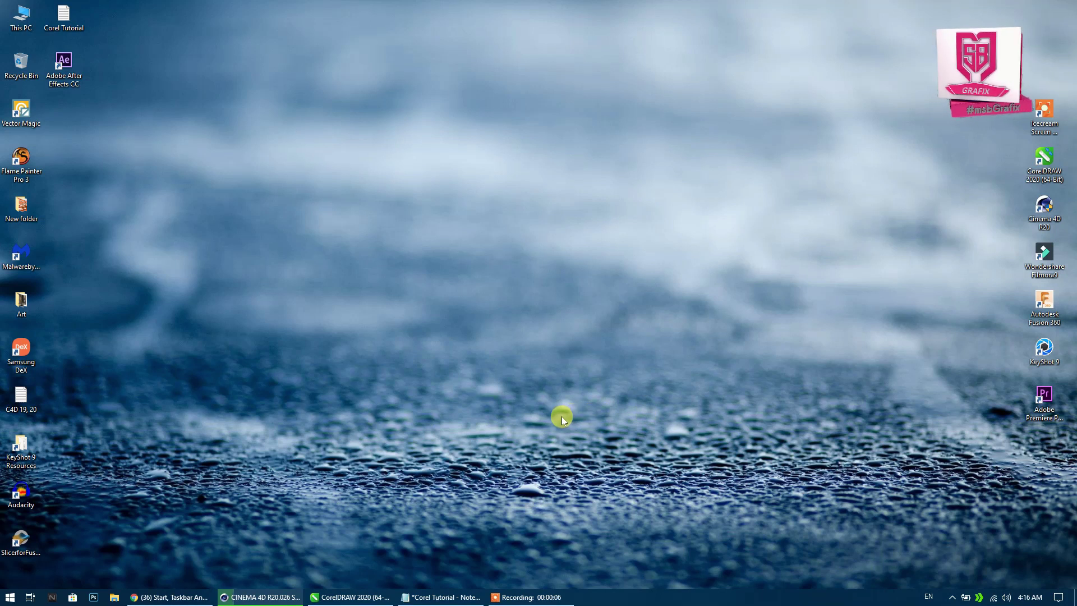
Restore the CorelDRAW 2020 window from the taskbar so its blank page shows.
{"action": "left_click", "coordinate": [354, 594]}
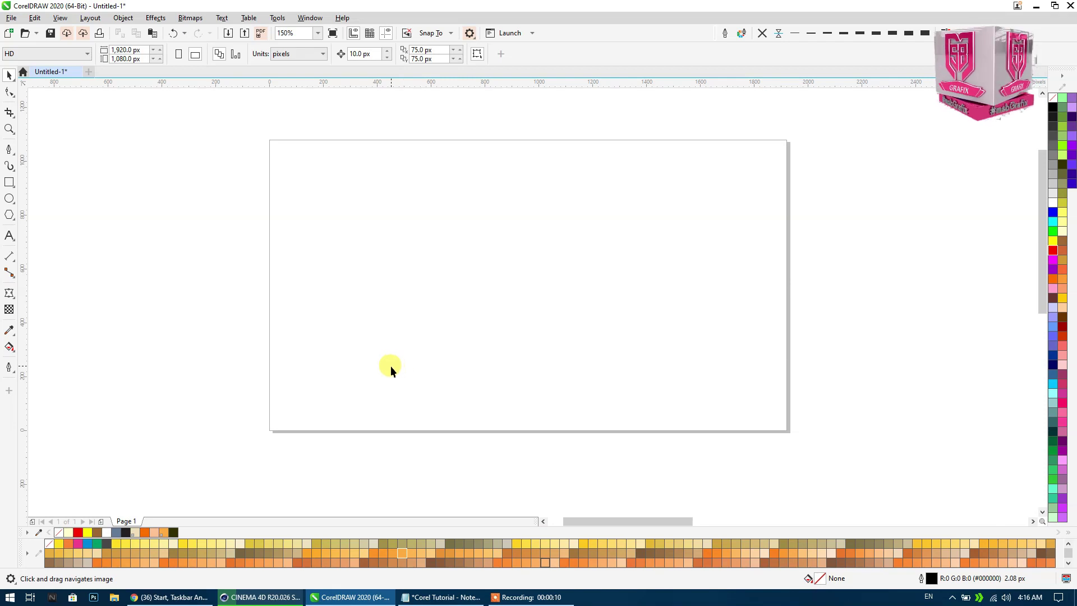
{"action": "left_click", "coordinate": [13, 296]}
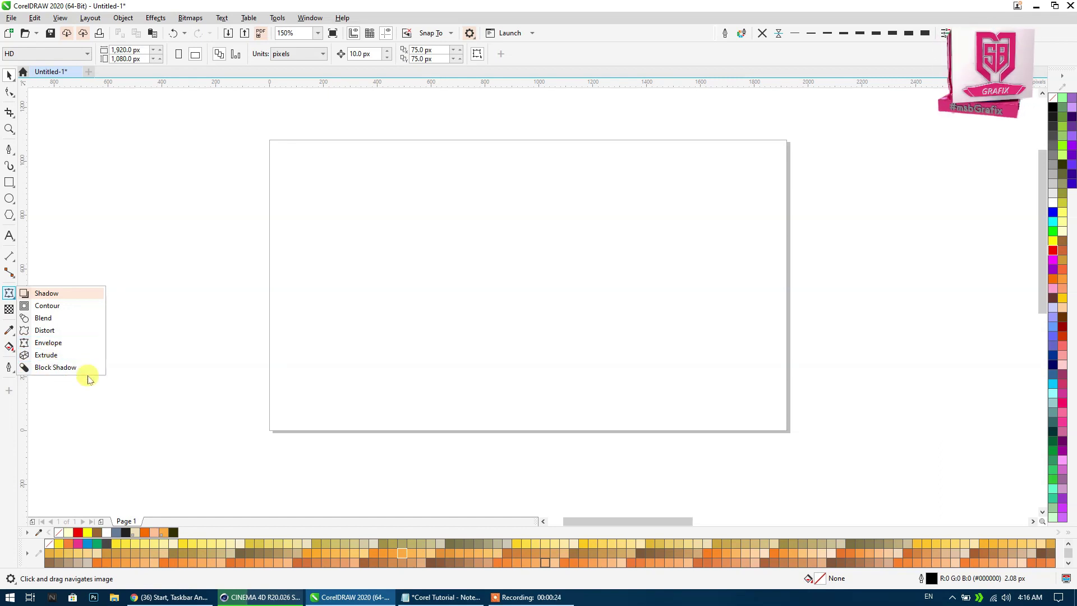
{"action": "left_click", "coordinate": [114, 403]}
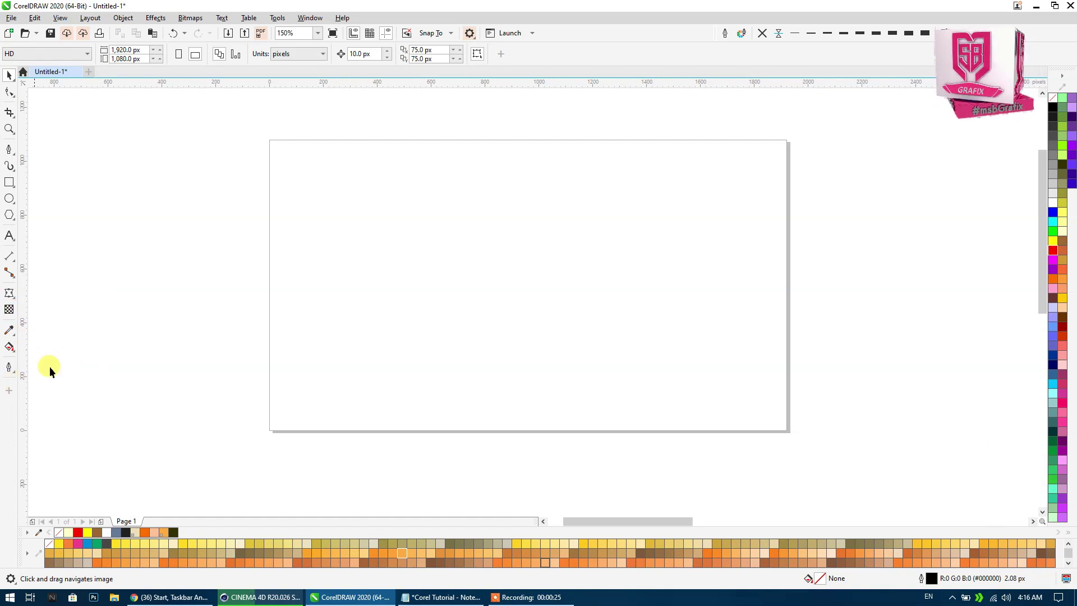
{"action": "left_click_drag", "start_coordinate": [146, 290], "coordinate": [137, 297]}
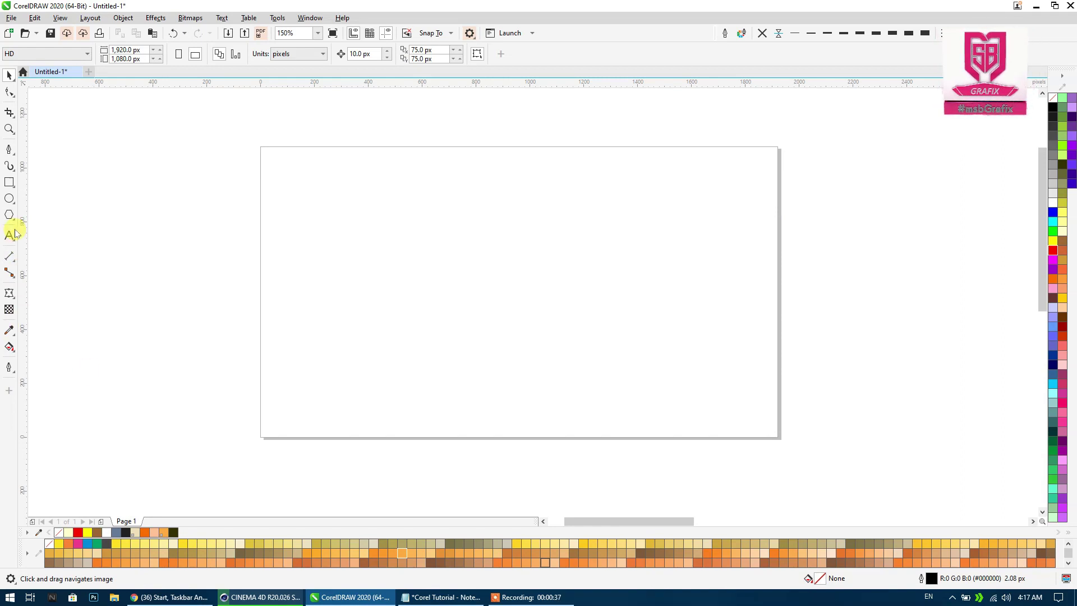
{"action": "left_click", "coordinate": [16, 300]}
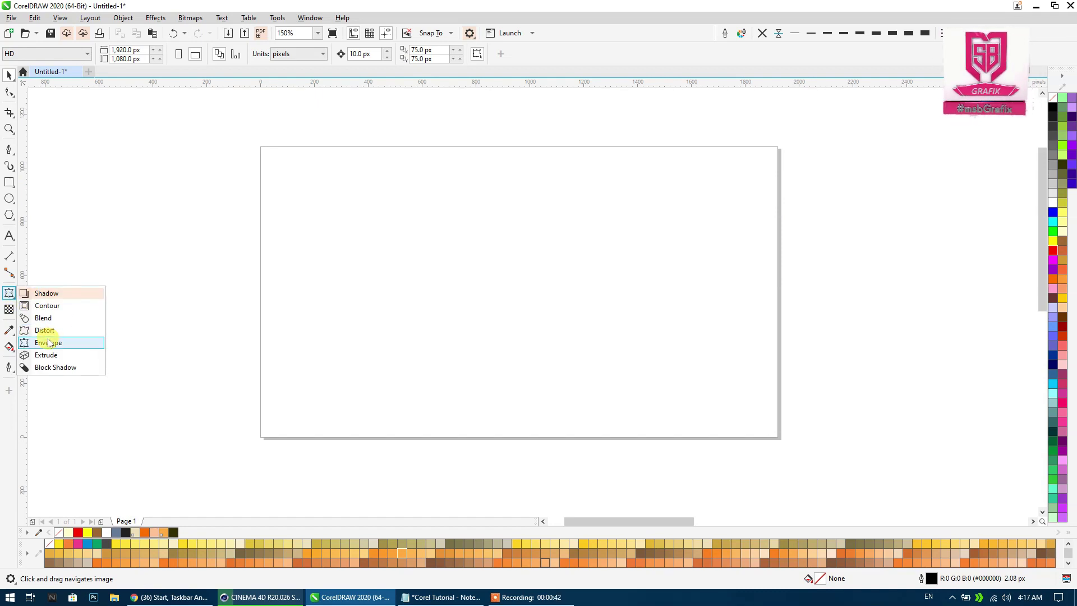
{"action": "left_click", "coordinate": [49, 341]}
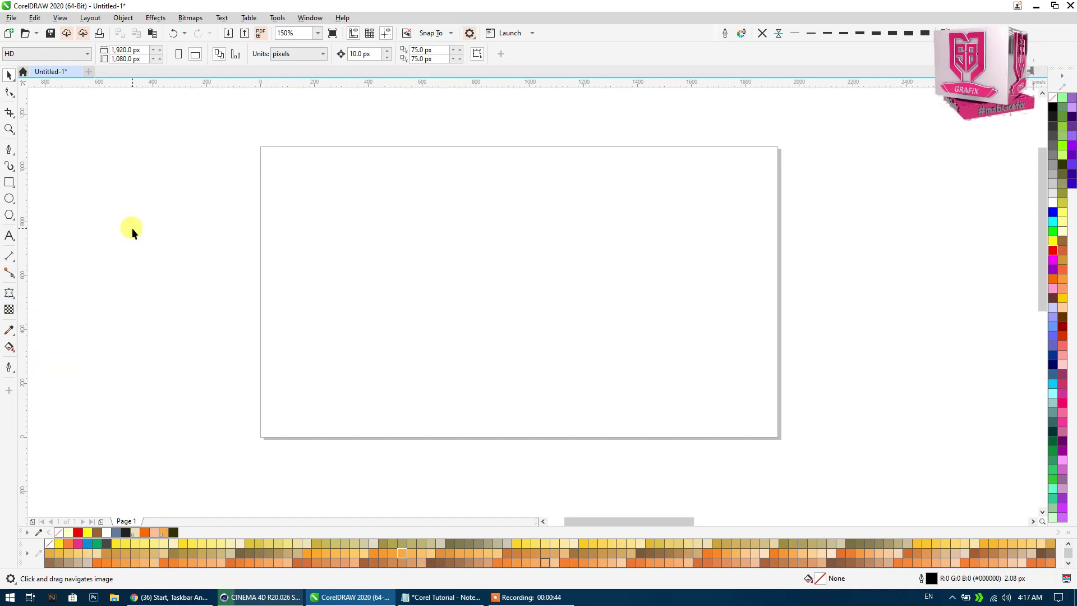
{"action": "left_click", "coordinate": [9, 149]}
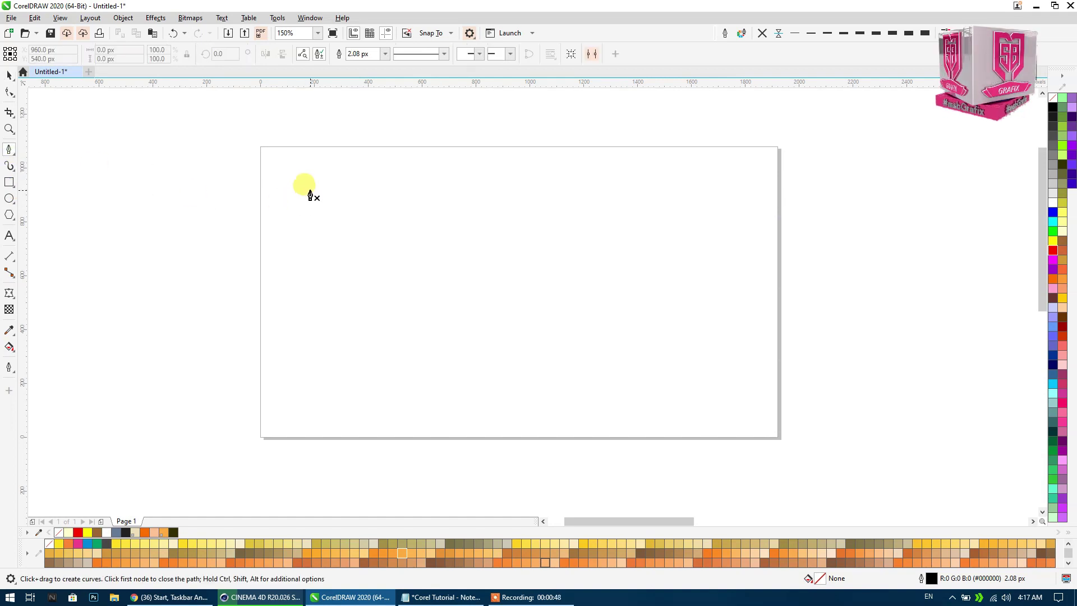
{"action": "left_click", "coordinate": [9, 75]}
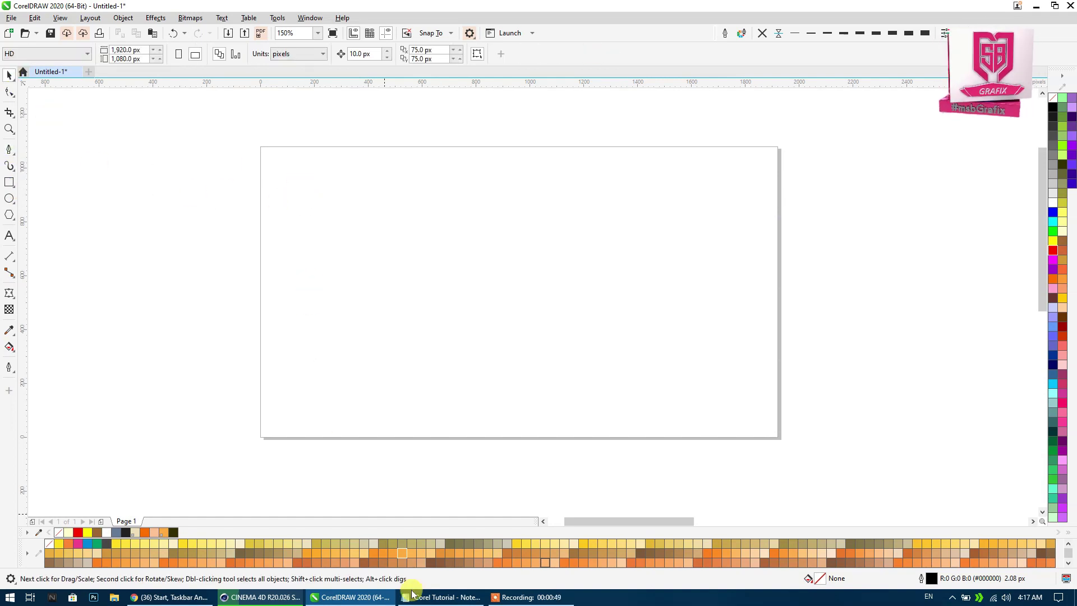
In Chrome, close the start-menu colours, Microsoft and Start/Taskbar video tabs.
{"action": "left_click", "coordinate": [169, 597]}
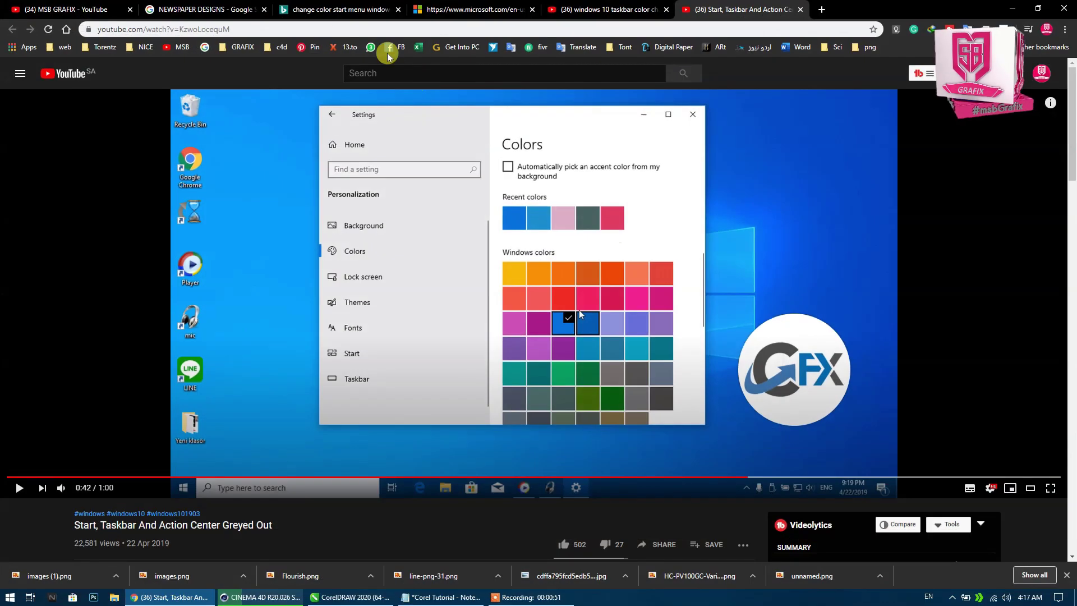
{"action": "middle_click", "coordinate": [343, 11]}
{"action": "middle_click", "coordinate": [344, 11]}
{"action": "middle_click", "coordinate": [443, 9]}
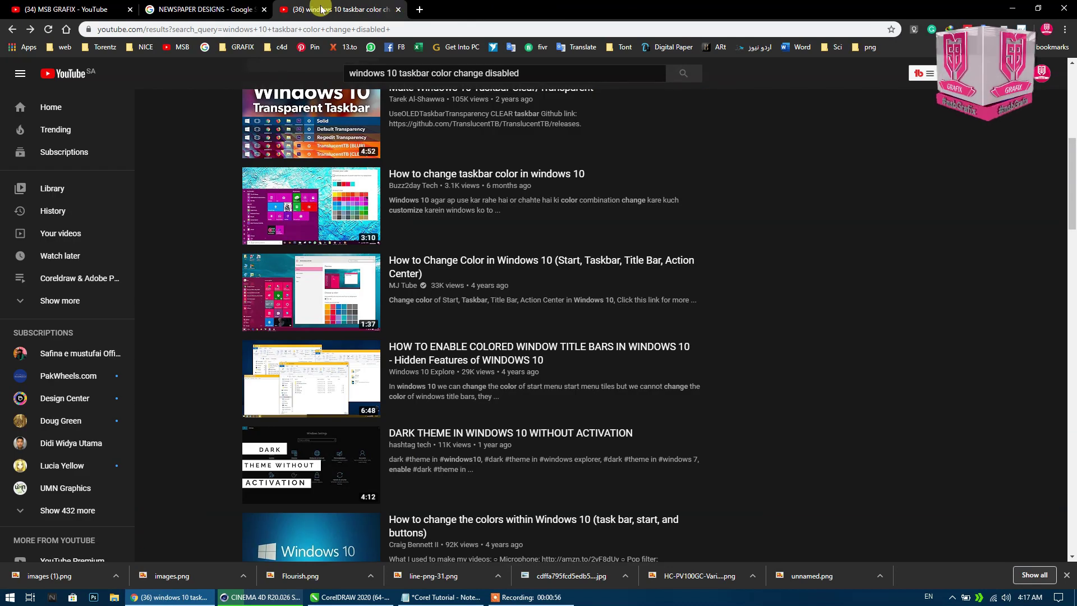
Open a new tab loaded with the Google home page.
{"action": "middle_click", "coordinate": [286, 10]}
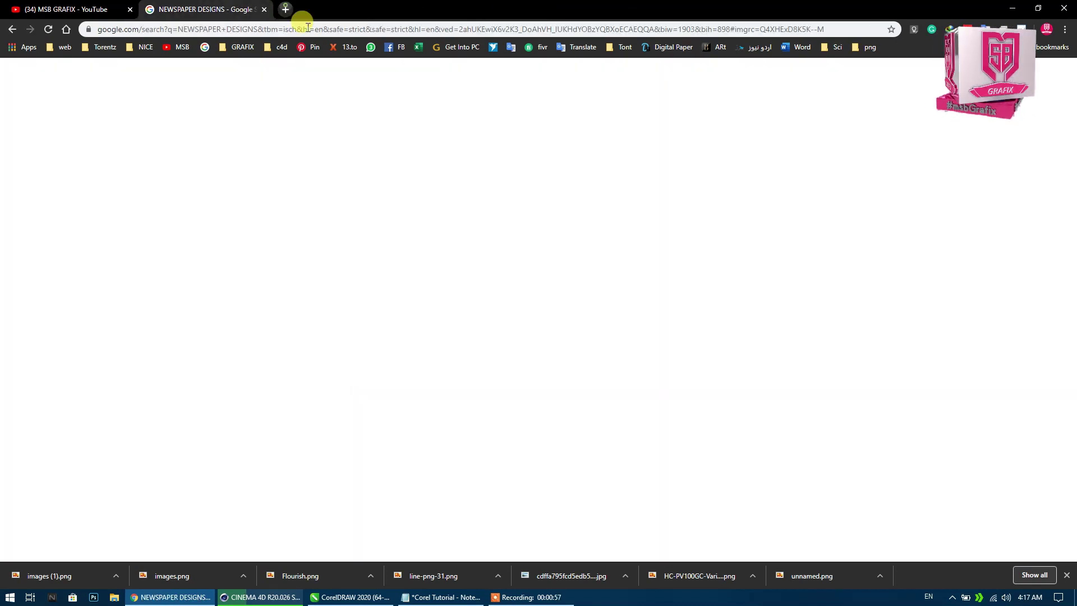
{"action": "left_click", "coordinate": [204, 47]}
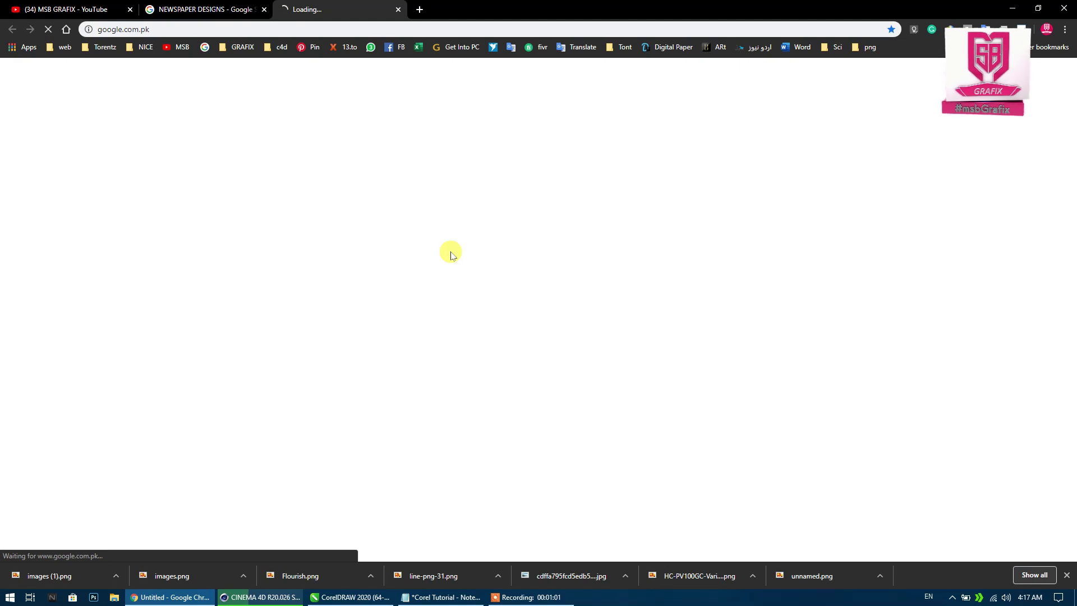
{"action": "left_click", "coordinate": [186, 9]}
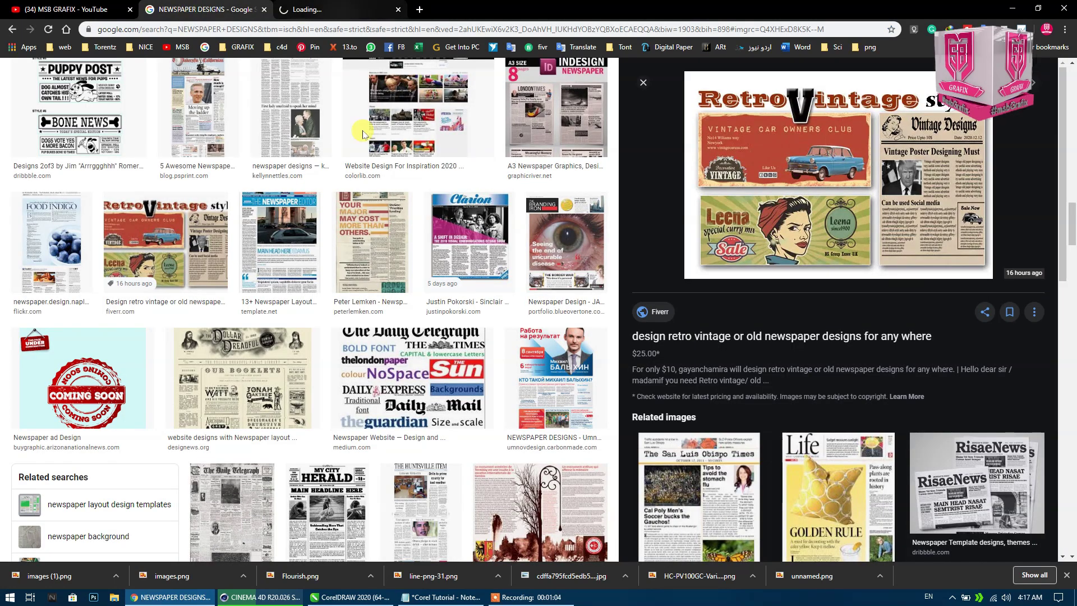
{"action": "left_click", "coordinate": [344, 10]}
{"action": "type", "text": "b"}
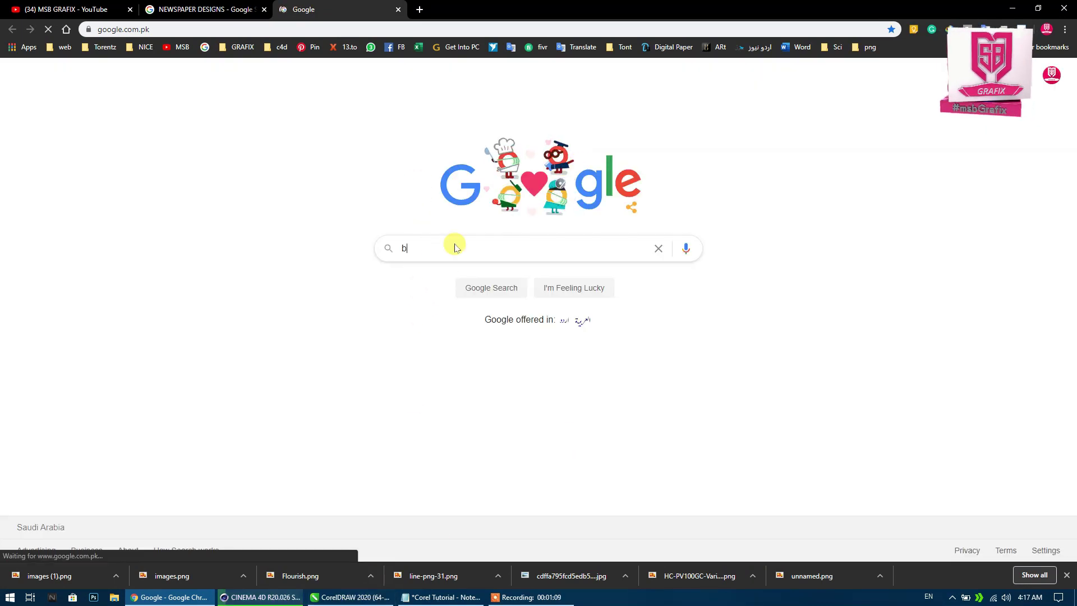
Search Google for 'book' and show the image results.
{"action": "type", "text": "ook"}
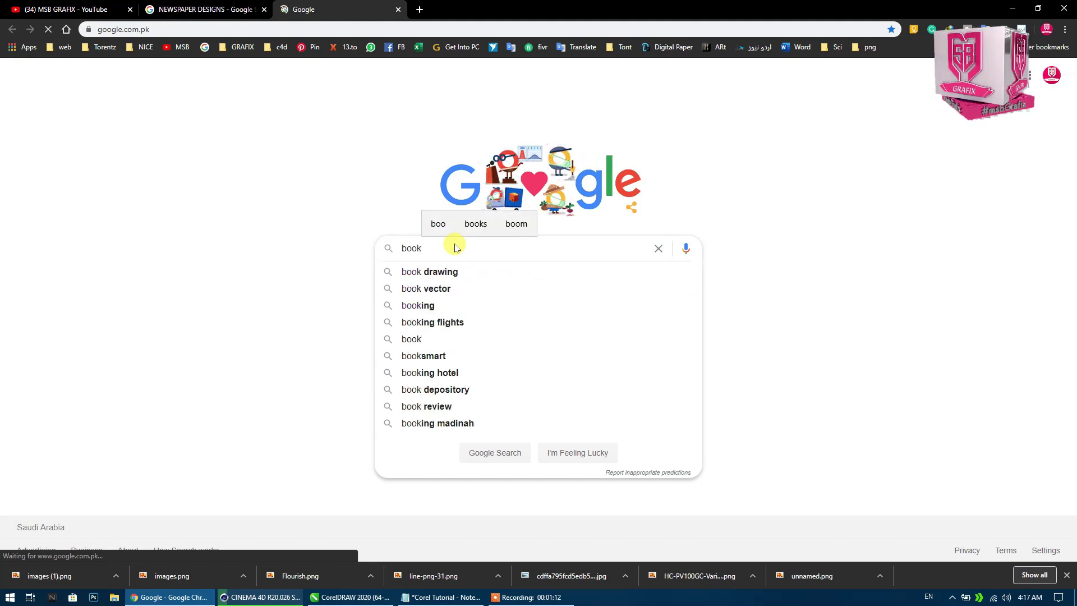
{"action": "key", "text": "Return"}
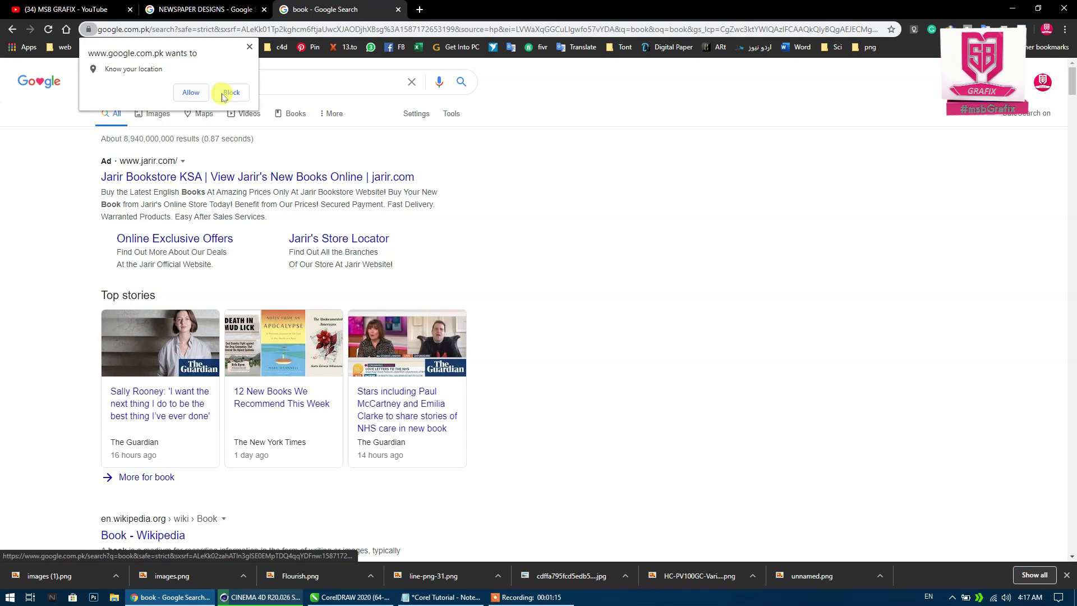
{"action": "left_click", "coordinate": [232, 93]}
{"action": "left_click", "coordinate": [147, 113]}
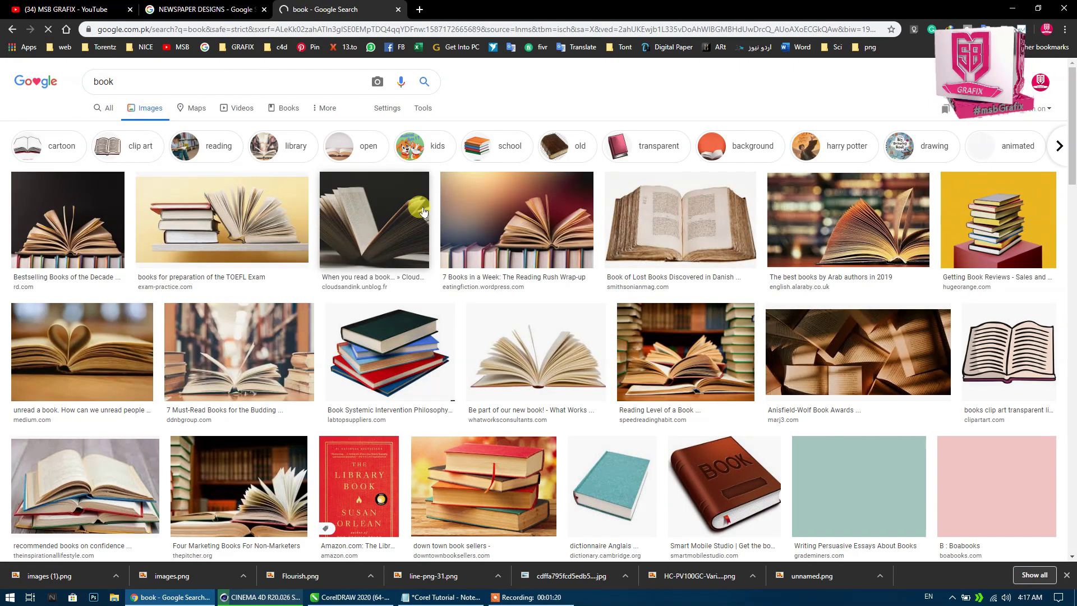
Preview a red book picture and copy the image.
{"action": "left_click", "coordinate": [630, 493]}
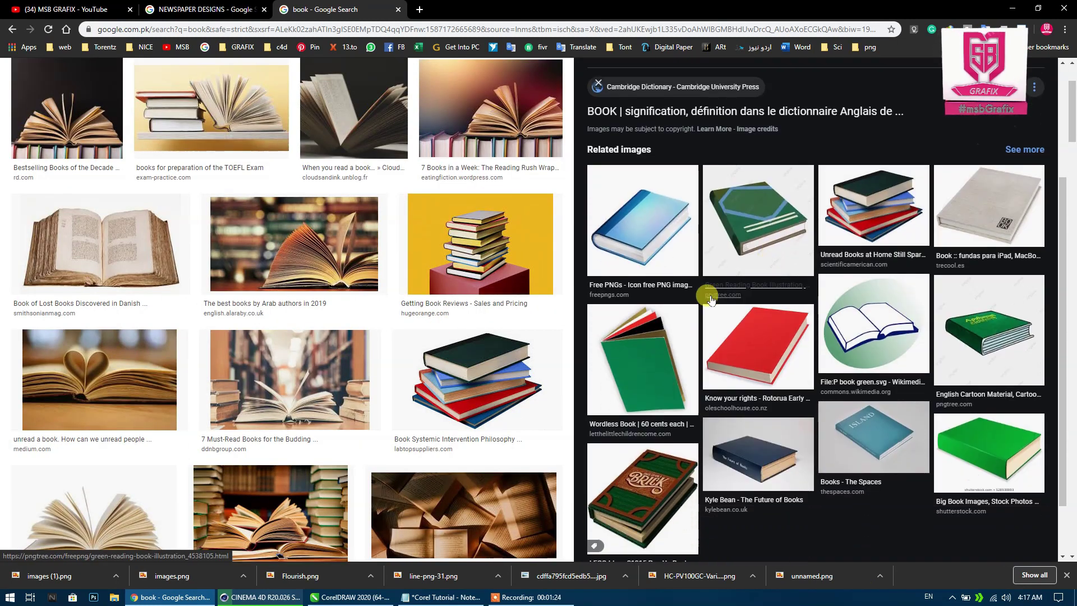
{"action": "left_click", "coordinate": [783, 355]}
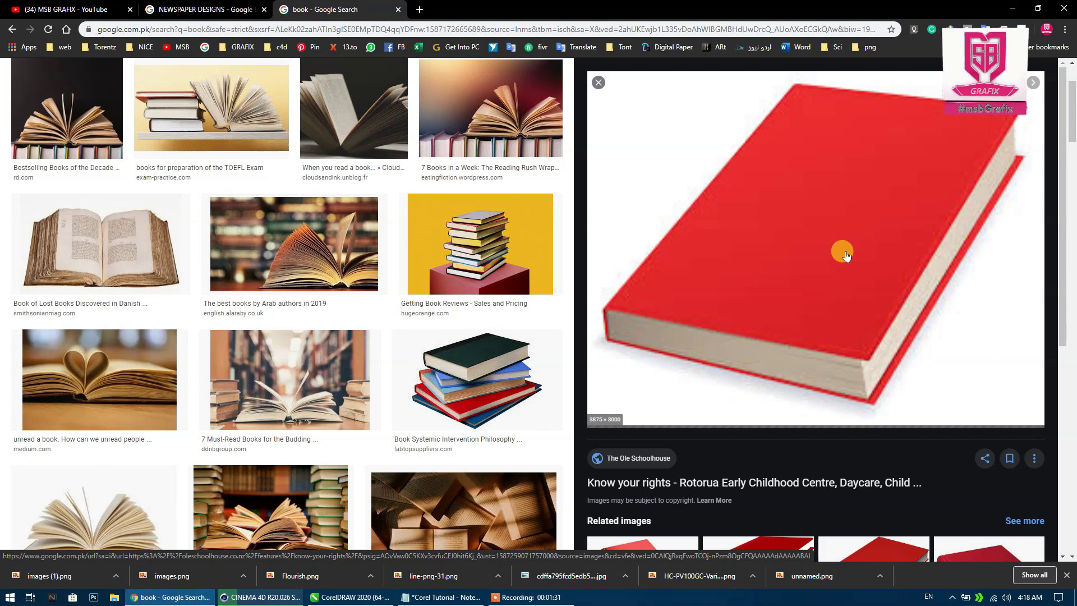
{"action": "scroll", "coordinate": [844, 256], "scroll_direction": "down", "scroll_amount": 6}
{"action": "scroll", "coordinate": [780, 273], "scroll_direction": "up", "scroll_amount": 5}
{"action": "scroll", "coordinate": [773, 274], "scroll_direction": "down", "scroll_amount": 4}
{"action": "left_click", "coordinate": [717, 320]}
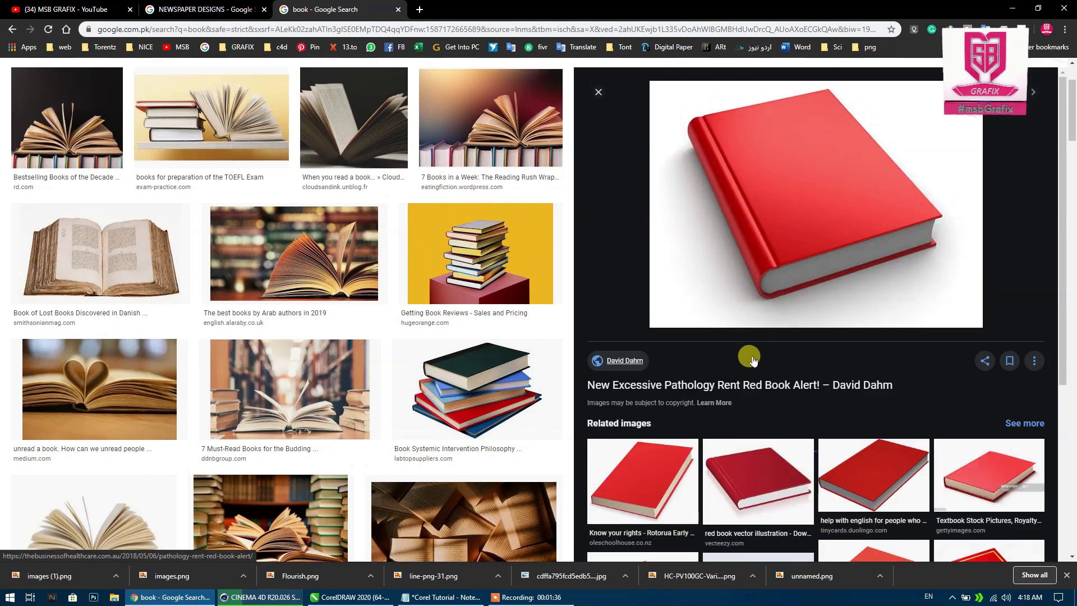
{"action": "right_click", "coordinate": [840, 262]}
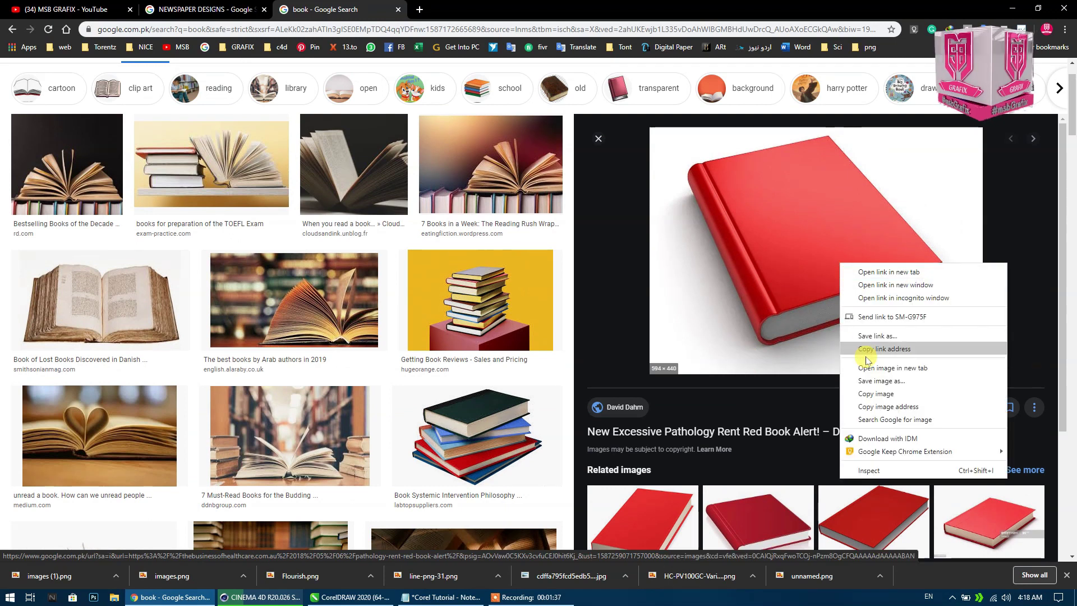
{"action": "left_click", "coordinate": [866, 392]}
{"action": "left_click", "coordinate": [351, 597]}
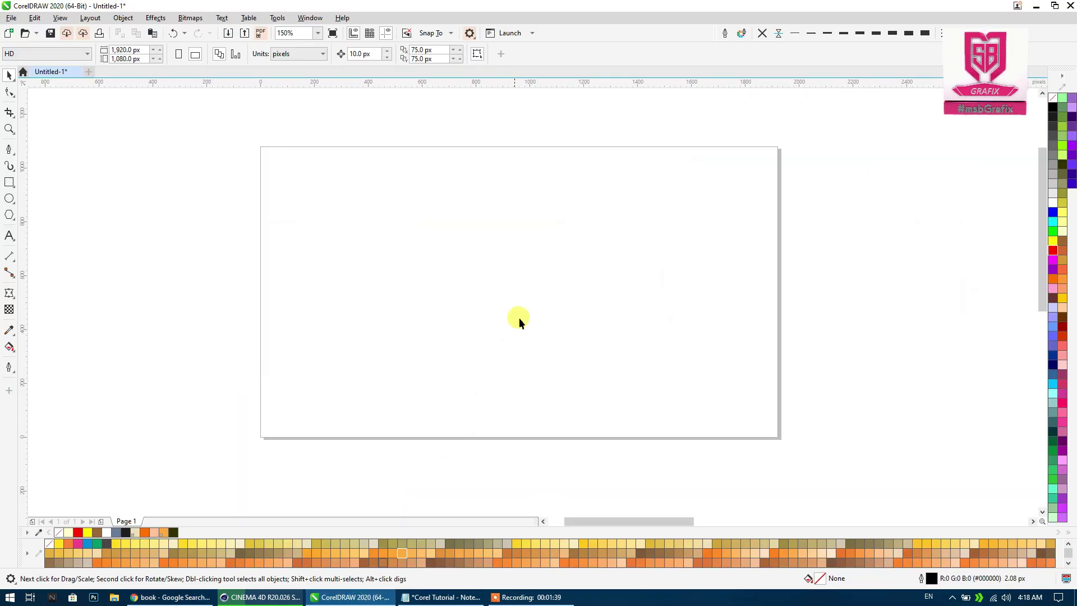
Paste the red book picture and move it to the left of the page.
{"action": "right_click", "coordinate": [535, 260]}
{"action": "left_click", "coordinate": [564, 346]}
{"action": "scroll", "coordinate": [559, 293], "scroll_direction": "down", "scroll_amount": 1}
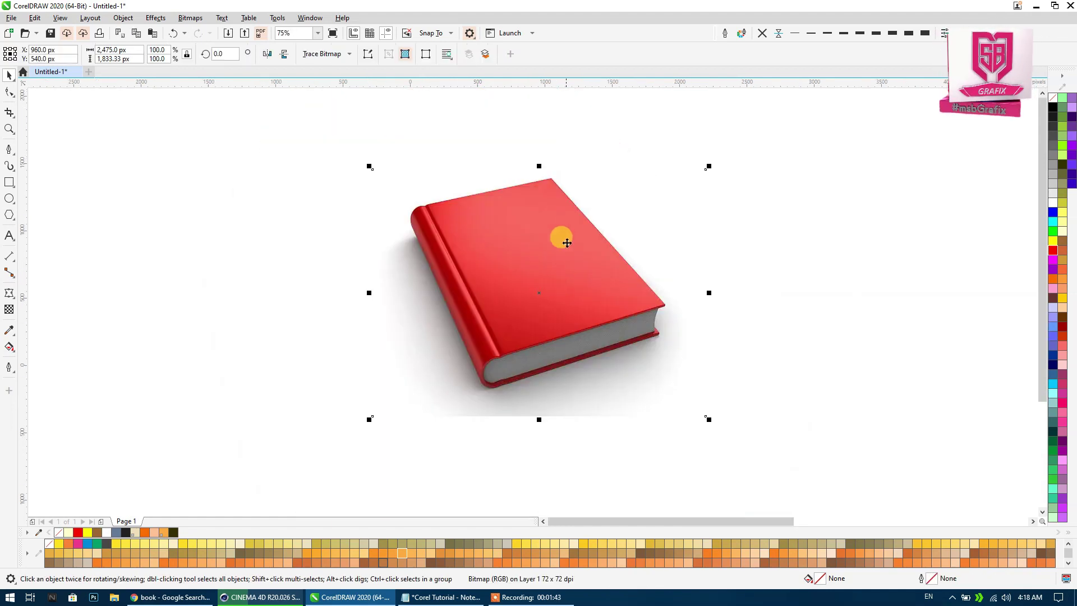
{"action": "left_click_drag", "start_coordinate": [584, 294], "coordinate": [239, 292]}
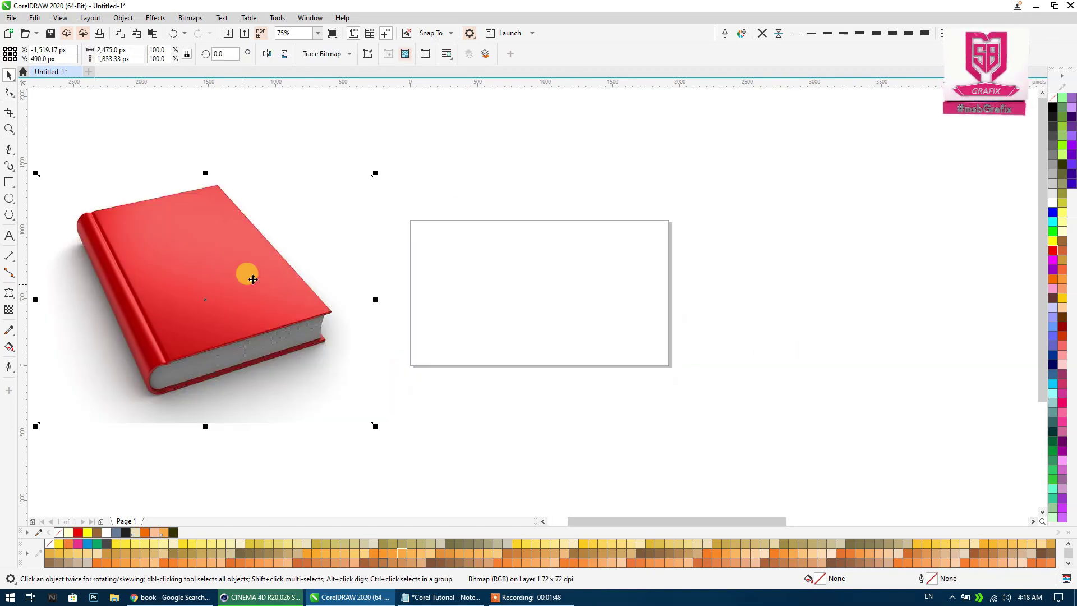
{"action": "left_click", "coordinate": [53, 344]}
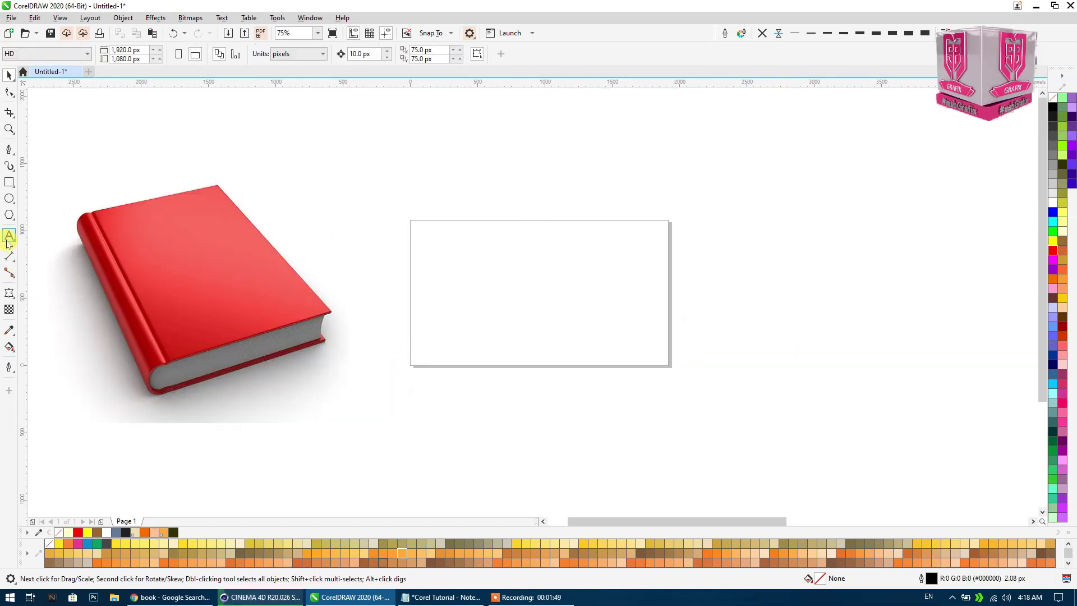
Type the title 'My First Book' on the page.
{"action": "left_click", "coordinate": [8, 238]}
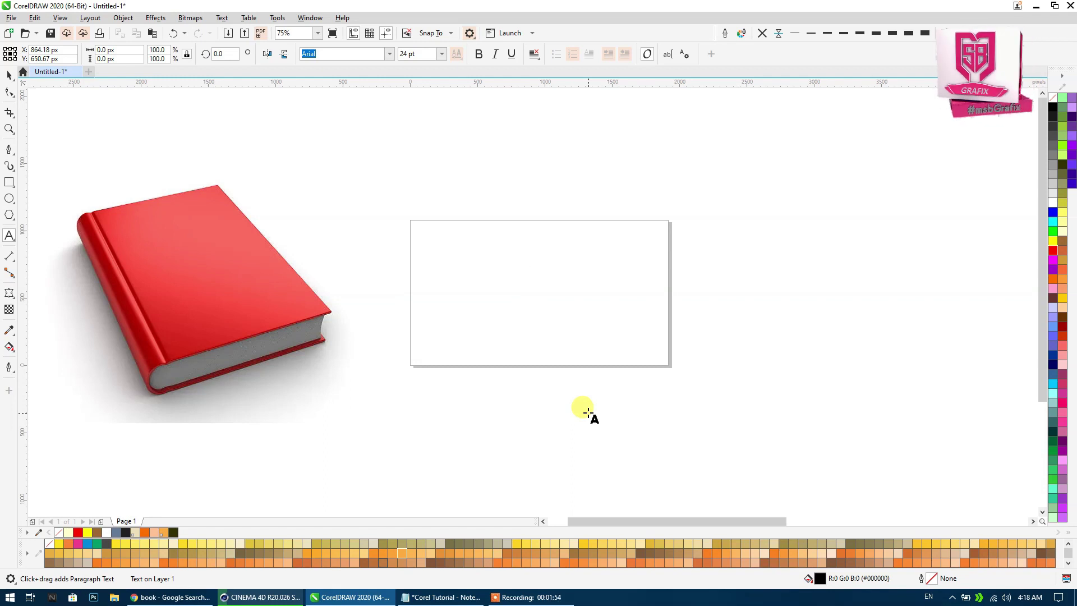
{"action": "type", "text": "My Fi"}
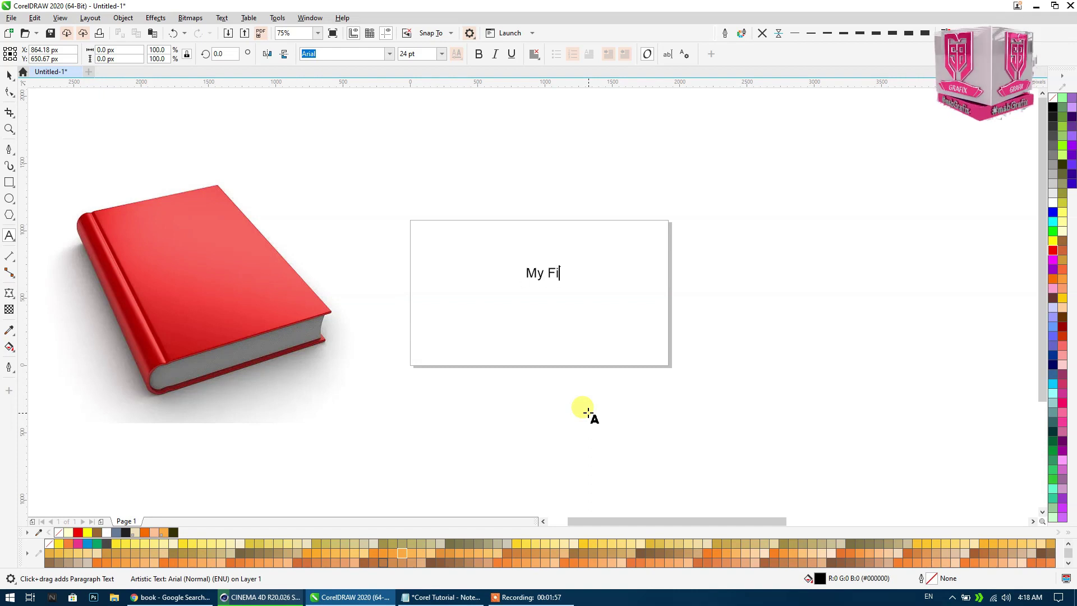
{"action": "type", "text": "ook"}
{"action": "key", "text": "Escape"}
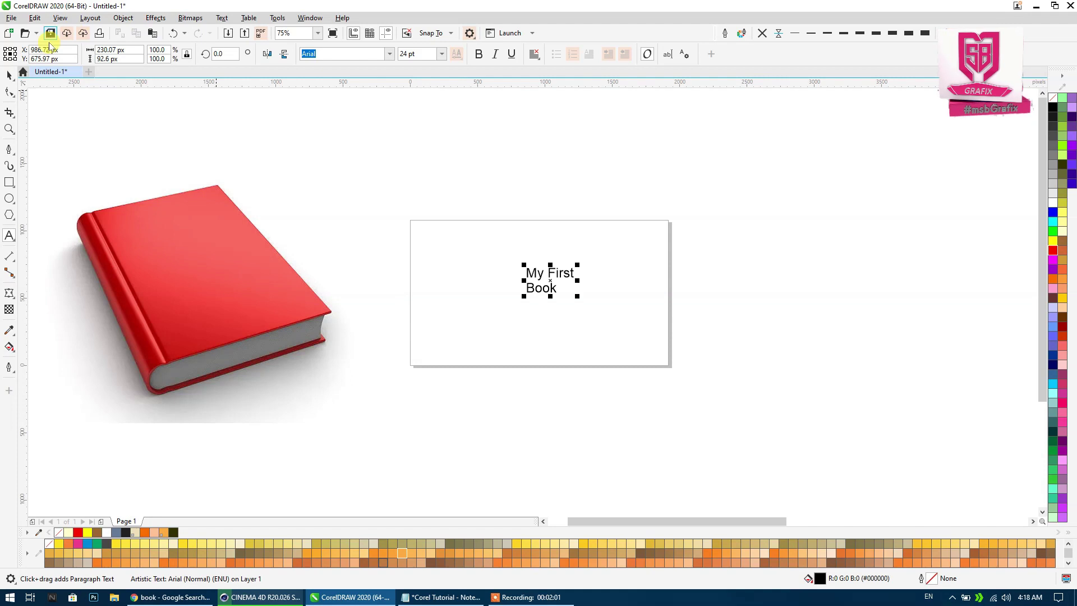
{"action": "key", "text": "space"}
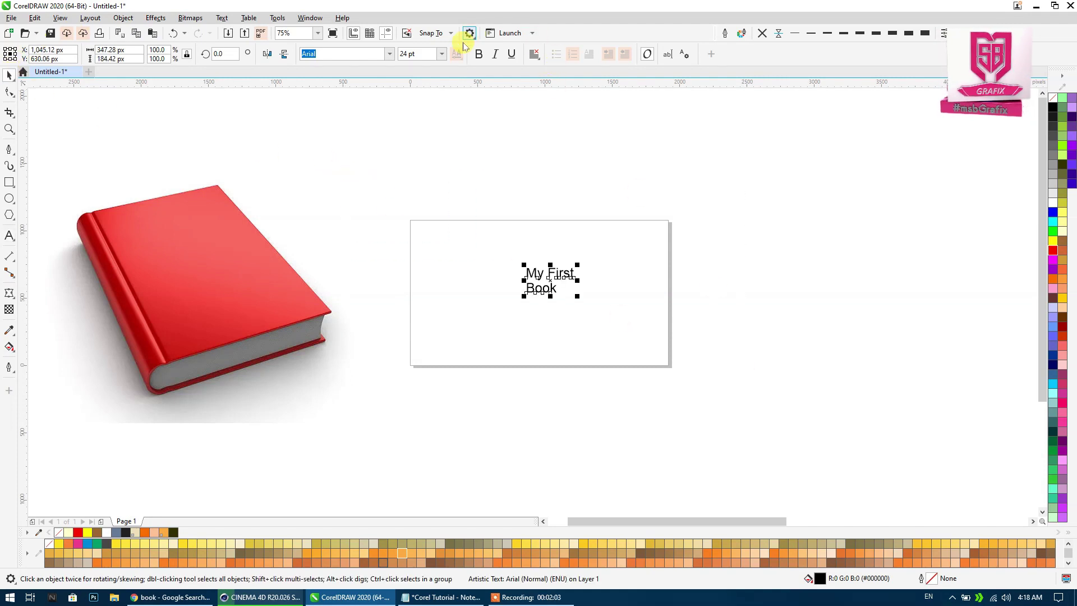
Make the title bold, centre-aligned and enlarged to about 39.5 pt.
{"action": "left_click", "coordinate": [480, 54]}
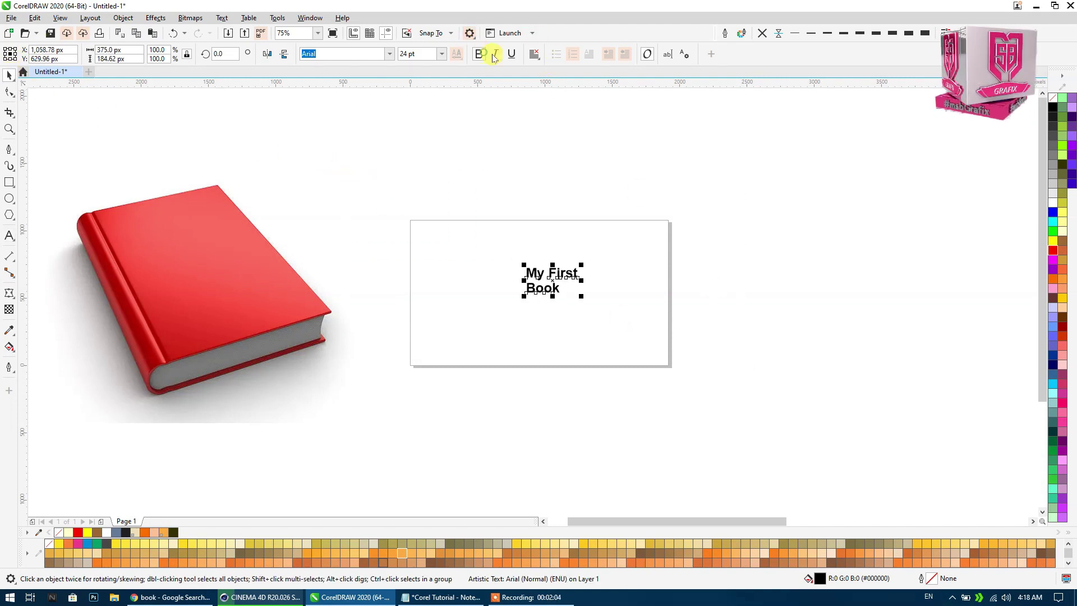
{"action": "left_click", "coordinate": [533, 58]}
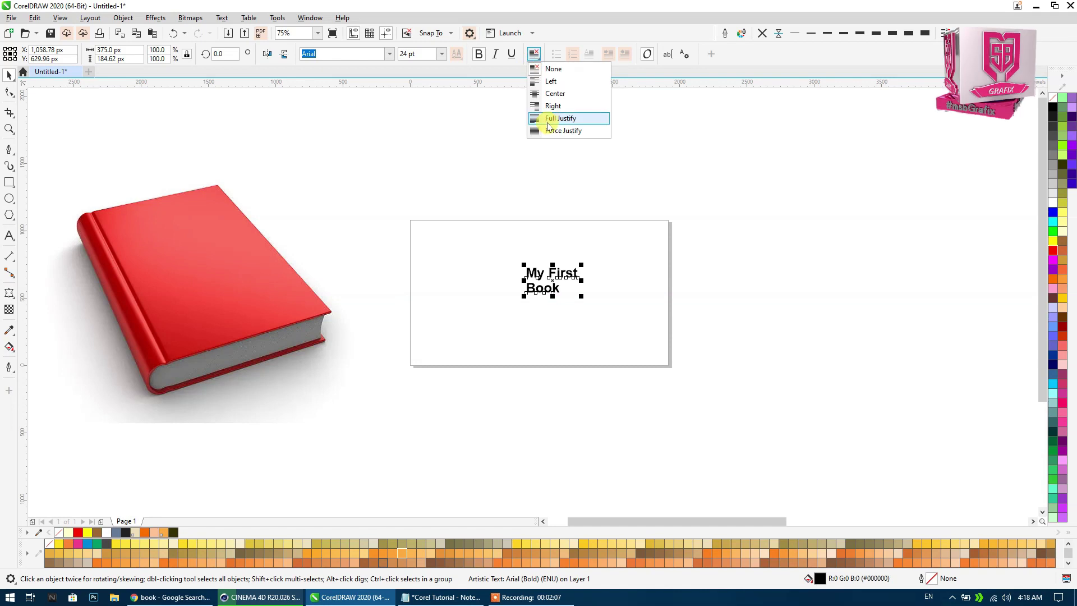
{"action": "left_click", "coordinate": [533, 94]}
{"action": "left_click", "coordinate": [568, 277]}
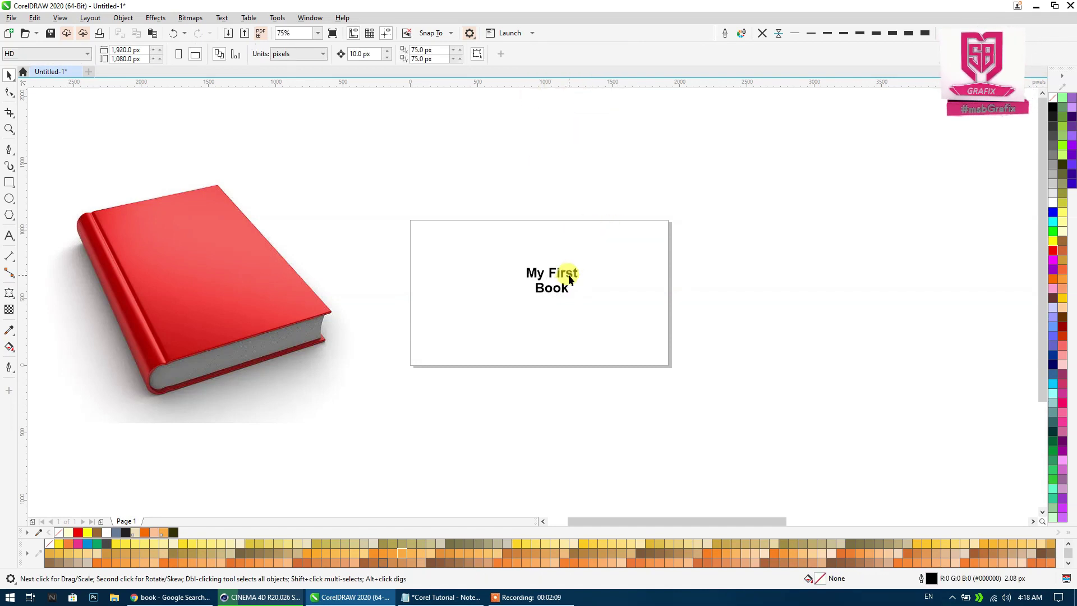
{"action": "left_click_drag", "start_coordinate": [580, 301], "coordinate": [616, 333]}
Try a three-point rectangle along the book's edge, then delete the misplaced shape.
{"action": "left_click", "coordinate": [378, 275]}
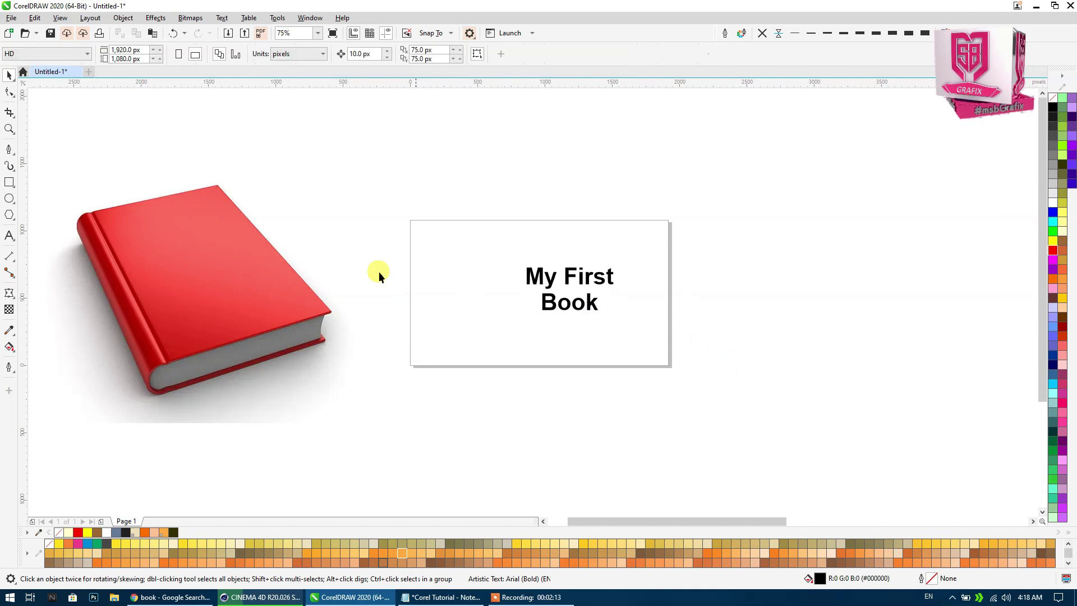
{"action": "left_click", "coordinate": [11, 190]}
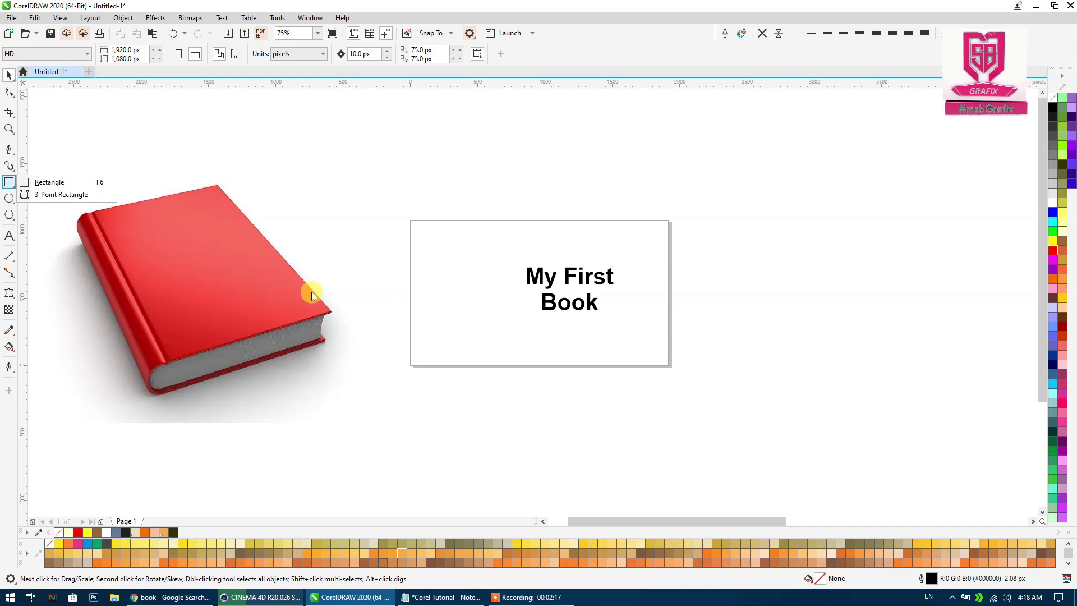
{"action": "left_click", "coordinate": [61, 195]}
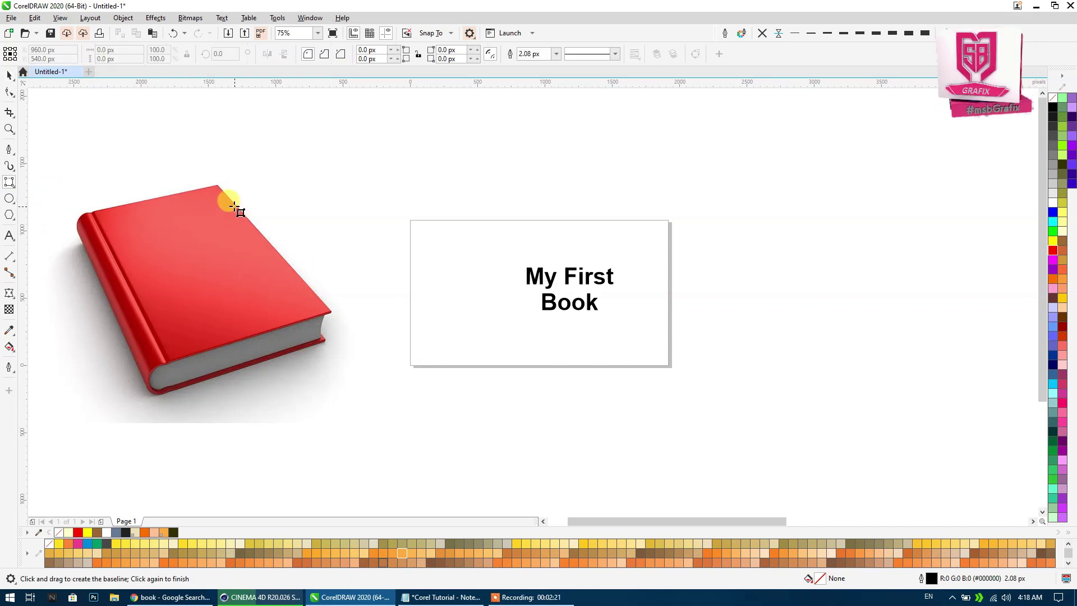
{"action": "left_click_drag", "start_coordinate": [234, 204], "coordinate": [285, 262]}
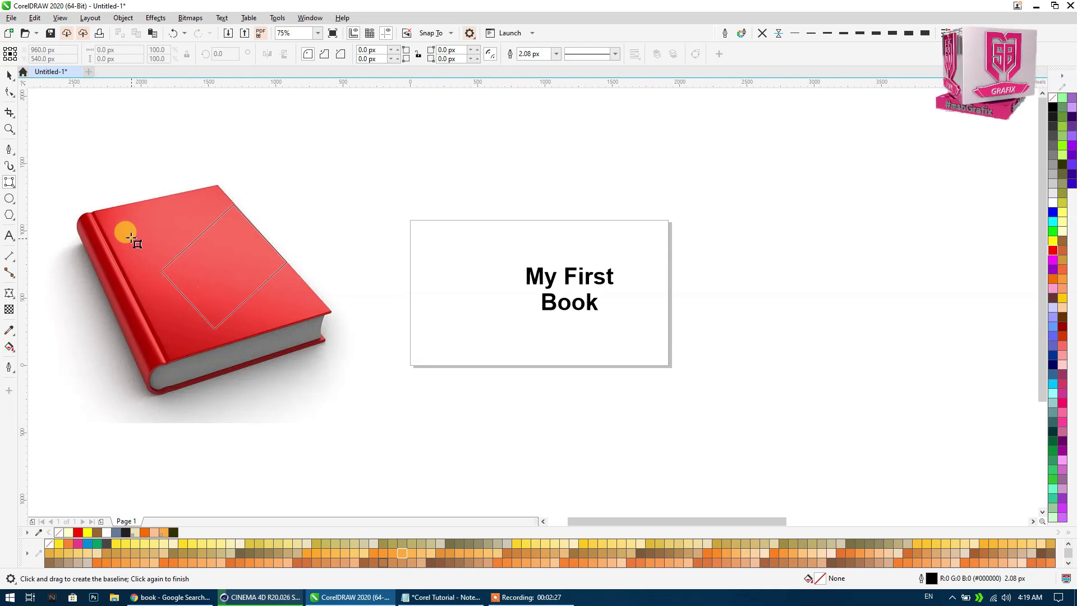
{"action": "left_click", "coordinate": [40, 199]}
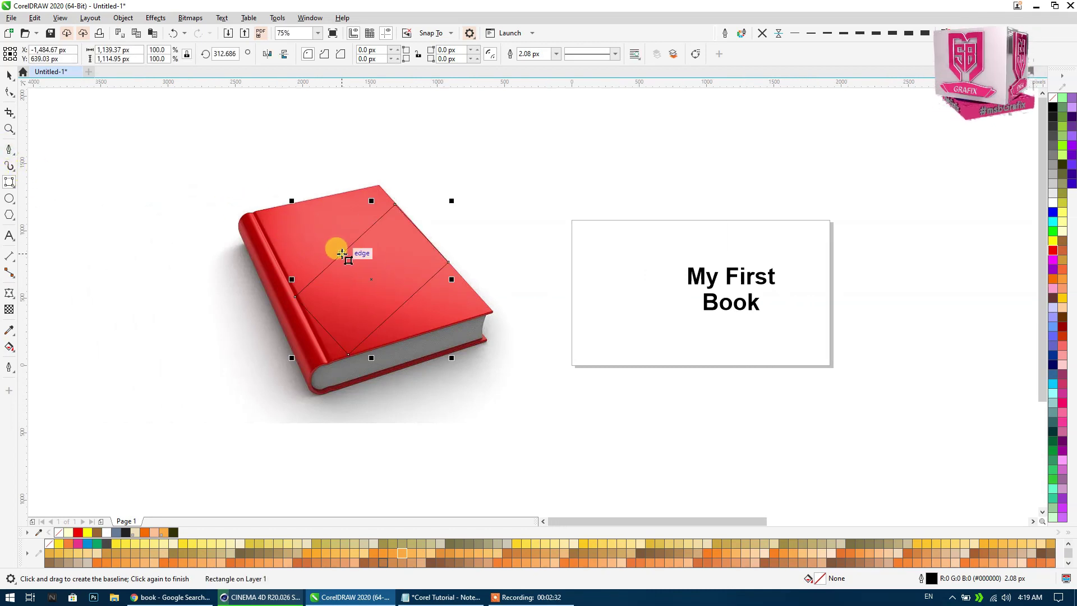
{"action": "key", "text": "Delete"}
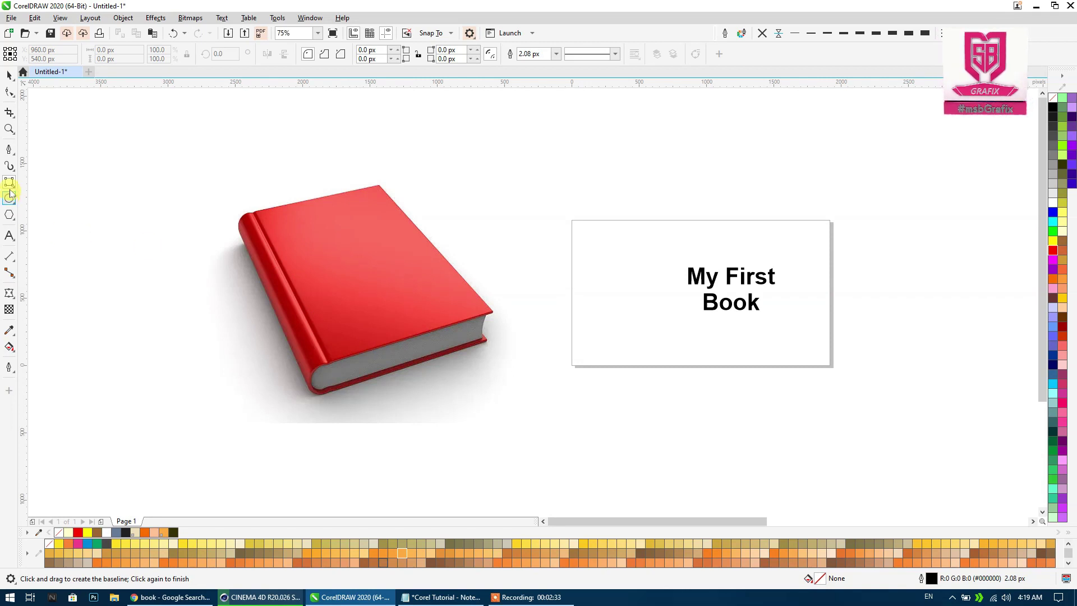
Draw an ordinary rectangle over the red book's cover.
{"action": "left_click", "coordinate": [14, 189]}
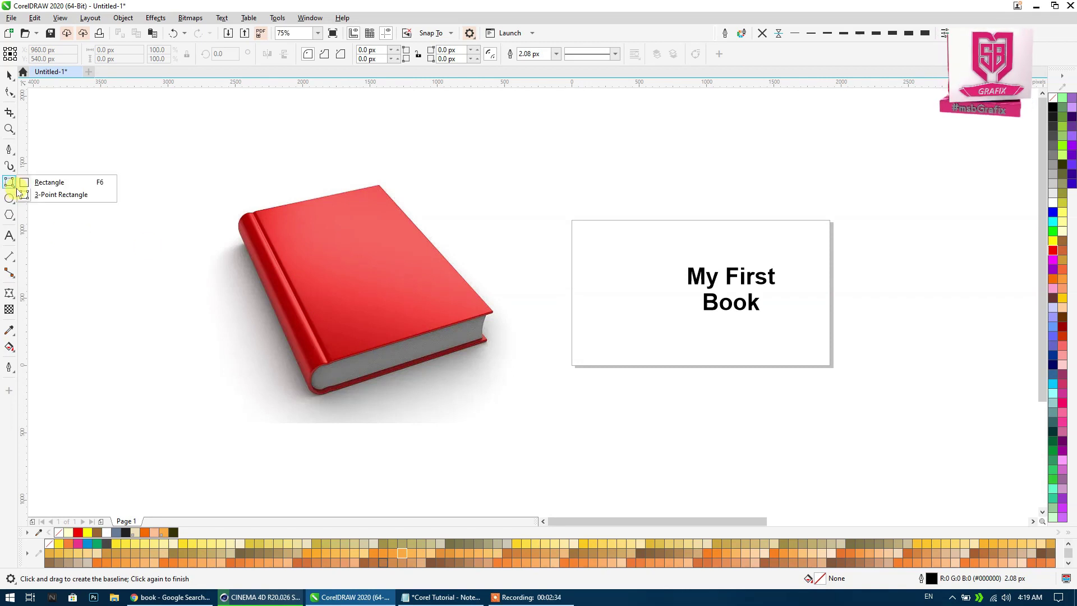
{"action": "left_click", "coordinate": [49, 182]}
{"action": "left_click_drag", "start_coordinate": [255, 211], "coordinate": [430, 299]}
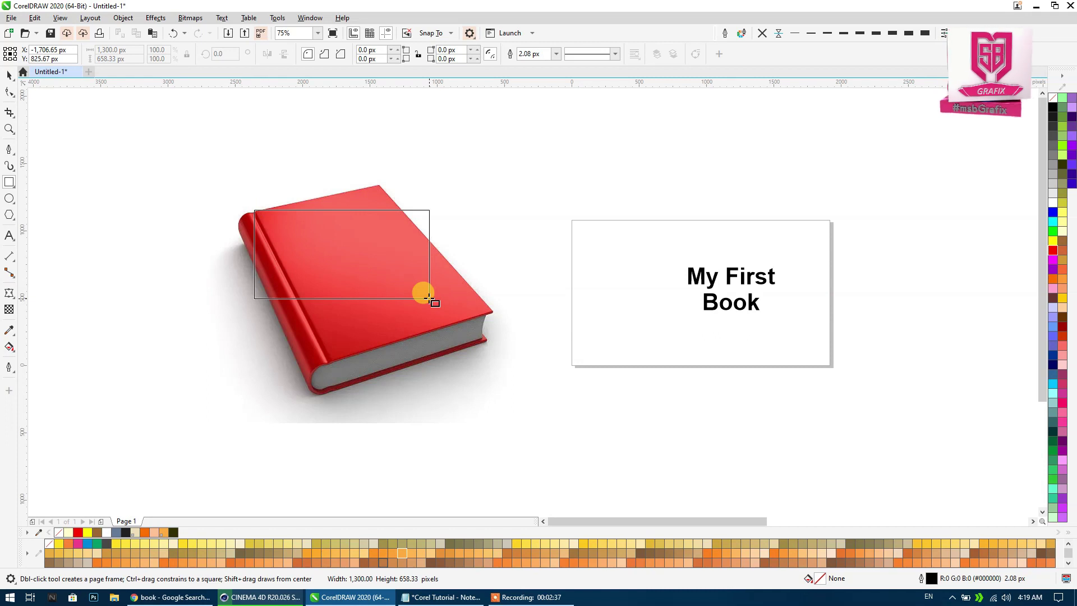
Rotate the rectangle about 12° to follow the cover's top edge.
{"action": "left_click", "coordinate": [10, 78]}
{"action": "left_click", "coordinate": [317, 215]}
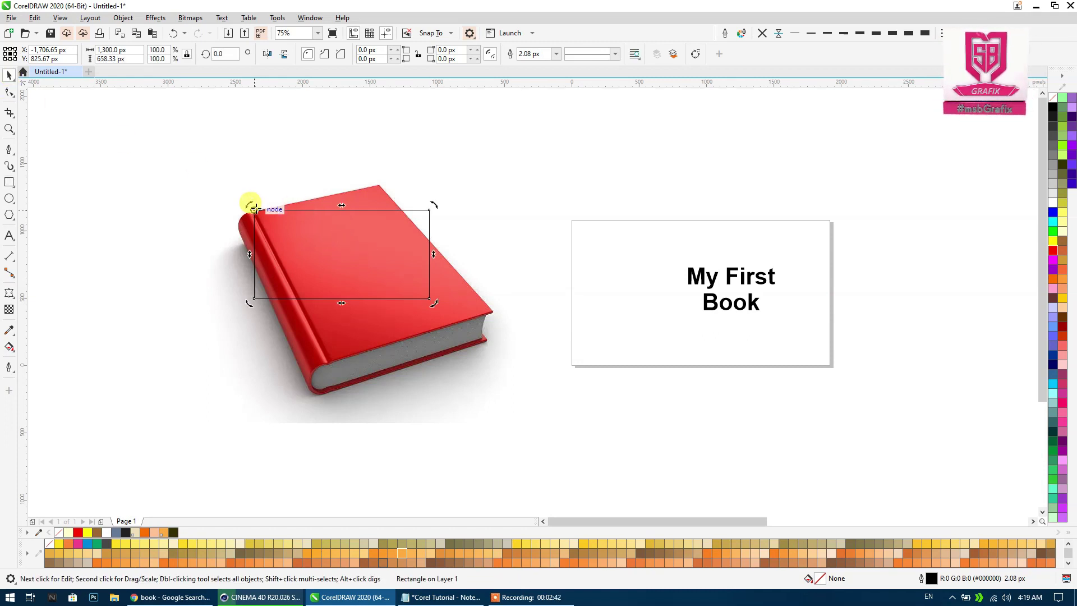
{"action": "left_click_drag", "start_coordinate": [249, 302], "coordinate": [267, 306]}
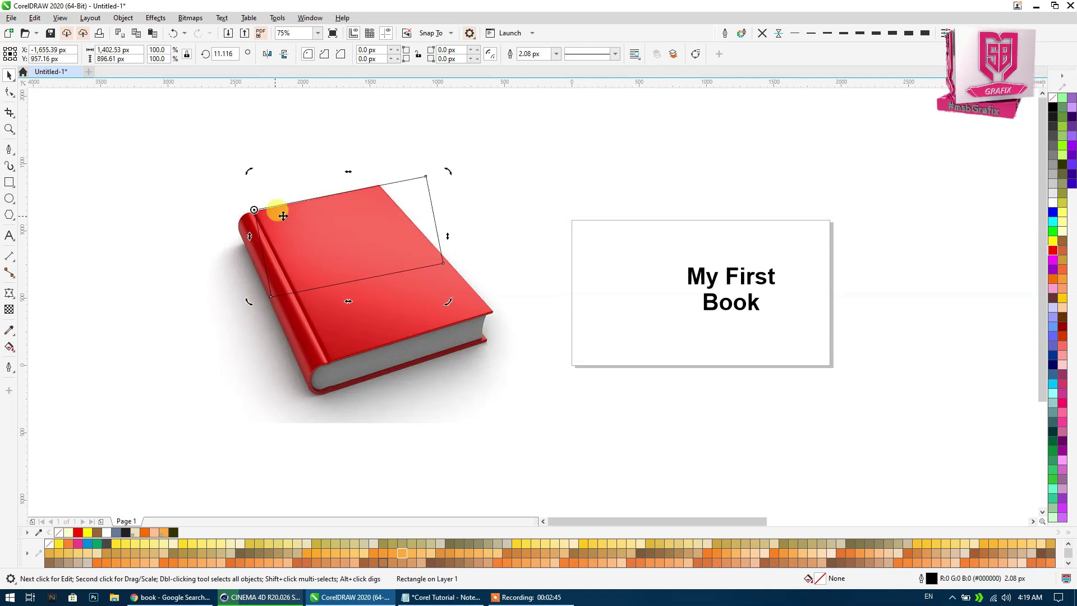
{"action": "left_click_drag", "start_coordinate": [249, 302], "coordinate": [251, 303]}
{"action": "scroll", "coordinate": [407, 179], "scroll_direction": "up", "scroll_amount": 2}
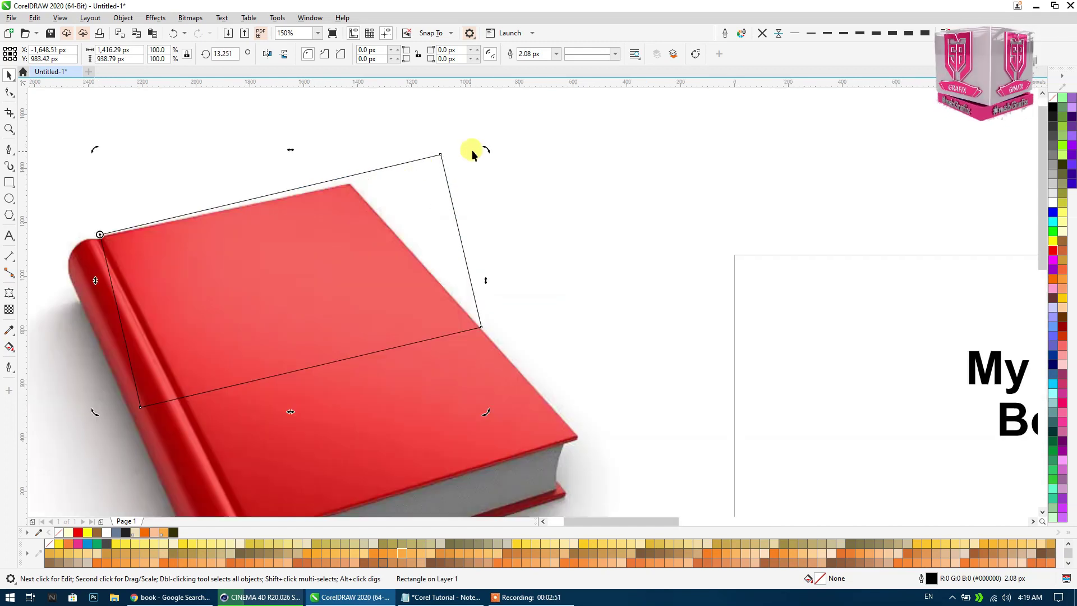
{"action": "left_click_drag", "start_coordinate": [485, 149], "coordinate": [486, 152]}
{"action": "left_click", "coordinate": [297, 245]}
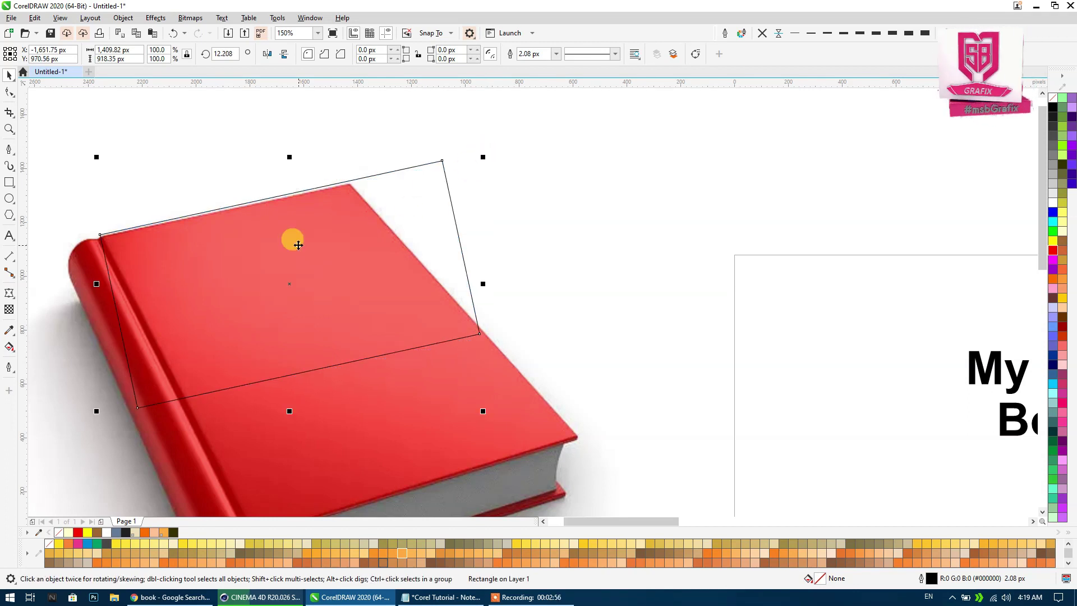
Convert the rectangle to curves and drag nodes onto the cover's top and lower-right corners.
{"action": "key", "text": "ctrl+q"}
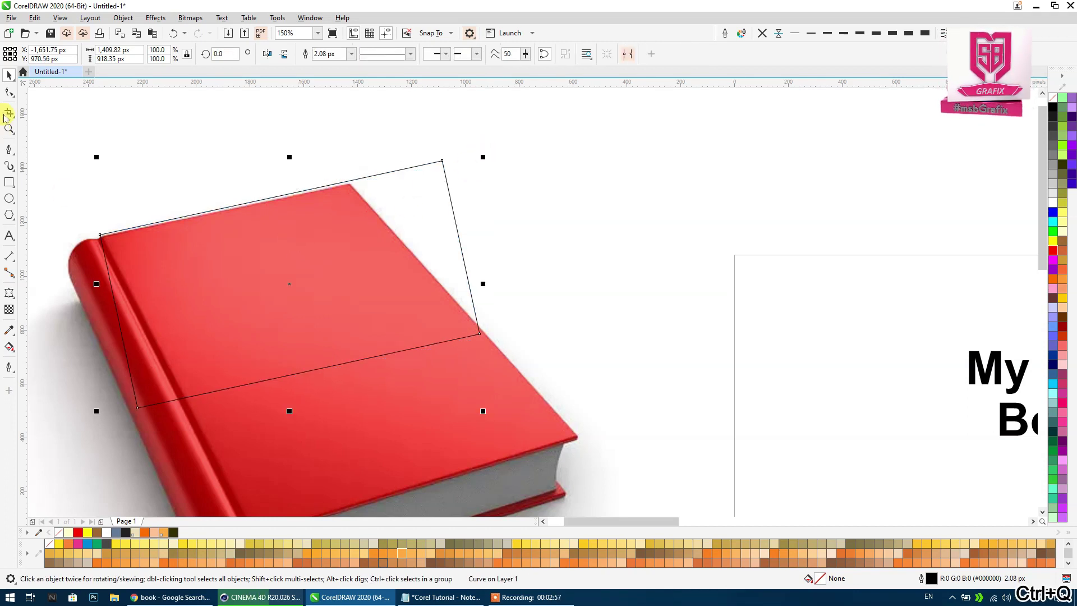
{"action": "left_click", "coordinate": [10, 92]}
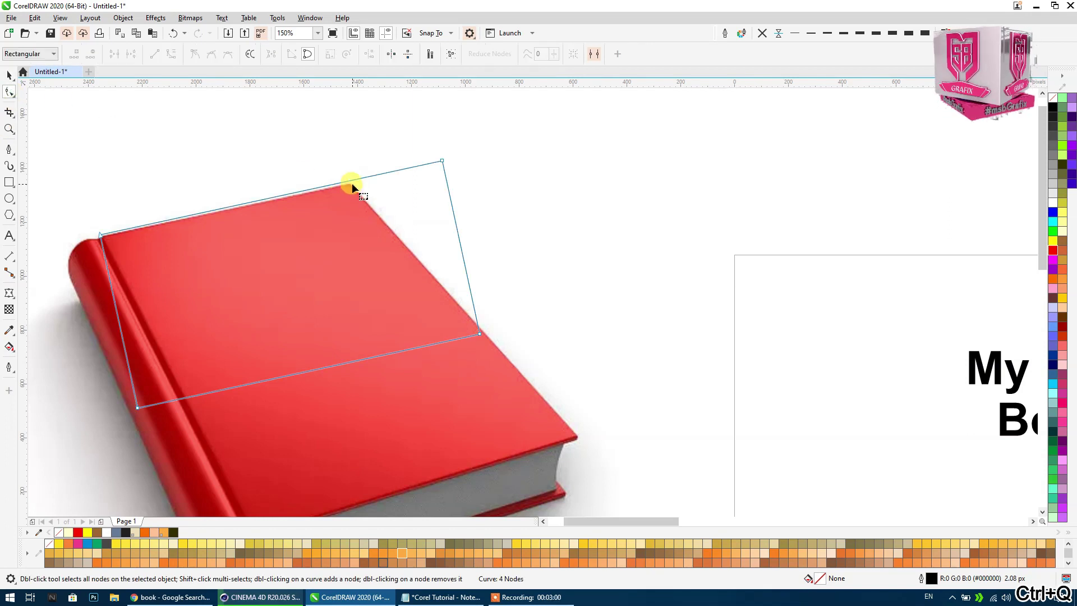
{"action": "left_click_drag", "start_coordinate": [442, 160], "coordinate": [350, 181]}
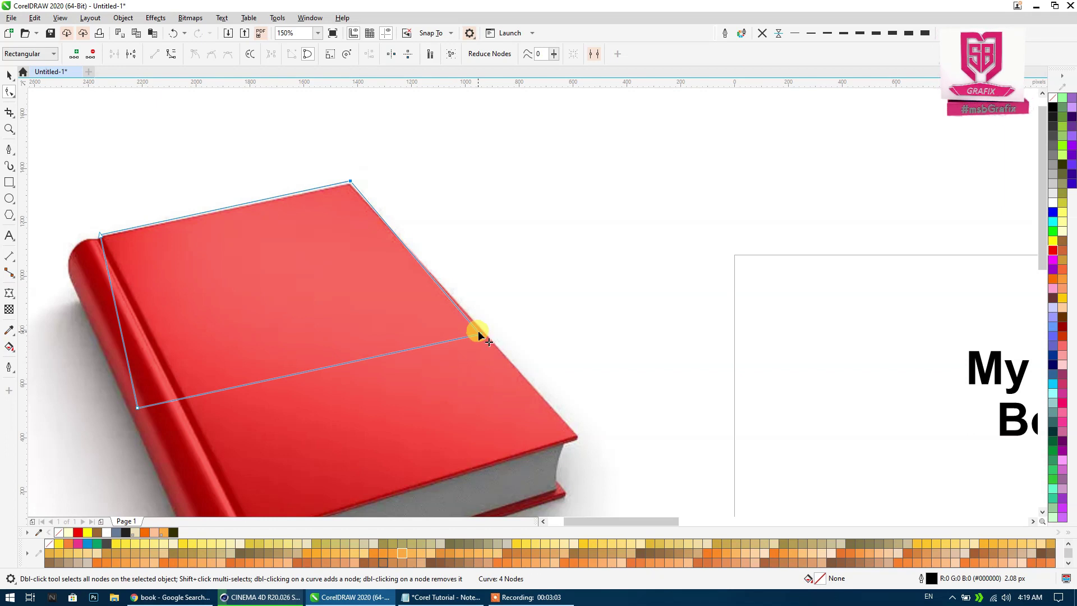
{"action": "left_click_drag", "start_coordinate": [482, 334], "coordinate": [578, 439]}
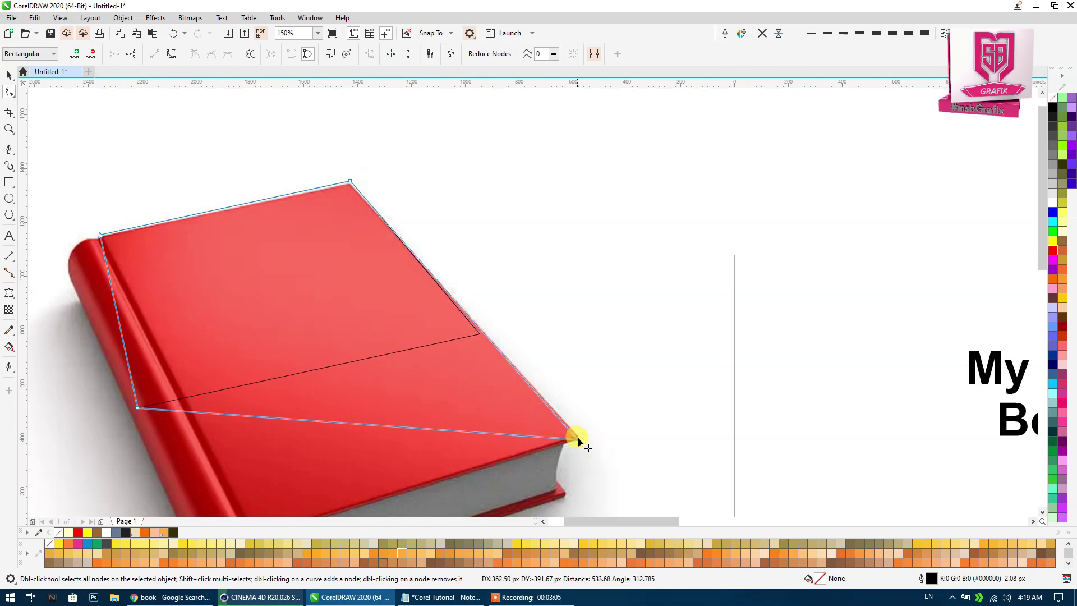
{"action": "scroll", "coordinate": [564, 308], "scroll_direction": "down", "scroll_amount": 2}
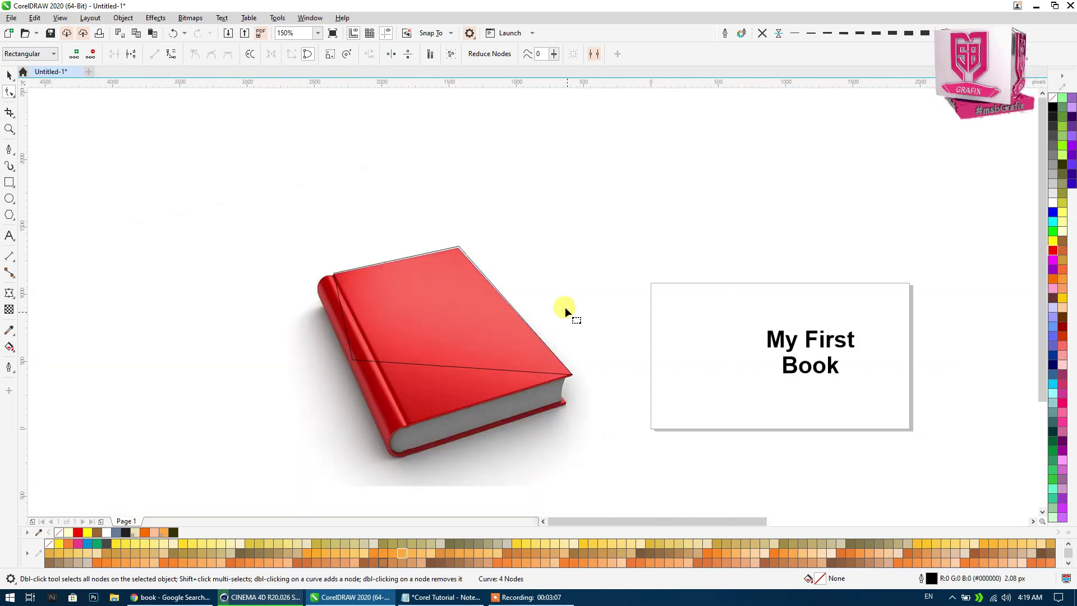
{"action": "scroll", "coordinate": [402, 392], "scroll_direction": "up", "scroll_amount": 3}
{"action": "scroll", "coordinate": [240, 336], "scroll_direction": "up", "scroll_amount": 1}
{"action": "scroll", "coordinate": [239, 336], "scroll_direction": "down", "scroll_amount": 1}
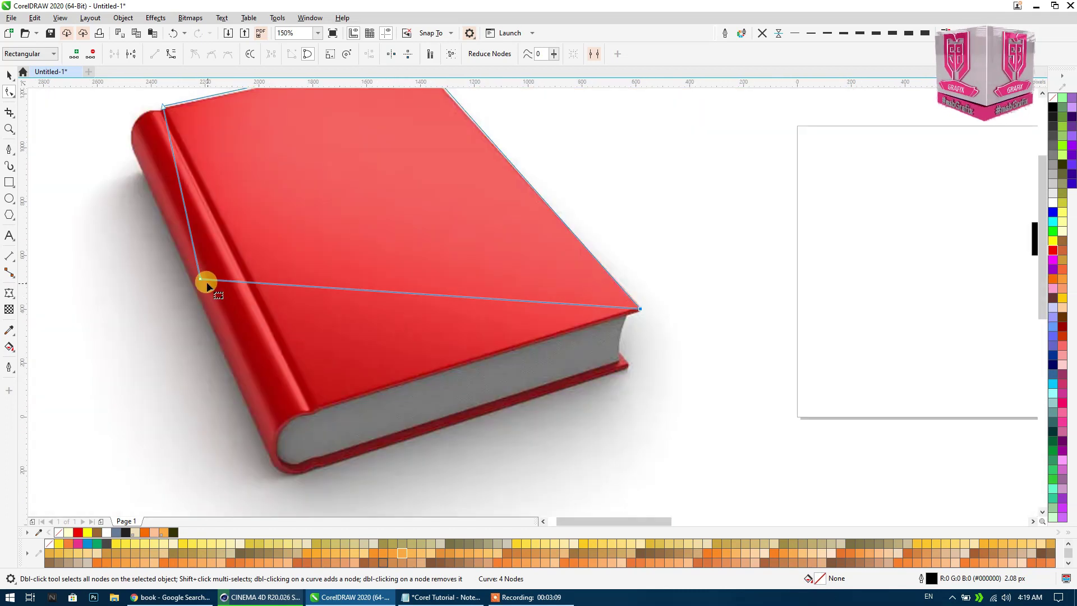
Move the spine-side bottom node and fine-tune the top corner nodes onto the cover.
{"action": "left_click_drag", "start_coordinate": [200, 278], "coordinate": [318, 408]}
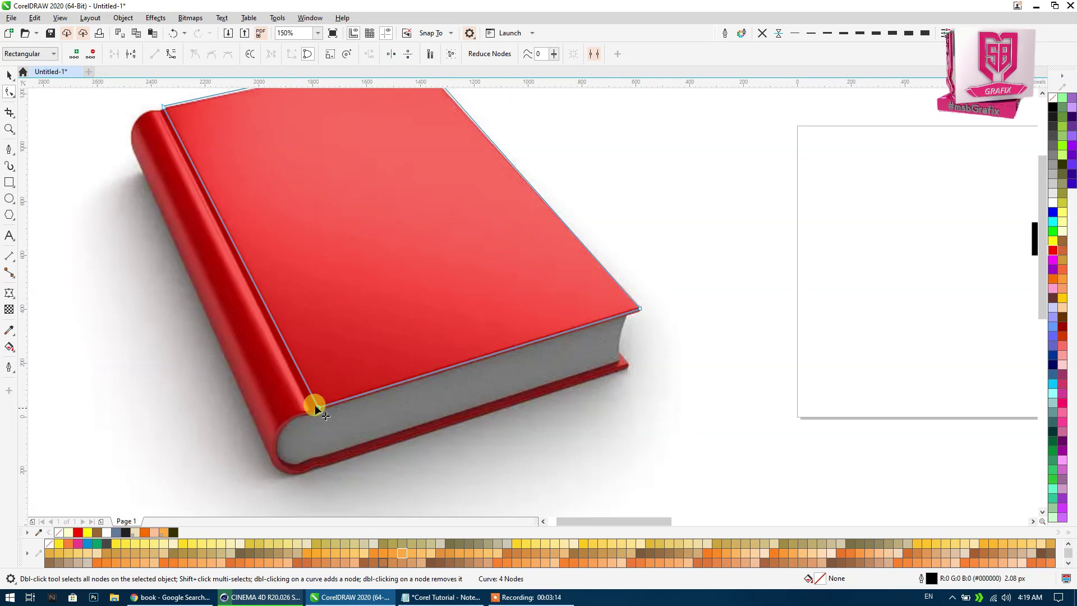
{"action": "scroll", "coordinate": [306, 349], "scroll_direction": "down", "scroll_amount": 1}
{"action": "scroll", "coordinate": [358, 200], "scroll_direction": "up", "scroll_amount": 4}
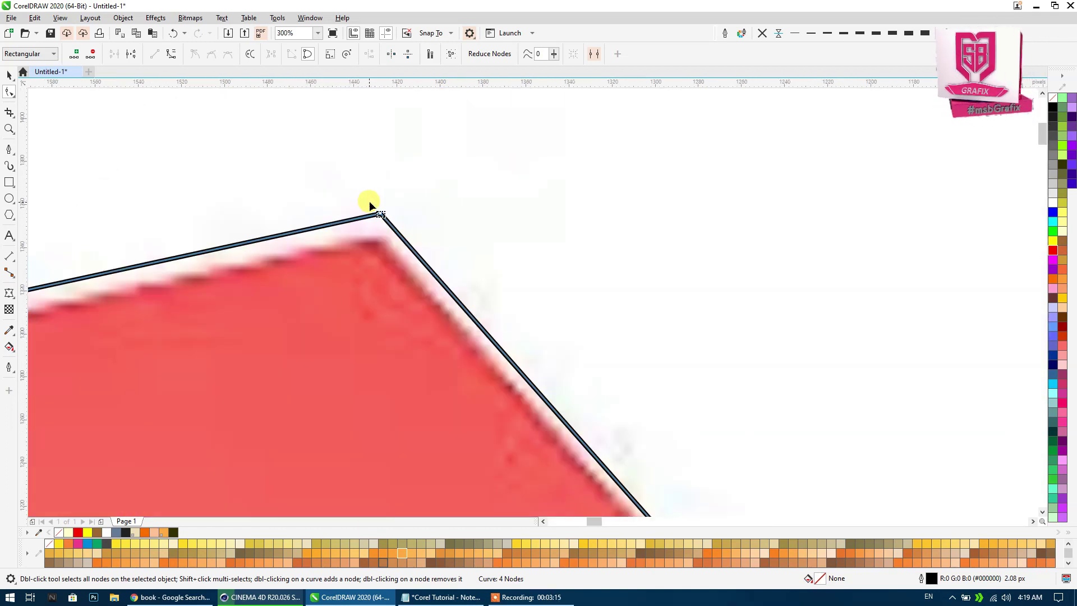
{"action": "left_click_drag", "start_coordinate": [382, 216], "coordinate": [375, 237]}
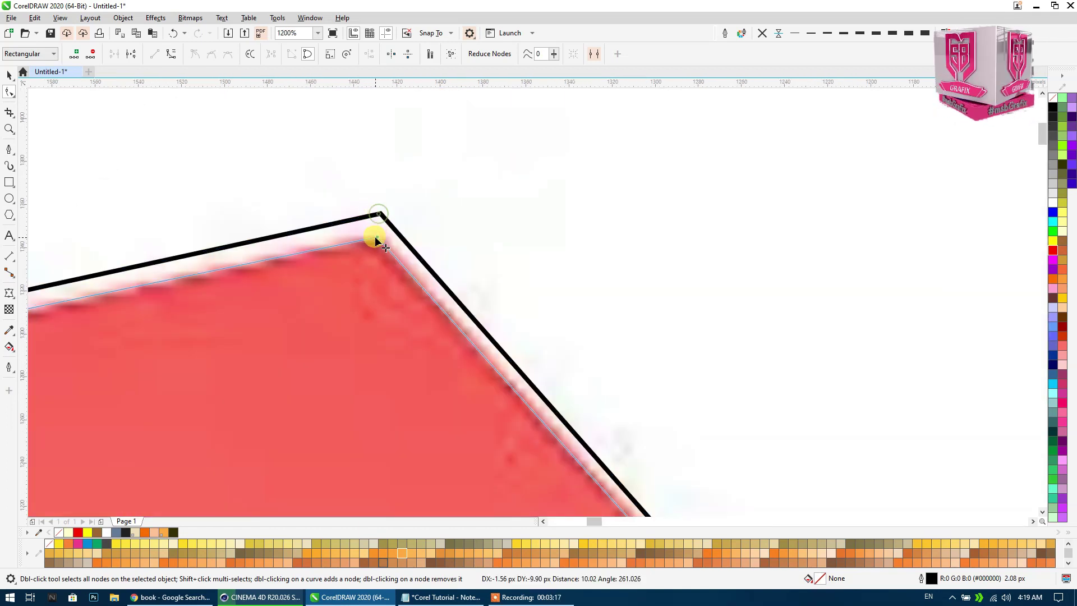
{"action": "left_click_drag", "start_coordinate": [391, 197], "coordinate": [412, 149]}
{"action": "scroll", "coordinate": [412, 150], "scroll_direction": "down", "scroll_amount": 4}
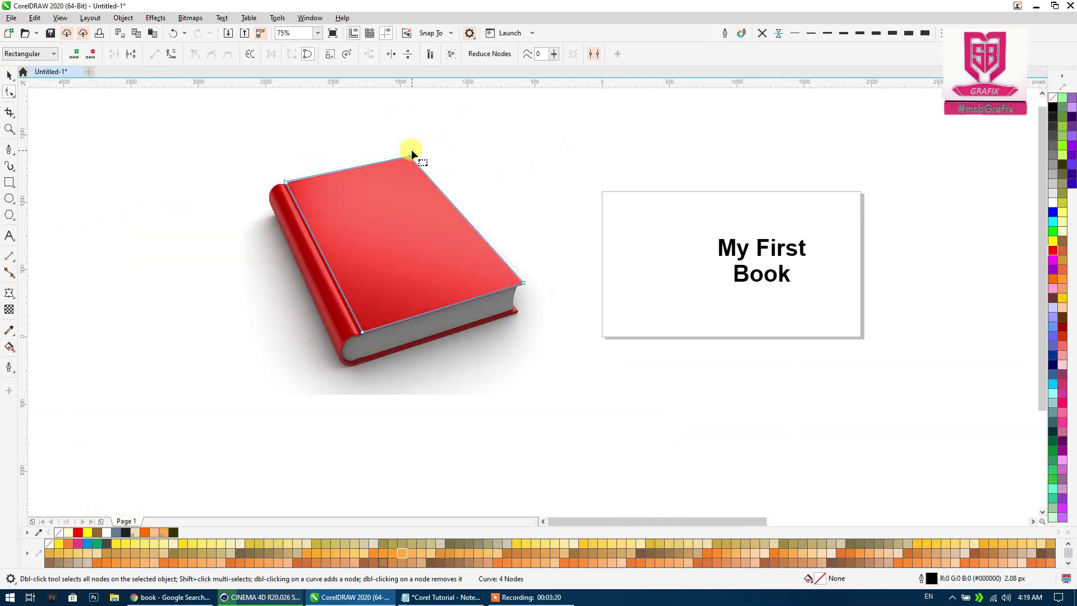
{"action": "scroll", "coordinate": [285, 173], "scroll_direction": "up", "scroll_amount": 3}
{"action": "left_click_drag", "start_coordinate": [264, 245], "coordinate": [259, 260]}
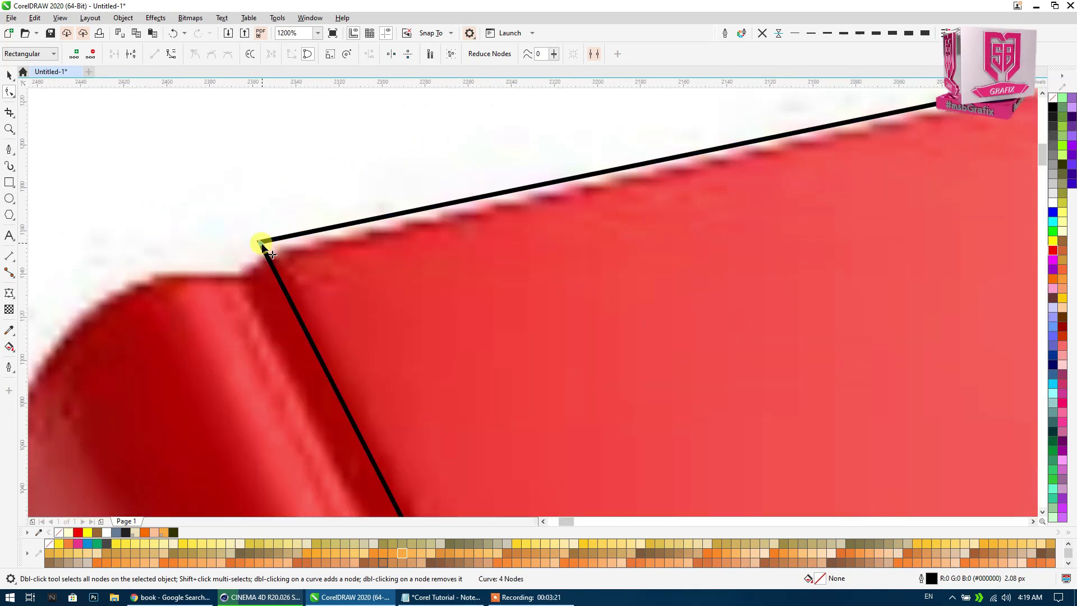
{"action": "scroll", "coordinate": [206, 194], "scroll_direction": "down", "scroll_amount": 2}
{"action": "scroll", "coordinate": [198, 194], "scroll_direction": "down", "scroll_amount": 5}
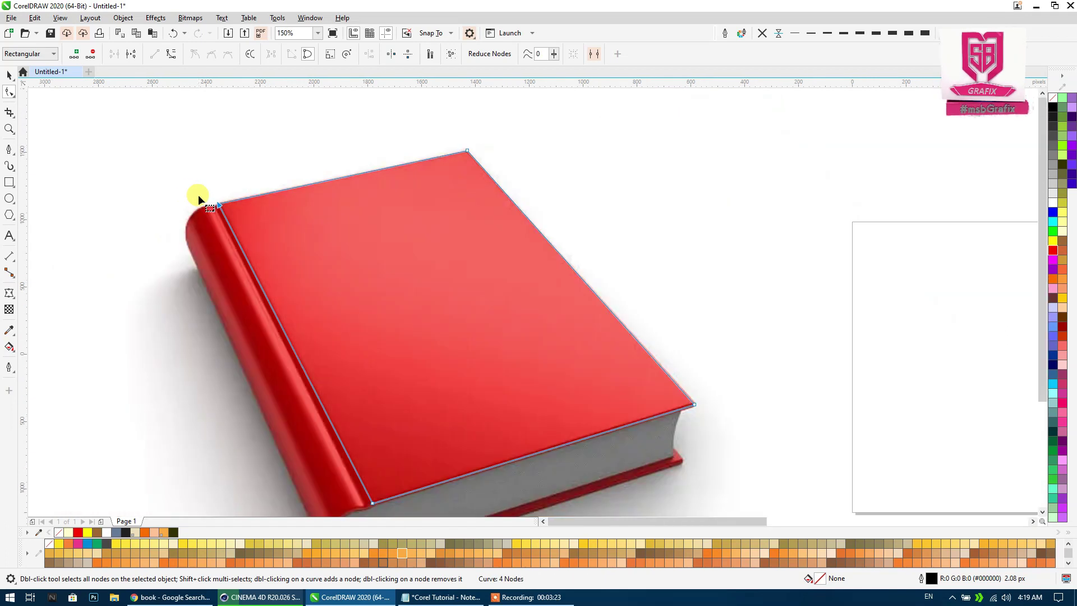
{"action": "scroll", "coordinate": [198, 195], "scroll_direction": "down", "scroll_amount": 2}
{"action": "scroll", "coordinate": [328, 306], "scroll_direction": "up", "scroll_amount": 1}
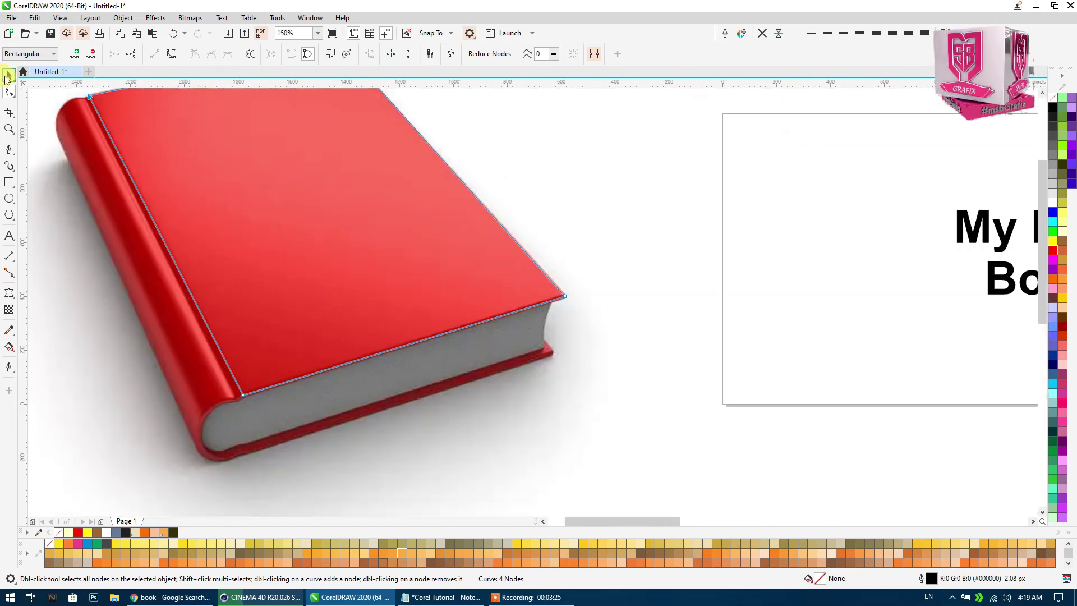
{"action": "left_click", "coordinate": [8, 75]}
{"action": "scroll", "coordinate": [174, 258], "scroll_direction": "down", "scroll_amount": 2}
{"action": "left_click", "coordinate": [404, 174]}
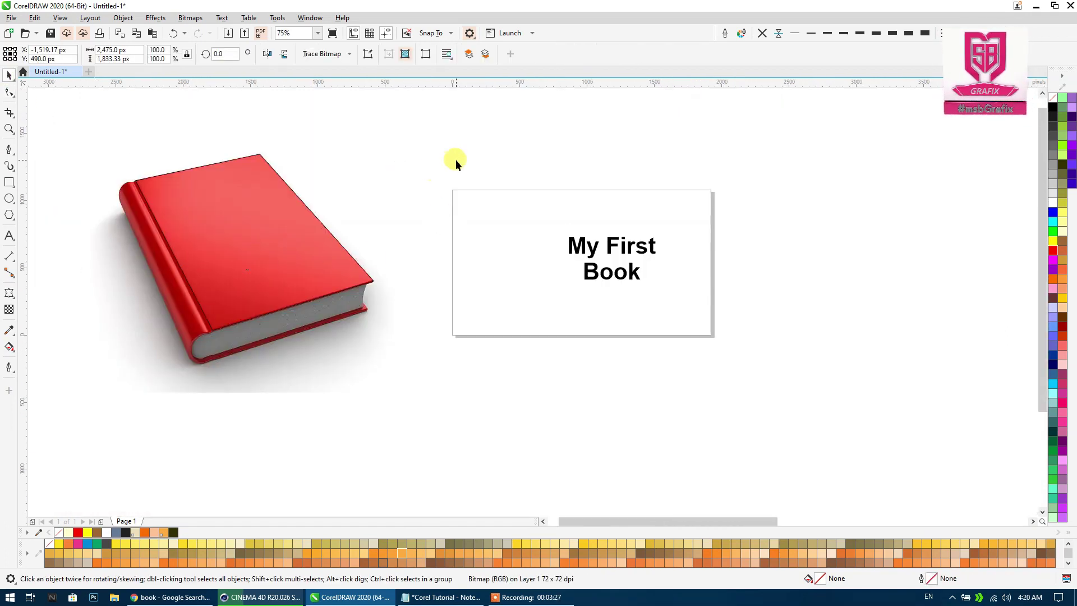
Fill the cover shape solid red after briefly trying yellow.
{"action": "left_click", "coordinate": [289, 212]}
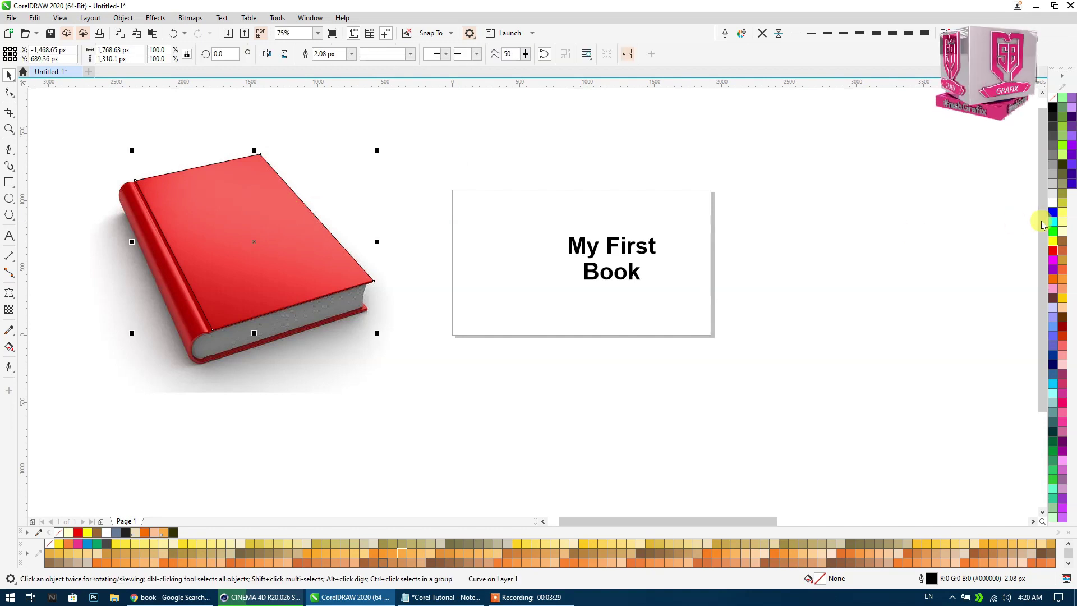
{"action": "left_click", "coordinate": [1053, 241]}
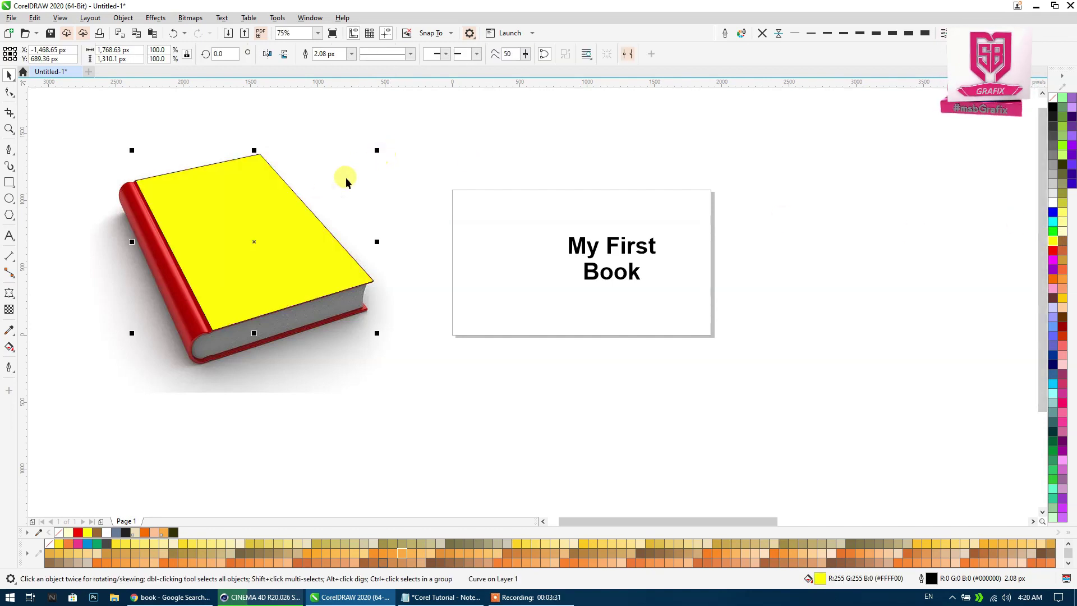
{"action": "left_click", "coordinate": [644, 109]}
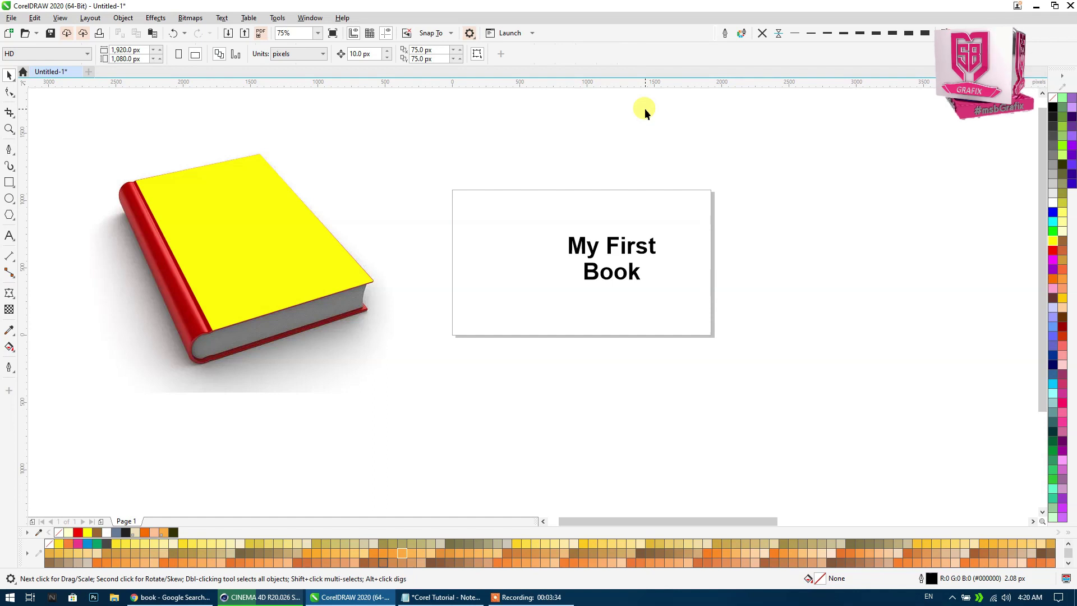
{"action": "left_click", "coordinate": [278, 208]}
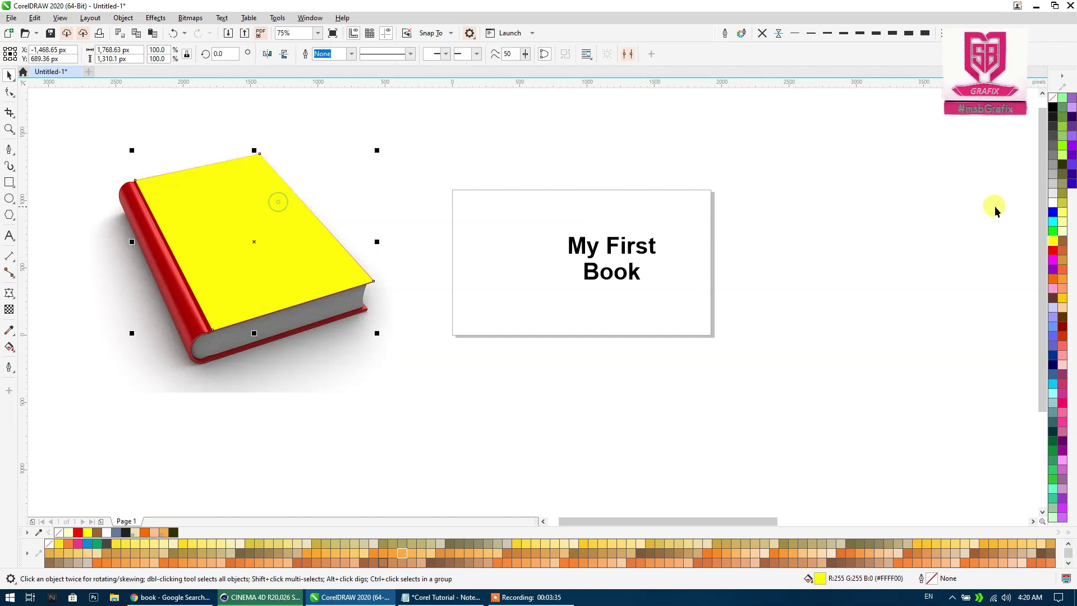
{"action": "left_click", "coordinate": [1053, 250]}
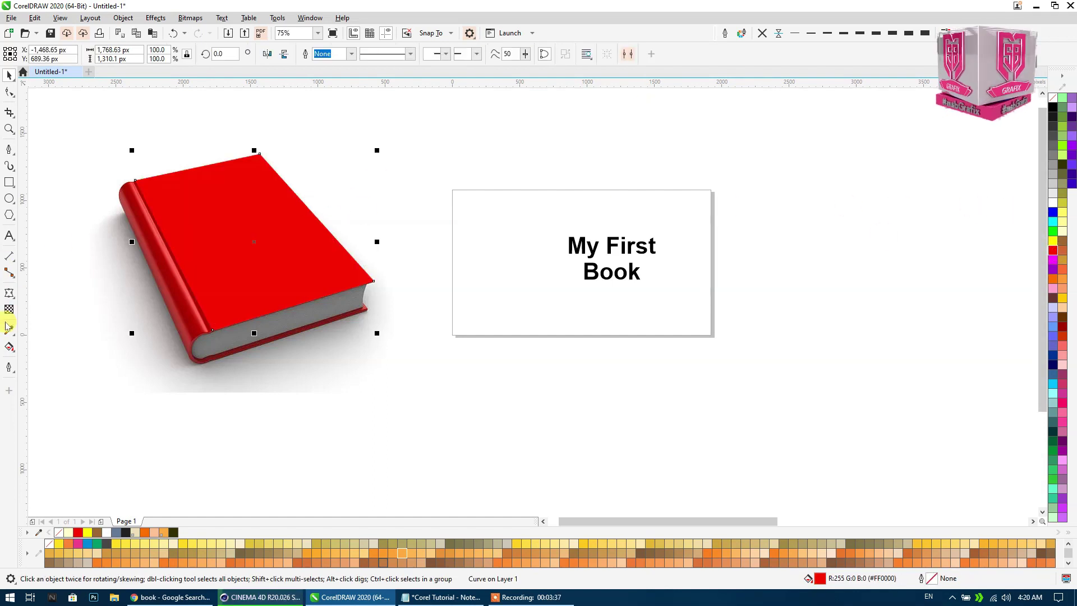
Drag a linear red-to-white fountain fill across the cover.
{"action": "left_click", "coordinate": [10, 346]}
{"action": "mouse_move", "coordinate": [194, 264]}
{"action": "left_mouse_down"}
{"action": "mouse_move", "coordinate": [315, 220]}
{"action": "mouse_move", "coordinate": [279, 153]}
{"action": "left_mouse_up"}
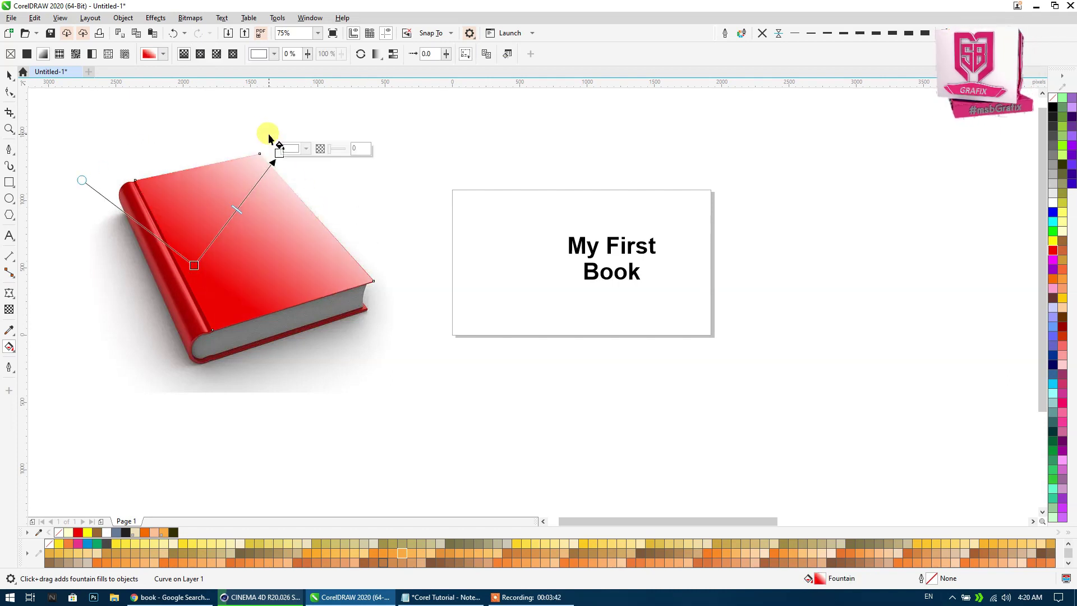
{"action": "left_click", "coordinate": [9, 75]}
{"action": "left_click", "coordinate": [55, 313]}
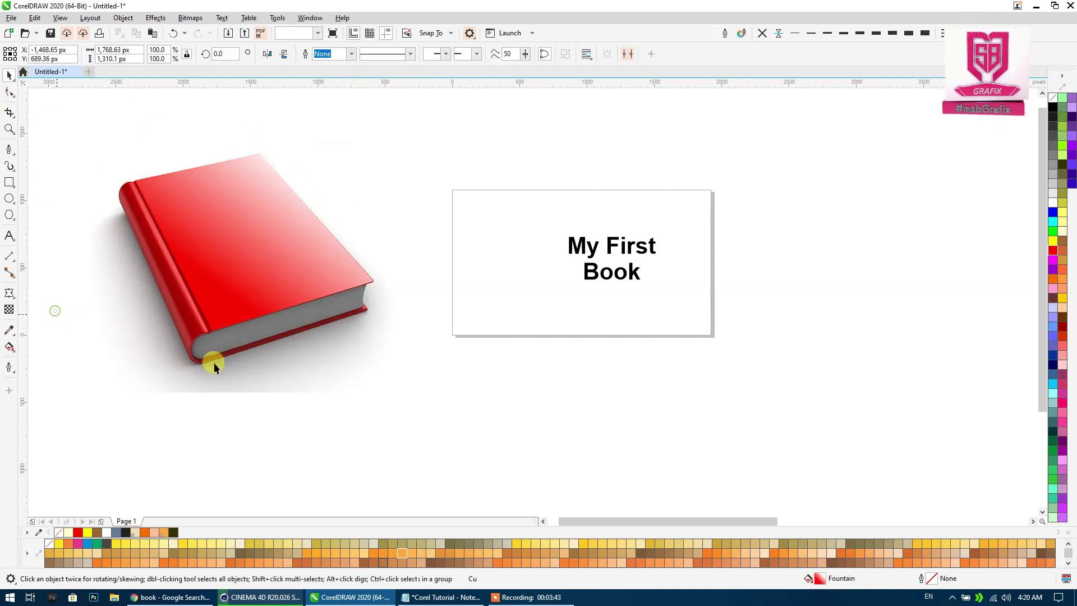
{"action": "left_click", "coordinate": [203, 230]}
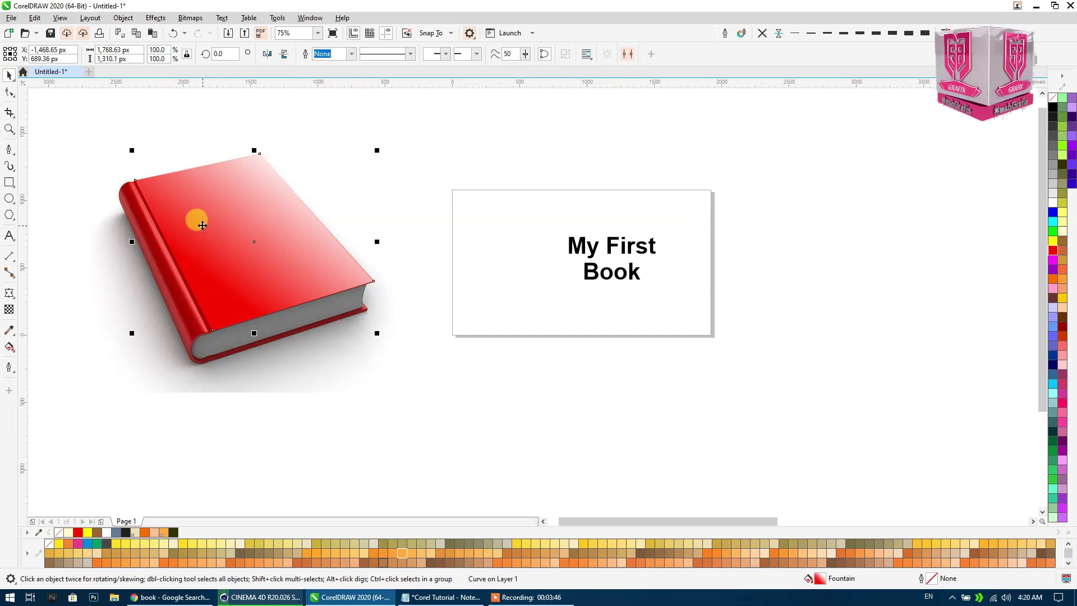
{"action": "left_click", "coordinate": [235, 258]}
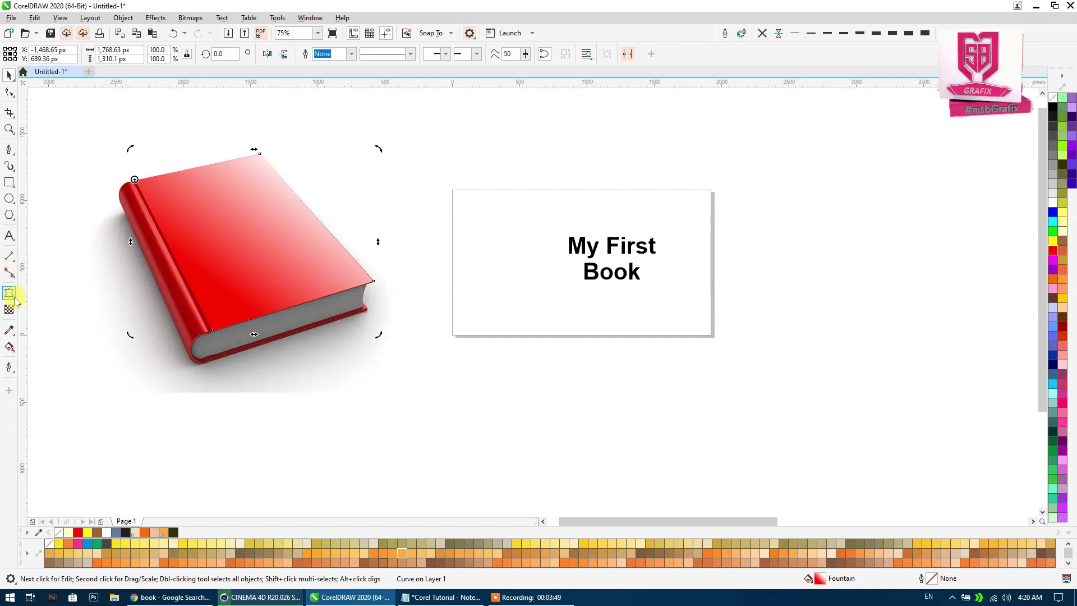
Add an inward contour to the cover and break it apart with Ctrl+K.
{"action": "left_click", "coordinate": [15, 302]}
{"action": "left_click", "coordinate": [32, 304]}
{"action": "left_click_drag", "start_coordinate": [192, 286], "coordinate": [173, 305]}
{"action": "left_click", "coordinate": [9, 74]}
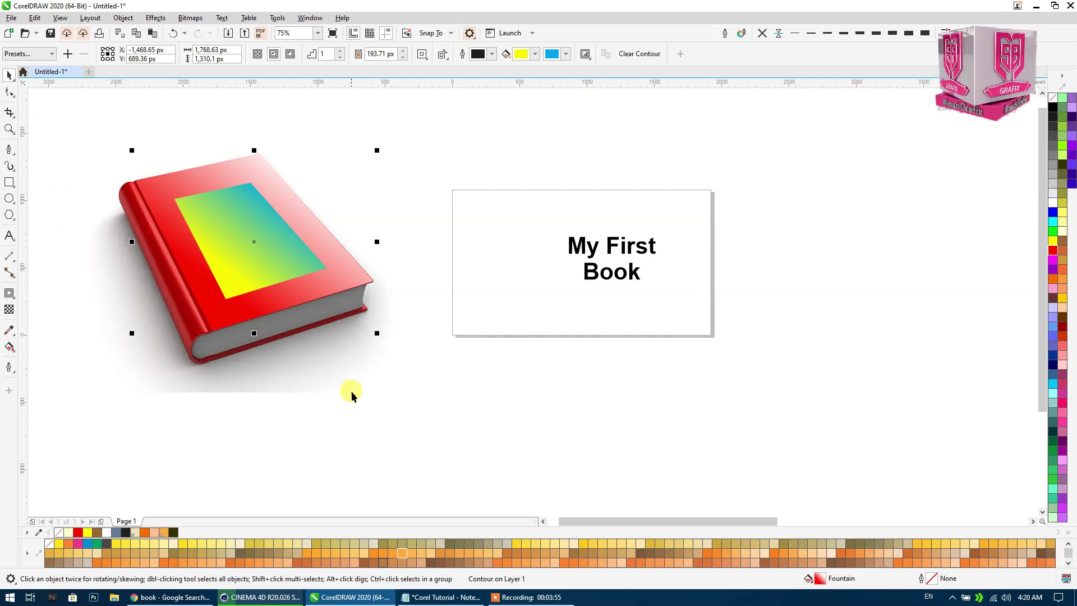
{"action": "key", "text": "ctrl+k"}
Give the inner contour shape a black outline and no fill.
{"action": "left_click", "coordinate": [257, 260]}
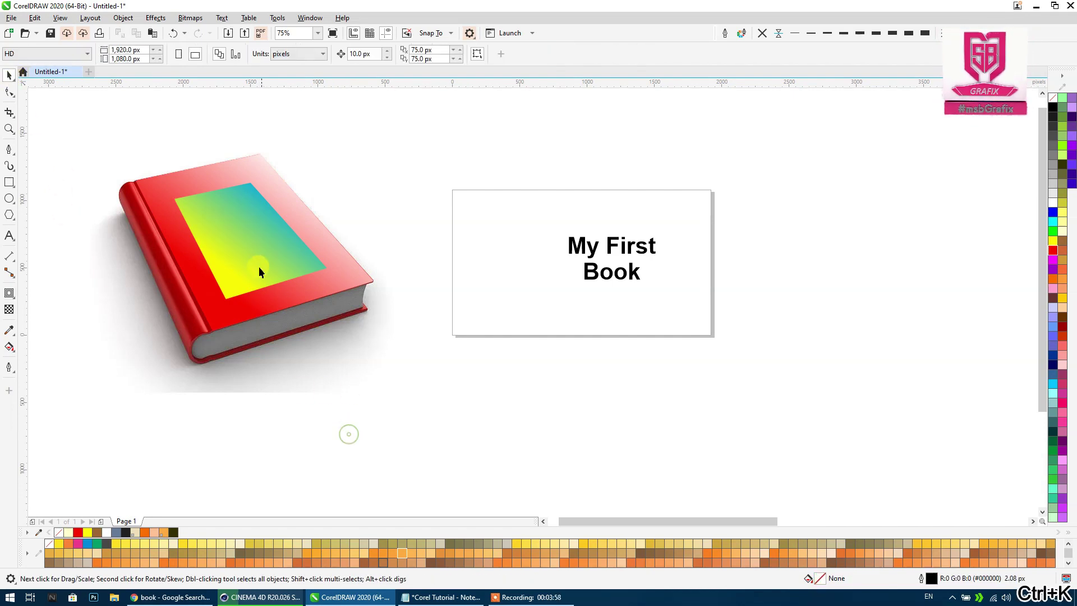
{"action": "right_click", "coordinate": [1053, 107]}
{"action": "left_click", "coordinate": [1053, 98]}
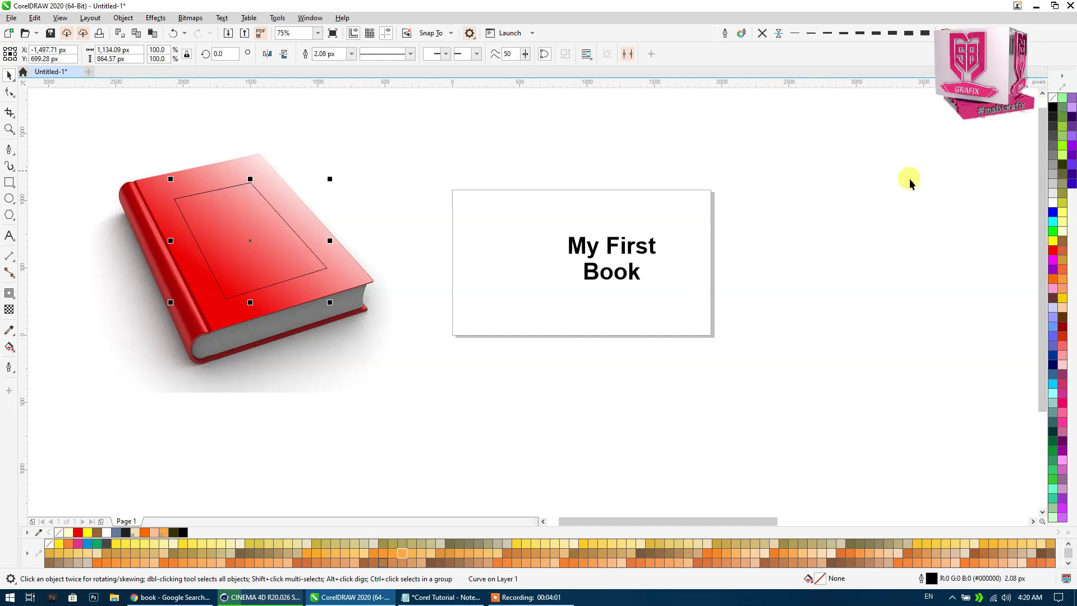
{"action": "left_click", "coordinate": [892, 185]}
{"action": "left_click", "coordinate": [583, 253]}
Put 'First' on a new line, enlarge the title about 157%, and split its lines.
{"action": "left_click_drag", "start_coordinate": [582, 247], "coordinate": [217, 229]}
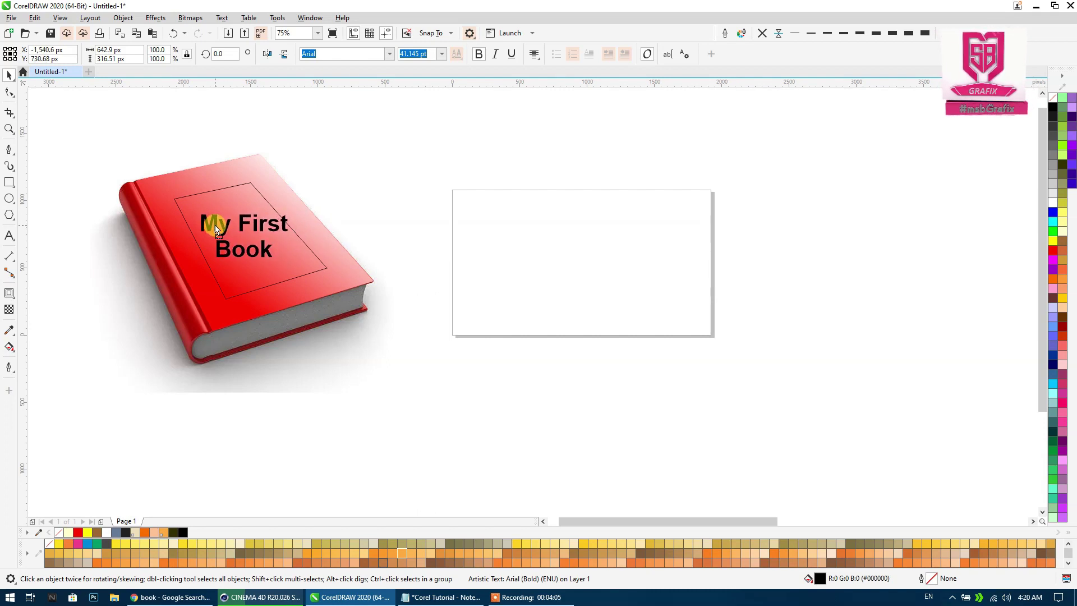
{"action": "left_click_drag", "start_coordinate": [217, 229], "coordinate": [499, 227]}
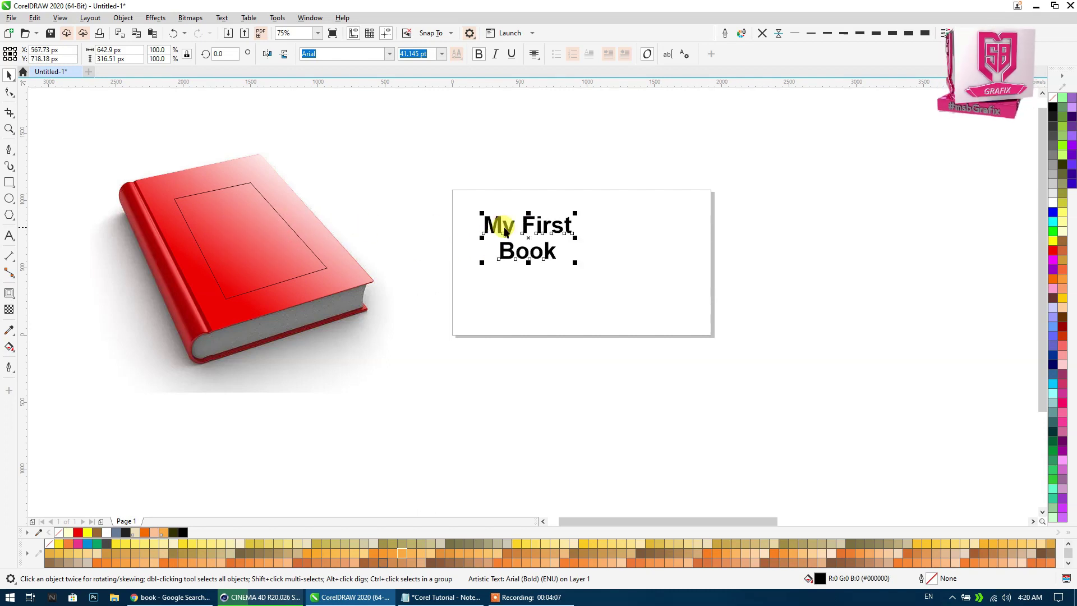
{"action": "double_click", "coordinate": [517, 227]}
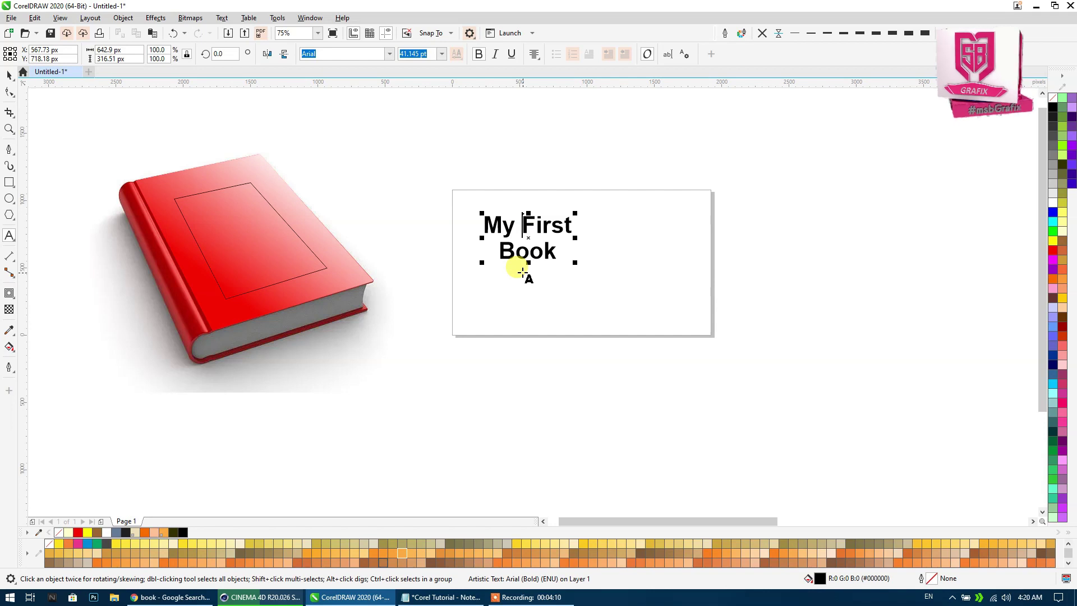
{"action": "key", "text": "Return"}
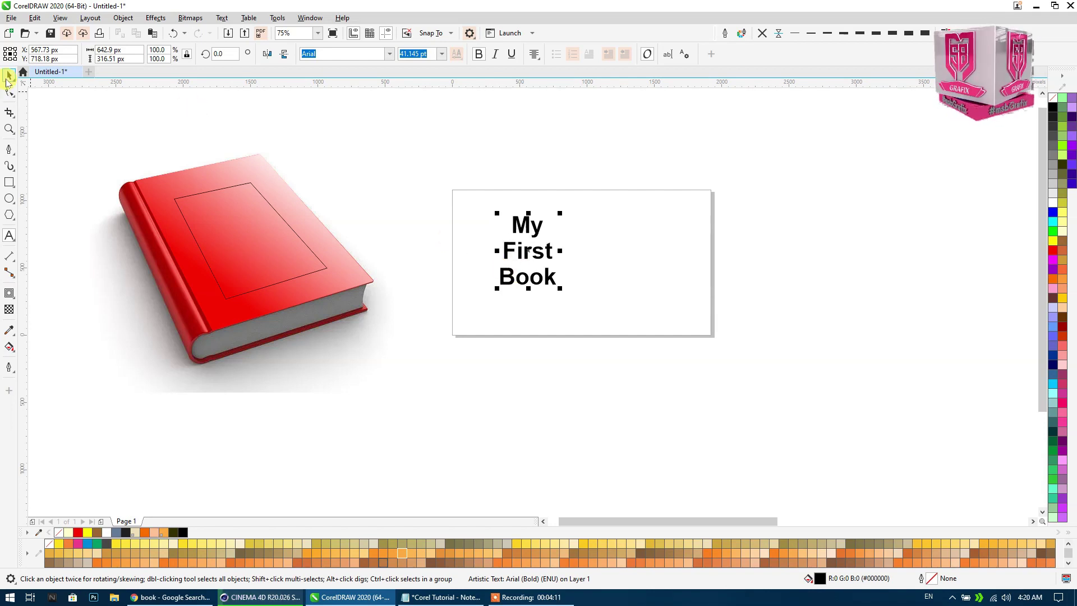
{"action": "left_click_drag", "start_coordinate": [560, 289], "coordinate": [590, 324]}
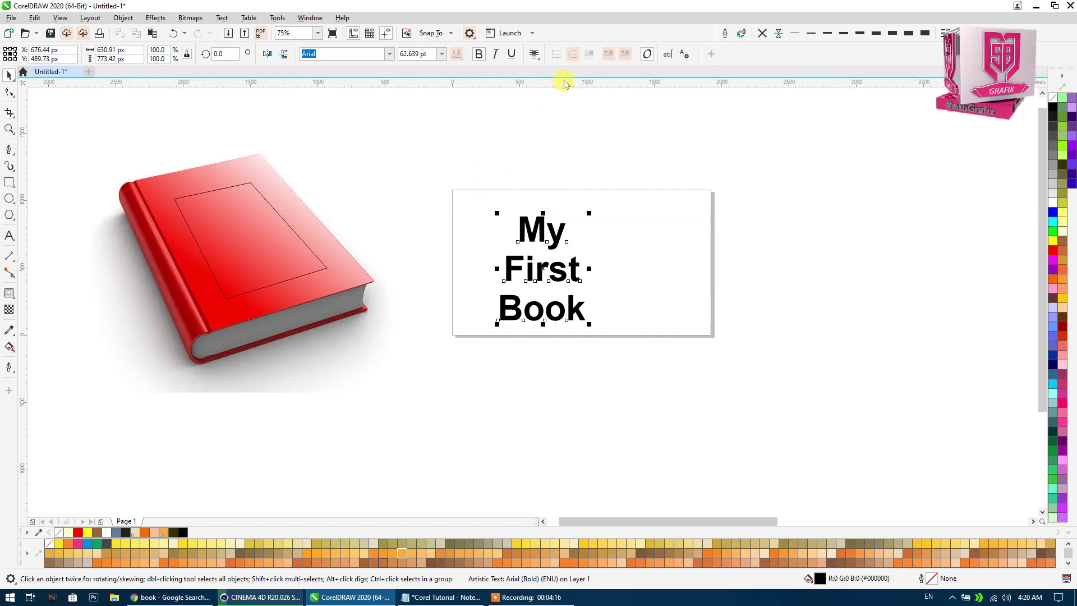
{"action": "key", "text": "ctrl+k"}
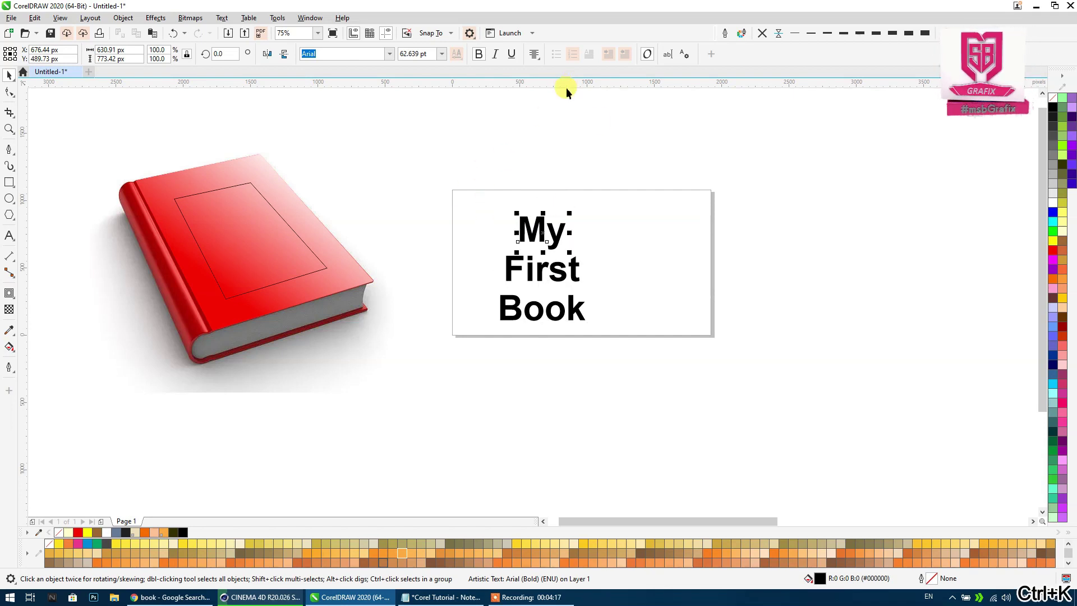
{"action": "left_click", "coordinate": [553, 216]}
Change the three title text lines to uppercase.
{"action": "left_click_drag", "start_coordinate": [449, 178], "coordinate": [641, 381]}
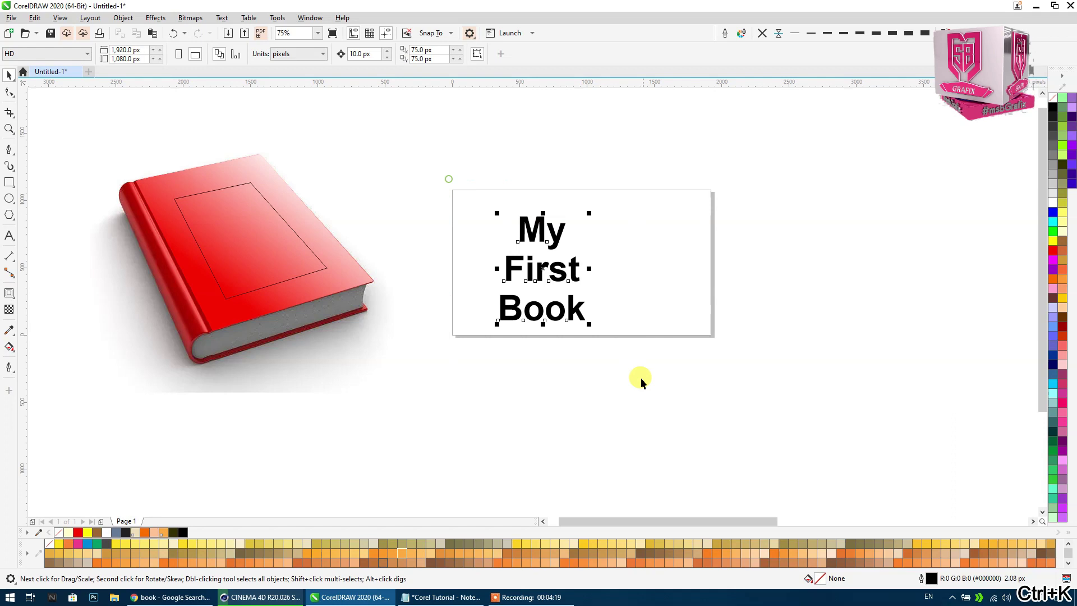
{"action": "left_click", "coordinate": [222, 18]}
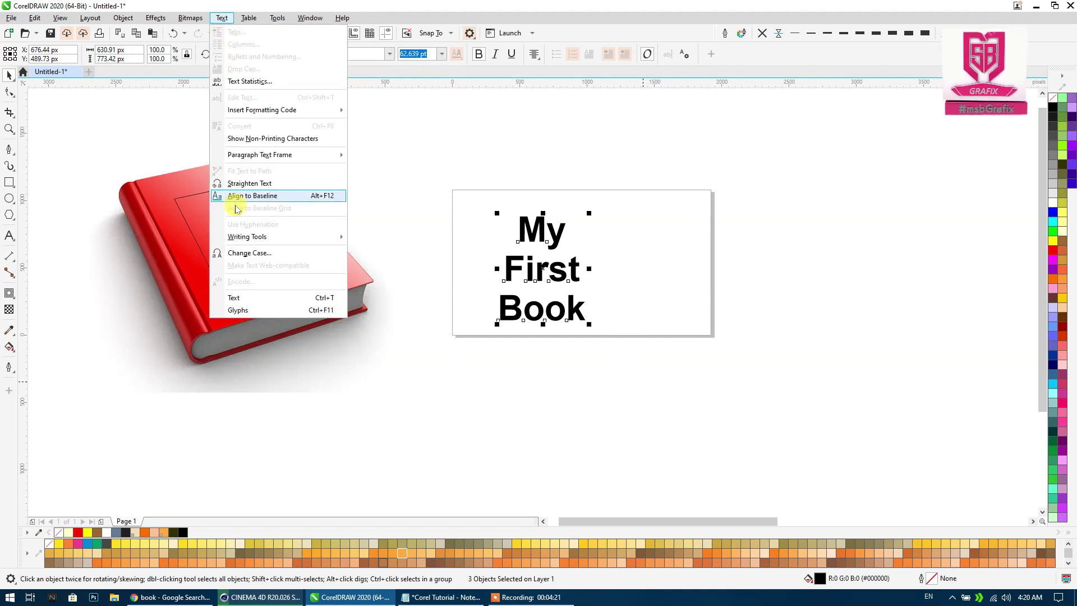
{"action": "left_click", "coordinate": [236, 255]}
{"action": "left_click", "coordinate": [544, 332]}
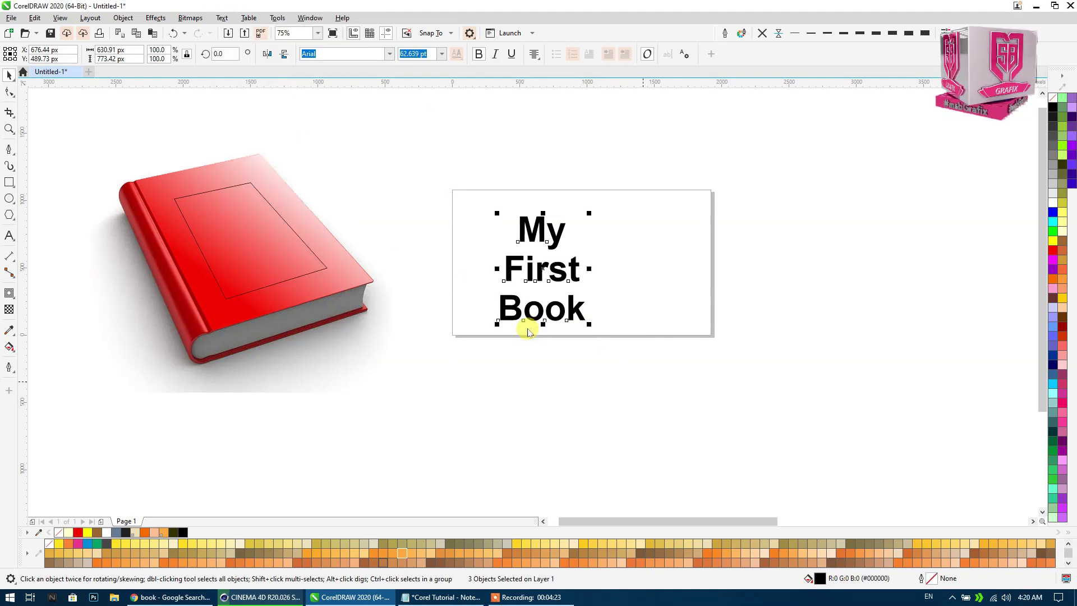
{"action": "left_click", "coordinate": [580, 339]}
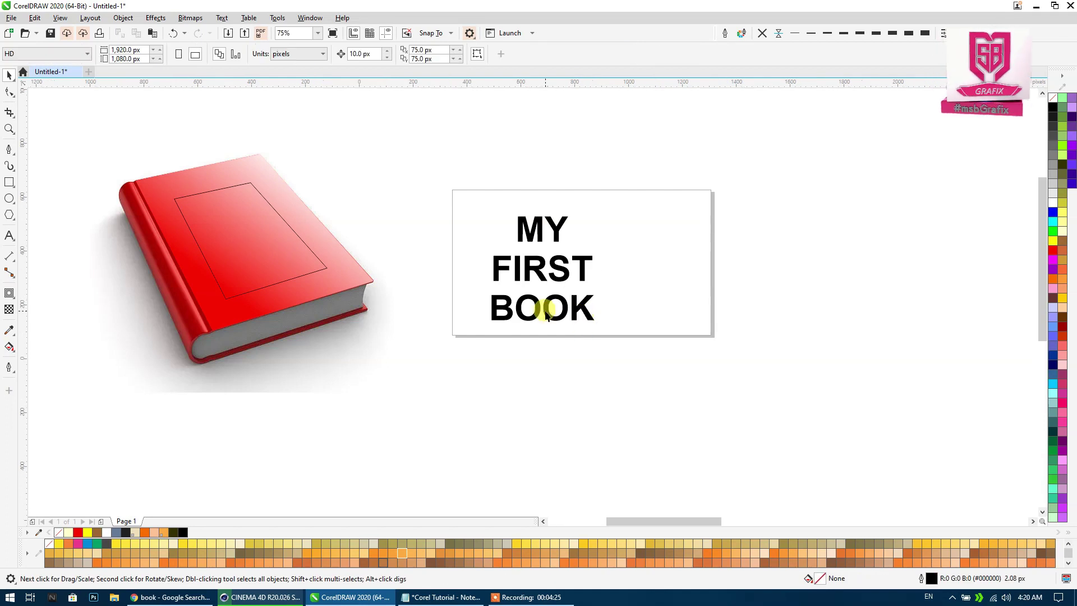
{"action": "scroll", "coordinate": [547, 309], "scroll_direction": "up", "scroll_amount": 2}
{"action": "key", "text": "ctrl+a"}
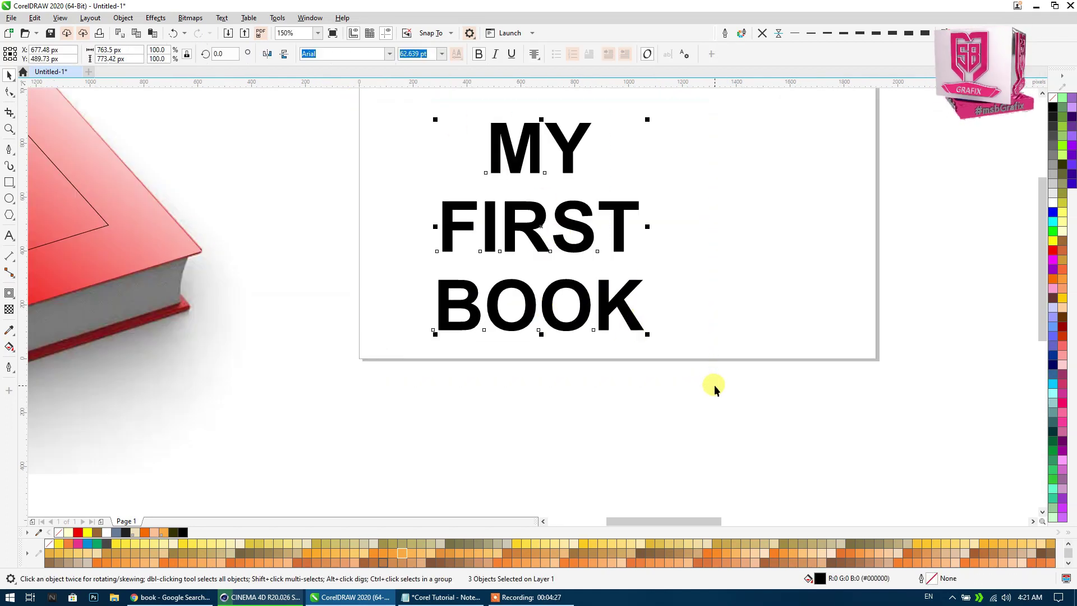
Enlarge MY to about 98.7 pt, then group MY, FIRST and BOOK with Ctrl+G.
{"action": "left_click", "coordinate": [553, 221]}
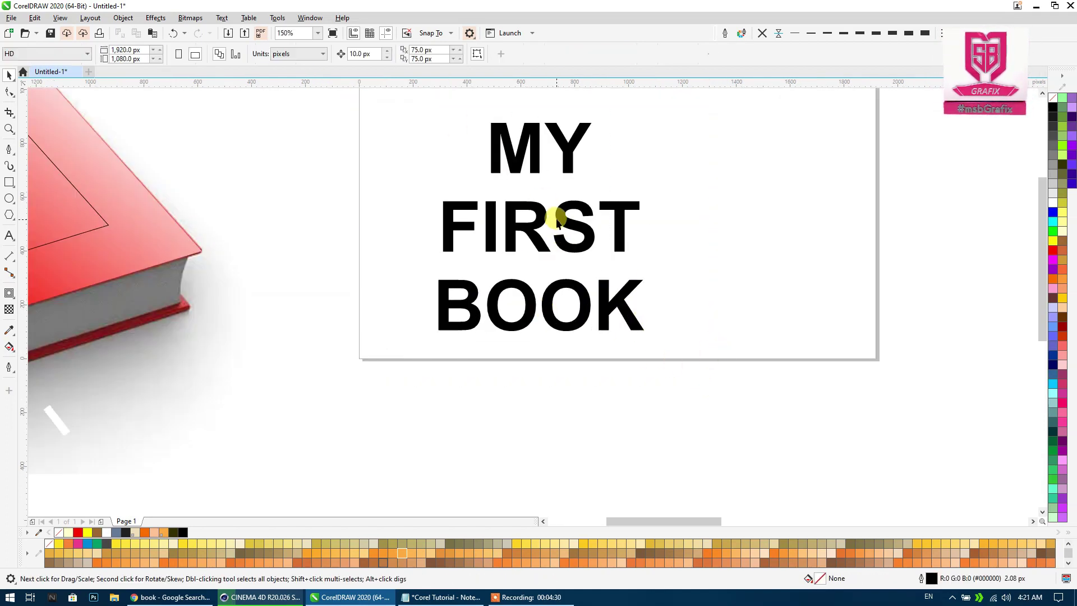
{"action": "left_click_drag", "start_coordinate": [561, 216], "coordinate": [563, 191]}
{"action": "left_click", "coordinate": [562, 192]}
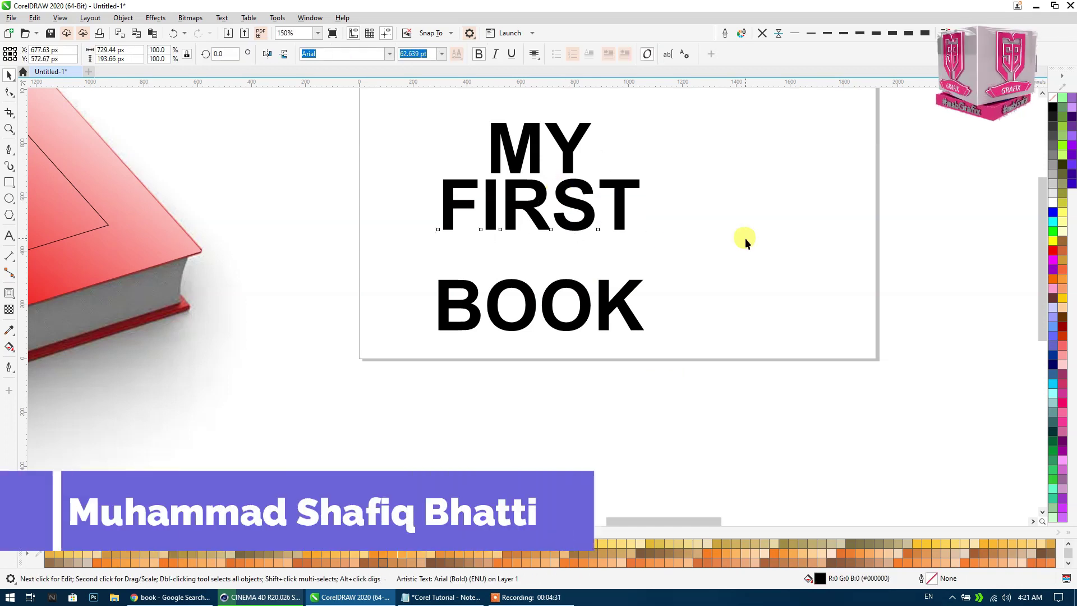
{"action": "scroll", "coordinate": [632, 270], "scroll_direction": "up", "scroll_amount": 2}
{"action": "key", "text": "ctrl+z"}
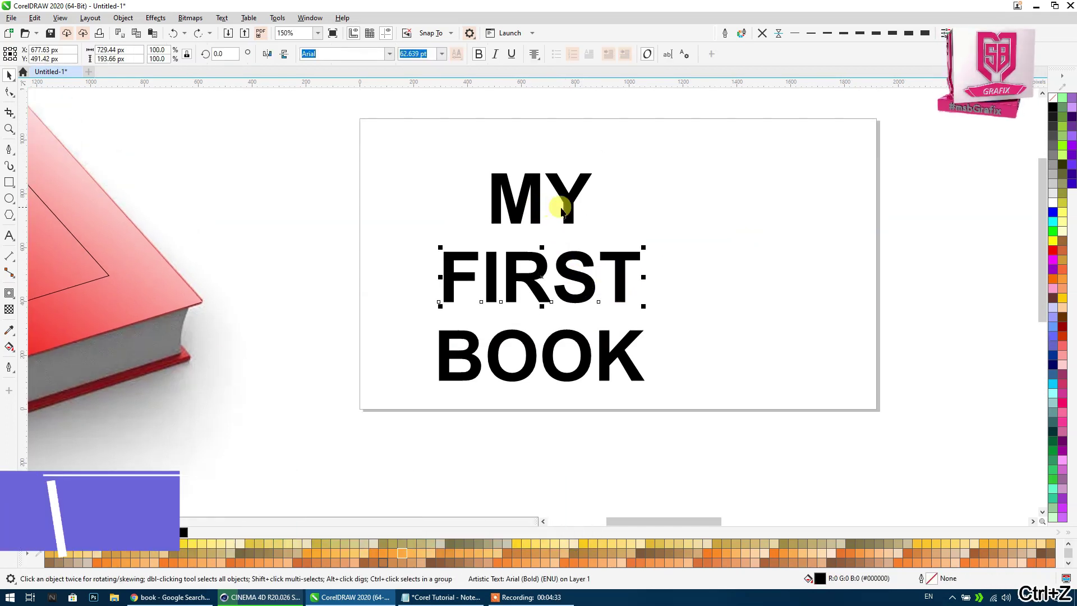
{"action": "left_click", "coordinate": [562, 206]}
{"action": "left_click_drag", "start_coordinate": [593, 227], "coordinate": [624, 241]}
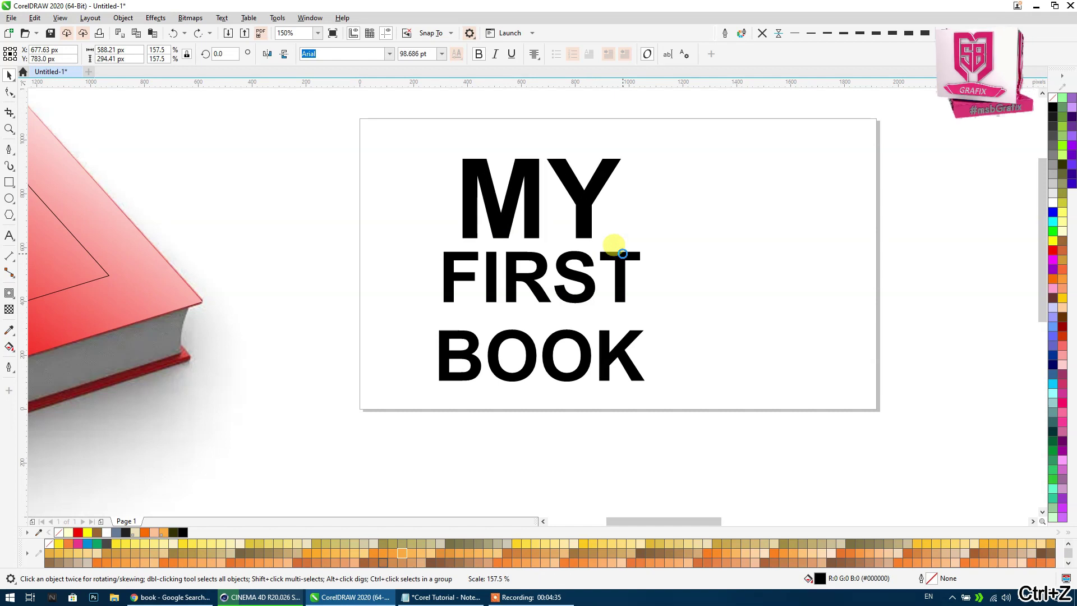
{"action": "left_click", "coordinate": [567, 294]}
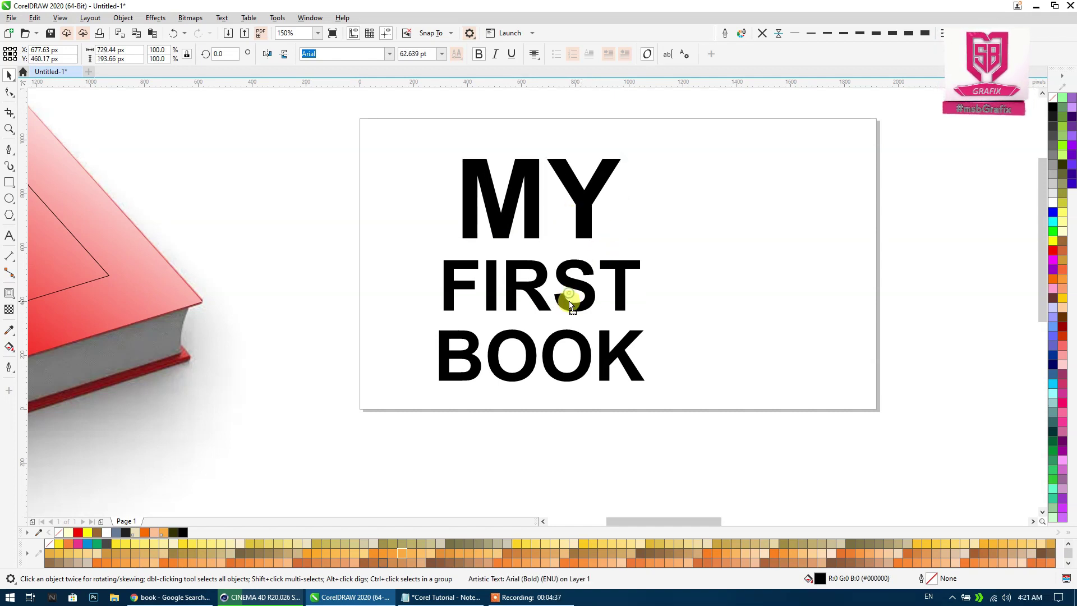
{"action": "left_click_drag", "start_coordinate": [727, 416], "coordinate": [392, 110]}
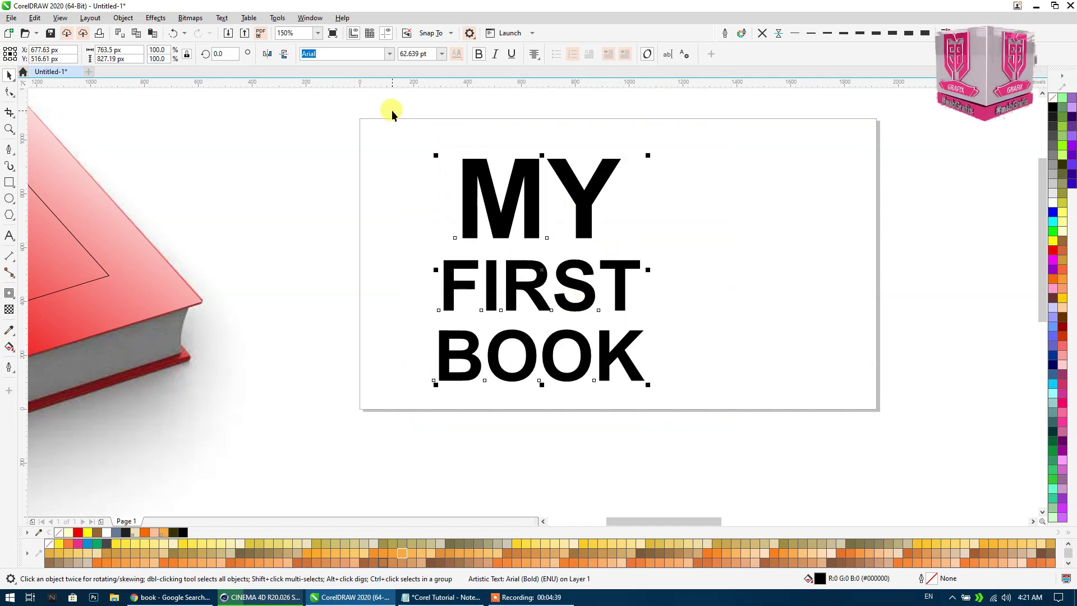
{"action": "key", "text": "ctrl+g"}
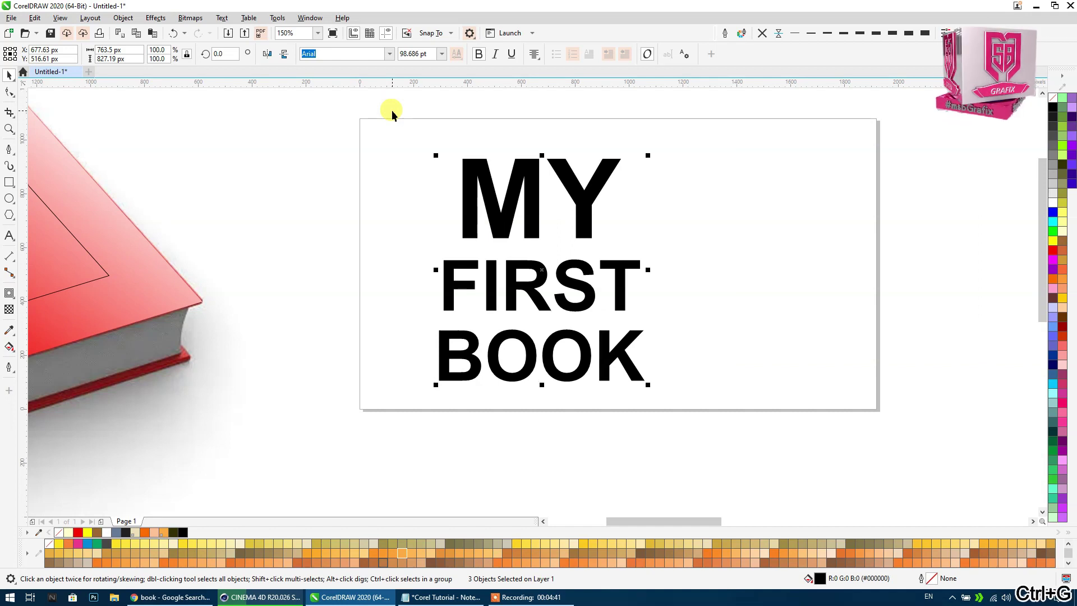
{"action": "scroll", "coordinate": [530, 167], "scroll_direction": "down", "scroll_amount": 1}
Shrink the MY FIRST BOOK group and envelope it to the book cover rectangle's slanted shape.
{"action": "left_click_drag", "start_coordinate": [477, 274], "coordinate": [510, 268]}
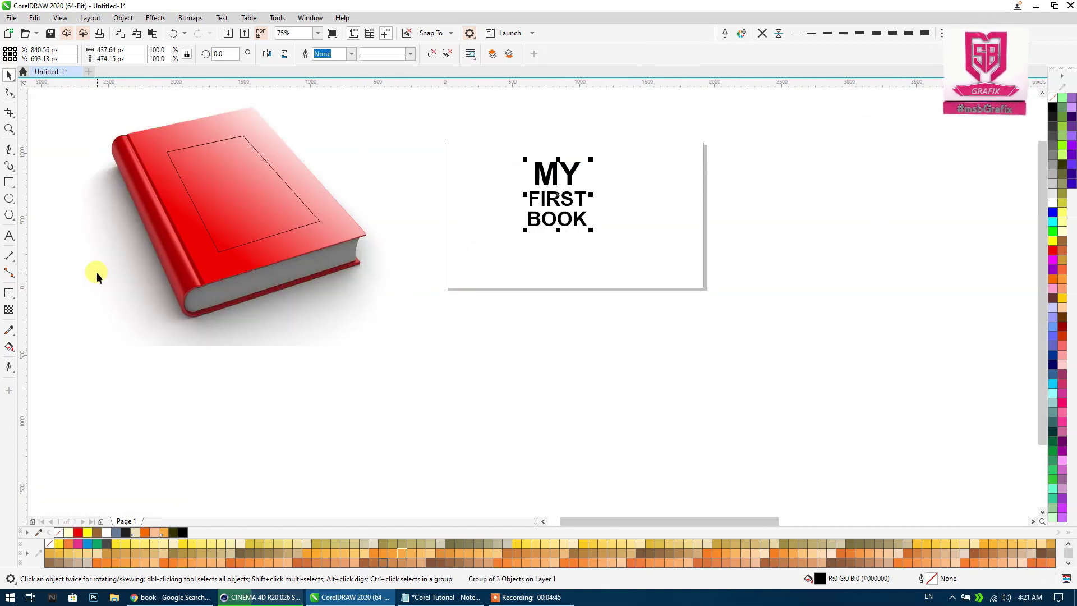
{"action": "left_click", "coordinate": [14, 302]}
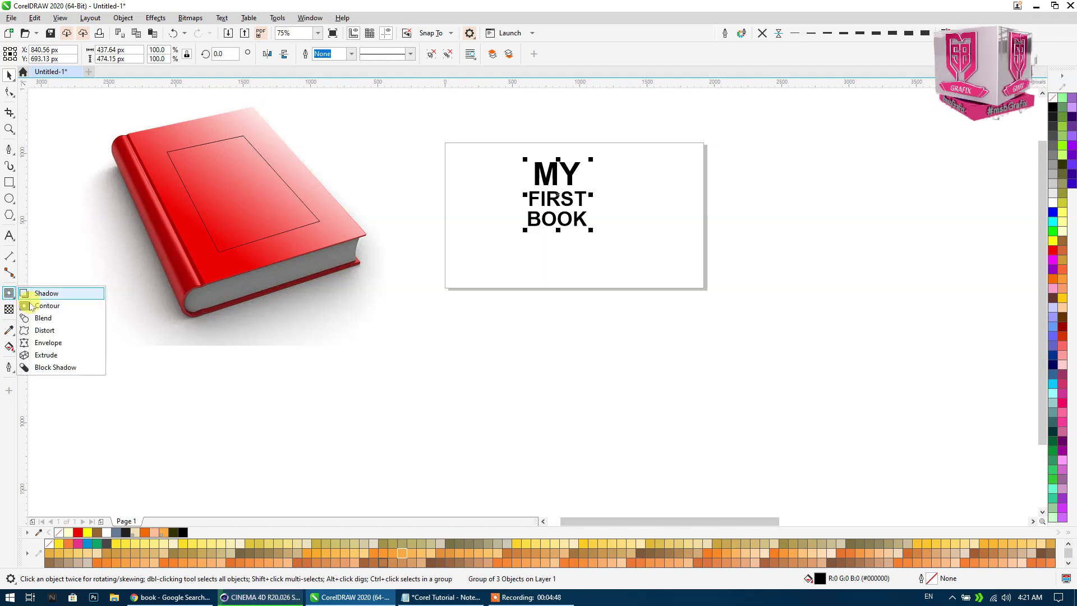
{"action": "left_click", "coordinate": [35, 343]}
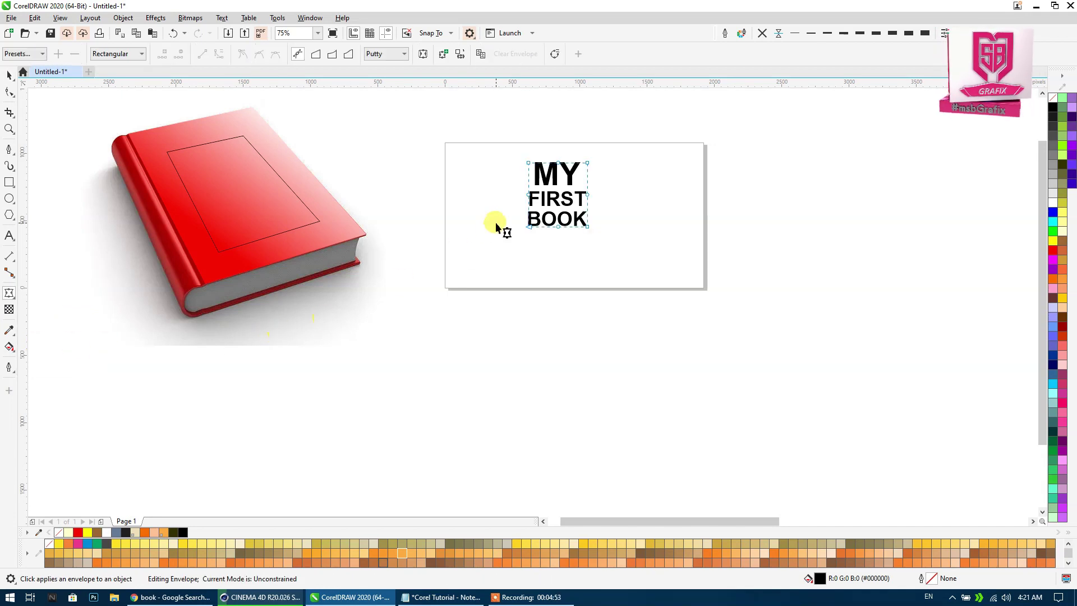
{"action": "left_click", "coordinate": [460, 55]}
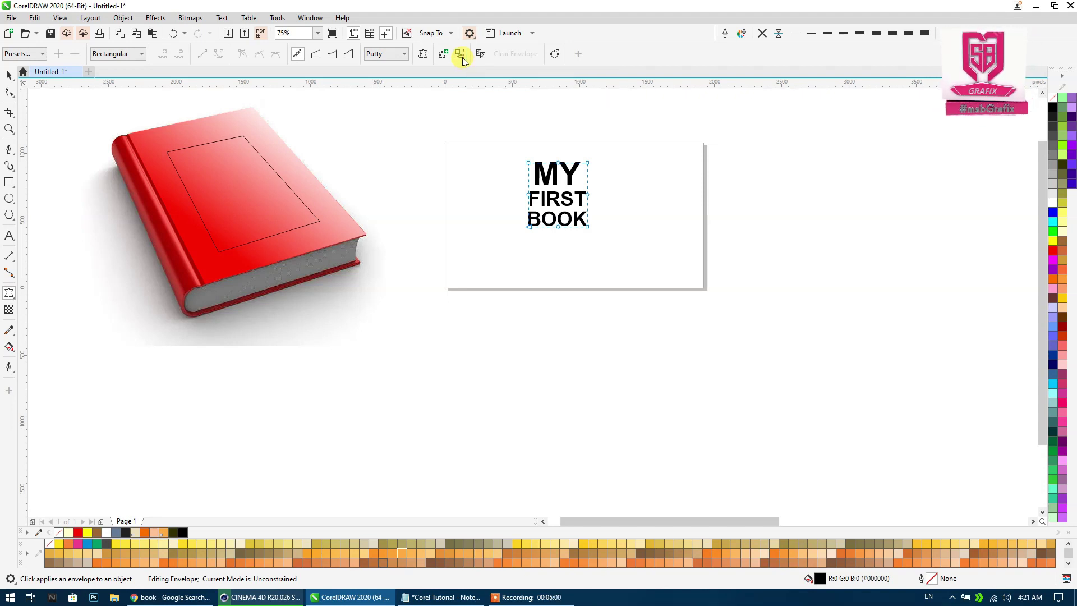
{"action": "left_click", "coordinate": [257, 177]}
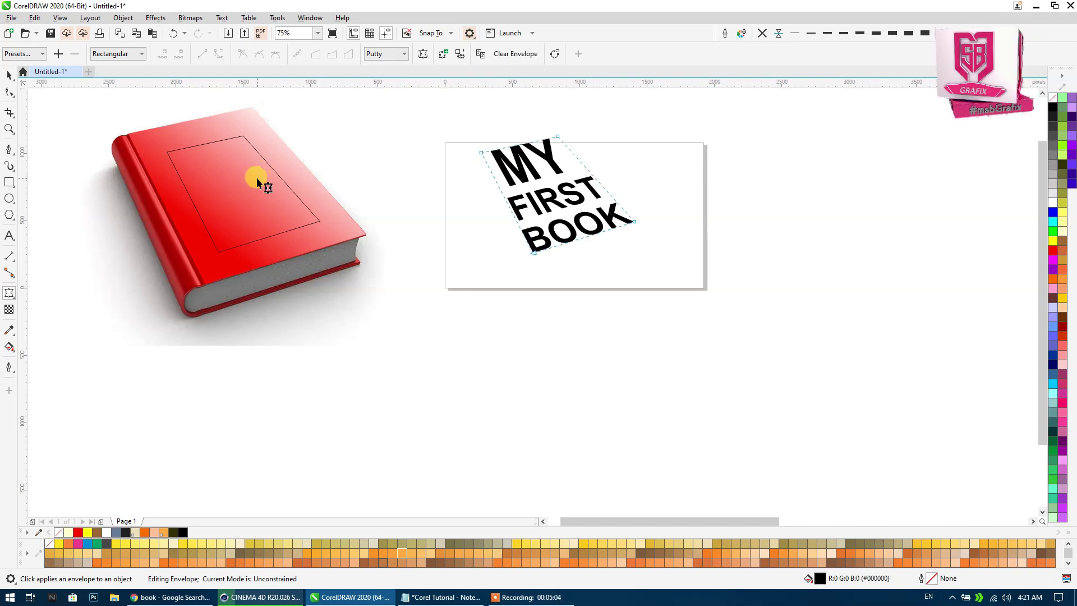
Move the warped MY FIRST BOOK title onto the red book's cover.
{"action": "left_click", "coordinate": [7, 75]}
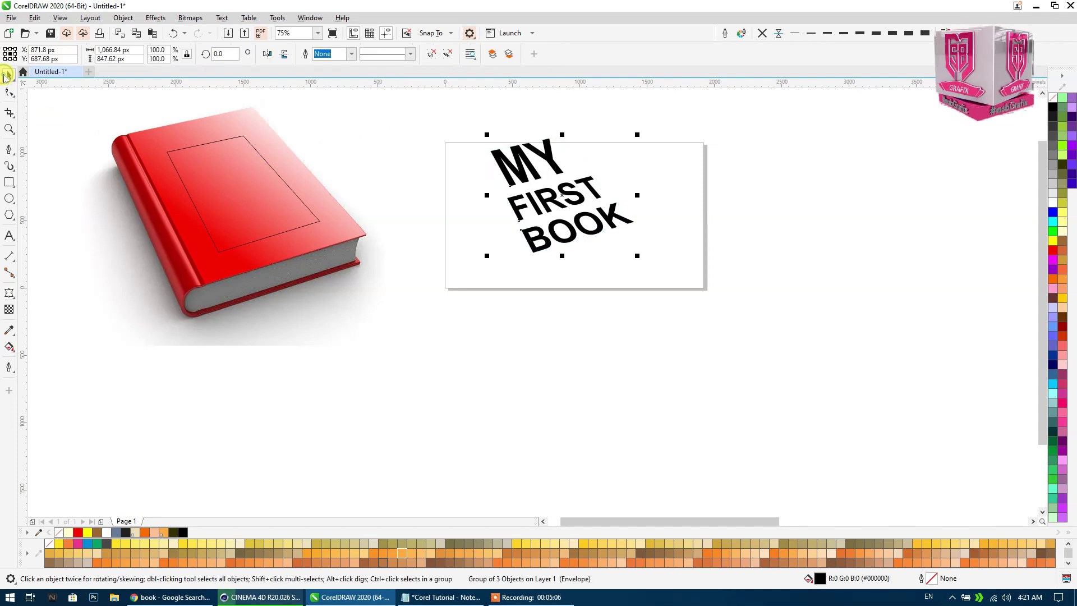
{"action": "left_click", "coordinate": [528, 177]}
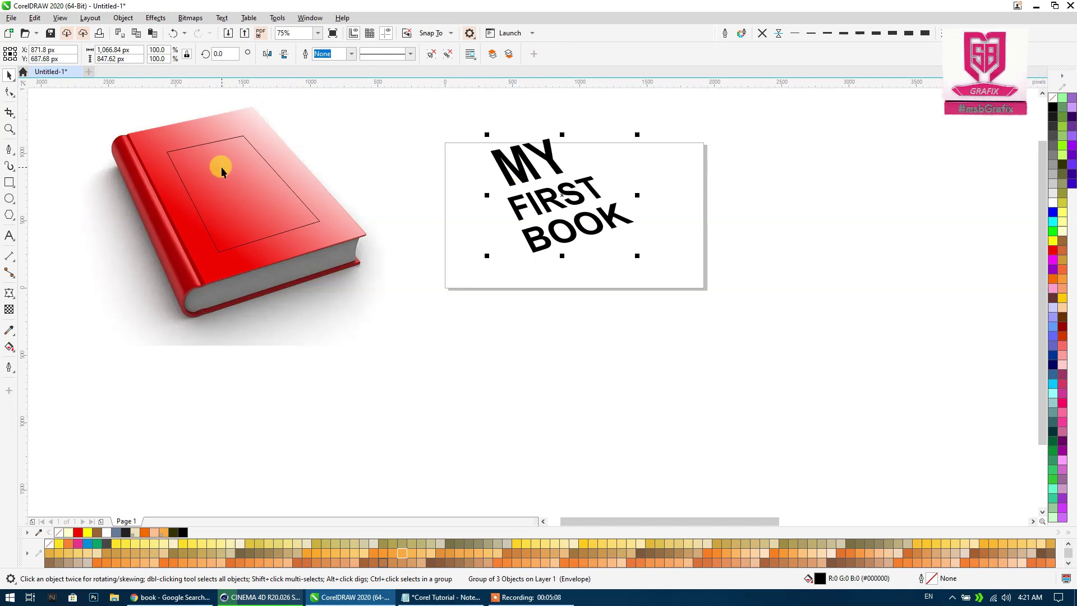
{"action": "mouse_move", "coordinate": [552, 156]}
{"action": "left_mouse_down"}
{"action": "mouse_move", "coordinate": [421, 169]}
{"action": "mouse_move", "coordinate": [237, 160]}
{"action": "left_mouse_up"}
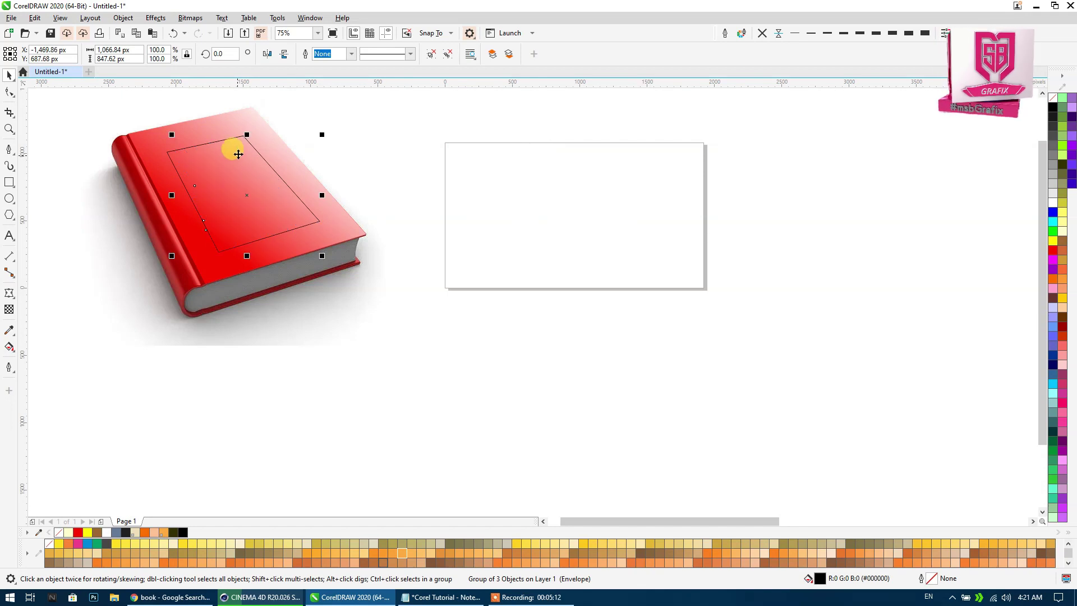
Move the cover outline shape onto the page and make the title text white.
{"action": "left_click", "coordinate": [342, 133]}
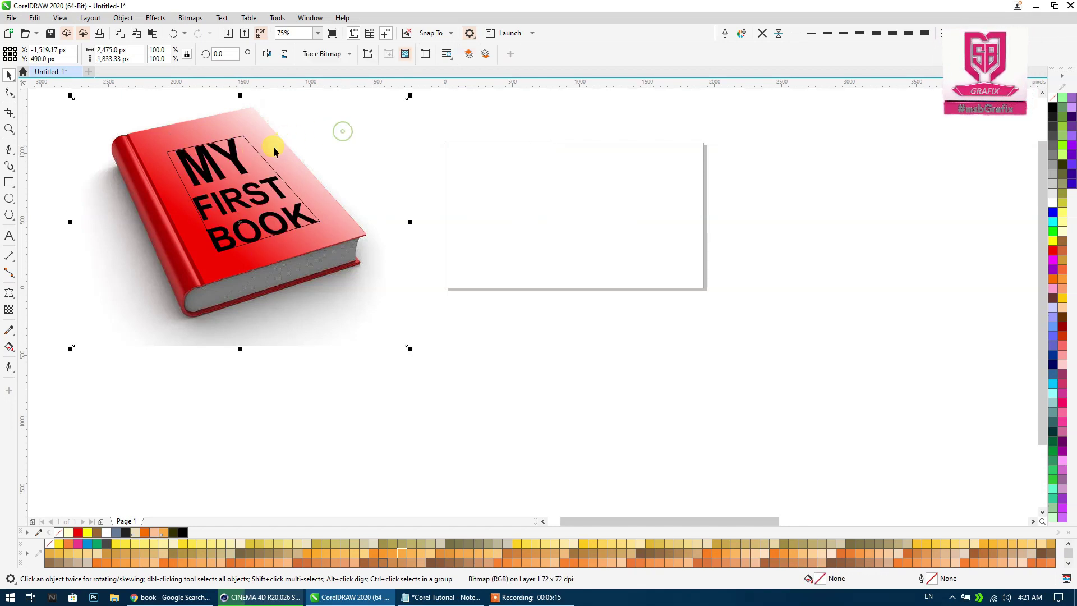
{"action": "left_click_drag", "start_coordinate": [254, 153], "coordinate": [631, 191]}
{"action": "left_click", "coordinate": [331, 223]}
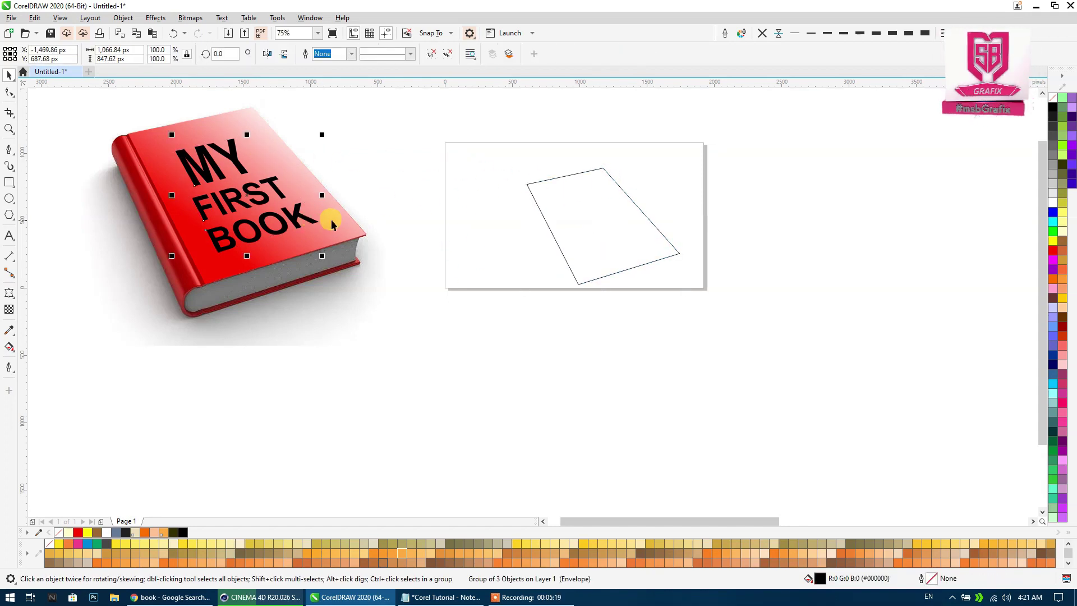
{"action": "left_click", "coordinate": [333, 224], "text": "shift"}
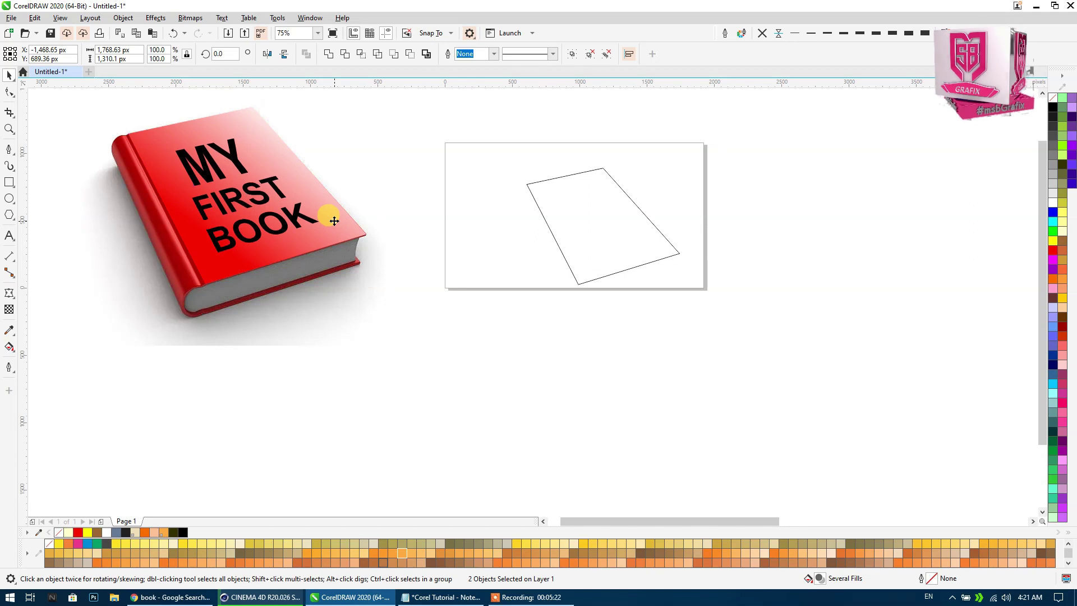
{"action": "left_click", "coordinate": [299, 216]}
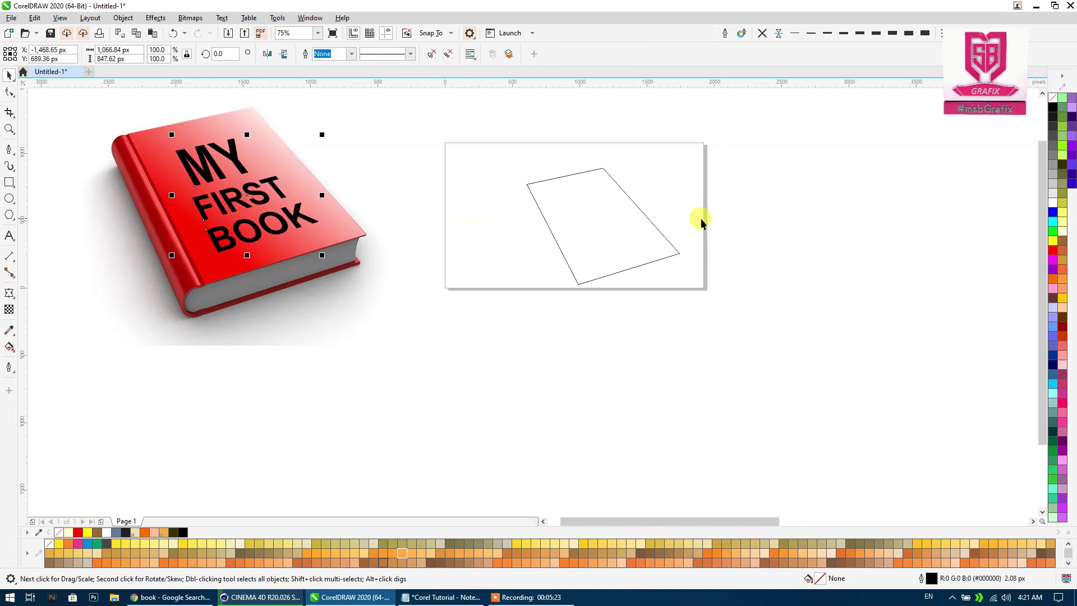
{"action": "left_click", "coordinate": [1053, 202]}
Scale the white title down to about 79.4% and position it on the red cover.
{"action": "left_click", "coordinate": [573, 120]}
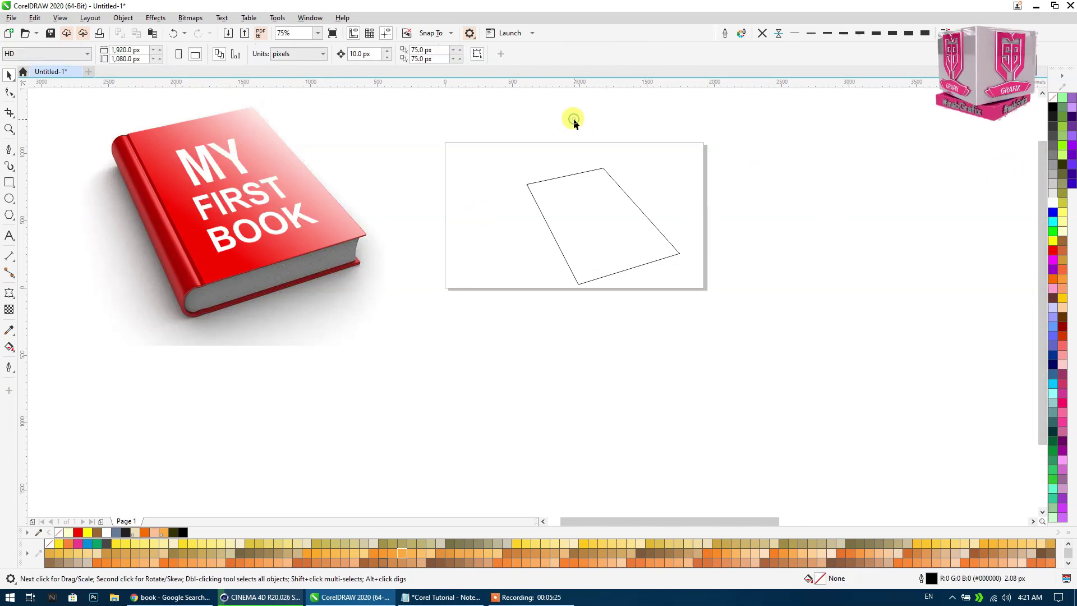
{"action": "left_click", "coordinate": [296, 228]}
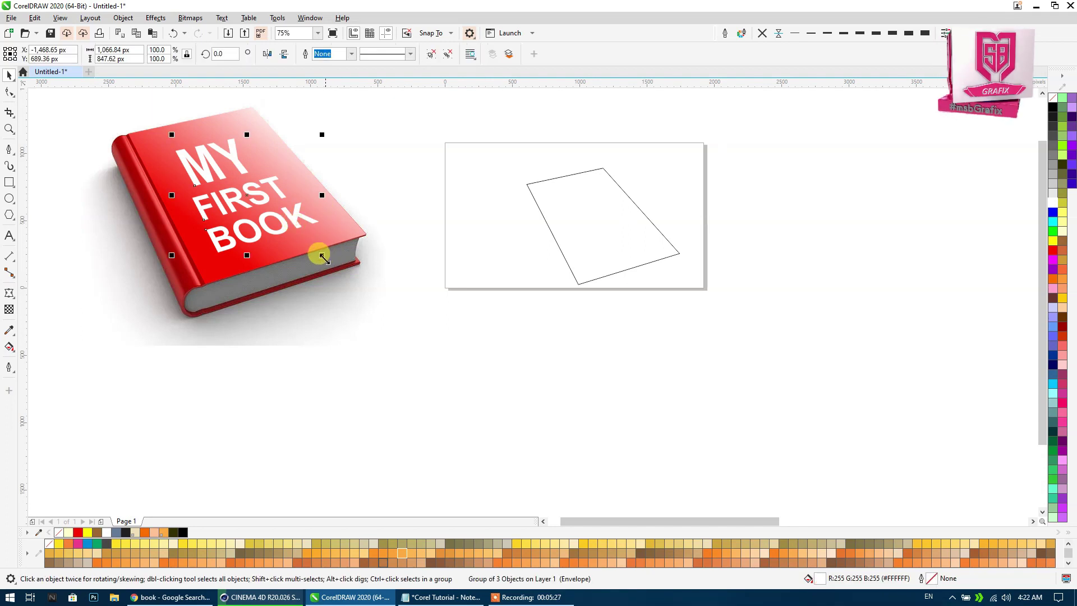
{"action": "left_click_drag", "start_coordinate": [324, 258], "coordinate": [296, 234]}
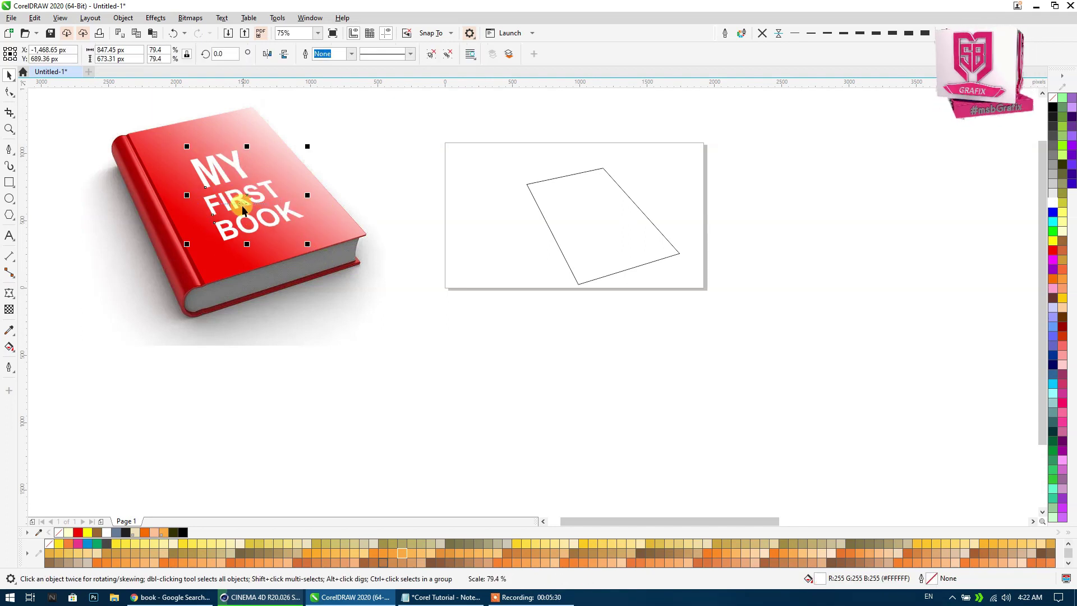
{"action": "left_click_drag", "start_coordinate": [241, 193], "coordinate": [274, 219]}
{"action": "left_click", "coordinate": [428, 259]}
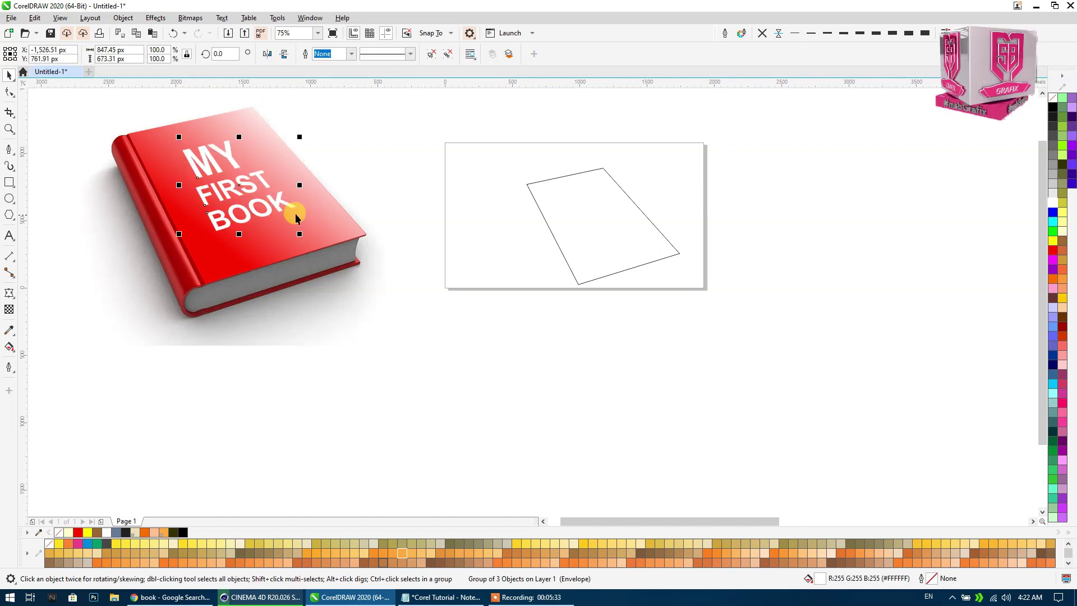
{"action": "left_click", "coordinate": [429, 189]}
Move the cover outline off the page and centre the title on the book (C, E).
{"action": "left_click_drag", "start_coordinate": [587, 200], "coordinate": [841, 226]}
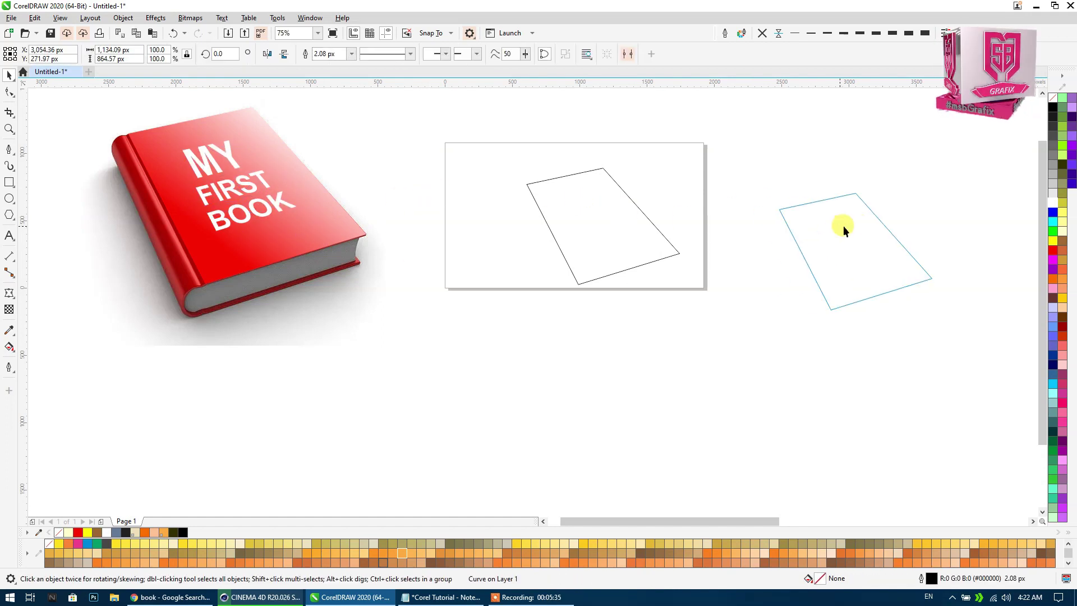
{"action": "left_click", "coordinate": [268, 188]}
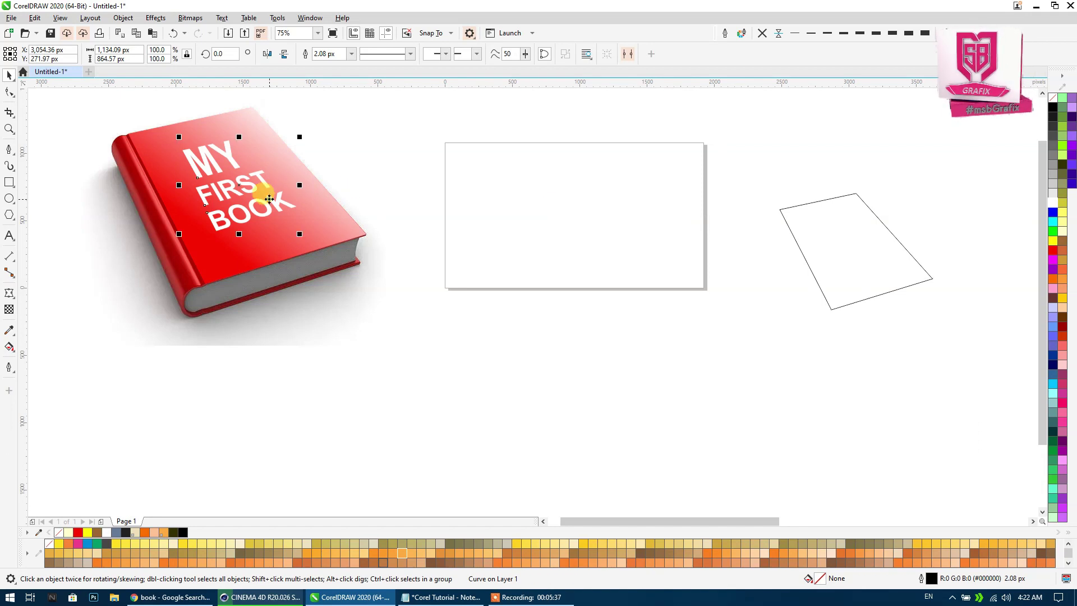
{"action": "left_click", "coordinate": [325, 218], "text": "shift"}
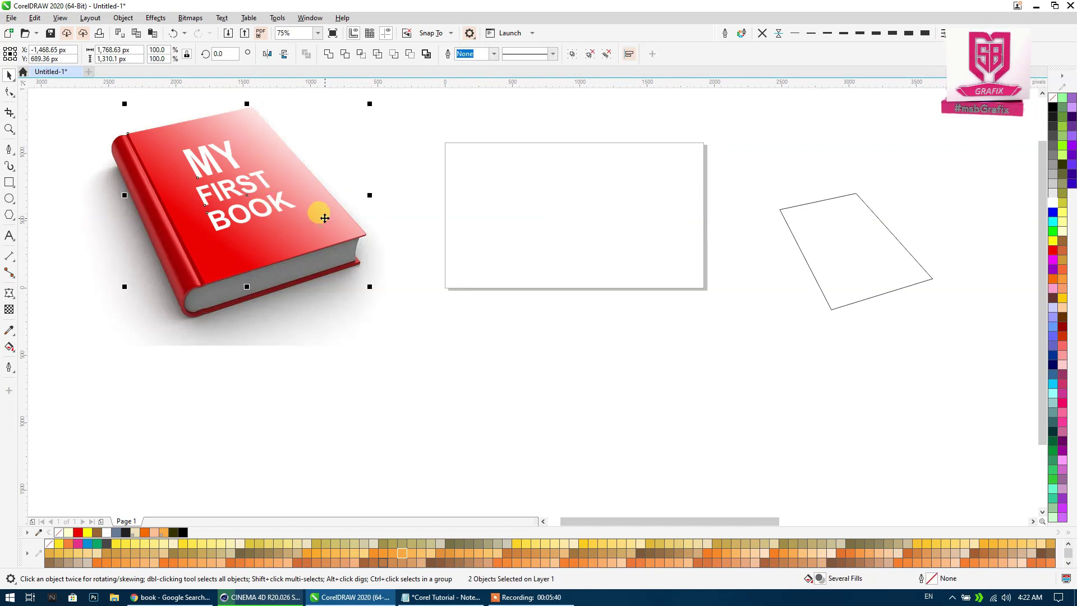
{"action": "key", "text": "c"}
{"action": "key", "text": "e"}
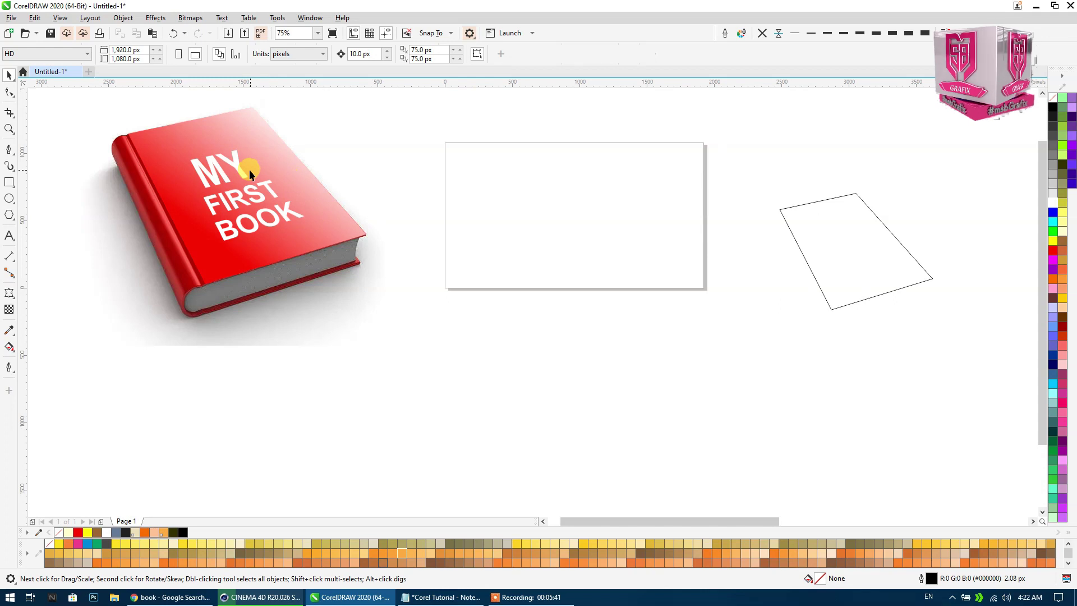
Reselect the title, then open and dismiss the page's context menu.
{"action": "left_click", "coordinate": [240, 167]}
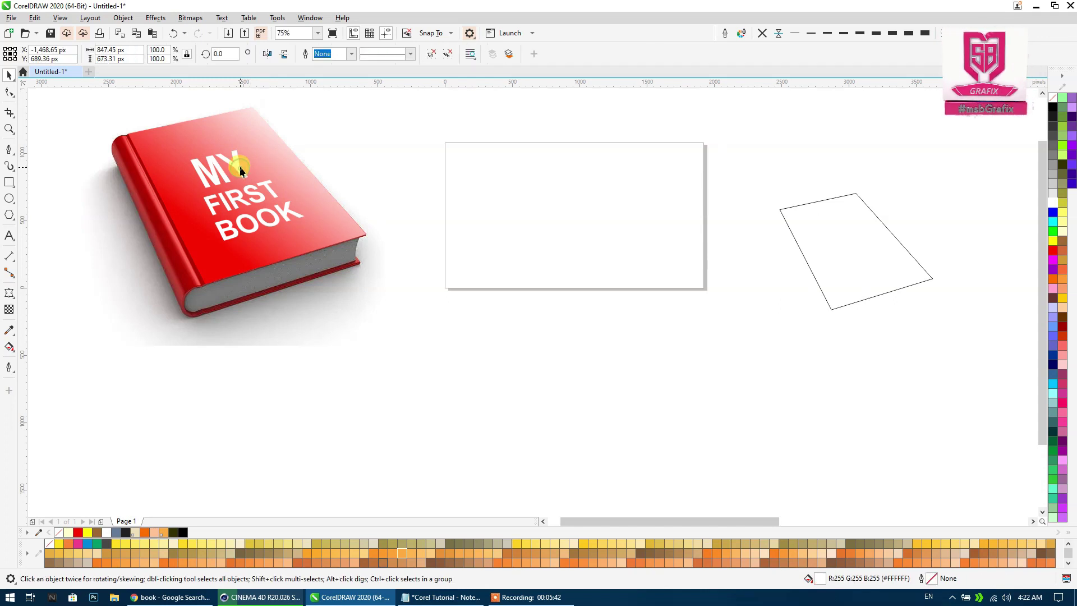
{"action": "left_click", "coordinate": [460, 153]}
{"action": "right_click", "coordinate": [460, 154]}
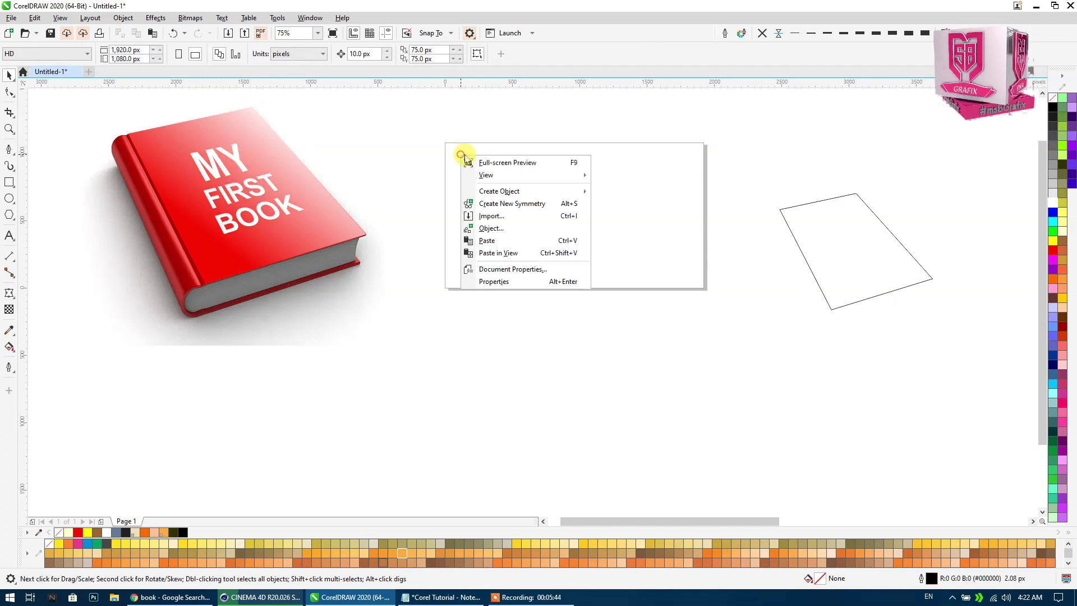
{"action": "left_click", "coordinate": [644, 158]}
{"action": "left_click", "coordinate": [264, 187]}
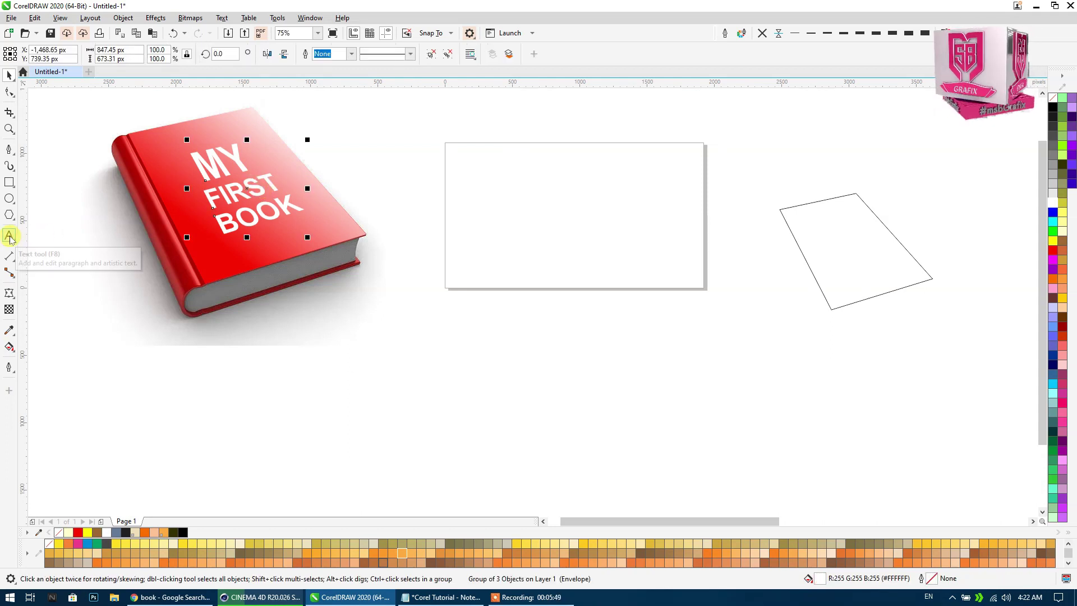
{"action": "left_click", "coordinate": [448, 167]}
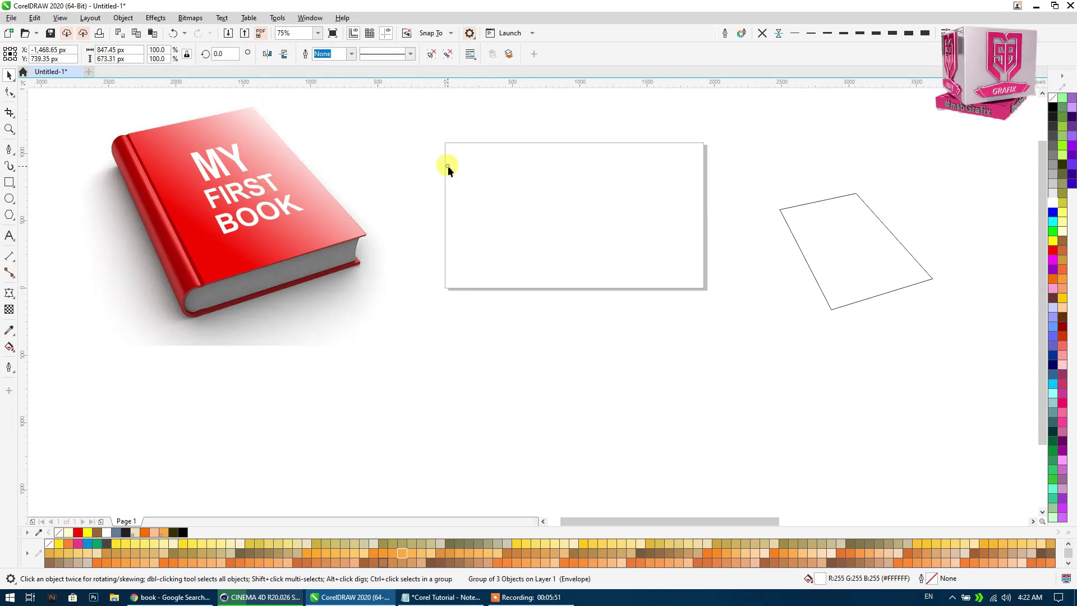
Import the résumé PNG from drive E and place it over the white card.
{"action": "right_click", "coordinate": [412, 190]}
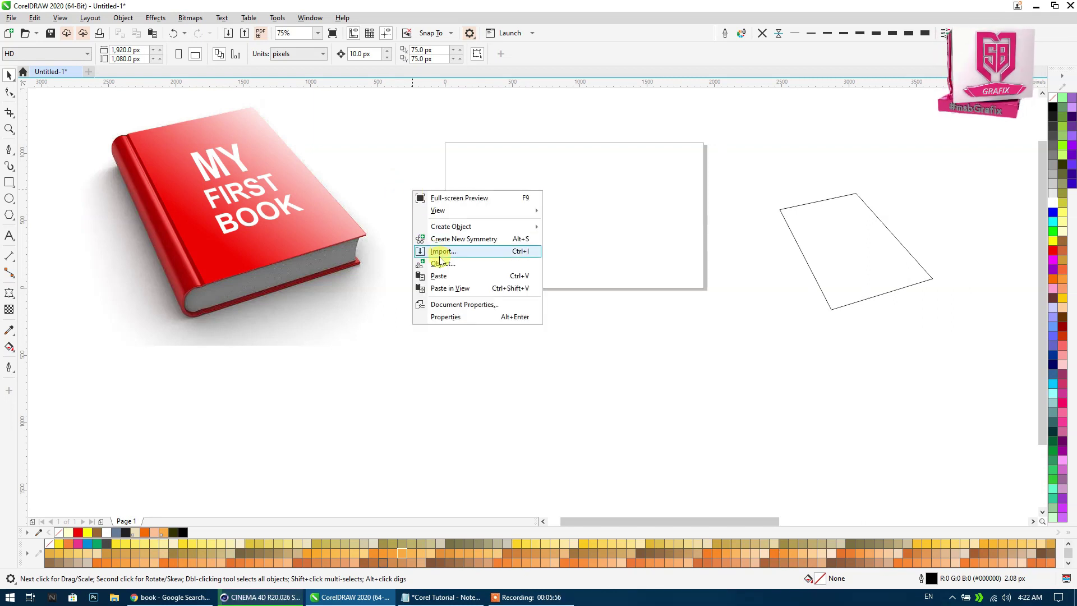
{"action": "left_click", "coordinate": [439, 260]}
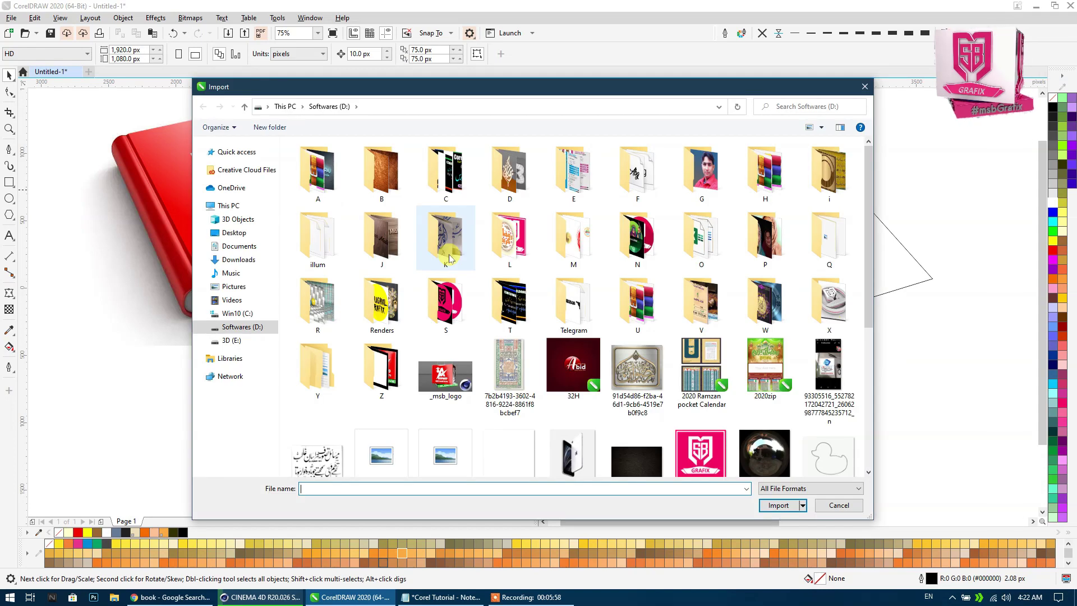
{"action": "double_click", "coordinate": [572, 171]}
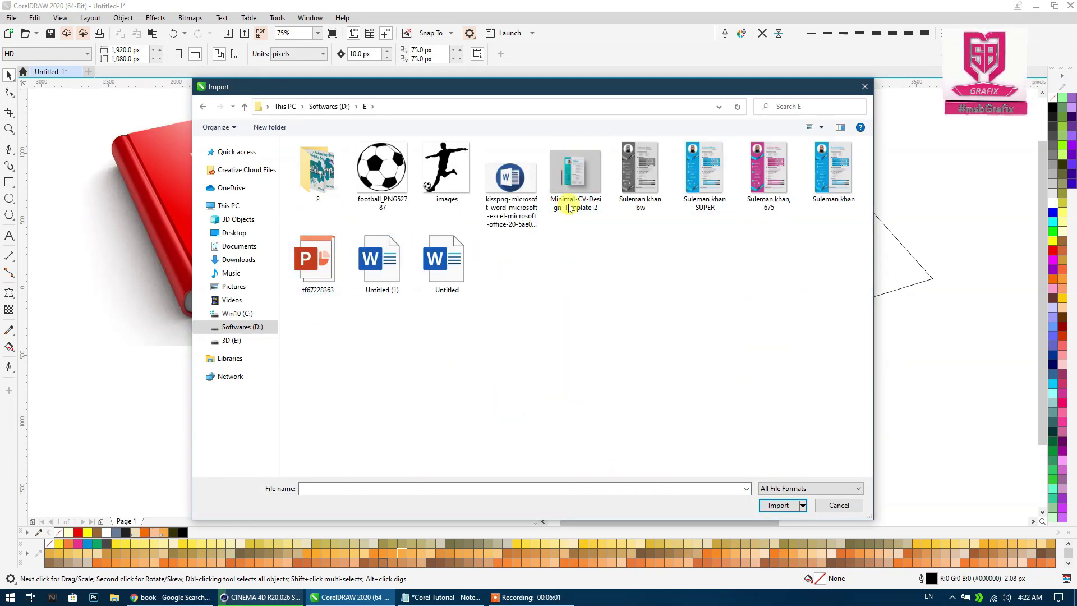
{"action": "left_click", "coordinate": [714, 169]}
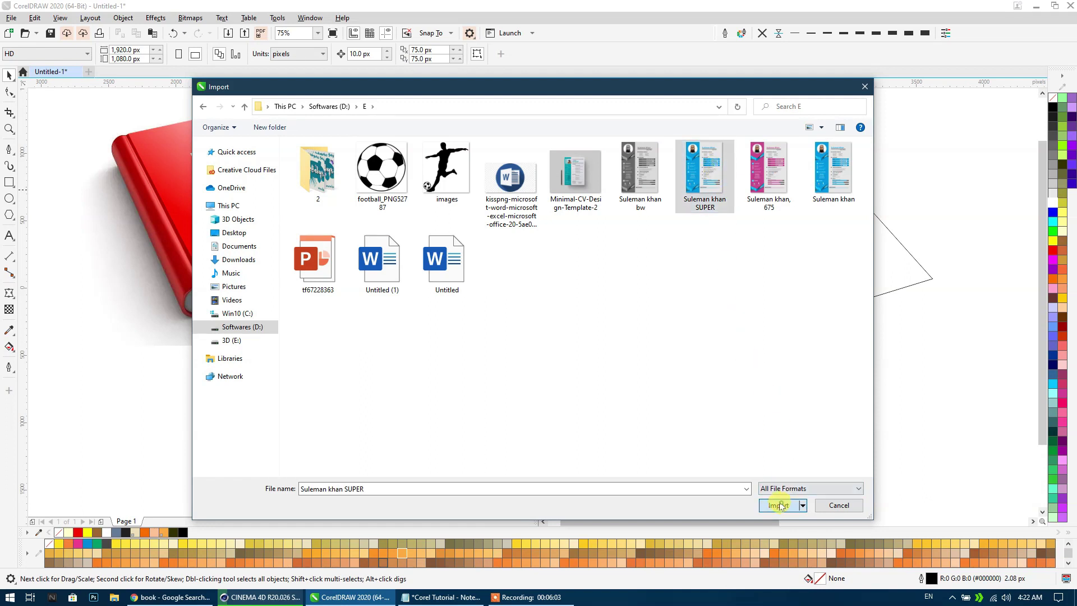
{"action": "left_click", "coordinate": [778, 505]}
{"action": "left_click_drag", "start_coordinate": [448, 123], "coordinate": [638, 280]}
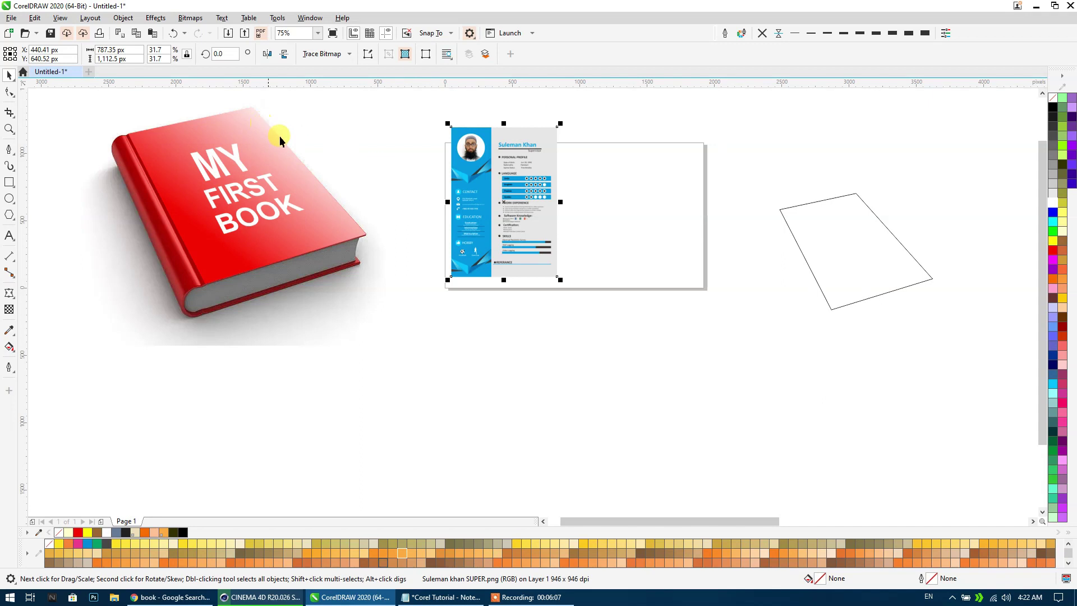
Move the red gradient cover objects over beside the résumé.
{"action": "left_click", "coordinate": [217, 150]}
{"action": "left_click", "coordinate": [79, 210]}
{"action": "scroll", "coordinate": [116, 122], "scroll_direction": "down", "scroll_amount": 2}
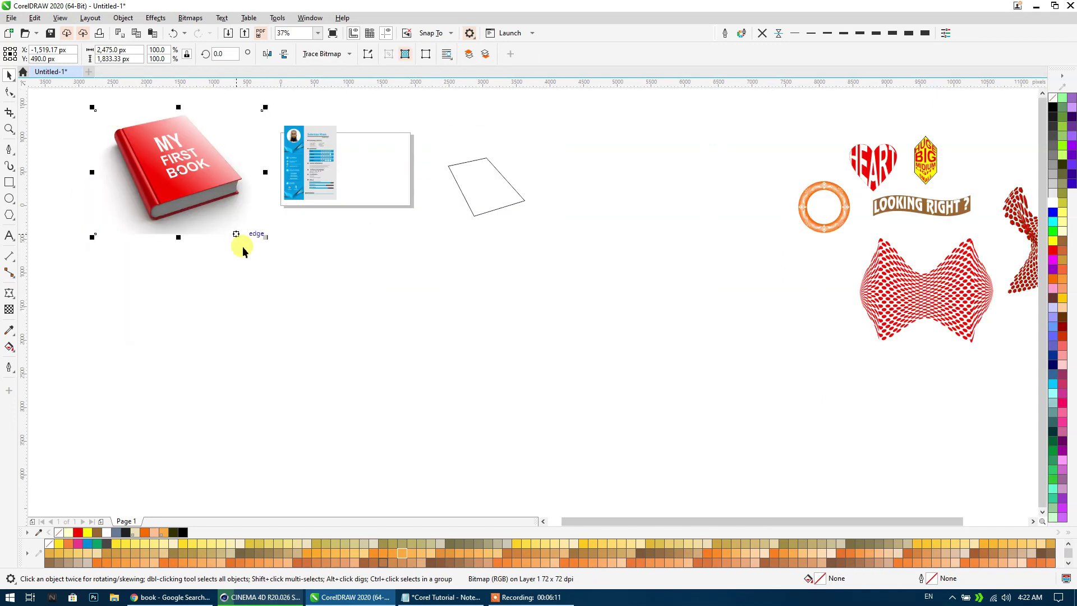
{"action": "left_click", "coordinate": [268, 283]}
{"action": "mouse_move", "coordinate": [87, 96]}
{"action": "left_mouse_down"}
{"action": "mouse_move", "coordinate": [250, 203]}
{"action": "mouse_move", "coordinate": [432, 168]}
{"action": "left_mouse_up"}
{"action": "scroll", "coordinate": [432, 246], "scroll_direction": "up", "scroll_amount": 2}
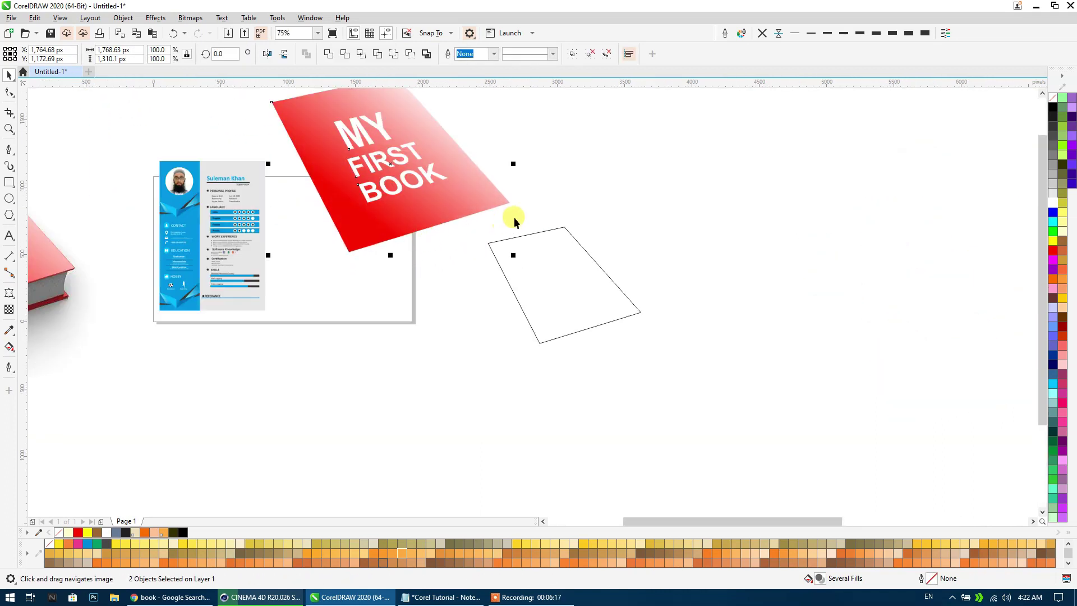
{"action": "left_click", "coordinate": [563, 188]}
Select the résumé image and enlarge it from its corner handle.
{"action": "left_click", "coordinate": [621, 189]}
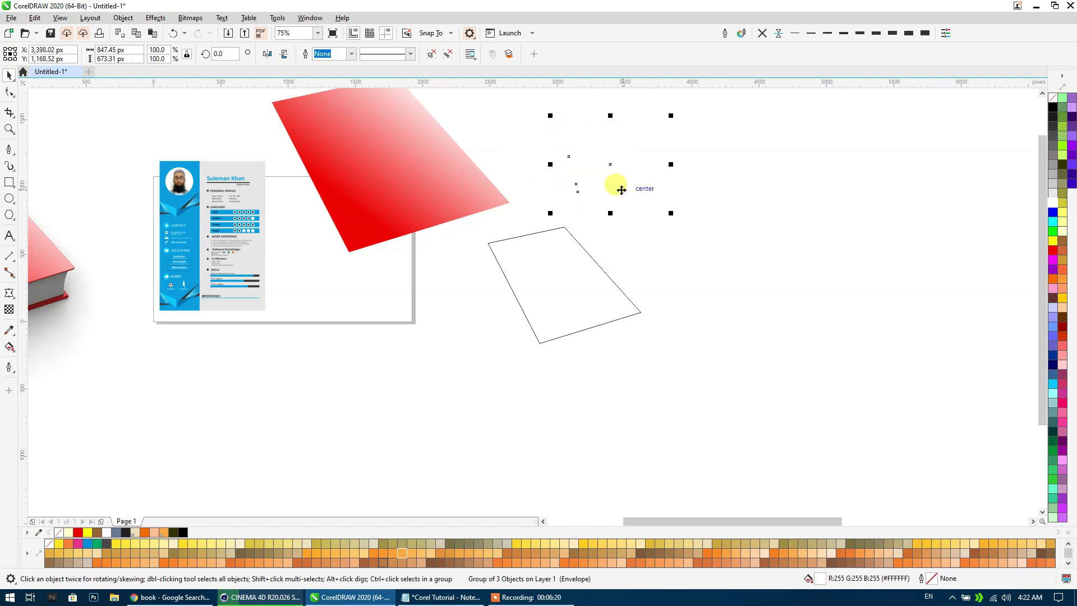
{"action": "left_click", "coordinate": [616, 194]}
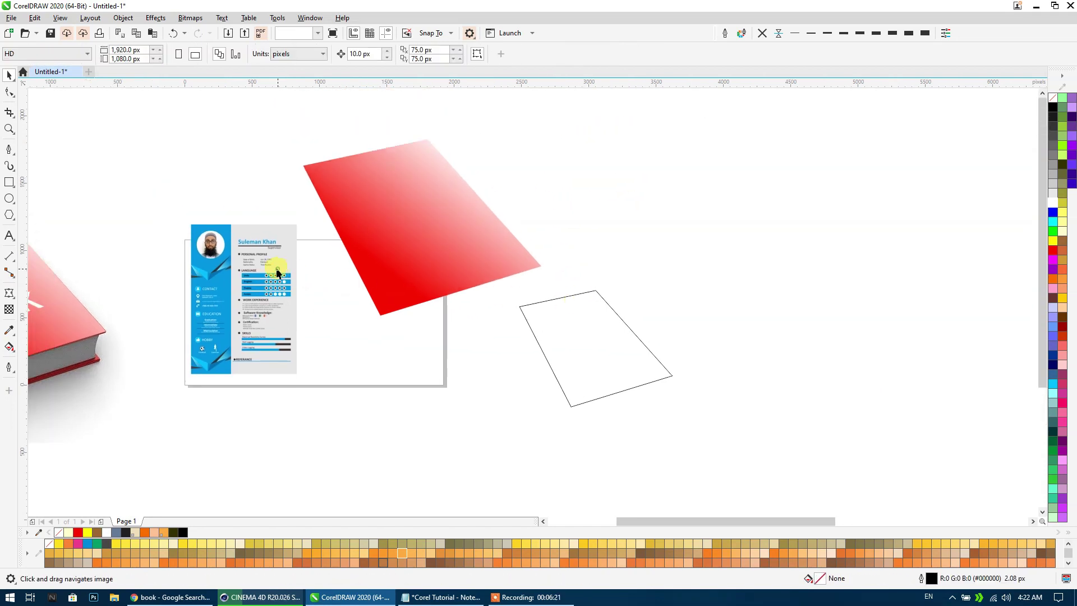
{"action": "left_click", "coordinate": [290, 229]}
{"action": "left_click_drag", "start_coordinate": [326, 195], "coordinate": [326, 195]}
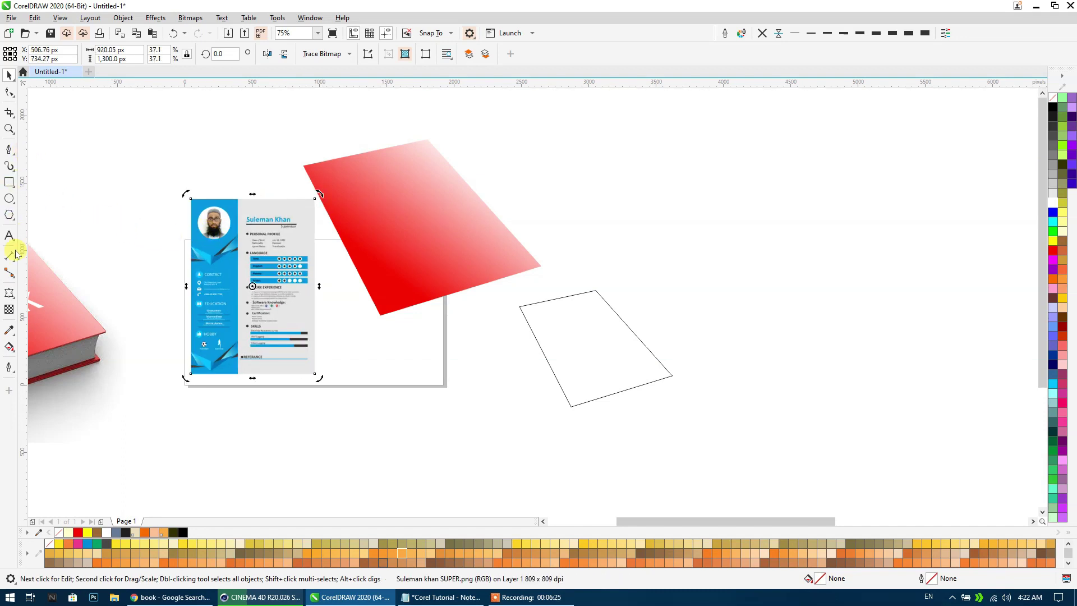
Try an envelope warp on the résumé, then clear it.
{"action": "left_click", "coordinate": [9, 293]}
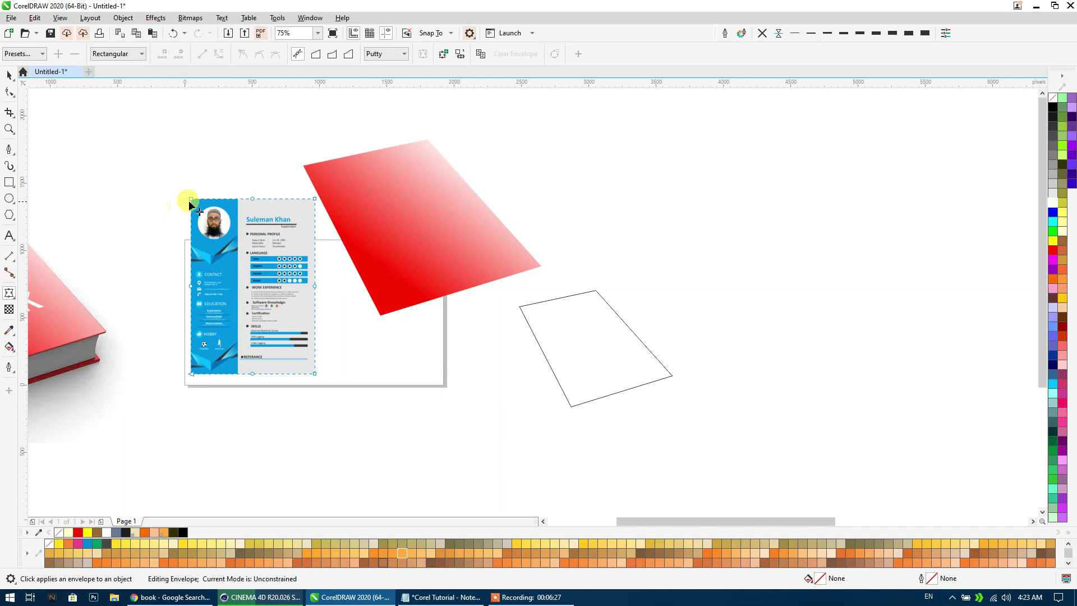
{"action": "left_click_drag", "start_coordinate": [190, 200], "coordinate": [427, 139]}
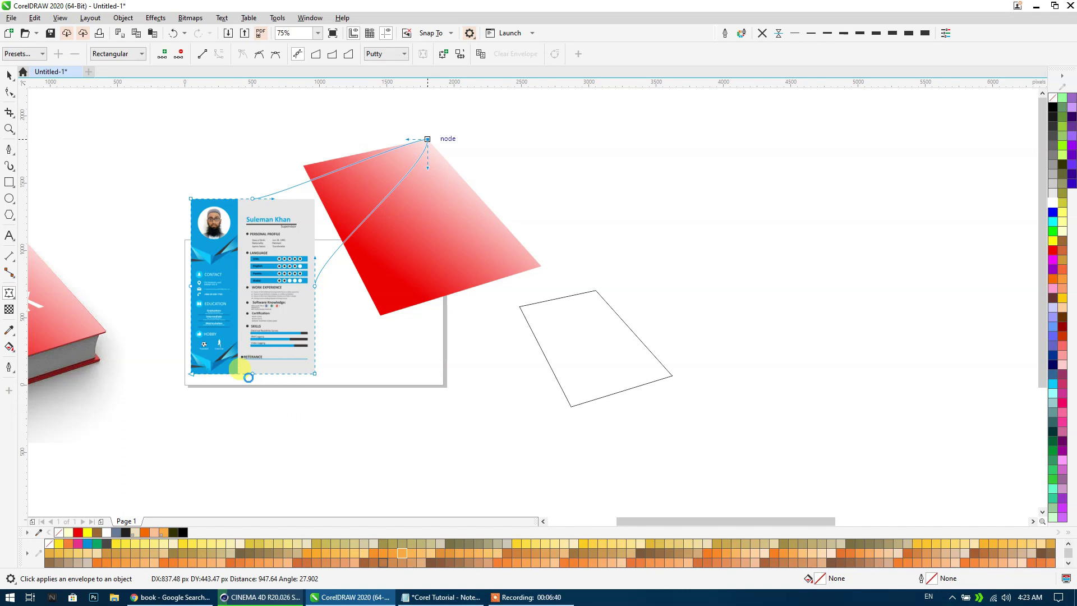
{"action": "left_click_drag", "start_coordinate": [428, 138], "coordinate": [427, 139]}
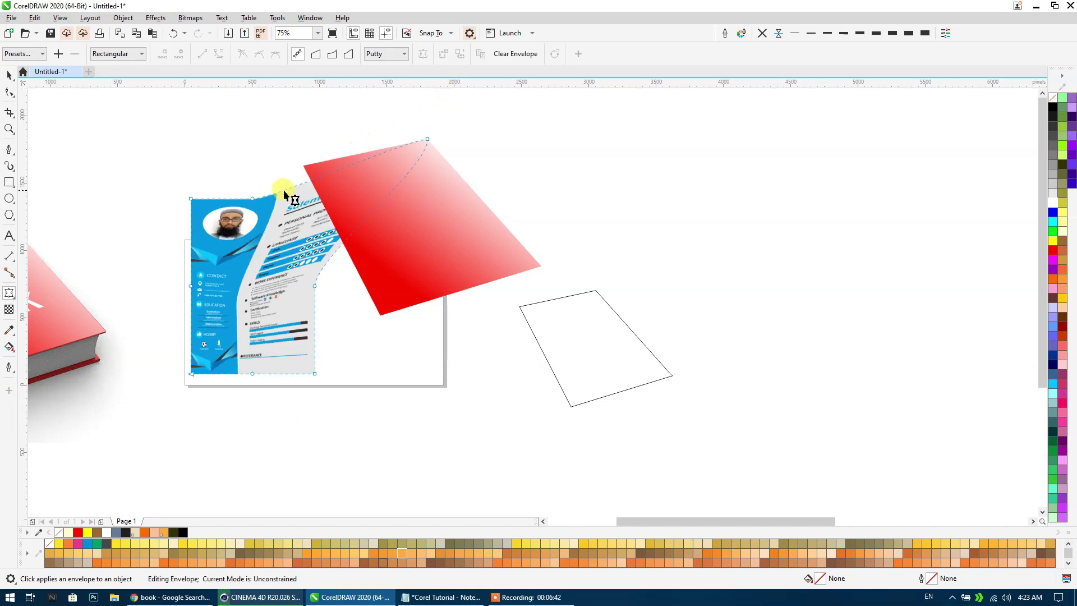
{"action": "left_click", "coordinate": [516, 53]}
{"action": "key", "text": "space"}
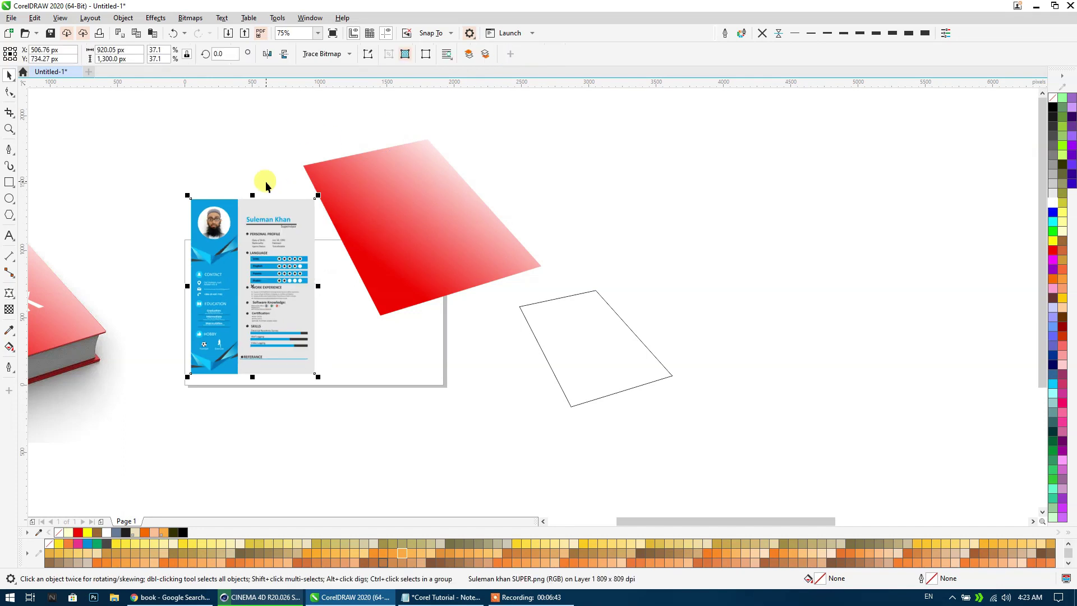
Move the résumé under the red cover and rotate it about 25.6°.
{"action": "left_click_drag", "start_coordinate": [229, 250], "coordinate": [360, 216]}
{"action": "left_click", "coordinate": [372, 271]}
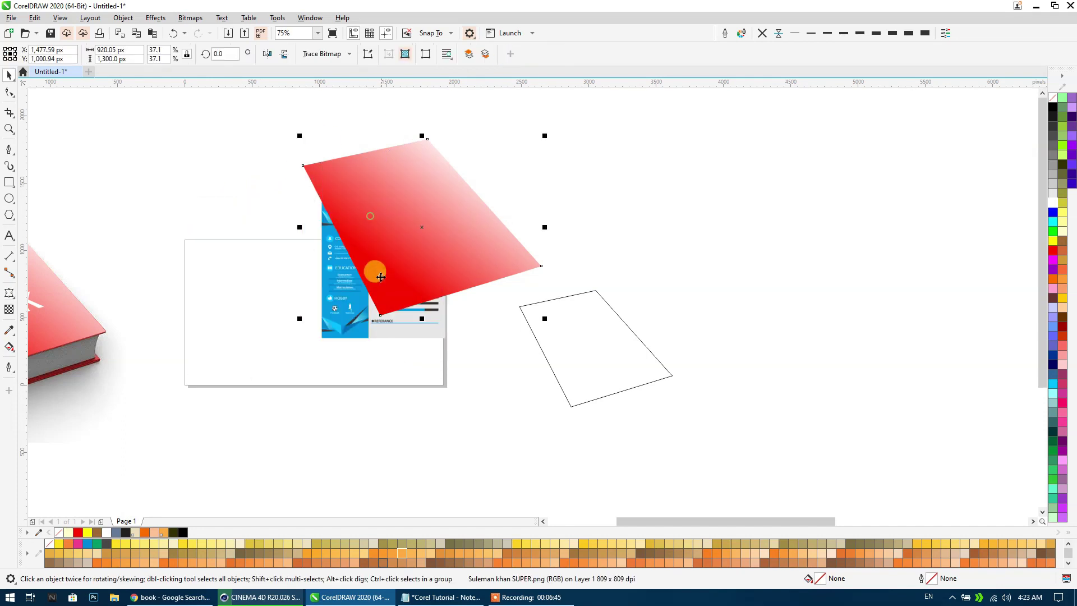
{"action": "left_click", "coordinate": [372, 335]}
{"action": "left_click", "coordinate": [372, 334]}
{"action": "left_click_drag", "start_coordinate": [385, 339], "coordinate": [488, 309]}
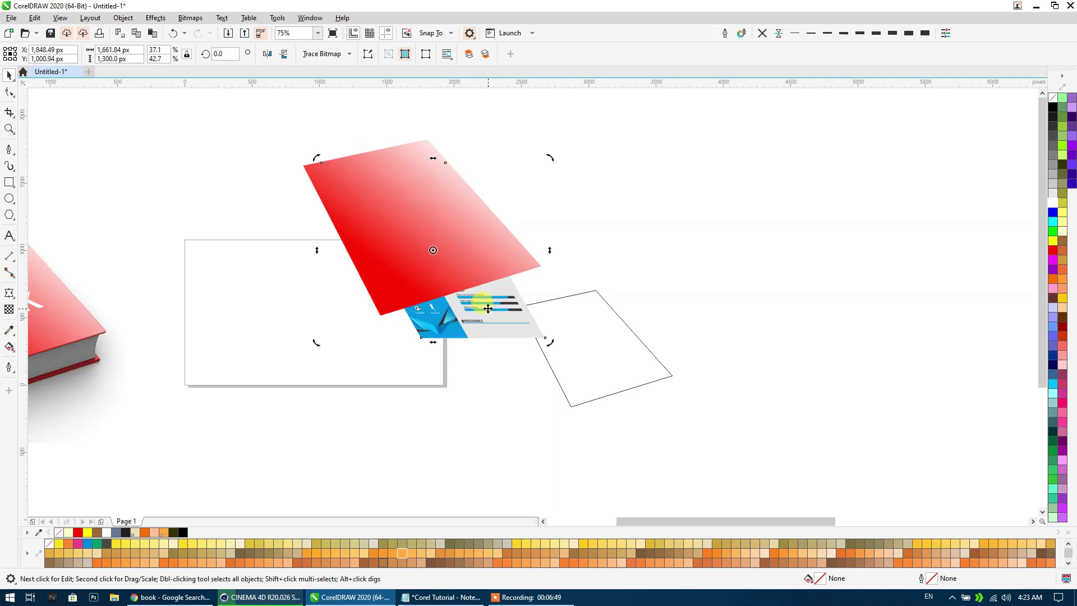
{"action": "key", "text": "ctrl+z"}
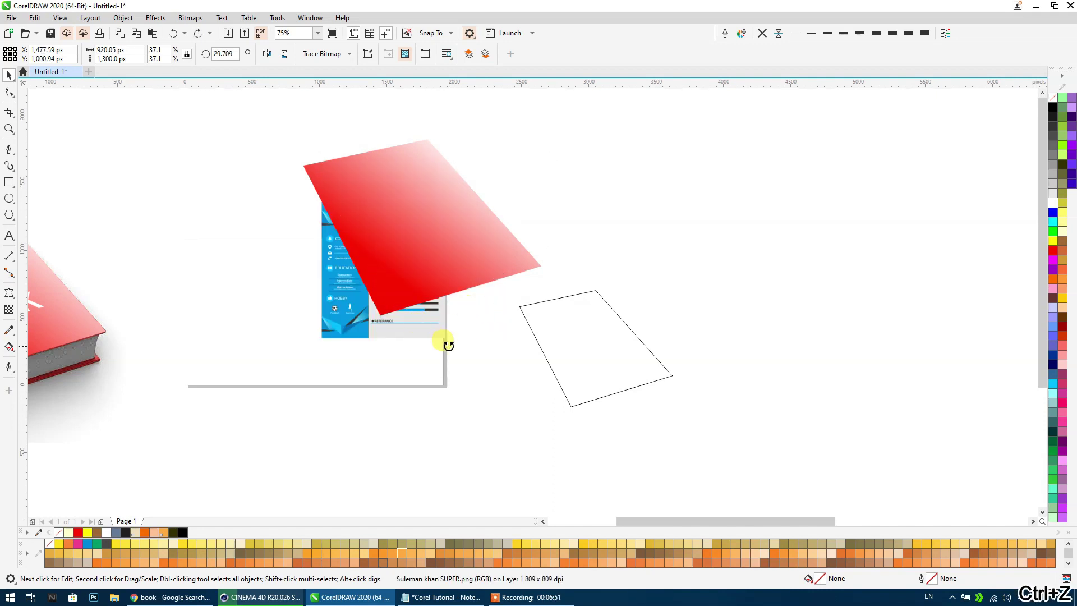
{"action": "left_click_drag", "start_coordinate": [448, 346], "coordinate": [488, 305]}
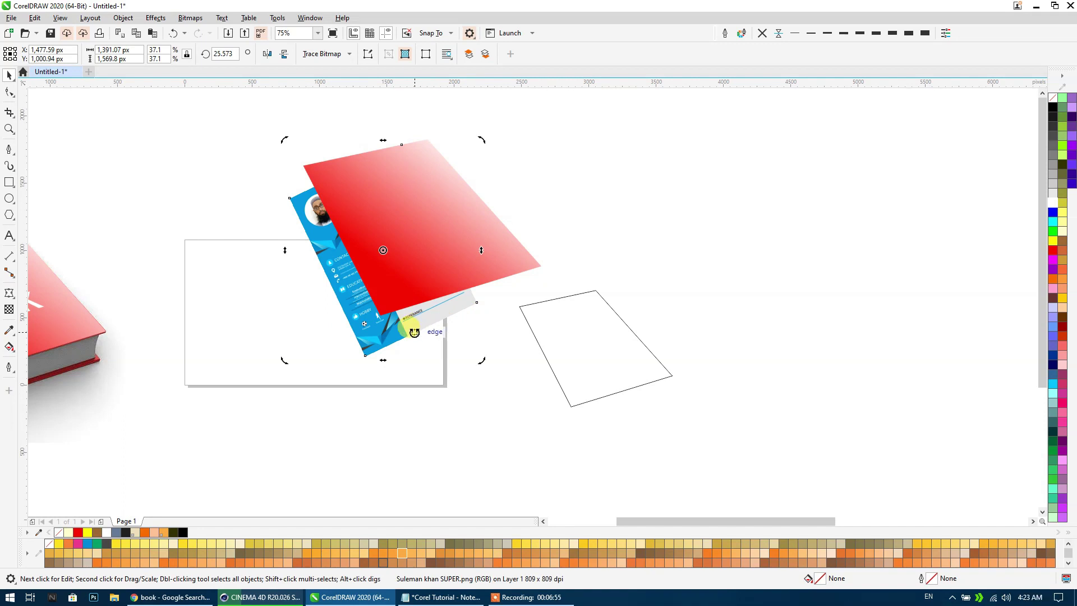
Bring the résumé in front of the red cover panel.
{"action": "key", "text": "shift+Page_Up"}
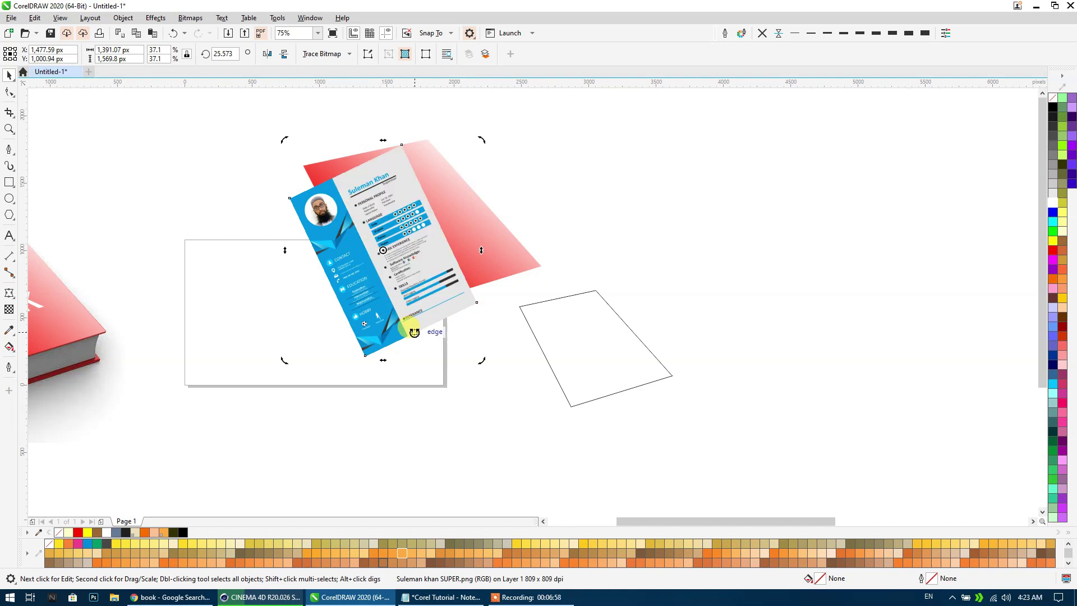
{"action": "left_click", "coordinate": [621, 220]}
{"action": "left_click", "coordinate": [394, 221]}
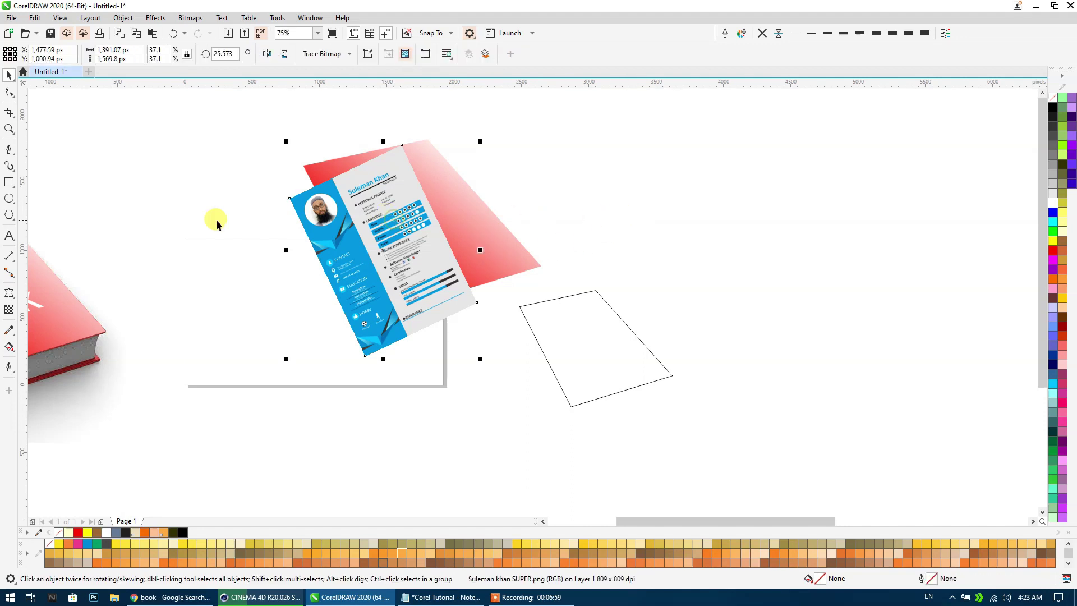
Convert the résumé to a 150 dpi bitmap.
{"action": "left_click", "coordinate": [191, 18]}
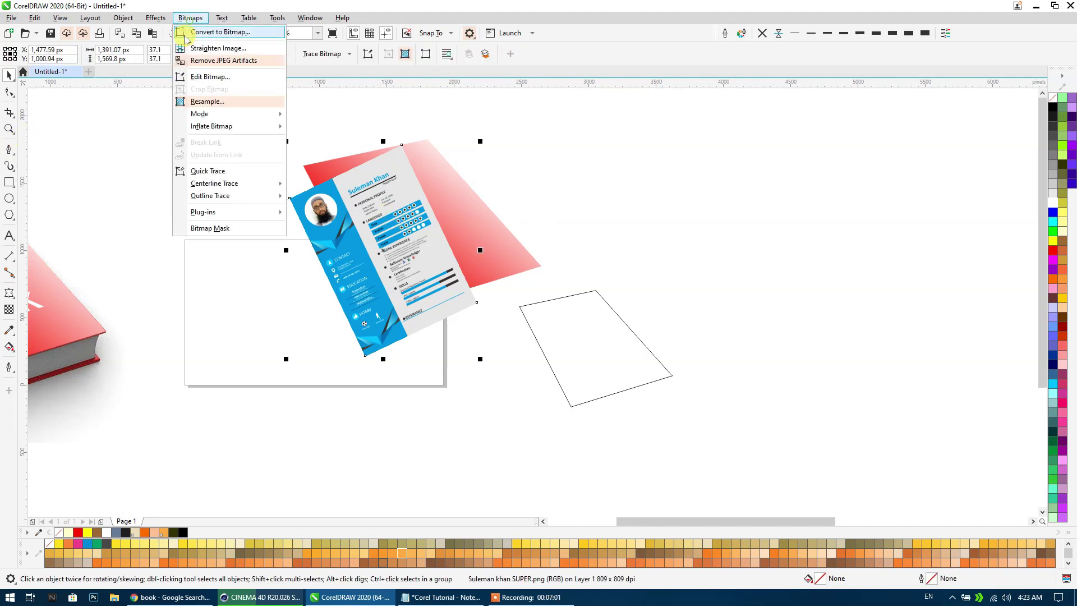
{"action": "left_click", "coordinate": [194, 31]}
{"action": "left_click_drag", "start_coordinate": [522, 240], "coordinate": [505, 241]}
{"action": "key", "text": "BackSpace"}
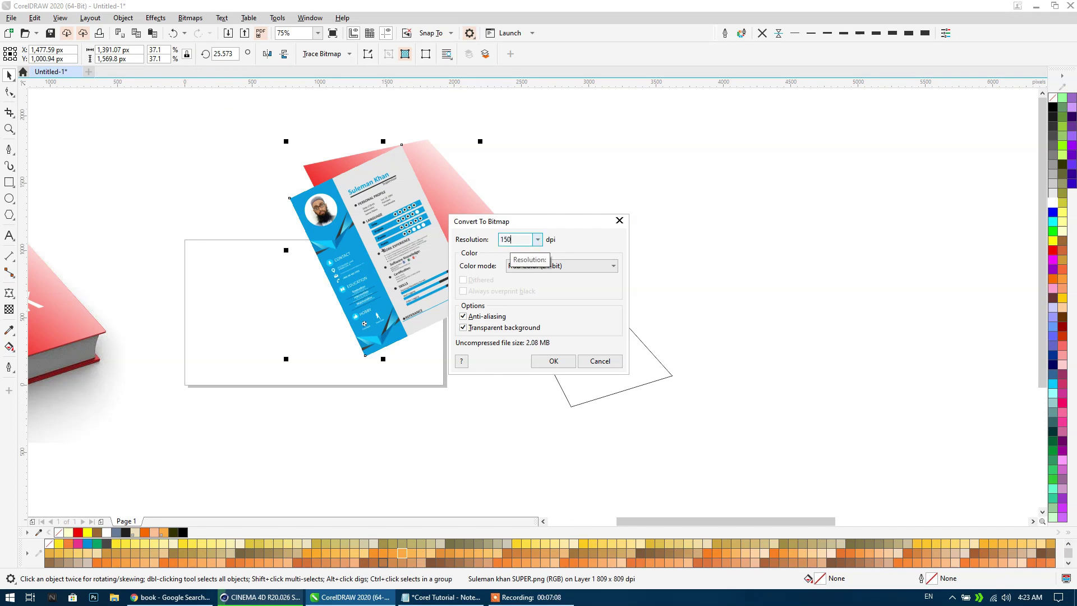
{"action": "key", "text": "Return"}
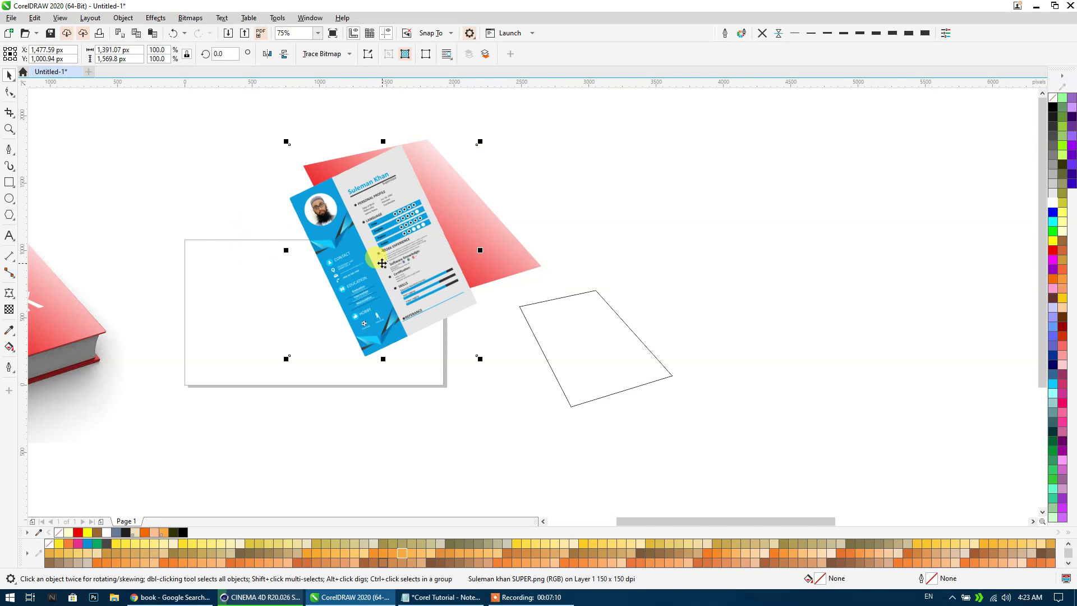
Undo the résumé's rotation and move so it sits upright again.
{"action": "left_click", "coordinate": [9, 293]}
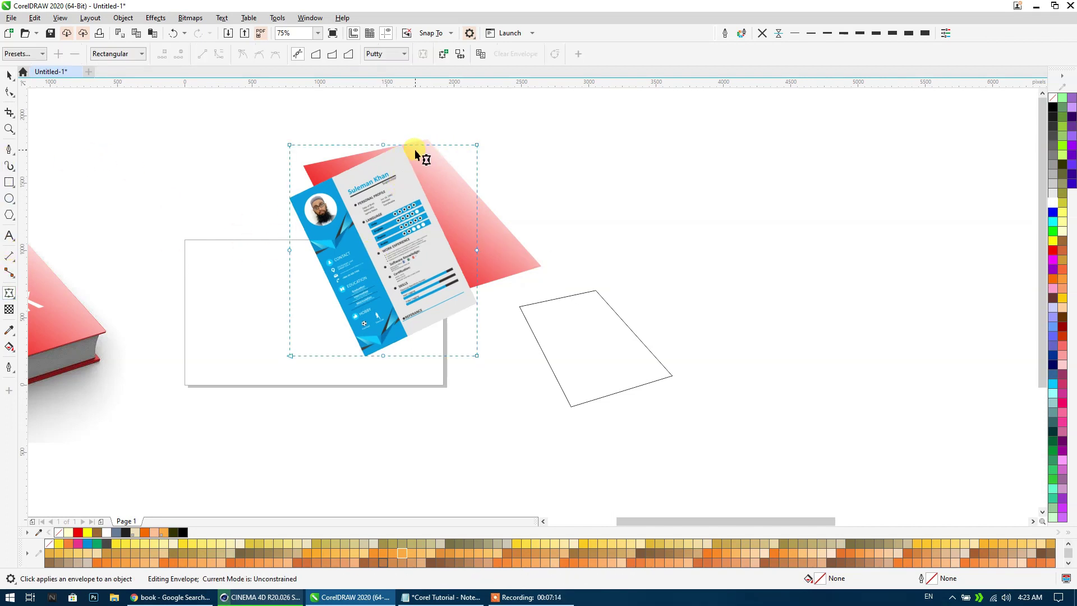
{"action": "key", "text": "ctrl+z"}
{"action": "left_click", "coordinate": [8, 75]}
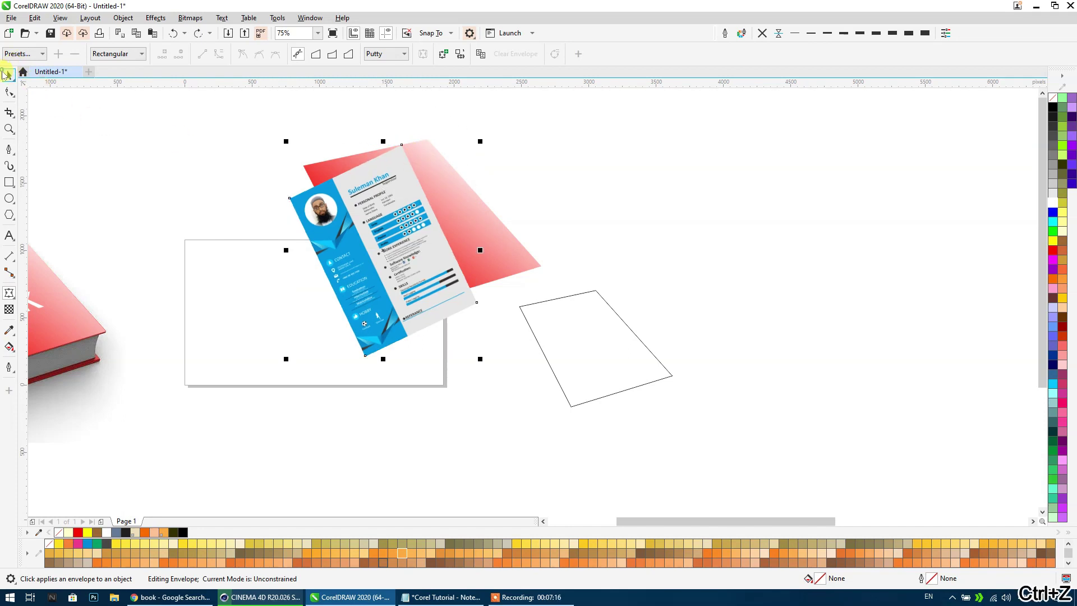
{"action": "left_click", "coordinate": [171, 34]}
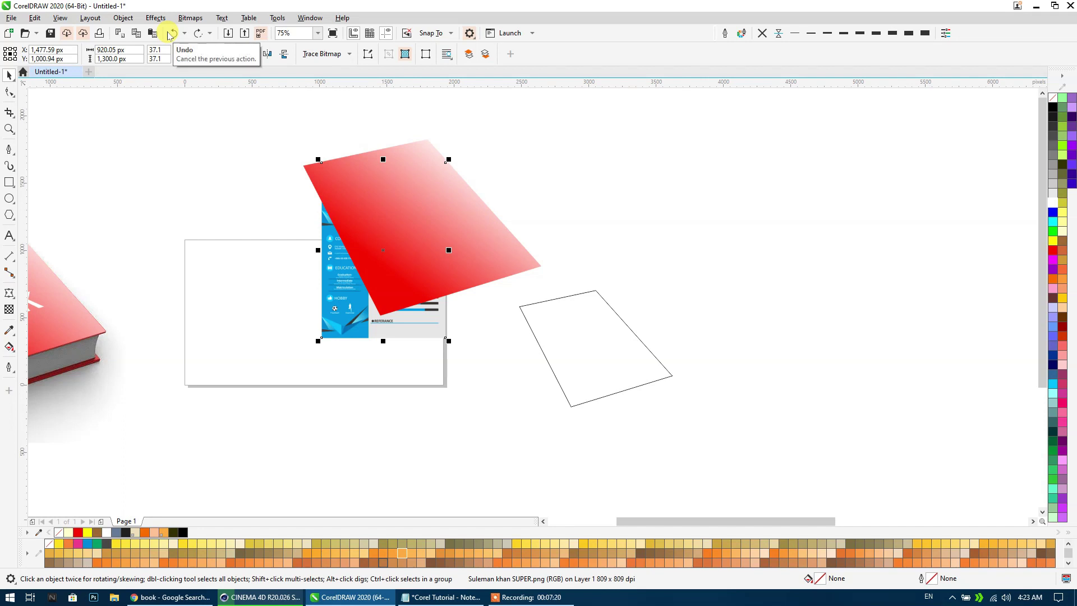
{"action": "left_click", "coordinate": [171, 34]}
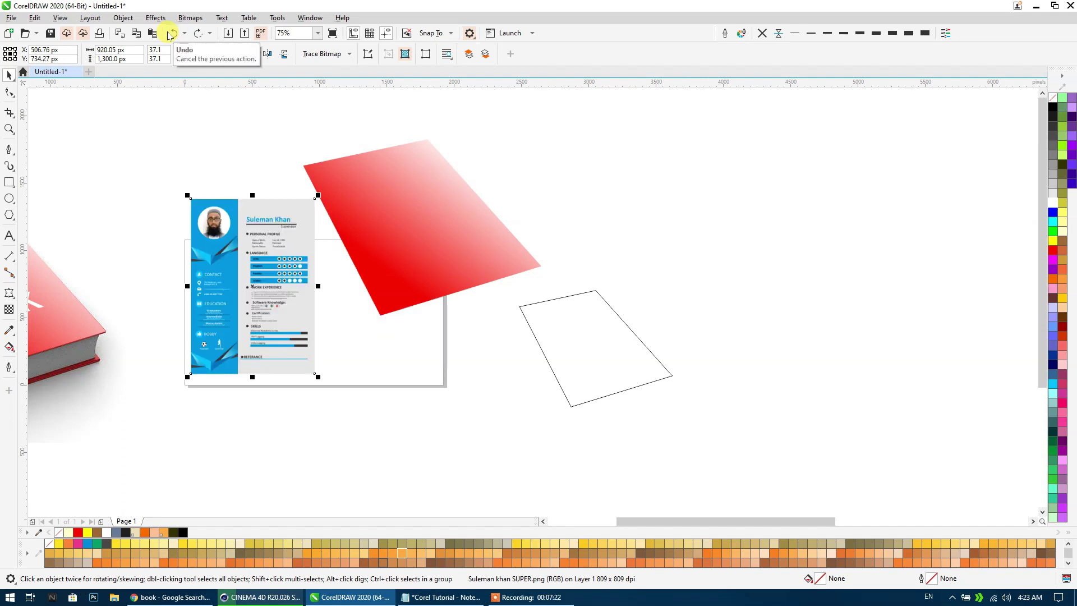
Convert the upright résumé to a 150 dpi bitmap again.
{"action": "left_click", "coordinate": [155, 18]}
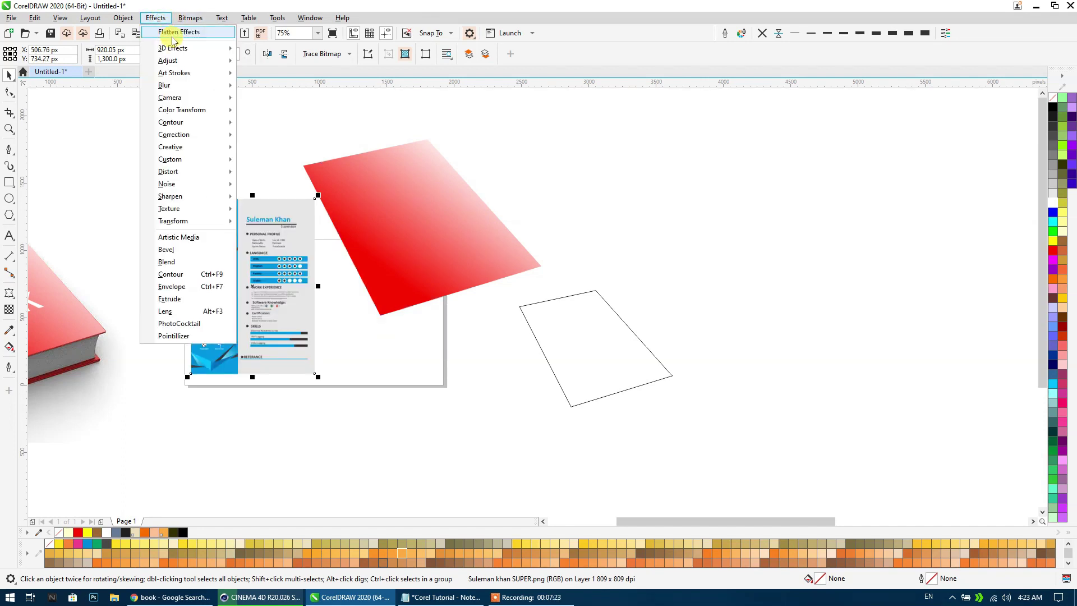
{"action": "left_click", "coordinate": [399, 178]}
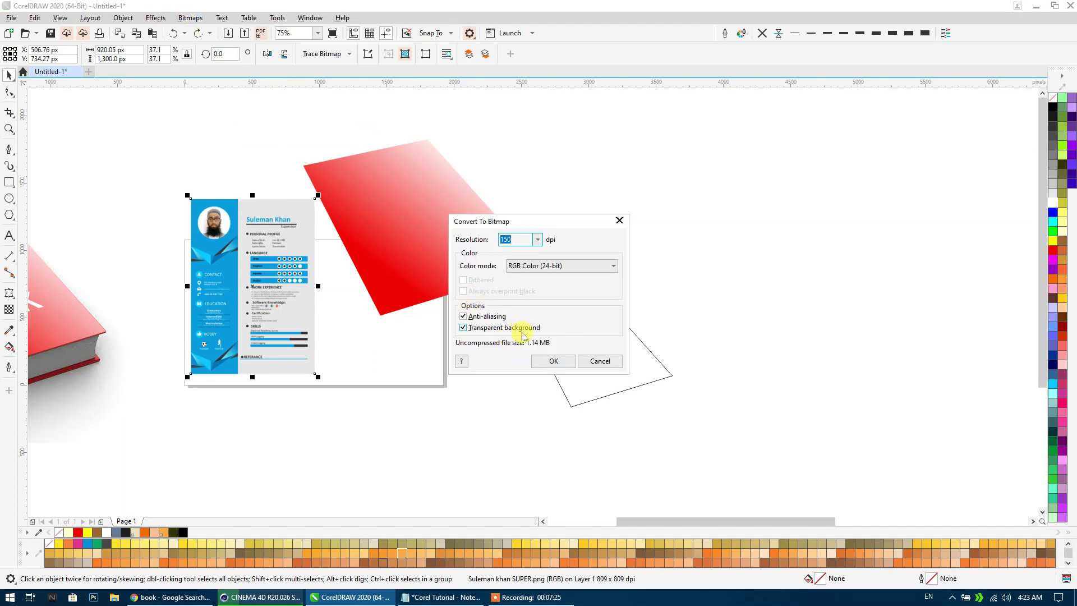
{"action": "left_click", "coordinate": [552, 360]}
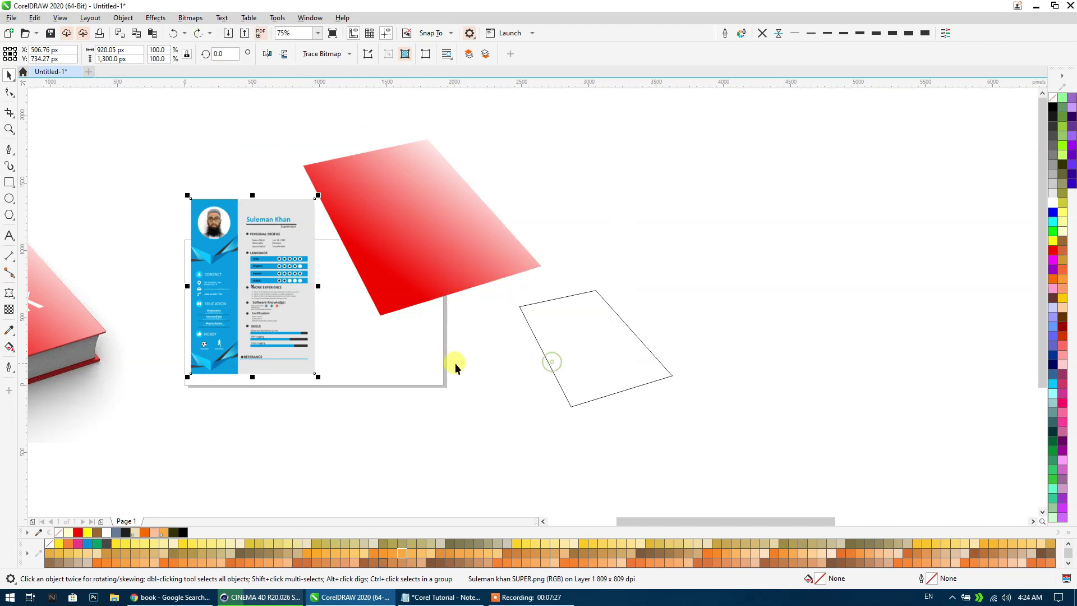
Drag the résumé's envelope nodes onto the tilted red sheet's corners to warp it over.
{"action": "left_click", "coordinate": [9, 293]}
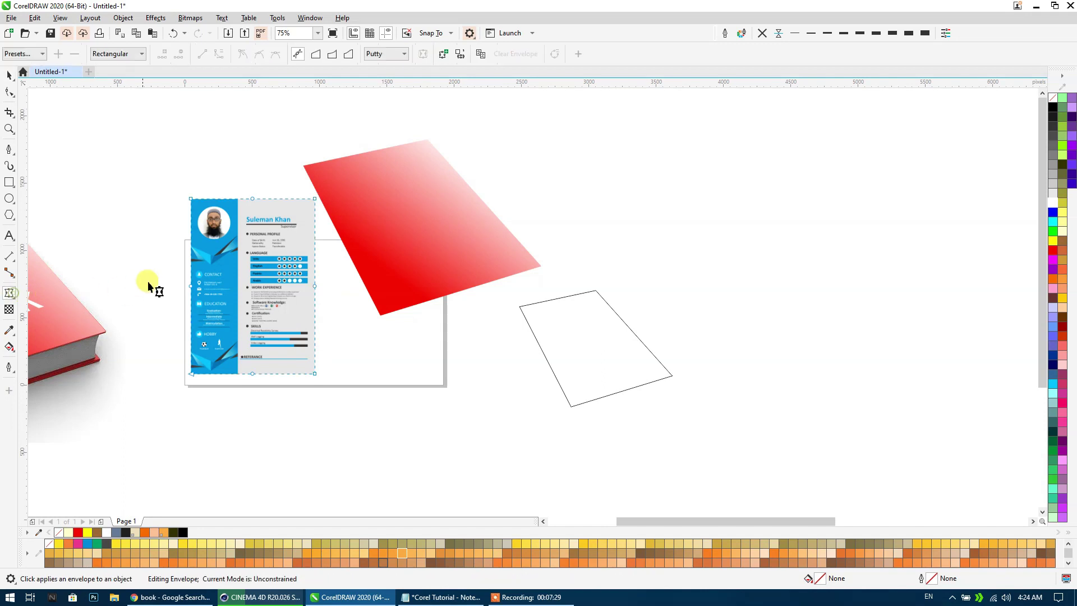
{"action": "left_click_drag", "start_coordinate": [315, 199], "coordinate": [428, 141]}
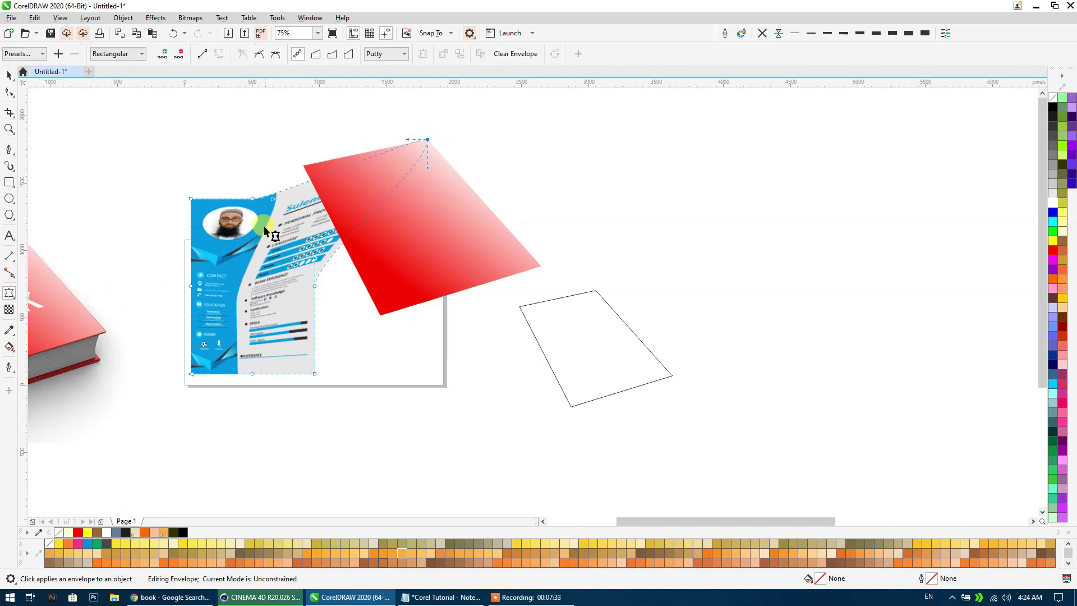
{"action": "left_click", "coordinate": [253, 199]}
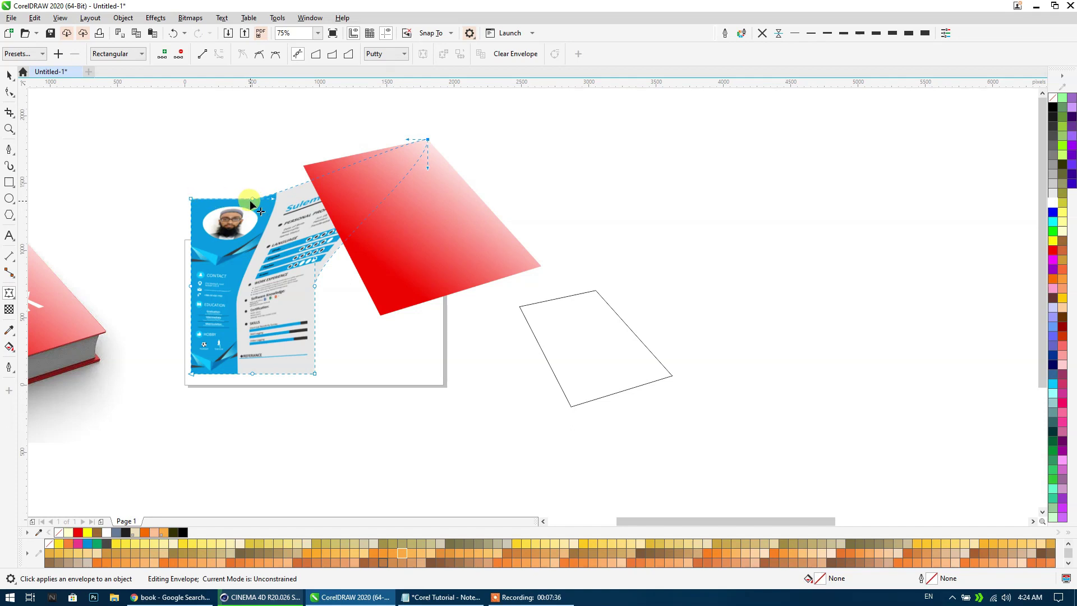
{"action": "mouse_move", "coordinate": [253, 199]}
{"action": "left_mouse_down"}
{"action": "mouse_move", "coordinate": [378, 150]}
{"action": "mouse_move", "coordinate": [366, 152]}
{"action": "left_mouse_up"}
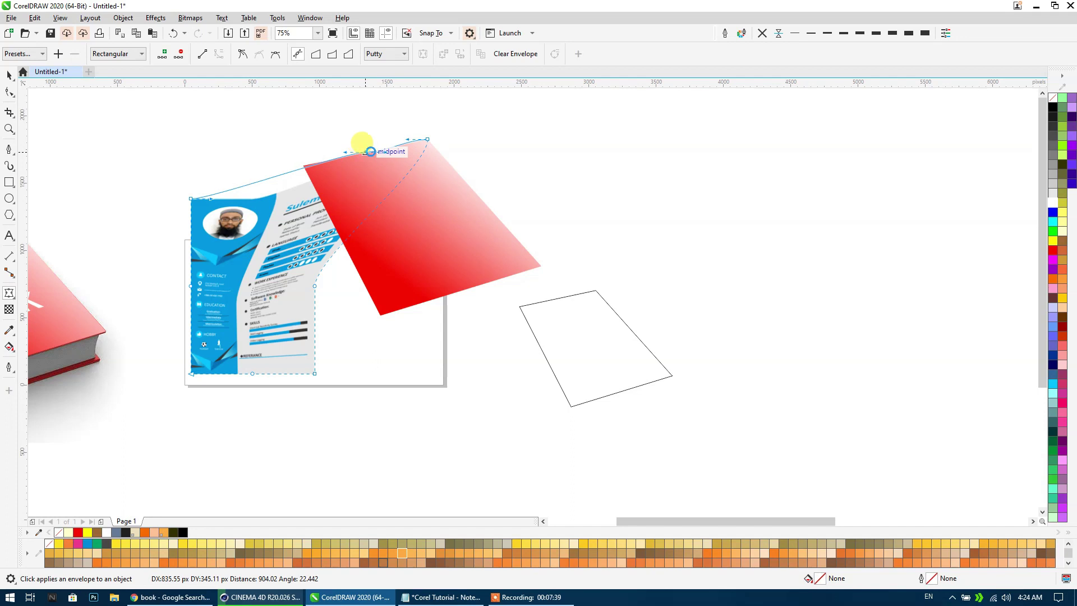
{"action": "left_click_drag", "start_coordinate": [192, 200], "coordinate": [302, 166]}
{"action": "mouse_move", "coordinate": [177, 274]}
{"action": "left_mouse_down"}
{"action": "mouse_move", "coordinate": [314, 295]}
{"action": "mouse_move", "coordinate": [484, 202]}
{"action": "left_mouse_up"}
{"action": "mouse_move", "coordinate": [177, 353]}
{"action": "left_mouse_down"}
{"action": "mouse_move", "coordinate": [333, 410]}
{"action": "mouse_move", "coordinate": [321, 384]}
{"action": "mouse_move", "coordinate": [541, 267]}
{"action": "left_mouse_up"}
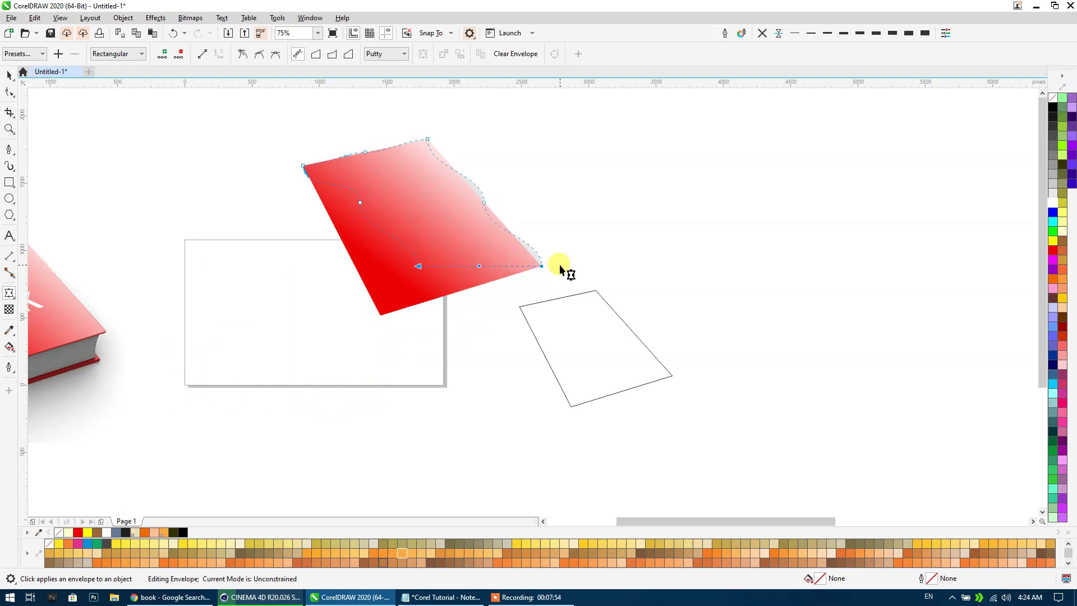
{"action": "left_click", "coordinate": [10, 75]}
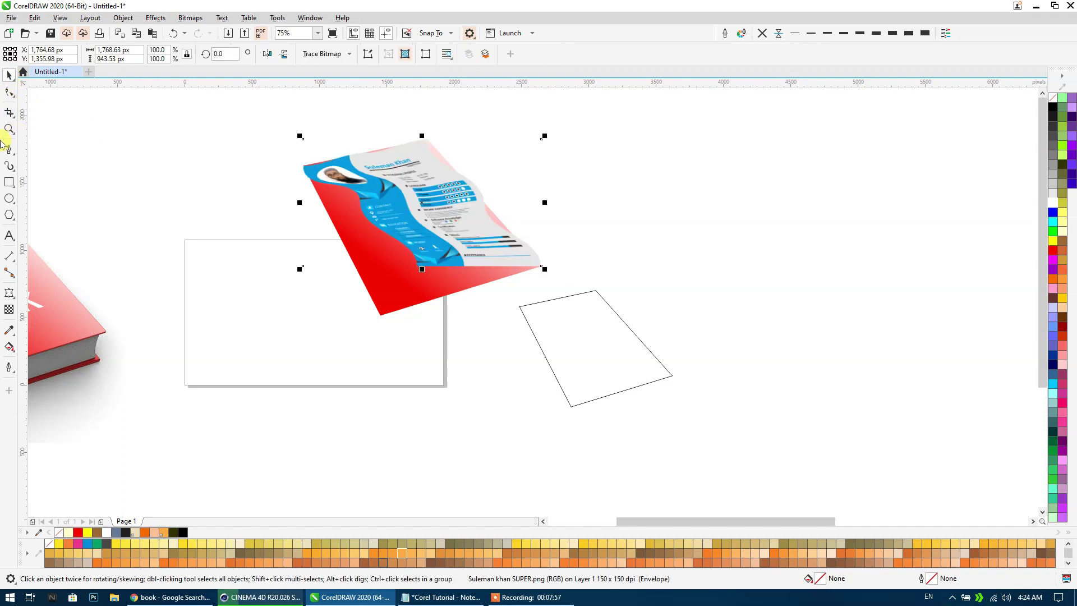
Zoom in and pull the résumé's bottom and left envelope nodes onto the red sheet.
{"action": "scroll", "coordinate": [403, 155], "scroll_direction": "up", "scroll_amount": 2}
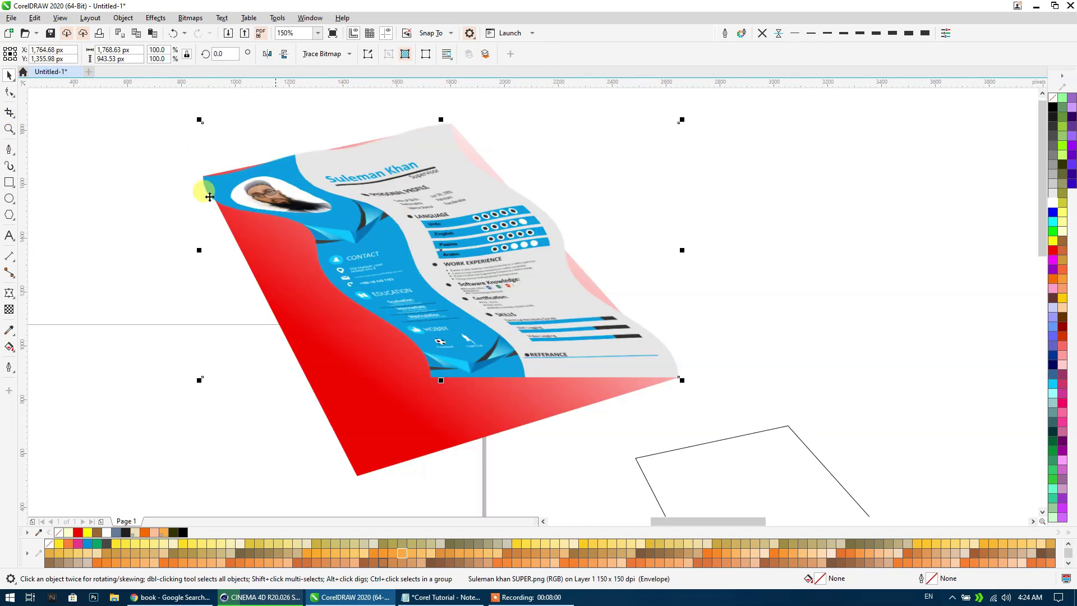
{"action": "left_click", "coordinate": [9, 292]}
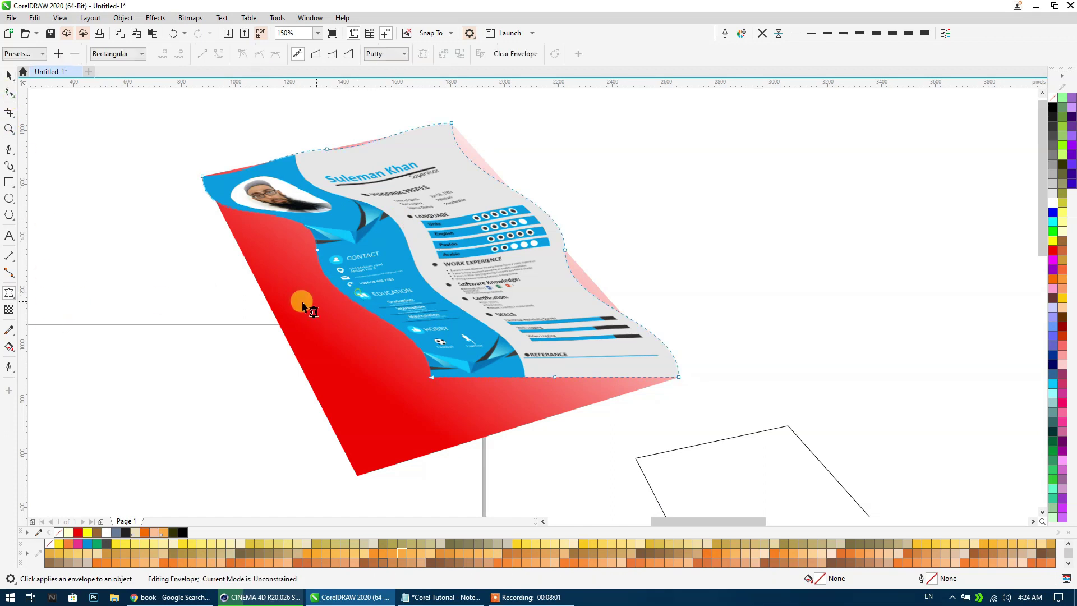
{"action": "left_click_drag", "start_coordinate": [431, 377], "coordinate": [357, 476]}
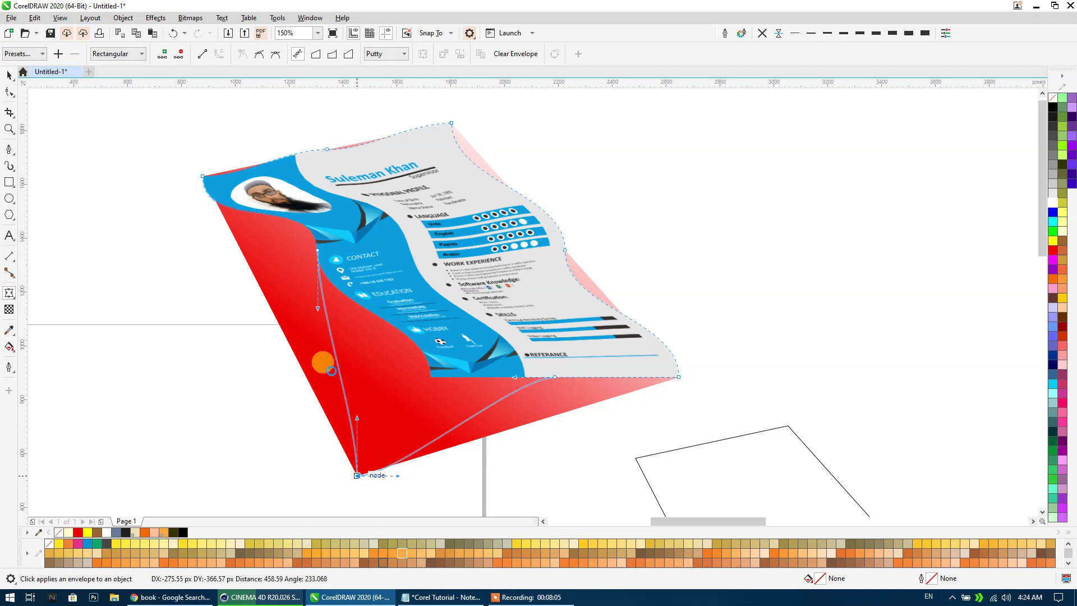
{"action": "left_click_drag", "start_coordinate": [320, 255], "coordinate": [279, 324]}
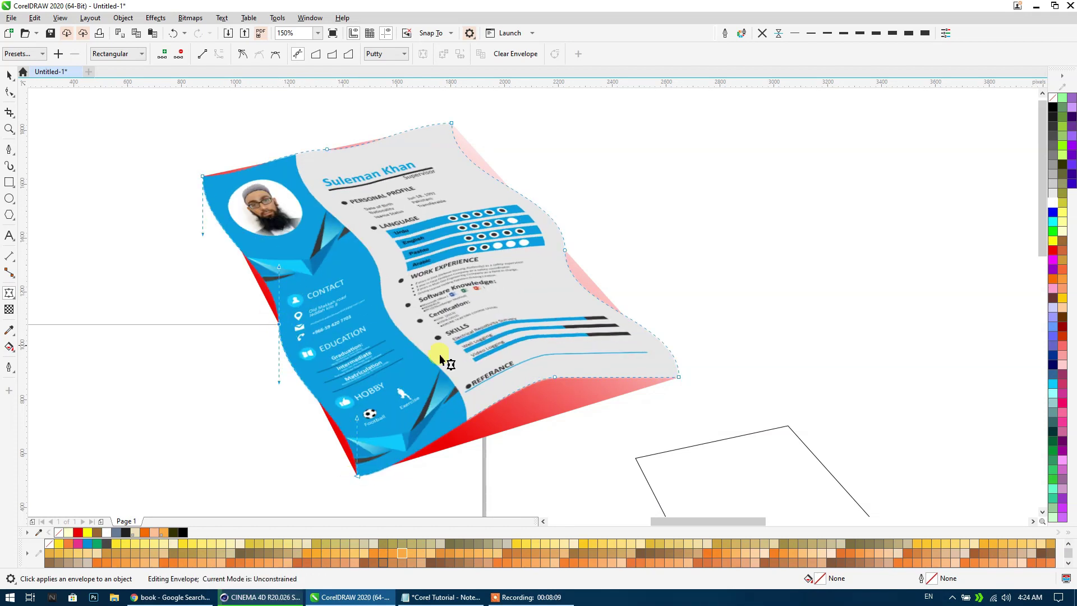
{"action": "mouse_move", "coordinate": [556, 379]}
{"action": "left_mouse_down"}
{"action": "mouse_move", "coordinate": [531, 422]}
{"action": "mouse_move", "coordinate": [564, 413]}
{"action": "left_mouse_up"}
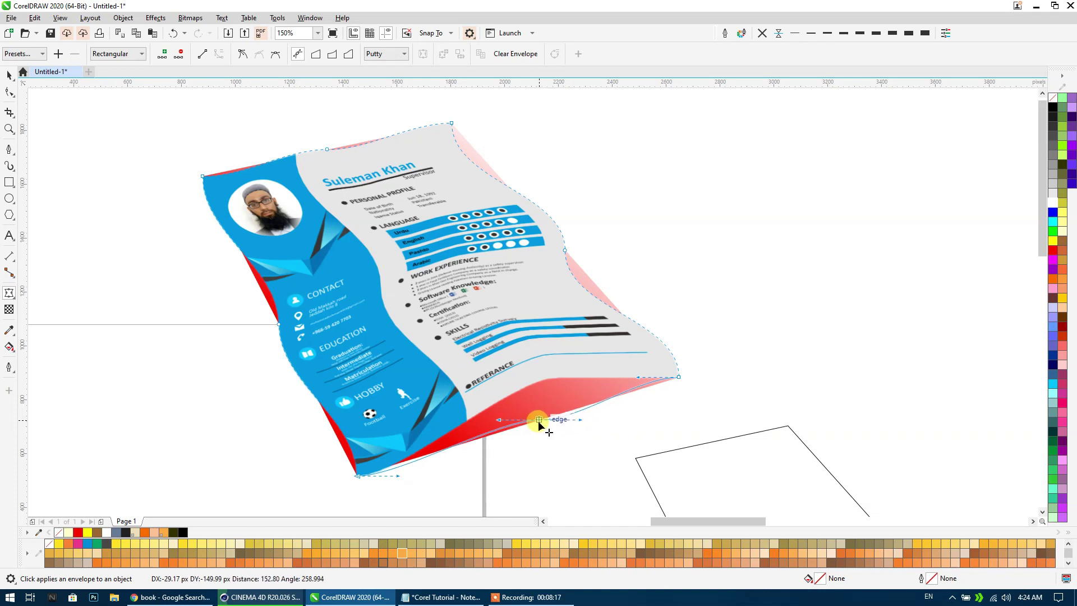
{"action": "left_click_drag", "start_coordinate": [563, 414], "coordinate": [518, 431]}
{"action": "left_click_drag", "start_coordinate": [298, 274], "coordinate": [280, 325]}
{"action": "left_click", "coordinate": [282, 385]}
{"action": "left_click_drag", "start_coordinate": [279, 386], "coordinate": [310, 385]}
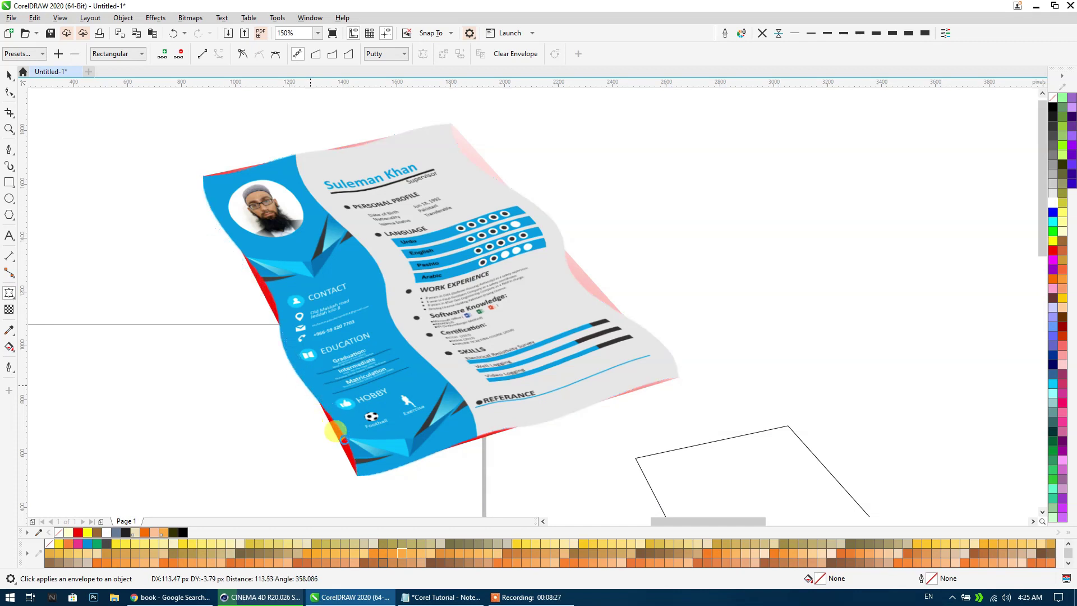
Straighten the résumé's bottom, right, top and left edges so no red shows.
{"action": "left_click_drag", "start_coordinate": [358, 422], "coordinate": [328, 419]}
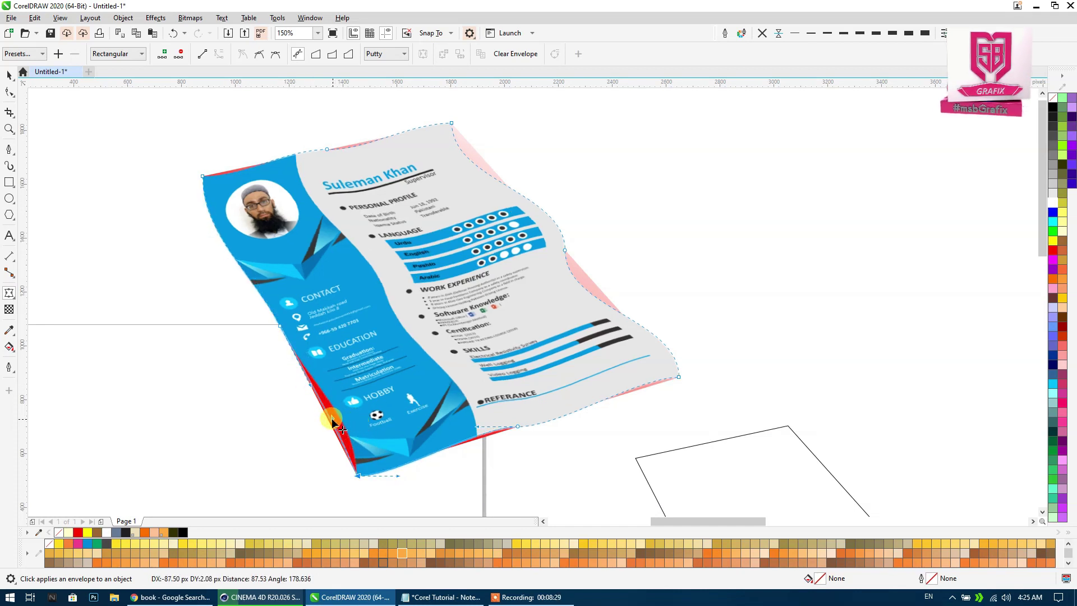
{"action": "mouse_move", "coordinate": [398, 476]}
{"action": "left_mouse_down"}
{"action": "mouse_move", "coordinate": [426, 455]}
{"action": "mouse_move", "coordinate": [477, 447]}
{"action": "mouse_move", "coordinate": [477, 436]}
{"action": "left_mouse_up"}
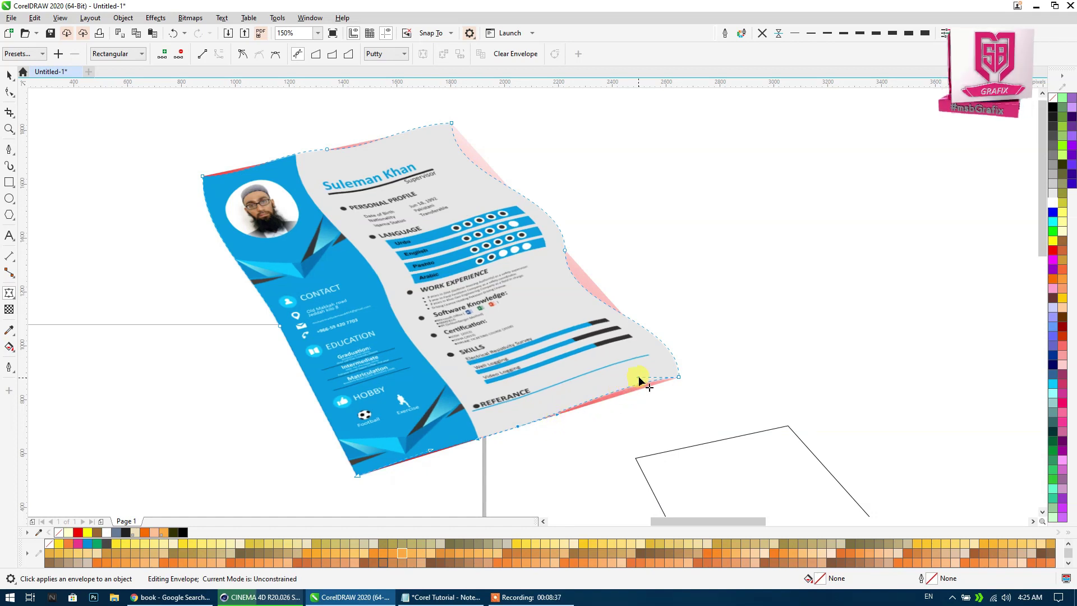
{"action": "mouse_move", "coordinate": [639, 385]}
{"action": "left_mouse_down"}
{"action": "mouse_move", "coordinate": [573, 317]}
{"action": "mouse_move", "coordinate": [595, 282]}
{"action": "left_mouse_up"}
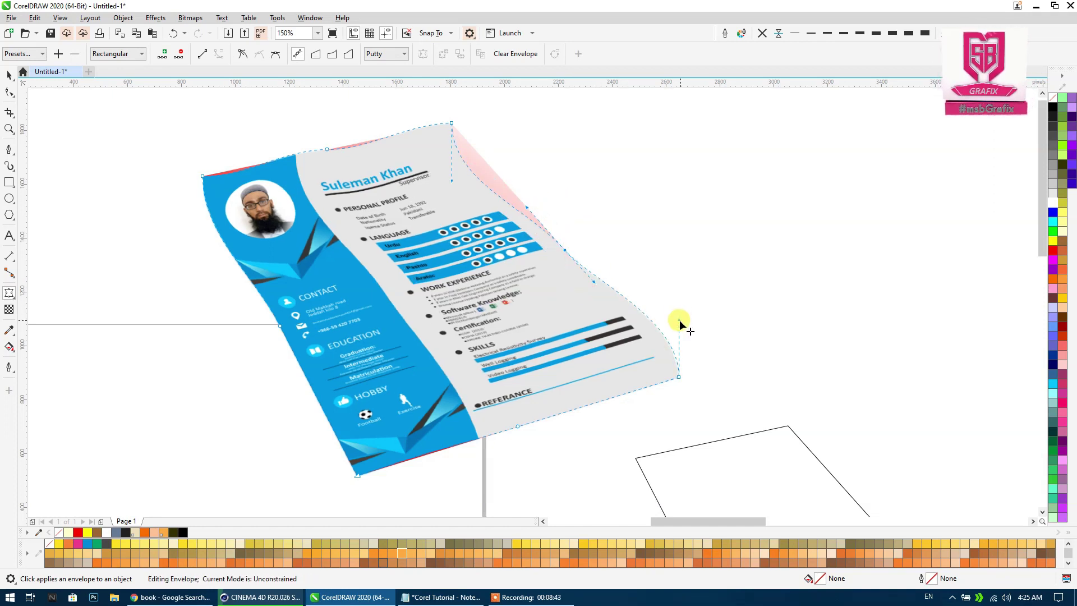
{"action": "left_click_drag", "start_coordinate": [679, 322], "coordinate": [627, 318]}
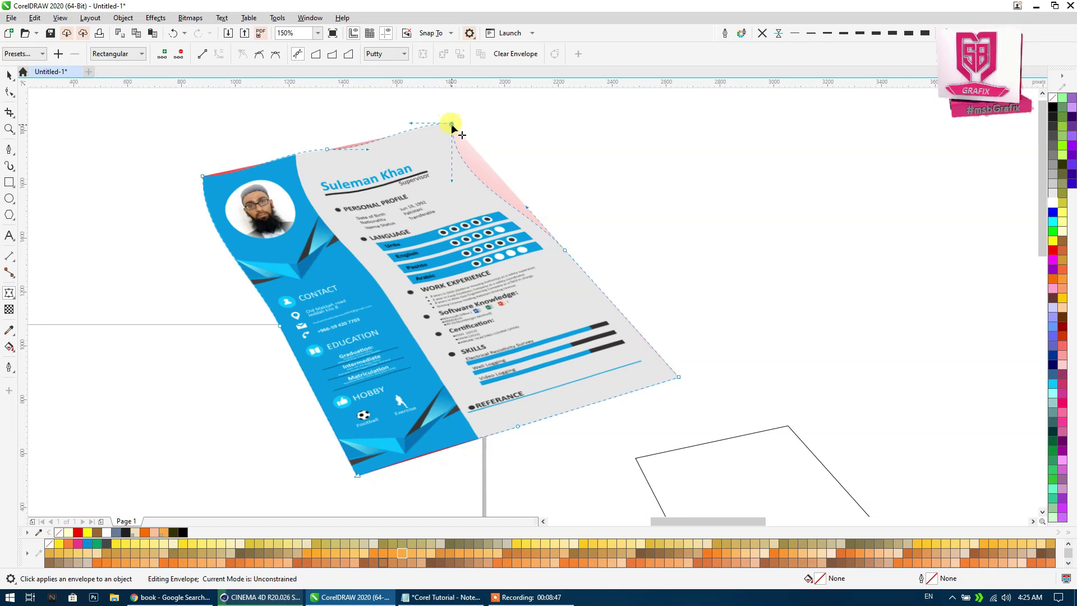
{"action": "left_click_drag", "start_coordinate": [473, 182], "coordinate": [499, 175]}
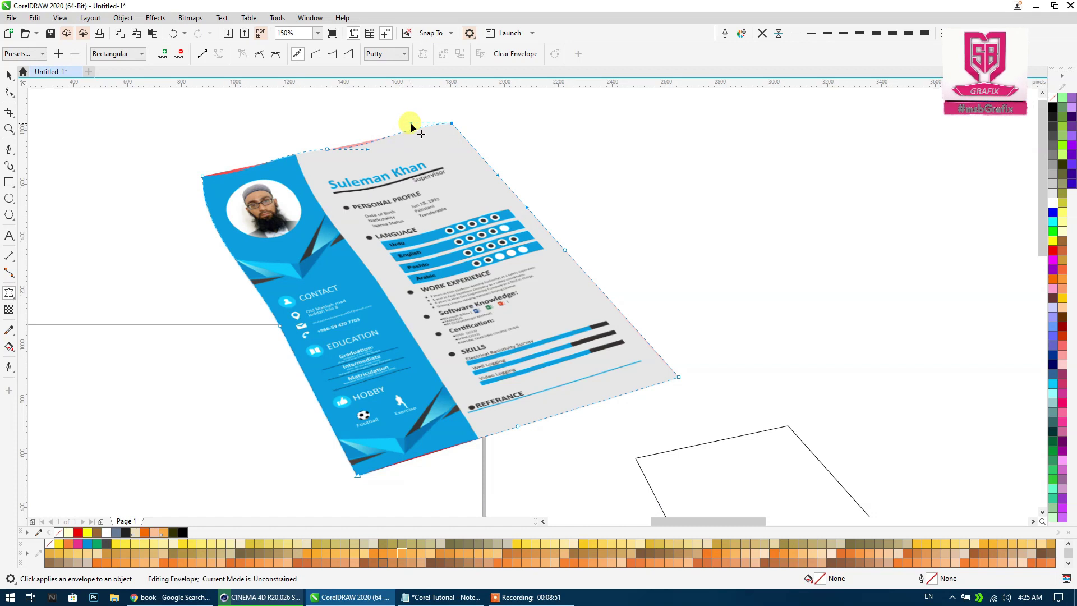
{"action": "left_click_drag", "start_coordinate": [368, 146], "coordinate": [365, 142]}
{"action": "left_click_drag", "start_coordinate": [246, 179], "coordinate": [248, 167]}
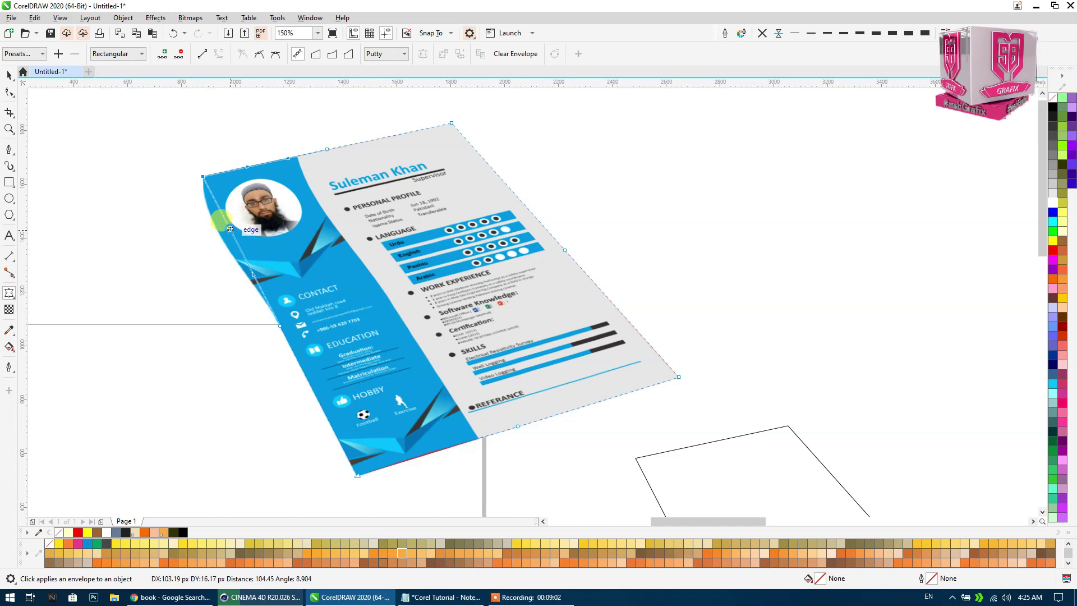
{"action": "left_click_drag", "start_coordinate": [203, 235], "coordinate": [230, 231]}
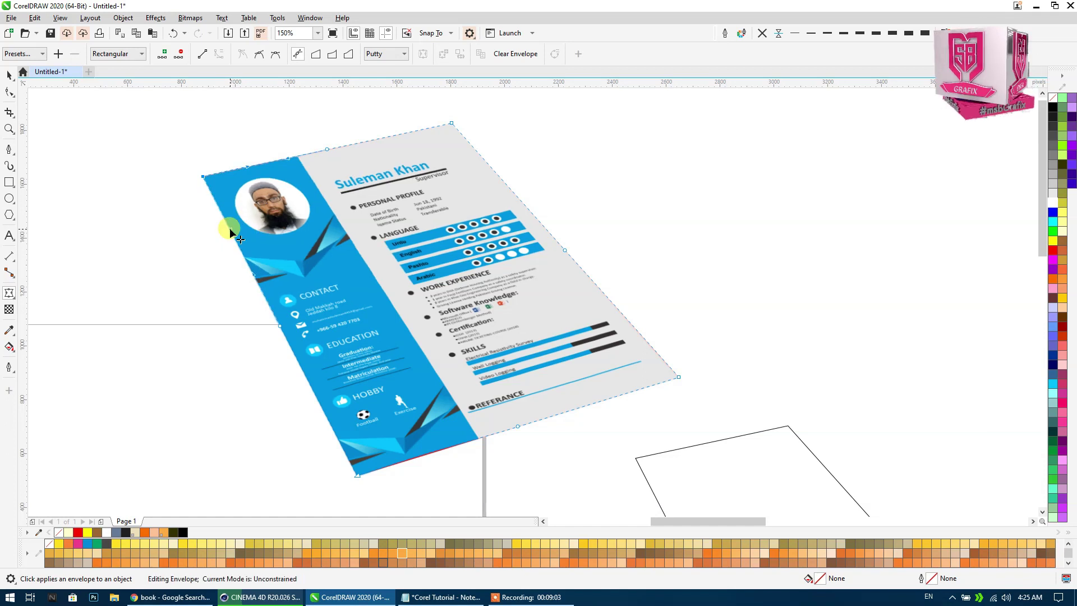
{"action": "left_click", "coordinate": [9, 75]}
Move the résumé off the red gradient shape and select the book's title.
{"action": "scroll", "coordinate": [187, 191], "scroll_direction": "down", "scroll_amount": 4}
{"action": "left_click_drag", "start_coordinate": [268, 223], "coordinate": [424, 225]}
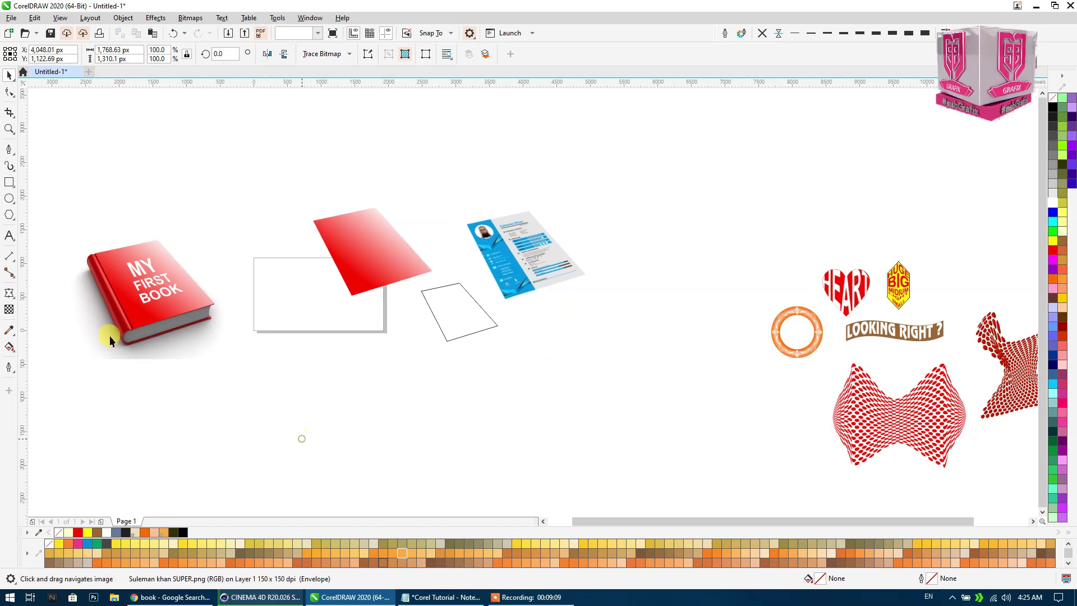
{"action": "scroll", "coordinate": [110, 334], "scroll_direction": "up", "scroll_amount": 4}
{"action": "left_click", "coordinate": [272, 258]}
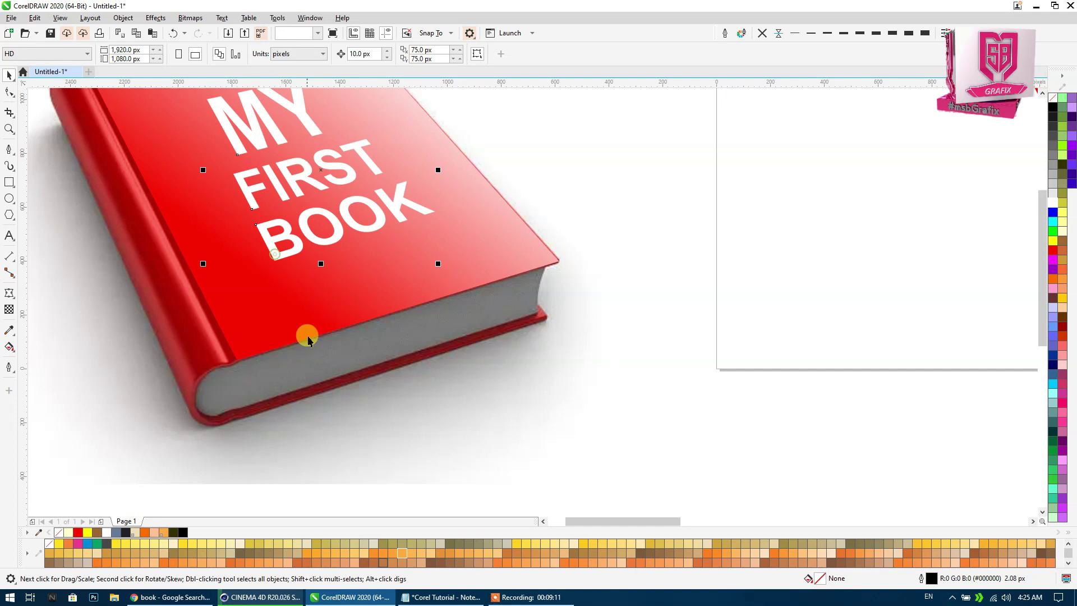
{"action": "scroll", "coordinate": [308, 339], "scroll_direction": "down", "scroll_amount": 2}
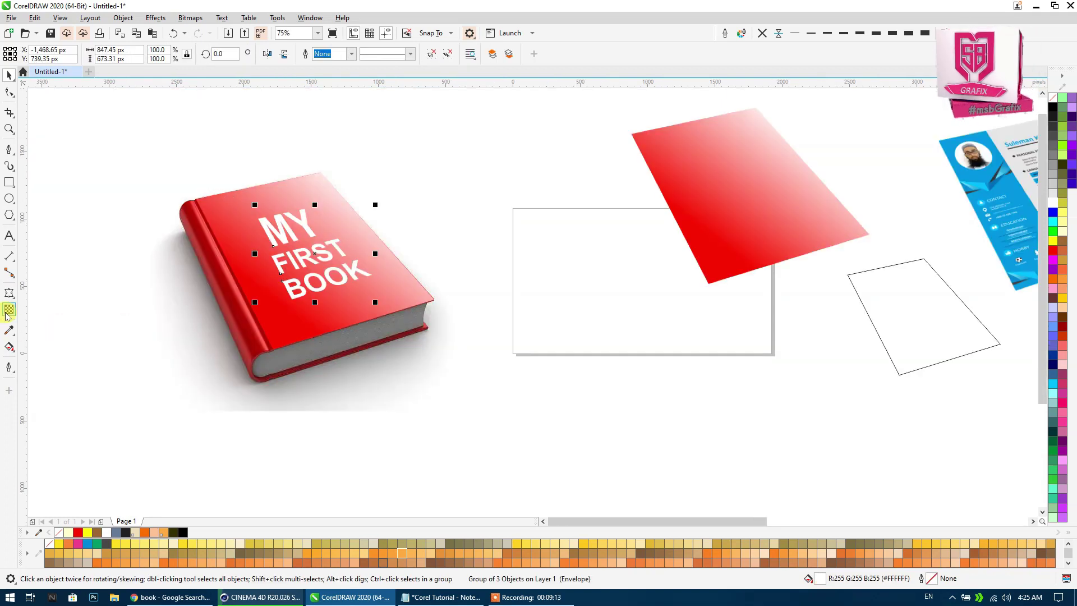
Add a 3D extrusion to the MY FIRST BOOK text.
{"action": "left_click", "coordinate": [14, 298]}
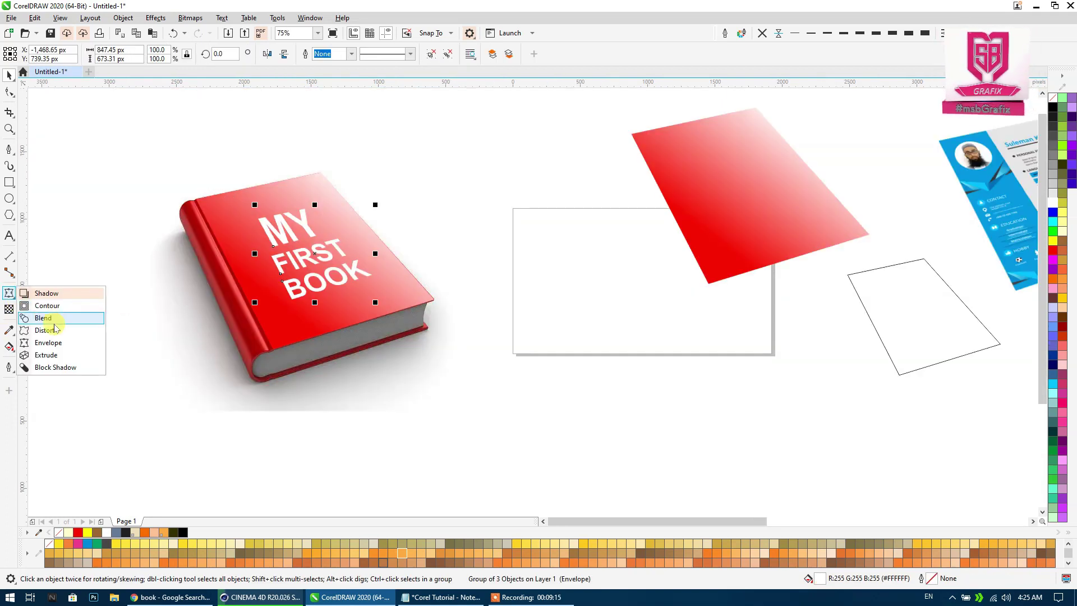
{"action": "left_click", "coordinate": [62, 356]}
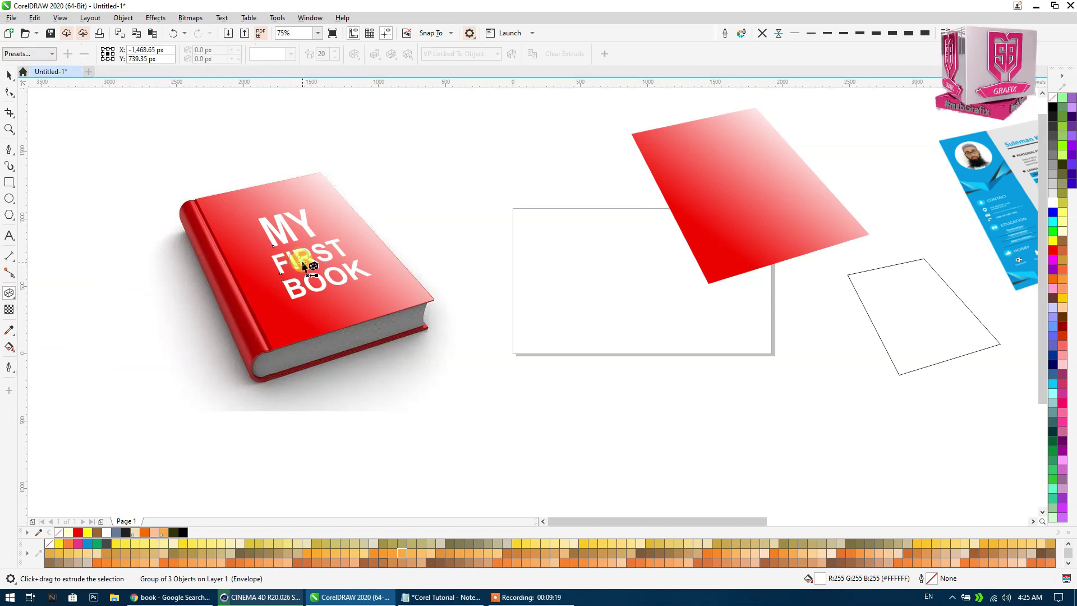
{"action": "left_click_drag", "start_coordinate": [301, 264], "coordinate": [303, 255]}
{"action": "left_click", "coordinate": [267, 327]}
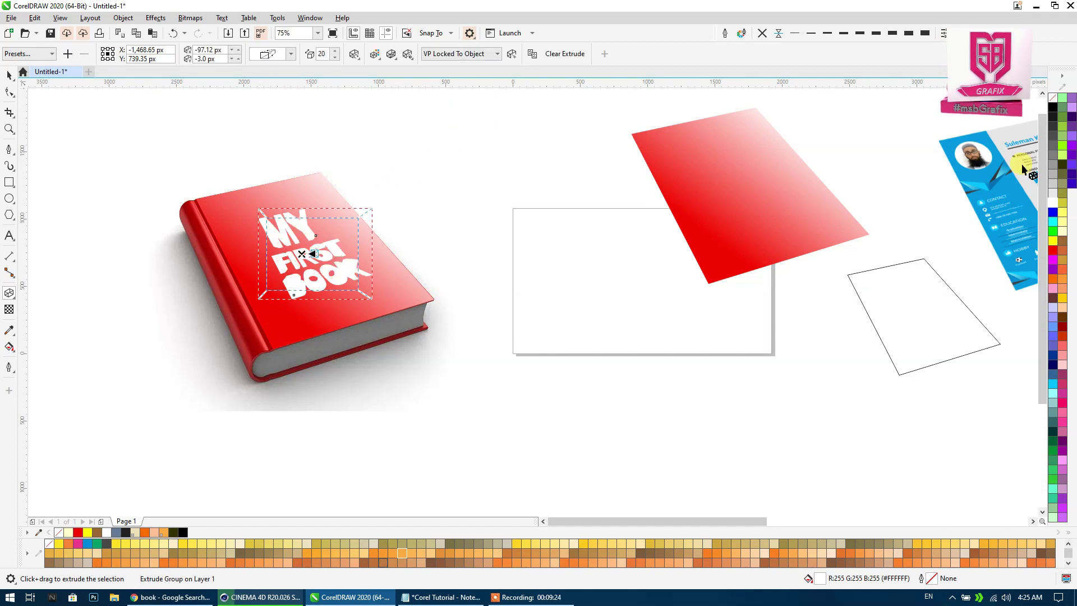
{"action": "left_click", "coordinate": [9, 76]}
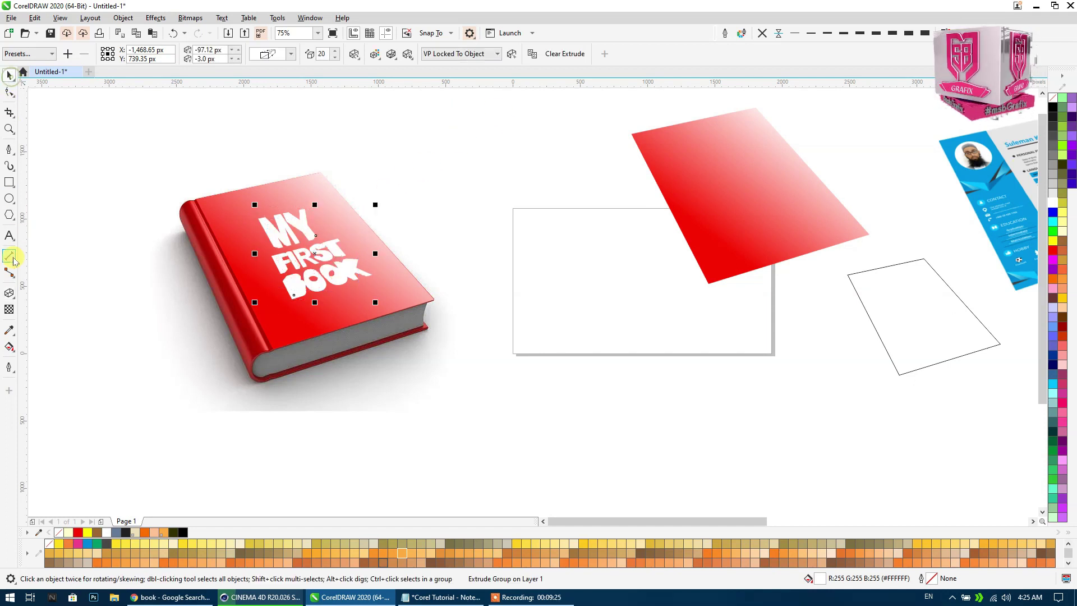
Try a yellow fountain fill on the title, then undo it.
{"action": "left_click", "coordinate": [10, 347]}
{"action": "left_click_drag", "start_coordinate": [319, 290], "coordinate": [320, 234]}
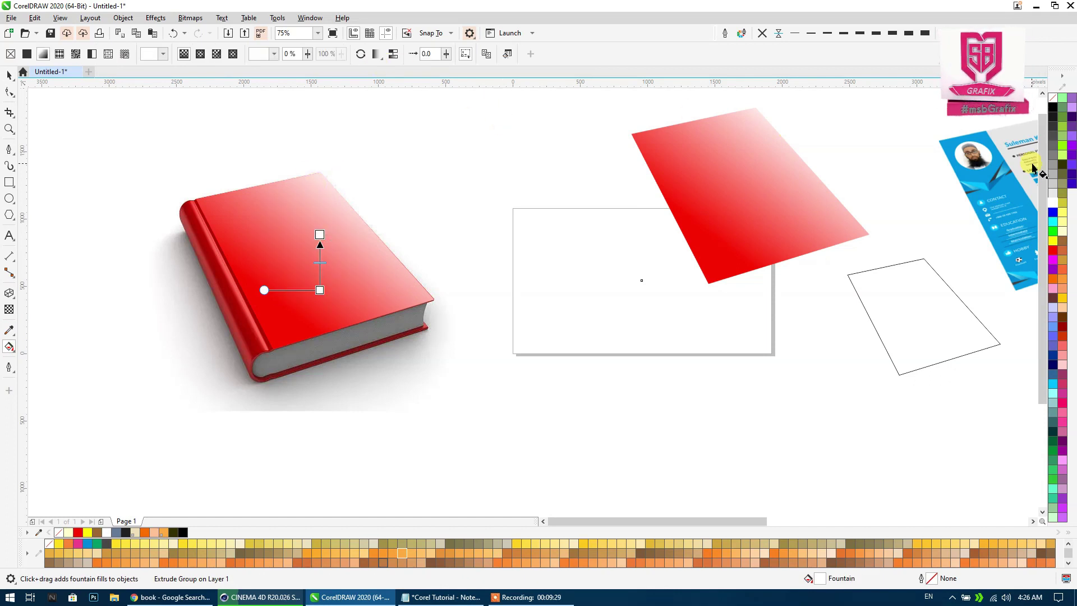
{"action": "left_click_drag", "start_coordinate": [1053, 244], "coordinate": [320, 235]}
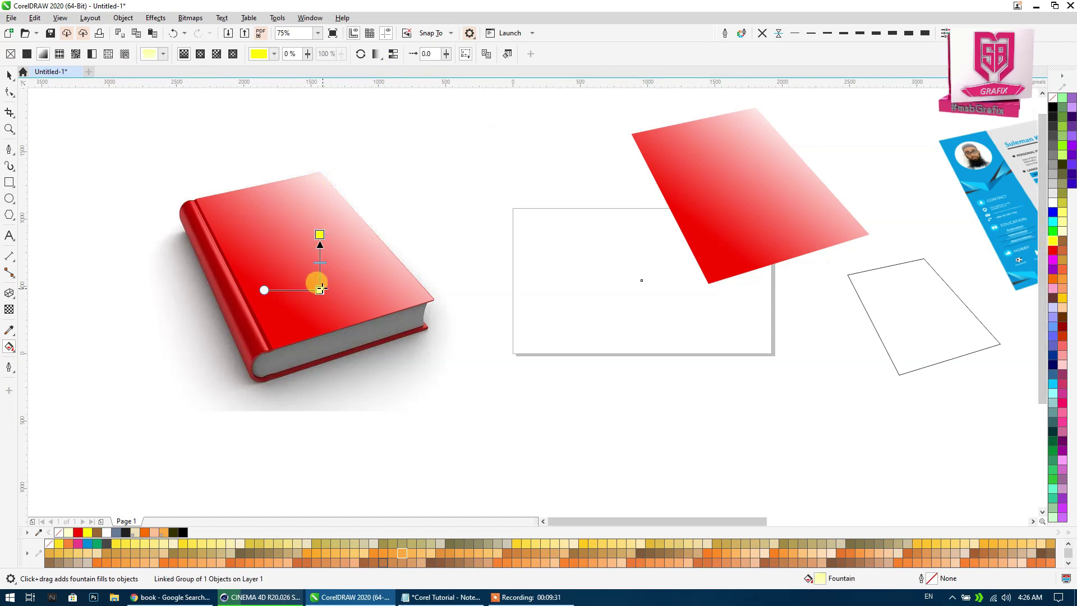
{"action": "key", "text": "ctrl+z"}
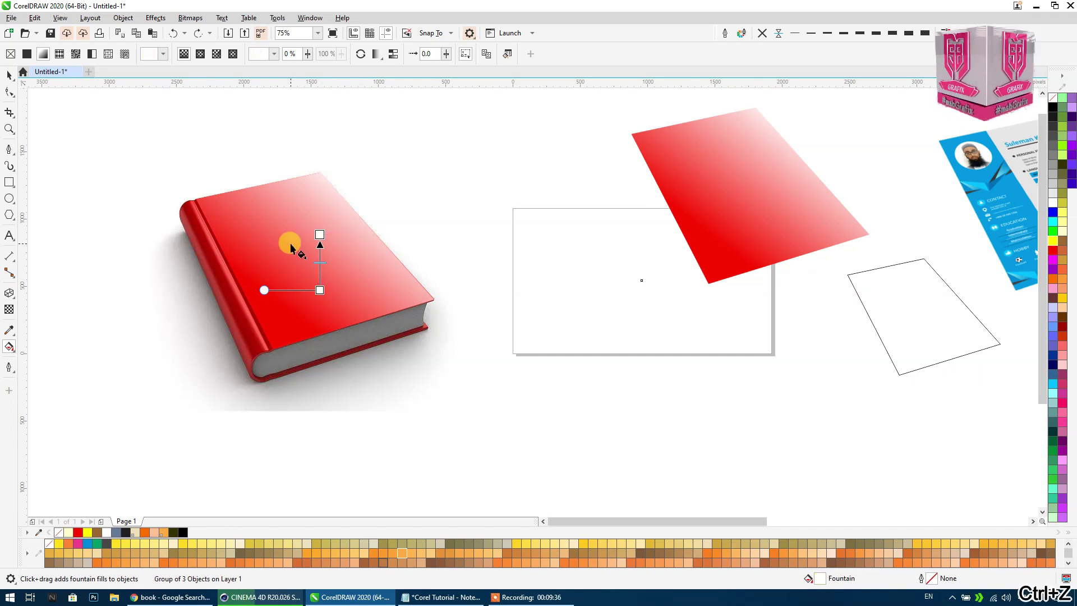
{"action": "key", "text": "ctrl+z"}
Try another fountain fill, then undo back to the plain, undistorted title.
{"action": "left_click", "coordinate": [294, 262]}
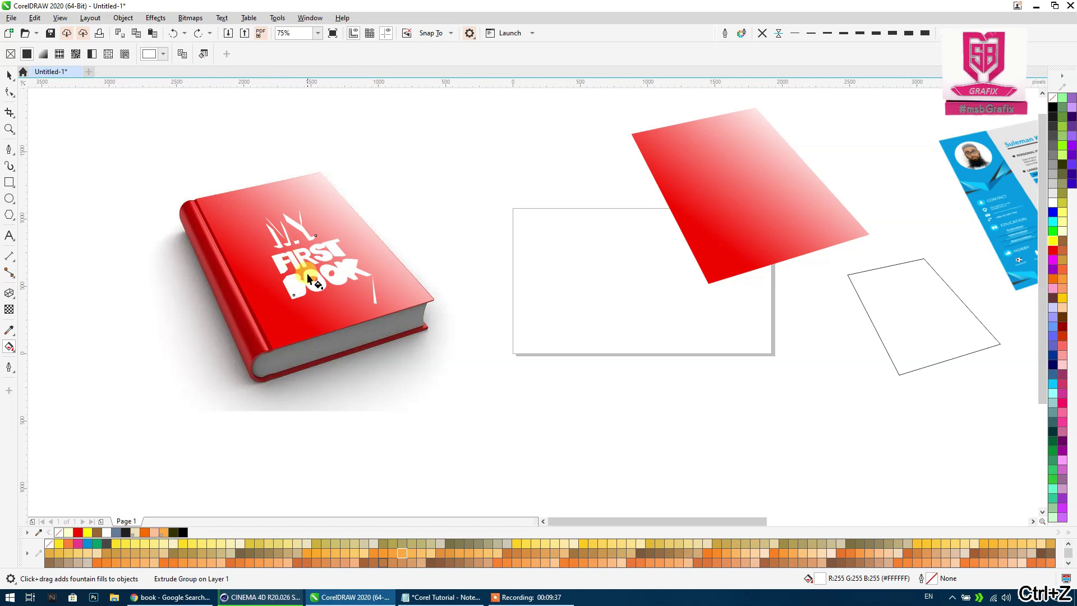
{"action": "left_click_drag", "start_coordinate": [308, 279], "coordinate": [299, 210]}
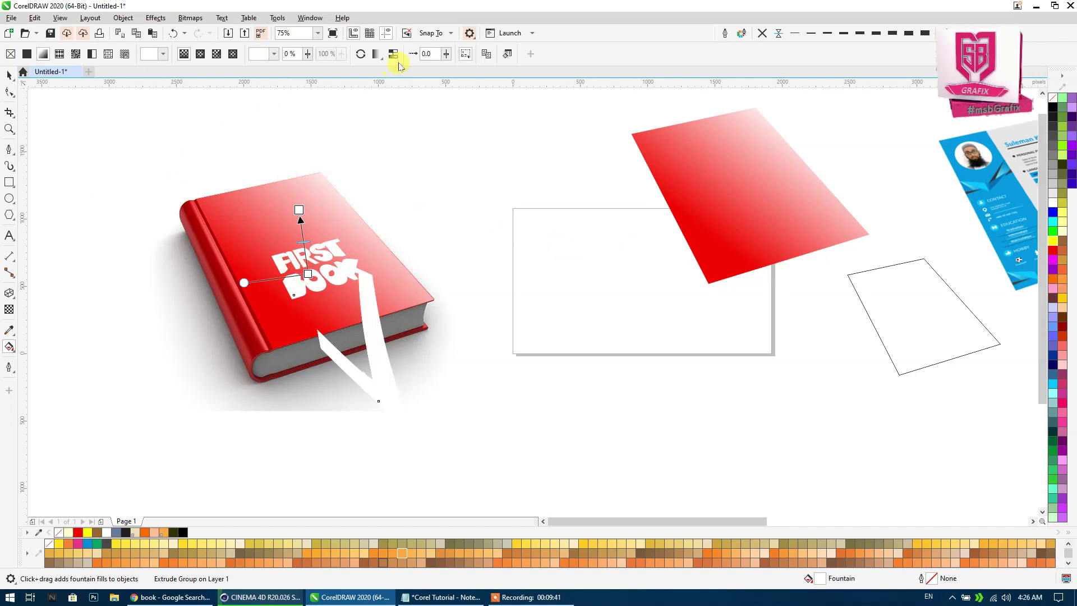
{"action": "left_click", "coordinate": [172, 34]}
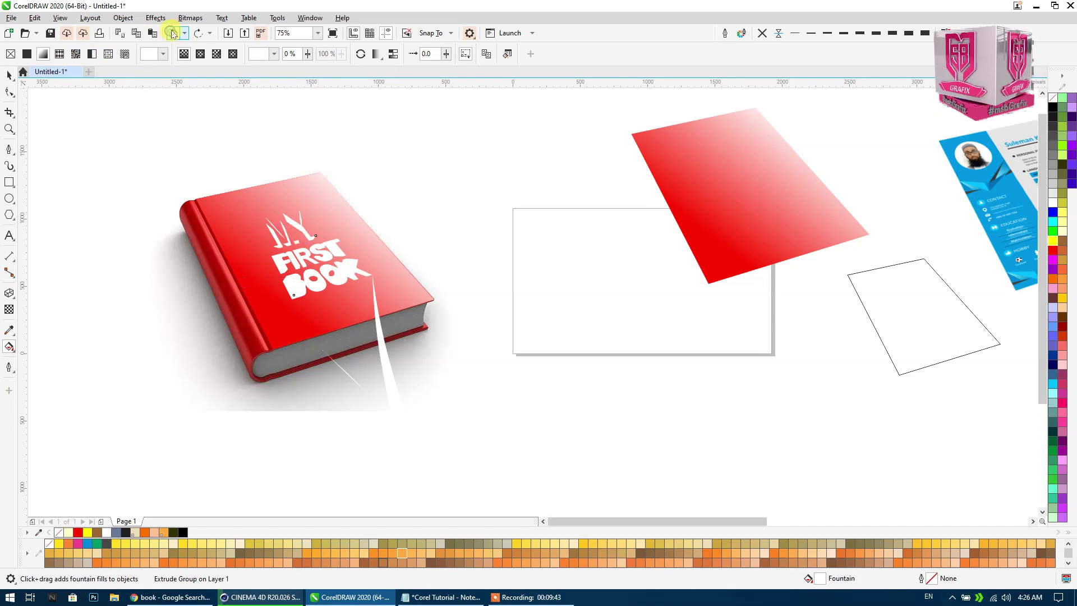
{"action": "left_click", "coordinate": [170, 34]}
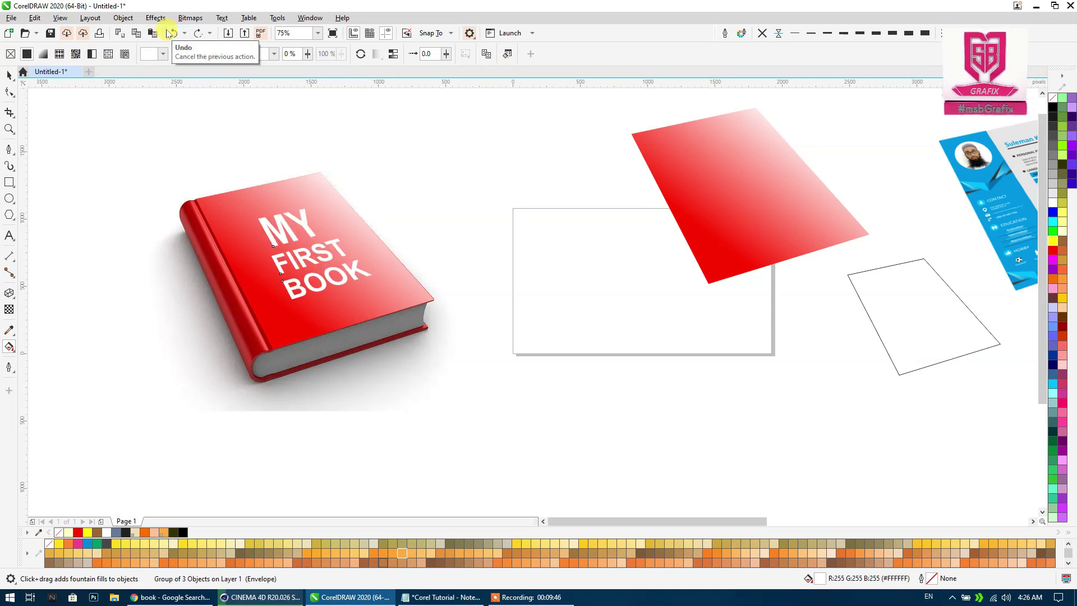
{"action": "left_click", "coordinate": [9, 75]}
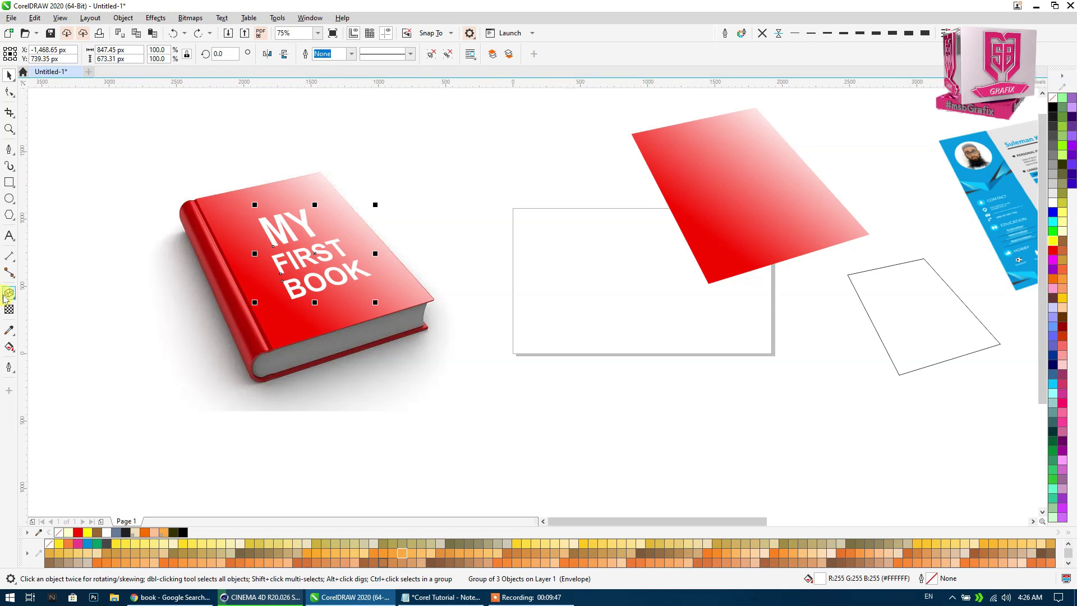
Extrude the MY FIRST BOOK text into 3D with Color Shading extrusion colour.
{"action": "left_click", "coordinate": [9, 293]}
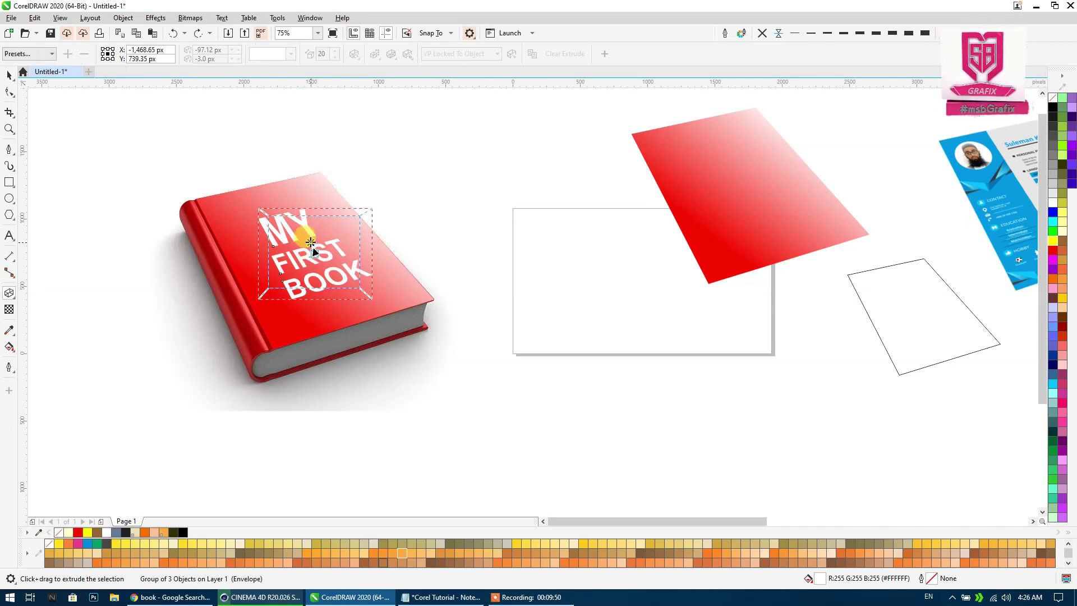
{"action": "left_click_drag", "start_coordinate": [216, 230], "coordinate": [203, 207]}
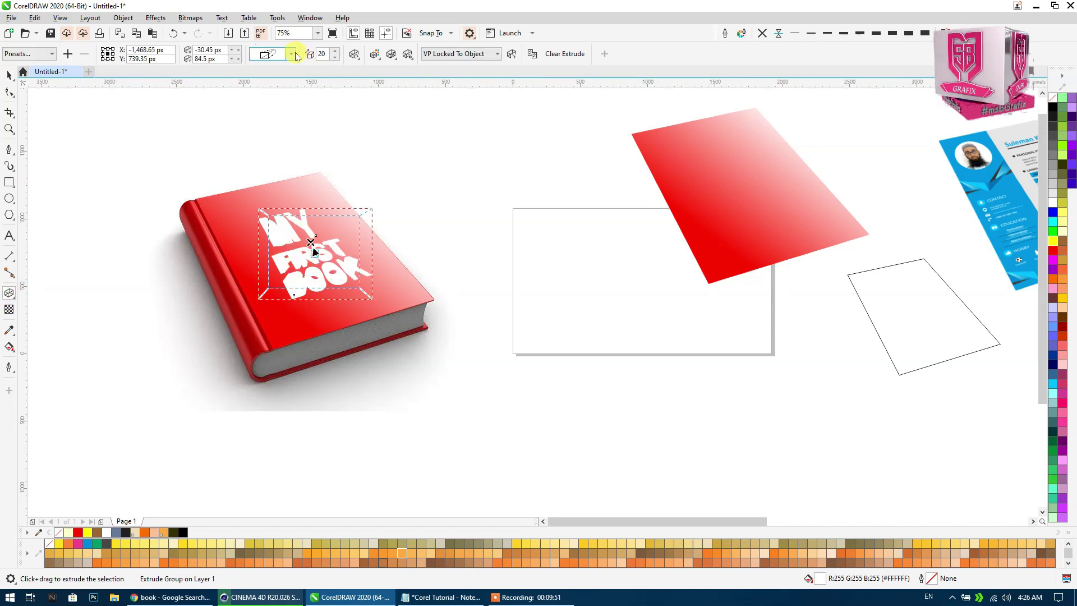
{"action": "left_click", "coordinate": [377, 56]}
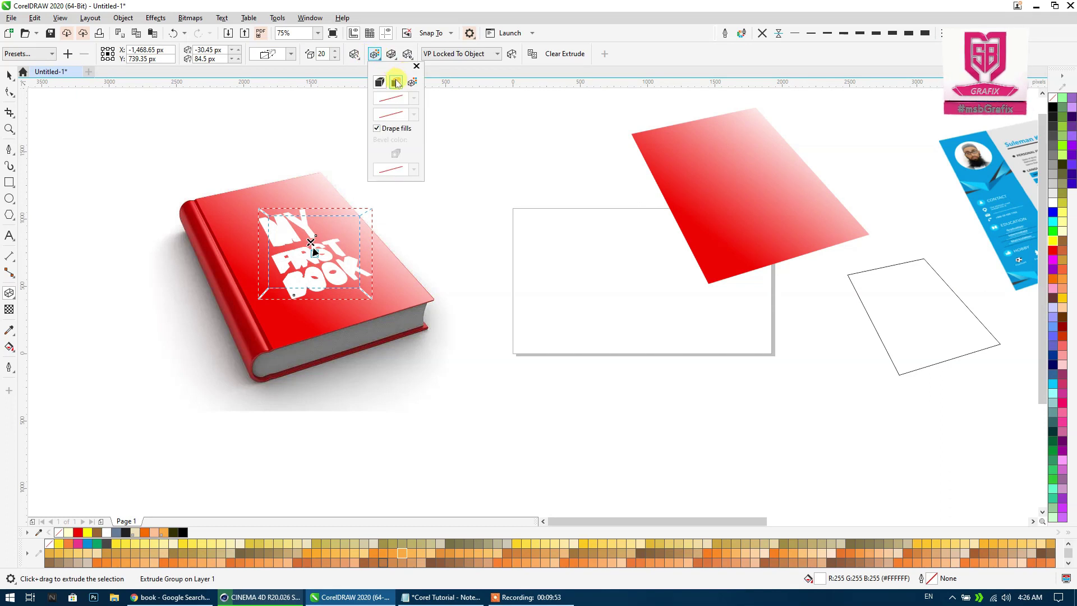
{"action": "left_click", "coordinate": [396, 83]}
{"action": "left_click", "coordinate": [412, 83]}
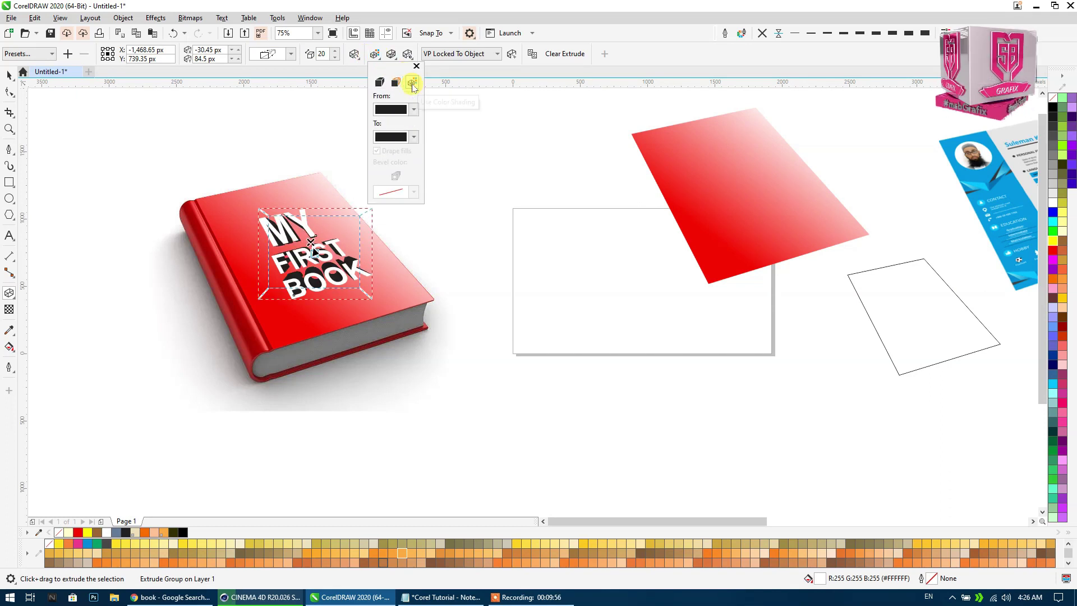
{"action": "left_click", "coordinate": [310, 249]}
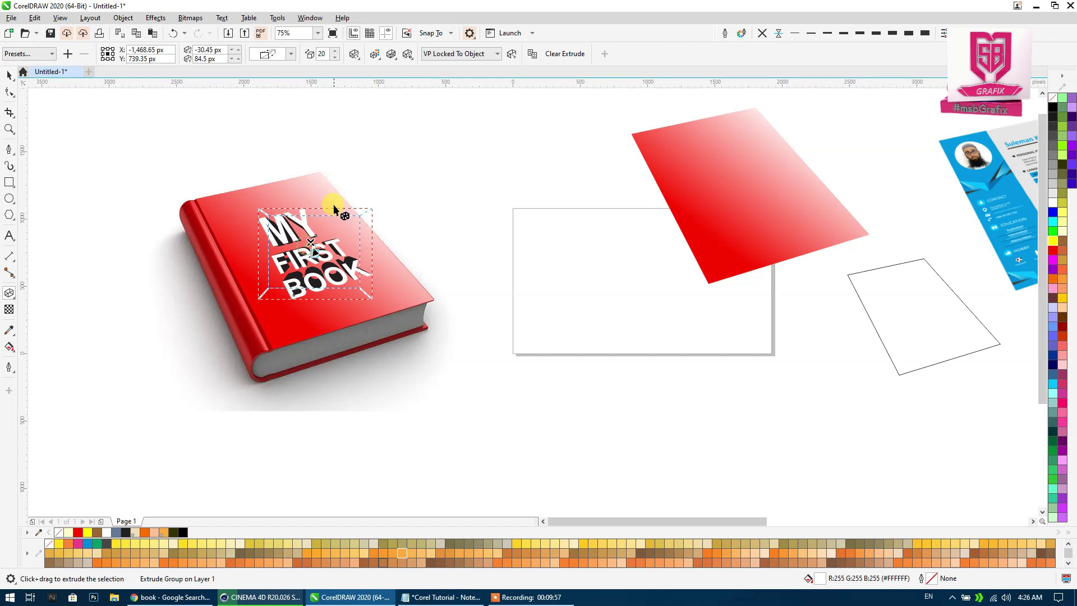
Move the extrusion's vanishing point to the book's lower-left corner and reduce the depth to 3.
{"action": "left_click", "coordinate": [212, 366]}
{"action": "mouse_move", "coordinate": [212, 366]}
{"action": "left_mouse_down"}
{"action": "mouse_move", "coordinate": [283, 386]}
{"action": "mouse_move", "coordinate": [275, 375]}
{"action": "left_mouse_up"}
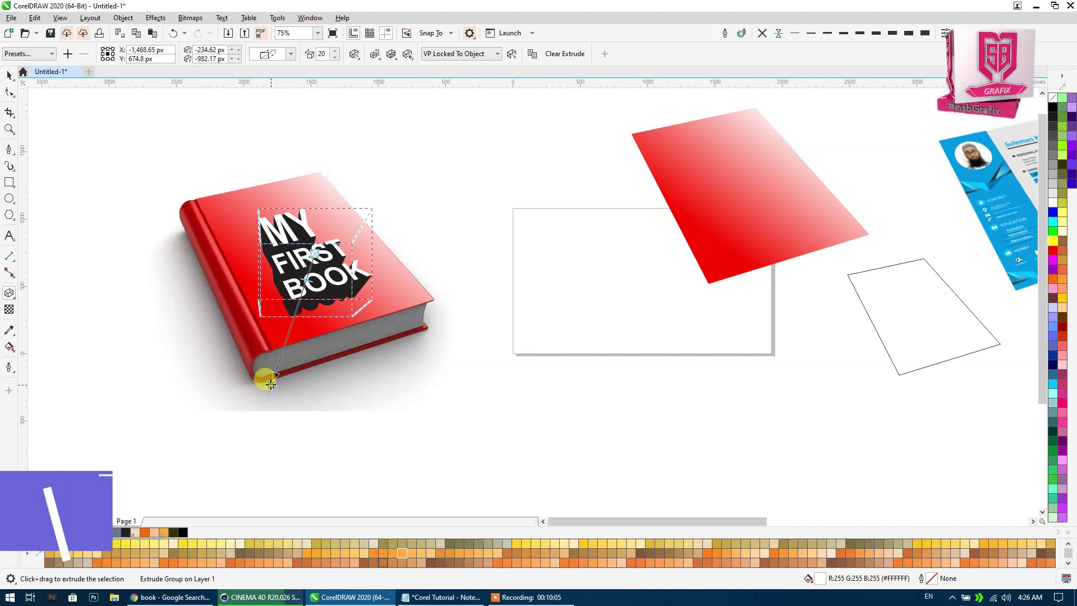
{"action": "left_click_drag", "start_coordinate": [305, 278], "coordinate": [314, 261]}
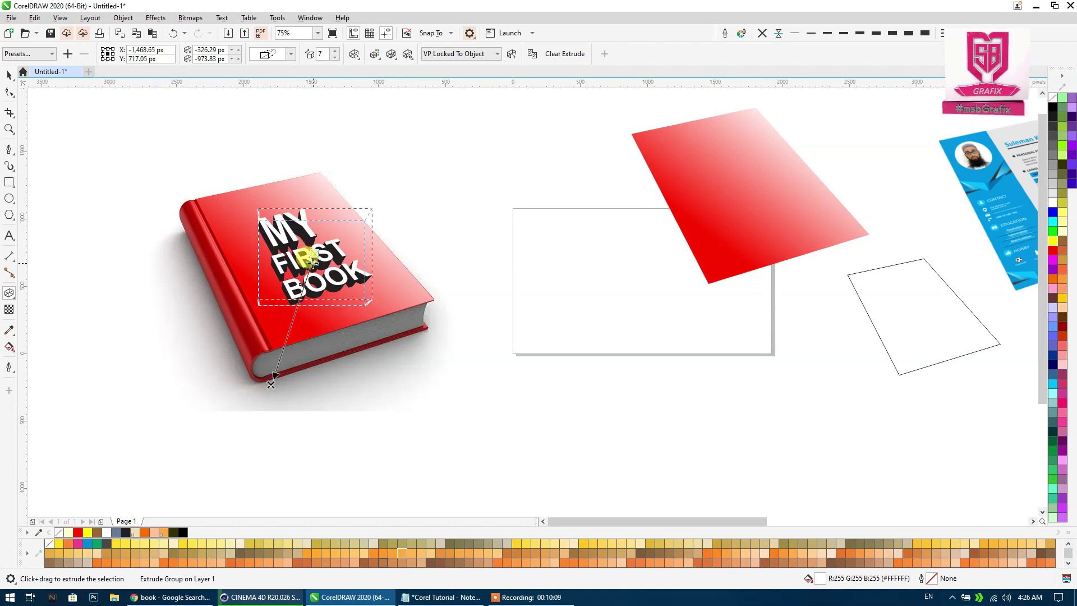
{"action": "scroll", "coordinate": [313, 262], "scroll_direction": "up", "scroll_amount": 2}
{"action": "left_click_drag", "start_coordinate": [317, 262], "coordinate": [318, 257]}
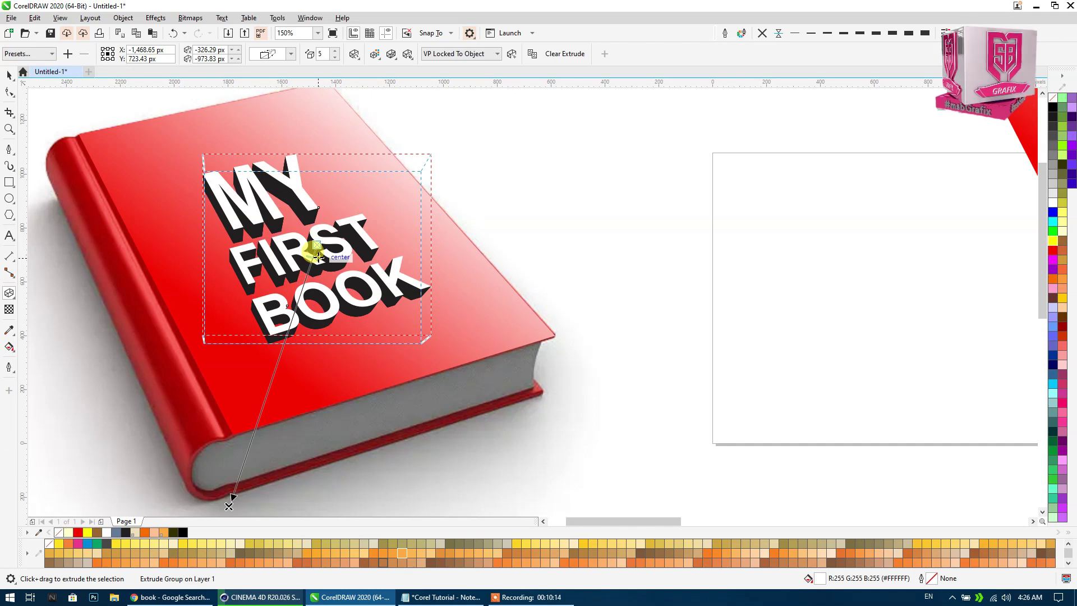
{"action": "scroll", "coordinate": [318, 257], "scroll_direction": "up", "scroll_amount": 4}
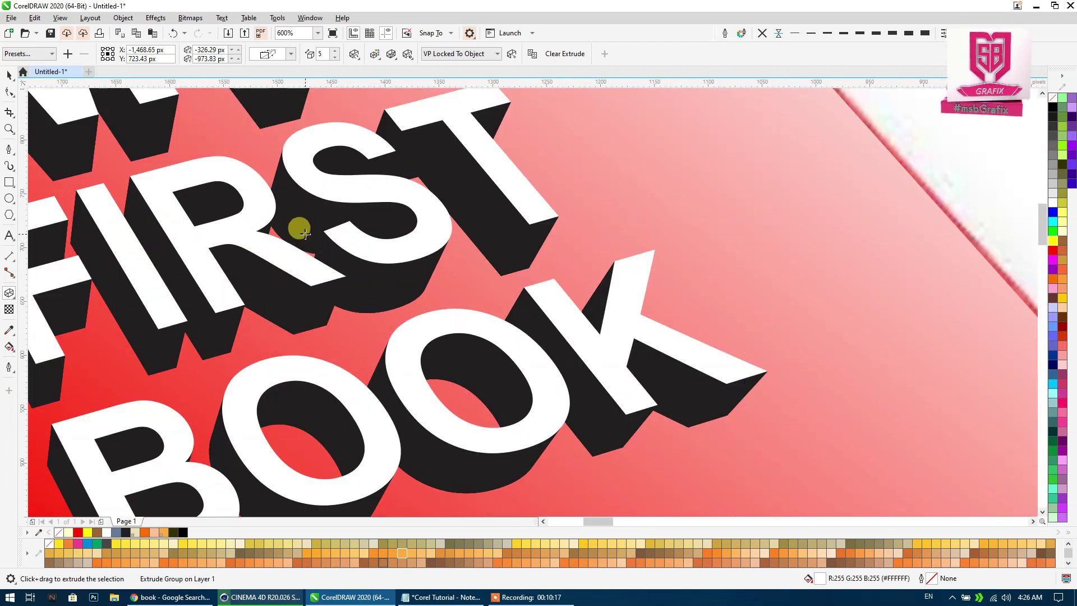
{"action": "left_click_drag", "start_coordinate": [298, 228], "coordinate": [298, 224]}
{"action": "scroll", "coordinate": [298, 224], "scroll_direction": "down", "scroll_amount": 2}
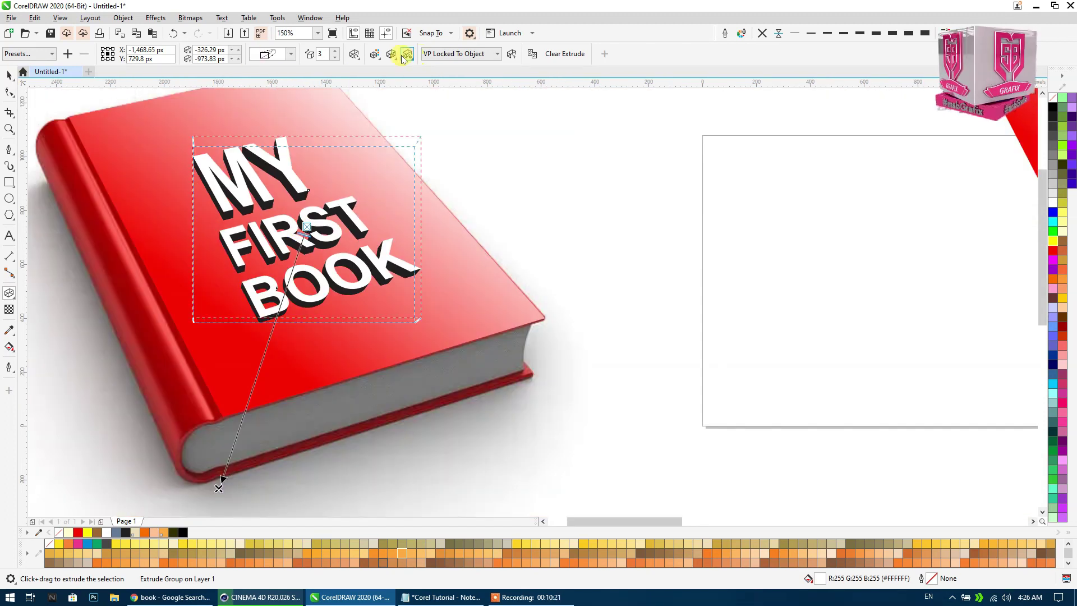
Set the extrusion's Color Shading starting colour to RGB #FF003C.
{"action": "left_click", "coordinate": [374, 55]}
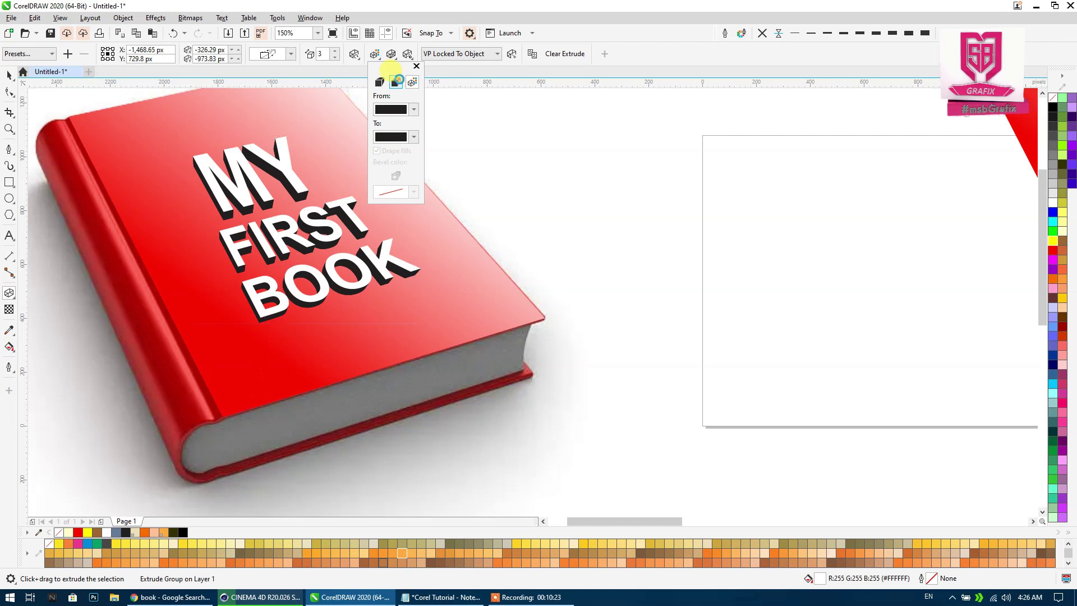
{"action": "left_click", "coordinate": [411, 83]}
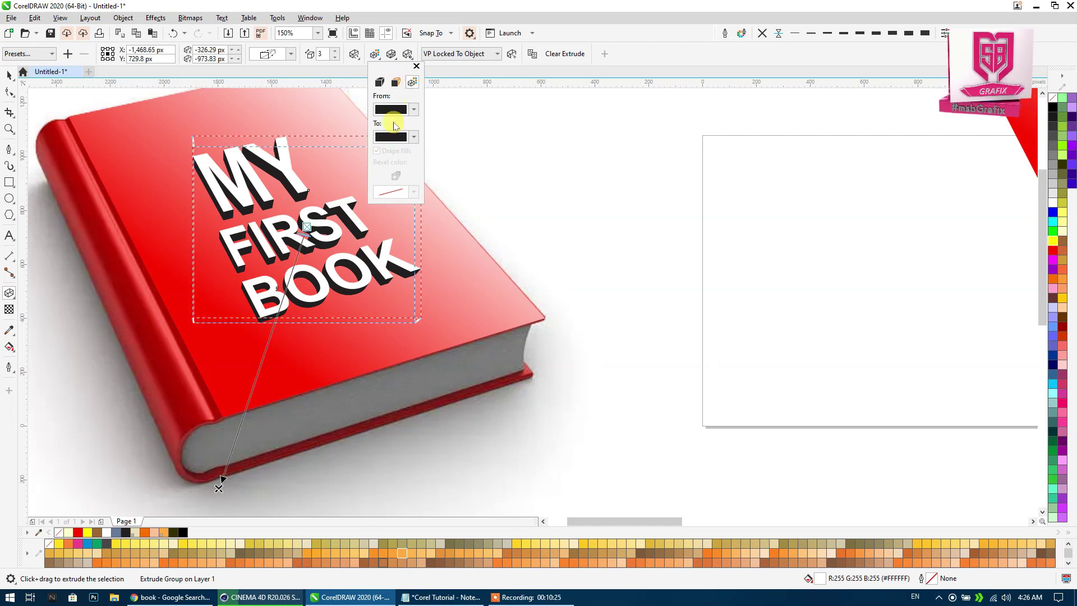
{"action": "left_click", "coordinate": [397, 110]}
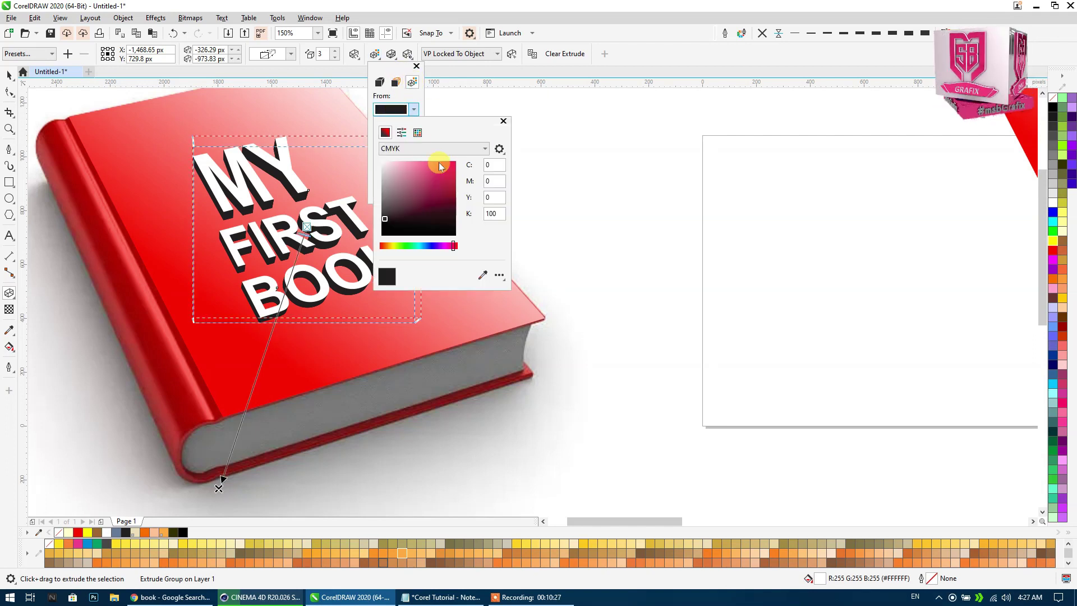
{"action": "left_click", "coordinate": [422, 150]}
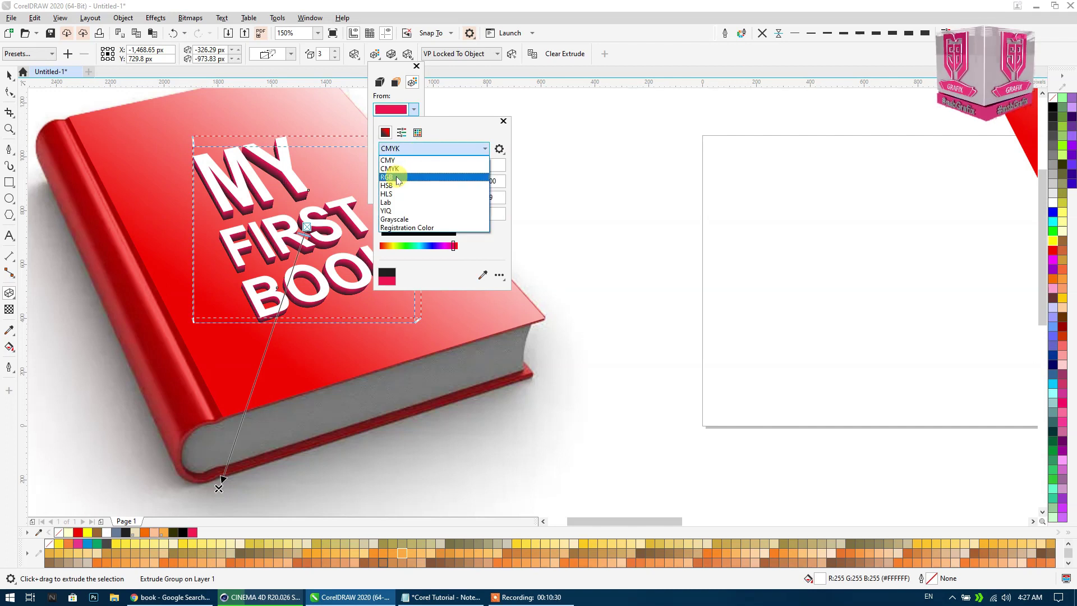
{"action": "left_click", "coordinate": [397, 177]}
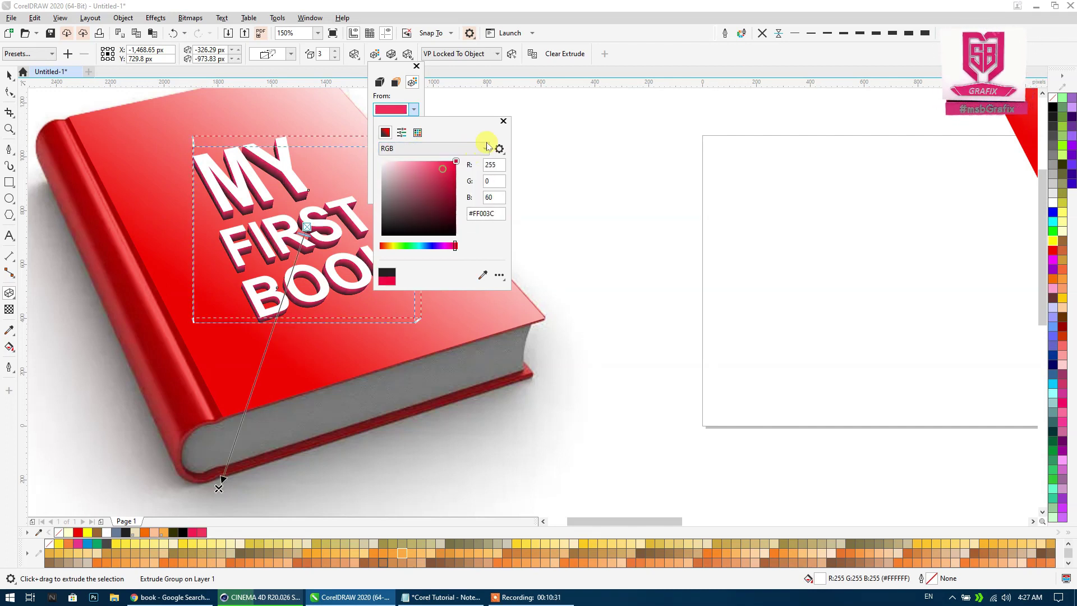
{"action": "left_click", "coordinate": [413, 109]}
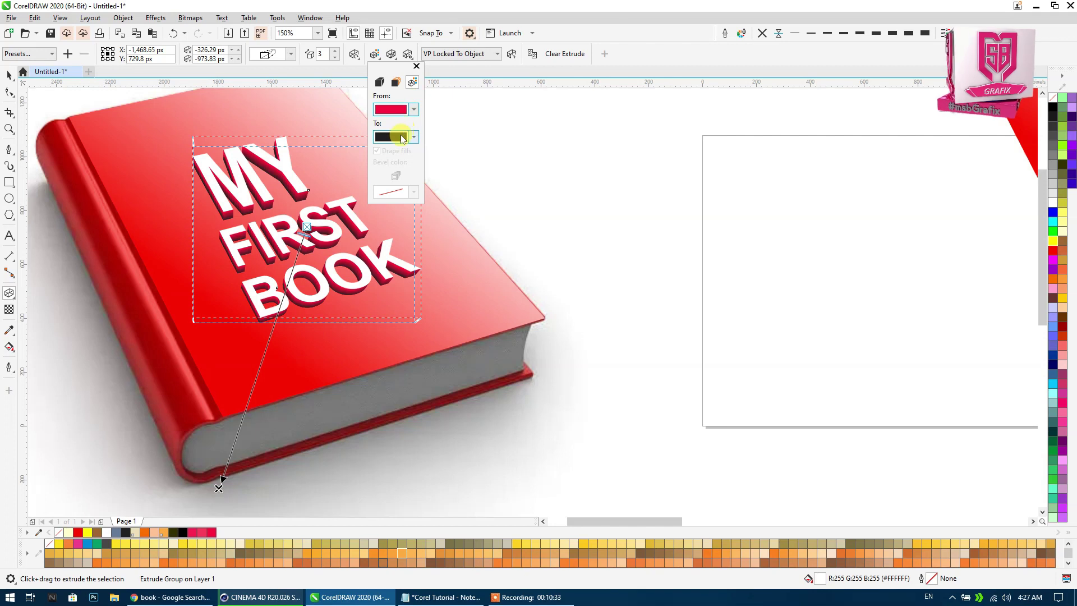
Set the extrusion's ending shade colour to black and return to the Pick tool.
{"action": "left_click", "coordinate": [401, 141]}
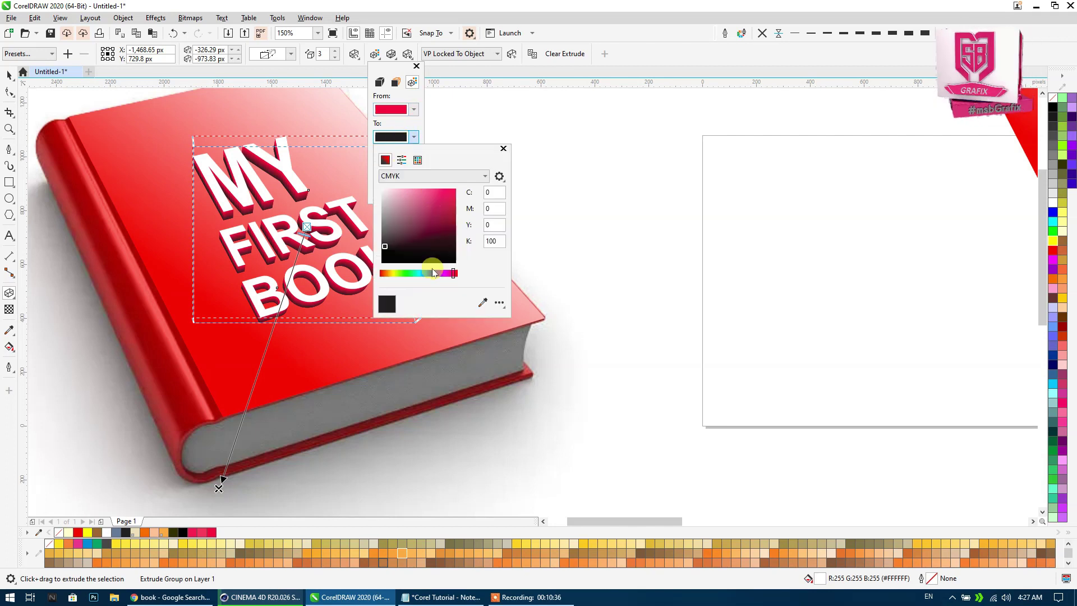
{"action": "left_click", "coordinate": [390, 273]}
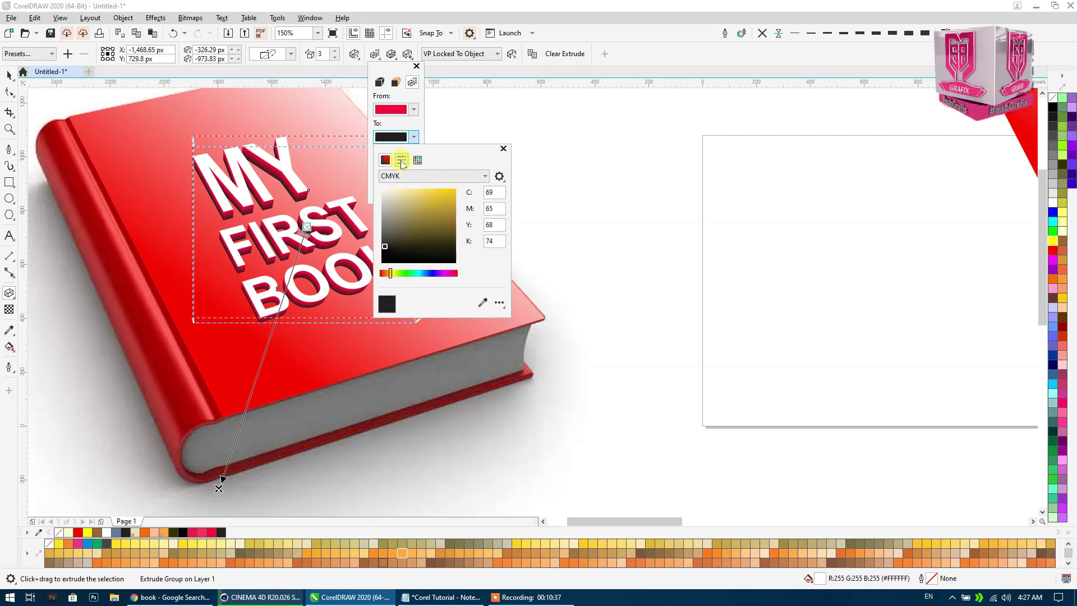
{"action": "left_click", "coordinate": [396, 177]}
{"action": "left_click", "coordinate": [388, 204]}
{"action": "left_click", "coordinate": [386, 273]}
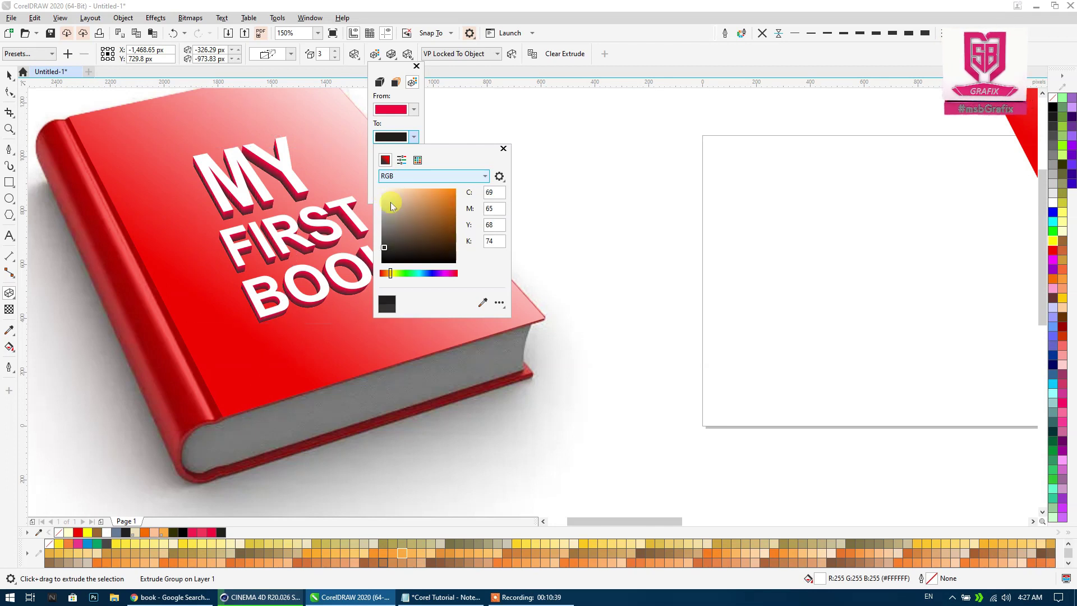
{"action": "left_click", "coordinate": [392, 273]}
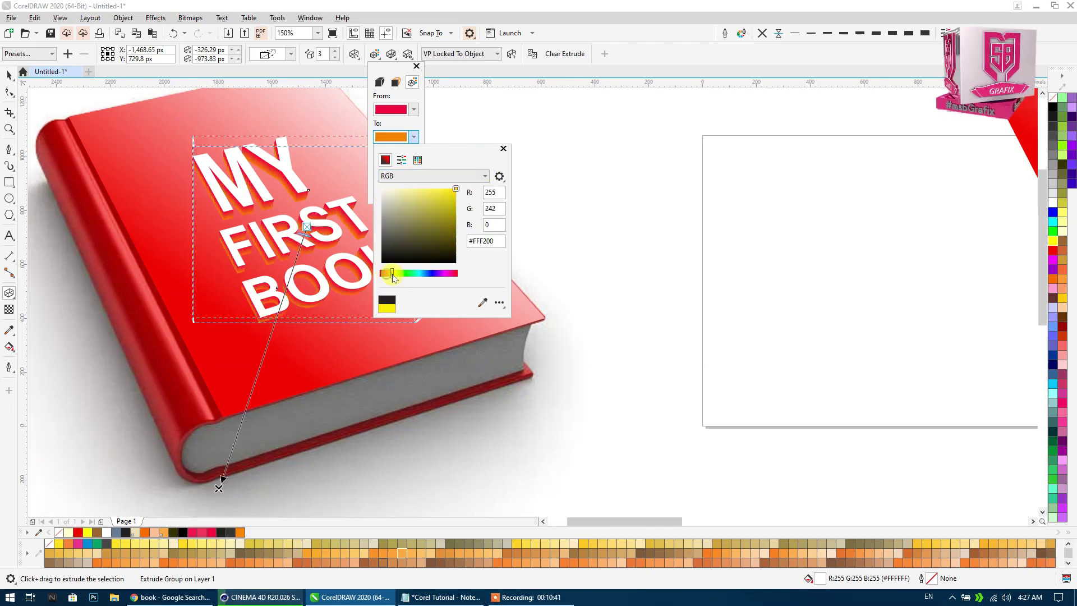
{"action": "left_click_drag", "start_coordinate": [398, 241], "coordinate": [359, 281]}
{"action": "left_click", "coordinate": [68, 140]}
{"action": "left_click", "coordinate": [9, 75]}
Move the finished book, red rectangle and resume aside to the lower right.
{"action": "left_click", "coordinate": [286, 199]}
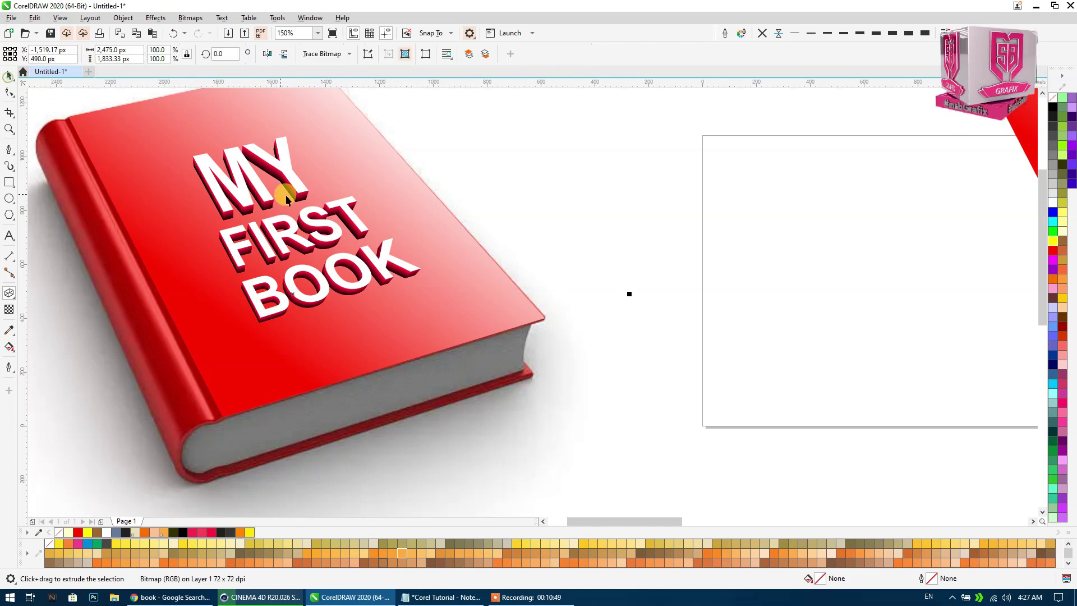
{"action": "left_click", "coordinate": [413, 173]}
{"action": "scroll", "coordinate": [413, 175], "scroll_direction": "down", "scroll_amount": 2}
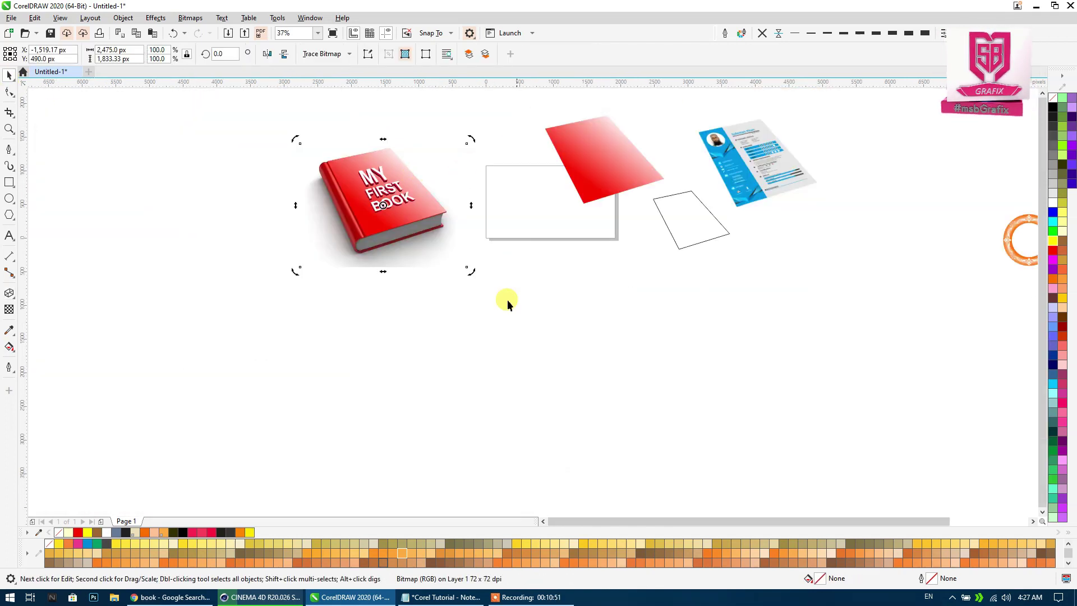
{"action": "left_click", "coordinate": [448, 305]}
{"action": "scroll", "coordinate": [385, 180], "scroll_direction": "up", "scroll_amount": 1}
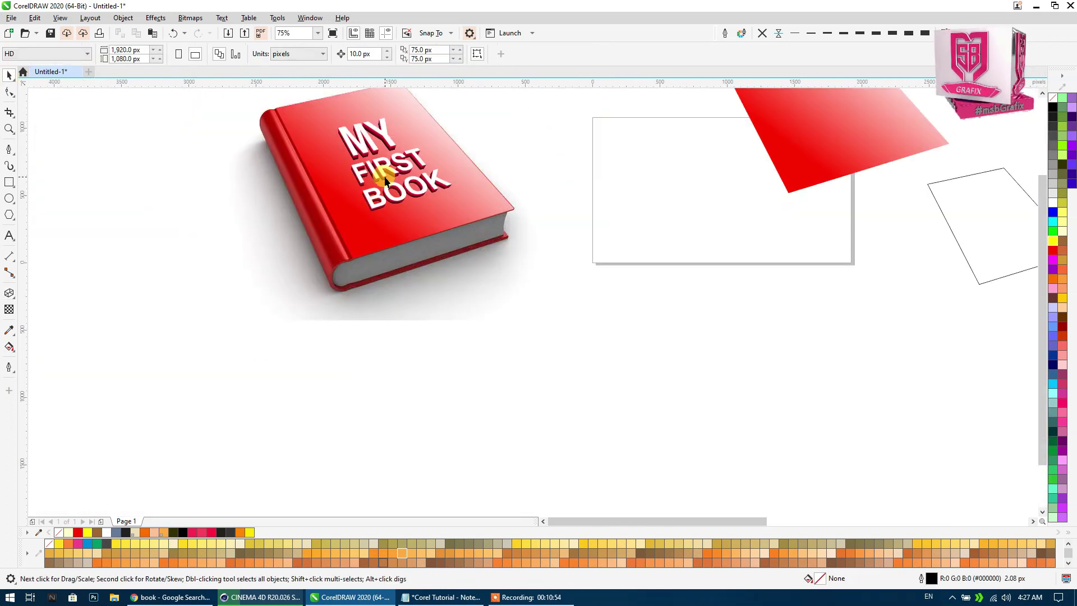
{"action": "left_click", "coordinate": [382, 171]}
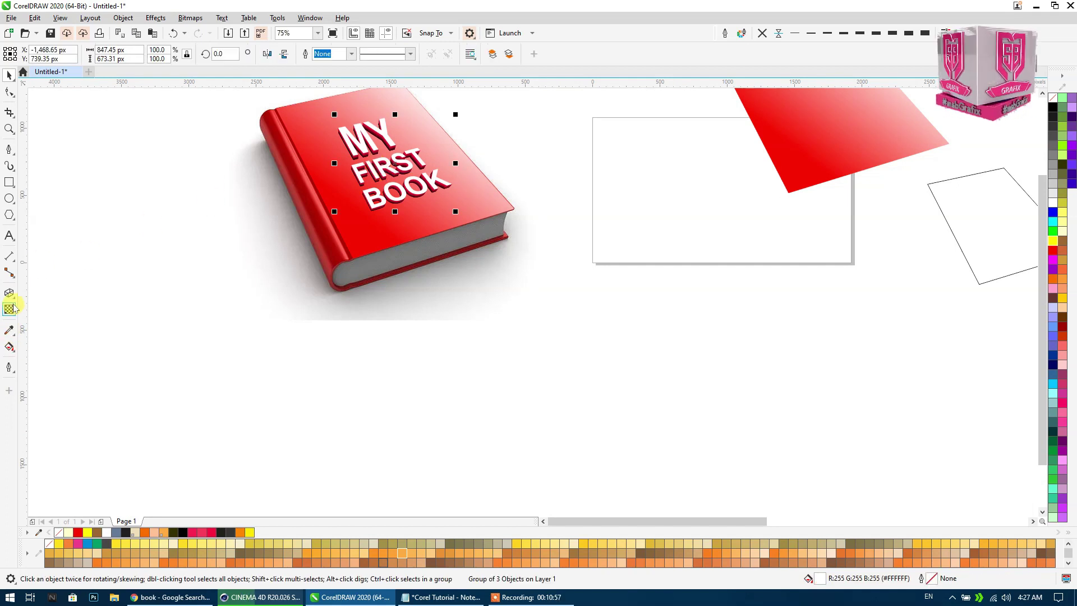
{"action": "left_click", "coordinate": [580, 385]}
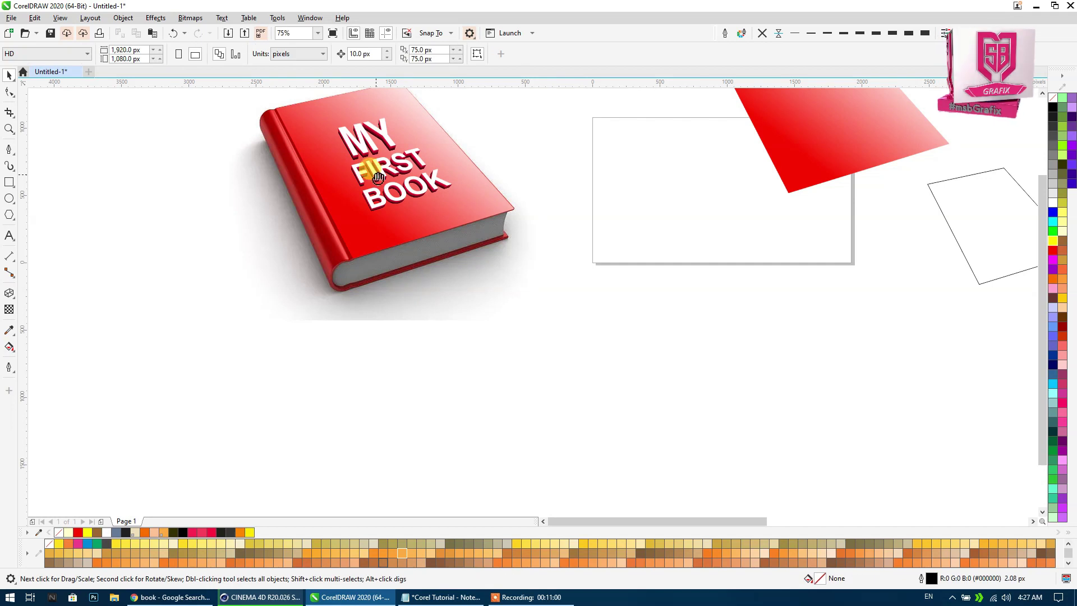
{"action": "scroll", "coordinate": [317, 194], "scroll_direction": "down", "scroll_amount": 2}
{"action": "left_click_drag", "start_coordinate": [208, 99], "coordinate": [745, 297]}
{"action": "scroll", "coordinate": [396, 157], "scroll_direction": "down", "scroll_amount": 2}
{"action": "left_click_drag", "start_coordinate": [388, 168], "coordinate": [697, 300]}
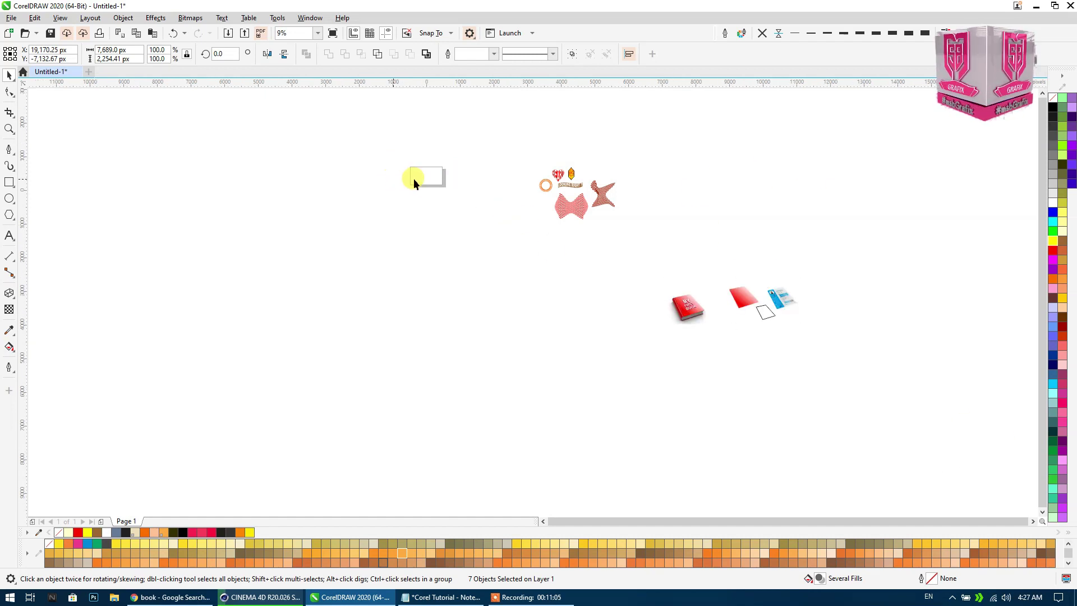
Move the eight text-effect samples and orange ring up beside the blank rectangle.
{"action": "scroll", "coordinate": [413, 178], "scroll_direction": "up", "scroll_amount": 4}
{"action": "scroll", "coordinate": [402, 196], "scroll_direction": "up", "scroll_amount": 2}
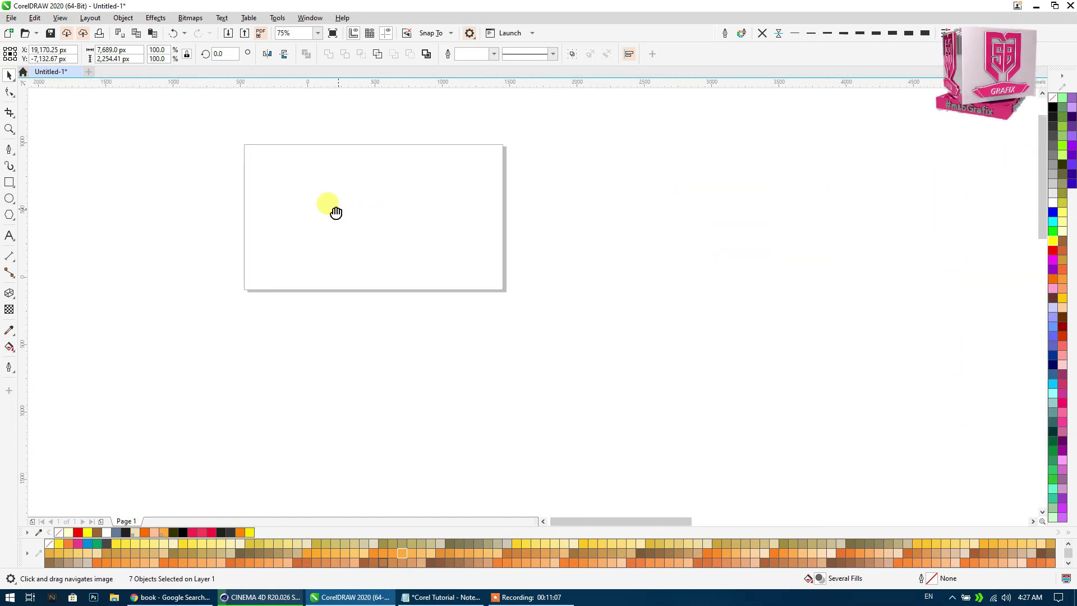
{"action": "scroll", "coordinate": [294, 213], "scroll_direction": "down", "scroll_amount": 2}
{"action": "mouse_move", "coordinate": [971, 291]}
{"action": "left_mouse_down"}
{"action": "mouse_move", "coordinate": [387, 166]}
{"action": "mouse_move", "coordinate": [320, 168]}
{"action": "left_mouse_up"}
{"action": "scroll", "coordinate": [320, 168], "scroll_direction": "up", "scroll_amount": 2}
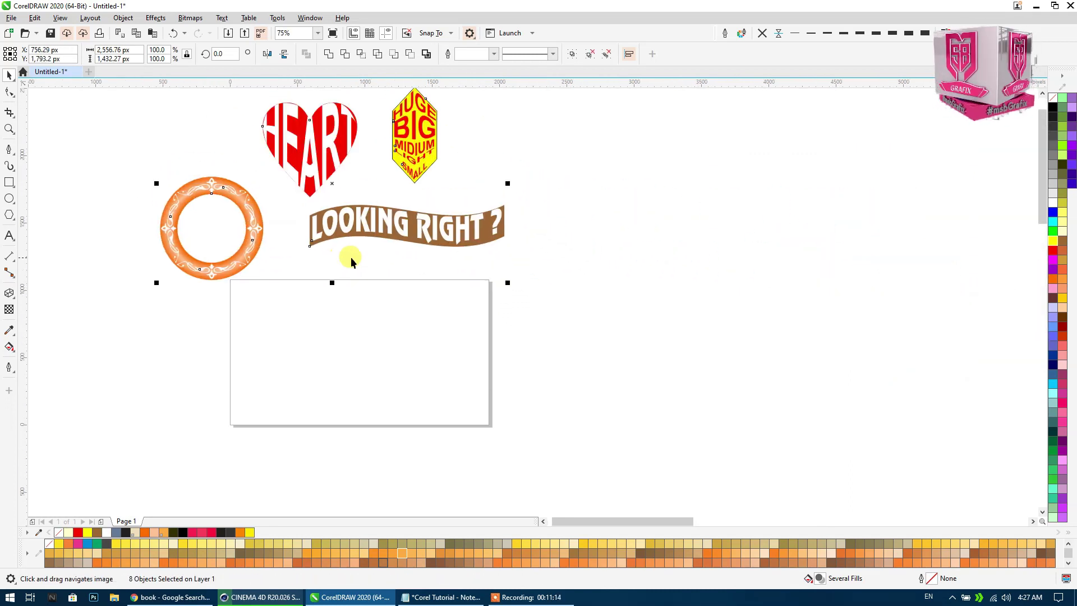
Draw a Common Shapes heart outline, about 1,079 × 921 px, inside the blank rectangle.
{"action": "left_click", "coordinate": [637, 252]}
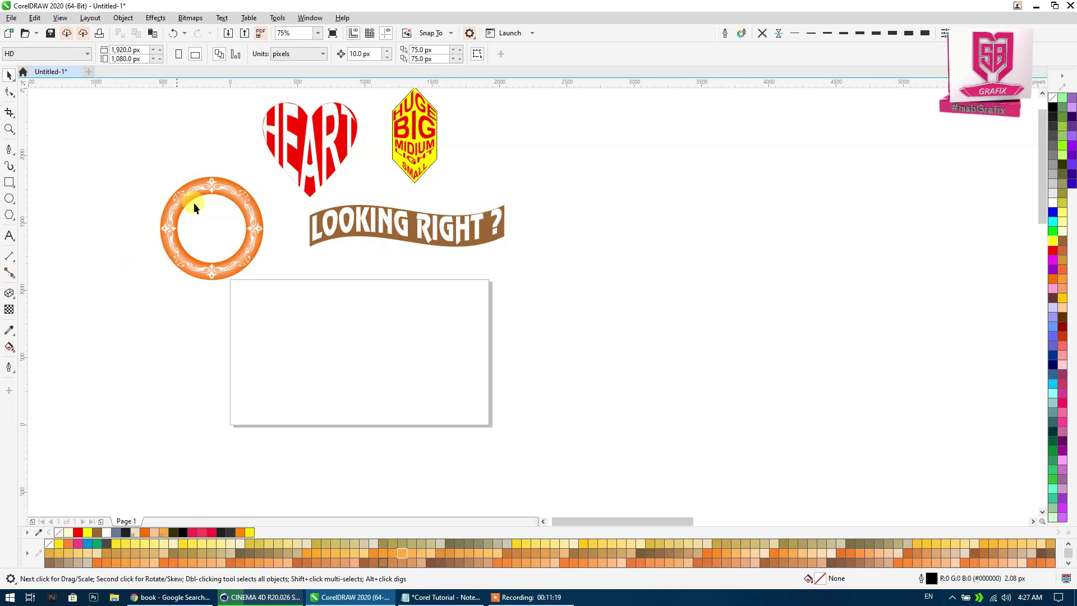
{"action": "left_click", "coordinate": [306, 128]}
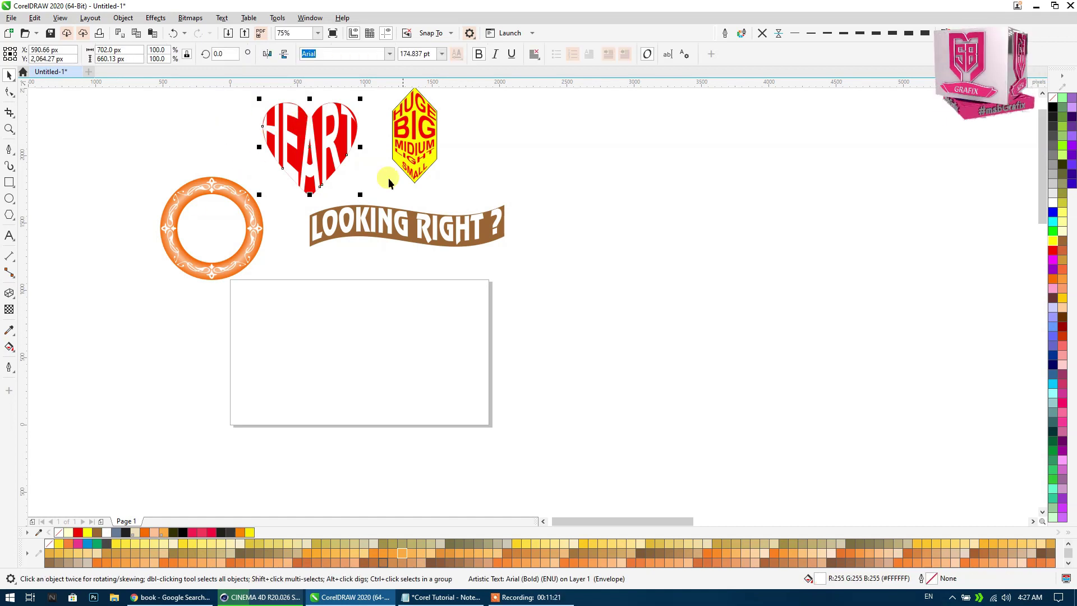
{"action": "left_click", "coordinate": [14, 222]}
{"action": "left_click", "coordinate": [45, 253]}
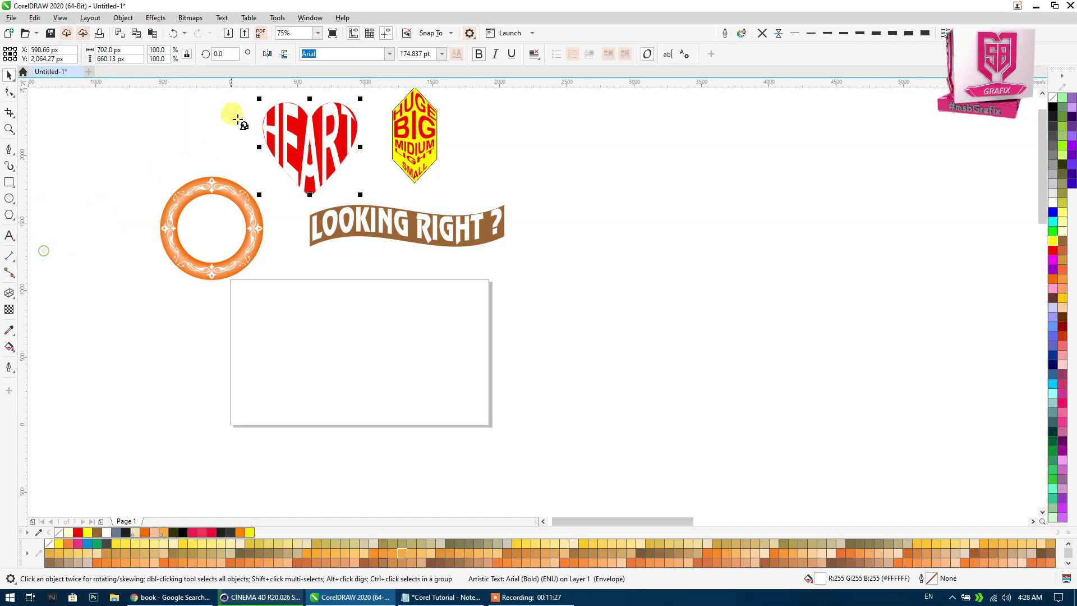
{"action": "left_click", "coordinate": [307, 54]}
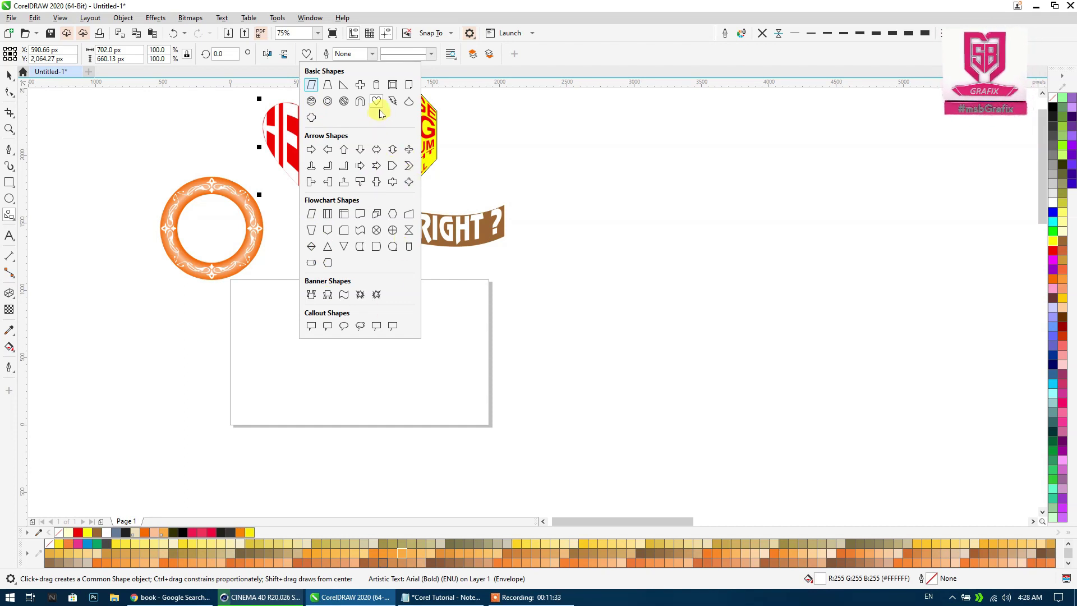
{"action": "left_click", "coordinate": [376, 101]}
{"action": "left_click_drag", "start_coordinate": [305, 287], "coordinate": [452, 413]}
{"action": "left_click", "coordinate": [9, 76]}
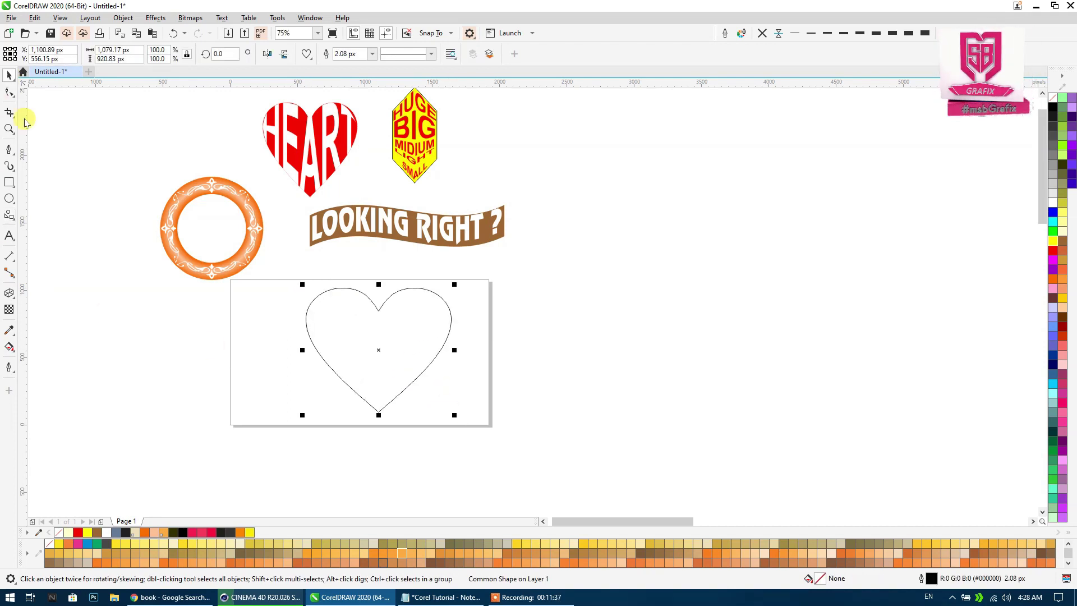
Add two-line MY HEART text right of the rectangle in bold UPPERCASE, enlarged to about 65.4 pt.
{"action": "left_click", "coordinate": [9, 240]}
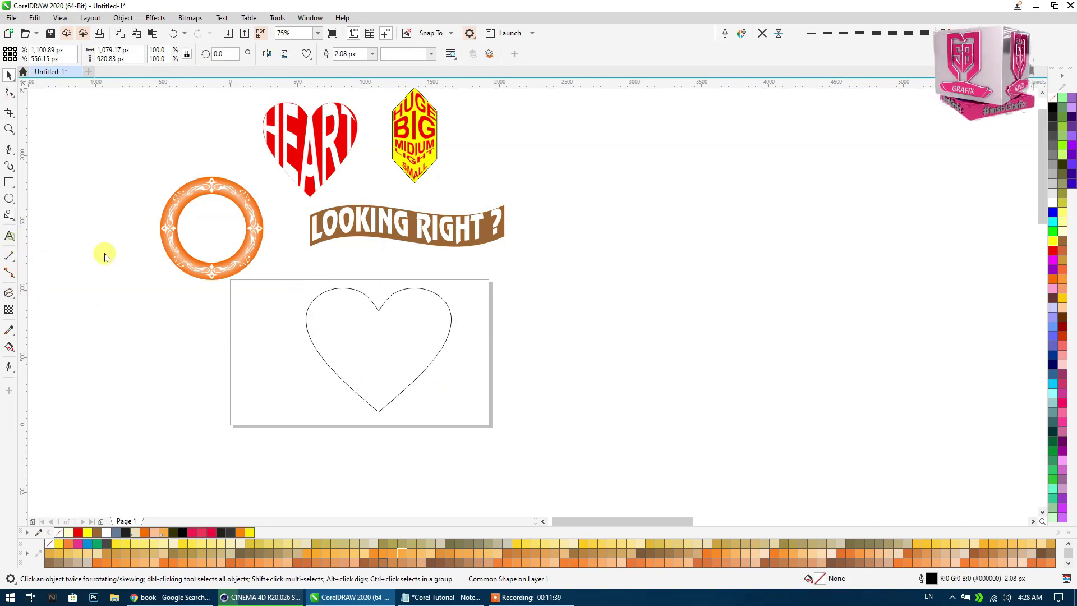
{"action": "left_click", "coordinate": [606, 297]}
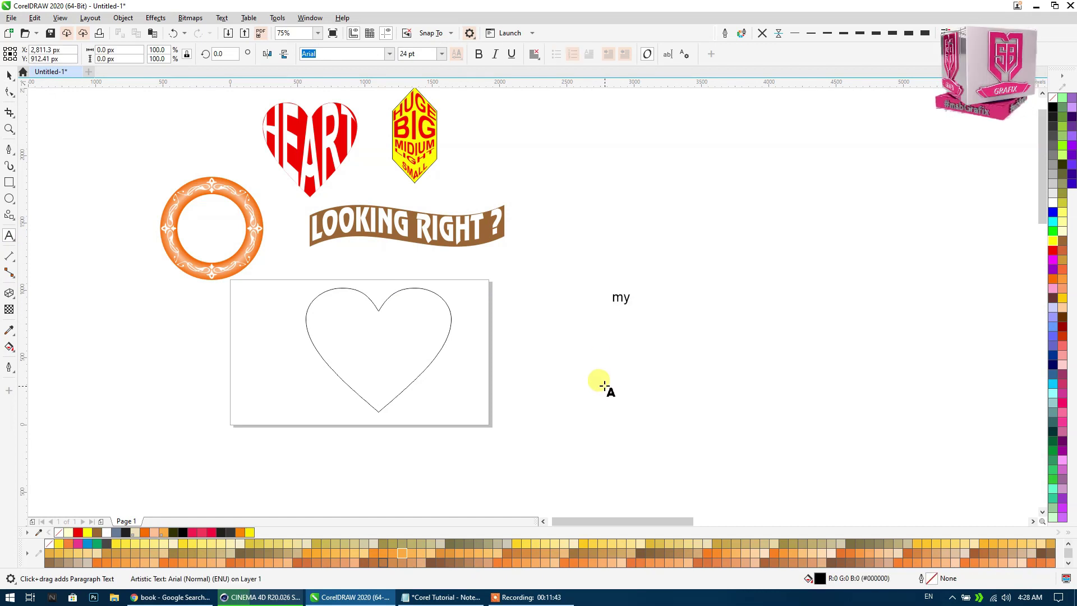
{"action": "type", "text": "He"}
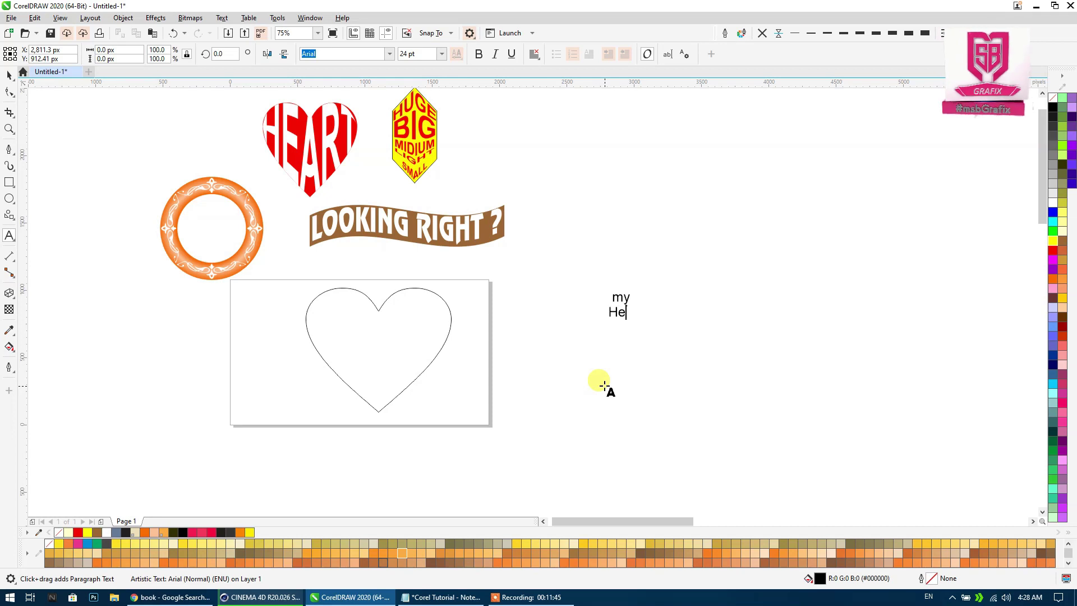
{"action": "key", "text": "ctrl+space"}
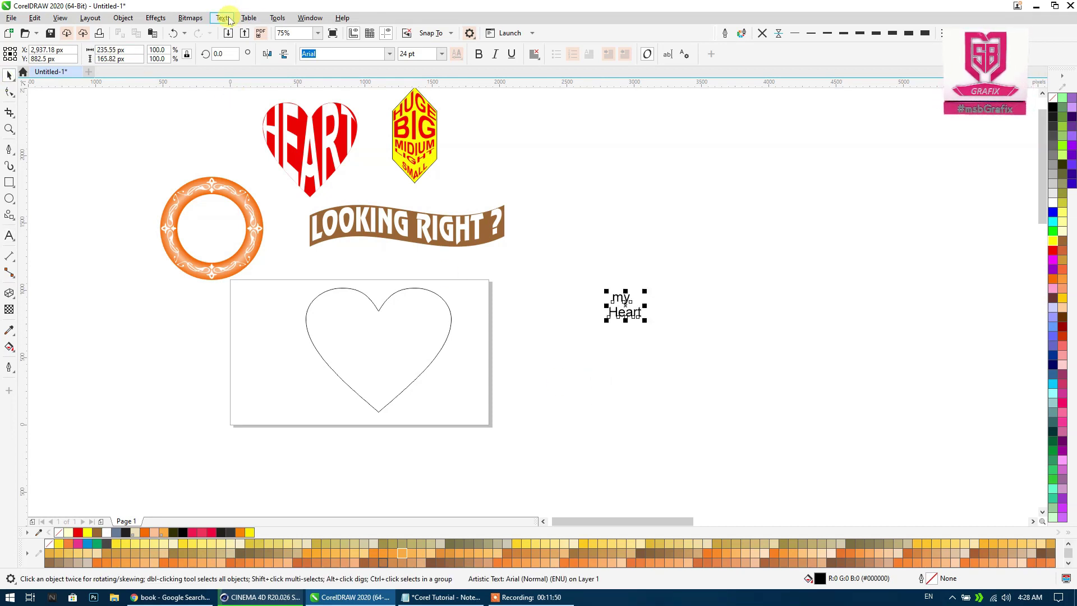
{"action": "left_click", "coordinate": [222, 17]}
{"action": "left_click", "coordinate": [263, 254]}
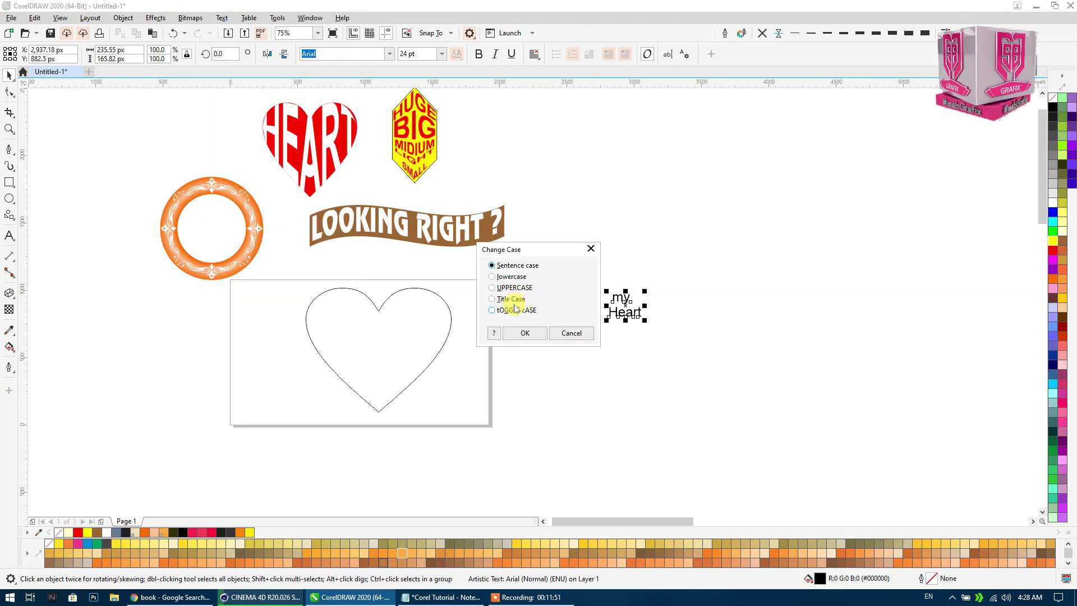
{"action": "left_click", "coordinate": [520, 331]}
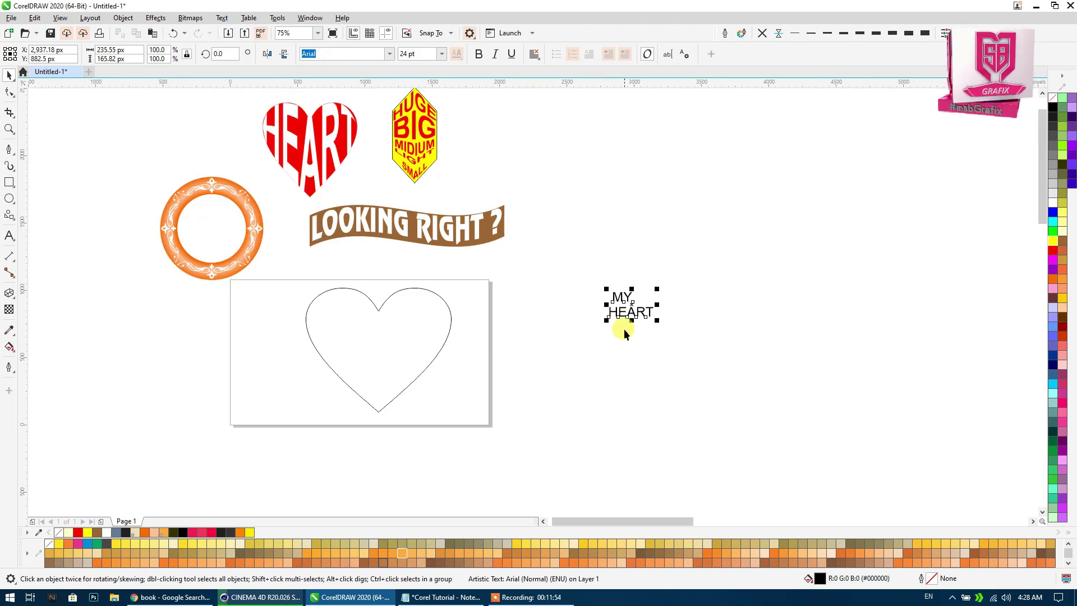
{"action": "left_click", "coordinate": [479, 54]}
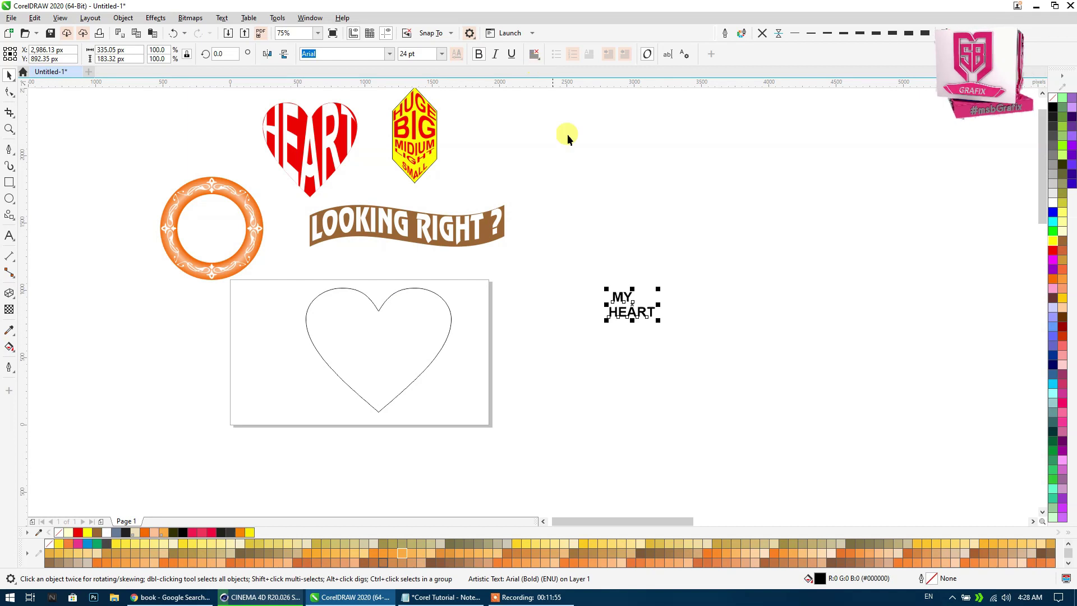
{"action": "left_click_drag", "start_coordinate": [660, 321], "coordinate": [765, 426]}
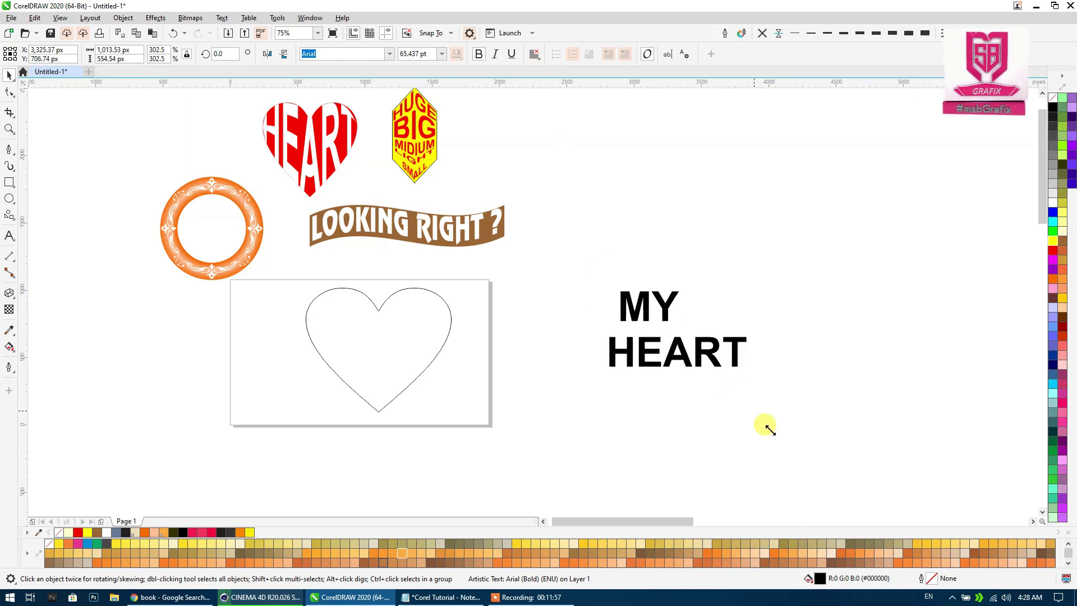
{"action": "left_click", "coordinate": [402, 345]}
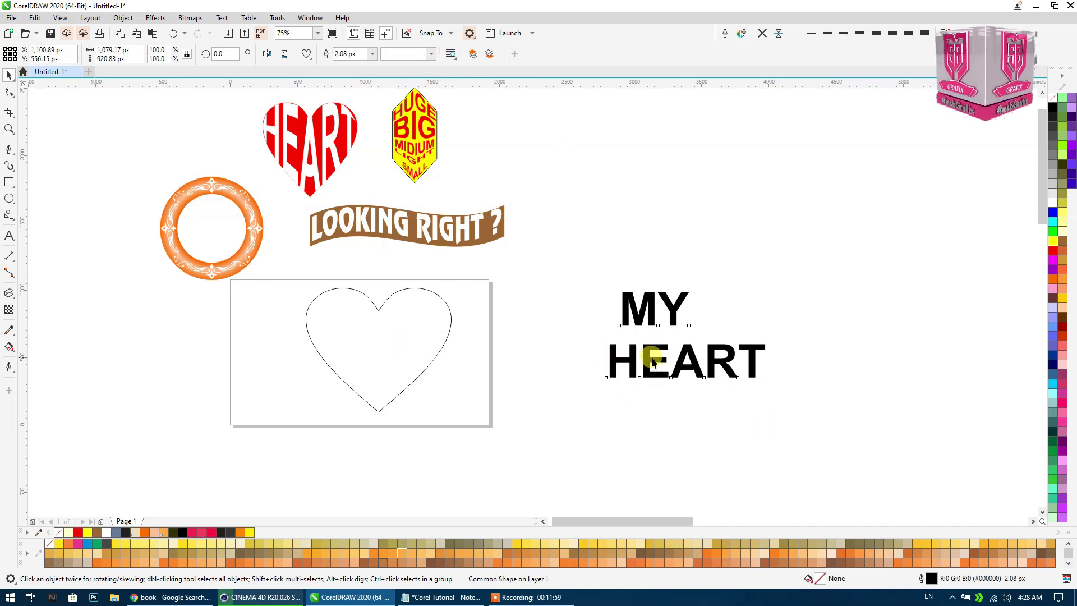
Center-align the MY HEART lines, shrink them to about 71 pt, and place them beside the card.
{"action": "left_click_drag", "start_coordinate": [652, 362], "coordinate": [344, 362]}
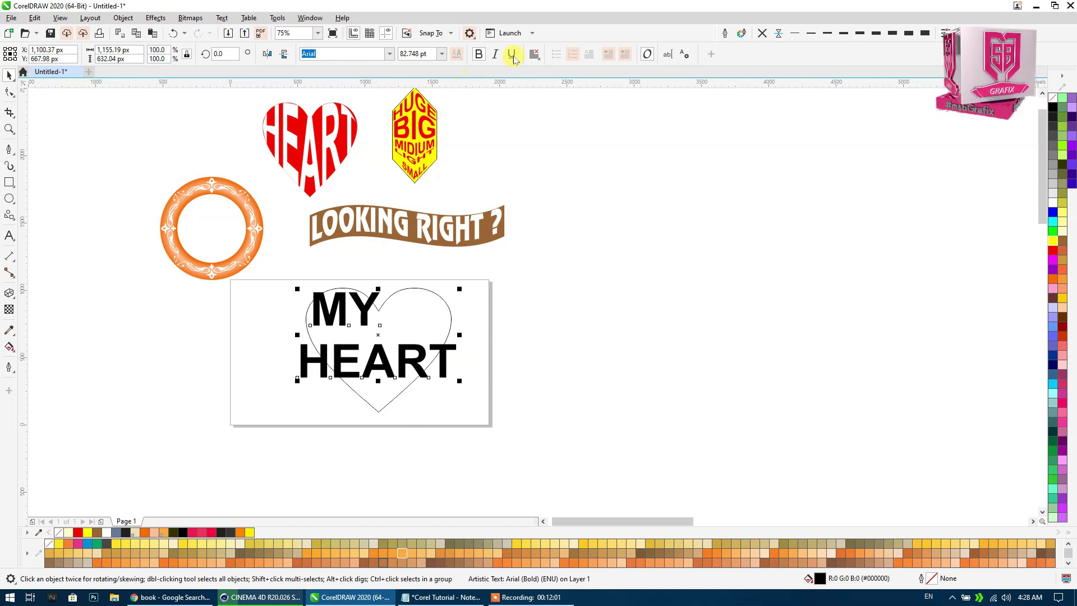
{"action": "left_click", "coordinate": [531, 54]}
{"action": "left_click", "coordinate": [551, 92]}
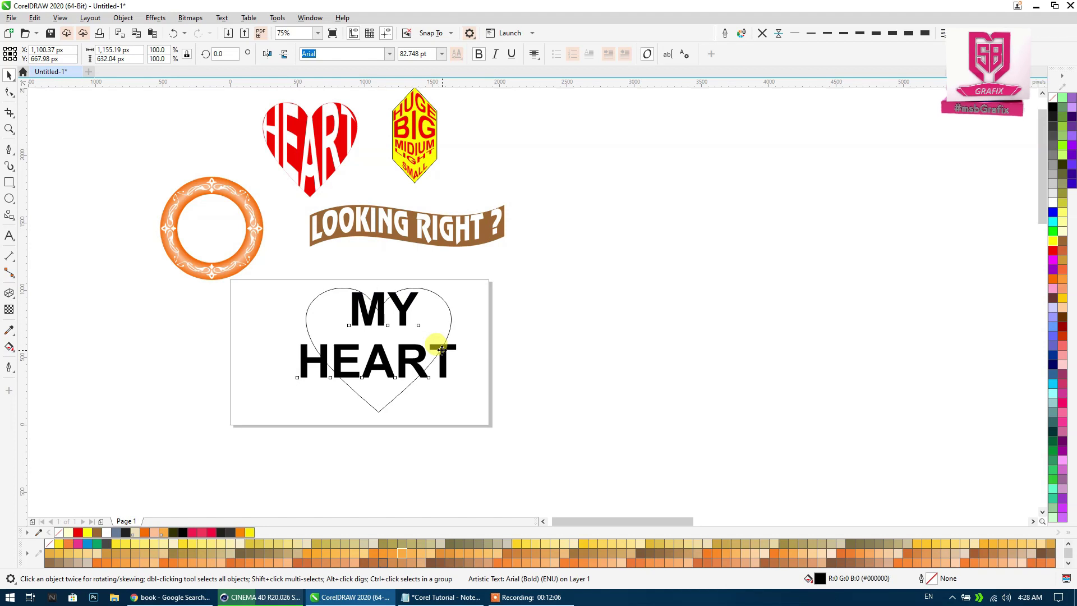
{"action": "double_click", "coordinate": [445, 358]}
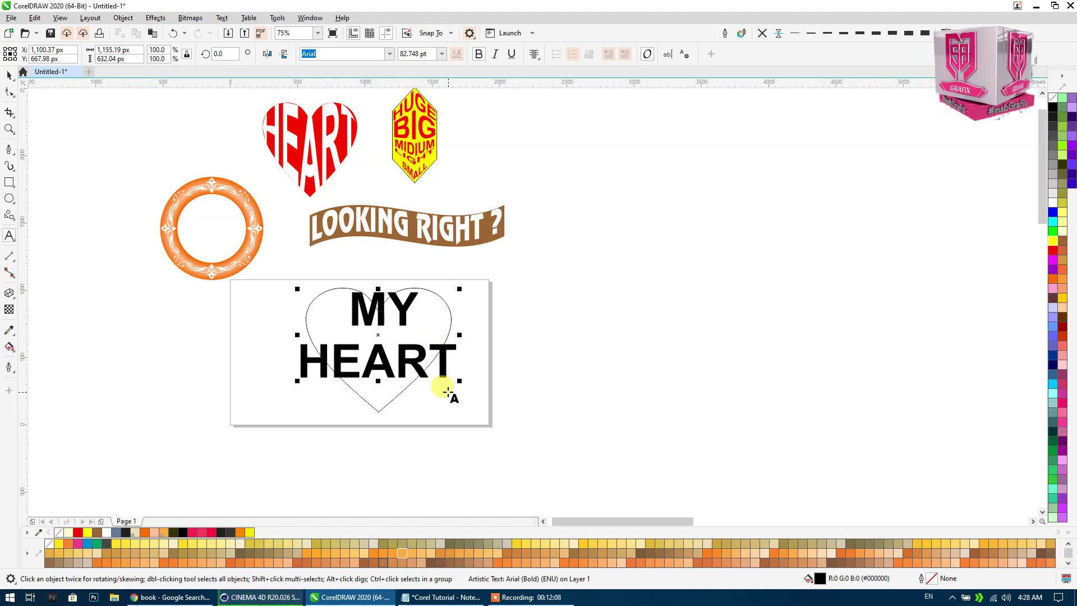
{"action": "left_click", "coordinate": [427, 327]}
{"action": "left_click", "coordinate": [9, 74]}
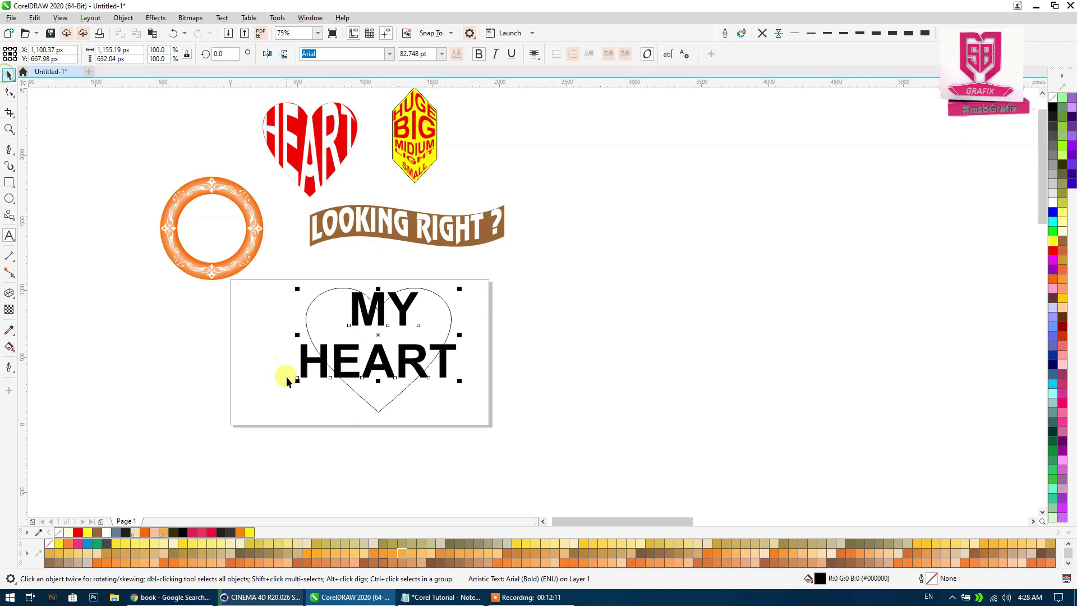
{"action": "mouse_move", "coordinate": [295, 383]}
{"action": "left_mouse_down"}
{"action": "mouse_move", "coordinate": [321, 369]}
{"action": "mouse_move", "coordinate": [371, 376]}
{"action": "left_mouse_up"}
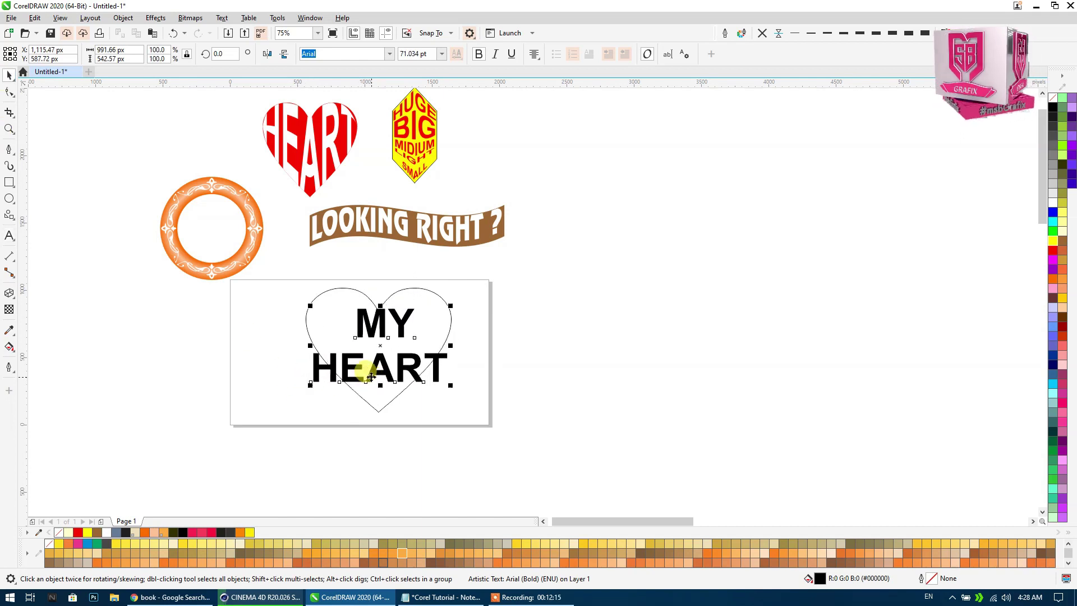
{"action": "left_click_drag", "start_coordinate": [501, 382], "coordinate": [570, 370]}
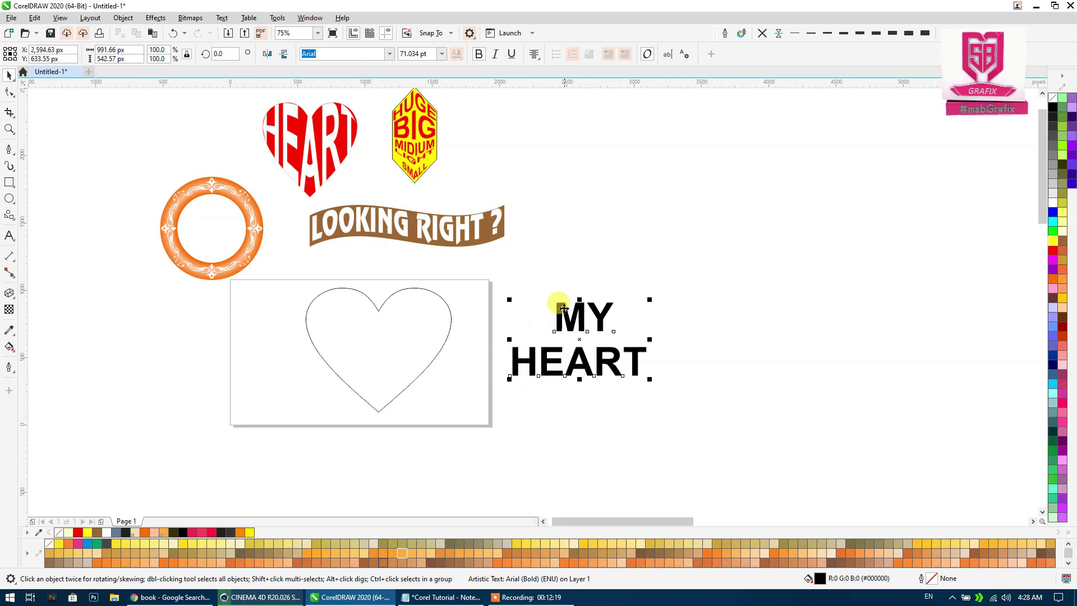
Break MY HEART into separate words, enlarge MY to about 126.7 pt, and centre HEART beneath it.
{"action": "key", "text": "ctrl+k"}
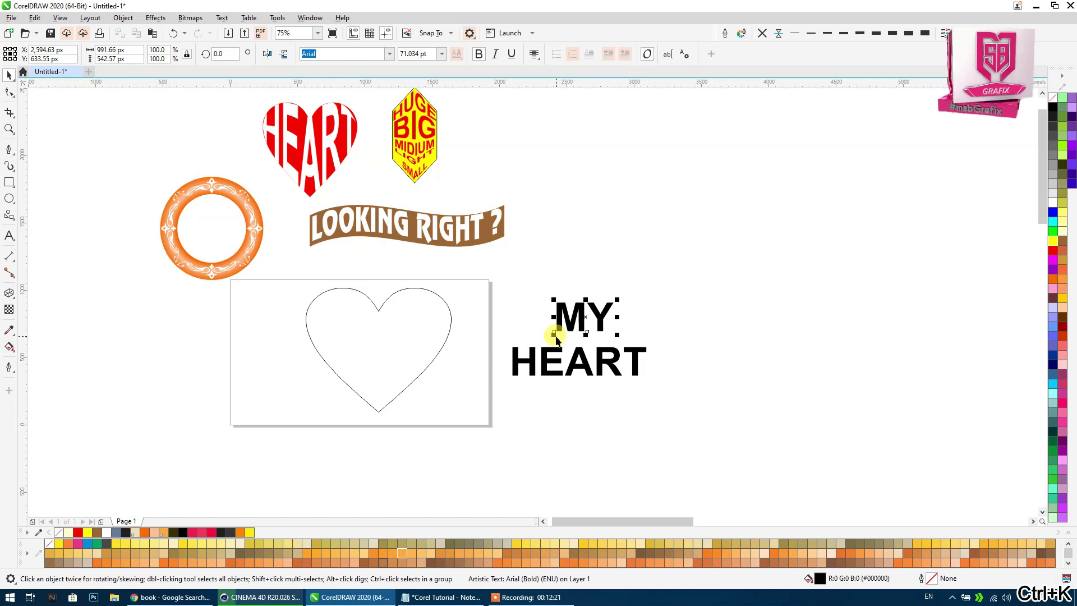
{"action": "mouse_move", "coordinate": [554, 335]}
{"action": "left_mouse_down"}
{"action": "mouse_move", "coordinate": [531, 344]}
{"action": "mouse_move", "coordinate": [566, 316]}
{"action": "left_mouse_up"}
{"action": "left_click_drag", "start_coordinate": [669, 251], "coordinate": [491, 419]}
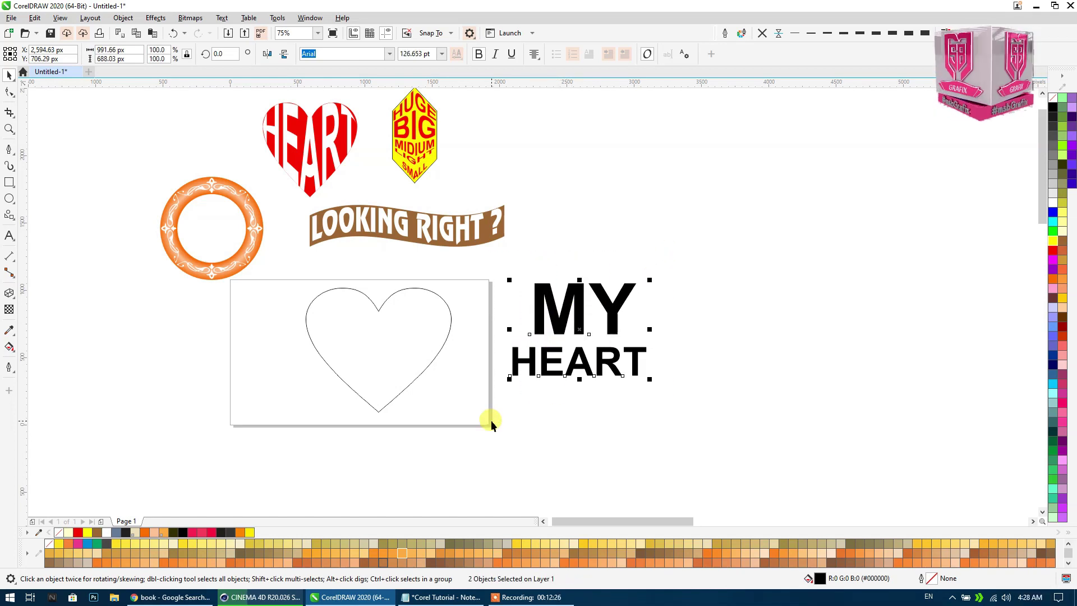
{"action": "key", "text": "c"}
Group the MY and HEART words into a single object.
{"action": "left_click", "coordinate": [583, 418]}
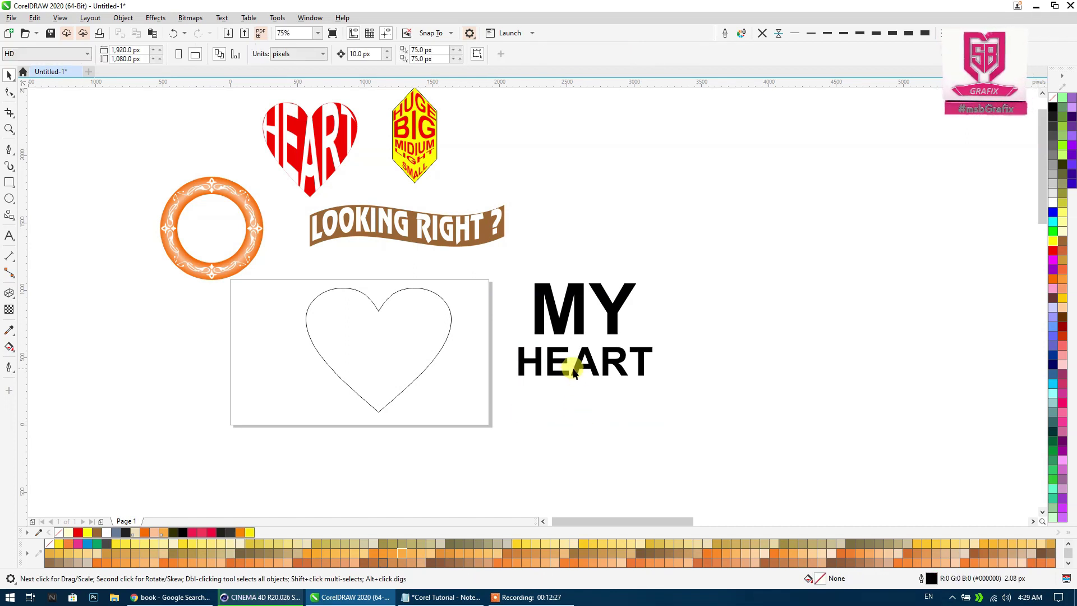
{"action": "left_click", "coordinate": [573, 371]}
{"action": "left_click", "coordinate": [598, 422]}
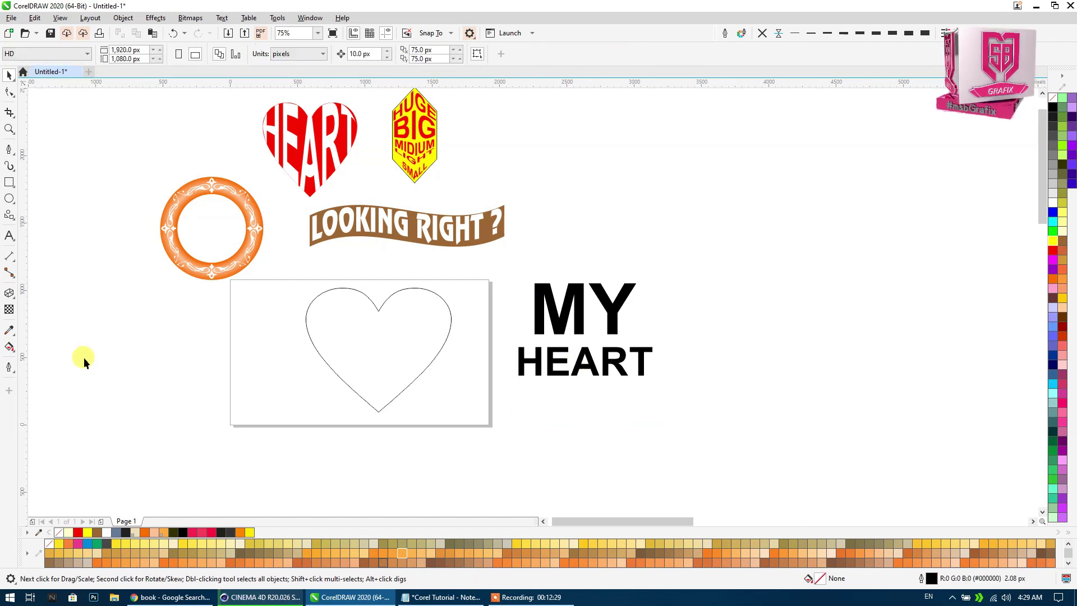
{"action": "left_click_drag", "start_coordinate": [692, 258], "coordinate": [480, 401]}
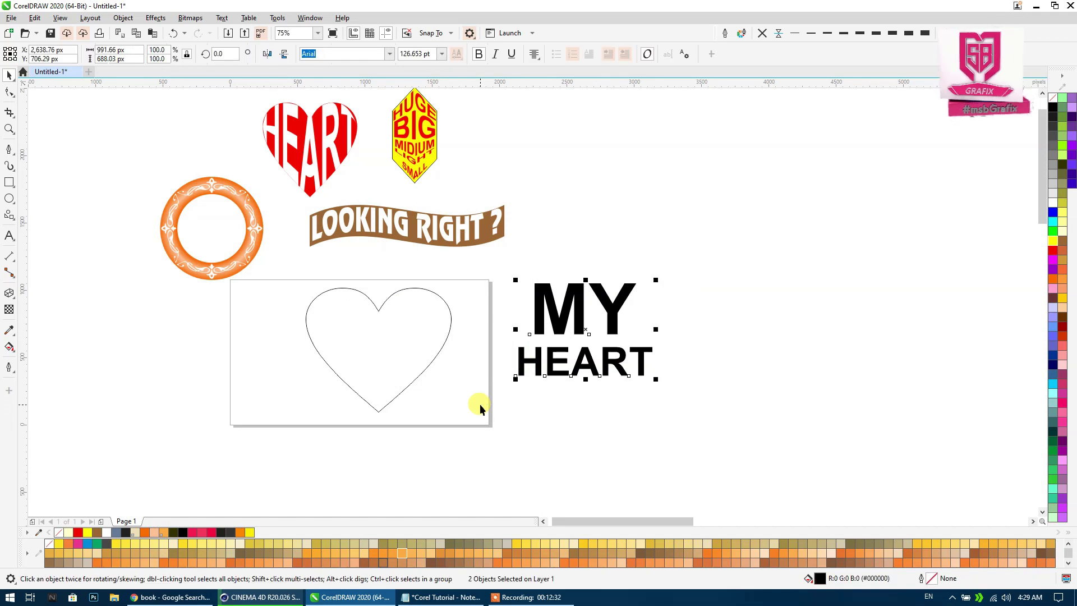
{"action": "key", "text": "ctrl+g"}
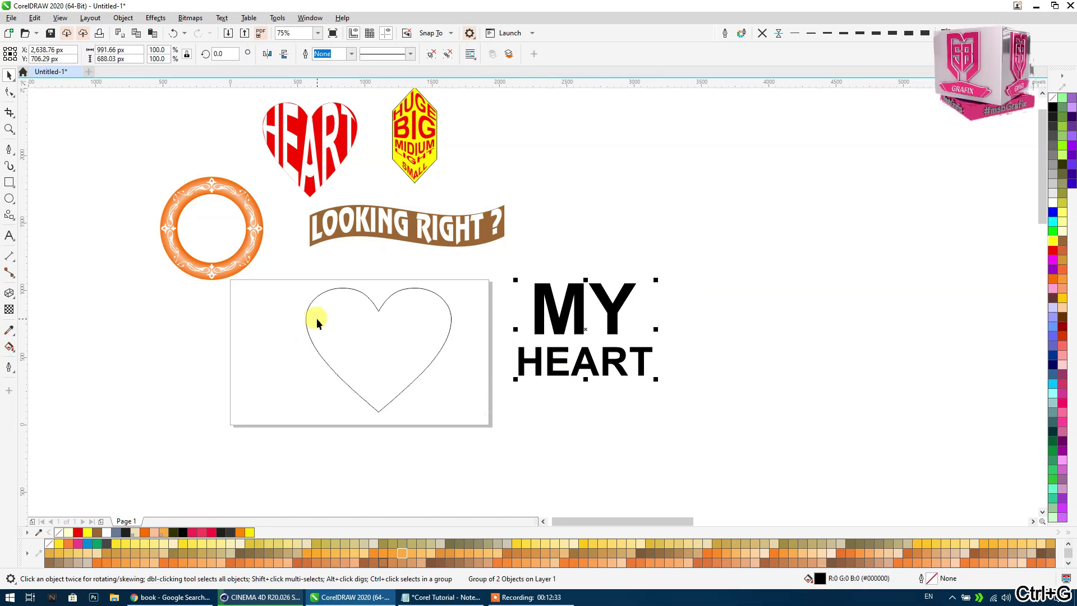
{"action": "left_click", "coordinate": [314, 319]}
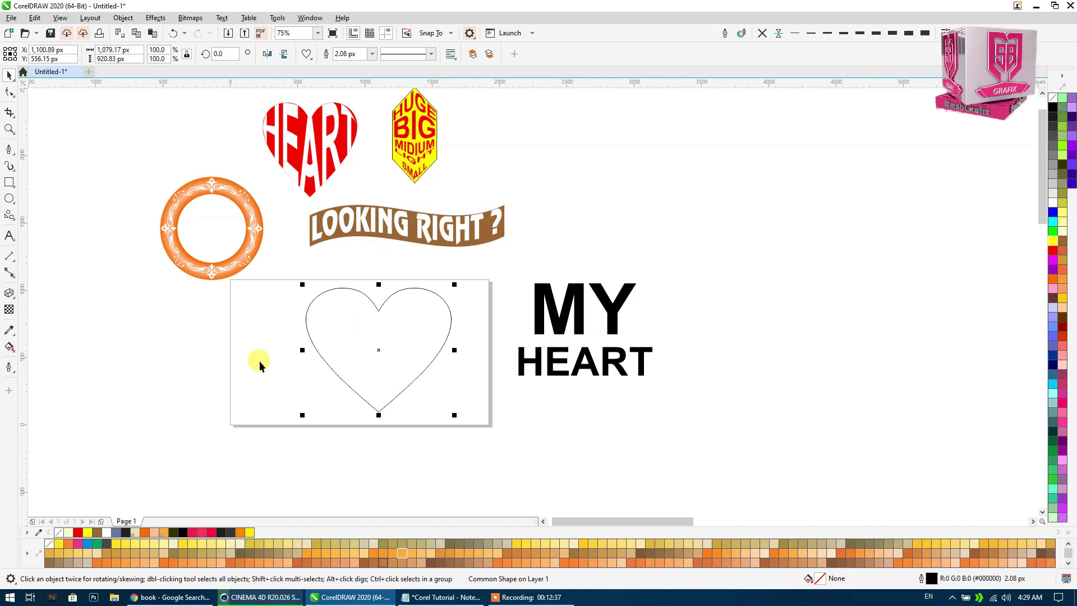
Apply an envelope to the MY HEART group created from the heart outline shape.
{"action": "left_click", "coordinate": [547, 312]}
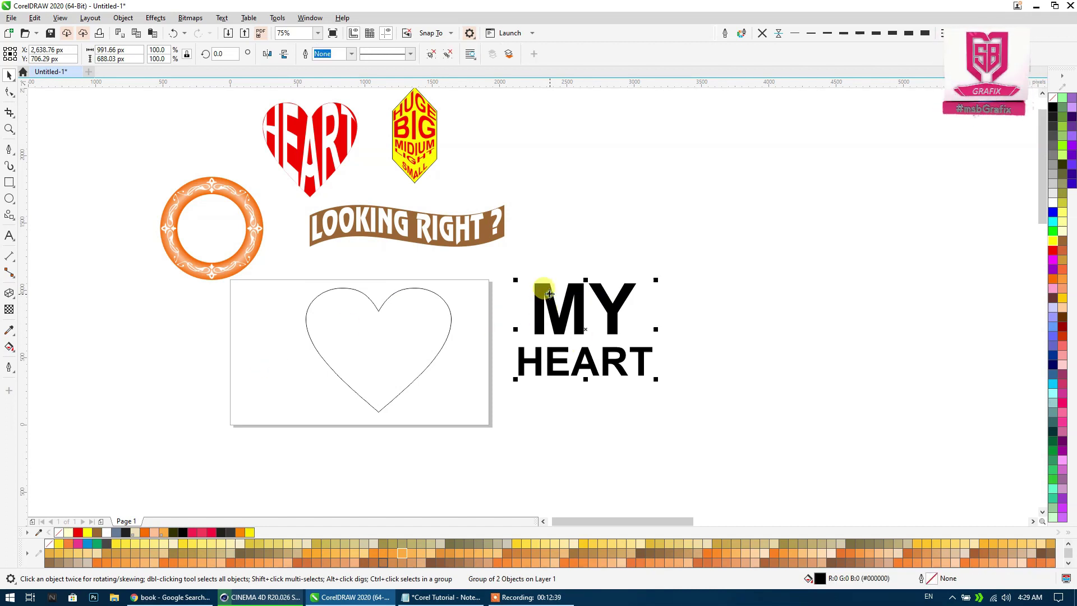
{"action": "left_click", "coordinate": [14, 301]}
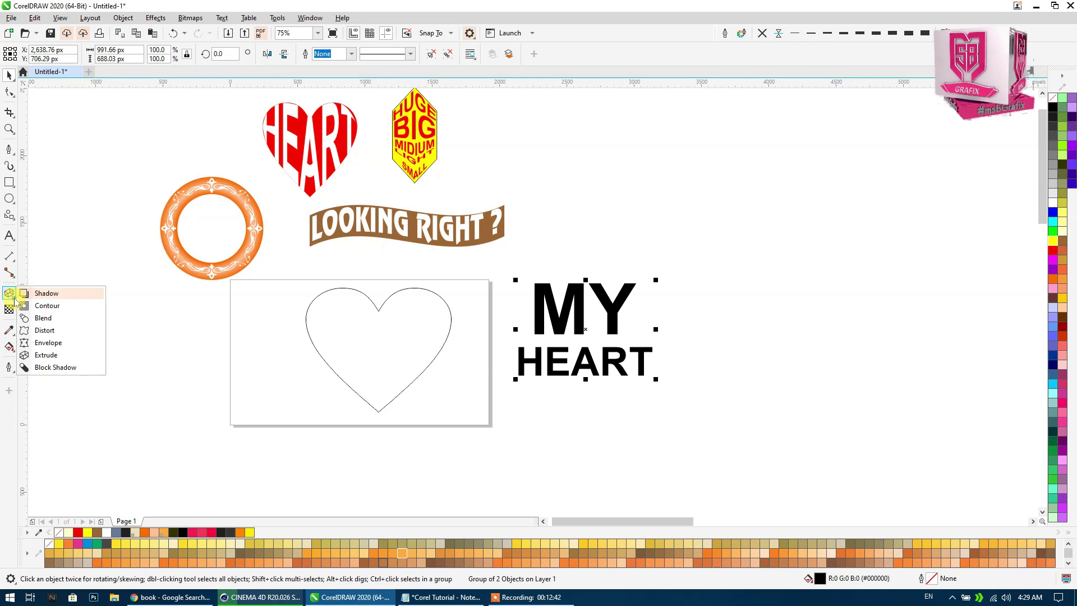
{"action": "left_click", "coordinate": [8, 296]}
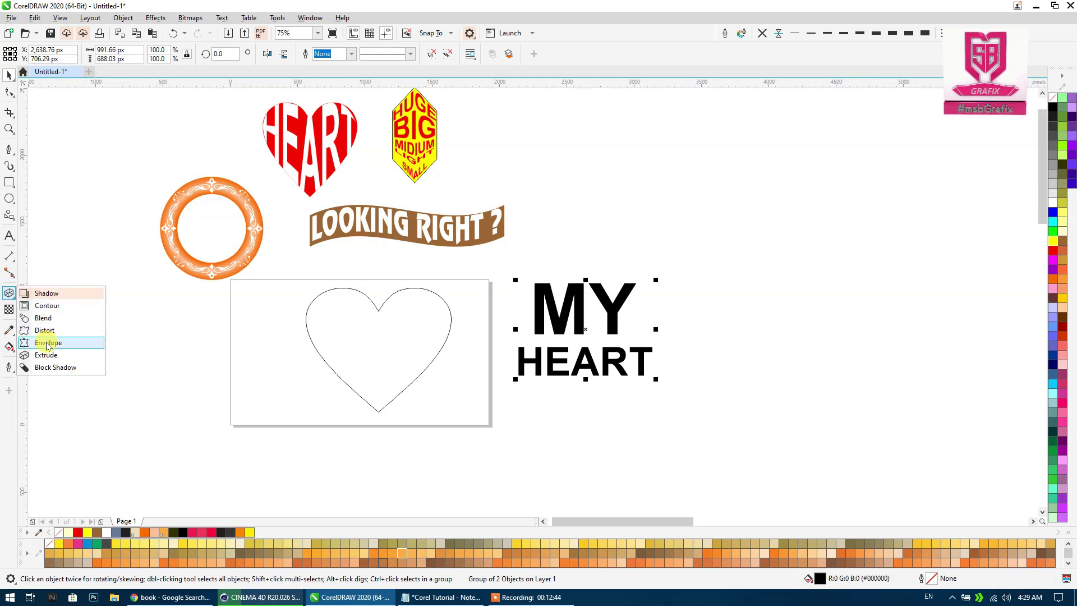
{"action": "left_click", "coordinate": [44, 344]}
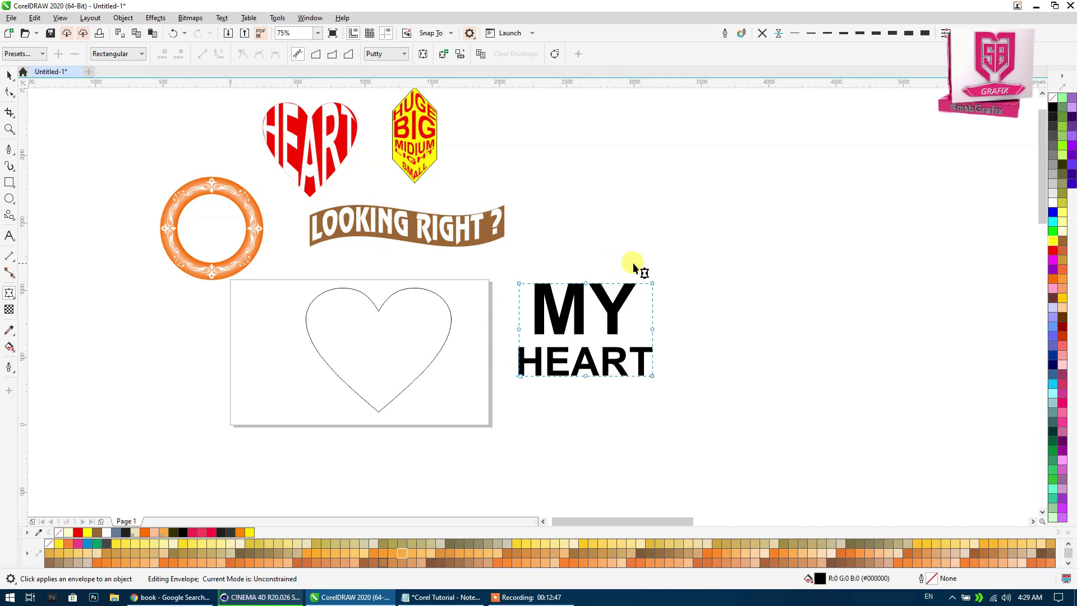
{"action": "left_click", "coordinate": [463, 55]}
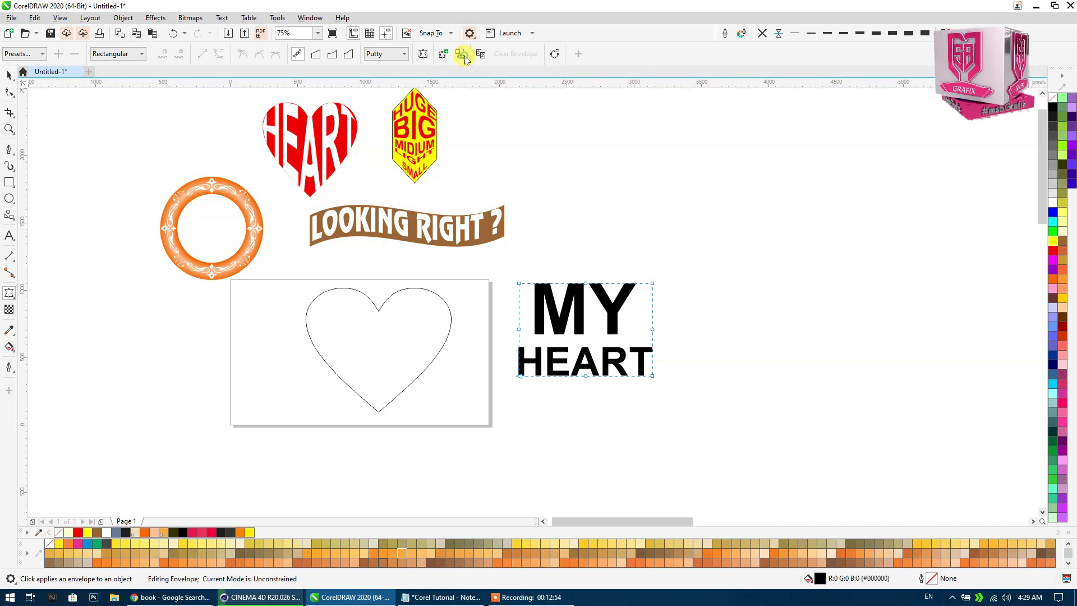
{"action": "left_click", "coordinate": [379, 338]}
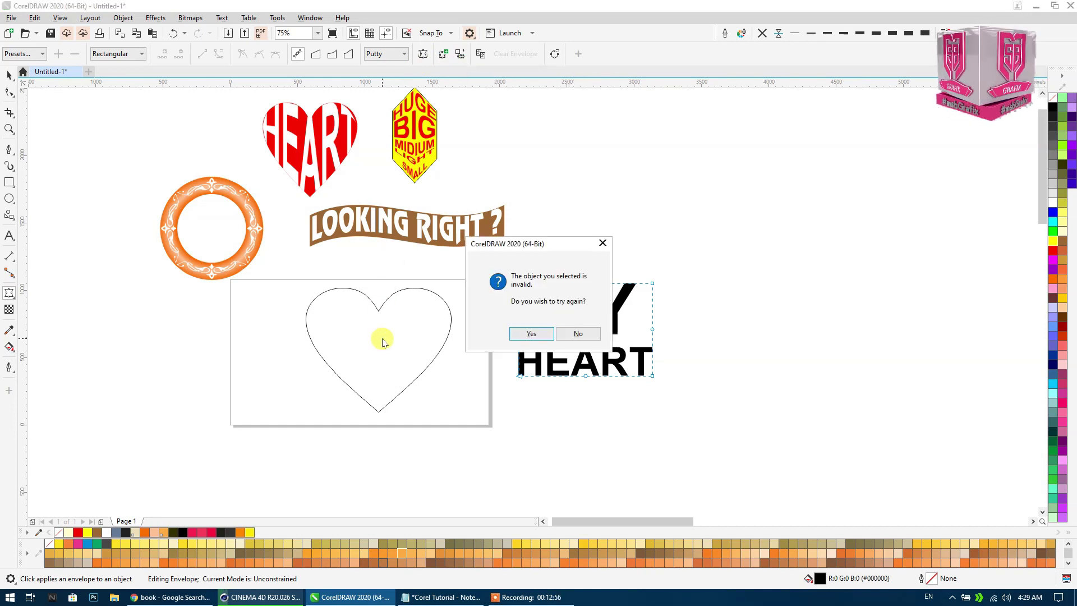
{"action": "left_click", "coordinate": [579, 334]}
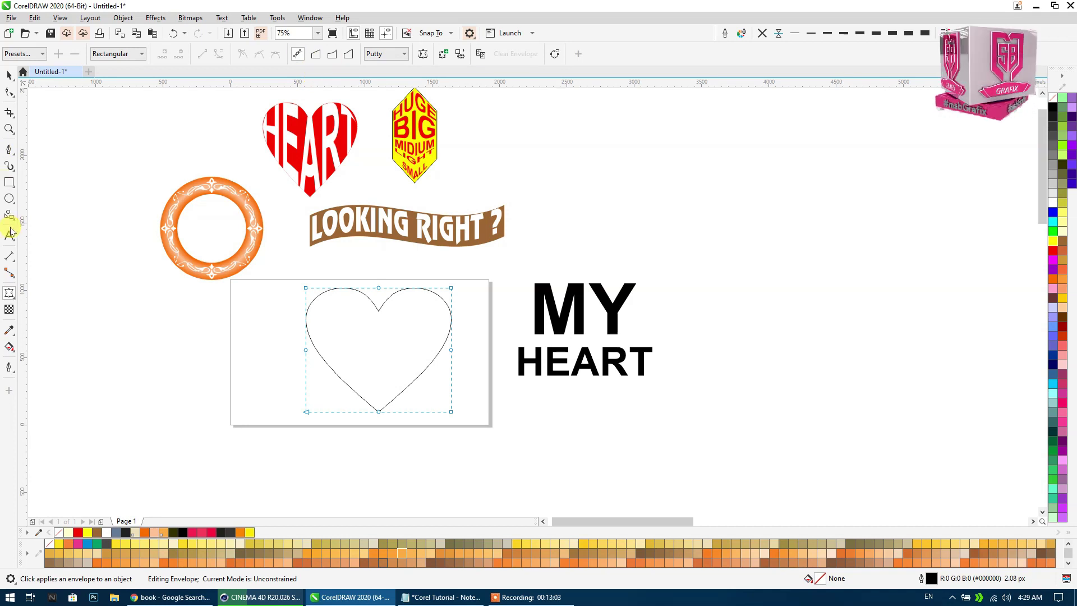
{"action": "left_click", "coordinate": [577, 293]}
{"action": "left_click", "coordinate": [460, 54]}
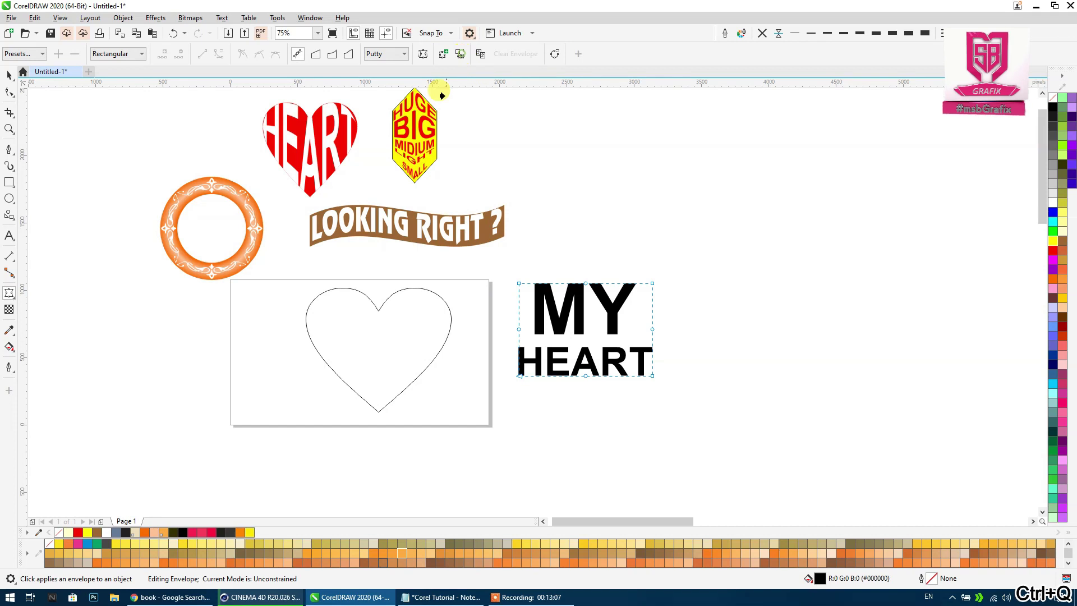
{"action": "left_click", "coordinate": [403, 320]}
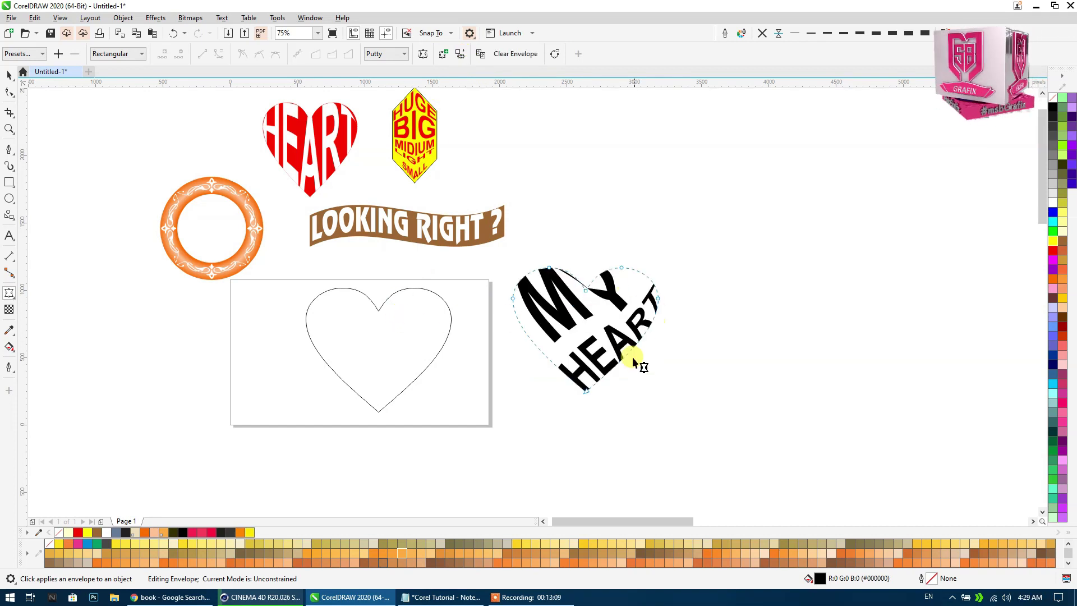
Try Horizontal, Original and Putty envelope mapping on MY HEART, settling on Vertical.
{"action": "left_click", "coordinate": [384, 53]}
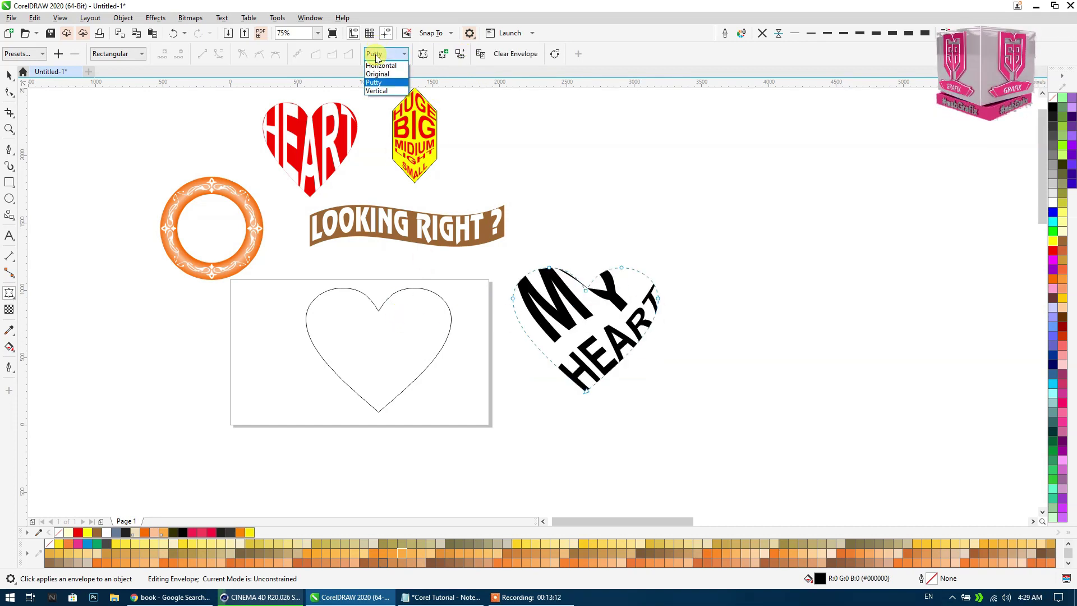
{"action": "left_click", "coordinate": [386, 66]}
{"action": "left_click", "coordinate": [385, 56]}
{"action": "left_click", "coordinate": [379, 75]}
{"action": "left_click", "coordinate": [384, 55]}
{"action": "left_click", "coordinate": [387, 84]}
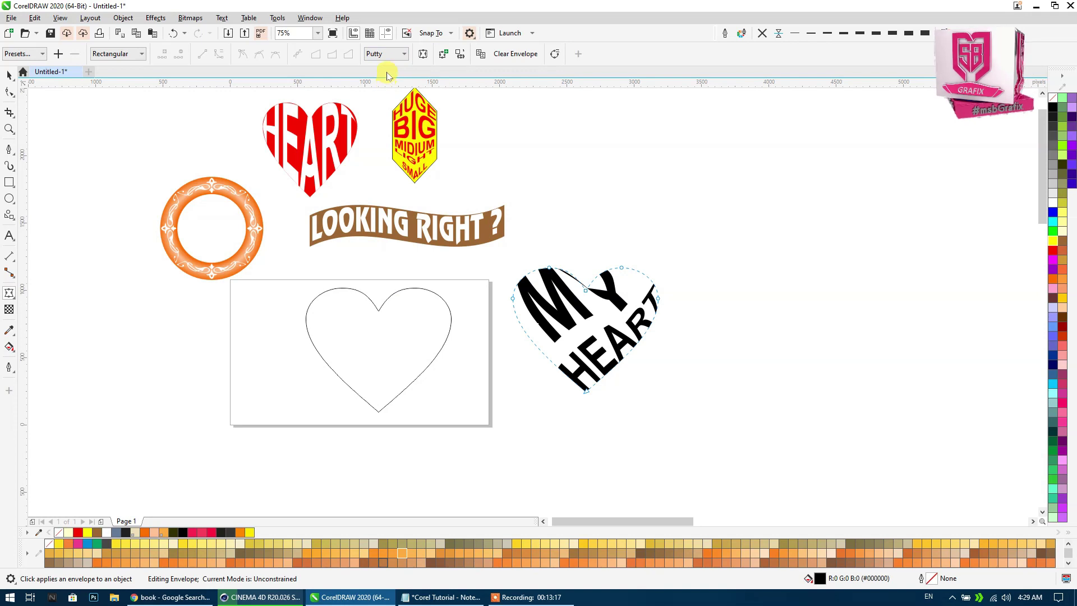
{"action": "left_click", "coordinate": [385, 55]}
{"action": "left_click", "coordinate": [383, 91]}
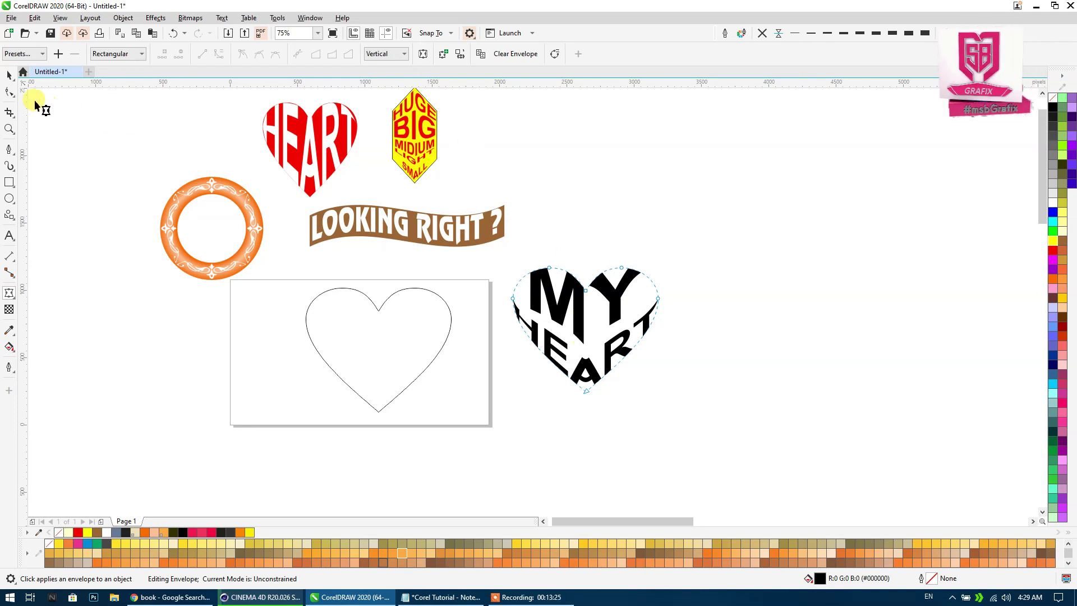
{"action": "left_click", "coordinate": [8, 78]}
Centre the MY HEART text on the heart outline, aligning both centres.
{"action": "left_click", "coordinate": [694, 289]}
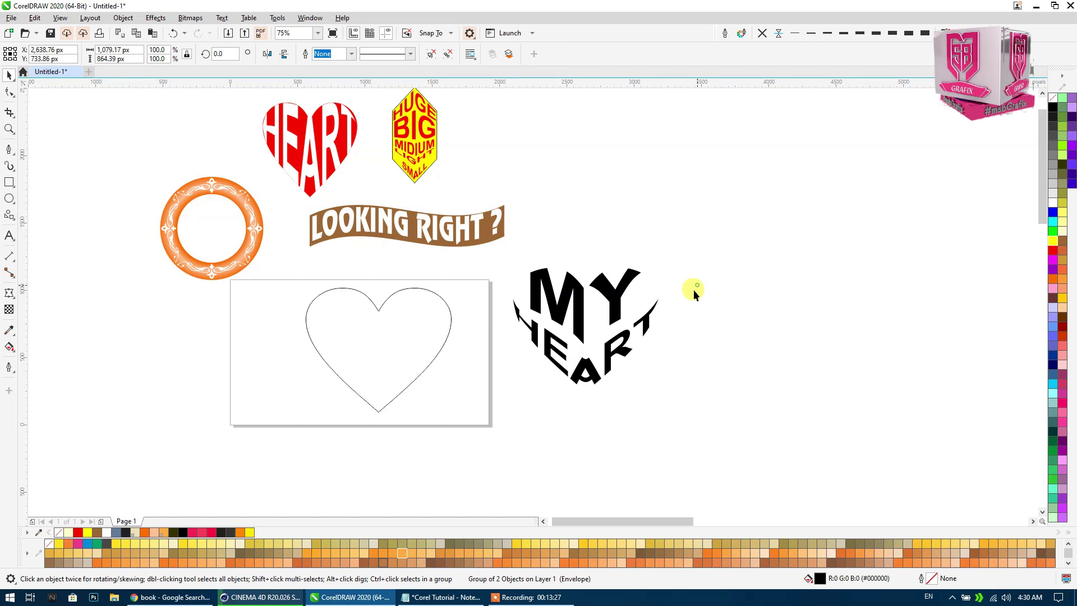
{"action": "left_click", "coordinate": [540, 344]}
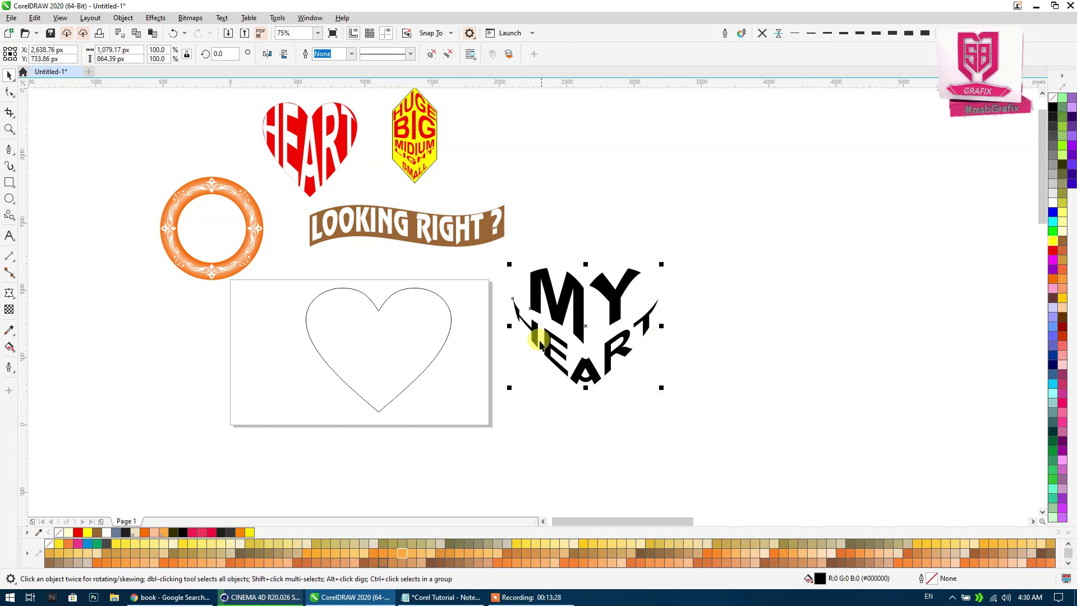
{"action": "left_click", "coordinate": [391, 346], "text": "shift"}
{"action": "key", "text": "e"}
{"action": "key", "text": "c"}
{"action": "key", "text": "ctrl+g"}
{"action": "mouse_move", "coordinate": [488, 270]}
{"action": "left_mouse_down"}
{"action": "mouse_move", "coordinate": [279, 395]}
{"action": "mouse_move", "coordinate": [255, 423]}
{"action": "left_mouse_up"}
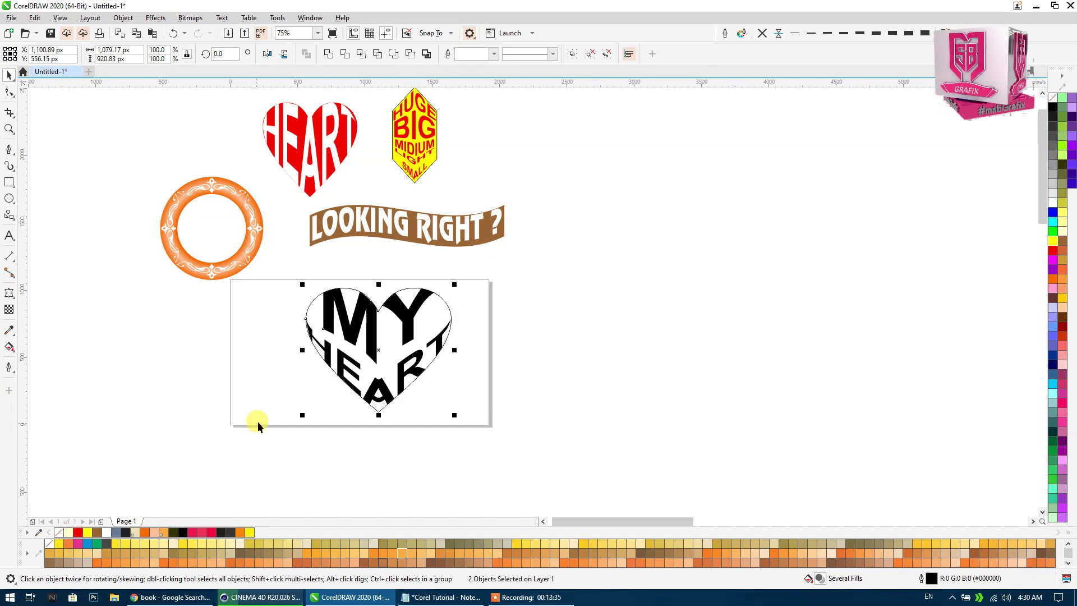
Fill the heart red, colour MY HEART yellow, and move the design to the upper right.
{"action": "left_click", "coordinate": [440, 312]}
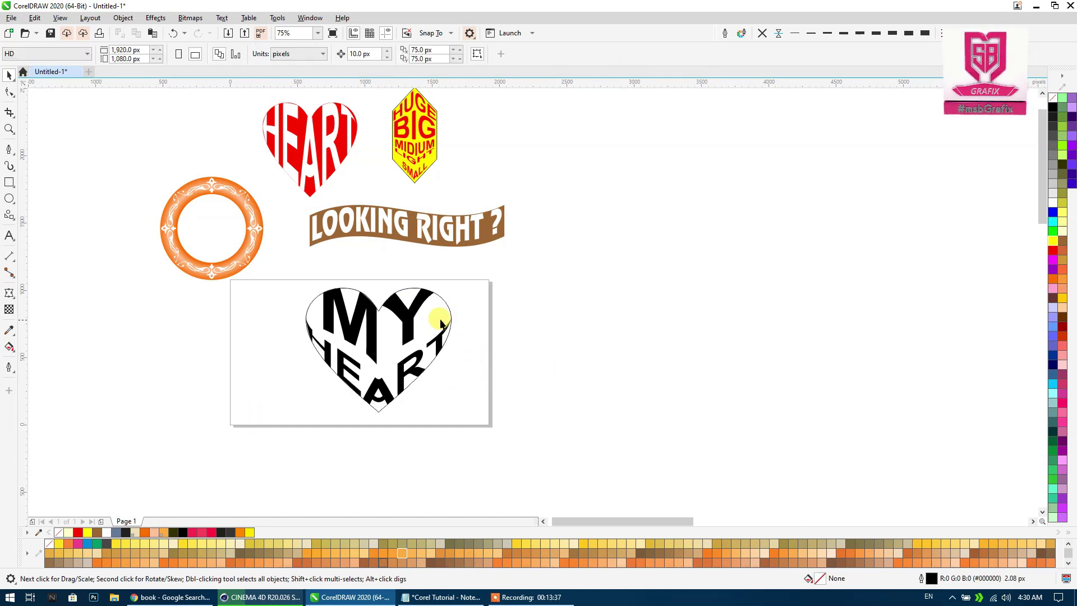
{"action": "left_click", "coordinate": [1053, 250]}
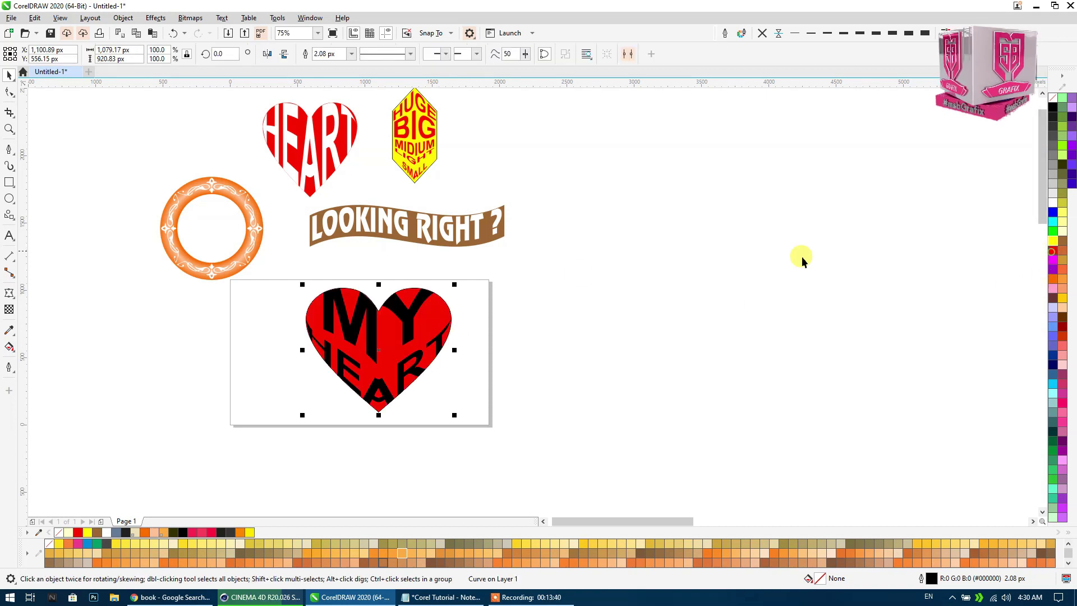
{"action": "left_click", "coordinate": [435, 339]}
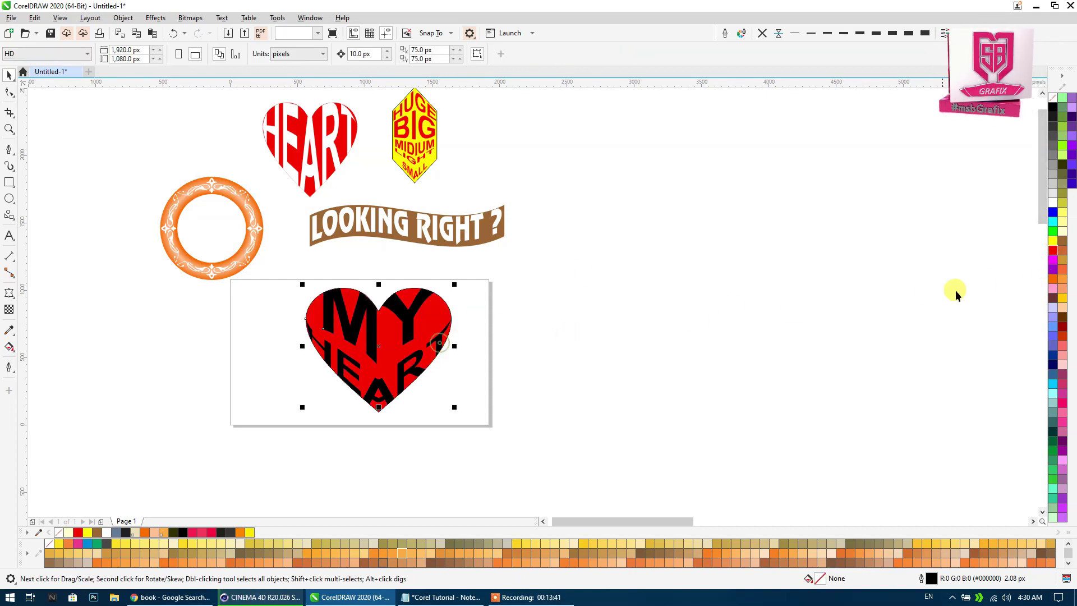
{"action": "left_click", "coordinate": [1049, 241]}
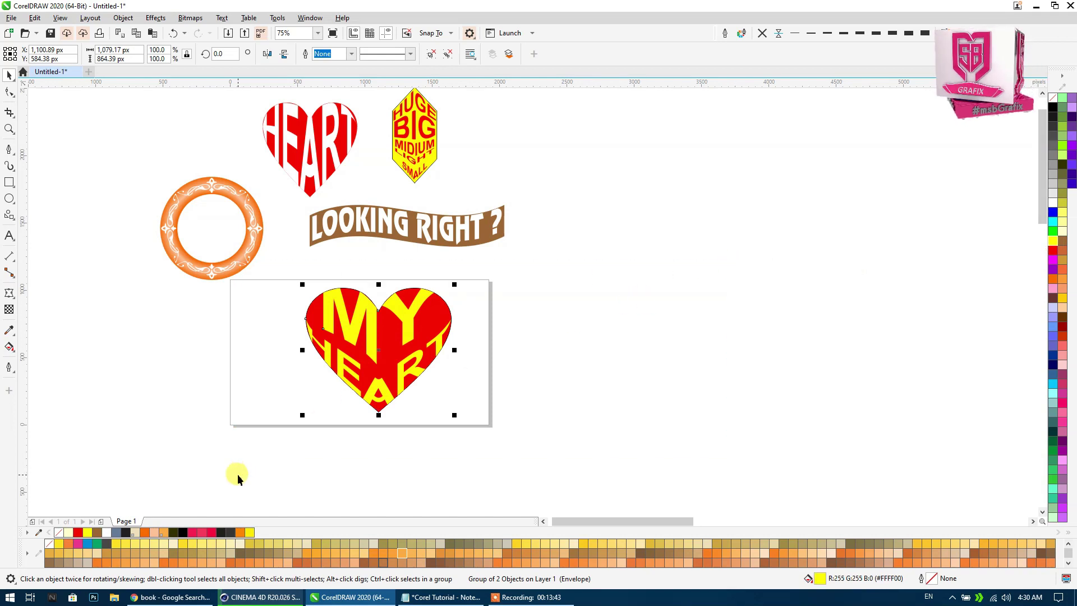
{"action": "left_click_drag", "start_coordinate": [365, 342], "coordinate": [801, 187]}
{"action": "left_click", "coordinate": [460, 299]}
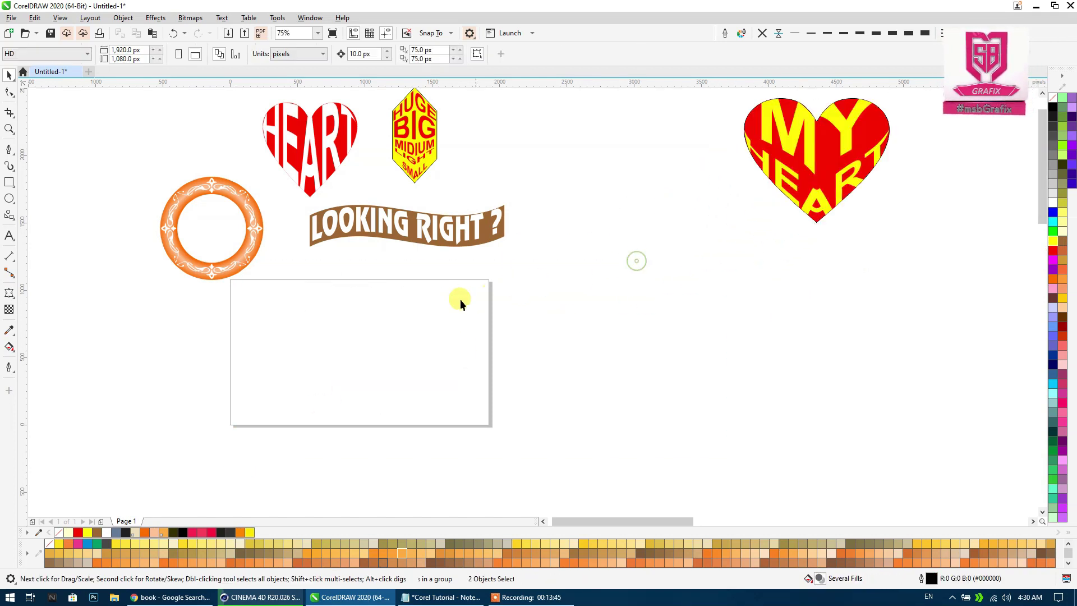
Deselect everything on the page, then open and close the canvas context menu.
{"action": "left_click", "coordinate": [204, 274]}
{"action": "left_click", "coordinate": [348, 325]}
{"action": "right_click", "coordinate": [564, 281]}
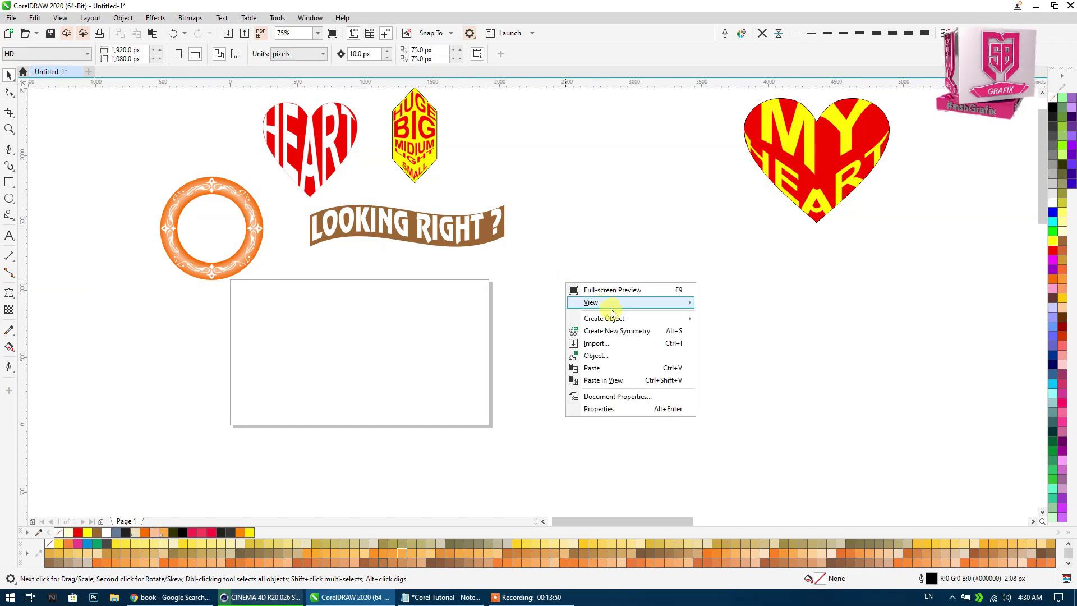
{"action": "mouse_move", "coordinate": [604, 318]}
{"action": "left_click", "coordinate": [650, 213]}
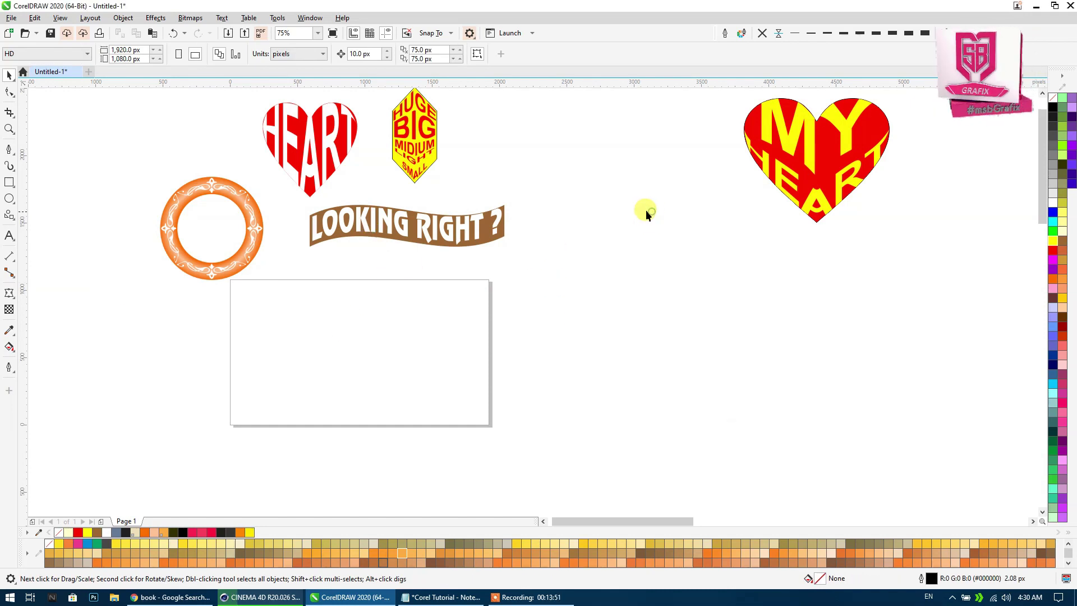
Draw a five-pointed star right of the rectangle and push its inner points outward.
{"action": "left_click", "coordinate": [15, 223]}
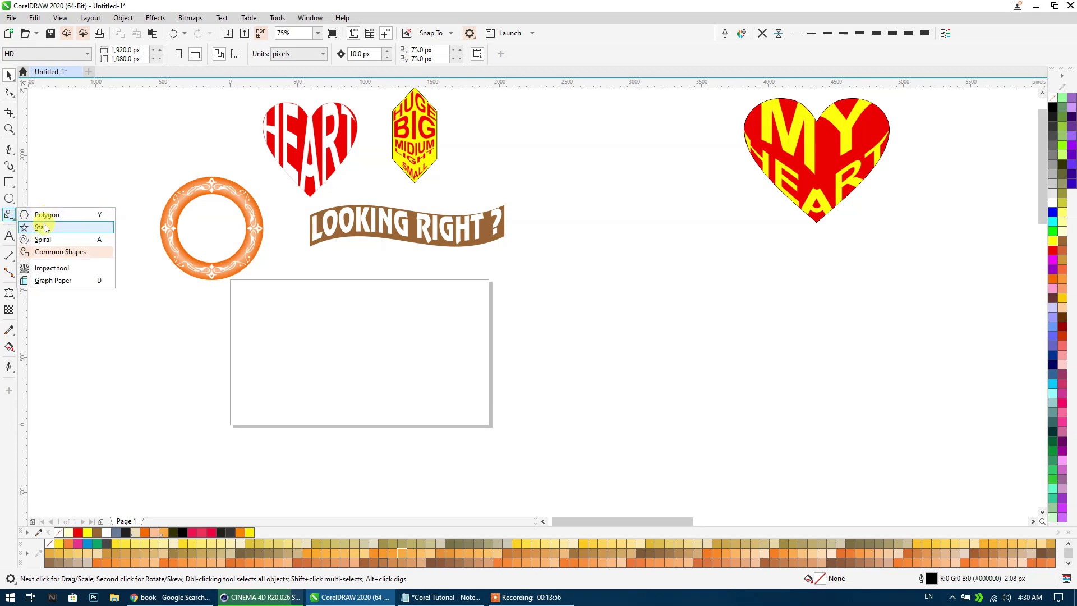
{"action": "left_click", "coordinate": [44, 225]}
{"action": "mouse_move", "coordinate": [521, 279]}
{"action": "left_mouse_down"}
{"action": "mouse_move", "coordinate": [646, 440]}
{"action": "mouse_move", "coordinate": [673, 424]}
{"action": "left_mouse_up"}
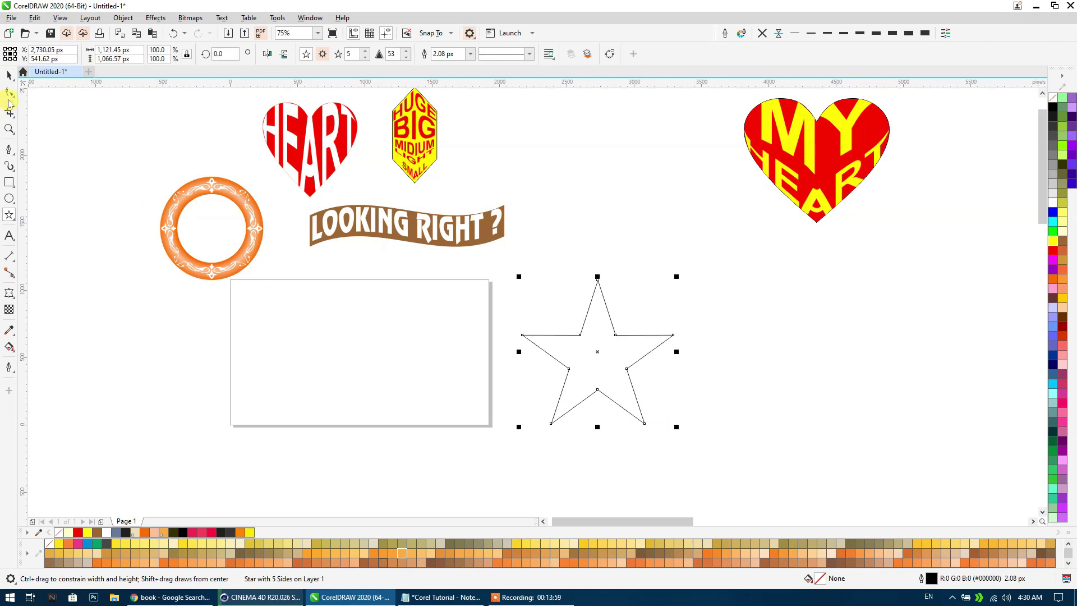
{"action": "left_click", "coordinate": [9, 93]}
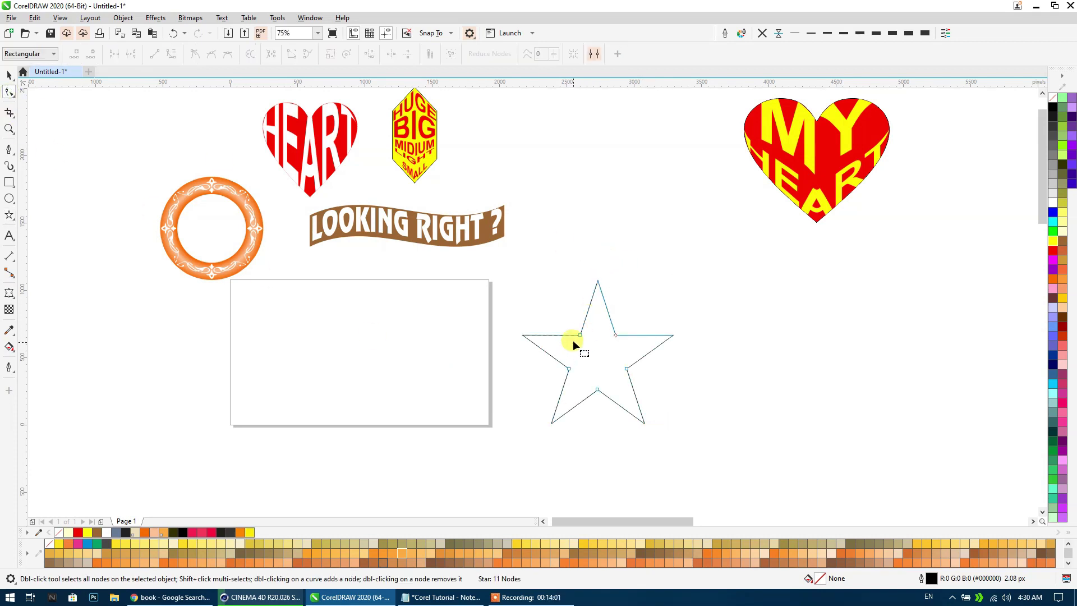
{"action": "left_click_drag", "start_coordinate": [581, 335], "coordinate": [572, 324]}
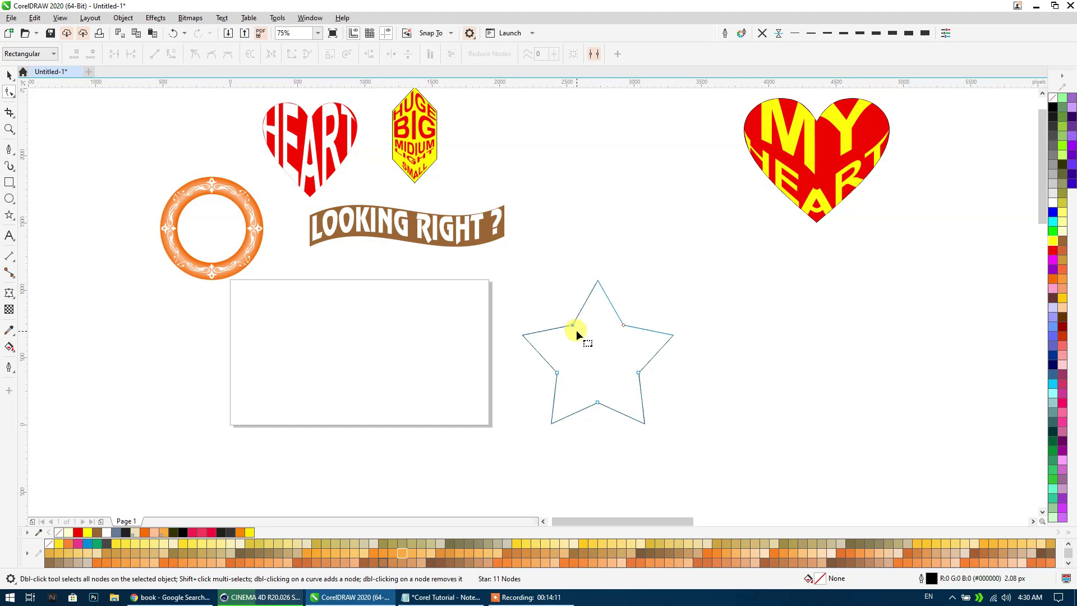
Try converting the star to curves, undo it, then delete the star.
{"action": "key", "text": "ctrl+q"}
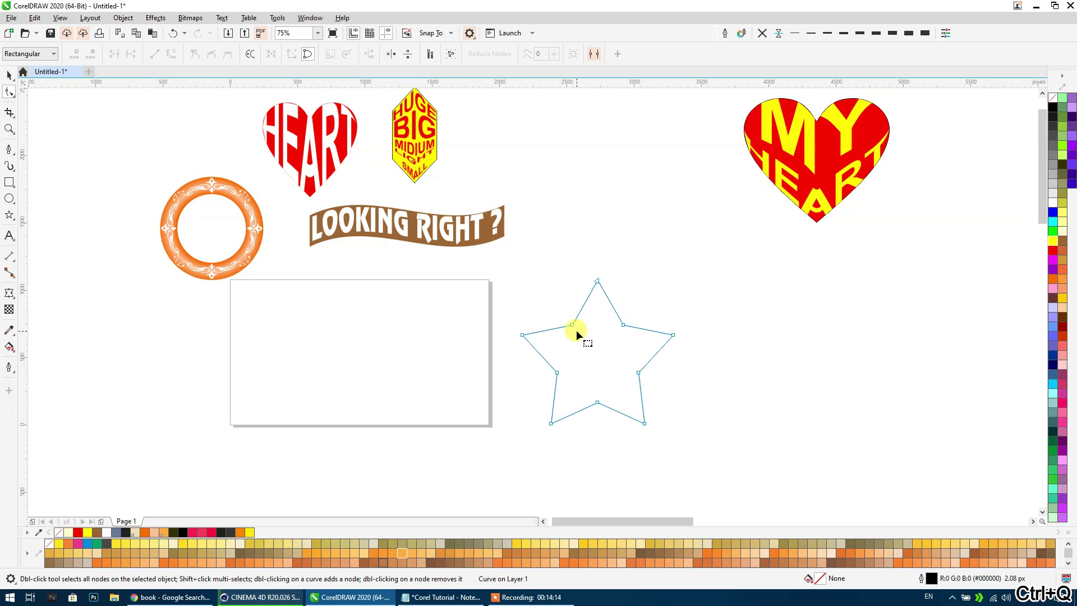
{"action": "left_click_drag", "start_coordinate": [586, 275], "coordinate": [619, 303]}
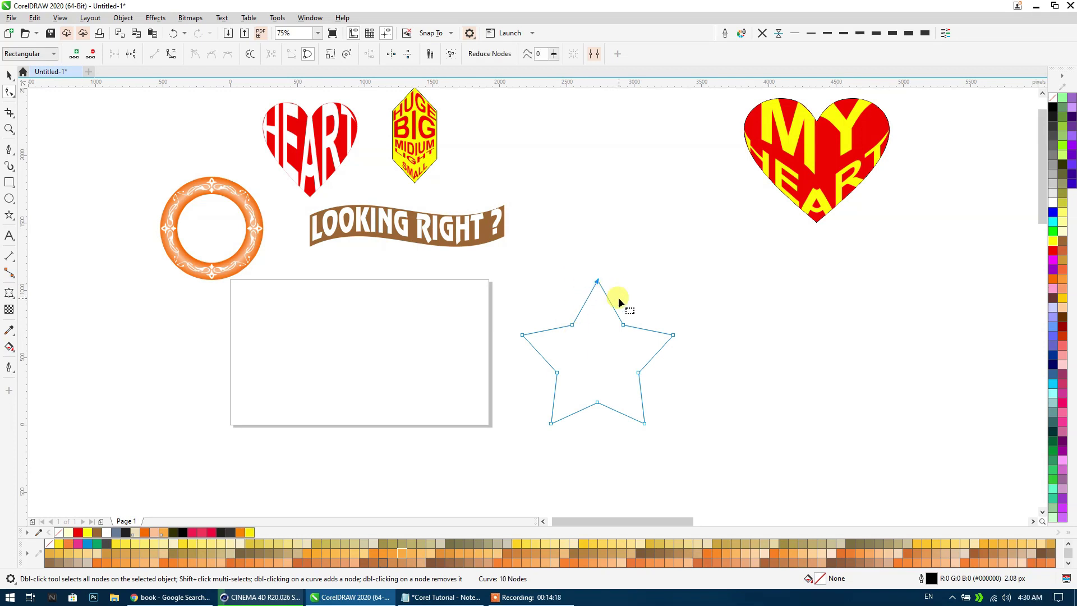
{"action": "key", "text": "ctrl+z"}
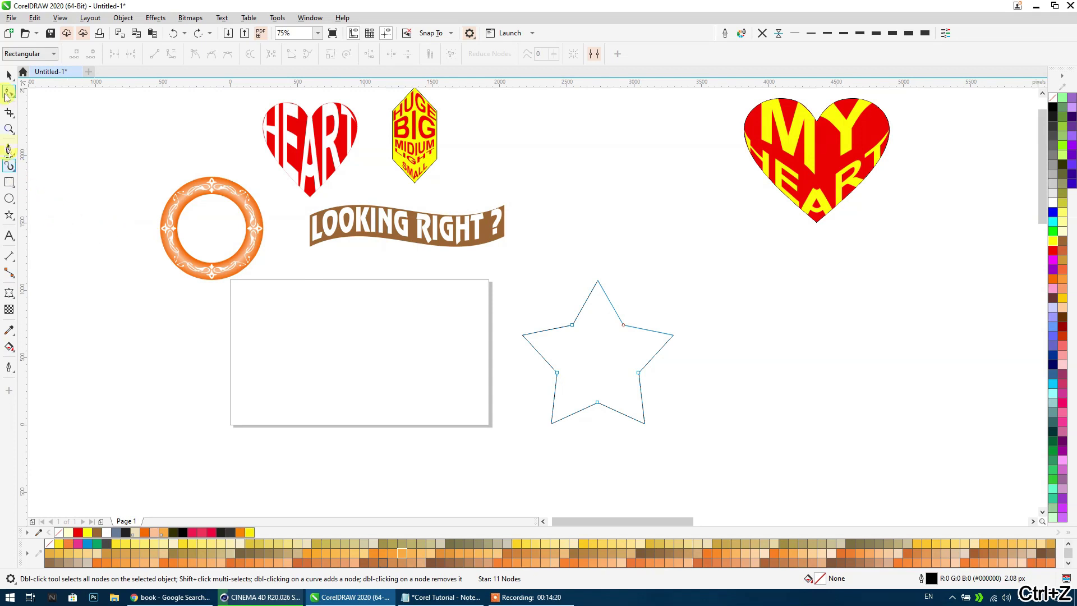
{"action": "left_click", "coordinate": [9, 75]}
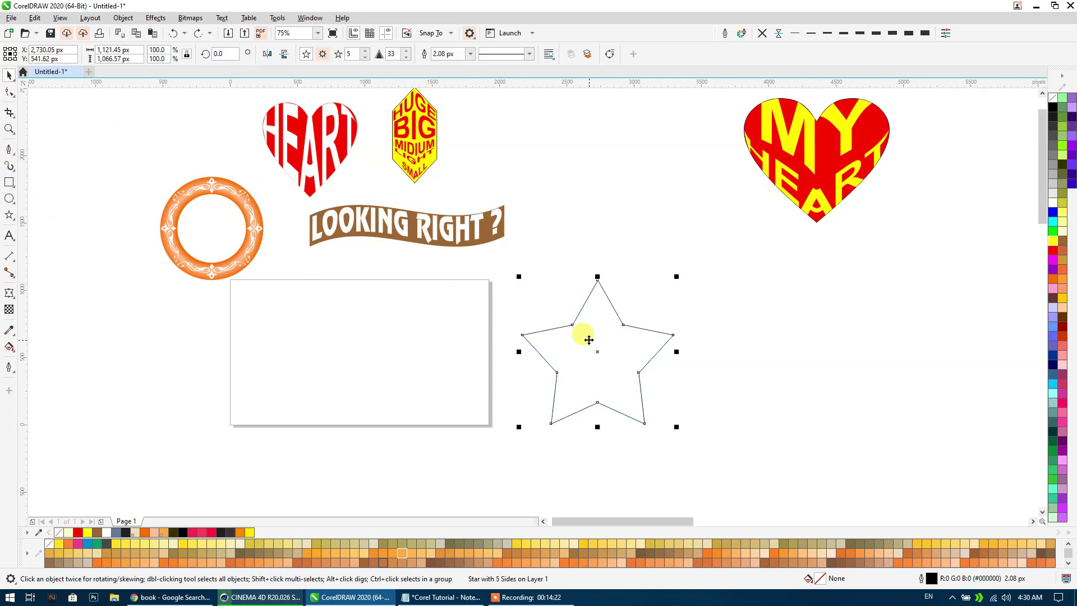
{"action": "key", "text": "Delete"}
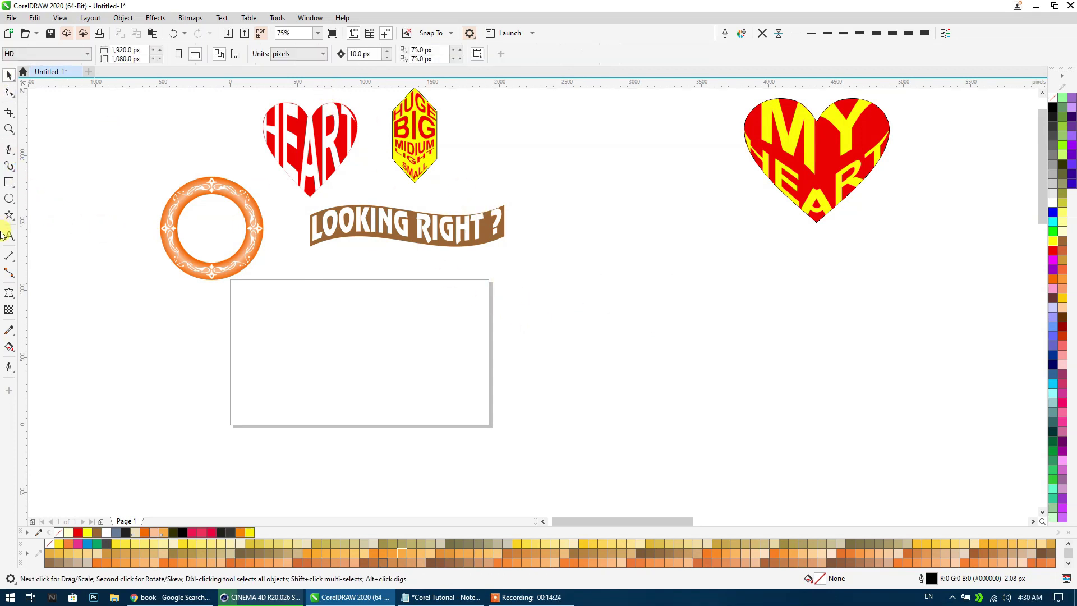
Draw a pentagon to the right of the rectangle with the Polygon tool.
{"action": "left_click", "coordinate": [14, 218]}
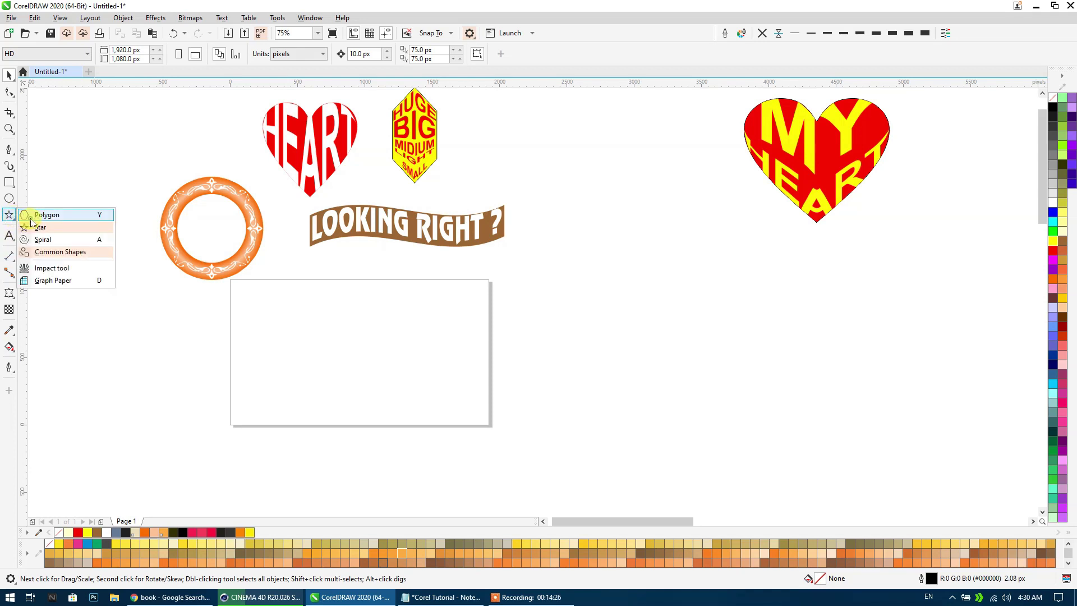
{"action": "left_click", "coordinate": [40, 212]}
{"action": "left_click_drag", "start_coordinate": [560, 266], "coordinate": [697, 409]}
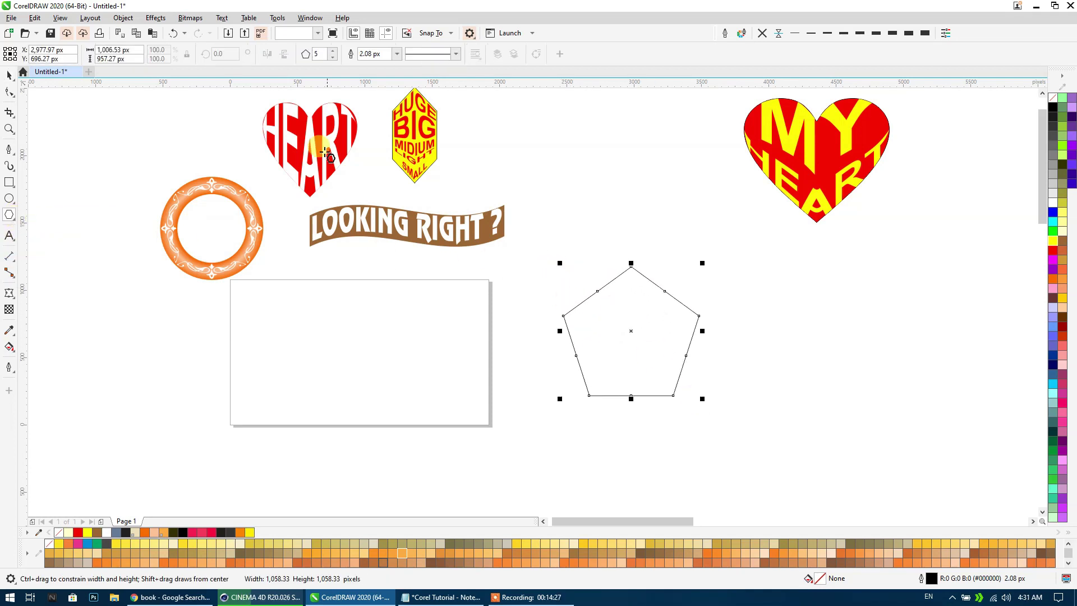
Pull the pentagon's edge midpoints inward, then nudge inner nodes outward into a plump star.
{"action": "left_click", "coordinate": [10, 91]}
{"action": "left_click_drag", "start_coordinate": [599, 292], "coordinate": [612, 310]}
{"action": "left_click", "coordinate": [622, 419]}
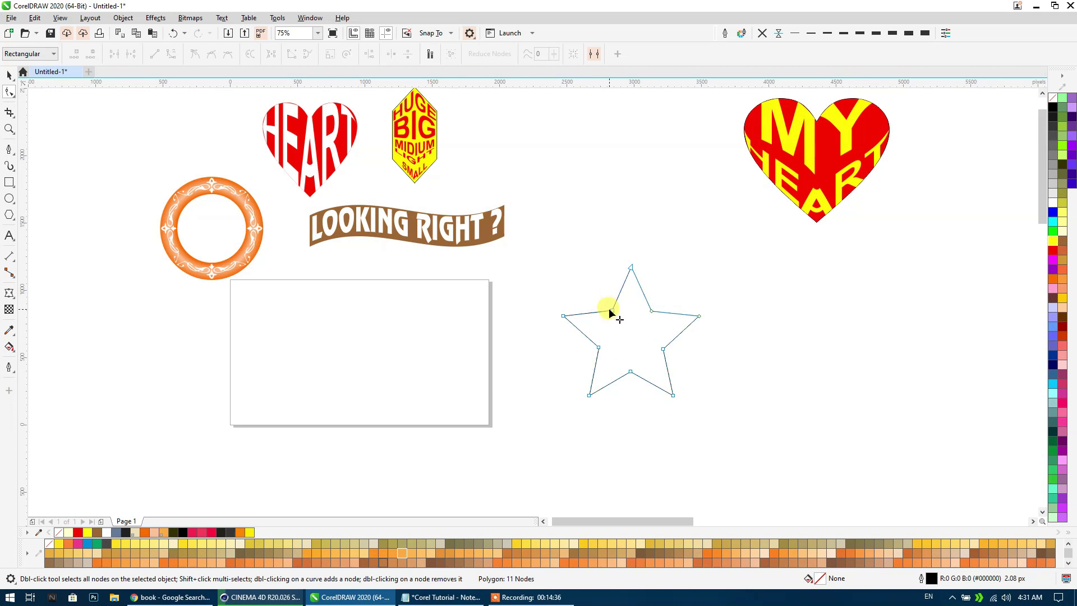
{"action": "left_click_drag", "start_coordinate": [612, 311], "coordinate": [607, 304]}
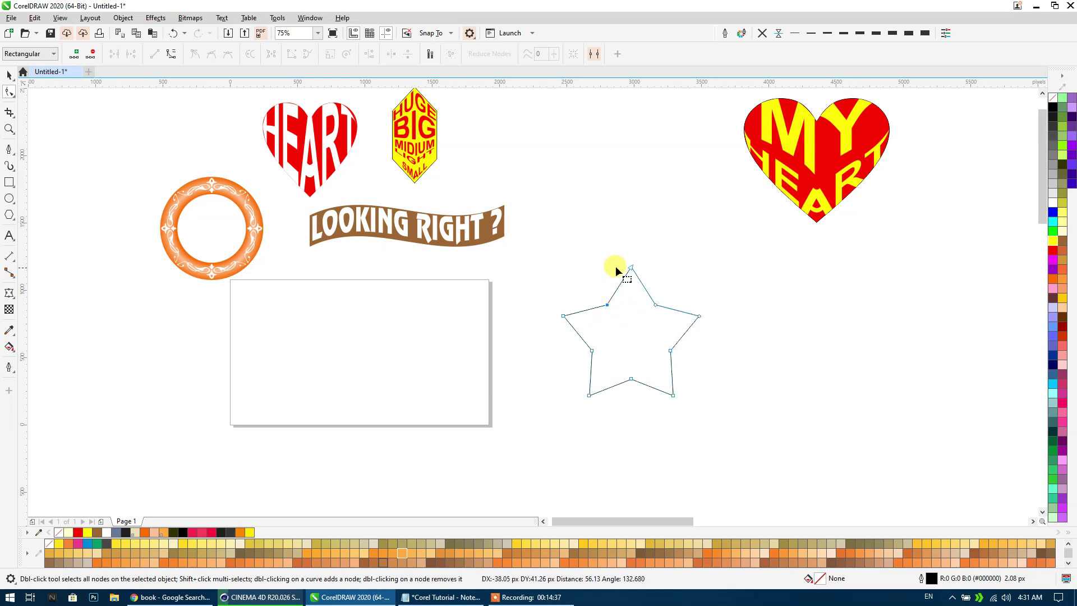
Convert the nodes around the star's top point to curves and delete the tip nodes to round it.
{"action": "scroll", "coordinate": [642, 268], "scroll_direction": "up", "scroll_amount": 2}
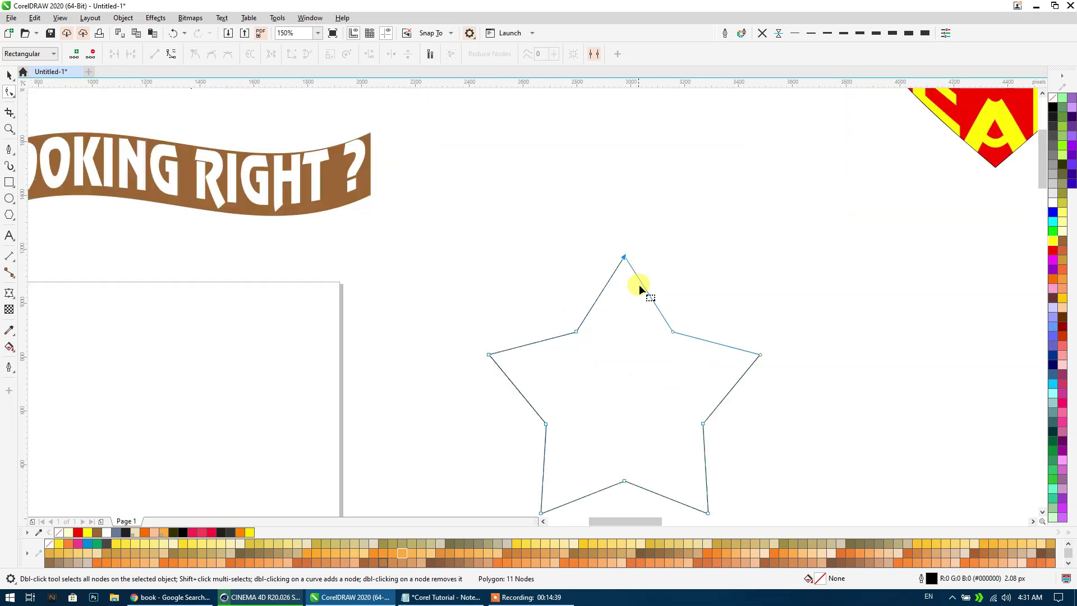
{"action": "left_click_drag", "start_coordinate": [568, 206], "coordinate": [599, 234]}
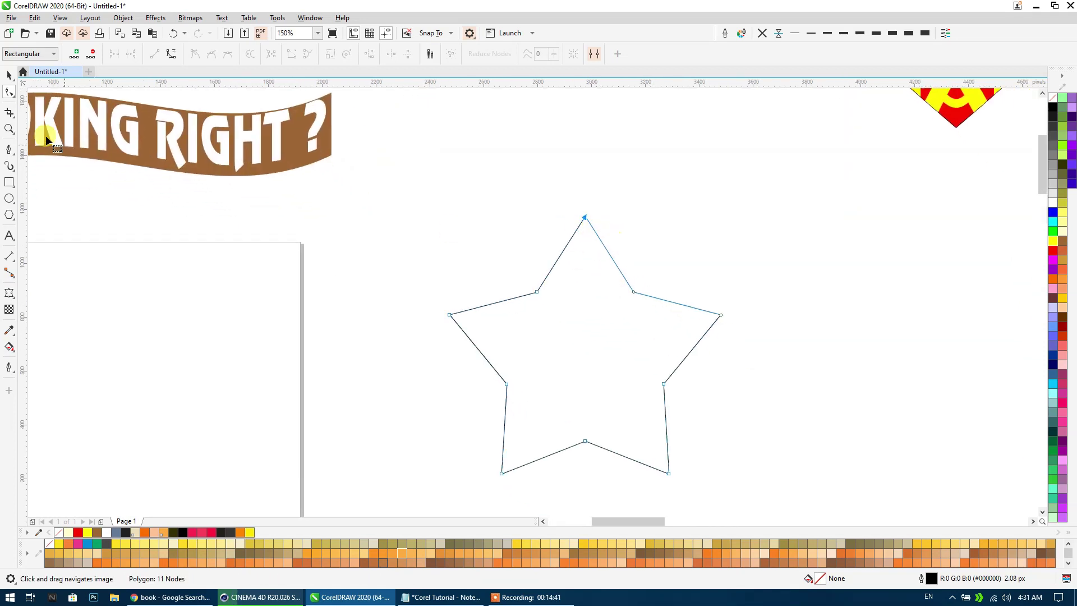
{"action": "left_click", "coordinate": [171, 53]}
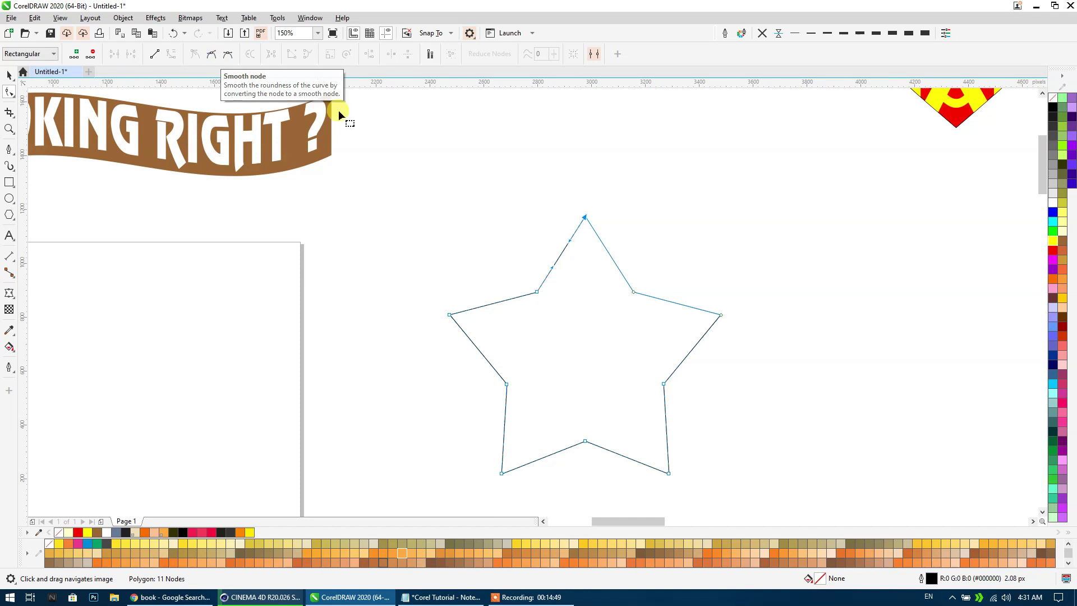
{"action": "key", "text": "Delete"}
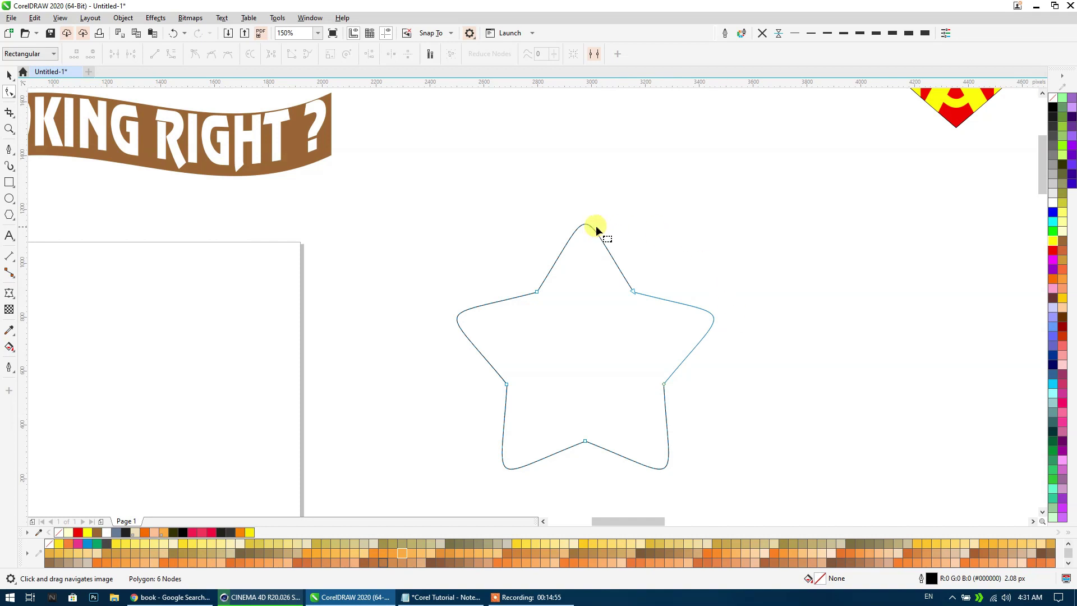
{"action": "left_click", "coordinate": [536, 292]}
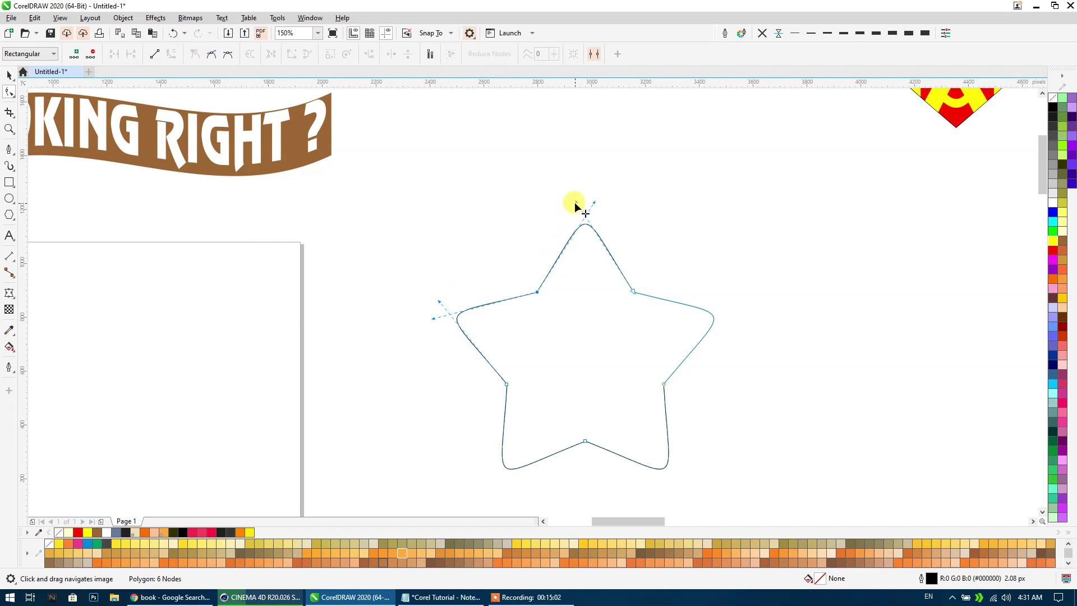
{"action": "mouse_move", "coordinate": [594, 202]}
{"action": "left_mouse_down"}
{"action": "mouse_move", "coordinate": [494, 199]}
{"action": "mouse_move", "coordinate": [386, 320]}
{"action": "left_mouse_up"}
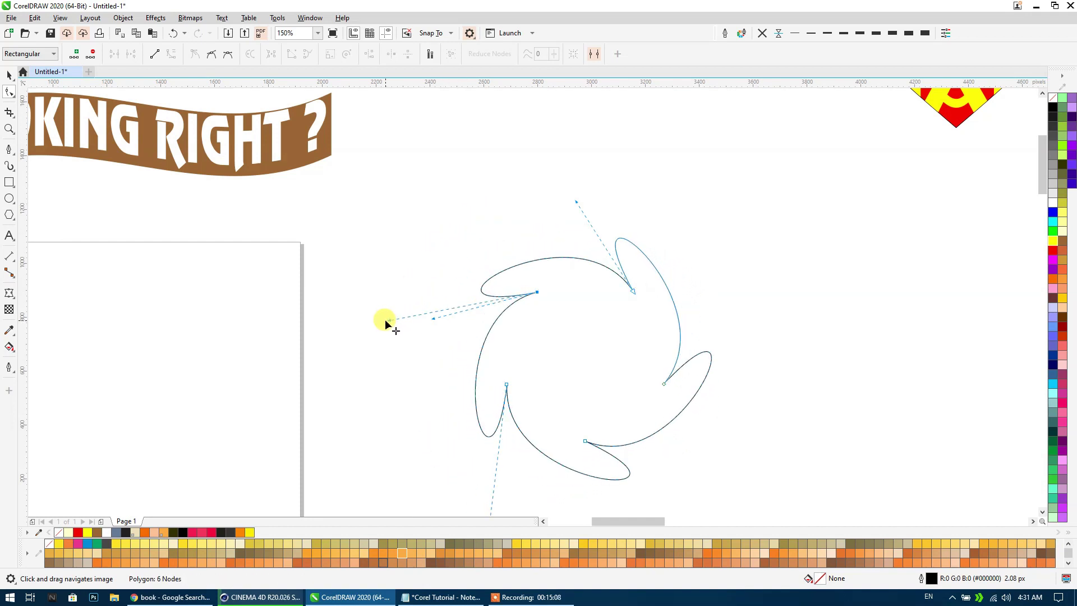
{"action": "key", "text": "ctrl+z"}
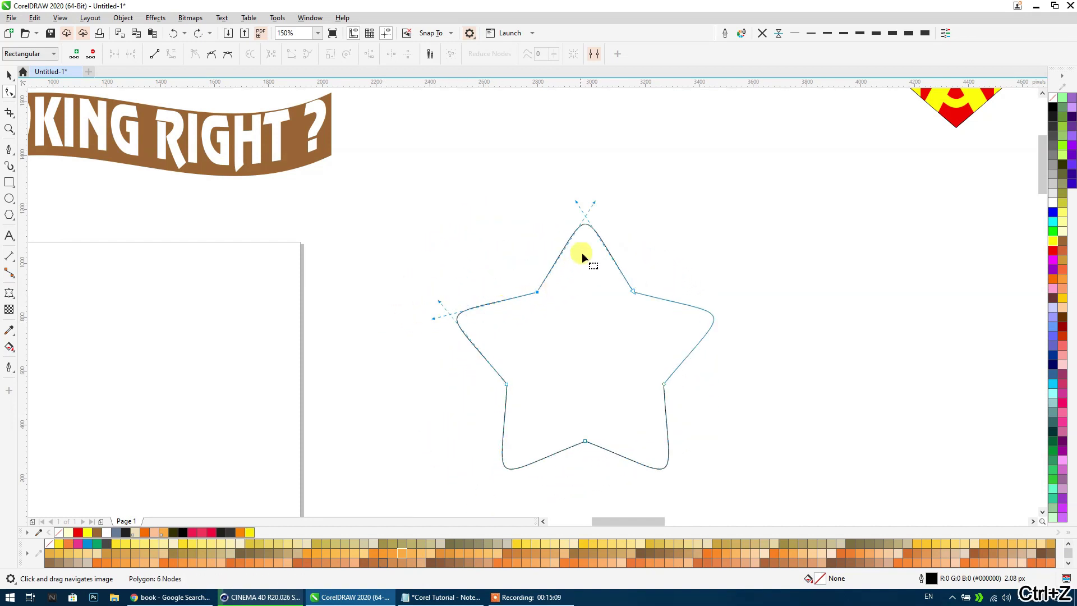
{"action": "left_click_drag", "start_coordinate": [587, 228], "coordinate": [577, 314]}
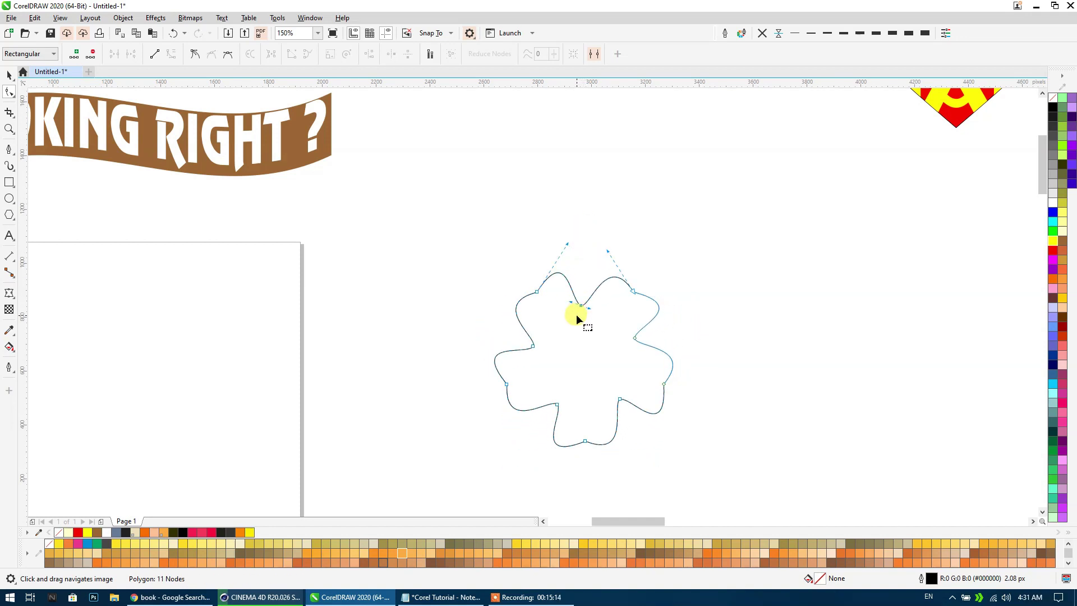
{"action": "key", "text": "ctrl+z"}
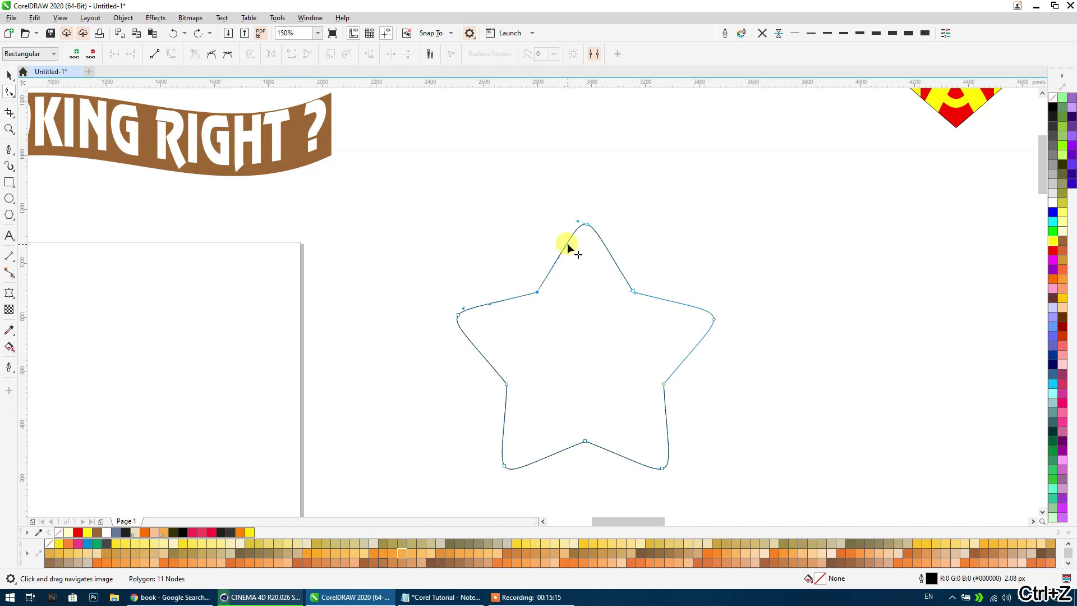
{"action": "left_click_drag", "start_coordinate": [570, 239], "coordinate": [535, 221]}
{"action": "key", "text": "Escape"}
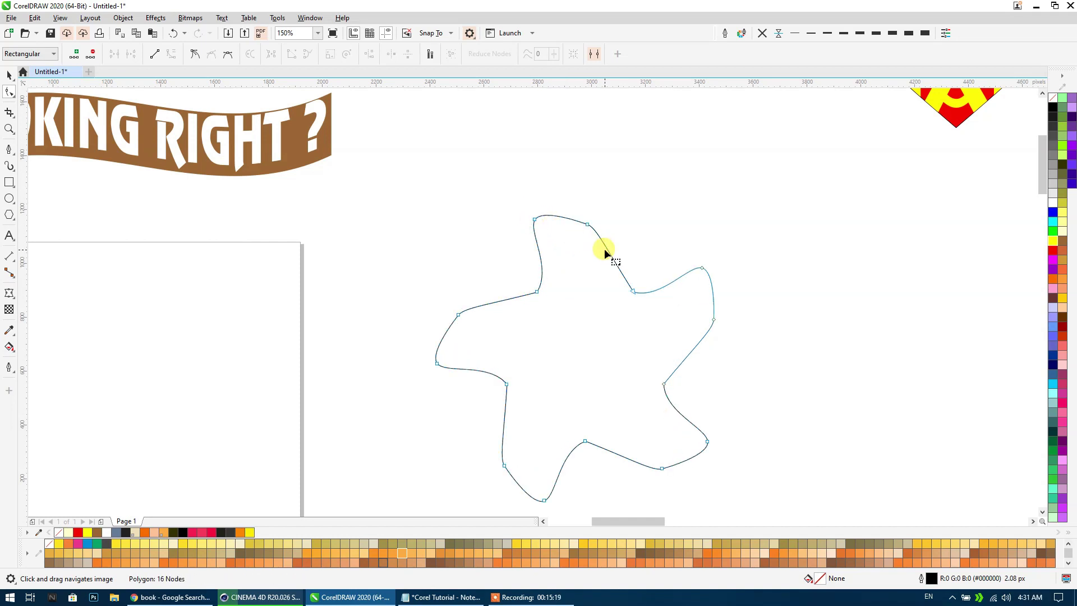
{"action": "left_click_drag", "start_coordinate": [608, 252], "coordinate": [581, 278]}
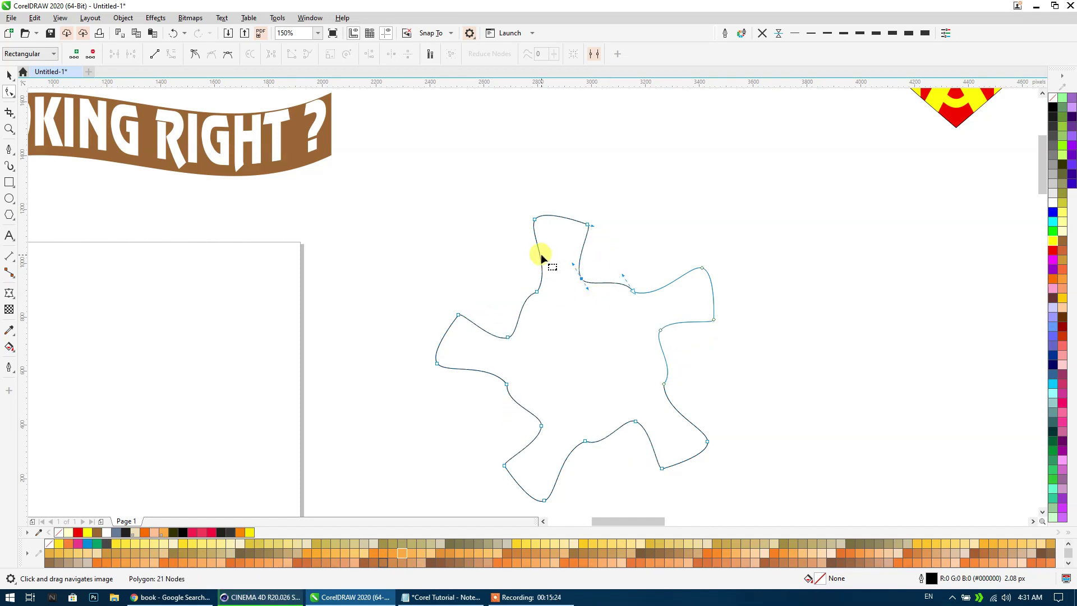
{"action": "mouse_move", "coordinate": [541, 255]}
{"action": "left_mouse_down"}
{"action": "mouse_move", "coordinate": [563, 217]}
{"action": "mouse_move", "coordinate": [560, 249]}
{"action": "mouse_move", "coordinate": [498, 210]}
{"action": "left_mouse_up"}
{"action": "scroll", "coordinate": [497, 210], "scroll_direction": "down", "scroll_amount": 2}
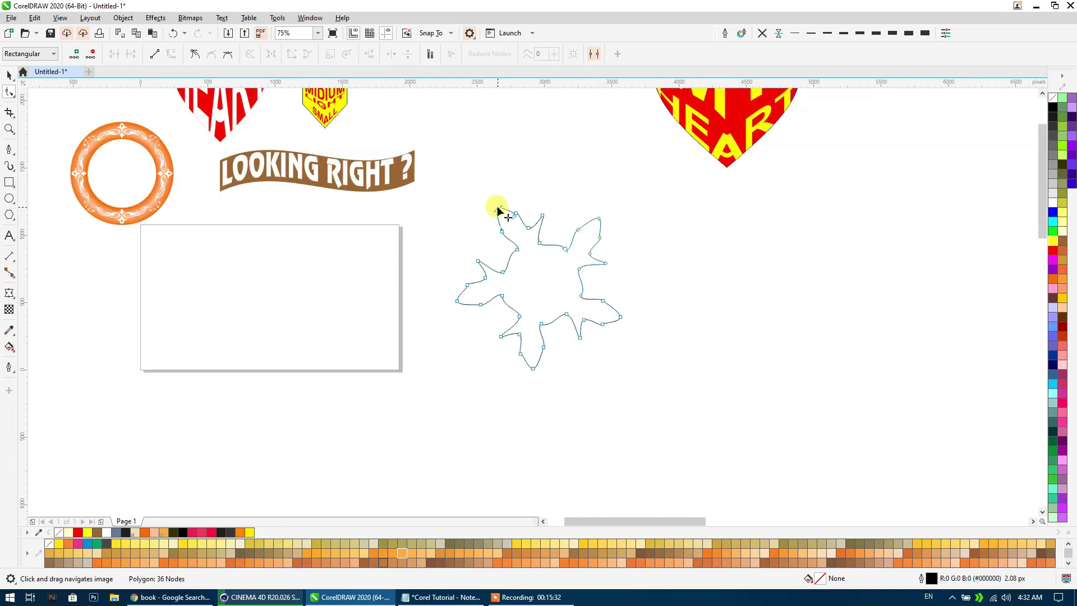
{"action": "key", "text": "ctrl+z"}
{"action": "key", "text": "ctrl+z"}
{"action": "key", "text": "ctrl+z"}
{"action": "key", "text": "ctrl+z"}
{"action": "key", "text": "ctrl+z"}
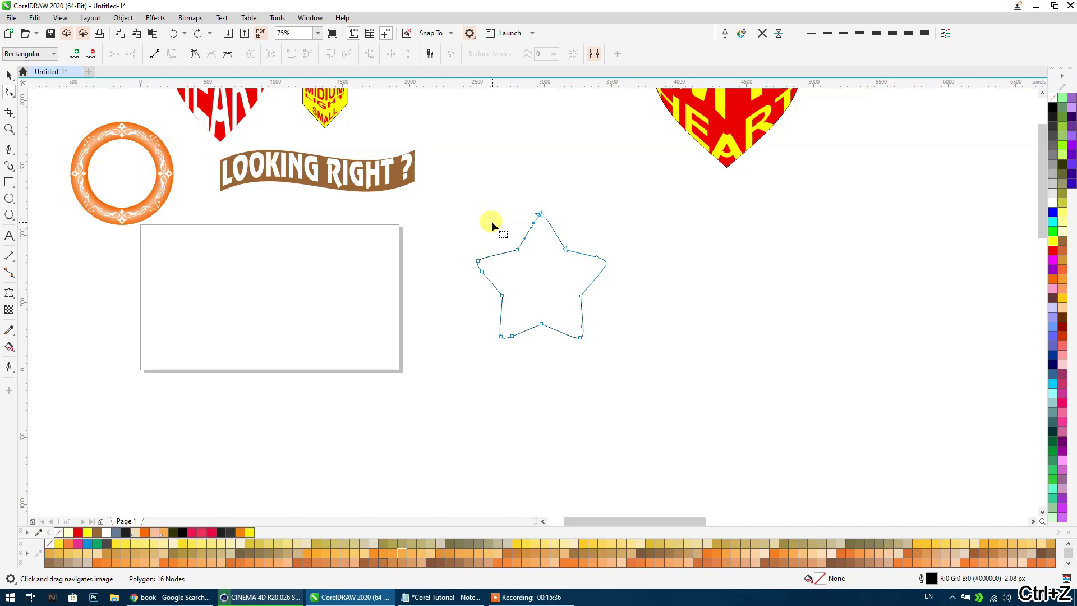
{"action": "key", "text": "ctrl+z"}
{"action": "left_click", "coordinate": [196, 35]}
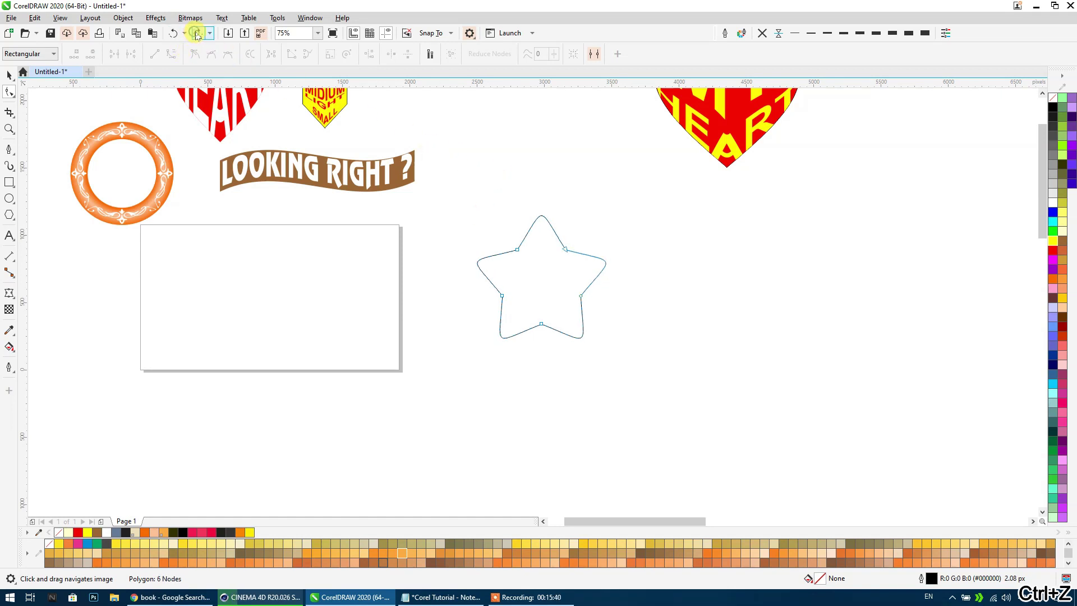
{"action": "left_click", "coordinate": [8, 71]}
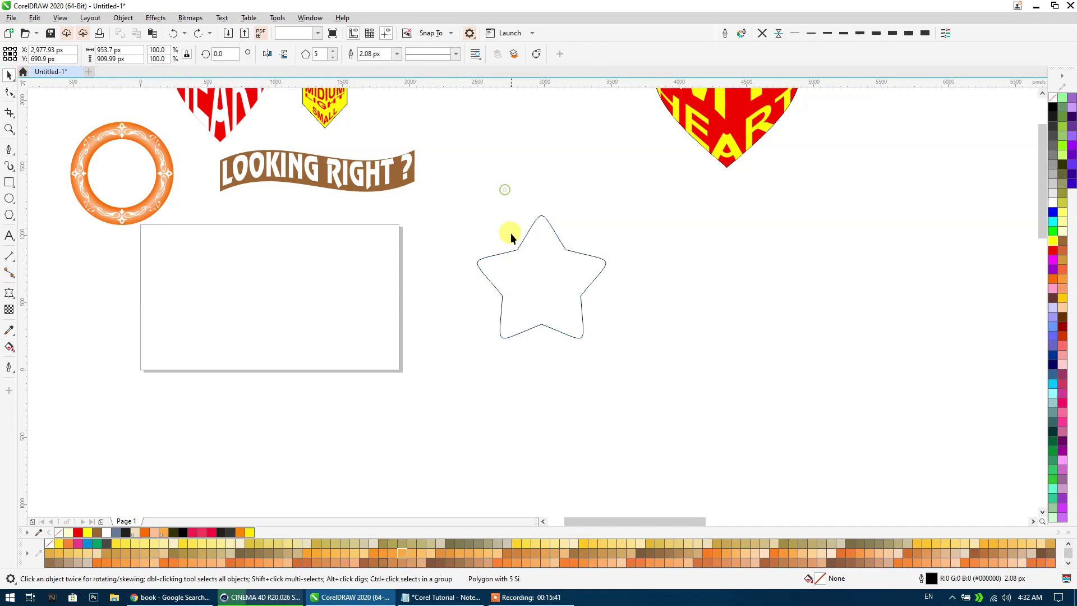
{"action": "left_click", "coordinate": [540, 278]}
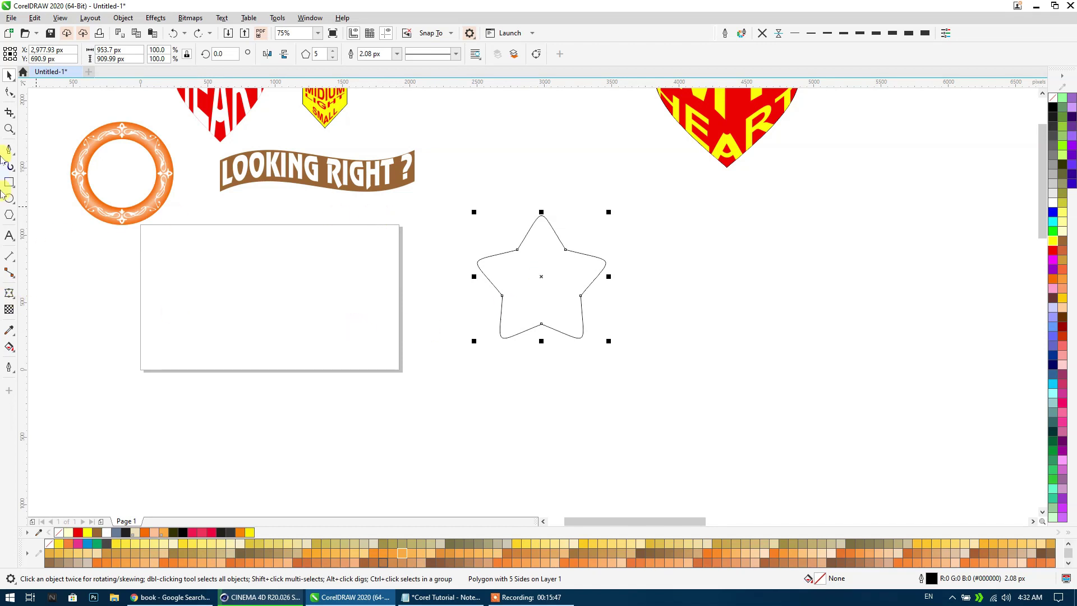
Switch keyboard input to Urdu and type بسم الله as text inside the rectangle.
{"action": "left_click", "coordinate": [9, 236]}
{"action": "left_click", "coordinate": [302, 359]}
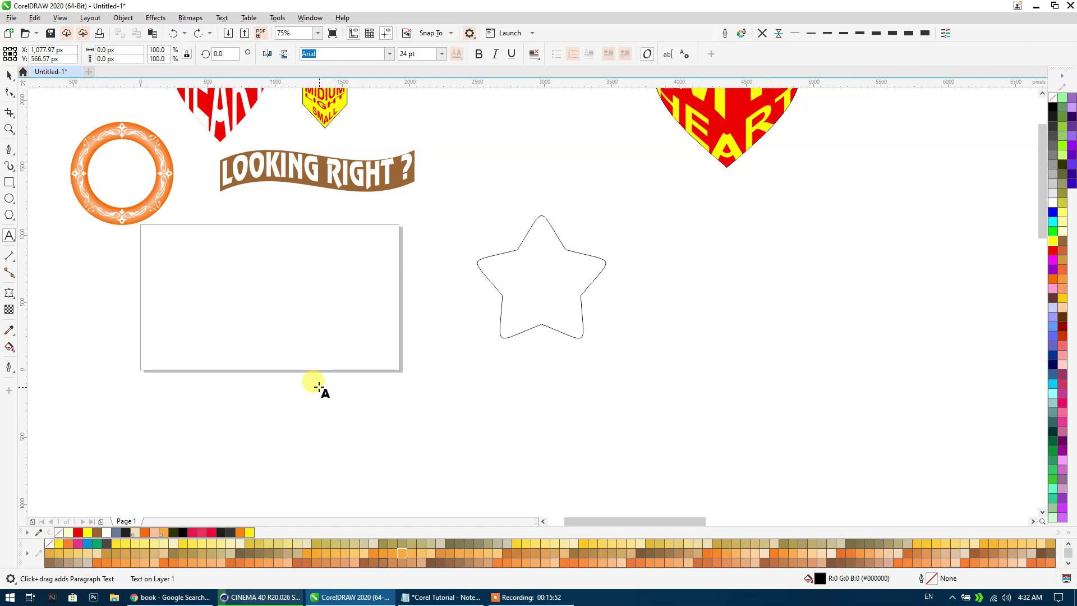
{"action": "type", "text": "b"}
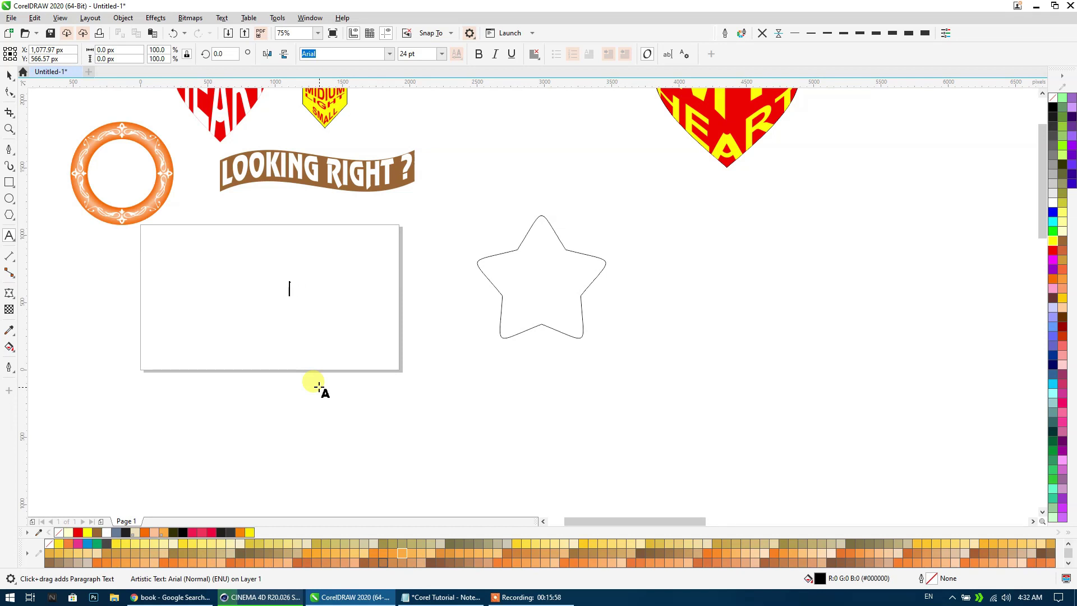
{"action": "left_click", "coordinate": [929, 599]}
{"action": "left_click", "coordinate": [963, 565]}
{"action": "left_click", "coordinate": [328, 303]}
{"action": "type", "text": "بسم اللی"}
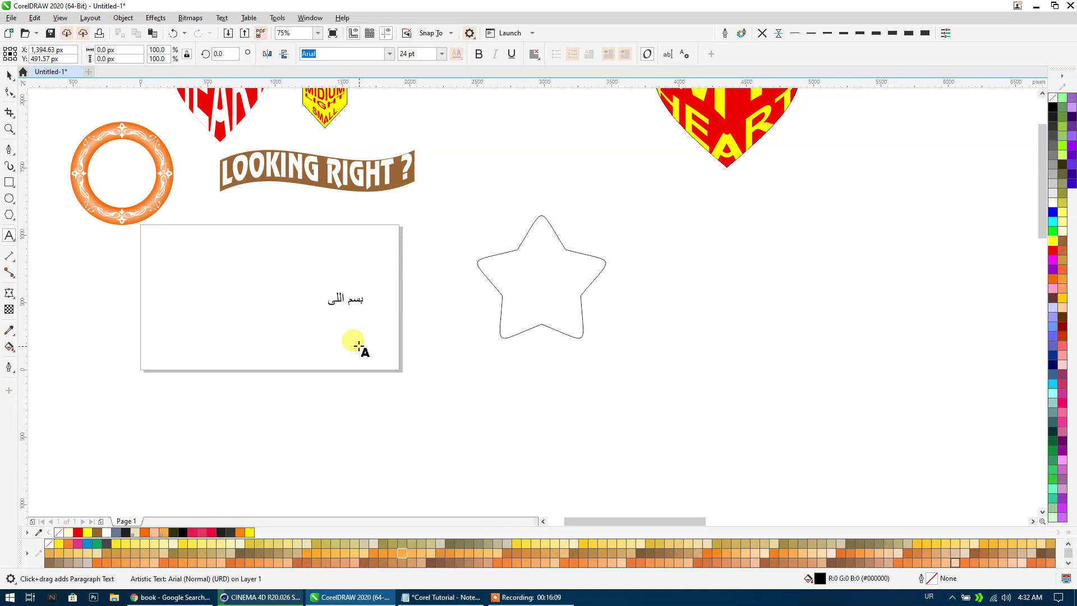
{"action": "key", "text": "Escape"}
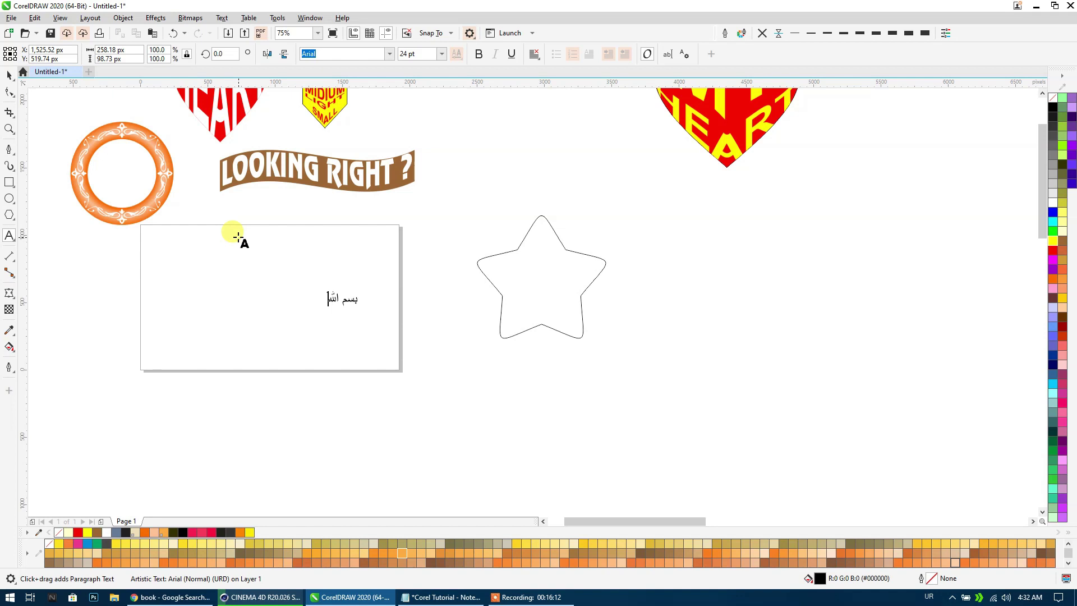
Return to the Pick tool and open the font list for the Urdu text.
{"action": "left_click", "coordinate": [15, 74]}
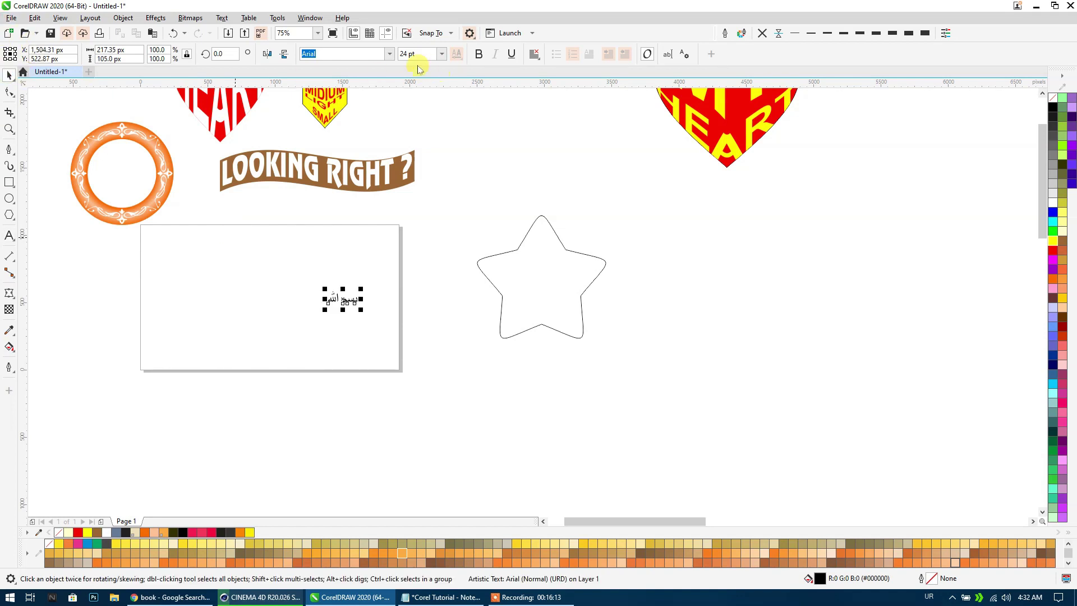
{"action": "scroll", "coordinate": [369, 174], "scroll_direction": "left", "scroll_amount": 5}
{"action": "left_click", "coordinate": [388, 54]}
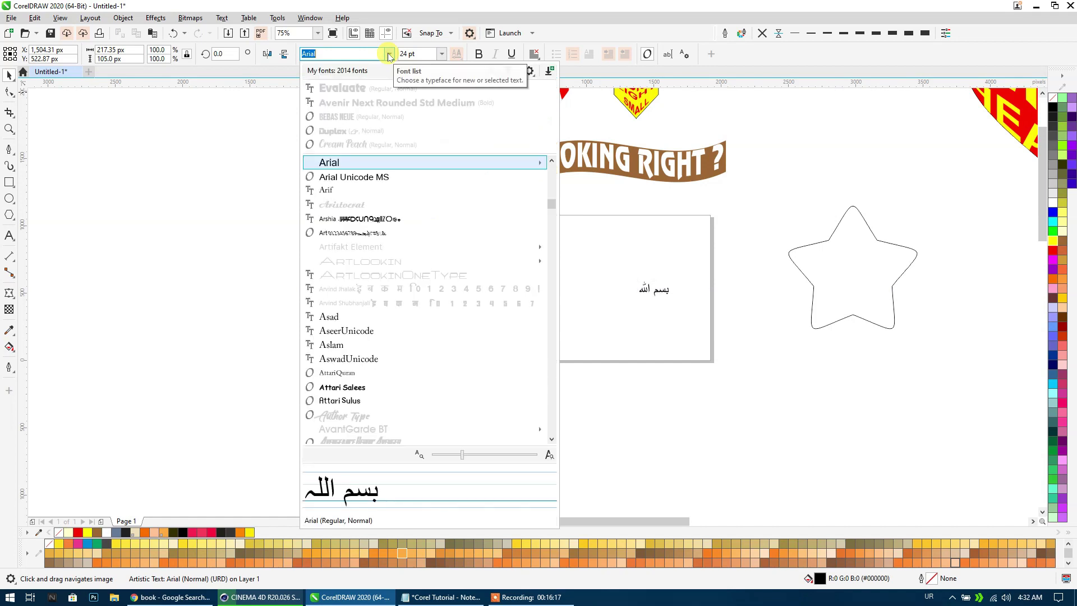
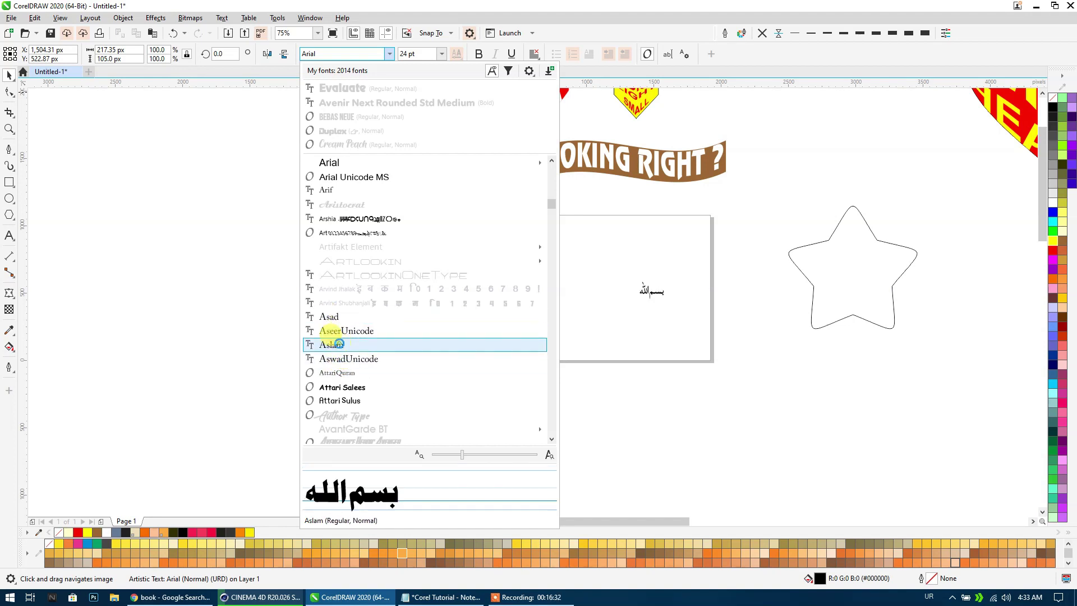
Set the Arabic text in the Aslam font and enlarge it.
{"action": "key", "text": "Escape"}
{"action": "scroll", "coordinate": [705, 335], "scroll_direction": "up", "scroll_amount": 2}
{"action": "scroll", "coordinate": [694, 299], "scroll_direction": "up", "scroll_amount": 1}
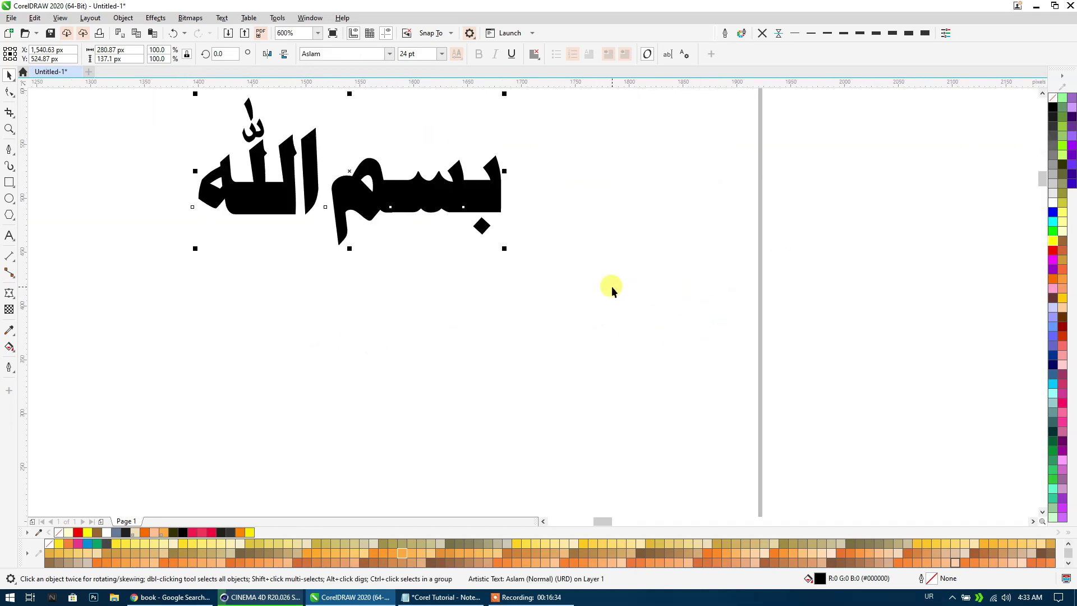
{"action": "scroll", "coordinate": [445, 299], "scroll_direction": "down", "scroll_amount": 2}
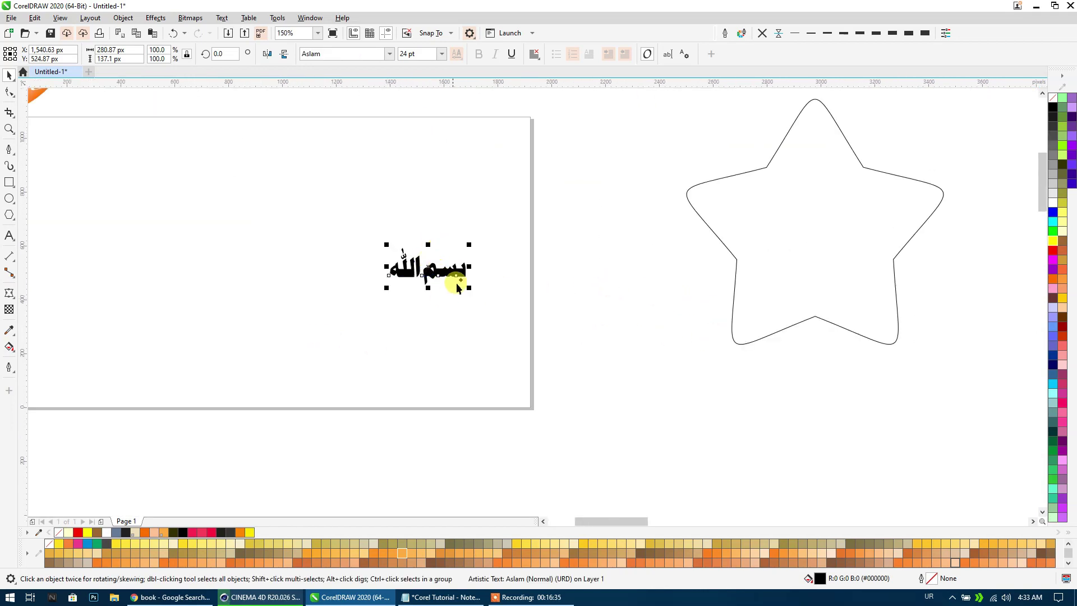
{"action": "left_click_drag", "start_coordinate": [470, 288], "coordinate": [584, 372]}
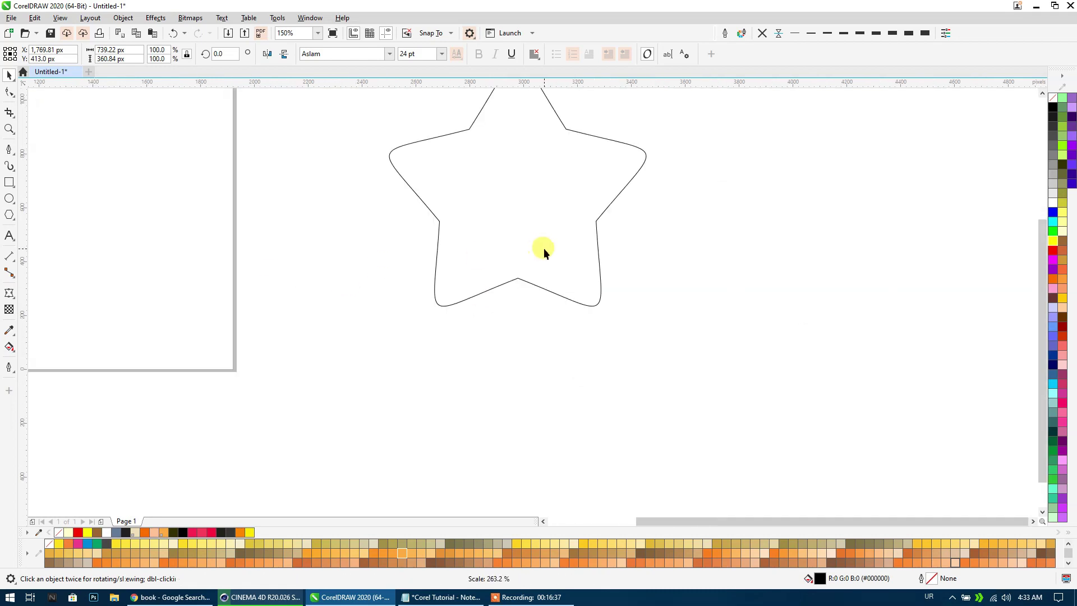
Draw a wide rectangle across the star and move it left of the page.
{"action": "left_click", "coordinate": [543, 248]}
{"action": "scroll", "coordinate": [483, 230], "scroll_direction": "down", "scroll_amount": 1}
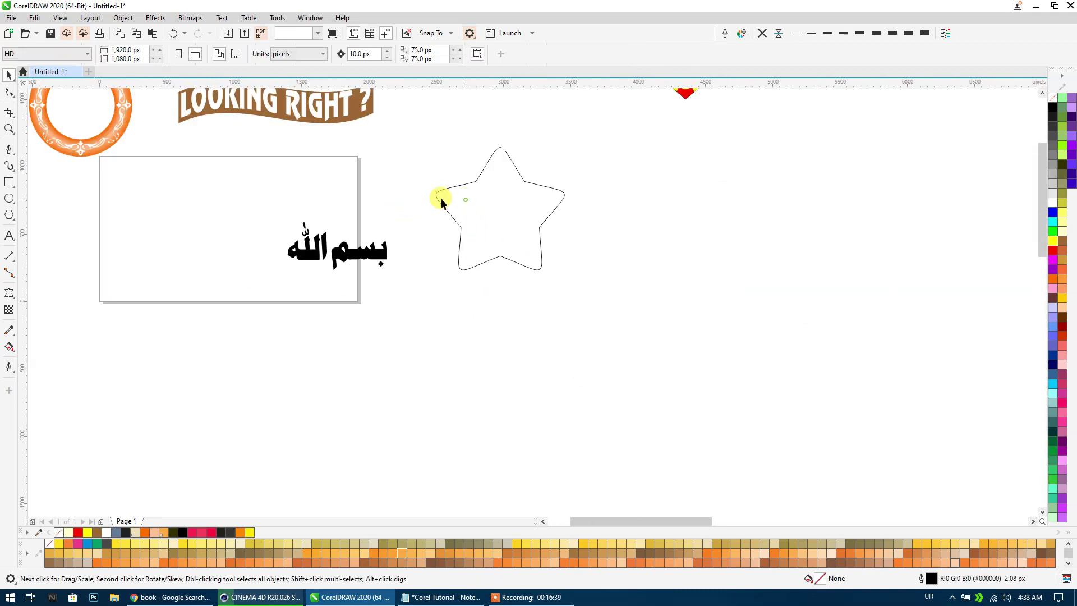
{"action": "left_click", "coordinate": [9, 182]}
{"action": "left_click_drag", "start_coordinate": [426, 168], "coordinate": [603, 240]}
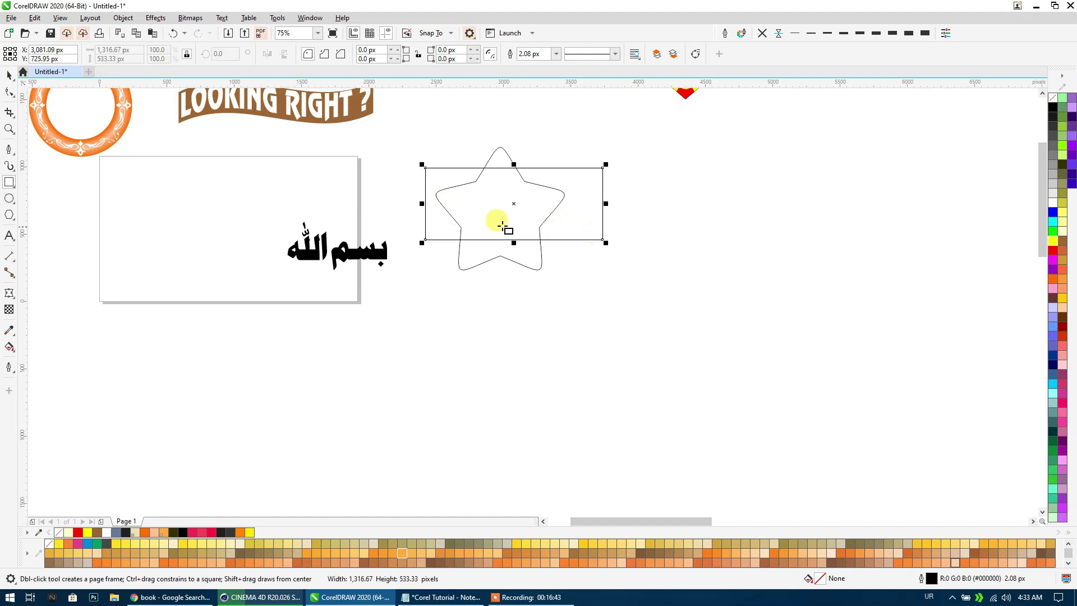
{"action": "left_click", "coordinate": [7, 75]}
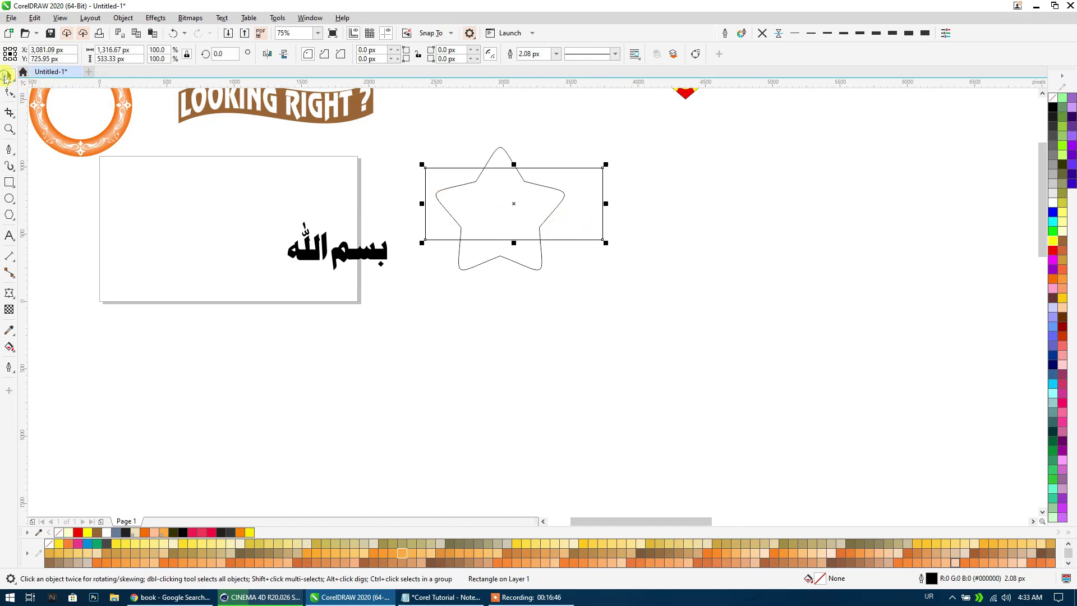
{"action": "mouse_move", "coordinate": [562, 195]}
{"action": "left_mouse_down"}
{"action": "mouse_move", "coordinate": [162, 217]}
{"action": "mouse_move", "coordinate": [424, 258]}
{"action": "left_mouse_up"}
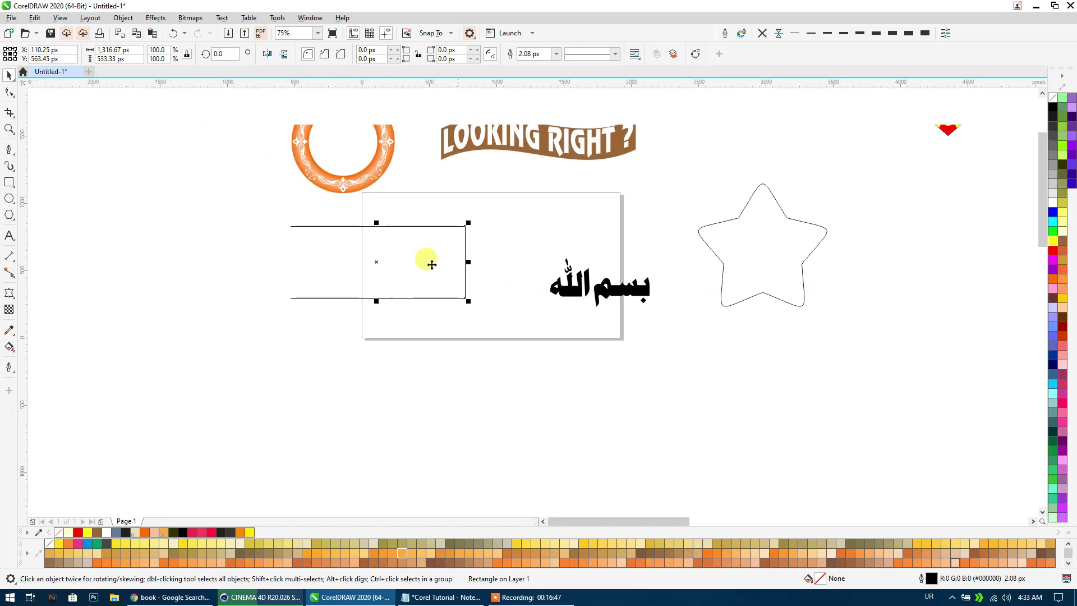
{"action": "left_click", "coordinate": [9, 127]}
Round the rectangle's corners to 220.83 px, making a pill shape.
{"action": "left_click", "coordinate": [9, 92]}
{"action": "left_click_drag", "start_coordinate": [287, 225], "coordinate": [312, 228]}
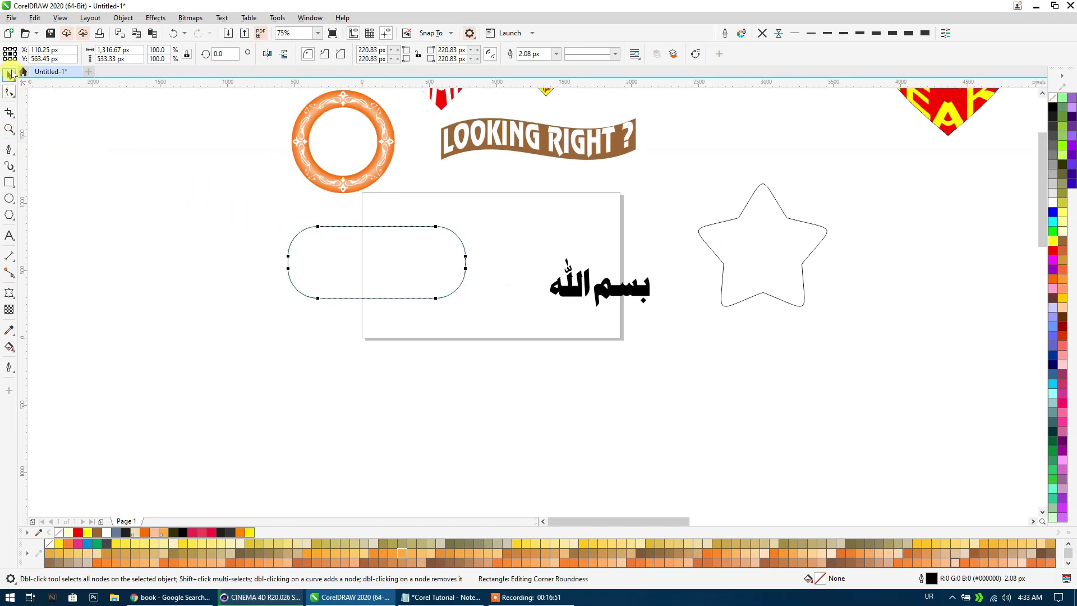
{"action": "left_click", "coordinate": [7, 75]}
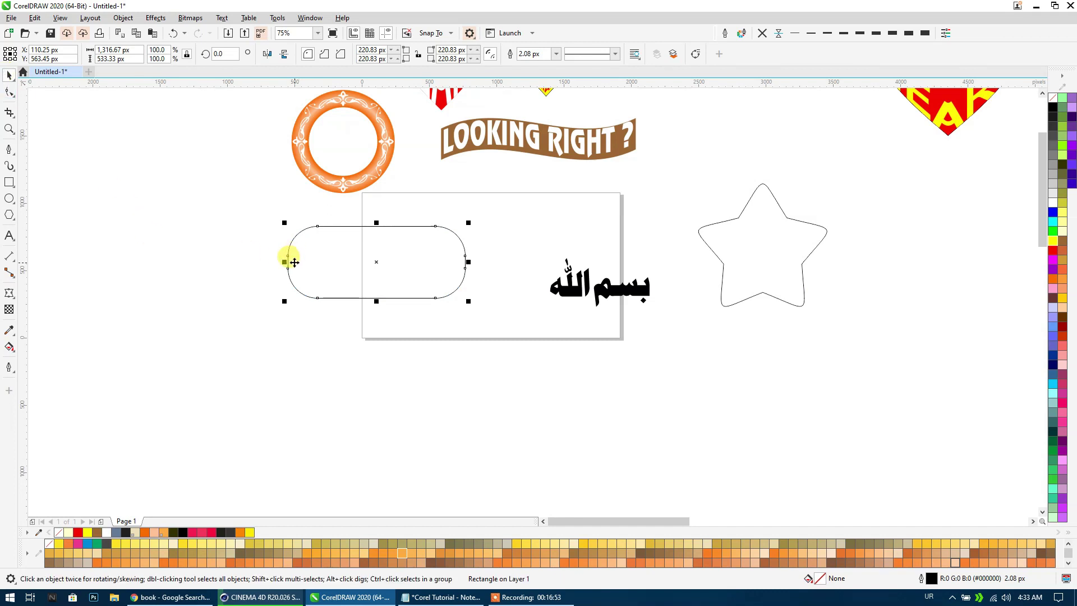
Enlarge the Arabic text to about 101 pt and place it beside the pill.
{"action": "left_click", "coordinate": [551, 303]}
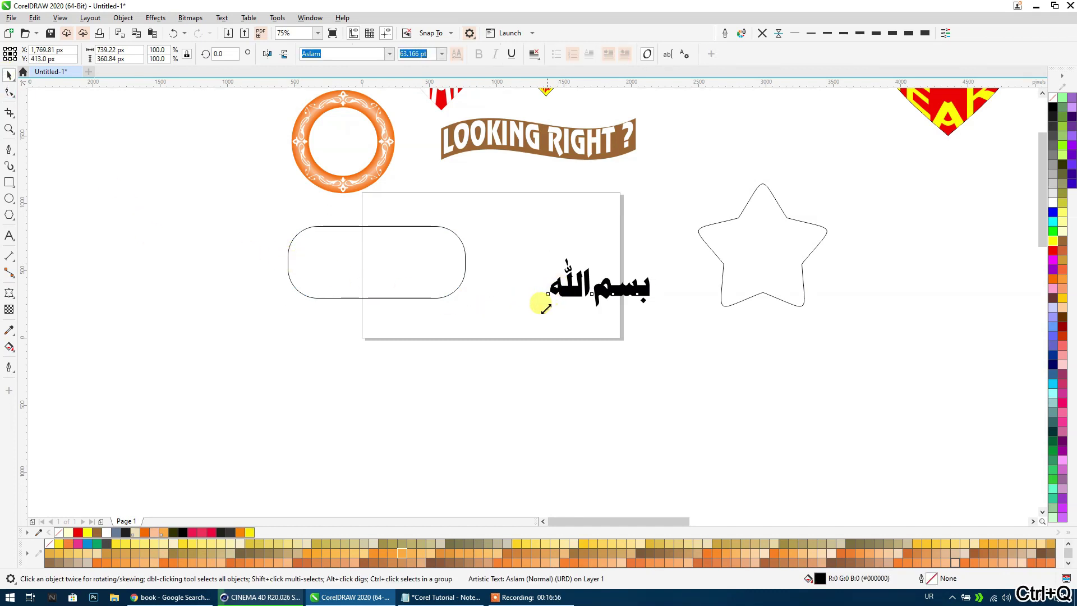
{"action": "left_click_drag", "start_coordinate": [545, 308], "coordinate": [483, 339]}
{"action": "mouse_move", "coordinate": [560, 312]}
{"action": "left_mouse_down"}
{"action": "mouse_move", "coordinate": [391, 275]}
{"action": "mouse_move", "coordinate": [483, 299]}
{"action": "mouse_move", "coordinate": [594, 307]}
{"action": "left_mouse_up"}
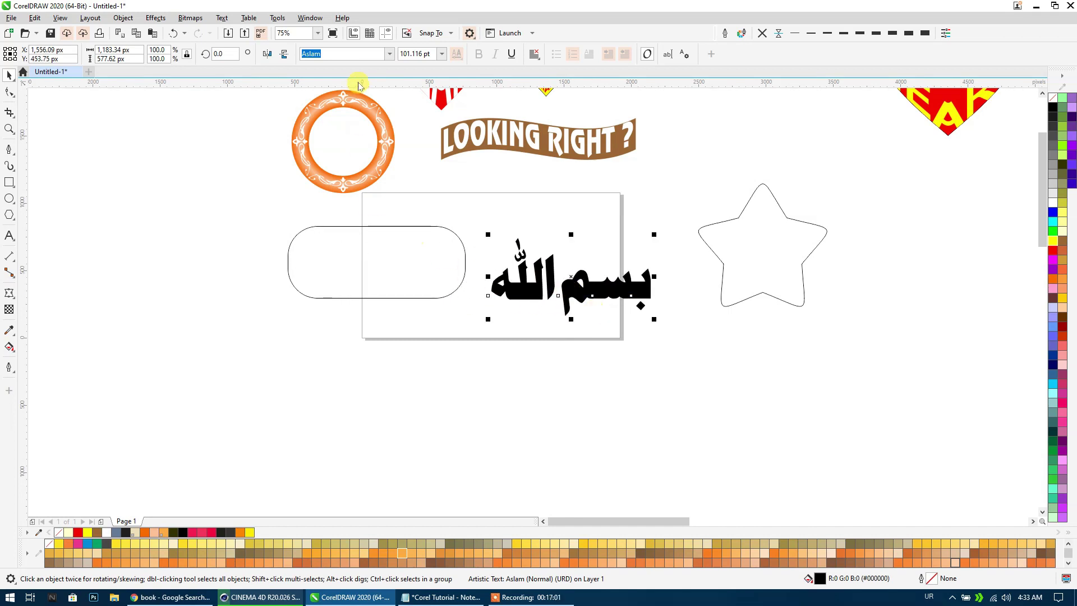
Copy the pill shape's envelope onto the Arabic text.
{"action": "left_click", "coordinate": [9, 293]}
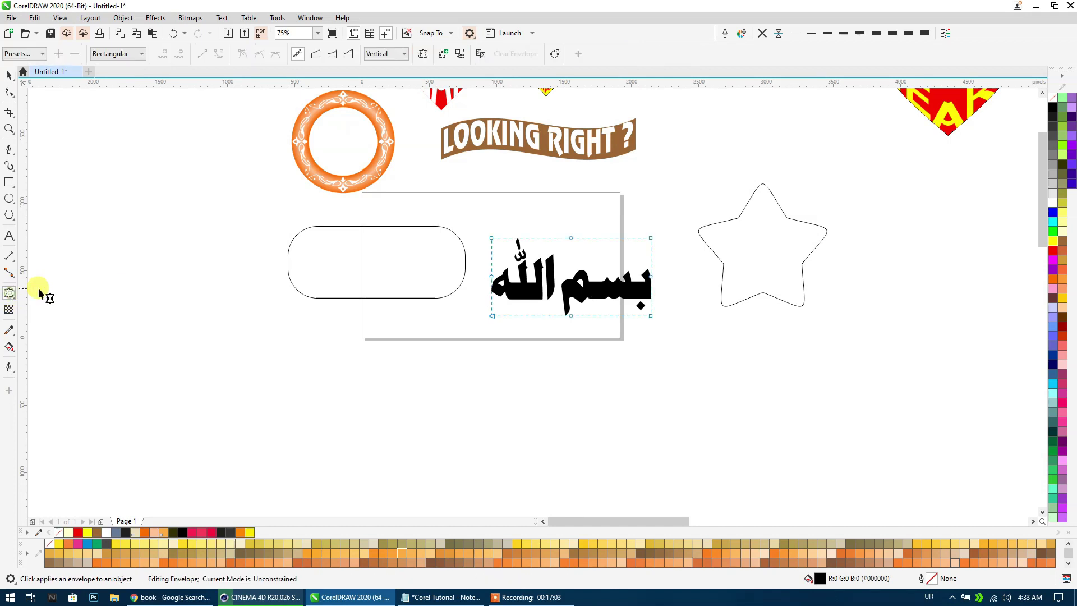
{"action": "left_click", "coordinate": [458, 55]}
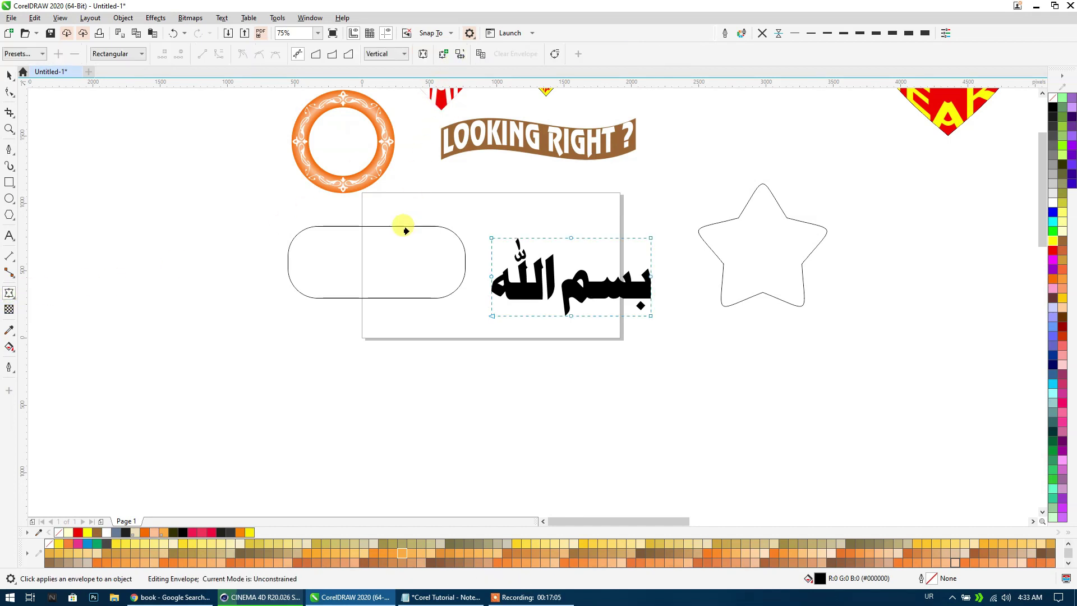
{"action": "left_click", "coordinate": [402, 252]}
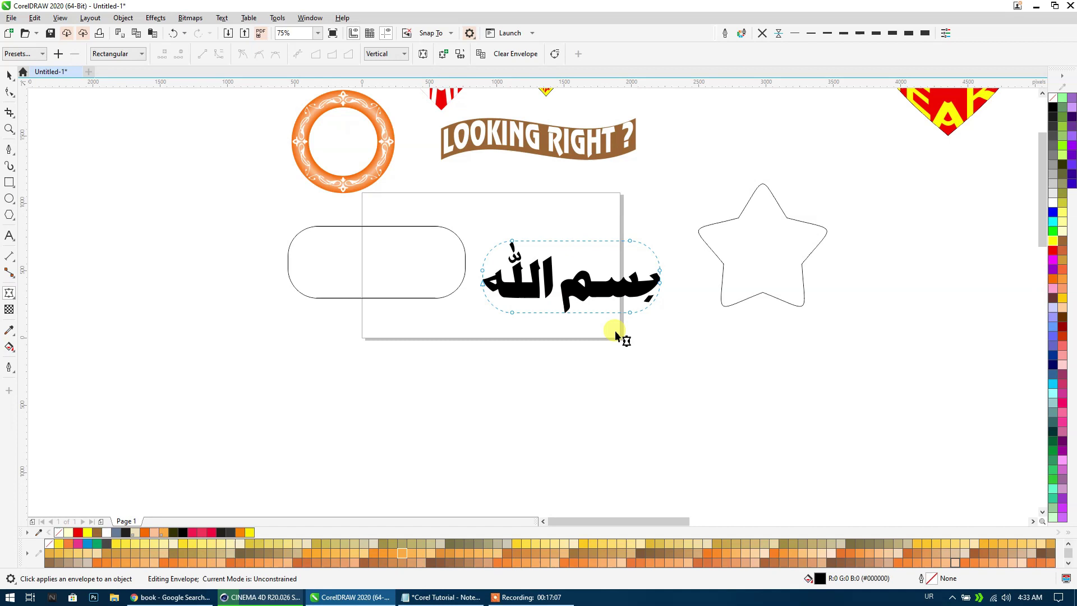
Try the Original, Putty and Vertical envelope mappings, settling on Horizontal.
{"action": "left_click", "coordinate": [384, 54]}
{"action": "left_click", "coordinate": [384, 58]}
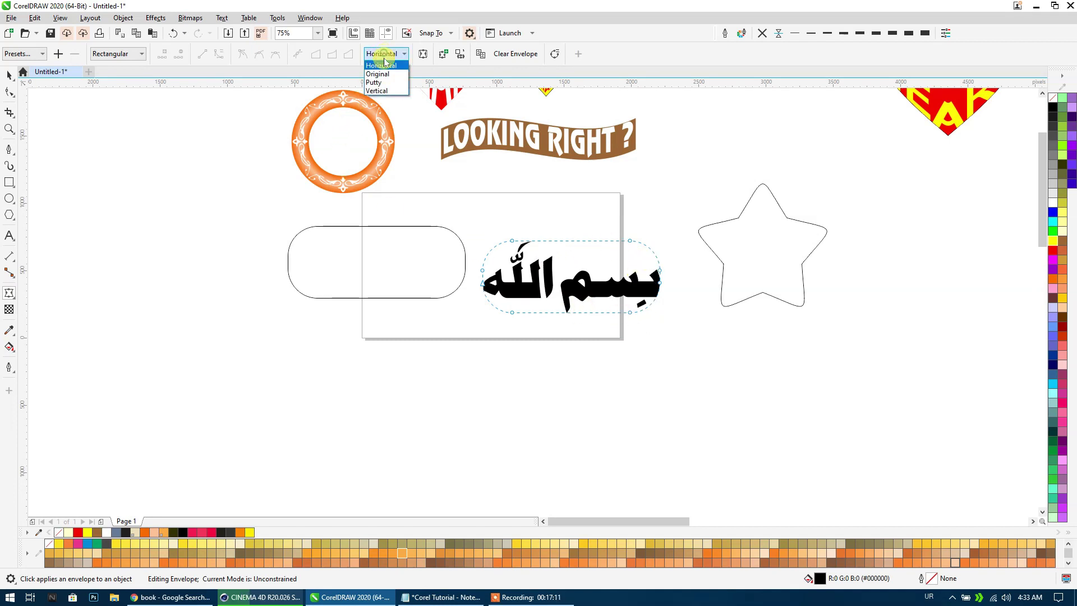
{"action": "left_click", "coordinate": [383, 73]}
{"action": "left_click", "coordinate": [392, 54]}
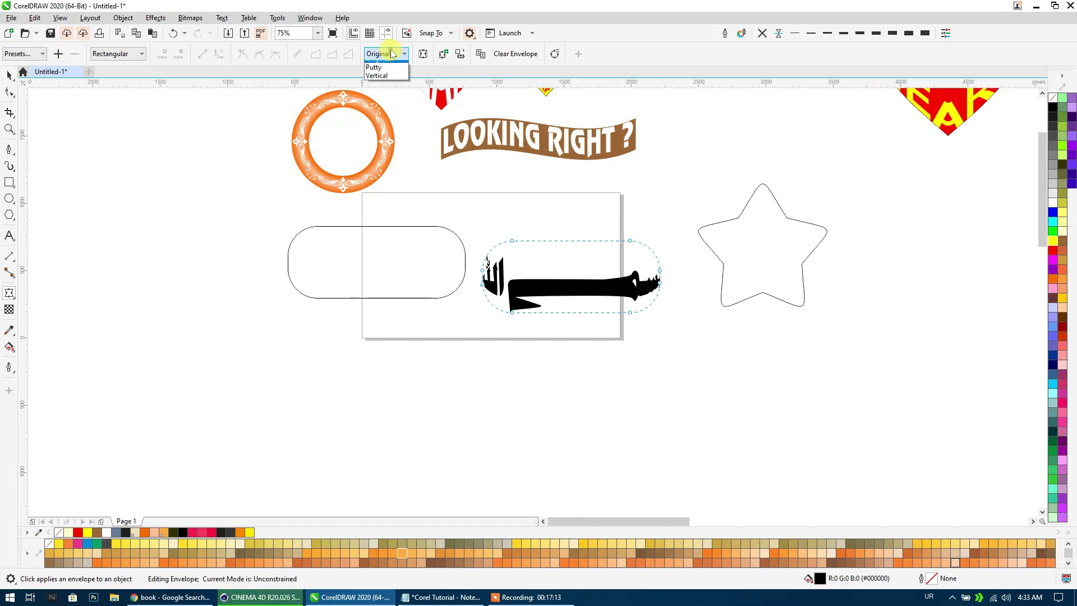
{"action": "left_click", "coordinate": [386, 82]}
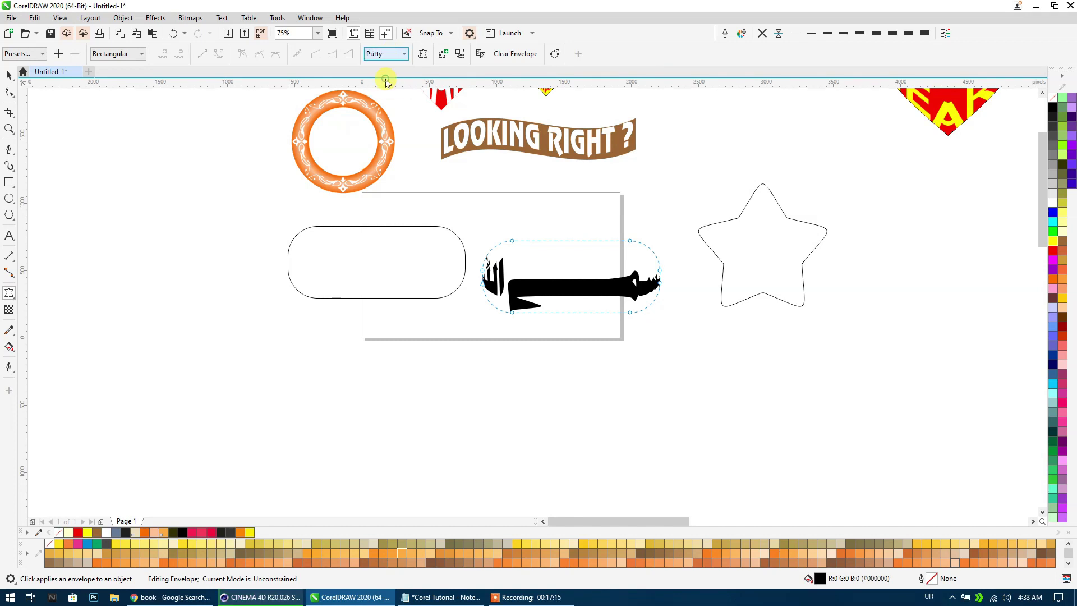
{"action": "left_click", "coordinate": [386, 53]}
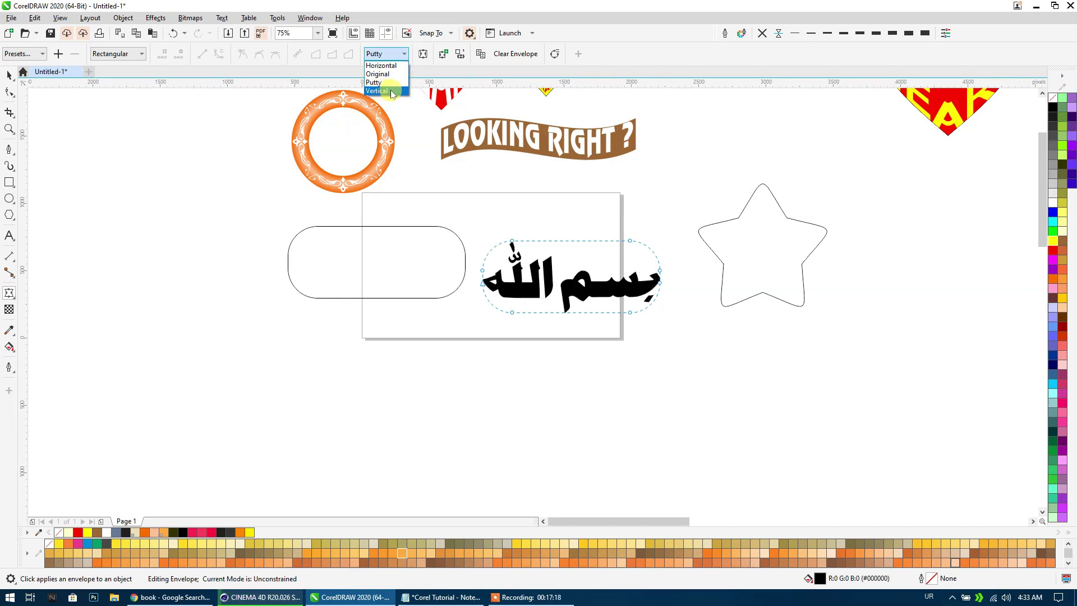
{"action": "left_click", "coordinate": [379, 92]}
{"action": "left_click", "coordinate": [386, 54]}
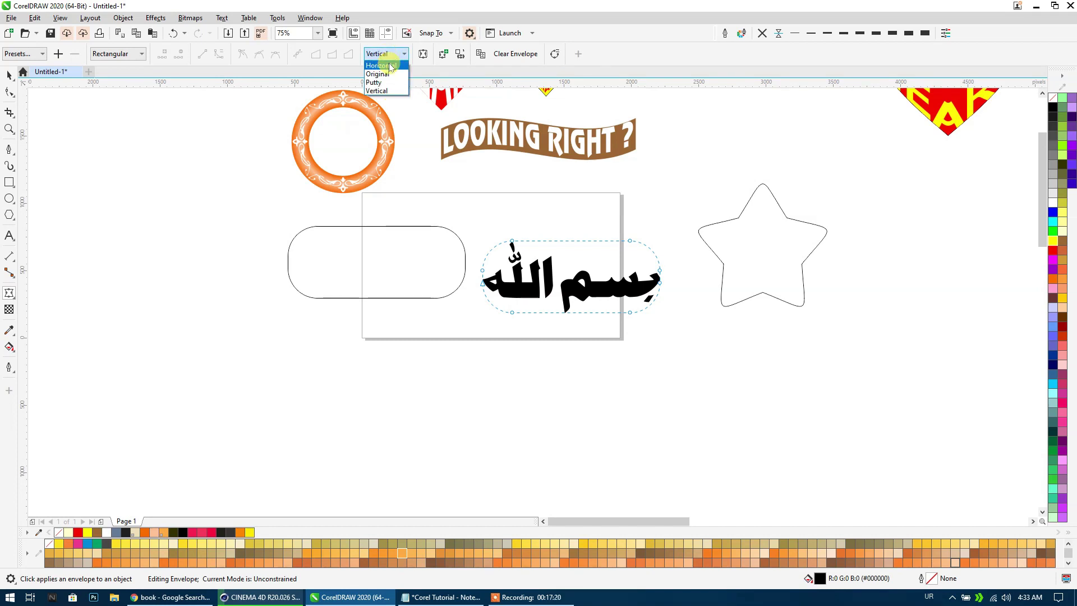
{"action": "left_click", "coordinate": [386, 64]}
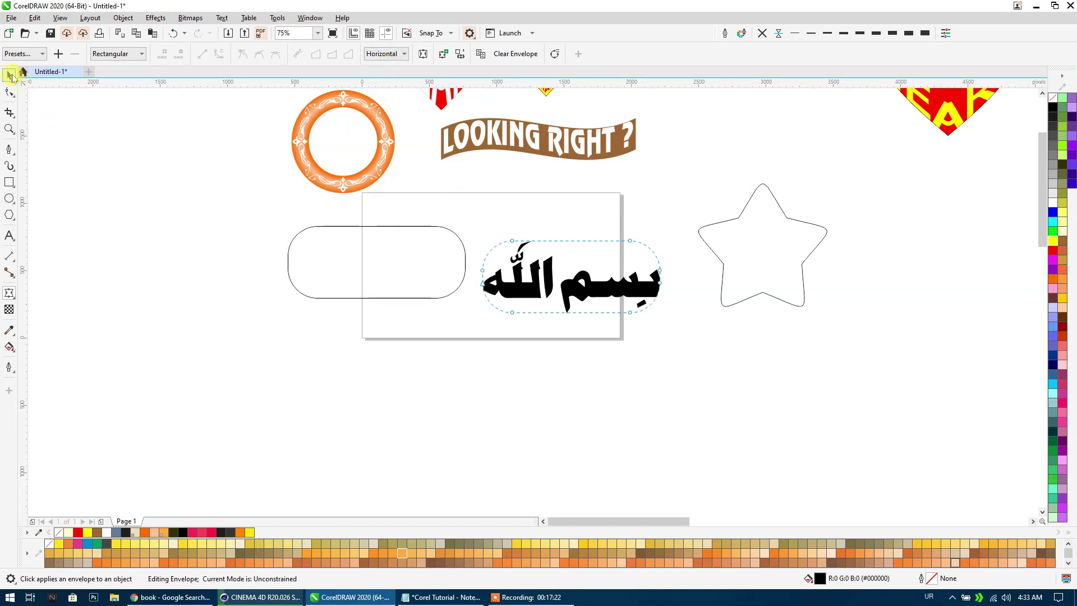
Shrink the warped text slightly and centre it inside the pill shape.
{"action": "left_click", "coordinate": [9, 76]}
{"action": "left_click", "coordinate": [580, 307]}
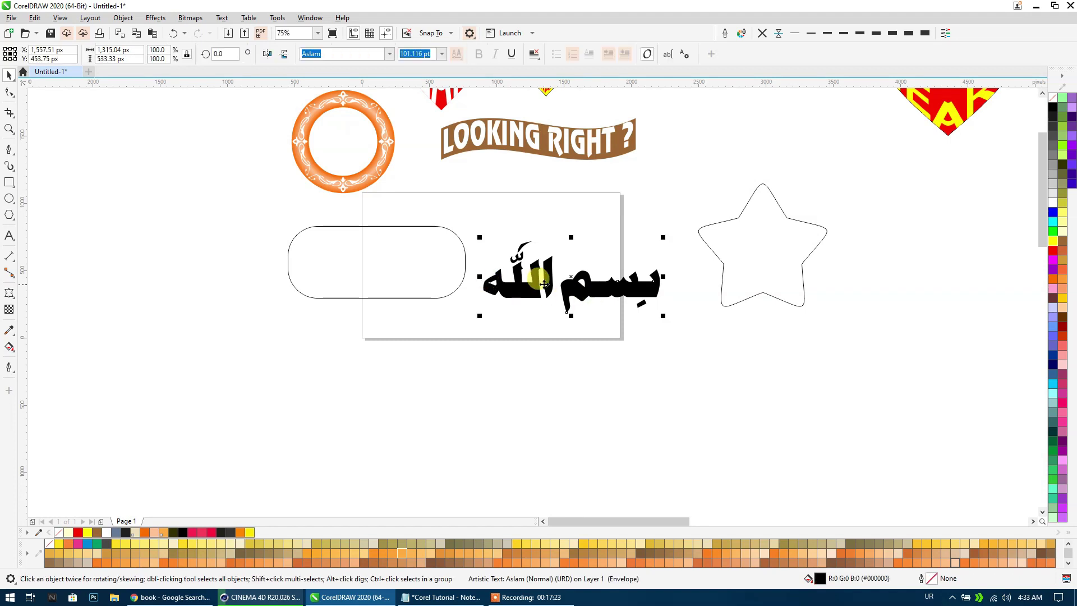
{"action": "left_click_drag", "start_coordinate": [662, 314], "coordinate": [661, 313]}
{"action": "scroll", "coordinate": [668, 322], "scroll_direction": "up", "scroll_amount": 3}
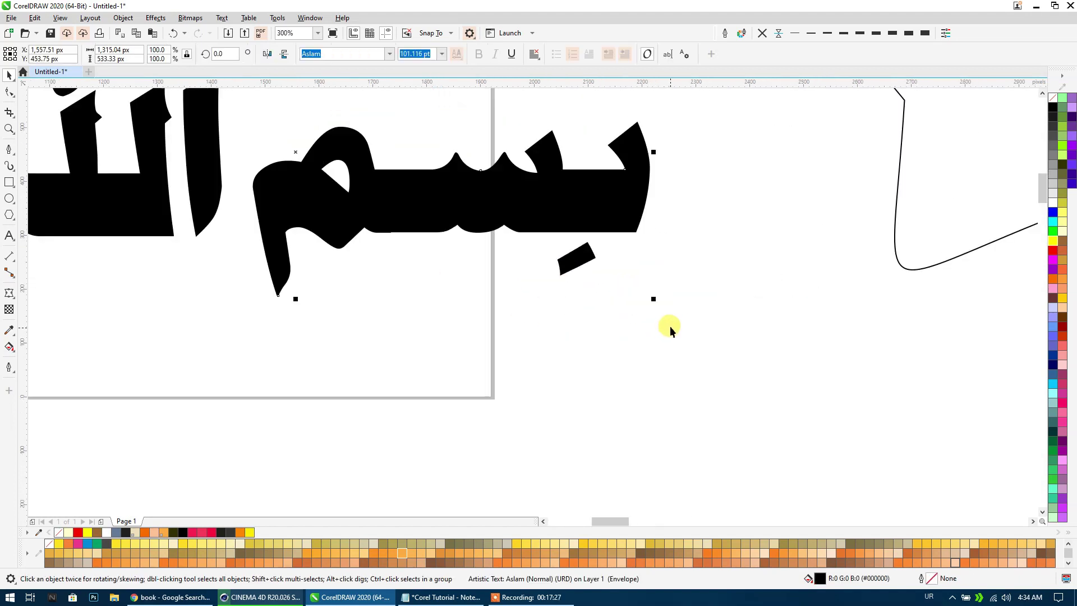
{"action": "left_click_drag", "start_coordinate": [651, 297], "coordinate": [645, 294]}
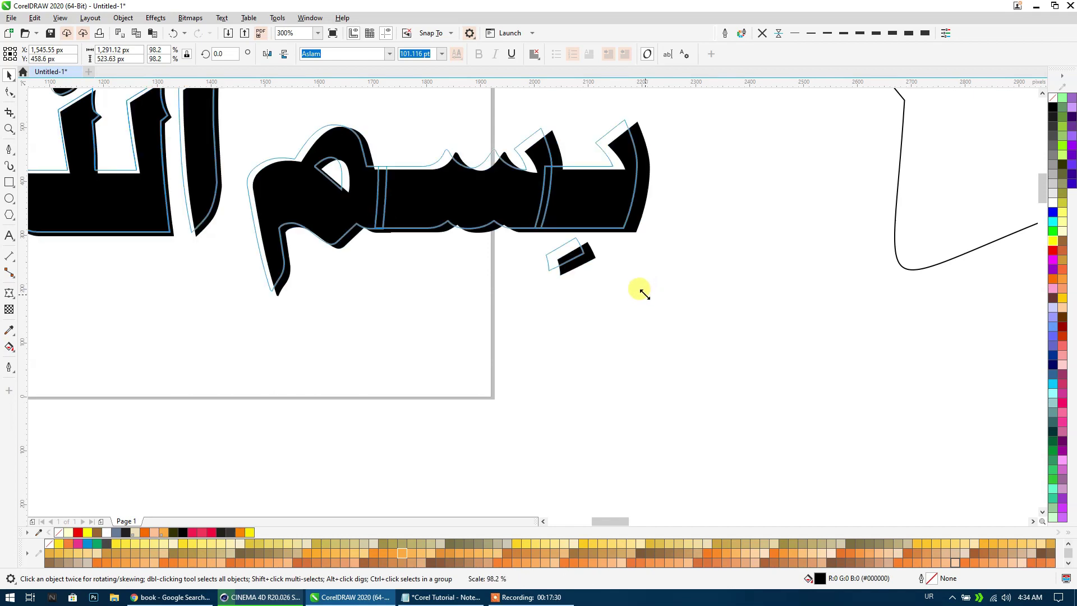
{"action": "scroll", "coordinate": [658, 296], "scroll_direction": "down", "scroll_amount": 1}
{"action": "scroll", "coordinate": [658, 296], "scroll_direction": "down", "scroll_amount": 3}
{"action": "left_click", "coordinate": [411, 241], "text": "shift"}
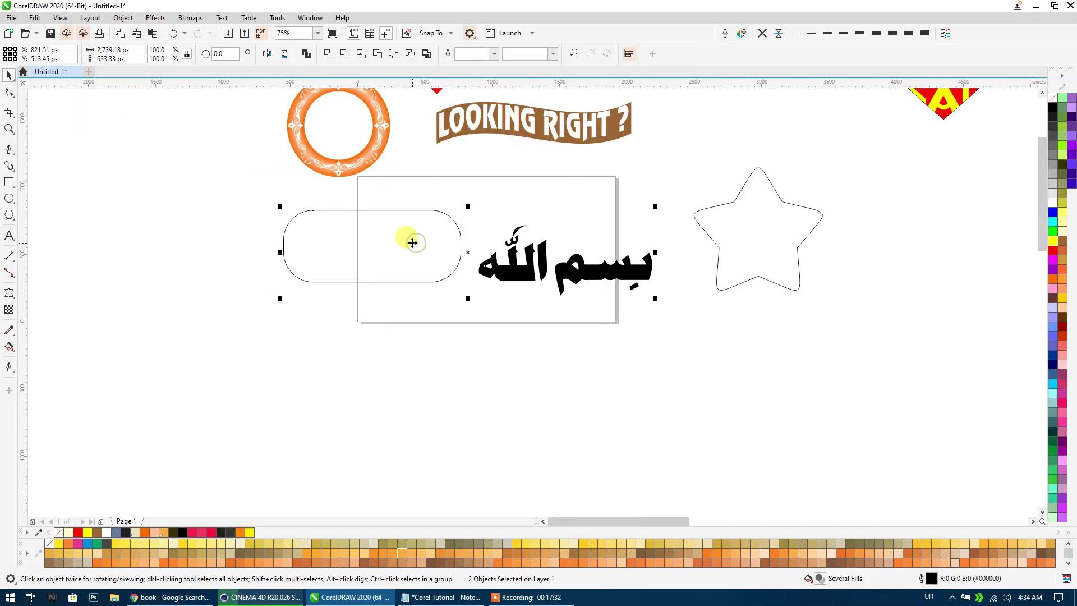
{"action": "key", "text": "c"}
Move the text and pill together to the canvas top-left, off the page.
{"action": "left_click", "coordinate": [336, 208]}
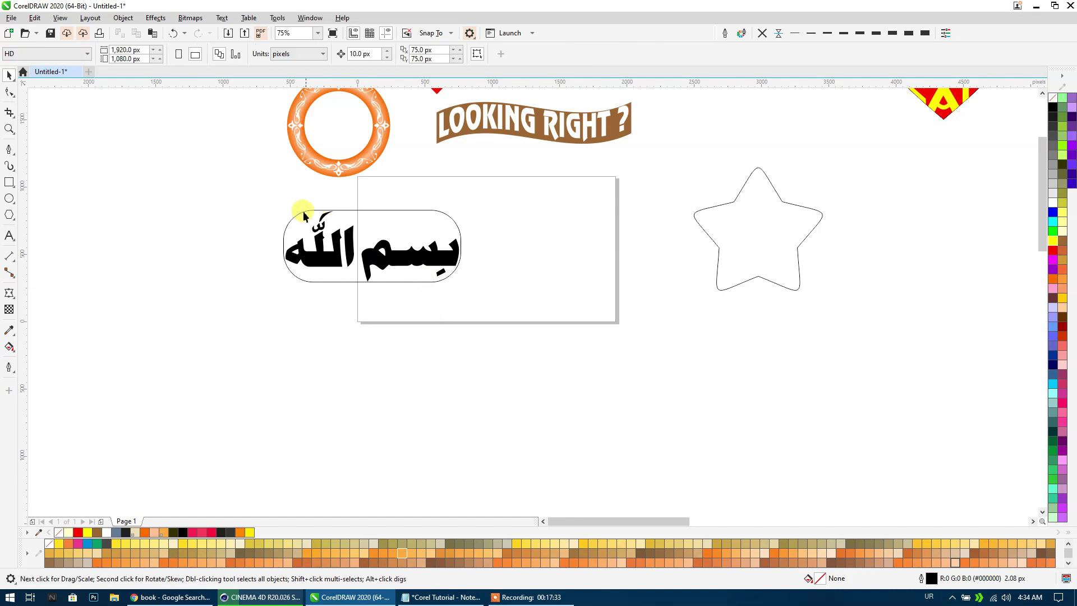
{"action": "scroll", "coordinate": [350, 238], "scroll_direction": "up", "scroll_amount": 2}
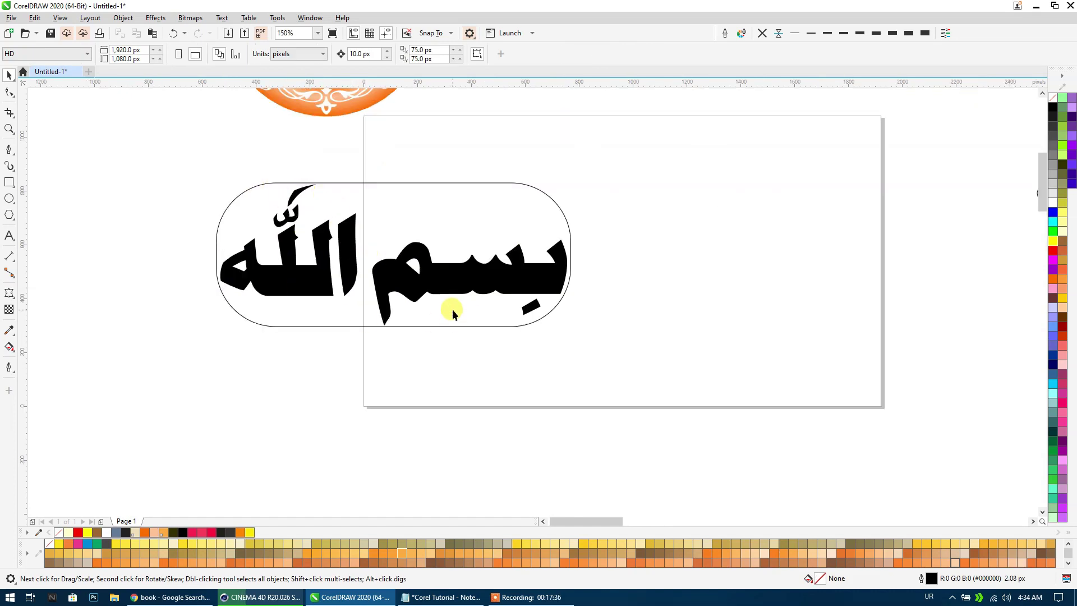
{"action": "scroll", "coordinate": [453, 314], "scroll_direction": "down", "scroll_amount": 2}
{"action": "left_click", "coordinate": [441, 299]}
{"action": "left_click_drag", "start_coordinate": [441, 300], "coordinate": [241, 197]}
{"action": "left_click_drag", "start_coordinate": [383, 192], "coordinate": [373, 288]}
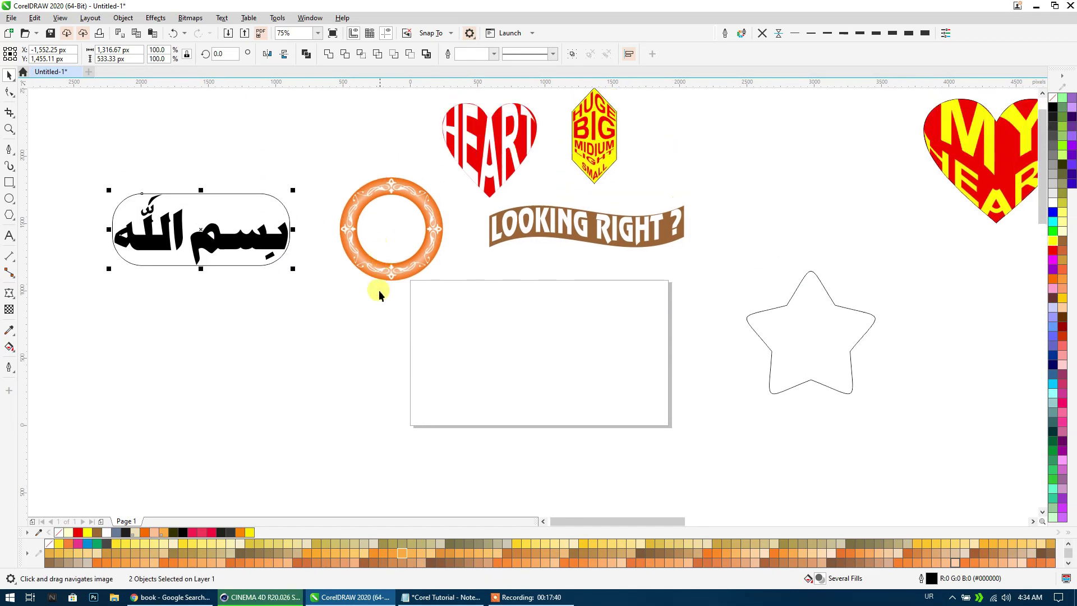
{"action": "scroll", "coordinate": [455, 284], "scroll_direction": "up", "scroll_amount": 2}
{"action": "right_click", "coordinate": [458, 286]}
Import Flourish.png from the D: drive and place it below the other drawings.
{"action": "left_click", "coordinate": [496, 349]}
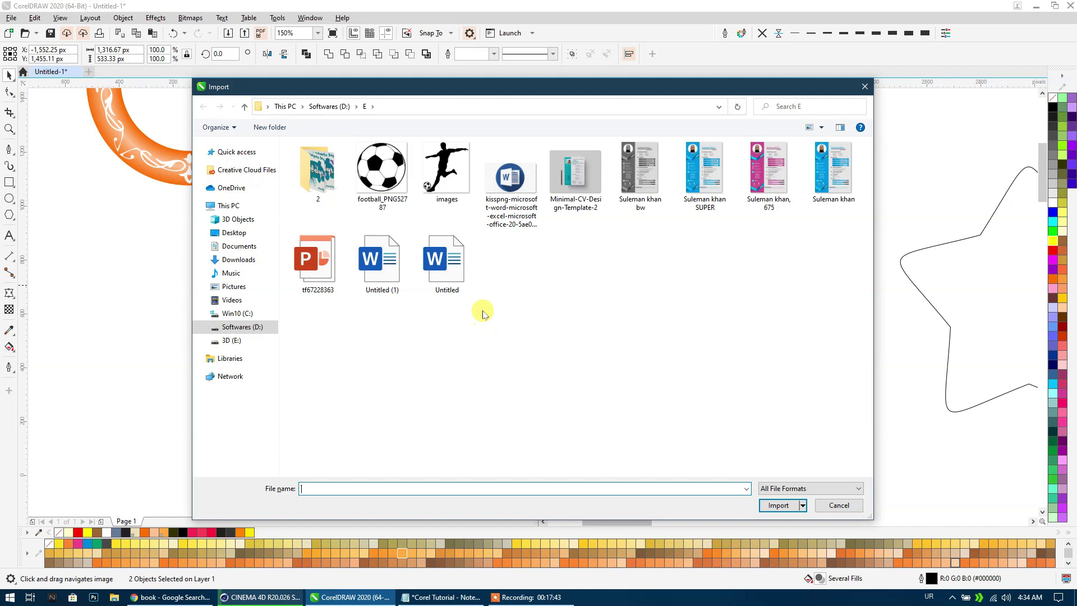
{"action": "left_click", "coordinate": [334, 108]}
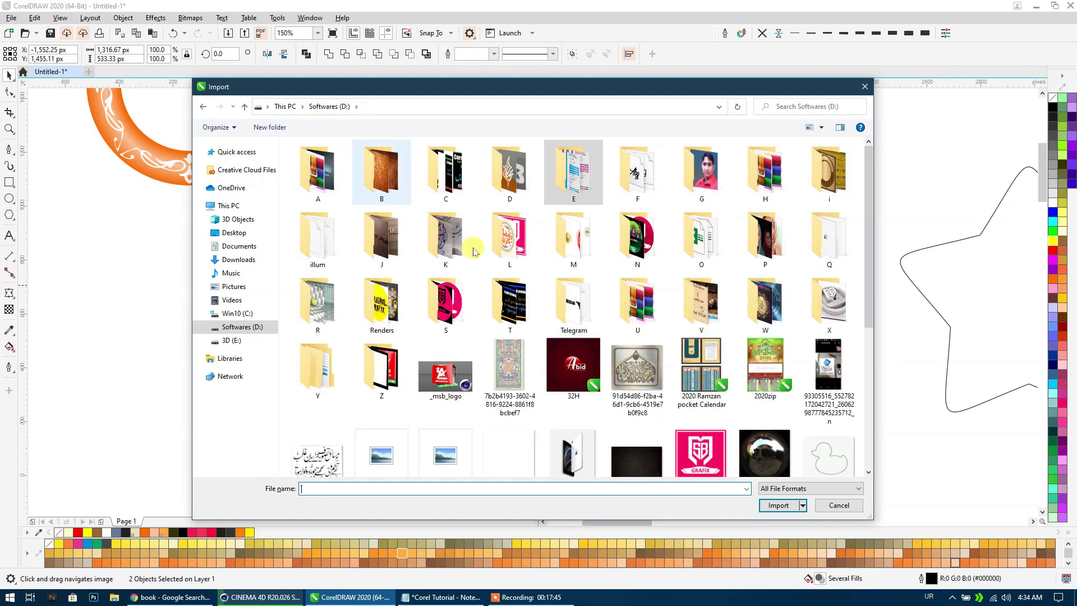
{"action": "scroll", "coordinate": [505, 270], "scroll_direction": "down", "scroll_amount": 5}
{"action": "left_click", "coordinate": [700, 272]}
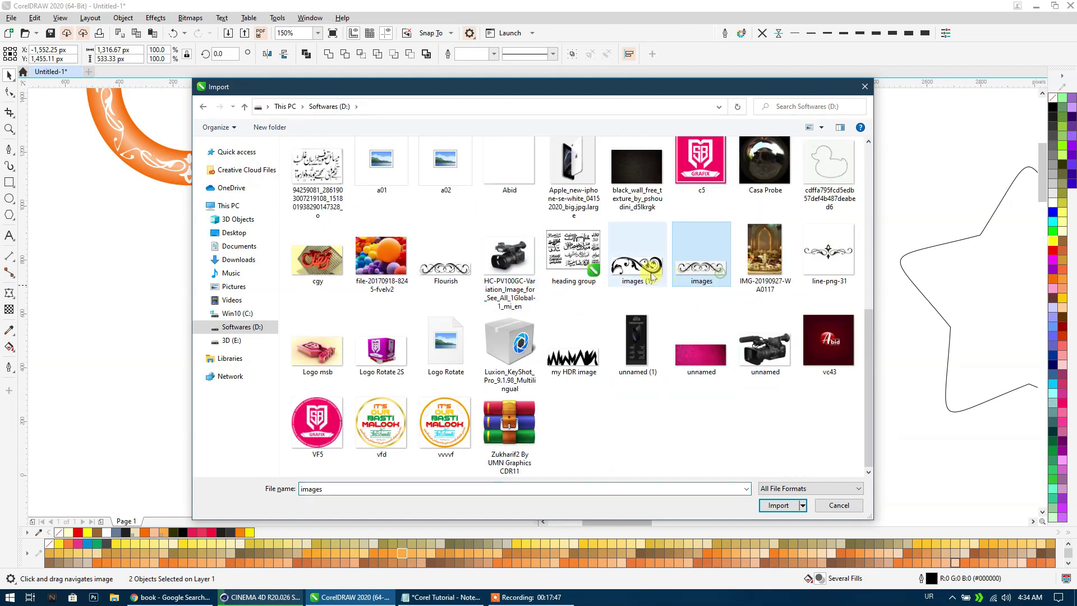
{"action": "left_click", "coordinate": [637, 263]}
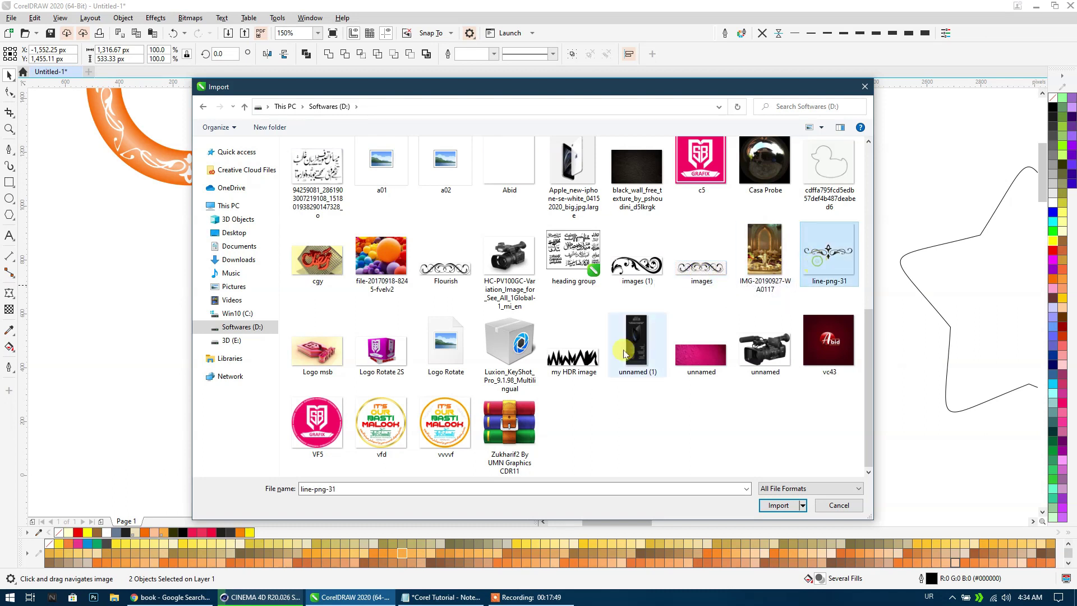
{"action": "left_click", "coordinate": [451, 271]}
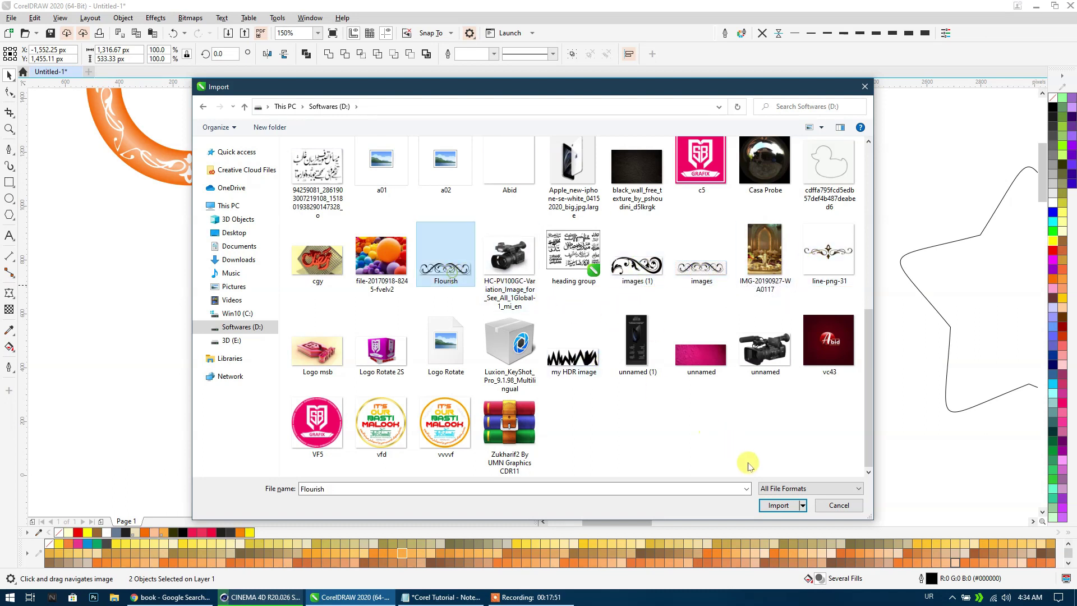
{"action": "left_click", "coordinate": [778, 507]}
{"action": "left_click", "coordinate": [399, 242]}
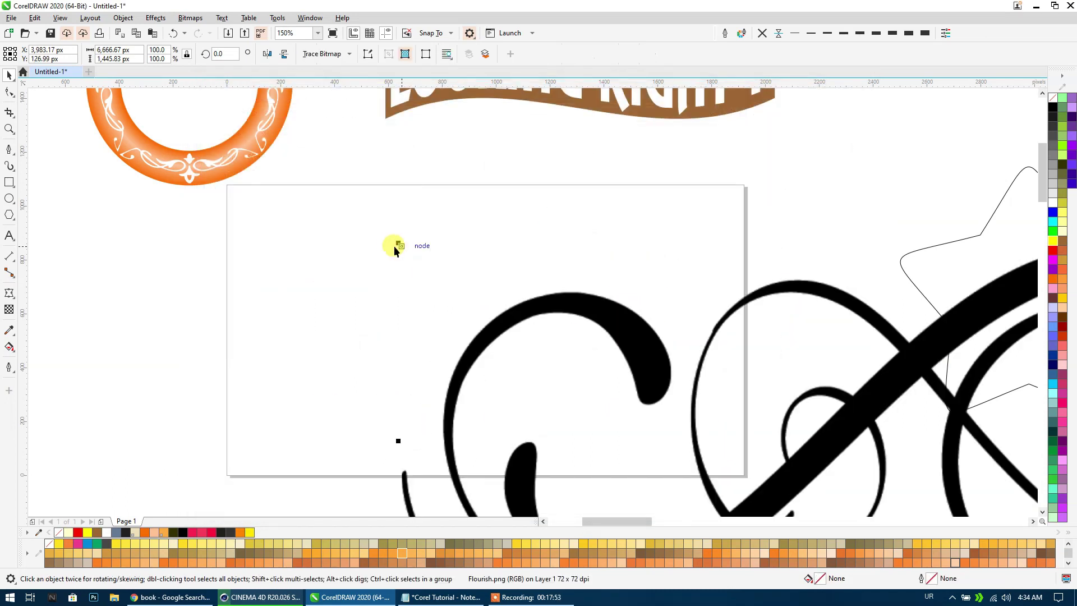
{"action": "scroll", "coordinate": [395, 245], "scroll_direction": "down", "scroll_amount": 5}
{"action": "left_click_drag", "start_coordinate": [534, 278], "coordinate": [426, 397]}
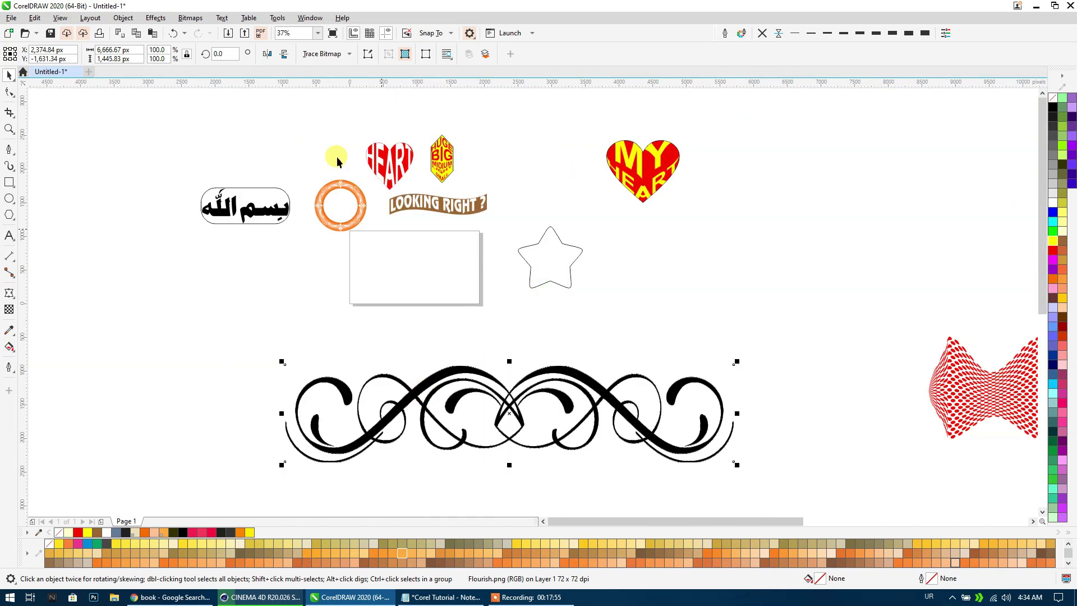
{"action": "left_click", "coordinate": [311, 53]}
{"action": "mouse_move", "coordinate": [337, 94]}
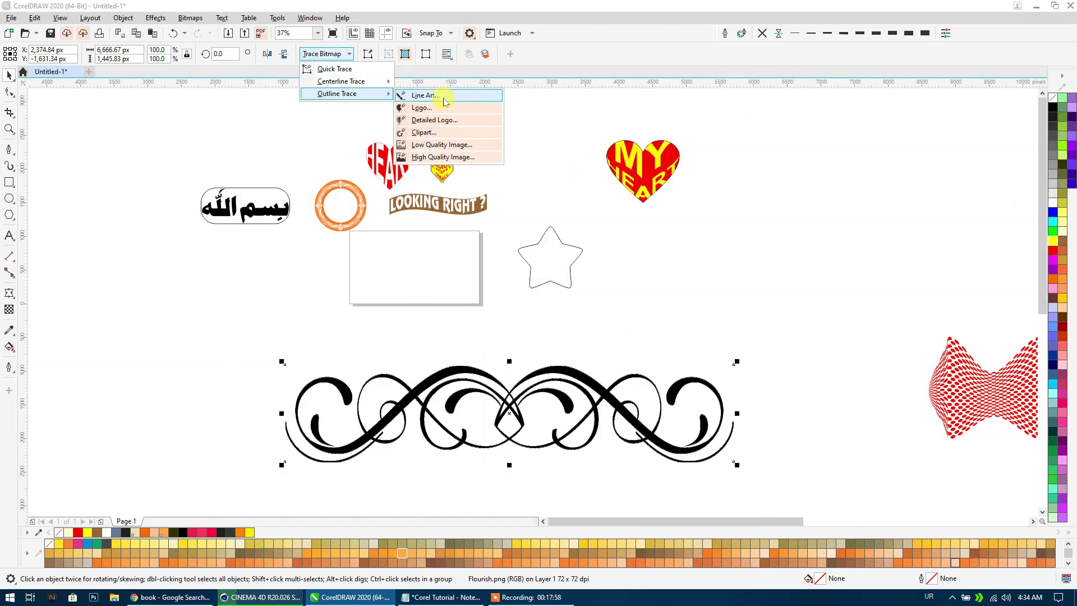
Trace the flourish as a logo with detail 95 and smoothing 4, moving the original left.
{"action": "left_click", "coordinate": [444, 108]}
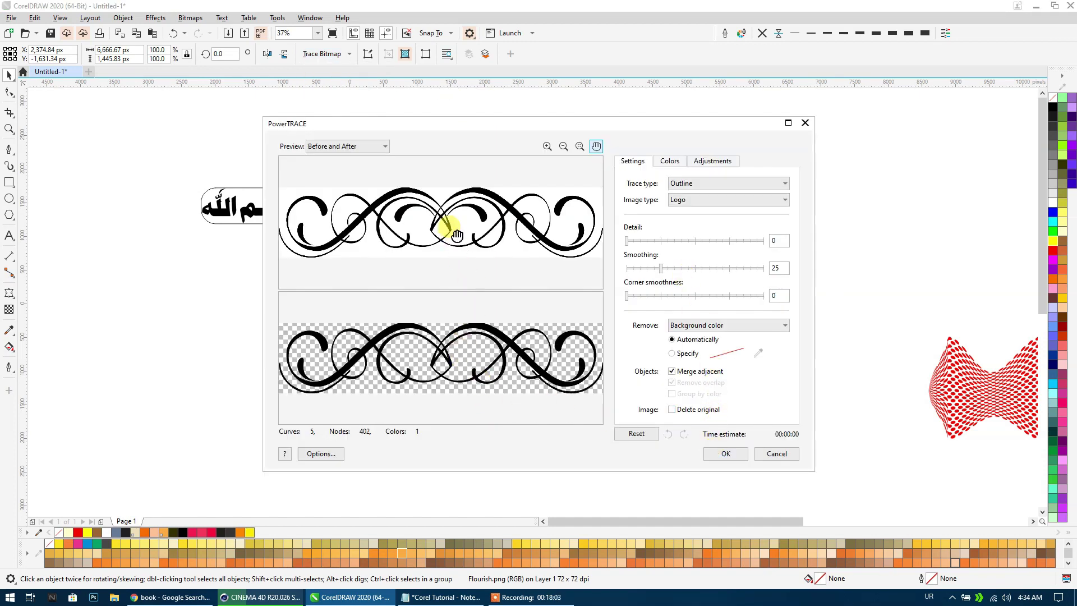
{"action": "left_click", "coordinate": [743, 241]}
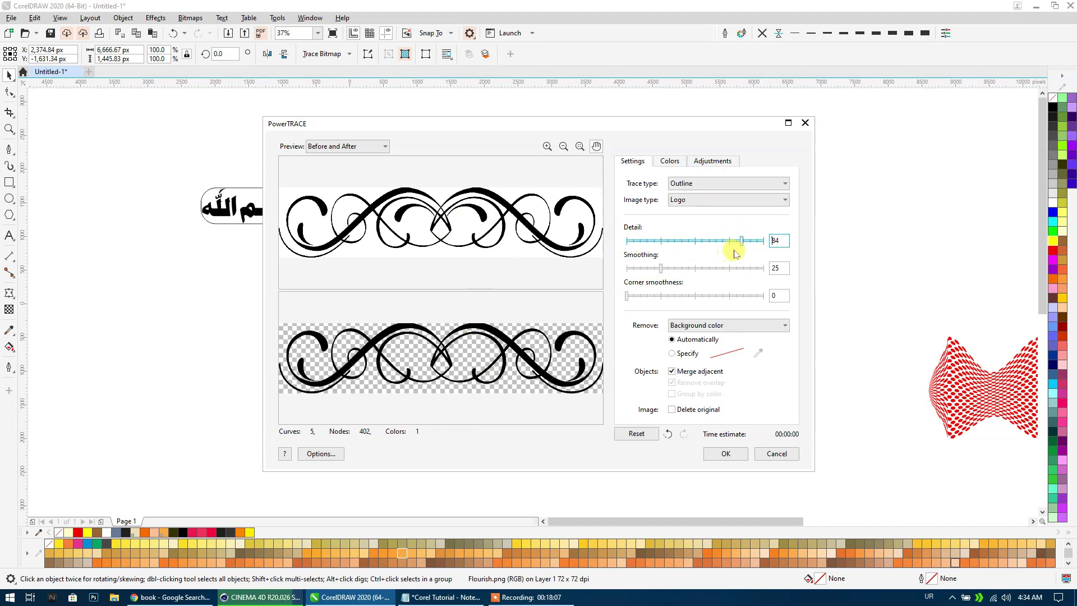
{"action": "left_click", "coordinate": [757, 242]}
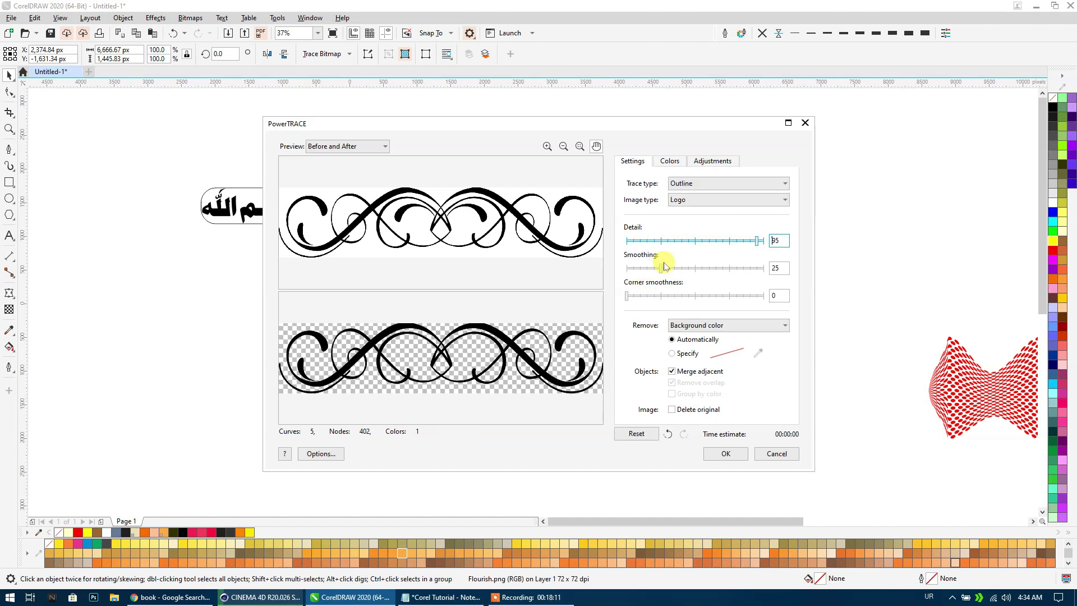
{"action": "left_click", "coordinate": [631, 268]}
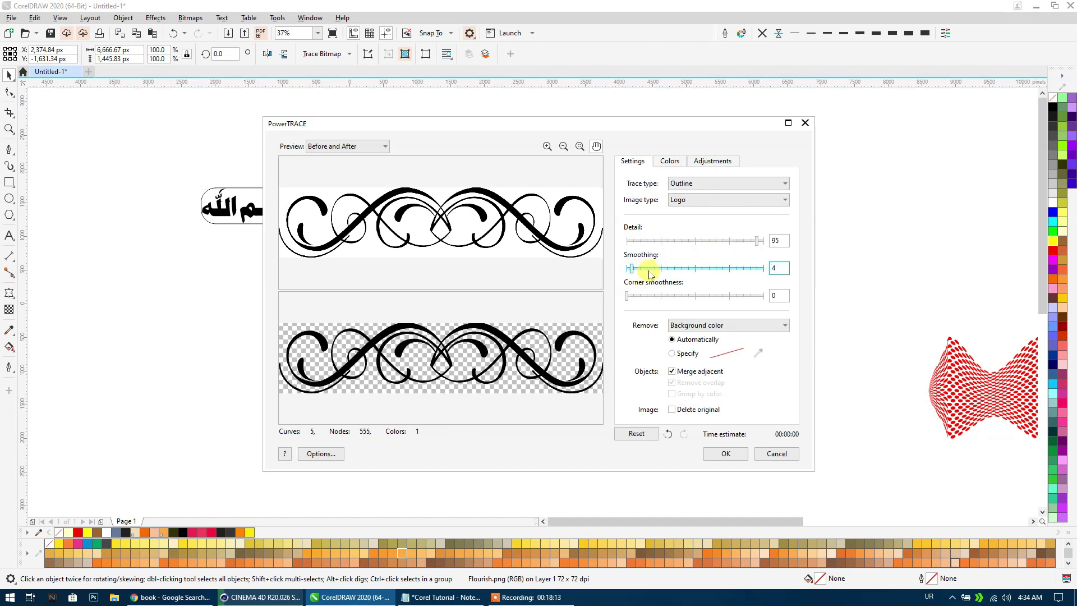
{"action": "left_click", "coordinate": [726, 453]}
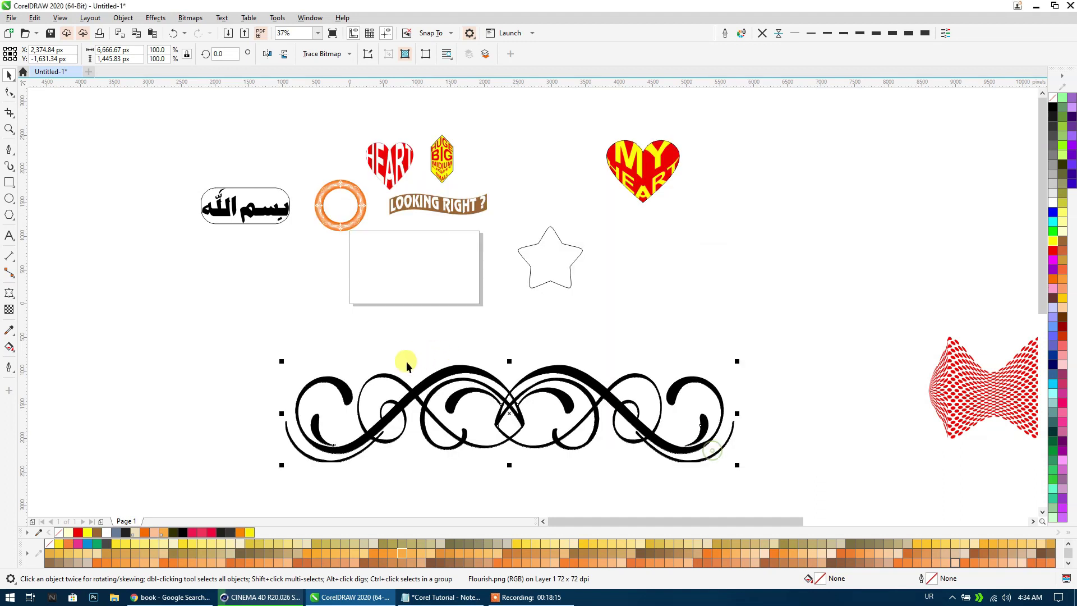
{"action": "left_click_drag", "start_coordinate": [631, 356], "coordinate": [325, 359]}
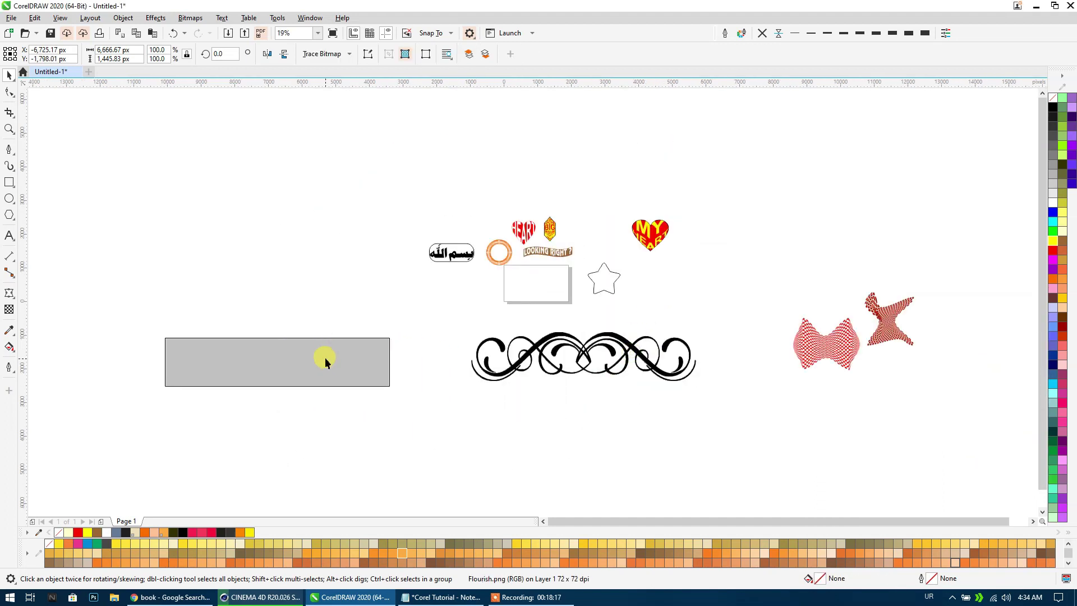
{"action": "key", "text": "Escape"}
Delete the original bitmap, fill the traced flourish blue (#6699FF), and ungroup it.
{"action": "left_click", "coordinate": [585, 357]}
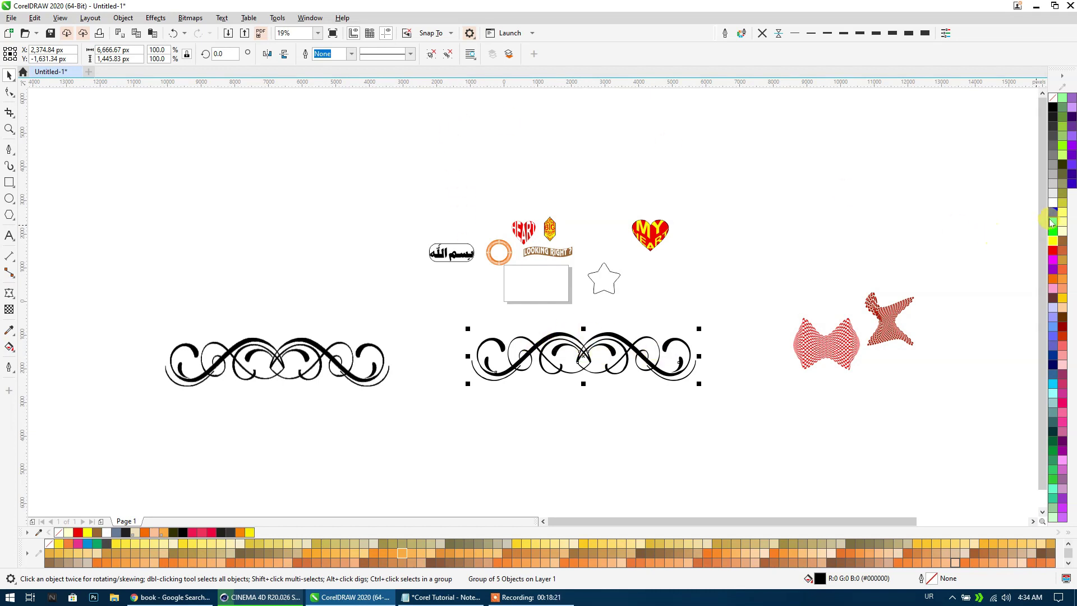
{"action": "left_click", "coordinate": [1072, 112]}
{"action": "scroll", "coordinate": [621, 353], "scroll_direction": "up", "scroll_amount": 2}
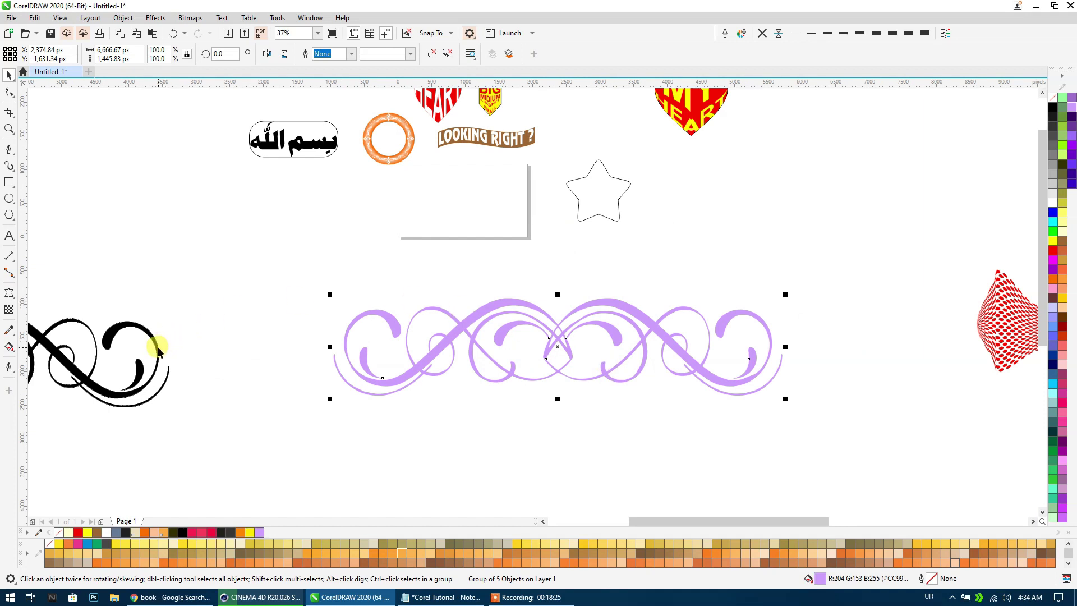
{"action": "left_click", "coordinate": [158, 348]}
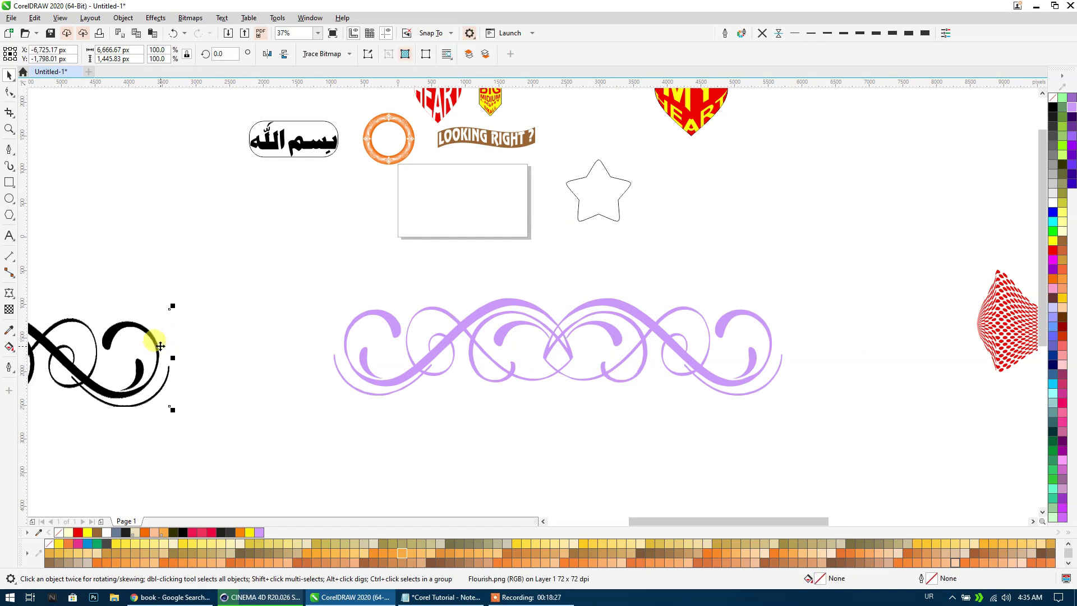
{"action": "key", "text": "Delete"}
{"action": "left_click", "coordinate": [436, 358]}
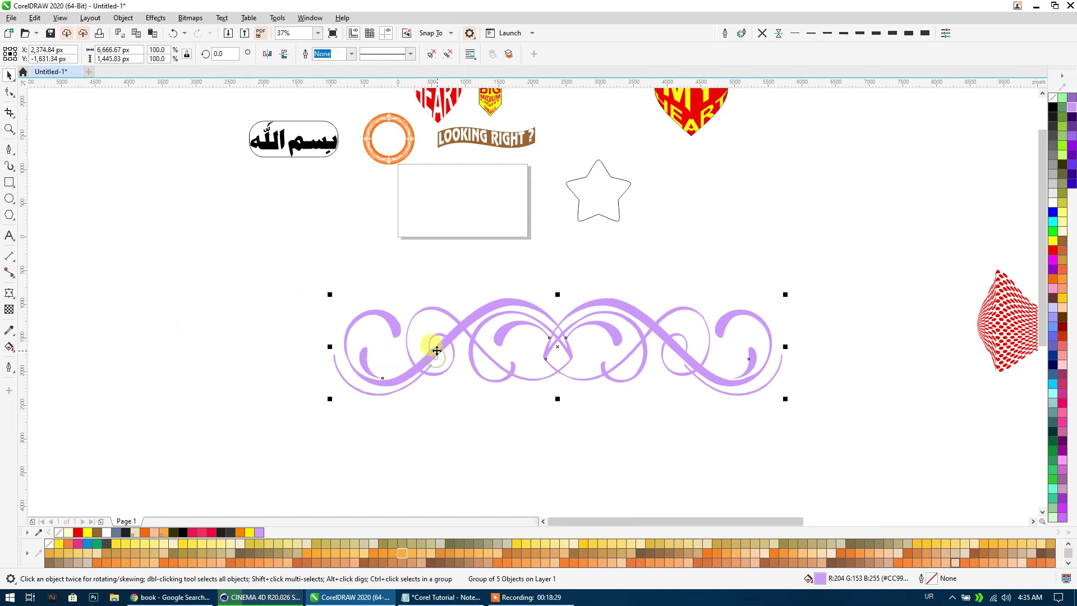
{"action": "left_click", "coordinate": [1054, 329]}
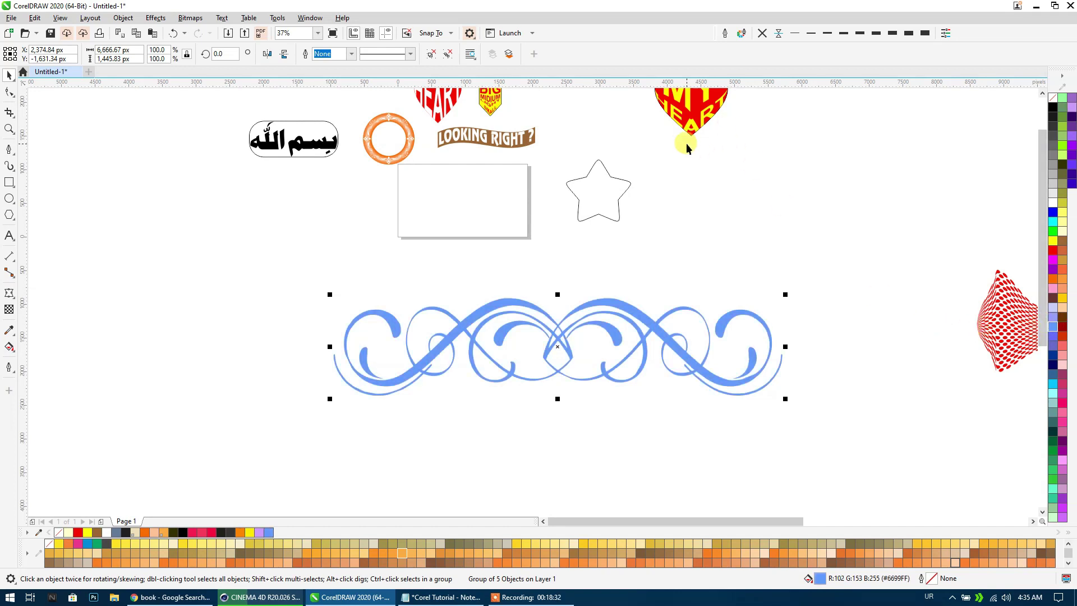
{"action": "left_click", "coordinate": [430, 56]}
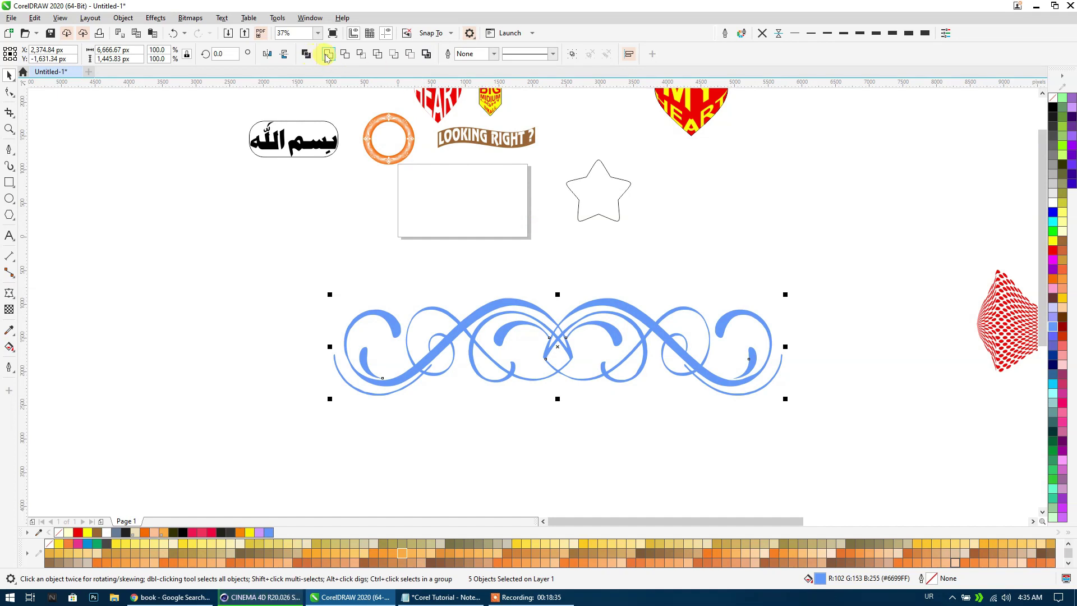
Combine the flourish into one curve, shrink it to 6.8%, and move it atop the page.
{"action": "key", "text": "ctrl+l"}
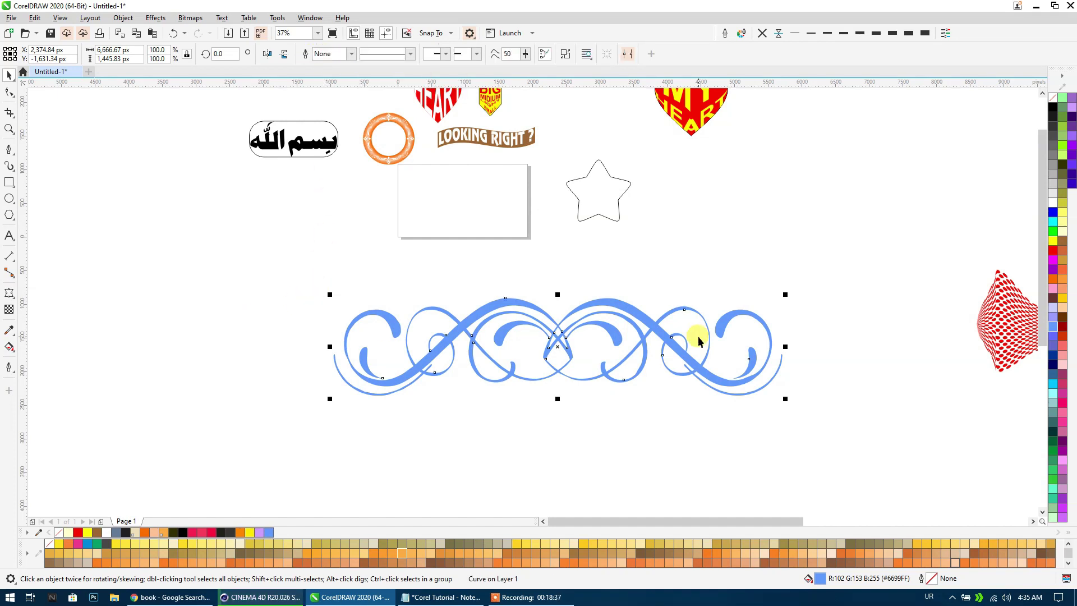
{"action": "mouse_move", "coordinate": [786, 399]}
{"action": "left_mouse_down"}
{"action": "mouse_move", "coordinate": [365, 318]}
{"action": "mouse_move", "coordinate": [310, 203]}
{"action": "left_mouse_up"}
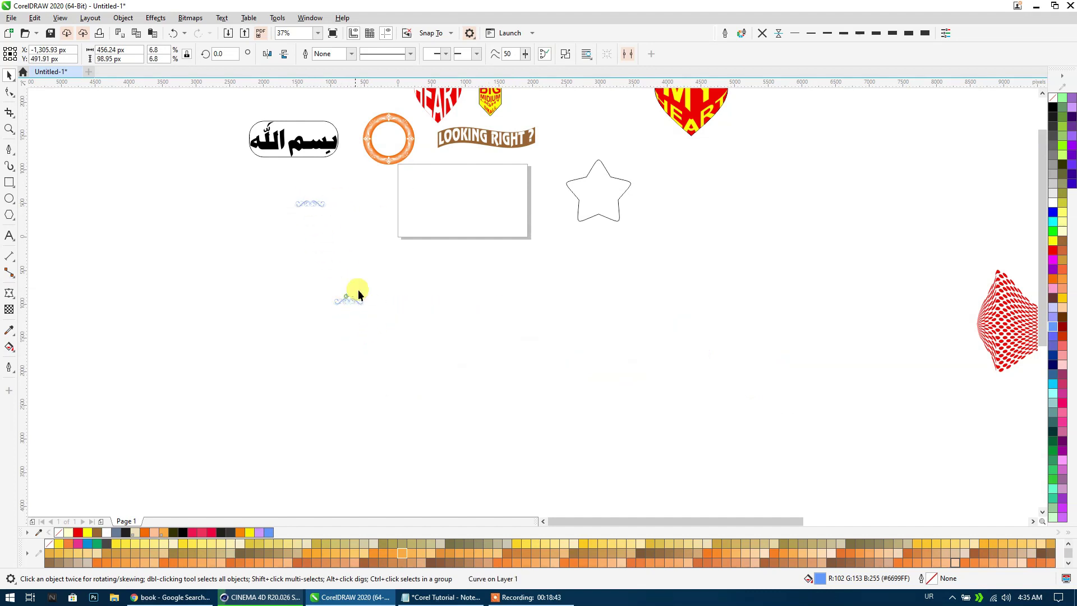
{"action": "left_click_drag", "start_coordinate": [347, 301], "coordinate": [462, 187]}
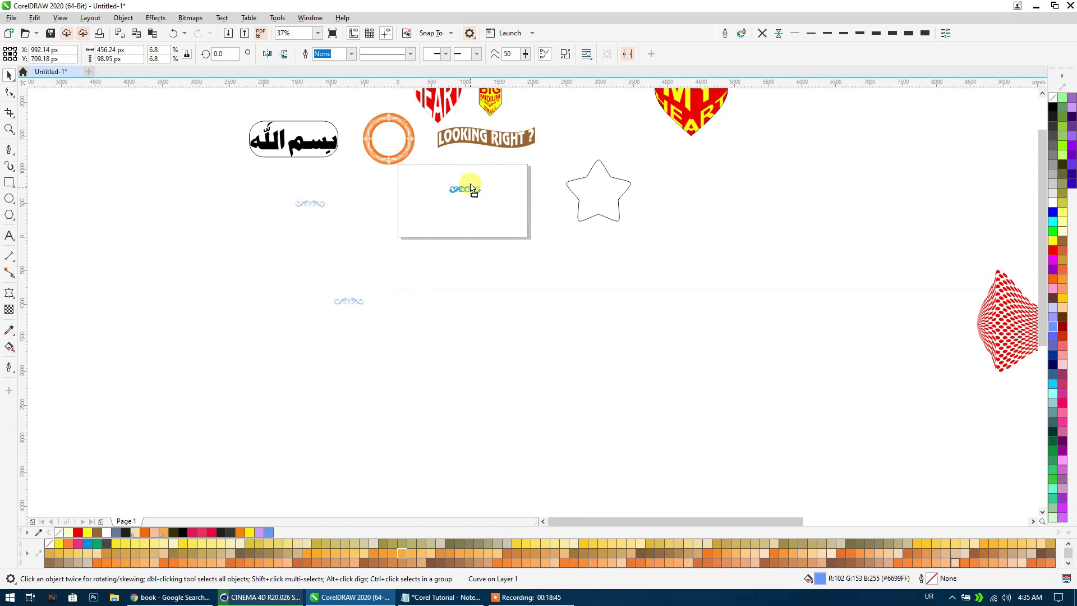
{"action": "scroll", "coordinate": [462, 188], "scroll_direction": "up", "scroll_amount": 2}
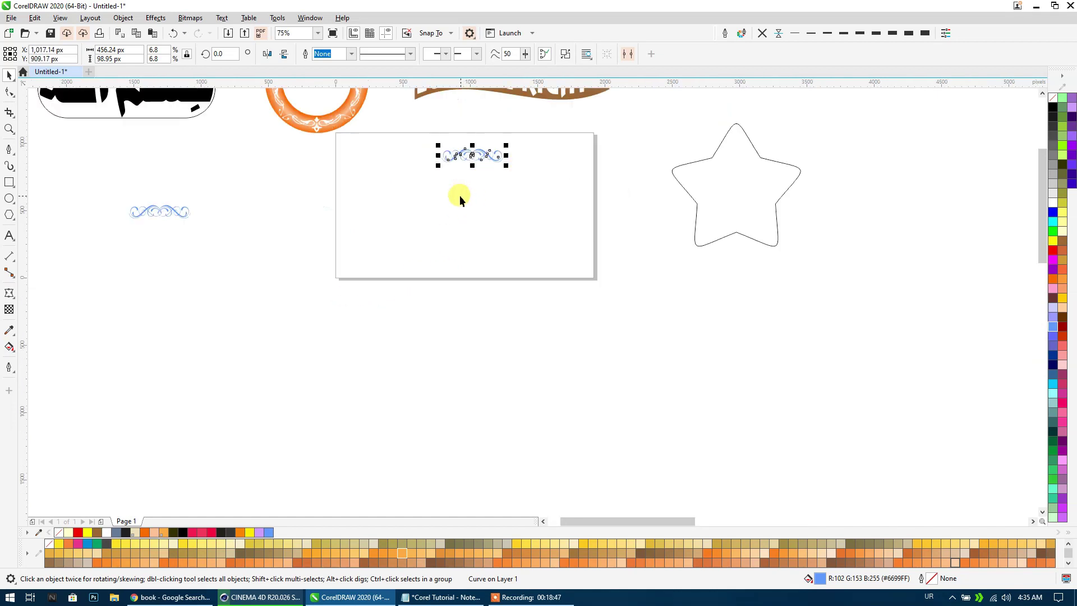
Draw a 616.67 px circle centred on the page with a 71.1% concentric copy inside.
{"action": "left_click", "coordinate": [10, 198]}
{"action": "left_click_drag", "start_coordinate": [436, 201], "coordinate": [526, 290]}
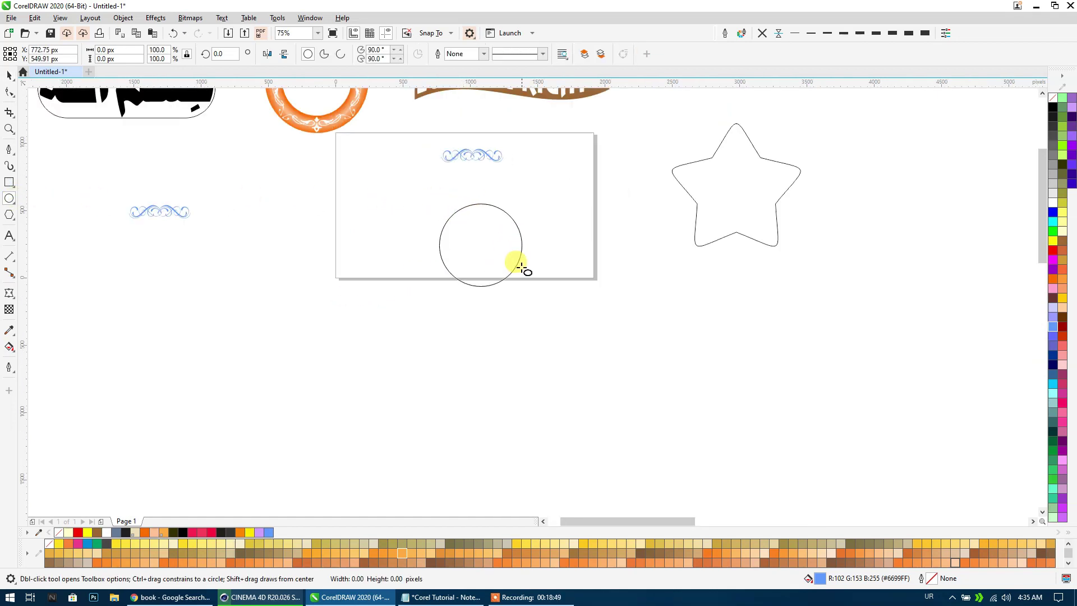
{"action": "left_click", "coordinate": [9, 75]}
{"action": "key", "text": "p"}
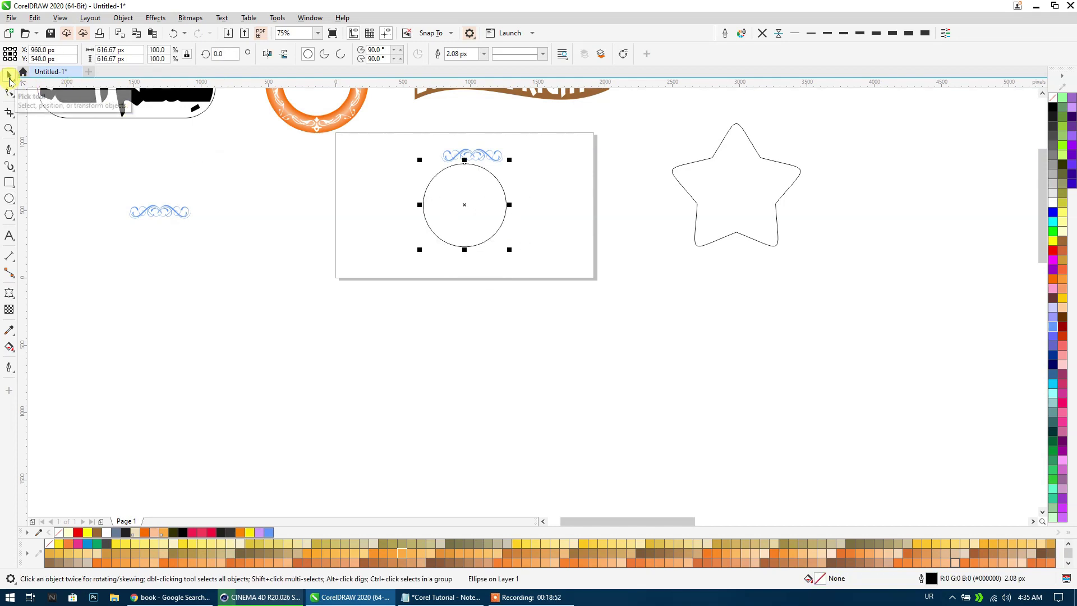
{"action": "scroll", "coordinate": [446, 197], "scroll_direction": "up", "scroll_amount": 2}
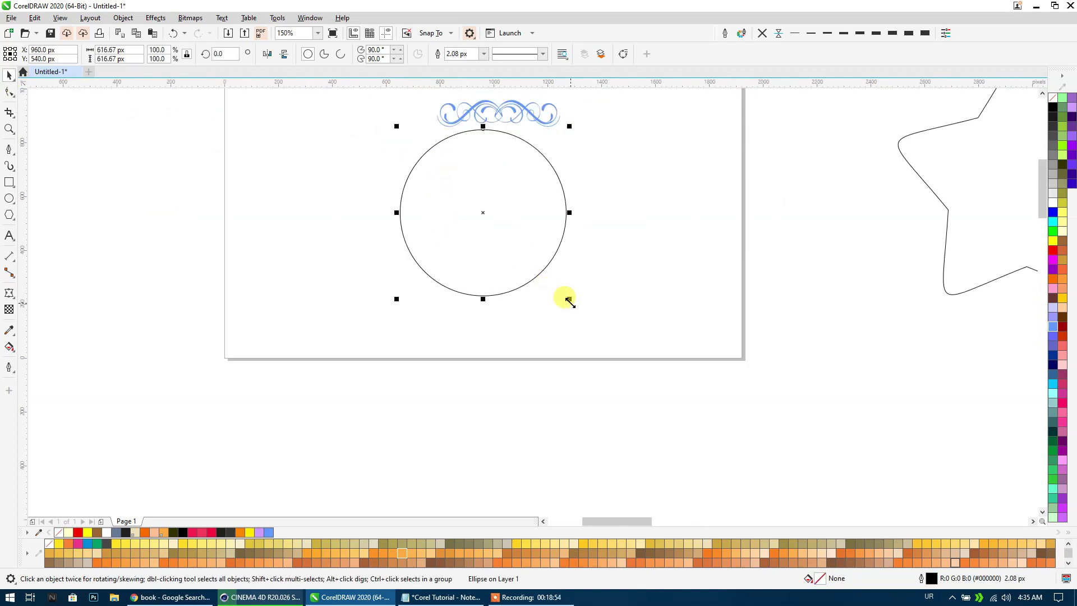
{"action": "left_click_drag", "start_coordinate": [568, 300], "coordinate": [550, 280]}
{"action": "left_click", "coordinate": [504, 104]}
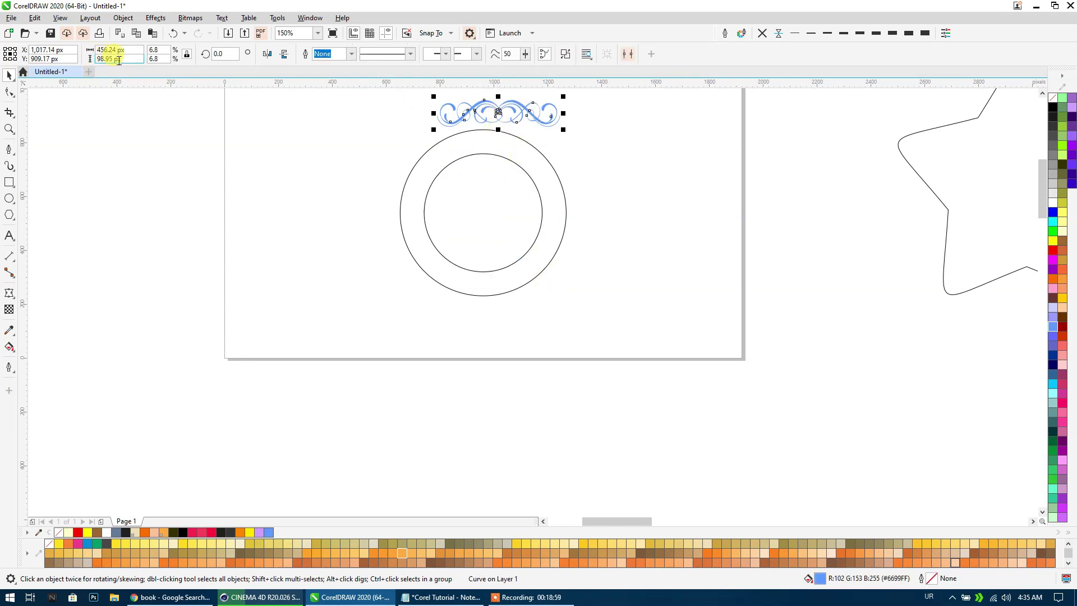
{"action": "left_click", "coordinate": [470, 155]}
{"action": "left_click", "coordinate": [522, 151]}
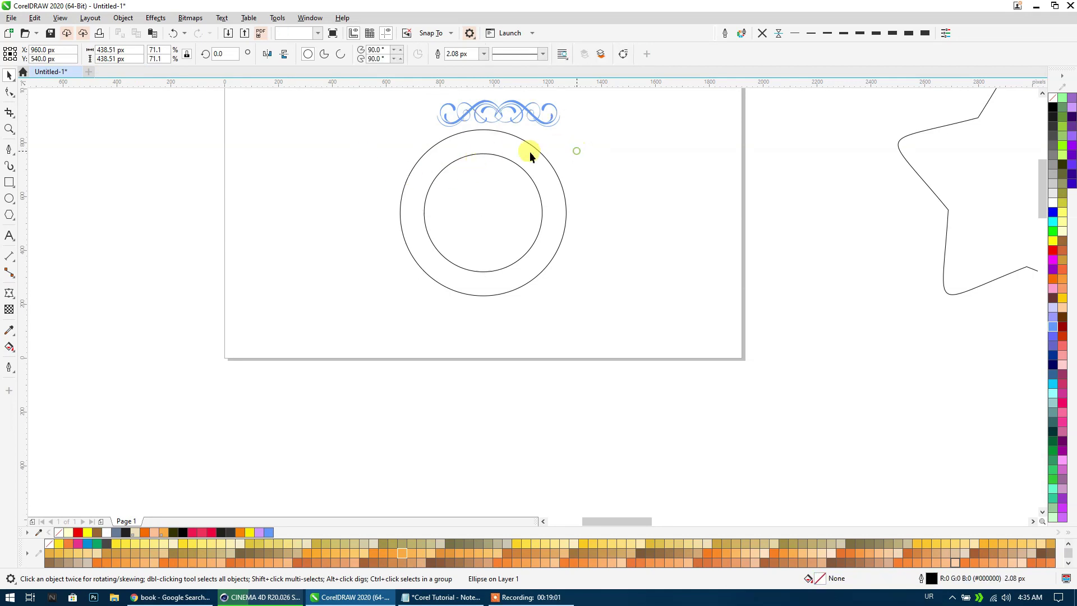
Draw a 100 px tall rectangle, widen it to about 808 px, and move it above the circles.
{"action": "left_click", "coordinate": [9, 183]}
{"action": "left_click_drag", "start_coordinate": [168, 174], "coordinate": [329, 249]}
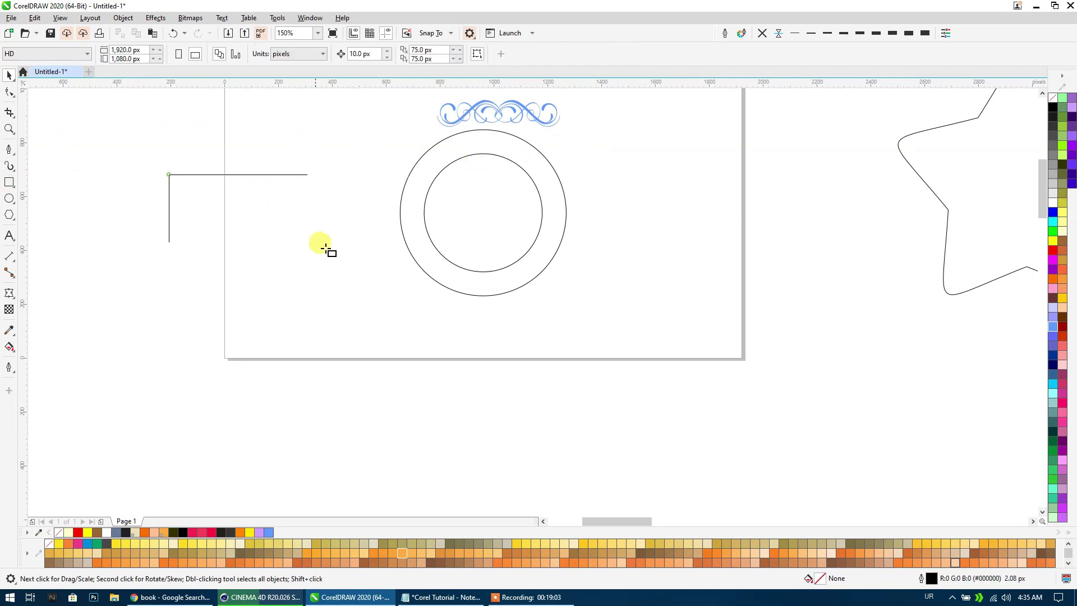
{"action": "type", "text": "100"}
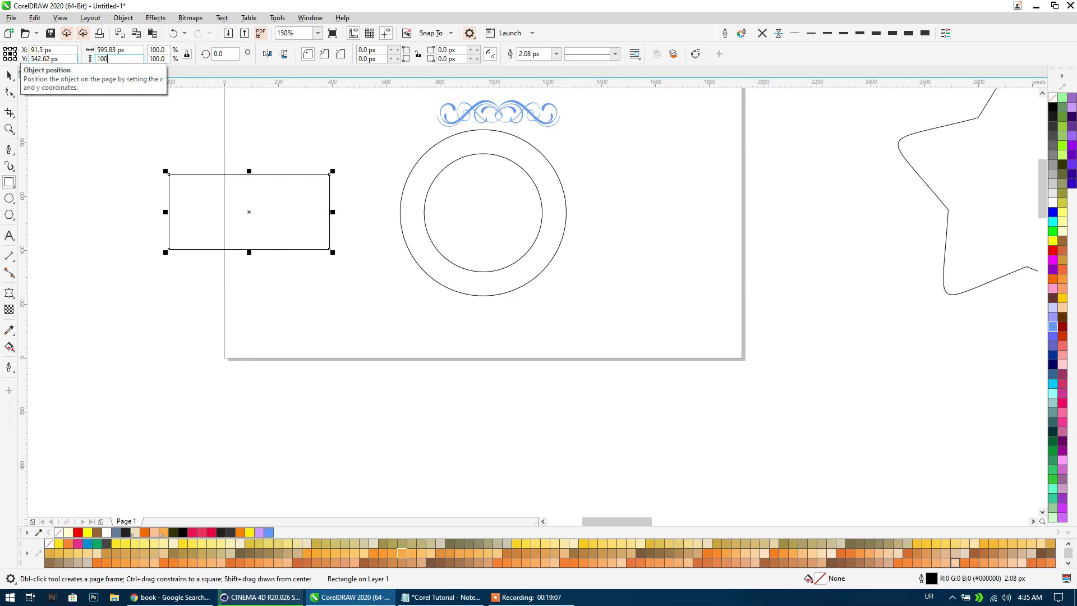
{"action": "key", "text": "Return"}
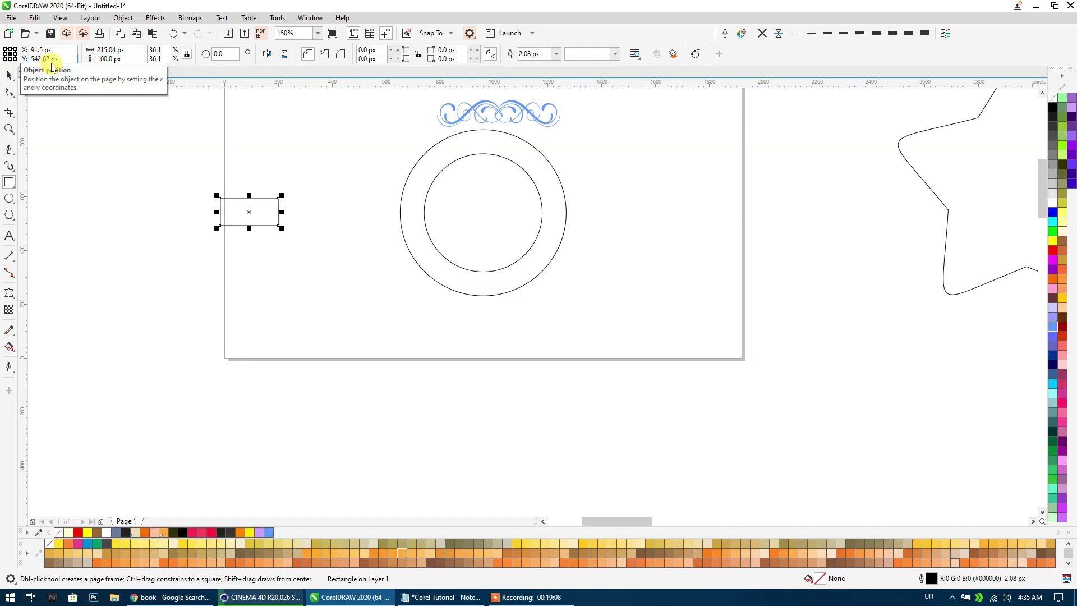
{"action": "left_click", "coordinate": [9, 75]}
{"action": "left_click_drag", "start_coordinate": [282, 212], "coordinate": [361, 212]}
{"action": "mouse_move", "coordinate": [251, 199]}
{"action": "left_mouse_down"}
{"action": "mouse_move", "coordinate": [489, 137]}
{"action": "mouse_move", "coordinate": [477, 147]}
{"action": "left_mouse_up"}
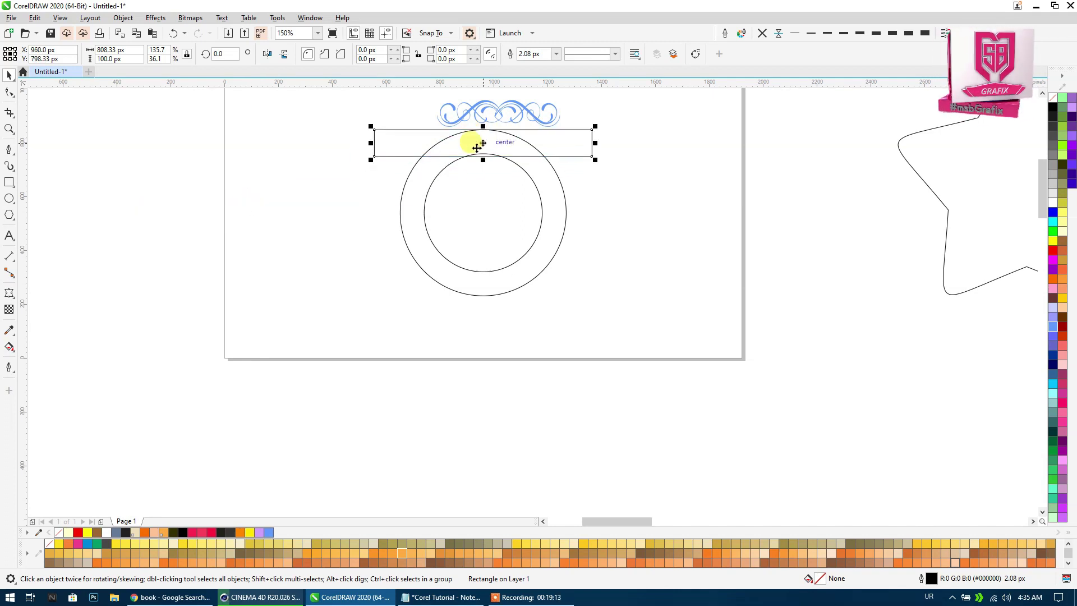
{"action": "scroll", "coordinate": [498, 171], "scroll_direction": "up", "scroll_amount": 2}
Shrink the inner circle to 416.66 px (67.6%) and delete the rectangle.
{"action": "left_click", "coordinate": [481, 138]}
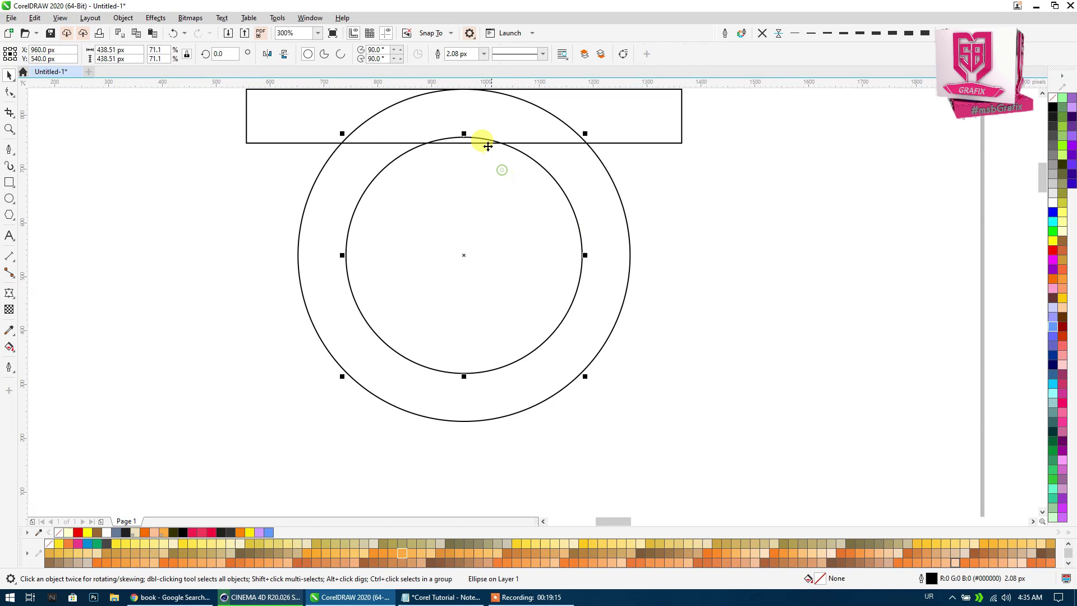
{"action": "mouse_move", "coordinate": [588, 133]}
{"action": "left_mouse_down"}
{"action": "mouse_move", "coordinate": [168, 243]}
{"action": "mouse_move", "coordinate": [178, 245]}
{"action": "left_mouse_up"}
{"action": "key", "text": "Delete"}
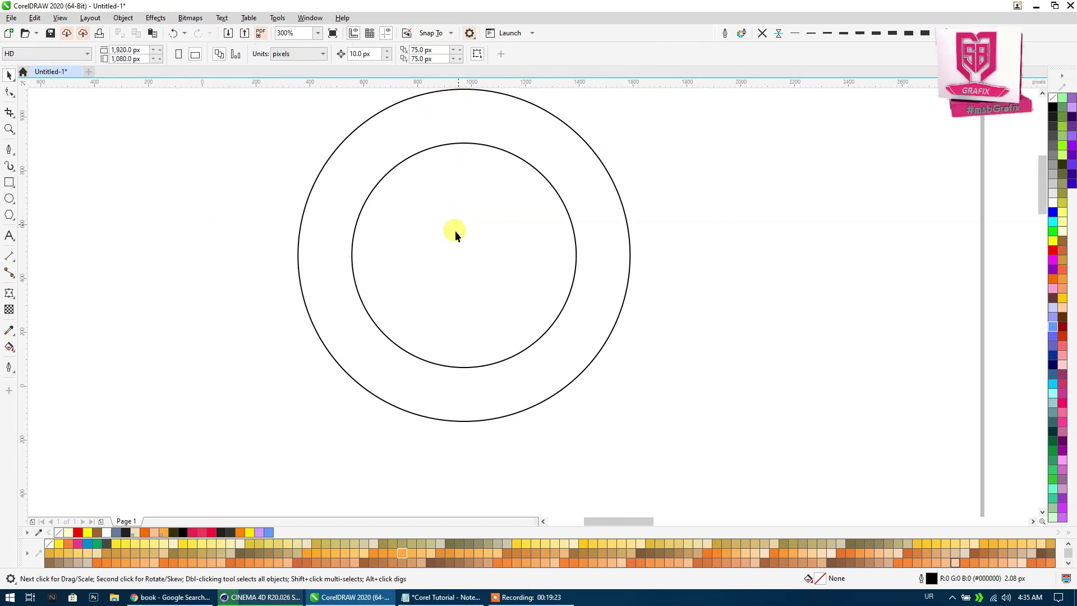
Move the blue ornament down onto the outer circle.
{"action": "scroll", "coordinate": [415, 277], "scroll_direction": "down", "scroll_amount": 2}
{"action": "scroll", "coordinate": [418, 277], "scroll_direction": "up", "scroll_amount": 2}
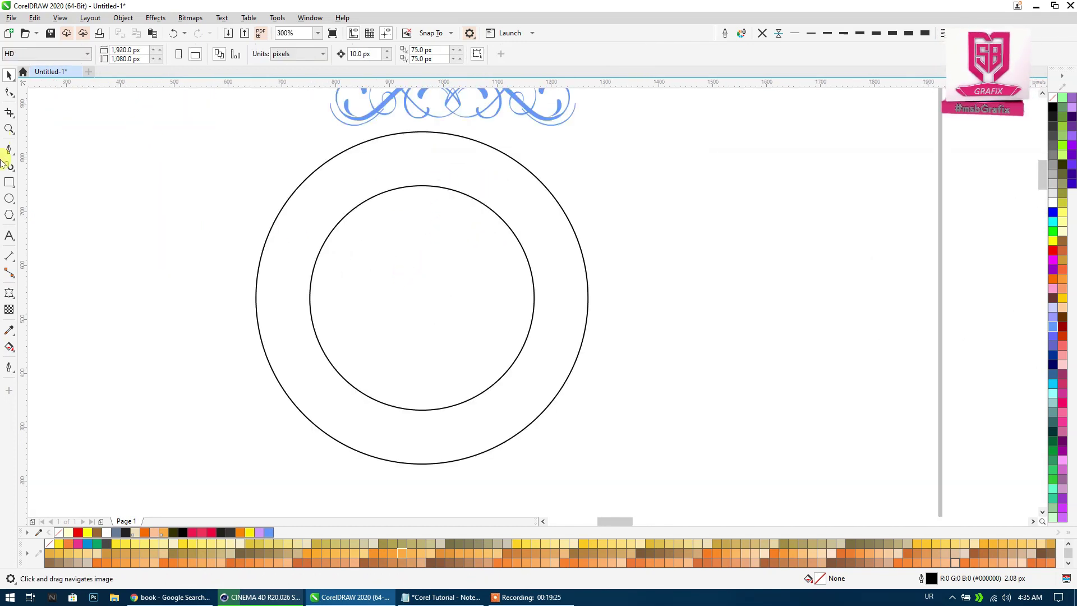
{"action": "left_click_drag", "start_coordinate": [421, 110], "coordinate": [423, 168]}
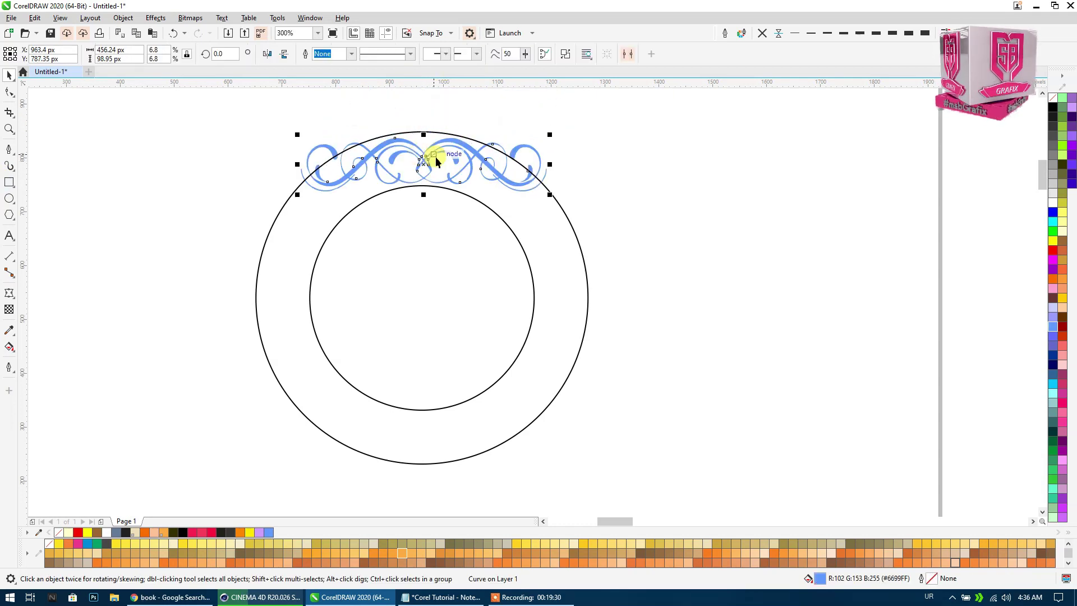
{"action": "left_click", "coordinate": [251, 154]}
Draw a tall vertical line with the Pen tool and stretch it taller.
{"action": "left_click", "coordinate": [12, 152]}
{"action": "left_click_drag", "start_coordinate": [134, 109], "coordinate": [126, 452]}
{"action": "key", "text": "Escape"}
{"action": "left_click", "coordinate": [167, 117]}
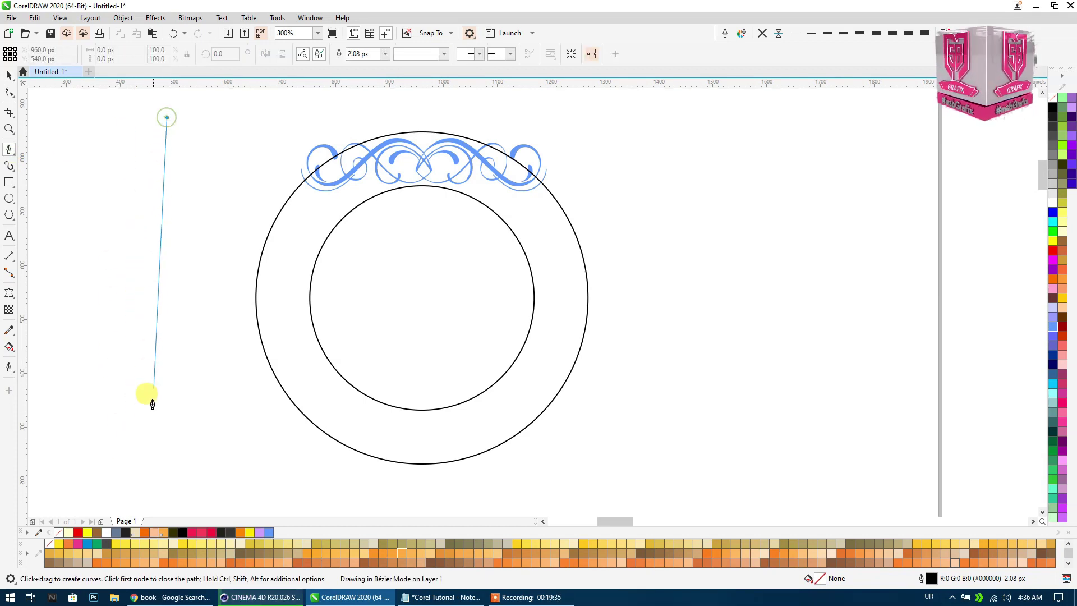
{"action": "left_click", "coordinate": [167, 486]}
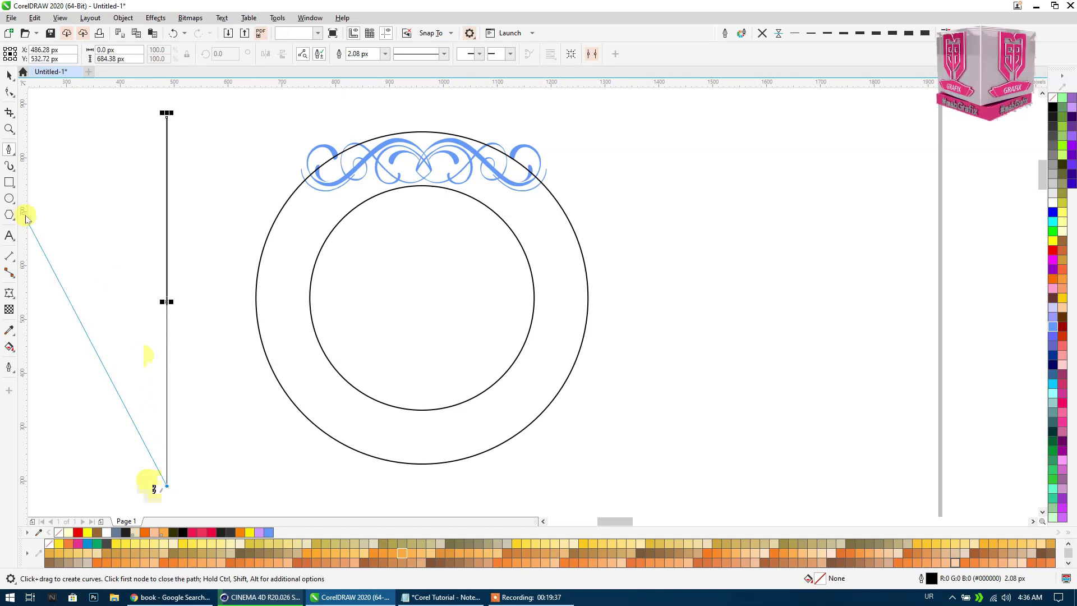
{"action": "left_click", "coordinate": [9, 76]}
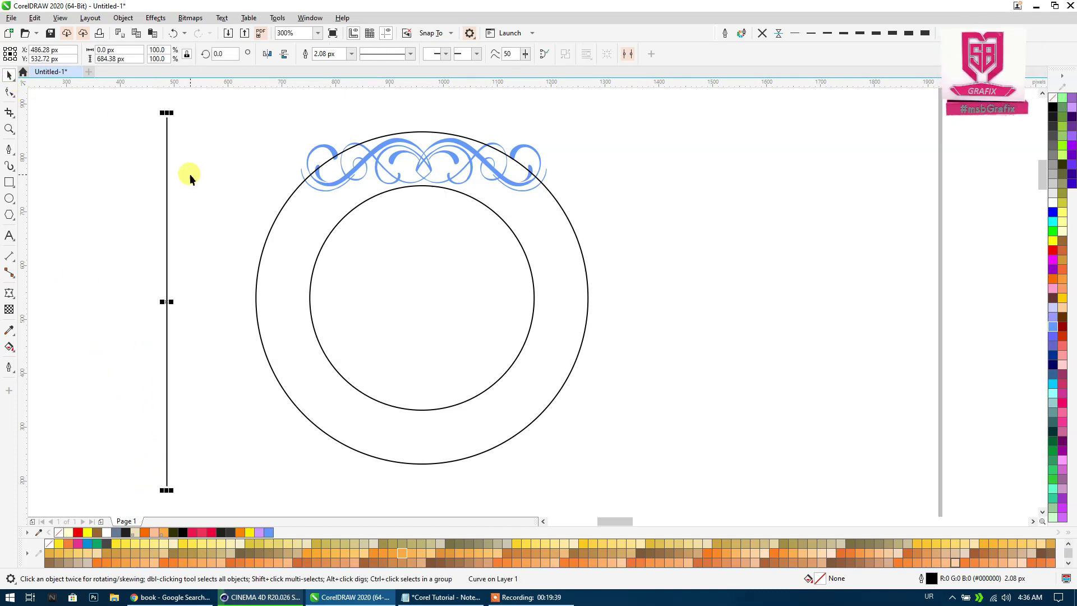
{"action": "scroll", "coordinate": [190, 202], "scroll_direction": "down", "scroll_amount": 2}
{"action": "left_click_drag", "start_coordinate": [177, 352], "coordinate": [177, 402]}
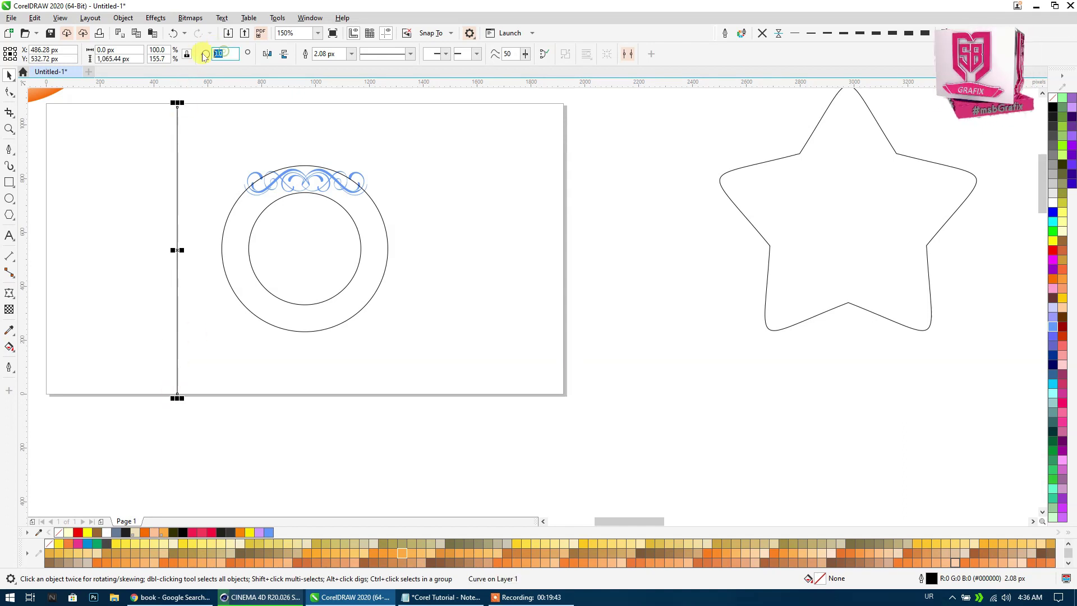
{"action": "type", "text": "45"}
Rotate the line 45°, add a mirrored duplicate, and centre both as an X.
{"action": "key", "text": "Return"}
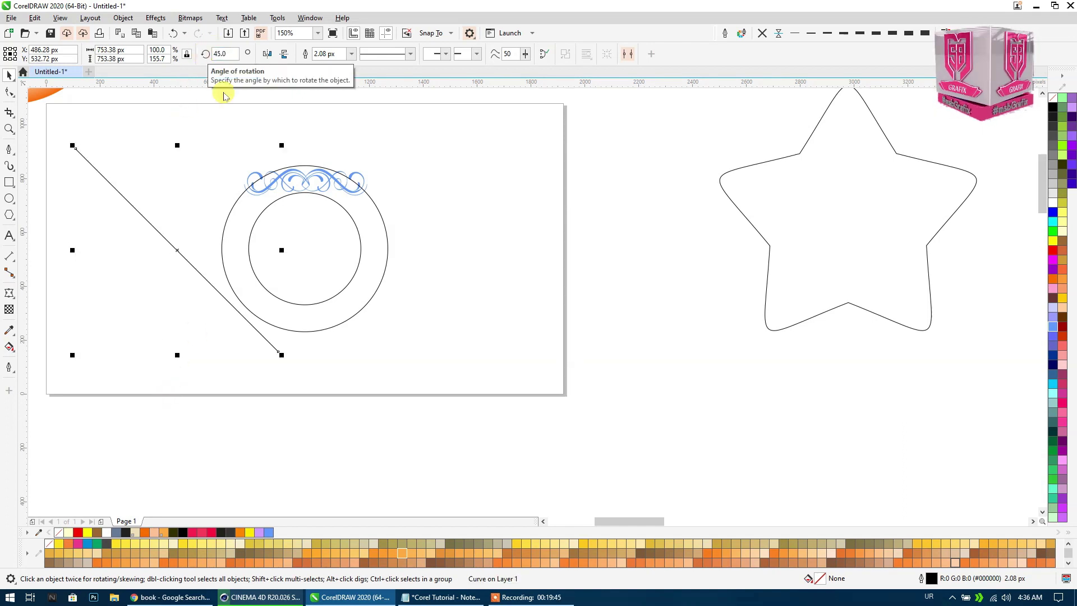
{"action": "key", "text": "ctrl+d"}
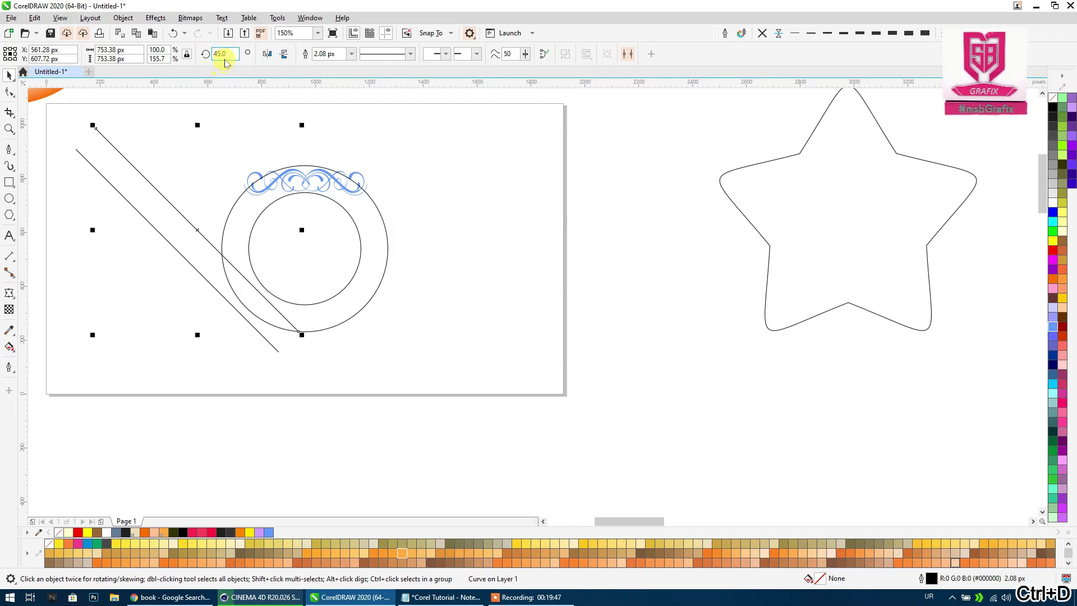
{"action": "left_click", "coordinate": [269, 54]}
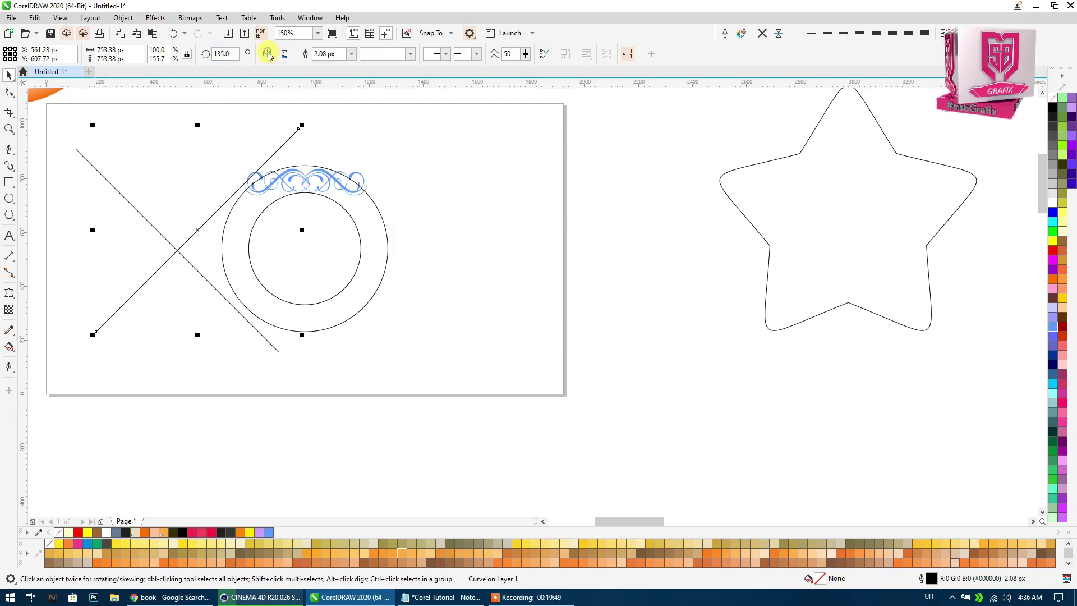
{"action": "left_click", "coordinate": [116, 192], "text": "shift"}
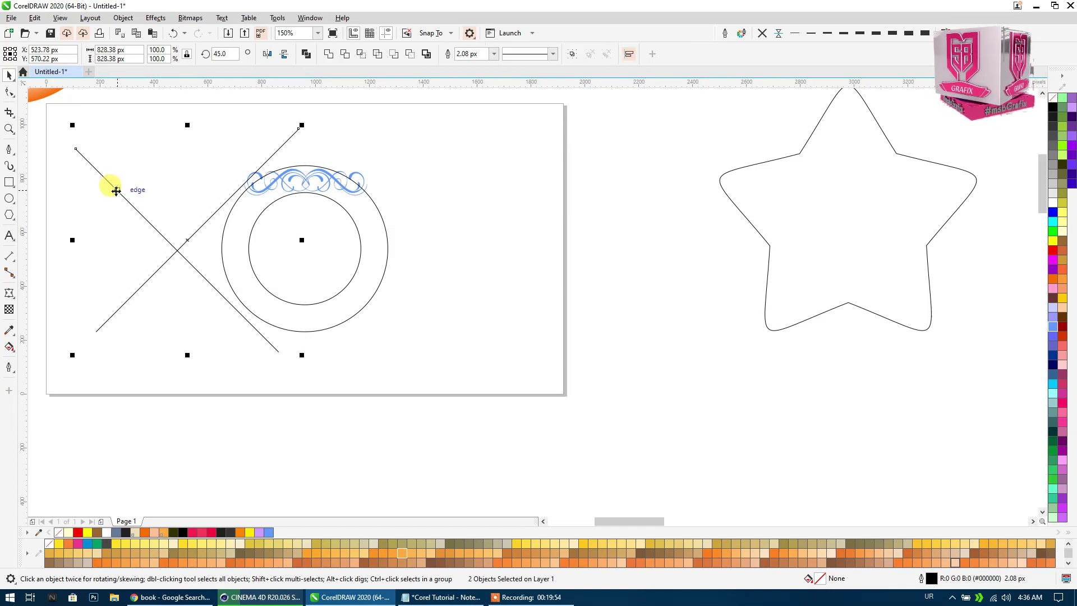
{"action": "key", "text": "p"}
{"action": "left_click", "coordinate": [119, 191]}
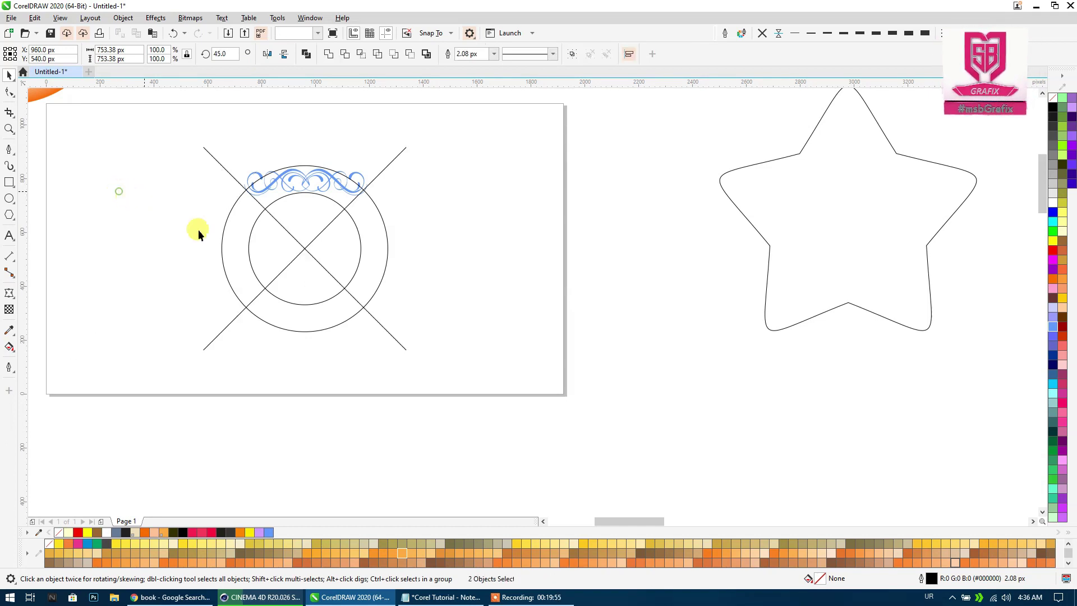
{"action": "scroll", "coordinate": [335, 267], "scroll_direction": "up", "scroll_amount": 1}
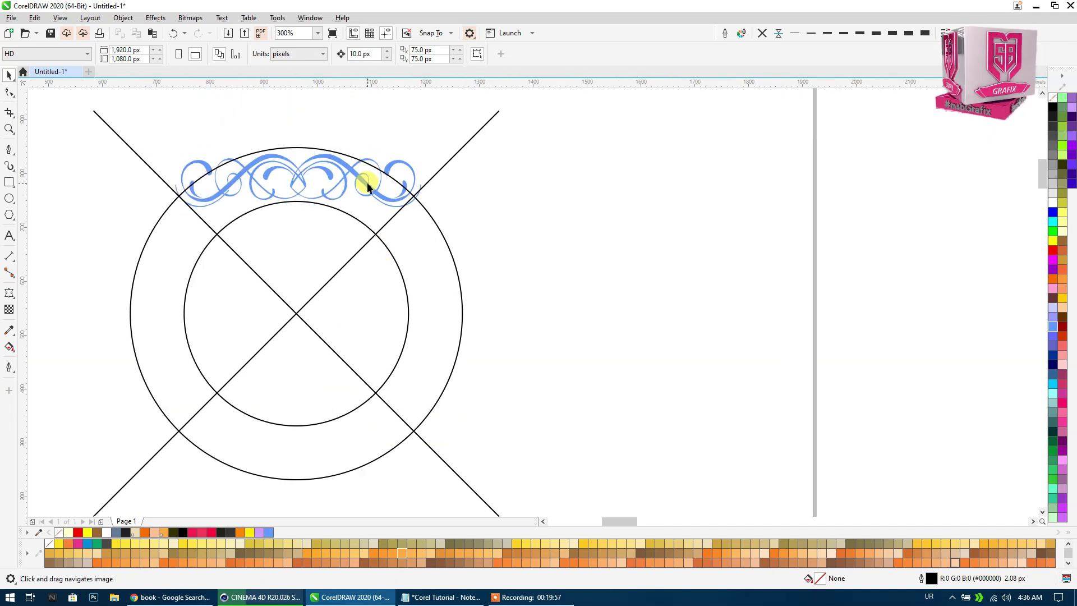
Shrink the blue ornament slightly and move it right of the circles.
{"action": "left_click", "coordinate": [367, 183]}
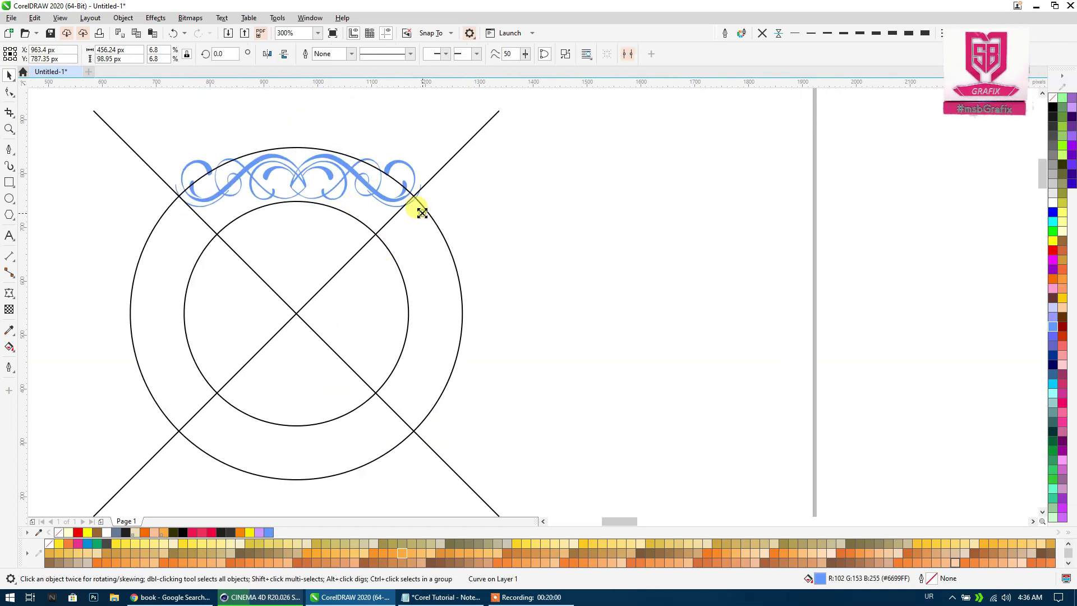
{"action": "left_click_drag", "start_coordinate": [421, 212], "coordinate": [419, 211]}
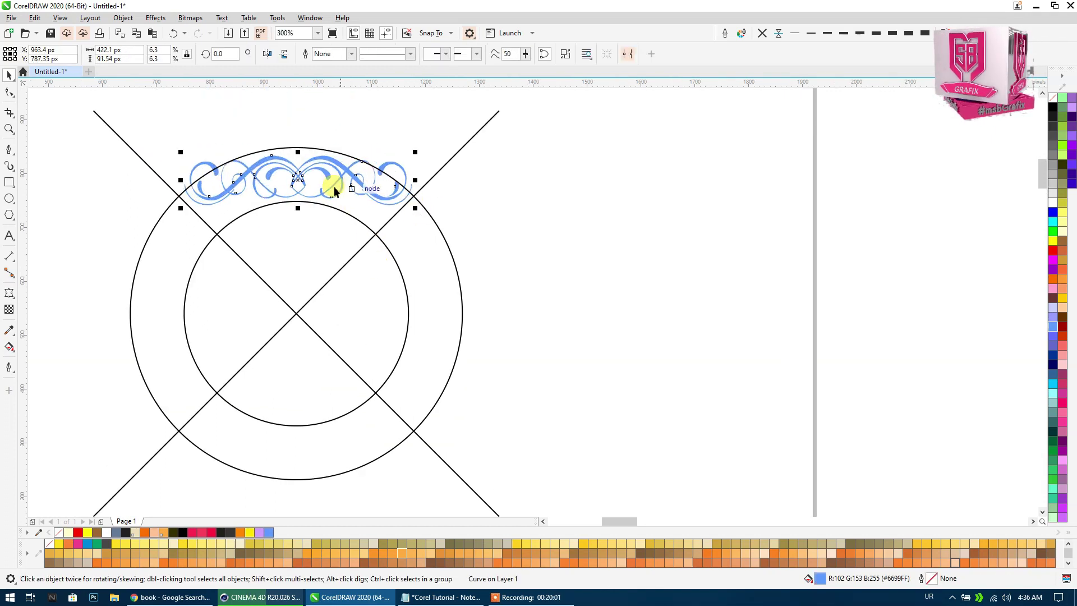
{"action": "left_click_drag", "start_coordinate": [313, 175], "coordinate": [635, 182]}
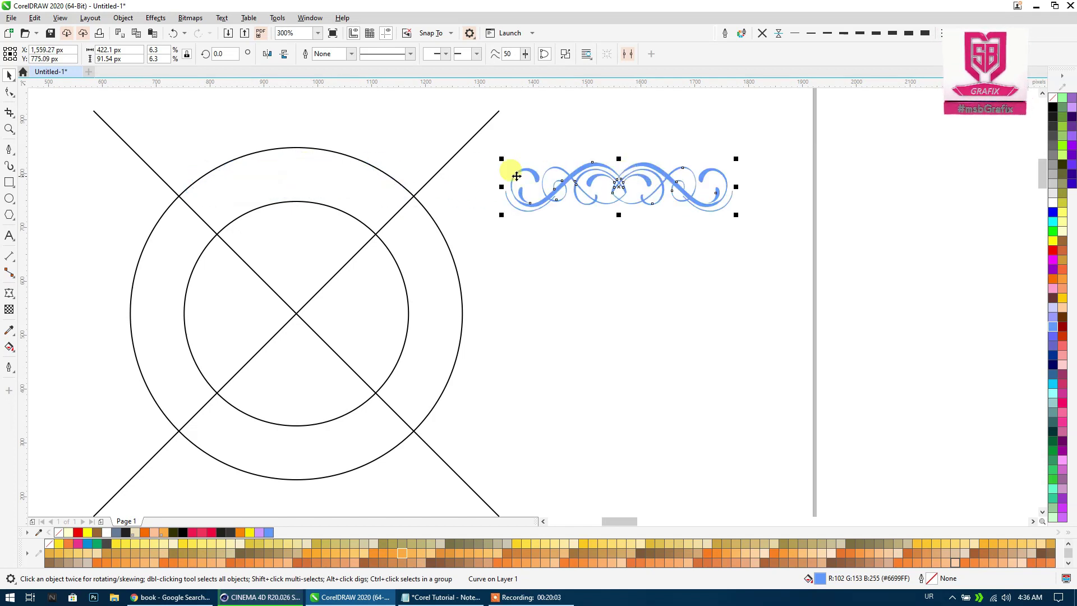
Smart Fill the top band between the rings pale yellow (#FFF6B8).
{"action": "left_click", "coordinate": [14, 355]}
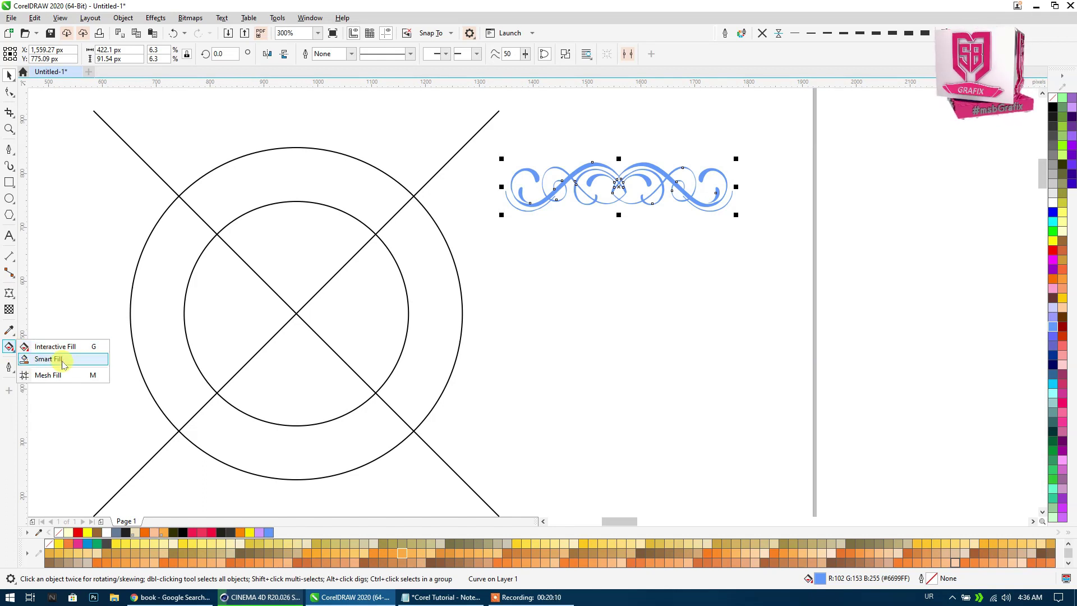
{"action": "left_click", "coordinate": [63, 365]}
{"action": "left_click", "coordinate": [275, 178]}
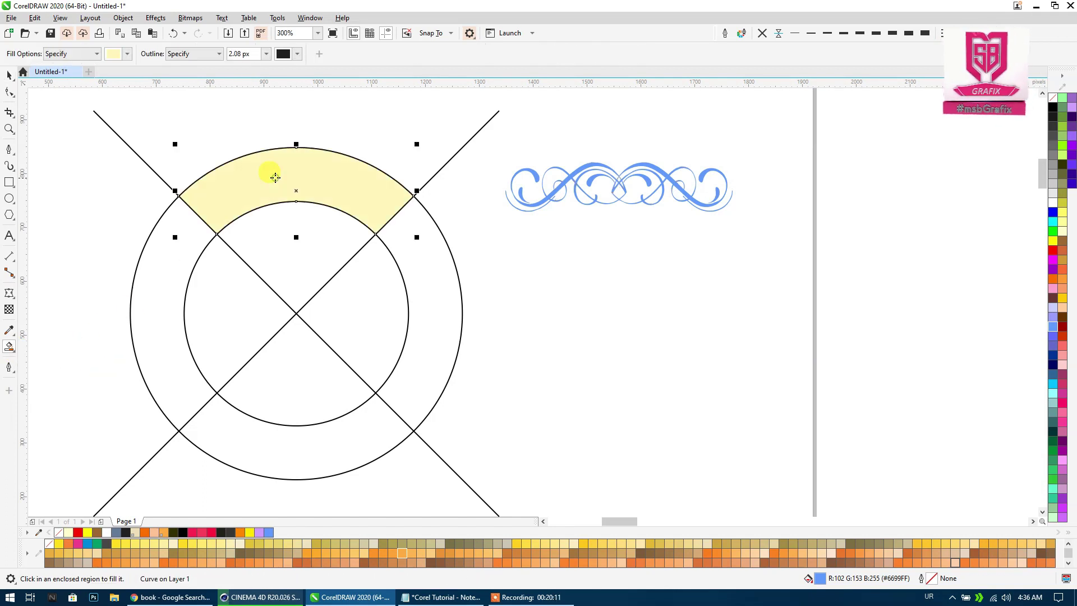
{"action": "left_click", "coordinate": [8, 75]}
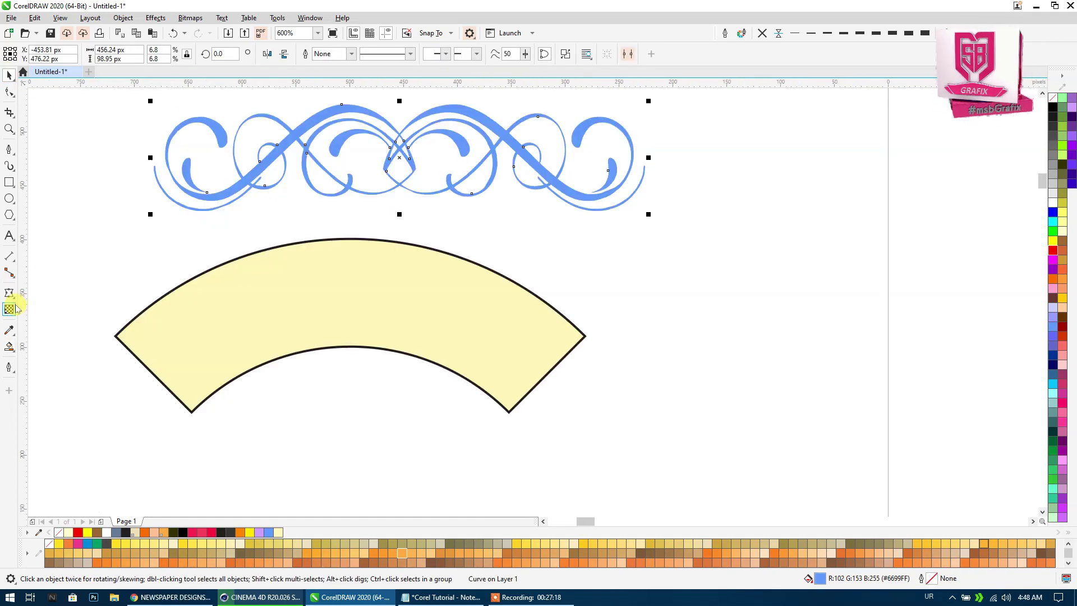
{"action": "left_click", "coordinate": [9, 292]}
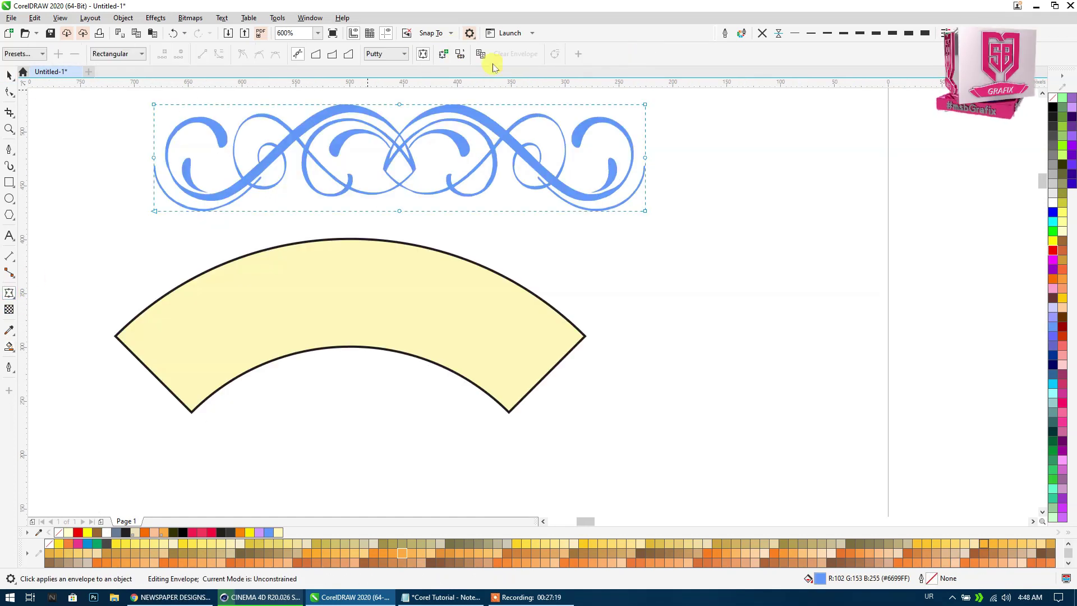
Envelope the ornament to the yellow arch, trying Horizontal, Original, Putty and Vertical mappings.
{"action": "left_click", "coordinate": [384, 251]}
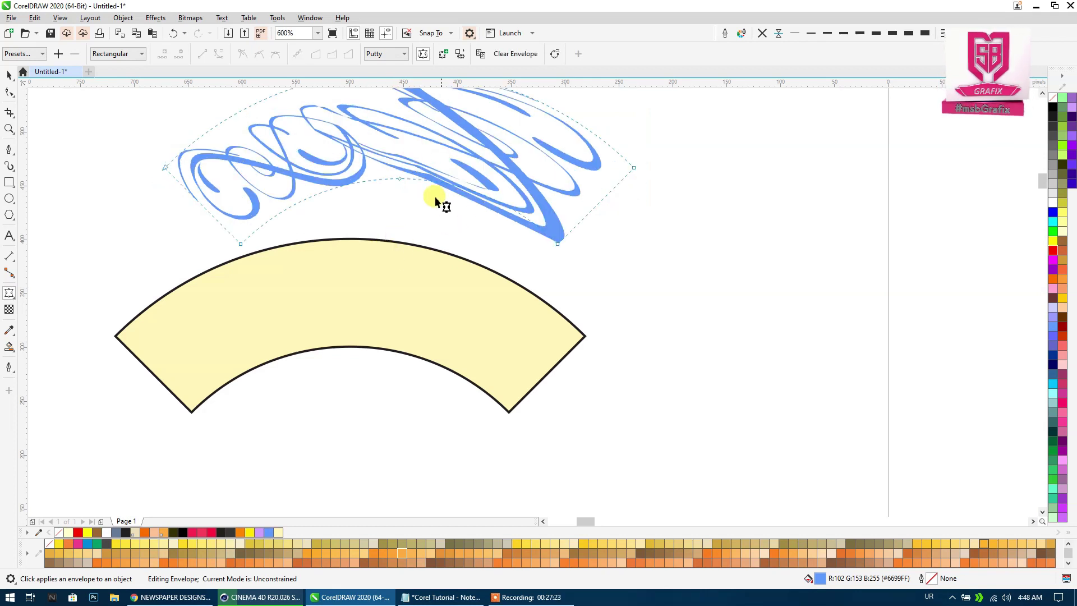
{"action": "left_click", "coordinate": [373, 54]}
{"action": "left_click", "coordinate": [381, 53]}
{"action": "left_click", "coordinate": [378, 73]}
{"action": "left_click", "coordinate": [384, 54]}
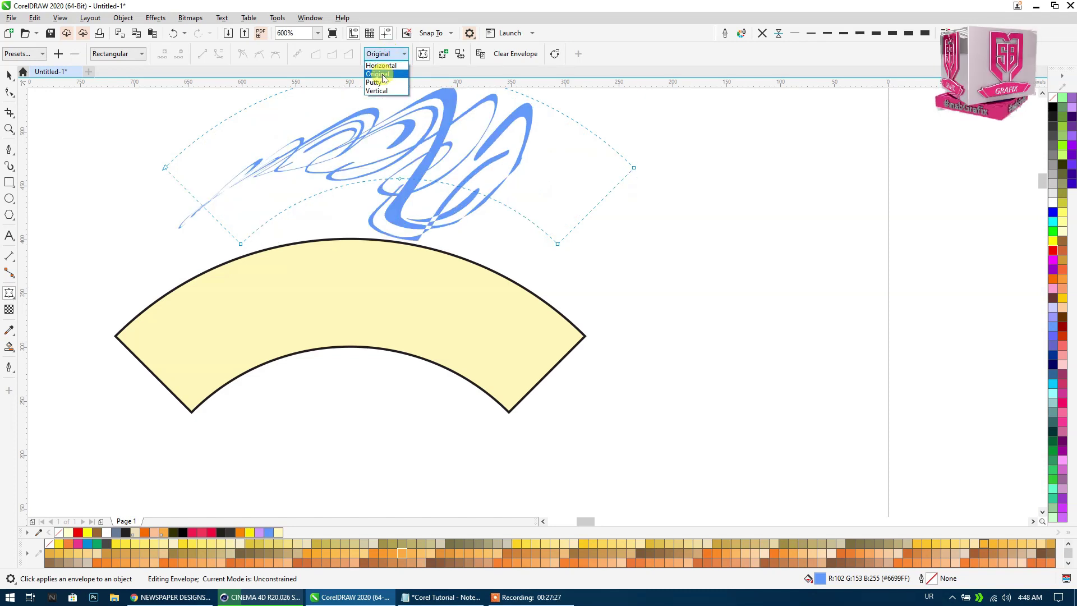
{"action": "left_click", "coordinate": [382, 82]}
{"action": "left_click", "coordinate": [381, 54]}
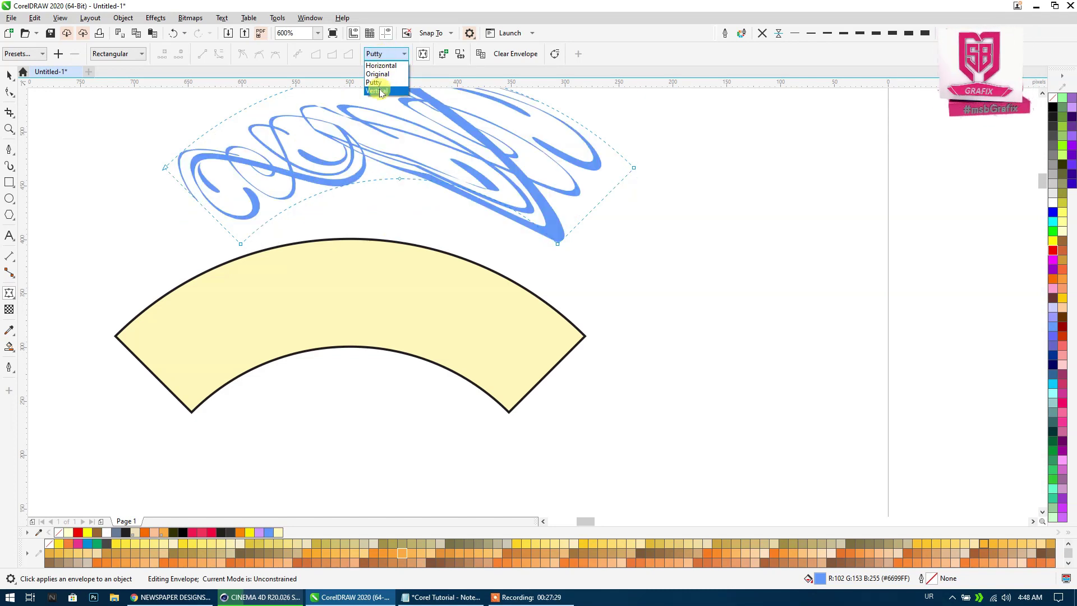
{"action": "left_click", "coordinate": [379, 90]}
{"action": "scroll", "coordinate": [380, 248], "scroll_direction": "down", "scroll_amount": 2}
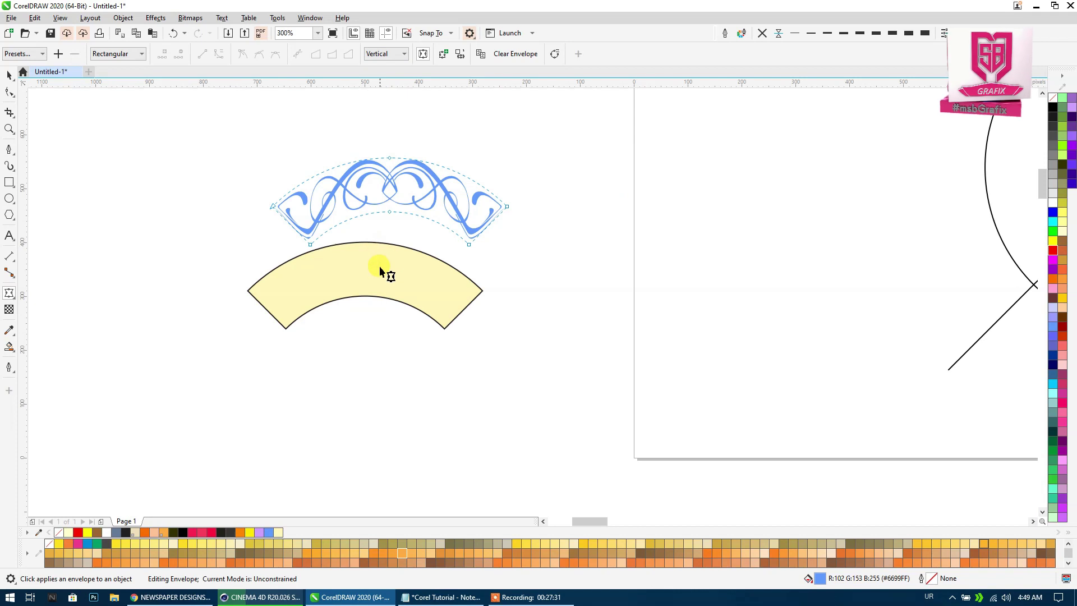
{"action": "scroll", "coordinate": [380, 272], "scroll_direction": "up", "scroll_amount": 2}
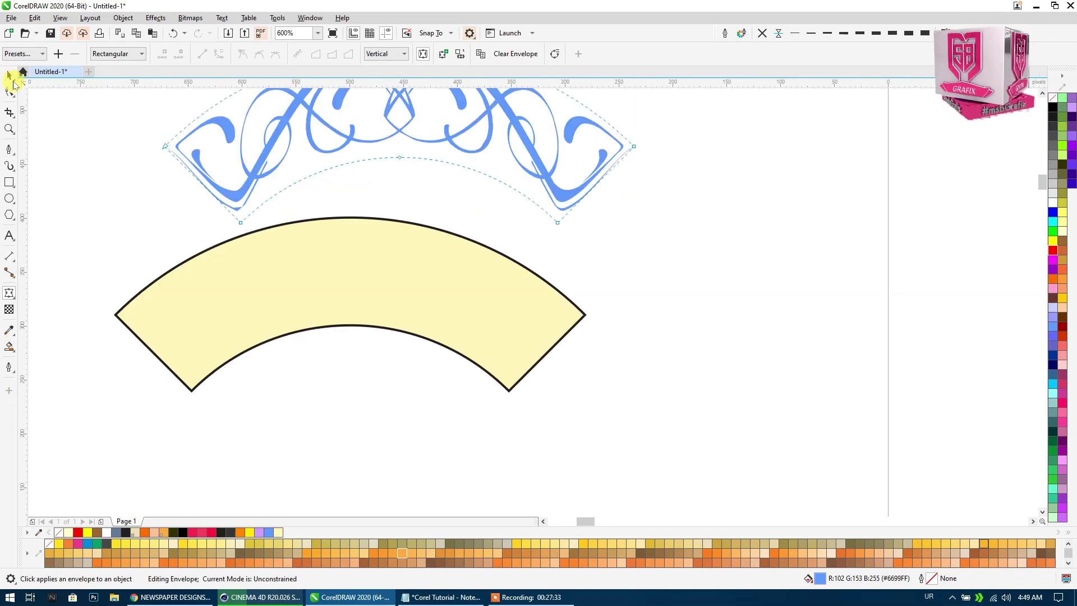
Return to the Pick tool, select the enveloped ornament and undo the last two changes.
{"action": "key", "text": "space"}
{"action": "scroll", "coordinate": [202, 271], "scroll_direction": "down", "scroll_amount": 3}
{"action": "scroll", "coordinate": [275, 268], "scroll_direction": "down", "scroll_amount": 2}
{"action": "scroll", "coordinate": [281, 272], "scroll_direction": "down", "scroll_amount": 3}
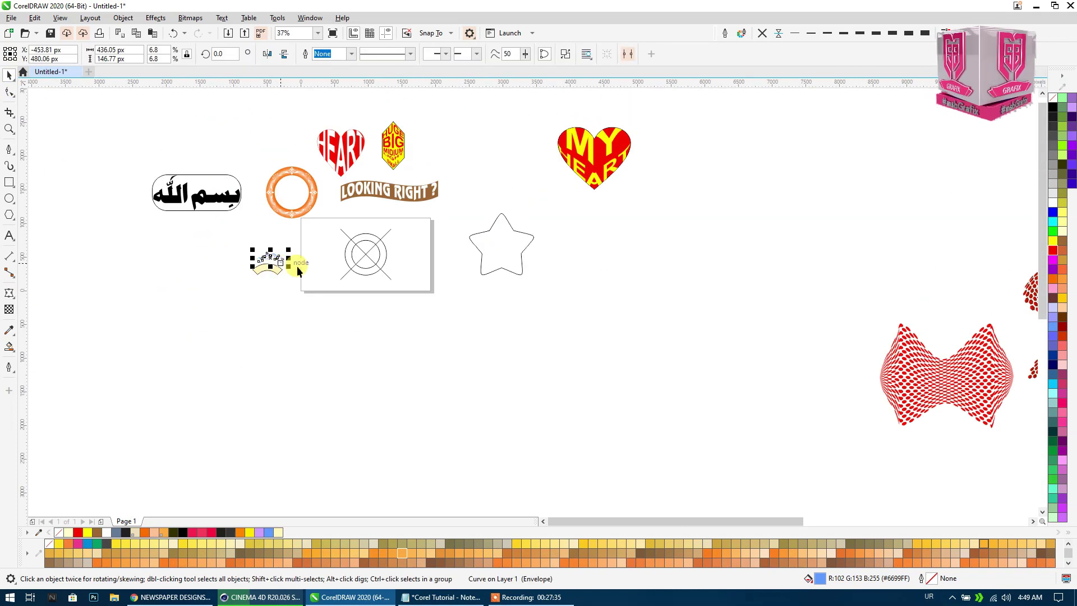
{"action": "scroll", "coordinate": [283, 275], "scroll_direction": "up", "scroll_amount": 4}
{"action": "left_click", "coordinate": [264, 227]}
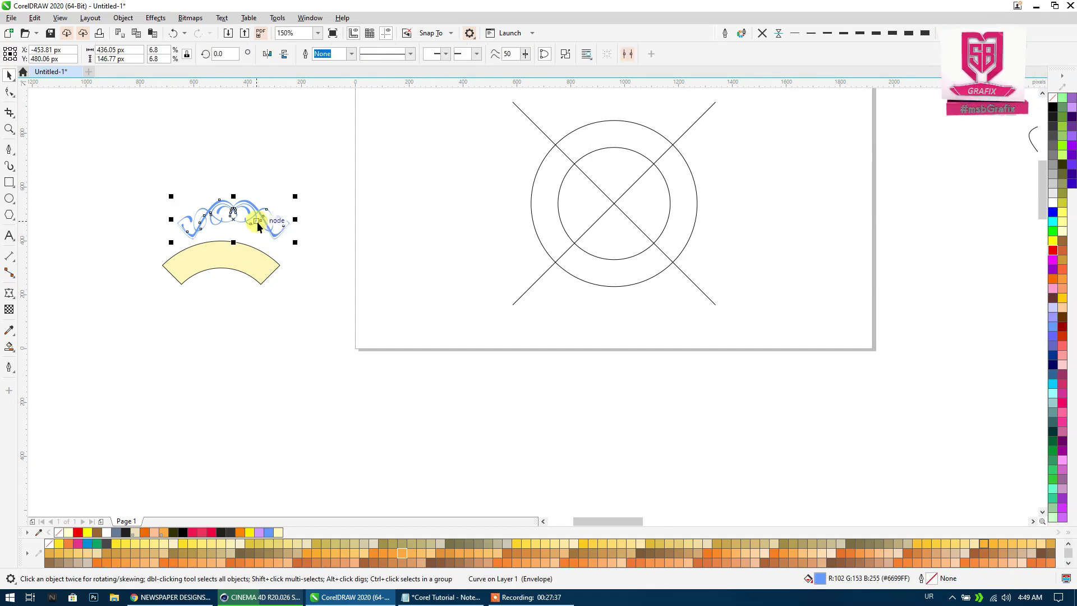
{"action": "key", "text": "ctrl+z"}
{"action": "key", "text": "ctrl+z"}
{"action": "key", "text": "ctrl+z"}
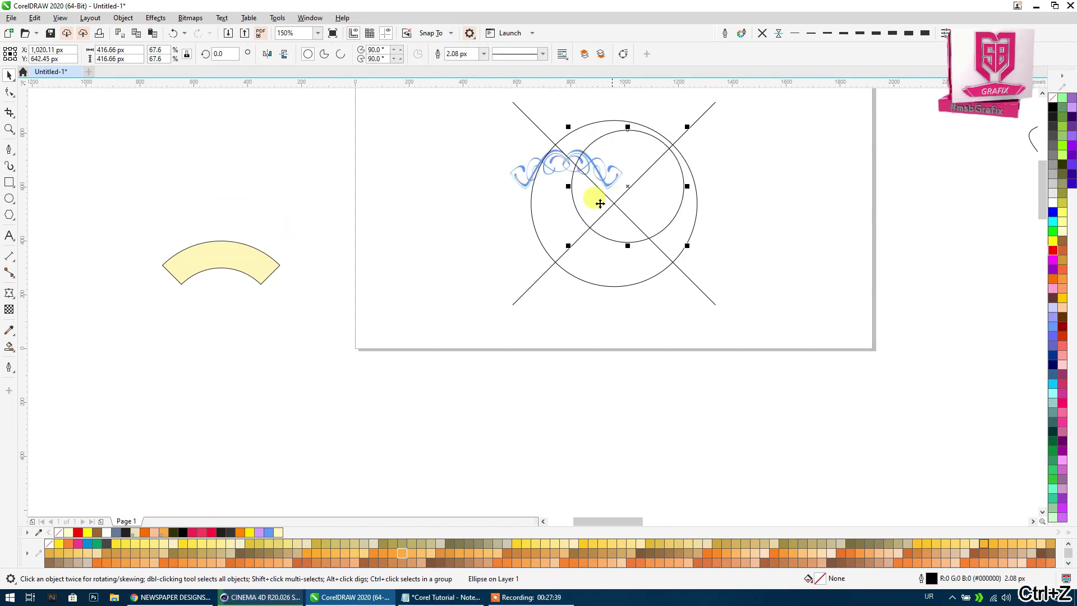
{"action": "key", "text": "ctrl+z"}
{"action": "key", "text": "ctrl+z"}
{"action": "key", "text": "ctrl+z"}
Drop a copy of the arched ornament up and right, then clear its envelope.
{"action": "left_click", "coordinate": [264, 225]}
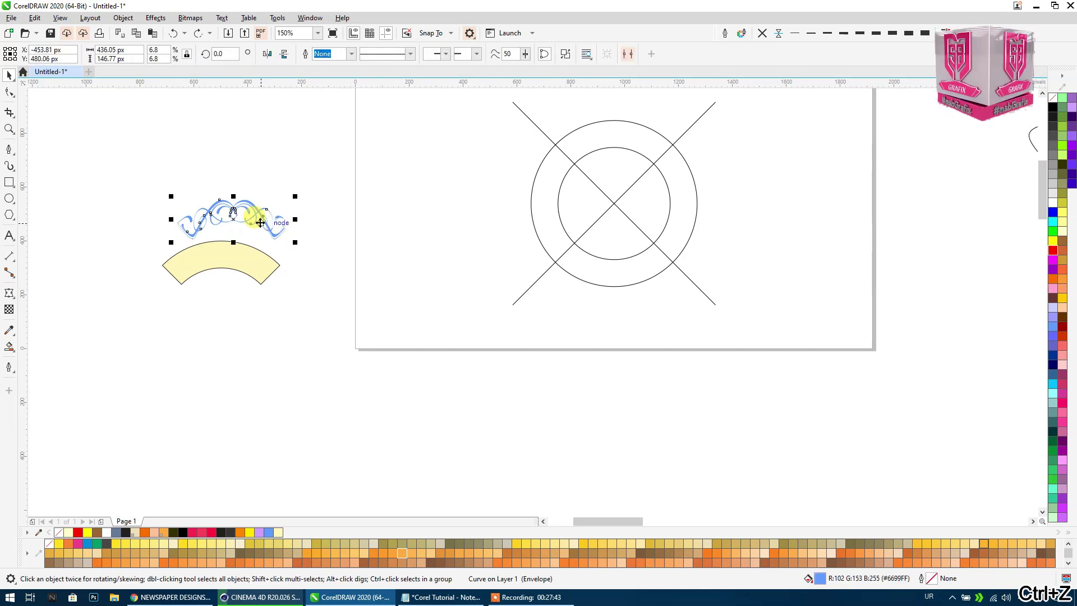
{"action": "left_click_drag", "start_coordinate": [260, 222], "coordinate": [289, 154]}
{"action": "right_click", "coordinate": [288, 153]}
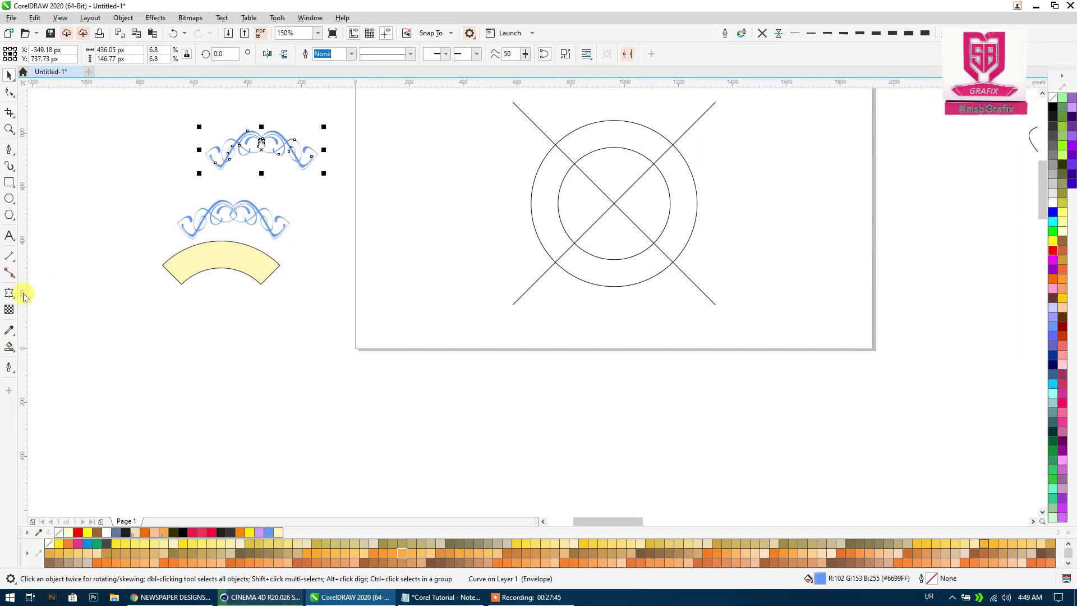
{"action": "left_click", "coordinate": [516, 54]}
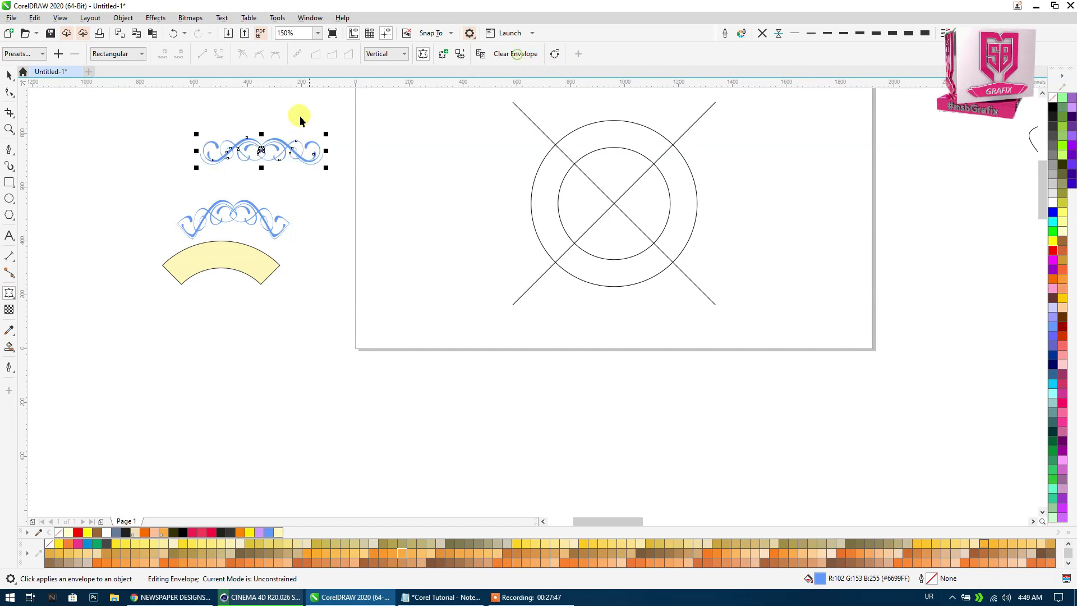
{"action": "left_click", "coordinate": [7, 75]}
{"action": "left_click", "coordinate": [101, 132]}
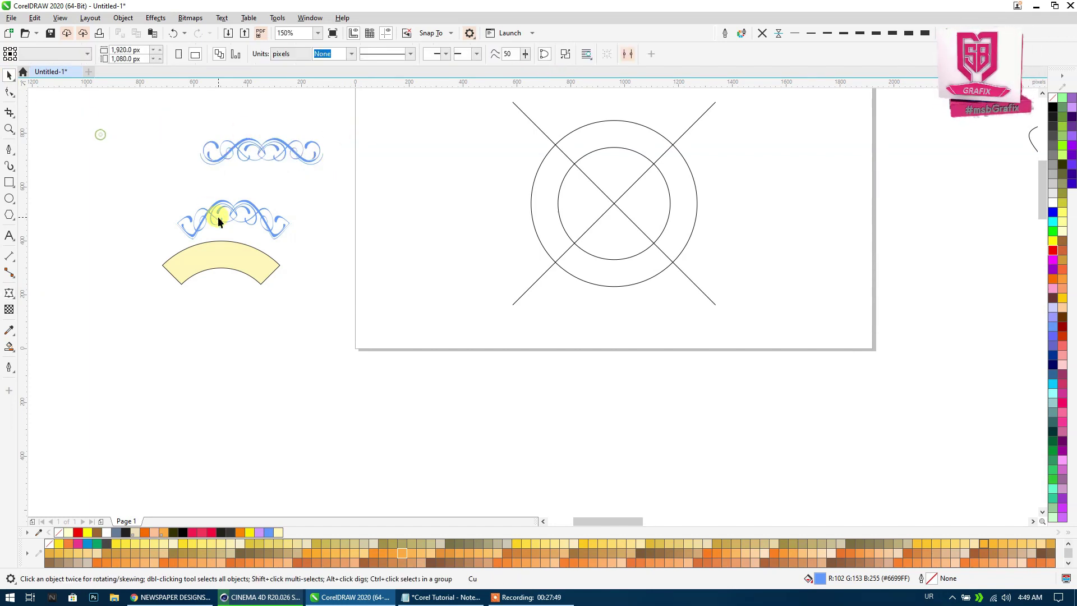
Drag the arched ornament onto the top of the outer circle and undo a stray change.
{"action": "left_click_drag", "start_coordinate": [221, 209], "coordinate": [606, 132]}
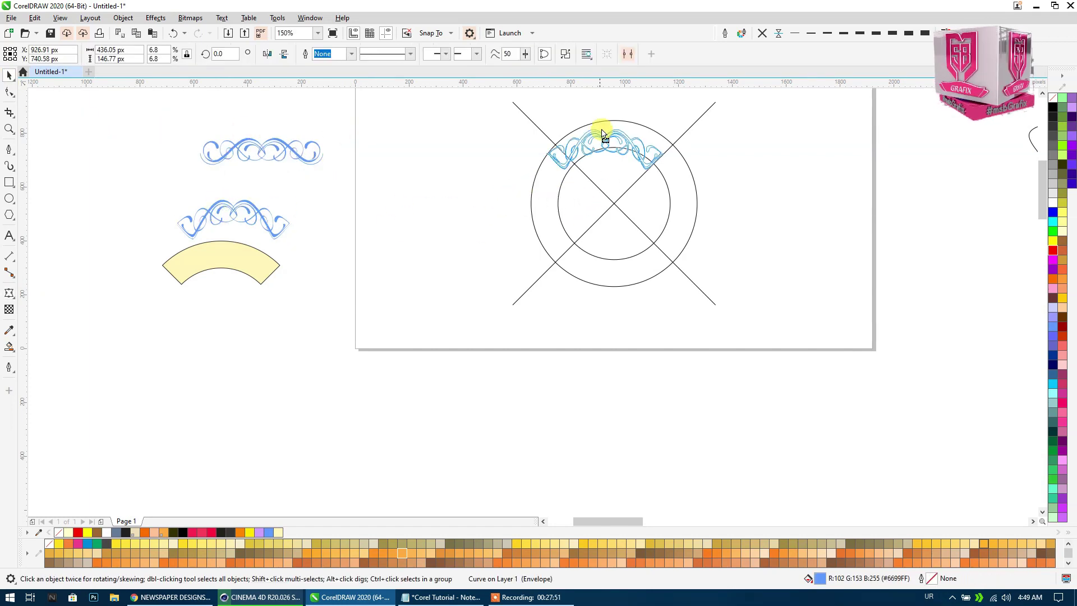
{"action": "left_click", "coordinate": [670, 164], "text": "shift"}
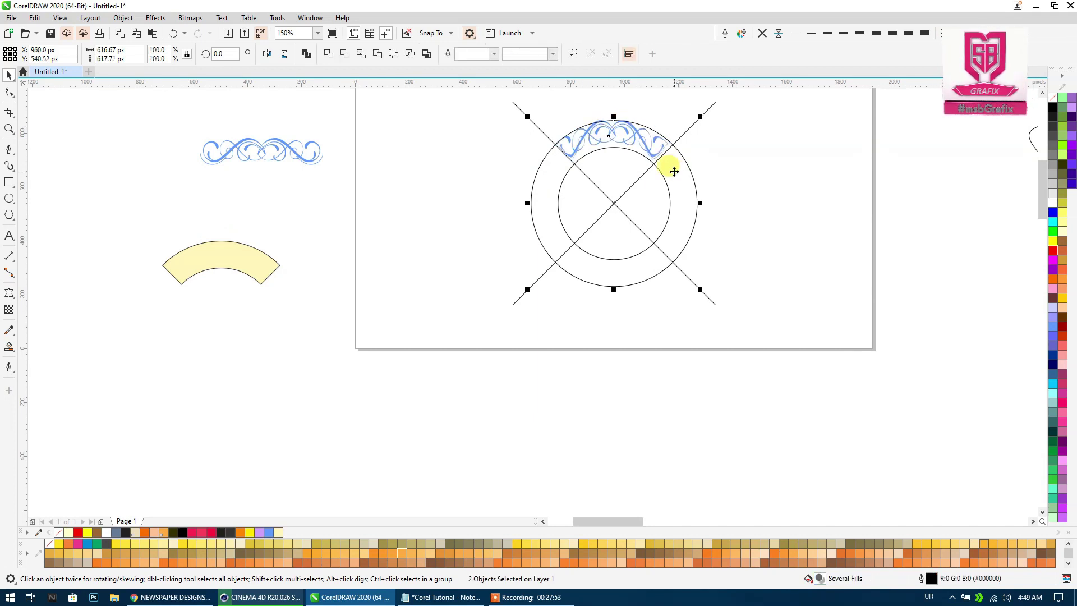
{"action": "left_click", "coordinate": [689, 140]}
{"action": "scroll", "coordinate": [649, 143], "scroll_direction": "up", "scroll_amount": 5}
{"action": "left_click", "coordinate": [554, 179]}
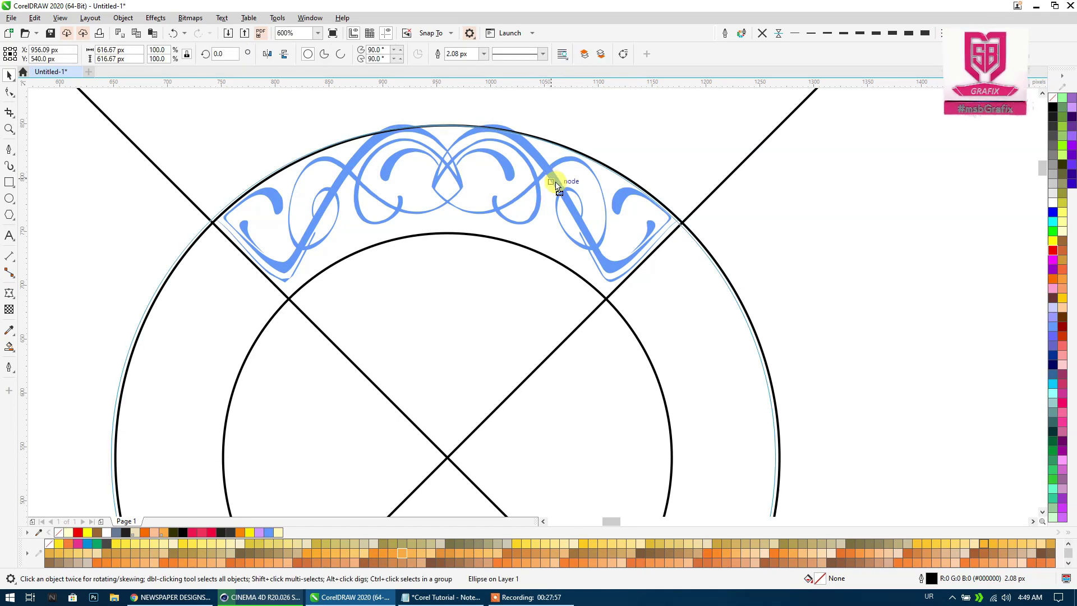
{"action": "key", "text": "ctrl+z"}
Nudge the ornament down, undo the nudge, and zoom back out.
{"action": "left_click", "coordinate": [840, 204]}
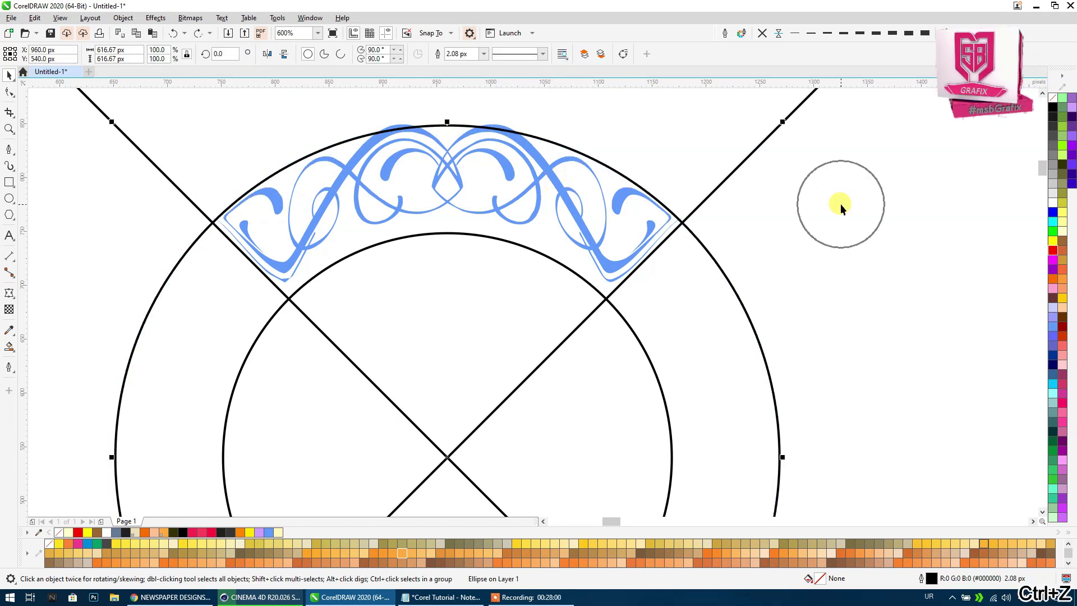
{"action": "left_click", "coordinate": [708, 207]}
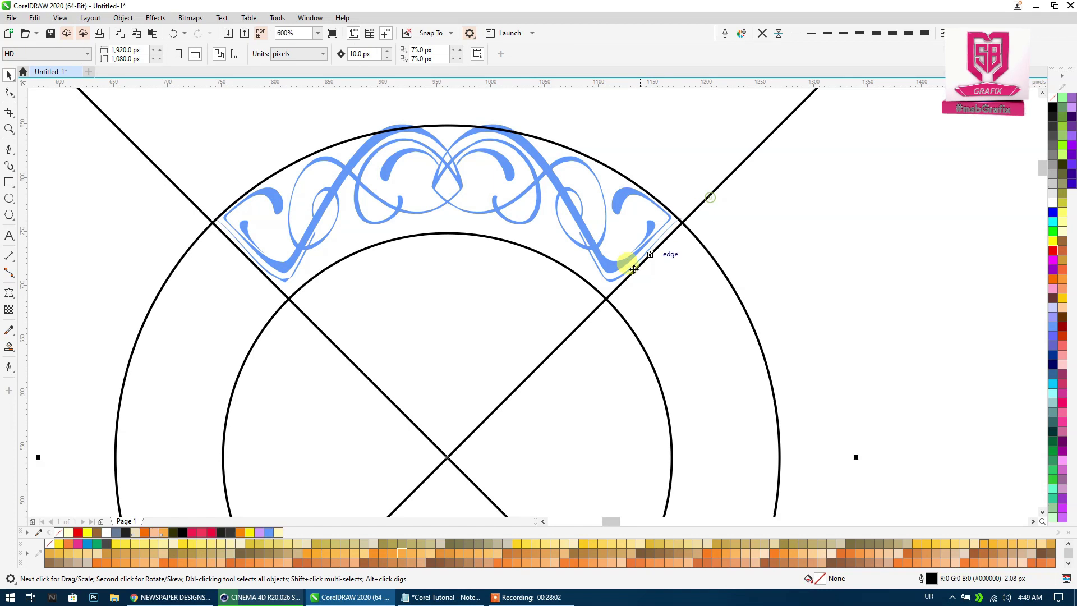
{"action": "left_click", "coordinate": [498, 131]}
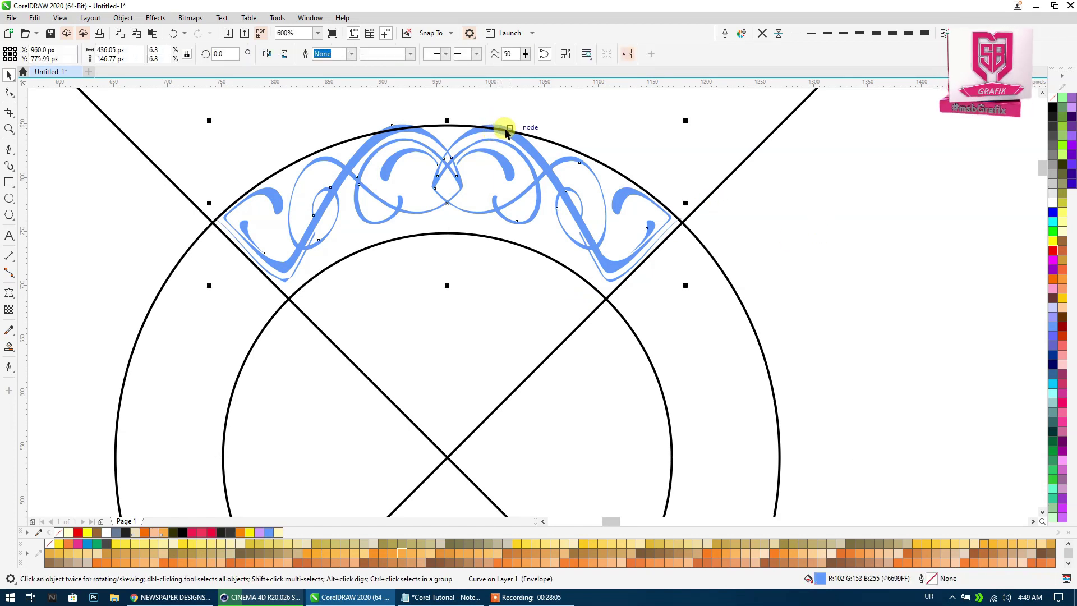
{"action": "key", "text": "Down"}
{"action": "scroll", "coordinate": [482, 127], "scroll_direction": "up", "scroll_amount": 1}
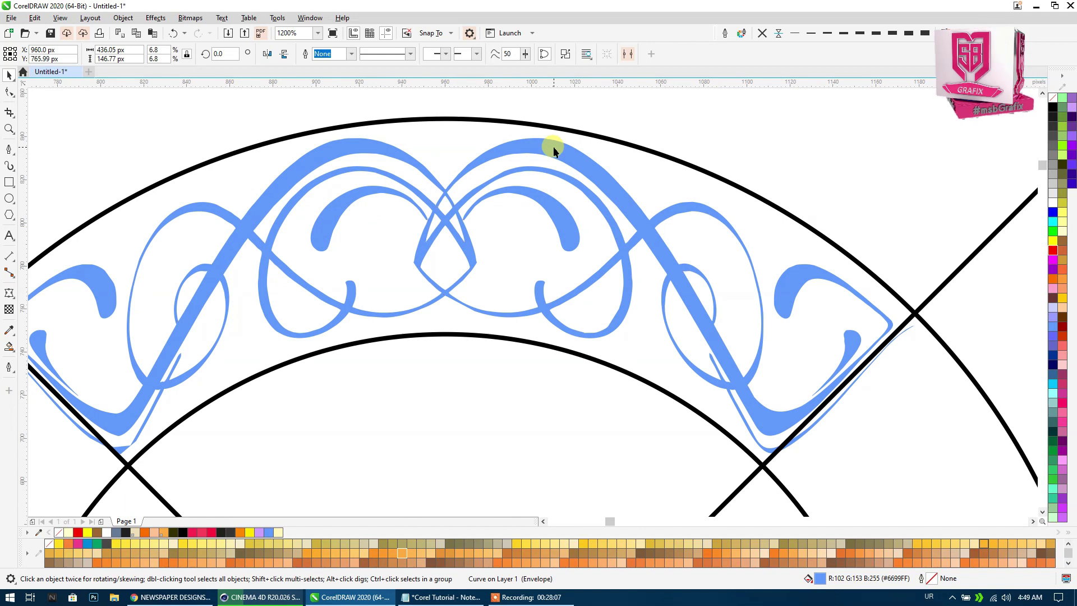
{"action": "key", "text": "ctrl+z"}
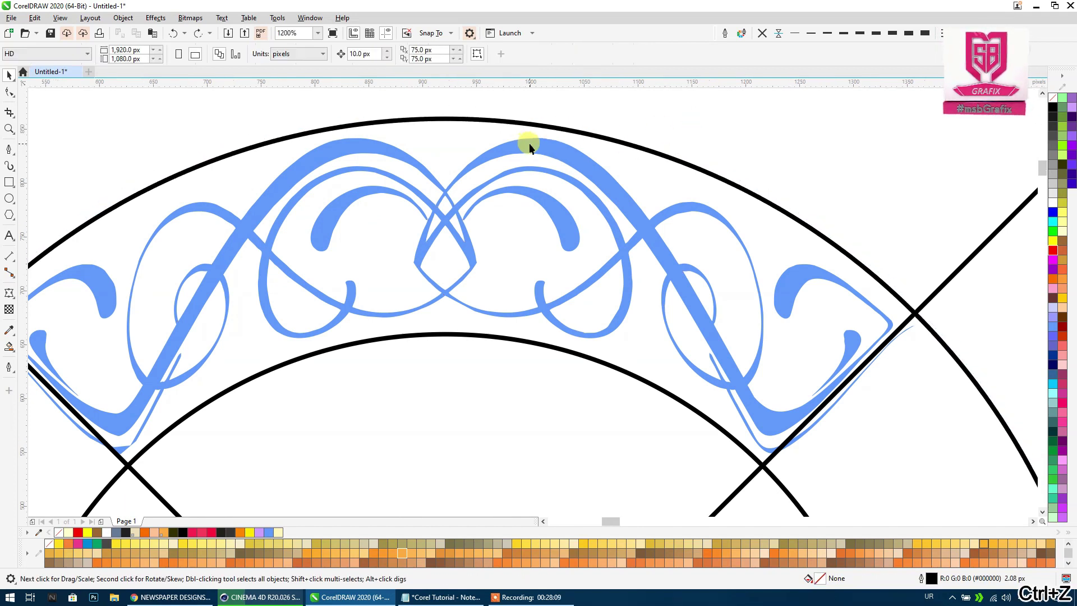
{"action": "scroll", "coordinate": [529, 147], "scroll_direction": "down", "scroll_amount": 2}
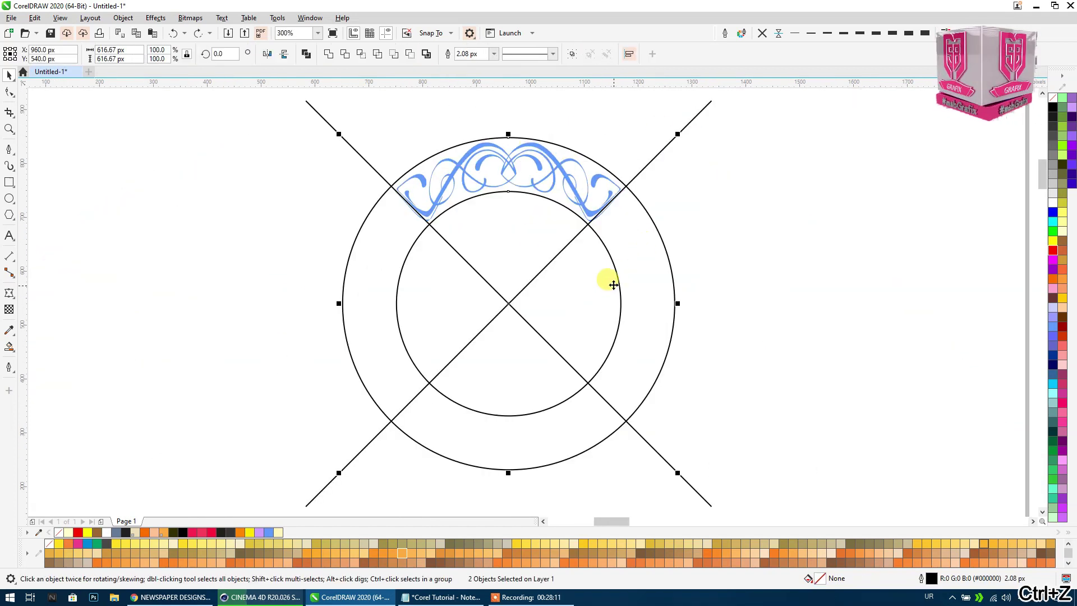
Combine the two circles into a light yellow (#FFFF66) ring in front of the crossing lines.
{"action": "left_click", "coordinate": [306, 55]}
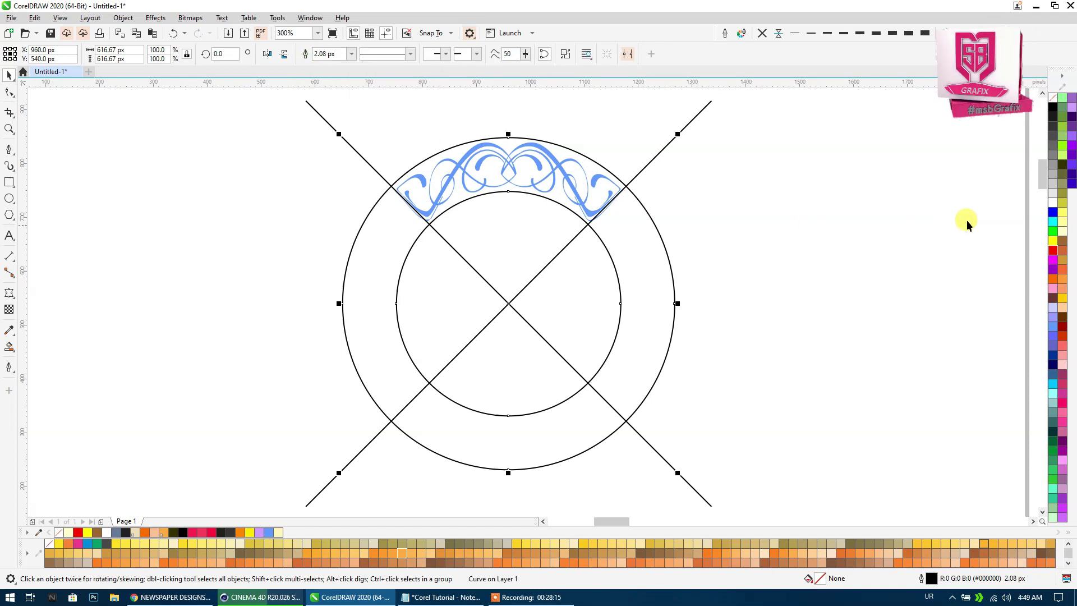
{"action": "left_click", "coordinate": [1062, 212]}
{"action": "left_click", "coordinate": [728, 214]}
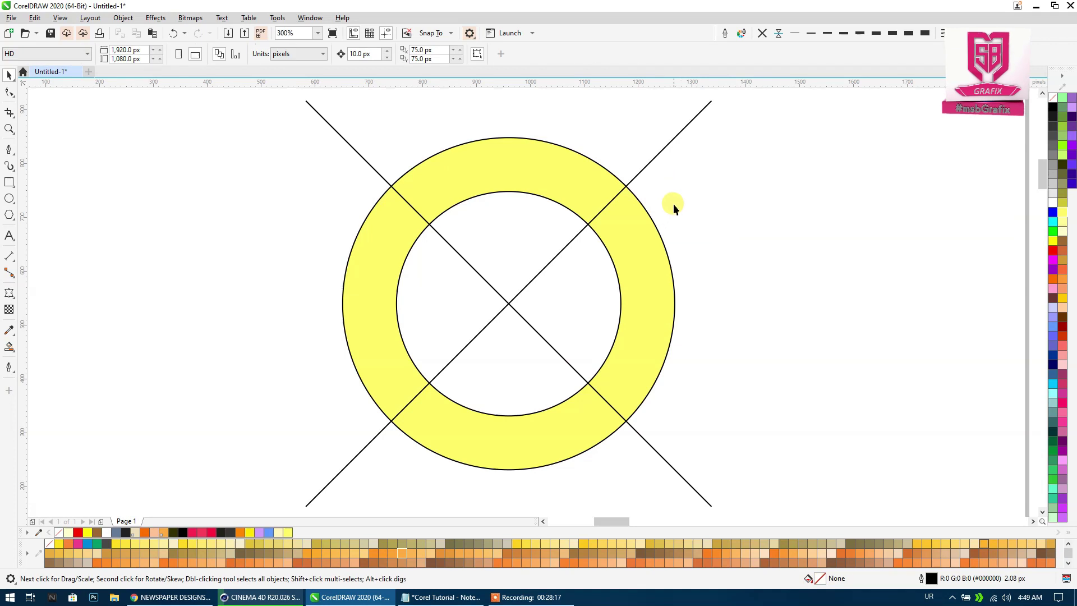
{"action": "left_click", "coordinate": [649, 240]}
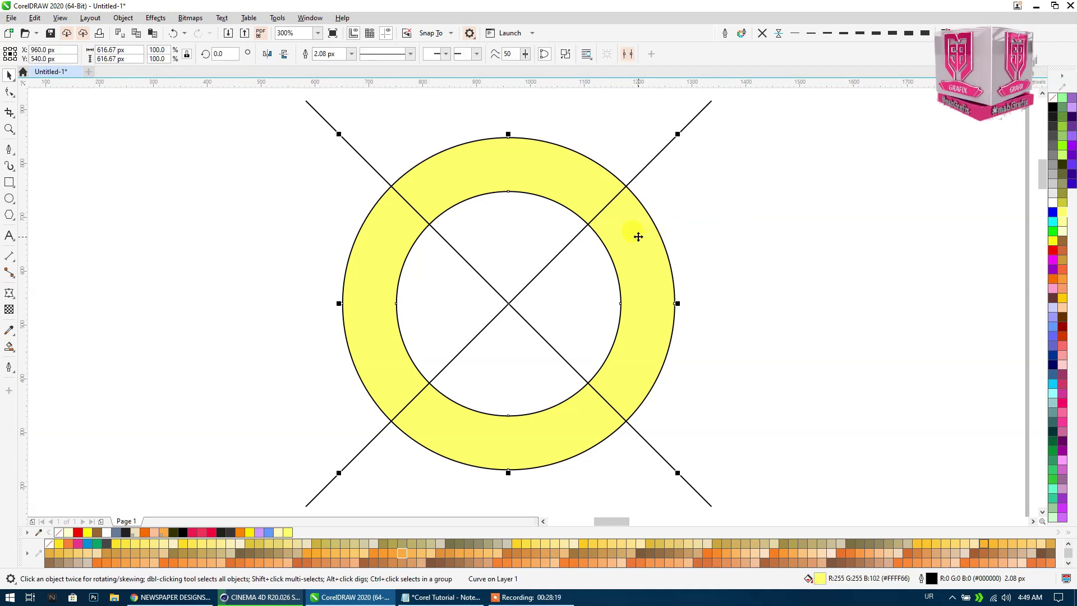
{"action": "key", "text": "shift+Page_Up"}
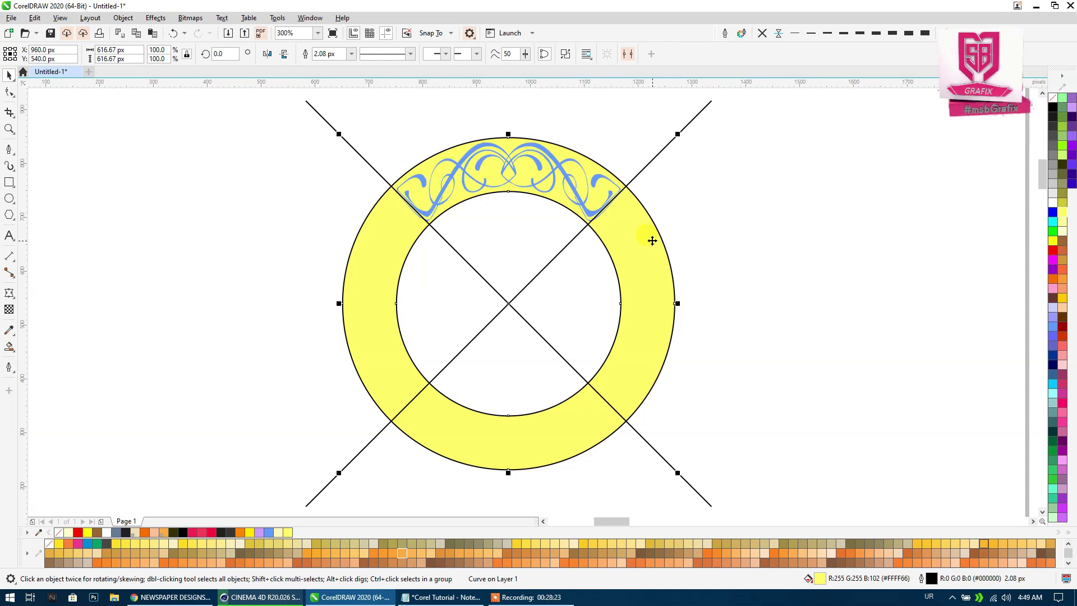
Colour the arched ornament on the ring red (#FF0000).
{"action": "left_click", "coordinate": [512, 150]}
{"action": "left_click", "coordinate": [533, 144]}
{"action": "left_click", "coordinate": [1053, 250]}
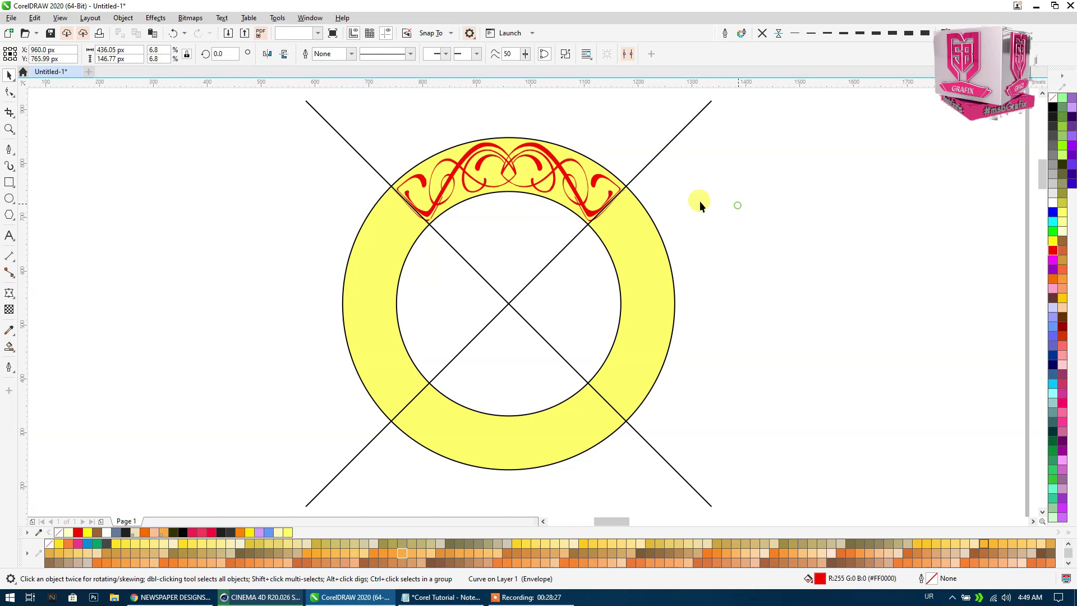
Shrink the red ornament slightly and move it down a touch to sit within the ring.
{"action": "left_click", "coordinate": [700, 205]}
{"action": "scroll", "coordinate": [500, 174], "scroll_direction": "up", "scroll_amount": 1}
{"action": "scroll", "coordinate": [453, 175], "scroll_direction": "up", "scroll_amount": 1}
{"action": "left_click", "coordinate": [462, 164]}
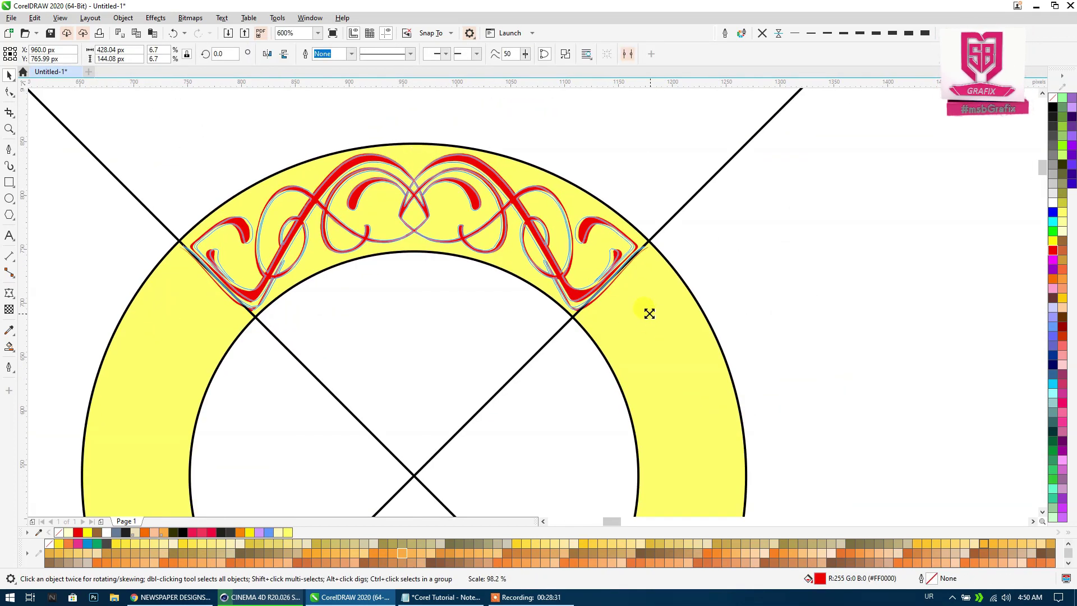
{"action": "left_click_drag", "start_coordinate": [652, 315], "coordinate": [643, 311]}
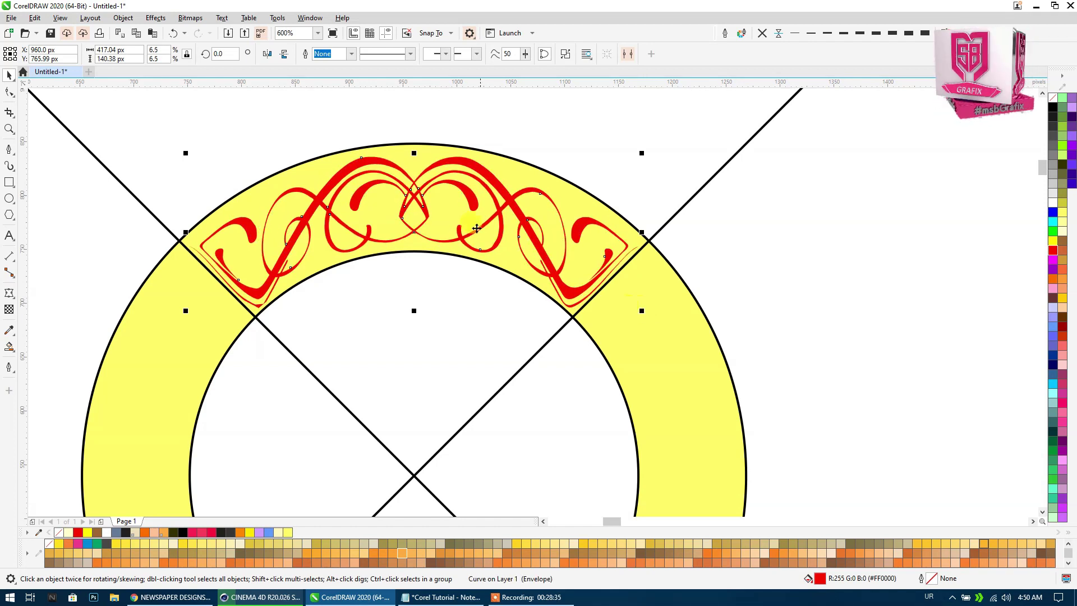
{"action": "scroll", "coordinate": [441, 179], "scroll_direction": "up", "scroll_amount": 1}
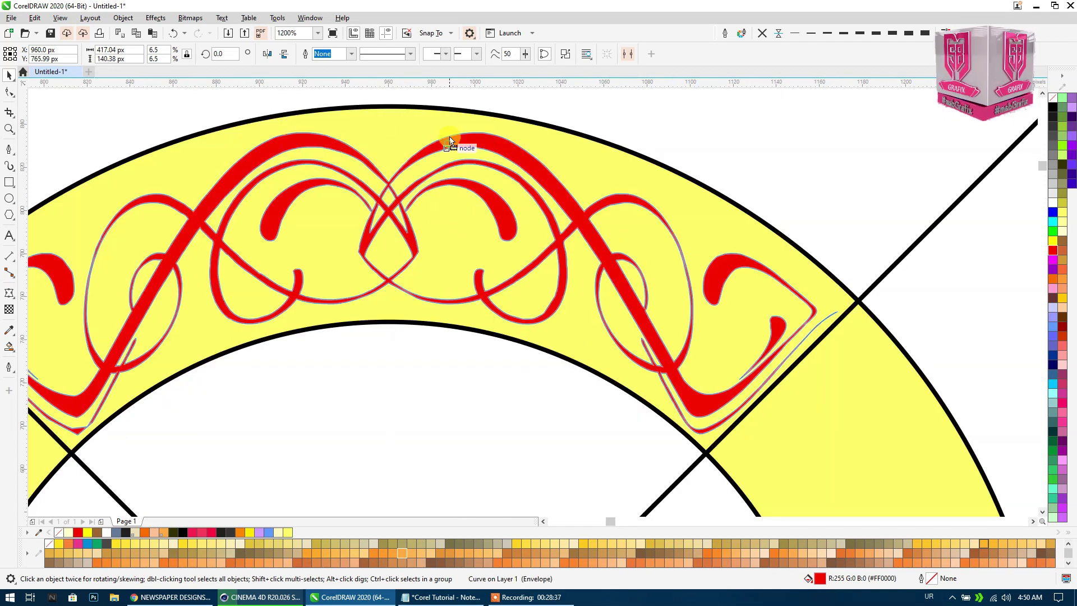
{"action": "left_click_drag", "start_coordinate": [450, 140], "coordinate": [448, 136]}
{"action": "scroll", "coordinate": [449, 136], "scroll_direction": "down", "scroll_amount": 1}
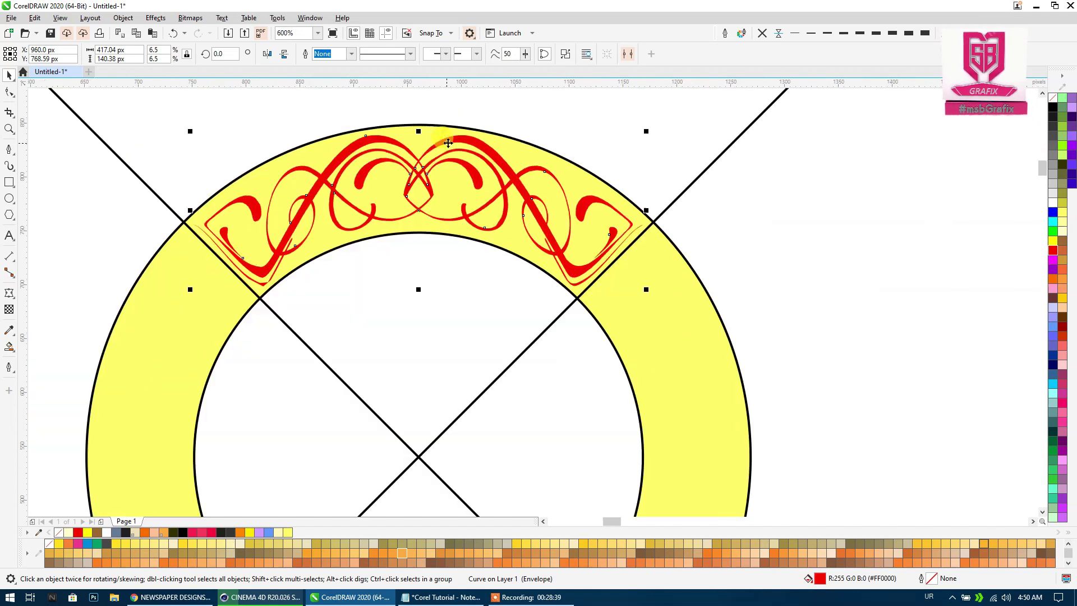
{"action": "scroll", "coordinate": [440, 137], "scroll_direction": "down", "scroll_amount": 1}
Delete the two crossing diagonal lines, then check the ring and red ornament.
{"action": "key", "text": "h"}
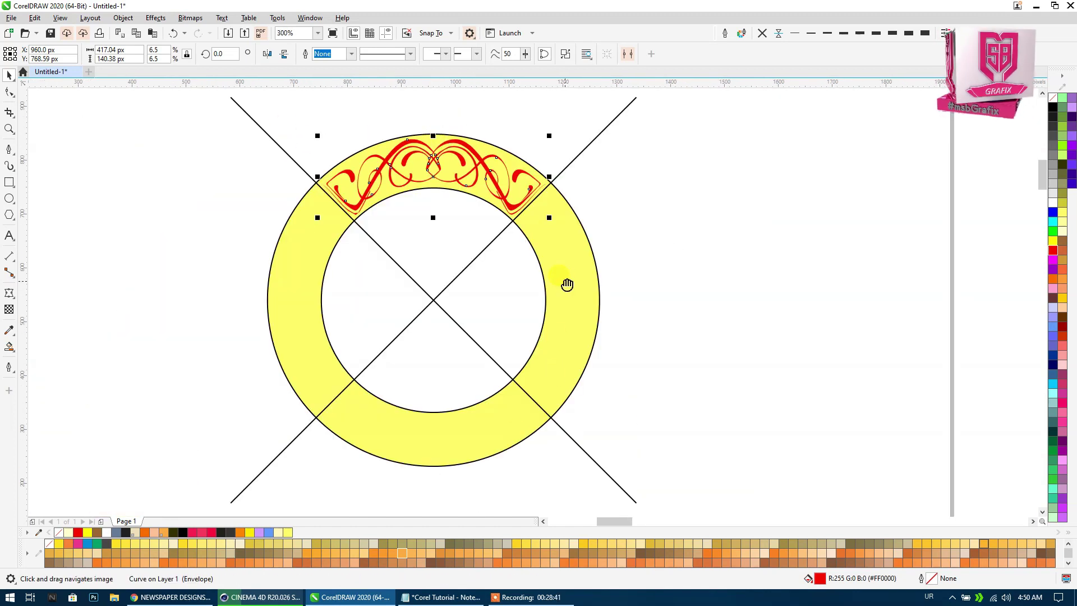
{"action": "left_click_drag", "start_coordinate": [567, 284], "coordinate": [586, 211]}
{"action": "left_click_drag", "start_coordinate": [783, 473], "coordinate": [212, 415]}
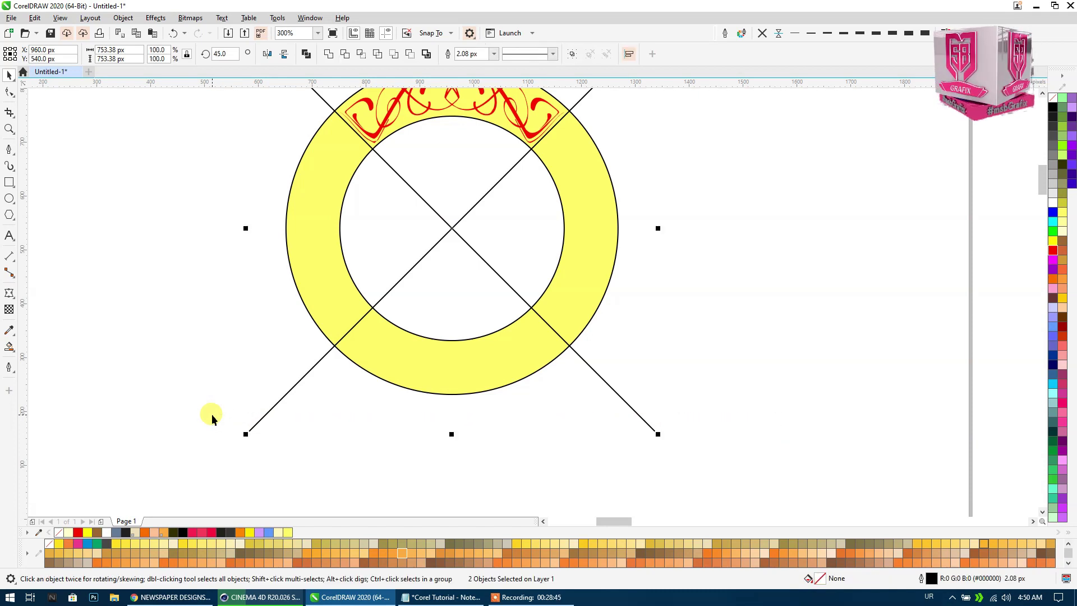
{"action": "key", "text": "Delete"}
{"action": "scroll", "coordinate": [362, 399], "scroll_direction": "down", "scroll_amount": 1}
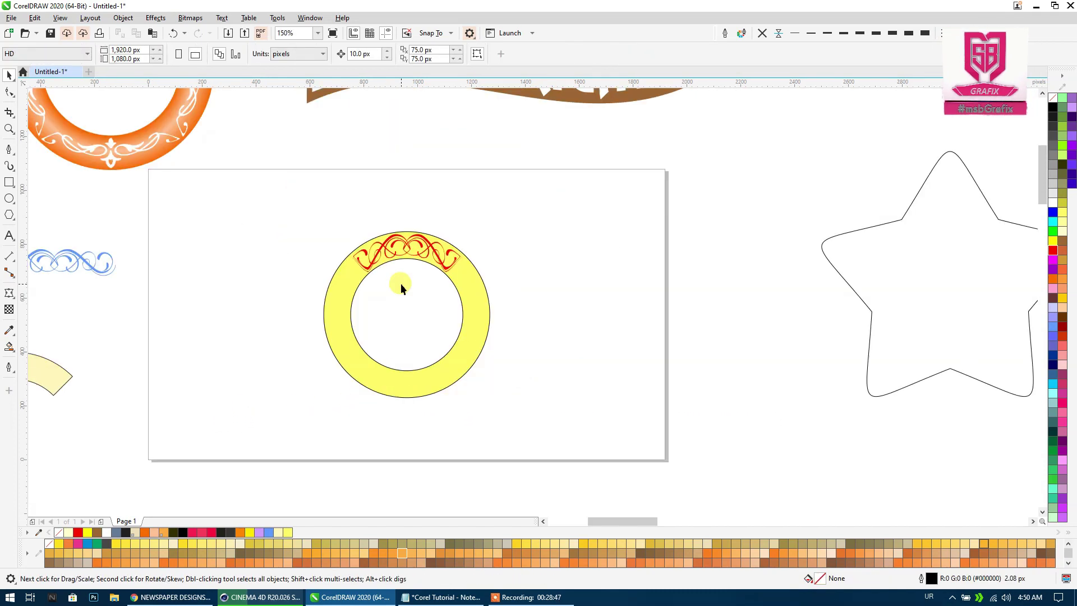
{"action": "left_click", "coordinate": [401, 251]}
{"action": "scroll", "coordinate": [402, 260], "scroll_direction": "up", "scroll_amount": 2}
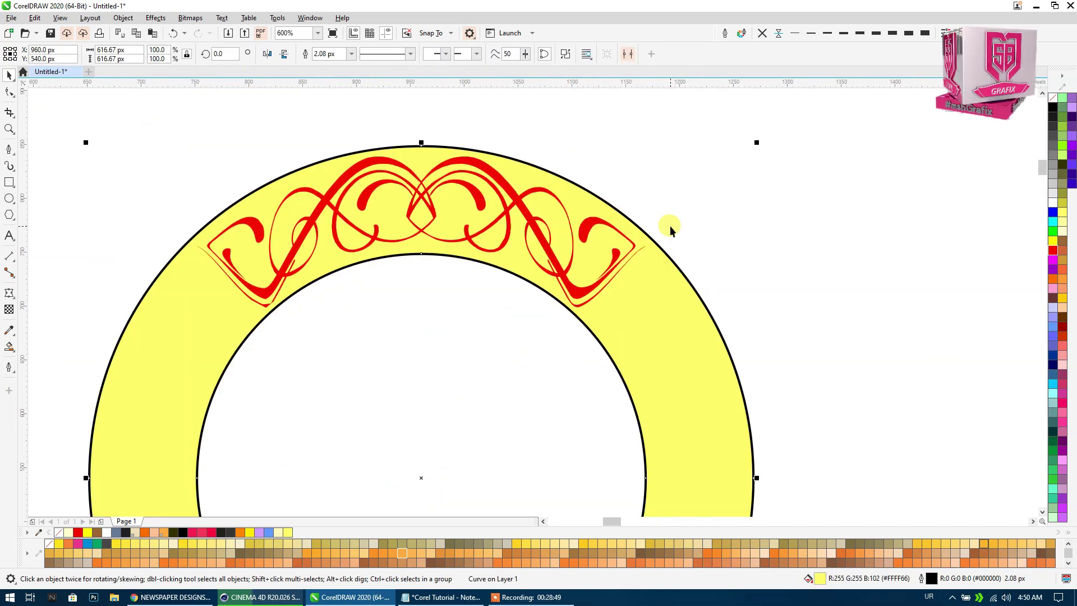
{"action": "left_click", "coordinate": [496, 183]}
{"action": "scroll", "coordinate": [488, 177], "scroll_direction": "down", "scroll_amount": 3}
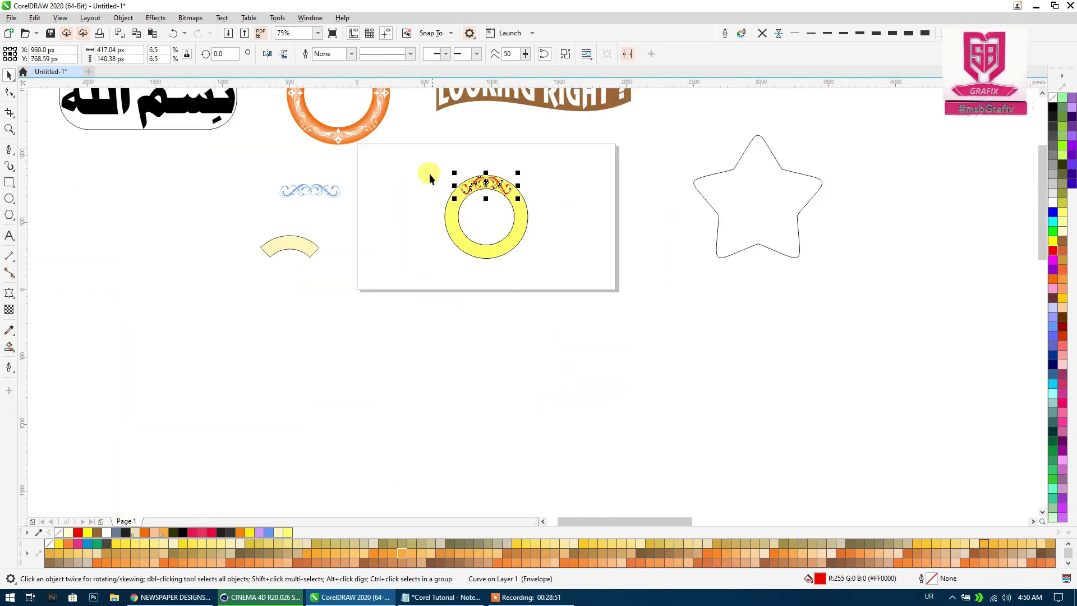
{"action": "scroll", "coordinate": [303, 185], "scroll_direction": "up", "scroll_amount": 2}
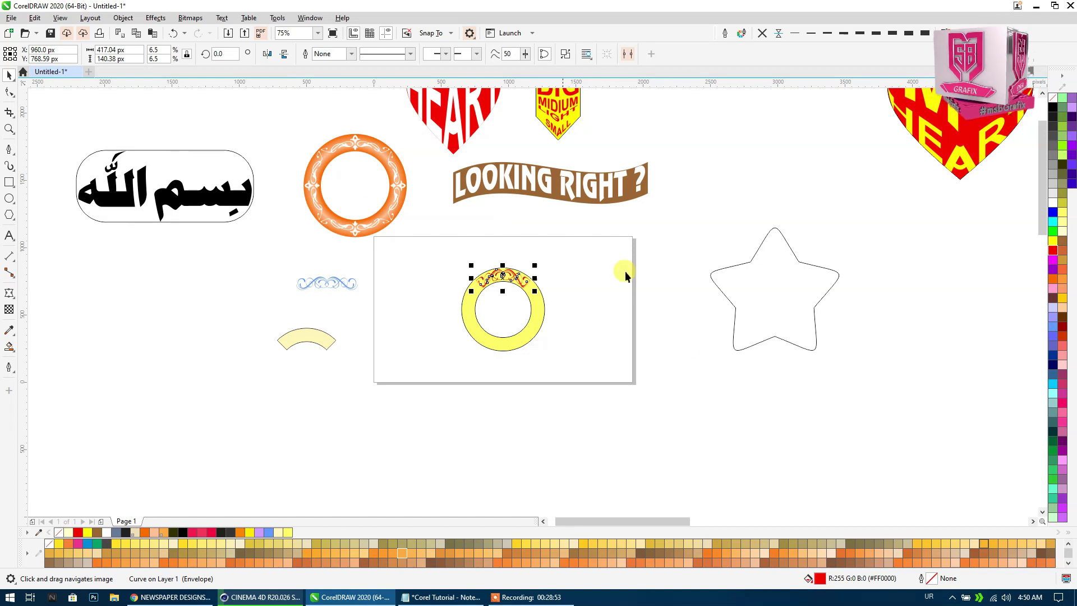
{"action": "scroll", "coordinate": [491, 312], "scroll_direction": "up", "scroll_amount": 1}
{"action": "scroll", "coordinate": [348, 314], "scroll_direction": "up", "scroll_amount": 1}
{"action": "left_click", "coordinate": [287, 142]}
{"action": "left_click_drag", "start_coordinate": [288, 142], "coordinate": [285, 290]}
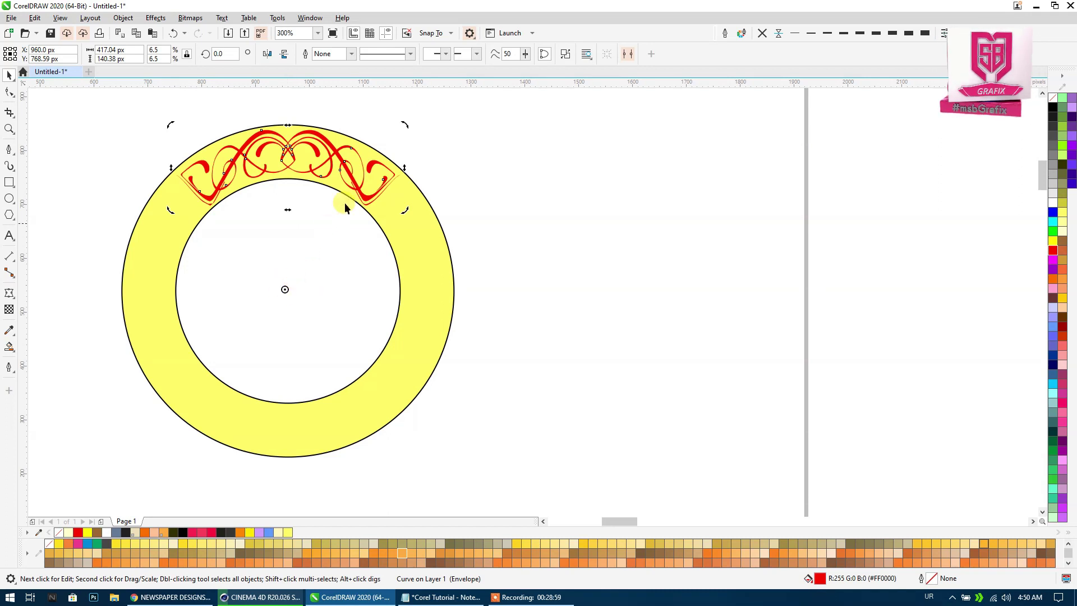
{"action": "left_click_drag", "start_coordinate": [406, 125], "coordinate": [471, 411]}
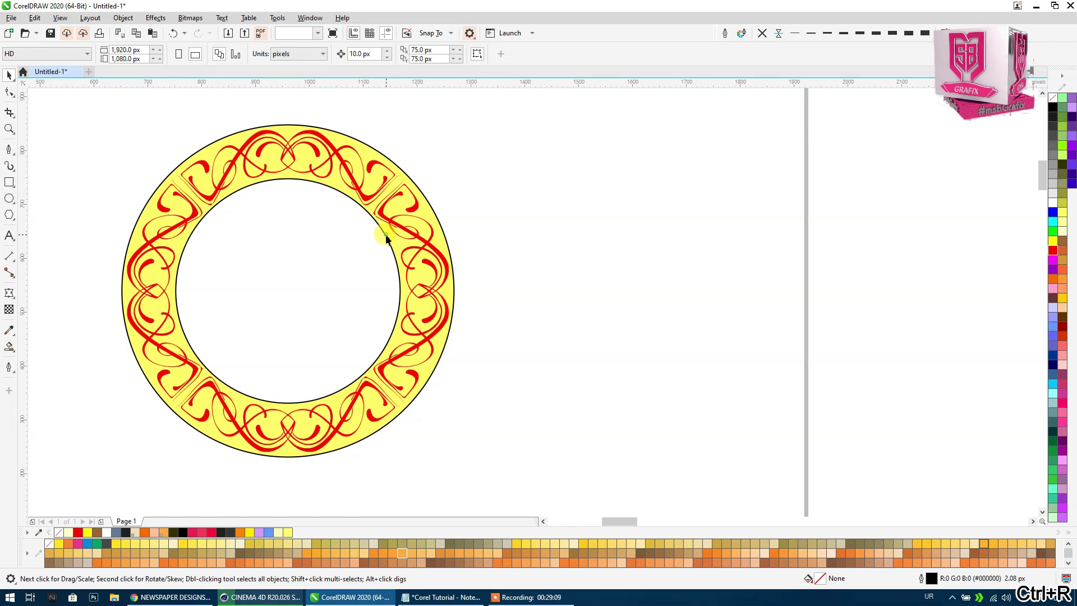
{"action": "left_click", "coordinate": [386, 238]}
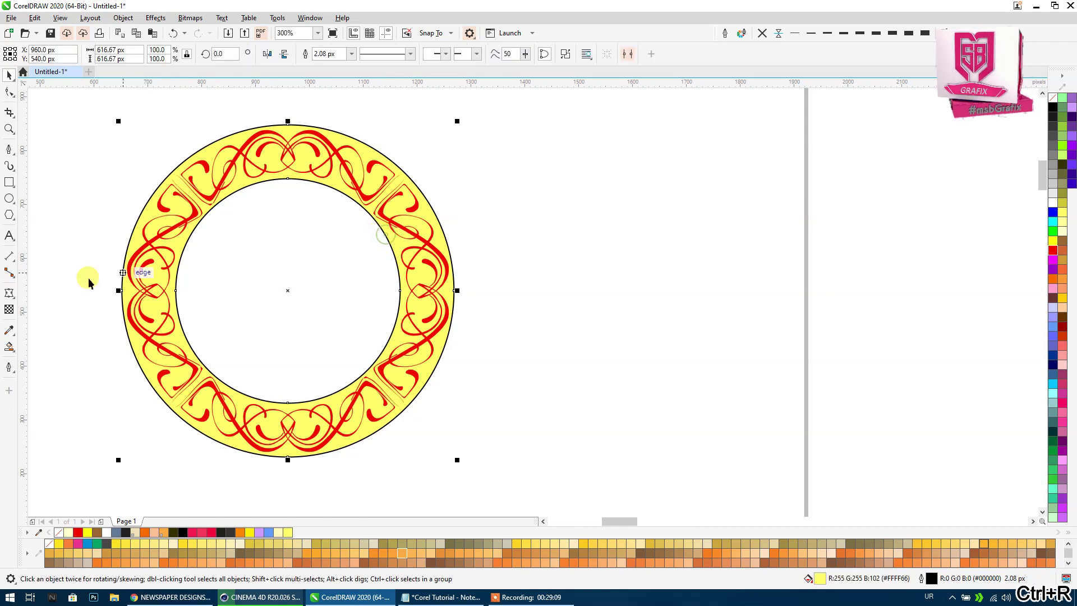
Give the ring an elliptical fountain fill with the Interactive Fill tool.
{"action": "left_click", "coordinate": [13, 356]}
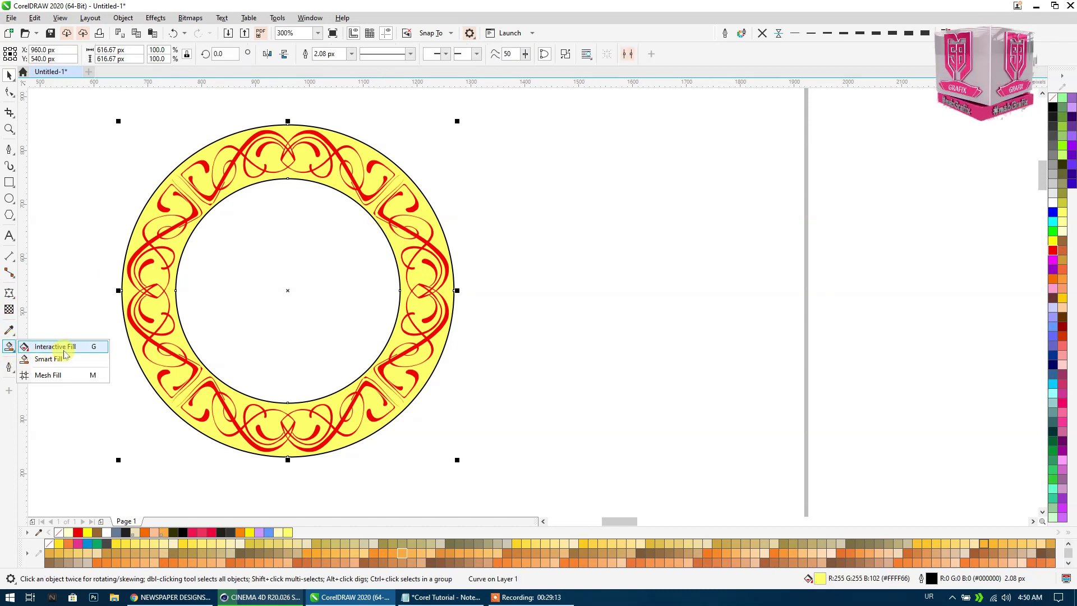
{"action": "left_click", "coordinate": [65, 352]}
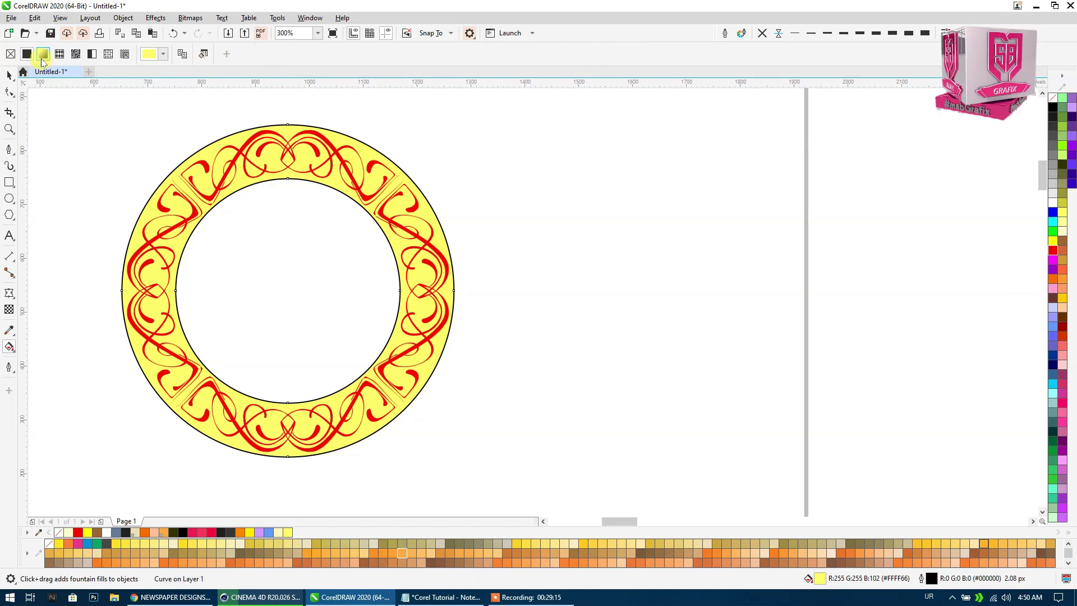
{"action": "left_click", "coordinate": [44, 54]}
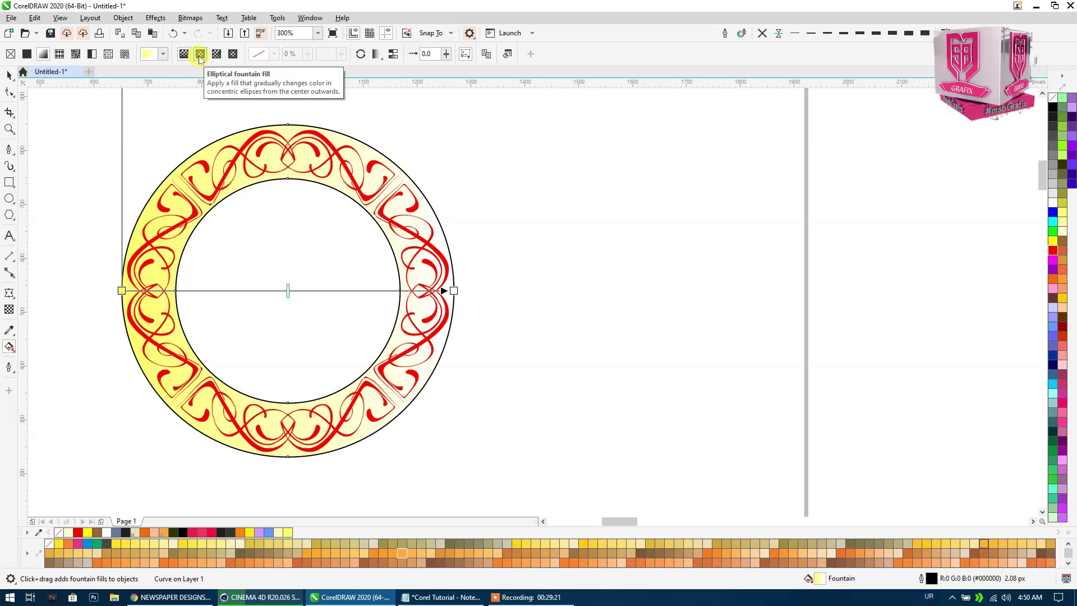
{"action": "left_click", "coordinate": [200, 54]}
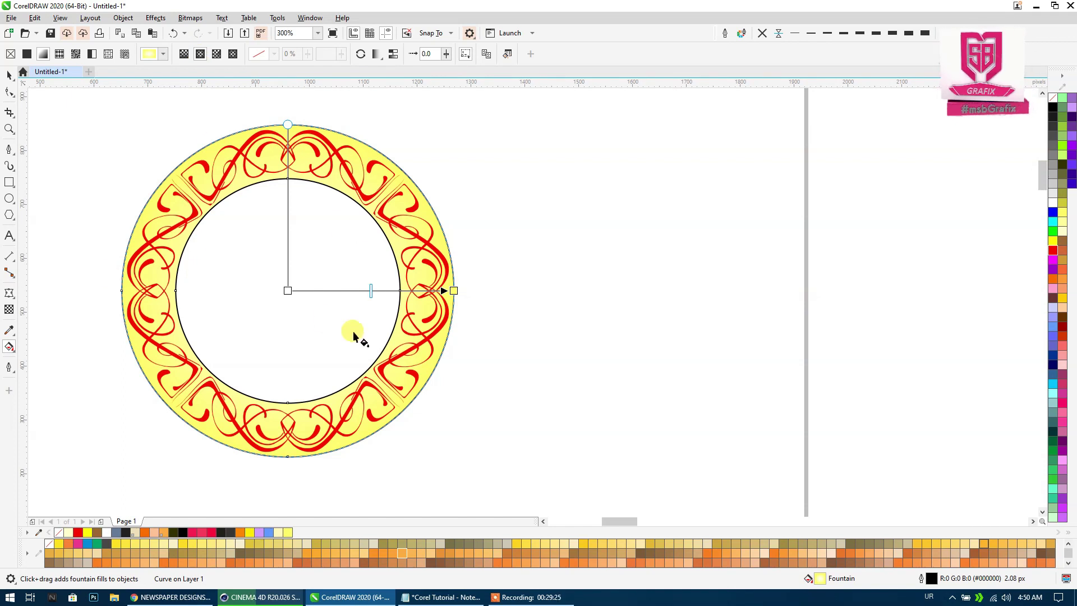
{"action": "left_click", "coordinate": [286, 291]}
{"action": "left_click", "coordinate": [399, 290]}
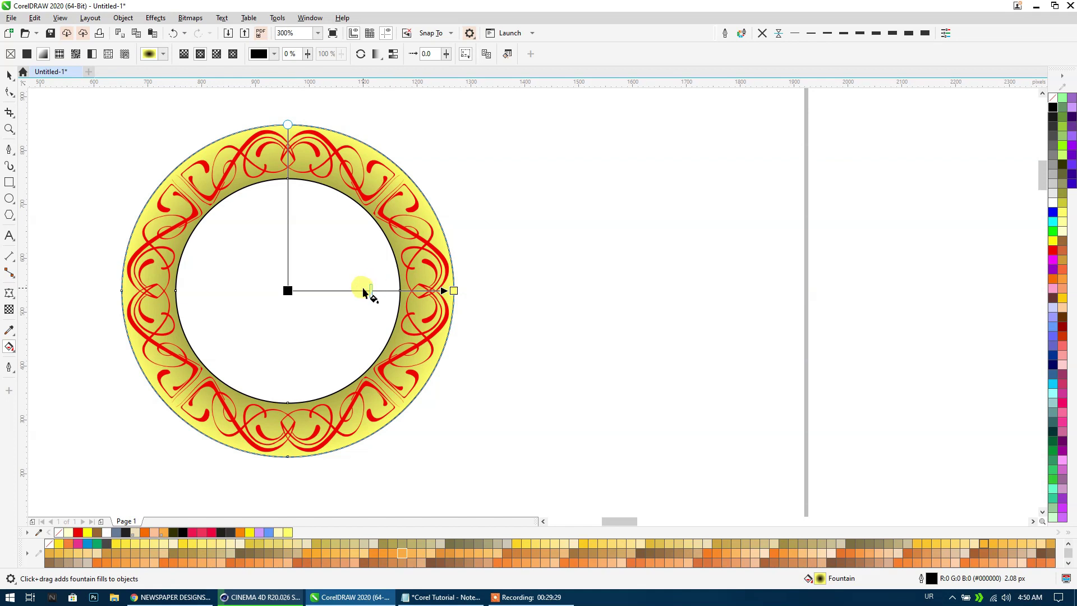
Add a middle gradient node, colour both ends cyan and the middle node white.
{"action": "left_click", "coordinate": [1052, 203]}
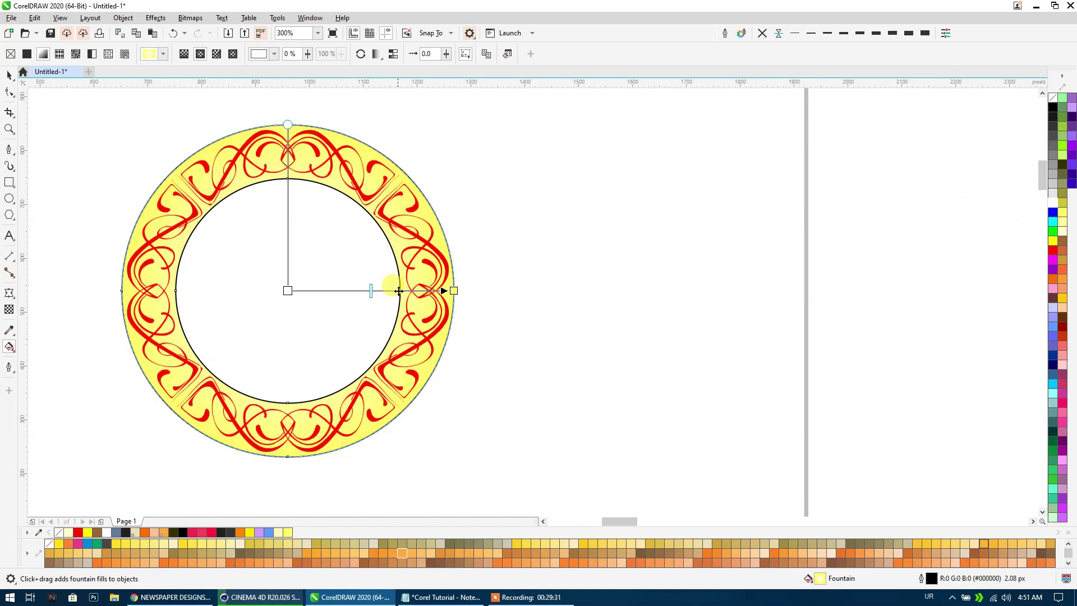
{"action": "scroll", "coordinate": [393, 285], "scroll_direction": "up", "scroll_amount": 2}
{"action": "double_click", "coordinate": [380, 286]}
{"action": "mouse_move", "coordinate": [380, 285]}
{"action": "left_mouse_down"}
{"action": "mouse_move", "coordinate": [495, 285]}
{"action": "mouse_move", "coordinate": [321, 284]}
{"action": "mouse_move", "coordinate": [395, 285]}
{"action": "left_mouse_up"}
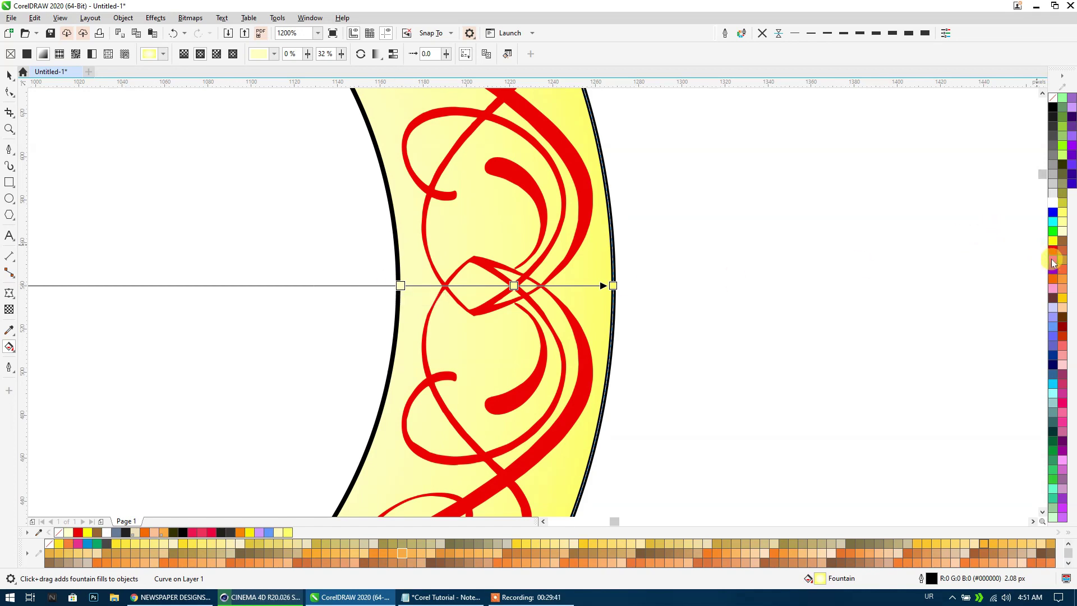
{"action": "left_click_drag", "start_coordinate": [1053, 222], "coordinate": [400, 286]}
{"action": "left_click", "coordinate": [612, 285]}
{"action": "left_click_drag", "start_coordinate": [1053, 222], "coordinate": [613, 285]}
{"action": "left_click", "coordinate": [515, 285]}
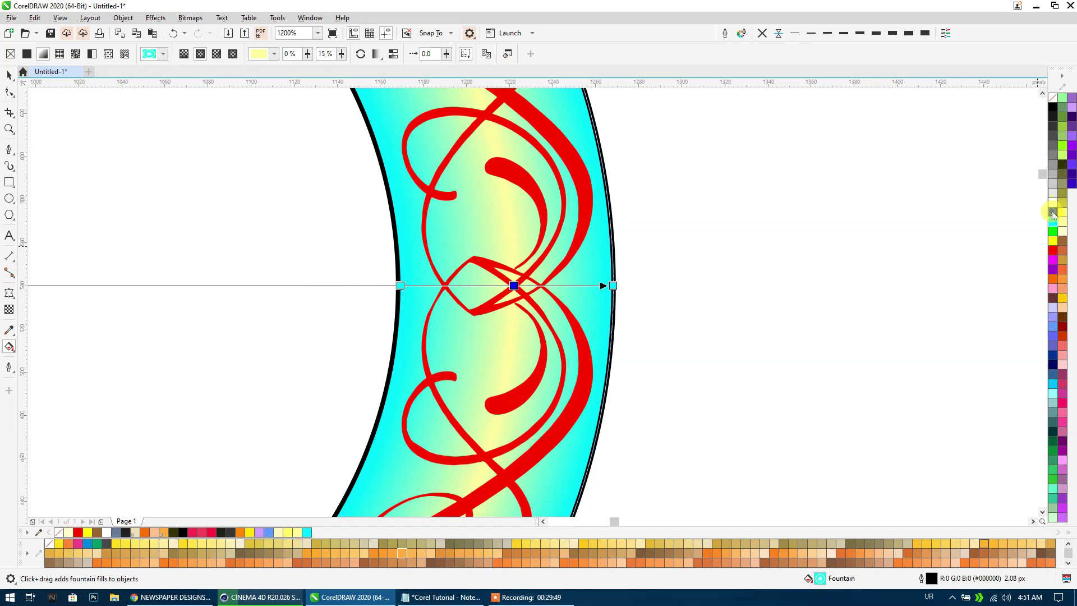
{"action": "left_click", "coordinate": [1053, 214]}
{"action": "left_click", "coordinate": [1051, 206]}
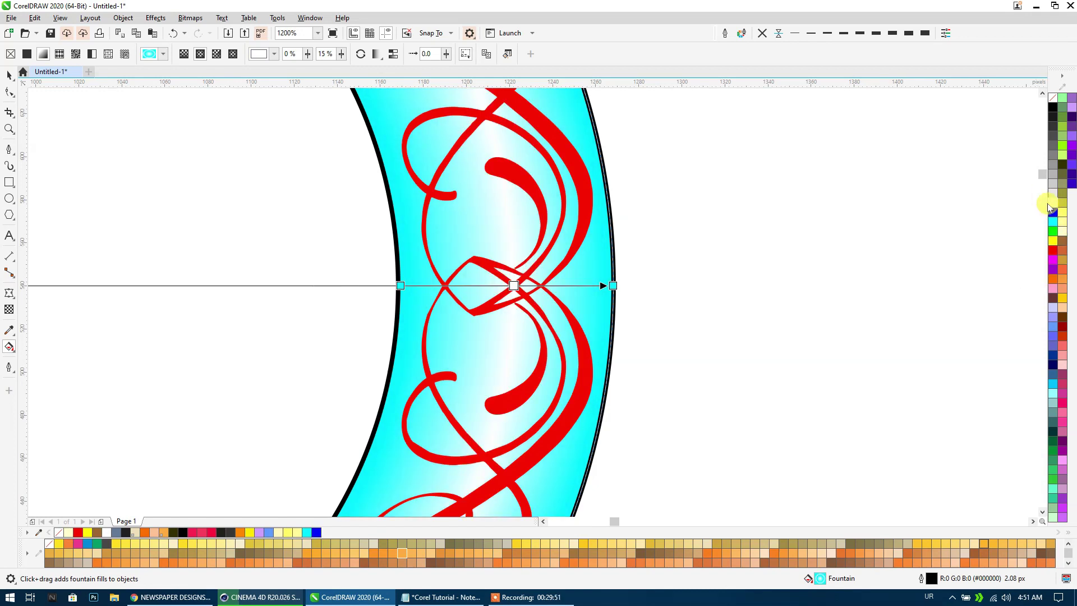
Make the ring's outer edge light blue and shift the lighter middle band to 15%.
{"action": "left_click", "coordinate": [1053, 393]}
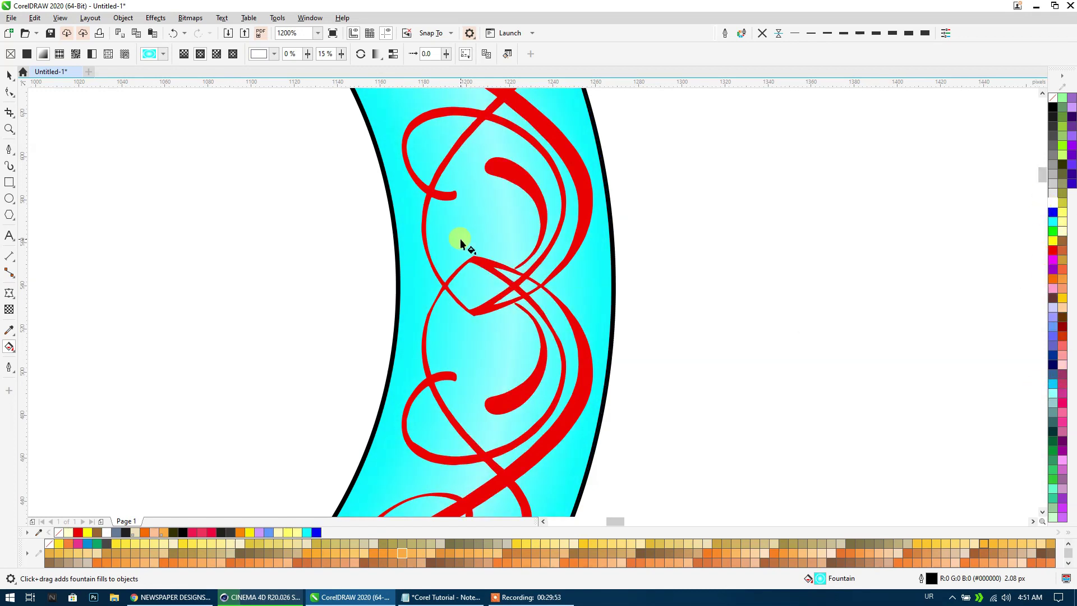
{"action": "scroll", "coordinate": [460, 238], "scroll_direction": "down", "scroll_amount": 1}
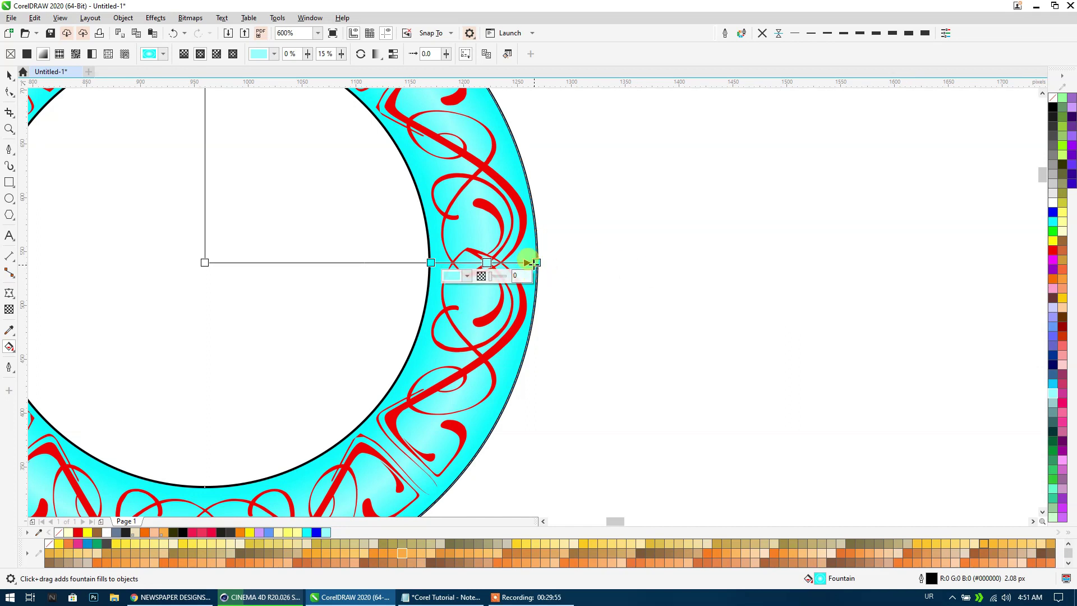
{"action": "left_click", "coordinate": [536, 262]}
{"action": "left_click", "coordinate": [1072, 183]}
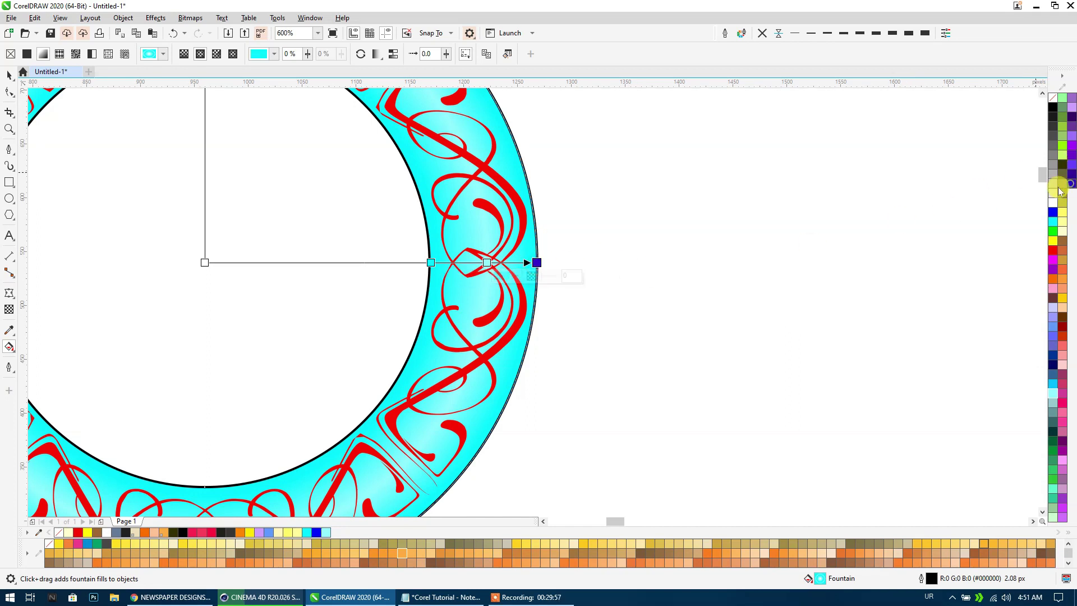
{"action": "left_click", "coordinate": [1053, 385]}
{"action": "left_click", "coordinate": [457, 264]}
{"action": "left_click", "coordinate": [484, 273]}
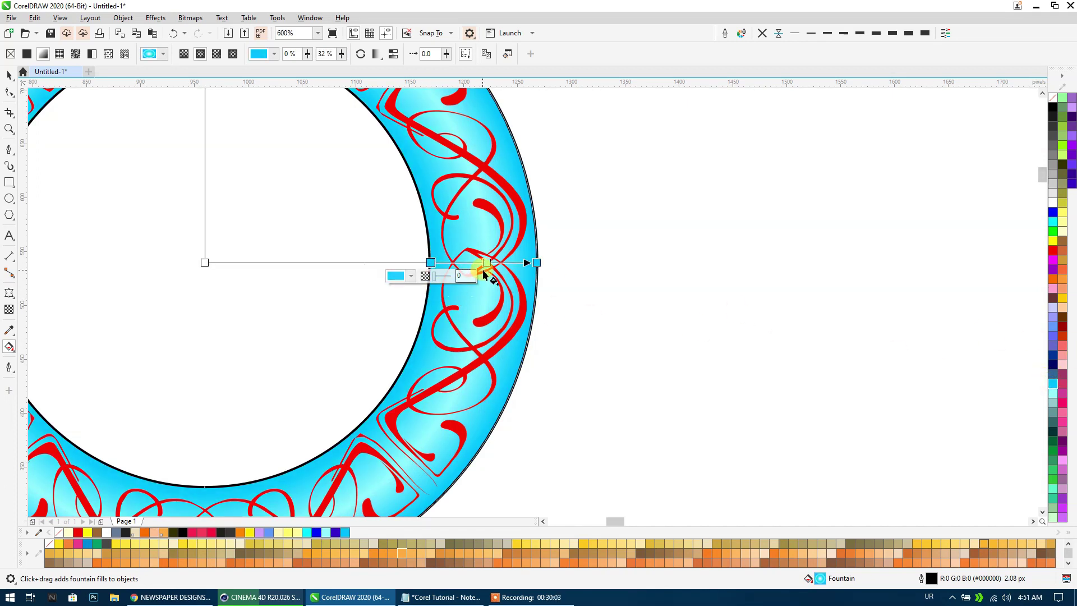
{"action": "left_click", "coordinate": [1053, 393]}
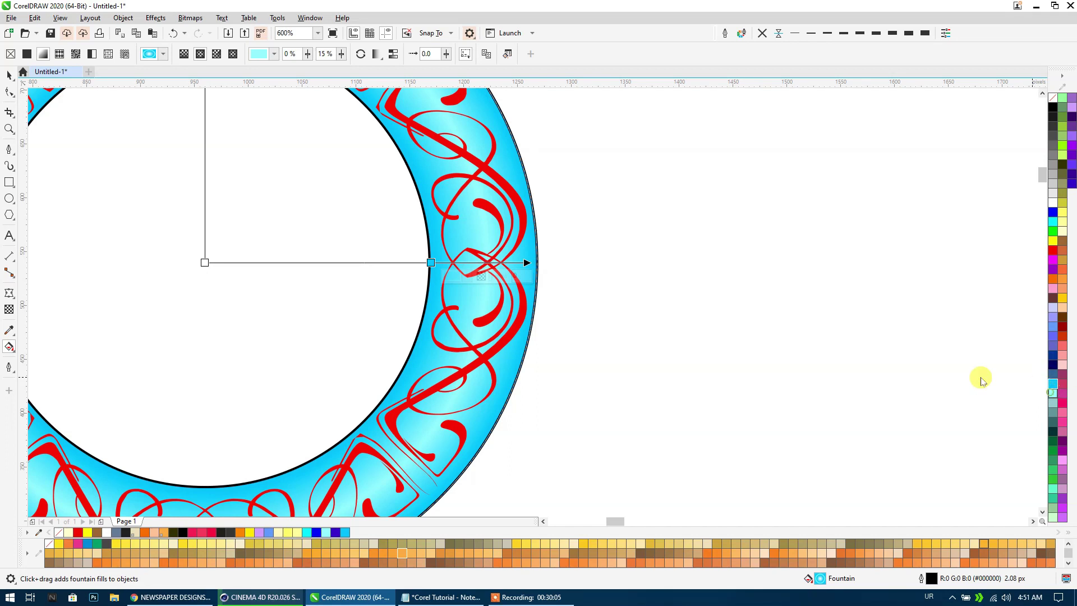
Shift-select the four red ornament curves and recolour them blue (#0000FF).
{"action": "left_click", "coordinate": [11, 77]}
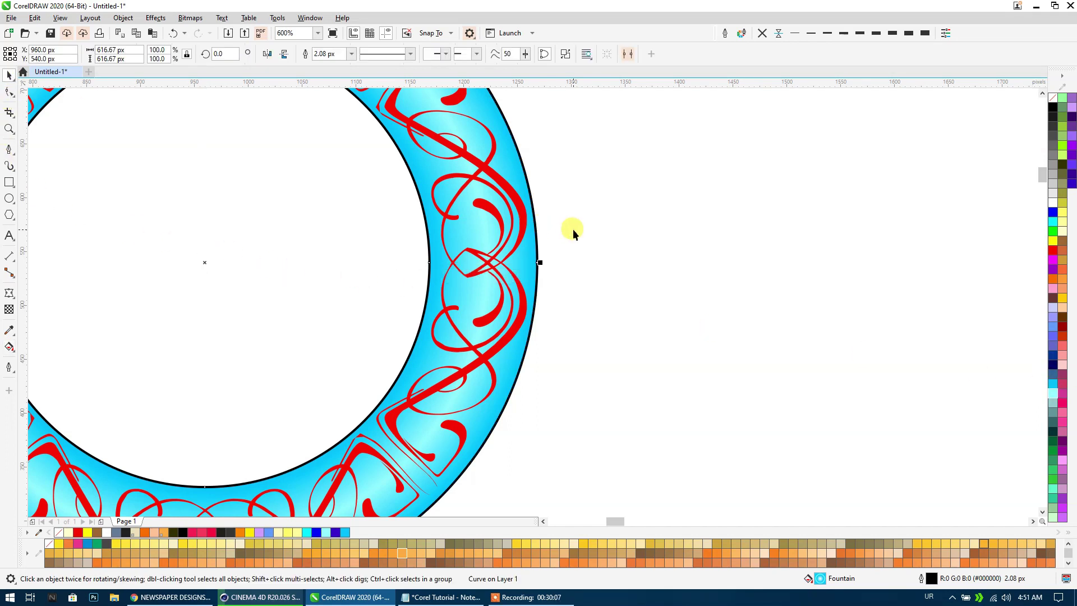
{"action": "scroll", "coordinate": [576, 225], "scroll_direction": "down", "scroll_amount": 1}
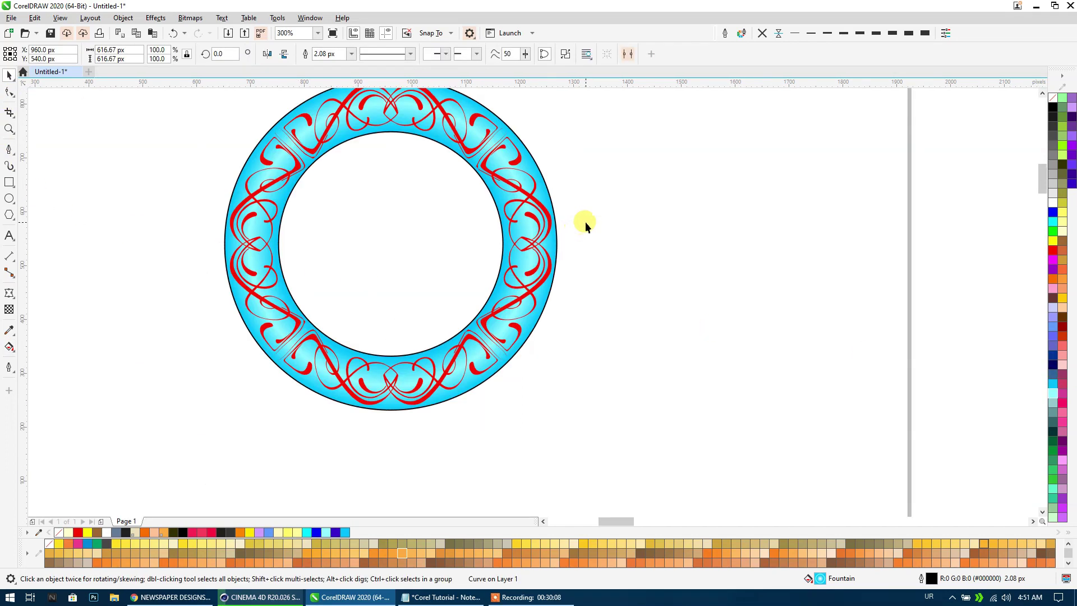
{"action": "left_click", "coordinate": [539, 208]}
{"action": "left_click", "coordinate": [460, 138]}
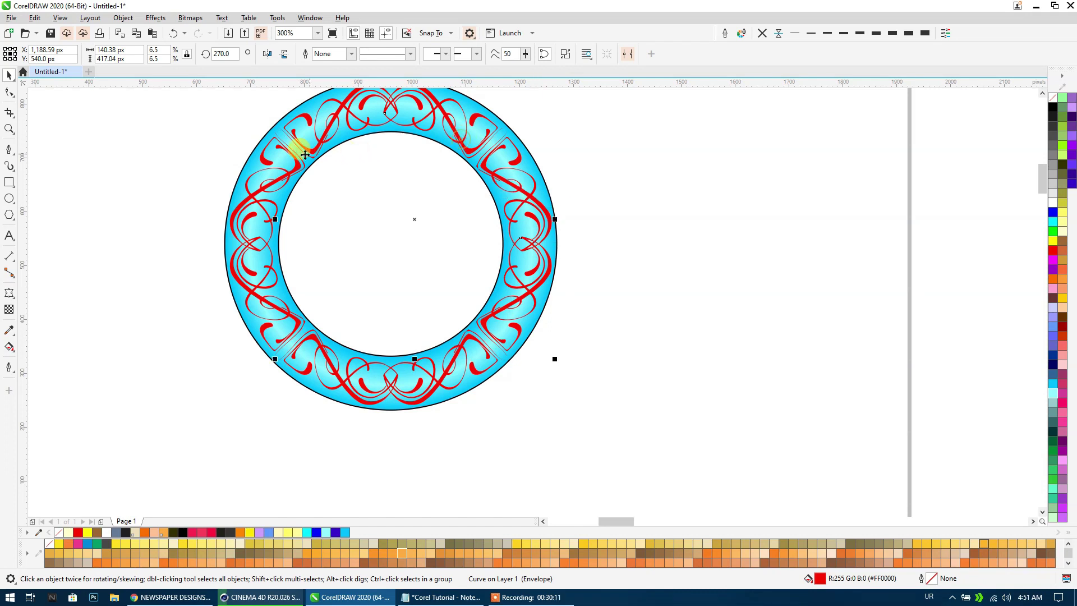
{"action": "left_click", "coordinate": [293, 168], "text": "shift"}
{"action": "left_click", "coordinate": [304, 357], "text": "shift"}
{"action": "left_click", "coordinate": [313, 342], "text": "shift"}
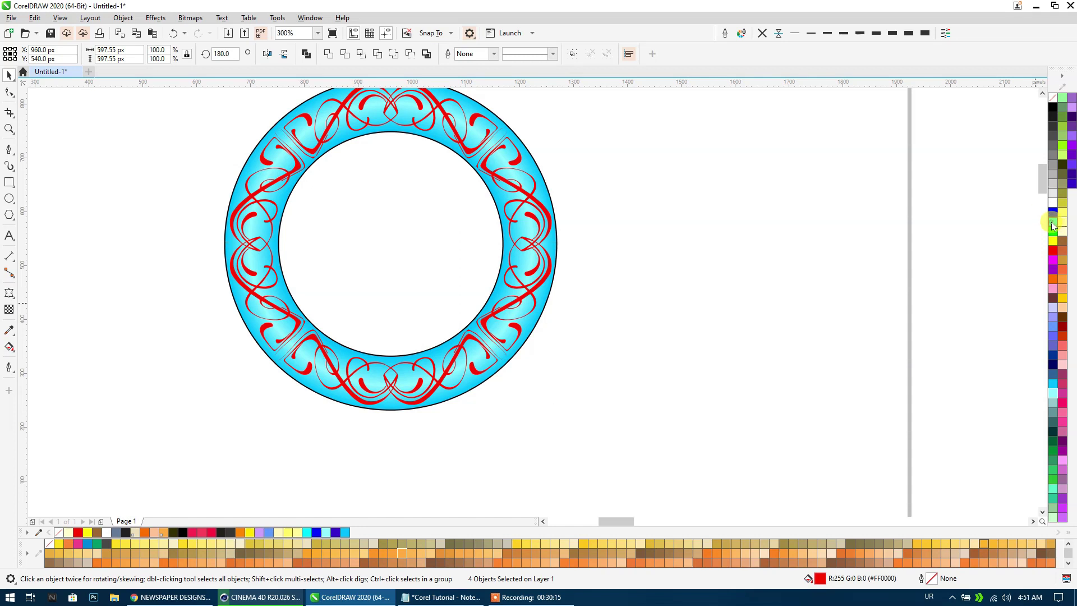
{"action": "left_click", "coordinate": [1053, 212]}
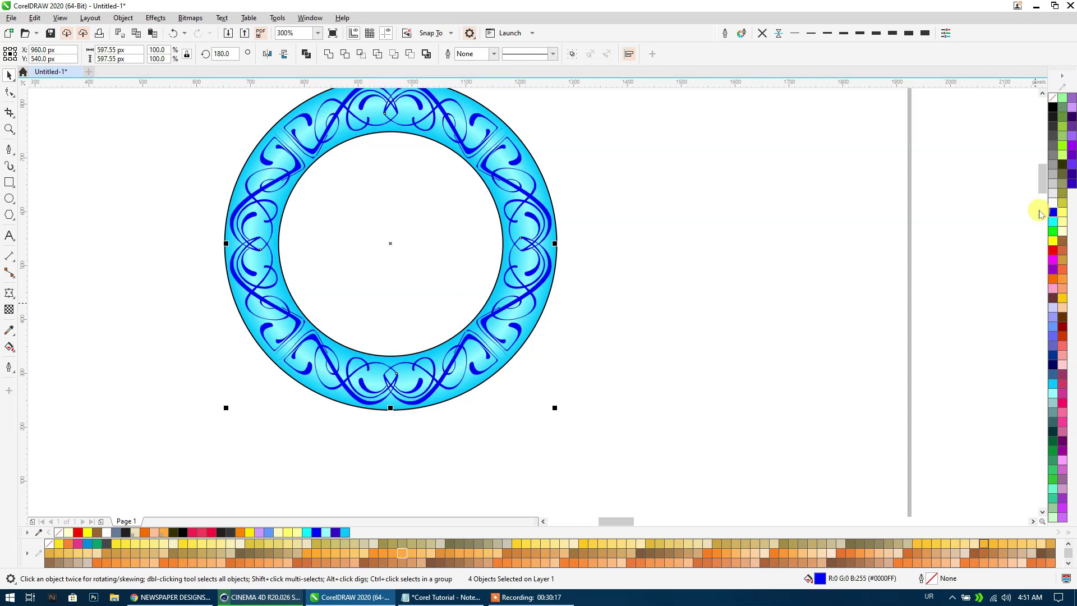
{"action": "scroll", "coordinate": [513, 216], "scroll_direction": "down", "scroll_amount": 1}
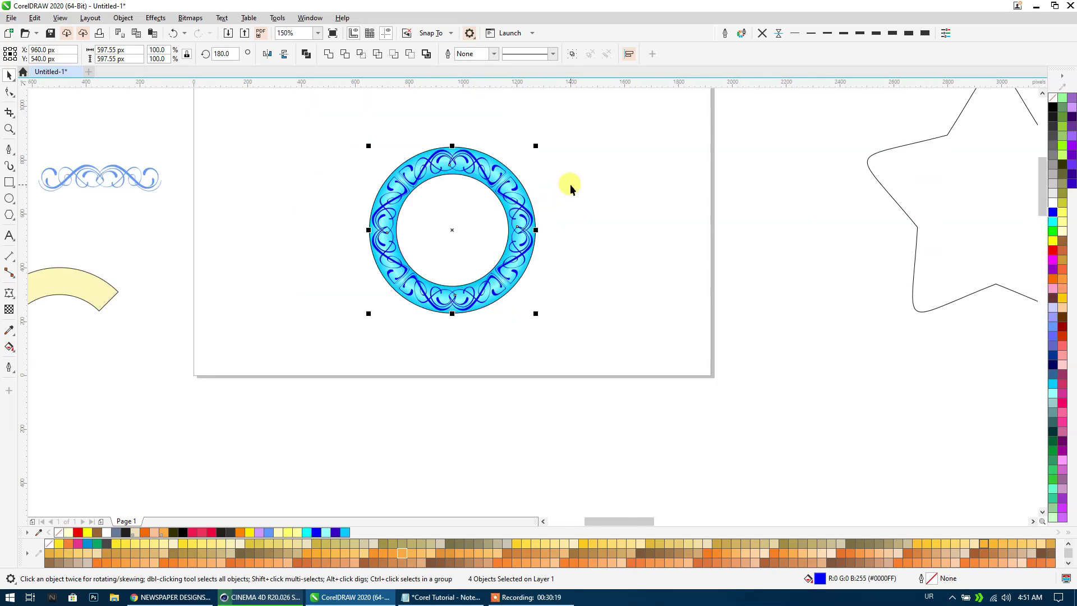
Group the ornament pieces and move the blue ring off the page to the left.
{"action": "key", "text": "ctrl+g"}
{"action": "left_click", "coordinate": [570, 183]}
{"action": "left_click", "coordinate": [524, 191]}
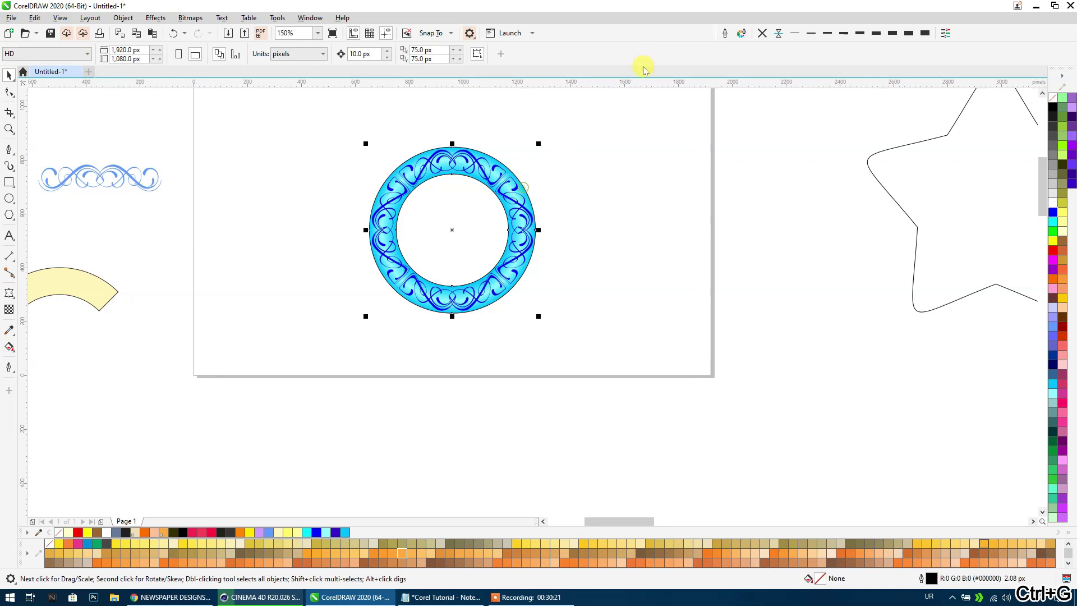
{"action": "left_click", "coordinate": [611, 123]}
{"action": "left_click_drag", "start_coordinate": [610, 123], "coordinate": [229, 388]}
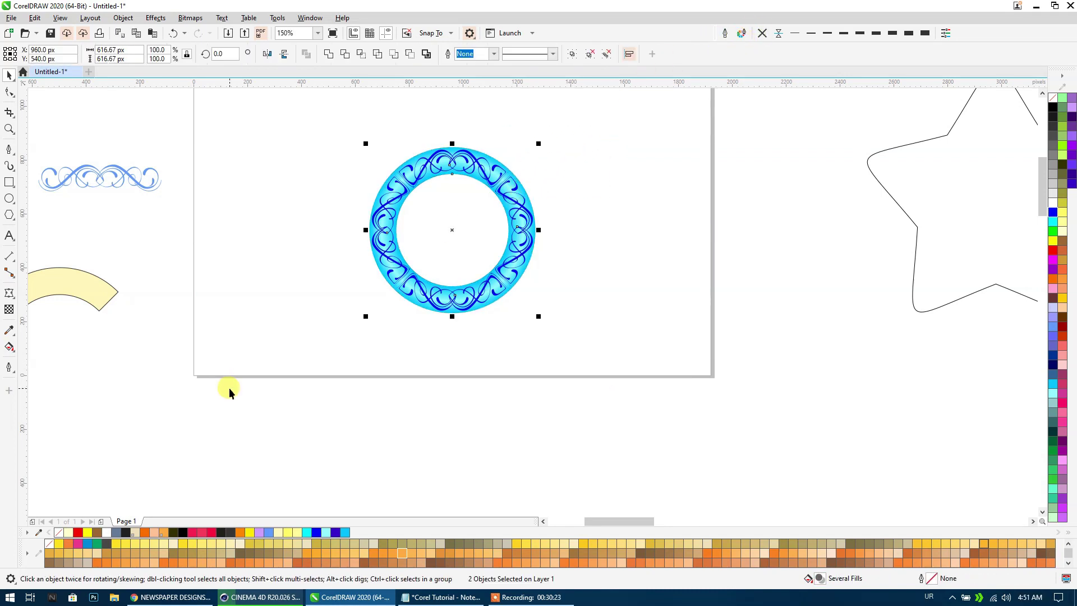
{"action": "left_click", "coordinate": [577, 278]}
{"action": "scroll", "coordinate": [577, 278], "scroll_direction": "down", "scroll_amount": 2}
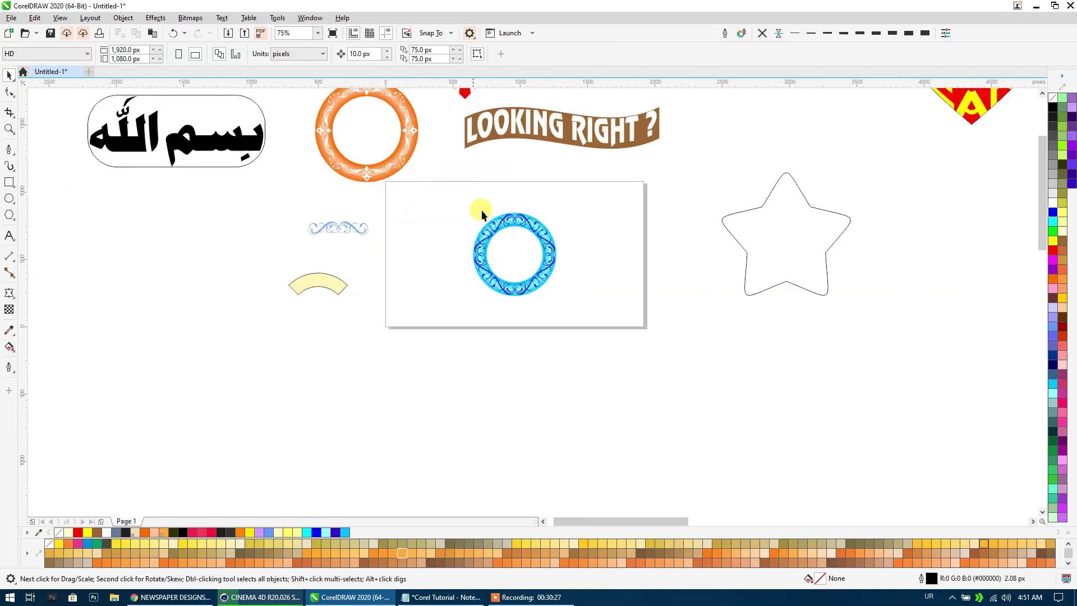
{"action": "left_click_drag", "start_coordinate": [453, 201], "coordinate": [560, 318]}
{"action": "left_click_drag", "start_coordinate": [168, 318], "coordinate": [169, 317]}
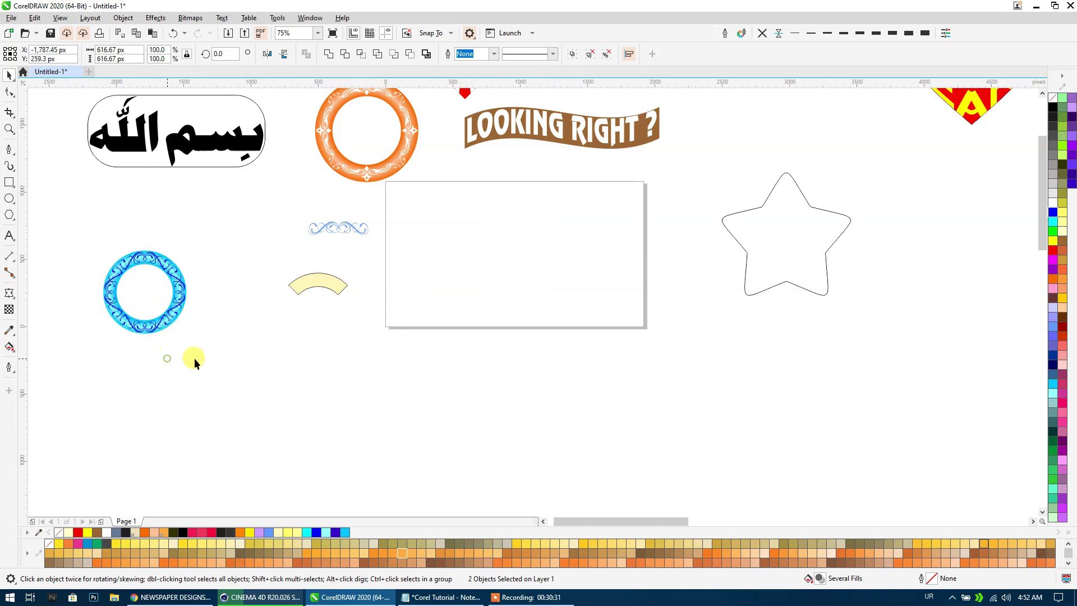
{"action": "left_click", "coordinate": [187, 291]}
Move the star shape slightly upward and bring the ornament and arc into view.
{"action": "scroll", "coordinate": [315, 281], "scroll_direction": "right", "scroll_amount": 2}
{"action": "scroll", "coordinate": [343, 286], "scroll_direction": "up", "scroll_amount": 2}
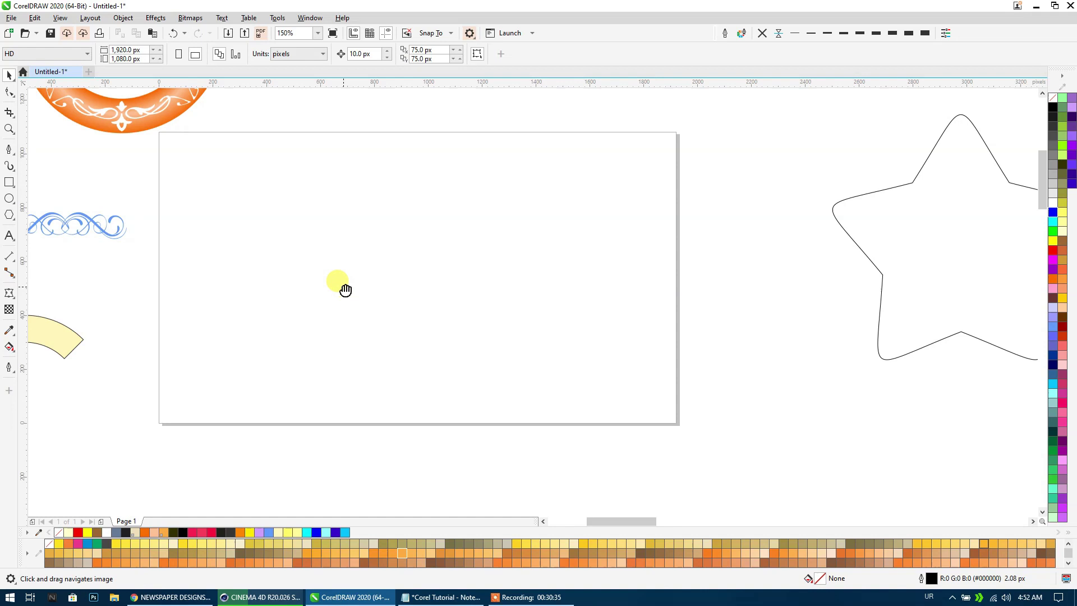
{"action": "scroll", "coordinate": [343, 287], "scroll_direction": "down", "scroll_amount": 2}
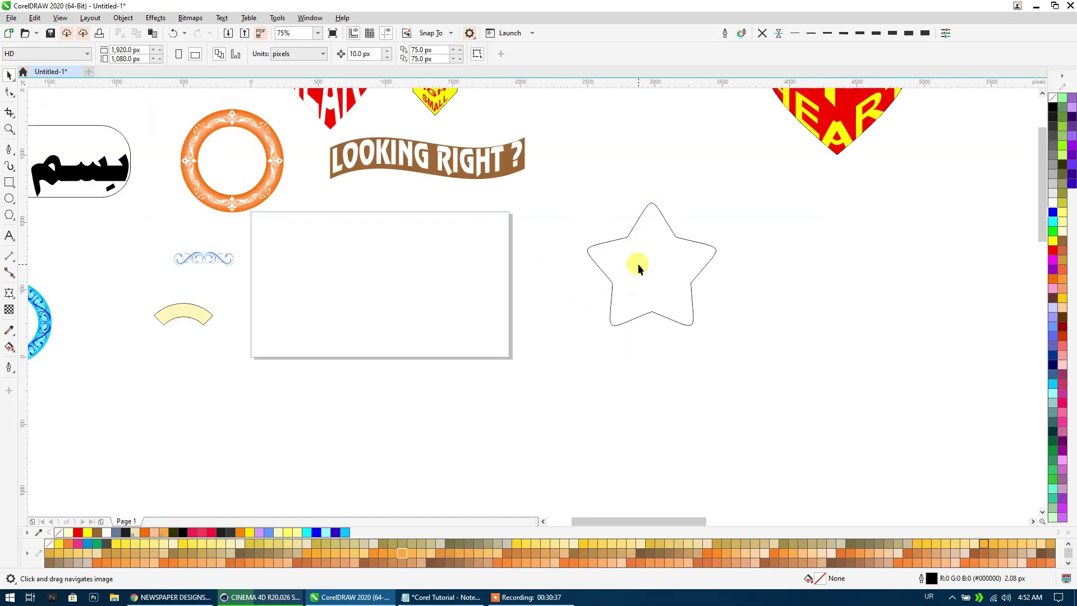
{"action": "left_click_drag", "start_coordinate": [638, 264], "coordinate": [648, 229]}
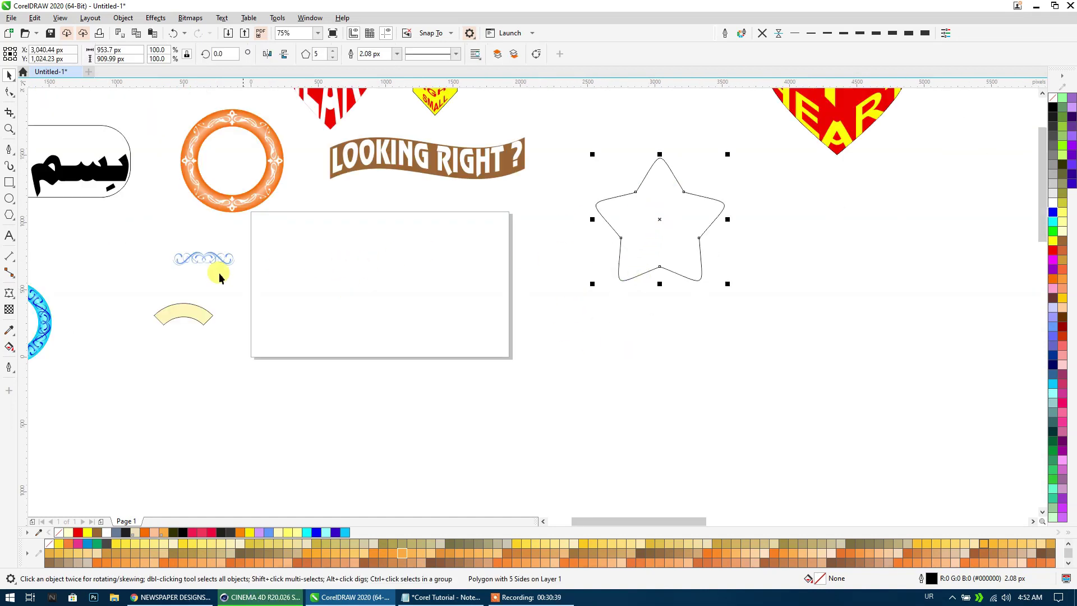
{"action": "left_click_drag", "start_coordinate": [177, 303], "coordinate": [409, 304]}
Align the blue ornament's top and centre with the pale yellow arc.
{"action": "scroll", "coordinate": [426, 305], "scroll_direction": "up", "scroll_amount": 4}
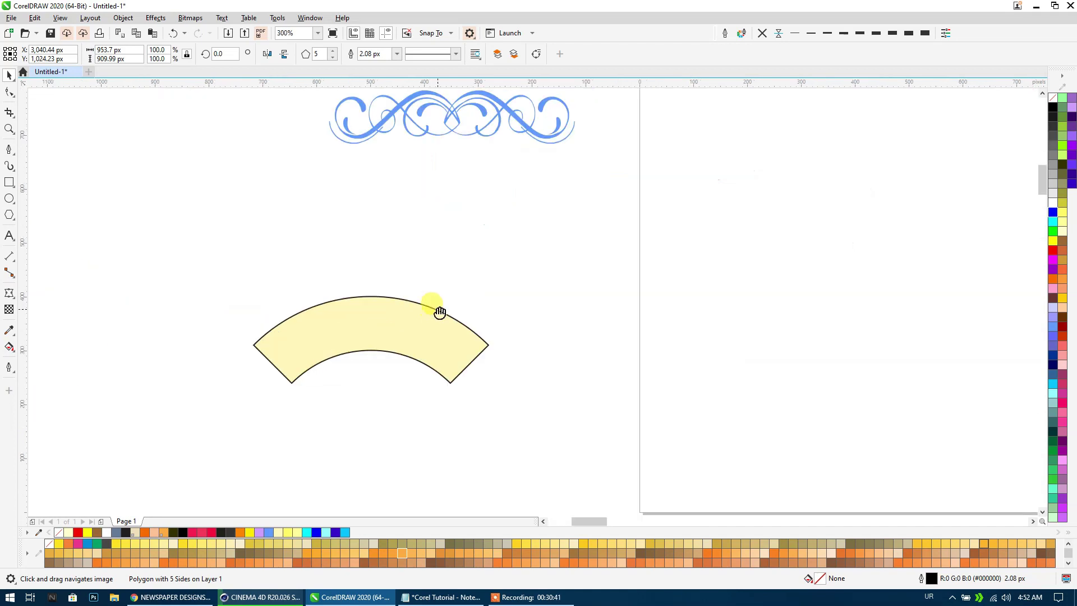
{"action": "left_click_drag", "start_coordinate": [395, 120], "coordinate": [308, 261]}
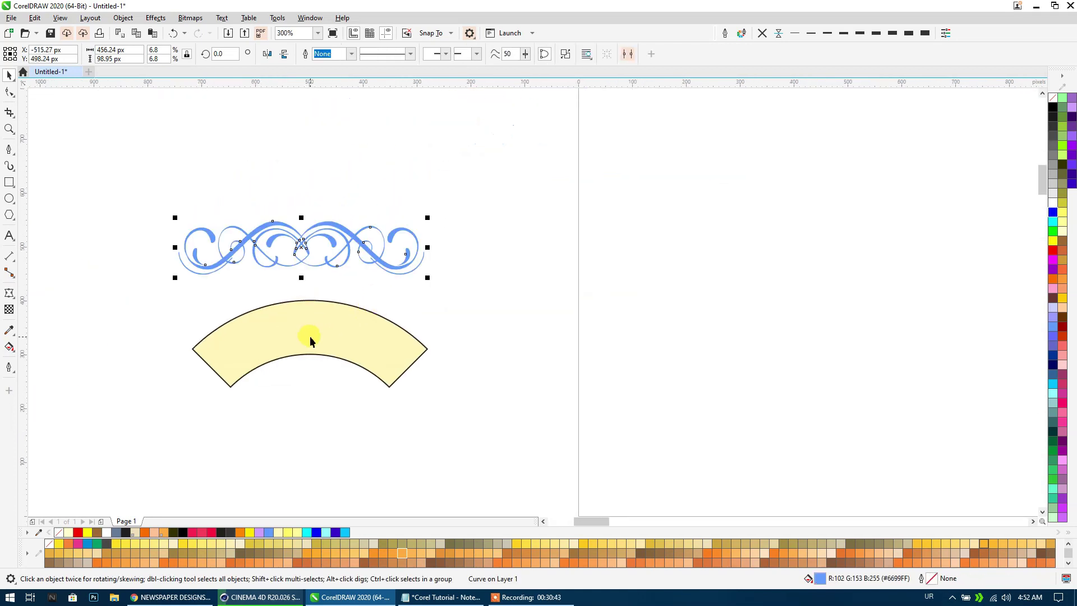
{"action": "scroll", "coordinate": [310, 336], "scroll_direction": "up", "scroll_amount": 2}
{"action": "left_click", "coordinate": [313, 336], "text": "shift"}
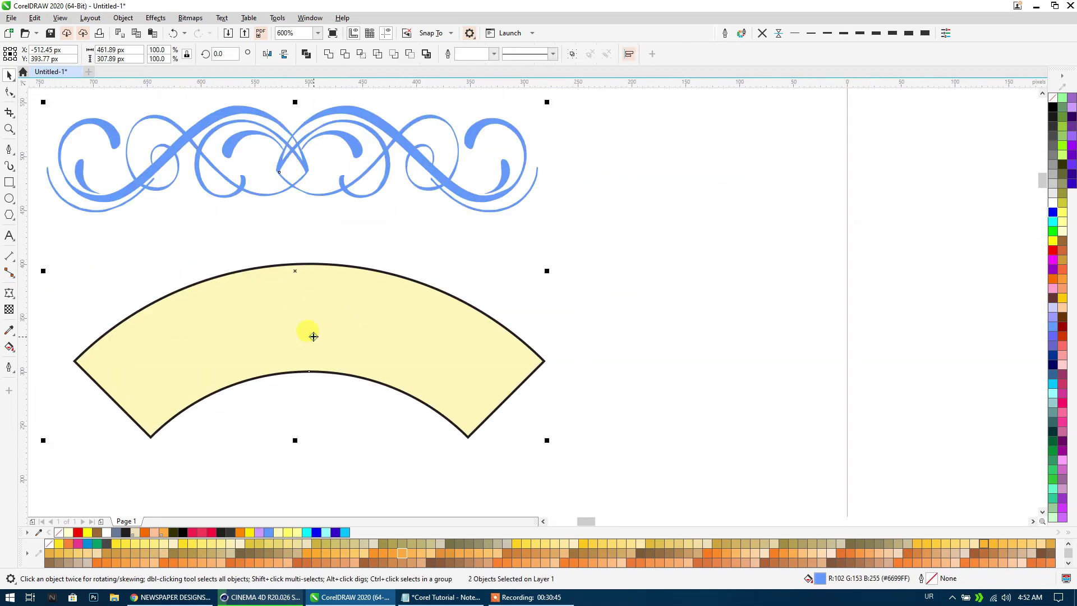
{"action": "key", "text": "t"}
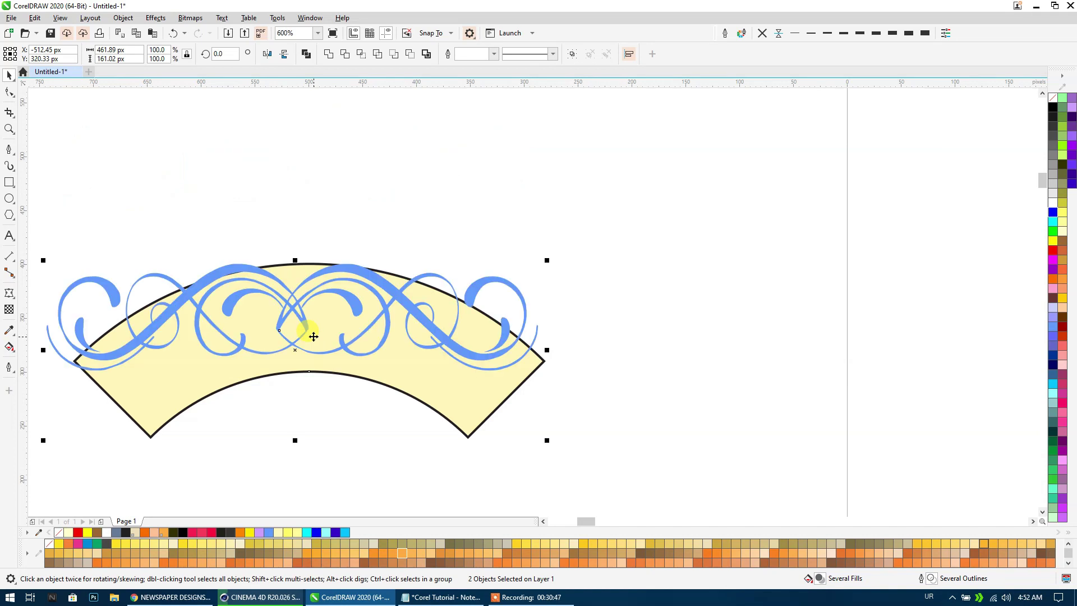
{"action": "key", "text": "c"}
{"action": "left_click", "coordinate": [429, 149]}
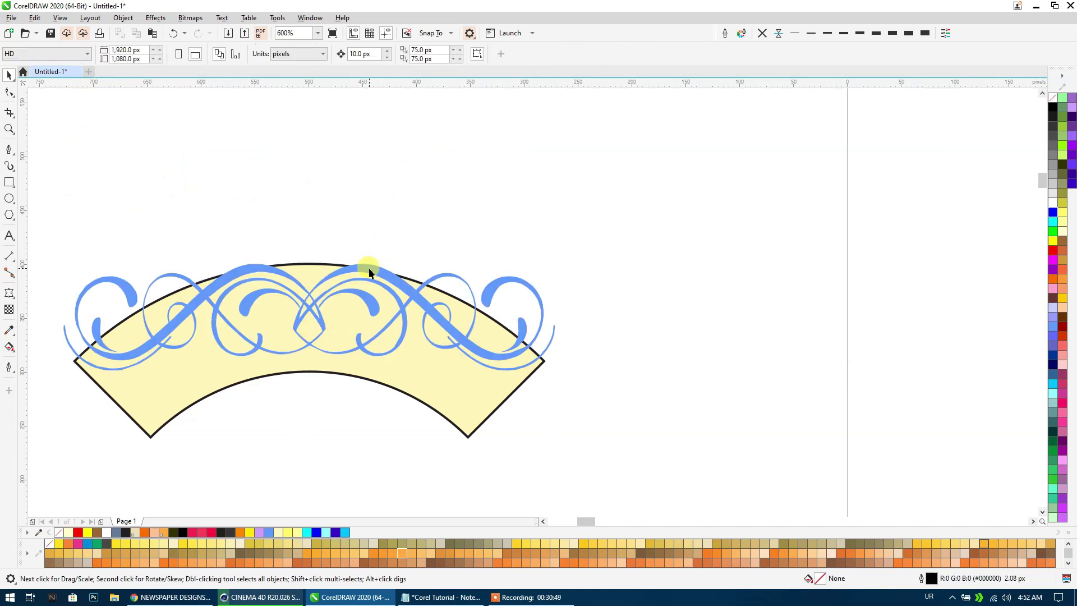
Adjust the ornament's position and scale it proportionally to 427.75 × 92.77 px.
{"action": "left_click_drag", "start_coordinate": [369, 271], "coordinate": [364, 294]}
{"action": "scroll", "coordinate": [362, 297], "scroll_direction": "up", "scroll_amount": 2}
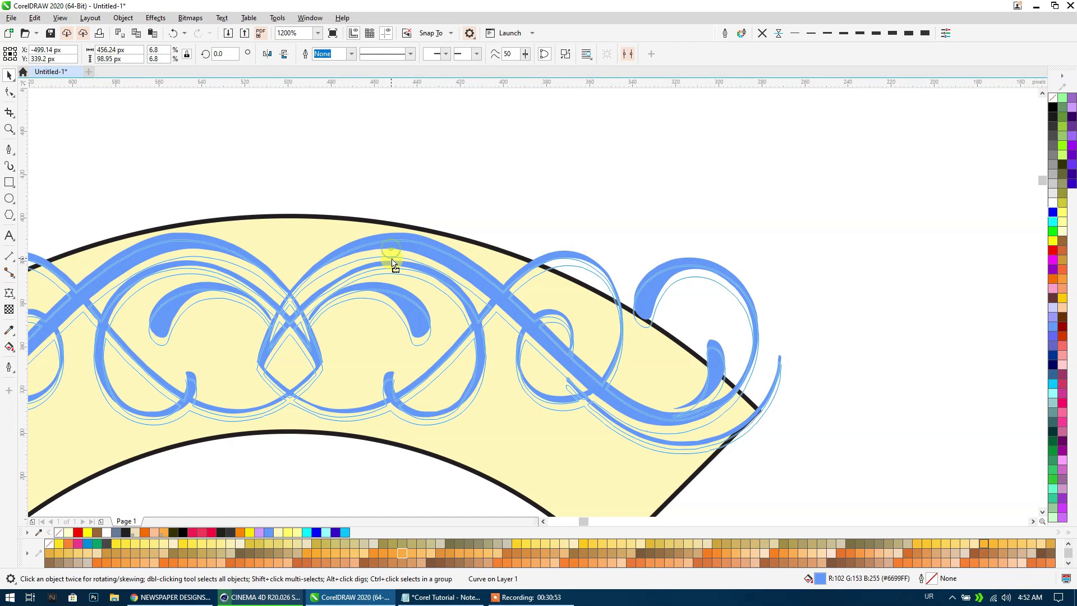
{"action": "left_click_drag", "start_coordinate": [391, 248], "coordinate": [389, 225]}
{"action": "scroll", "coordinate": [389, 224], "scroll_direction": "down", "scroll_amount": 4}
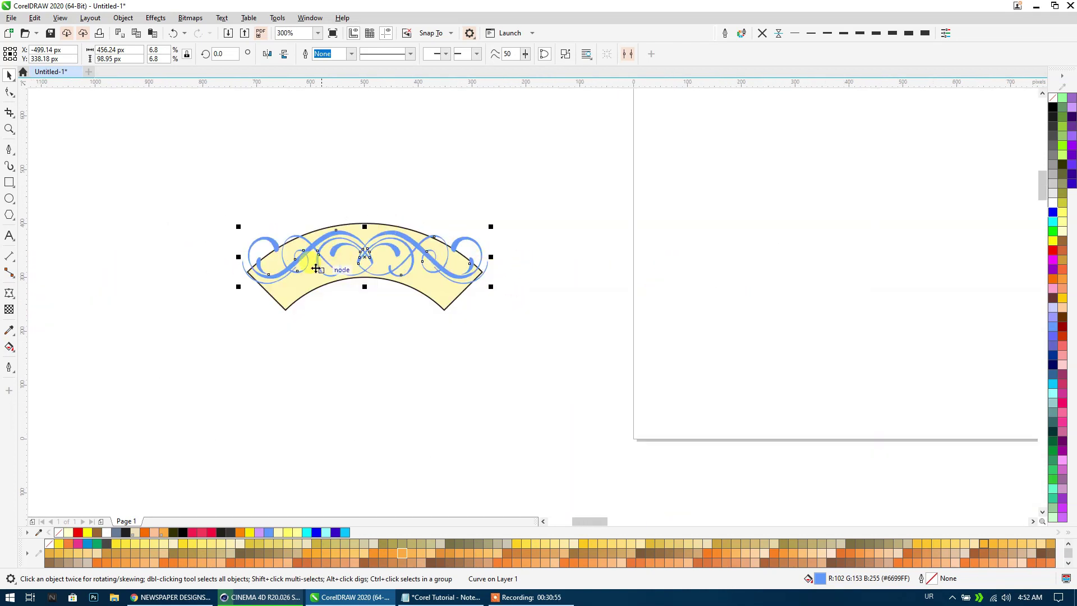
{"action": "scroll", "coordinate": [236, 257], "scroll_direction": "up", "scroll_amount": 2}
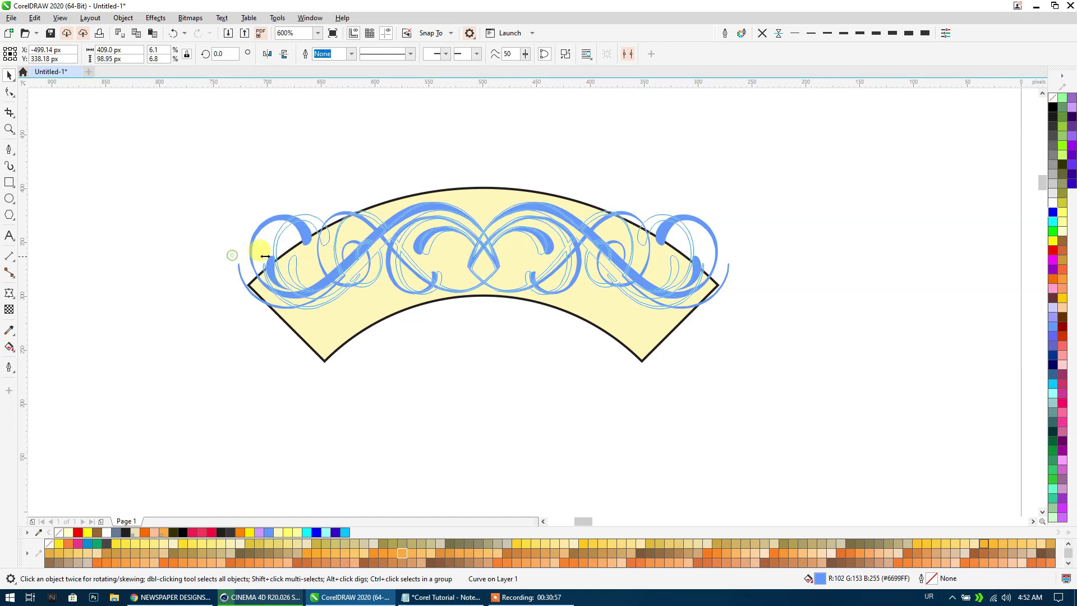
{"action": "left_click_drag", "start_coordinate": [232, 255], "coordinate": [269, 256]}
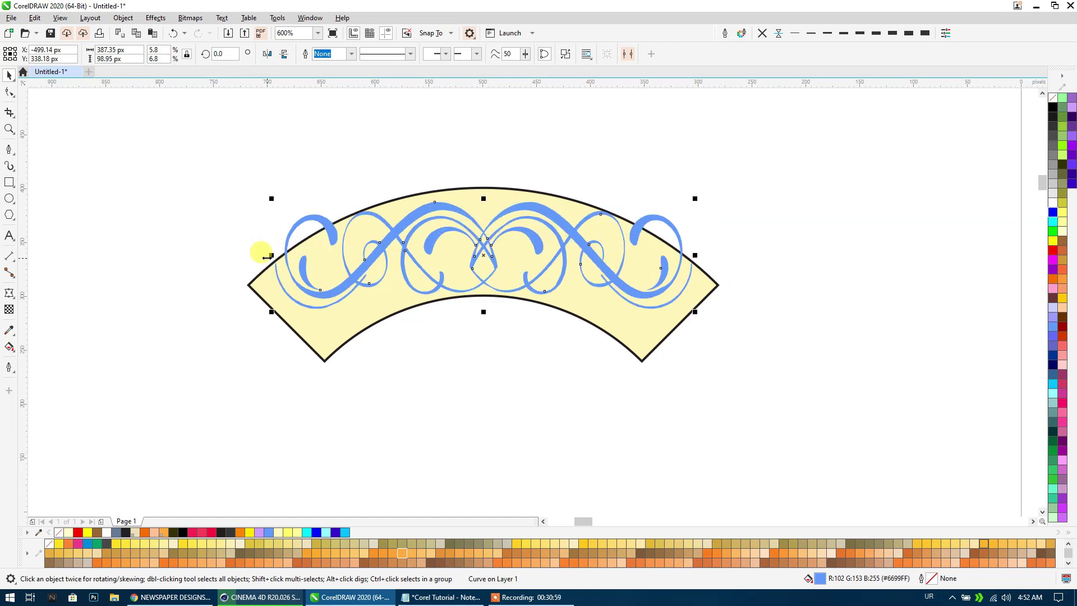
{"action": "key", "text": "ctrl+z"}
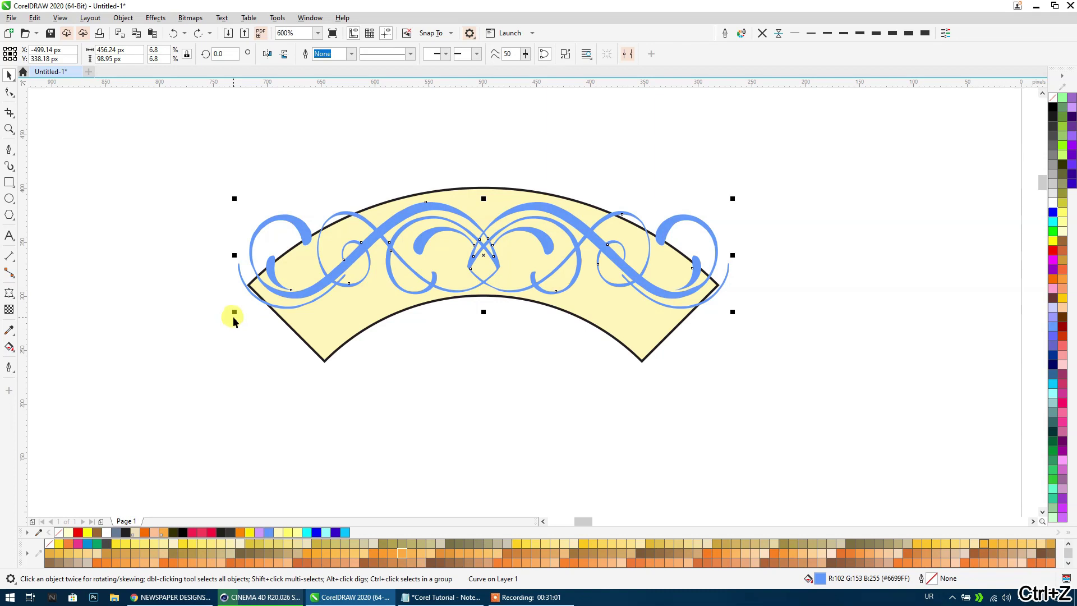
{"action": "left_click_drag", "start_coordinate": [234, 312], "coordinate": [249, 309]}
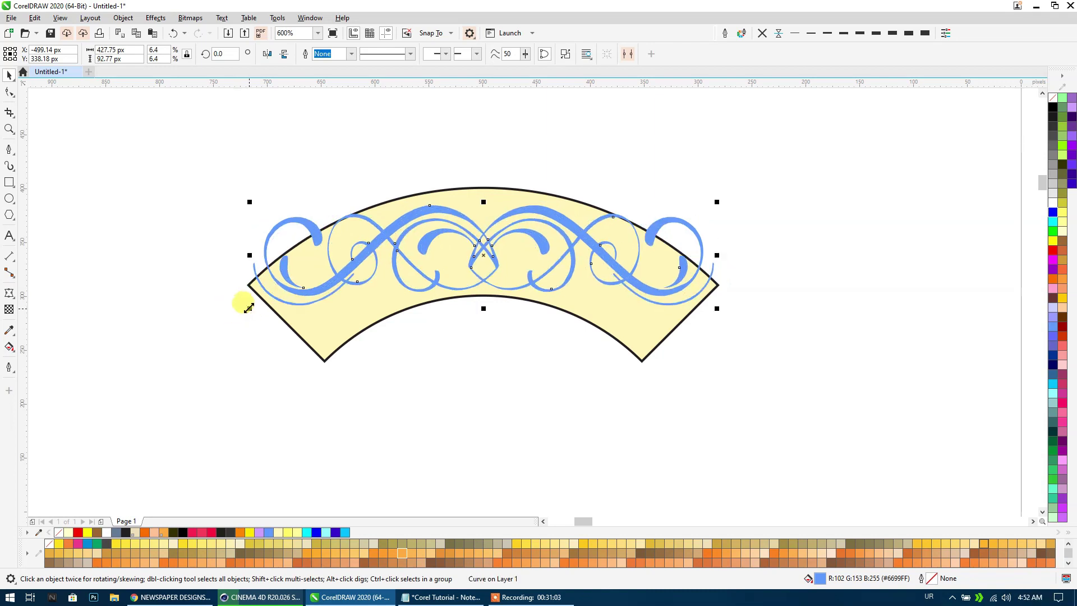
Envelope the blue ornament, fitting its right corners and top edge onto the yellow arc.
{"action": "left_click", "coordinate": [9, 293]}
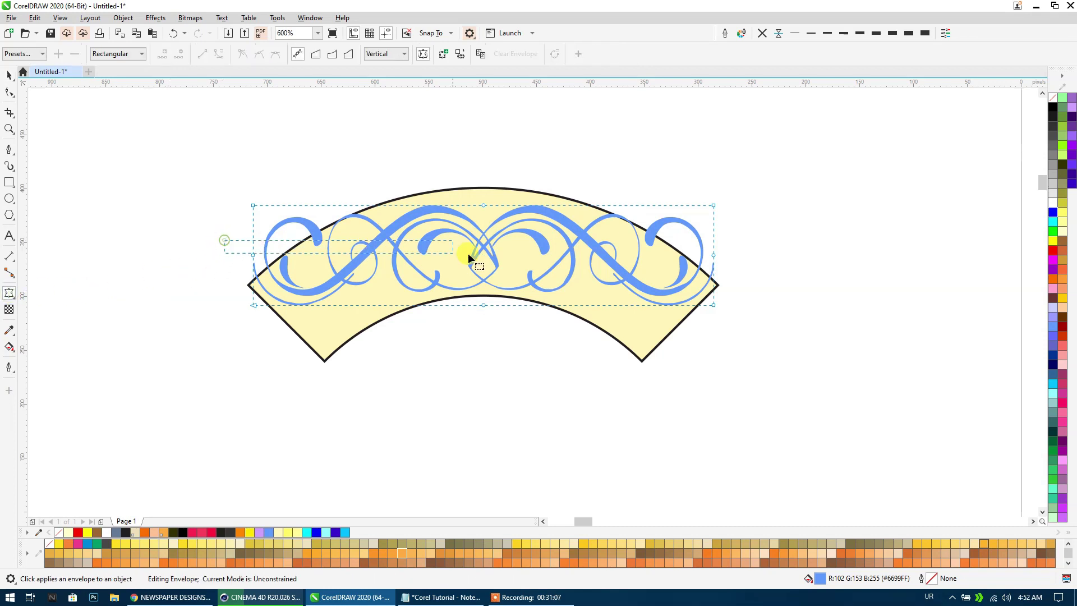
{"action": "scroll", "coordinate": [701, 255], "scroll_direction": "up", "scroll_amount": 2}
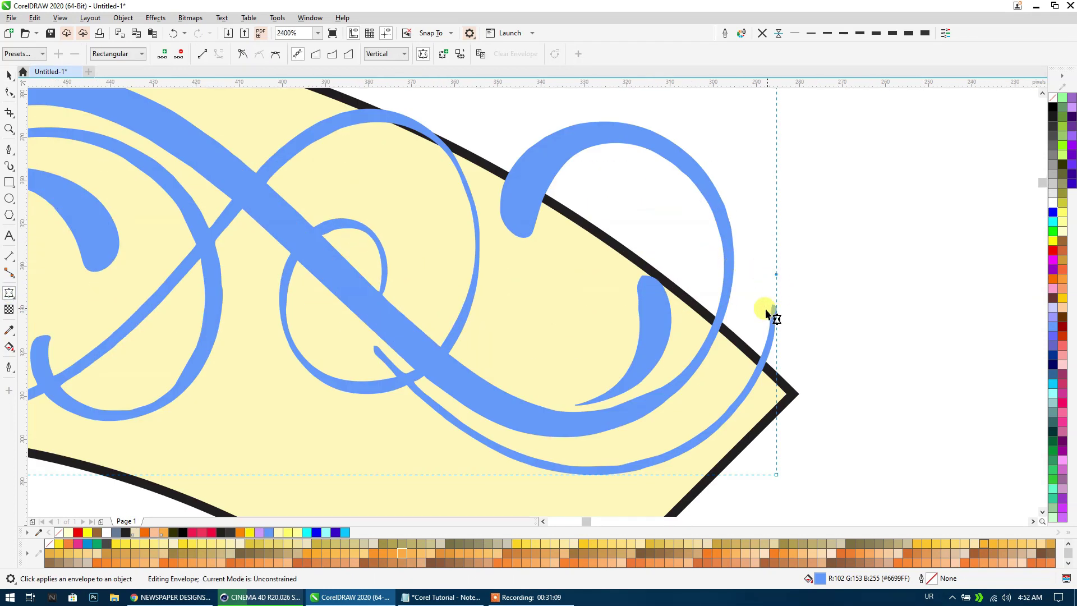
{"action": "scroll", "coordinate": [584, 256], "scroll_direction": "down", "scroll_amount": 1}
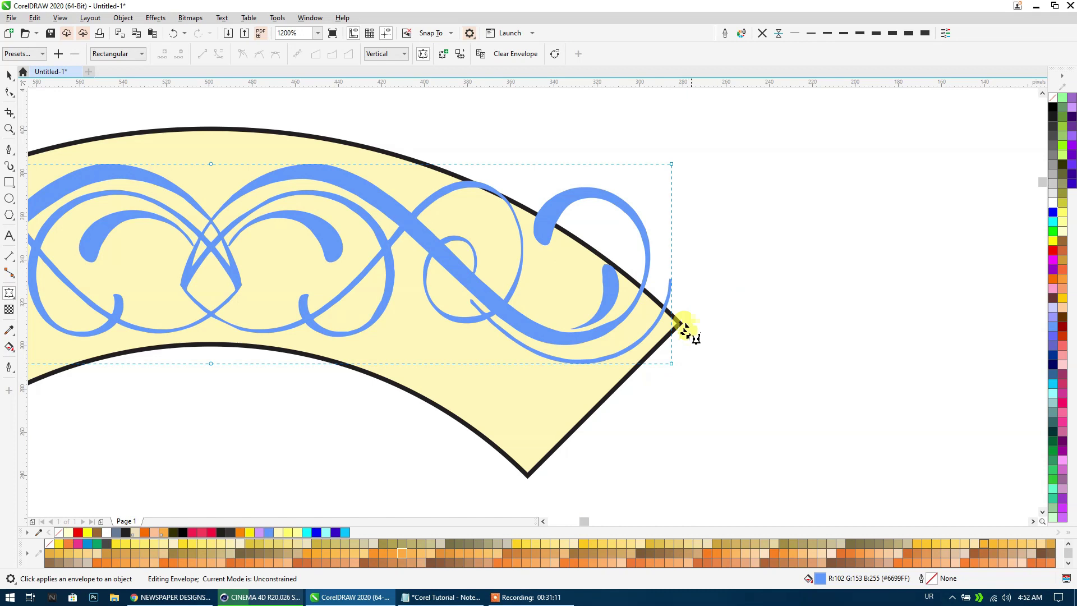
{"action": "left_click_drag", "start_coordinate": [671, 364], "coordinate": [528, 475]}
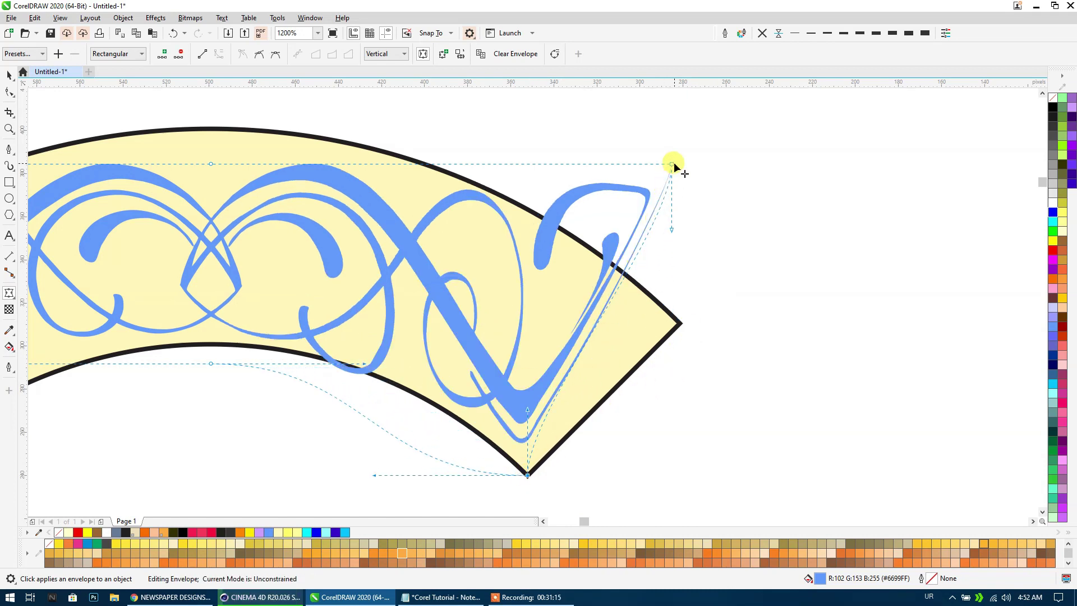
{"action": "left_click_drag", "start_coordinate": [673, 164], "coordinate": [680, 324]}
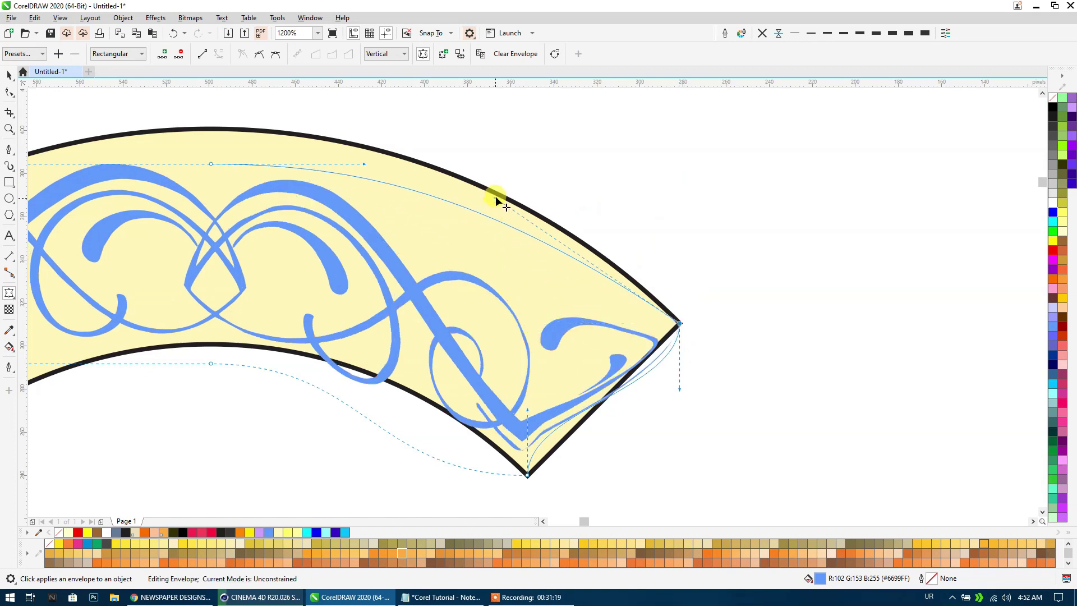
{"action": "left_click_drag", "start_coordinate": [527, 323], "coordinate": [496, 193]}
{"action": "left_click_drag", "start_coordinate": [212, 164], "coordinate": [206, 129]}
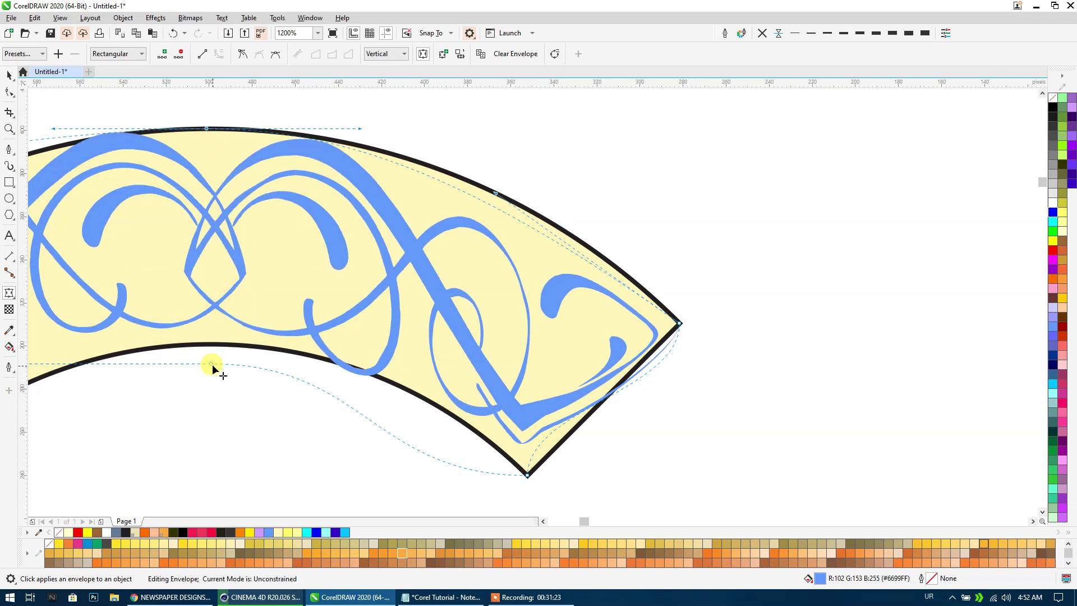
{"action": "left_click_drag", "start_coordinate": [211, 364], "coordinate": [210, 344]}
{"action": "left_click_drag", "start_coordinate": [375, 476], "coordinate": [432, 402]}
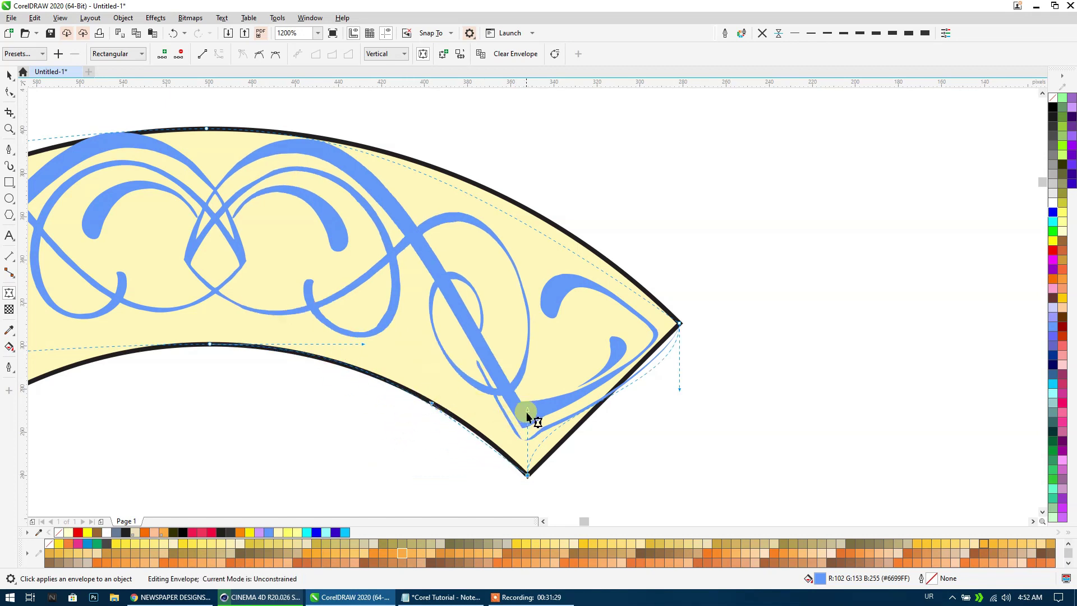
{"action": "left_click", "coordinate": [527, 471]}
{"action": "left_click_drag", "start_coordinate": [529, 412], "coordinate": [570, 434]}
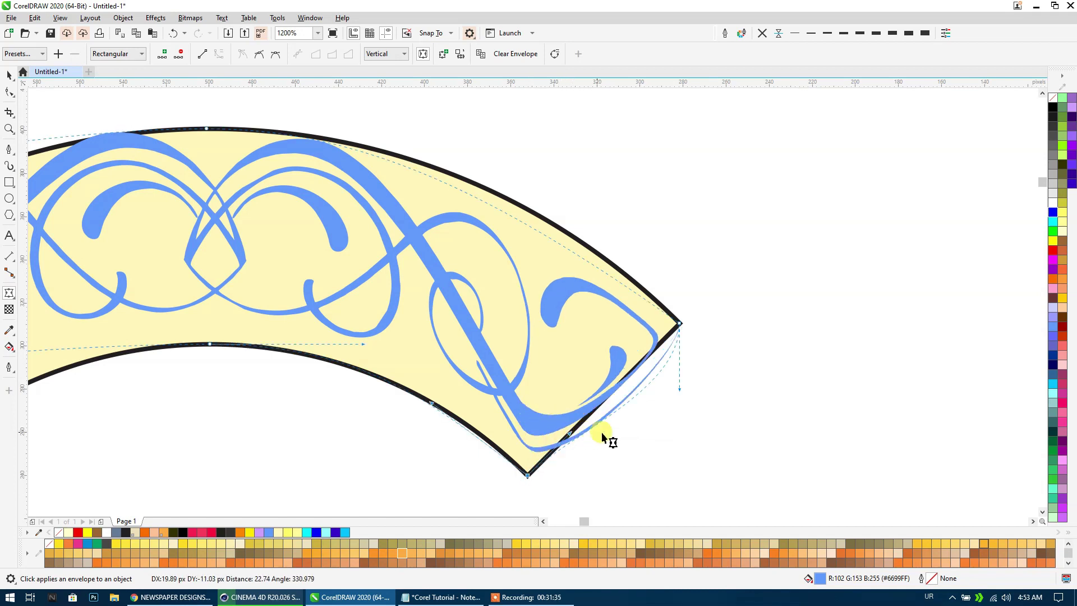
{"action": "left_click_drag", "start_coordinate": [678, 392], "coordinate": [678, 321]}
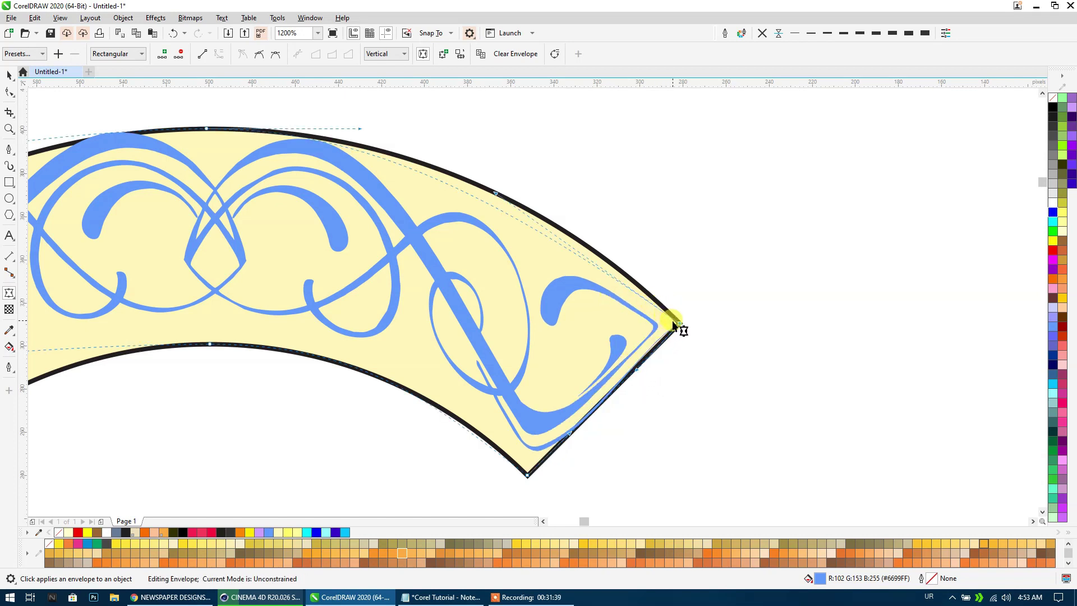
{"action": "left_click_drag", "start_coordinate": [495, 196], "coordinate": [528, 182]}
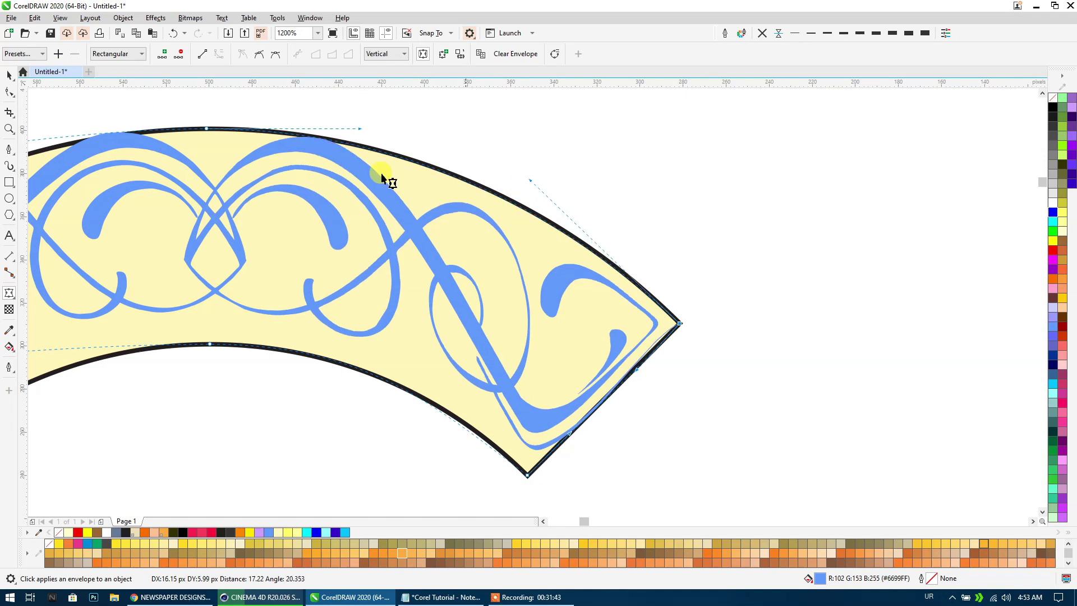
Fit the envelope's left corners and lower curve to the arc's left tip and inner edge.
{"action": "scroll", "coordinate": [393, 191], "scroll_direction": "down", "scroll_amount": 2}
{"action": "scroll", "coordinate": [424, 279], "scroll_direction": "down", "scroll_amount": 1}
{"action": "scroll", "coordinate": [227, 271], "scroll_direction": "up", "scroll_amount": 3}
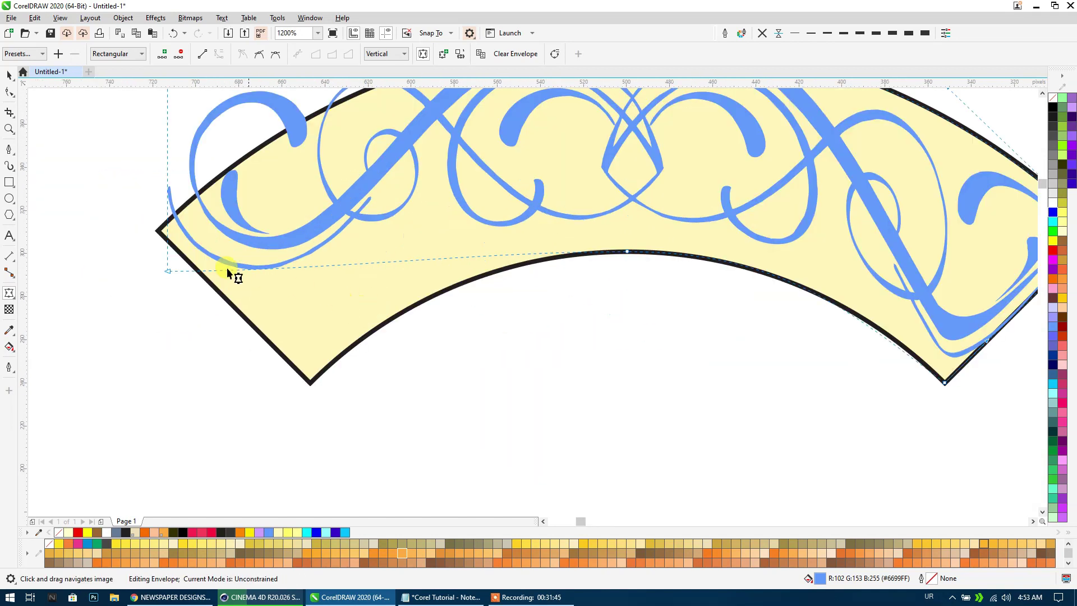
{"action": "left_click_drag", "start_coordinate": [169, 274], "coordinate": [311, 387]}
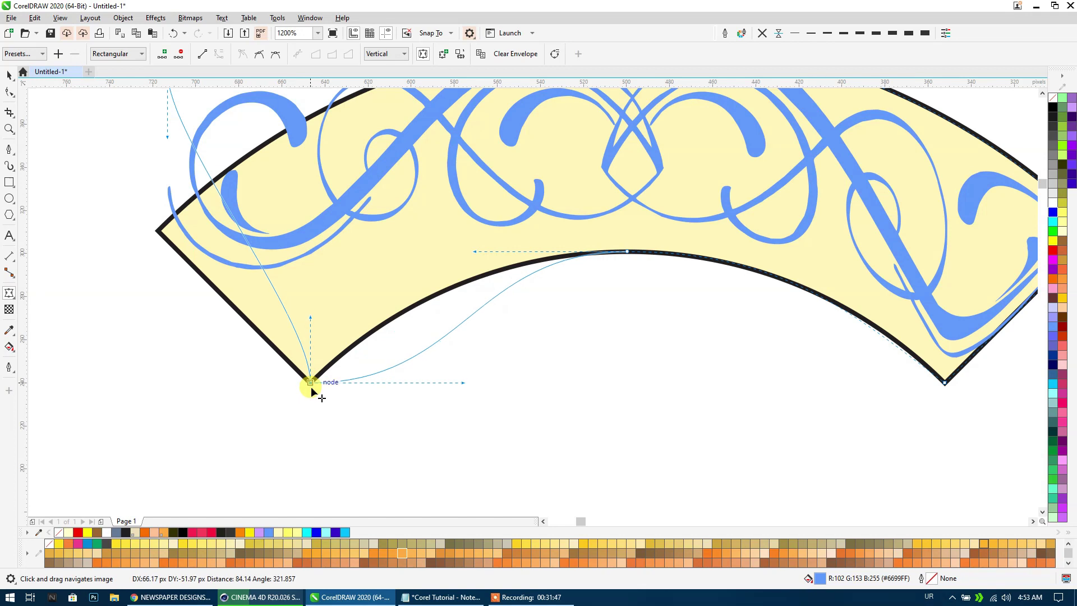
{"action": "scroll", "coordinate": [274, 335], "scroll_direction": "down", "scroll_amount": 1}
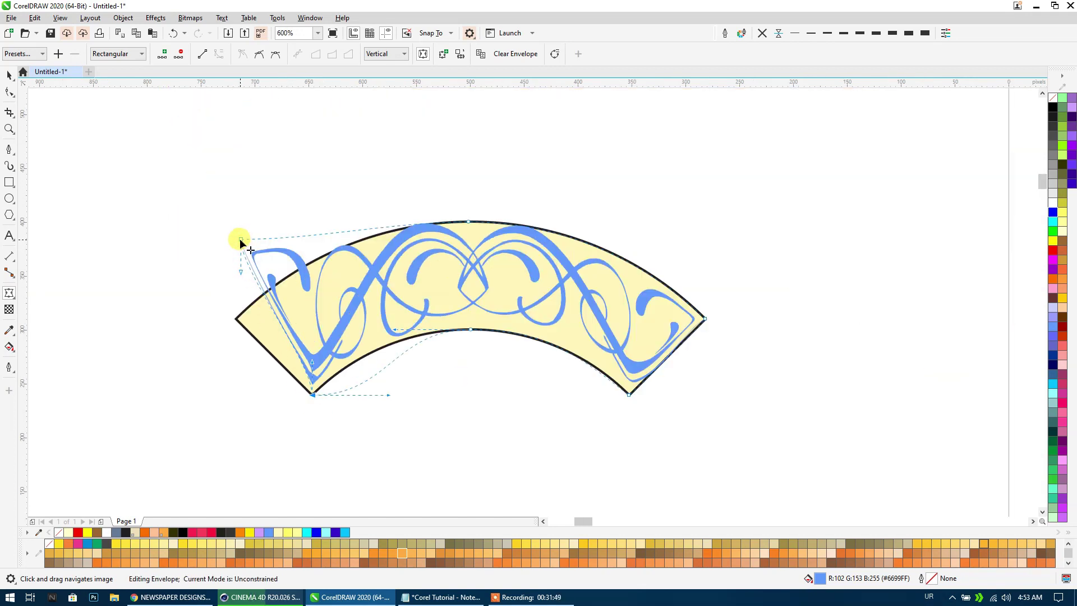
{"action": "left_click_drag", "start_coordinate": [241, 240], "coordinate": [226, 307]}
{"action": "scroll", "coordinate": [269, 336], "scroll_direction": "up", "scroll_amount": 1}
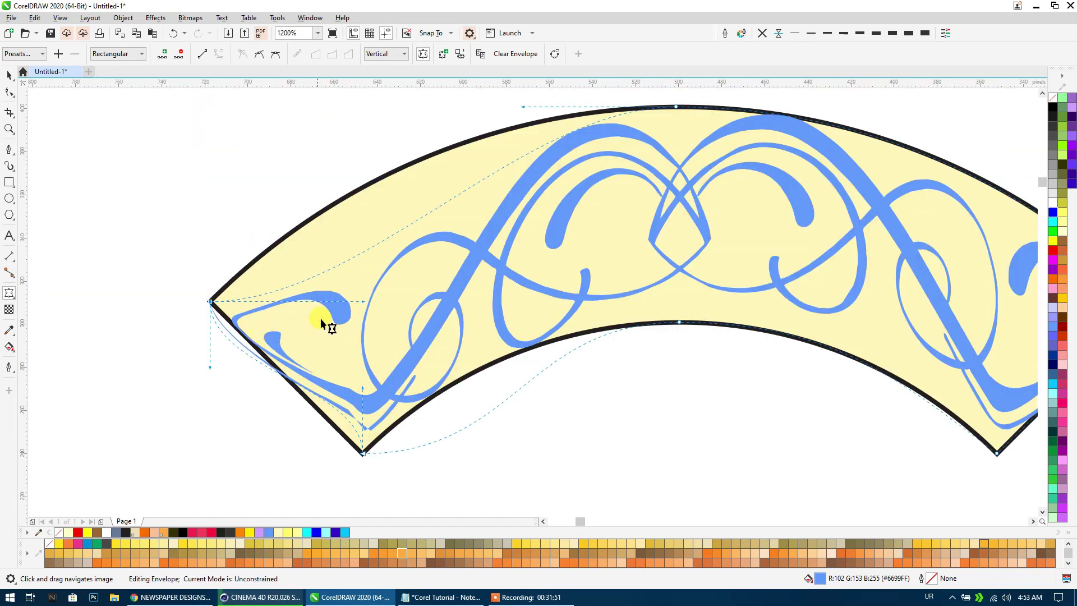
{"action": "left_click_drag", "start_coordinate": [365, 301], "coordinate": [343, 181]}
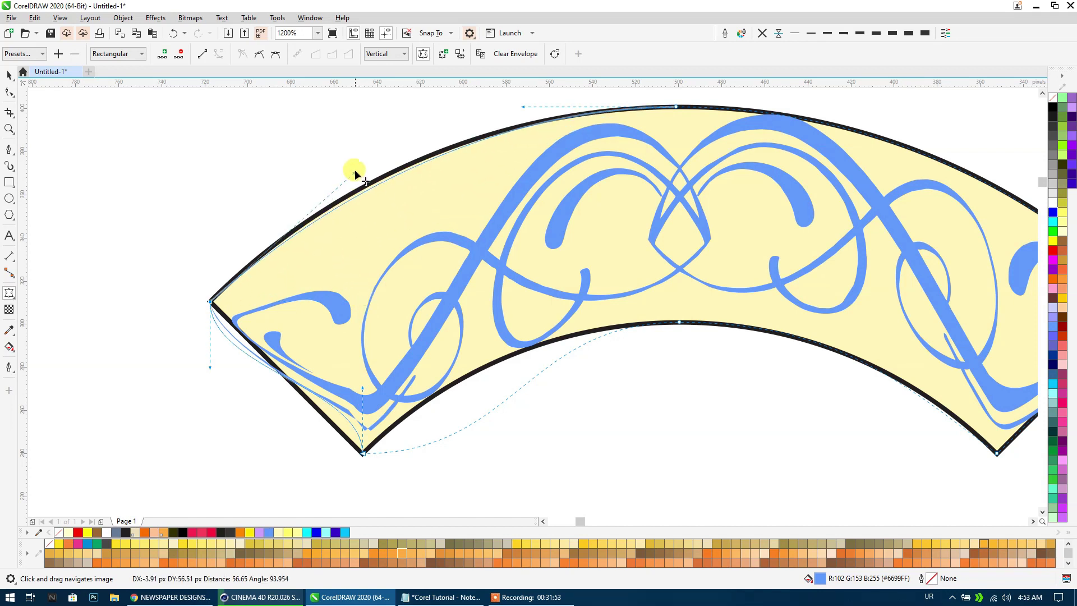
{"action": "left_click", "coordinate": [363, 454]}
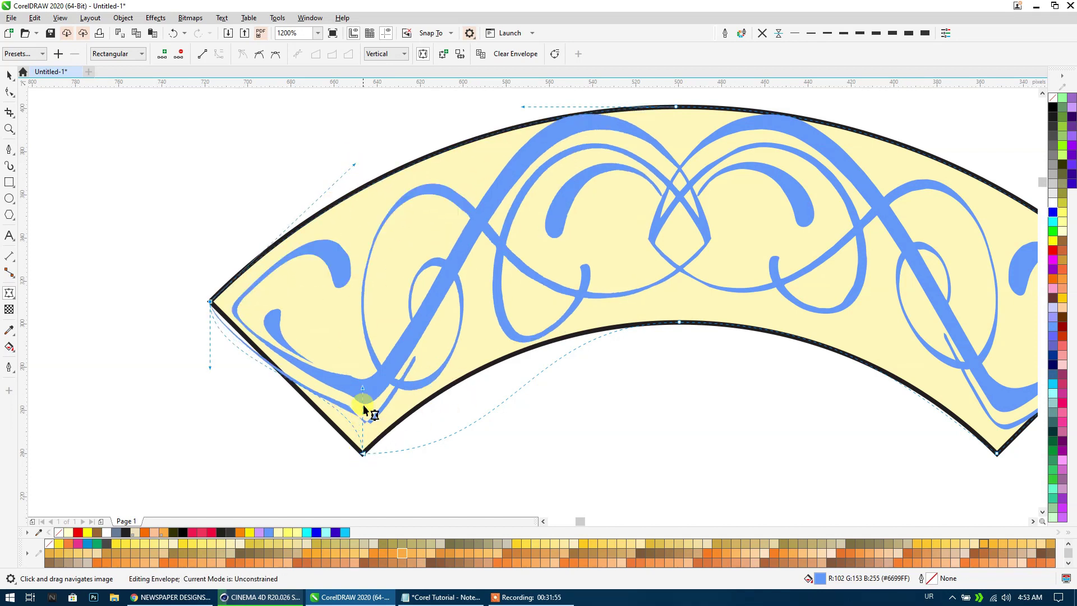
{"action": "mouse_move", "coordinate": [363, 387]}
{"action": "left_mouse_down"}
{"action": "mouse_move", "coordinate": [318, 409]}
{"action": "mouse_move", "coordinate": [207, 368]}
{"action": "mouse_move", "coordinate": [254, 353]}
{"action": "left_mouse_up"}
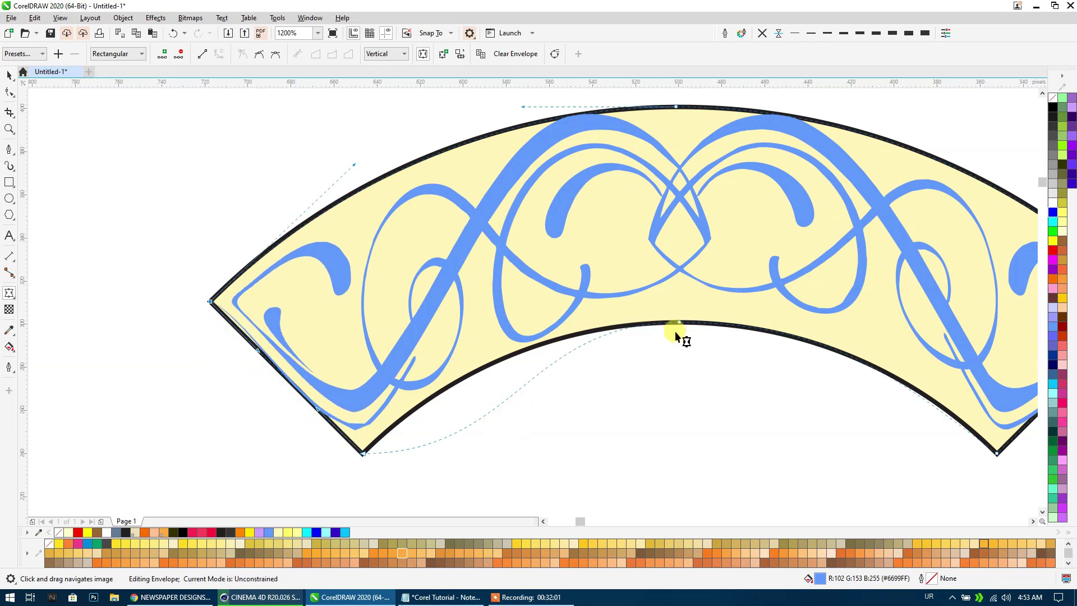
{"action": "left_click", "coordinate": [390, 453]}
{"action": "left_click_drag", "start_coordinate": [516, 453], "coordinate": [443, 393]}
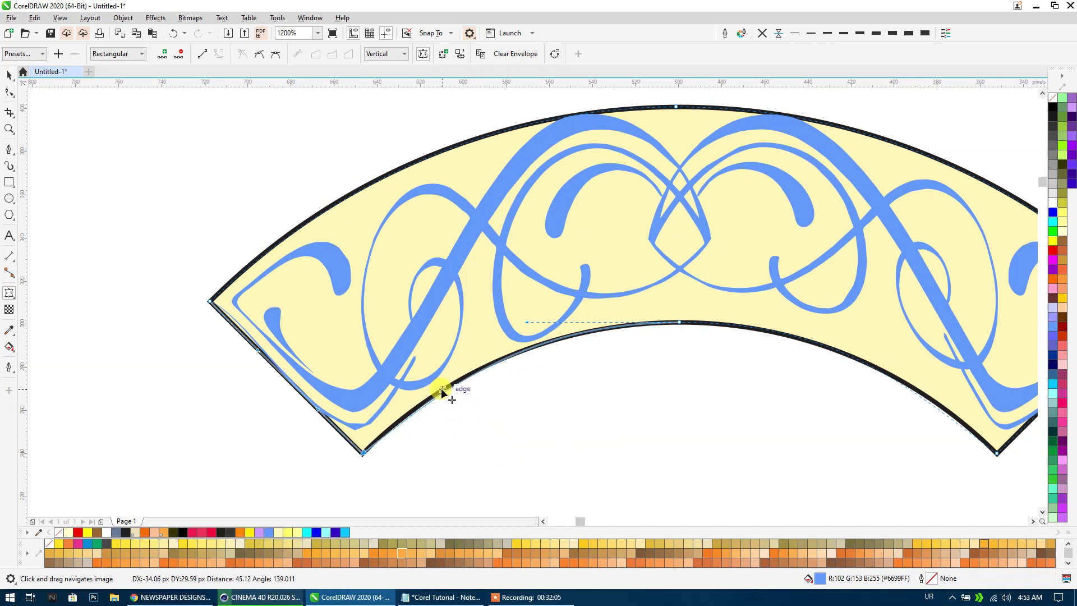
{"action": "left_click_drag", "start_coordinate": [477, 357], "coordinate": [275, 345]}
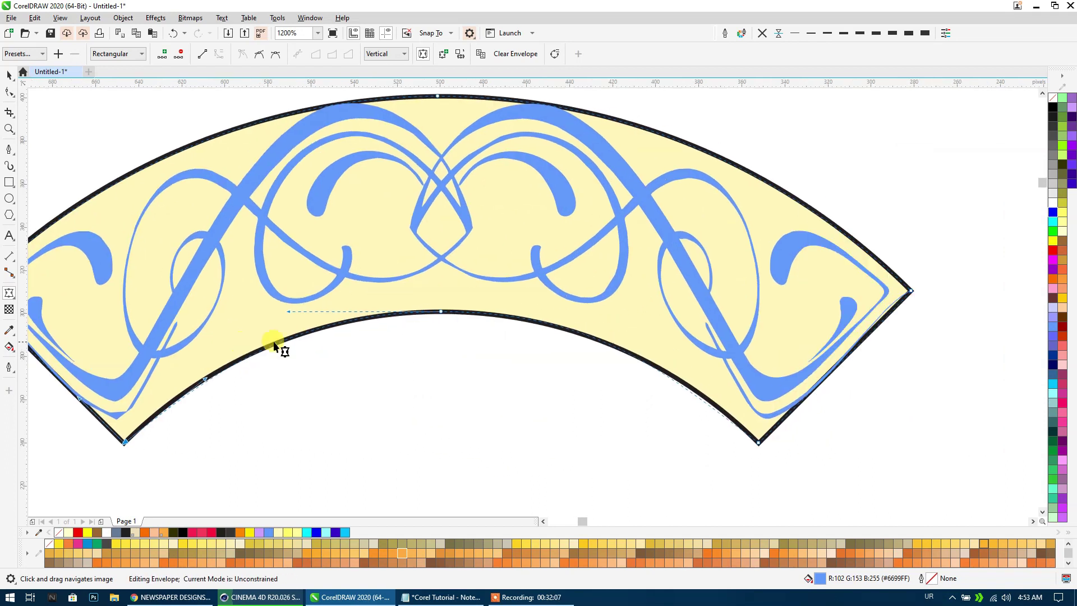
{"action": "left_click", "coordinate": [441, 312]}
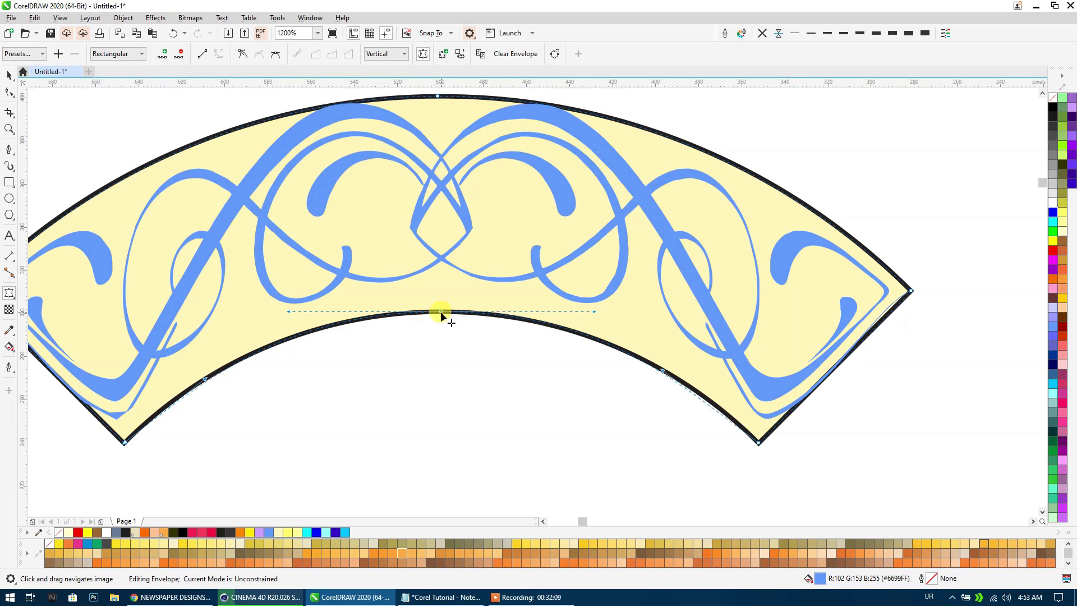
{"action": "left_click_drag", "start_coordinate": [664, 373], "coordinate": [669, 371]}
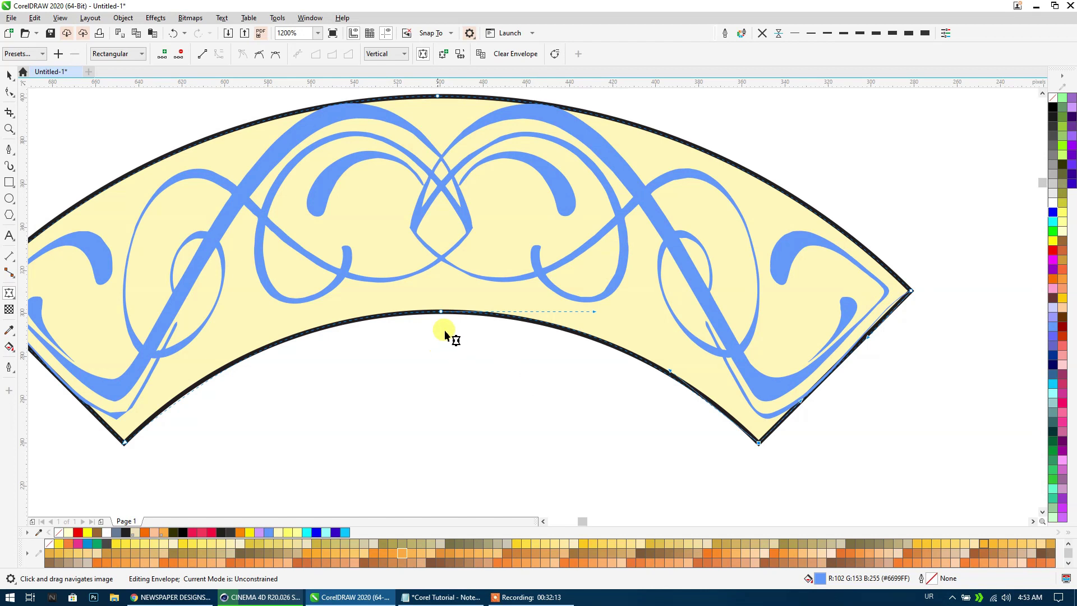
Flatten the ornamented arc slightly by lowering its top-middle handle.
{"action": "left_click", "coordinate": [9, 74]}
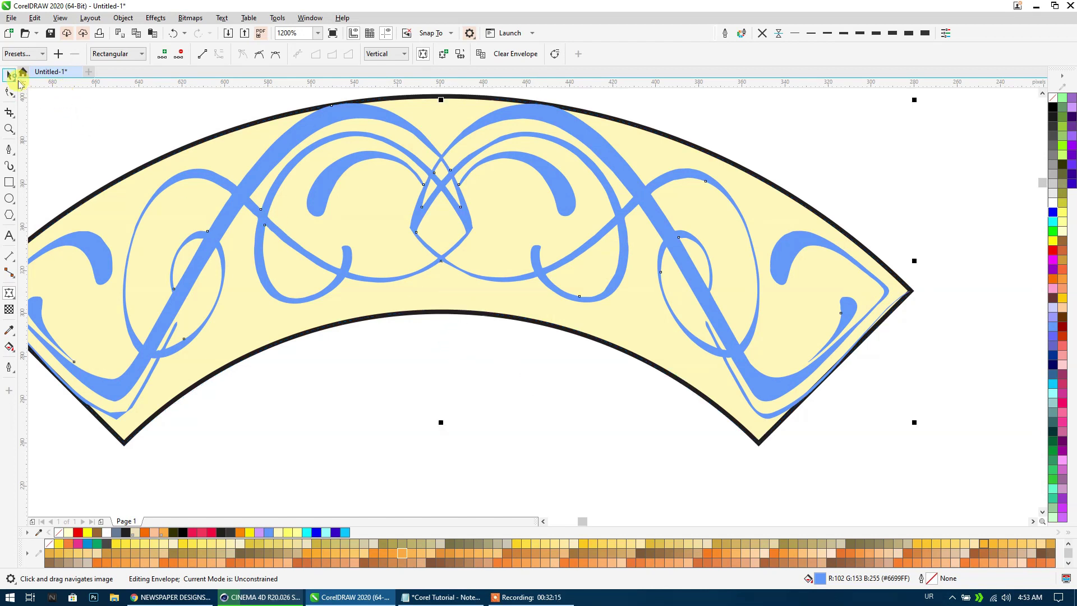
{"action": "scroll", "coordinate": [288, 191], "scroll_direction": "down", "scroll_amount": 1}
{"action": "left_click_drag", "start_coordinate": [289, 192], "coordinate": [291, 214]}
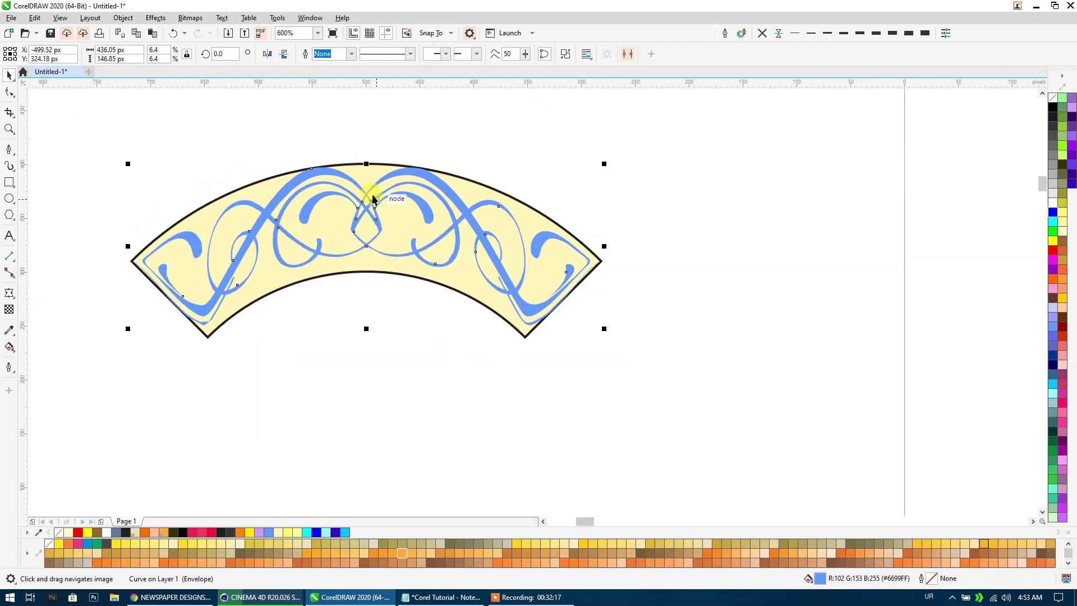
{"action": "left_click_drag", "start_coordinate": [368, 162], "coordinate": [370, 172]}
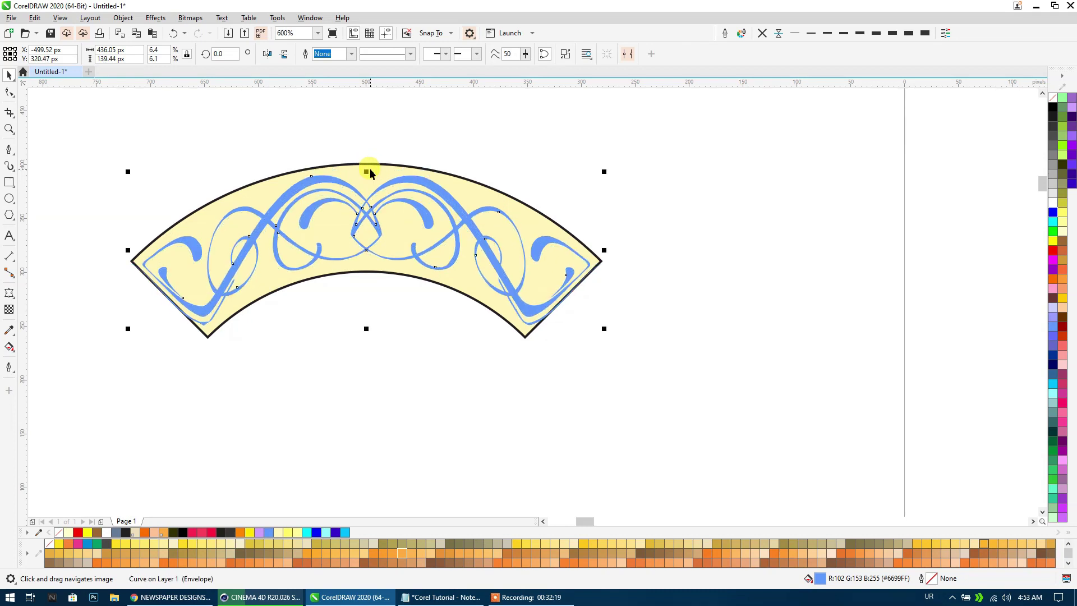
{"action": "left_click", "coordinate": [543, 362]}
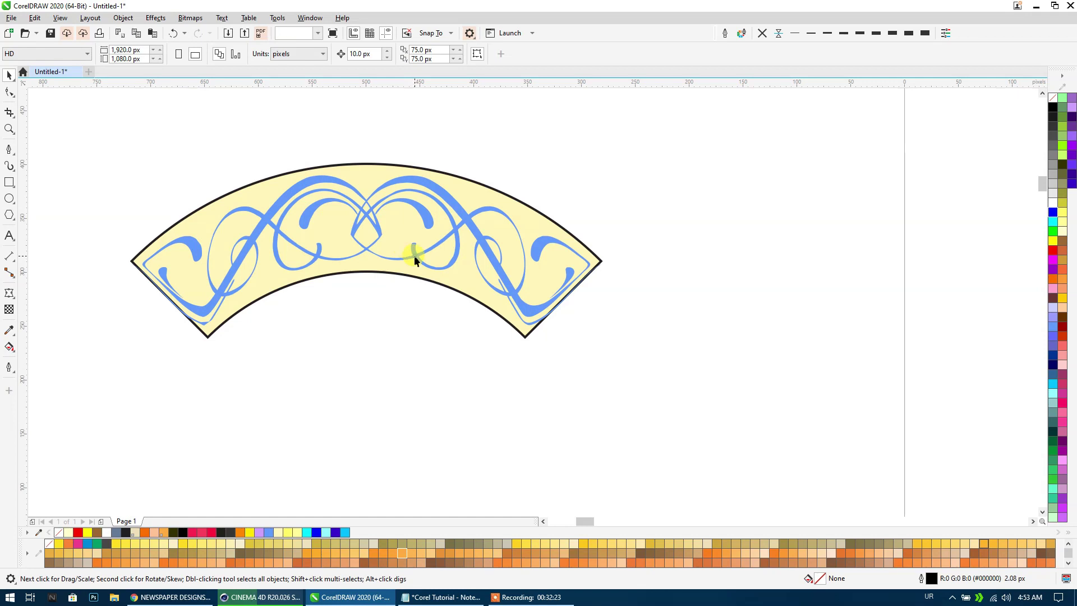
{"action": "left_click", "coordinate": [414, 260]}
{"action": "scroll", "coordinate": [392, 238], "scroll_direction": "down", "scroll_amount": 2}
{"action": "scroll", "coordinate": [393, 238], "scroll_direction": "down", "scroll_amount": 2}
{"action": "left_click", "coordinate": [424, 231]}
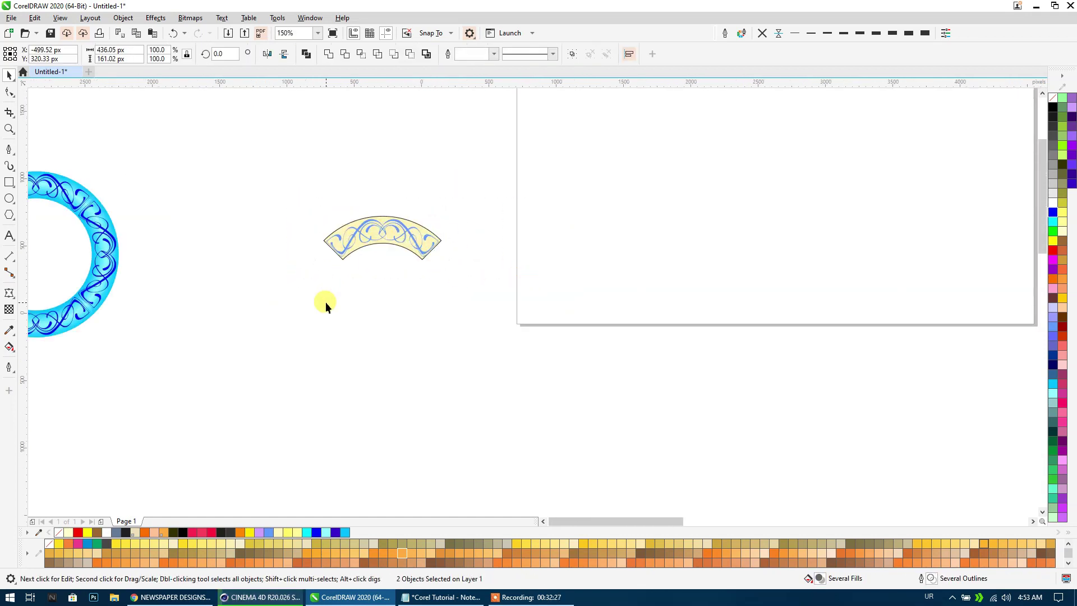
{"action": "scroll", "coordinate": [325, 303], "scroll_direction": "down", "scroll_amount": 2}
Drag a copy of the blue ring's dark blue ornament out beside the ring.
{"action": "left_click", "coordinate": [213, 289]}
{"action": "left_click_drag", "start_coordinate": [213, 288], "coordinate": [348, 352]}
{"action": "left_click", "coordinate": [230, 329]}
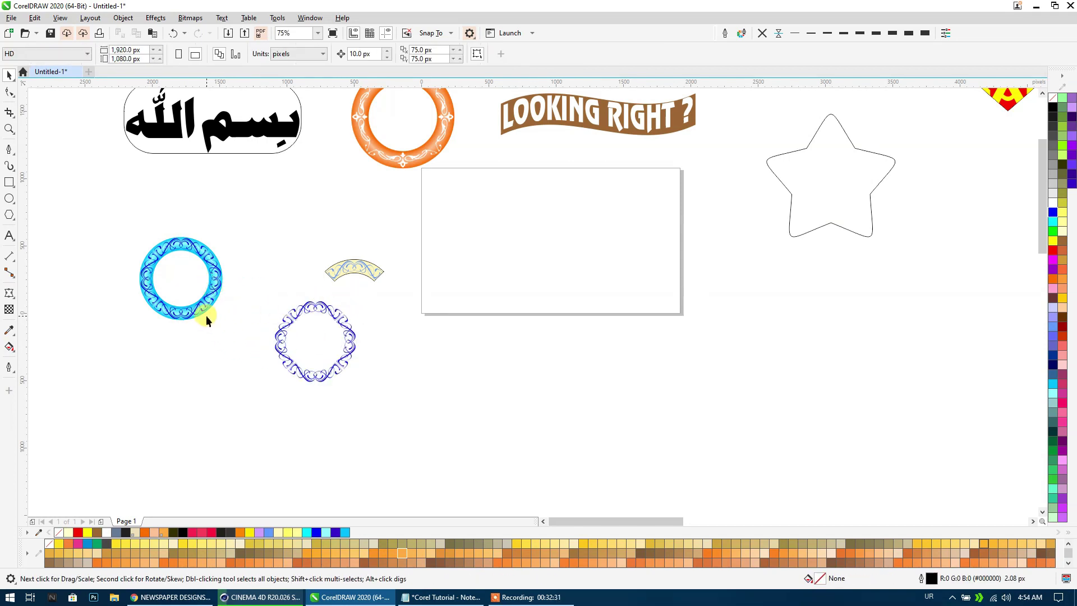
Centre the arc ornament on a plain cyan ring copy with E and C, then move it to the ring's top.
{"action": "left_click_drag", "start_coordinate": [203, 314], "coordinate": [535, 352]}
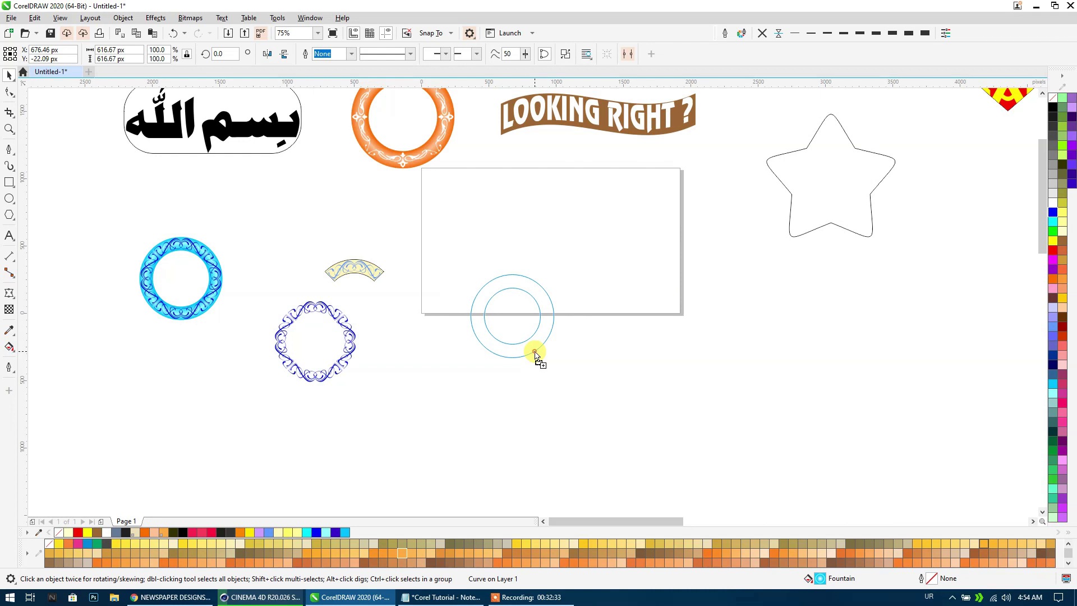
{"action": "left_click", "coordinate": [367, 274]}
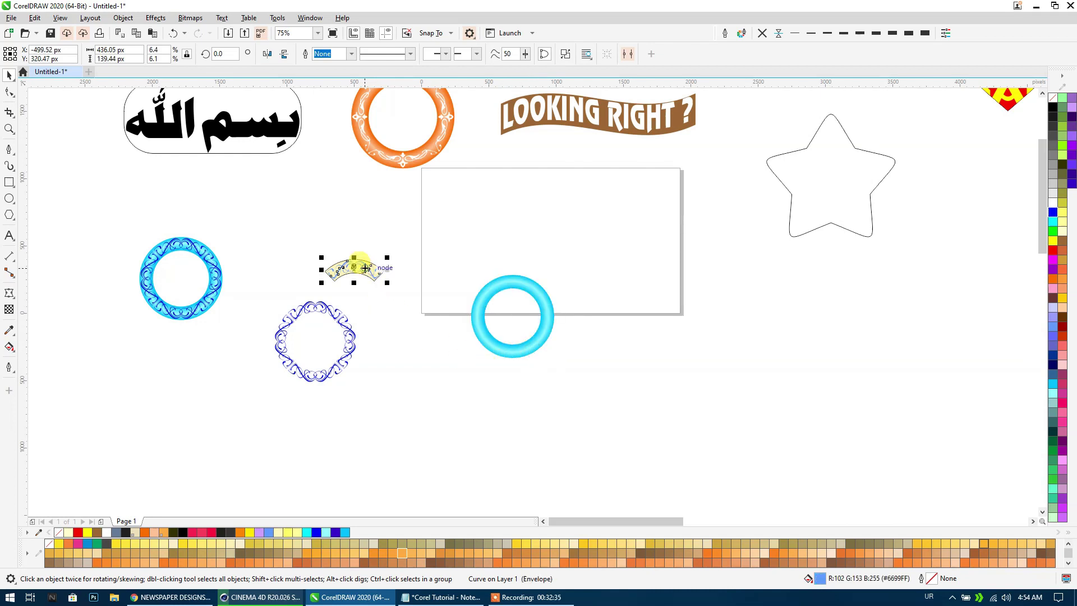
{"action": "left_click", "coordinate": [529, 287], "text": "shift"}
{"action": "key", "text": "e"}
{"action": "key", "text": "c"}
{"action": "left_click", "coordinate": [611, 320]}
{"action": "scroll", "coordinate": [534, 313], "scroll_direction": "up", "scroll_amount": 2}
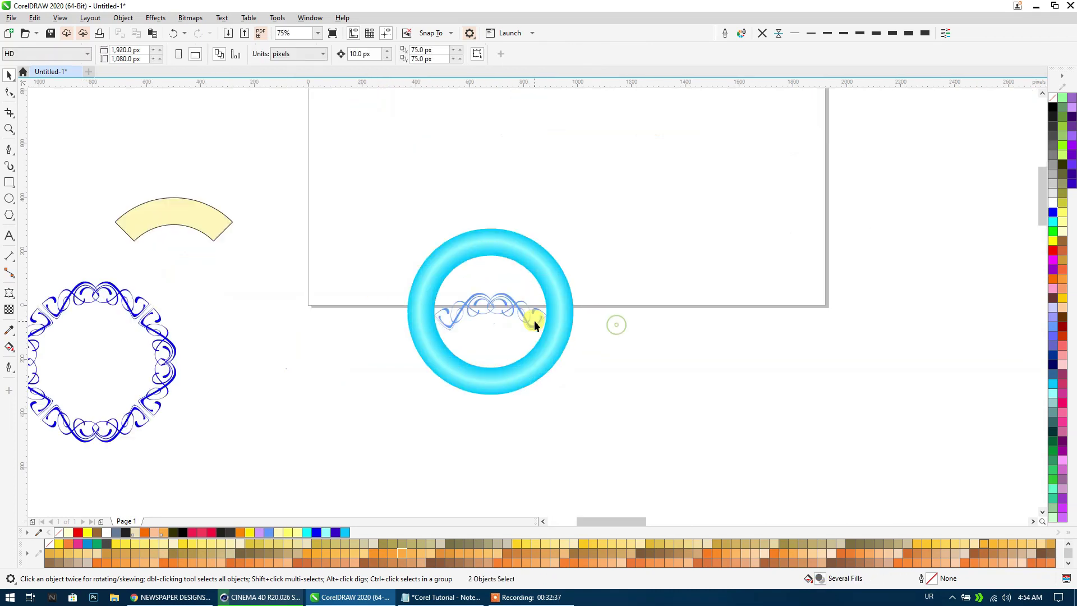
{"action": "scroll", "coordinate": [465, 364], "scroll_direction": "up", "scroll_amount": 2}
{"action": "left_click_drag", "start_coordinate": [438, 362], "coordinate": [449, 238]}
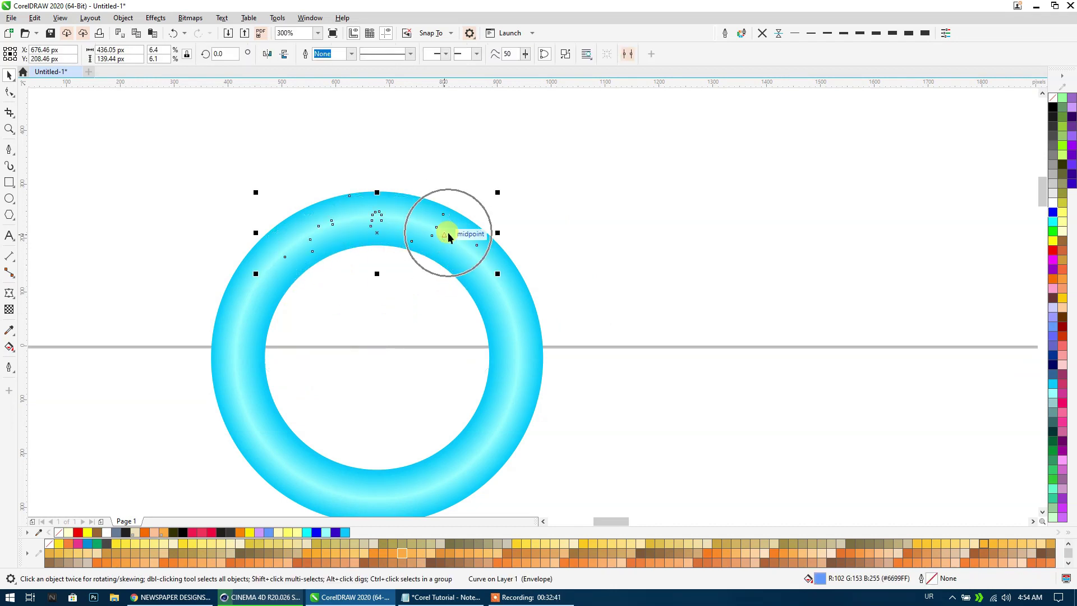
Fill the ornament yellow and rotate-copy it around the ring centre, repeating twice with Ctrl+R.
{"action": "left_click", "coordinate": [1054, 245]}
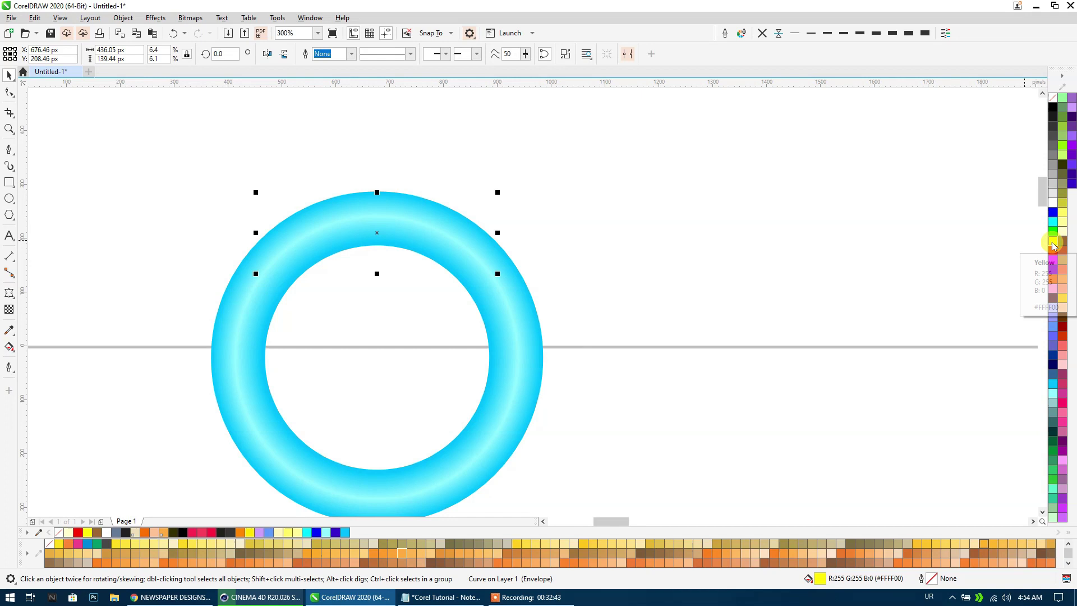
{"action": "left_click", "coordinate": [397, 219]}
{"action": "left_click_drag", "start_coordinate": [376, 229], "coordinate": [378, 357]}
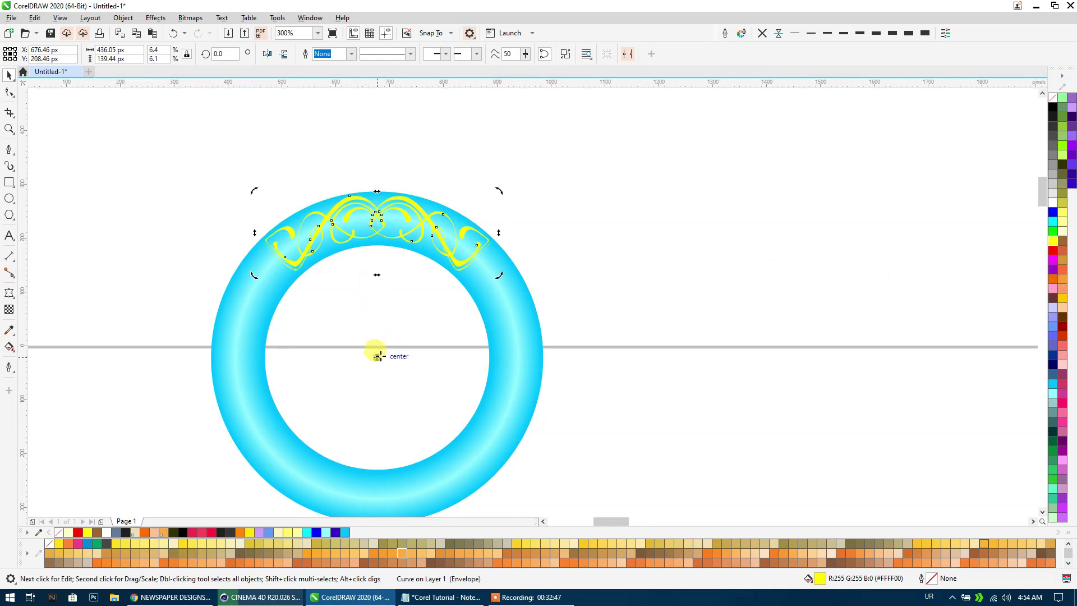
{"action": "left_click_drag", "start_coordinate": [501, 189], "coordinate": [512, 455]}
{"action": "key", "text": "ctrl+r"}
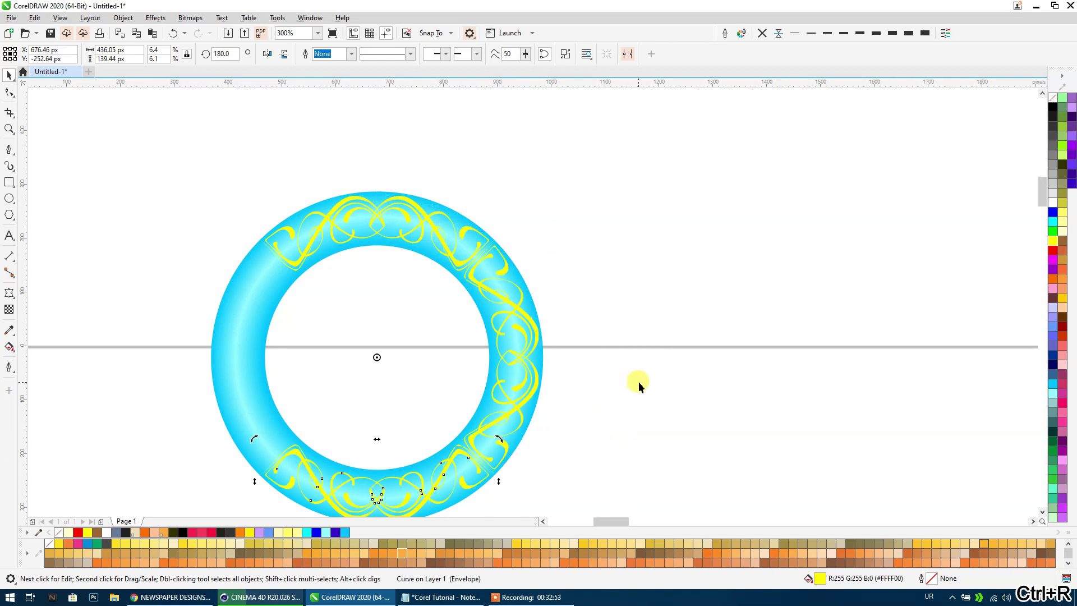
{"action": "key", "text": "ctrl+r"}
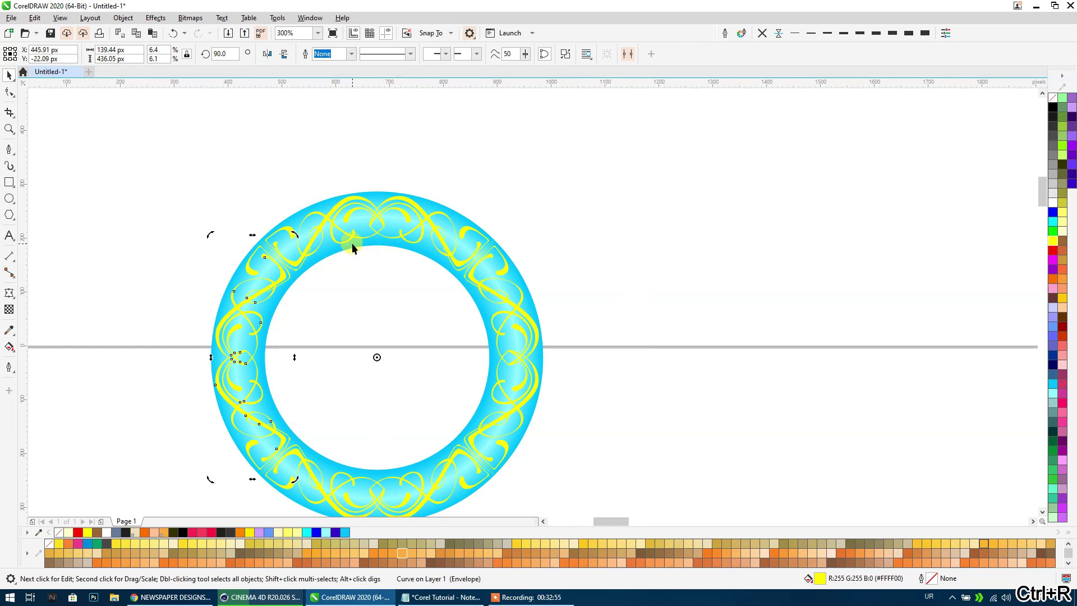
Colour the four ornaments blue and group them with Ctrl+G.
{"action": "left_click", "coordinate": [325, 214], "text": "shift"}
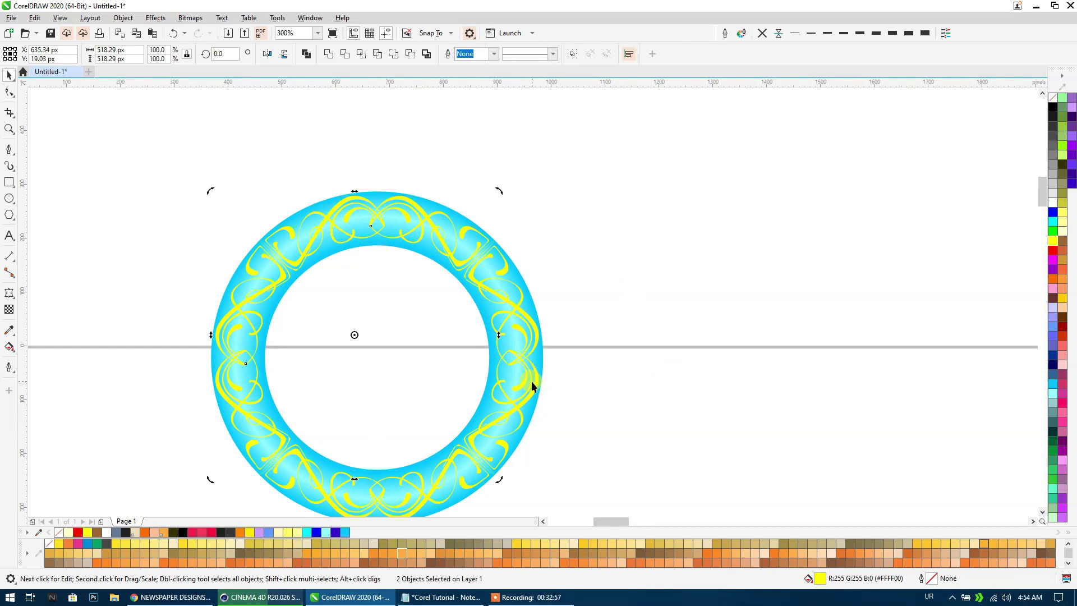
{"action": "left_click", "coordinate": [533, 390], "text": "shift"}
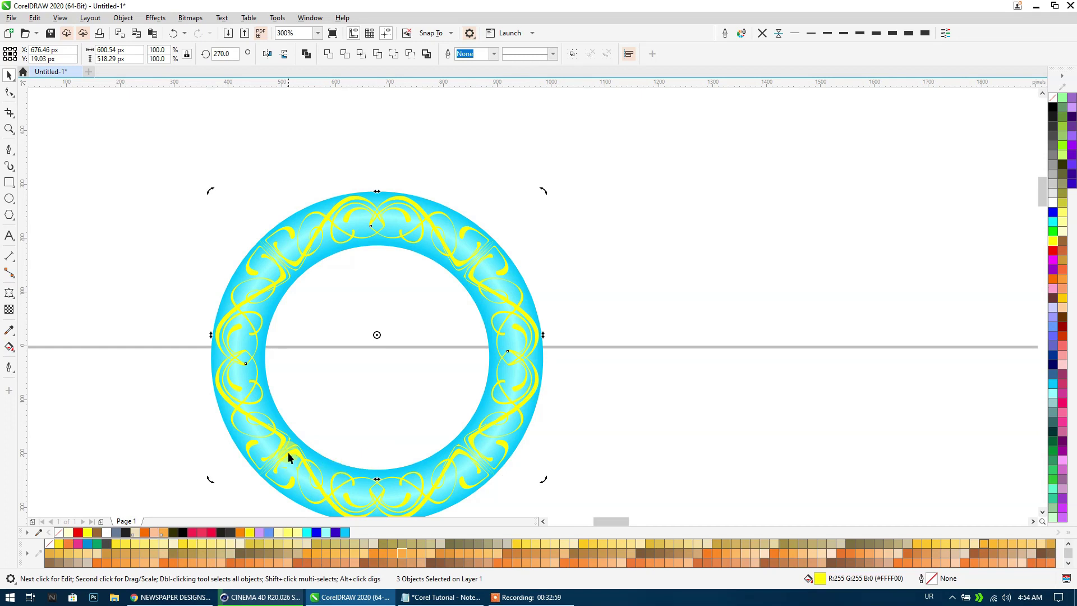
{"action": "left_click", "coordinate": [305, 464], "text": "shift"}
{"action": "left_click", "coordinate": [1054, 216]}
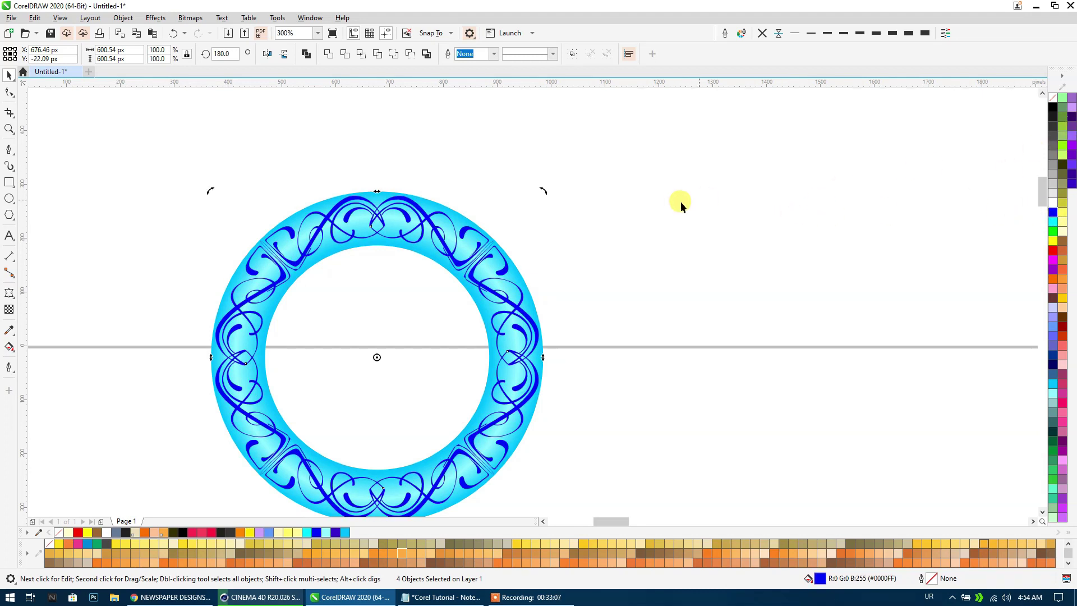
{"action": "key", "text": "ctrl+g"}
Give the cyan ring a fountain fill running red to yellow to red.
{"action": "left_click", "coordinate": [515, 277]}
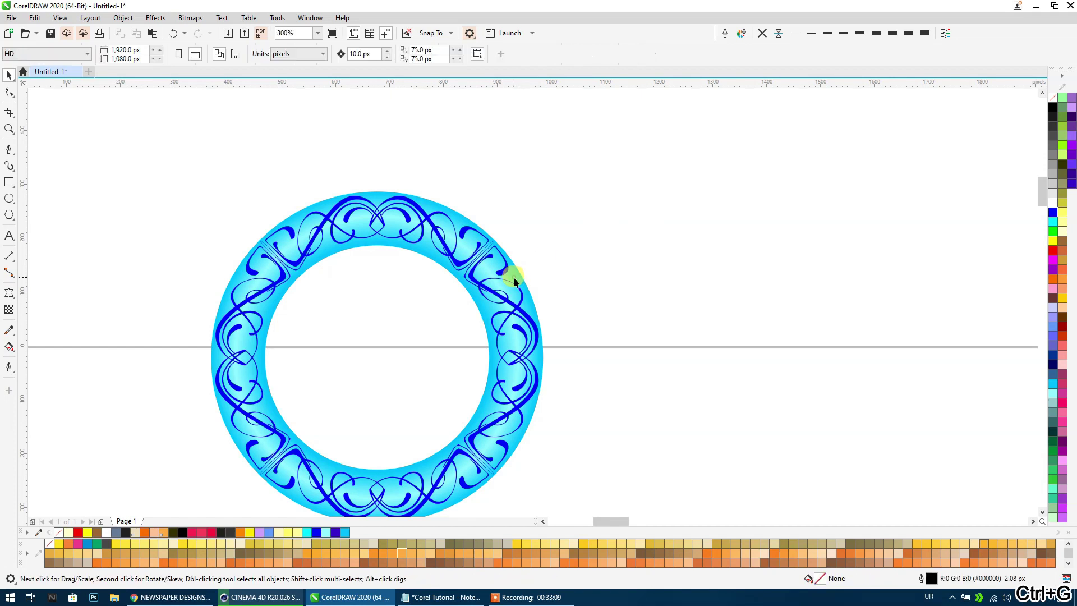
{"action": "left_click", "coordinate": [9, 346]}
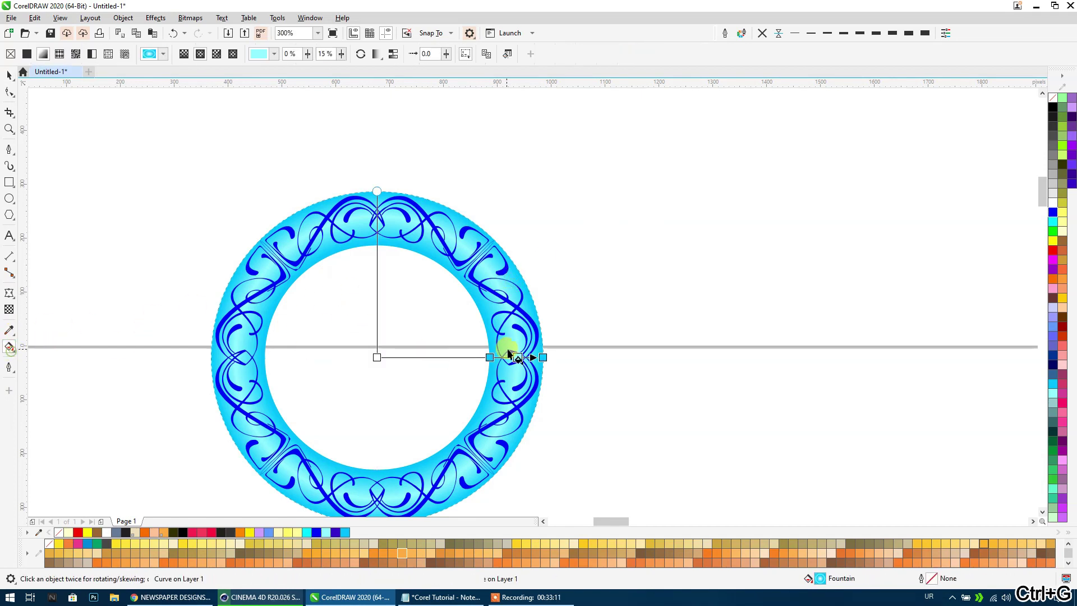
{"action": "scroll", "coordinate": [544, 364], "scroll_direction": "up", "scroll_amount": 1}
{"action": "scroll", "coordinate": [535, 350], "scroll_direction": "up", "scroll_amount": 1}
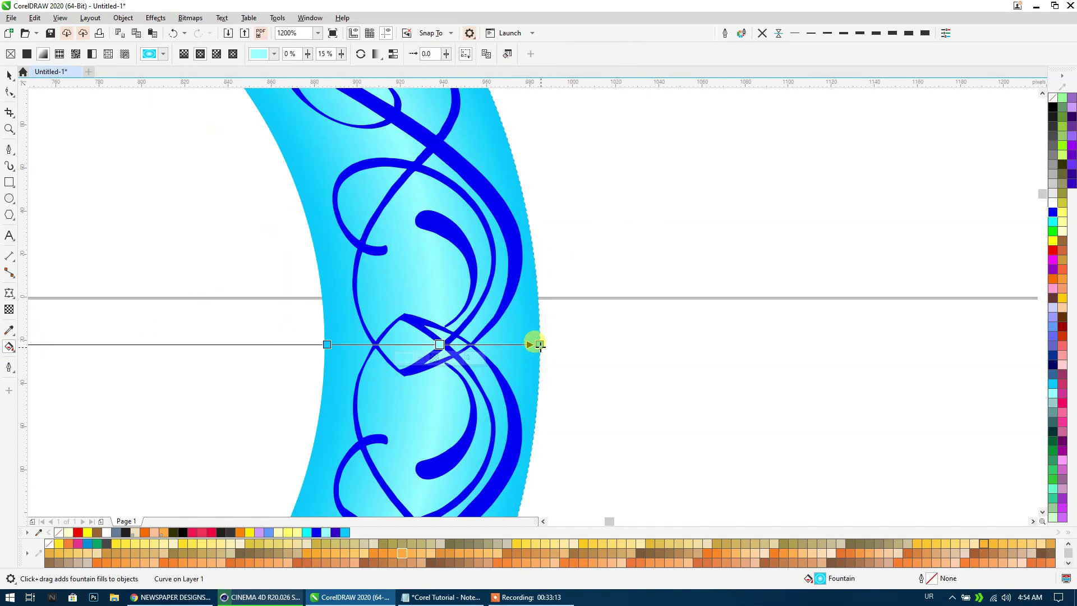
{"action": "left_click", "coordinate": [1053, 250]}
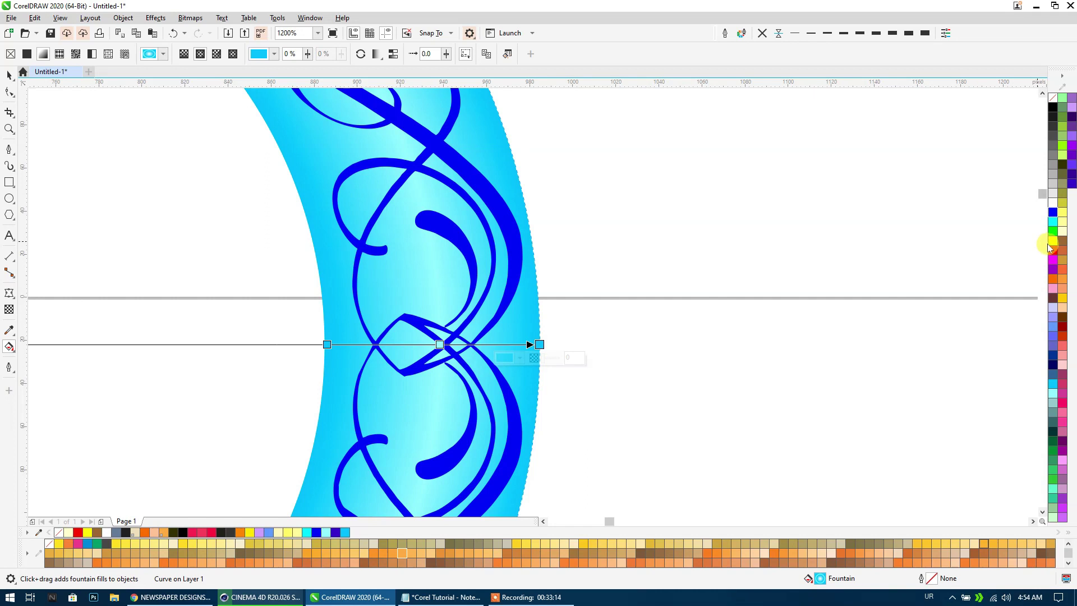
{"action": "left_click", "coordinate": [325, 344]}
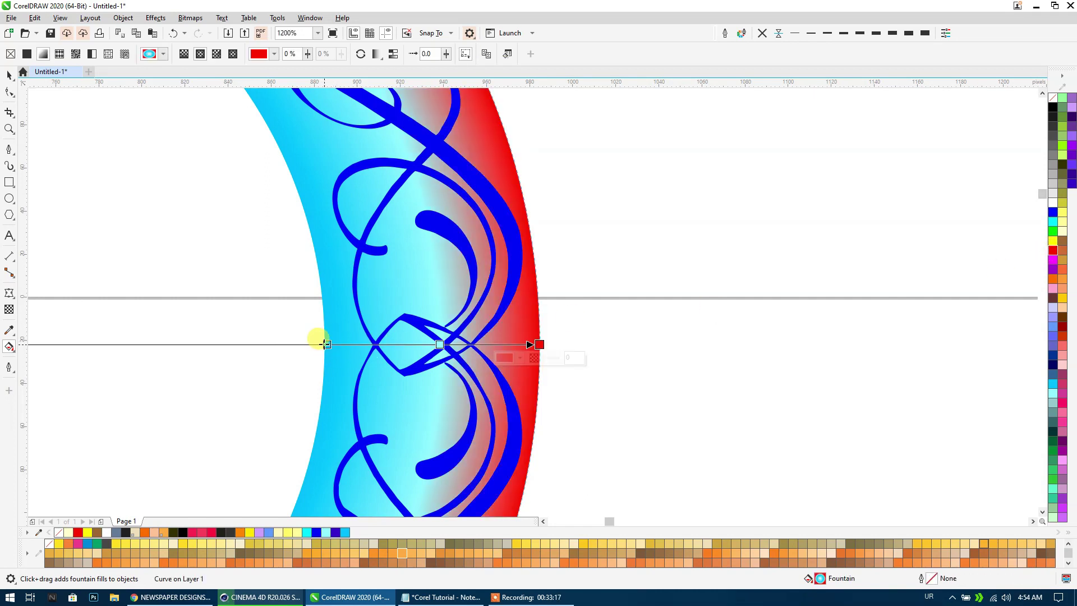
{"action": "left_click", "coordinate": [1053, 250]}
{"action": "left_click", "coordinate": [433, 346]}
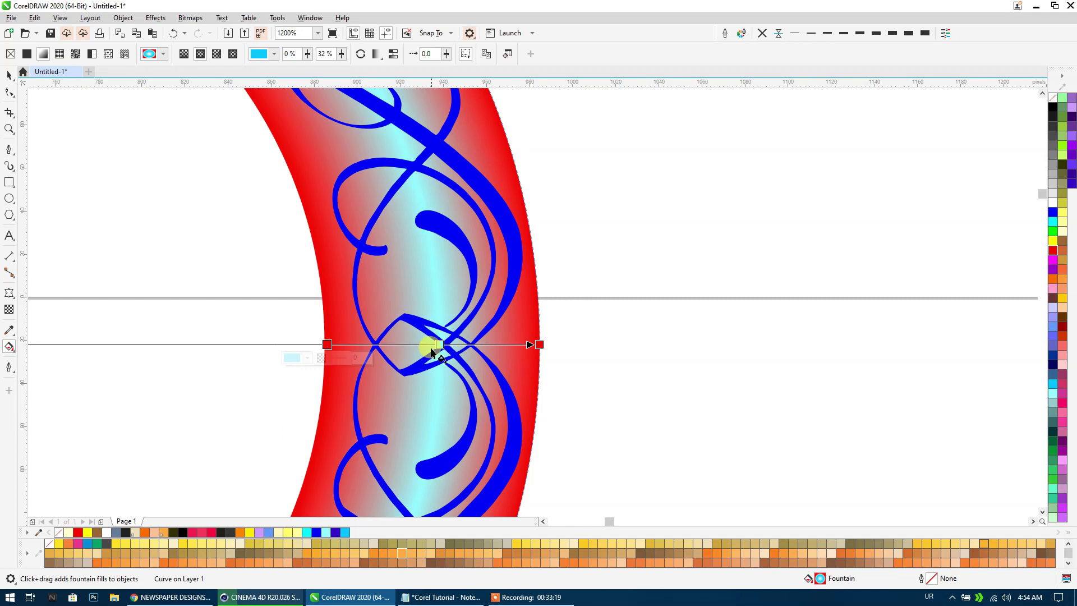
{"action": "left_click", "coordinate": [432, 347]}
{"action": "left_click", "coordinate": [1053, 243]}
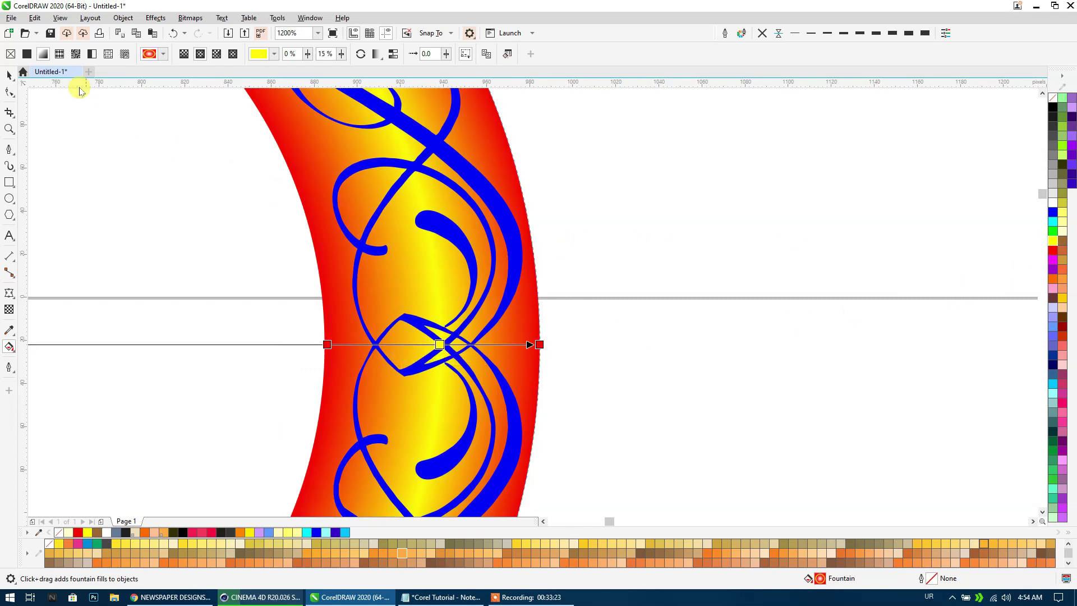
{"action": "left_click", "coordinate": [11, 77]}
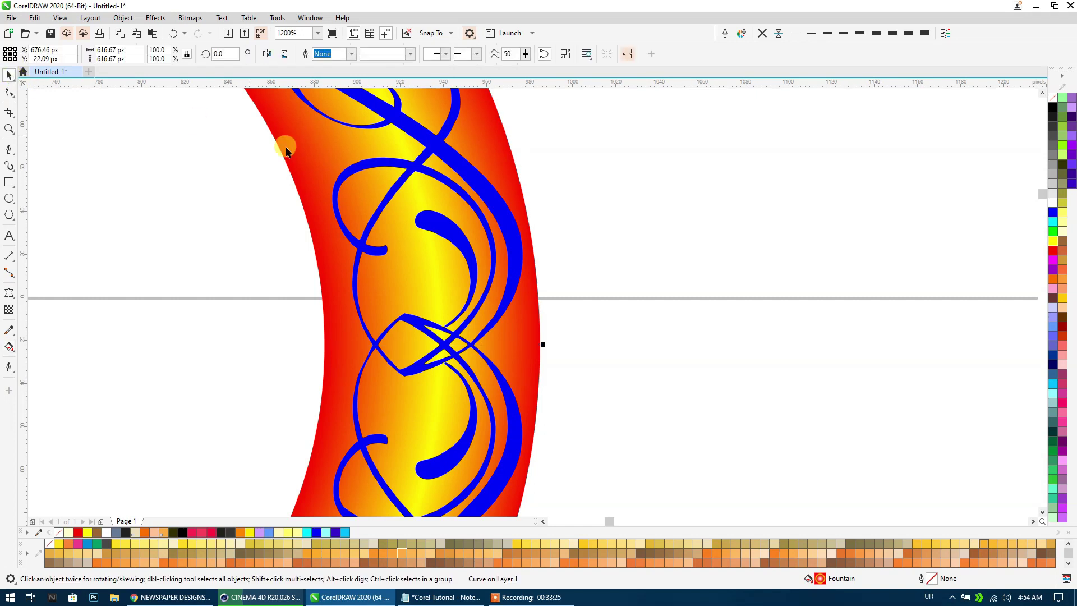
Recolour the grouped ornaments white and move the finished ring aside.
{"action": "left_click", "coordinate": [480, 183]}
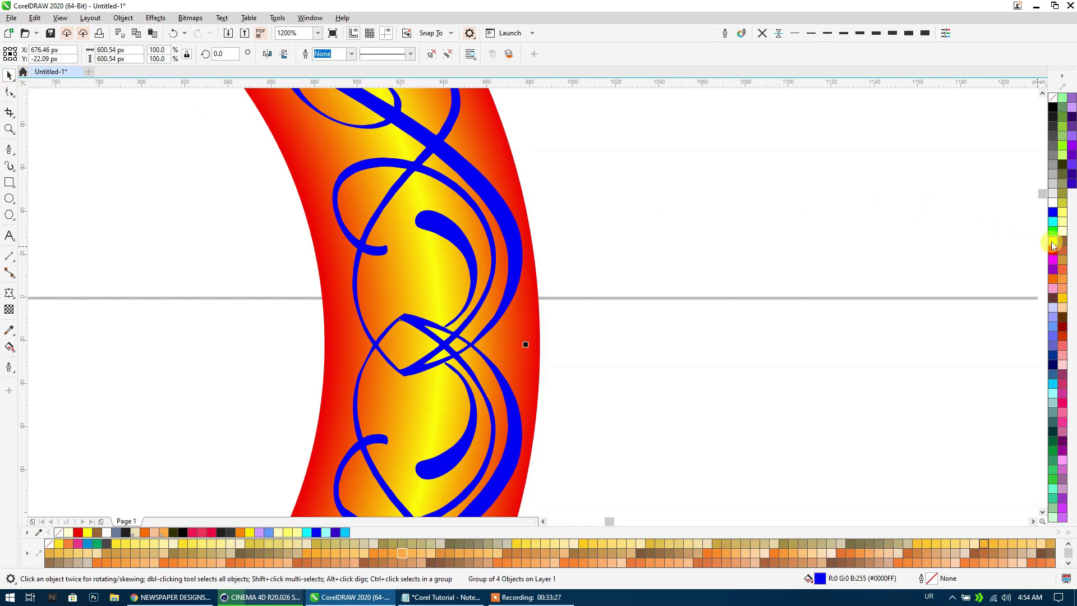
{"action": "left_click", "coordinate": [1053, 243]}
{"action": "left_click", "coordinate": [1063, 298]}
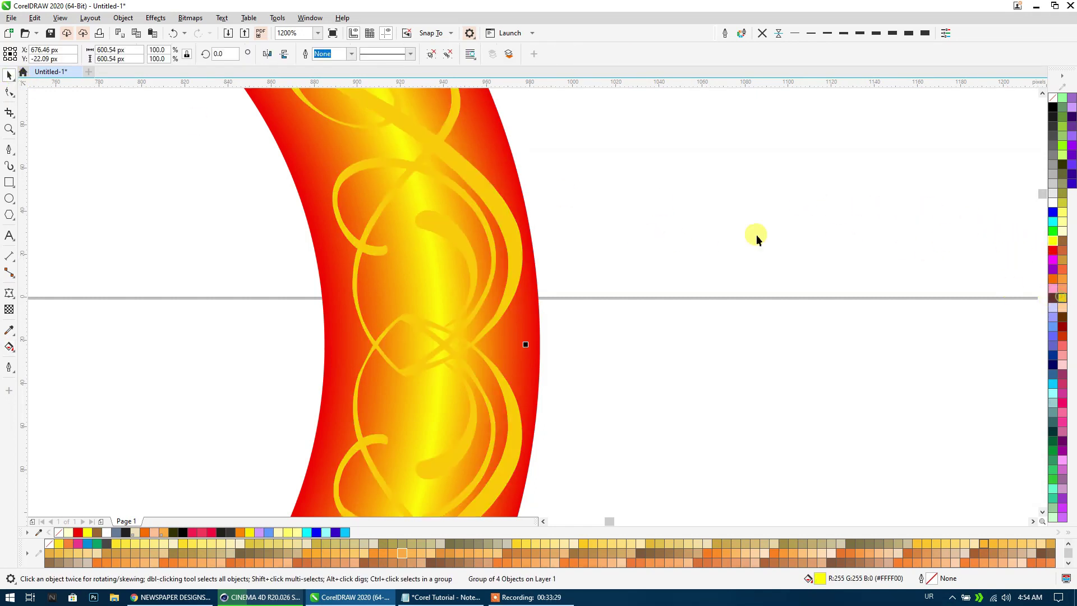
{"action": "scroll", "coordinate": [602, 208], "scroll_direction": "down", "scroll_amount": 2}
{"action": "scroll", "coordinate": [604, 211], "scroll_direction": "down", "scroll_amount": 2}
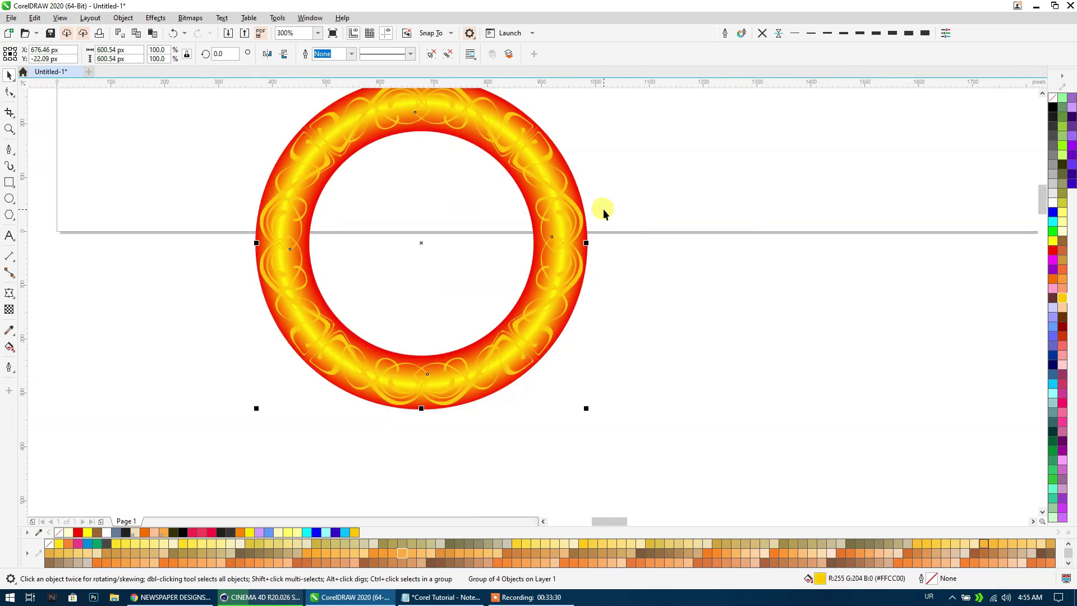
{"action": "left_click", "coordinate": [1053, 203]}
{"action": "left_click", "coordinate": [646, 167]}
{"action": "scroll", "coordinate": [646, 167], "scroll_direction": "down", "scroll_amount": 2}
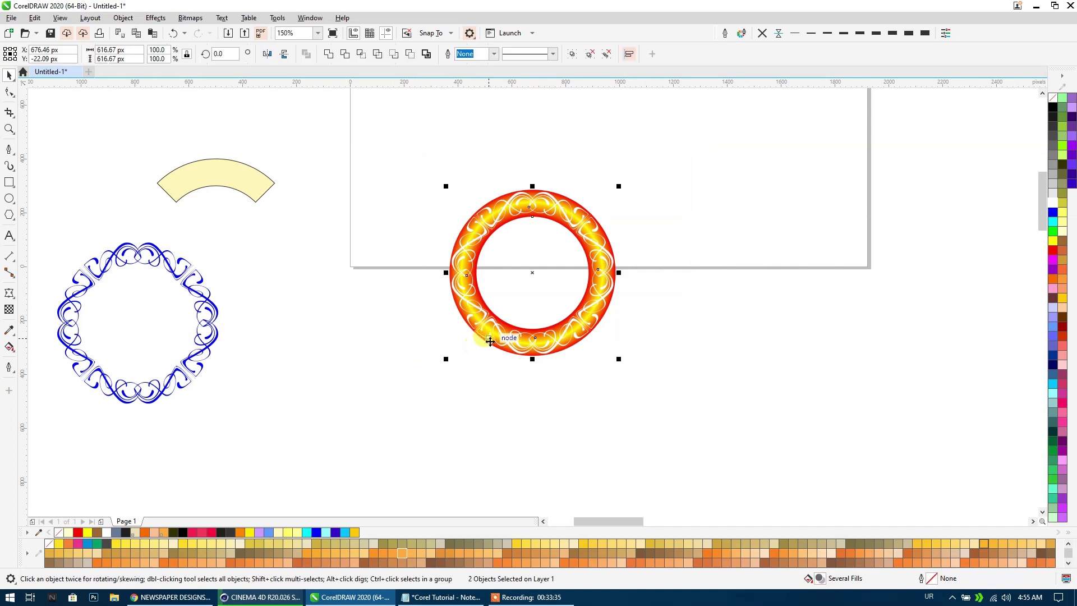
{"action": "scroll", "coordinate": [421, 367], "scroll_direction": "down", "scroll_amount": 2}
{"action": "mouse_move", "coordinate": [489, 340]}
{"action": "left_mouse_down"}
{"action": "mouse_move", "coordinate": [296, 241]}
{"action": "mouse_move", "coordinate": [302, 254]}
{"action": "left_mouse_up"}
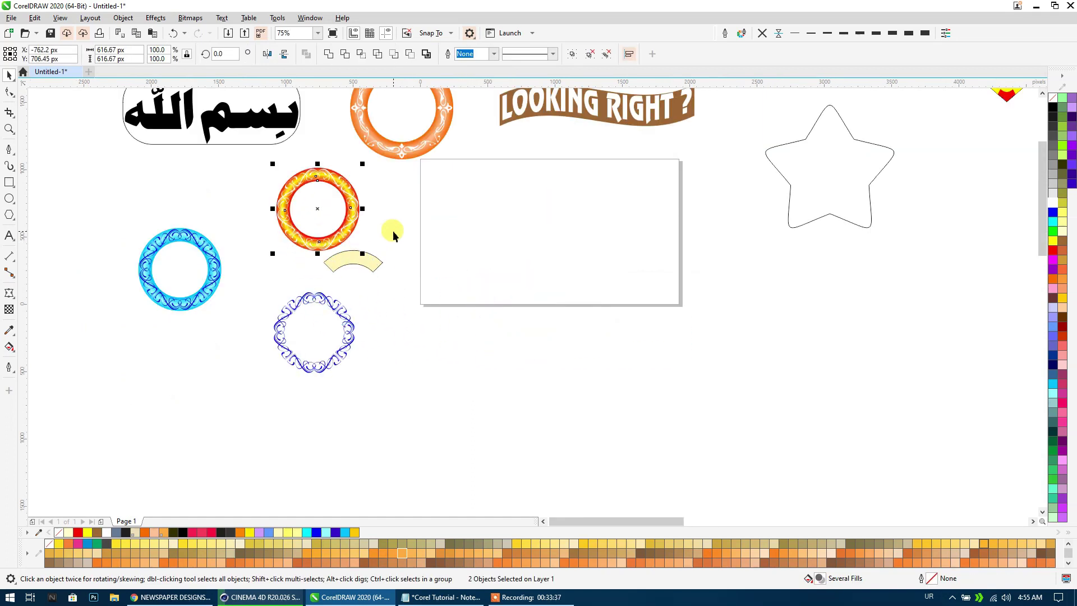
Select the pale yellow arc and scale it from a corner to about 272.6%.
{"action": "mouse_move", "coordinate": [389, 228]}
{"action": "left_mouse_down"}
{"action": "mouse_move", "coordinate": [334, 313]}
{"action": "mouse_move", "coordinate": [373, 255]}
{"action": "left_mouse_up"}
{"action": "left_click_drag", "start_coordinate": [383, 342], "coordinate": [463, 325]}
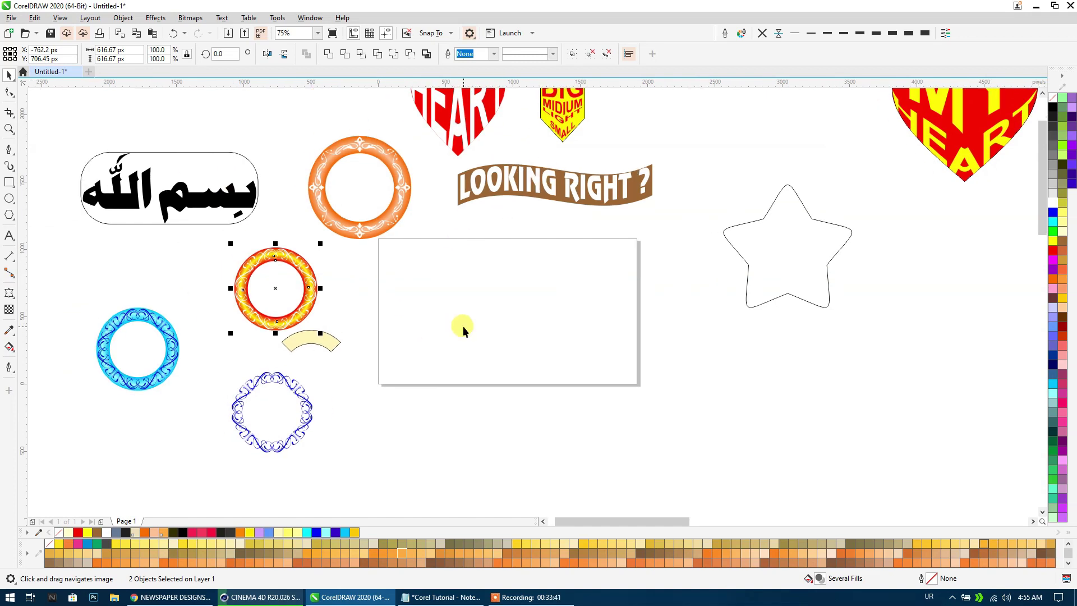
{"action": "scroll", "coordinate": [462, 326], "scroll_direction": "down", "scroll_amount": 1}
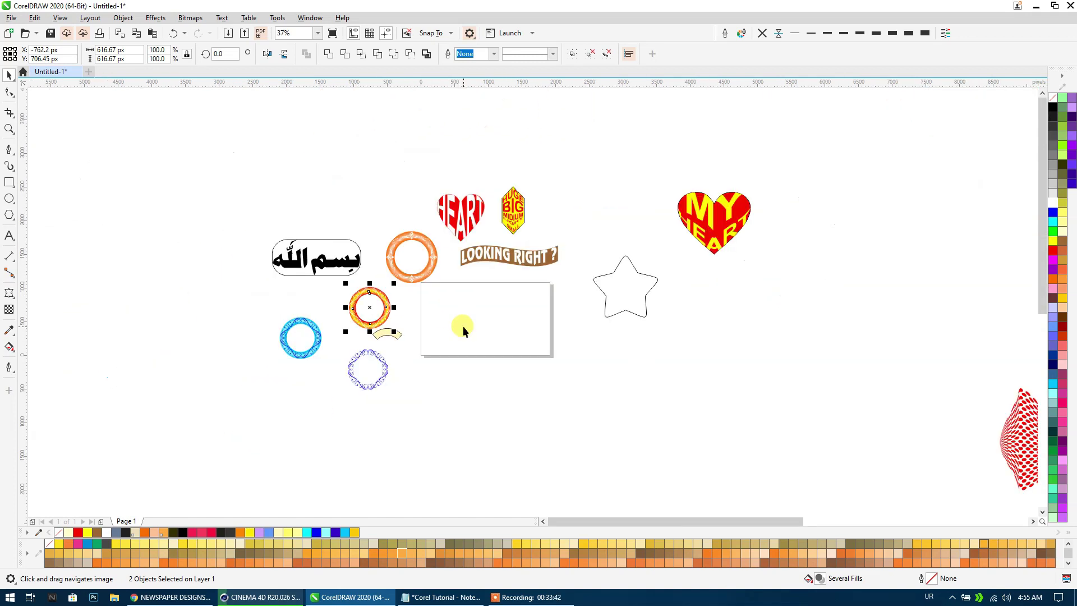
{"action": "left_click", "coordinate": [10, 293]}
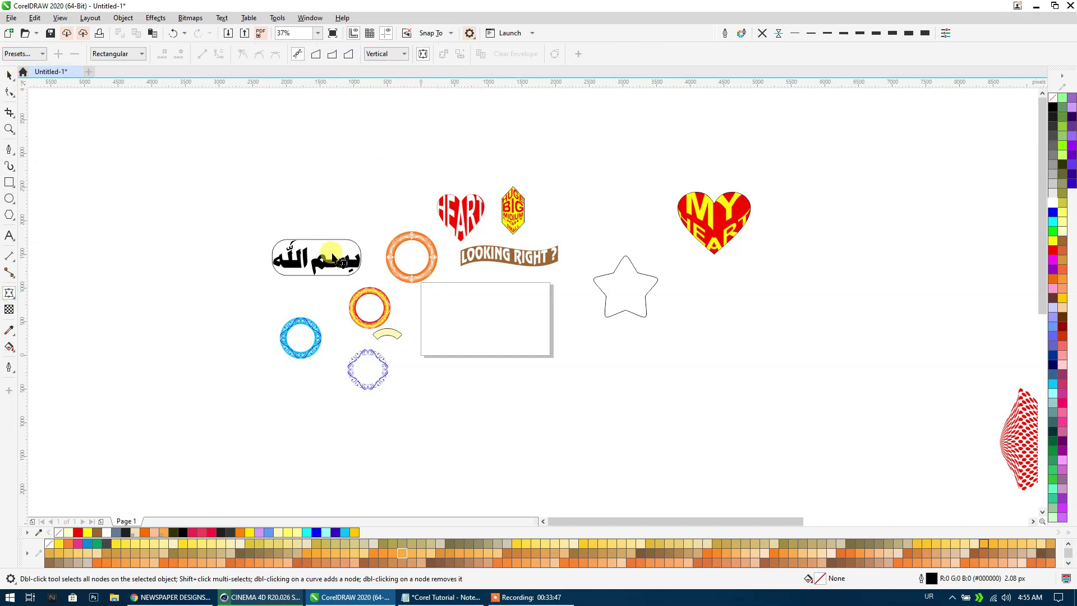
{"action": "left_click", "coordinate": [9, 75]}
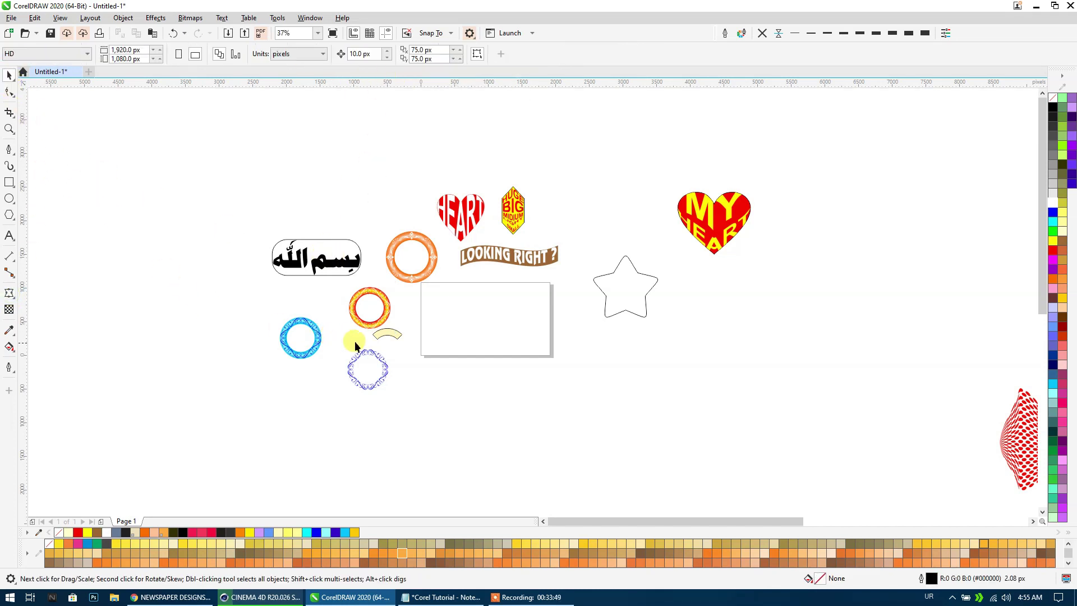
{"action": "left_click", "coordinate": [470, 307]}
{"action": "scroll", "coordinate": [476, 318], "scroll_direction": "up", "scroll_amount": 2}
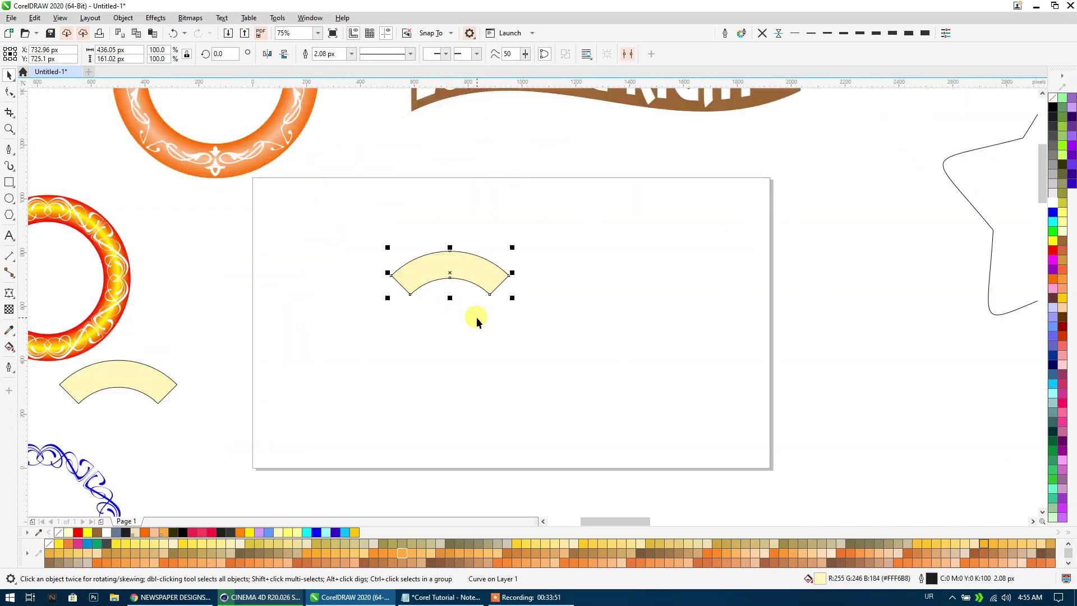
{"action": "mouse_move", "coordinate": [476, 318]}
{"action": "left_mouse_down"}
{"action": "mouse_move", "coordinate": [299, 328]}
{"action": "mouse_move", "coordinate": [381, 423]}
{"action": "left_mouse_up"}
{"action": "left_click_drag", "start_coordinate": [522, 325], "coordinate": [481, 369]}
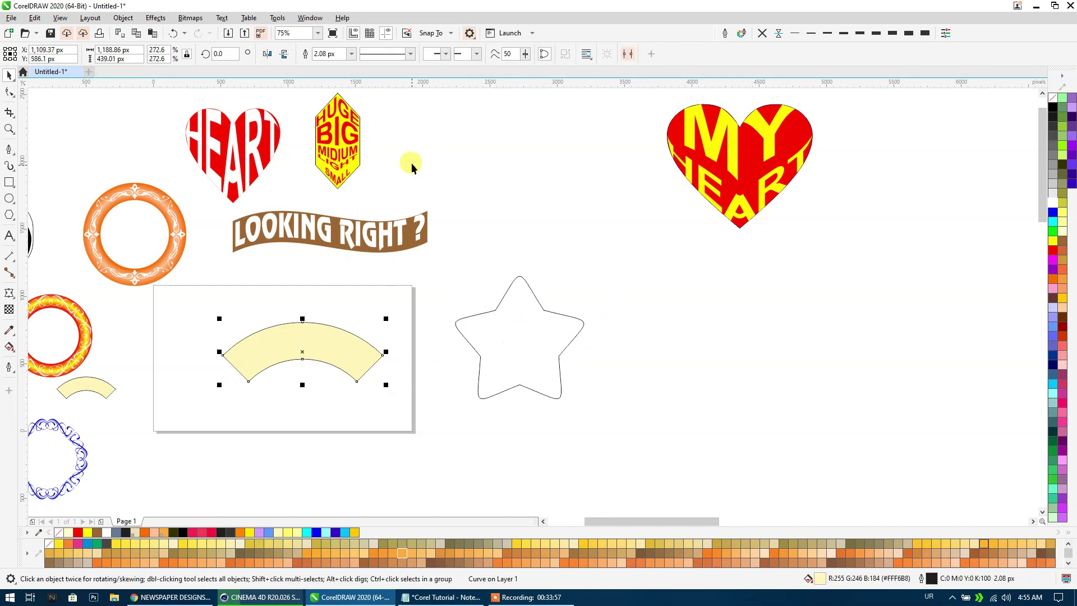
{"action": "left_click", "coordinate": [10, 295]}
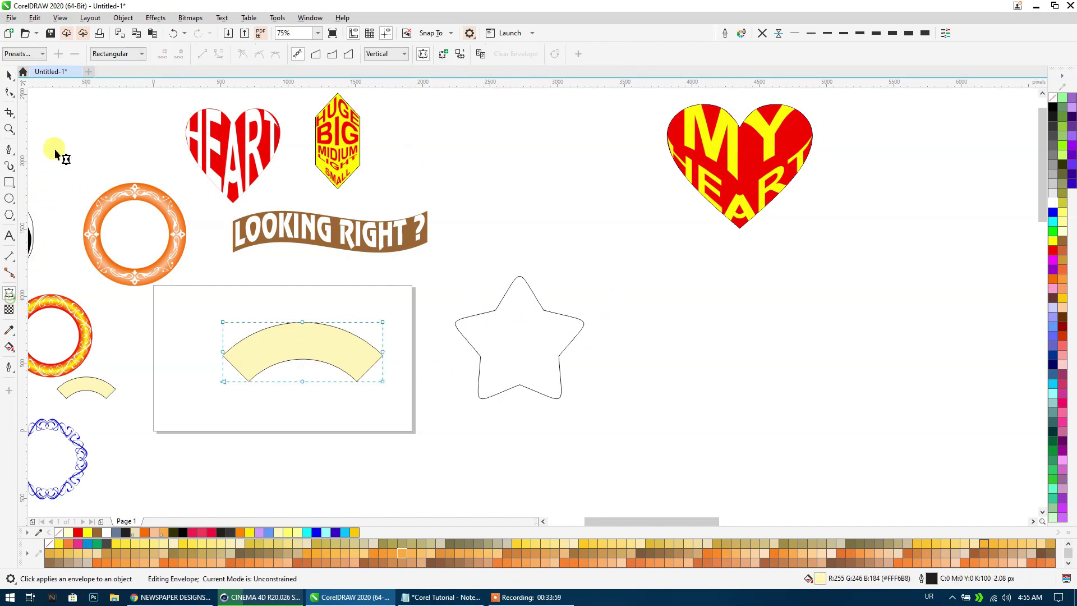
{"action": "left_click", "coordinate": [28, 54]}
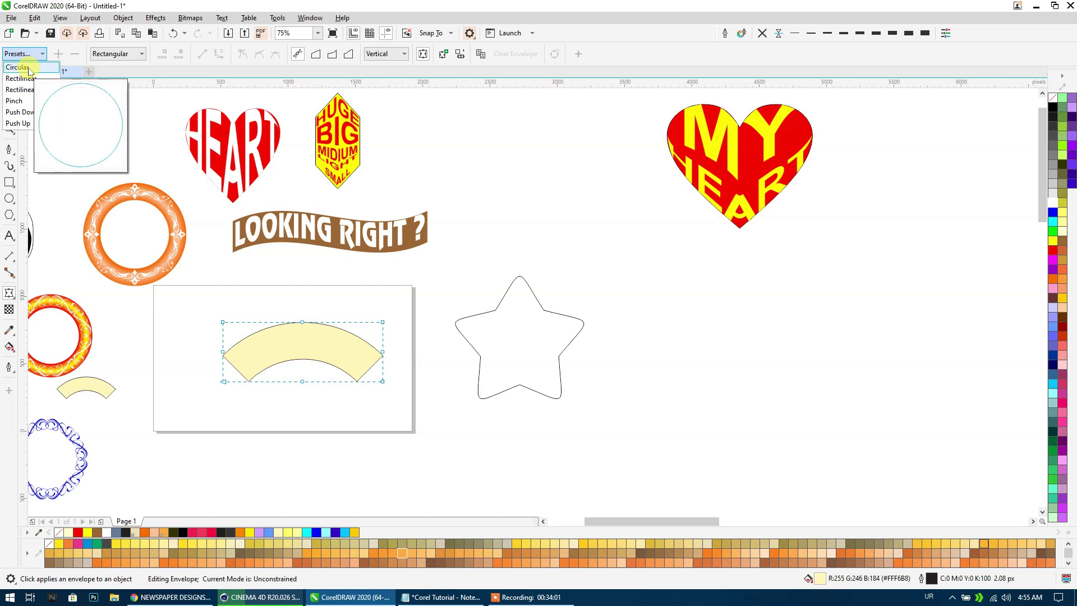
{"action": "left_click", "coordinate": [28, 67]}
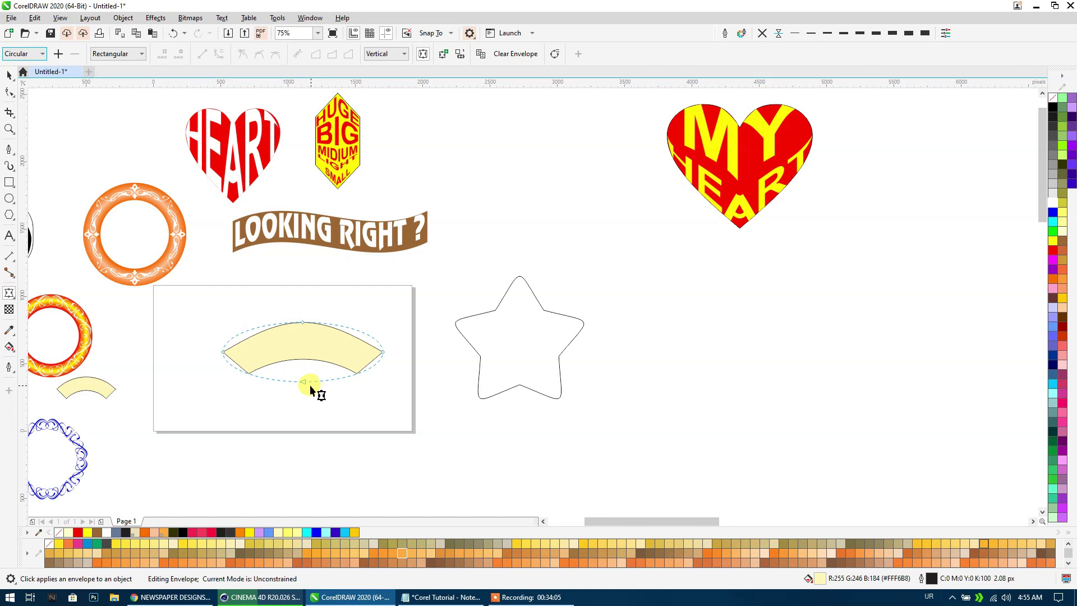
{"action": "left_click_drag", "start_coordinate": [303, 381], "coordinate": [300, 430]}
{"action": "left_click", "coordinate": [303, 321]}
{"action": "left_click_drag", "start_coordinate": [304, 319], "coordinate": [310, 238]}
{"action": "key", "text": "ctrl+z"}
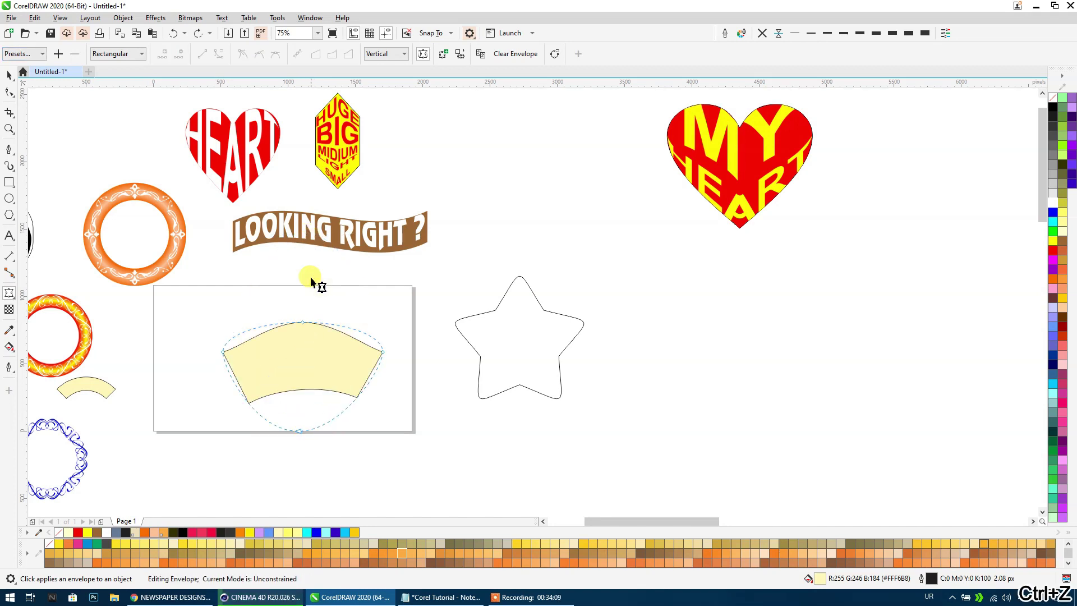
{"action": "key", "text": "ctrl+z"}
{"action": "left_click", "coordinate": [41, 55]}
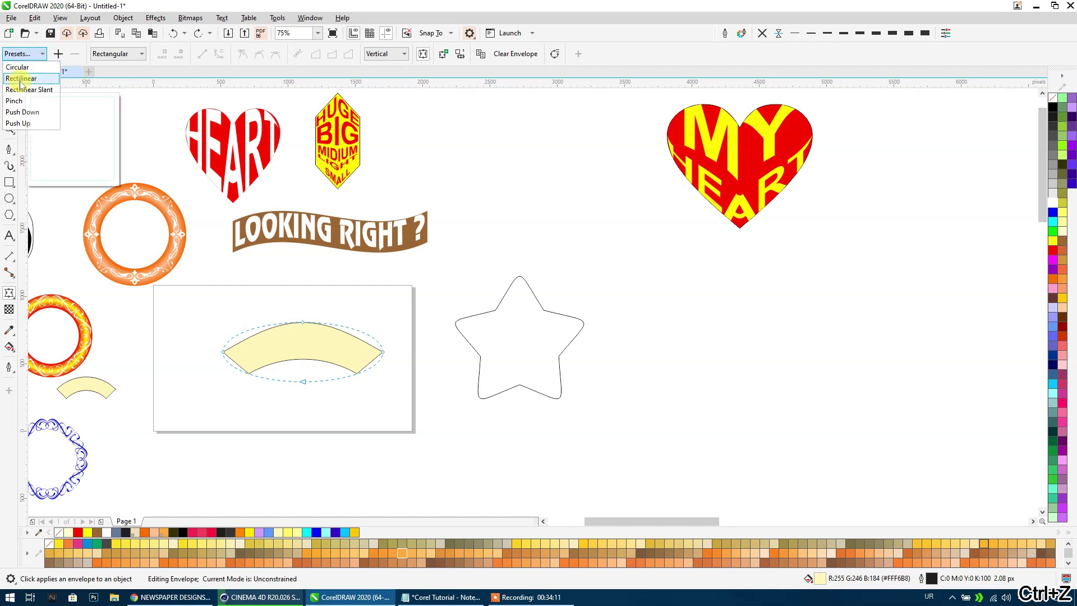
{"action": "left_click", "coordinate": [21, 79]}
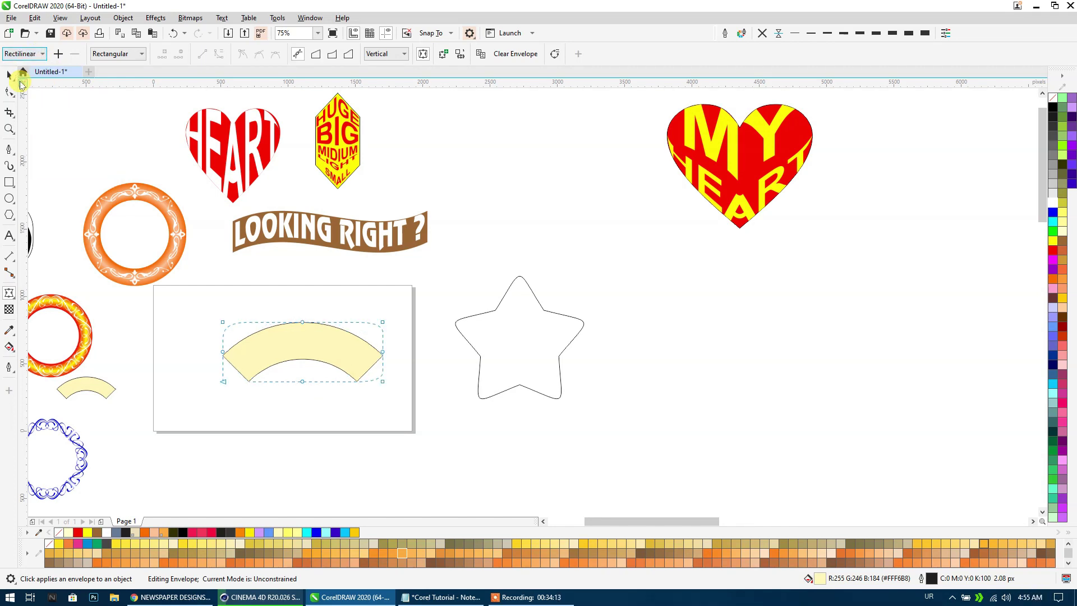
{"action": "left_click", "coordinate": [40, 54]}
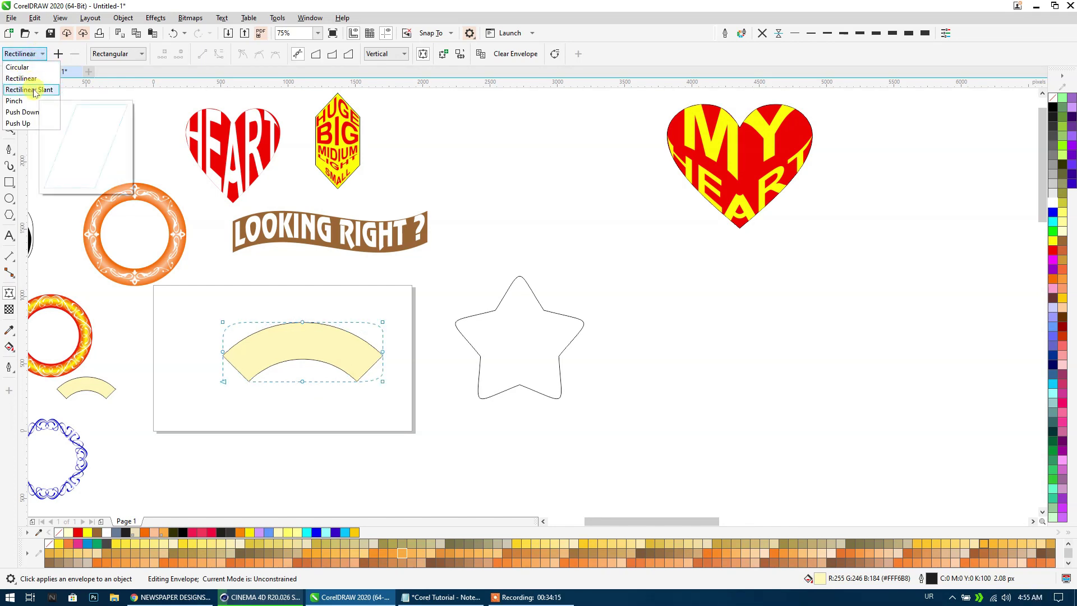
{"action": "left_click", "coordinate": [33, 91]}
{"action": "left_click", "coordinate": [40, 54]}
{"action": "left_click", "coordinate": [29, 100]}
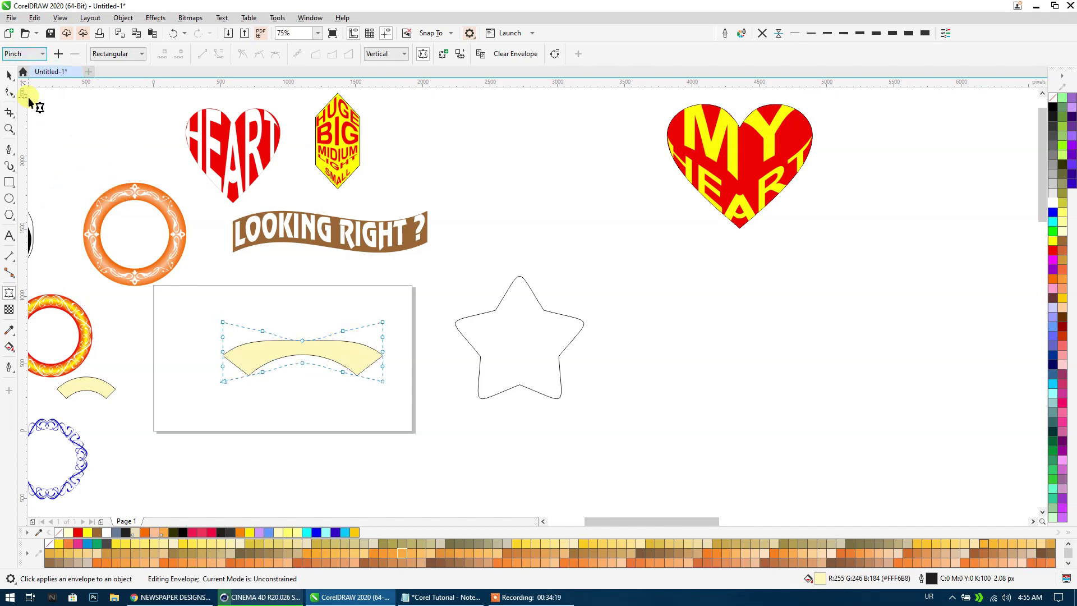
{"action": "left_click", "coordinate": [40, 54]}
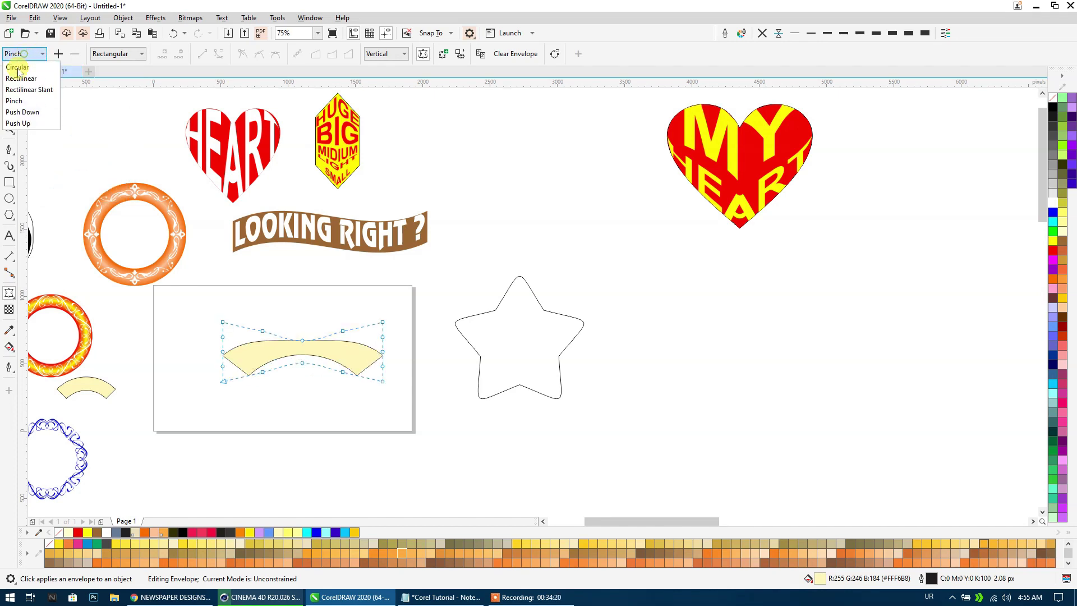
{"action": "left_click", "coordinate": [27, 112]}
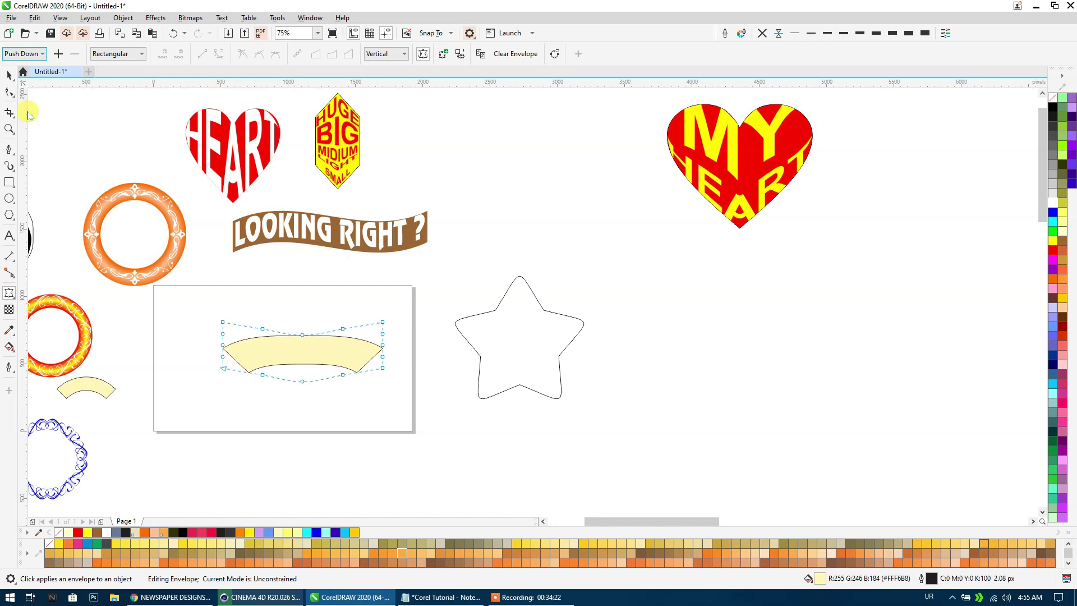
{"action": "left_click", "coordinate": [32, 58]}
{"action": "left_click", "coordinate": [29, 128]}
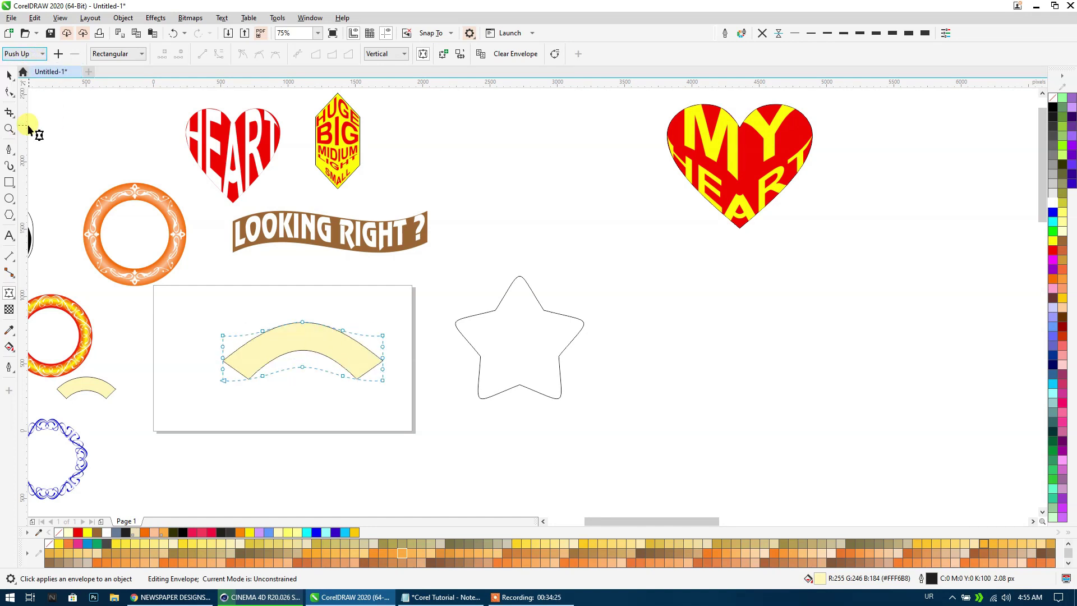
{"action": "left_click", "coordinate": [39, 54]}
{"action": "left_click", "coordinate": [19, 62]}
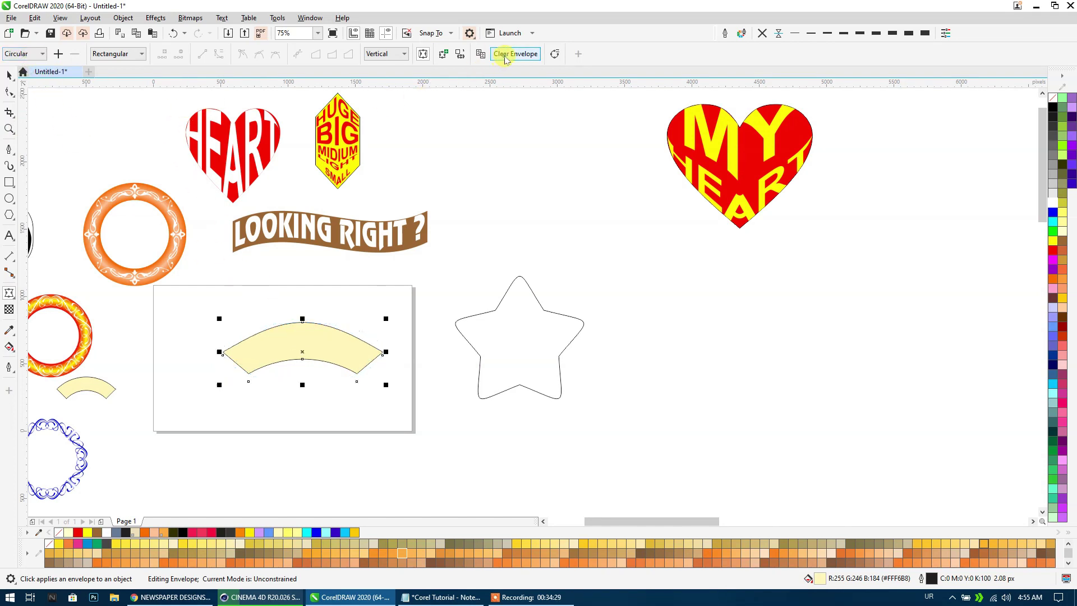
{"action": "key", "text": "space"}
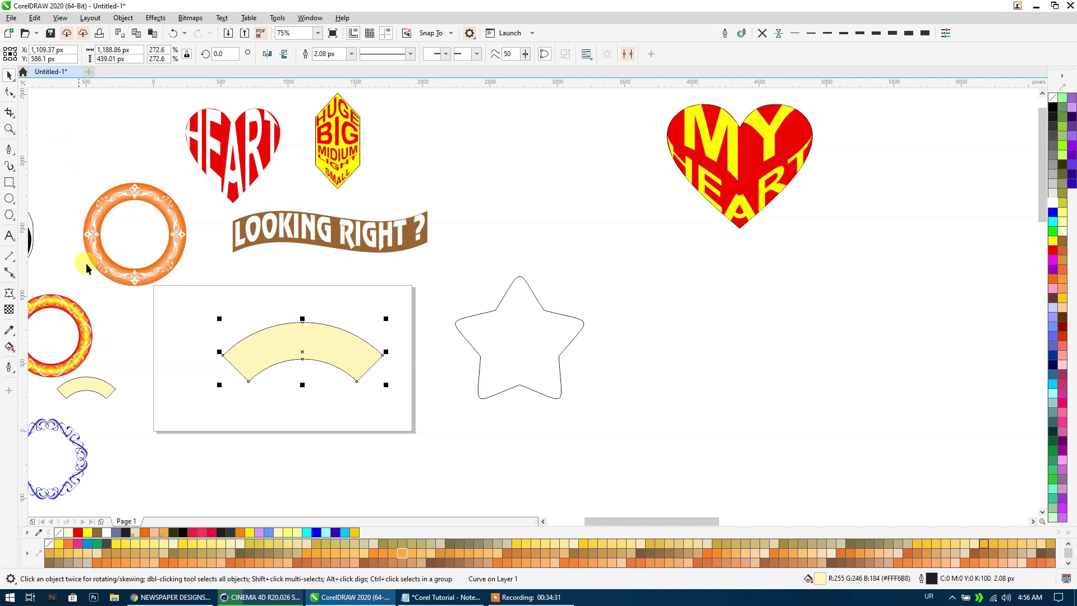
{"action": "left_click", "coordinate": [8, 293]}
{"action": "left_click", "coordinate": [107, 54]}
{"action": "left_click", "coordinate": [107, 74]}
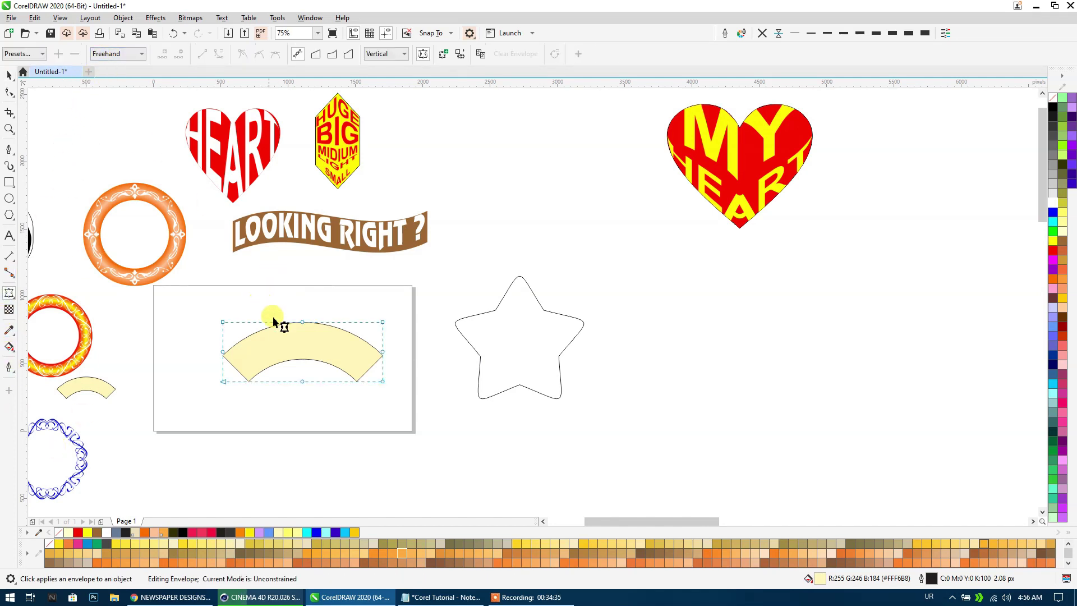
{"action": "left_click_drag", "start_coordinate": [303, 322], "coordinate": [317, 287]}
{"action": "left_click", "coordinate": [106, 53]}
{"action": "left_click", "coordinate": [106, 66]}
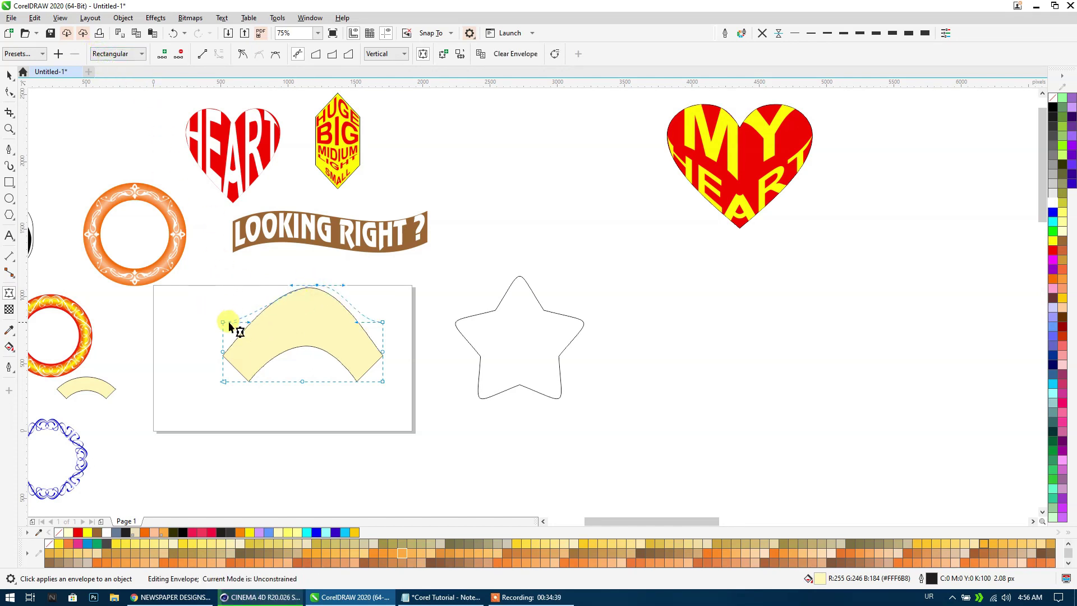
{"action": "left_click_drag", "start_coordinate": [224, 322], "coordinate": [211, 301]}
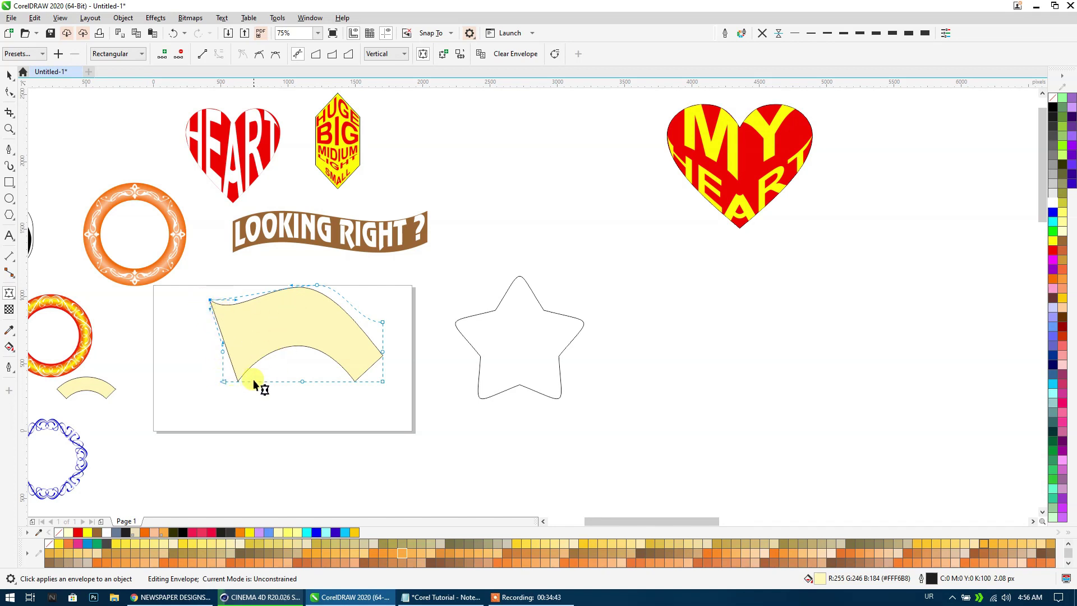
{"action": "left_click_drag", "start_coordinate": [223, 352], "coordinate": [195, 356]}
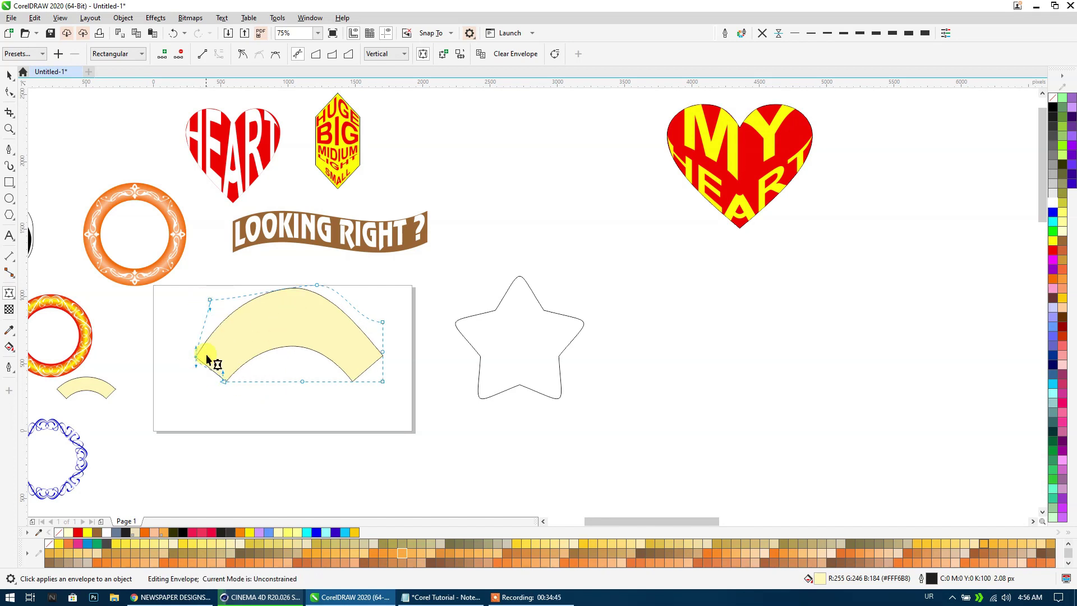
{"action": "left_click", "coordinate": [117, 53]}
{"action": "left_click", "coordinate": [110, 72]}
{"action": "mouse_move", "coordinate": [195, 359]}
{"action": "left_mouse_down"}
{"action": "mouse_move", "coordinate": [219, 342]}
{"action": "mouse_move", "coordinate": [198, 345]}
{"action": "mouse_move", "coordinate": [211, 303]}
{"action": "left_mouse_up"}
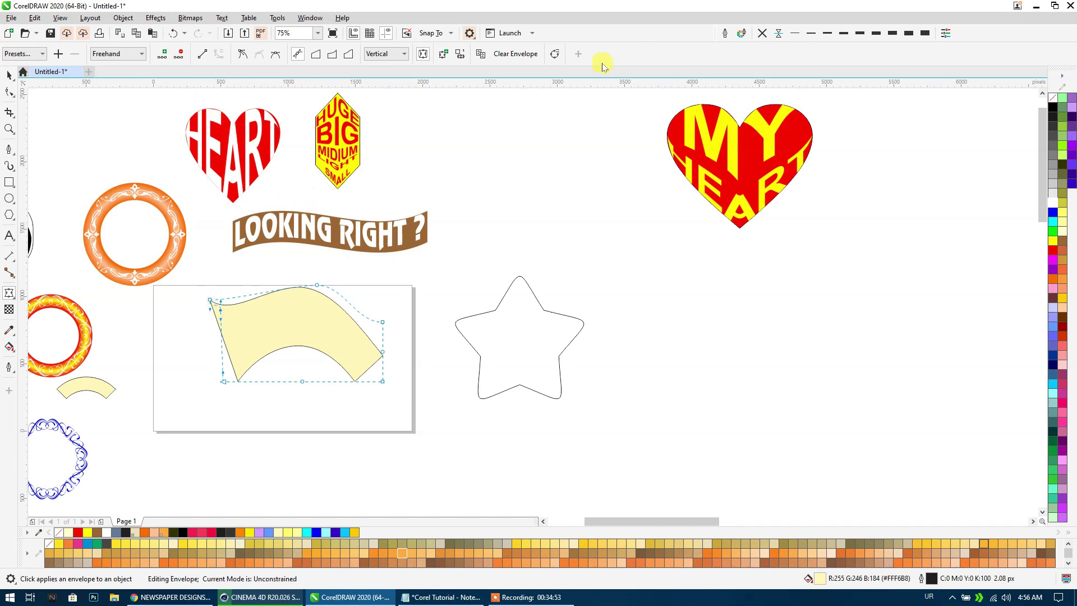
{"action": "left_click", "coordinate": [494, 60]}
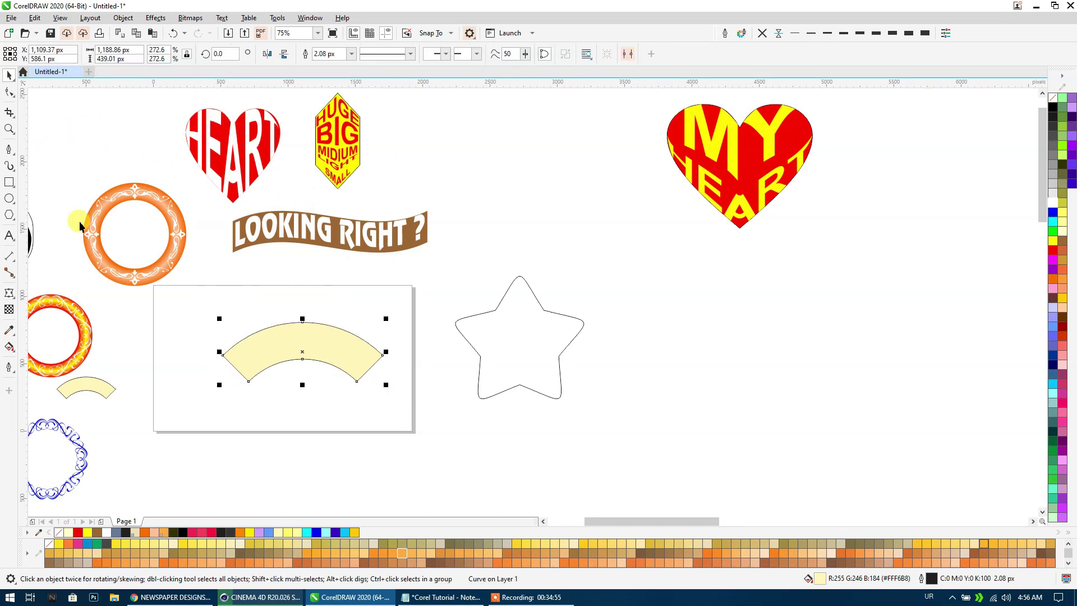
Try straight-line envelope edits on the arc's top and left end, then Clear Envelope.
{"action": "left_click", "coordinate": [9, 292]}
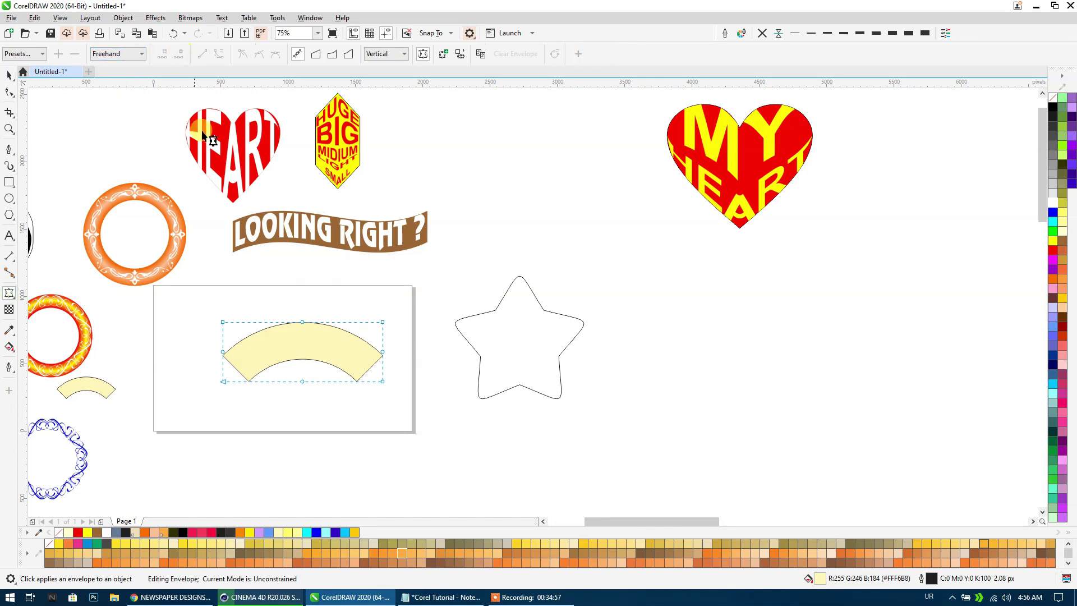
{"action": "left_click_drag", "start_coordinate": [301, 323], "coordinate": [312, 299]}
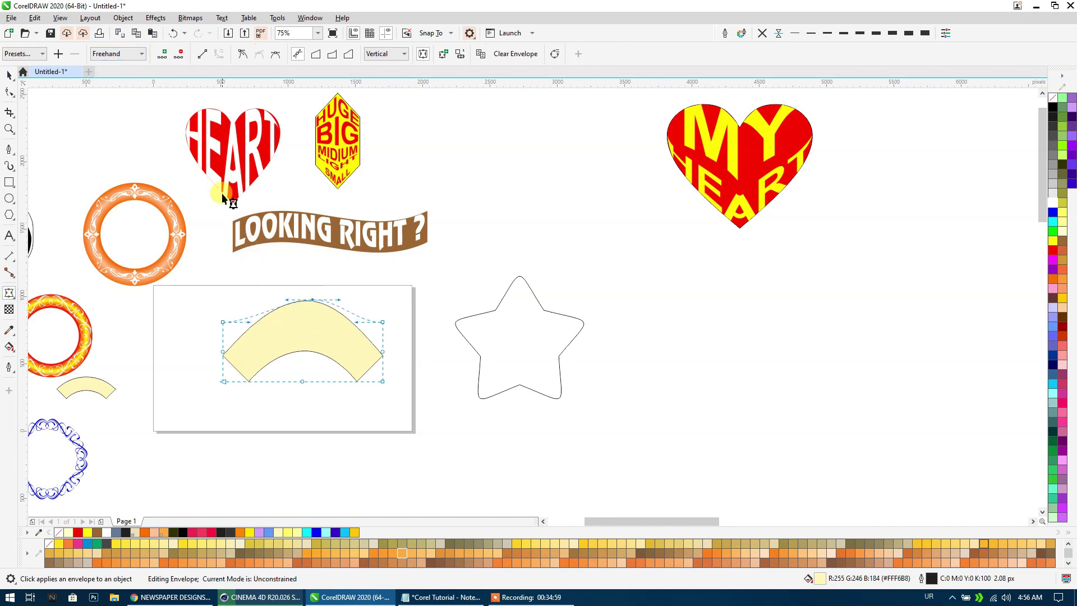
{"action": "left_click", "coordinate": [163, 56]}
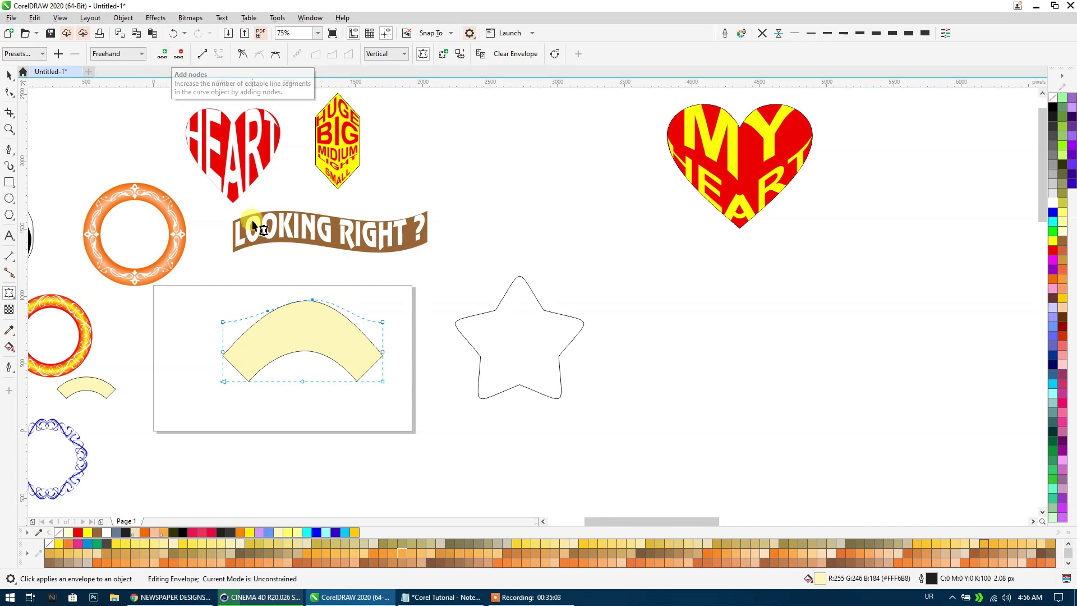
{"action": "left_click_drag", "start_coordinate": [268, 312], "coordinate": [270, 329]}
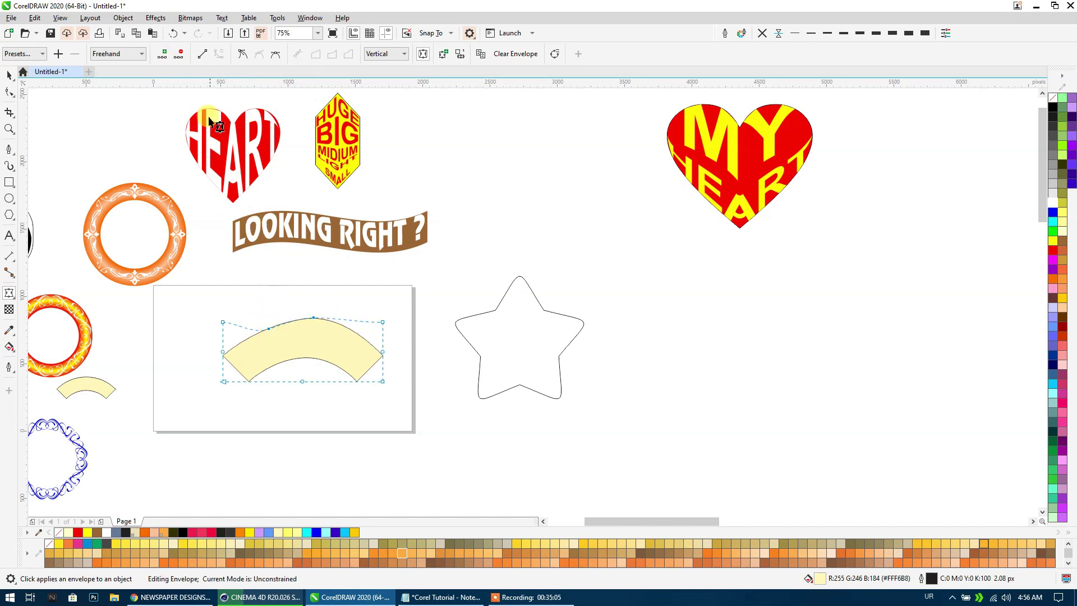
{"action": "left_click", "coordinate": [199, 55]}
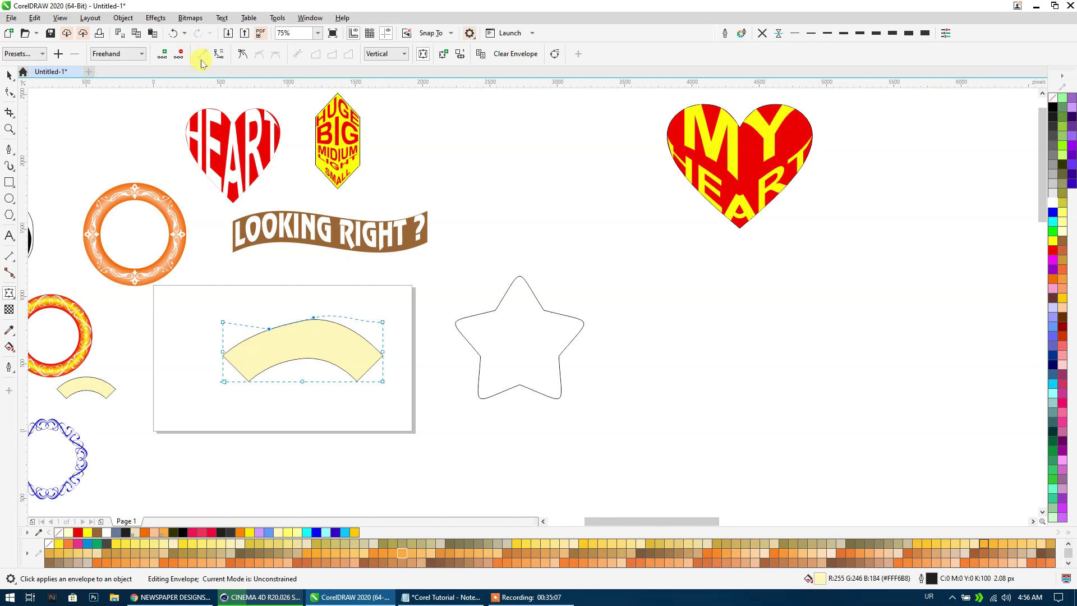
{"action": "mouse_move", "coordinate": [223, 353]}
{"action": "left_mouse_down"}
{"action": "mouse_move", "coordinate": [188, 349]}
{"action": "mouse_move", "coordinate": [235, 365]}
{"action": "left_mouse_up"}
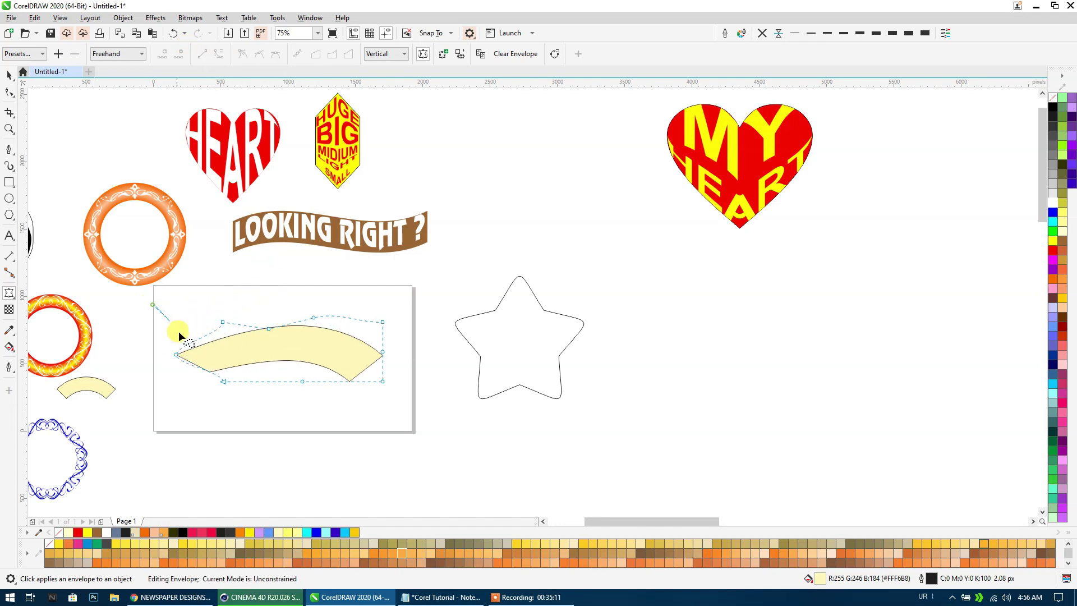
{"action": "key", "text": "Escape"}
{"action": "left_click", "coordinate": [201, 55]}
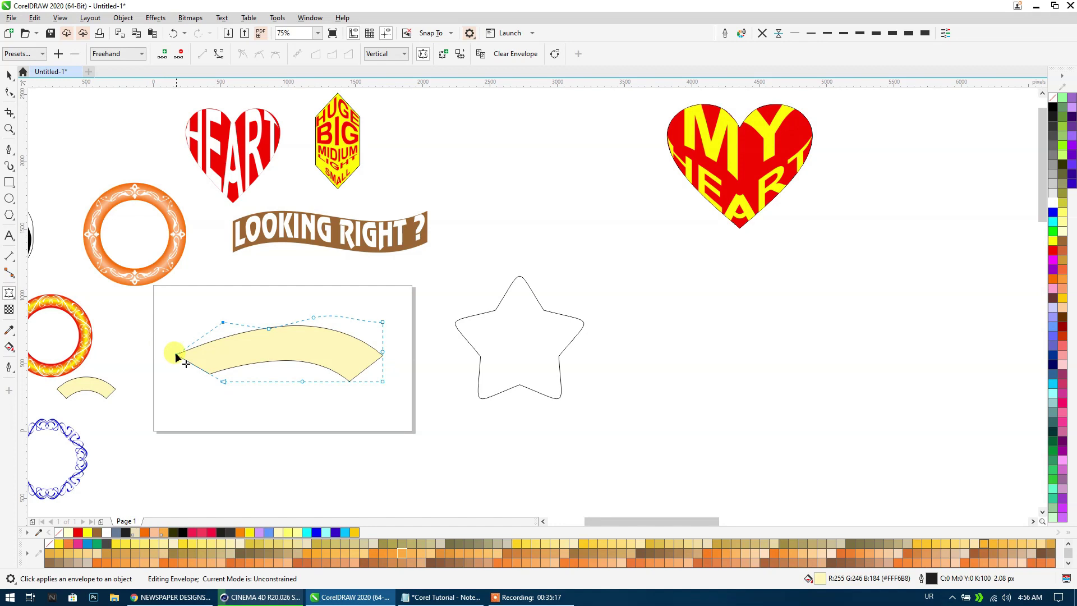
{"action": "left_click_drag", "start_coordinate": [223, 323], "coordinate": [197, 316]}
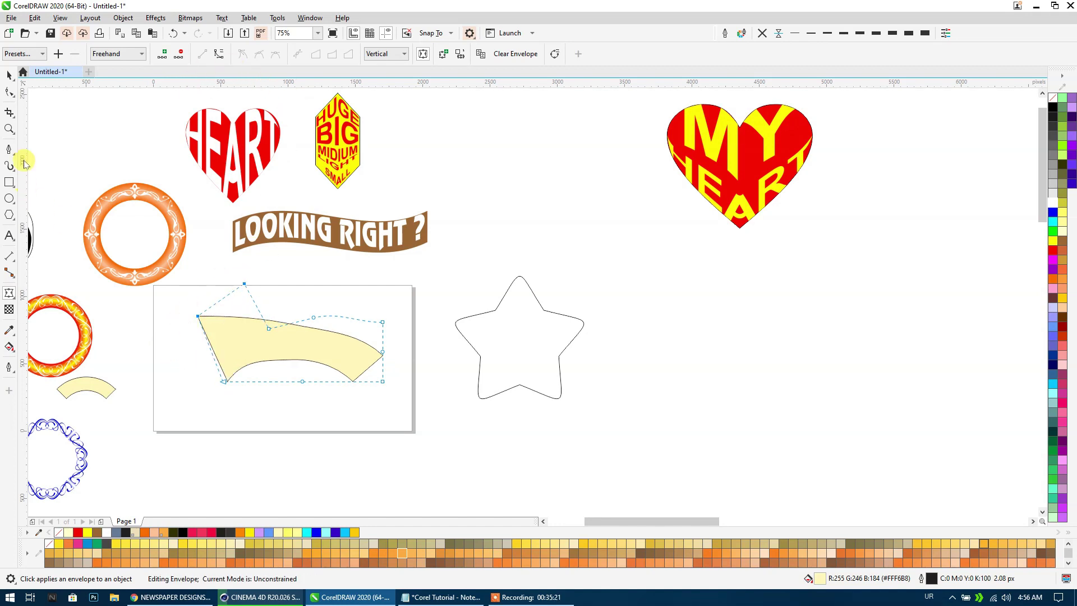
{"action": "left_click", "coordinate": [515, 54]}
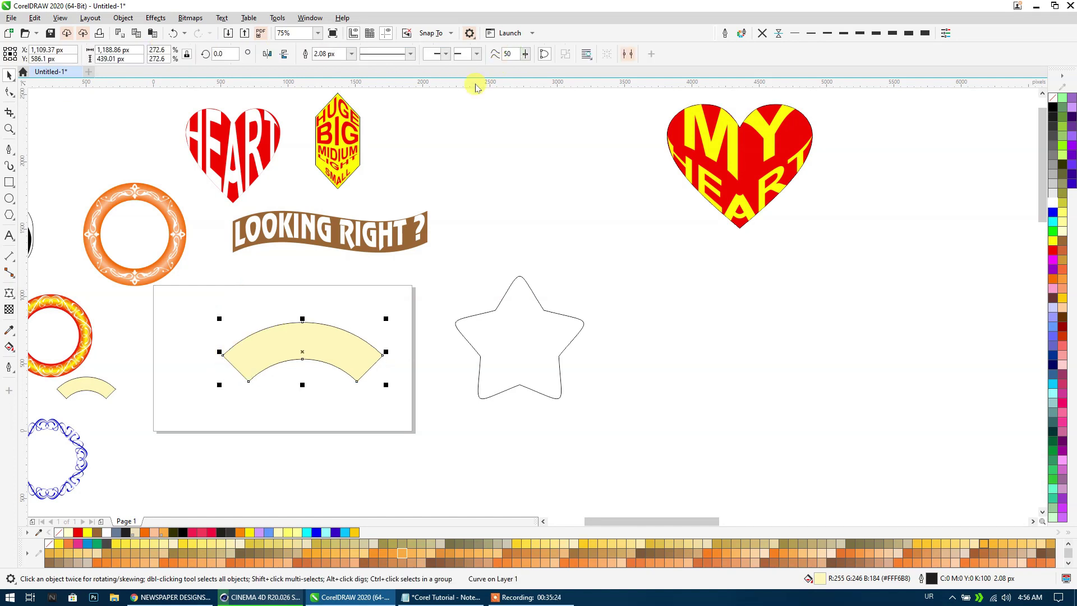
Reshape the arc into a pointed arch with a straight-line envelope, pulling top, bottom and sides.
{"action": "left_click", "coordinate": [9, 294]}
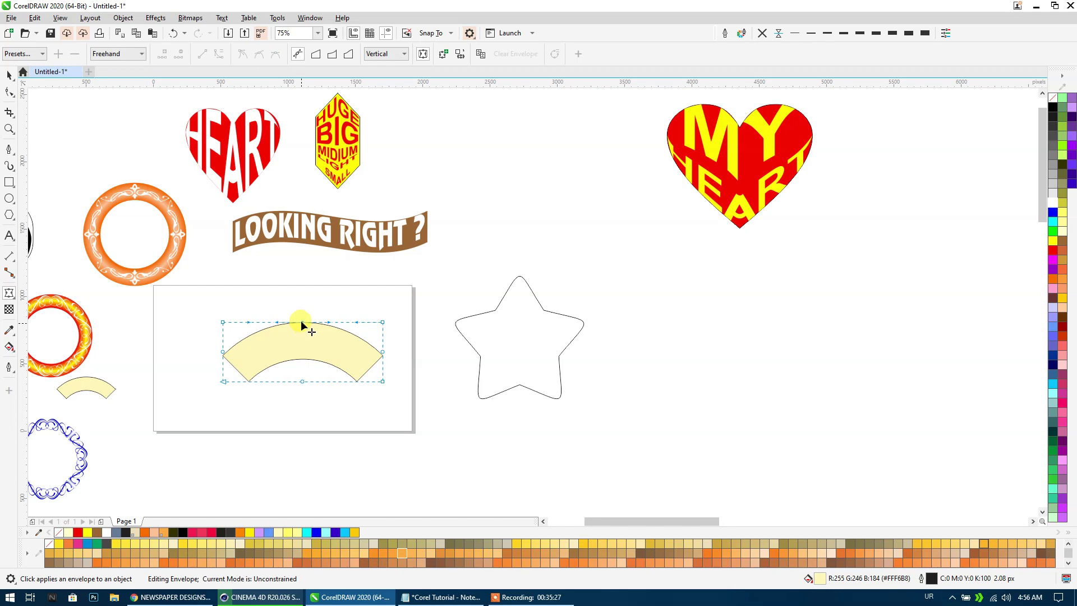
{"action": "left_click_drag", "start_coordinate": [301, 322], "coordinate": [304, 309]}
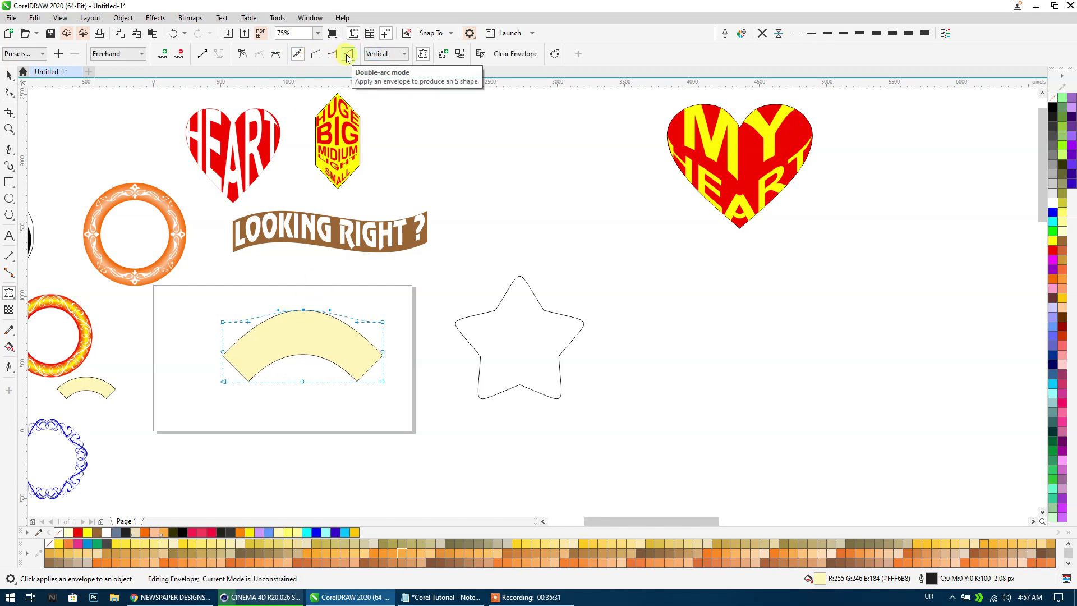
{"action": "left_click", "coordinate": [315, 55]}
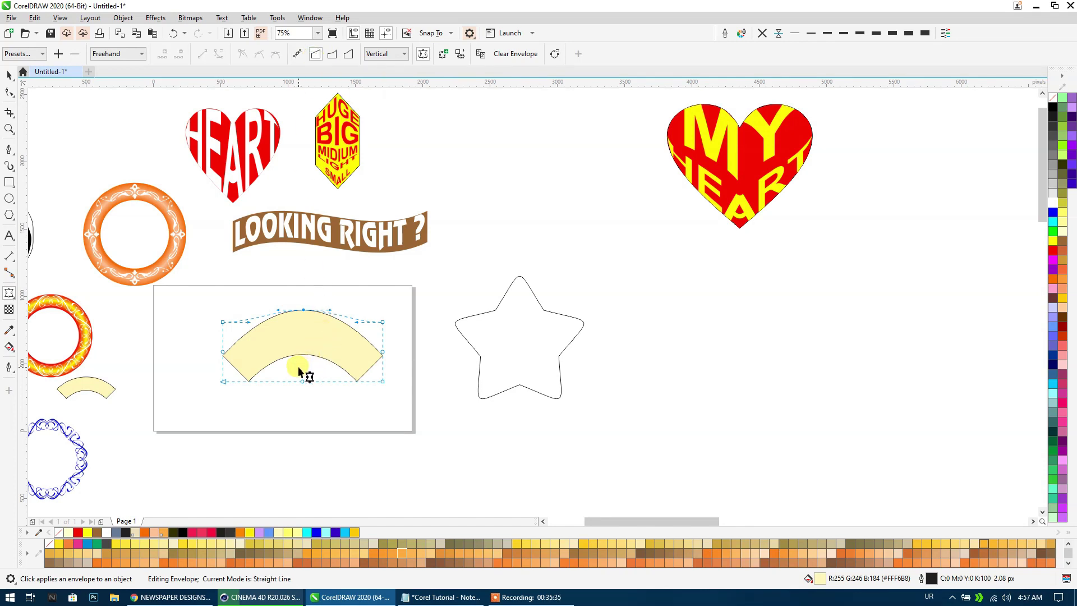
{"action": "mouse_move", "coordinate": [302, 382]}
{"action": "left_mouse_down"}
{"action": "mouse_move", "coordinate": [302, 416]}
{"action": "mouse_move", "coordinate": [302, 349]}
{"action": "left_mouse_up"}
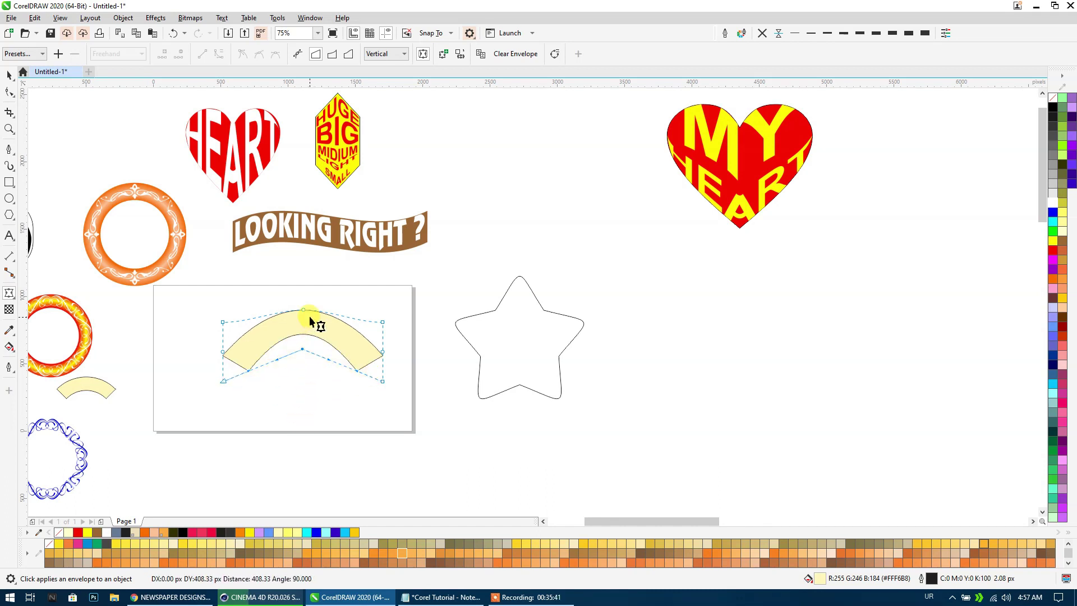
{"action": "left_click_drag", "start_coordinate": [303, 311], "coordinate": [303, 339]}
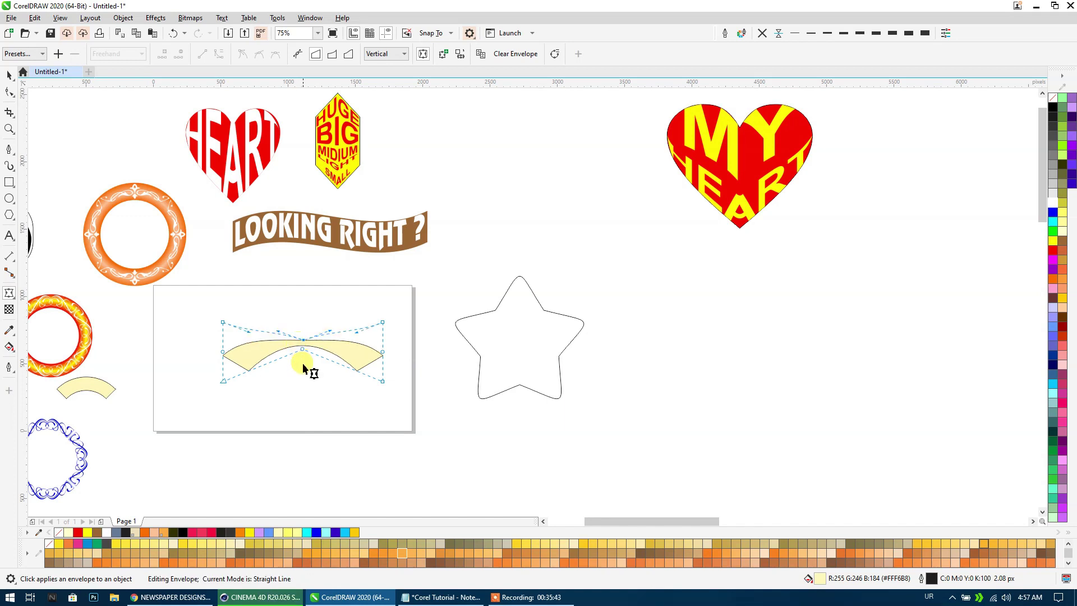
{"action": "left_click_drag", "start_coordinate": [382, 355], "coordinate": [347, 353]}
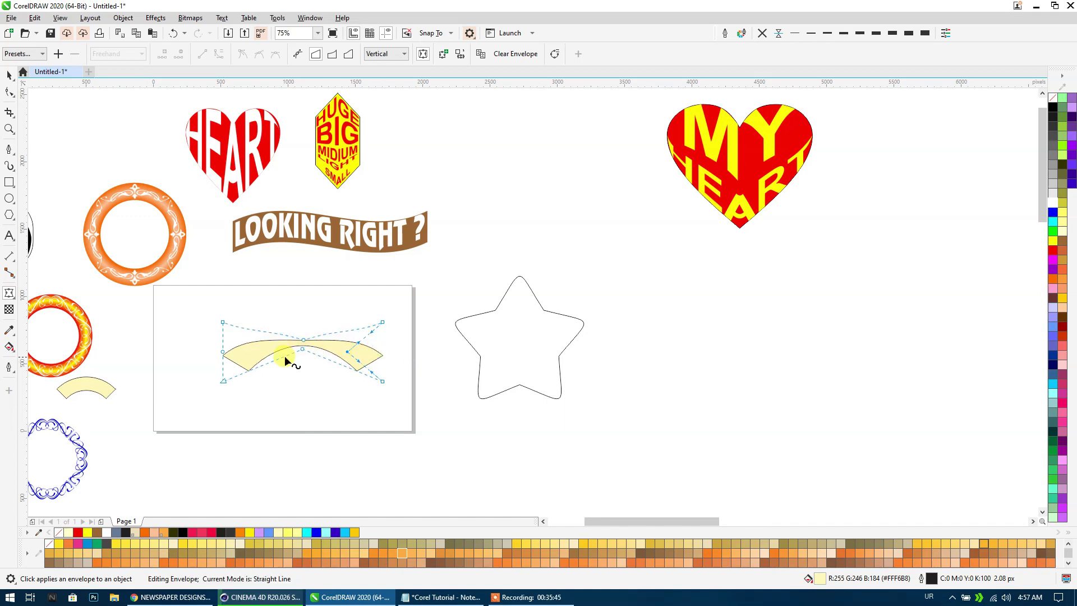
{"action": "left_click", "coordinate": [219, 352]}
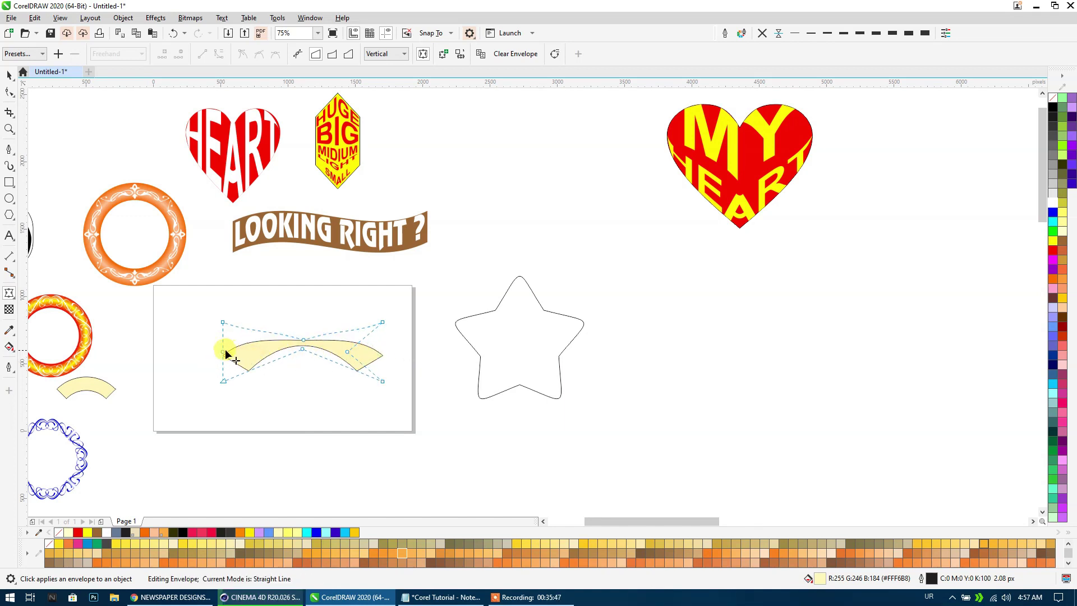
{"action": "left_click_drag", "start_coordinate": [226, 352], "coordinate": [250, 351]}
{"action": "left_click", "coordinate": [232, 354]}
Leave envelope editing and delete the yellow arc from the page.
{"action": "left_click", "coordinate": [9, 74]}
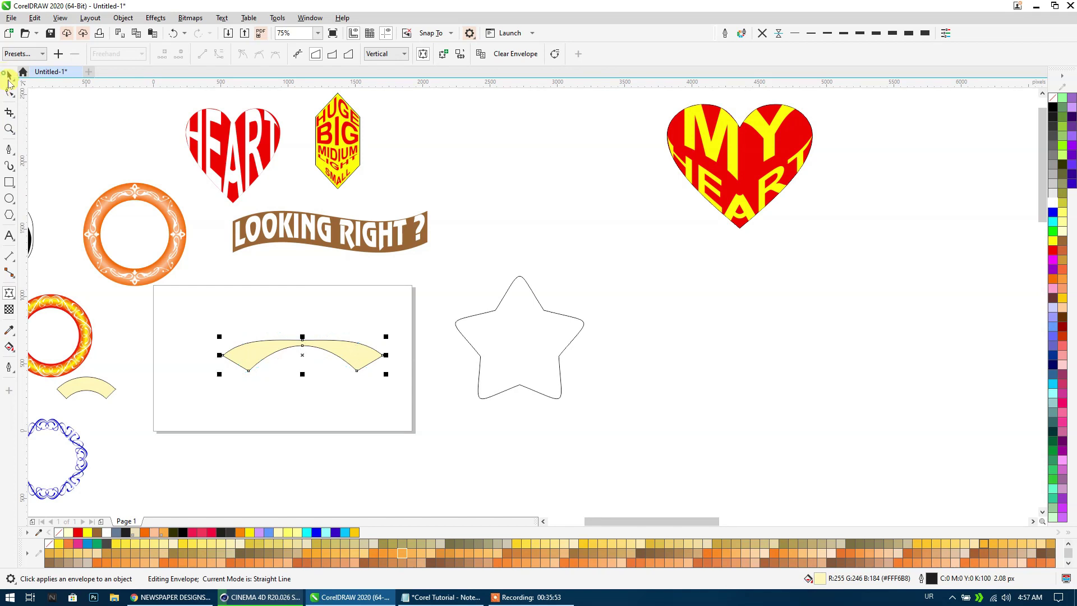
{"action": "left_click", "coordinate": [10, 294]}
{"action": "mouse_move", "coordinate": [168, 598]}
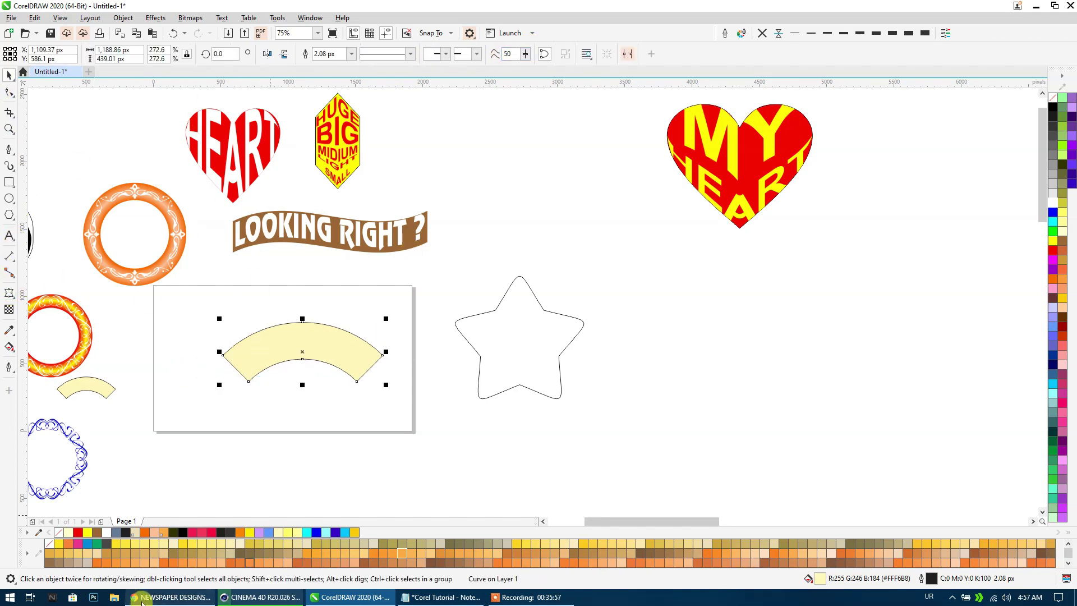
{"action": "key", "text": "Escape"}
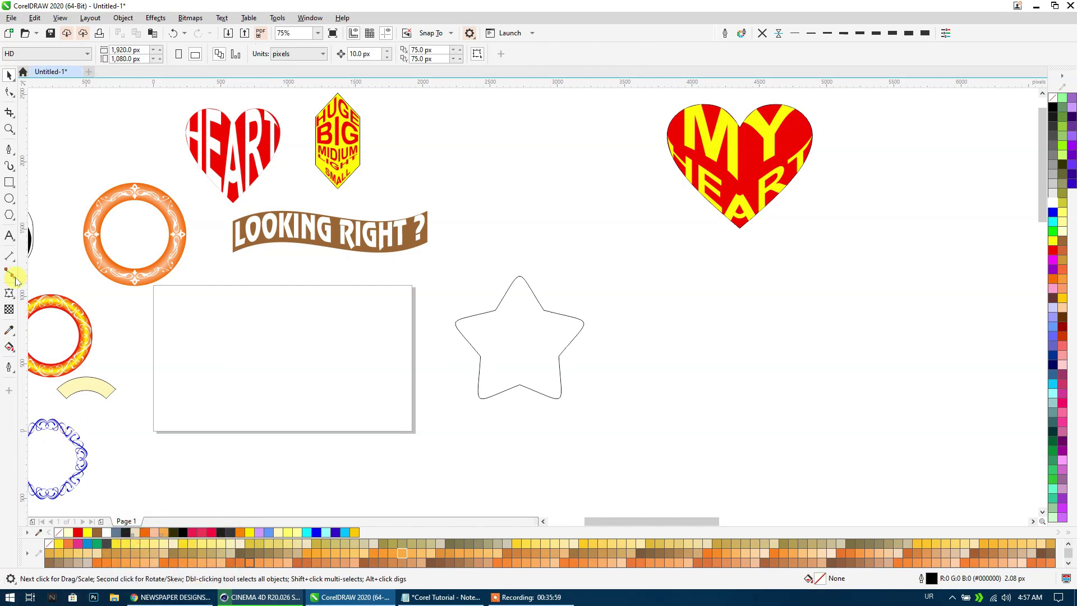
Draw a new rectangle, fill it orange and centre it on the page.
{"action": "left_click", "coordinate": [9, 181]}
{"action": "left_click_drag", "start_coordinate": [185, 302], "coordinate": [356, 387]}
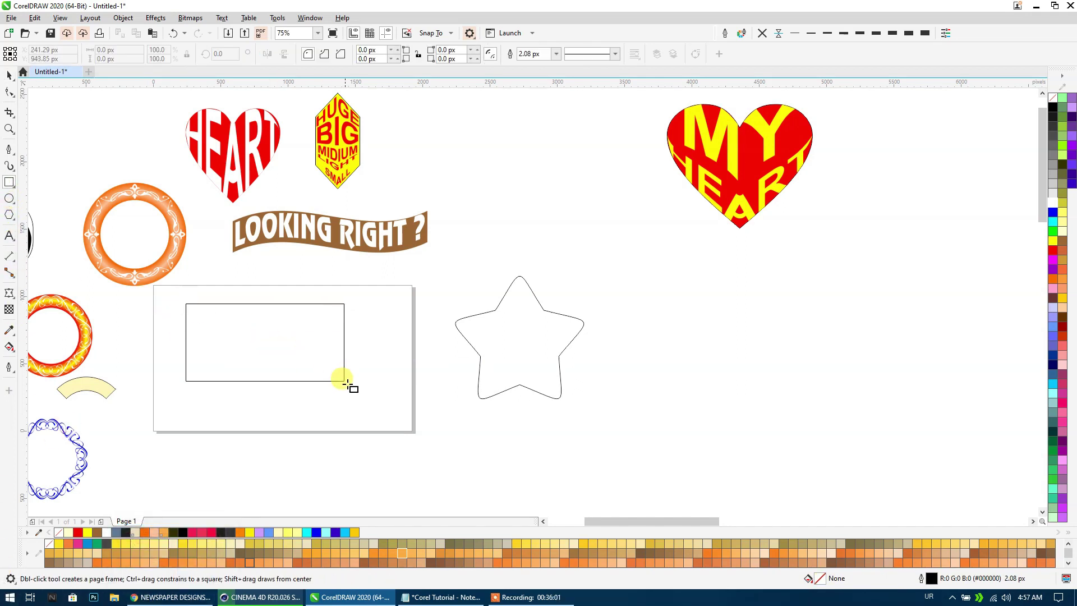
{"action": "left_click", "coordinate": [9, 75]}
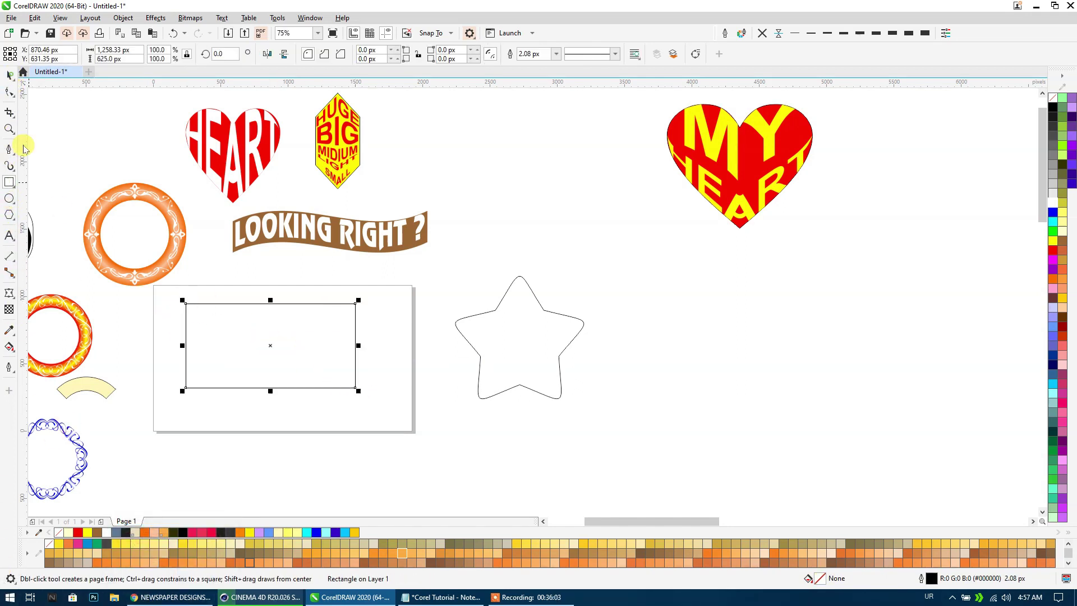
{"action": "left_click", "coordinate": [239, 533]}
{"action": "scroll", "coordinate": [258, 348], "scroll_direction": "up", "scroll_amount": 2}
{"action": "left_click_drag", "start_coordinate": [337, 294], "coordinate": [349, 324]}
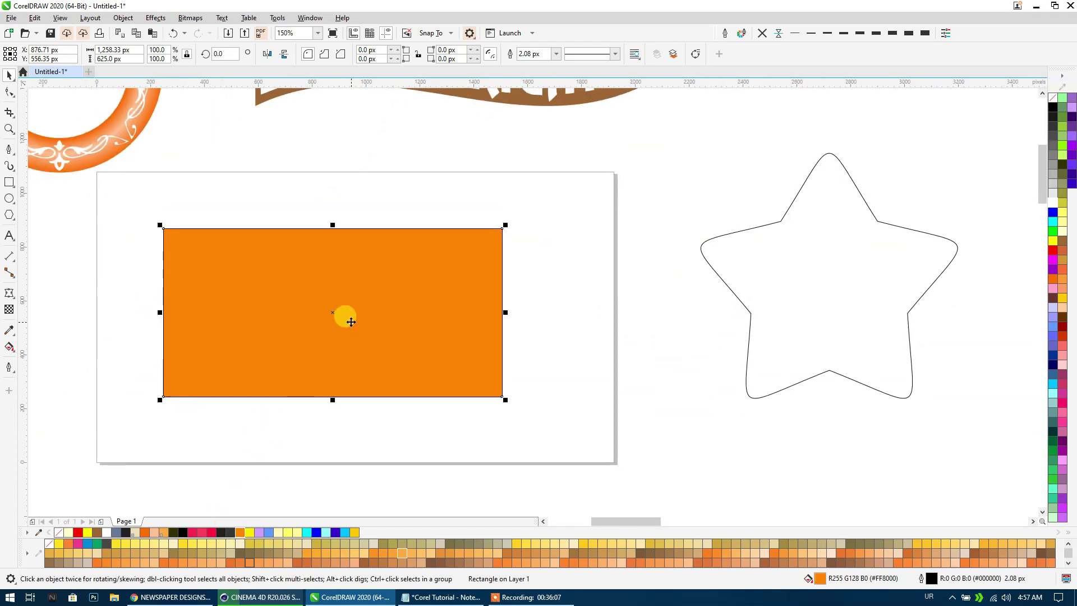
{"action": "key", "text": "p"}
{"action": "left_click", "coordinate": [510, 186]}
{"action": "left_click", "coordinate": [324, 259]}
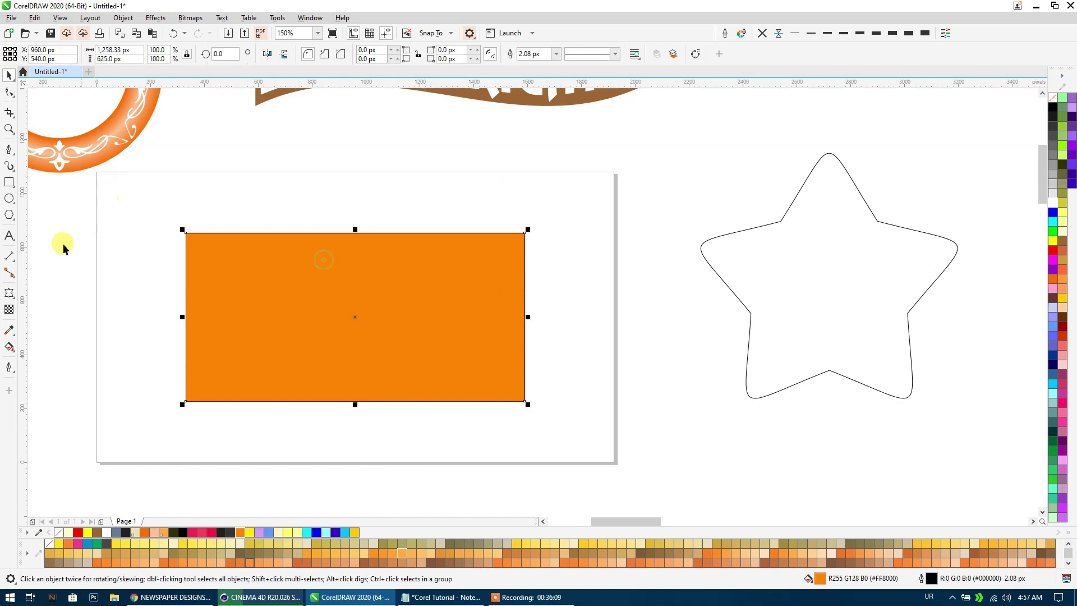
Pull the rectangle's top into a V with an envelope, undo it, and convert to curves.
{"action": "left_click", "coordinate": [9, 292]}
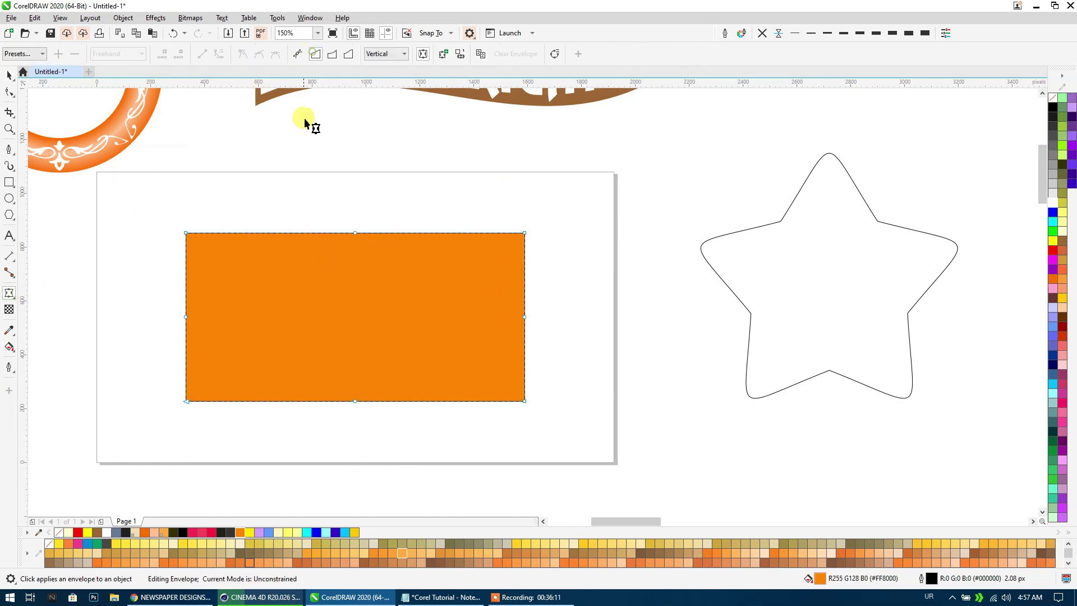
{"action": "mouse_move", "coordinate": [355, 232]}
{"action": "left_mouse_down"}
{"action": "mouse_move", "coordinate": [357, 288]}
{"action": "mouse_move", "coordinate": [359, 200]}
{"action": "left_mouse_up"}
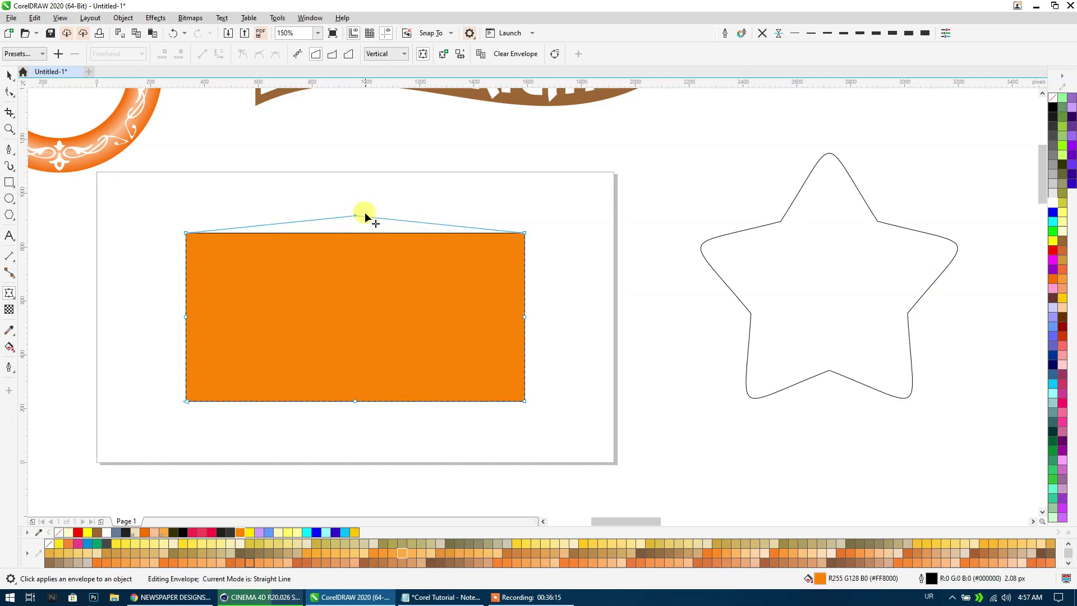
{"action": "left_click", "coordinate": [9, 75]}
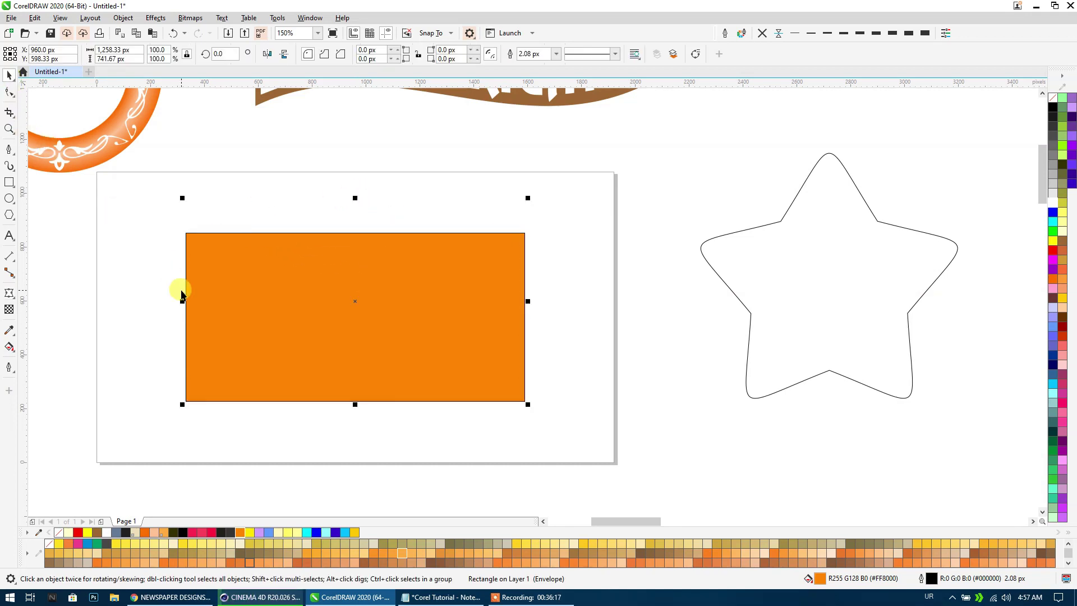
{"action": "key", "text": "ctrl+z"}
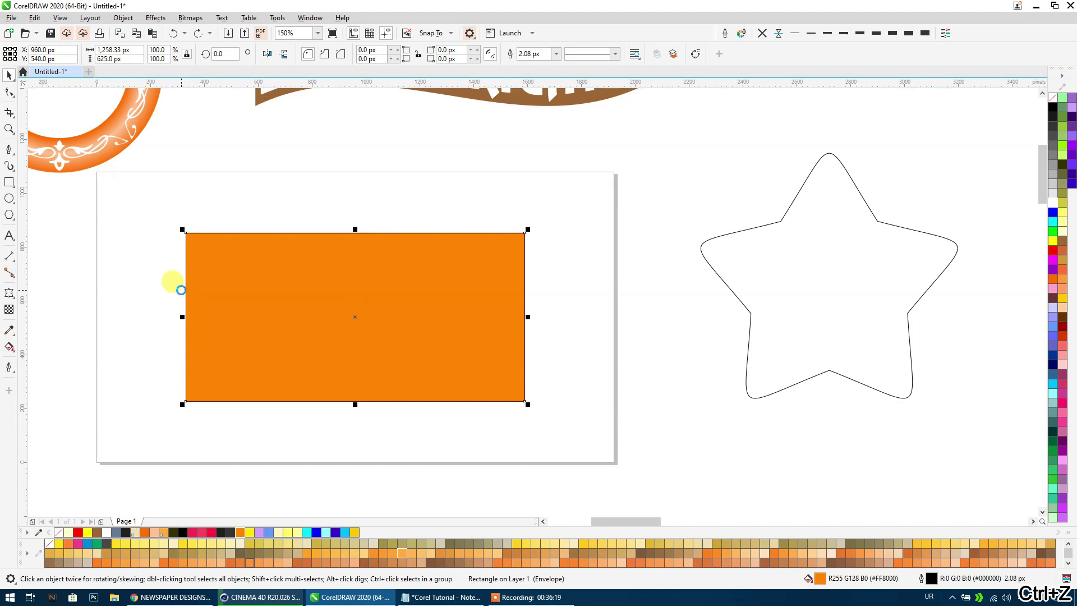
{"action": "key", "text": "ctrl+q"}
{"action": "left_click", "coordinate": [264, 273]}
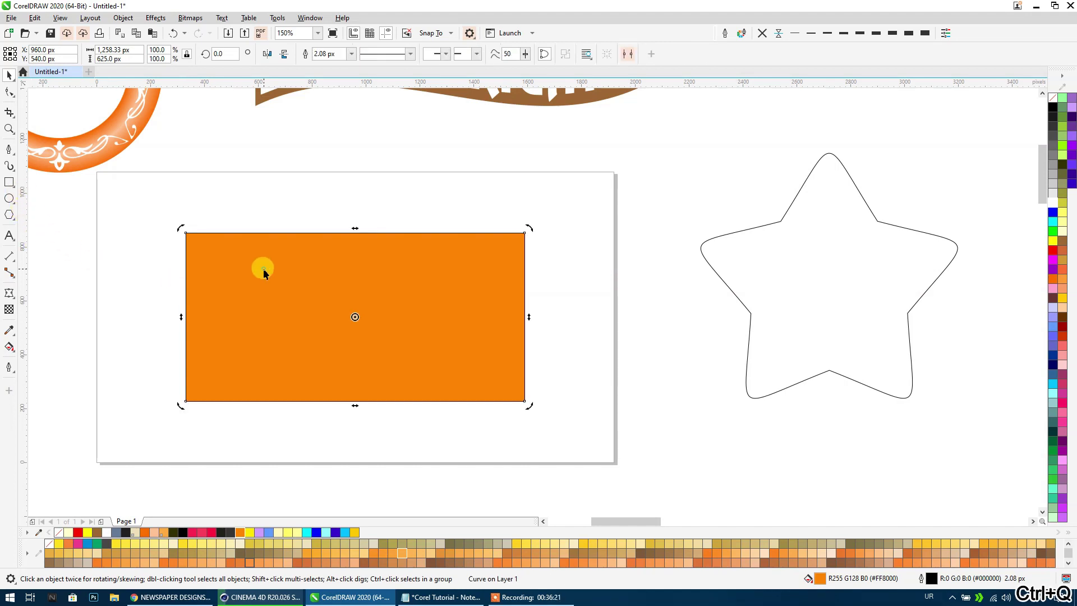
Peak the top with an envelope, try Original, Horizontal, Putty and Vertical mapping, then clear it.
{"action": "left_click", "coordinate": [9, 292]}
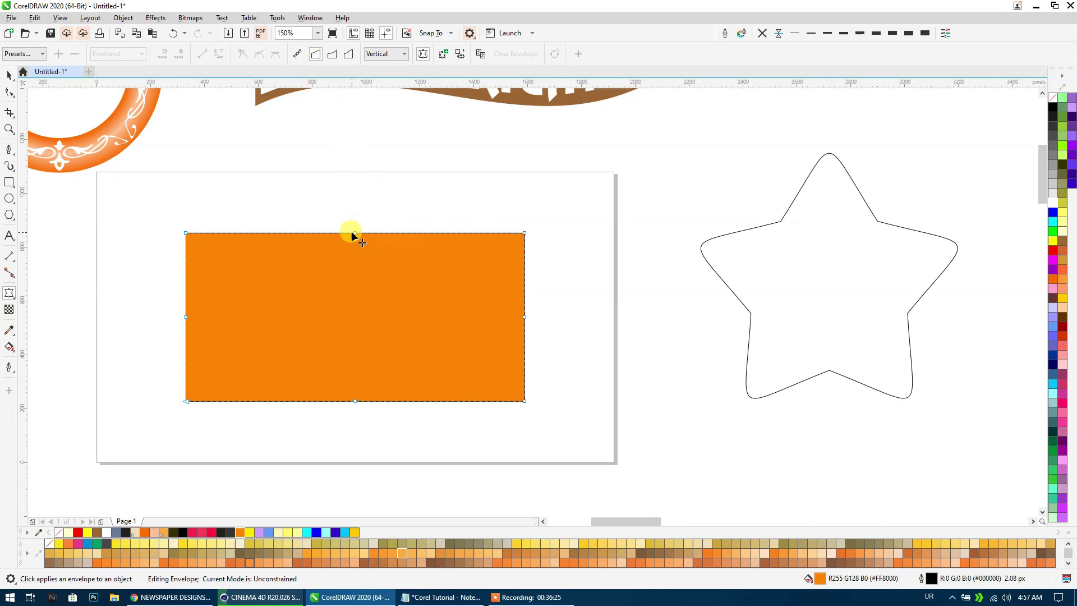
{"action": "left_click_drag", "start_coordinate": [354, 237], "coordinate": [361, 202]}
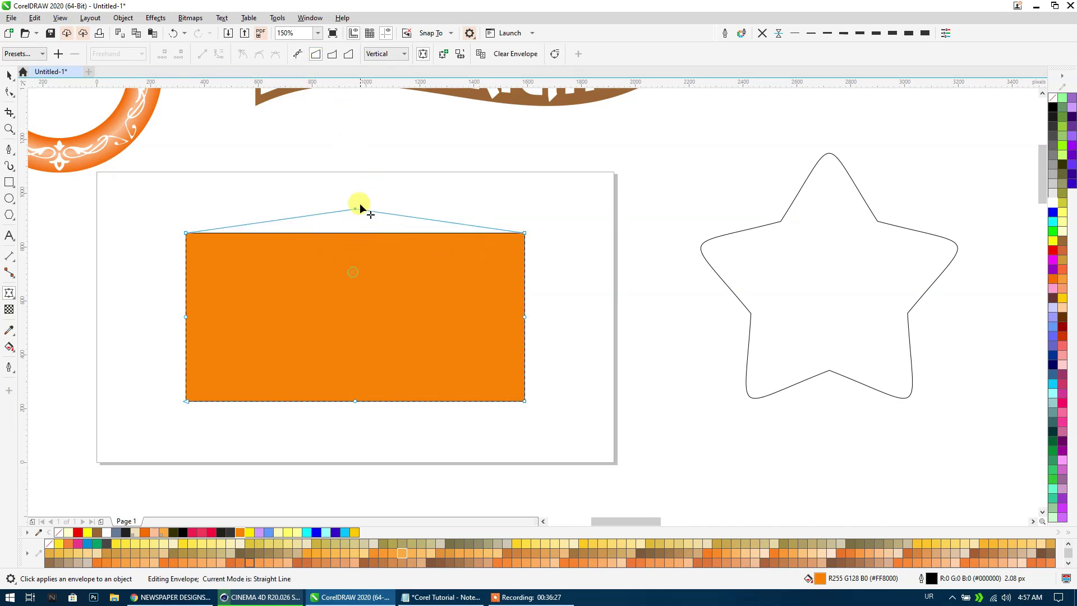
{"action": "left_click", "coordinate": [375, 54]}
{"action": "left_click", "coordinate": [375, 73]}
{"action": "left_click", "coordinate": [376, 54]}
{"action": "left_click", "coordinate": [376, 54]}
{"action": "left_click", "coordinate": [376, 53]}
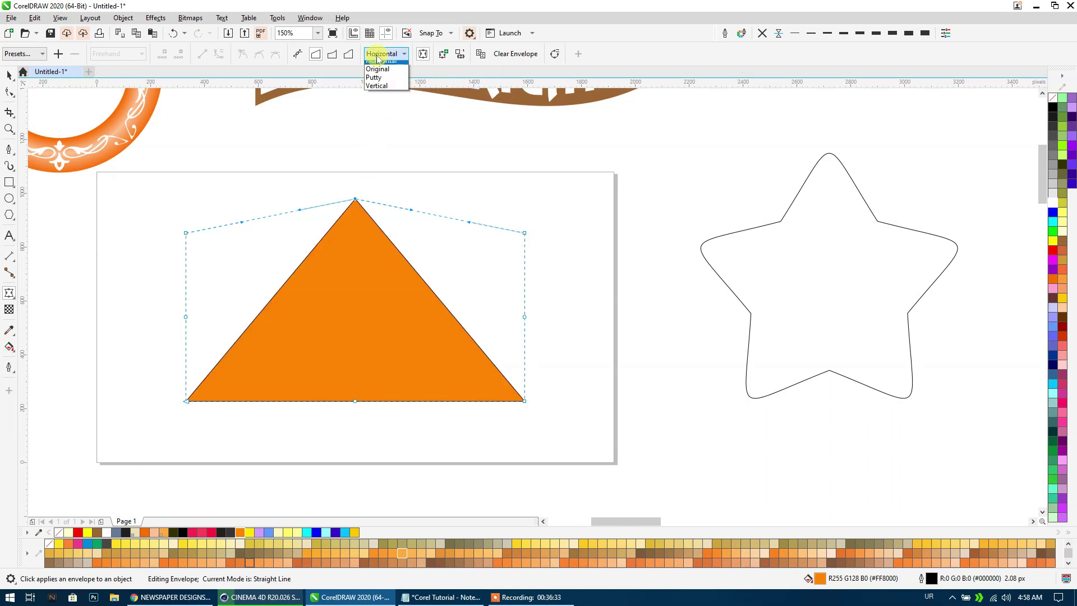
{"action": "left_click", "coordinate": [378, 82]}
{"action": "left_click", "coordinate": [383, 55]}
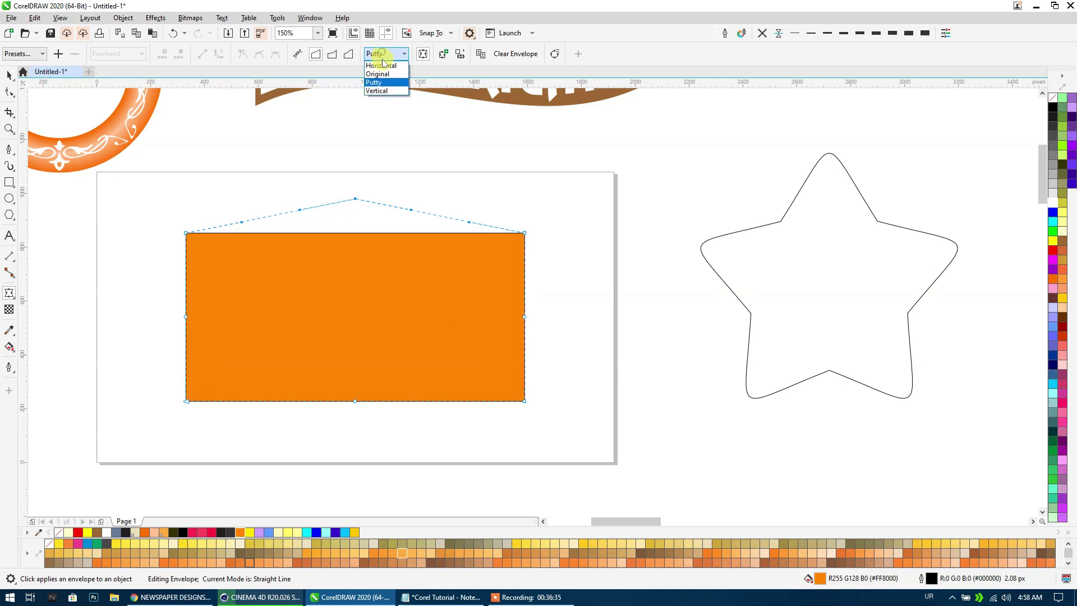
{"action": "left_click", "coordinate": [381, 91]}
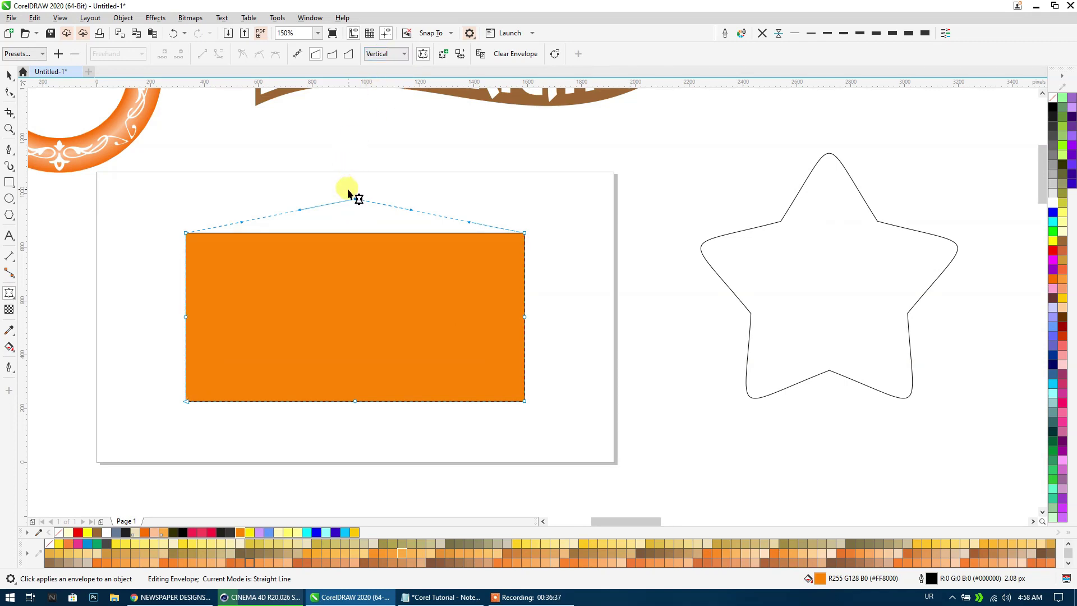
{"action": "left_click", "coordinate": [514, 53]}
Slant the top into a triangle with a new envelope, undo it, and switch to Unconstrained mode.
{"action": "left_click", "coordinate": [392, 53]}
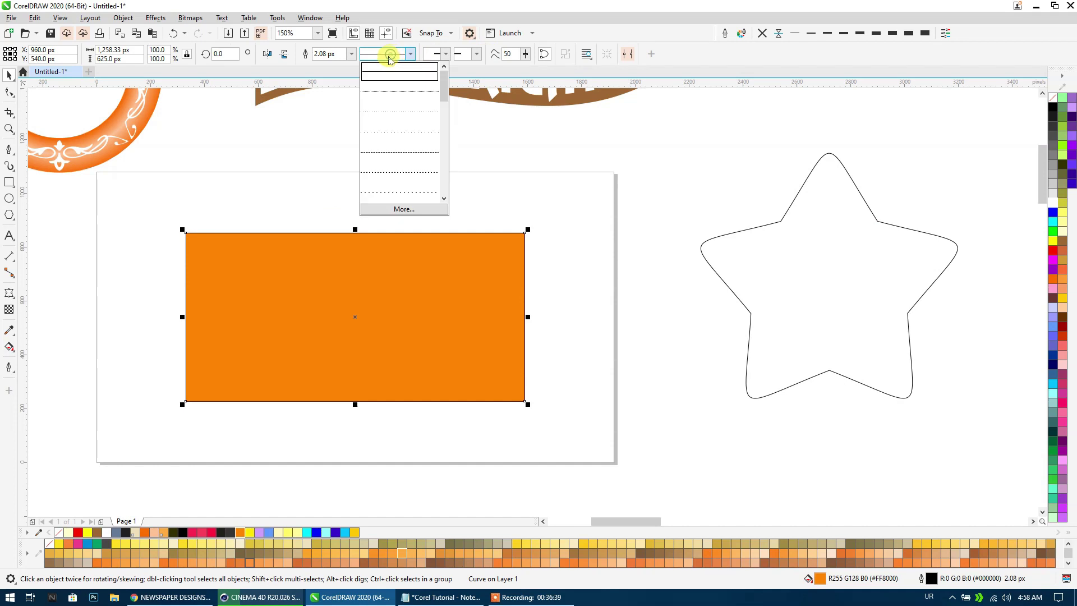
{"action": "left_click", "coordinate": [9, 293]}
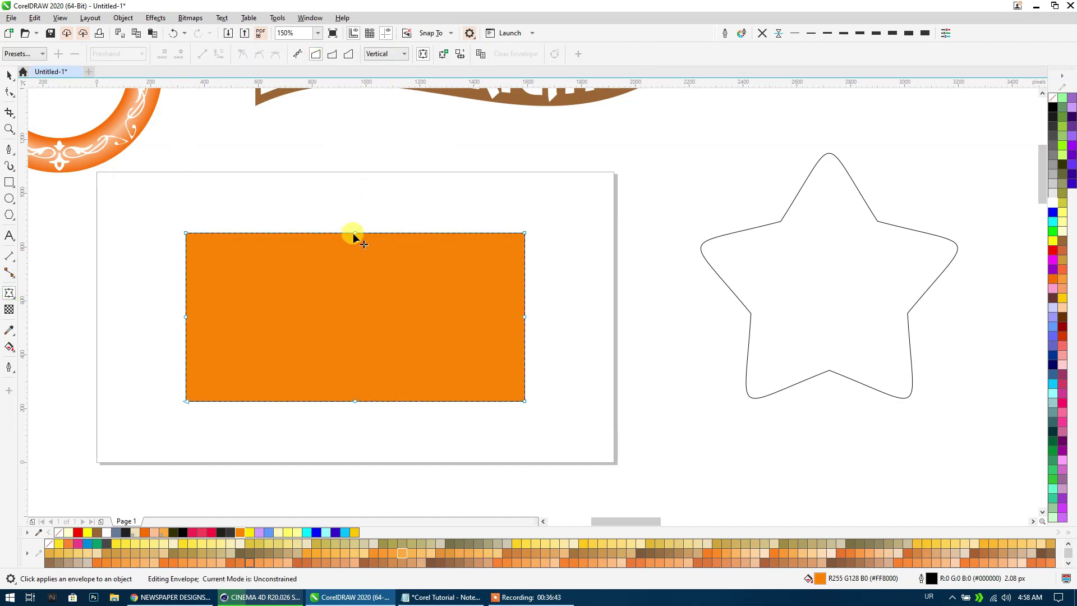
{"action": "left_click_drag", "start_coordinate": [186, 233], "coordinate": [216, 185]}
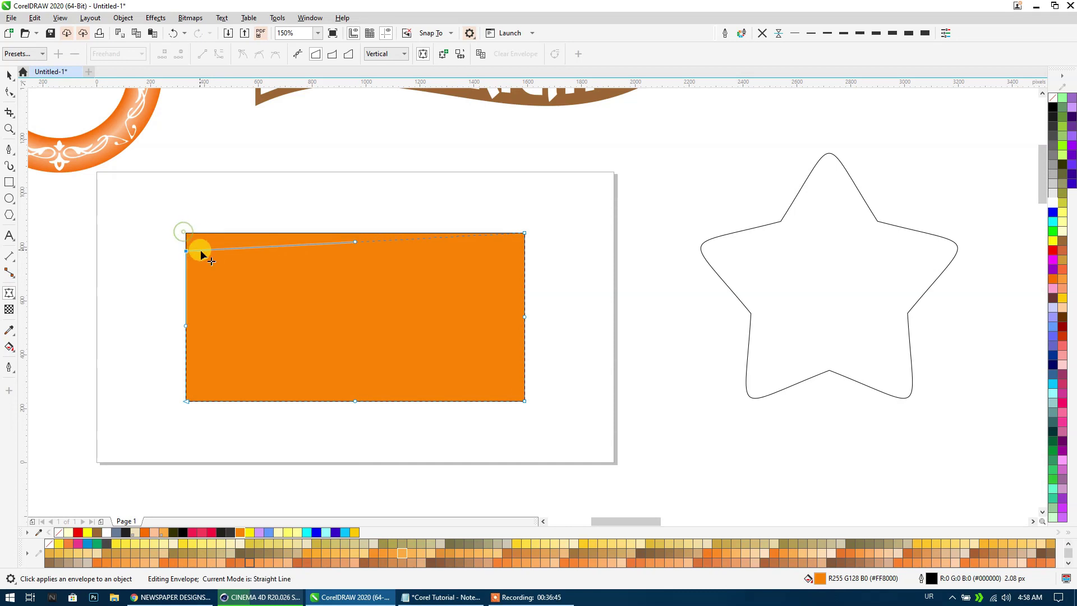
{"action": "left_click_drag", "start_coordinate": [264, 233], "coordinate": [386, 287]}
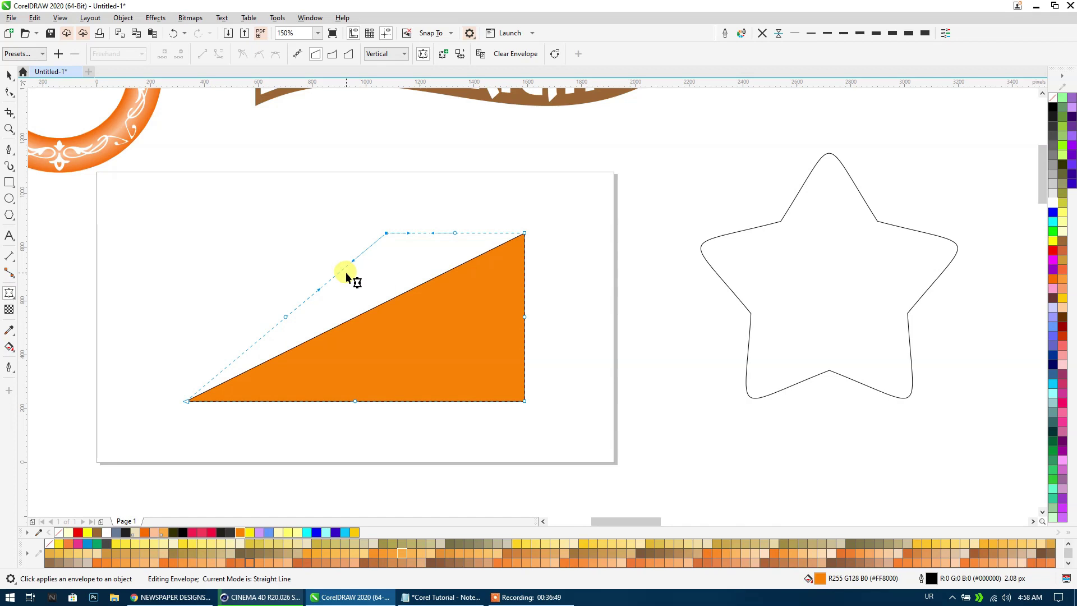
{"action": "key", "text": "ctrl+z"}
{"action": "left_click", "coordinate": [332, 53]}
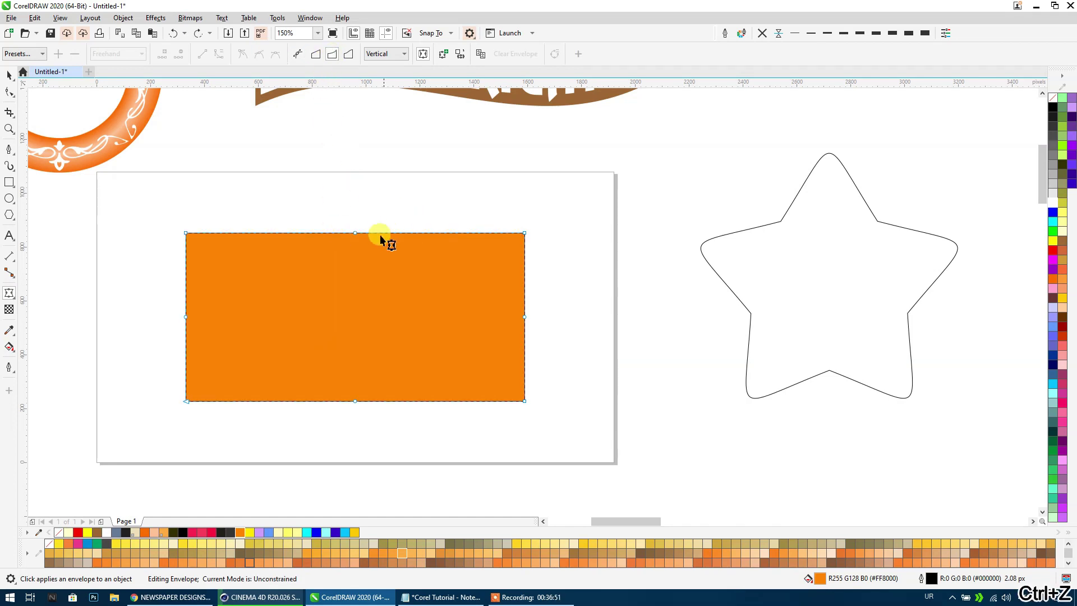
Arc the top edge, apply Putty mapping, bulge the left side out and curve the right side in.
{"action": "left_click_drag", "start_coordinate": [357, 236], "coordinate": [346, 300]}
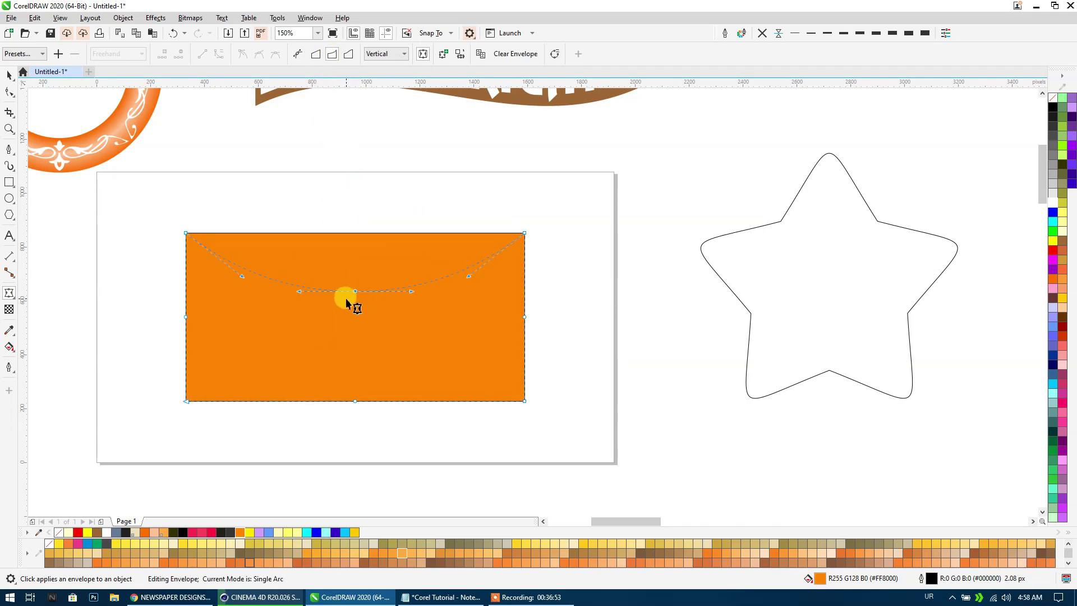
{"action": "left_click", "coordinate": [385, 54]}
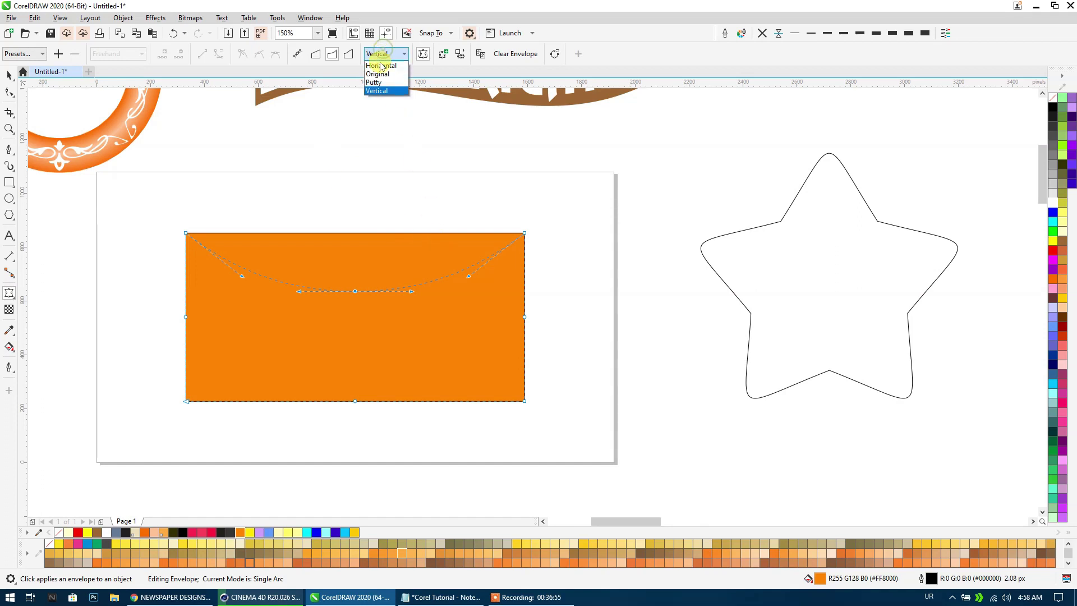
{"action": "left_click", "coordinate": [391, 54]}
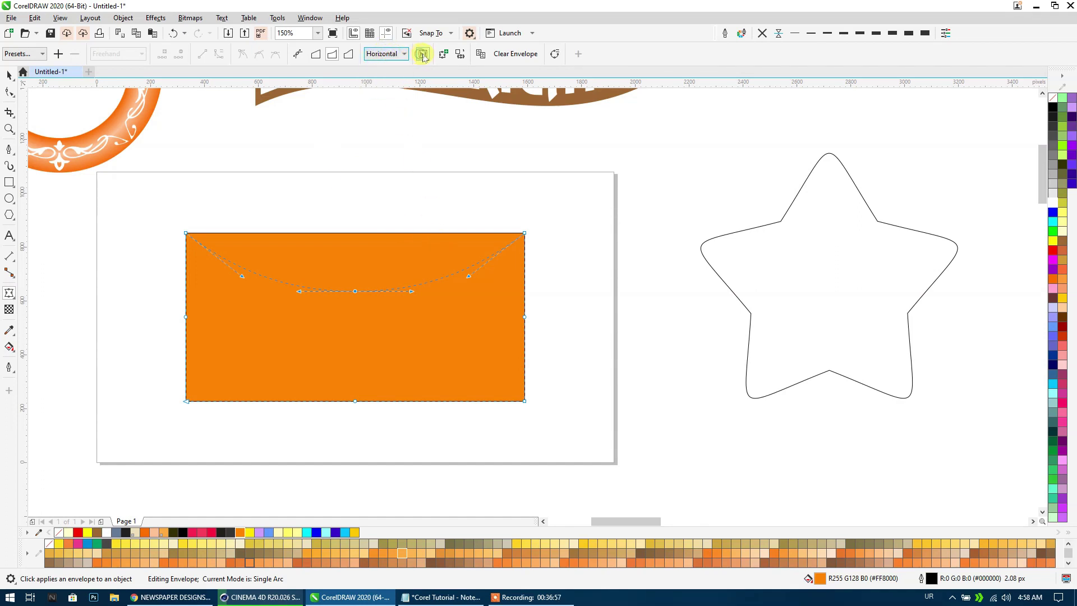
{"action": "left_click", "coordinate": [403, 54]}
{"action": "left_click", "coordinate": [377, 79]}
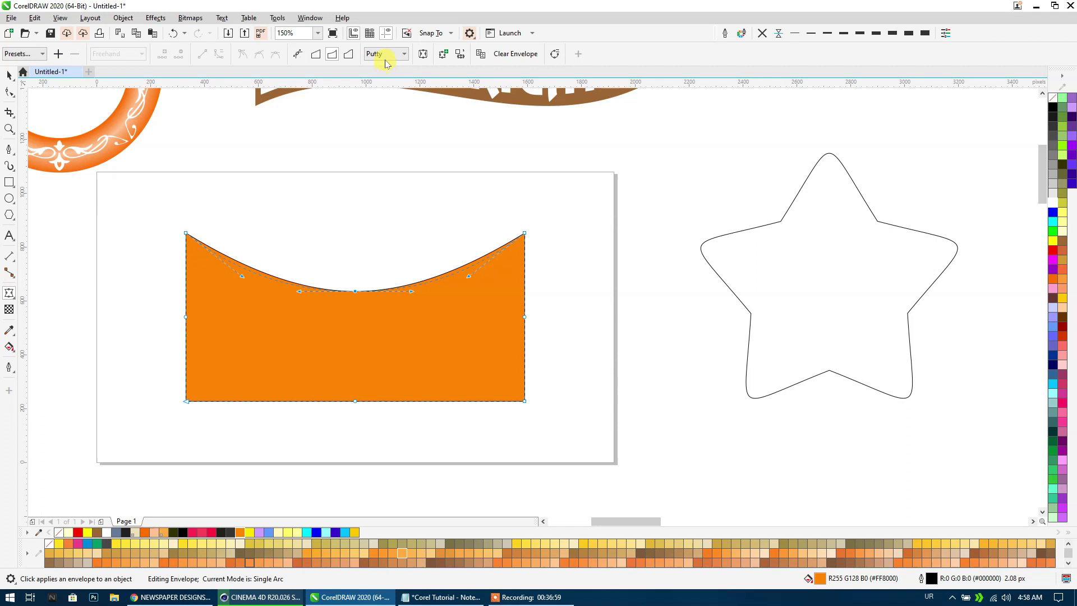
{"action": "left_click_drag", "start_coordinate": [187, 317], "coordinate": [152, 321]}
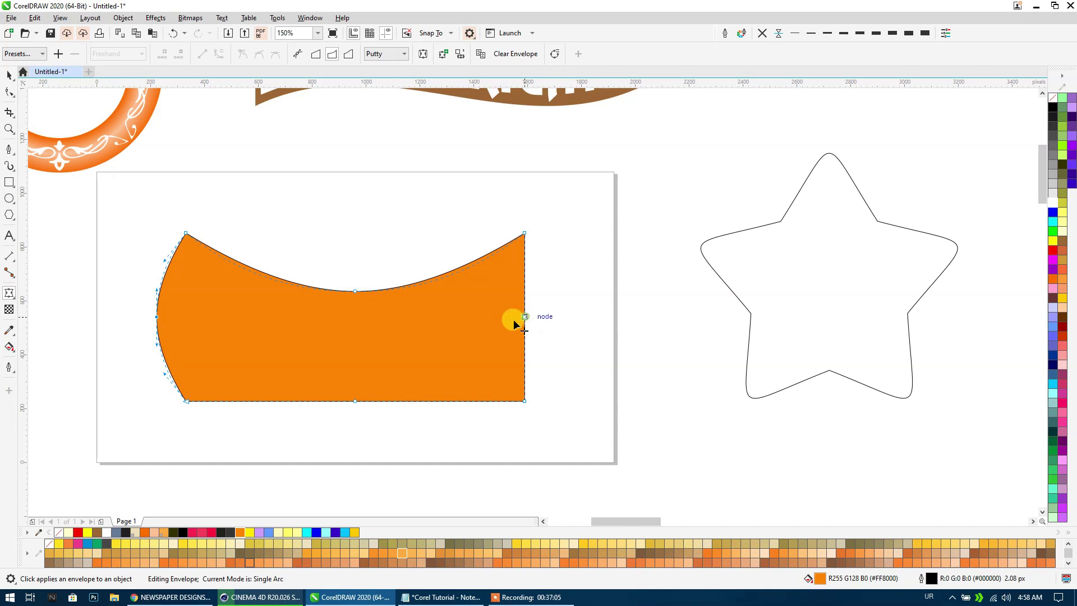
{"action": "left_click_drag", "start_coordinate": [525, 318], "coordinate": [494, 318]}
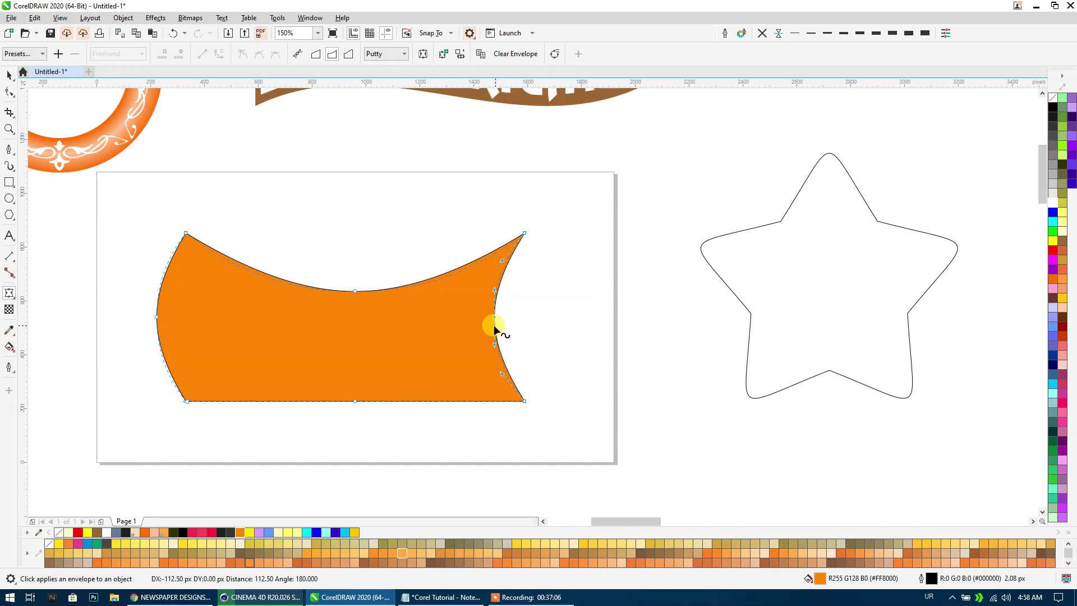
In Double Arc mode, raise the top edge into an arched peak and stretch the upper-right corner outward.
{"action": "left_click", "coordinate": [348, 55]}
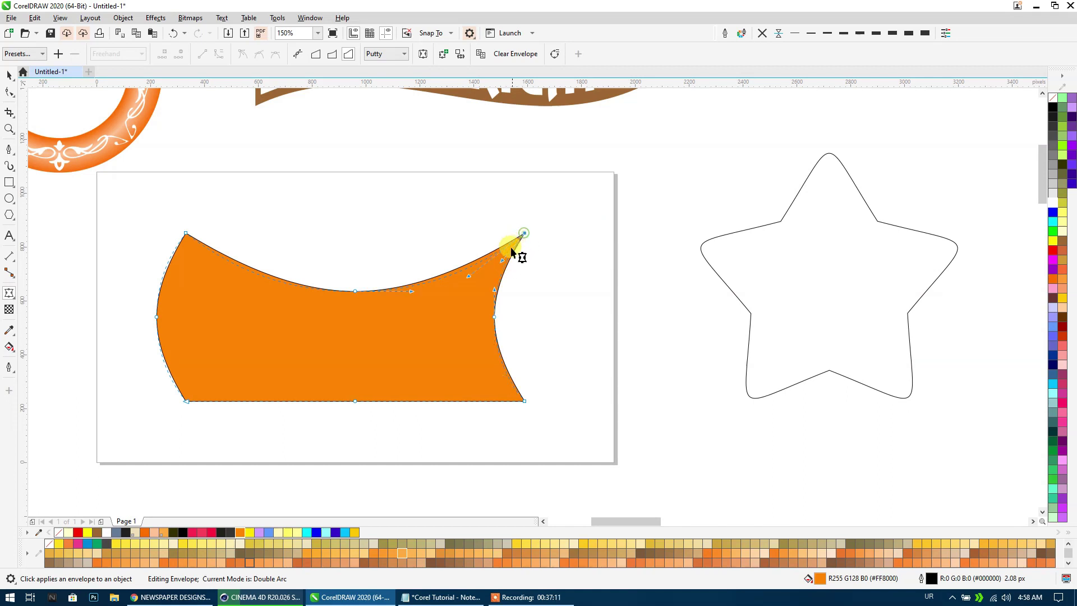
{"action": "left_click", "coordinate": [523, 232]}
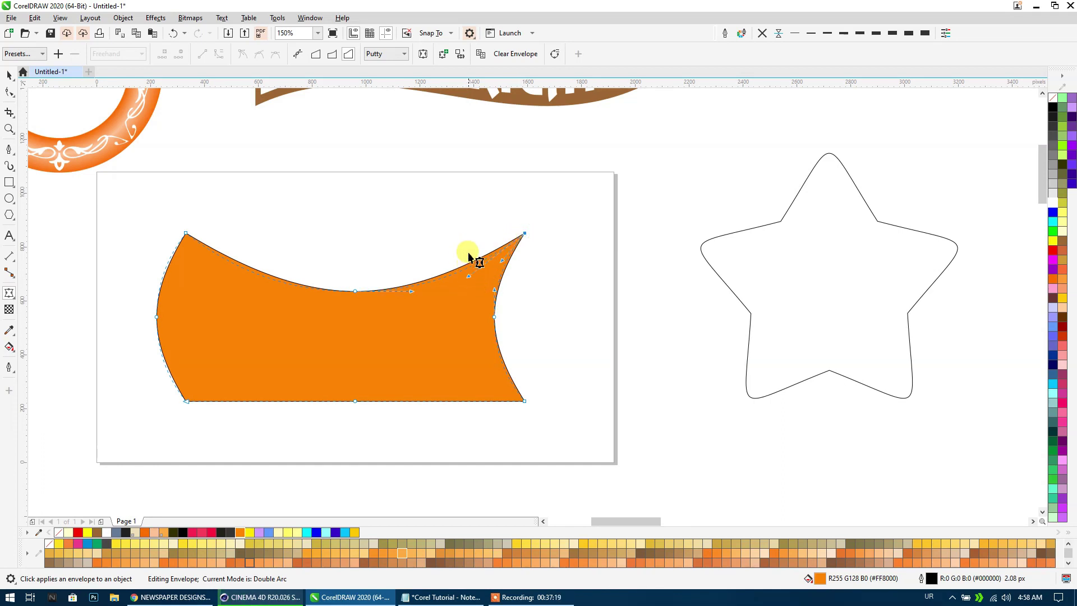
{"action": "left_click", "coordinate": [463, 273]}
{"action": "left_click_drag", "start_coordinate": [354, 292], "coordinate": [356, 159]}
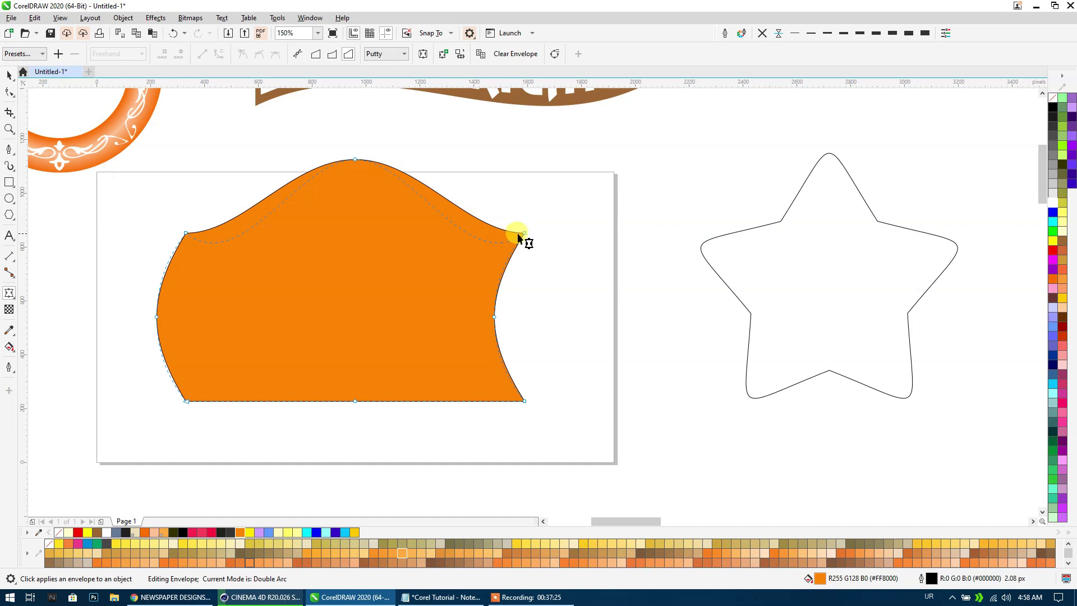
{"action": "left_click_drag", "start_coordinate": [525, 233], "coordinate": [565, 198]}
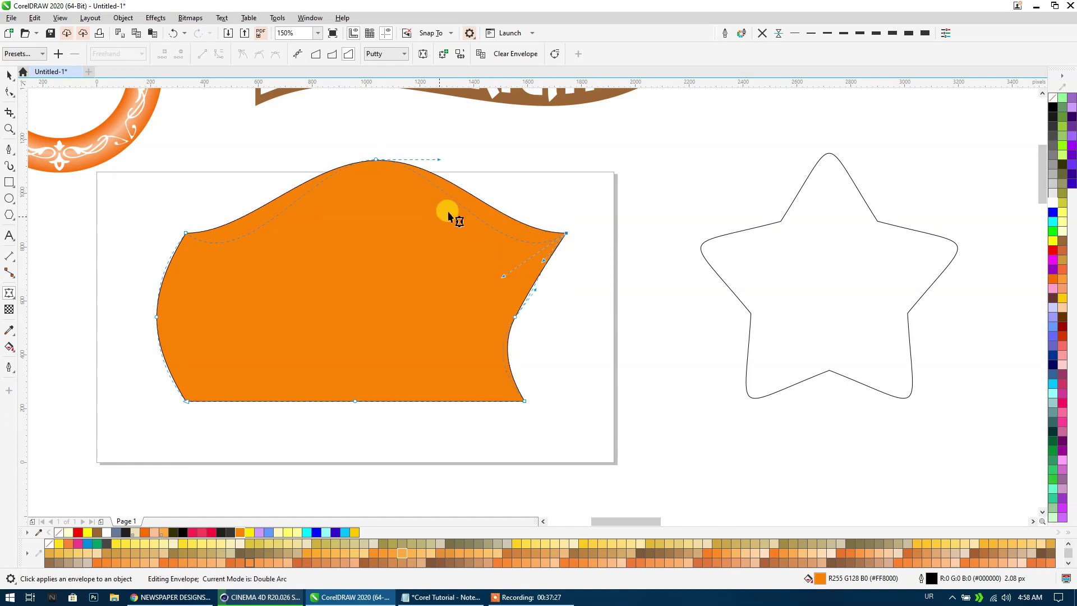
Toggle Keep Lines off and on, add a new envelope, and close Presets without applying one.
{"action": "left_click", "coordinate": [425, 56]}
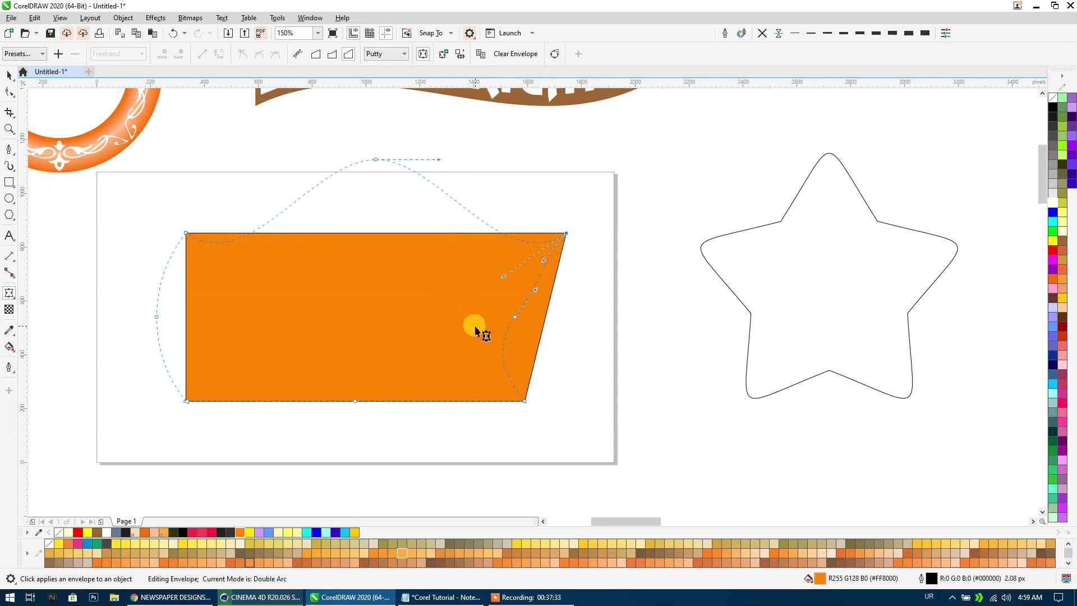
{"action": "left_click", "coordinate": [423, 54]}
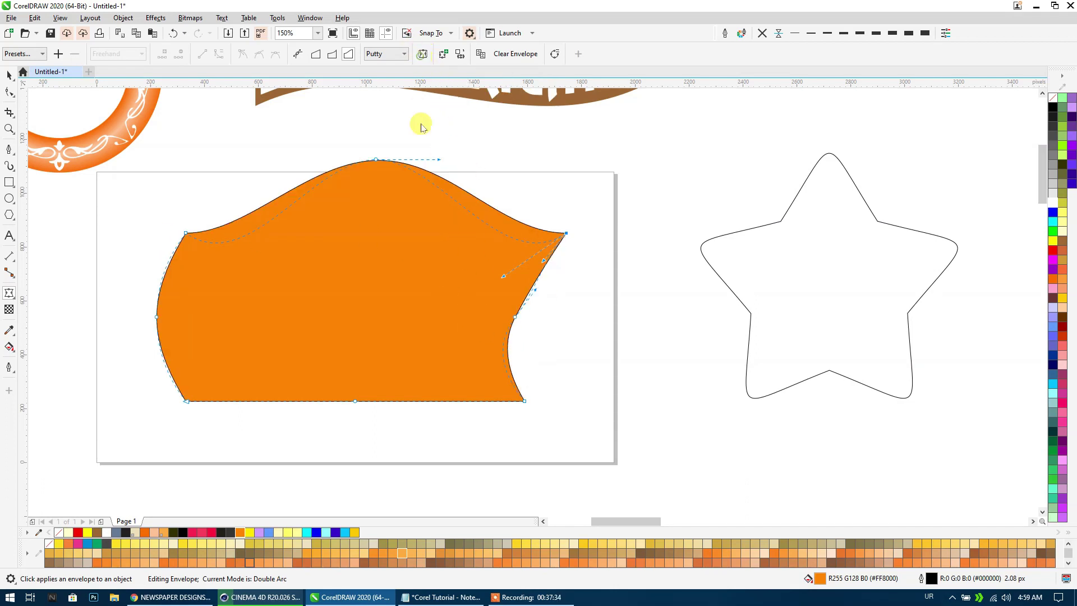
{"action": "left_click", "coordinate": [442, 57]}
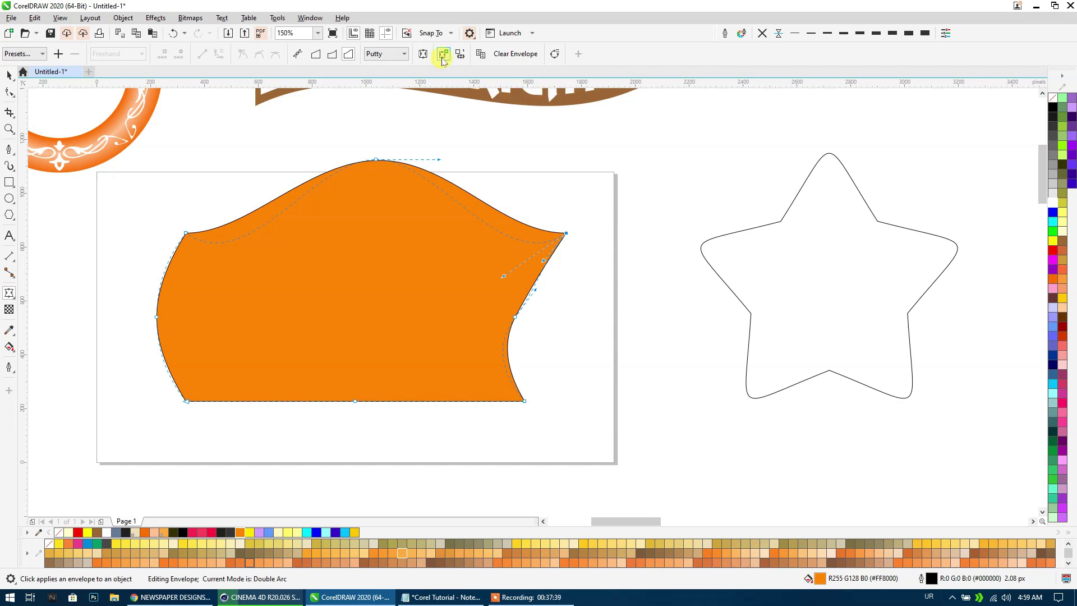
{"action": "left_click", "coordinate": [42, 54]}
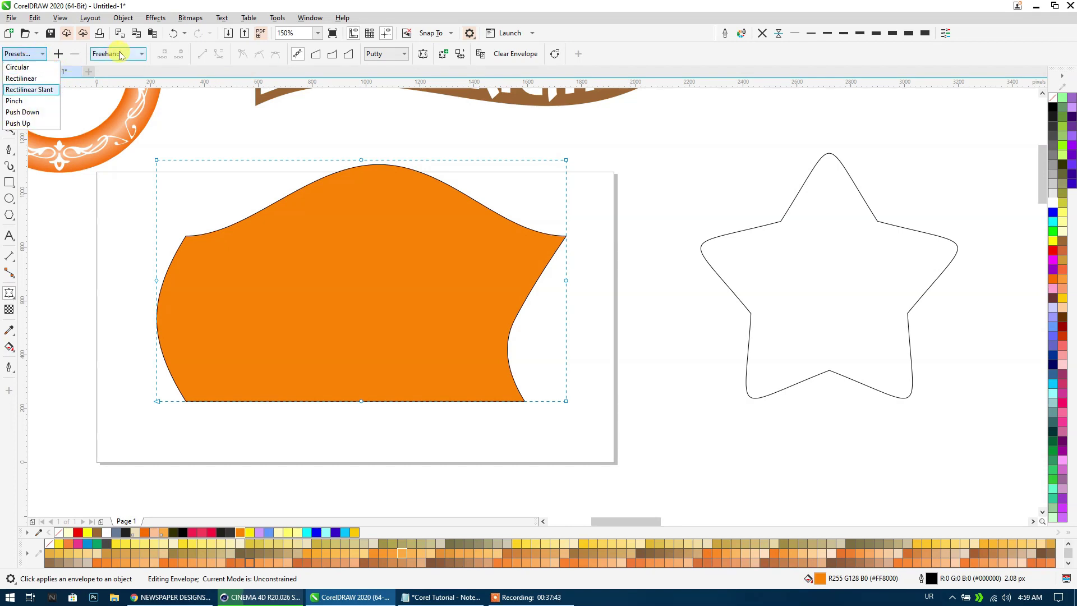
{"action": "left_click", "coordinate": [406, 66]}
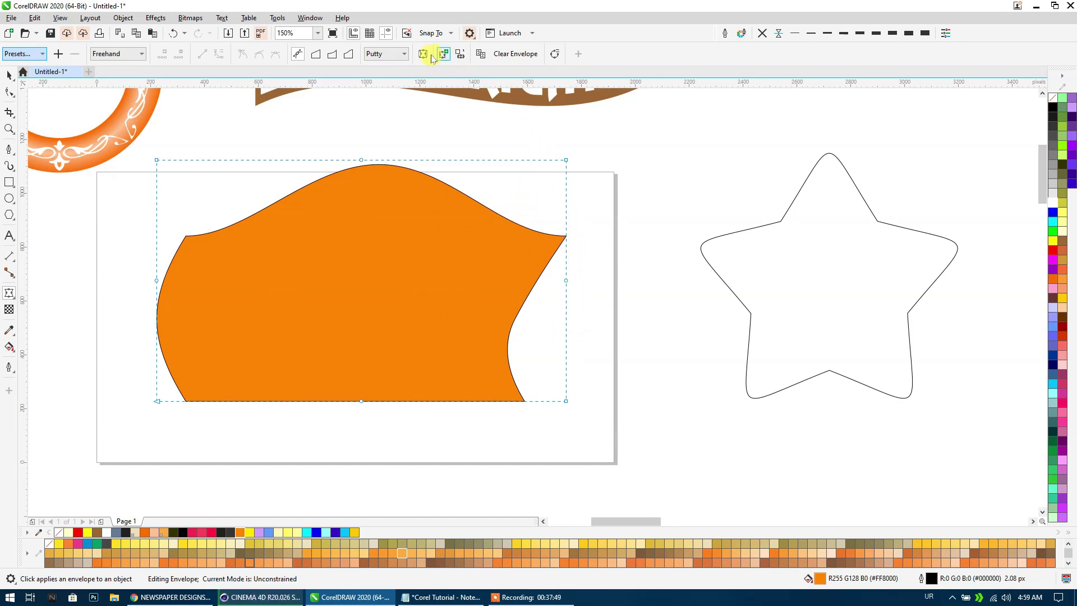
Bend the top-right edge downward and pull the right-middle node far left into a deep S-curve.
{"action": "left_click", "coordinate": [565, 161]}
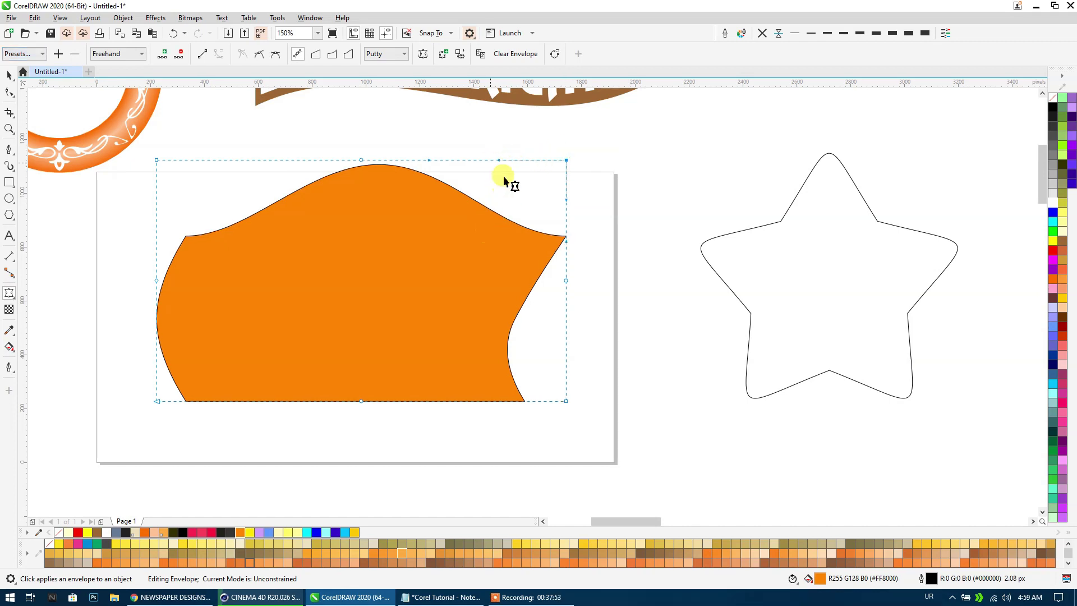
{"action": "left_click_drag", "start_coordinate": [504, 176], "coordinate": [503, 162]}
{"action": "left_click", "coordinate": [566, 281]}
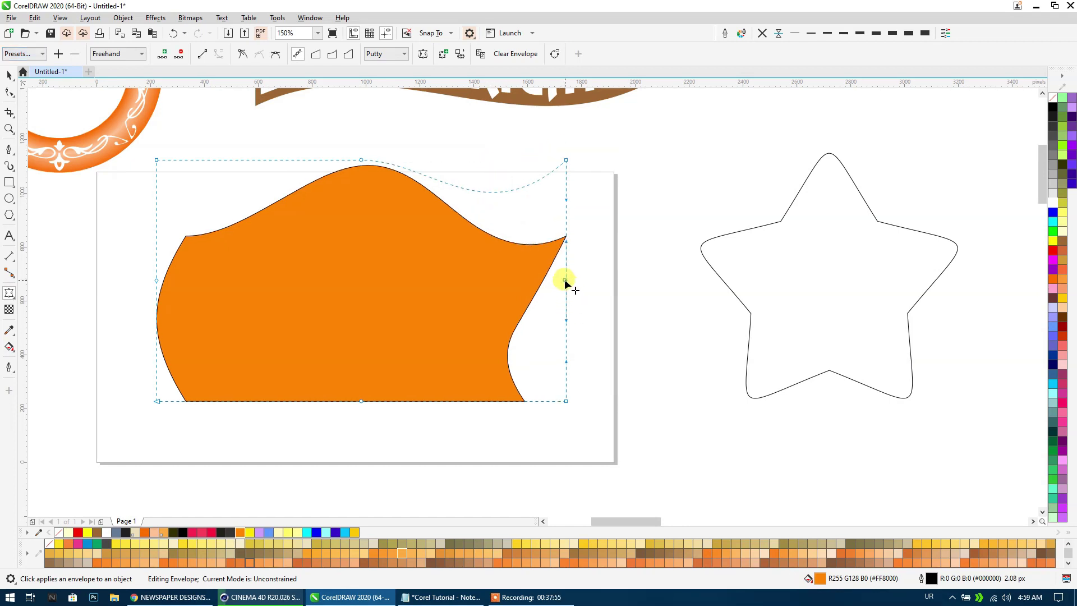
{"action": "left_click_drag", "start_coordinate": [565, 281], "coordinate": [468, 281]}
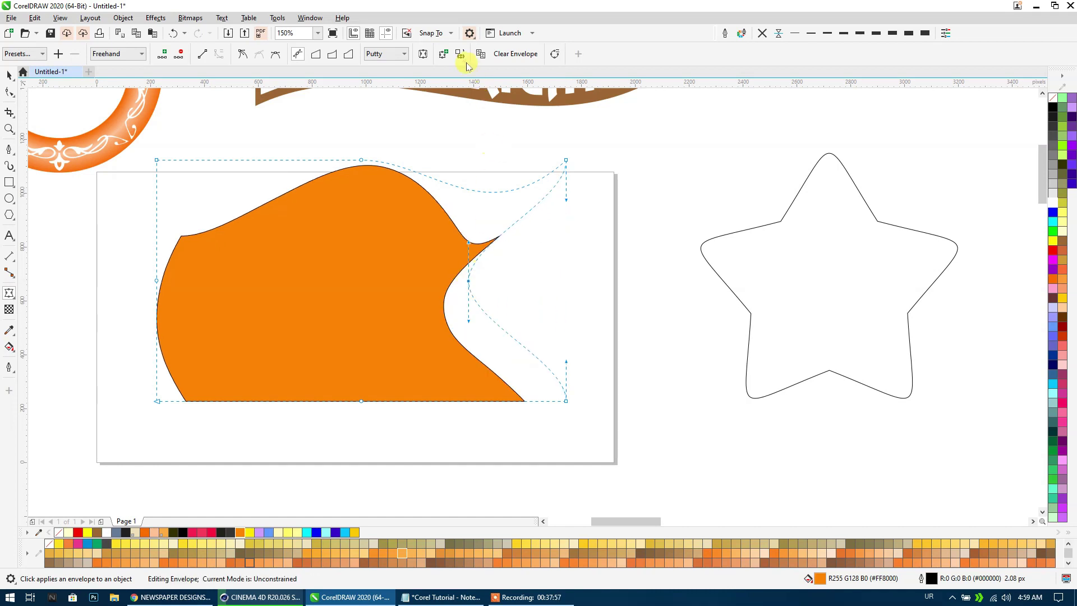
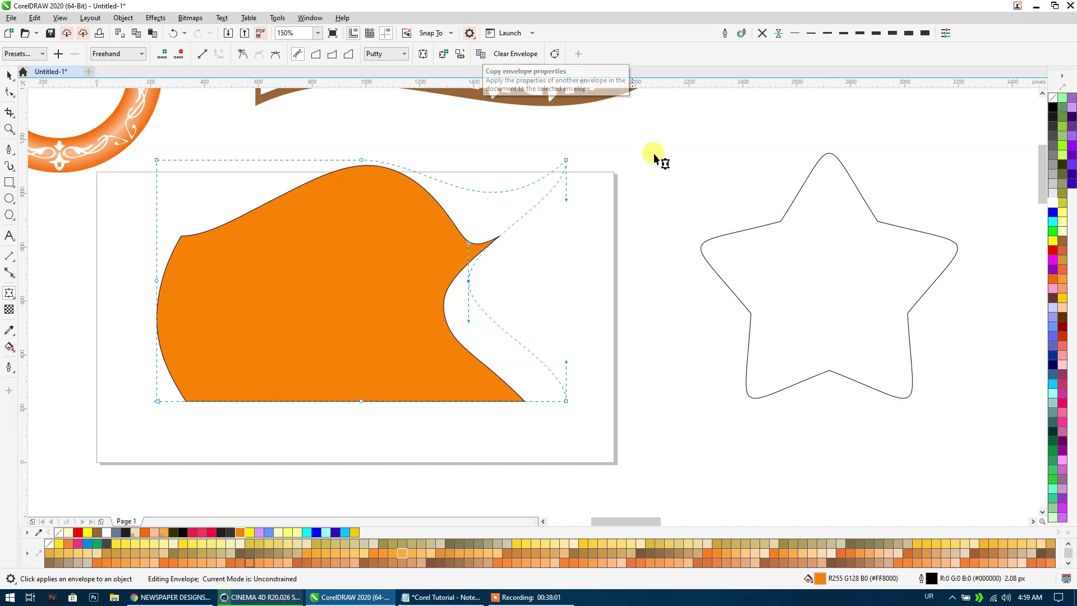
Undo the envelope change on the orange shape and delete the shape.
{"action": "left_click", "coordinate": [502, 56]}
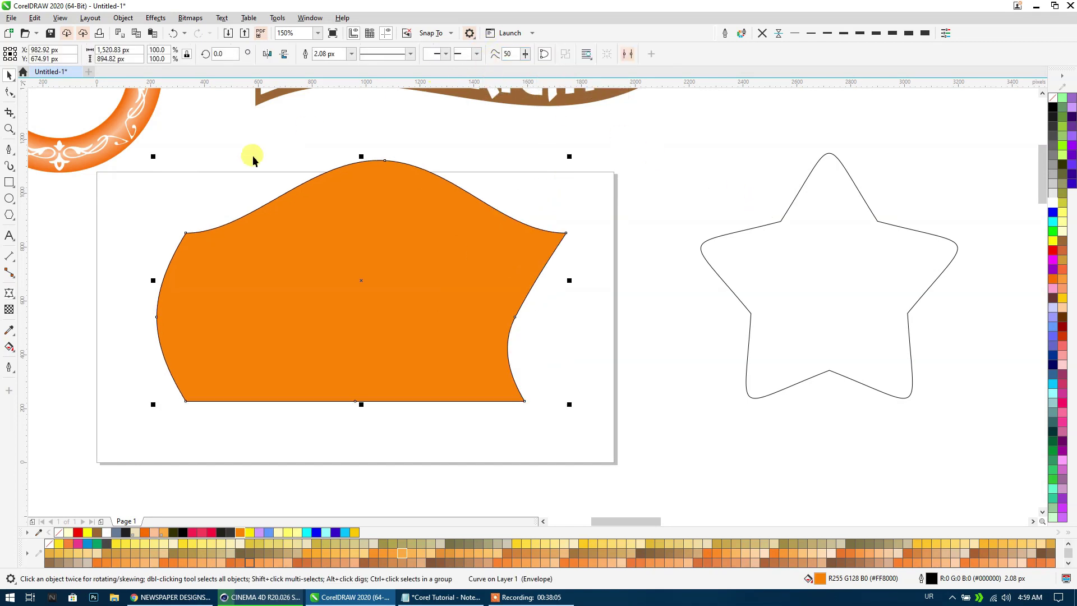
{"action": "left_click", "coordinate": [172, 32]}
{"action": "scroll", "coordinate": [319, 261], "scroll_direction": "down", "scroll_amount": 5}
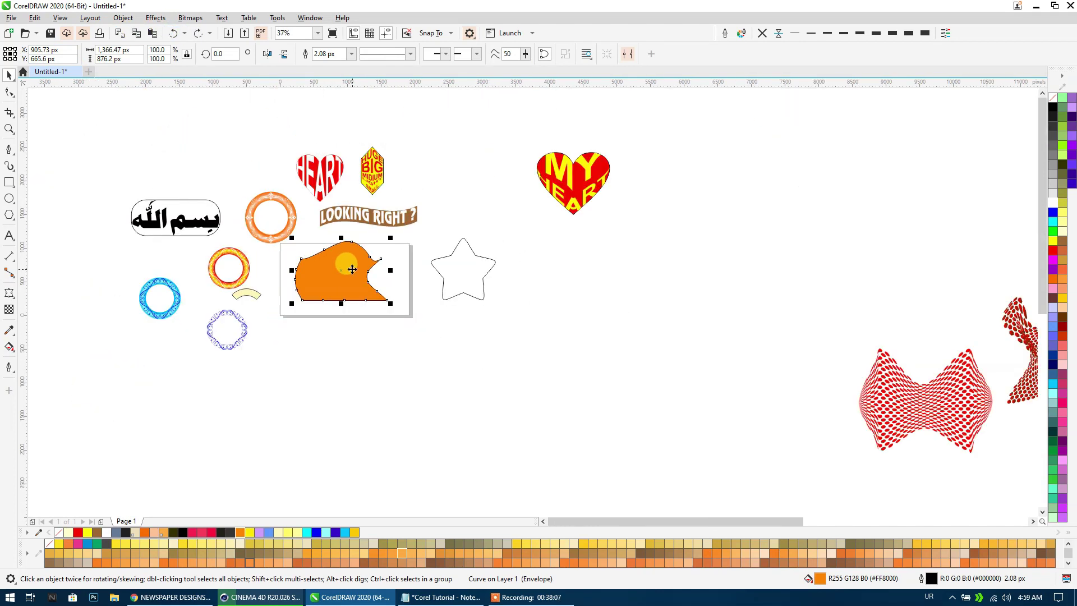
{"action": "key", "text": "Delete"}
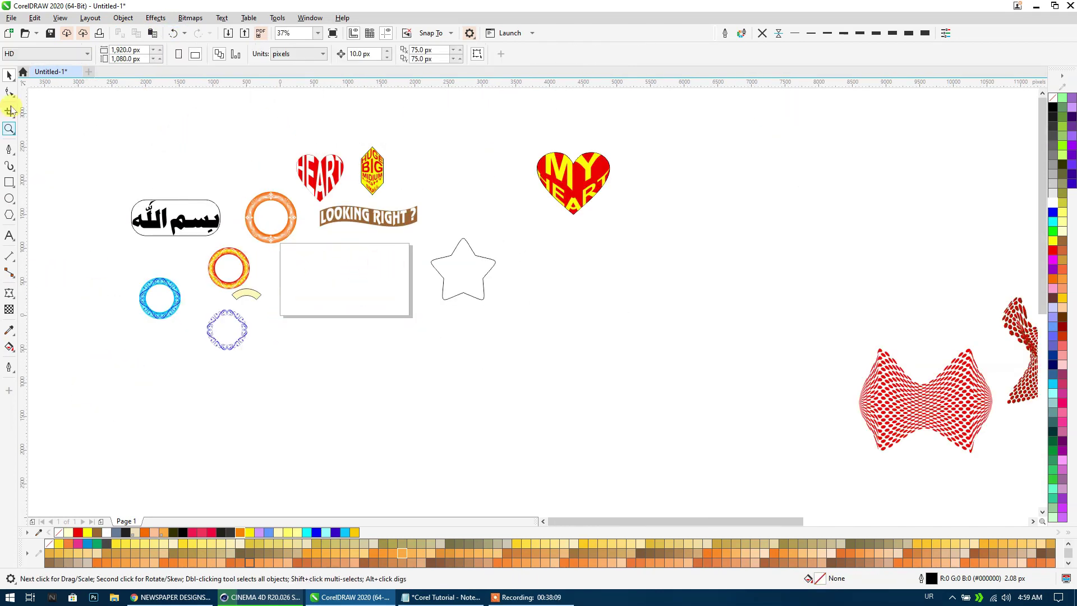
{"action": "left_click", "coordinate": [17, 302]}
{"action": "left_click", "coordinate": [392, 364]}
Marquee-select the earlier sample objects, drag them off to the right, and recentre on the blank page.
{"action": "scroll", "coordinate": [263, 236], "scroll_direction": "down", "scroll_amount": 4}
{"action": "left_click_drag", "start_coordinate": [160, 311], "coordinate": [160, 312]}
{"action": "left_click_drag", "start_coordinate": [500, 156], "coordinate": [152, 337]}
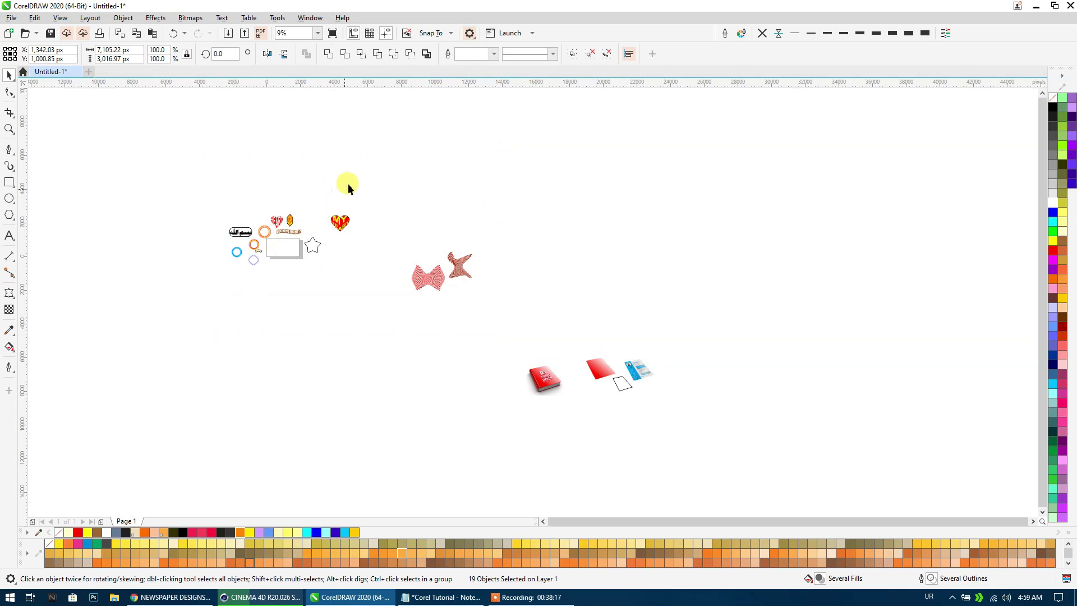
{"action": "left_click_drag", "start_coordinate": [348, 184], "coordinate": [144, 312]}
{"action": "left_click_drag", "start_coordinate": [363, 177], "coordinate": [161, 298]}
{"action": "left_click_drag", "start_coordinate": [265, 233], "coordinate": [542, 300]}
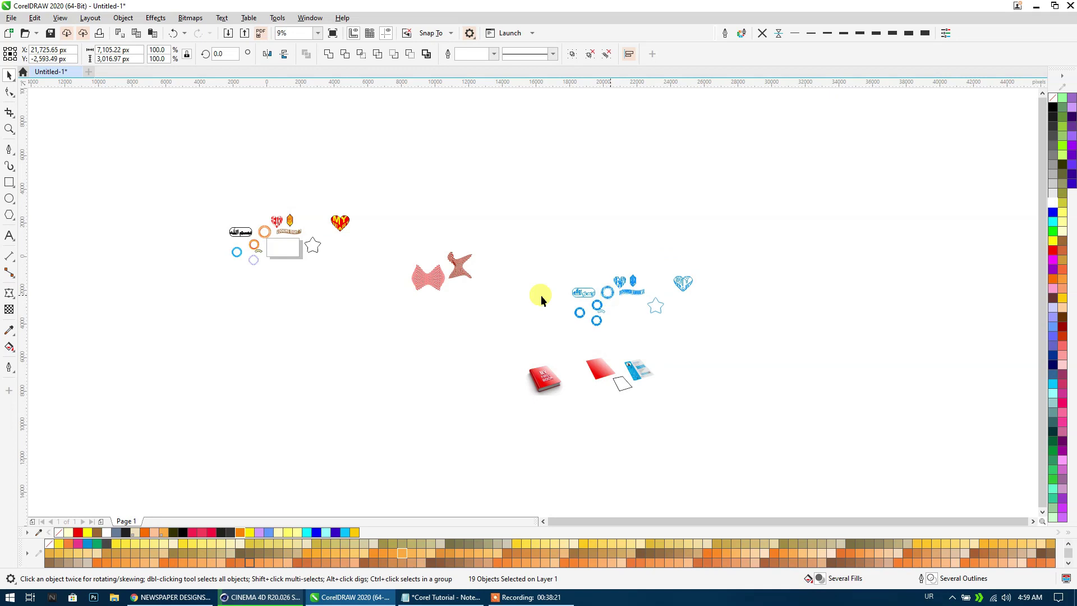
{"action": "scroll", "coordinate": [280, 249], "scroll_direction": "up", "scroll_amount": 4}
{"action": "scroll", "coordinate": [281, 250], "scroll_direction": "up", "scroll_amount": 2}
{"action": "scroll", "coordinate": [281, 249], "scroll_direction": "up", "scroll_amount": 2}
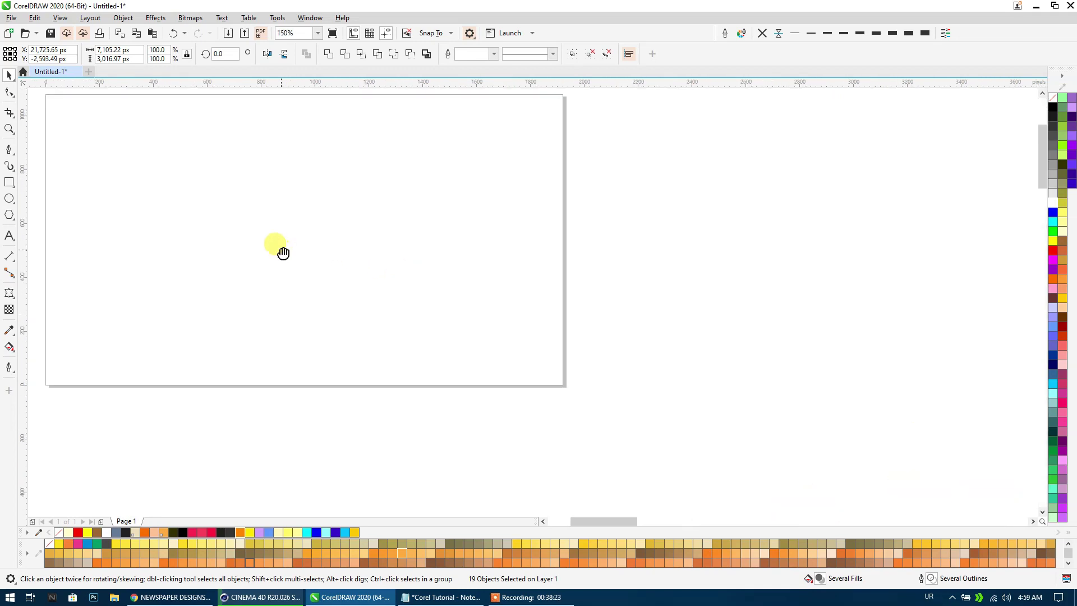
{"action": "left_click_drag", "start_coordinate": [280, 249], "coordinate": [333, 303]}
Draw a six-sided polygon near the page's top-left and copy it to the right.
{"action": "left_click", "coordinate": [9, 216]}
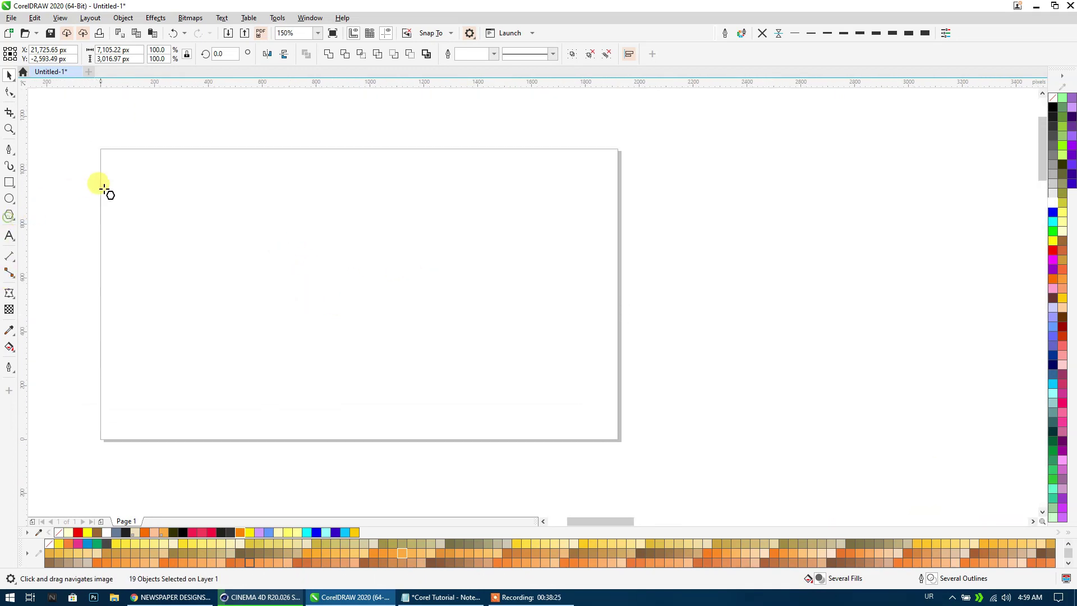
{"action": "left_click_drag", "start_coordinate": [115, 177], "coordinate": [136, 197]}
{"action": "scroll", "coordinate": [115, 194], "scroll_direction": "up", "scroll_amount": 2}
{"action": "left_click", "coordinate": [332, 50]}
{"action": "key", "text": "space"}
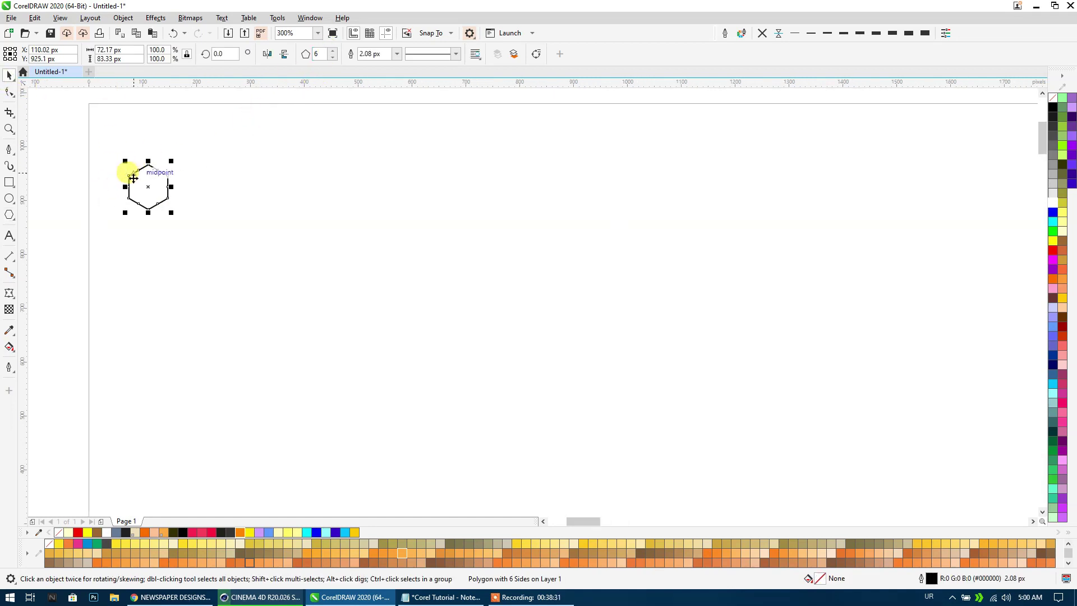
{"action": "left_click_drag", "start_coordinate": [132, 182], "coordinate": [195, 193]}
Repeat the copy with Ctrl+R to extend a row of 17 hexagons and select them all.
{"action": "left_click_drag", "start_coordinate": [99, 133], "coordinate": [238, 205]}
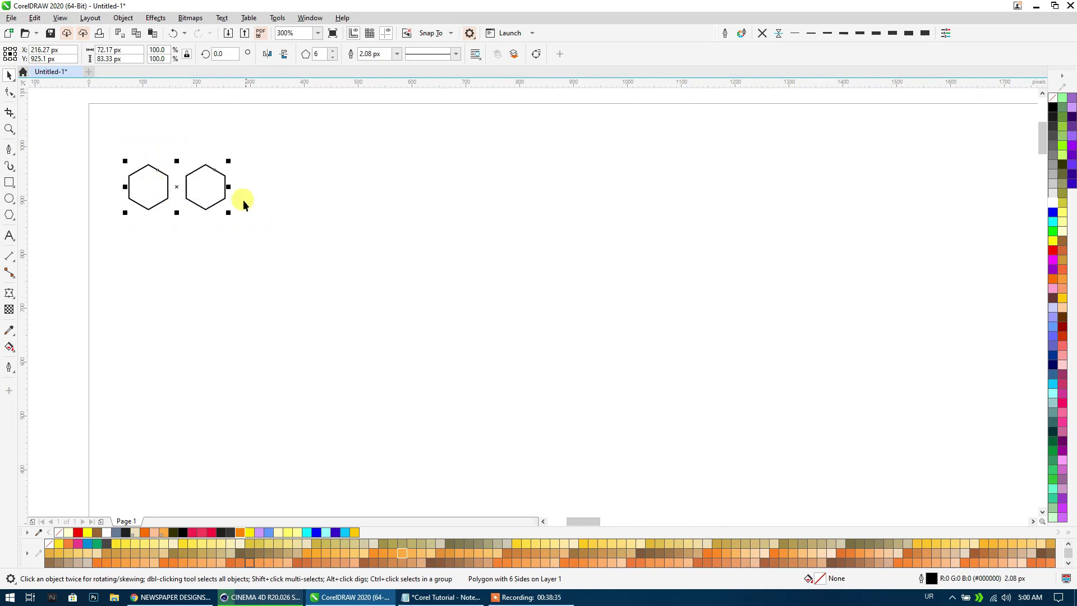
{"action": "left_click", "coordinate": [208, 175]}
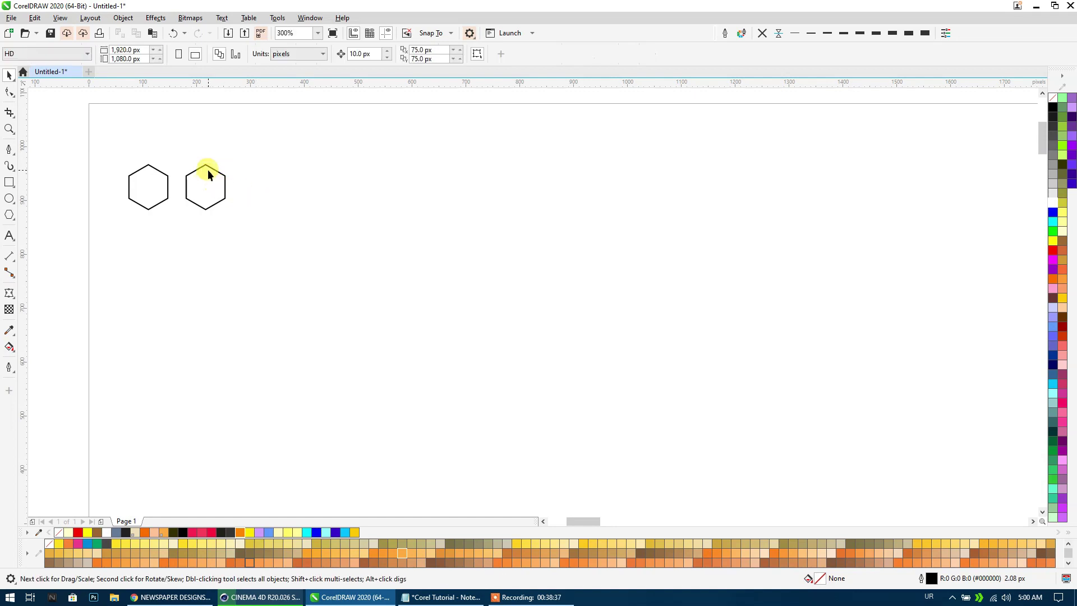
{"action": "left_click_drag", "start_coordinate": [110, 153], "coordinate": [244, 219]}
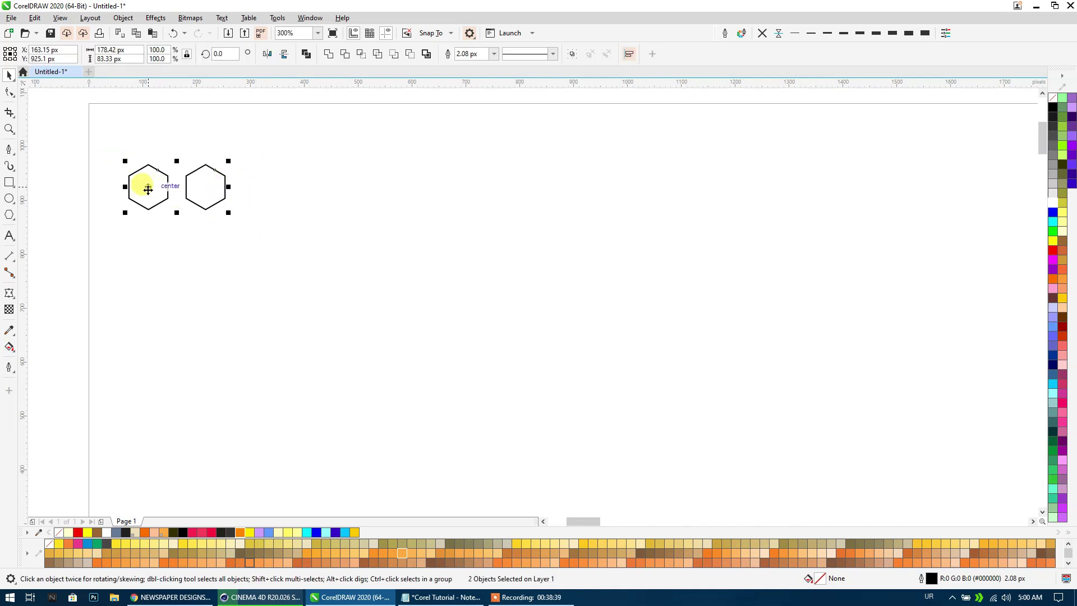
{"action": "left_click", "coordinate": [264, 244]}
{"action": "key", "text": "ctrl+r"}
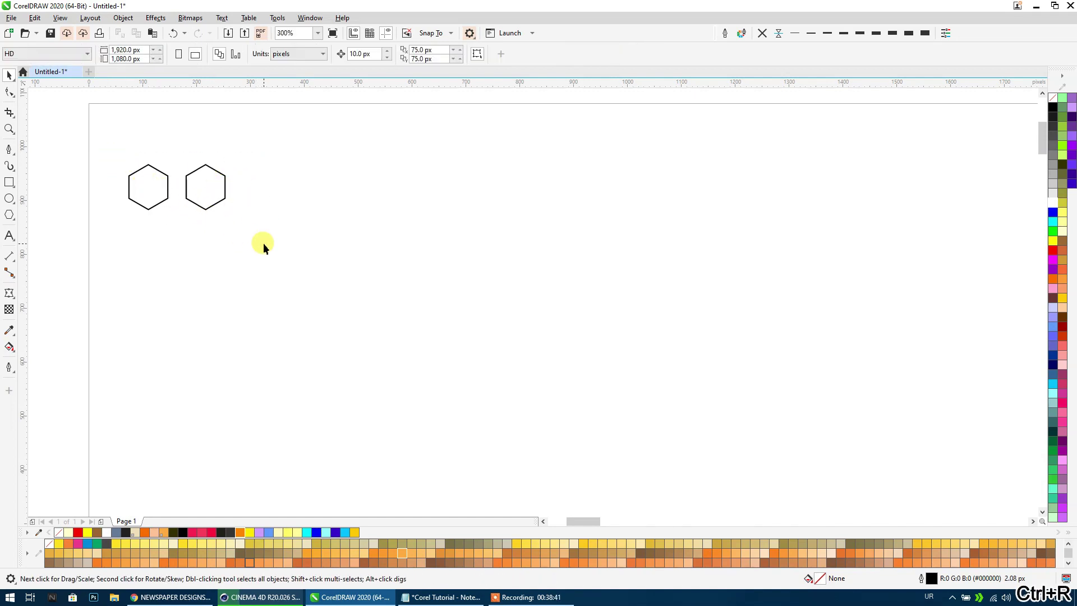
{"action": "mouse_move", "coordinate": [252, 147]}
{"action": "left_mouse_down"}
{"action": "mouse_move", "coordinate": [166, 226]}
{"action": "mouse_move", "coordinate": [194, 194]}
{"action": "left_mouse_up"}
{"action": "key", "text": "Delete"}
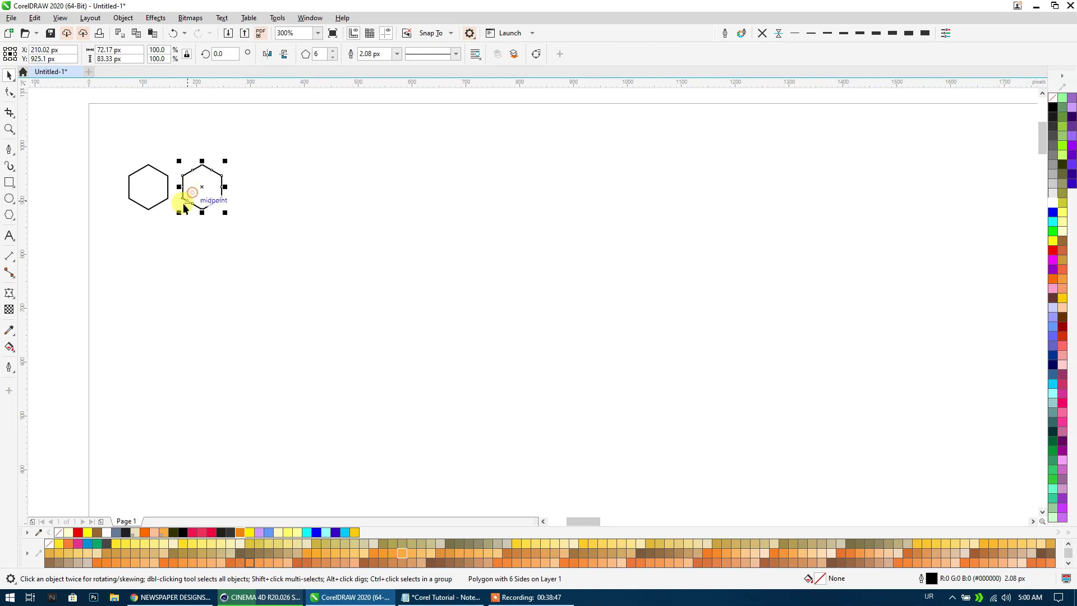
{"action": "key", "text": "ctrl+r"}
{"action": "key", "text": "ctrl+r"}
{"action": "key", "text": "ctrl+r"}
{"action": "key", "text": "ctrl+r"}
{"action": "key", "text": "ctrl+r"}
{"action": "key", "text": "ctrl+r"}
{"action": "key", "text": "ctrl+r"}
{"action": "key", "text": "ctrl+r"}
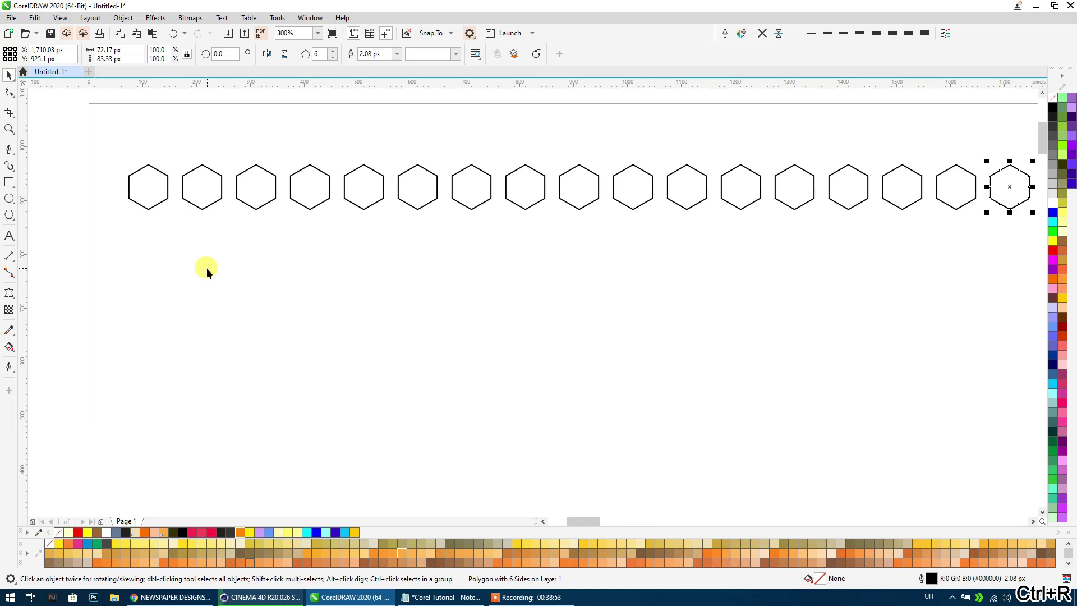
{"action": "scroll", "coordinate": [210, 269], "scroll_direction": "down", "scroll_amount": 3}
{"action": "scroll", "coordinate": [211, 271], "scroll_direction": "up", "scroll_amount": 2}
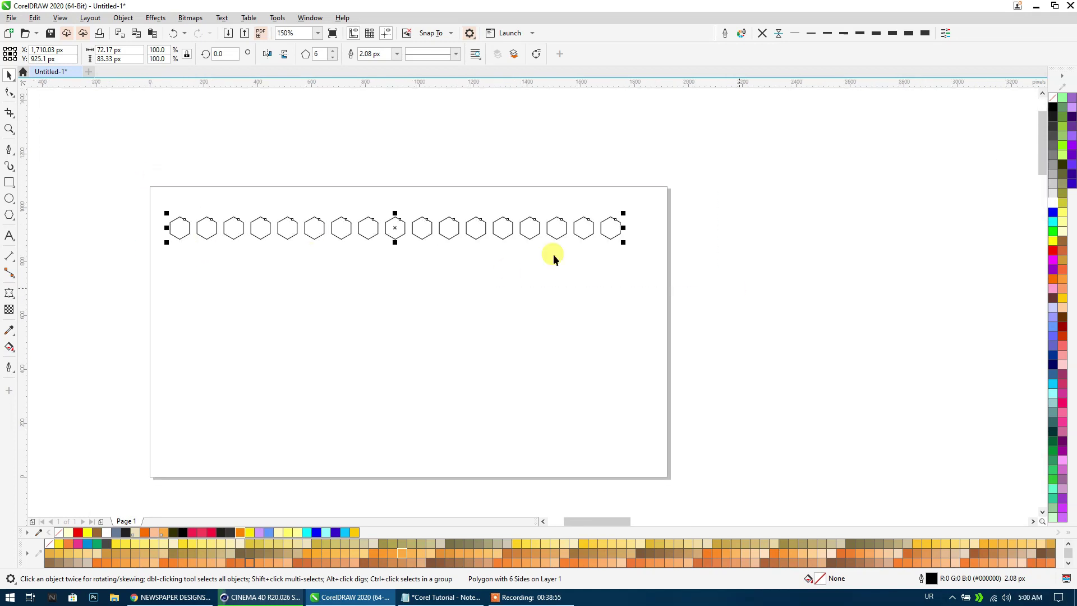
{"action": "key", "text": "ctrl+a"}
Add an offset second hexagon row, then copy both rows downward repeatedly with Ctrl+R.
{"action": "scroll", "coordinate": [267, 244], "scroll_direction": "up", "scroll_amount": 2}
{"action": "scroll", "coordinate": [224, 227], "scroll_direction": "up", "scroll_amount": 2}
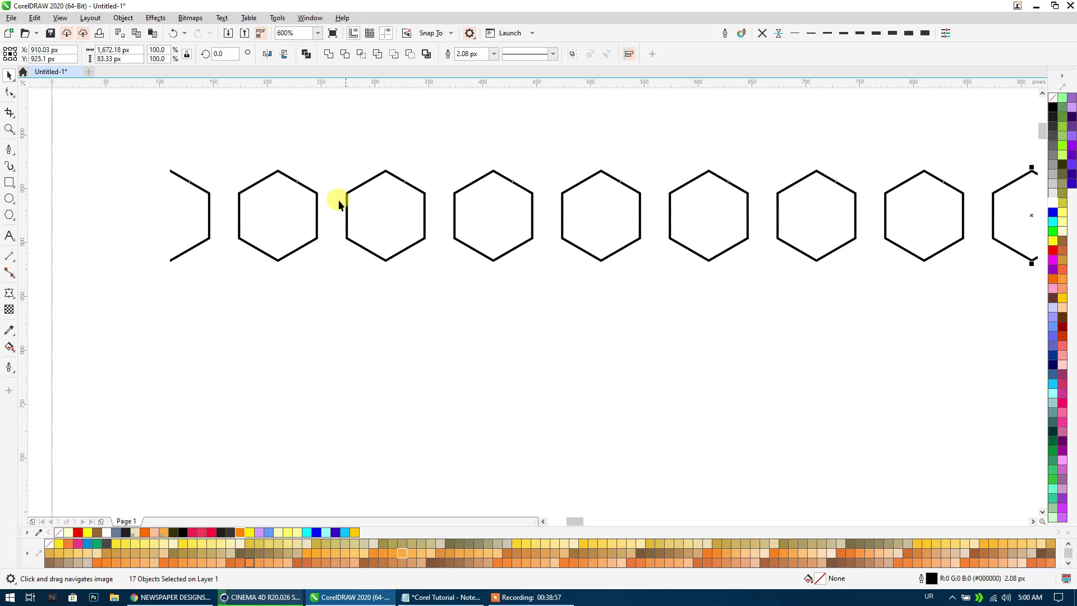
{"action": "mouse_move", "coordinate": [278, 175]}
{"action": "left_mouse_down"}
{"action": "mouse_move", "coordinate": [228, 268]}
{"action": "mouse_move", "coordinate": [218, 252]}
{"action": "left_mouse_up"}
{"action": "scroll", "coordinate": [216, 250], "scroll_direction": "down", "scroll_amount": 2}
{"action": "scroll", "coordinate": [221, 258], "scroll_direction": "down", "scroll_amount": 2}
{"action": "left_click_drag", "start_coordinate": [122, 199], "coordinate": [729, 307]}
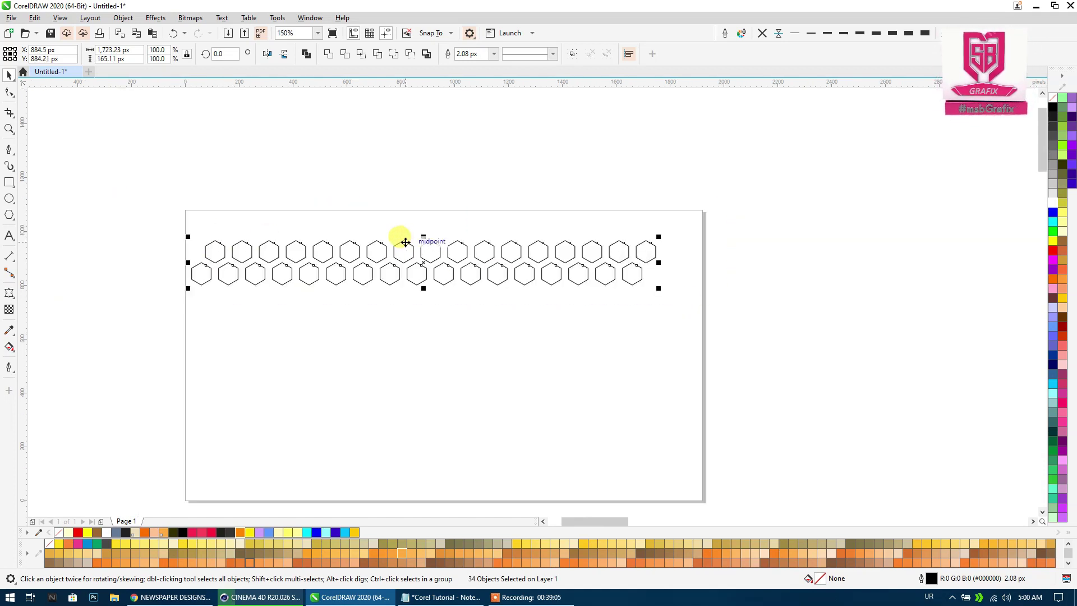
{"action": "scroll", "coordinate": [406, 242], "scroll_direction": "up", "scroll_amount": 2}
{"action": "left_click_drag", "start_coordinate": [402, 237], "coordinate": [403, 333]}
{"action": "scroll", "coordinate": [480, 179], "scroll_direction": "down", "scroll_amount": 2}
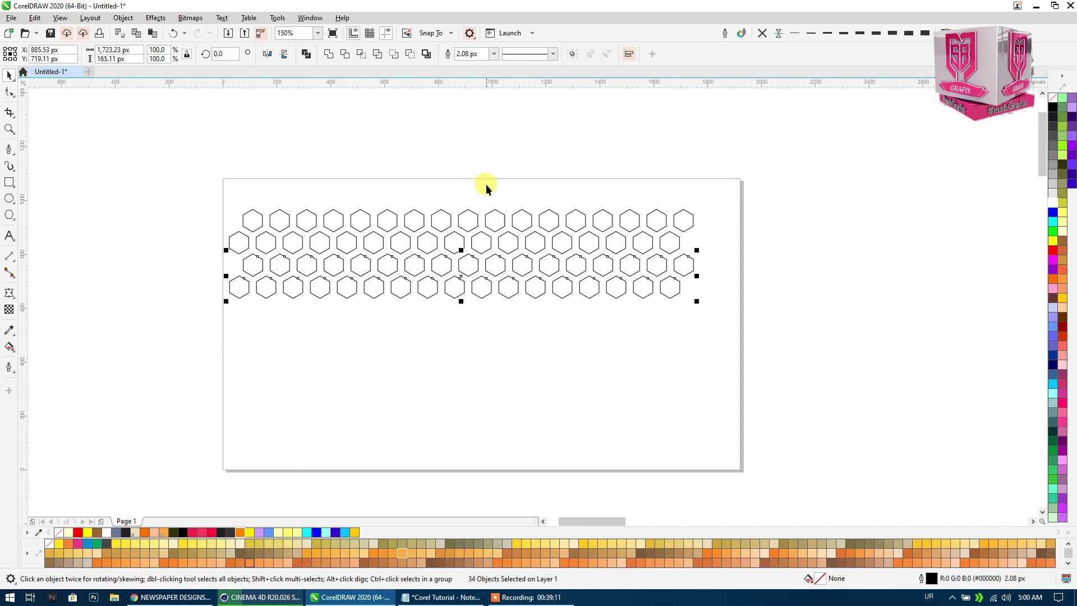
{"action": "key", "text": "ctrl+r"}
{"action": "key", "text": "ctrl+r"}
{"action": "key", "text": "ctrl+r"}
{"action": "key", "text": "ctrl+r"}
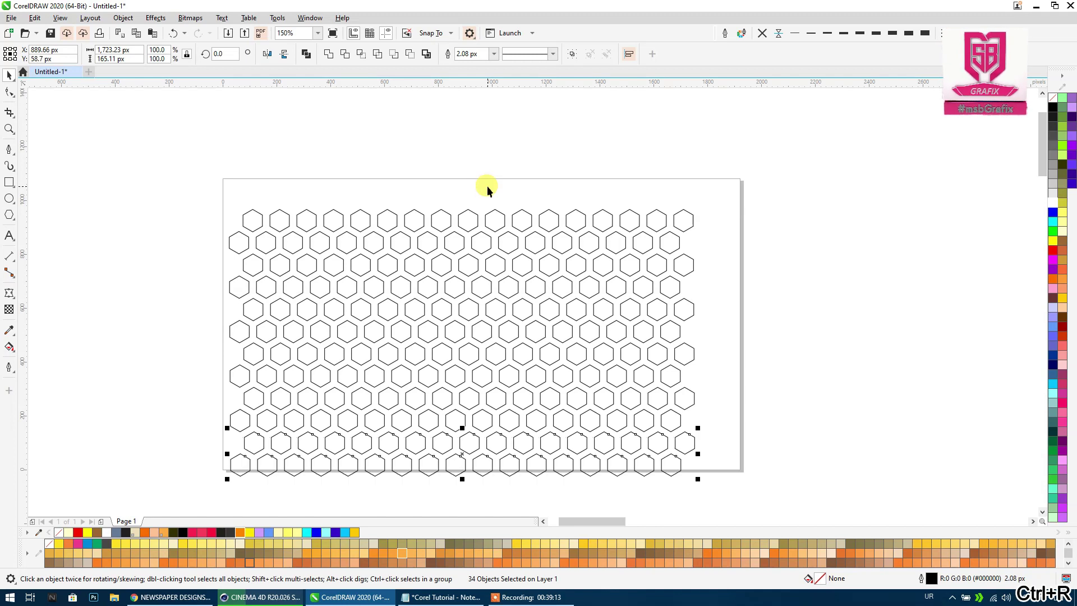
{"action": "key", "text": "ctrl+r"}
{"action": "key", "text": "ctrl+r"}
{"action": "scroll", "coordinate": [487, 186], "scroll_direction": "down", "scroll_amount": 2}
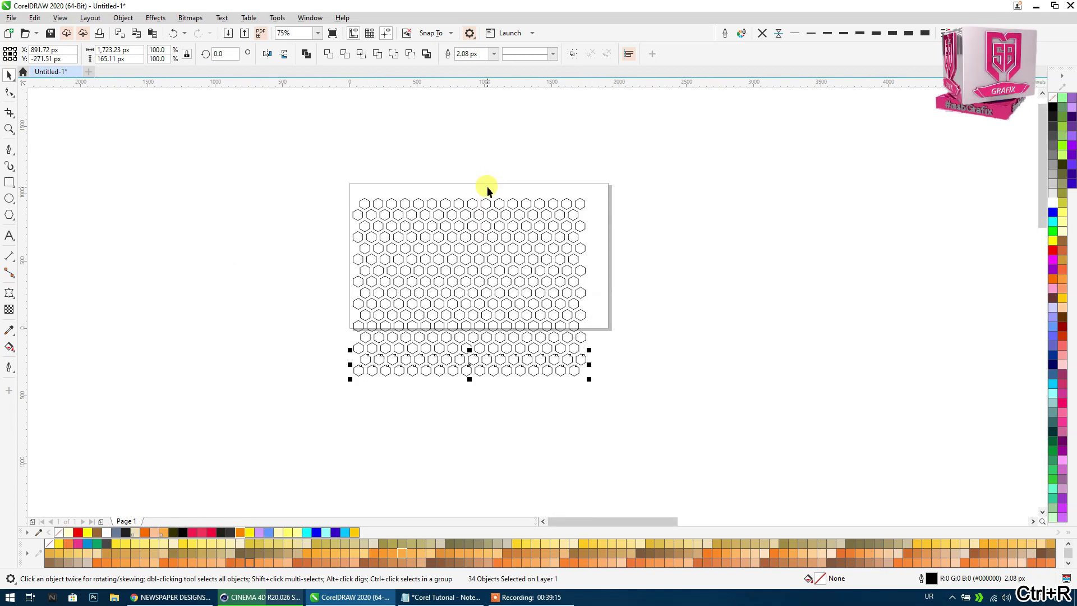
{"action": "left_click", "coordinate": [245, 156]}
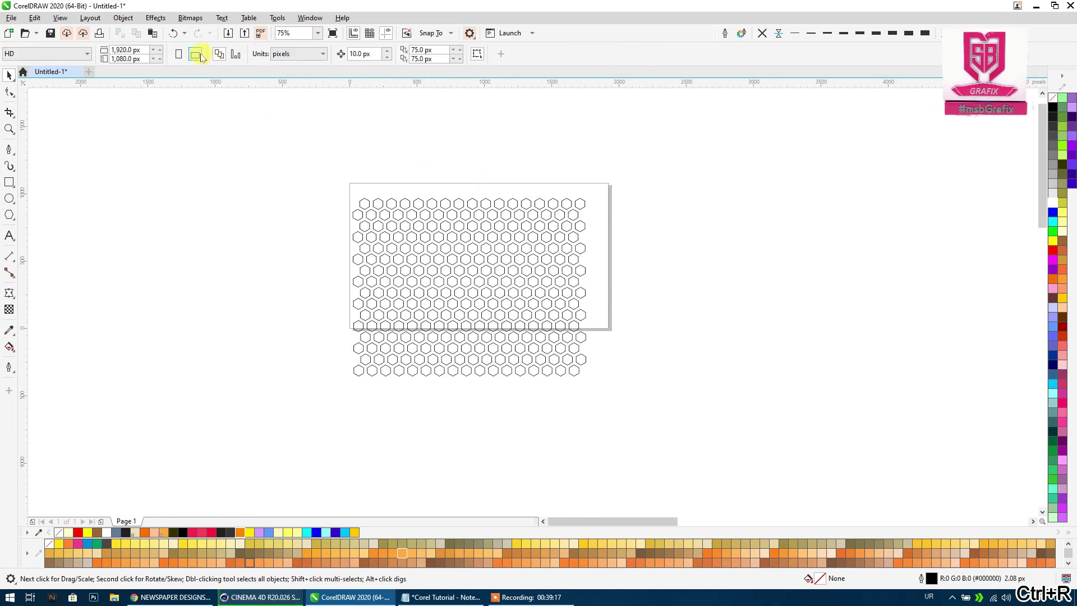
Keep the page landscape, group all 272 hexagons and centre the group on the page.
{"action": "left_click", "coordinate": [177, 54]}
{"action": "mouse_move", "coordinate": [631, 398]}
{"action": "left_mouse_down"}
{"action": "mouse_move", "coordinate": [445, 281]}
{"action": "mouse_move", "coordinate": [490, 182]}
{"action": "left_mouse_up"}
{"action": "scroll", "coordinate": [491, 181], "scroll_direction": "up", "scroll_amount": 2}
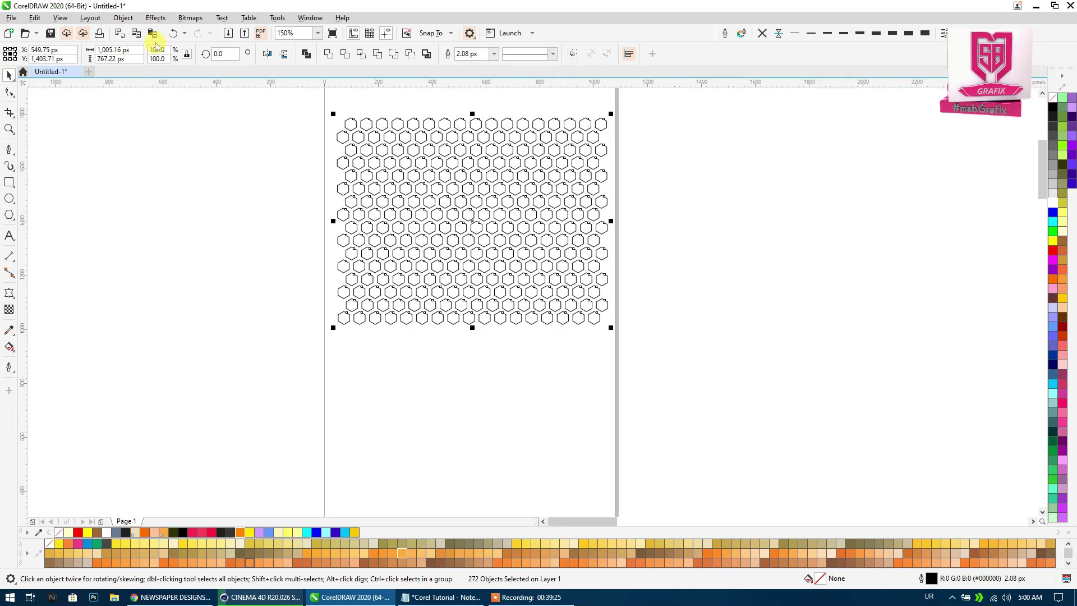
{"action": "key", "text": "Escape"}
{"action": "left_click", "coordinate": [195, 53]}
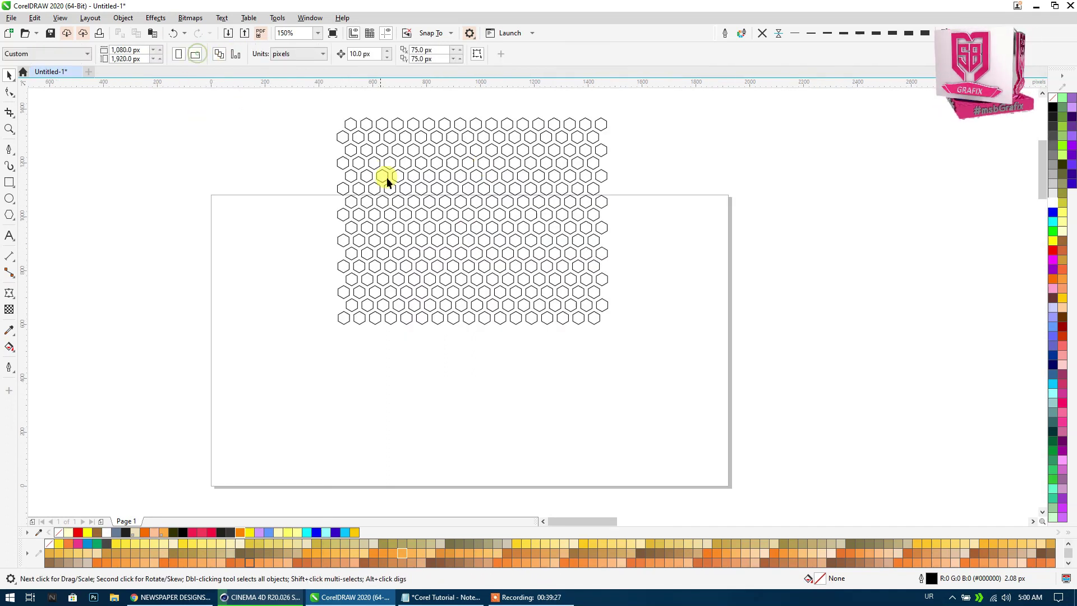
{"action": "key", "text": "ctrl+a"}
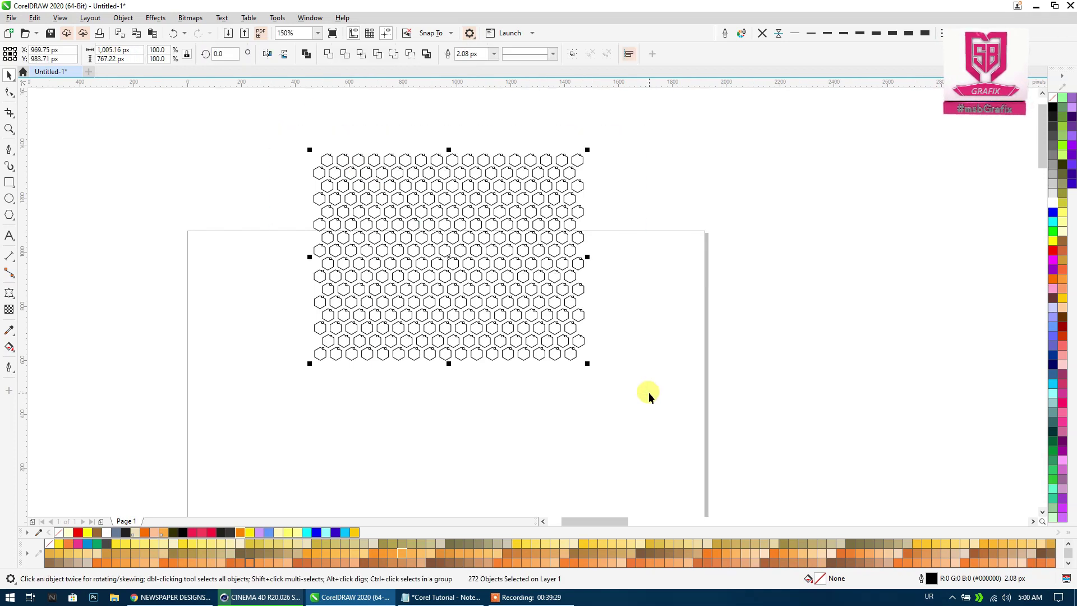
{"action": "key", "text": "ctrl+g"}
{"action": "key", "text": "p"}
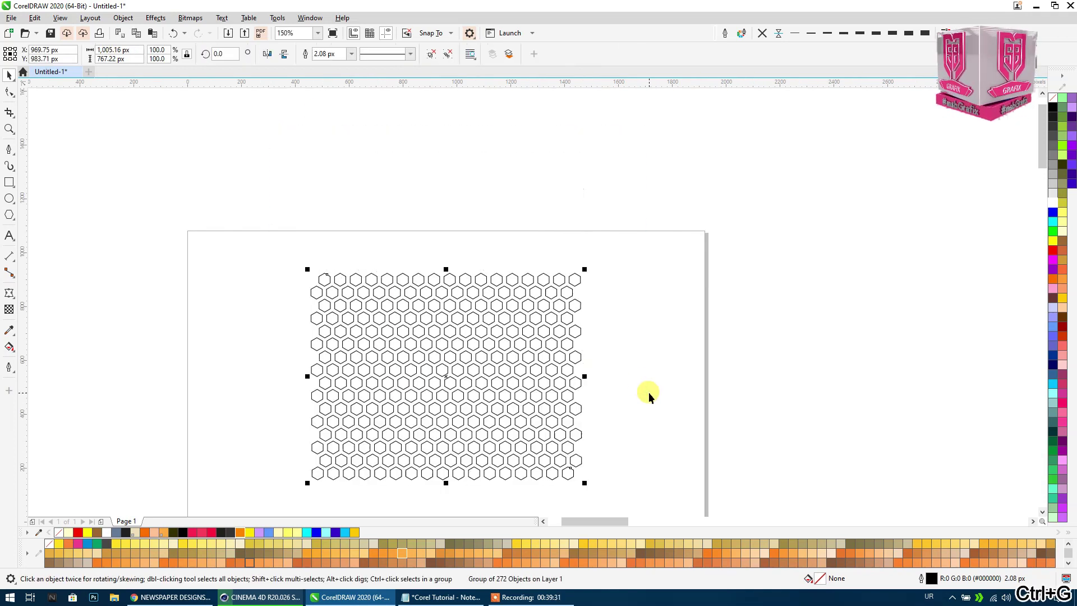
{"action": "left_click_drag", "start_coordinate": [651, 396], "coordinate": [645, 290]}
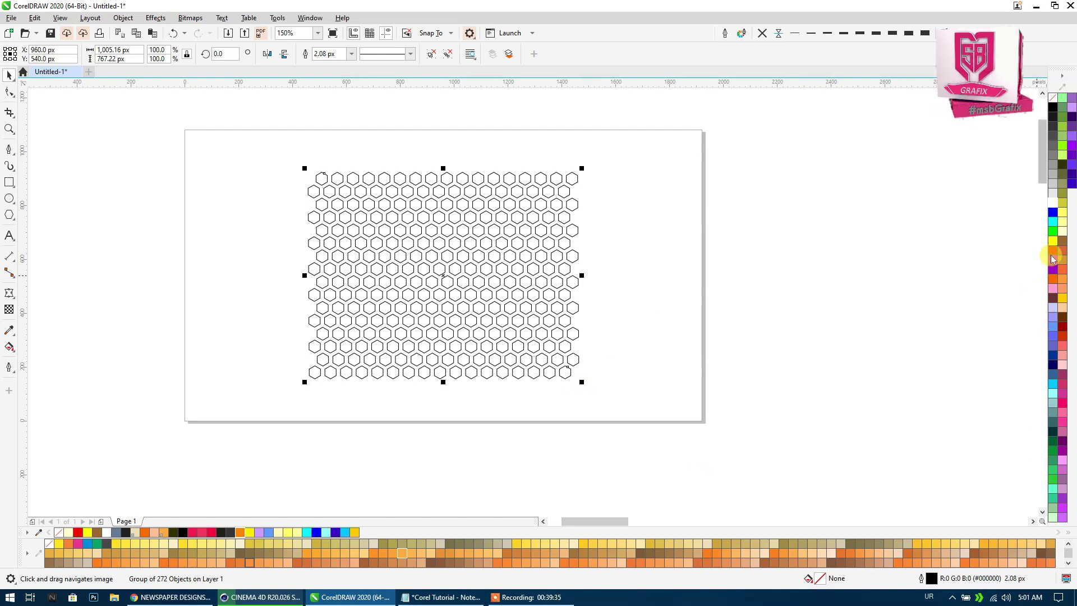
Apply a Pinch envelope to the hexagon group and drag its side and corner nodes into a long tail.
{"action": "left_click", "coordinate": [10, 293]}
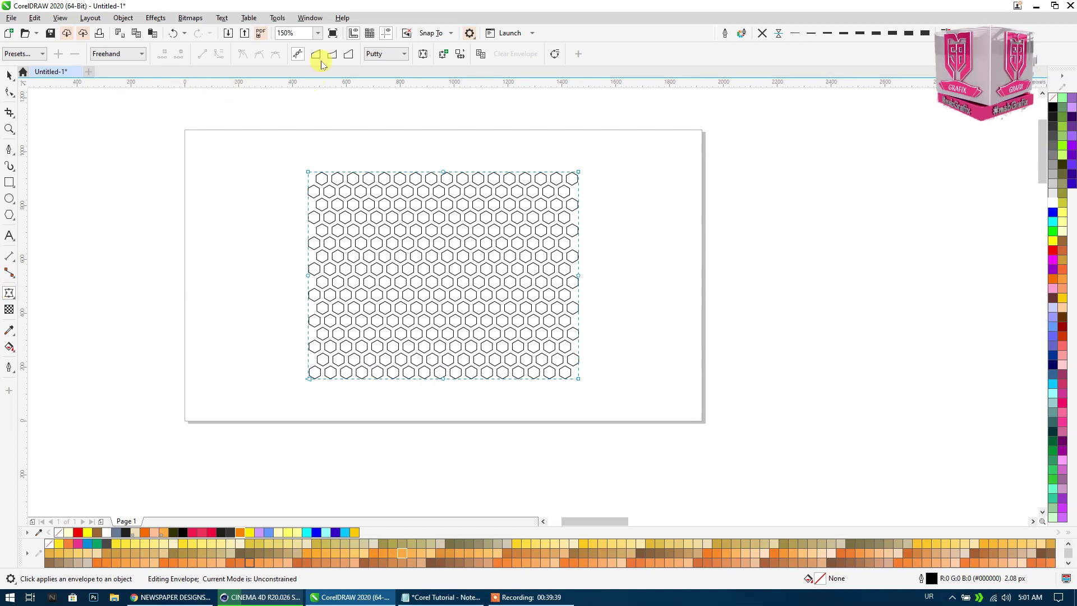
{"action": "left_click", "coordinate": [26, 54]}
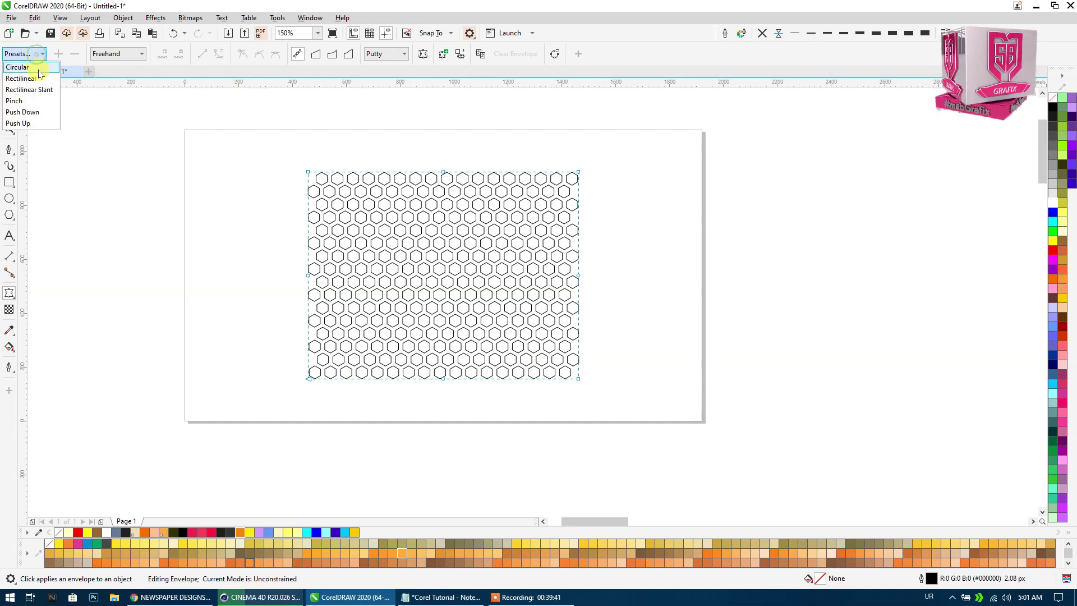
{"action": "left_click", "coordinate": [34, 101]}
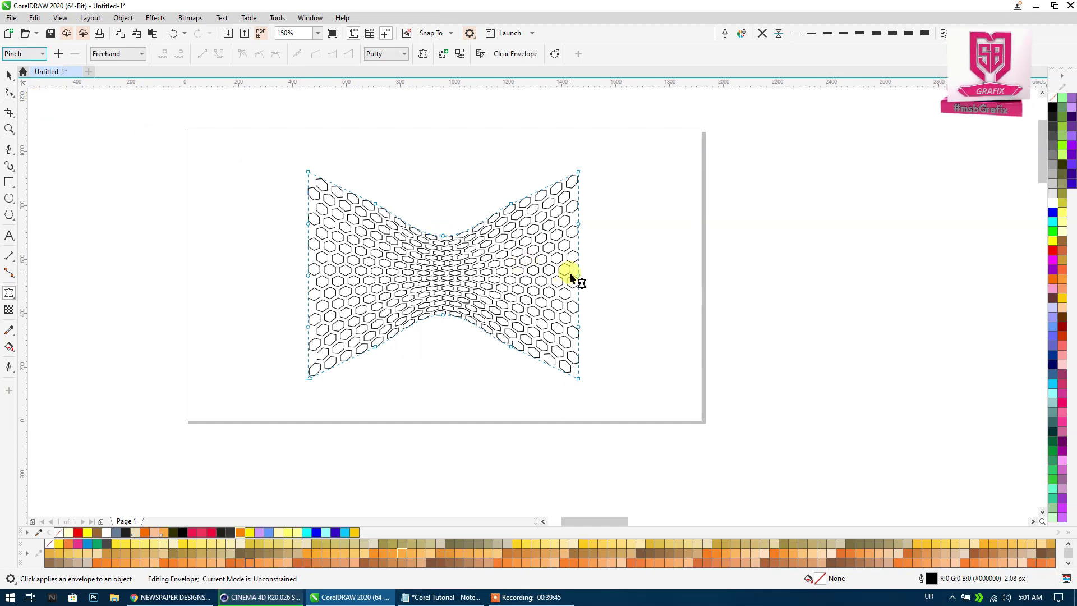
{"action": "left_click_drag", "start_coordinate": [578, 276], "coordinate": [528, 276]}
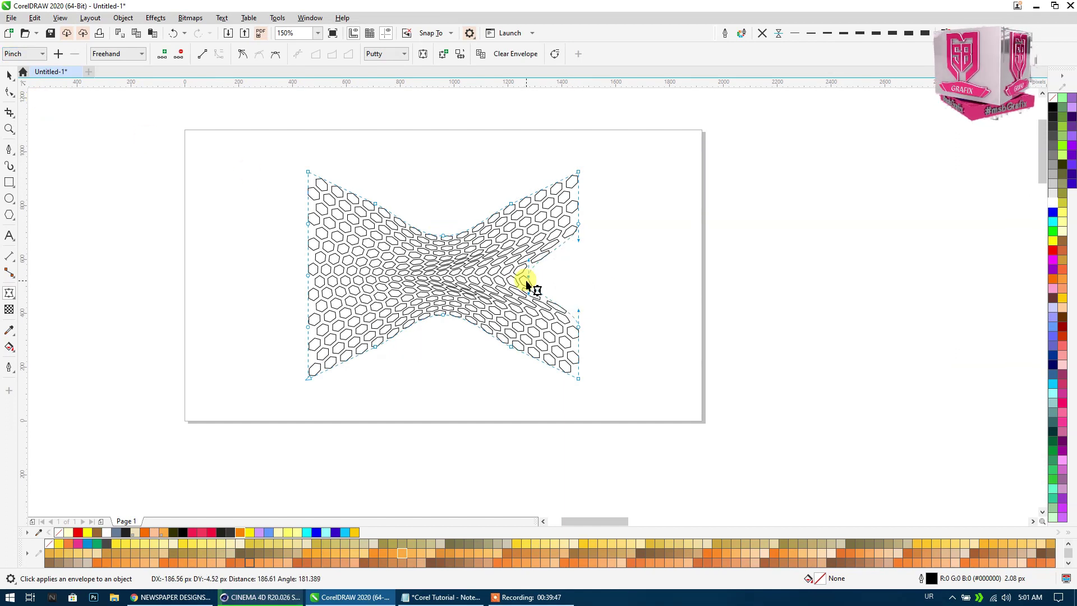
{"action": "left_click_drag", "start_coordinate": [309, 275], "coordinate": [357, 235]}
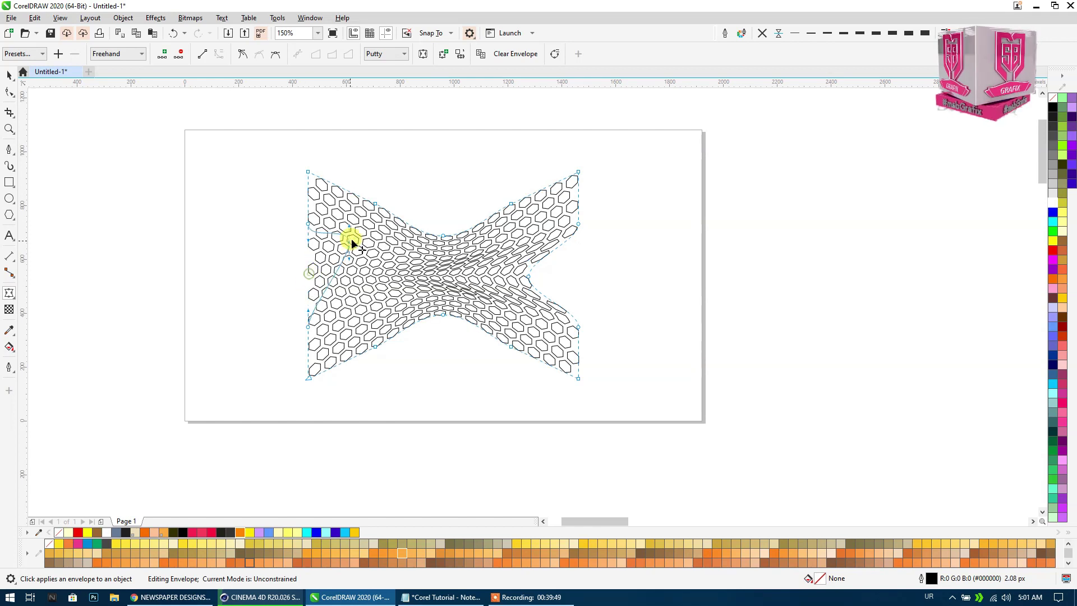
{"action": "left_click_drag", "start_coordinate": [308, 328], "coordinate": [358, 379]}
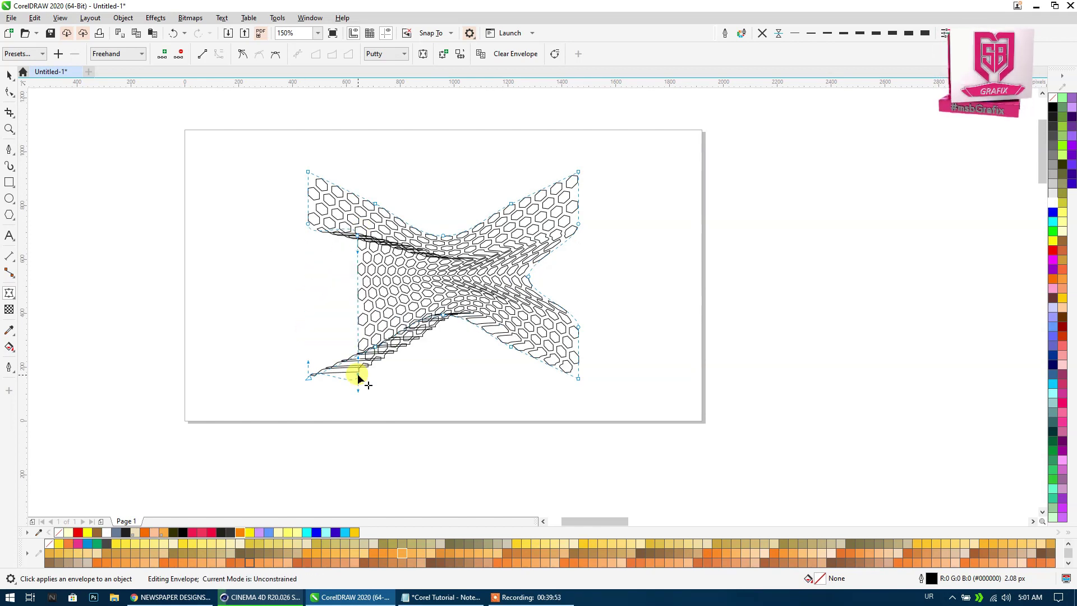
{"action": "left_click_drag", "start_coordinate": [358, 376], "coordinate": [339, 349]}
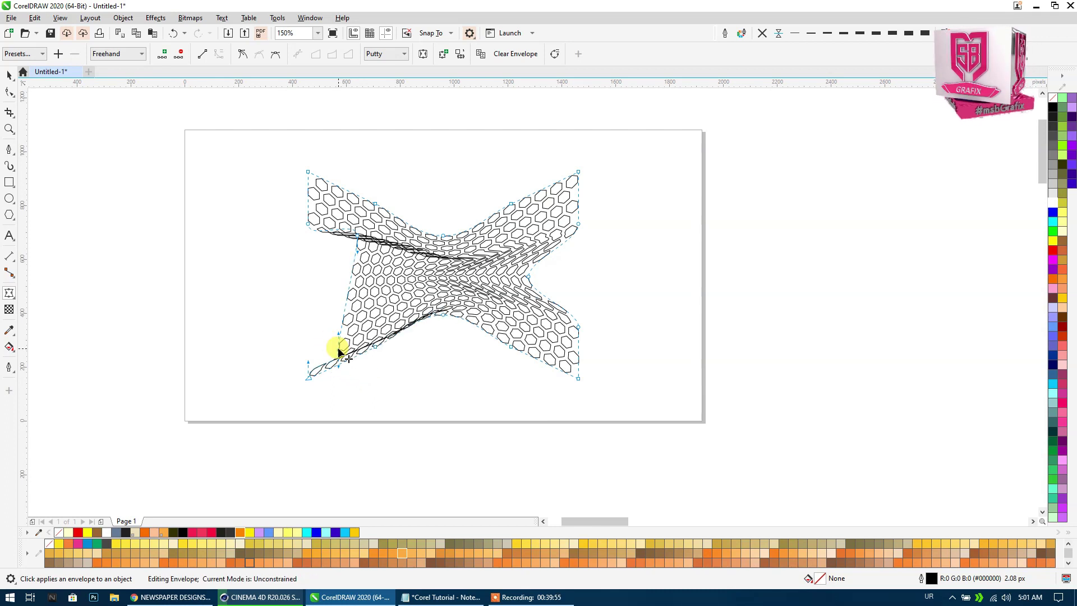
{"action": "left_click_drag", "start_coordinate": [512, 204], "coordinate": [490, 184]}
{"action": "left_click", "coordinate": [10, 74]}
Fill the hexagon group solid red and remove its outline.
{"action": "scroll", "coordinate": [378, 334], "scroll_direction": "up", "scroll_amount": 2}
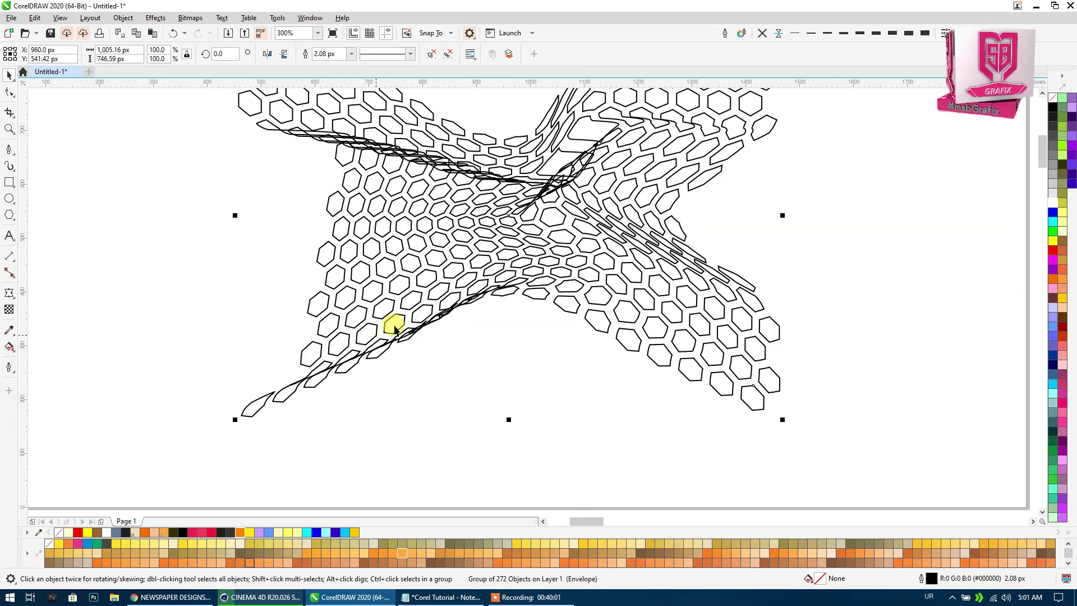
{"action": "left_click", "coordinate": [1053, 250]}
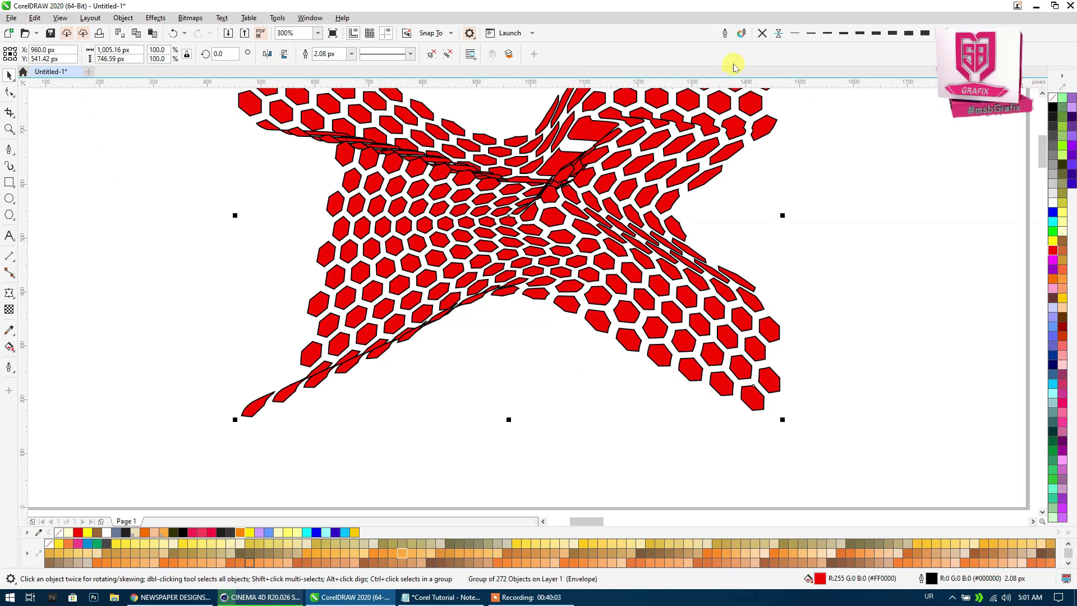
{"action": "left_click", "coordinate": [762, 33]}
{"action": "scroll", "coordinate": [561, 163], "scroll_direction": "down", "scroll_amount": 2}
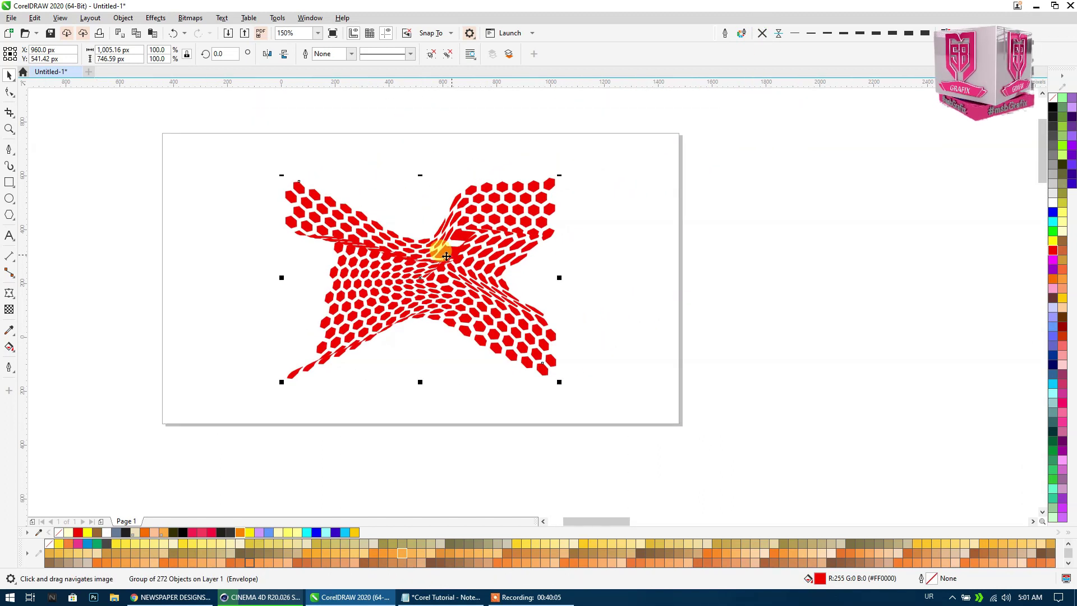
{"action": "scroll", "coordinate": [389, 301], "scroll_direction": "up", "scroll_amount": 2}
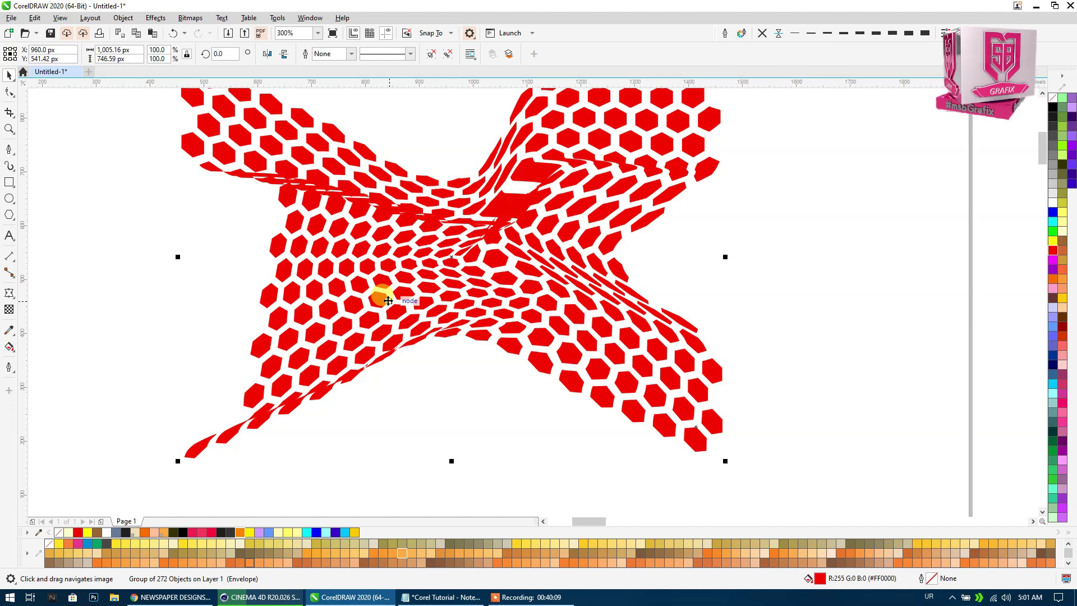
{"action": "scroll", "coordinate": [268, 297], "scroll_direction": "up", "scroll_amount": 2}
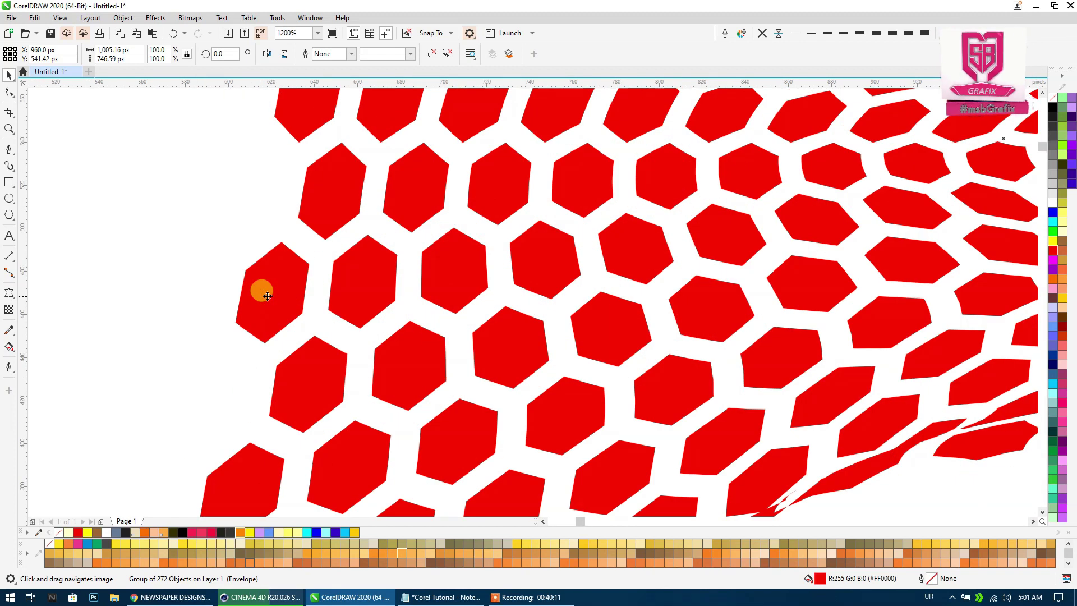
Give one left-edge hexagon an enlarged radial fountain fill.
{"action": "left_click", "coordinate": [267, 296], "text": "ctrl"}
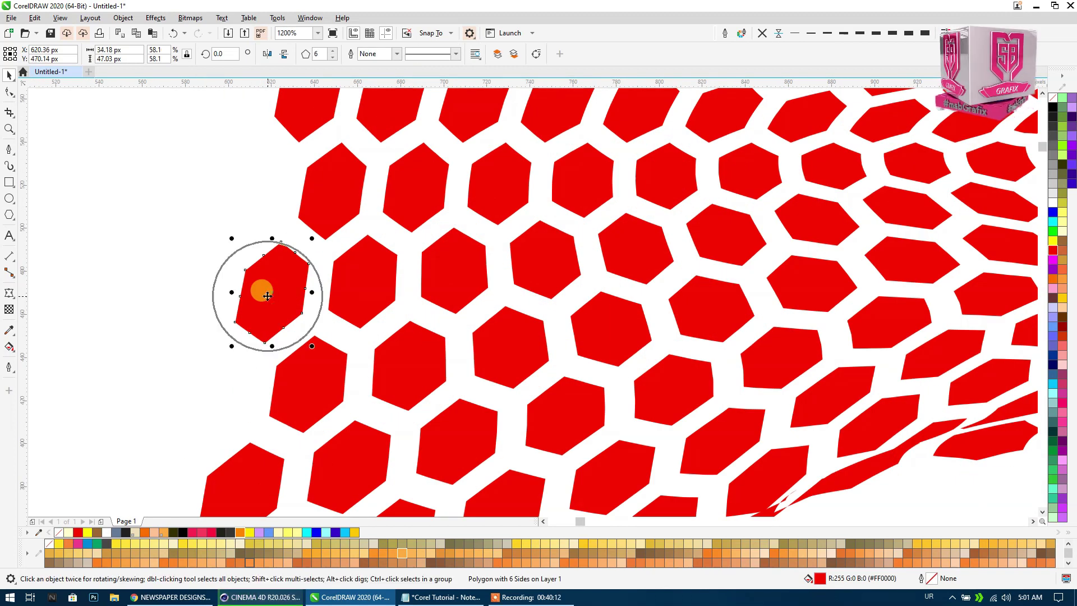
{"action": "left_click", "coordinate": [9, 346]}
{"action": "left_click_drag", "start_coordinate": [252, 313], "coordinate": [284, 258]}
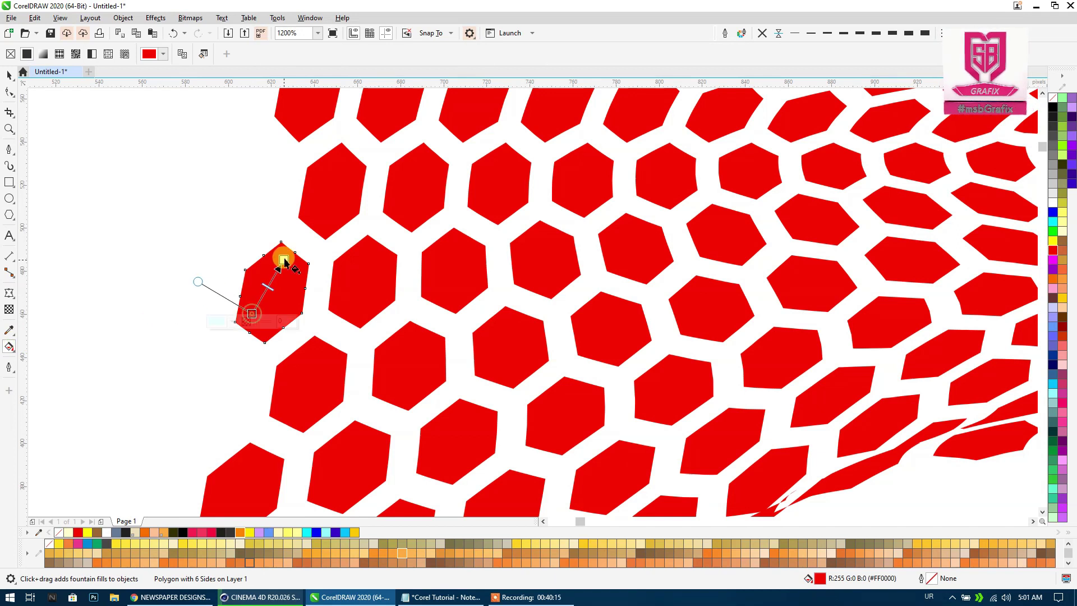
{"action": "left_click", "coordinate": [200, 54]}
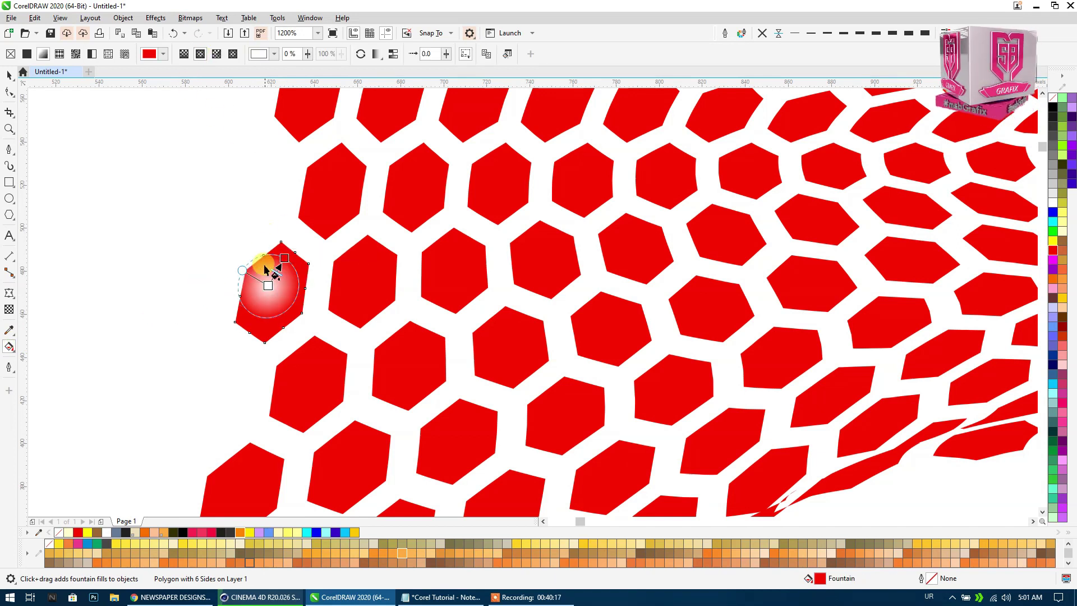
{"action": "mouse_move", "coordinate": [240, 253]}
{"action": "left_mouse_down"}
{"action": "mouse_move", "coordinate": [281, 260]}
{"action": "mouse_move", "coordinate": [316, 315]}
{"action": "mouse_move", "coordinate": [305, 313]}
{"action": "left_mouse_up"}
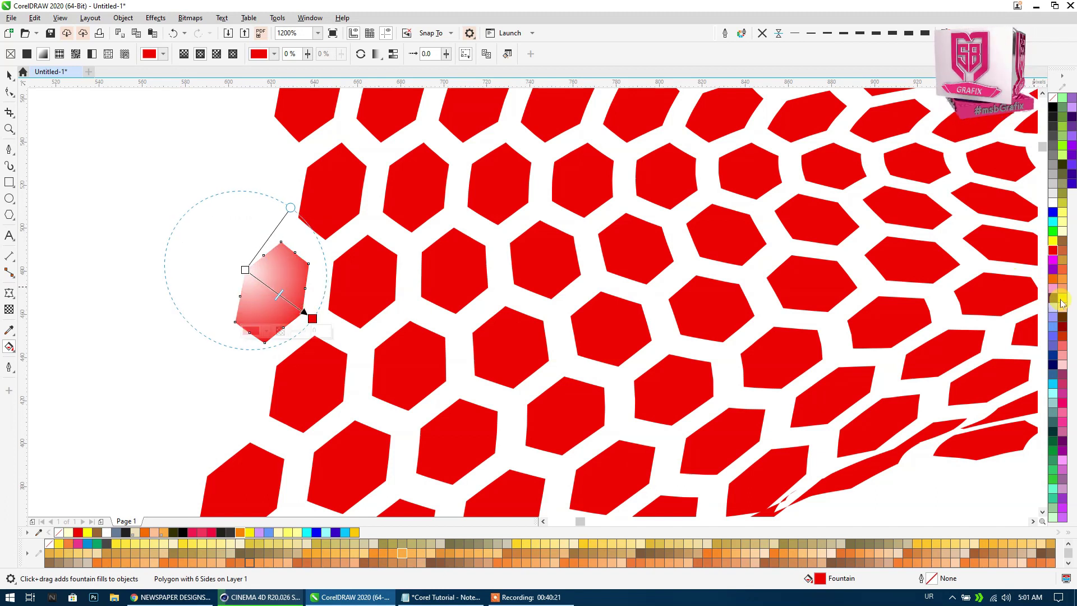
{"action": "left_click_drag", "start_coordinate": [1052, 275], "coordinate": [247, 272]}
{"action": "left_click", "coordinate": [548, 371]}
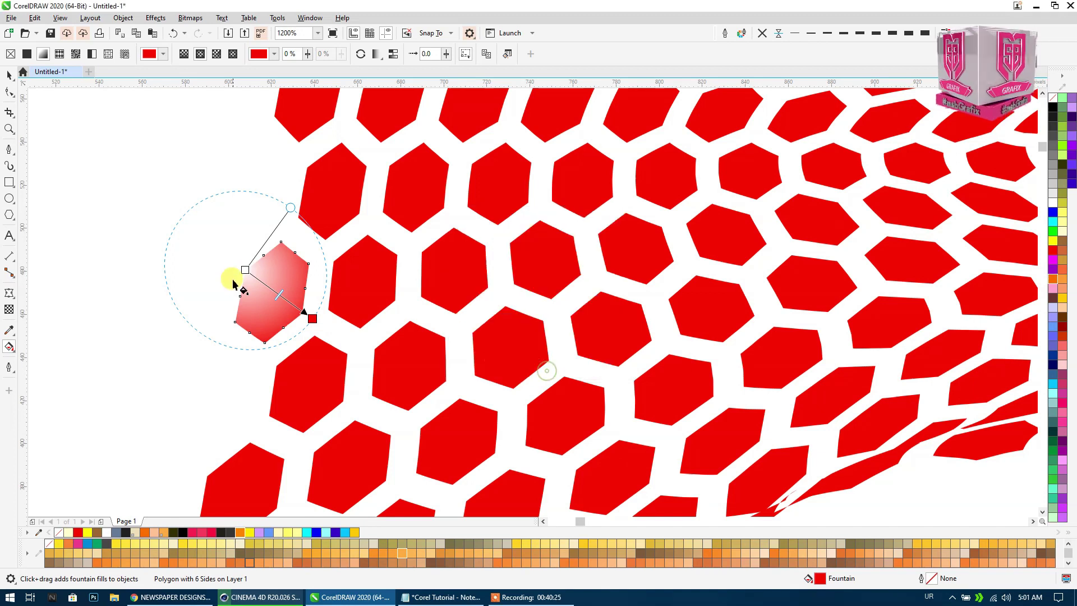
Try orange and yellow start colours and blue, grey and yellow-green end colours on the gradient.
{"action": "left_click", "coordinate": [245, 269]}
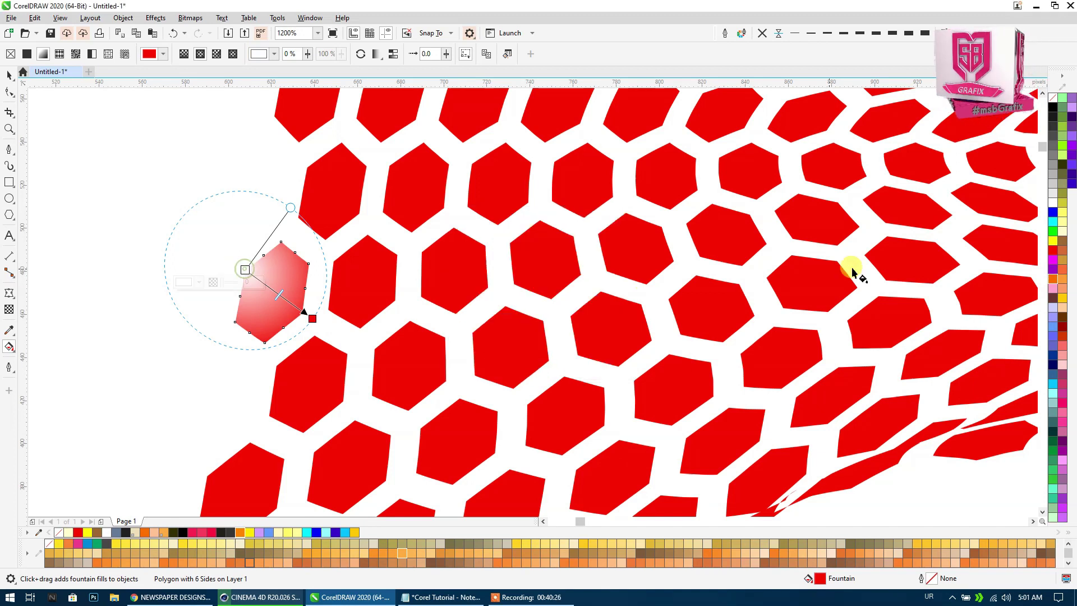
{"action": "left_click", "coordinate": [1052, 279]}
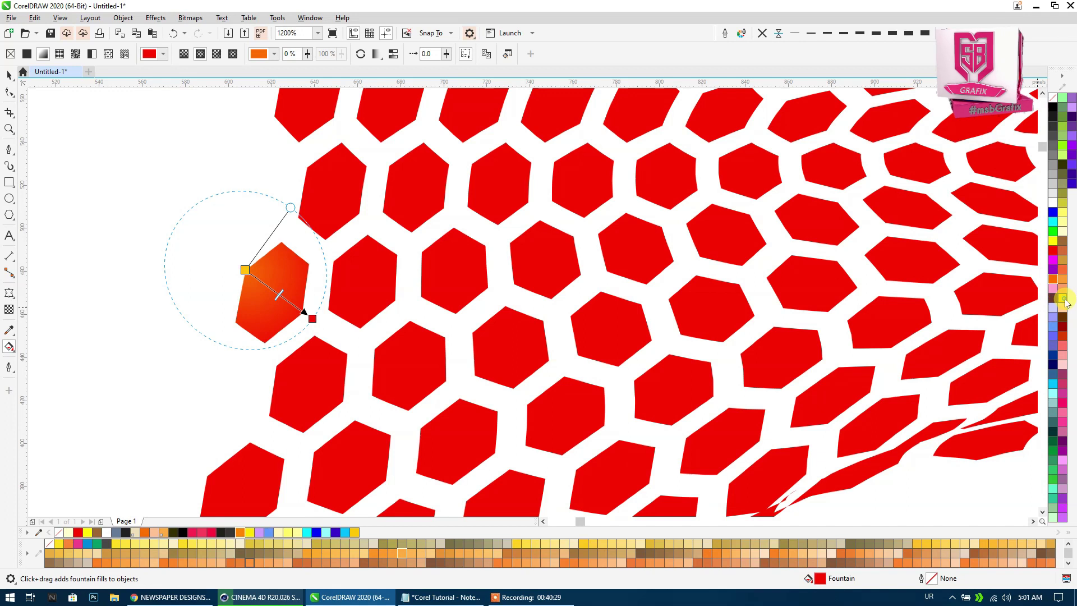
{"action": "left_click", "coordinate": [1064, 300]}
{"action": "left_click", "coordinate": [307, 313]}
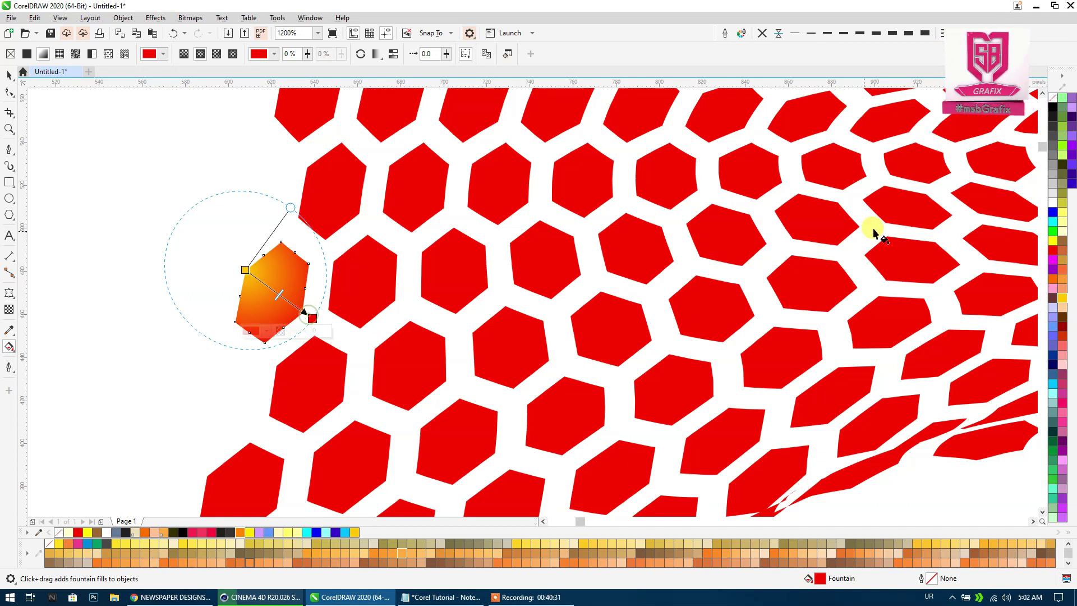
{"action": "left_click", "coordinate": [1054, 216]}
{"action": "left_click", "coordinate": [1053, 192]}
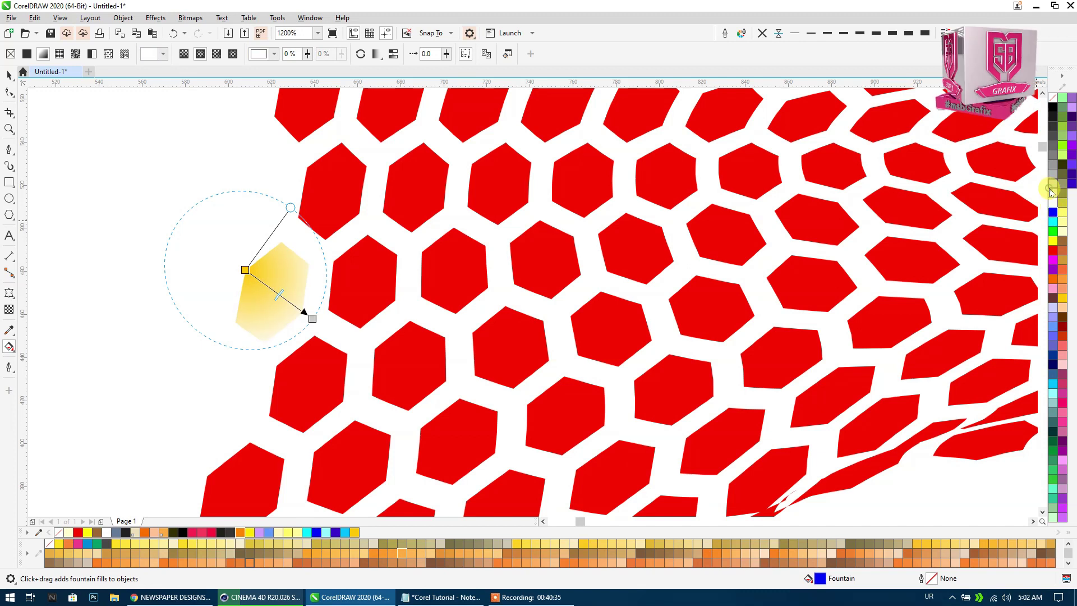
{"action": "left_click", "coordinate": [1062, 148]}
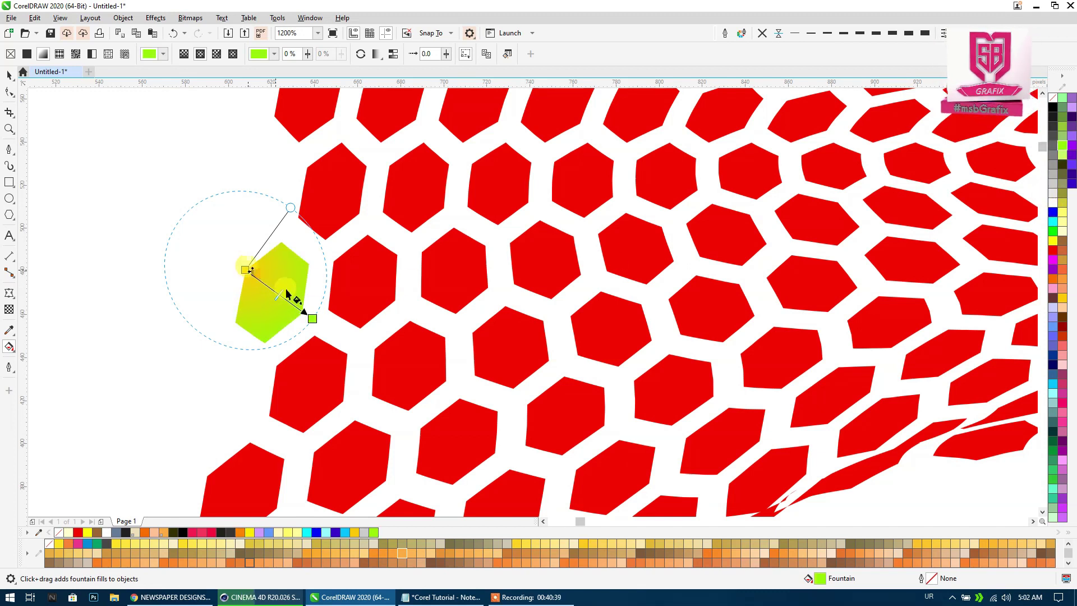
{"action": "left_click", "coordinate": [310, 314]}
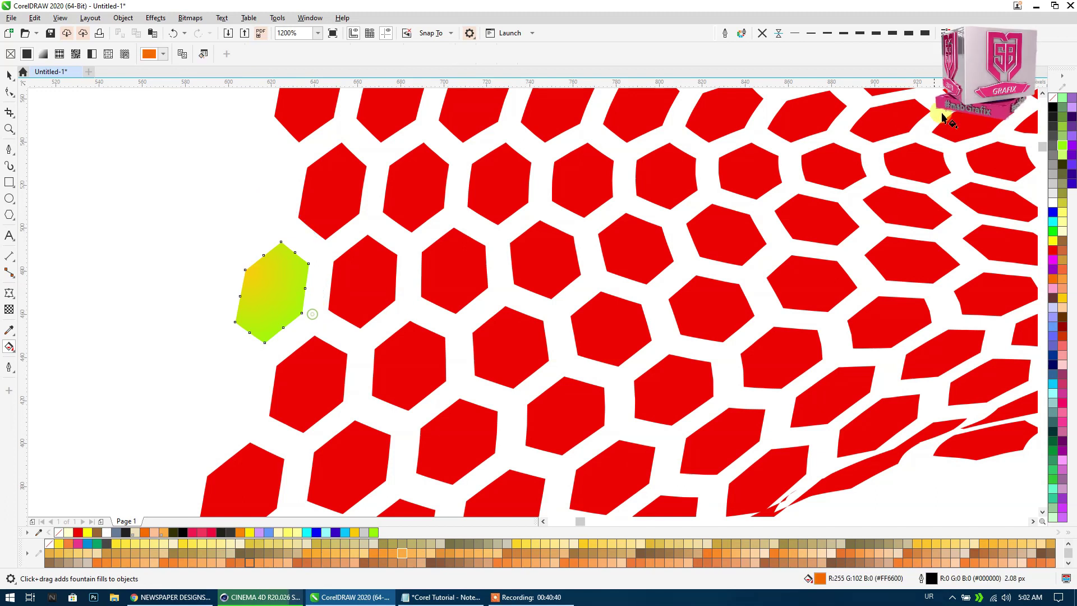
Set the hexagon's radial gradient to run from red to black.
{"action": "left_click", "coordinate": [266, 287]}
{"action": "left_click", "coordinate": [564, 327]}
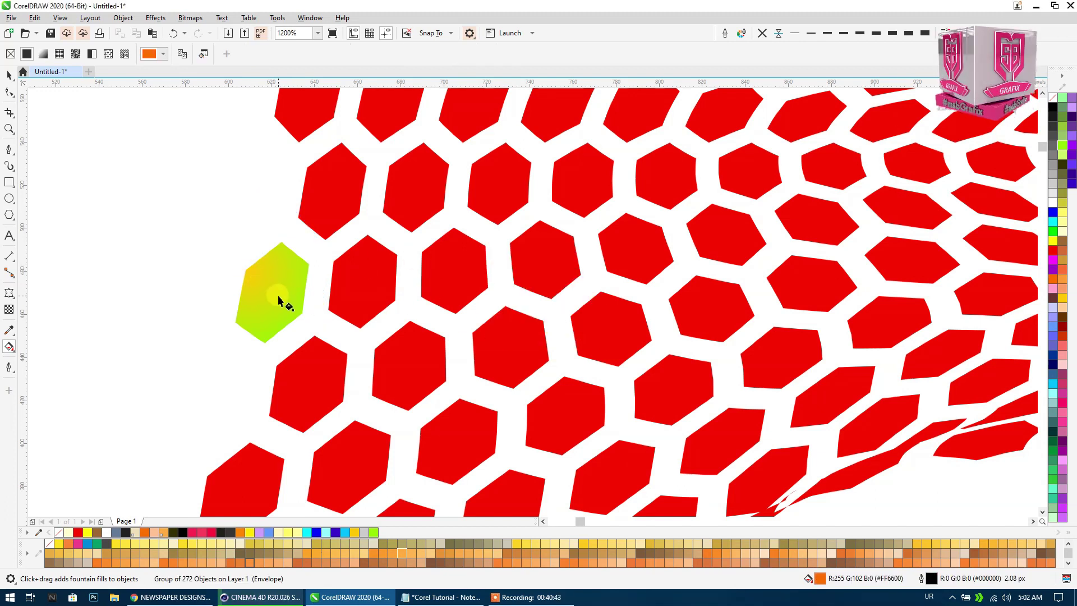
{"action": "left_click", "coordinate": [279, 300]}
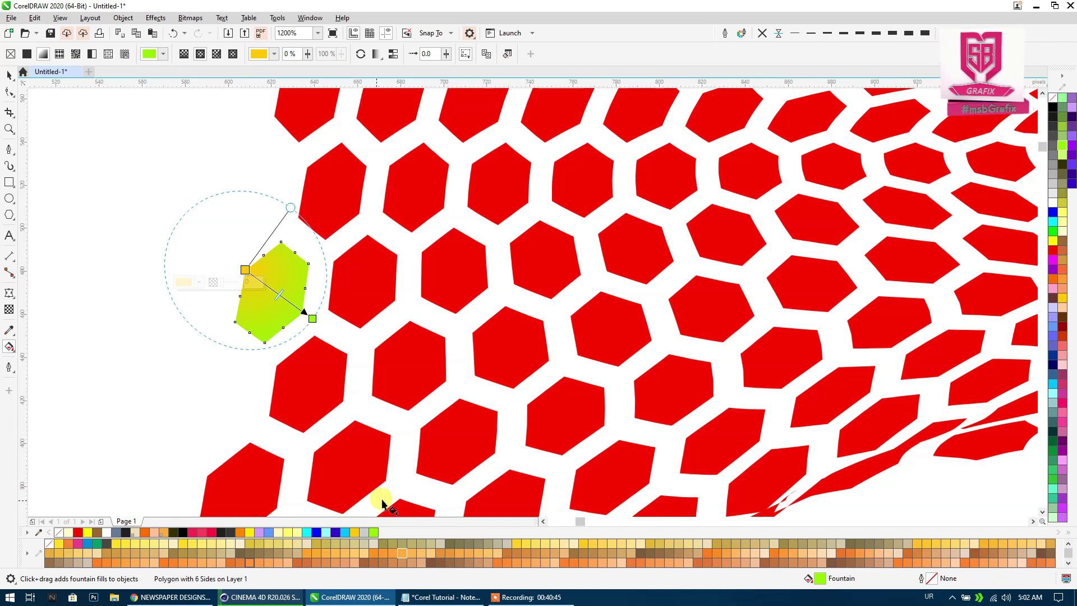
{"action": "left_click", "coordinate": [1051, 251]}
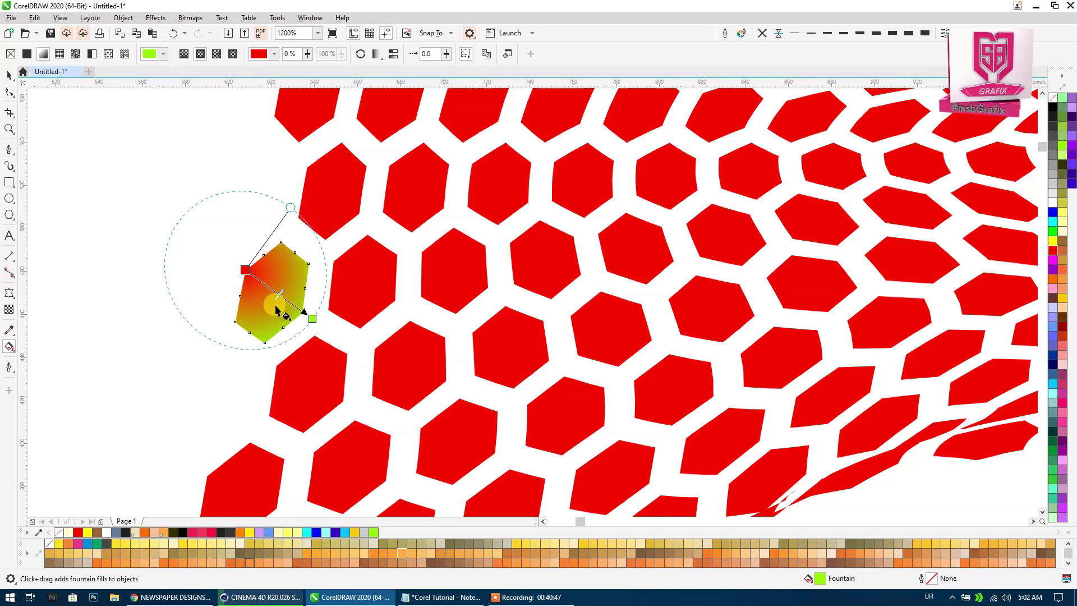
{"action": "left_click", "coordinate": [1052, 112]}
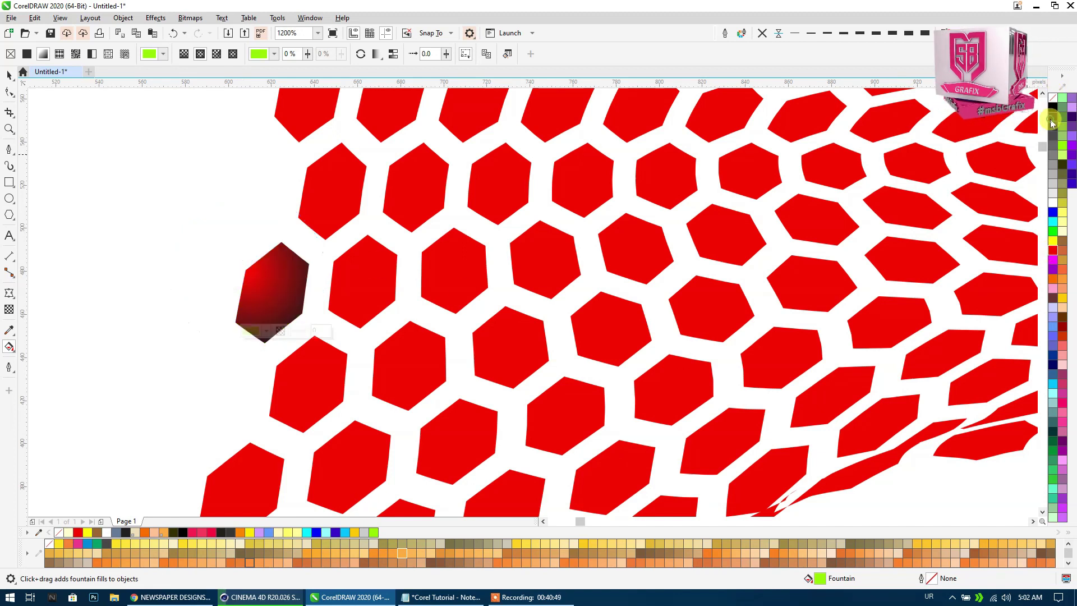
{"action": "left_click", "coordinate": [9, 75]}
Copy the red-to-black radial fill to a neighbouring hexagon, then repeat it across the whole grid.
{"action": "scroll", "coordinate": [229, 211], "scroll_direction": "down", "scroll_amount": 1}
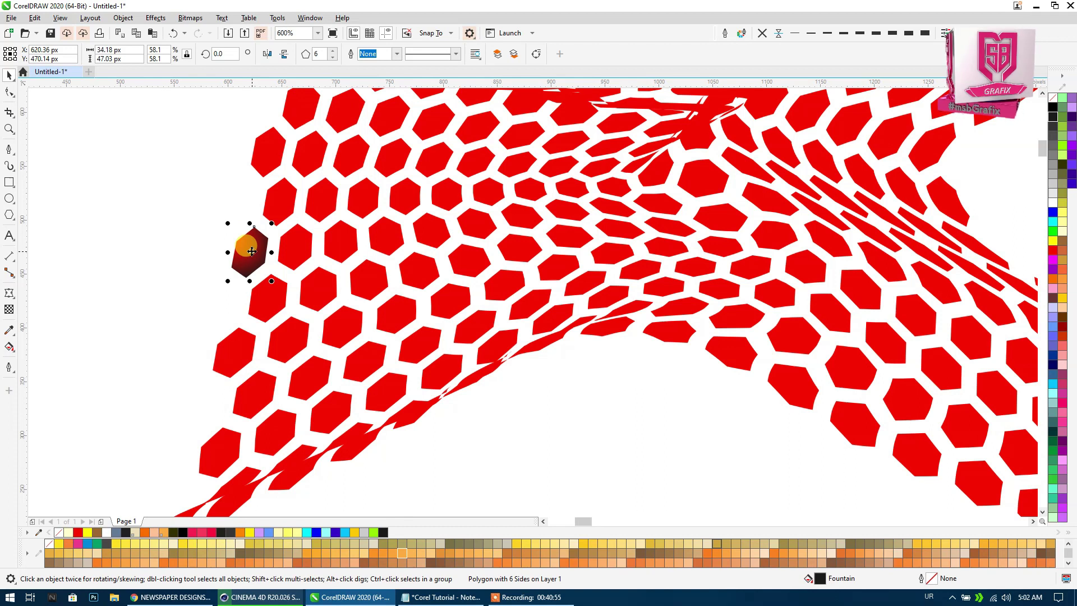
{"action": "left_click_drag", "start_coordinate": [252, 251], "coordinate": [272, 296]}
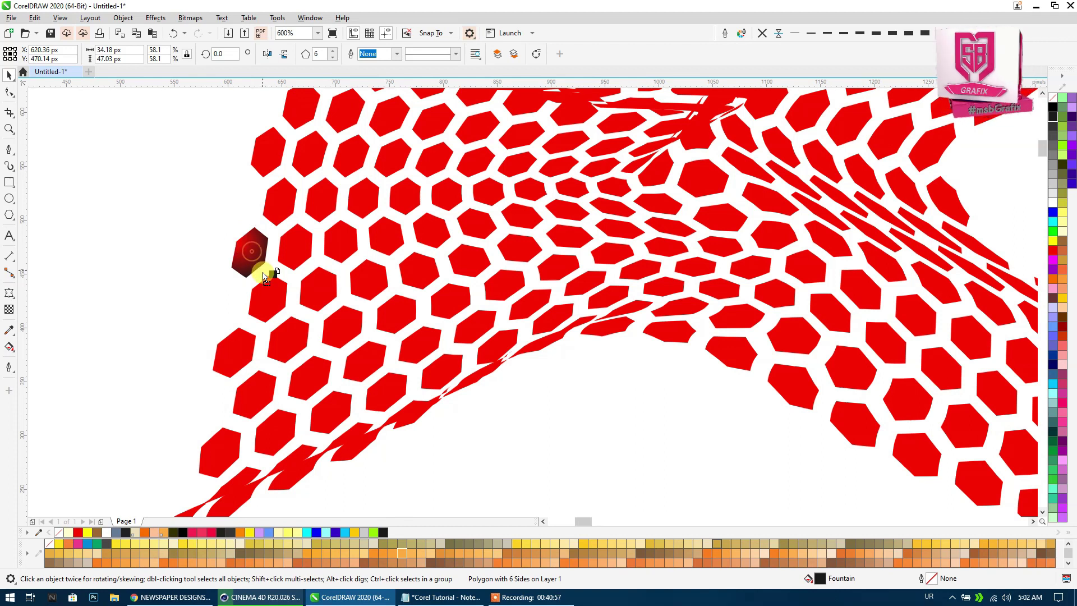
{"action": "scroll", "coordinate": [271, 298], "scroll_direction": "down", "scroll_amount": 3}
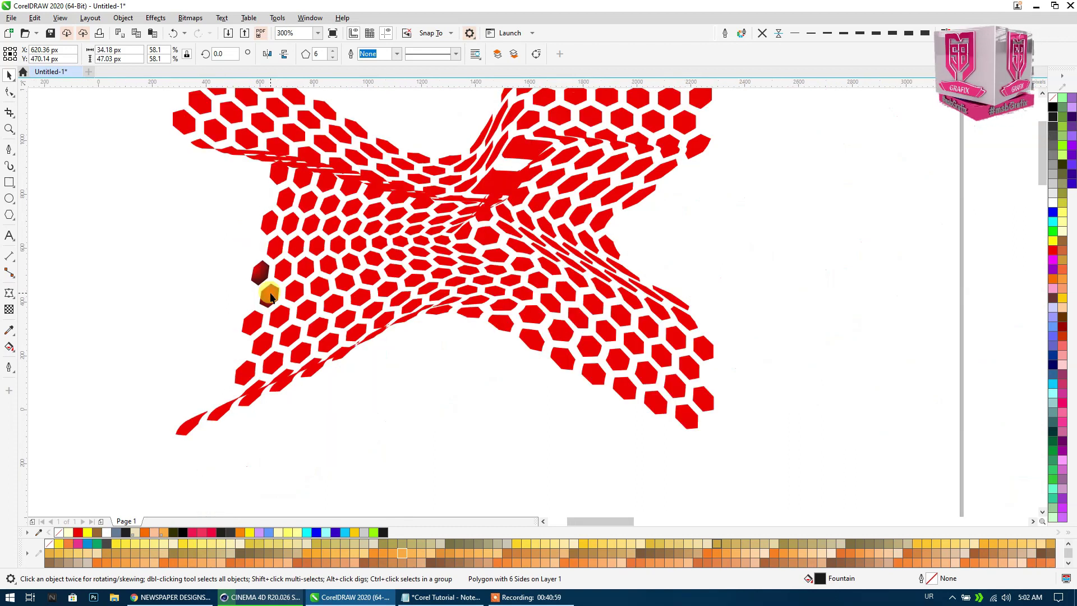
{"action": "left_click_drag", "start_coordinate": [170, 133], "coordinate": [586, 405]}
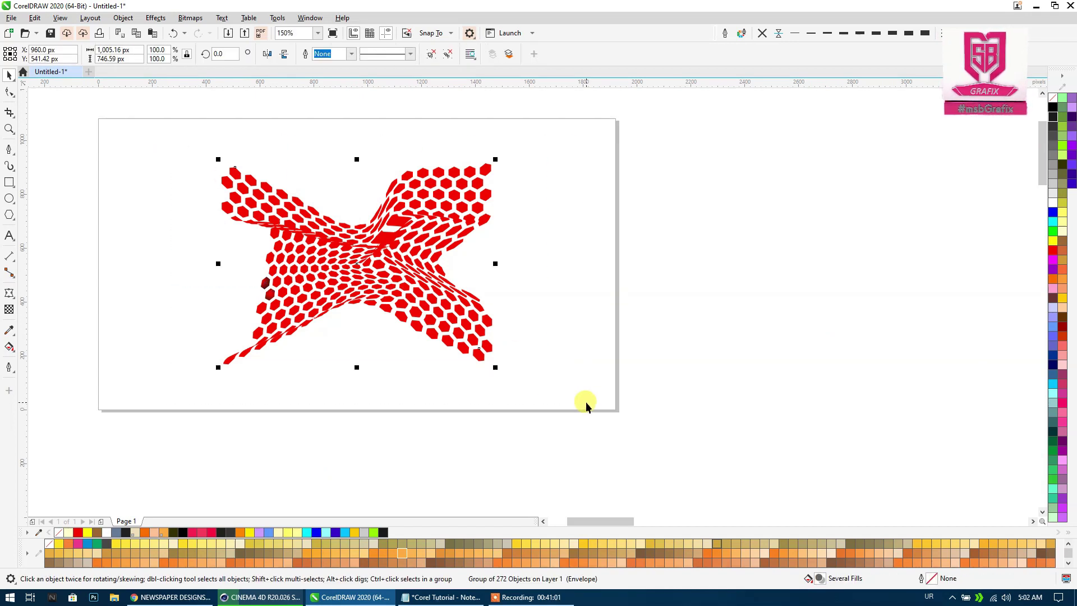
{"action": "key", "text": "ctrl+r"}
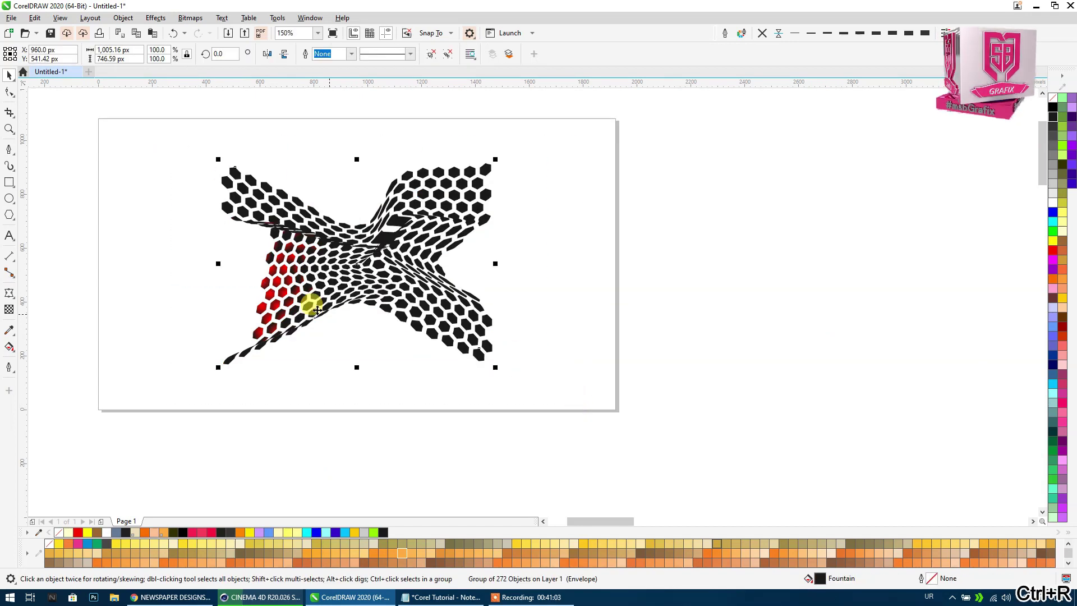
{"action": "scroll", "coordinate": [331, 263], "scroll_direction": "up", "scroll_amount": 2}
{"action": "scroll", "coordinate": [336, 269], "scroll_direction": "up", "scroll_amount": 2}
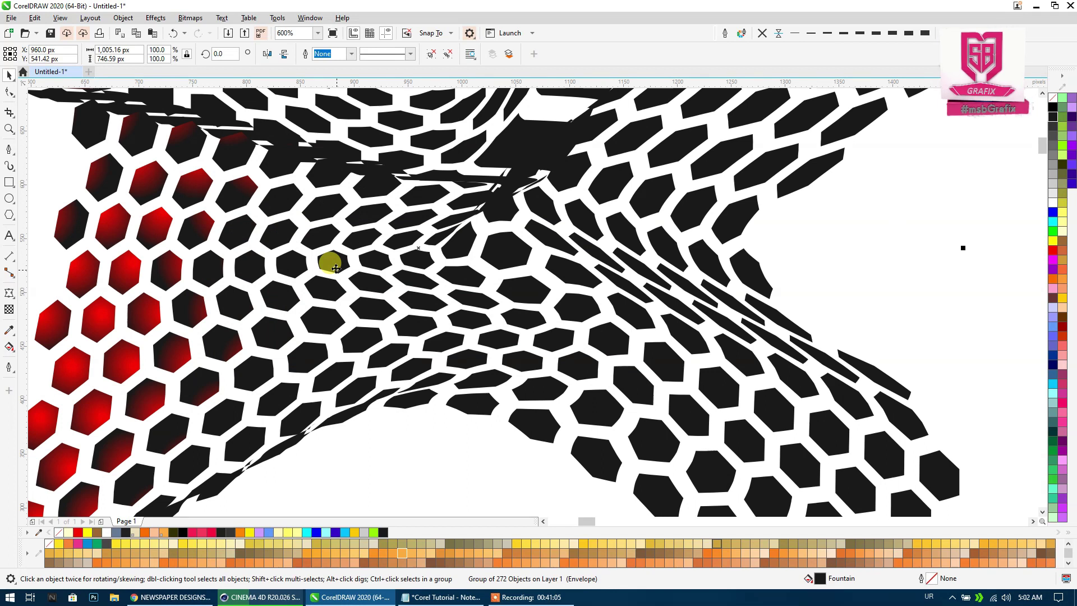
{"action": "scroll", "coordinate": [335, 266], "scroll_direction": "down", "scroll_amount": 2}
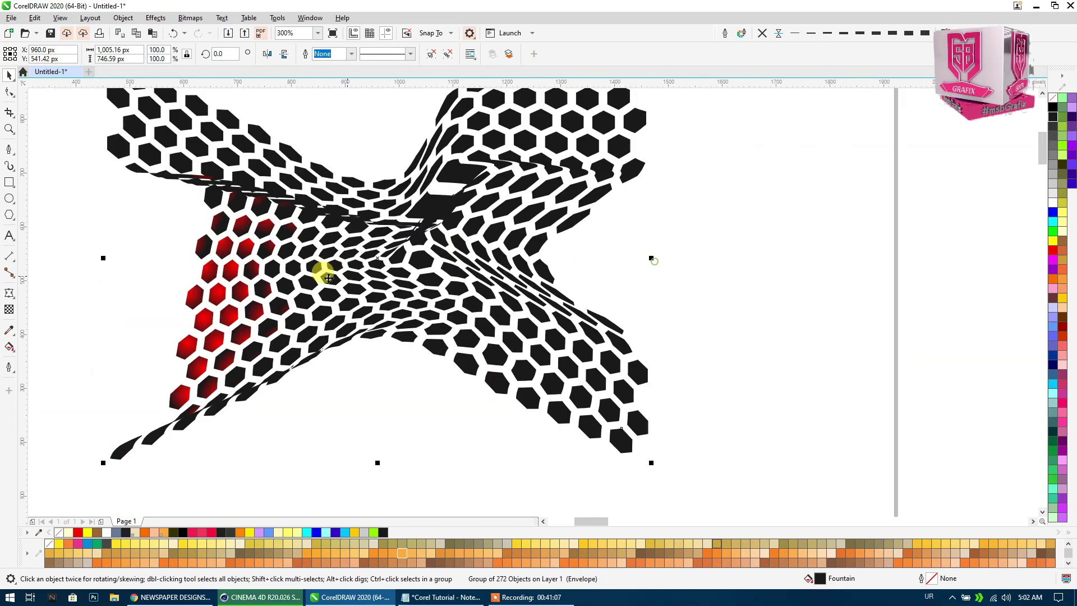
{"action": "left_click", "coordinate": [140, 264]}
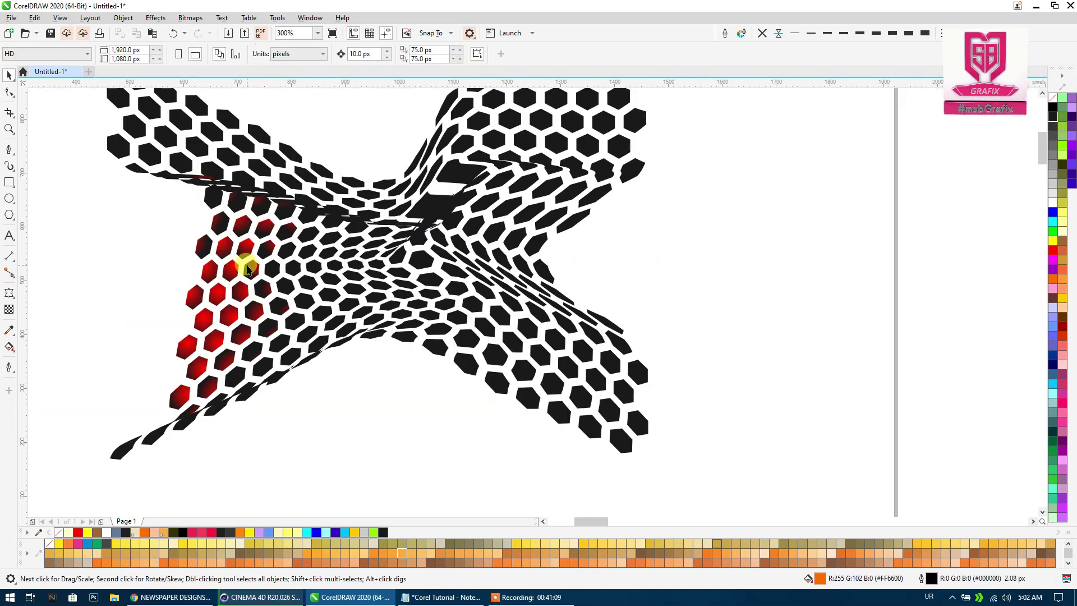
Single out one red left-edge hexagon inside the envelope-warped hexagon group.
{"action": "left_click", "coordinate": [249, 269]}
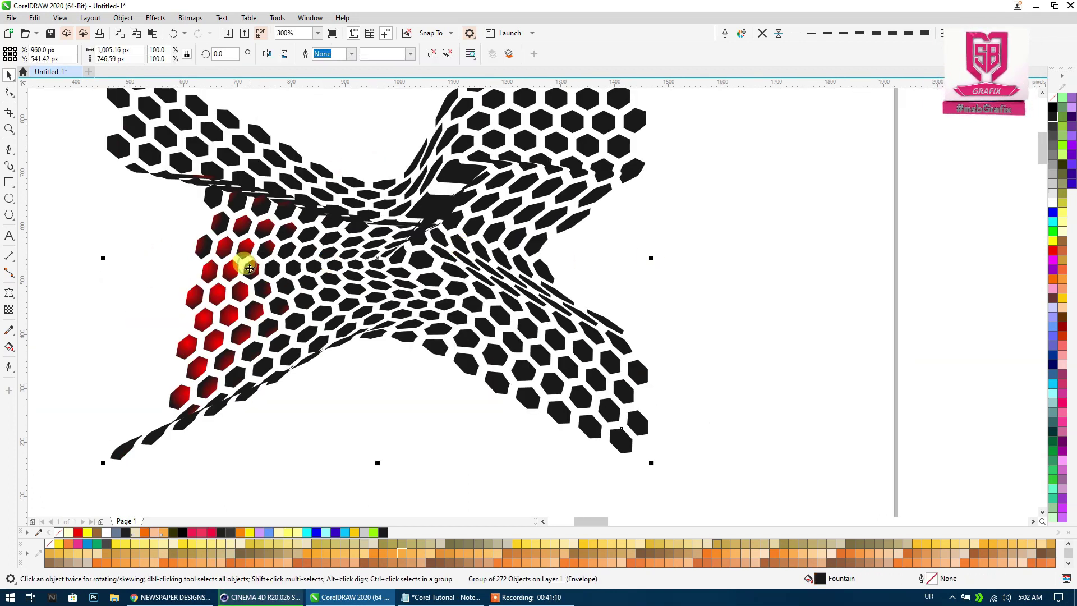
{"action": "left_click", "coordinate": [229, 315], "text": "ctrl"}
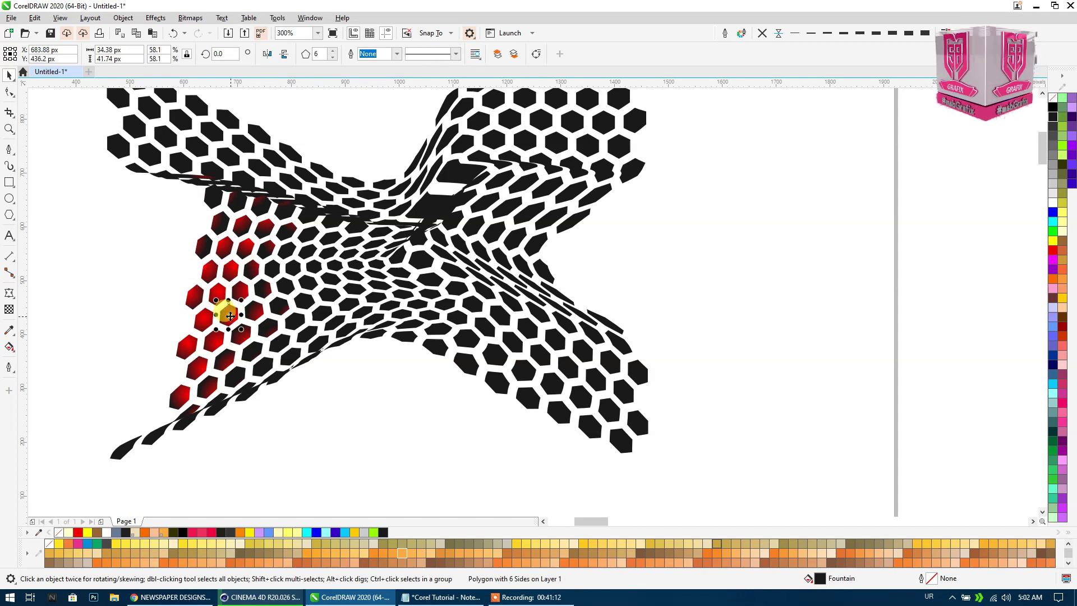
{"action": "left_click", "coordinate": [496, 235]}
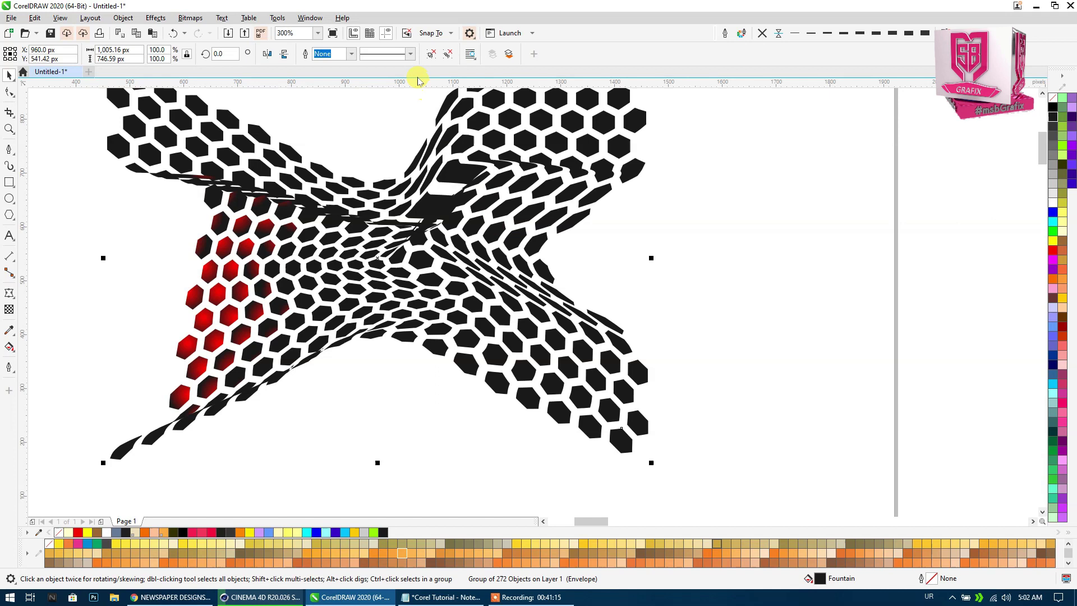
{"action": "left_click", "coordinate": [14, 345]}
{"action": "left_click", "coordinate": [566, 327]}
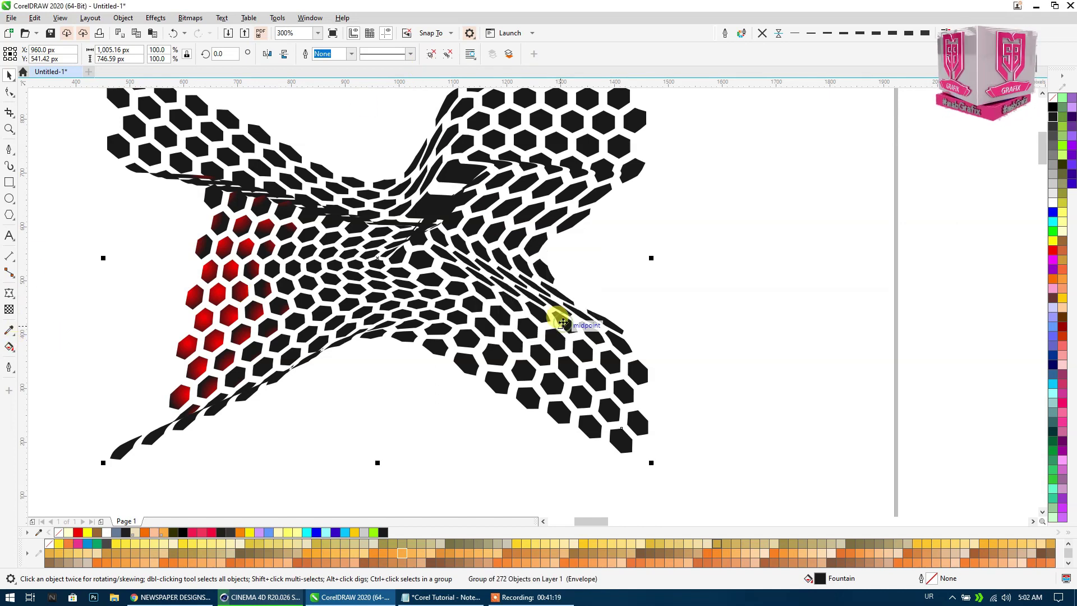
{"action": "scroll", "coordinate": [396, 243], "scroll_direction": "down", "scroll_amount": 2}
{"action": "left_click", "coordinate": [311, 254]}
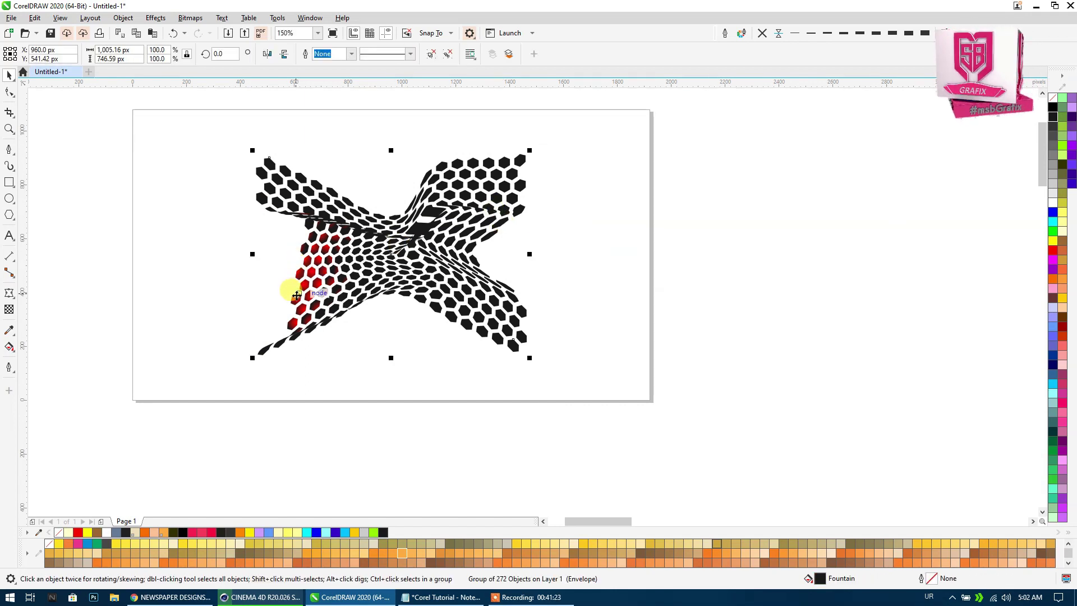
{"action": "scroll", "coordinate": [293, 288], "scroll_direction": "up", "scroll_amount": 2}
{"action": "left_click", "coordinate": [297, 297], "text": "ctrl"}
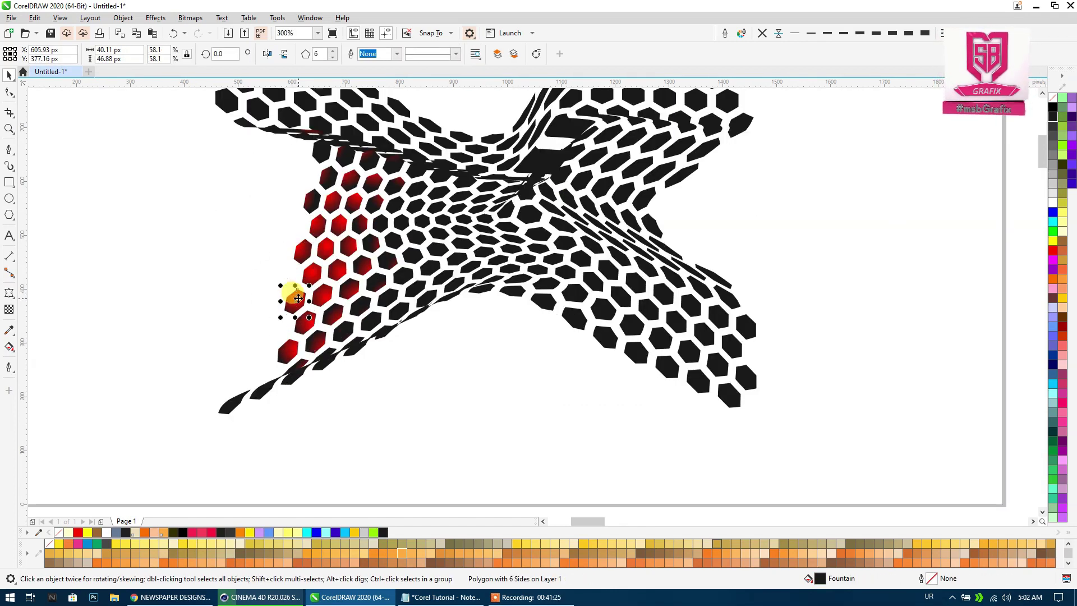
{"action": "left_click", "coordinate": [607, 270], "text": "ctrl"}
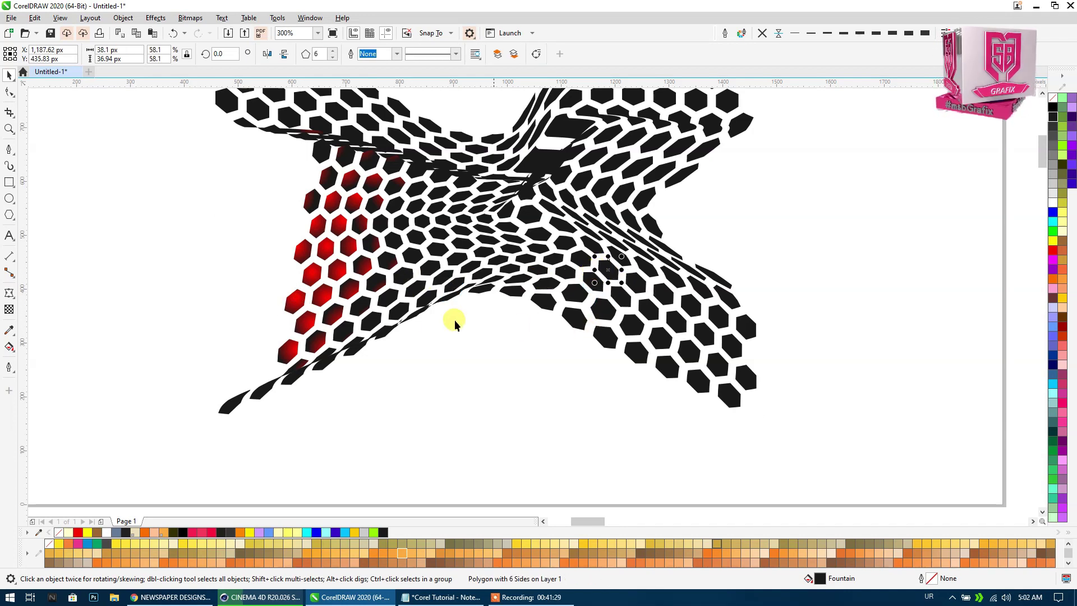
{"action": "left_click", "coordinate": [298, 297], "text": "ctrl"}
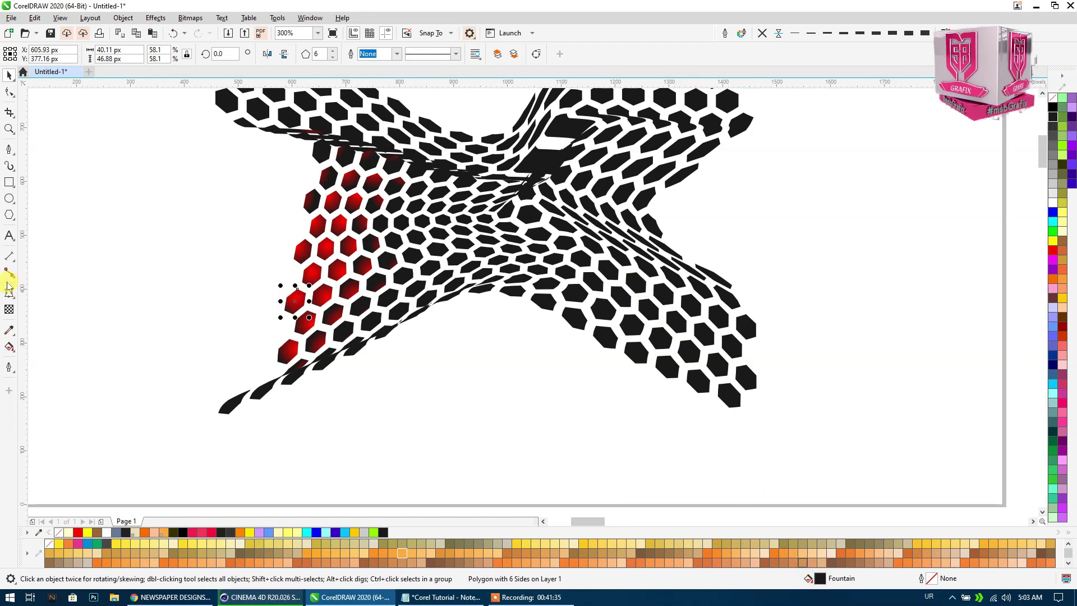
{"action": "left_click", "coordinate": [10, 346]}
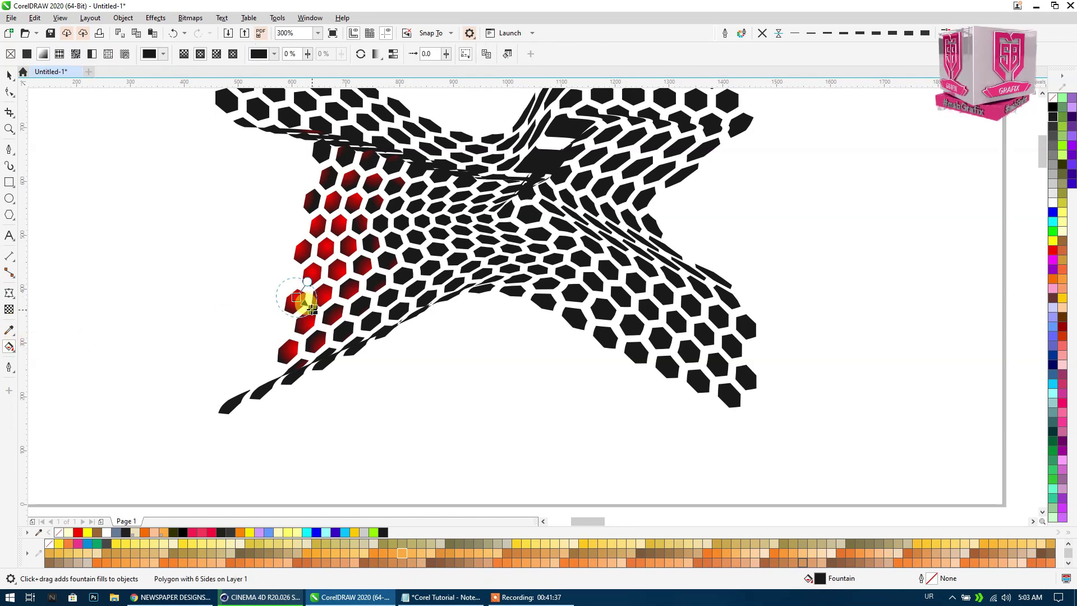
{"action": "left_click", "coordinate": [417, 259]}
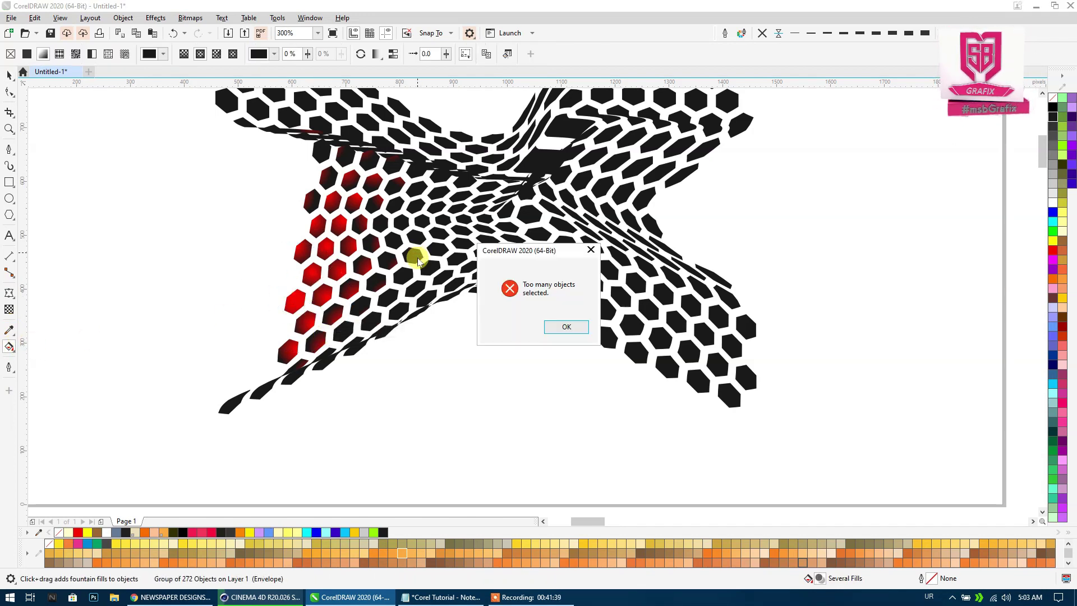
{"action": "left_click", "coordinate": [563, 326]}
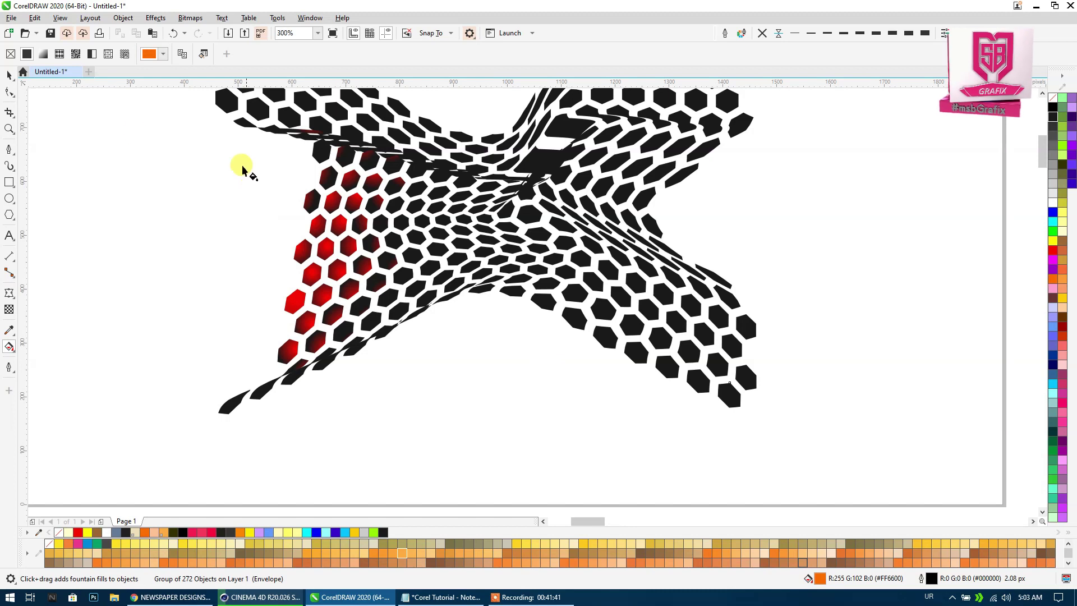
{"action": "left_click", "coordinate": [10, 78]}
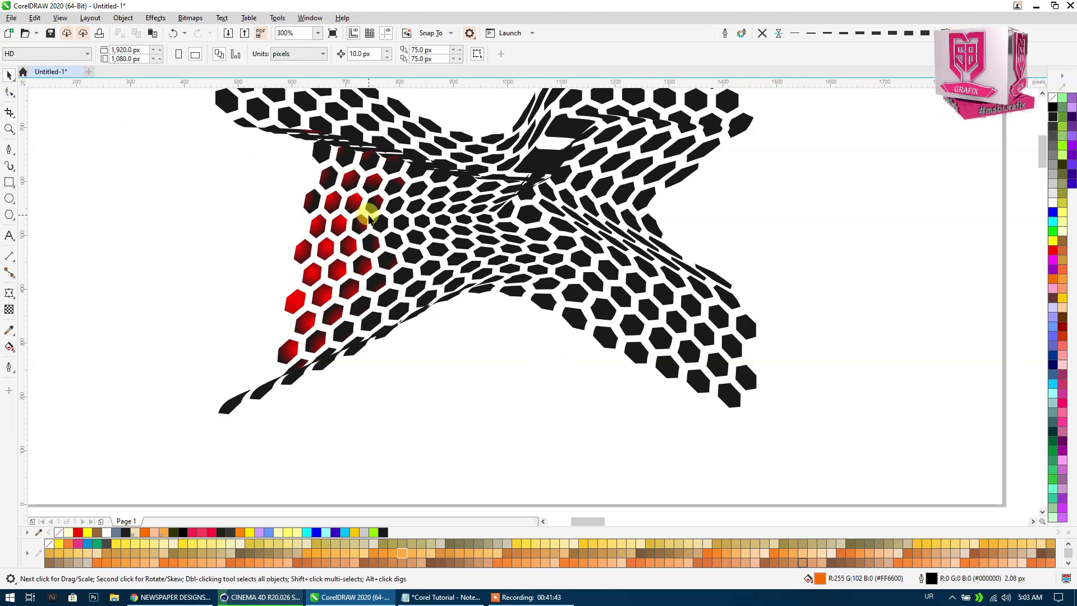
{"action": "left_click", "coordinate": [319, 255]}
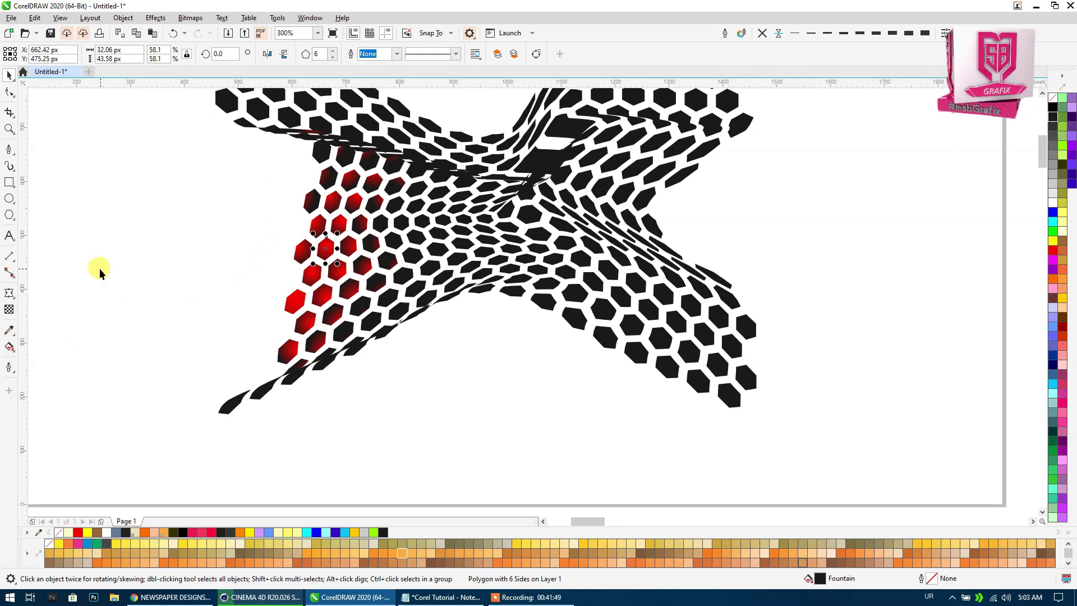
{"action": "left_click", "coordinate": [9, 344]}
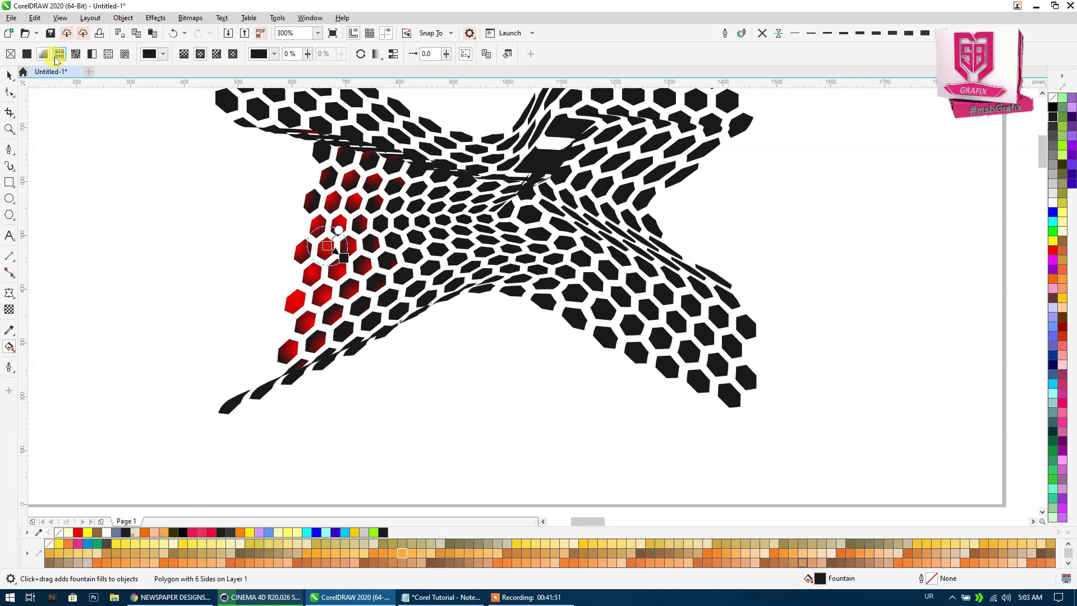
{"action": "left_click", "coordinate": [163, 54]}
{"action": "left_click_drag", "start_coordinate": [186, 136], "coordinate": [342, 236]}
{"action": "left_click", "coordinate": [567, 352]}
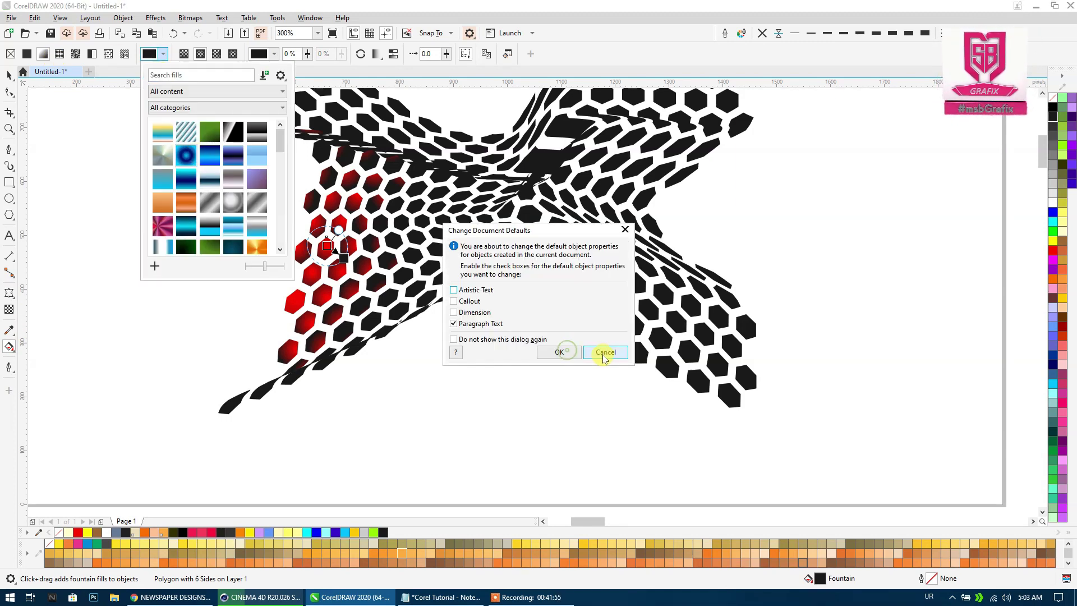
{"action": "left_click", "coordinate": [605, 353]}
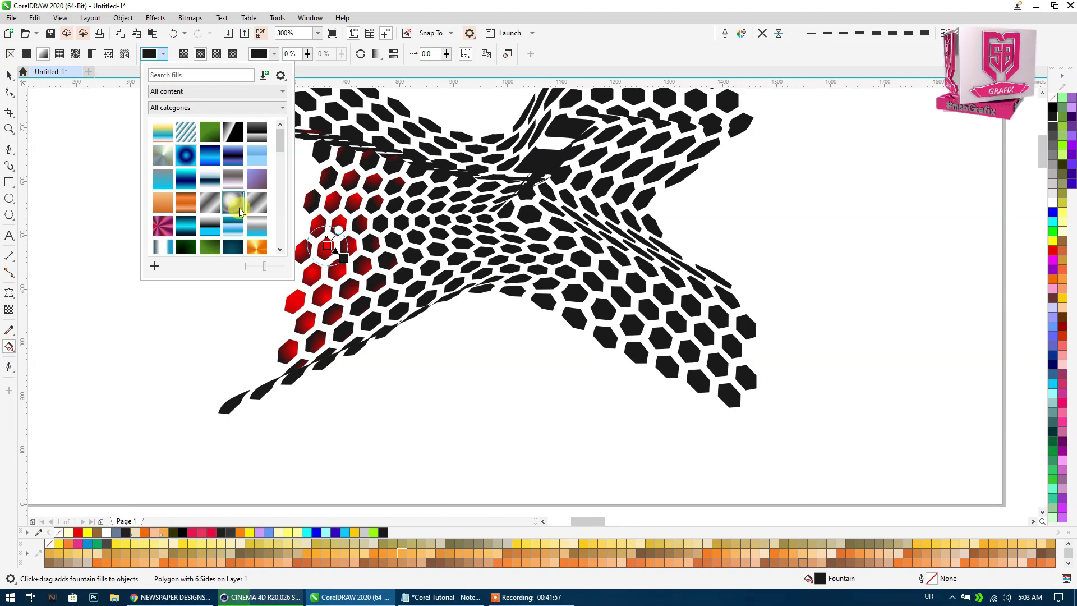
{"action": "scroll", "coordinate": [257, 207], "scroll_direction": "down", "scroll_amount": 1}
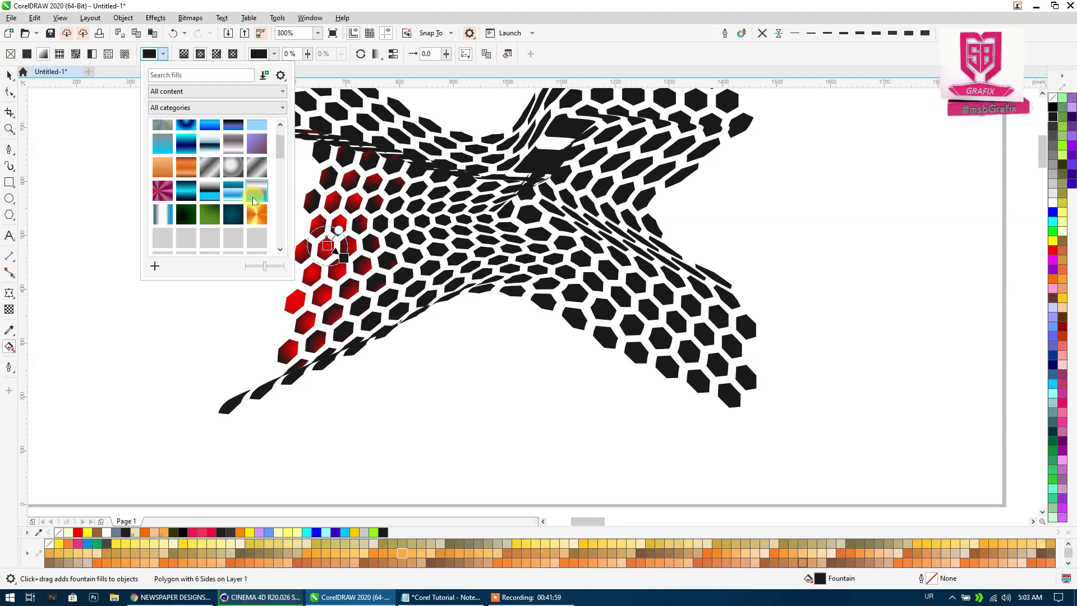
{"action": "scroll", "coordinate": [199, 216], "scroll_direction": "down", "scroll_amount": 1}
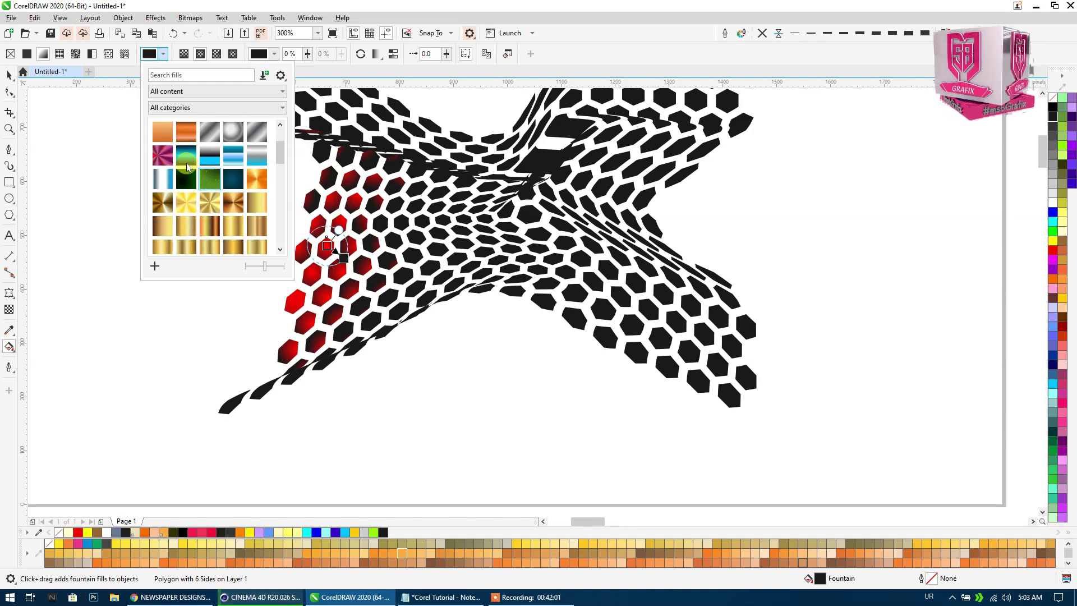
{"action": "scroll", "coordinate": [194, 189], "scroll_direction": "down", "scroll_amount": 1}
{"action": "scroll", "coordinate": [208, 186], "scroll_direction": "down", "scroll_amount": 1}
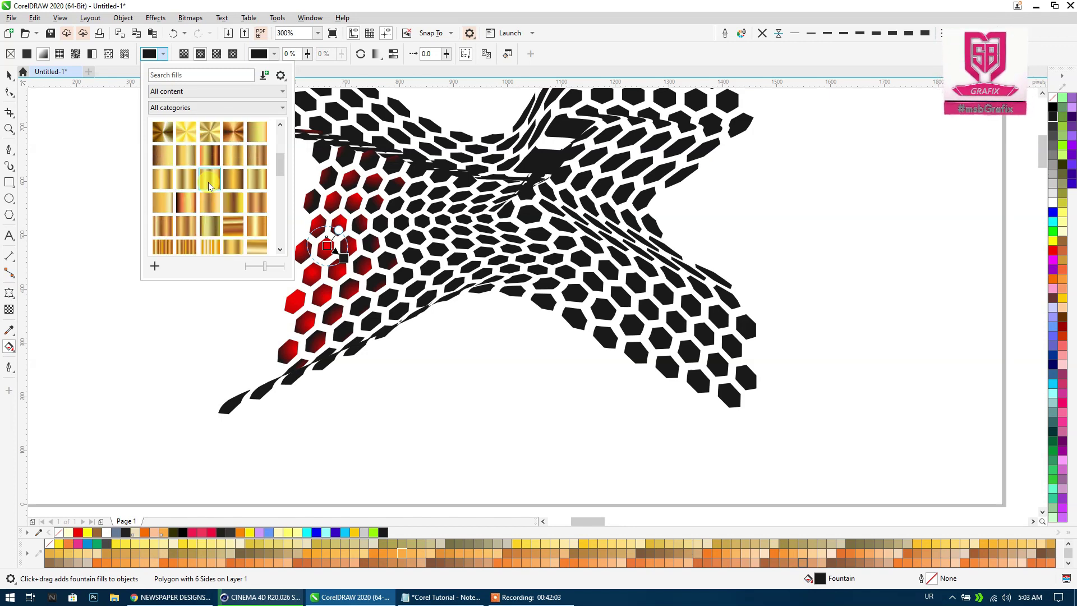
{"action": "scroll", "coordinate": [205, 189], "scroll_direction": "up", "scroll_amount": 1}
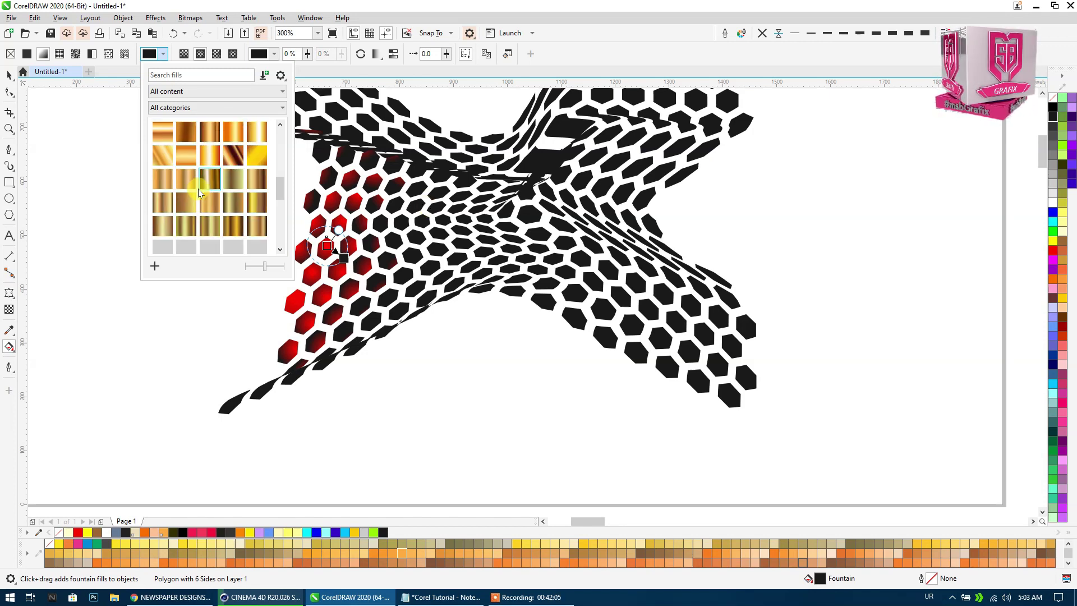
{"action": "scroll", "coordinate": [199, 193], "scroll_direction": "down", "scroll_amount": 2}
{"action": "scroll", "coordinate": [199, 193], "scroll_direction": "down", "scroll_amount": 1}
{"action": "scroll", "coordinate": [199, 193], "scroll_direction": "down", "scroll_amount": 1}
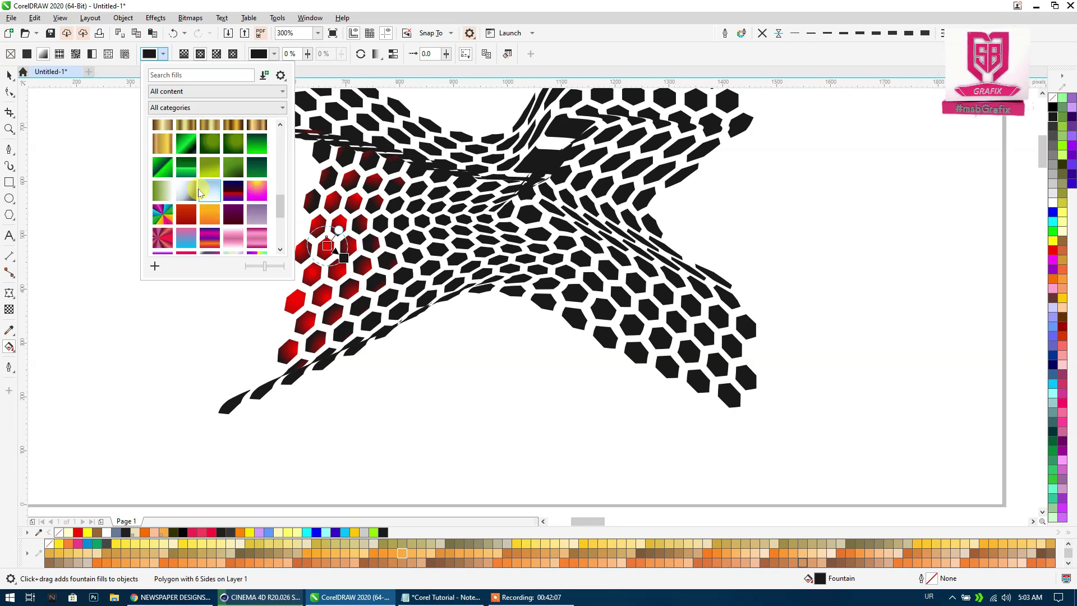
{"action": "left_click_drag", "start_coordinate": [264, 195], "coordinate": [318, 263]}
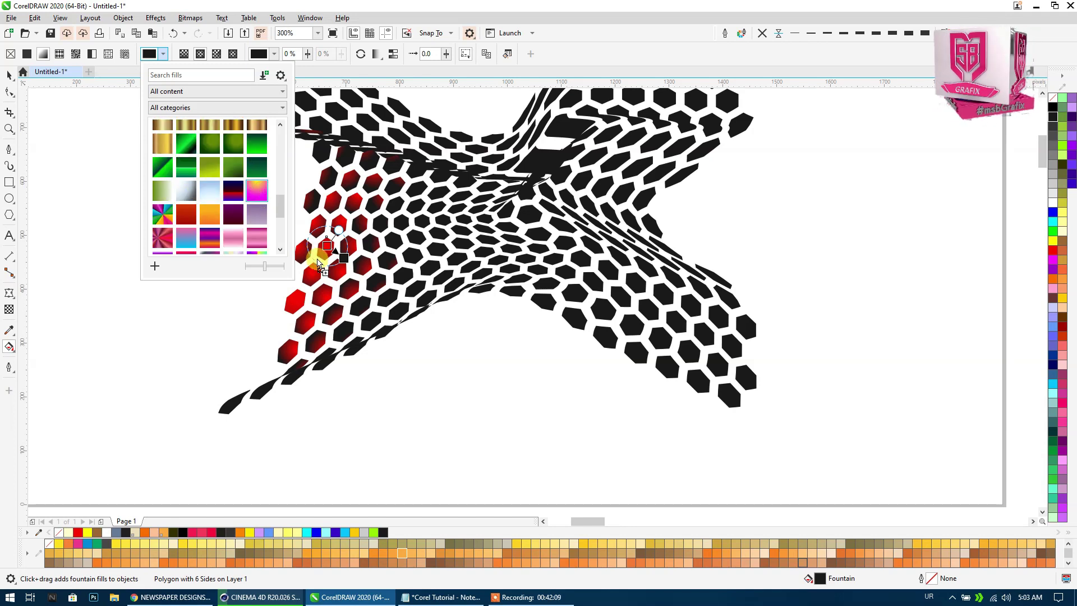
{"action": "key", "text": "space"}
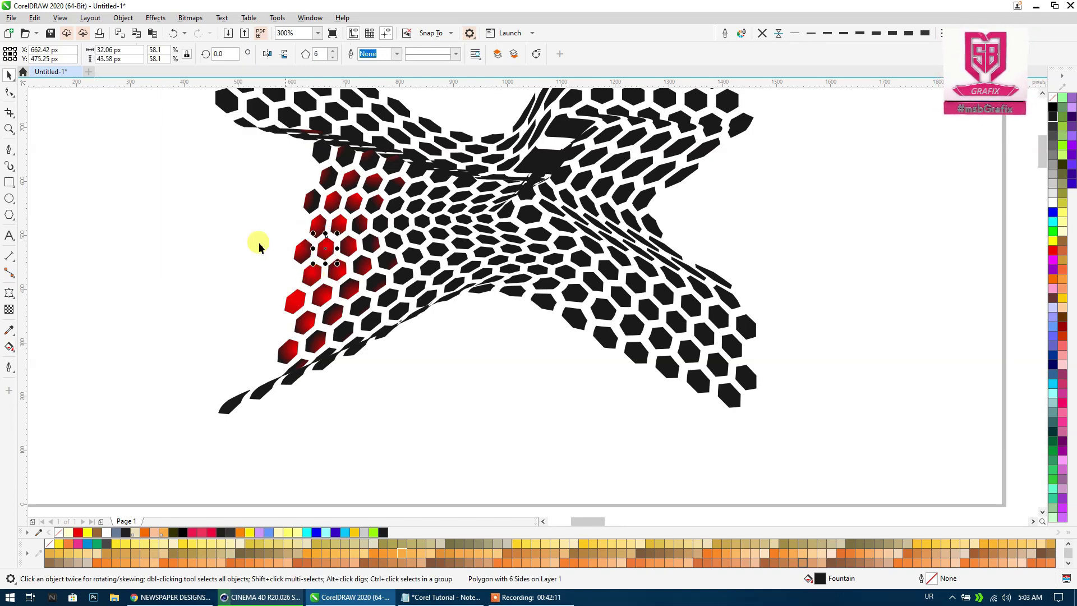
{"action": "left_click", "coordinate": [9, 346]}
{"action": "left_click", "coordinate": [150, 54]}
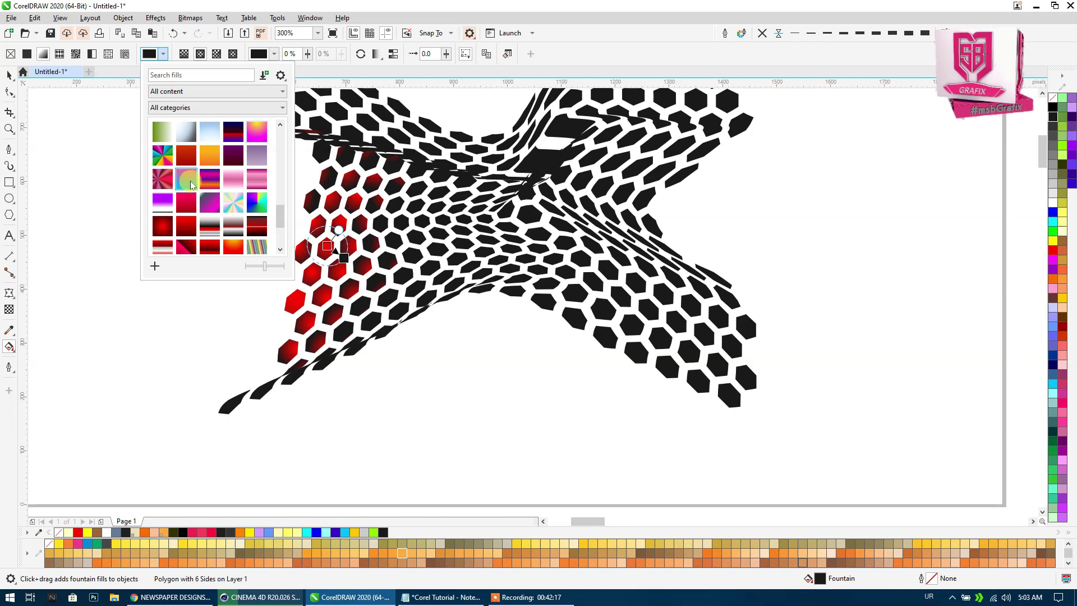
{"action": "left_click_drag", "start_coordinate": [207, 162], "coordinate": [324, 293]}
{"action": "key", "text": "space"}
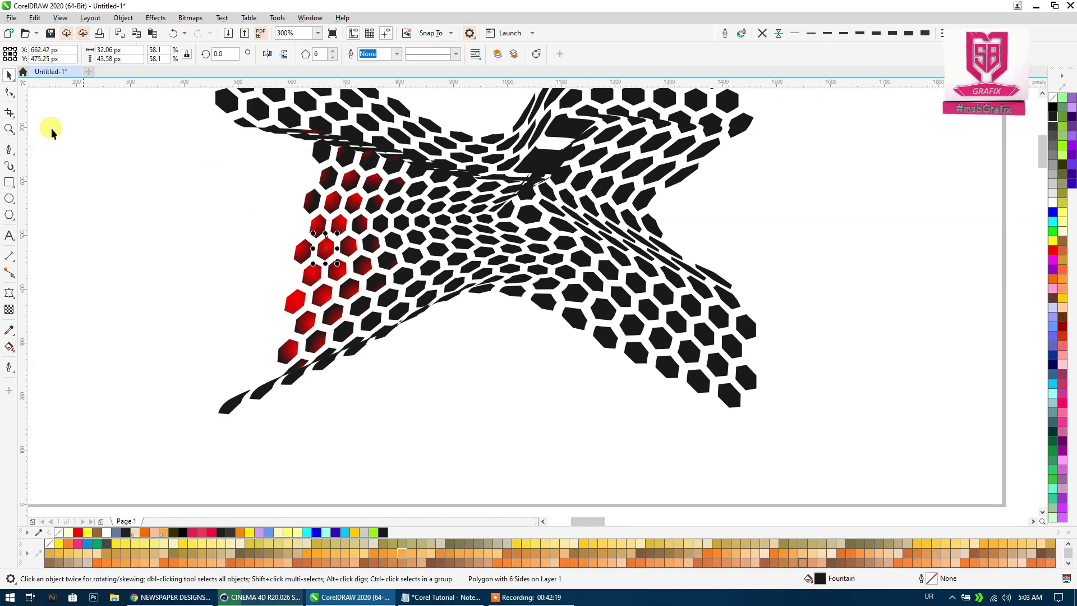
{"action": "left_click", "coordinate": [9, 348]}
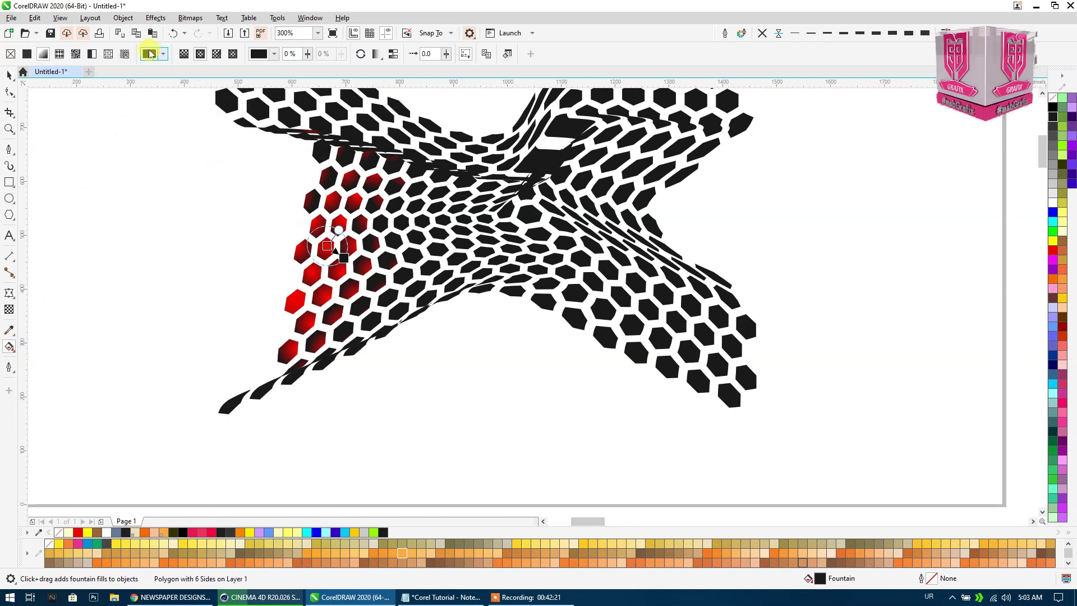
{"action": "left_click", "coordinate": [150, 53]}
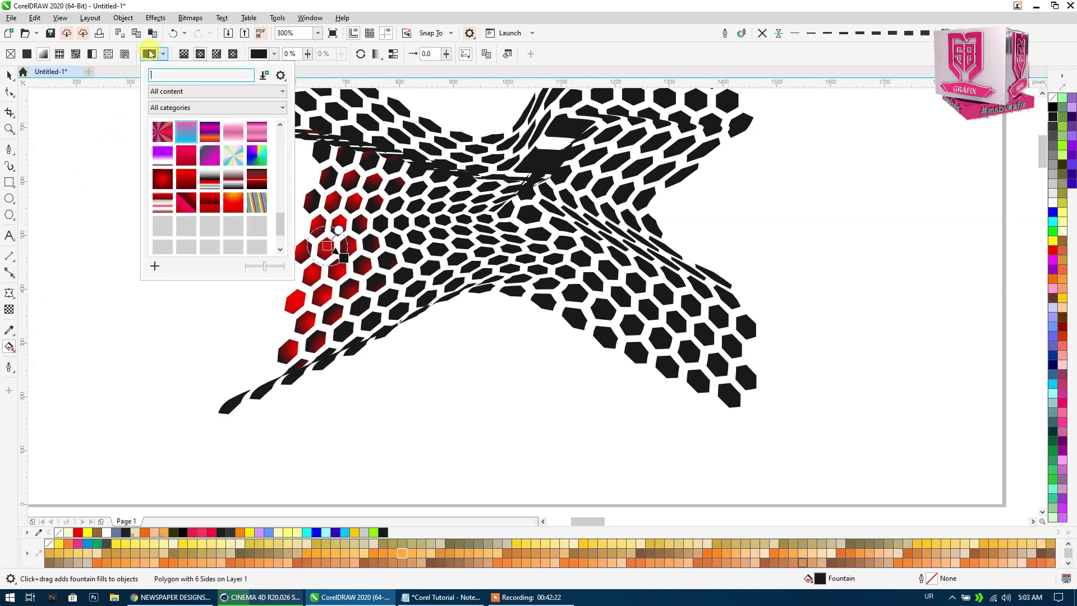
{"action": "left_click", "coordinate": [587, 250]}
{"action": "key", "text": "space"}
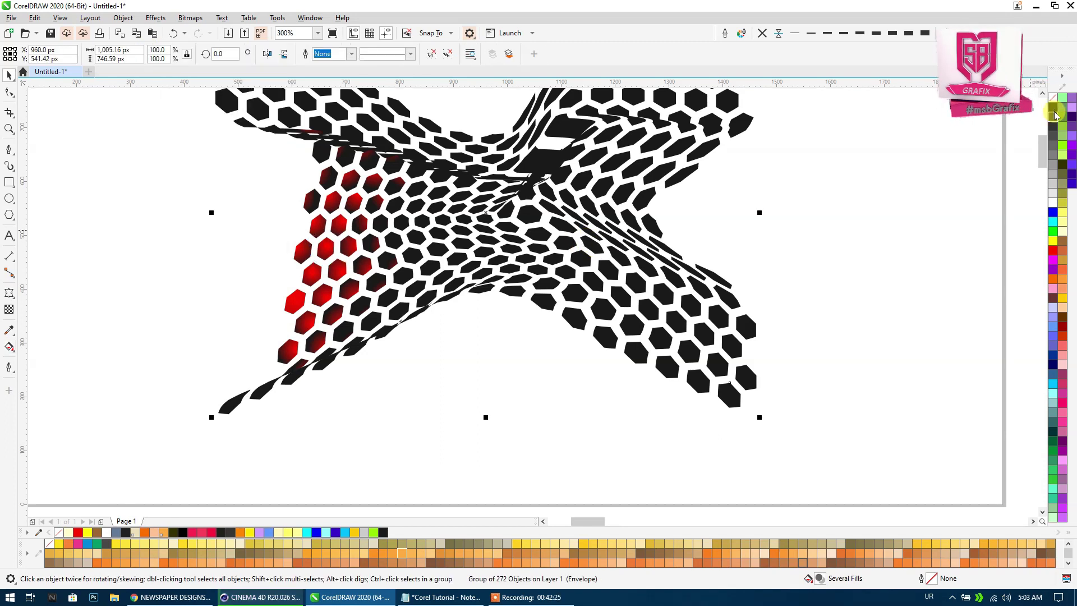
Clear the hexagon pattern's fill and fill it light grey instead.
{"action": "left_click", "coordinate": [1055, 115]}
{"action": "left_click", "coordinate": [1053, 97]}
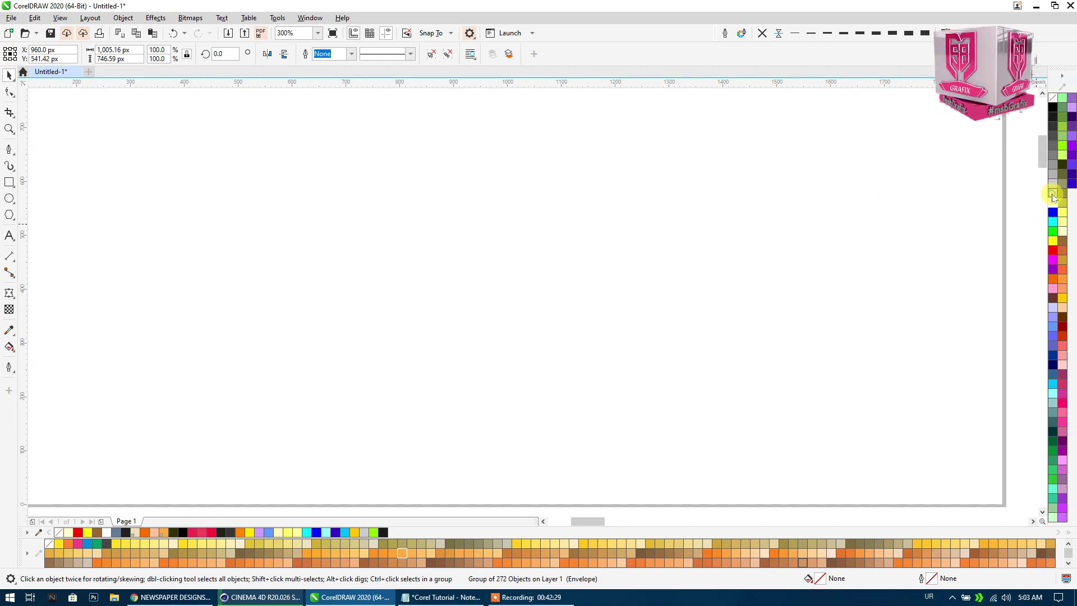
{"action": "left_click", "coordinate": [1053, 195]}
{"action": "left_click", "coordinate": [8, 348]}
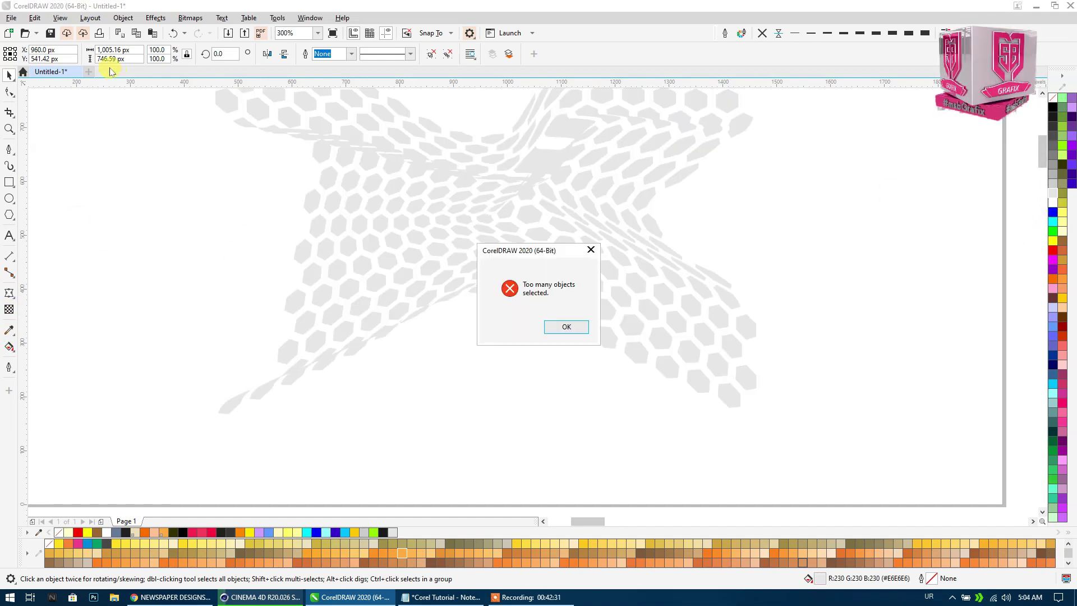
{"action": "left_click", "coordinate": [558, 327]}
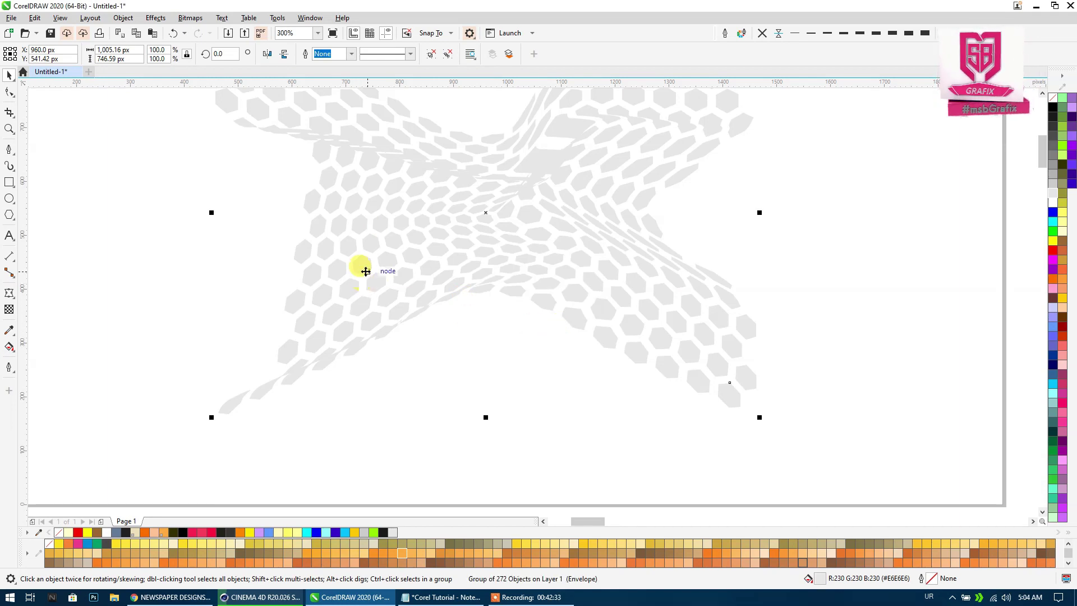
Give one hexagon a purple preset fountain fill, then reselect the whole warped group.
{"action": "left_click", "coordinate": [365, 269]}
{"action": "left_click", "coordinate": [9, 346]}
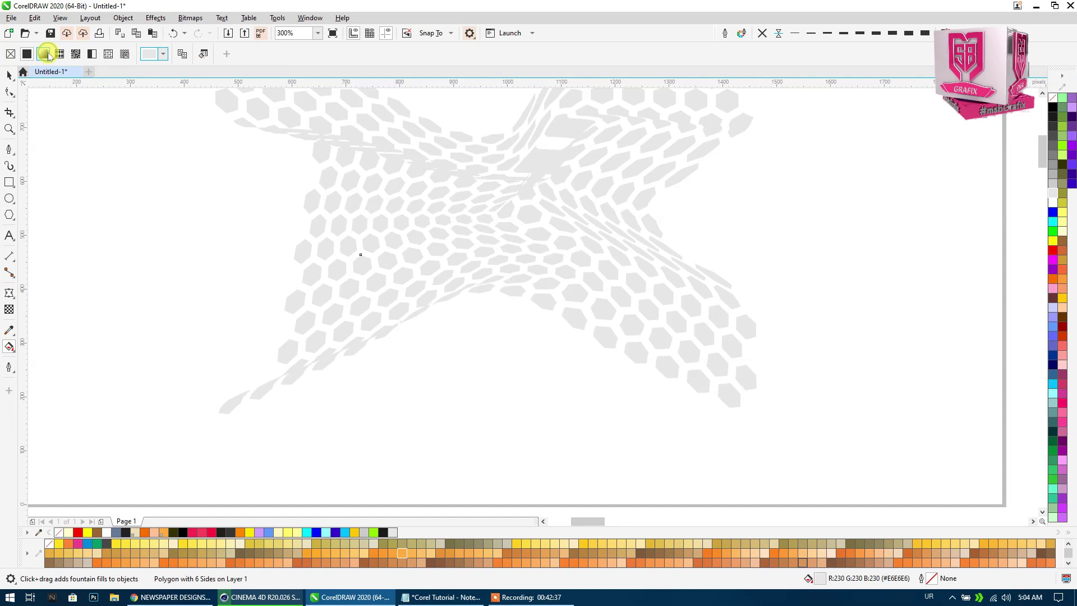
{"action": "left_click", "coordinate": [44, 55]}
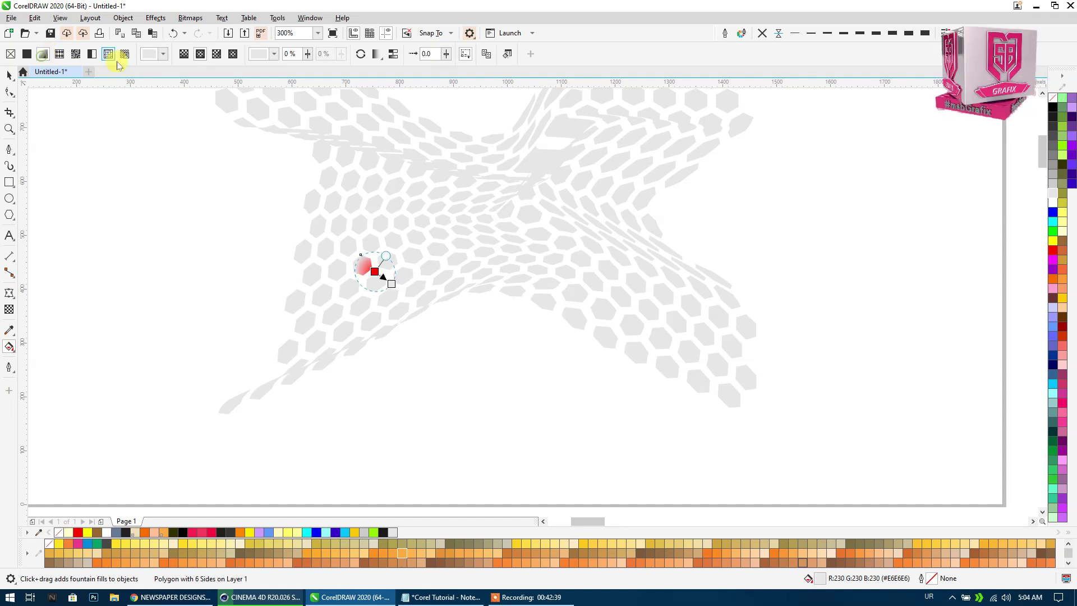
{"action": "left_click", "coordinate": [150, 54]}
{"action": "left_click_drag", "start_coordinate": [207, 138], "coordinate": [408, 264]}
{"action": "key", "text": "space"}
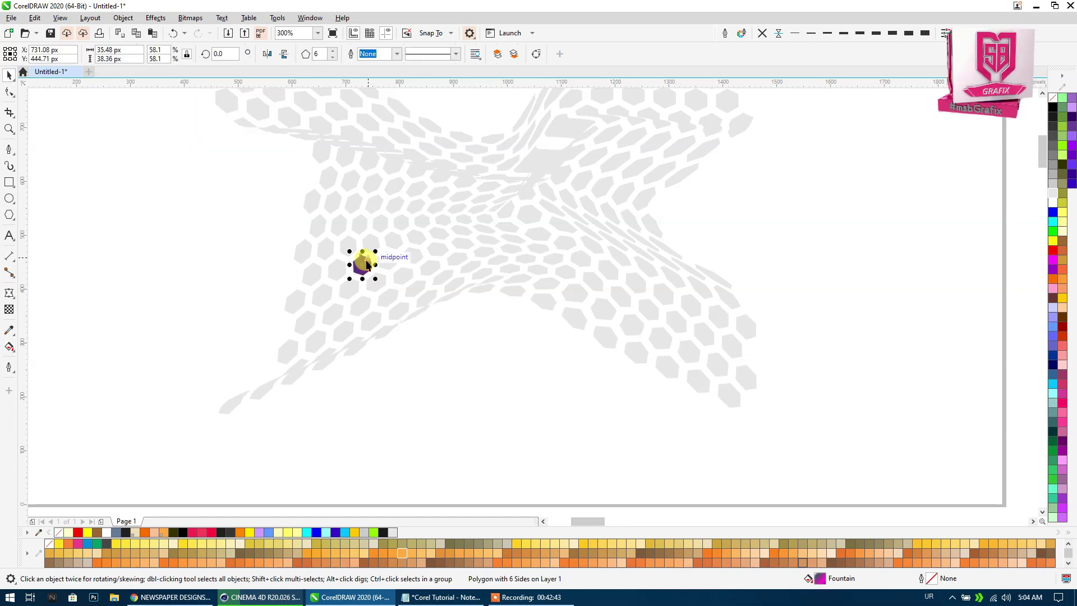
{"action": "left_click", "coordinate": [376, 313]}
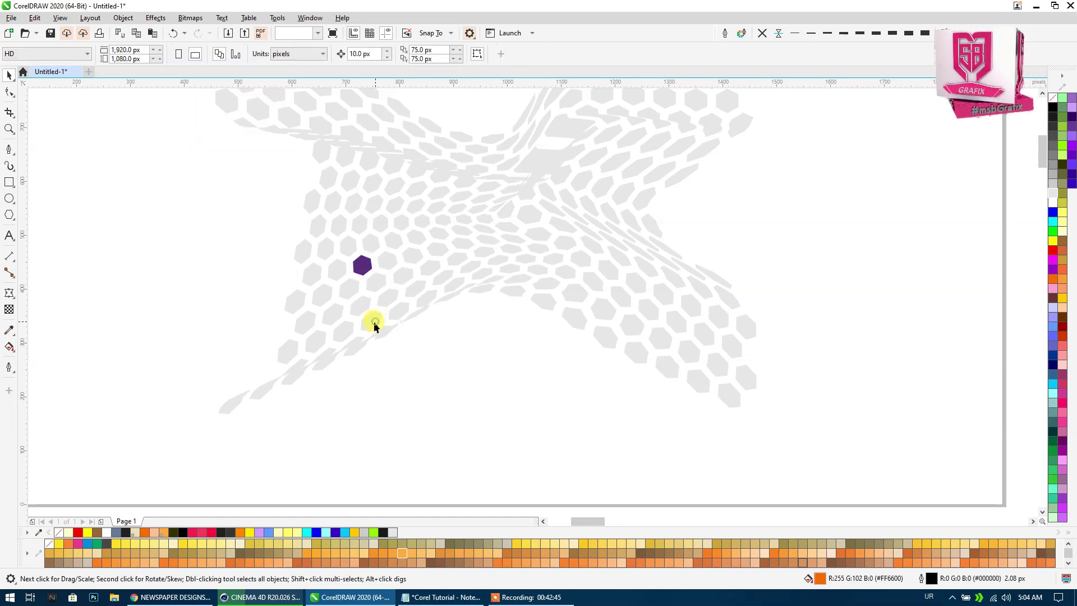
Move the hexagon group off the page to the right, filled solid violet with red outlines.
{"action": "key", "text": "ctrl+r"}
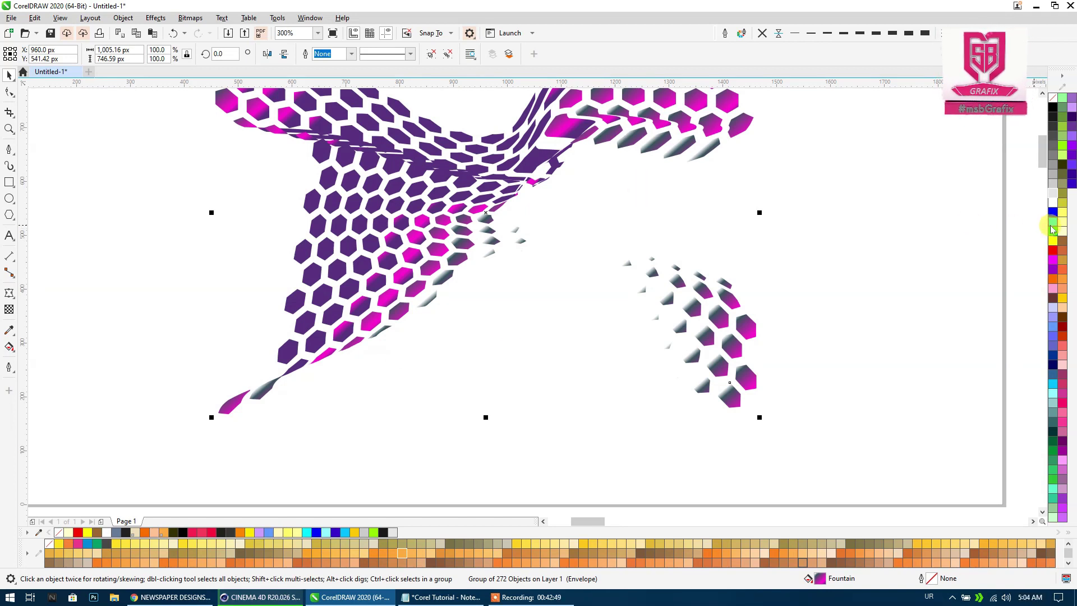
{"action": "right_click", "coordinate": [1053, 221]}
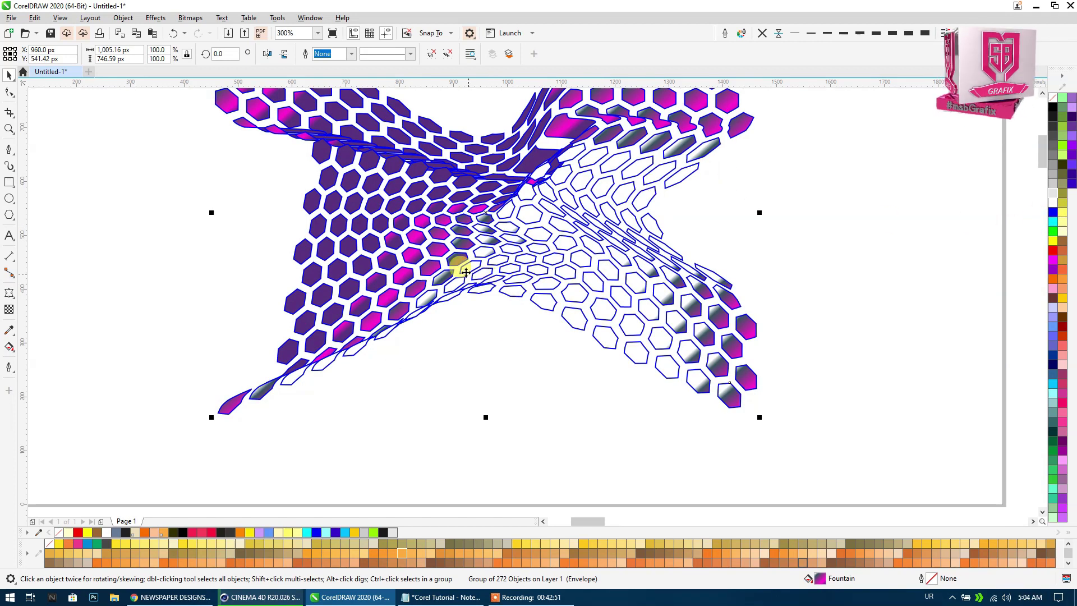
{"action": "scroll", "coordinate": [466, 273], "scroll_direction": "down", "scroll_amount": 1}
{"action": "scroll", "coordinate": [466, 272], "scroll_direction": "down", "scroll_amount": 1}
{"action": "left_click_drag", "start_coordinate": [466, 272], "coordinate": [796, 270]}
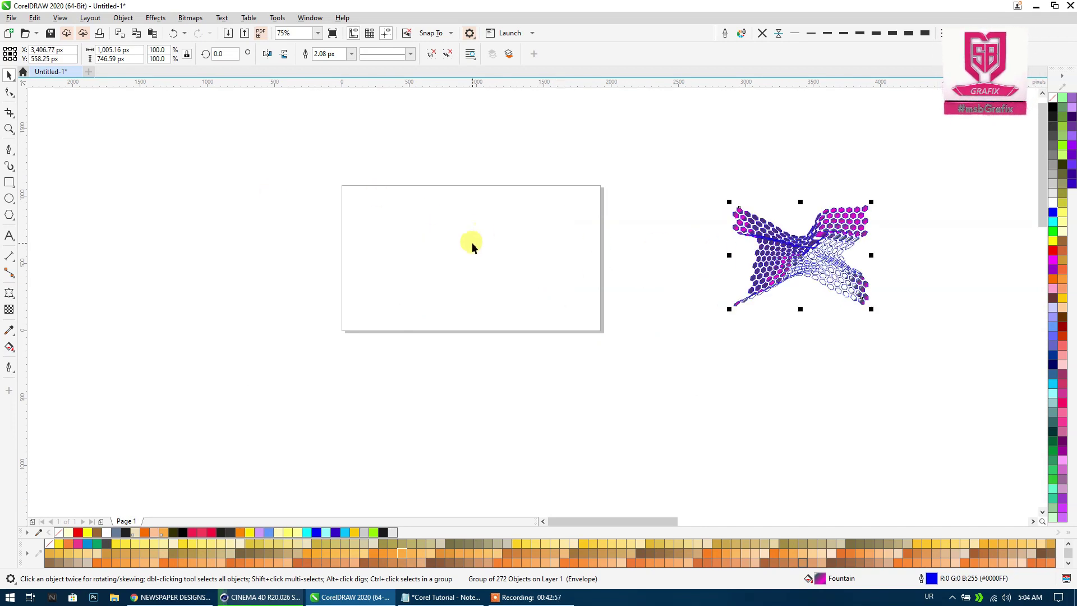
{"action": "scroll", "coordinate": [472, 242], "scroll_direction": "right", "scroll_amount": 2}
{"action": "left_click", "coordinate": [1072, 169]}
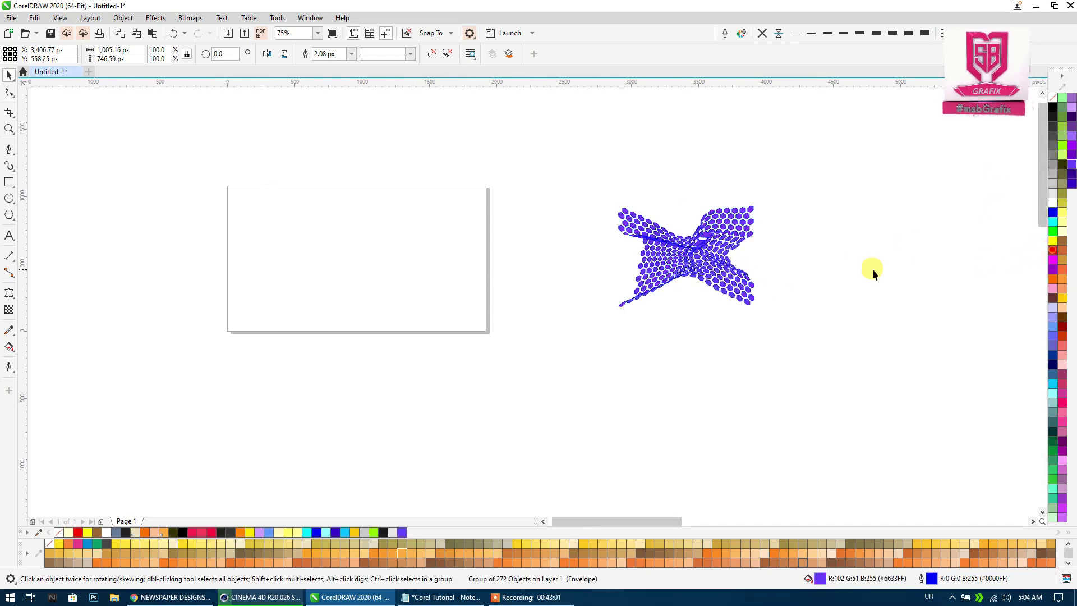
{"action": "scroll", "coordinate": [721, 240], "scroll_direction": "up", "scroll_amount": 3}
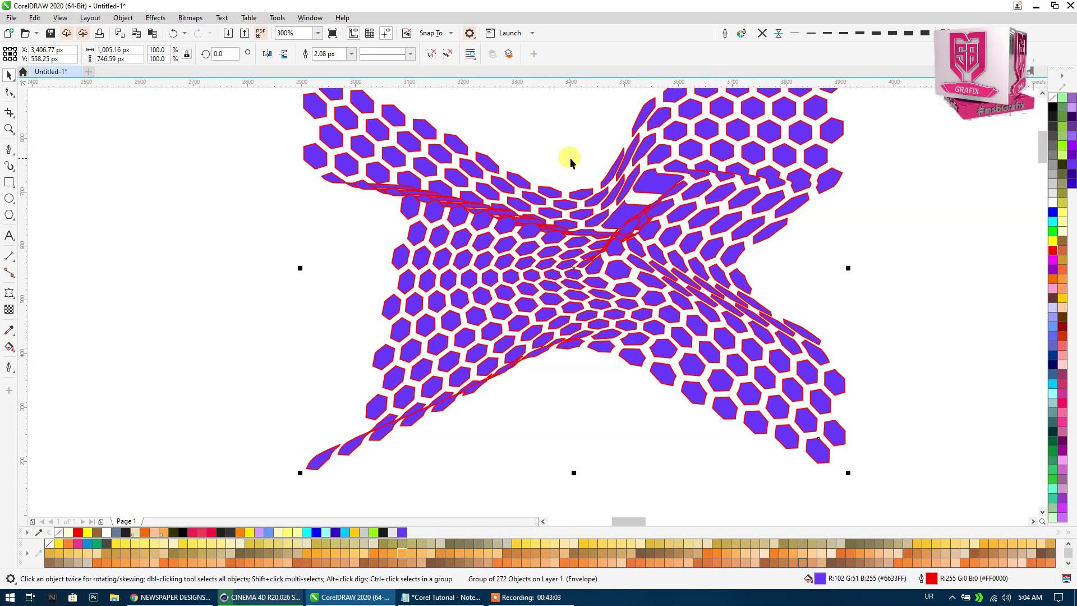
{"action": "scroll", "coordinate": [571, 162], "scroll_direction": "down", "scroll_amount": 2}
{"action": "scroll", "coordinate": [428, 298], "scroll_direction": "left", "scroll_amount": 5}
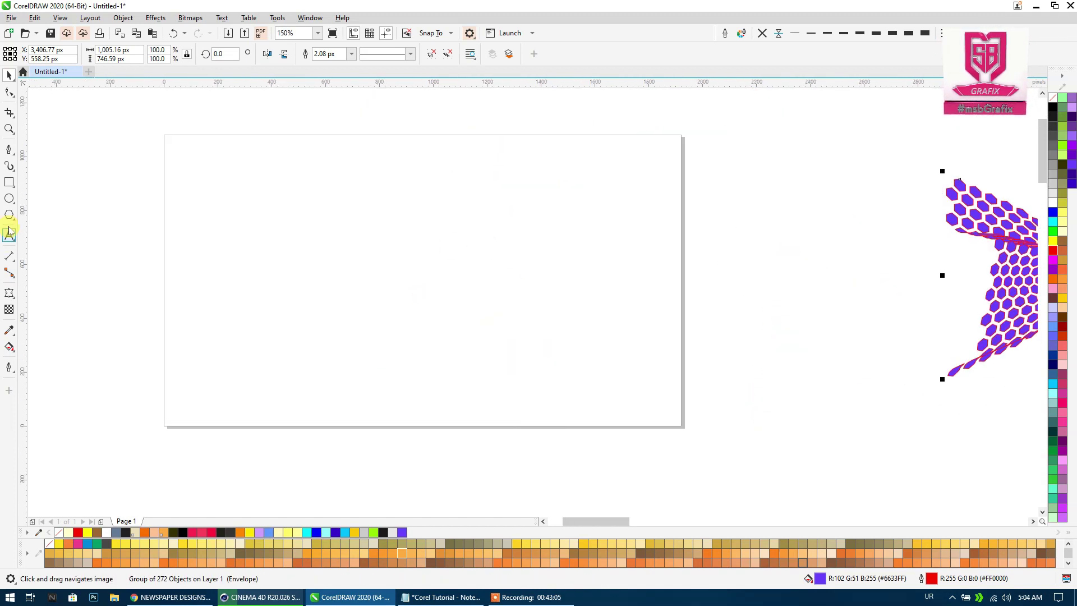
Draw a small circle near the page's top-left and repeat copies into a row.
{"action": "left_click", "coordinate": [9, 198]}
{"action": "mouse_move", "coordinate": [173, 163]}
{"action": "left_mouse_down"}
{"action": "mouse_move", "coordinate": [202, 191]}
{"action": "mouse_move", "coordinate": [191, 215]}
{"action": "mouse_move", "coordinate": [200, 213]}
{"action": "left_mouse_up"}
{"action": "left_click", "coordinate": [9, 75]}
{"action": "scroll", "coordinate": [211, 145], "scroll_direction": "up", "scroll_amount": 2}
{"action": "right_click", "coordinate": [202, 215]}
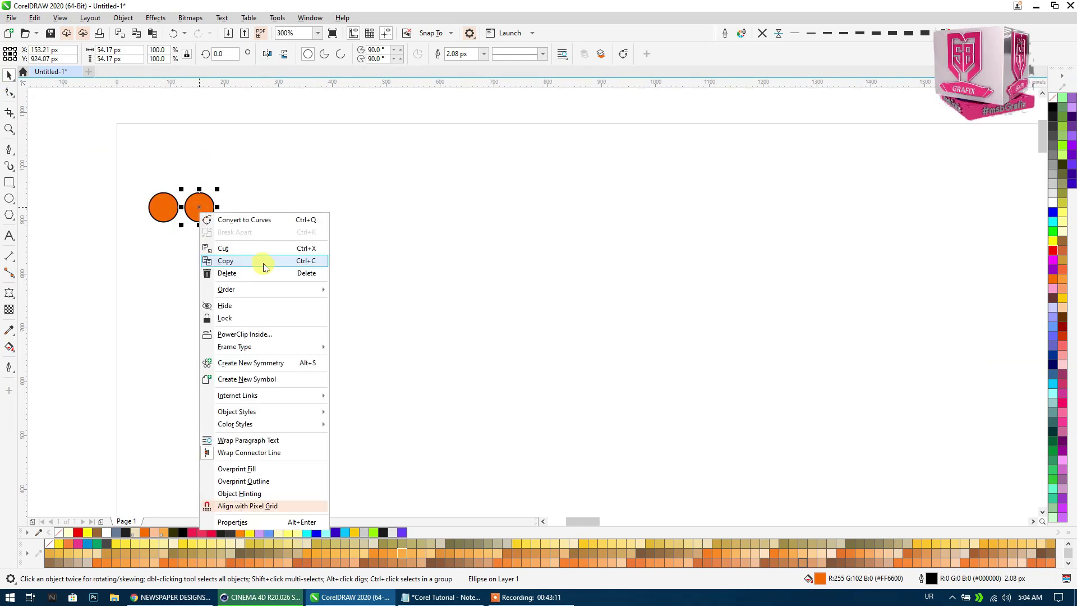
{"action": "left_click", "coordinate": [449, 256]}
{"action": "key", "text": "ctrl+r"}
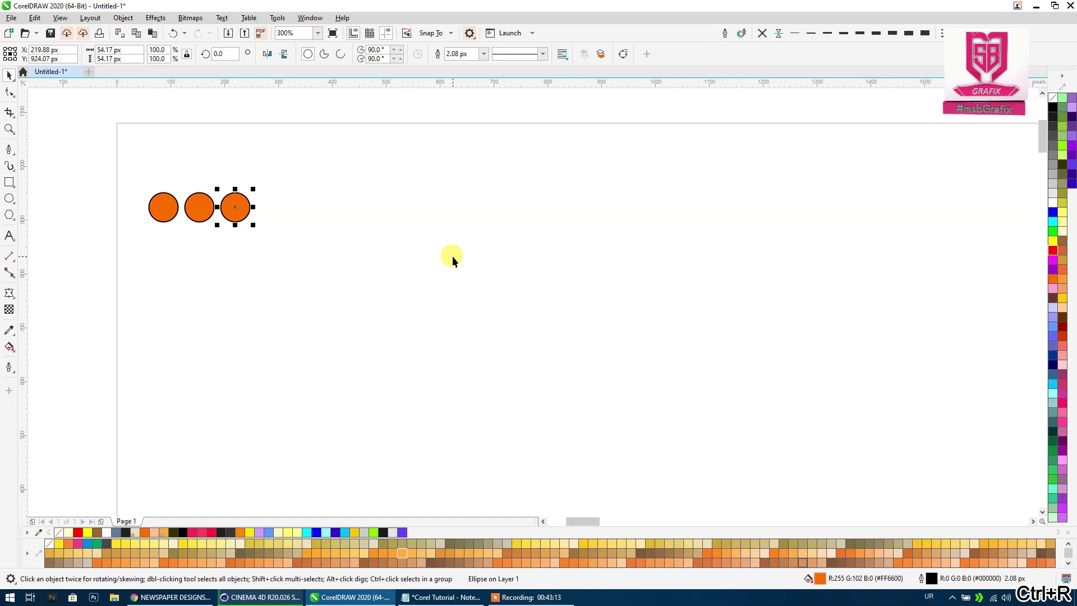
{"action": "key", "text": "ctrl+r"}
{"action": "key", "text": "ctrl+r"}
{"action": "key", "text": "ctrl+r"}
{"action": "key", "text": "ctrl+r"}
{"action": "key", "text": "ctrl+r"}
{"action": "key", "text": "ctrl+r"}
Add a staggered copy of the row beneath it, then copy both rows below.
{"action": "scroll", "coordinate": [159, 147], "scroll_direction": "down", "scroll_amount": 3}
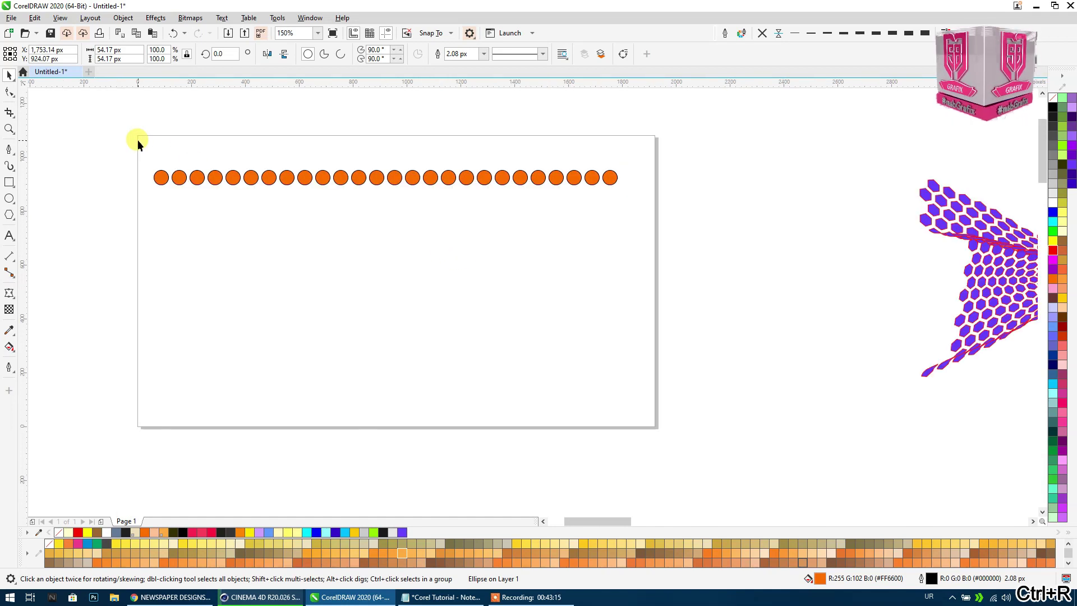
{"action": "left_click_drag", "start_coordinate": [139, 139], "coordinate": [416, 224]}
{"action": "scroll", "coordinate": [192, 173], "scroll_direction": "up", "scroll_amount": 2}
{"action": "scroll", "coordinate": [152, 172], "scroll_direction": "up", "scroll_amount": 2}
{"action": "left_click_drag", "start_coordinate": [327, 182], "coordinate": [288, 238]}
{"action": "scroll", "coordinate": [82, 176], "scroll_direction": "down", "scroll_amount": 3}
{"action": "scroll", "coordinate": [91, 157], "scroll_direction": "down", "scroll_amount": 1}
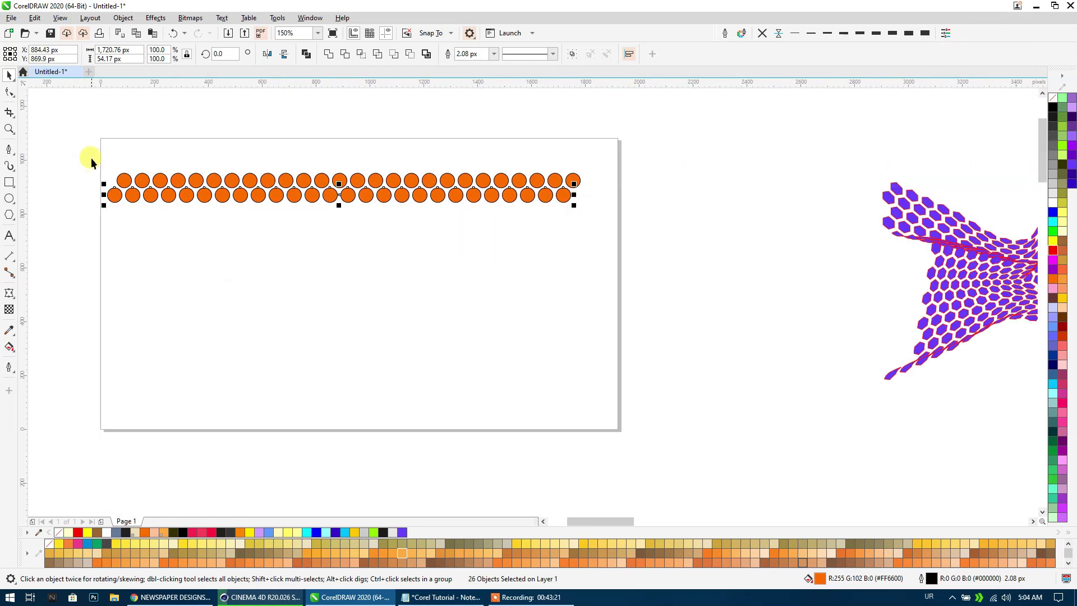
{"action": "scroll", "coordinate": [156, 173], "scroll_direction": "up", "scroll_amount": 2}
{"action": "scroll", "coordinate": [157, 173], "scroll_direction": "up", "scroll_amount": 2}
{"action": "left_click_drag", "start_coordinate": [156, 173], "coordinate": [156, 296]}
Repeat the four-row block downward until circles fill the page.
{"action": "scroll", "coordinate": [308, 233], "scroll_direction": "down", "scroll_amount": 2}
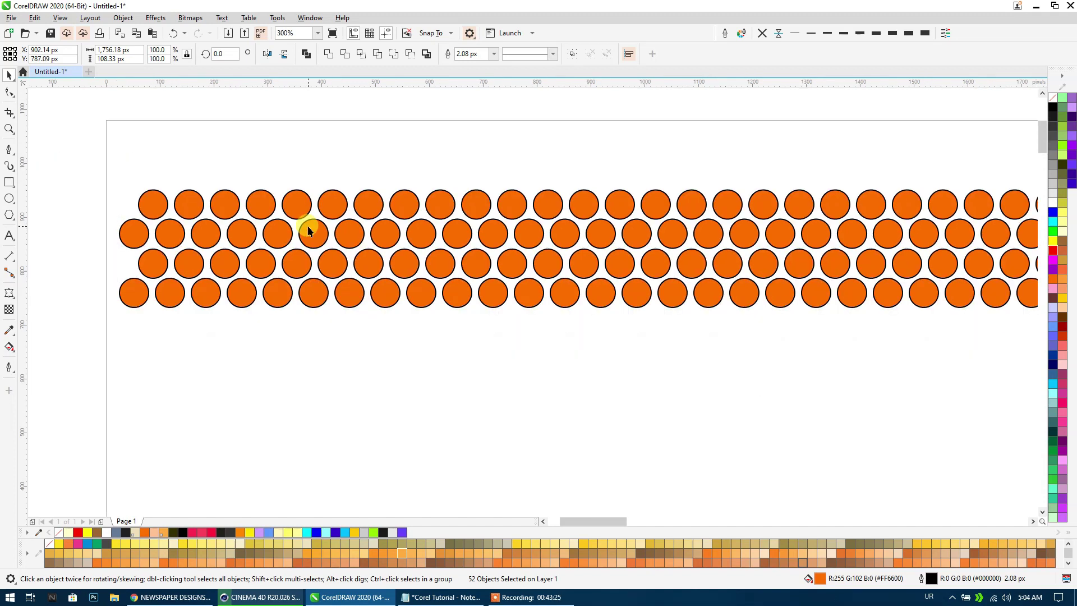
{"action": "scroll", "coordinate": [233, 187], "scroll_direction": "down", "scroll_amount": 2}
{"action": "left_click_drag", "start_coordinate": [686, 294], "coordinate": [688, 294]}
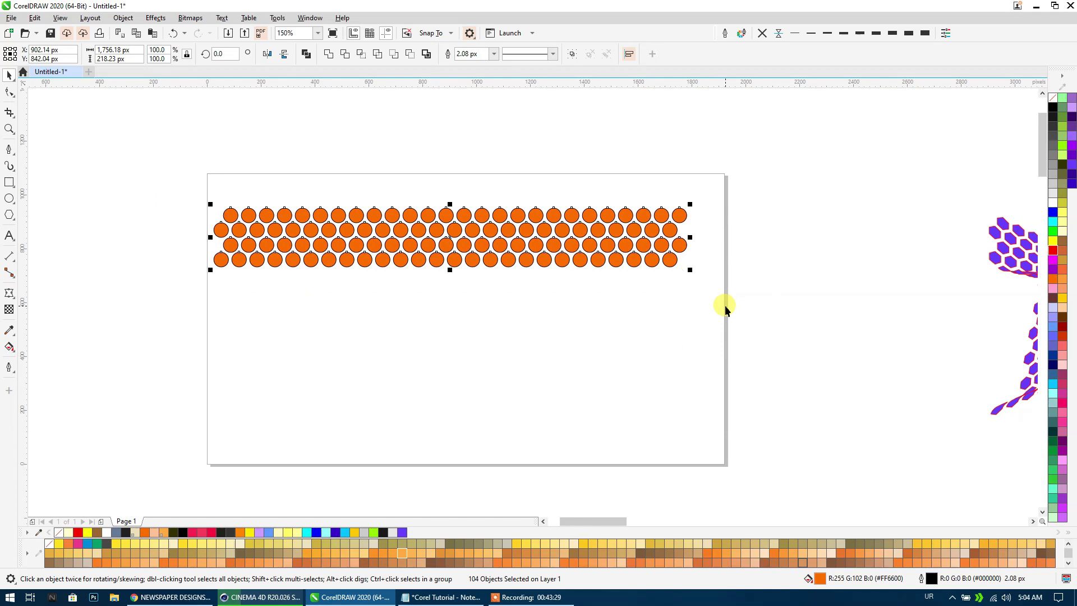
{"action": "key", "text": "ctrl+r"}
{"action": "key", "text": "ctrl+r"}
{"action": "key", "text": "ctrl+r"}
{"action": "key", "text": "ctrl+r"}
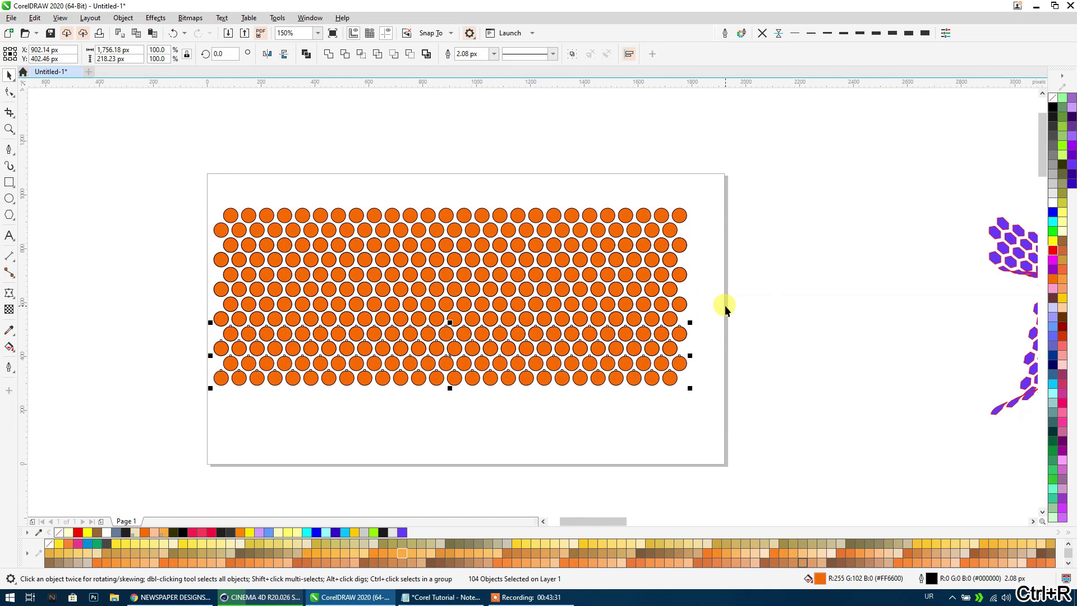
{"action": "key", "text": "ctrl+r"}
{"action": "key", "text": "ctrl+r"}
{"action": "key", "text": "ctrl+r"}
Select every circle on the page and colour them all blue.
{"action": "scroll", "coordinate": [725, 305], "scroll_direction": "down", "scroll_amount": 1}
{"action": "left_click_drag", "start_coordinate": [710, 112], "coordinate": [118, 443]}
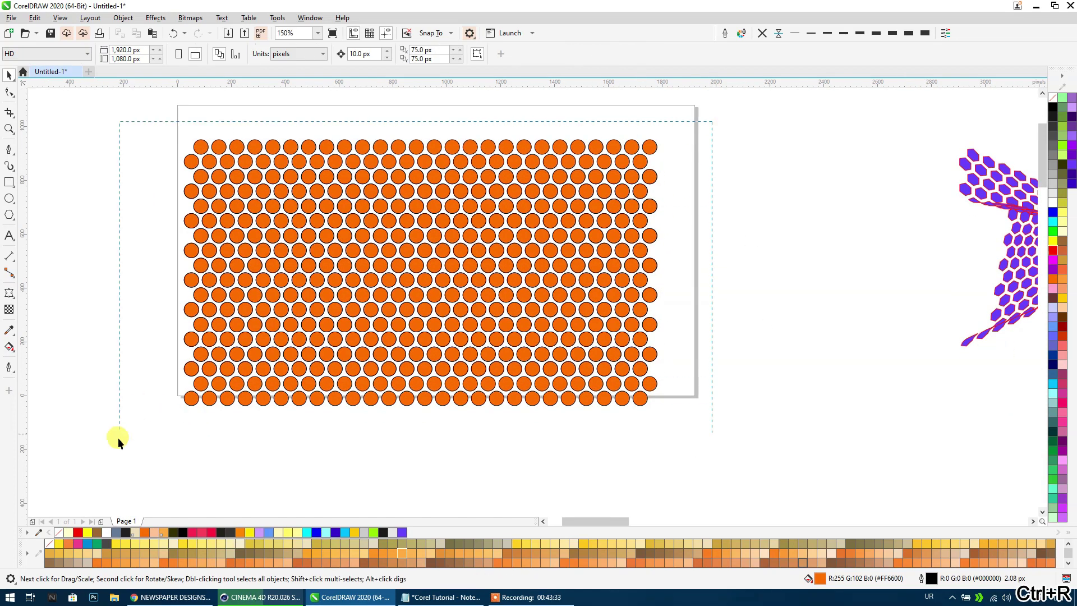
{"action": "left_click_drag", "start_coordinate": [1054, 216], "coordinate": [392, 224]}
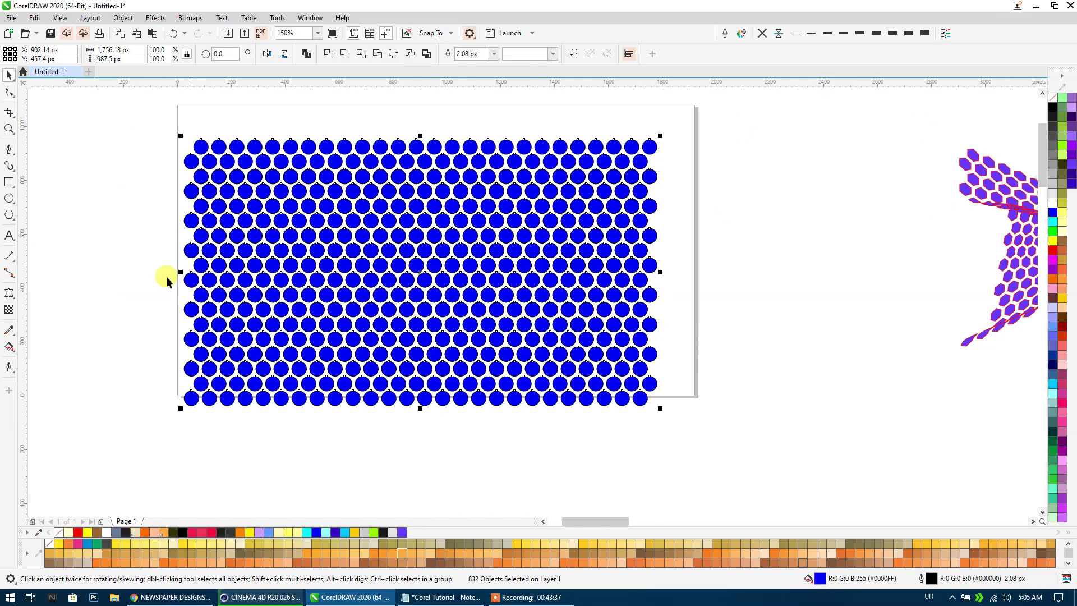
Give the circles cyan outlines and group them into one grid.
{"action": "right_click", "coordinate": [1052, 221]}
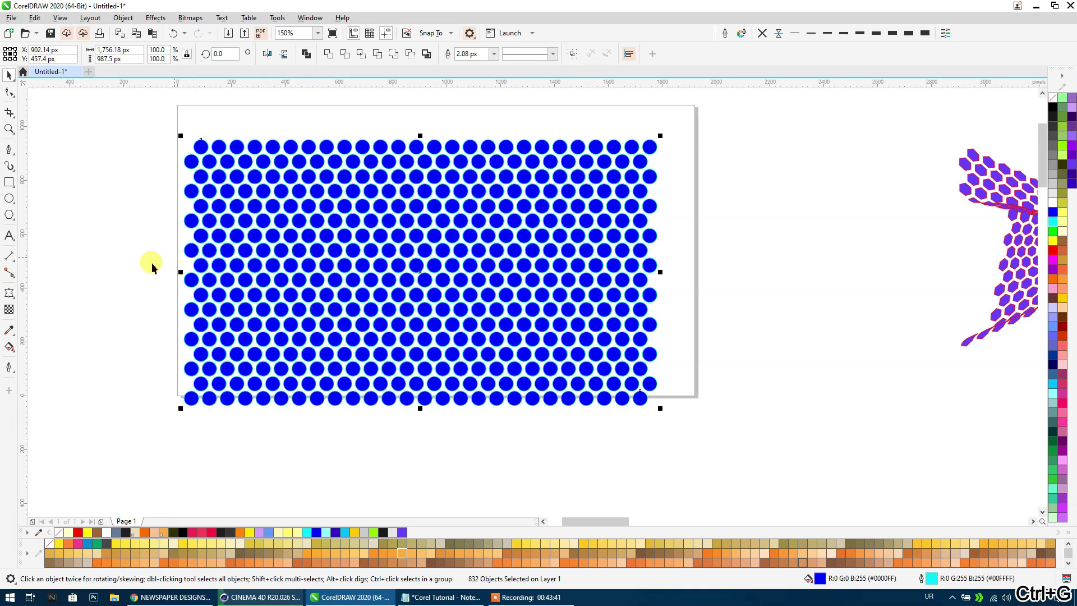
{"action": "key", "text": "ctrl+g"}
{"action": "left_click", "coordinate": [11, 347]}
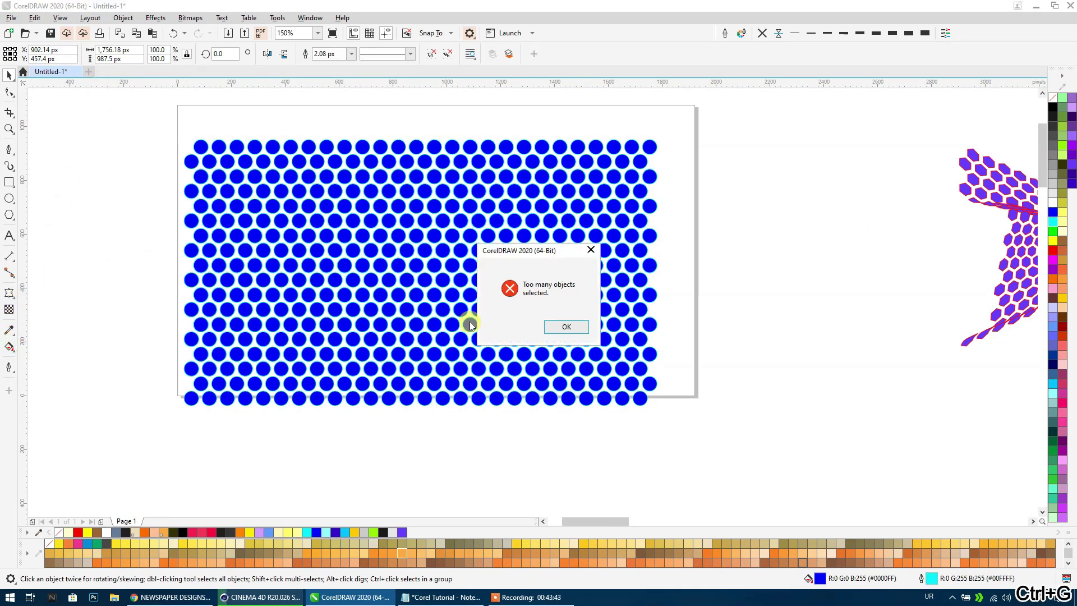
{"action": "left_click", "coordinate": [565, 327]}
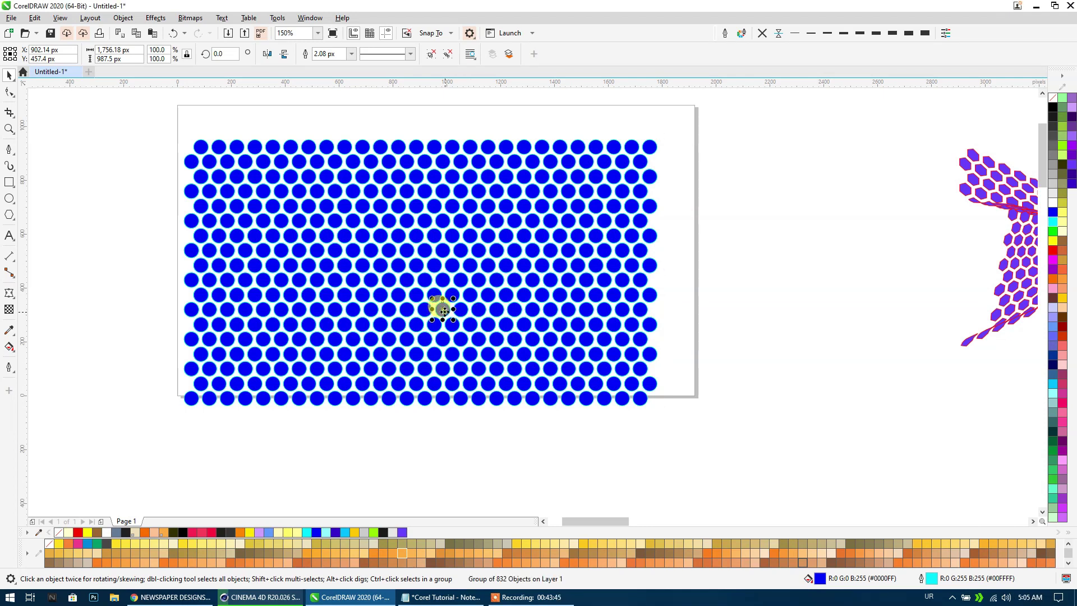
Give a single circle inside the group a red fountain fill preset.
{"action": "left_click", "coordinate": [444, 310], "text": "ctrl"}
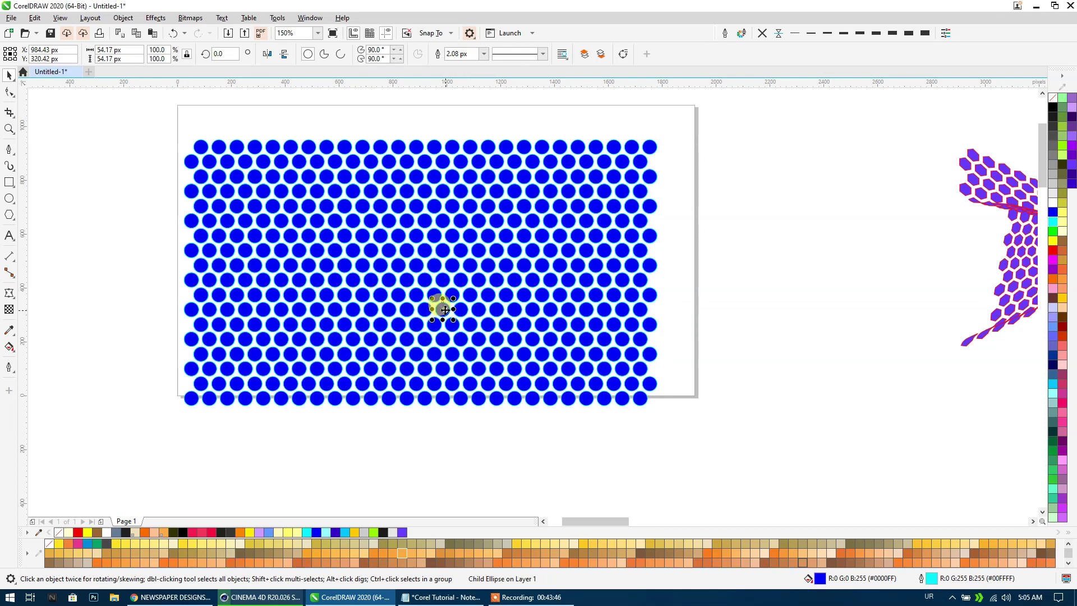
{"action": "left_click", "coordinate": [9, 346]}
{"action": "left_click", "coordinate": [43, 54]}
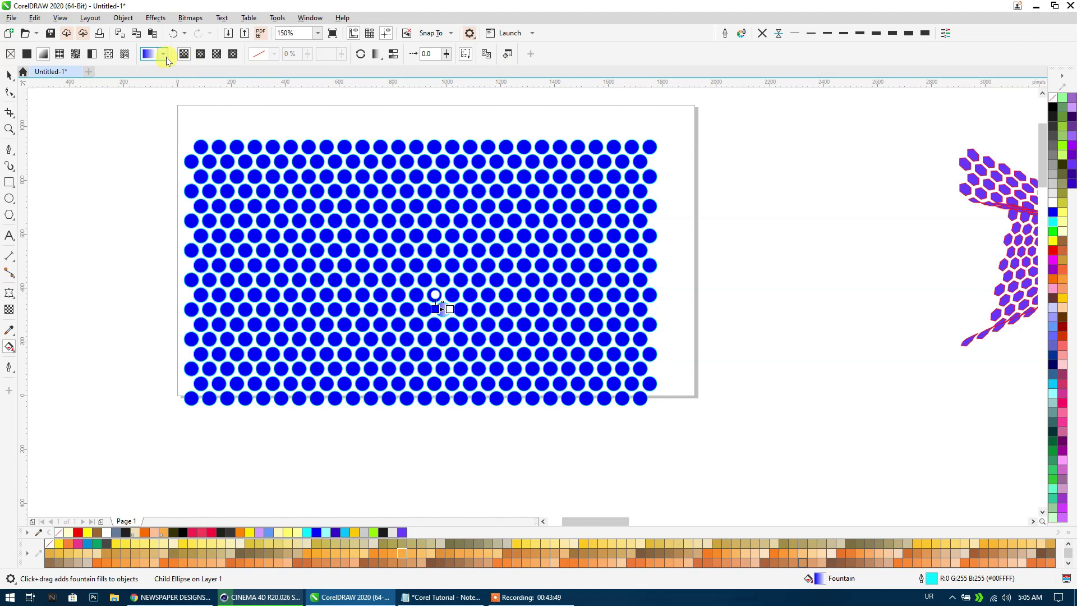
{"action": "left_click", "coordinate": [165, 56]}
{"action": "left_click", "coordinate": [191, 158]}
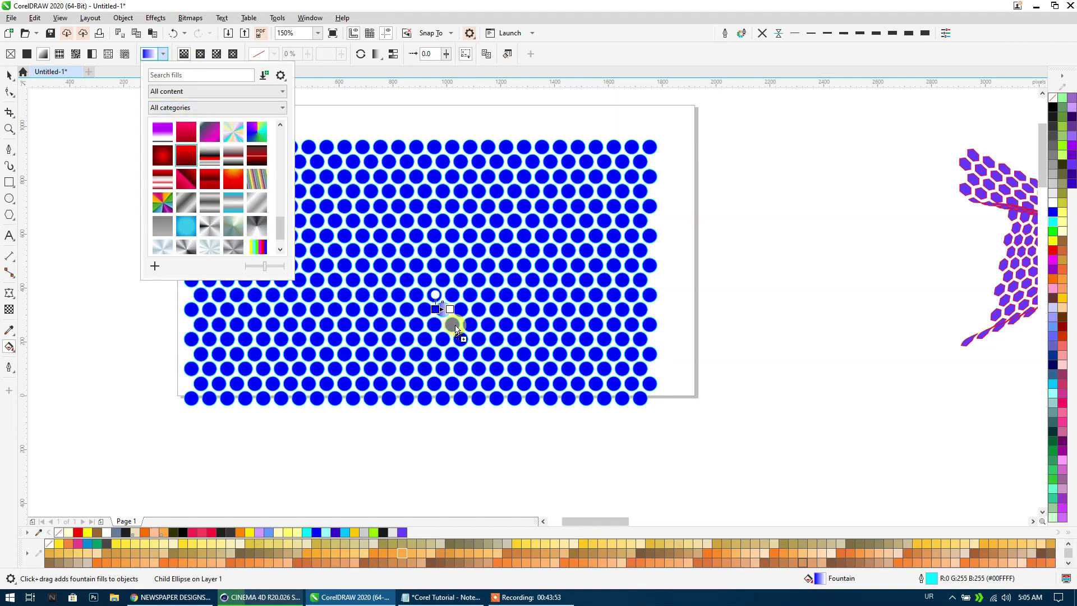
{"action": "key", "text": "space"}
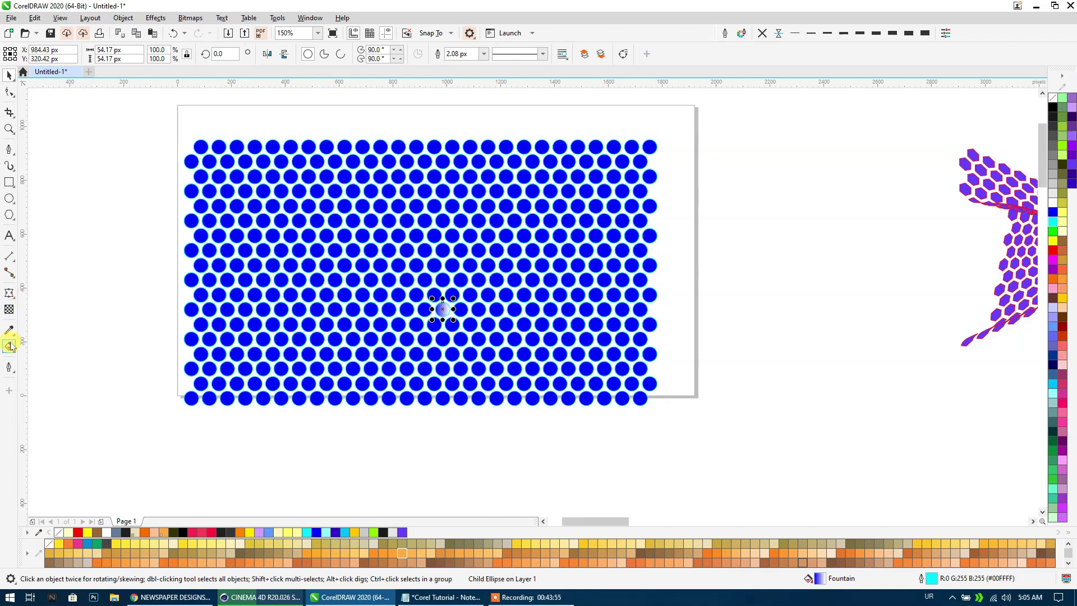
Apply a red radial fountain preset to that single circle.
{"action": "left_click", "coordinate": [10, 348]}
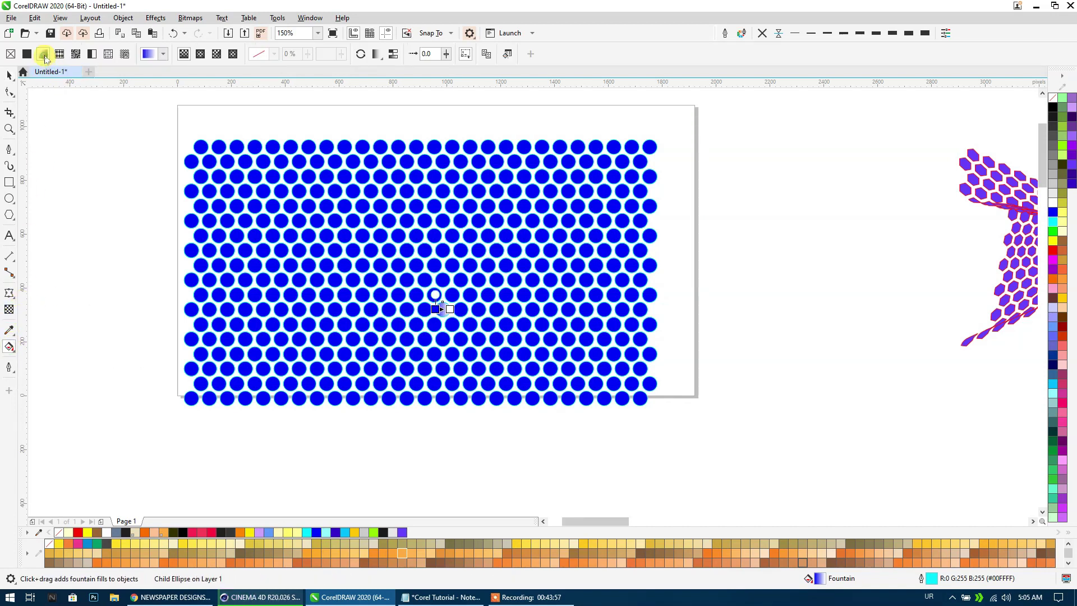
{"action": "left_click", "coordinate": [163, 54]}
{"action": "left_click", "coordinate": [161, 54]}
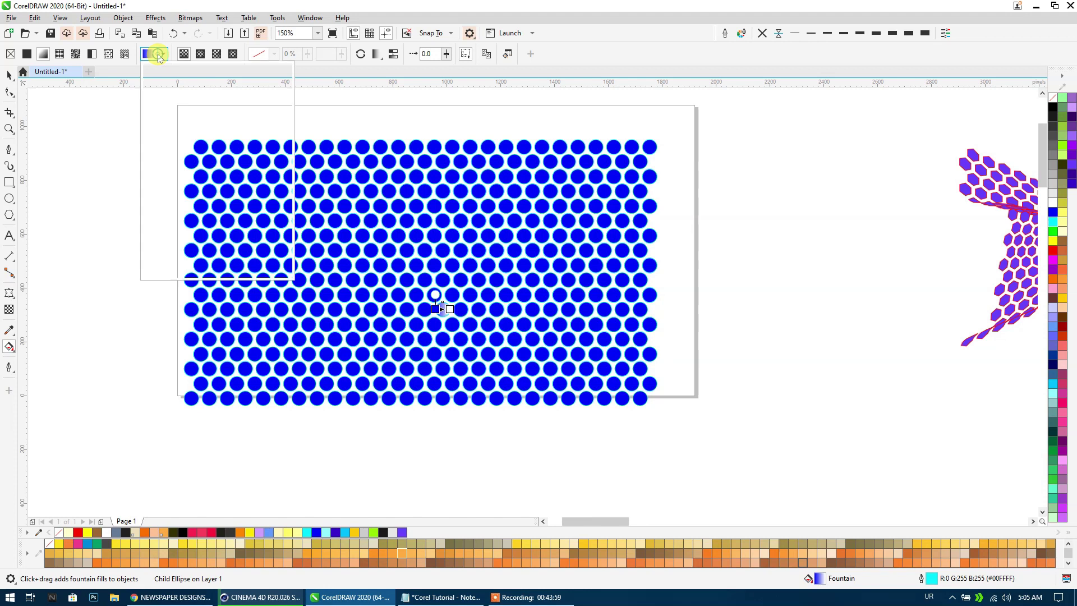
{"action": "left_click_drag", "start_coordinate": [169, 132], "coordinate": [526, 191]}
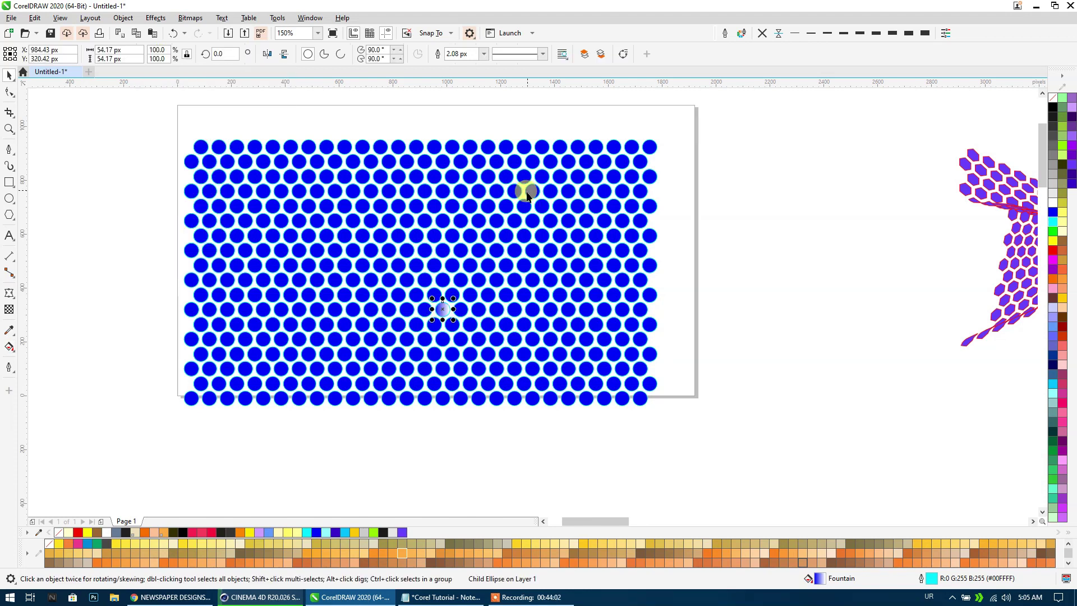
{"action": "left_click", "coordinate": [10, 348]}
{"action": "left_click", "coordinate": [146, 54]}
{"action": "left_click_drag", "start_coordinate": [186, 132], "coordinate": [446, 316]}
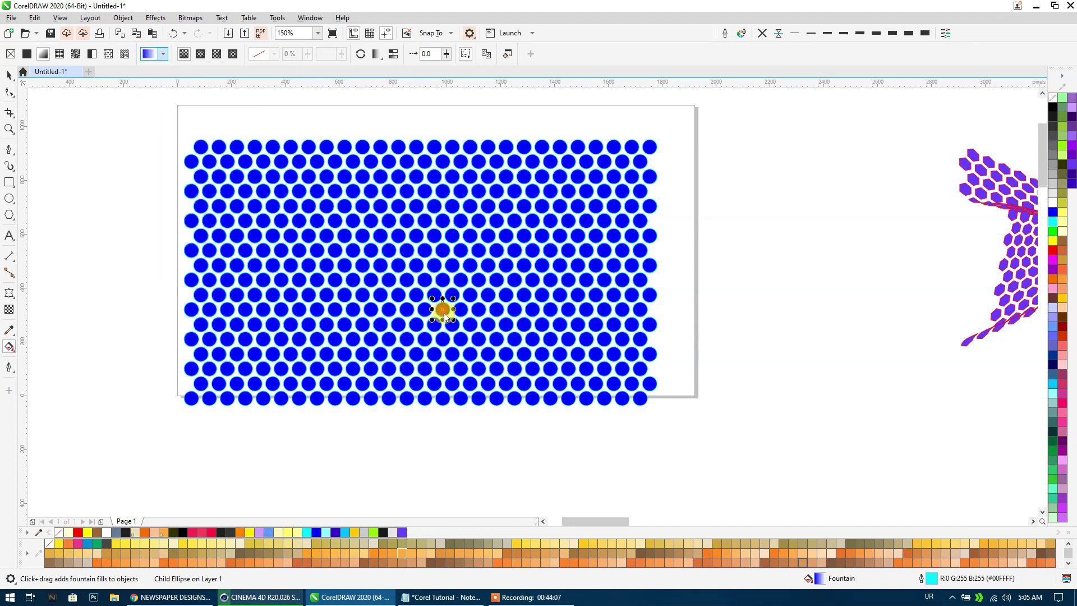
{"action": "key", "text": "space"}
Repeat the red radial fill across the whole group and remove all outlines.
{"action": "scroll", "coordinate": [446, 314], "scroll_direction": "up", "scroll_amount": 2}
{"action": "scroll", "coordinate": [448, 313], "scroll_direction": "up", "scroll_amount": 2}
{"action": "scroll", "coordinate": [460, 310], "scroll_direction": "down", "scroll_amount": 2}
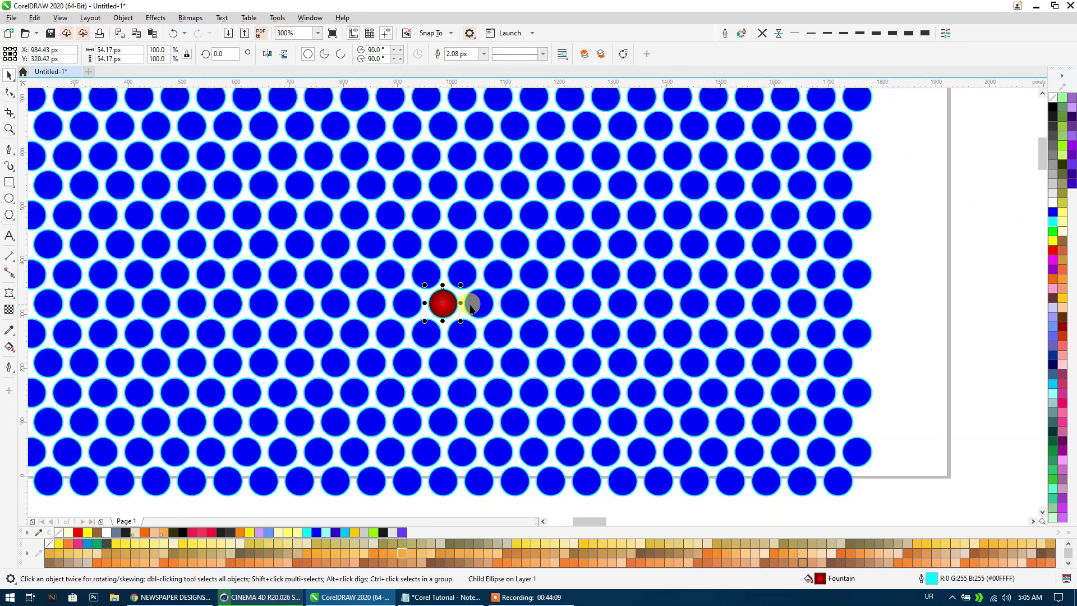
{"action": "left_click", "coordinate": [474, 304]}
{"action": "scroll", "coordinate": [474, 304], "scroll_direction": "down", "scroll_amount": 2}
{"action": "scroll", "coordinate": [474, 304], "scroll_direction": "down", "scroll_amount": 2}
{"action": "key", "text": "ctrl+r"}
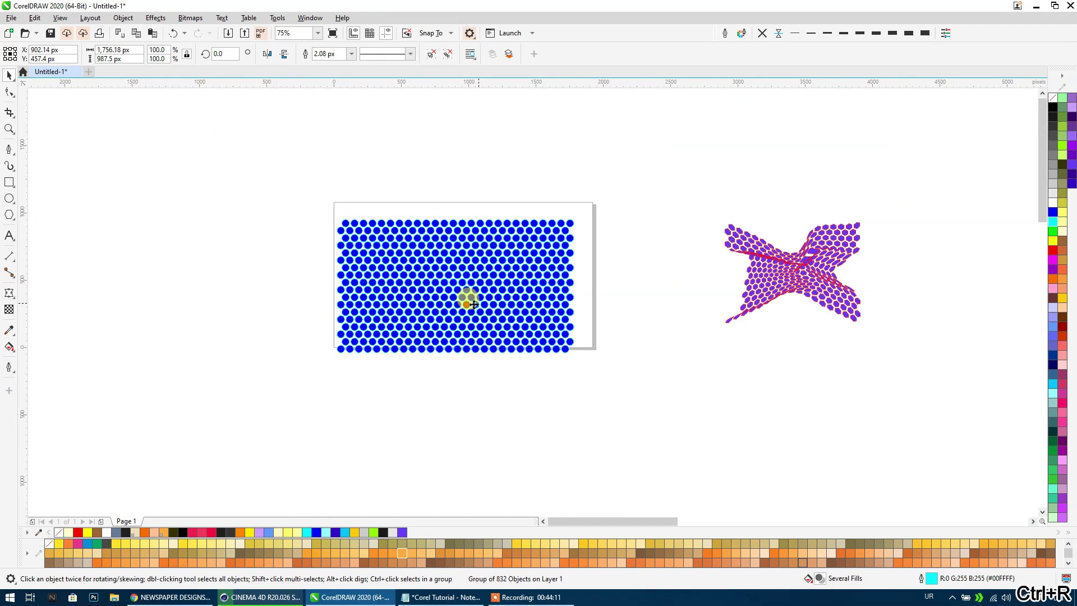
{"action": "scroll", "coordinate": [474, 304], "scroll_direction": "up", "scroll_amount": 2}
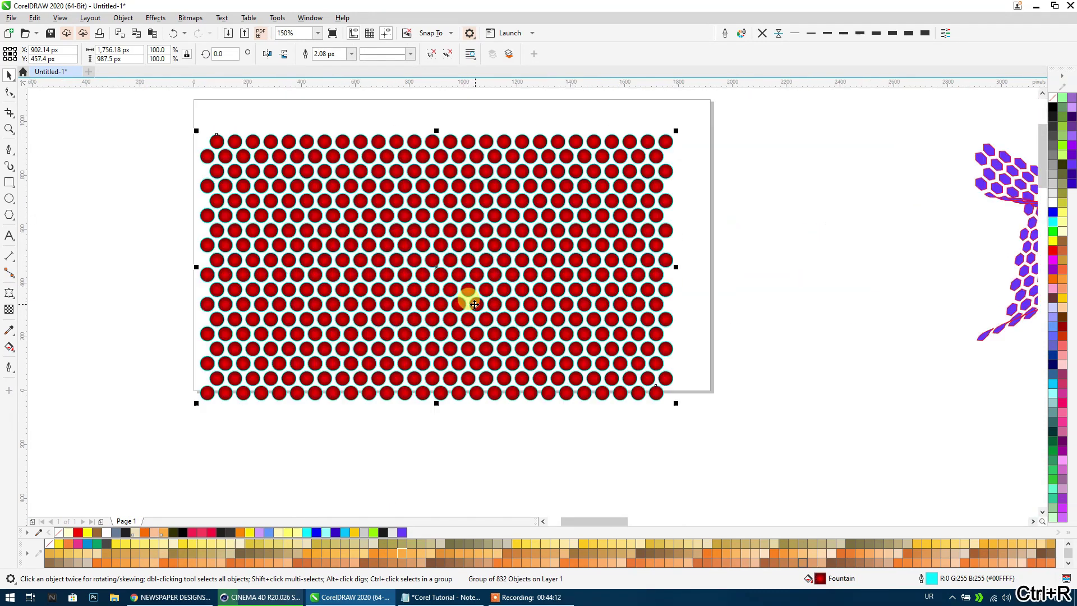
{"action": "left_click", "coordinate": [762, 32]}
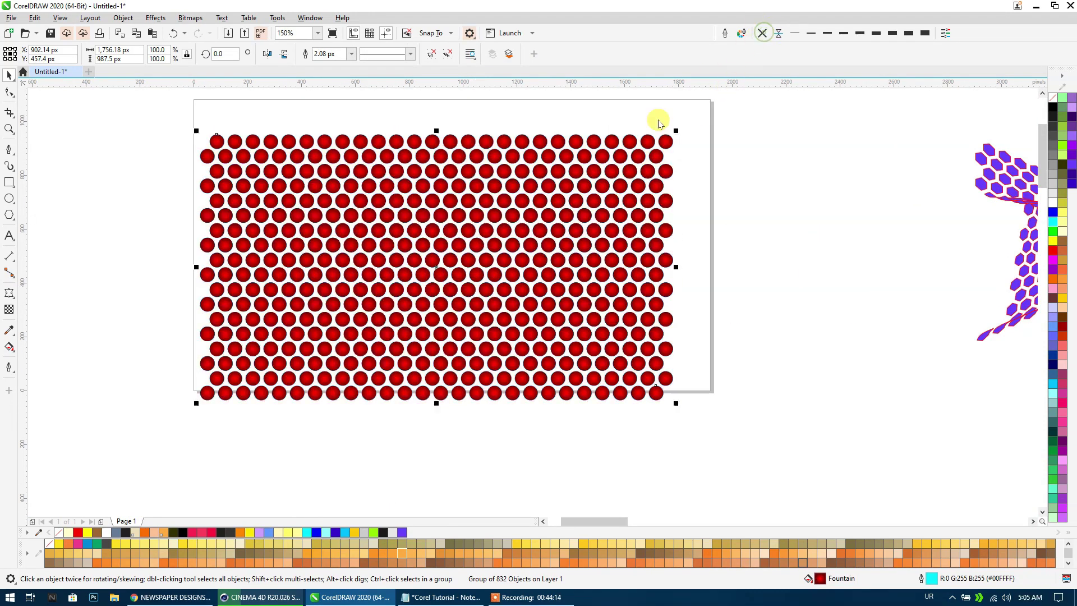
Apply an envelope and drag its top, side and bottom nodes inward to pinch the grid.
{"action": "left_click", "coordinate": [10, 293]}
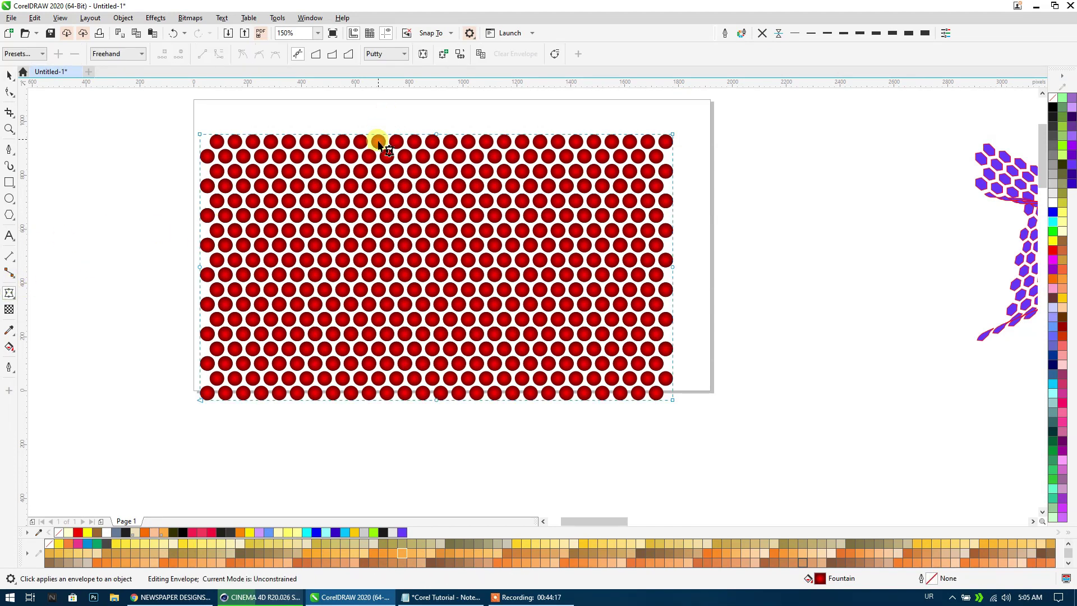
{"action": "left_click_drag", "start_coordinate": [437, 135], "coordinate": [547, 200]}
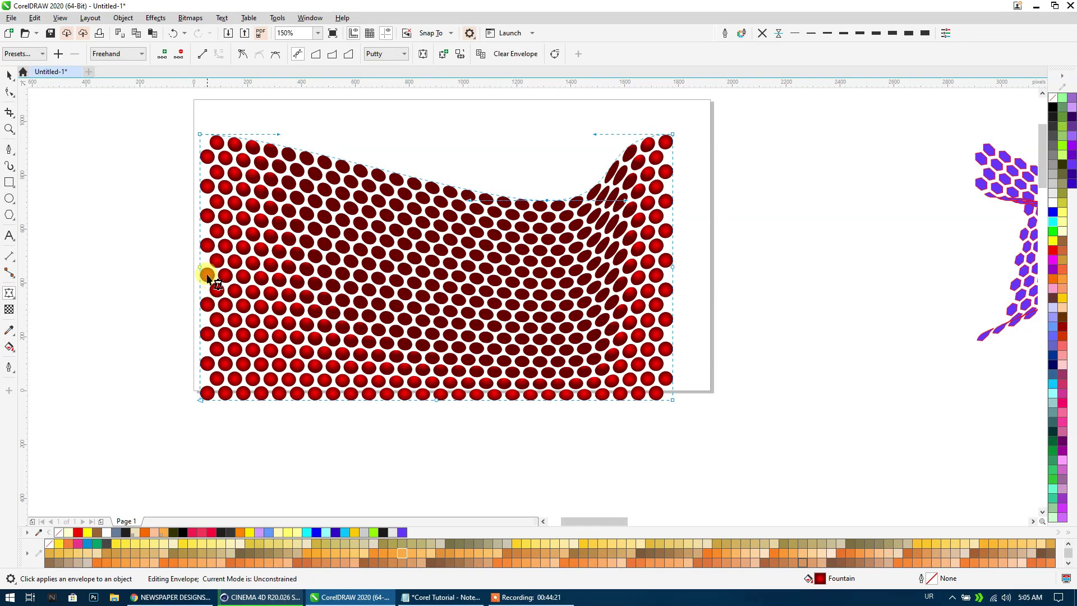
{"action": "left_click_drag", "start_coordinate": [200, 267], "coordinate": [299, 230]}
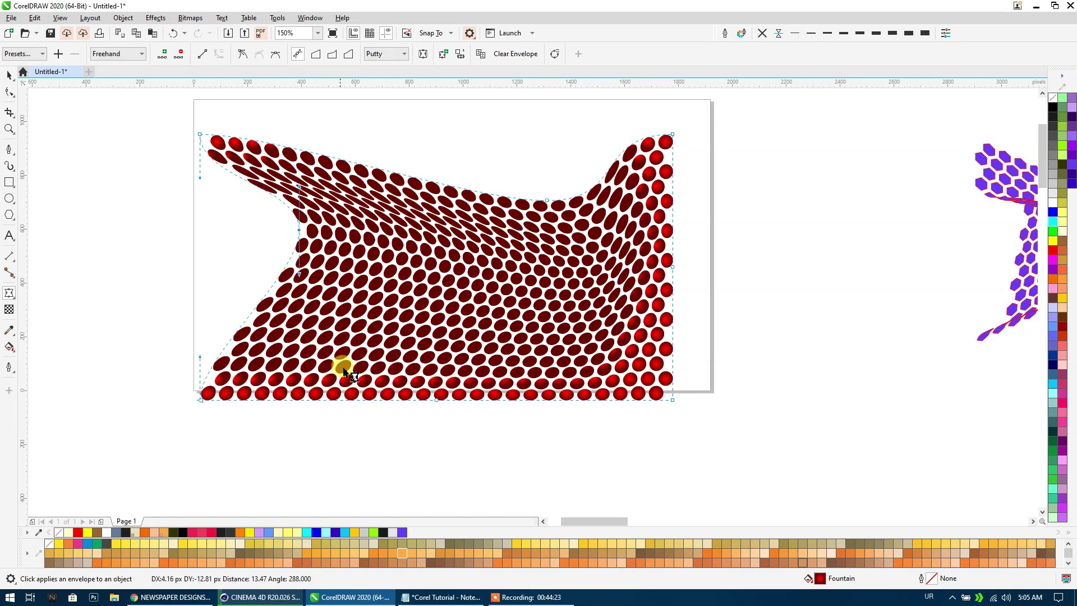
{"action": "left_click_drag", "start_coordinate": [440, 400], "coordinate": [453, 278]}
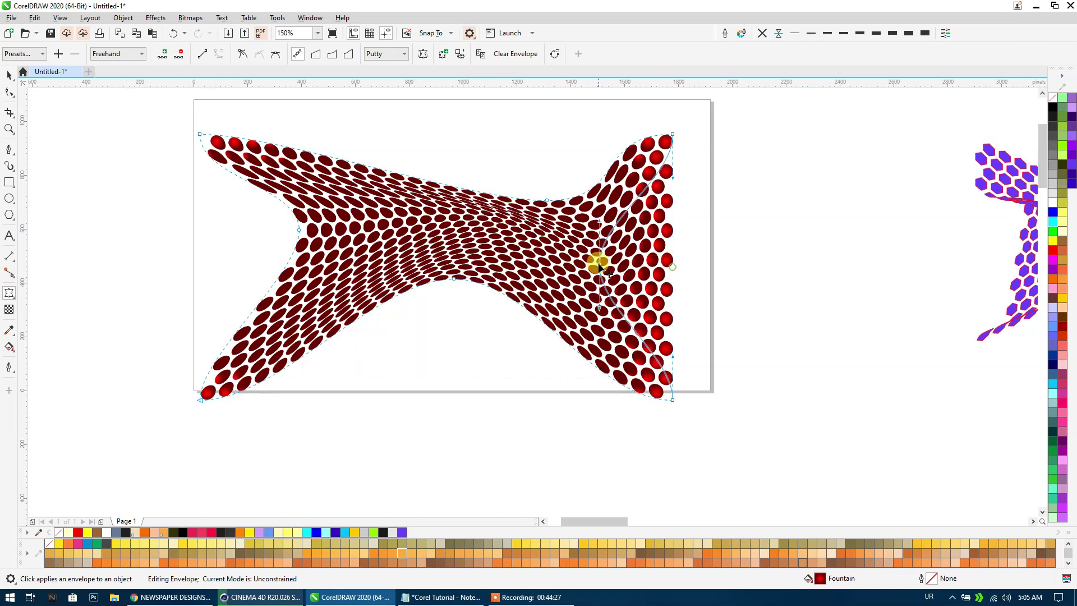
{"action": "left_click_drag", "start_coordinate": [673, 267], "coordinate": [598, 263]}
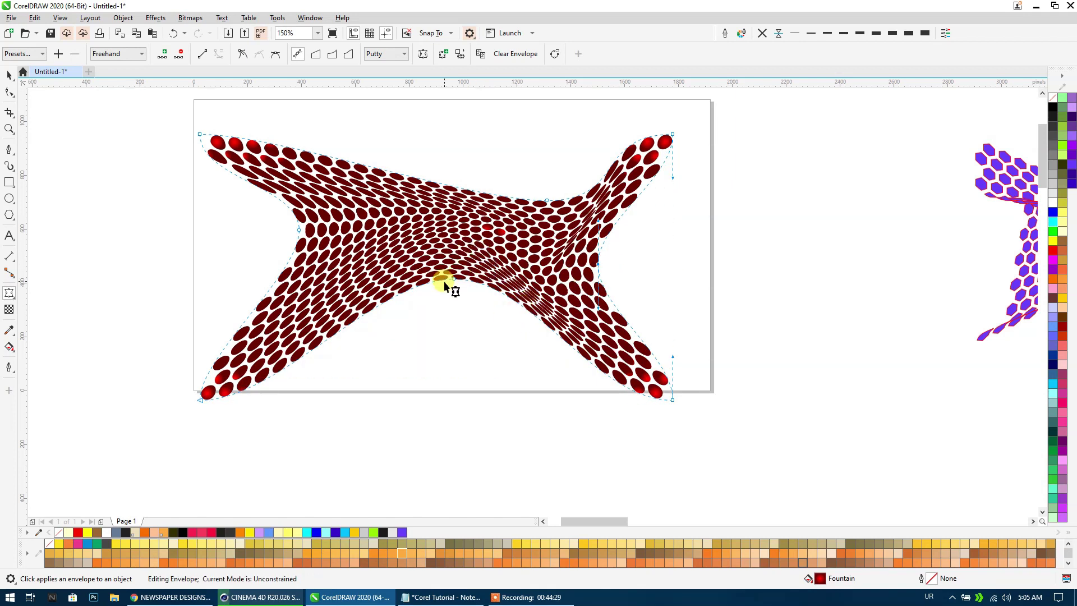
{"action": "left_click_drag", "start_coordinate": [454, 278], "coordinate": [325, 218]}
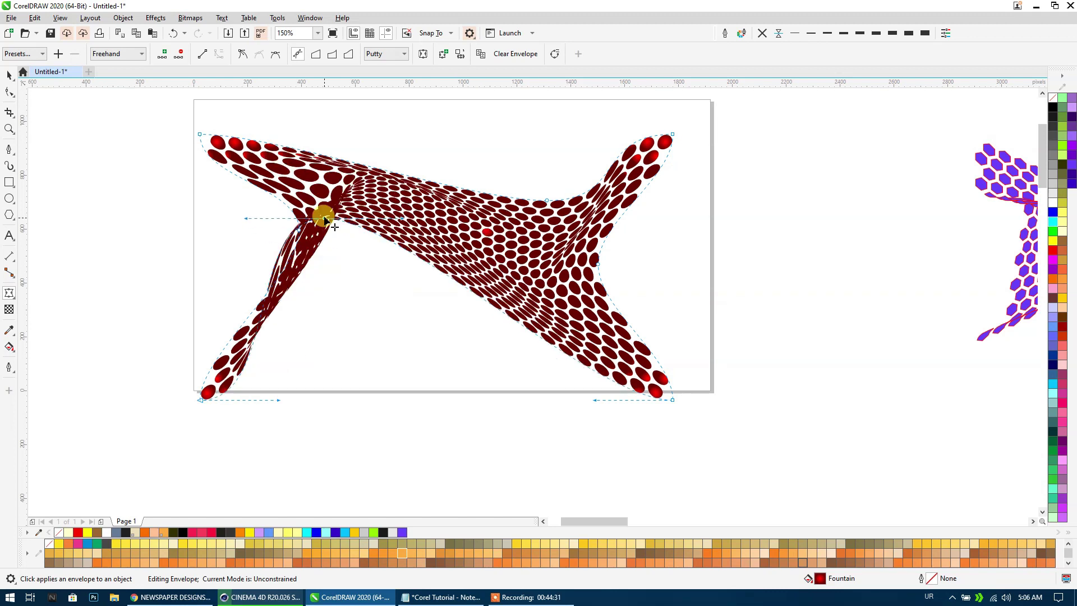
{"action": "mouse_move", "coordinate": [327, 219]}
{"action": "left_mouse_down"}
{"action": "mouse_move", "coordinate": [393, 286]}
{"action": "mouse_move", "coordinate": [396, 344]}
{"action": "left_mouse_up"}
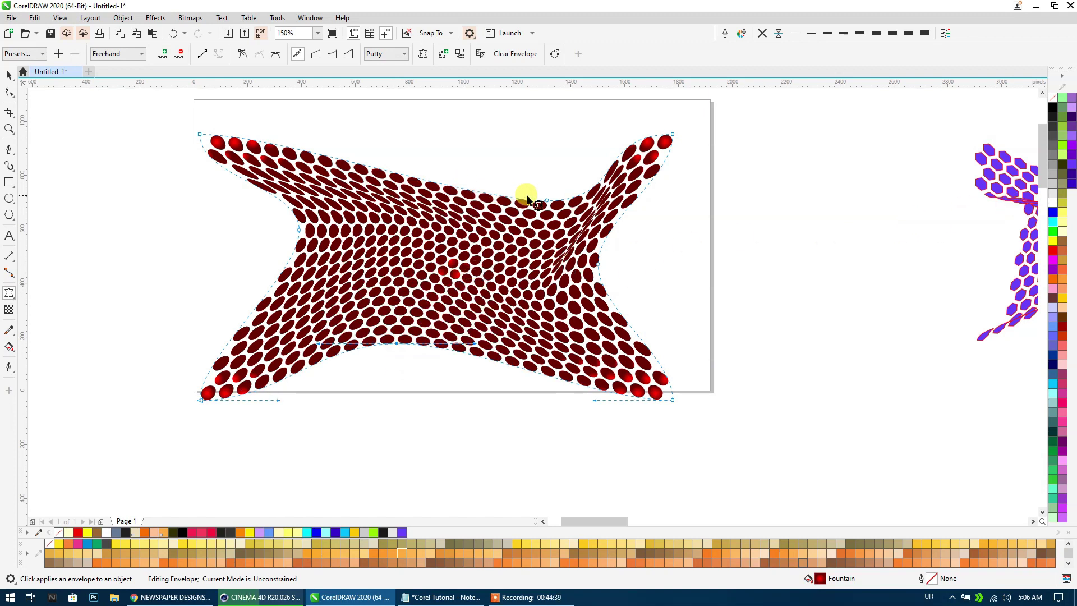
{"action": "left_click_drag", "start_coordinate": [549, 201], "coordinate": [526, 152]}
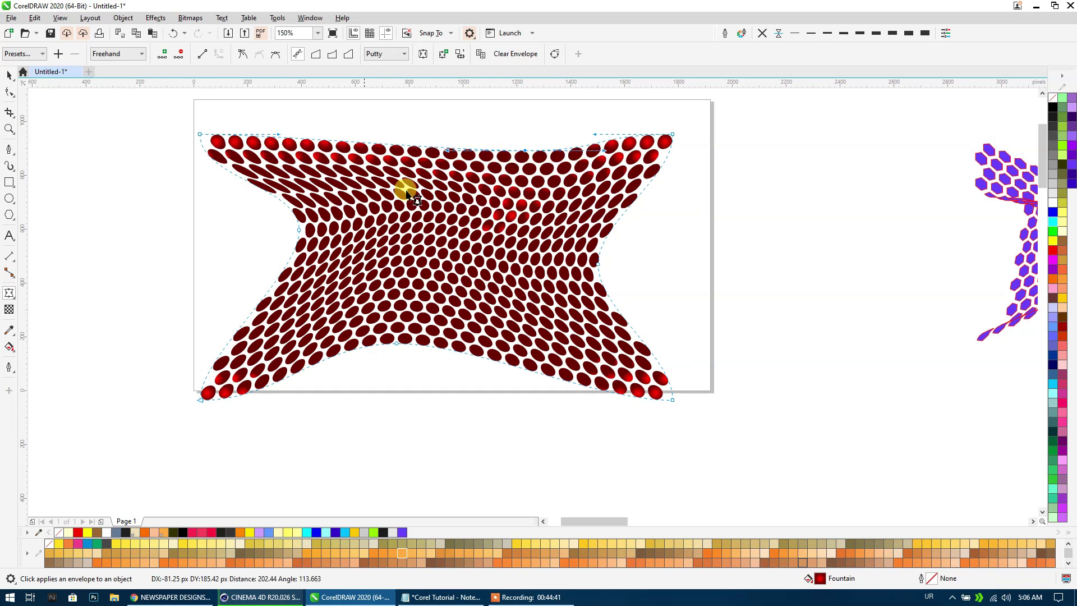
{"action": "left_click", "coordinate": [9, 75]}
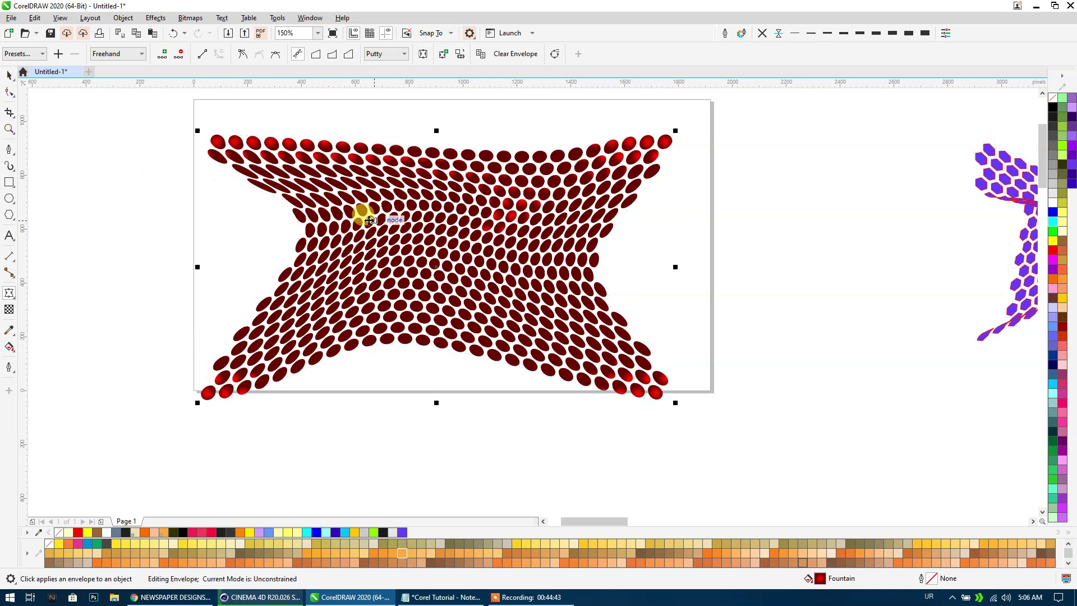
{"action": "scroll", "coordinate": [361, 211], "scroll_direction": "down", "scroll_amount": 4}
Move the warped grid and its companion shape beside the other pattern pieces.
{"action": "left_click_drag", "start_coordinate": [361, 211], "coordinate": [1, 227]}
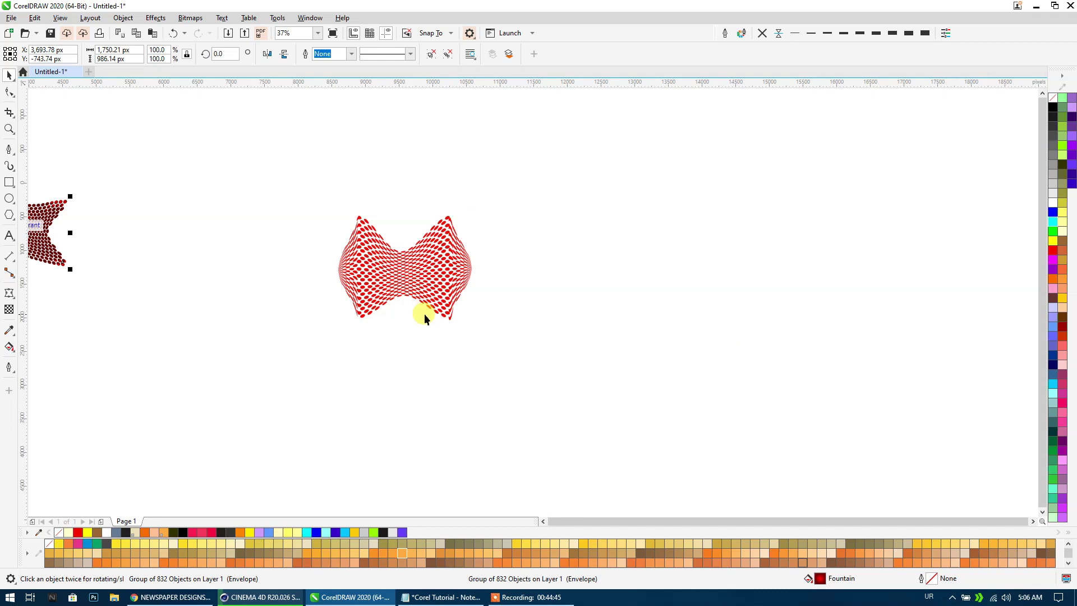
{"action": "scroll", "coordinate": [425, 314], "scroll_direction": "up", "scroll_amount": 3}
{"action": "scroll", "coordinate": [653, 222], "scroll_direction": "up", "scroll_amount": 2}
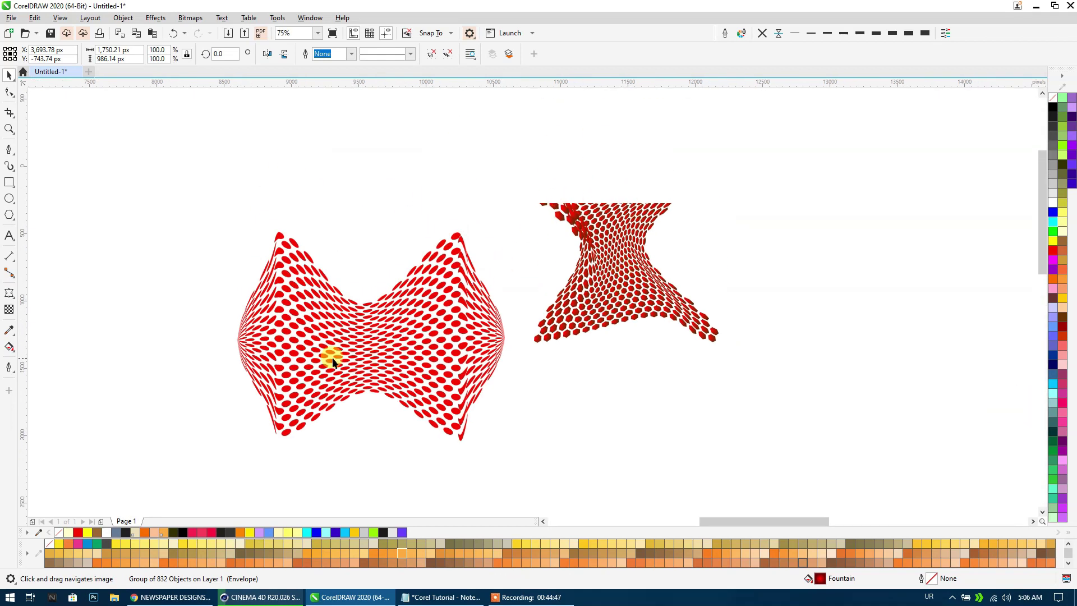
{"action": "scroll", "coordinate": [524, 272], "scroll_direction": "down", "scroll_amount": 2}
{"action": "scroll", "coordinate": [524, 271], "scroll_direction": "down", "scroll_amount": 2}
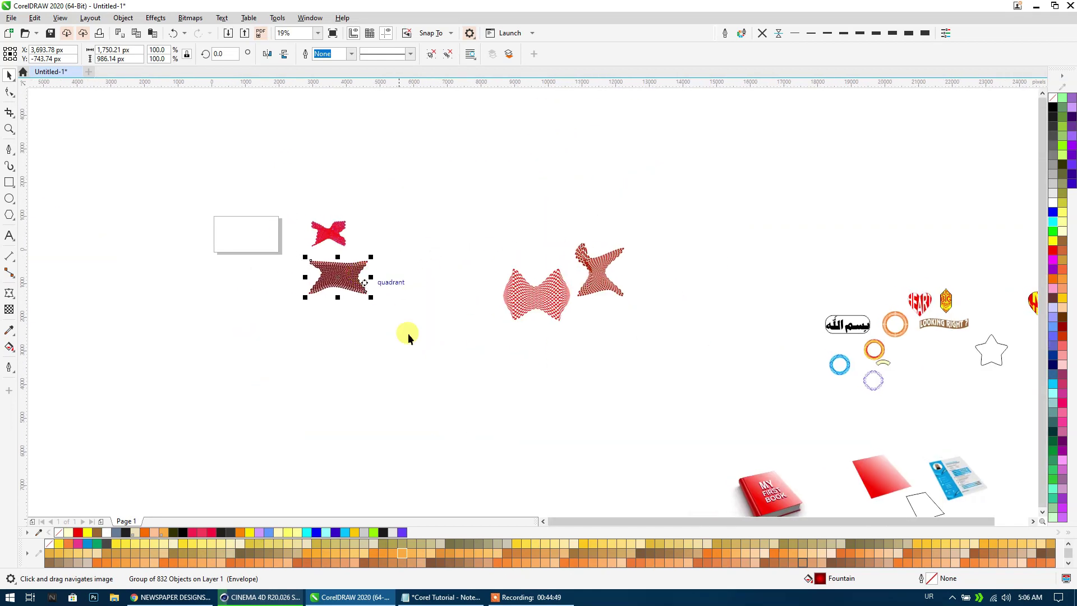
{"action": "left_click_drag", "start_coordinate": [294, 188], "coordinate": [376, 300]}
{"action": "mouse_move", "coordinate": [324, 239]}
{"action": "left_mouse_down"}
{"action": "mouse_move", "coordinate": [547, 208]}
{"action": "mouse_move", "coordinate": [529, 208]}
{"action": "left_mouse_up"}
{"action": "left_click", "coordinate": [434, 204]}
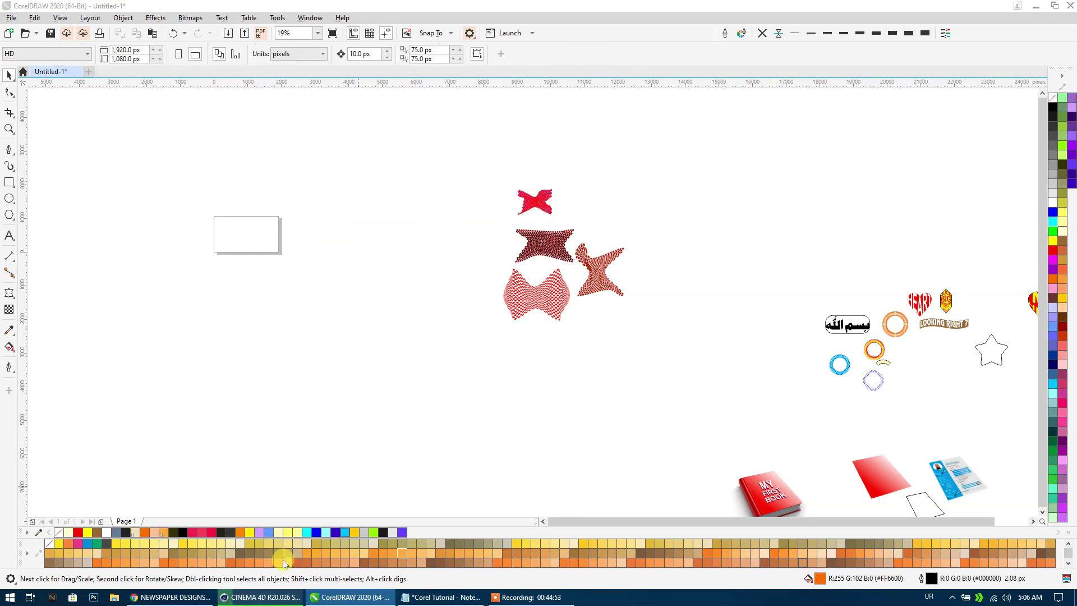
Pan and zoom back so the empty page is in view.
{"action": "left_click_drag", "start_coordinate": [243, 332], "coordinate": [84, 243]}
{"action": "scroll", "coordinate": [561, 412], "scroll_direction": "up", "scroll_amount": 2}
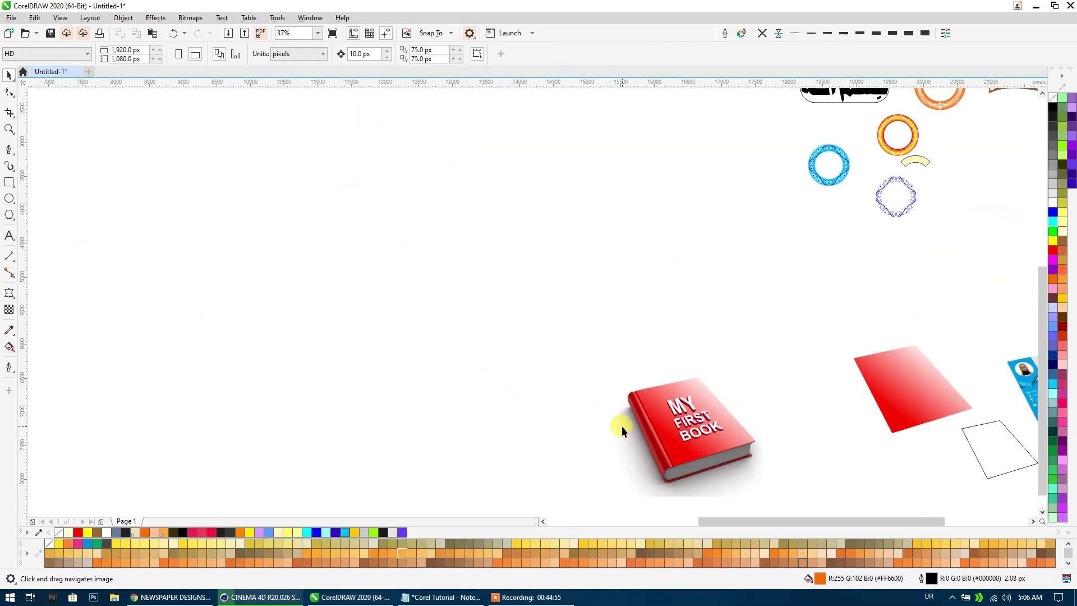
{"action": "scroll", "coordinate": [532, 327], "scroll_direction": "up", "scroll_amount": 2}
{"action": "scroll", "coordinate": [581, 314], "scroll_direction": "up", "scroll_amount": 3}
{"action": "scroll", "coordinate": [581, 314], "scroll_direction": "down", "scroll_amount": 5}
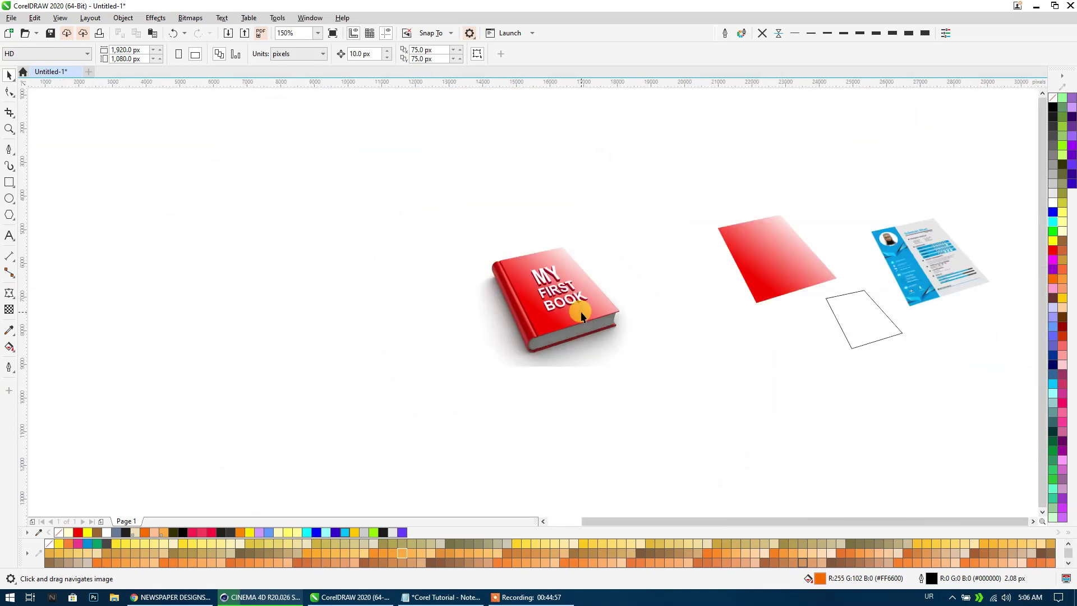
{"action": "scroll", "coordinate": [578, 344], "scroll_direction": "left", "scroll_amount": 3}
{"action": "scroll", "coordinate": [398, 291], "scroll_direction": "up", "scroll_amount": 3}
{"action": "scroll", "coordinate": [546, 236], "scroll_direction": "up", "scroll_amount": 3}
{"action": "left_click_drag", "start_coordinate": [558, 202], "coordinate": [287, 327]}
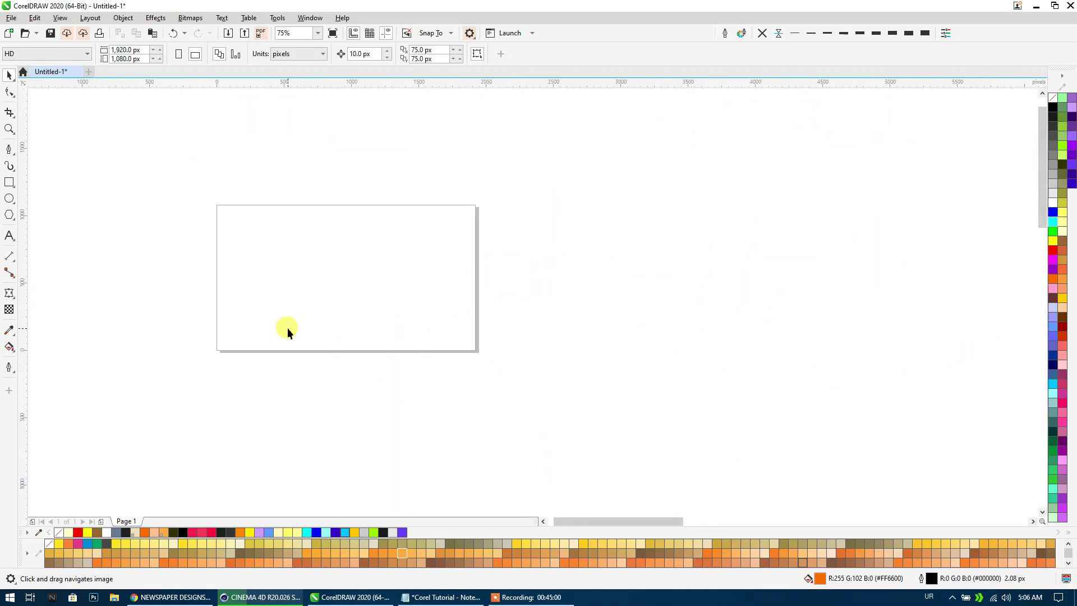
Type the Arabic Bismillah as text on the page.
{"action": "left_click", "coordinate": [10, 238]}
{"action": "left_click", "coordinate": [321, 240]}
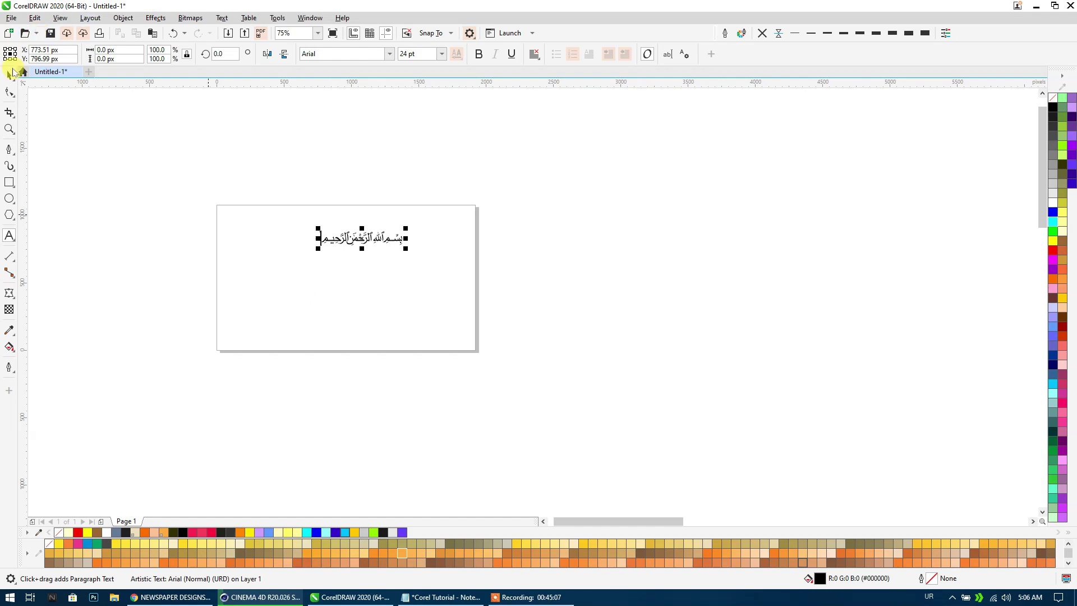
{"action": "left_click", "coordinate": [9, 76]}
Convert the Bismillah to curves and enlarge it to 211.7% across the page.
{"action": "key", "text": "ctrl+q"}
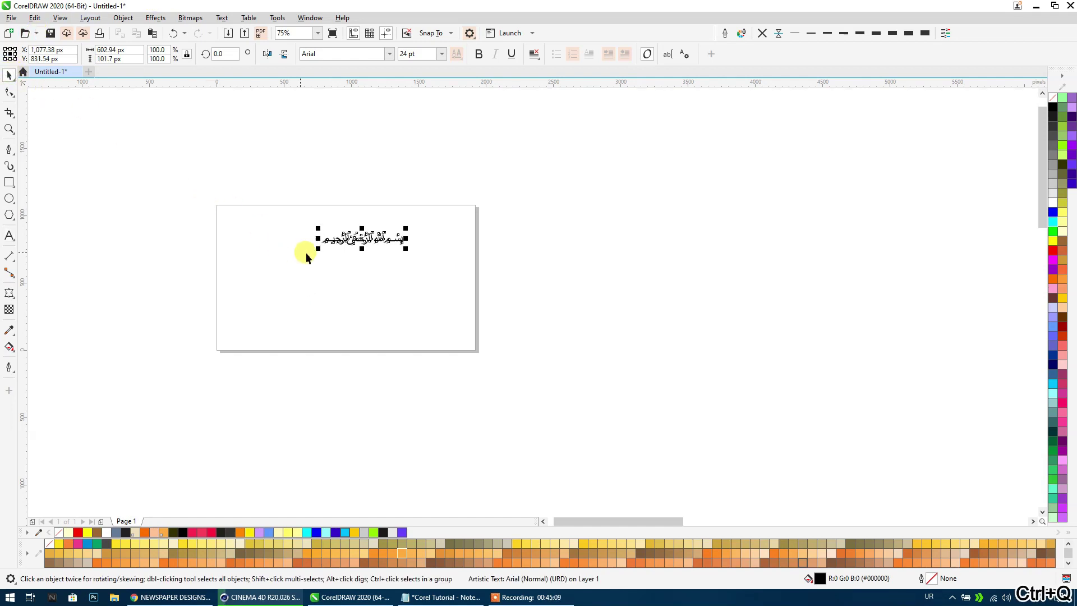
{"action": "left_click_drag", "start_coordinate": [304, 263], "coordinate": [228, 312]}
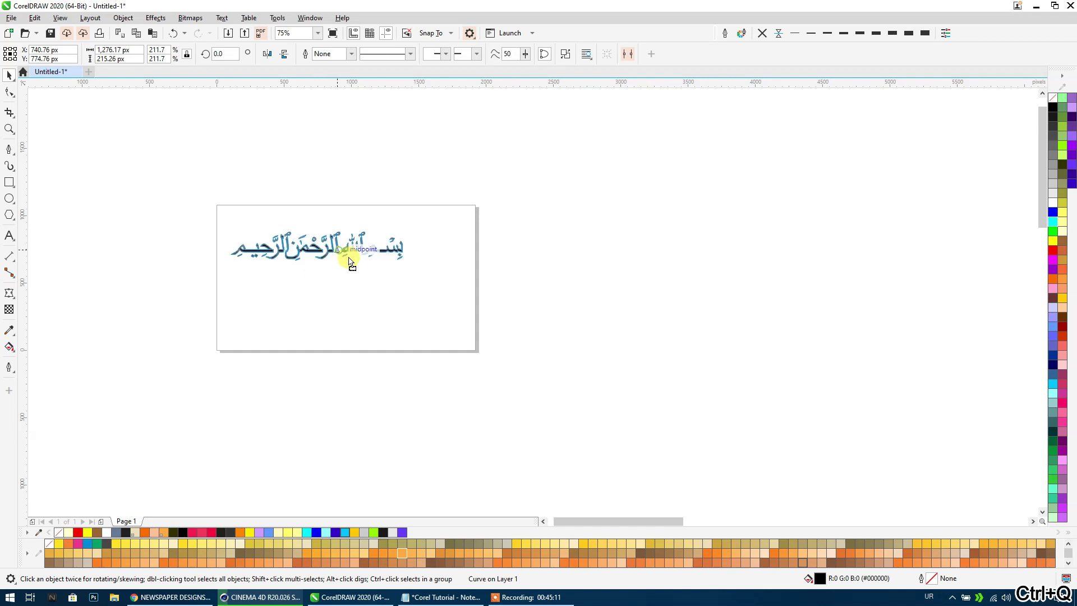
{"action": "left_click_drag", "start_coordinate": [325, 259], "coordinate": [330, 286]}
{"action": "scroll", "coordinate": [329, 287], "scroll_direction": "up", "scroll_amount": 2}
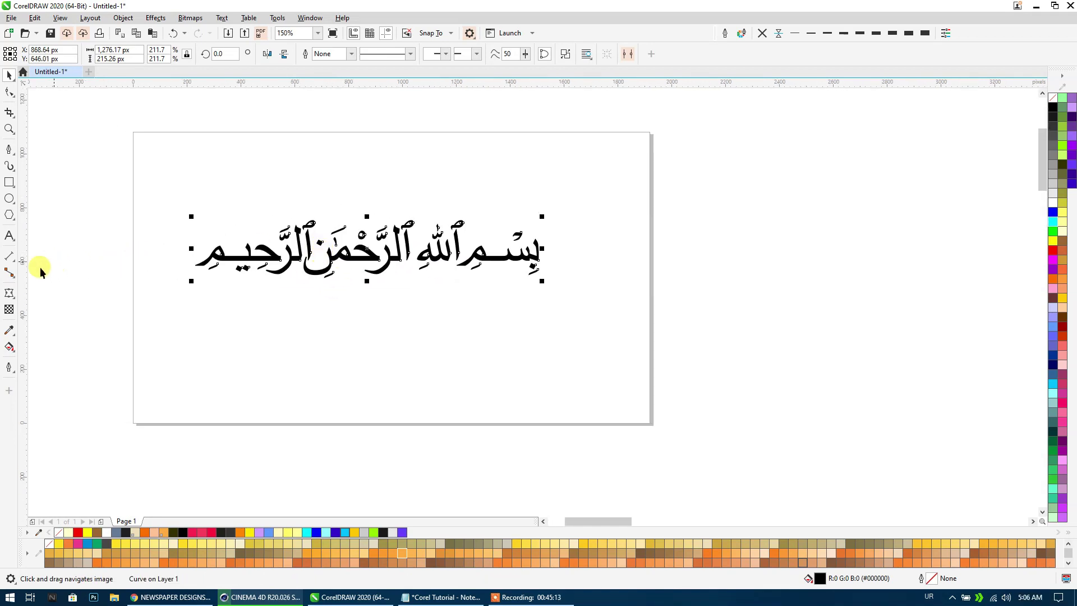
{"action": "left_click", "coordinate": [13, 297]}
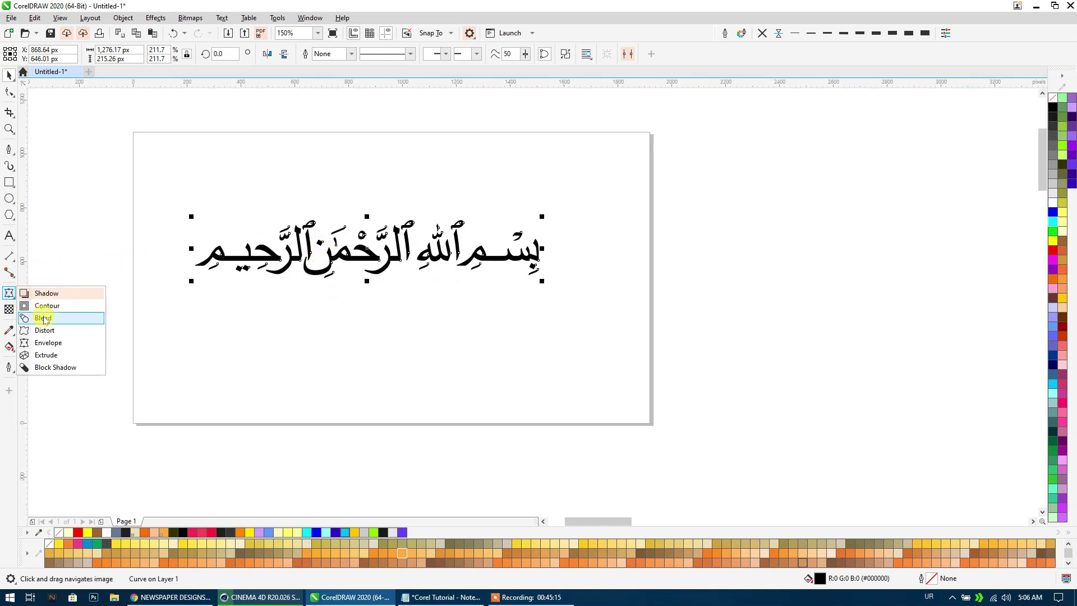
Choose the Extrude effect and fill the Bismillah red.
{"action": "left_click", "coordinate": [43, 355]}
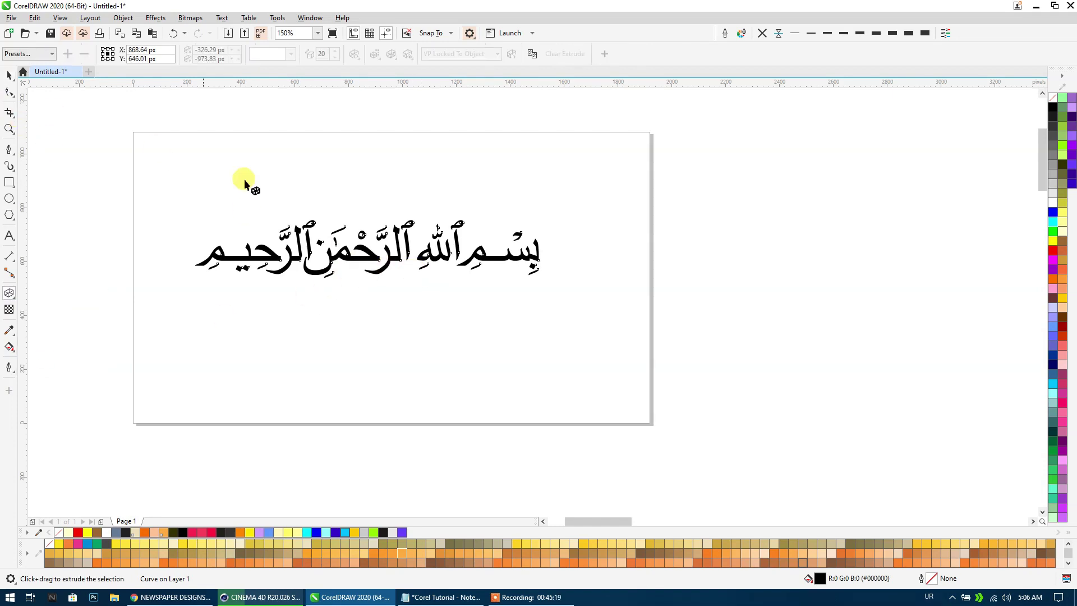
{"action": "left_click", "coordinate": [9, 75]}
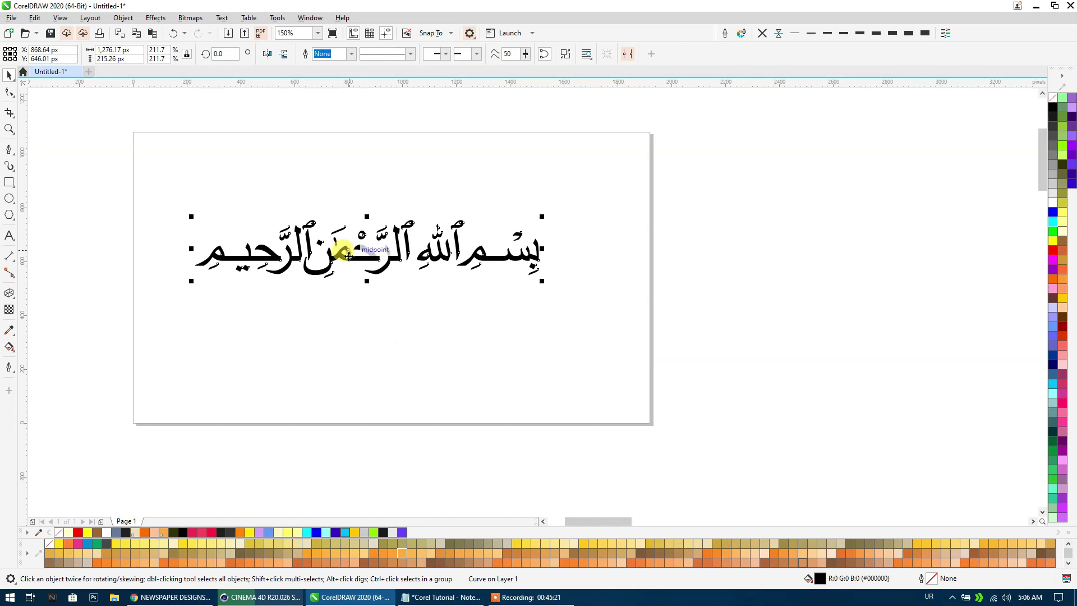
{"action": "left_click", "coordinate": [211, 531]}
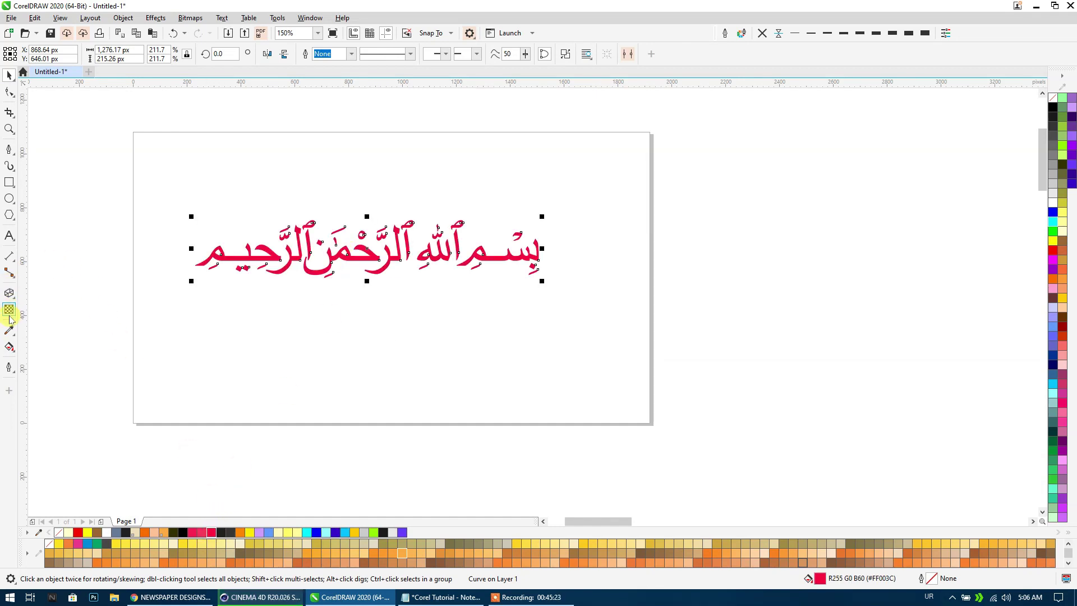
Extrude the Bismillah toward the upper right with colour shading on the extrusion.
{"action": "left_click", "coordinate": [9, 292]}
{"action": "mouse_move", "coordinate": [365, 265]}
{"action": "left_mouse_down"}
{"action": "mouse_move", "coordinate": [457, 144]}
{"action": "mouse_move", "coordinate": [467, 111]}
{"action": "left_mouse_up"}
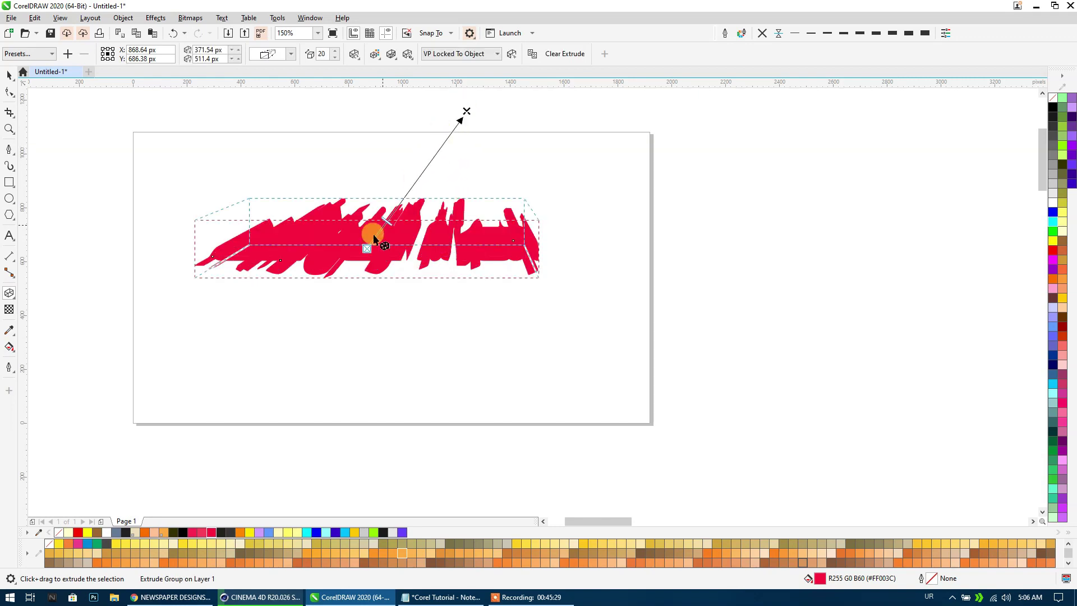
{"action": "left_click", "coordinate": [393, 55]}
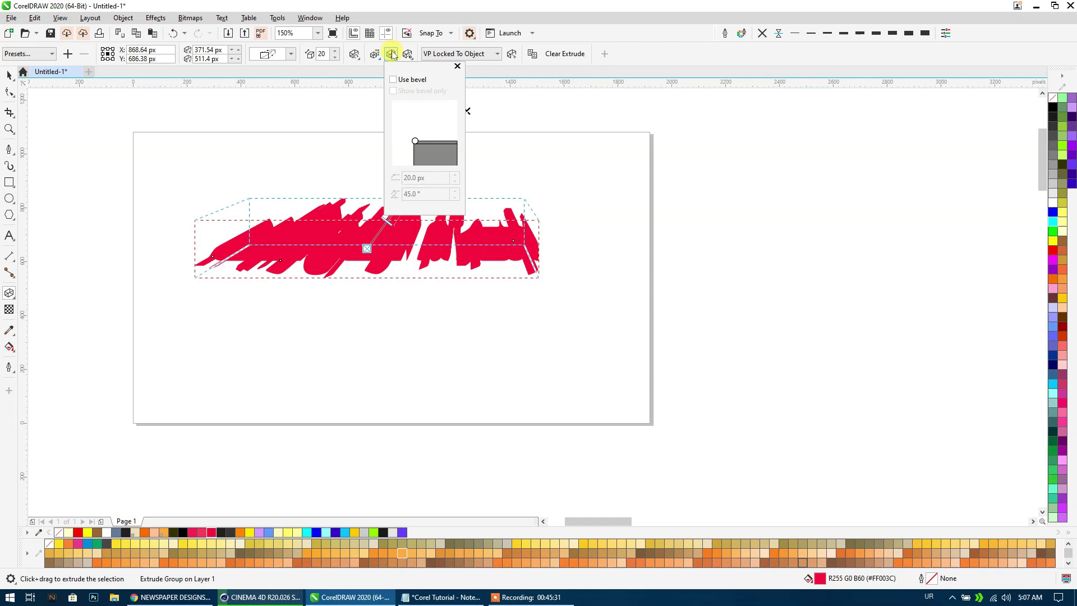
{"action": "left_click", "coordinate": [396, 54]}
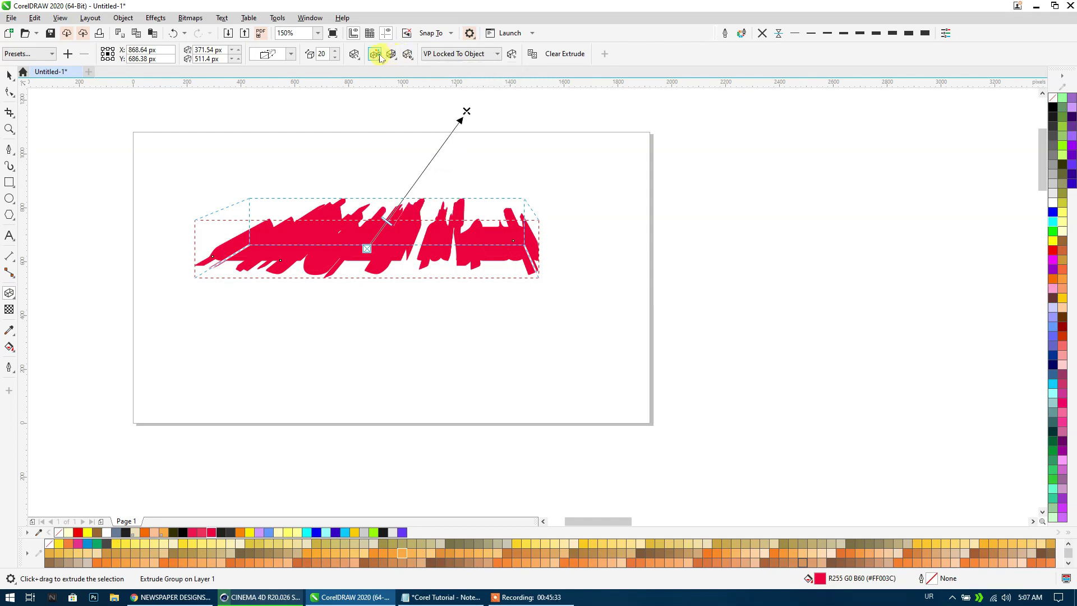
{"action": "left_click", "coordinate": [380, 57]}
{"action": "left_click", "coordinate": [411, 82]}
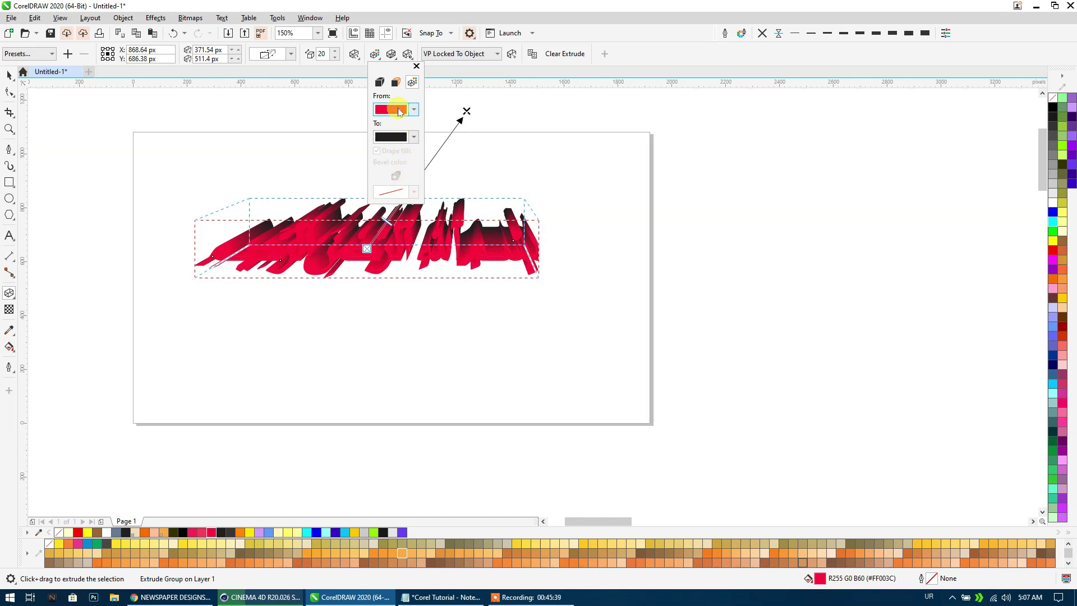
Set the extrusion shading to run from yellow to pale cream #FAF8C8.
{"action": "left_click", "coordinate": [400, 110]}
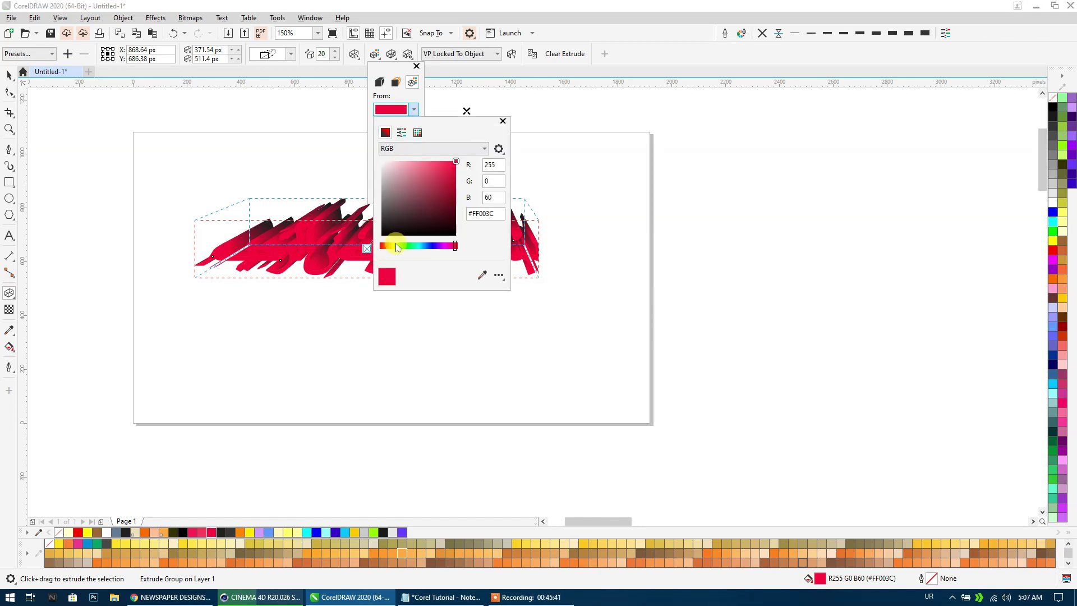
{"action": "left_click", "coordinate": [391, 247]}
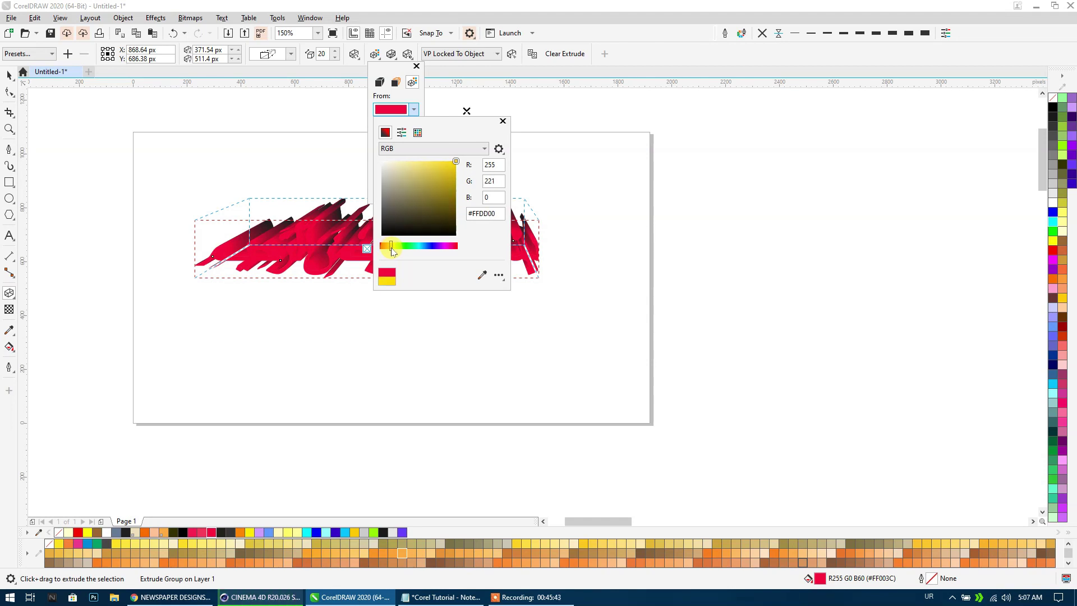
{"action": "left_click", "coordinate": [331, 260]}
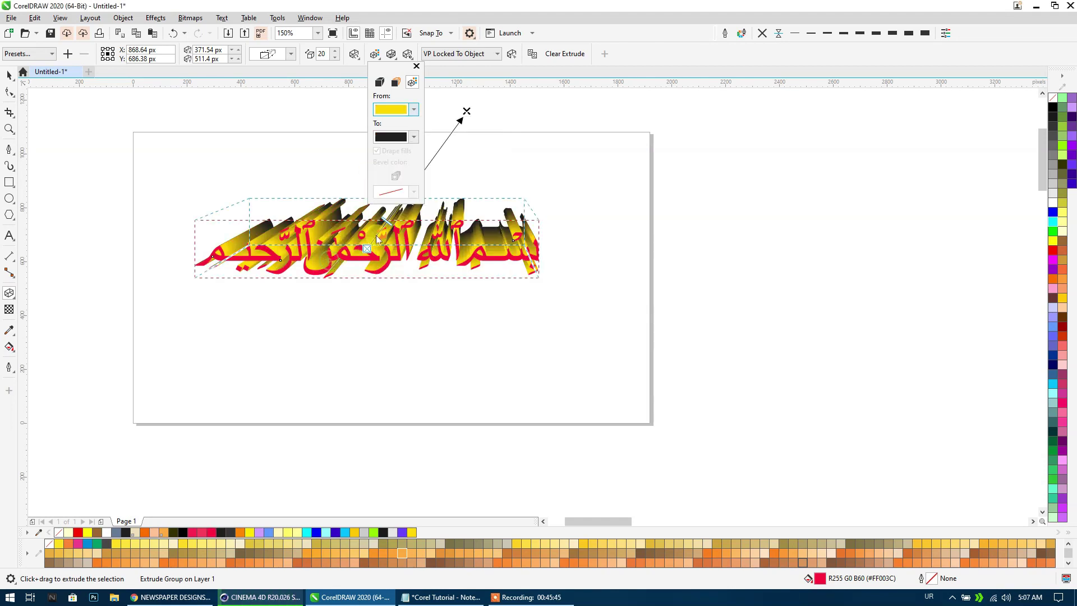
{"action": "left_click", "coordinate": [394, 136]}
{"action": "left_click_drag", "start_coordinate": [431, 205], "coordinate": [473, 159]}
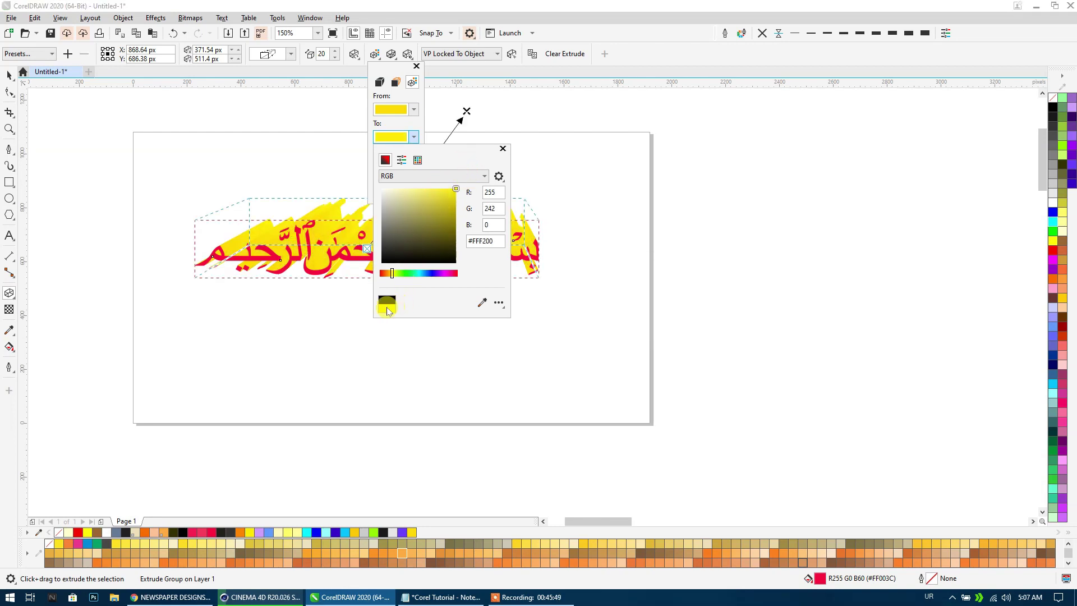
{"action": "left_click", "coordinate": [402, 189]}
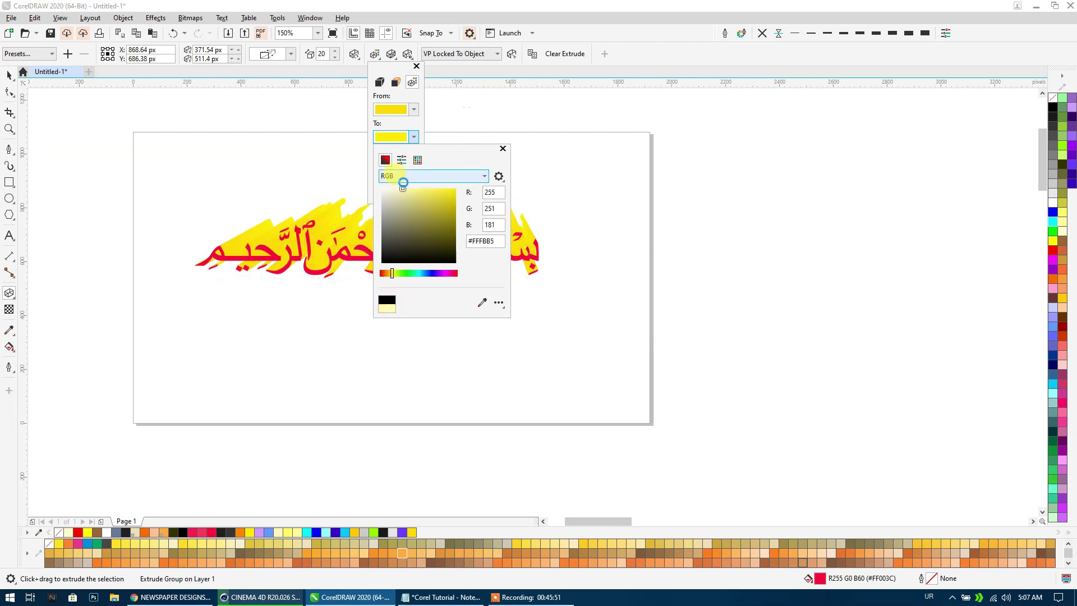
{"action": "left_click_drag", "start_coordinate": [400, 196], "coordinate": [396, 189]}
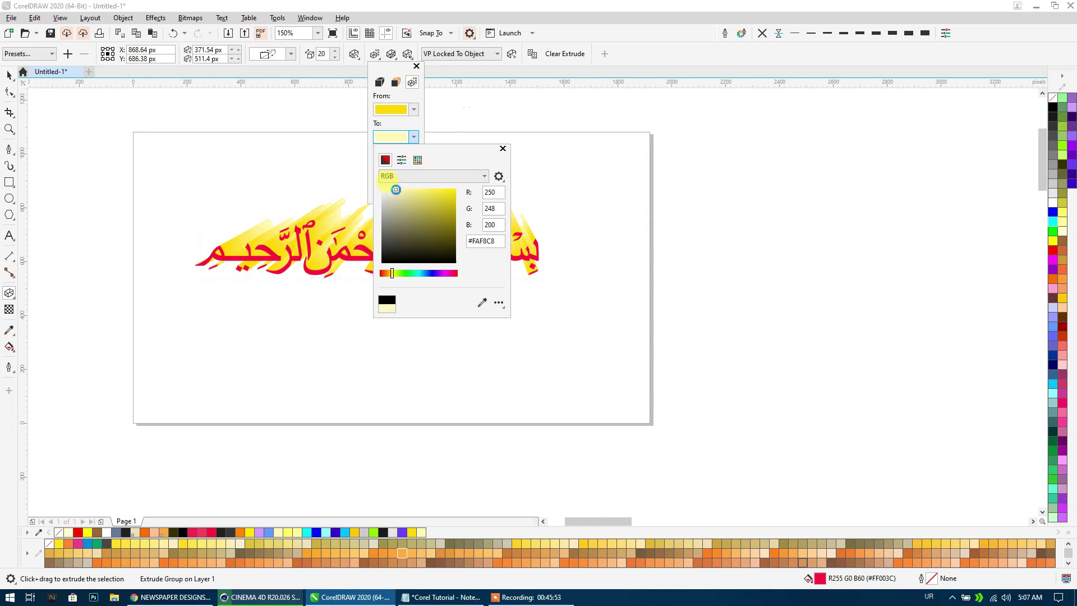
{"action": "left_click", "coordinate": [334, 236]}
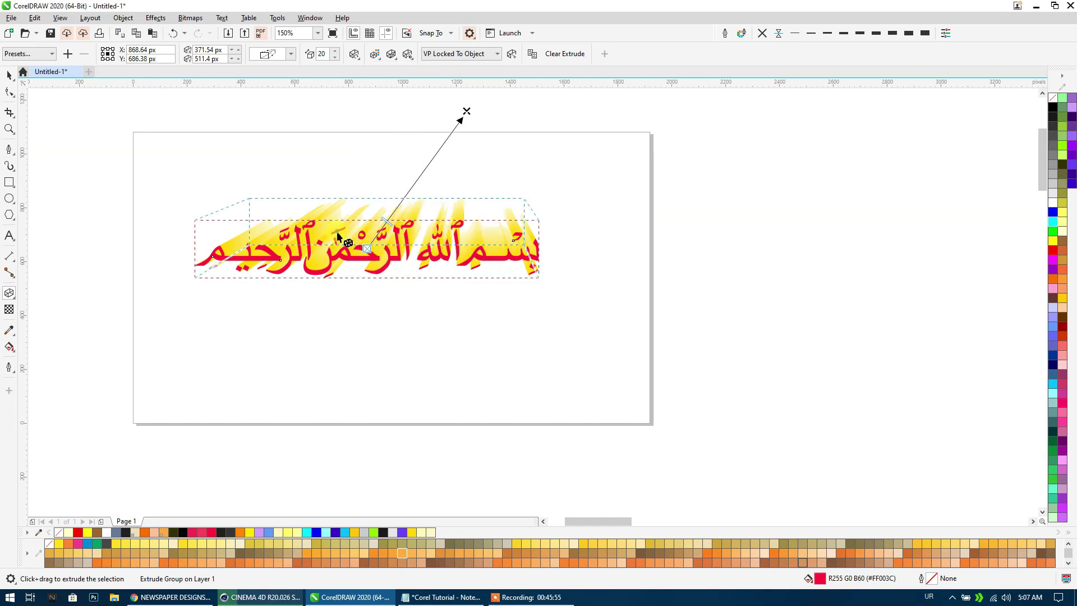
{"action": "scroll", "coordinate": [334, 236], "scroll_direction": "up", "scroll_amount": 1}
{"action": "key", "text": "space"}
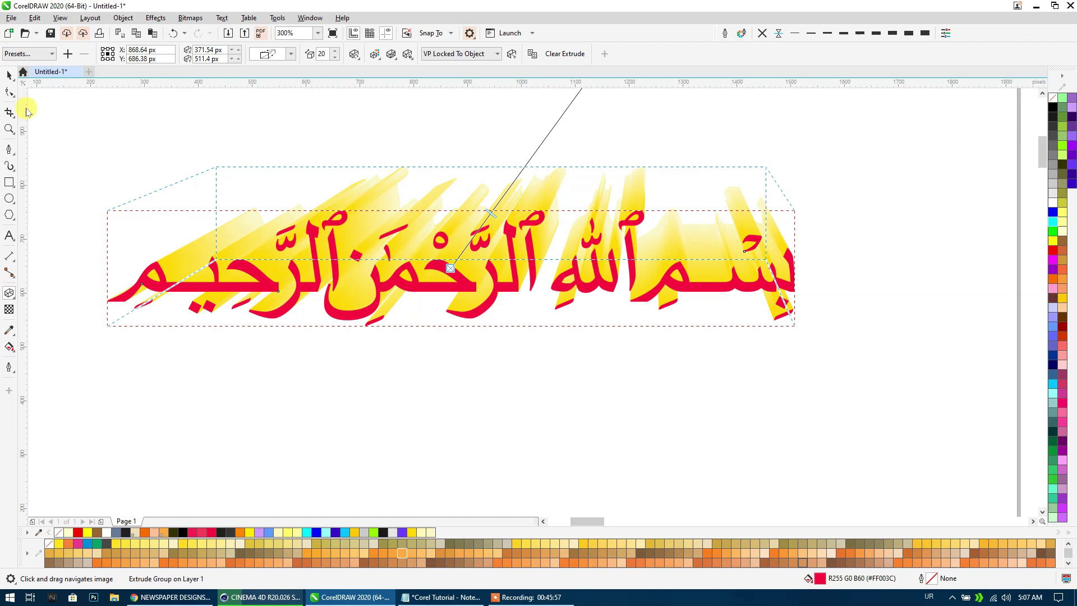
{"action": "left_click", "coordinate": [8, 76]}
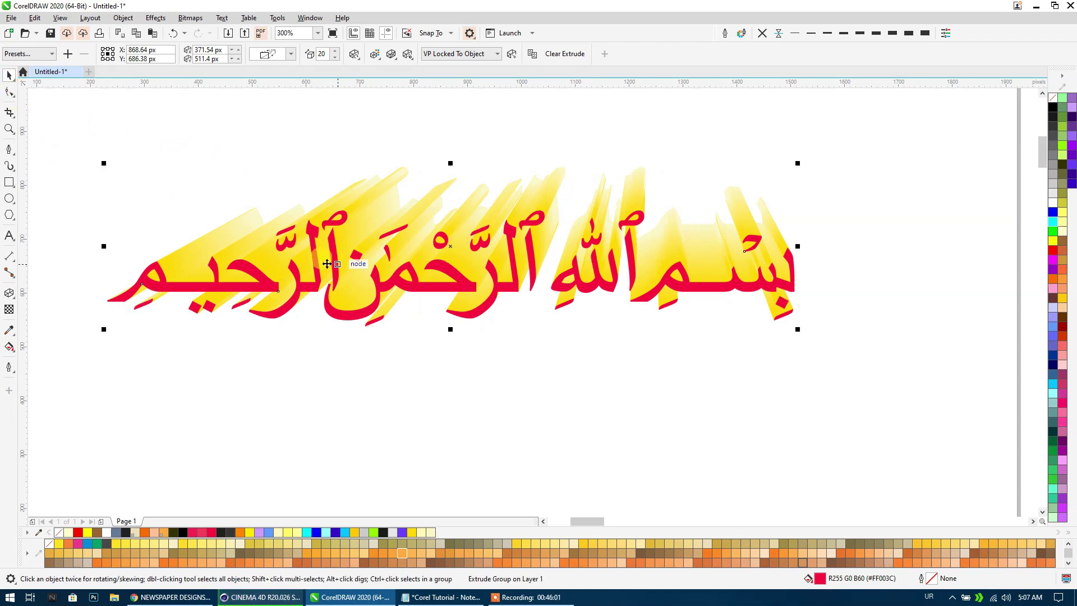
Give the Bismillah a vertical fountain fill from yellow to orange.
{"action": "left_click", "coordinate": [277, 312]}
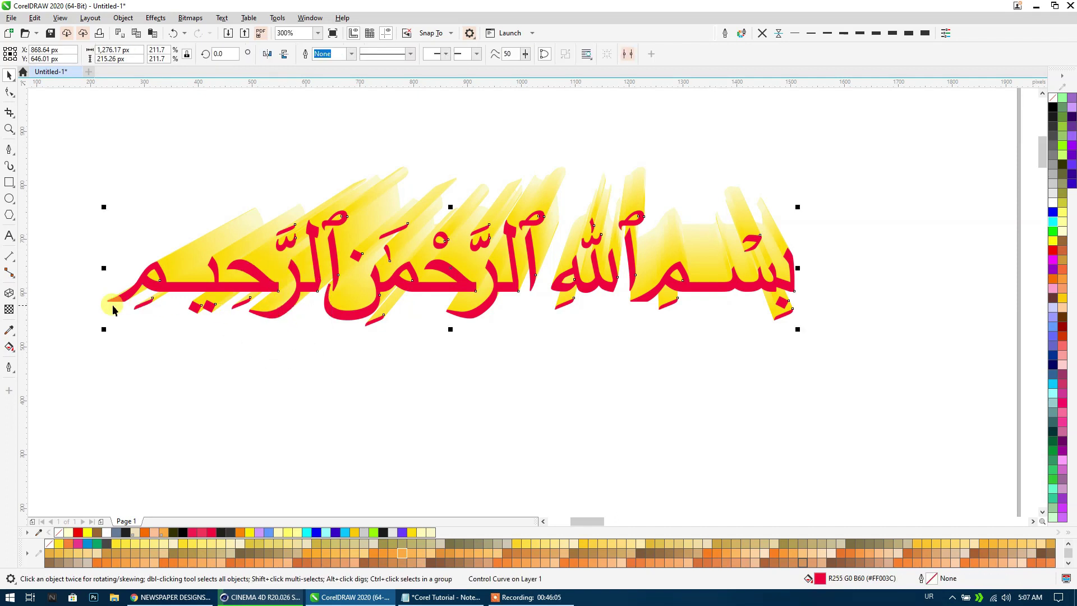
{"action": "left_click", "coordinate": [8, 348]}
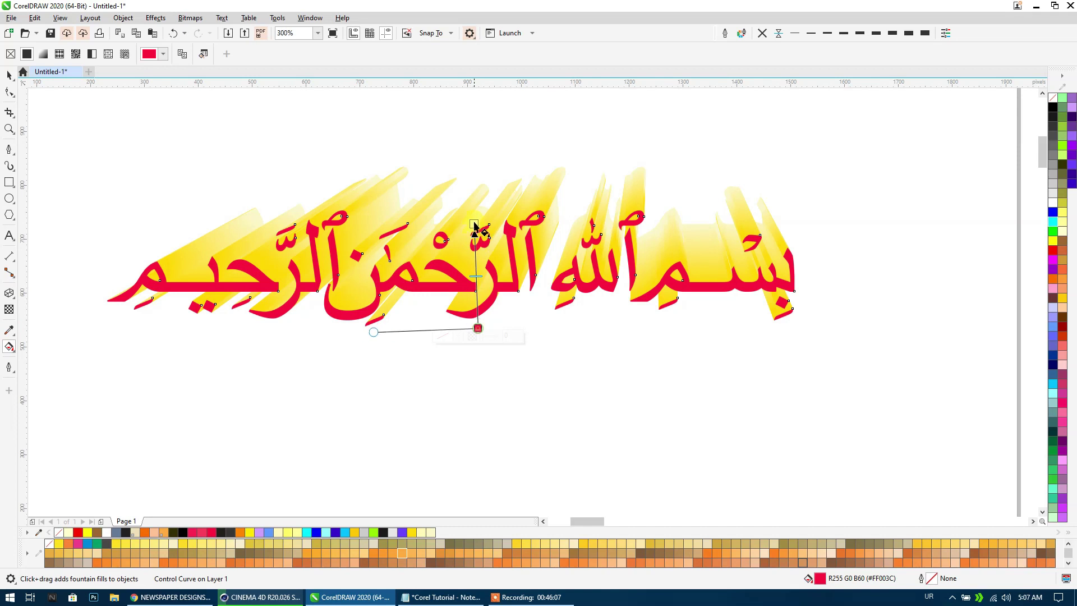
{"action": "left_click_drag", "start_coordinate": [474, 227], "coordinate": [476, 198]}
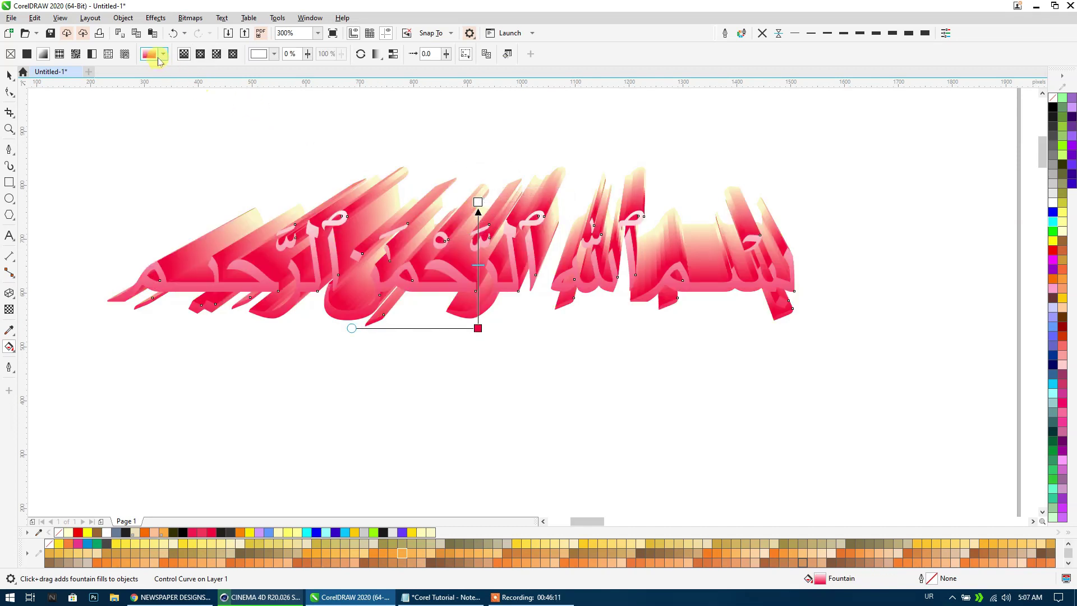
{"action": "left_click", "coordinate": [1054, 241]}
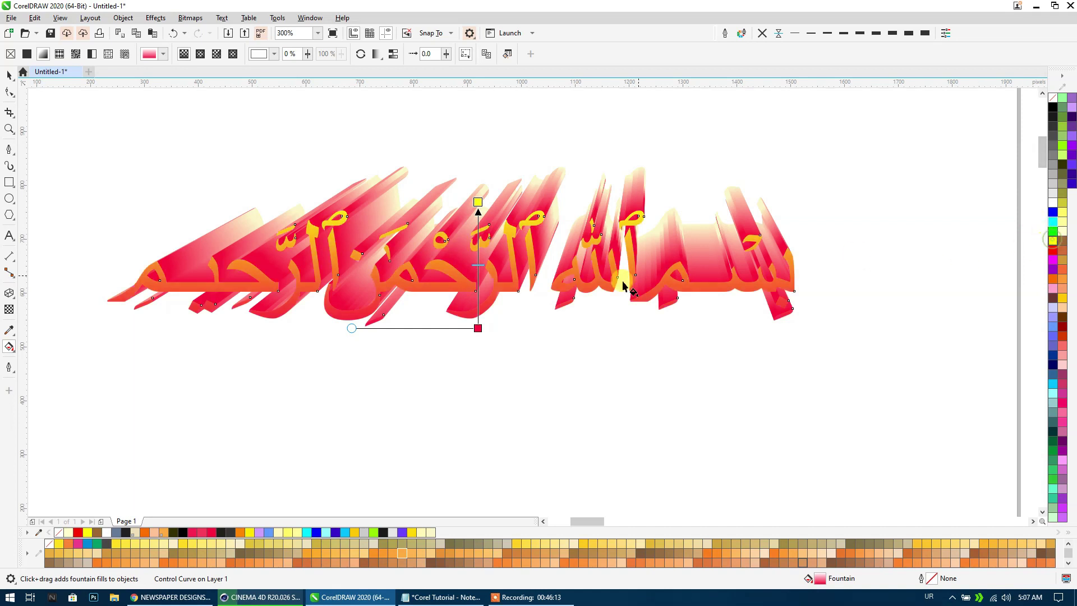
{"action": "left_click", "coordinate": [478, 328]}
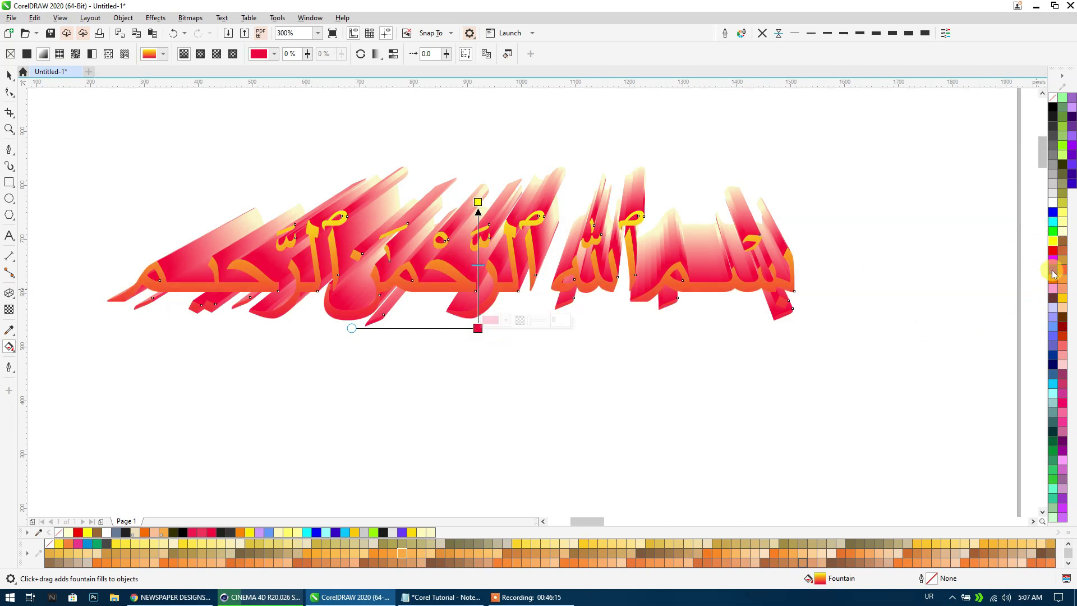
{"action": "left_click", "coordinate": [1053, 280]}
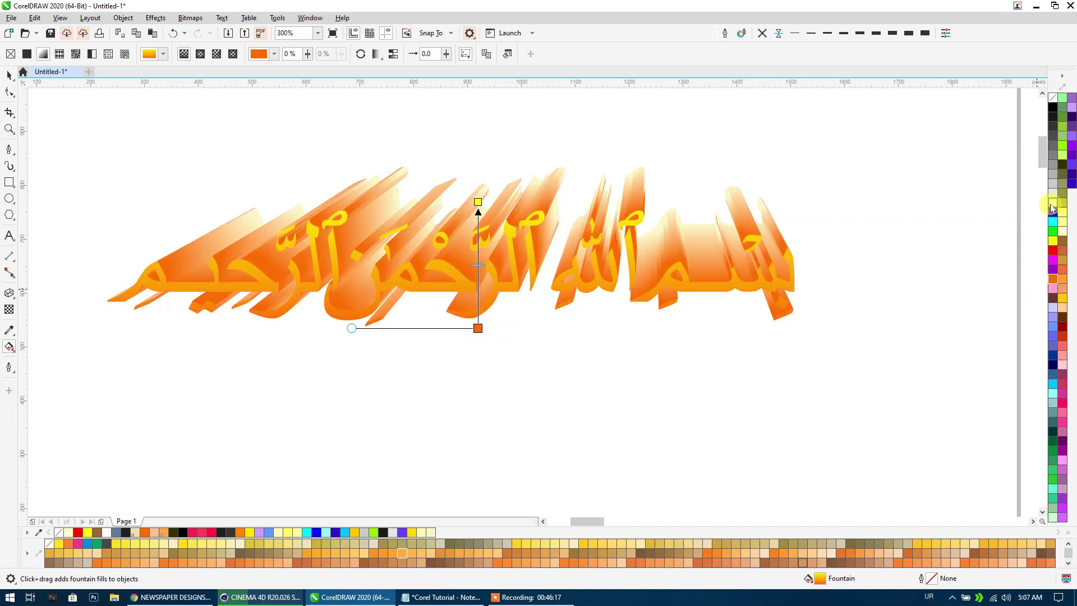
{"action": "left_click", "coordinate": [1054, 252]}
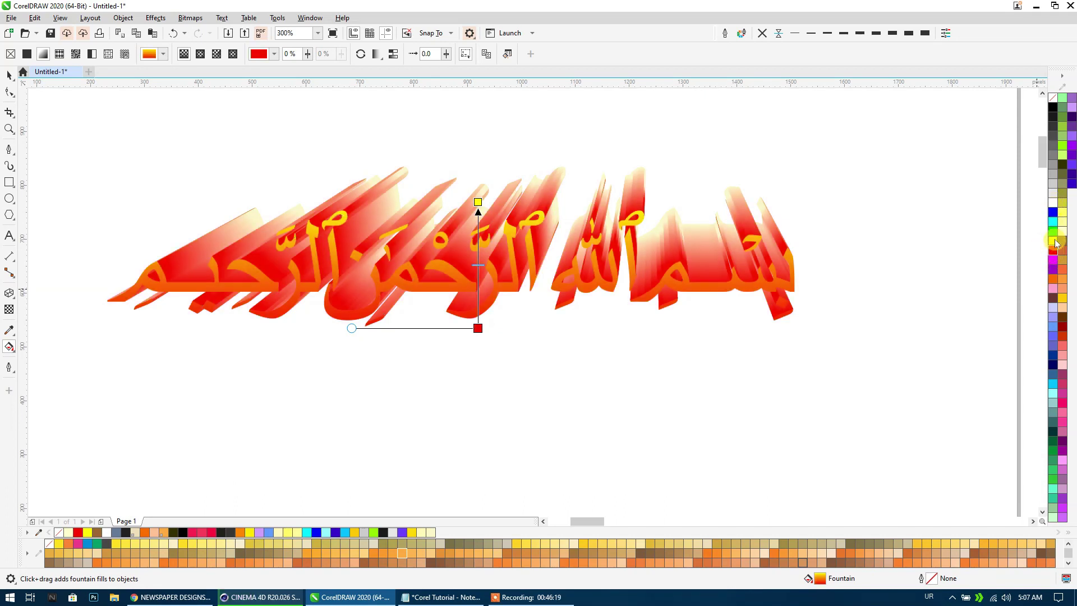
{"action": "left_click", "coordinate": [1054, 241]}
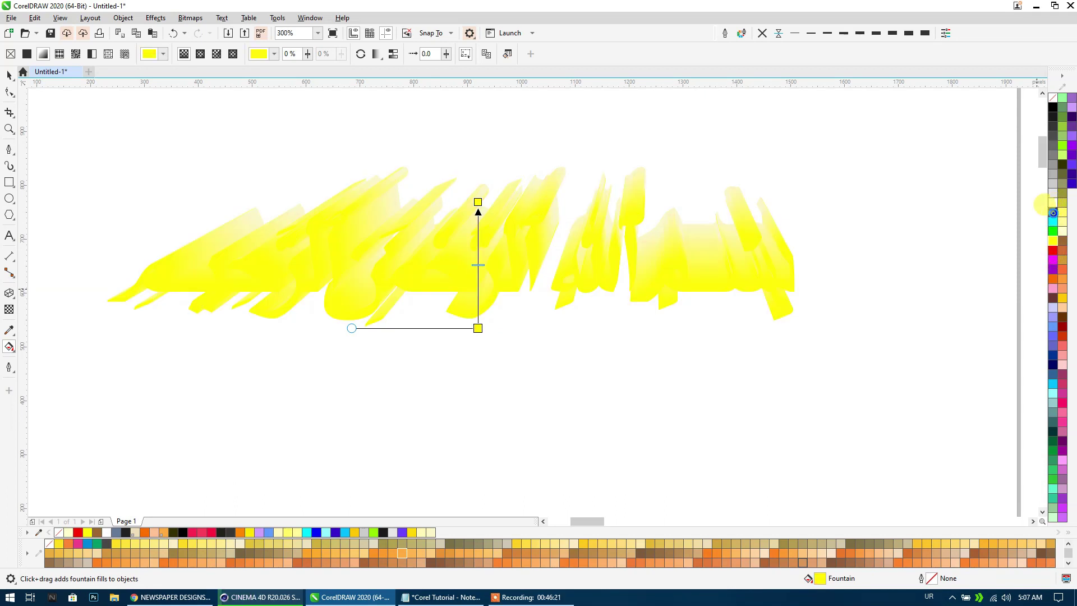
{"action": "left_click", "coordinate": [1055, 223]}
{"action": "left_click", "coordinate": [1054, 220]}
{"action": "left_click", "coordinate": [1054, 287]}
{"action": "left_click", "coordinate": [1053, 279]}
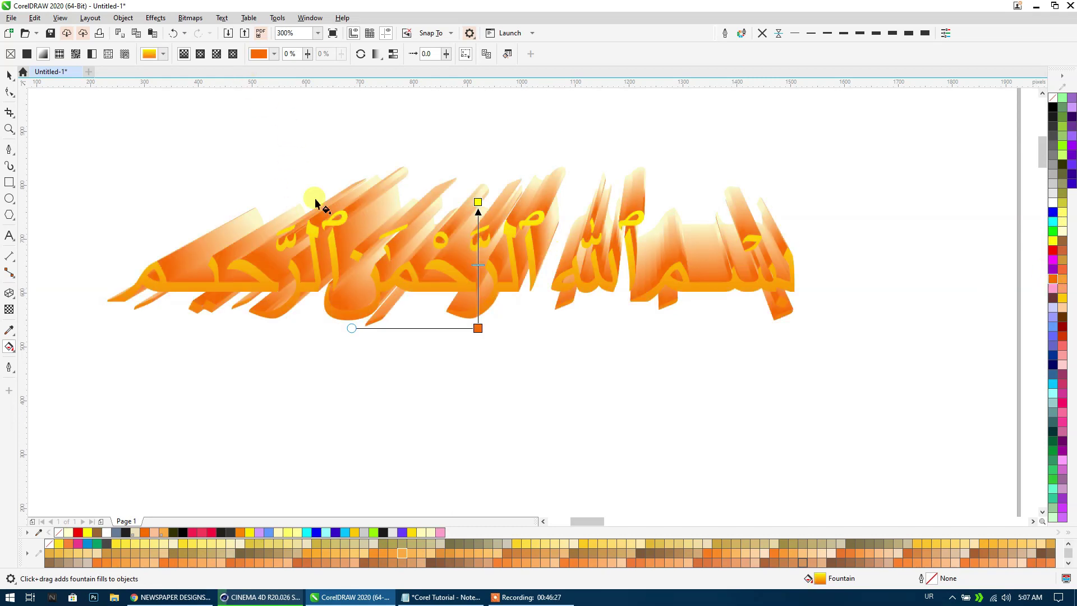
Change the gradient to an elliptical fountain fill and enlarge it upward.
{"action": "left_click", "coordinate": [200, 53]}
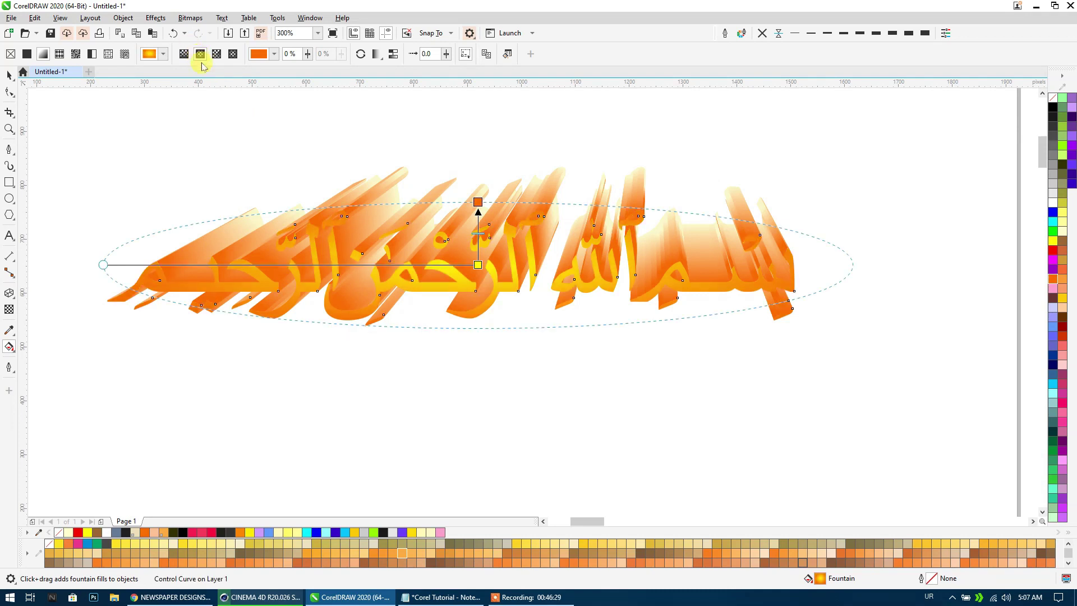
{"action": "left_click_drag", "start_coordinate": [477, 200], "coordinate": [479, 124]}
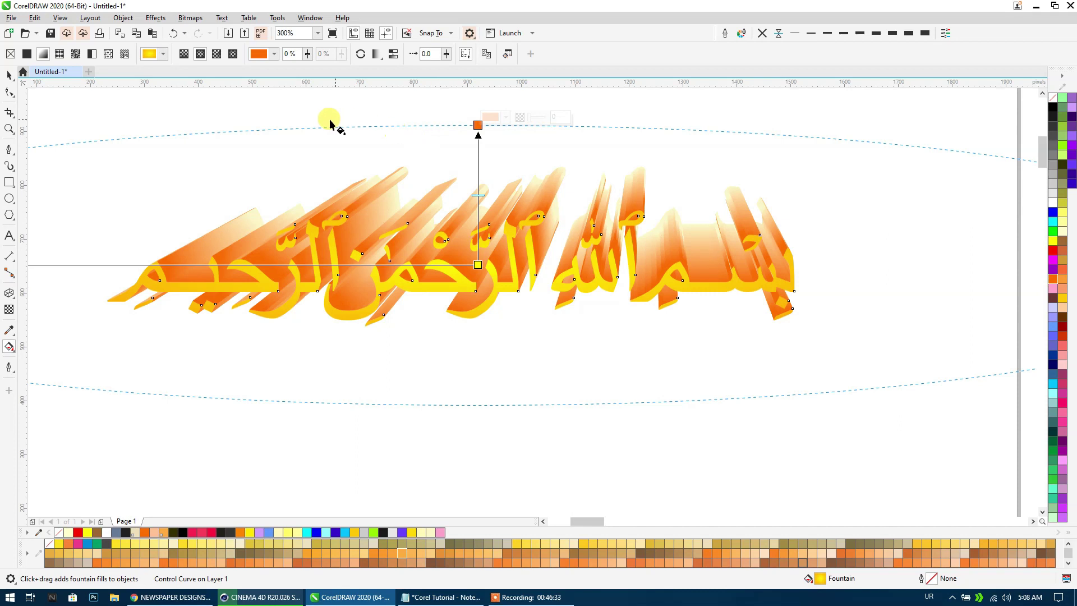
{"action": "left_click", "coordinate": [10, 74]}
{"action": "left_click", "coordinate": [352, 184]}
{"action": "left_click", "coordinate": [290, 54]}
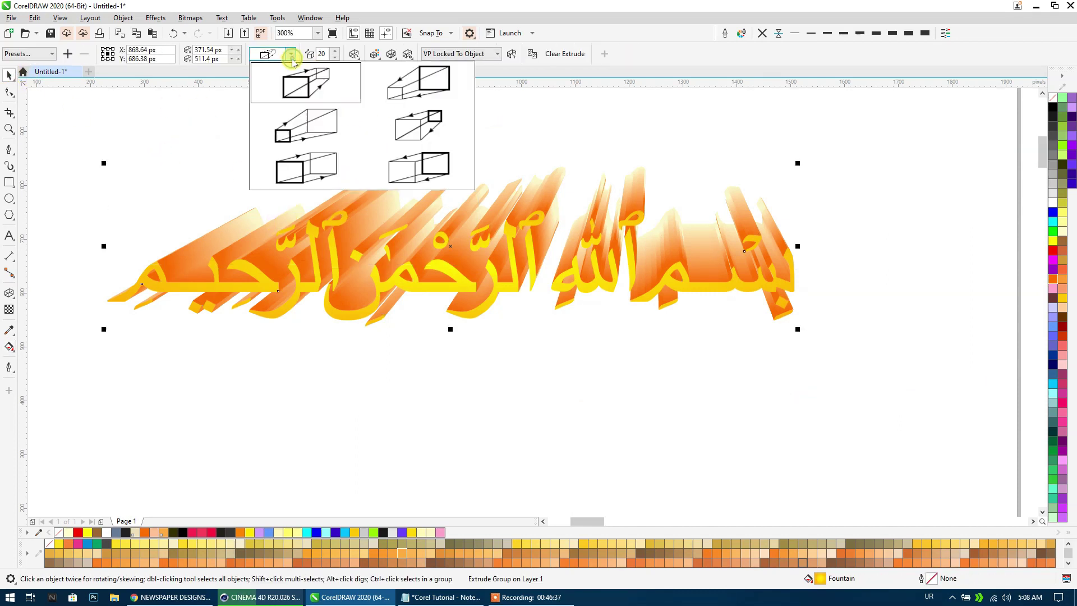
{"action": "left_click", "coordinate": [397, 89]}
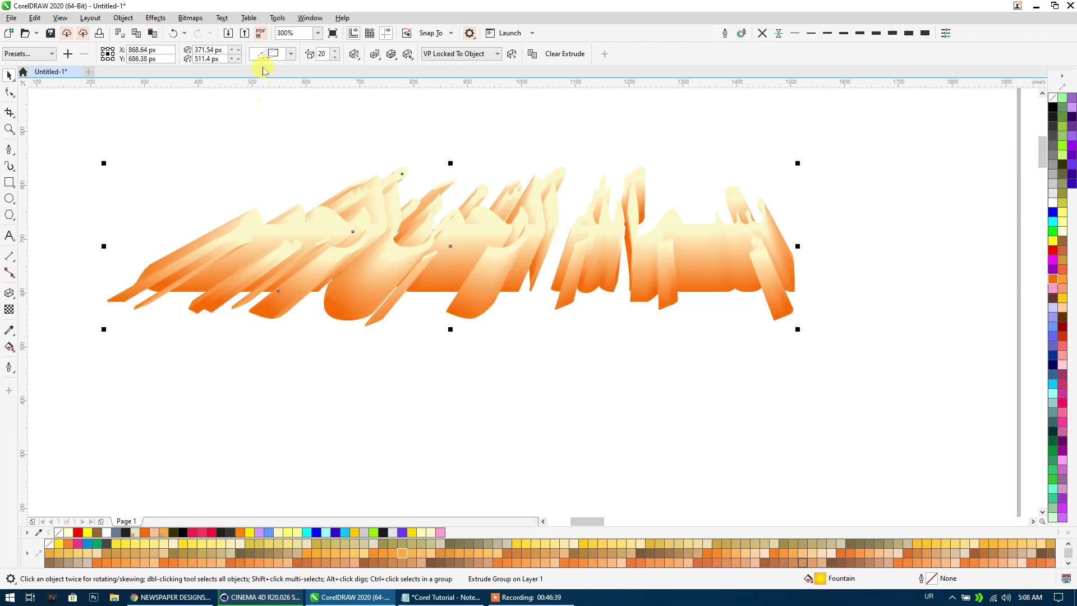
{"action": "left_click", "coordinate": [290, 54]}
{"action": "left_click", "coordinate": [287, 128]}
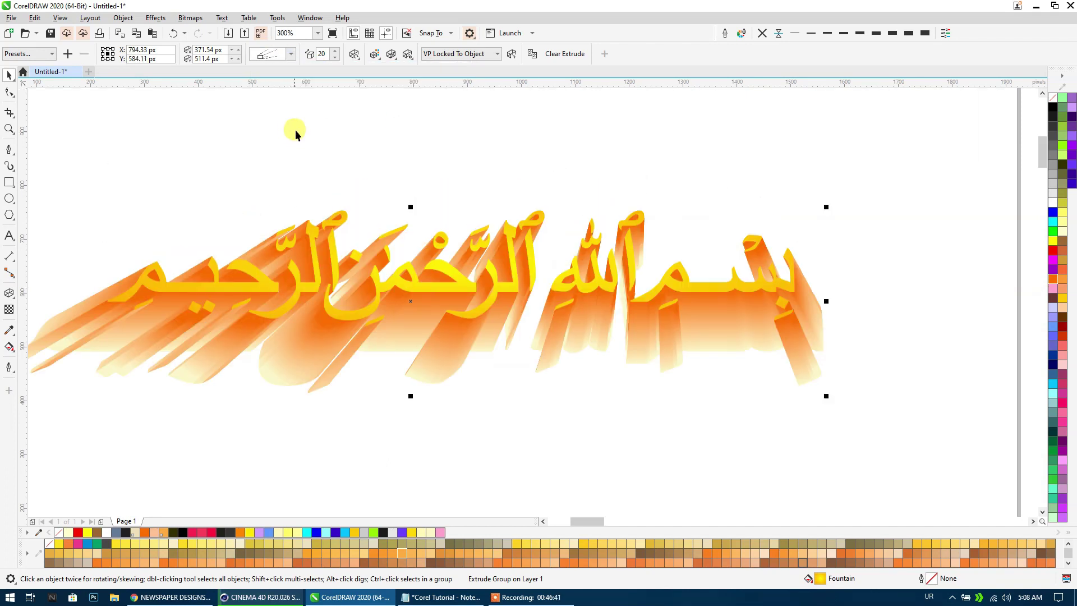
{"action": "left_click", "coordinate": [291, 54]}
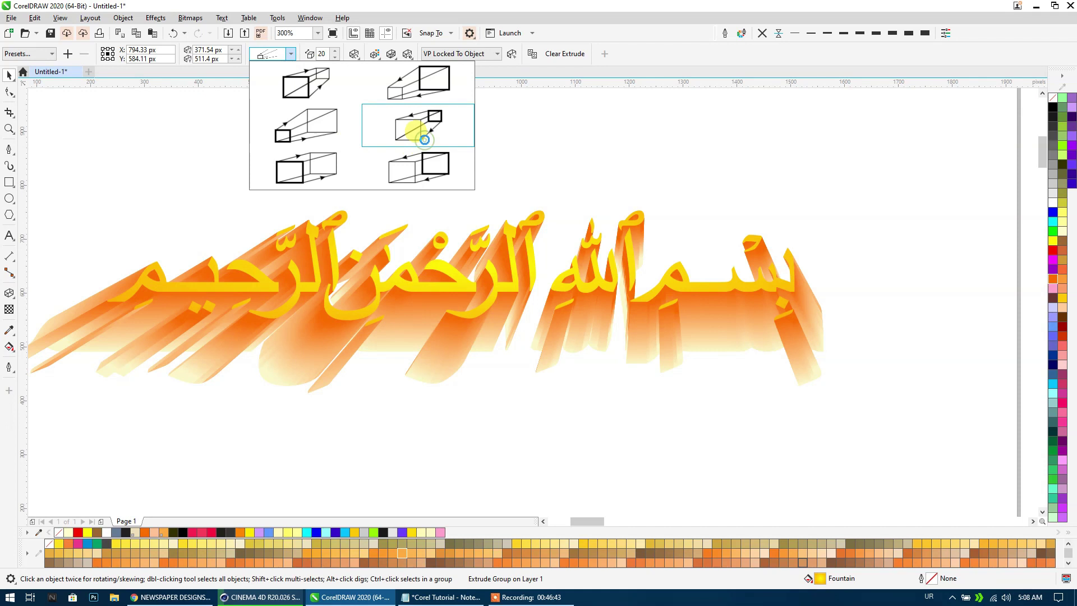
{"action": "left_click", "coordinate": [424, 143]}
{"action": "left_click", "coordinate": [286, 54]}
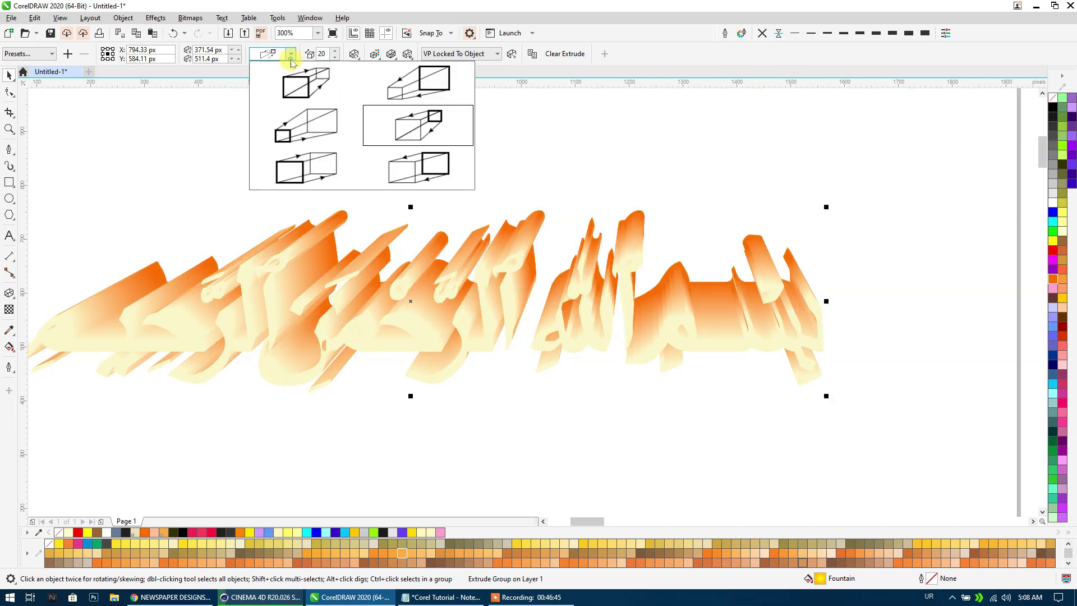
{"action": "left_click", "coordinate": [292, 167]}
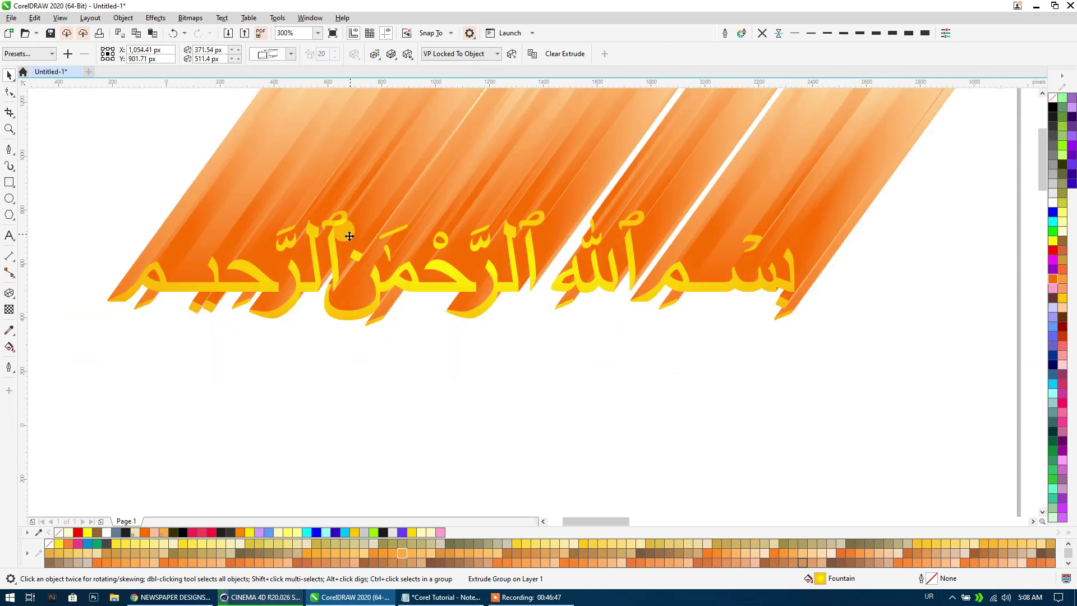
{"action": "scroll", "coordinate": [293, 167], "scroll_direction": "down", "scroll_amount": 3}
{"action": "scroll", "coordinate": [358, 253], "scroll_direction": "down", "scroll_amount": 1}
{"action": "scroll", "coordinate": [408, 178], "scroll_direction": "up", "scroll_amount": 1}
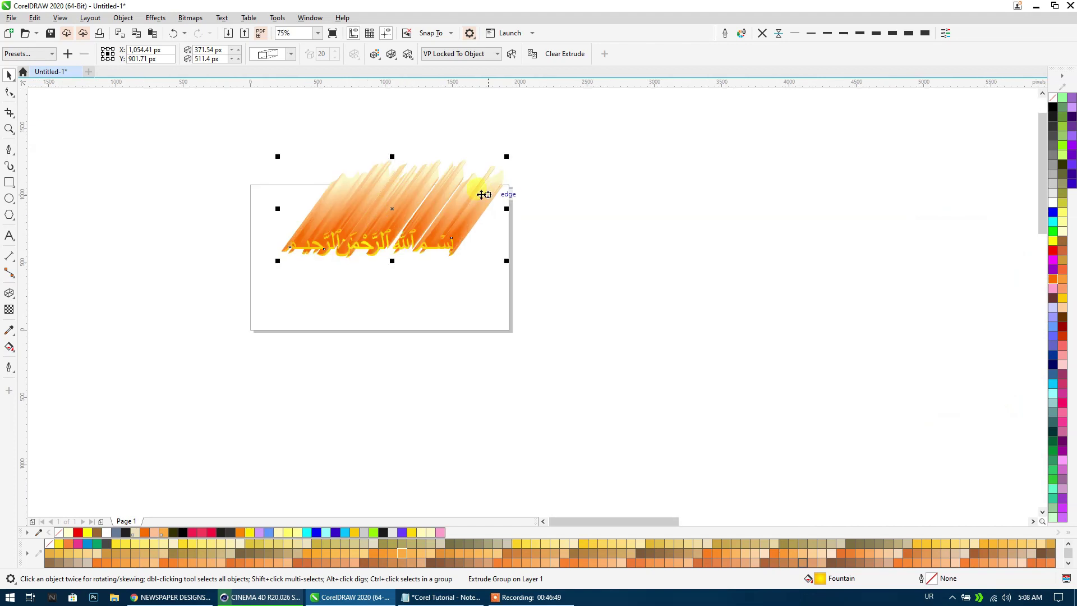
{"action": "left_click", "coordinate": [292, 54]}
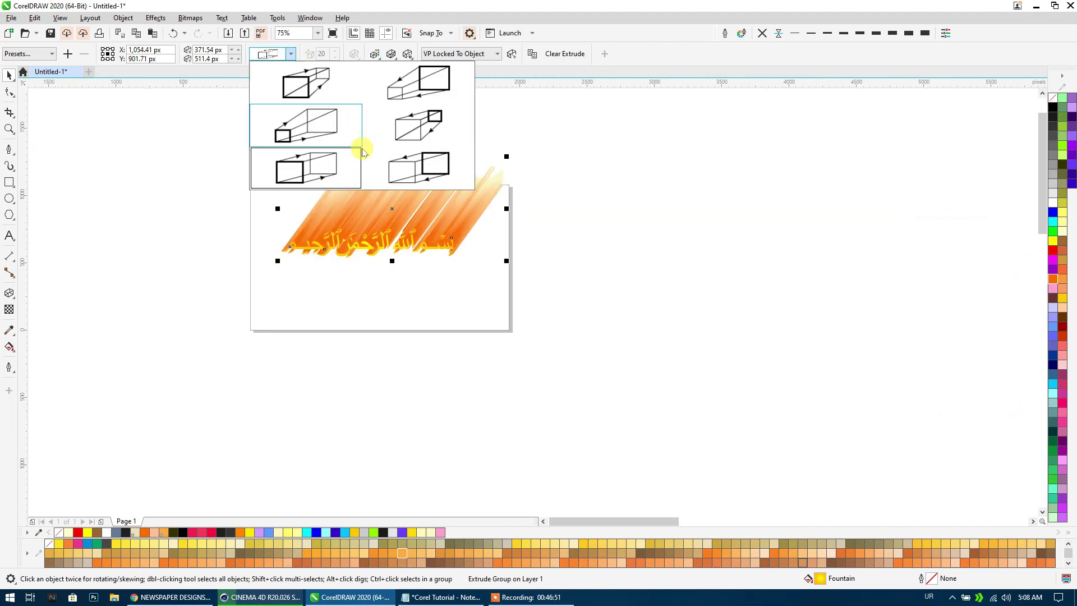
{"action": "left_click", "coordinate": [405, 166]}
{"action": "left_click", "coordinate": [340, 206]}
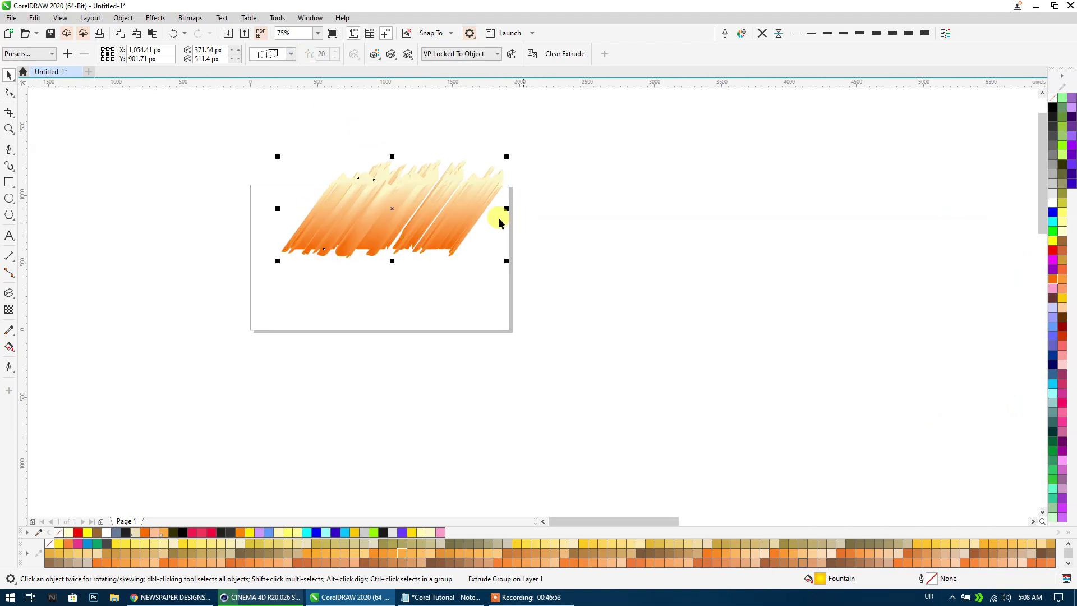
{"action": "left_click", "coordinate": [292, 54]}
{"action": "left_click", "coordinate": [302, 83]}
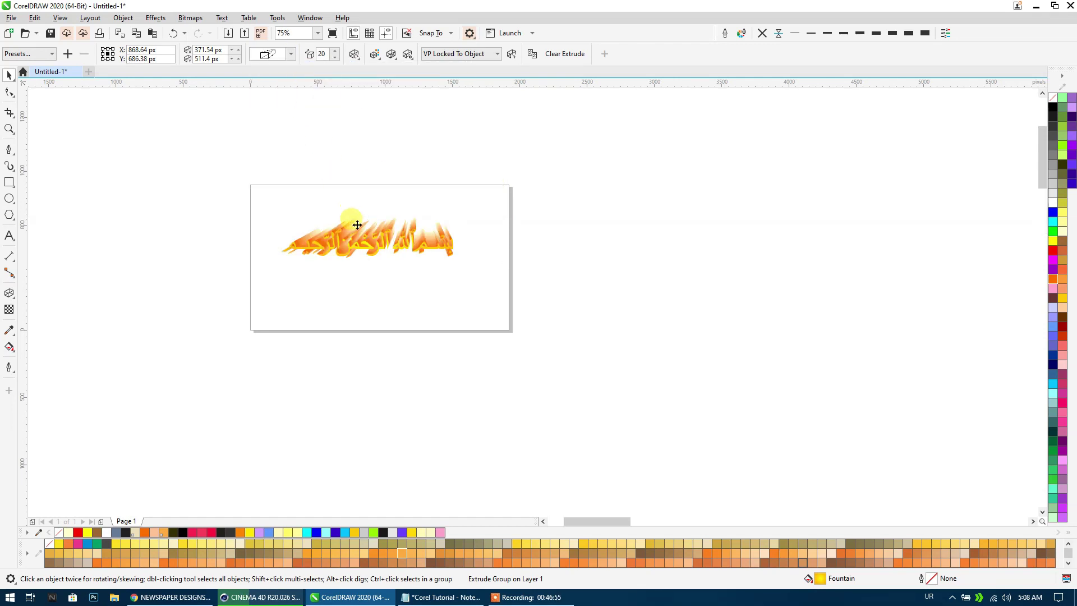
{"action": "scroll", "coordinate": [357, 225], "scroll_direction": "up", "scroll_amount": 2}
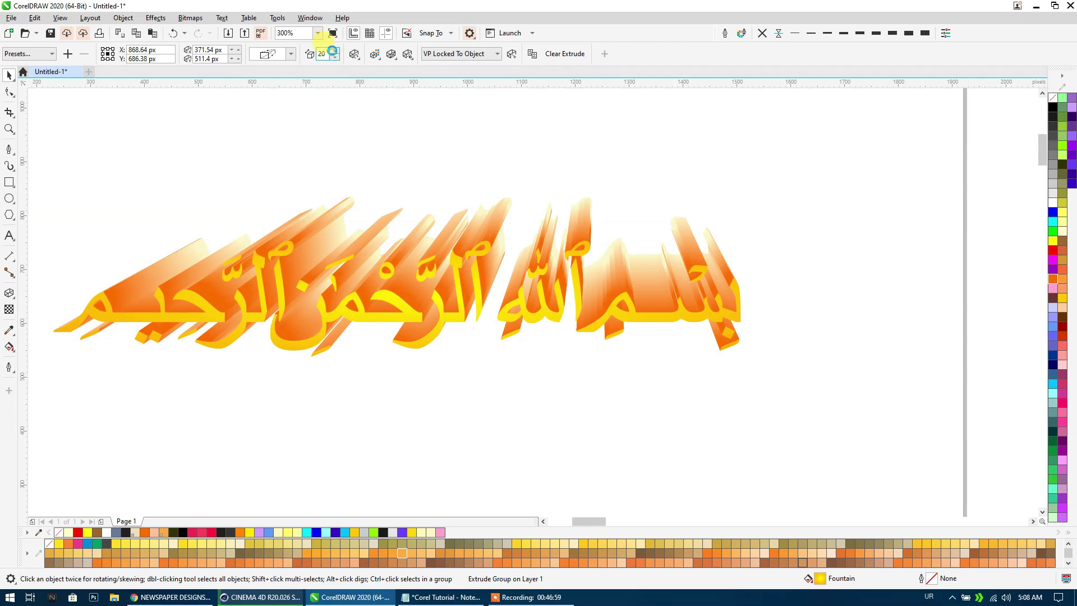
Try extrusion depths of 25, 99, 6 and 1 to make the extrusion shallow.
{"action": "left_click", "coordinate": [334, 51]}
{"action": "left_click_drag", "start_coordinate": [334, 56], "coordinate": [330, 8]}
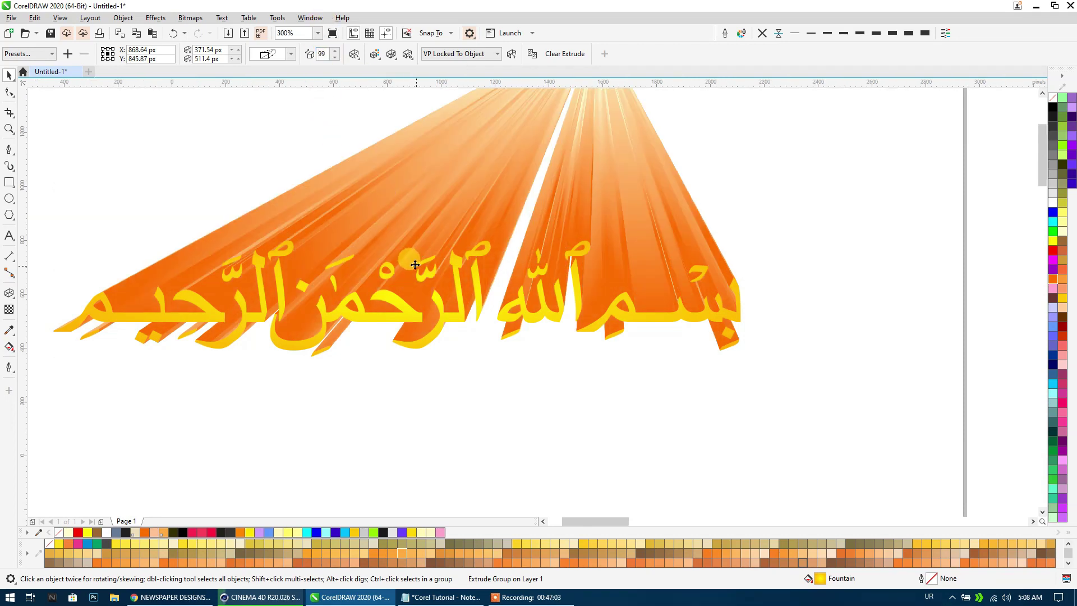
{"action": "scroll", "coordinate": [415, 263], "scroll_direction": "down", "scroll_amount": 1}
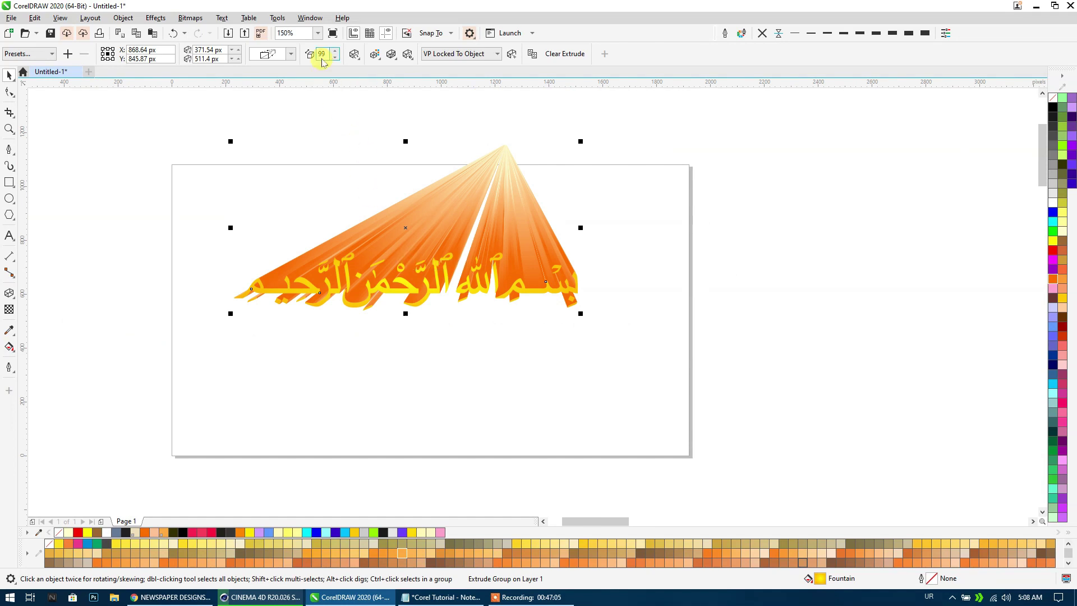
{"action": "scroll", "coordinate": [381, 231], "scroll_direction": "up", "scroll_amount": 1}
{"action": "type", "text": "1"}
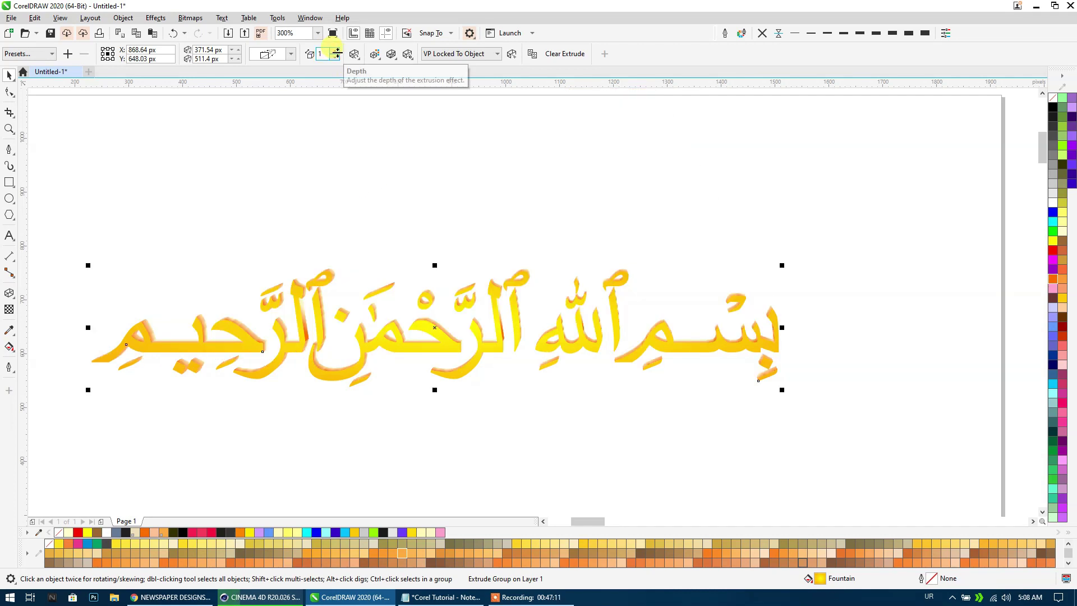
{"action": "left_click", "coordinate": [337, 54]}
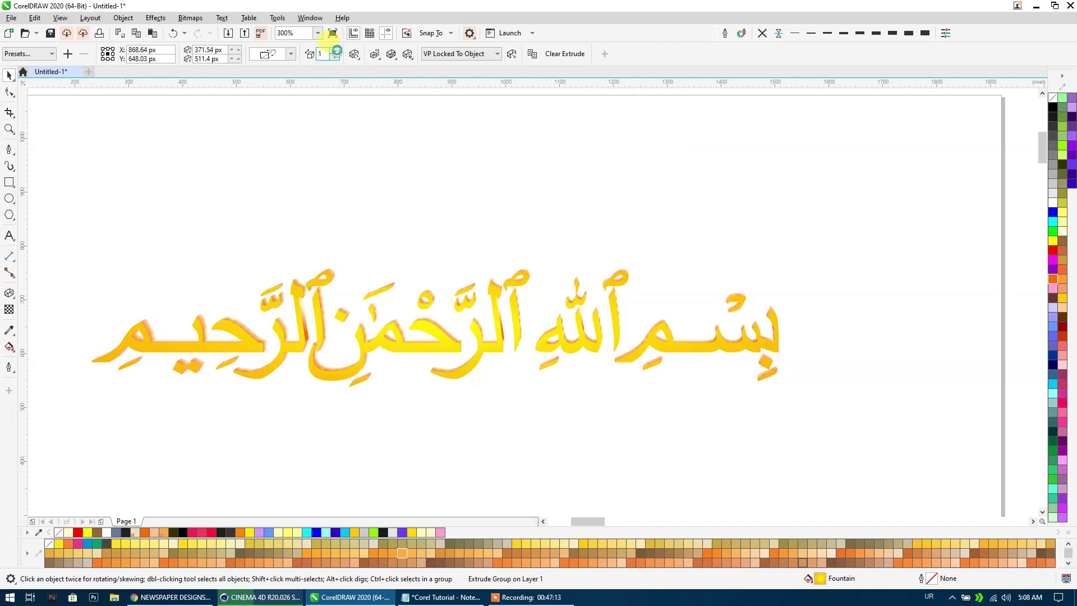
{"action": "left_click", "coordinate": [337, 51]}
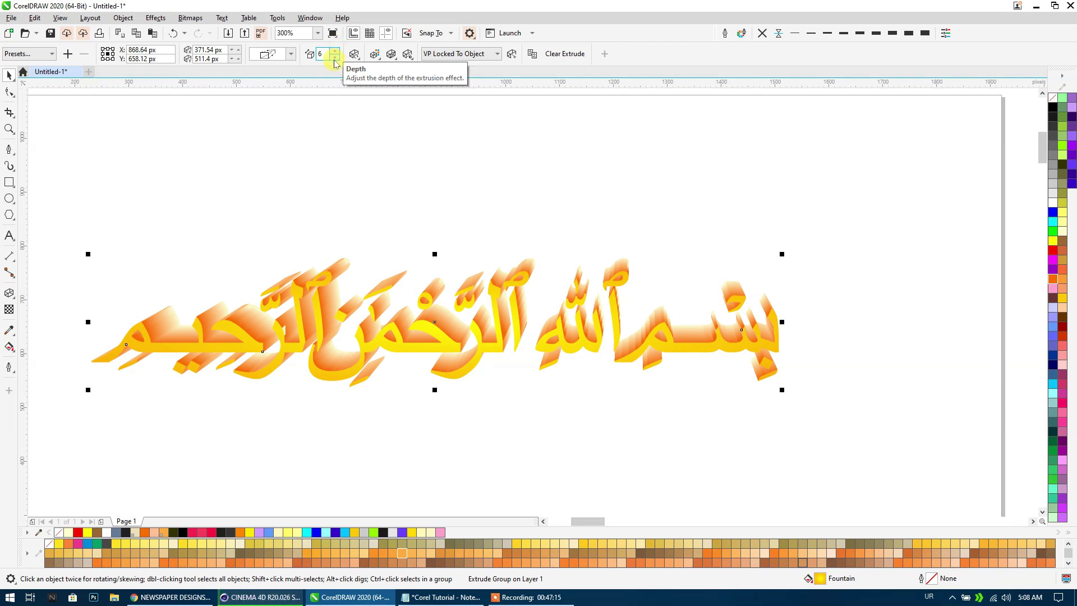
{"action": "left_click", "coordinate": [335, 57]}
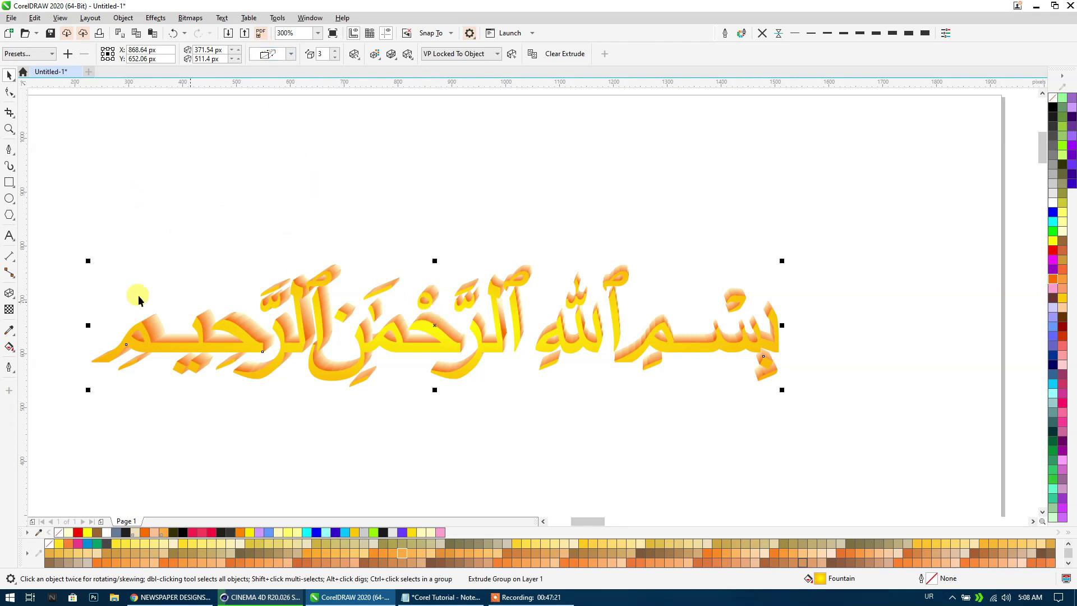
Rotate the extrusion through several 3D angles, then clear the extrusion entirely.
{"action": "left_click", "coordinate": [10, 293]}
{"action": "left_click", "coordinate": [393, 326]}
{"action": "left_click_drag", "start_coordinate": [393, 326], "coordinate": [410, 301]}
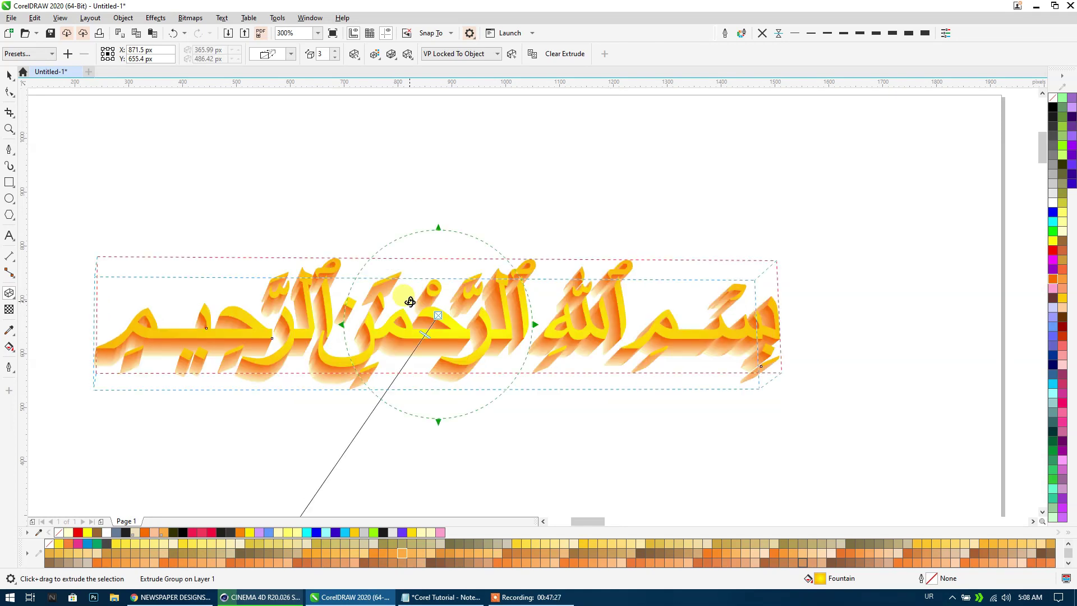
{"action": "mouse_move", "coordinate": [462, 319]}
{"action": "left_mouse_down"}
{"action": "mouse_move", "coordinate": [458, 348]}
{"action": "mouse_move", "coordinate": [573, 296]}
{"action": "left_mouse_up"}
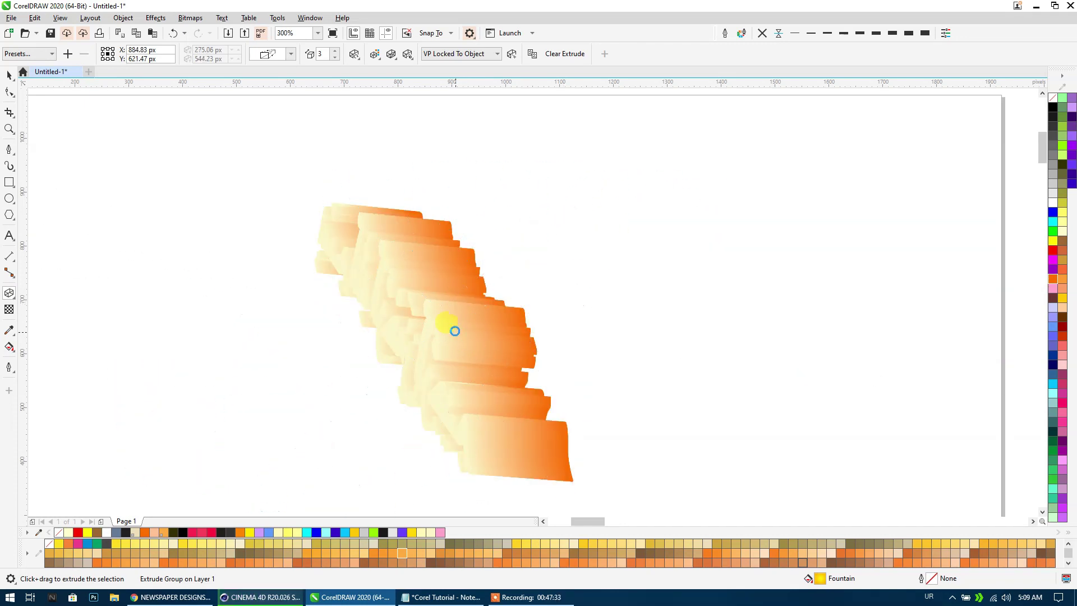
{"action": "left_click_drag", "start_coordinate": [452, 331], "coordinate": [414, 302]}
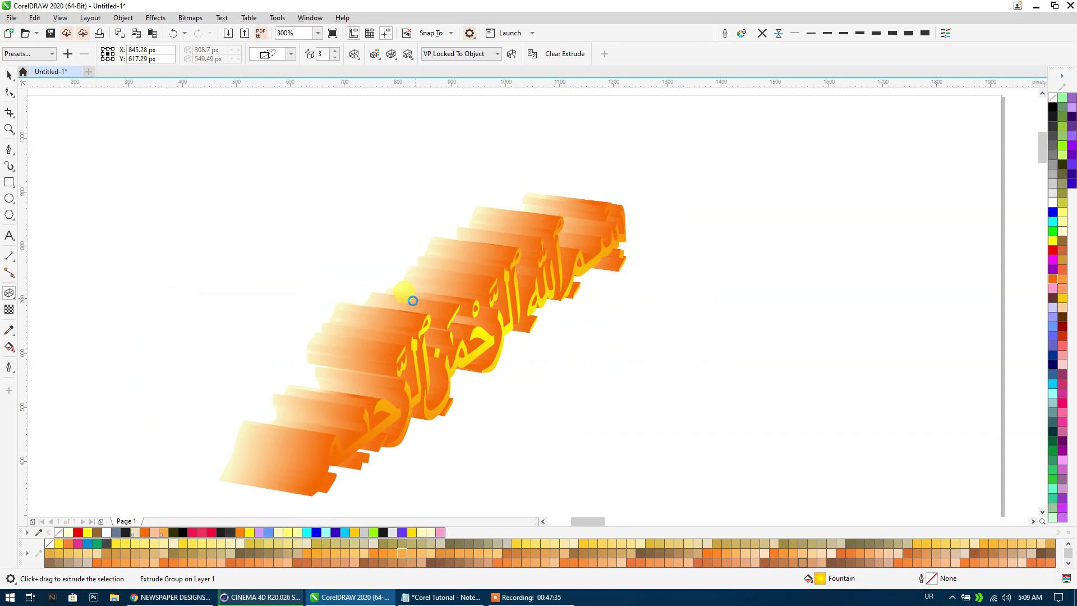
{"action": "mouse_move", "coordinate": [478, 311]}
{"action": "left_mouse_down"}
{"action": "mouse_move", "coordinate": [487, 325]}
{"action": "mouse_move", "coordinate": [472, 335]}
{"action": "mouse_move", "coordinate": [477, 315]}
{"action": "mouse_move", "coordinate": [466, 336]}
{"action": "mouse_move", "coordinate": [483, 331]}
{"action": "left_mouse_up"}
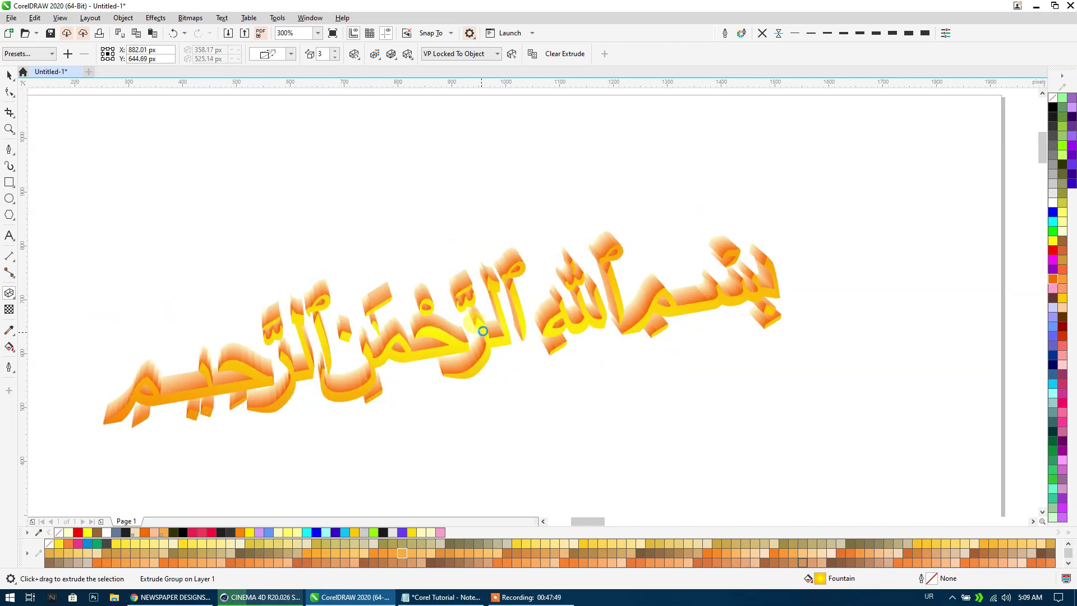
{"action": "left_click", "coordinate": [564, 54]}
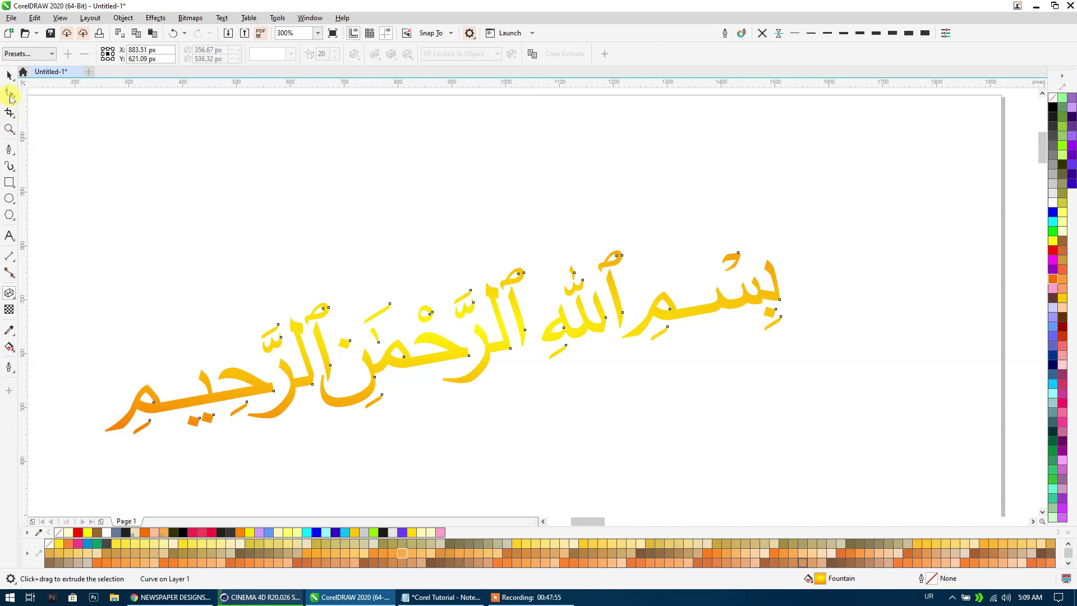
Rotate the tilted Bismillah calligraphy back to horizontal.
{"action": "key", "text": "space"}
{"action": "left_click_drag", "start_coordinate": [495, 301], "coordinate": [493, 260]}
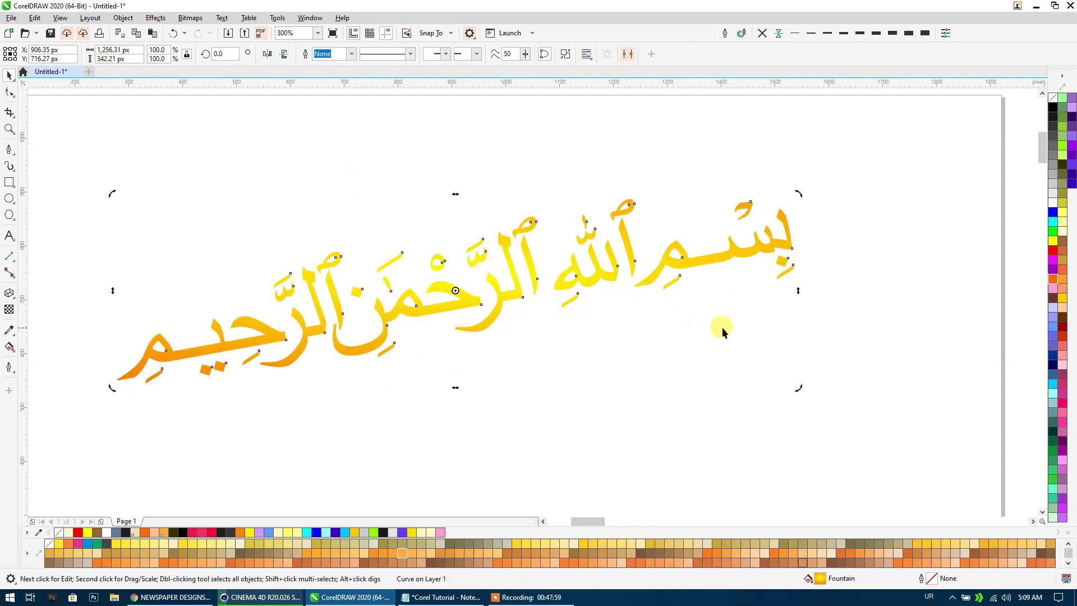
{"action": "left_click_drag", "start_coordinate": [802, 199], "coordinate": [832, 260]}
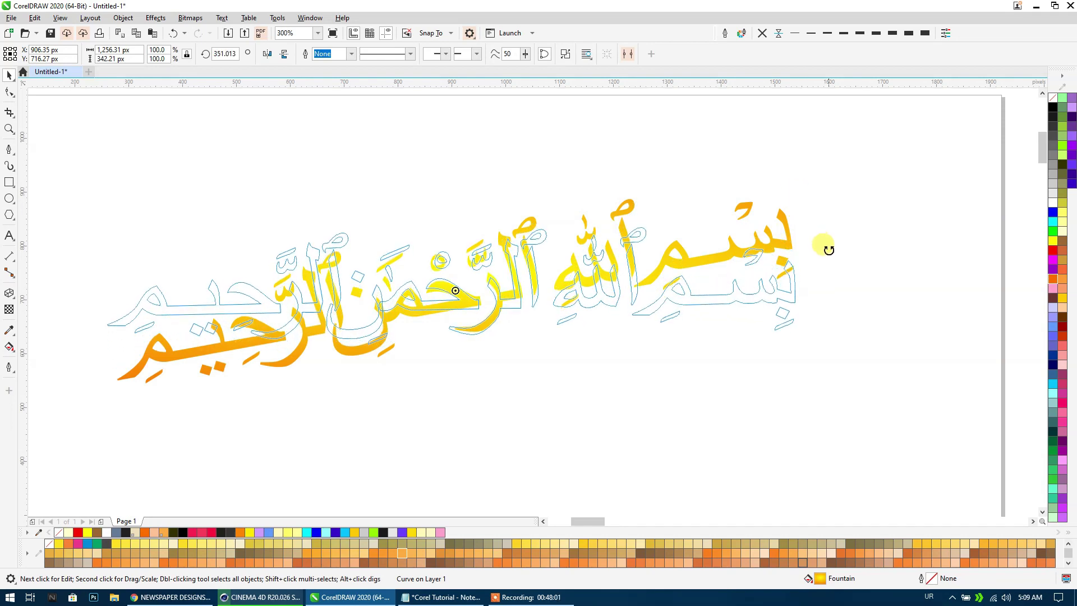
{"action": "left_click", "coordinate": [34, 325]}
Try the Extrude Top preset and a dragged extrusion; both are rejected as too complex.
{"action": "left_click", "coordinate": [9, 293]}
{"action": "left_click", "coordinate": [190, 291]}
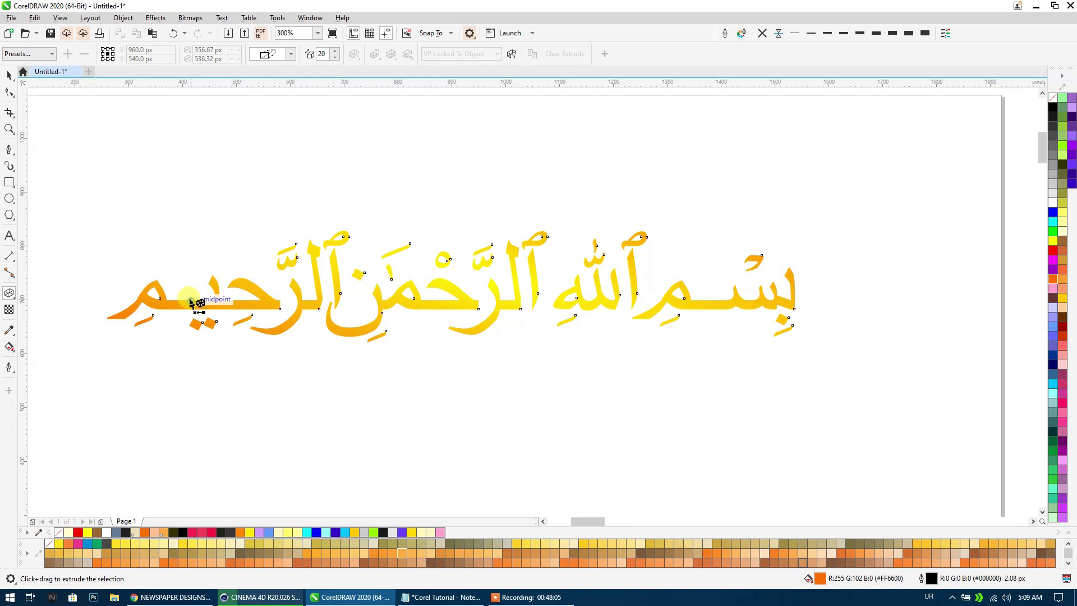
{"action": "left_click", "coordinate": [48, 55]}
{"action": "mouse_move", "coordinate": [25, 77]}
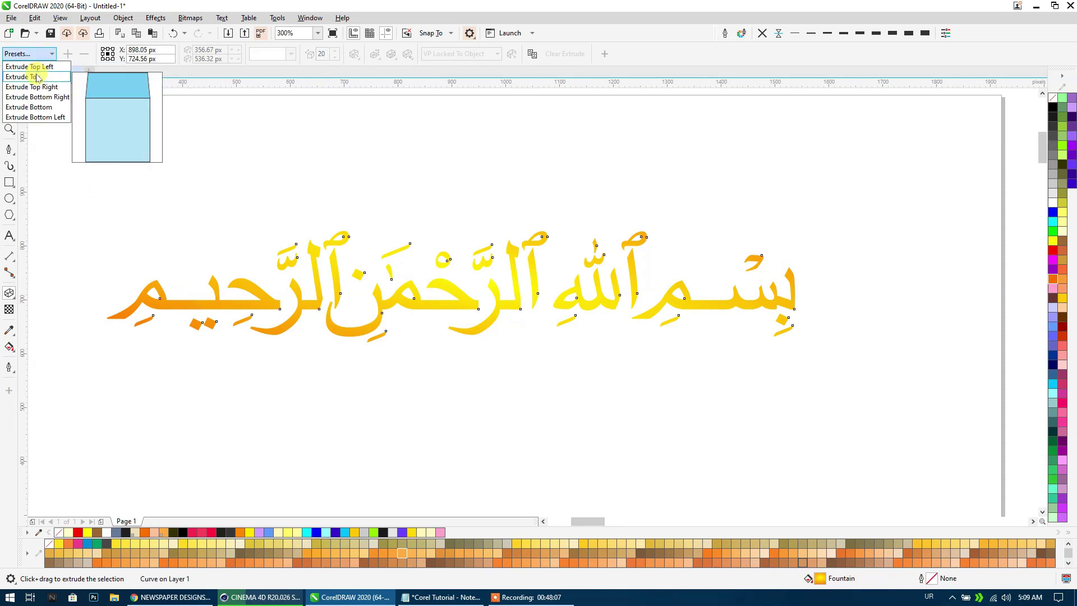
{"action": "left_click", "coordinate": [35, 76]}
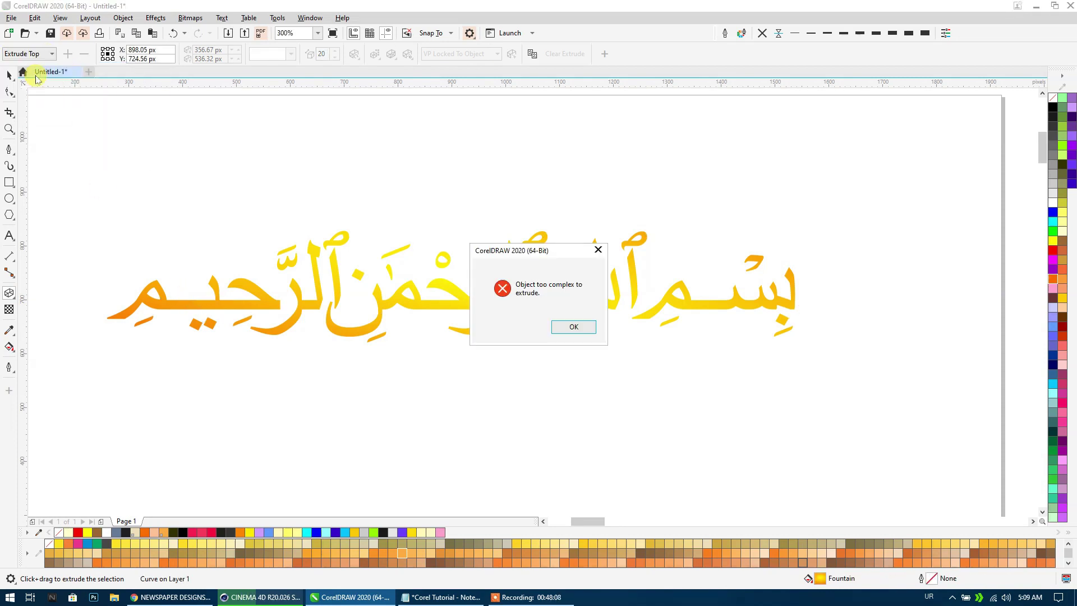
{"action": "left_click", "coordinate": [565, 329]}
{"action": "left_click_drag", "start_coordinate": [526, 313], "coordinate": [538, 213]}
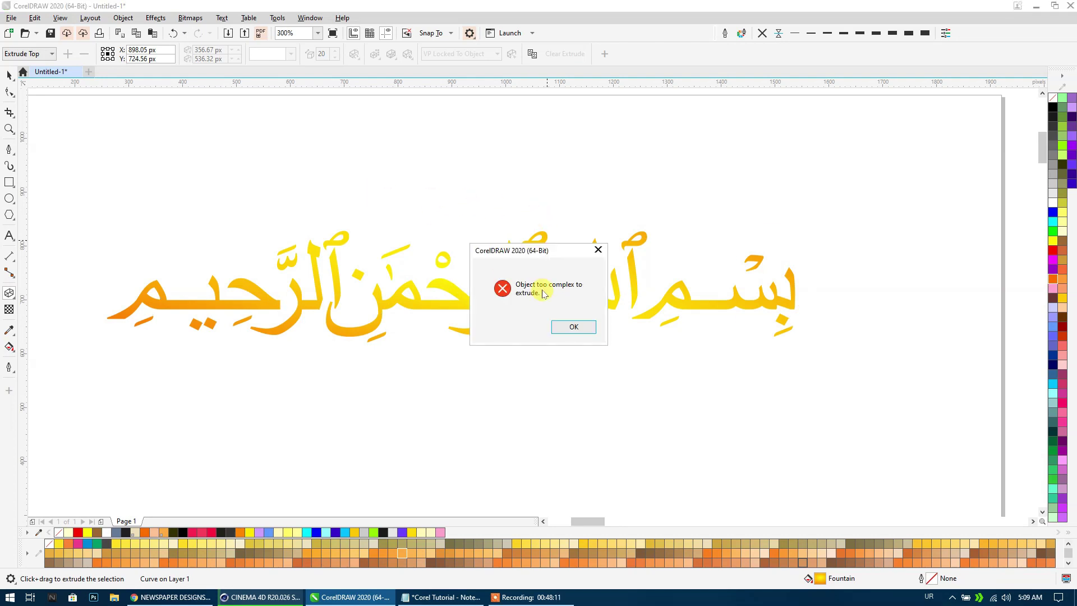
{"action": "left_click", "coordinate": [583, 332]}
Break the calligraphy apart, weld it into one curve, and retry extruding, still too complex.
{"action": "left_click", "coordinate": [5, 104]}
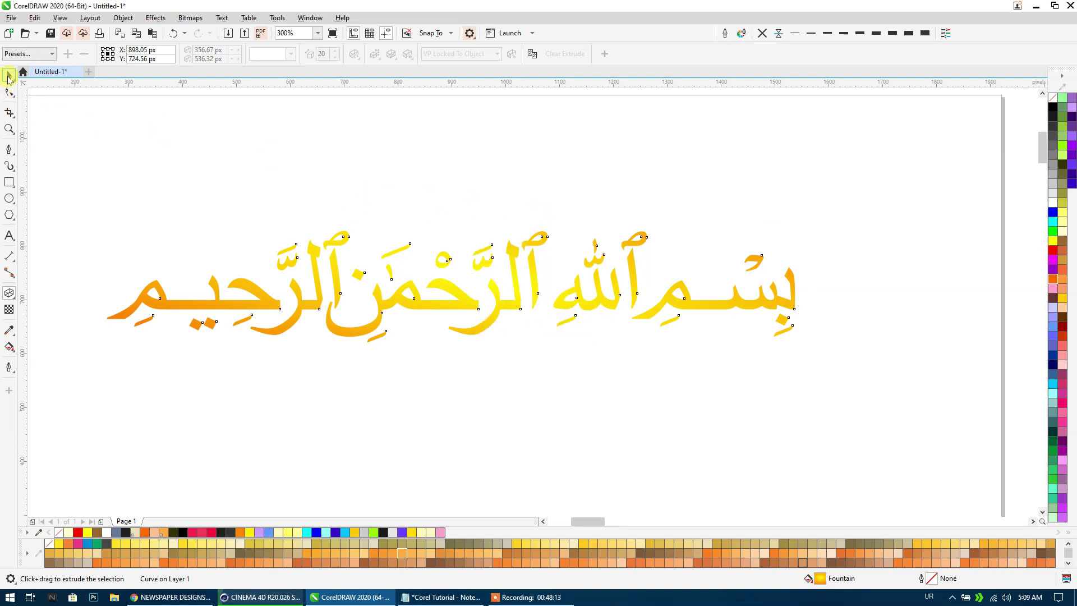
{"action": "left_click", "coordinate": [8, 76]}
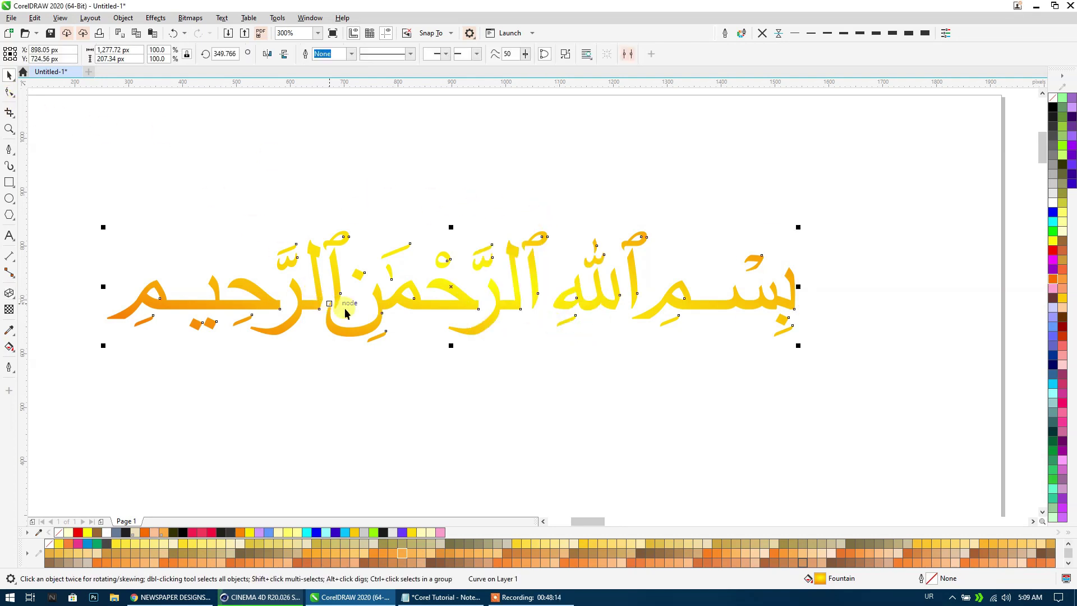
{"action": "left_click", "coordinate": [565, 54]}
{"action": "left_click", "coordinate": [328, 54]}
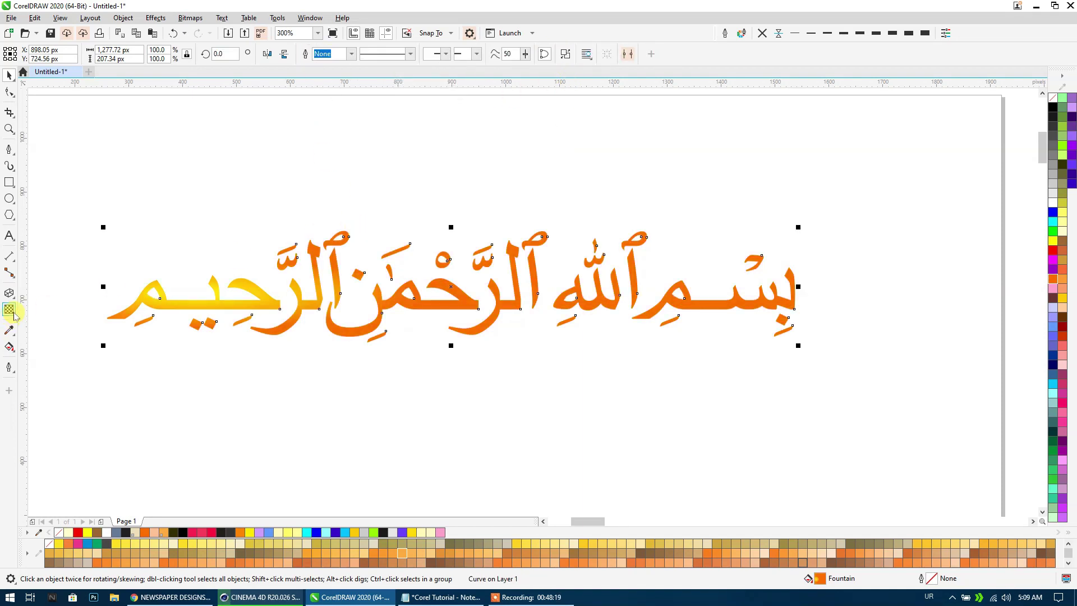
{"action": "left_click", "coordinate": [8, 292]}
{"action": "left_click_drag", "start_coordinate": [397, 317], "coordinate": [465, 191]}
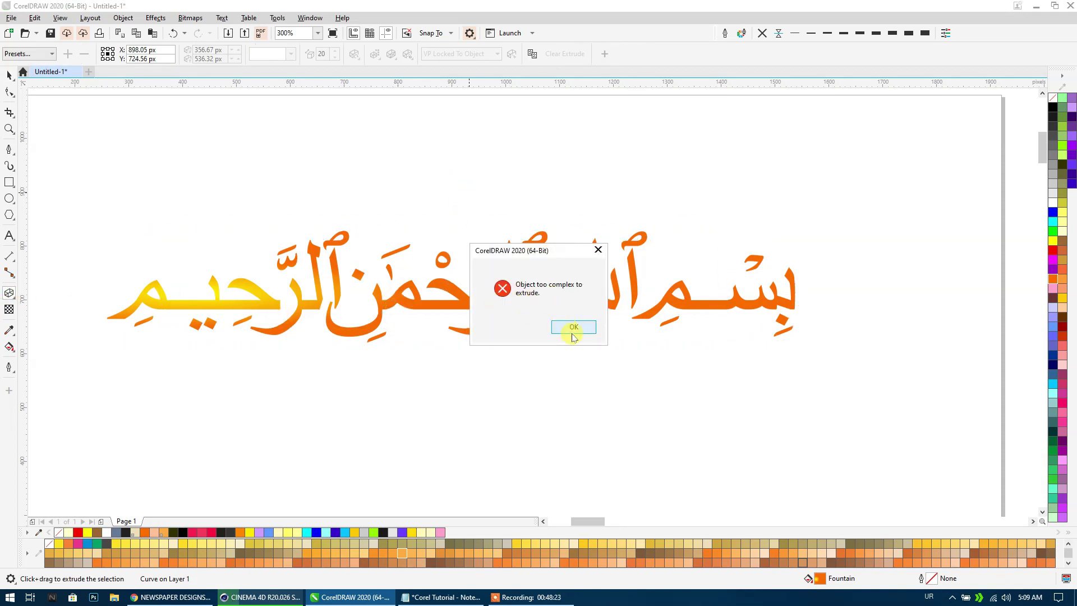
{"action": "key", "text": "Return"}
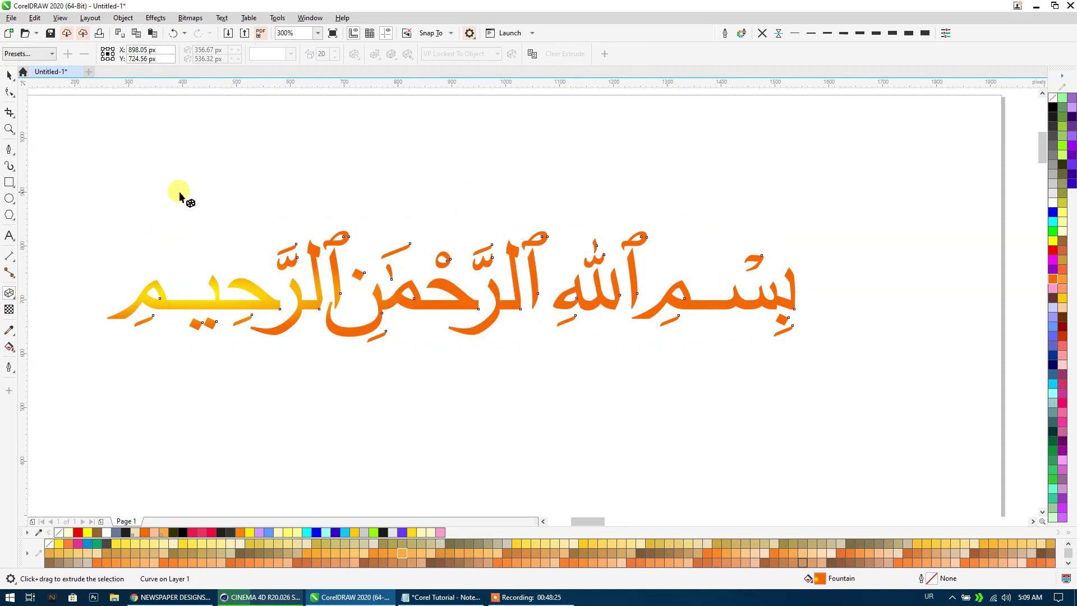
{"action": "key", "text": "space"}
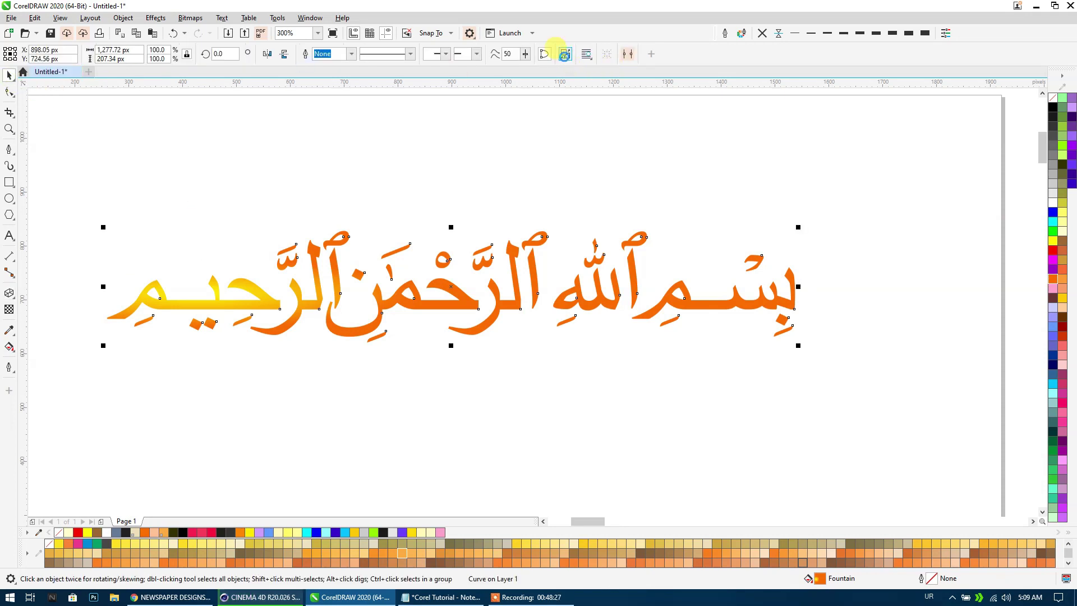
Break the calligraphy apart, delete the two left-hand words, and combine the rest into one curve.
{"action": "left_click", "coordinate": [564, 53]}
{"action": "left_click_drag", "start_coordinate": [50, 412], "coordinate": [50, 412]}
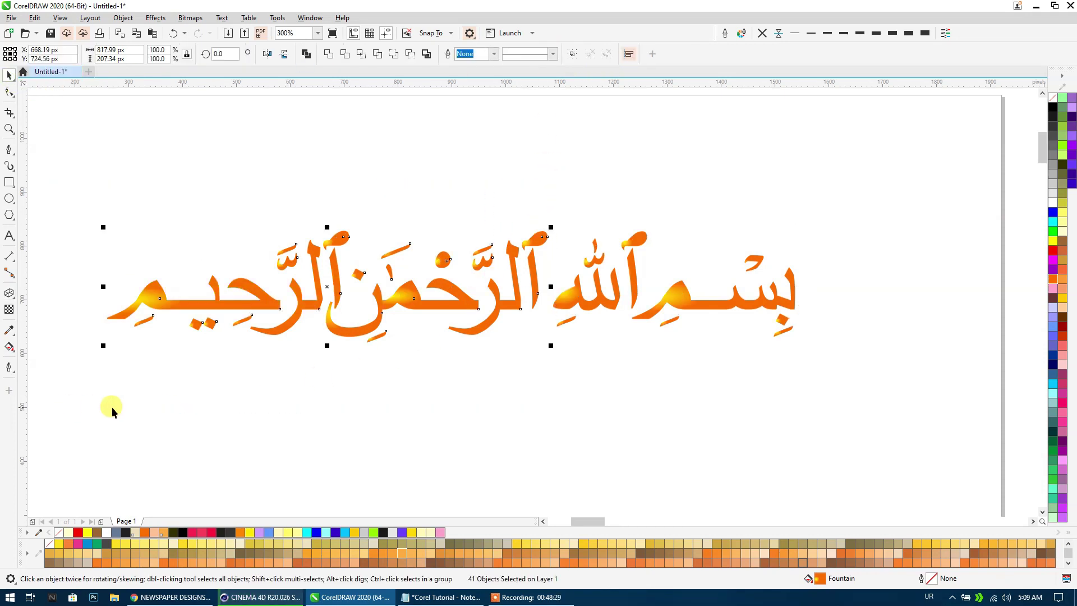
{"action": "key", "text": "Delete"}
{"action": "left_click_drag", "start_coordinate": [494, 207], "coordinate": [864, 359]}
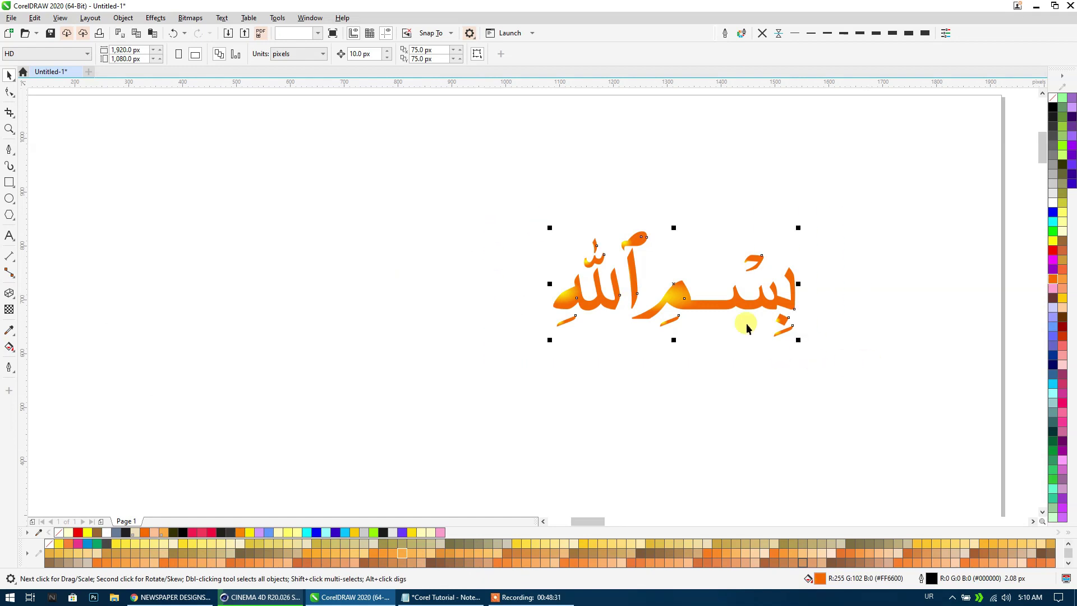
{"action": "left_click", "coordinate": [307, 54]}
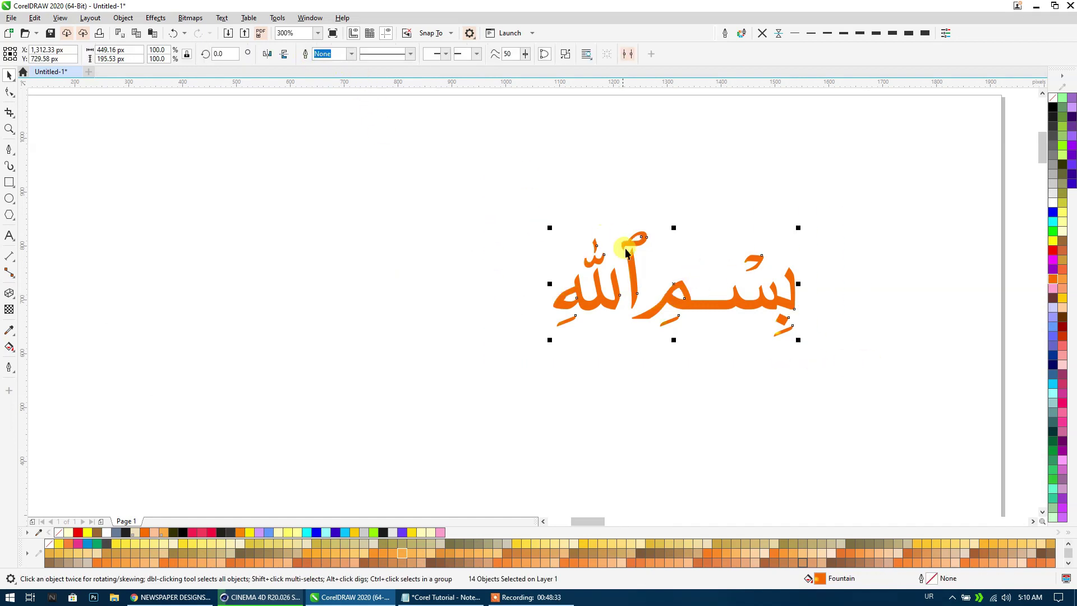
{"action": "left_click", "coordinate": [463, 315]}
Enlarge the remaining words about three times, reposition them, and fill them solid red.
{"action": "scroll", "coordinate": [523, 257], "scroll_direction": "down", "scroll_amount": 2}
{"action": "left_click", "coordinate": [533, 281]}
{"action": "left_click_drag", "start_coordinate": [534, 296], "coordinate": [281, 409]}
{"action": "left_click_drag", "start_coordinate": [529, 361], "coordinate": [561, 352]}
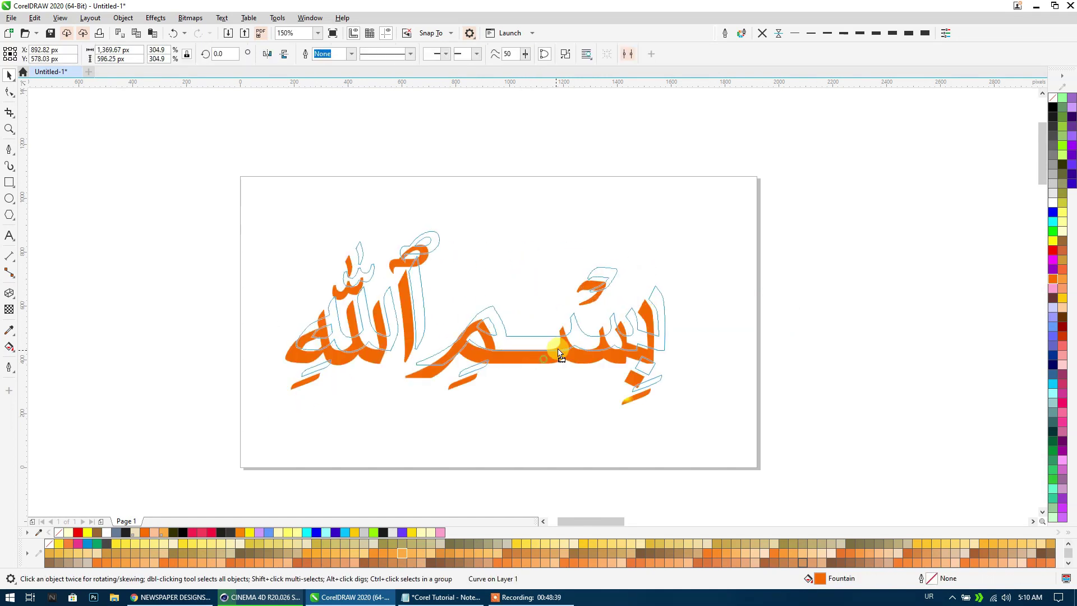
{"action": "scroll", "coordinate": [561, 352], "scroll_direction": "up", "scroll_amount": 2}
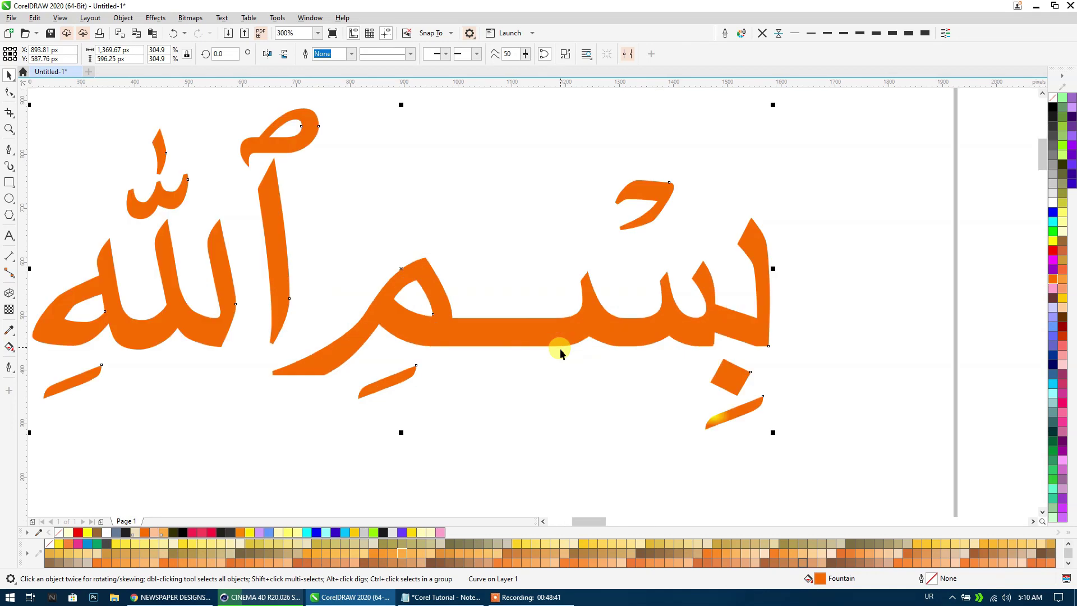
{"action": "left_click_drag", "start_coordinate": [399, 355], "coordinate": [460, 363]}
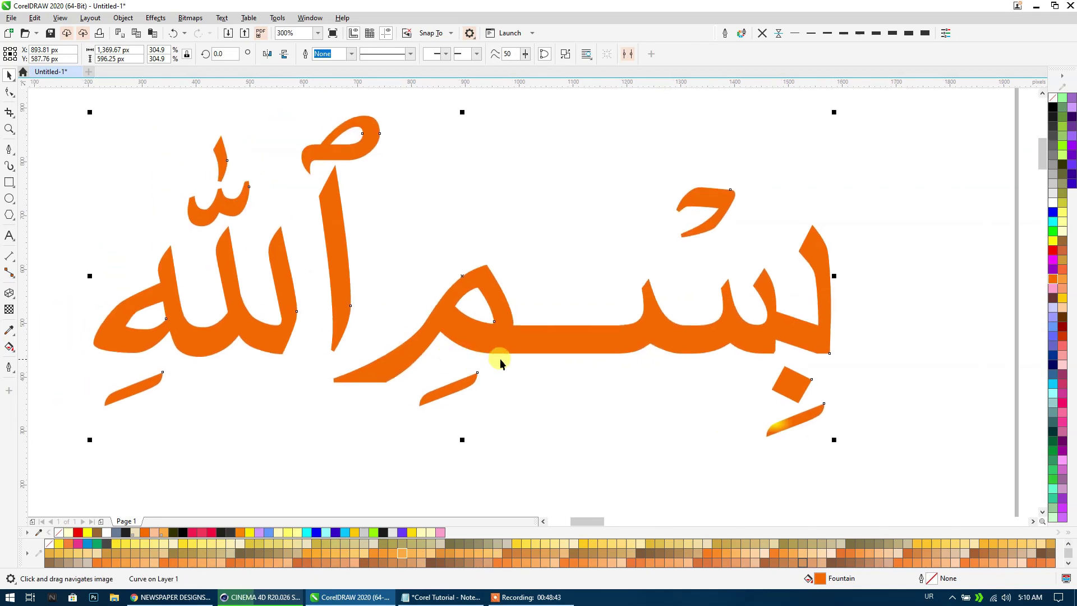
{"action": "left_click", "coordinate": [1053, 250]}
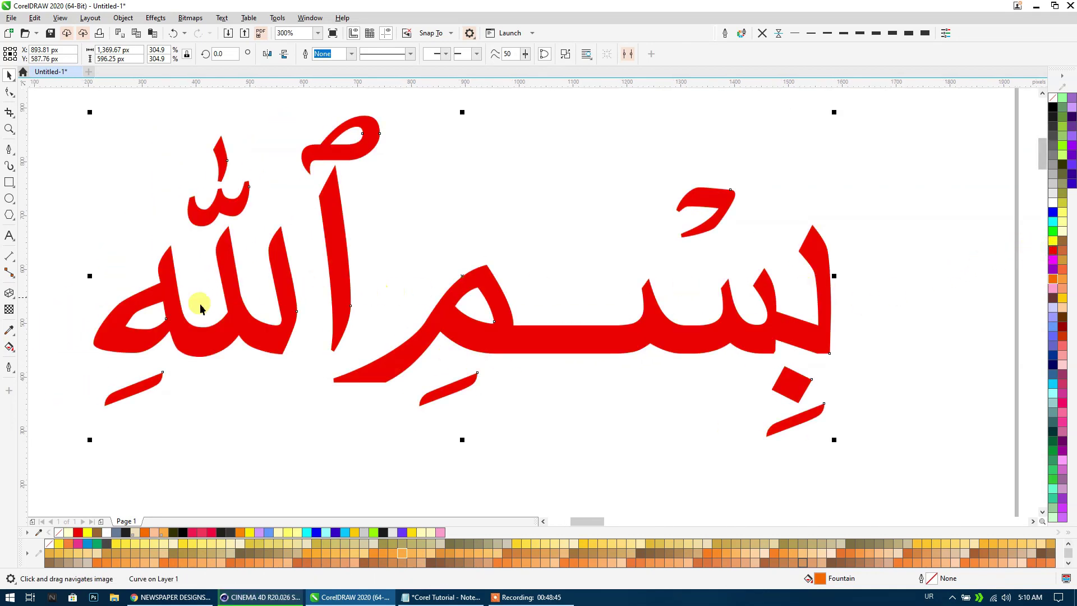
{"action": "left_click", "coordinate": [9, 293]}
Extrude the red calligraphy upward and rotate the extrusion in 3D.
{"action": "left_click_drag", "start_coordinate": [348, 331], "coordinate": [457, 192]}
{"action": "scroll", "coordinate": [474, 228], "scroll_direction": "down", "scroll_amount": 1}
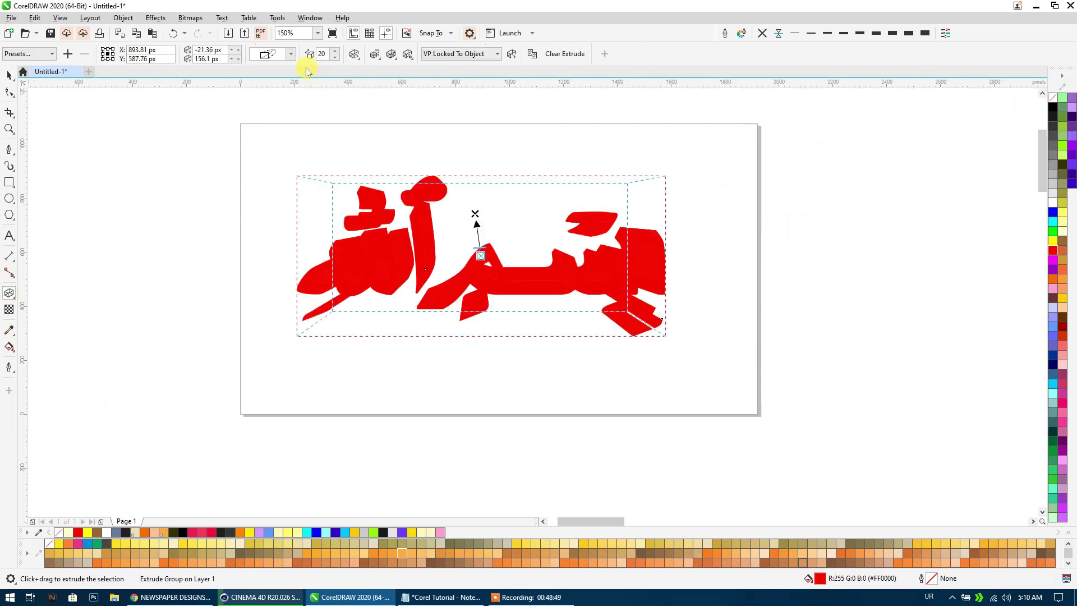
{"action": "left_click", "coordinate": [354, 54]}
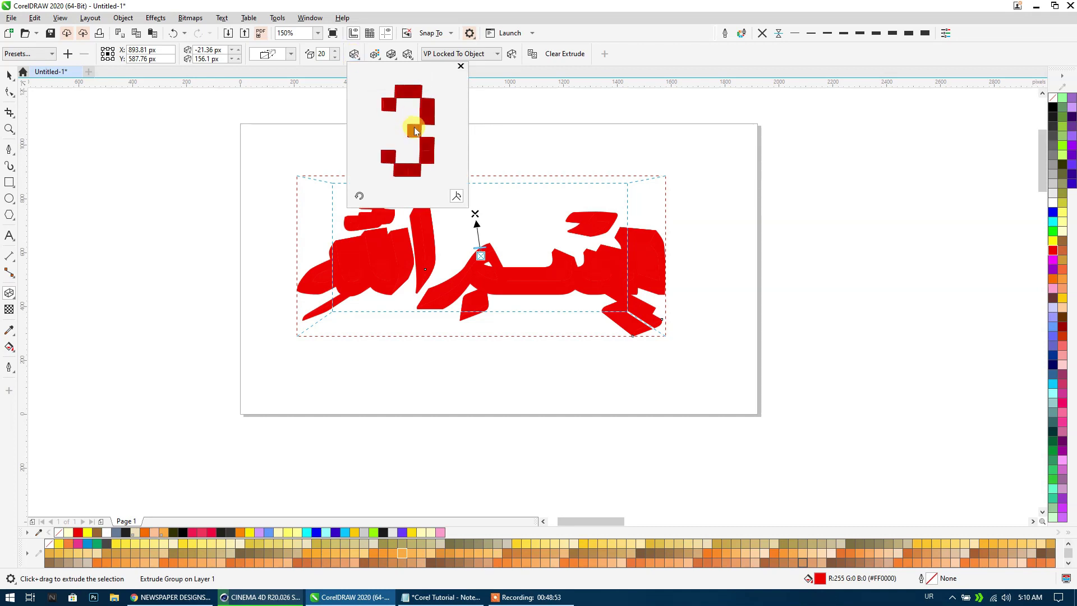
{"action": "left_click_drag", "start_coordinate": [415, 133], "coordinate": [417, 132]}
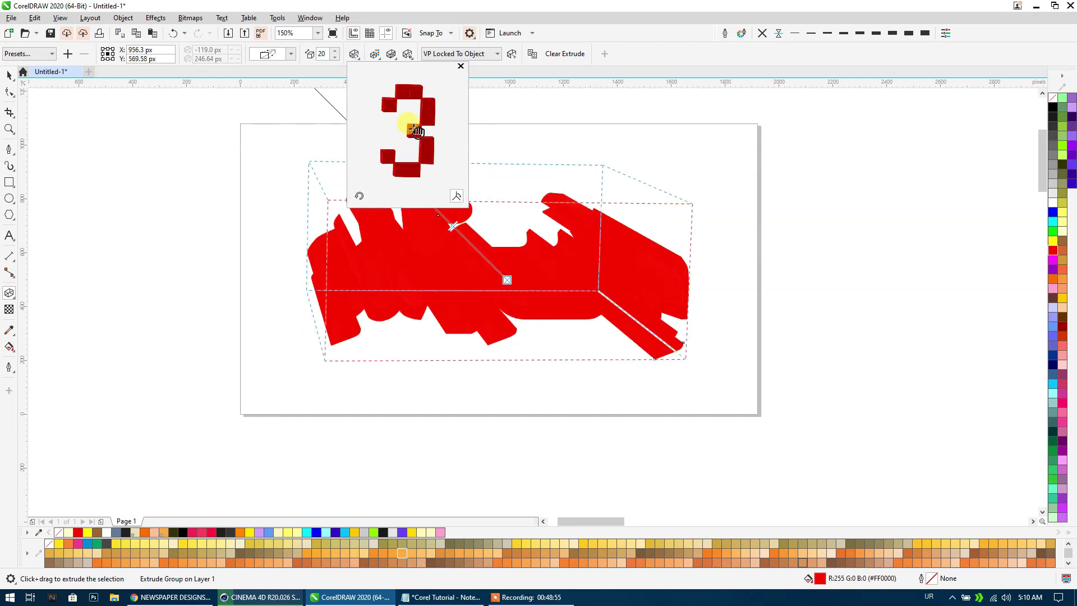
{"action": "left_click", "coordinate": [469, 270]}
Try turning on extrusion bevelling, then leave it off after the too-complex error.
{"action": "left_click", "coordinate": [407, 54]}
{"action": "left_click", "coordinate": [391, 53]}
{"action": "left_click", "coordinate": [413, 85]}
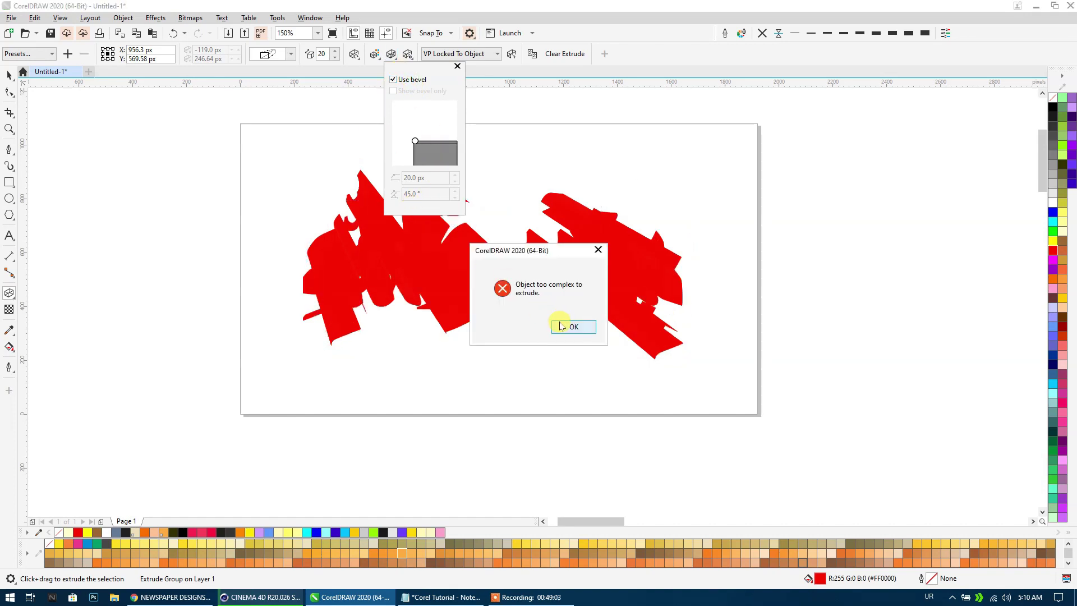
{"action": "left_click", "coordinate": [561, 325]}
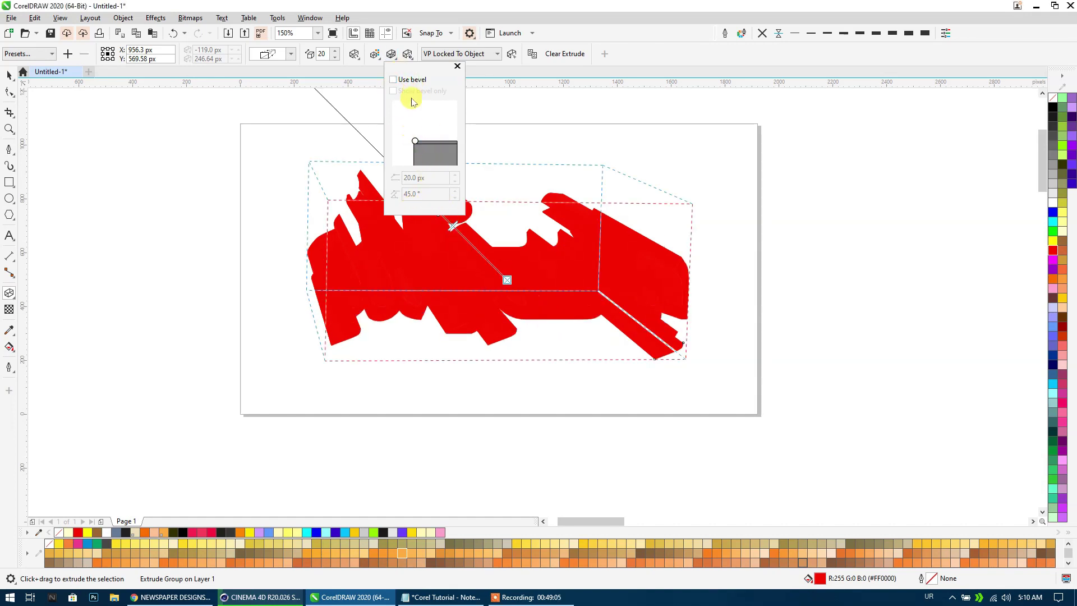
{"action": "left_click", "coordinate": [375, 53]}
Compare solid and red-to-black shaded extrusion colouring, returning to solid.
{"action": "left_click", "coordinate": [396, 82]}
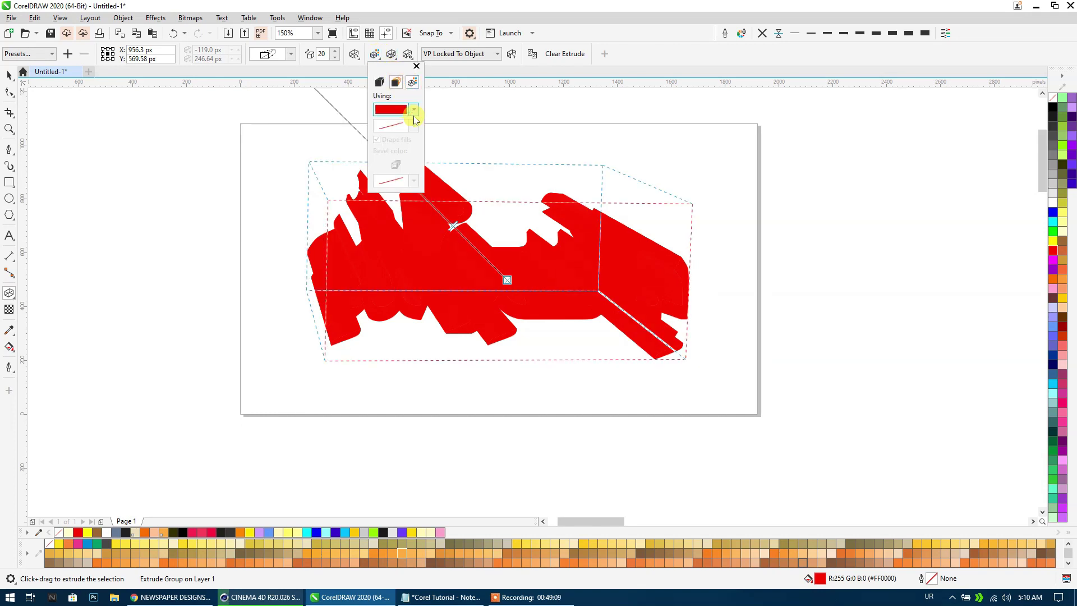
{"action": "left_click", "coordinate": [413, 83]}
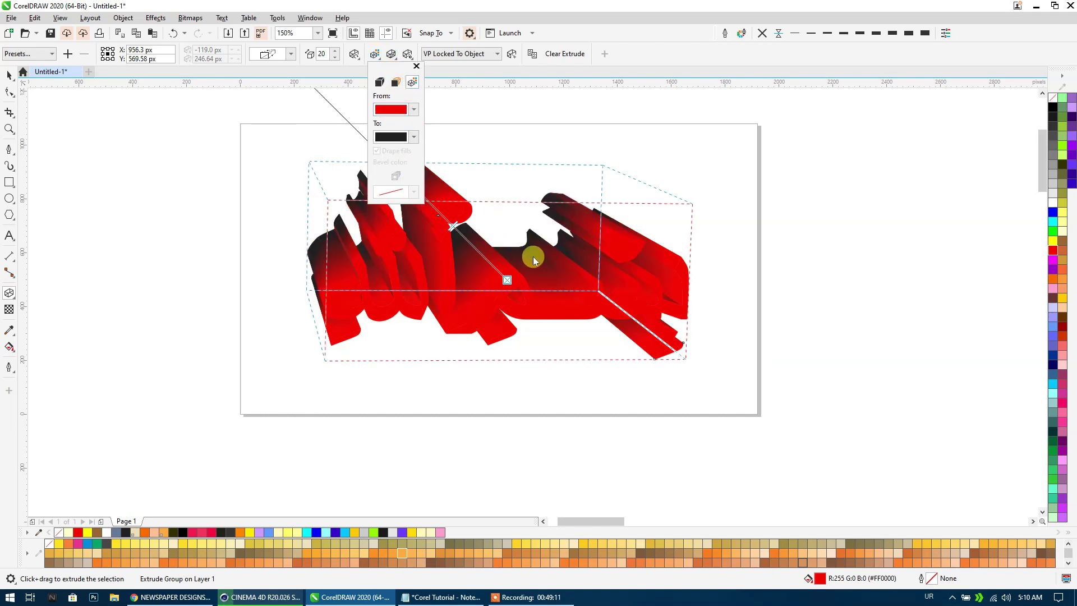
{"action": "left_click", "coordinate": [395, 82]}
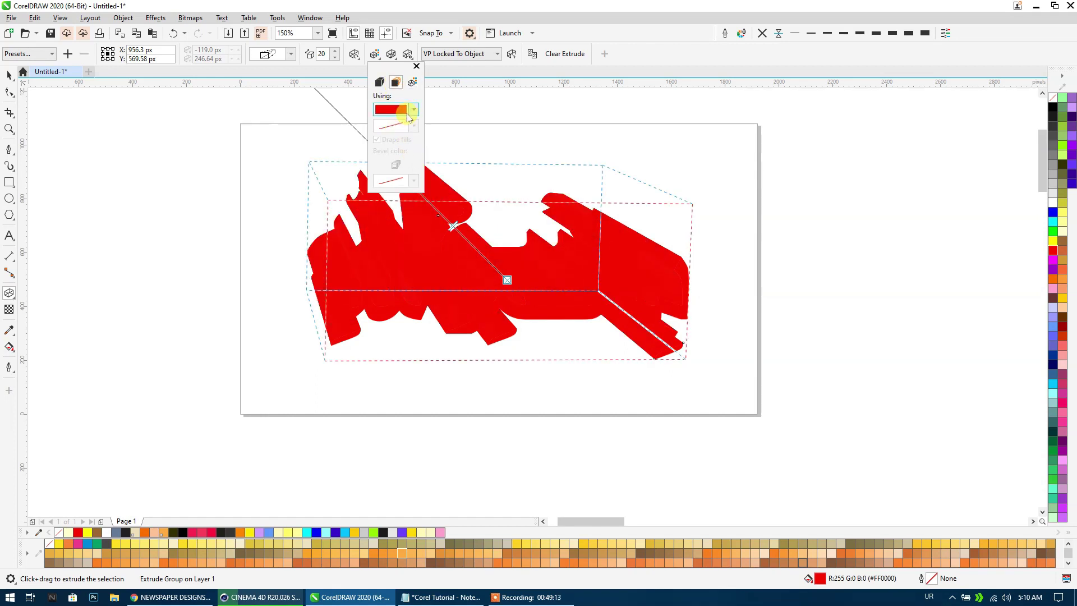
Set the extrusion colour to grey #ADADAD in RGB, then switch to red-to-black shading.
{"action": "left_click", "coordinate": [405, 111]}
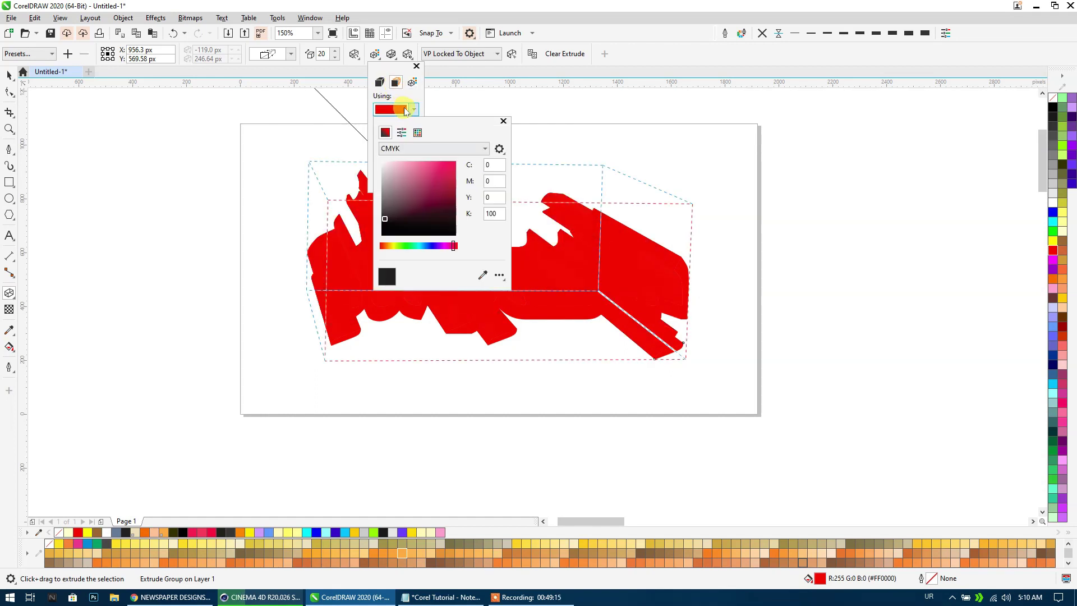
{"action": "left_click", "coordinate": [383, 162]}
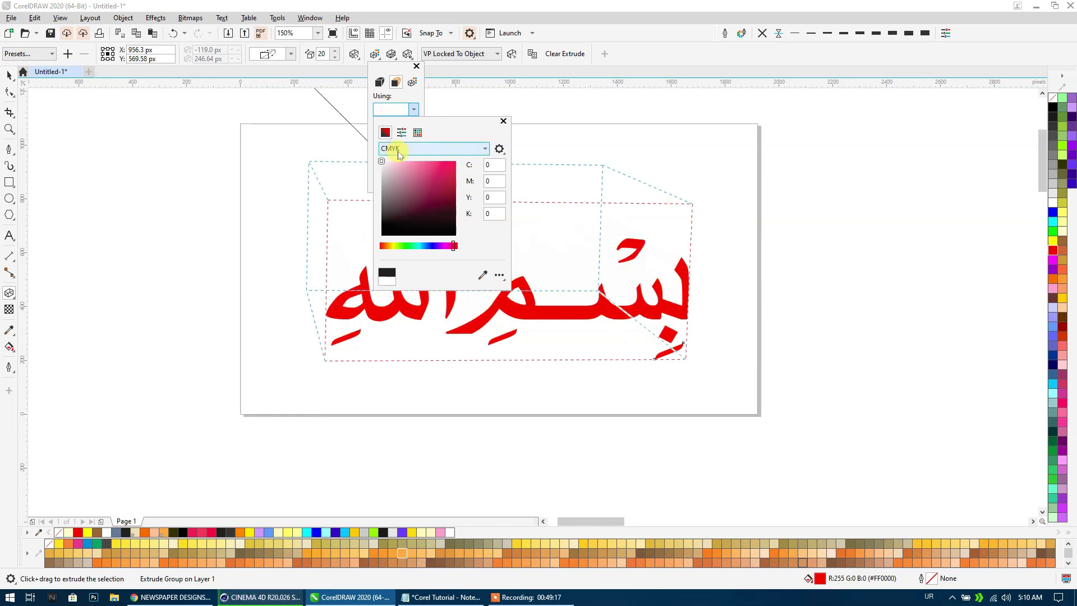
{"action": "left_click", "coordinate": [407, 185]}
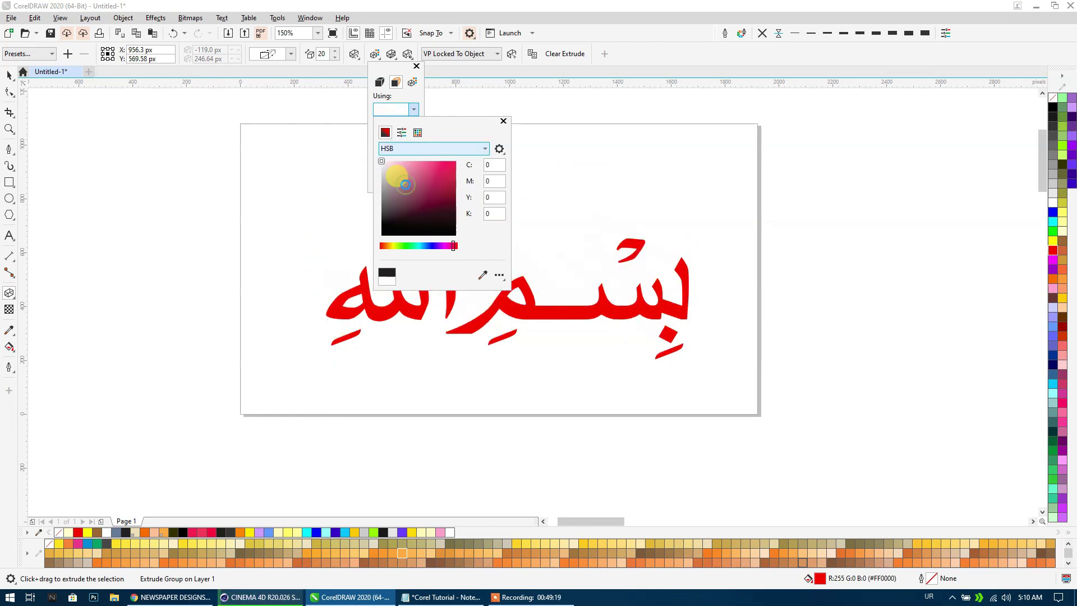
{"action": "left_click", "coordinate": [387, 148]}
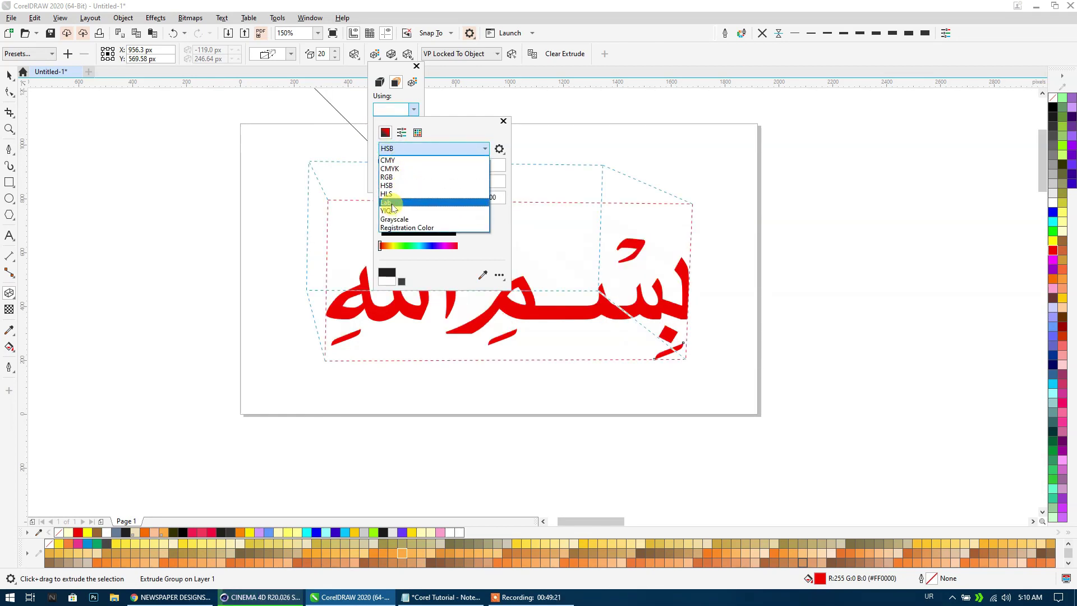
{"action": "left_click", "coordinate": [387, 177]}
{"action": "left_click", "coordinate": [387, 183]}
{"action": "left_click_drag", "start_coordinate": [388, 186], "coordinate": [327, 199]}
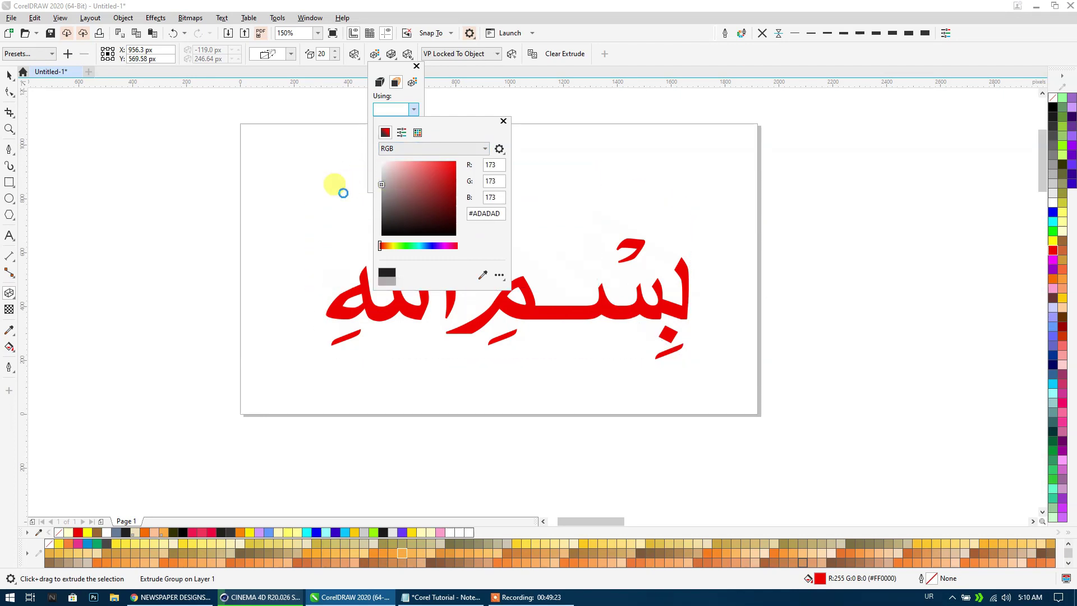
{"action": "left_click", "coordinate": [327, 198]}
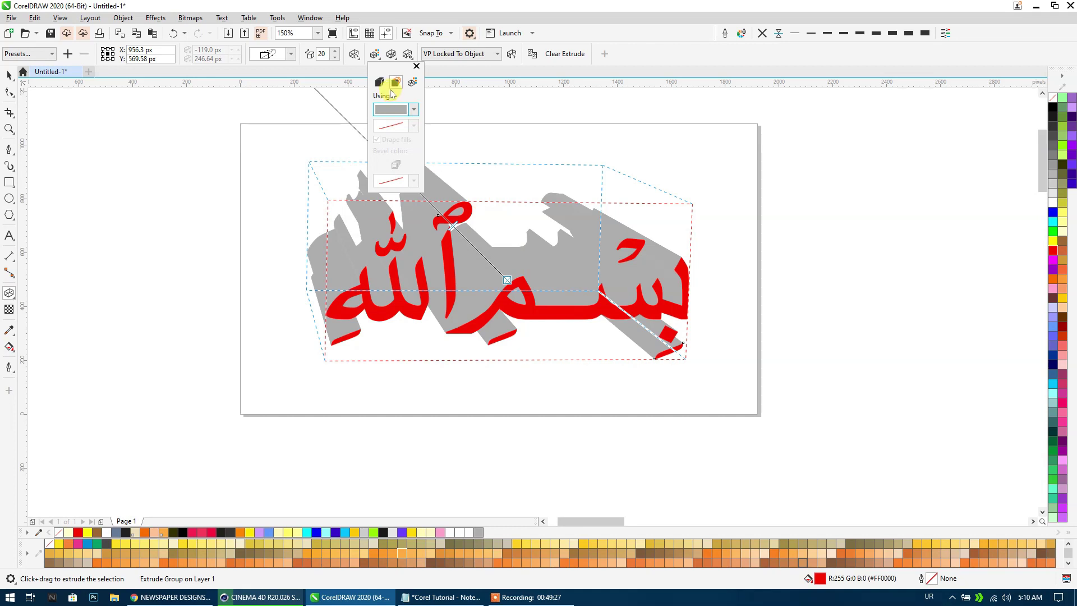
{"action": "left_click", "coordinate": [412, 83]}
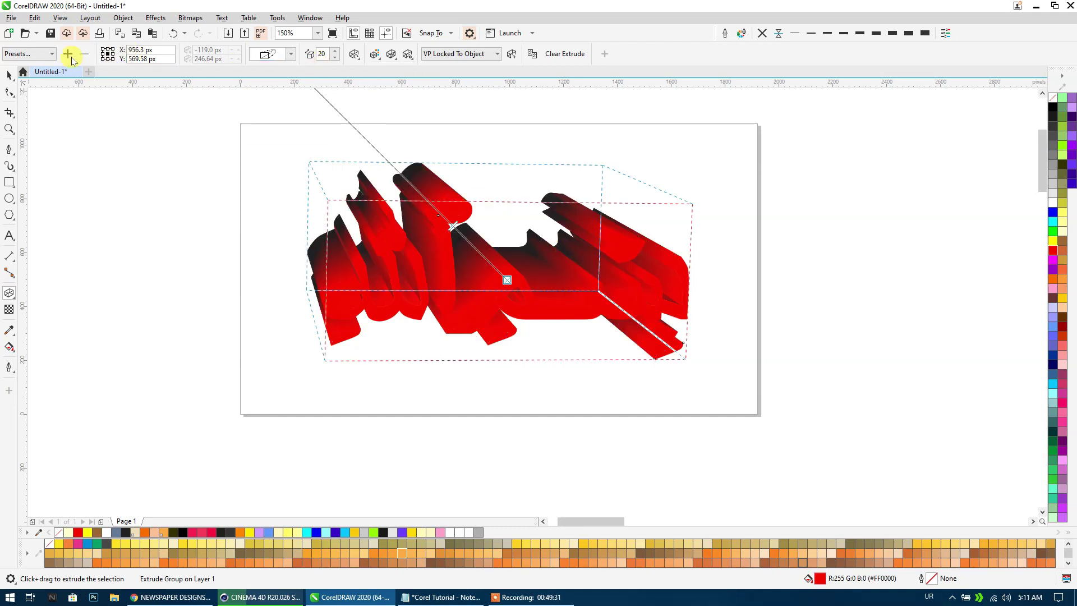
Compare the Top Right and Bottom Left extrude presets, keep Top Right, and shorten depth to 2.
{"action": "left_click", "coordinate": [31, 54]}
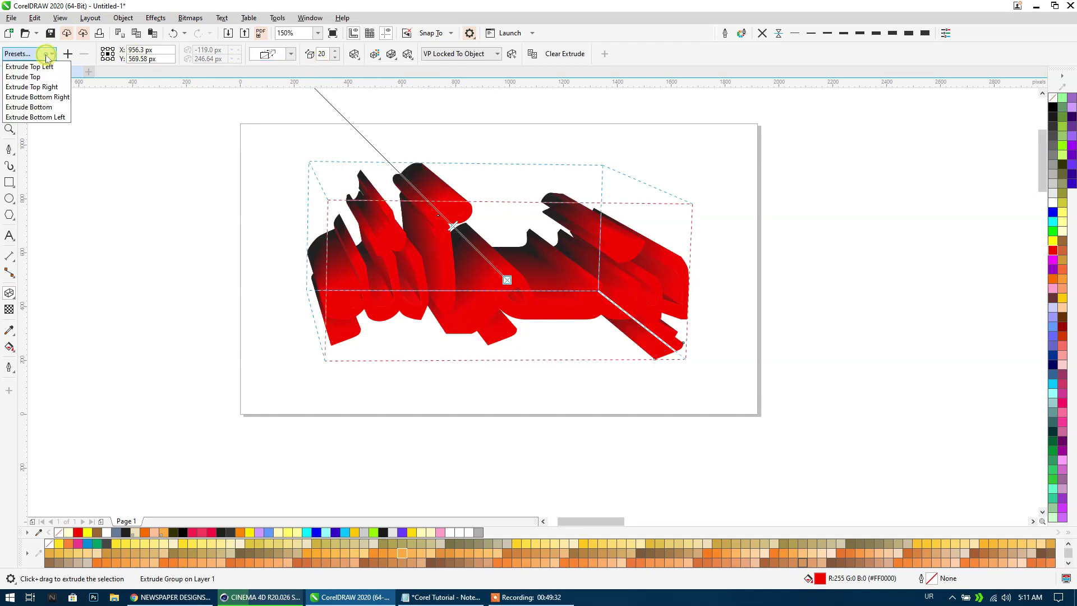
{"action": "left_click", "coordinate": [30, 87]}
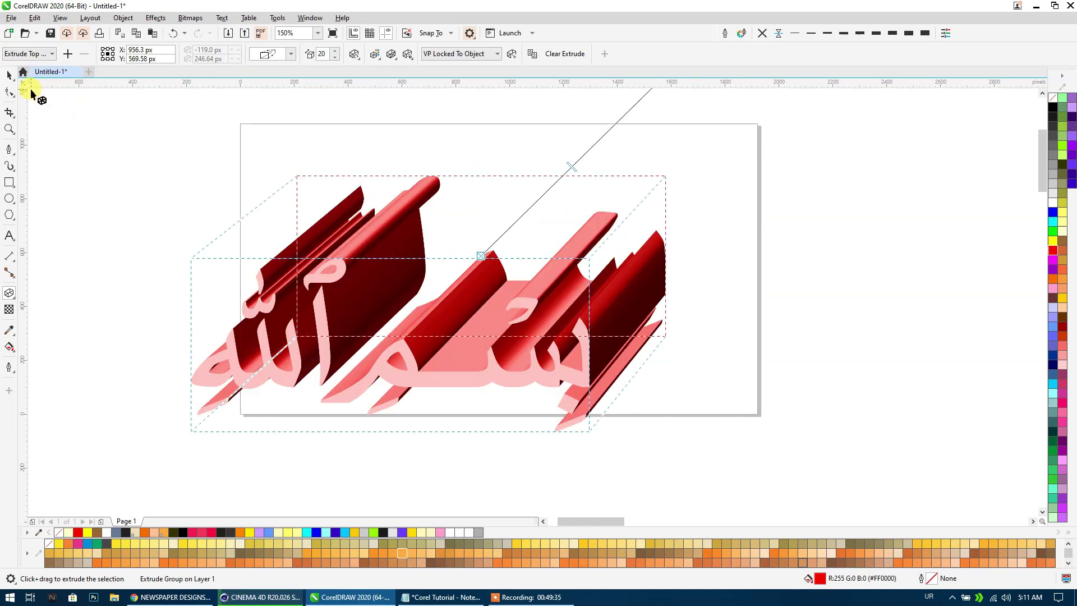
{"action": "left_click", "coordinate": [35, 54]}
{"action": "left_click", "coordinate": [46, 118]}
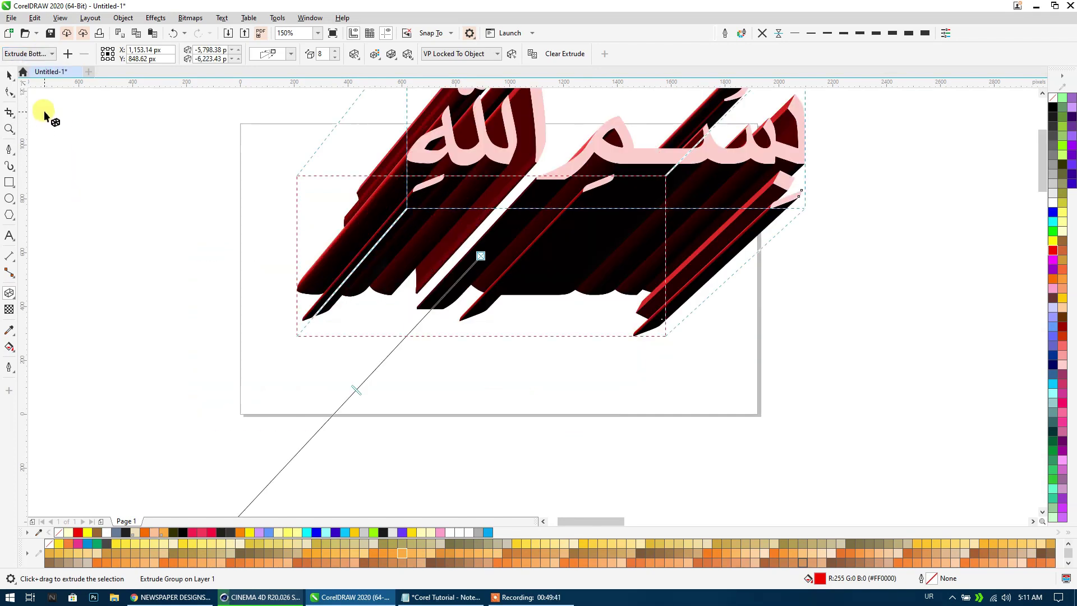
{"action": "left_click", "coordinate": [33, 54]}
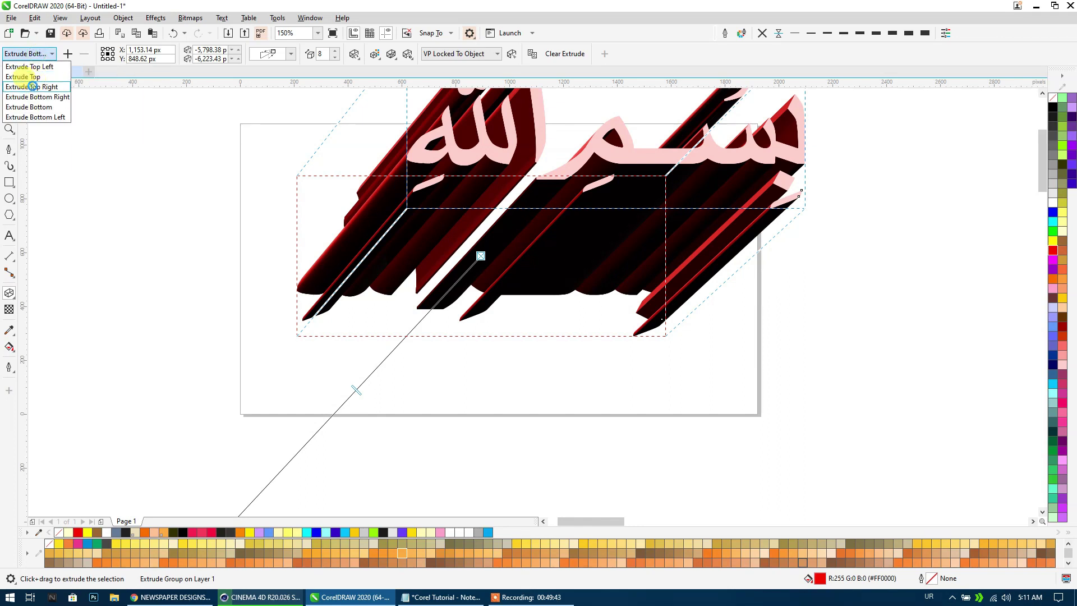
{"action": "left_click", "coordinate": [33, 86]}
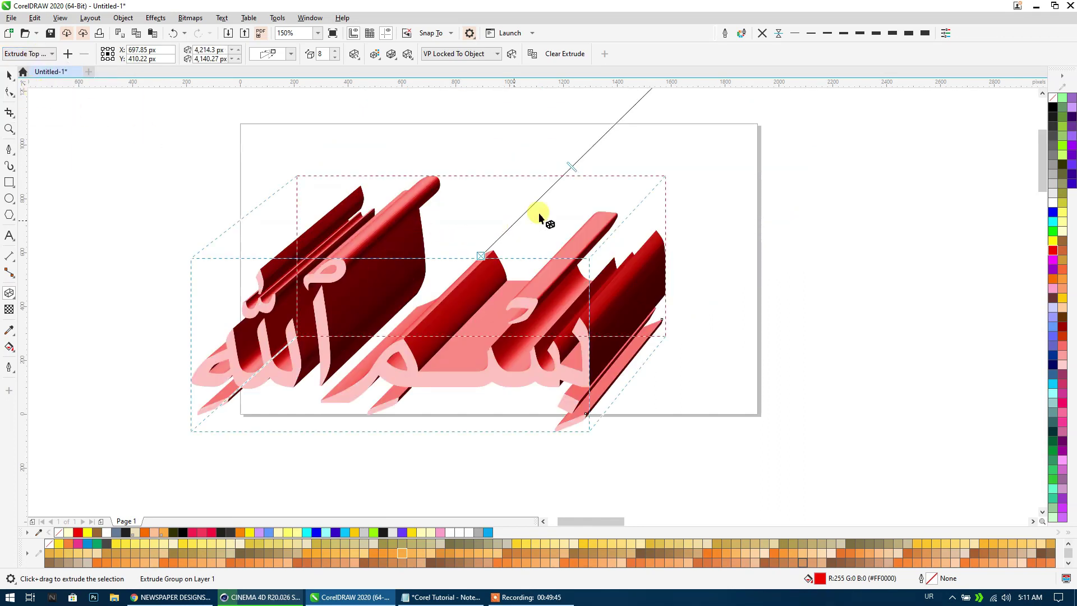
{"action": "left_click_drag", "start_coordinate": [572, 165], "coordinate": [506, 229]}
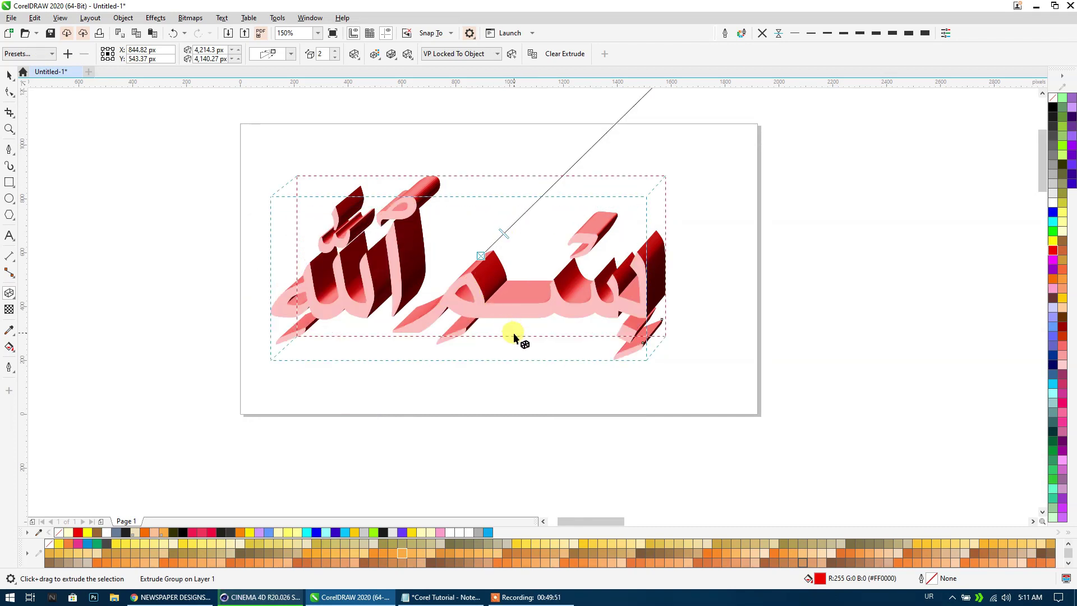
Move the extrusion's vanishing point left, then pull it toward the lettering for a thinner edge.
{"action": "scroll", "coordinate": [514, 337], "scroll_direction": "down", "scroll_amount": 4}
{"action": "scroll", "coordinate": [520, 323], "scroll_direction": "down", "scroll_amount": 2}
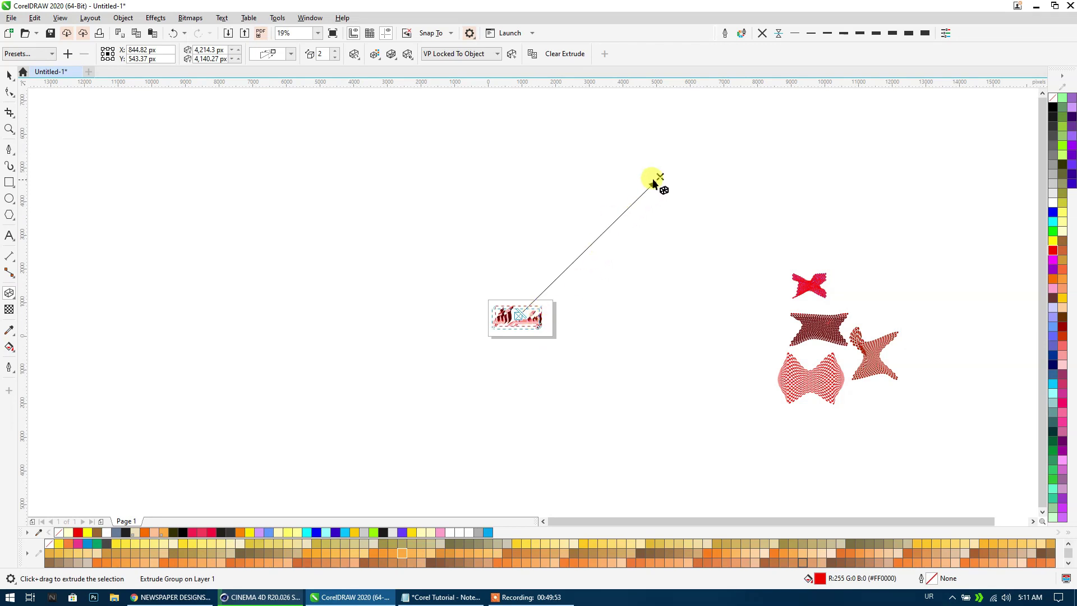
{"action": "left_click_drag", "start_coordinate": [659, 176], "coordinate": [443, 263]}
{"action": "scroll", "coordinate": [533, 326], "scroll_direction": "up", "scroll_amount": 2}
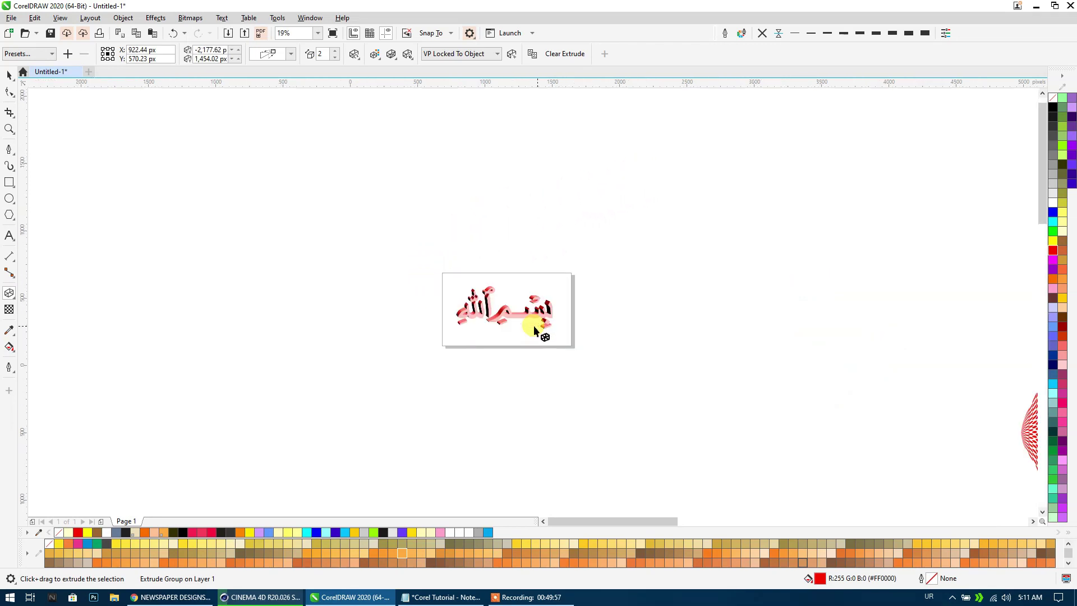
{"action": "scroll", "coordinate": [533, 325], "scroll_direction": "up", "scroll_amount": 2}
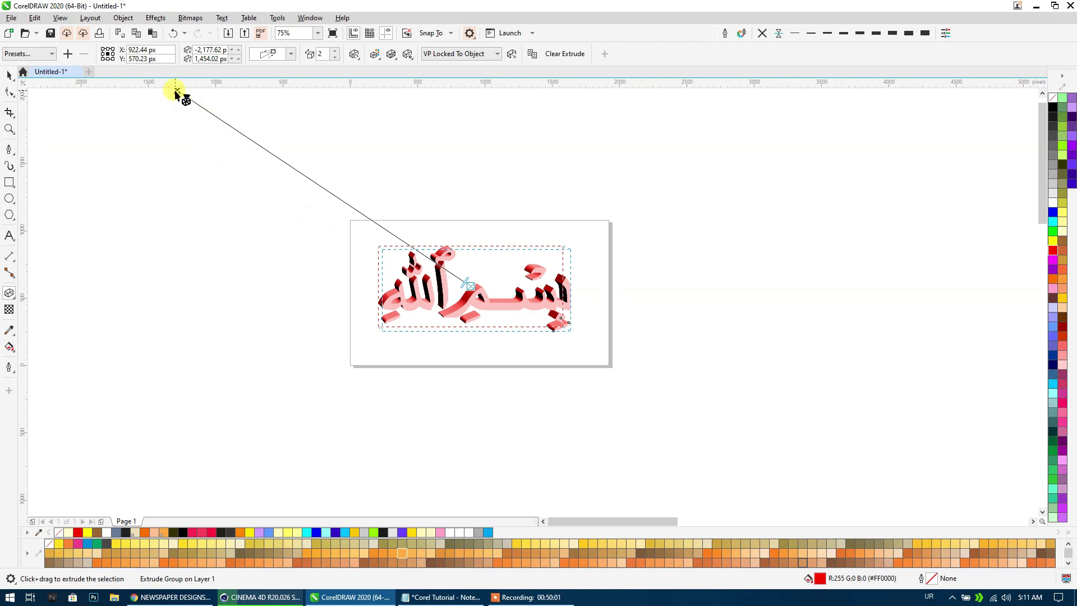
{"action": "left_click_drag", "start_coordinate": [187, 129], "coordinate": [216, 161]}
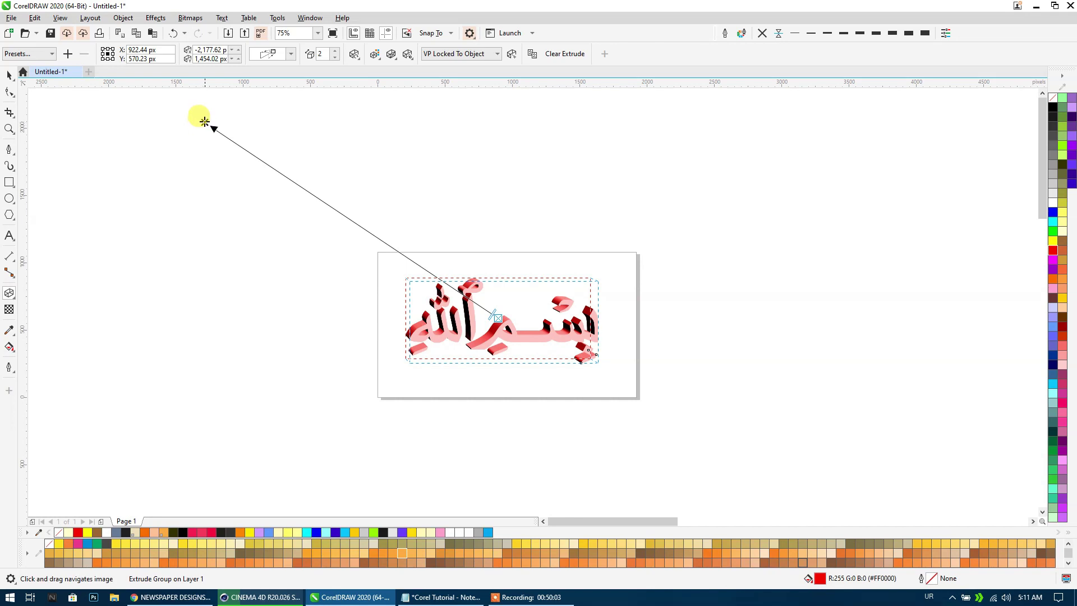
{"action": "left_click_drag", "start_coordinate": [204, 121], "coordinate": [343, 228]}
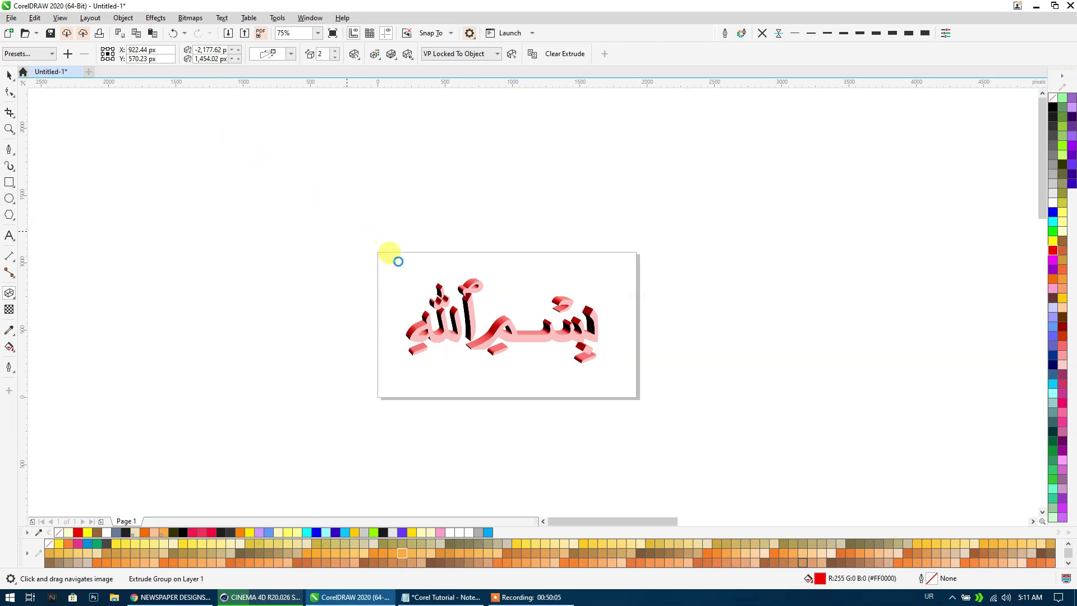
Select the whole extruded Bismillah and delete it.
{"action": "scroll", "coordinate": [533, 344], "scroll_direction": "up", "scroll_amount": 1}
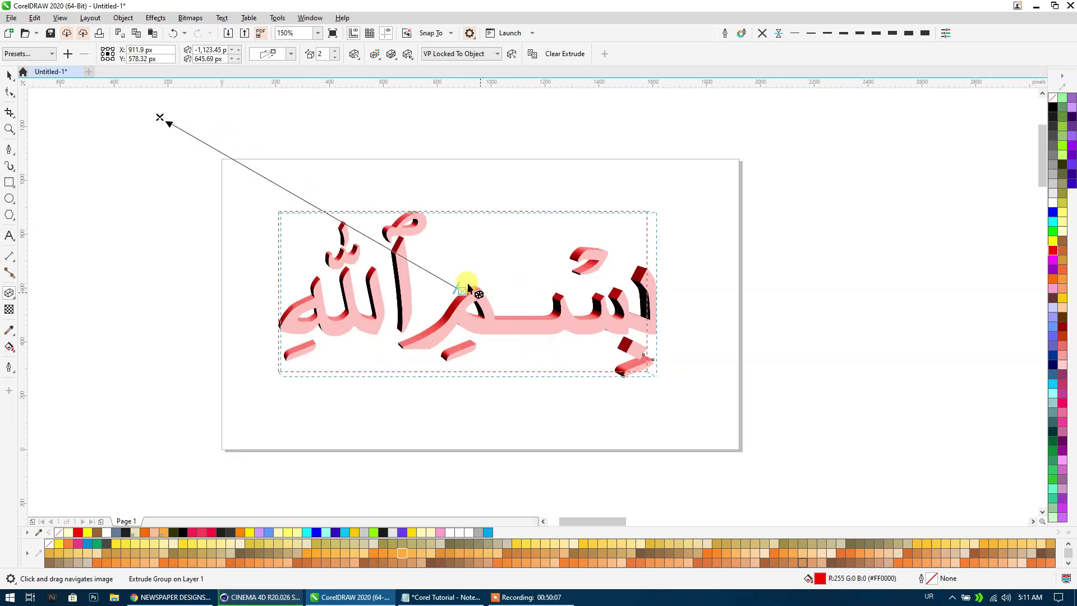
{"action": "left_click", "coordinate": [9, 74]}
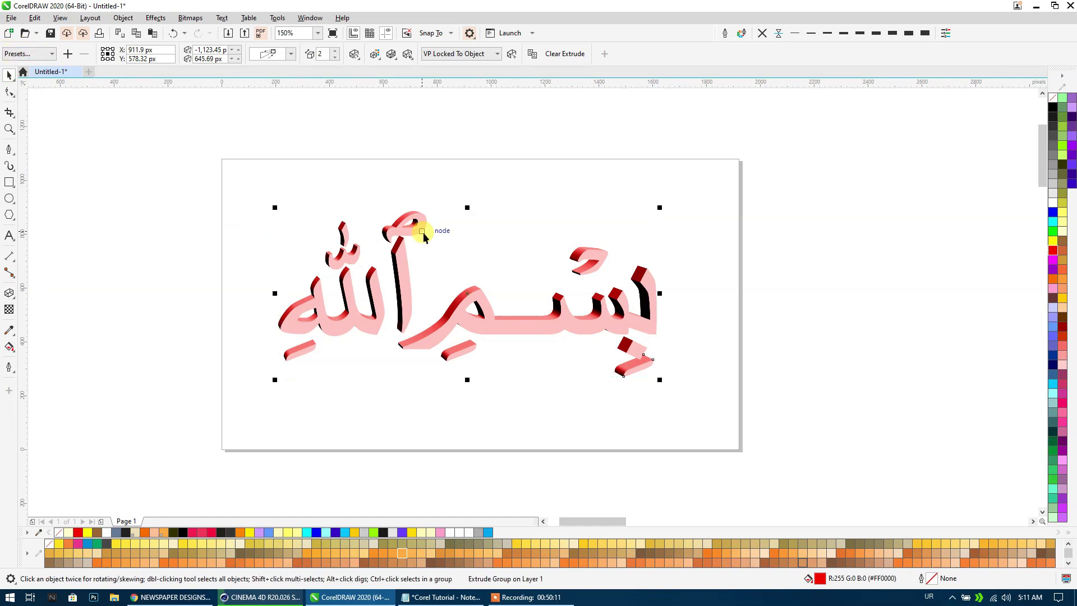
{"action": "key", "text": "Delete"}
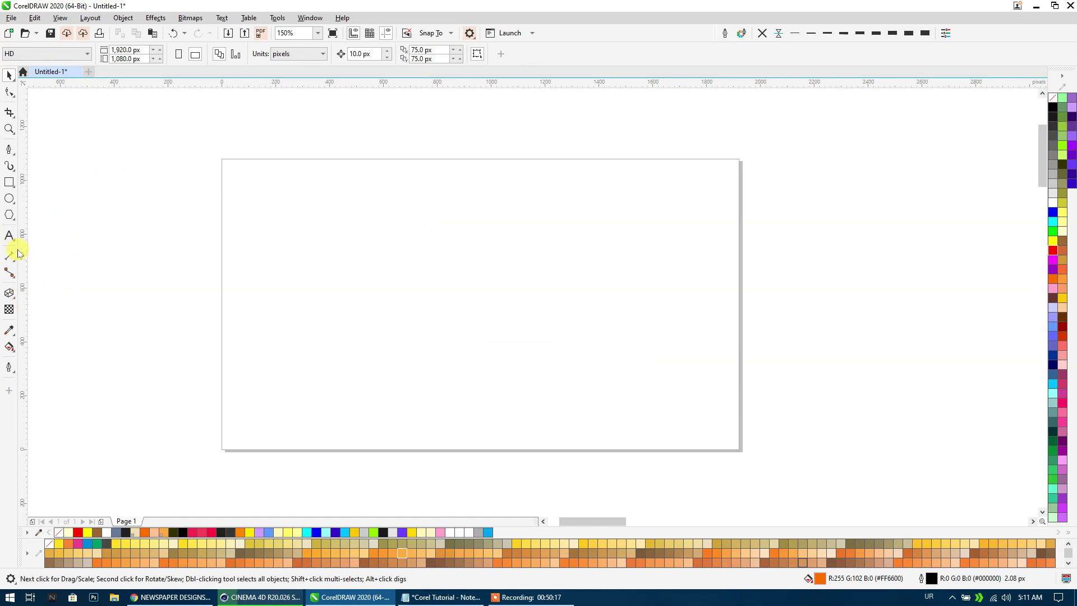
Undo the deletion and drag a black block shadow down-right from the red lettering.
{"action": "key", "text": "ctrl+z"}
{"action": "left_click", "coordinate": [302, 299]}
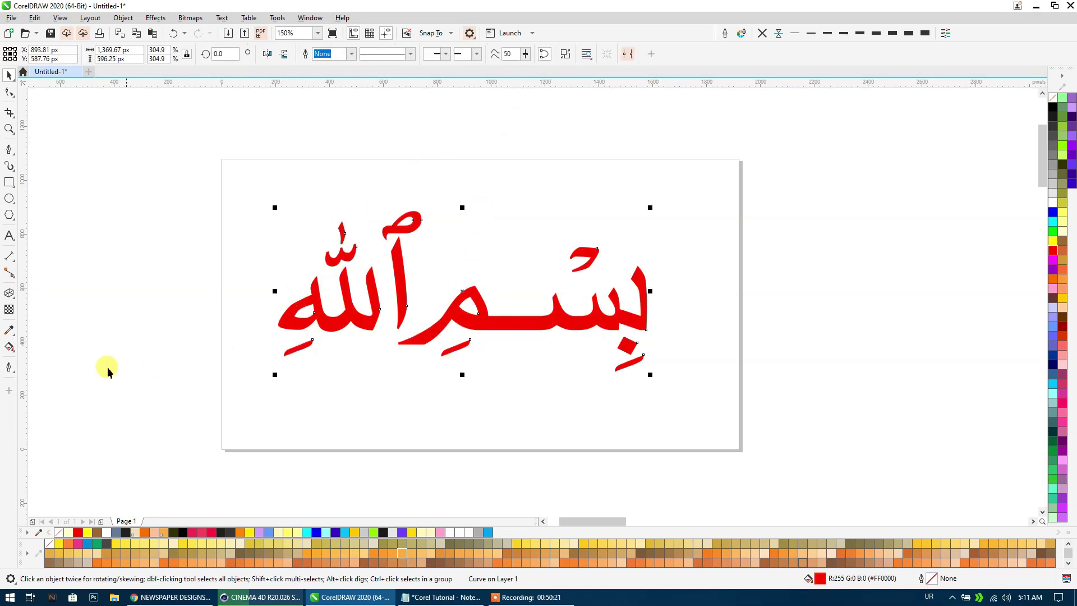
{"action": "left_click", "coordinate": [12, 295]}
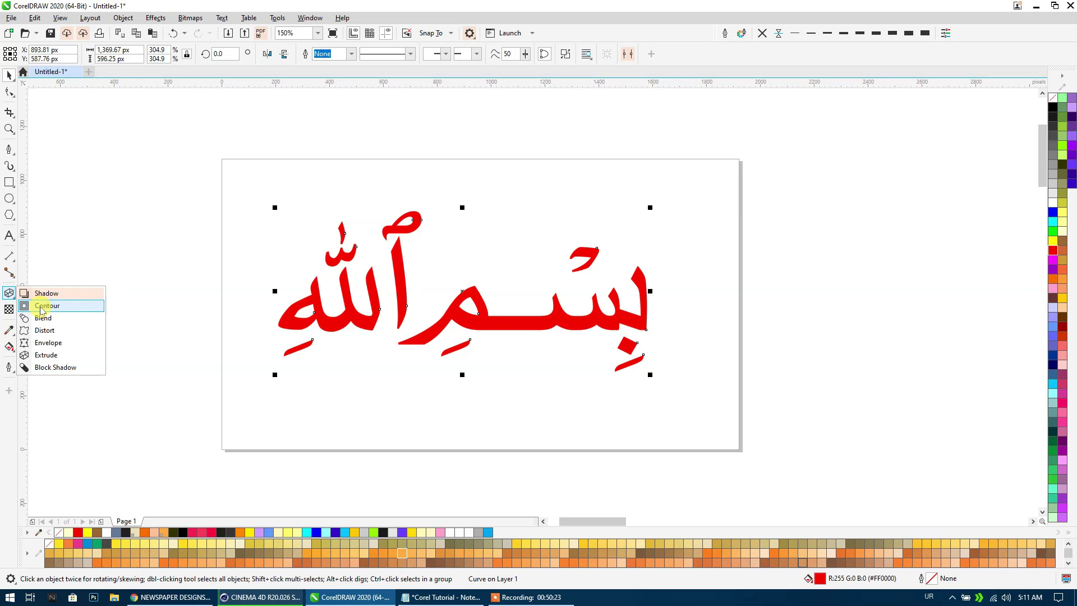
{"action": "left_click", "coordinate": [67, 368]}
{"action": "left_click_drag", "start_coordinate": [462, 291], "coordinate": [694, 462]}
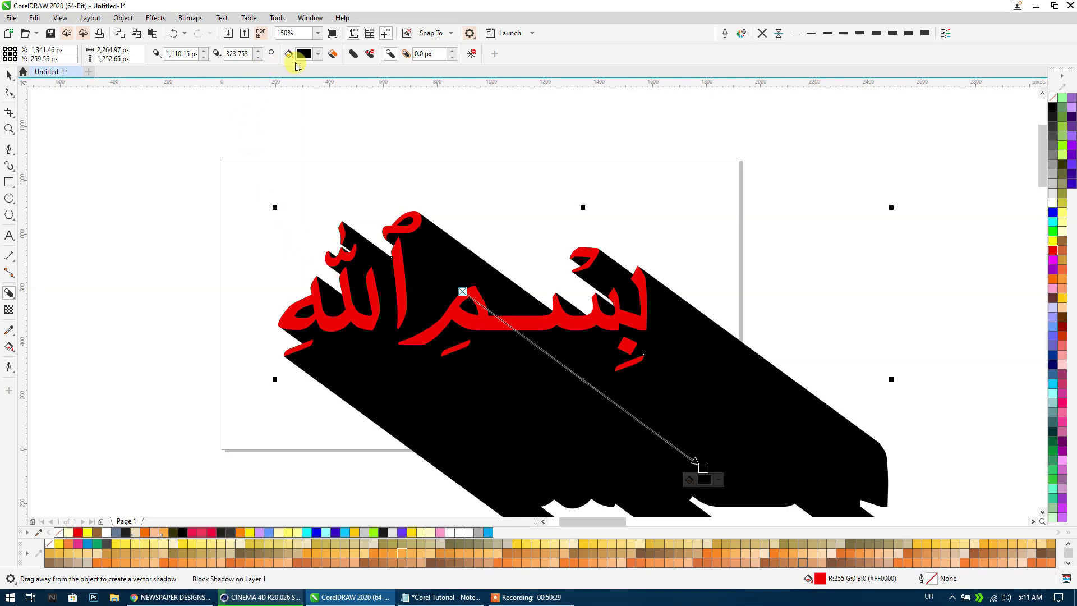
Change the block shadow colour to yellow #FFD000.
{"action": "scroll", "coordinate": [372, 247], "scroll_direction": "down", "scroll_amount": 1}
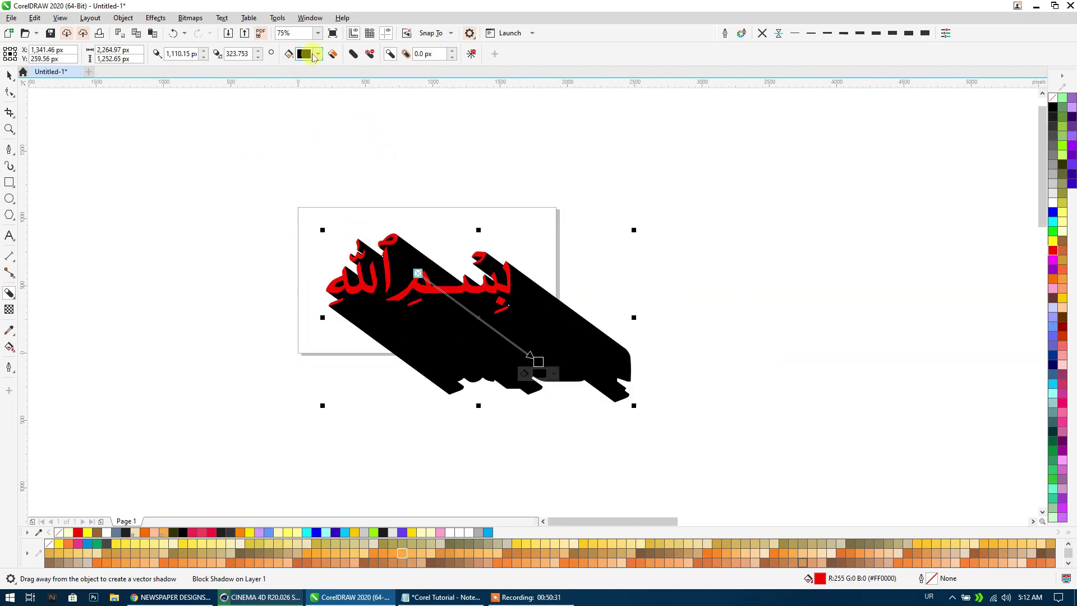
{"action": "left_click", "coordinate": [314, 55]}
{"action": "left_click", "coordinate": [328, 133]}
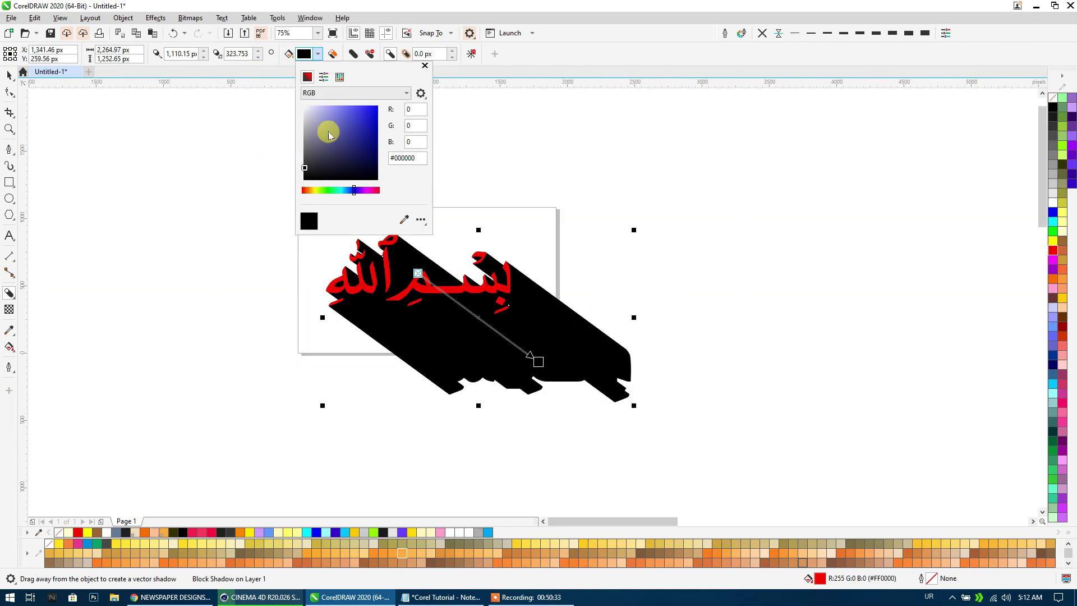
{"action": "left_click_drag", "start_coordinate": [347, 136], "coordinate": [392, 100]}
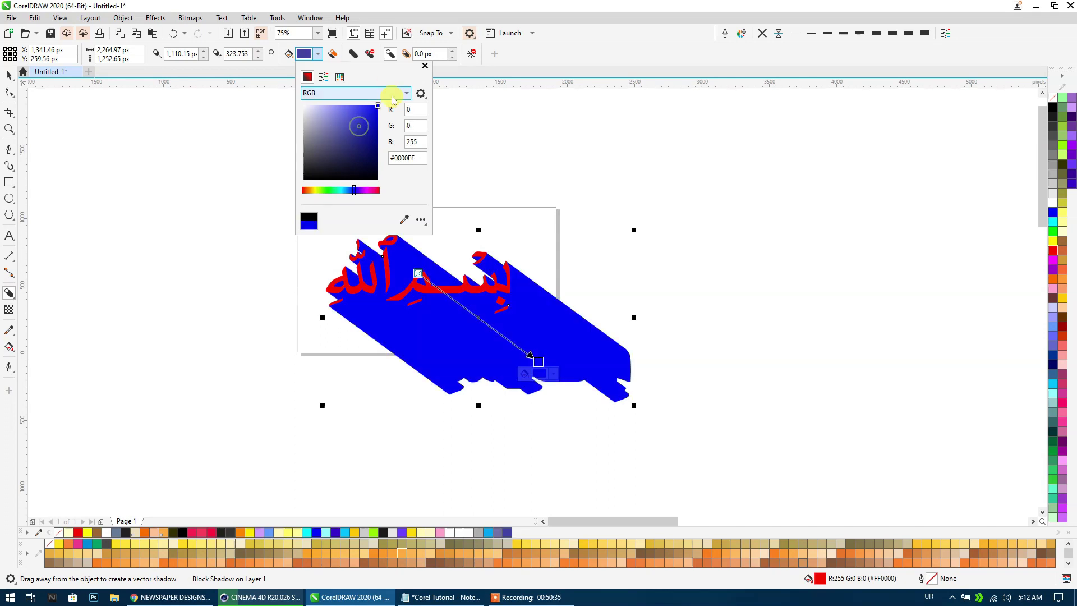
{"action": "left_click_drag", "start_coordinate": [354, 190], "coordinate": [312, 190]}
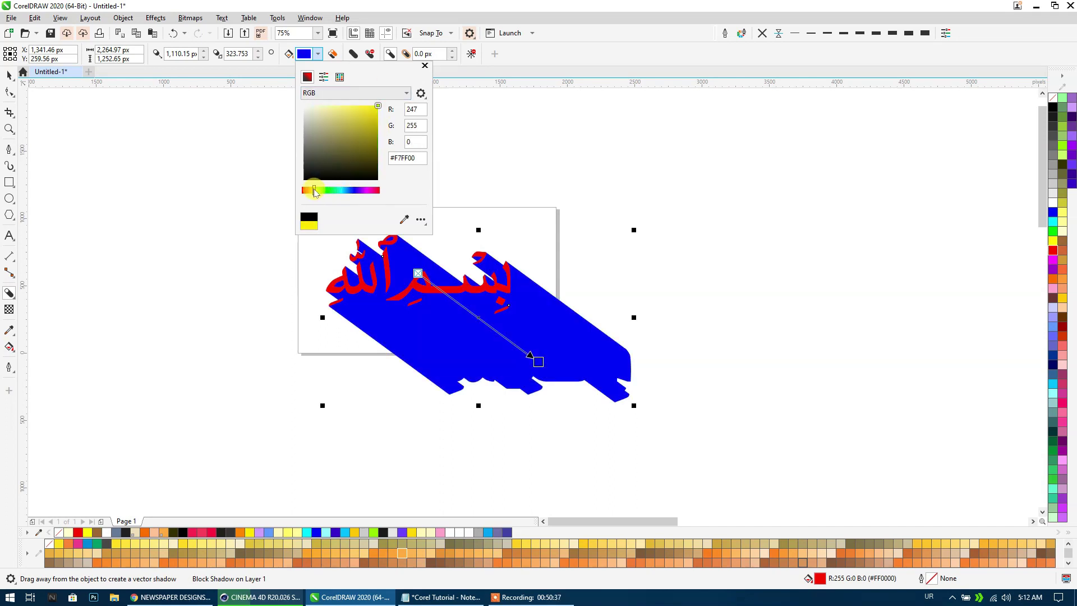
Recentre the view and reselect the yellow block shadow for further editing.
{"action": "left_click", "coordinate": [7, 77]}
{"action": "left_click_drag", "start_coordinate": [324, 241], "coordinate": [180, 233]}
{"action": "scroll", "coordinate": [272, 267], "scroll_direction": "up", "scroll_amount": 2}
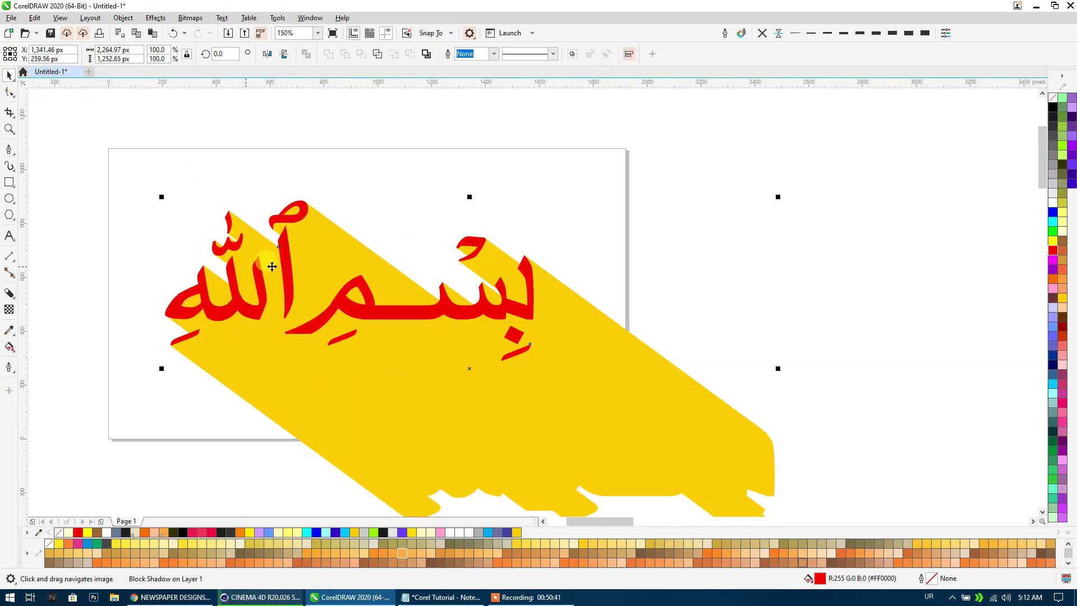
{"action": "left_click", "coordinate": [44, 211]}
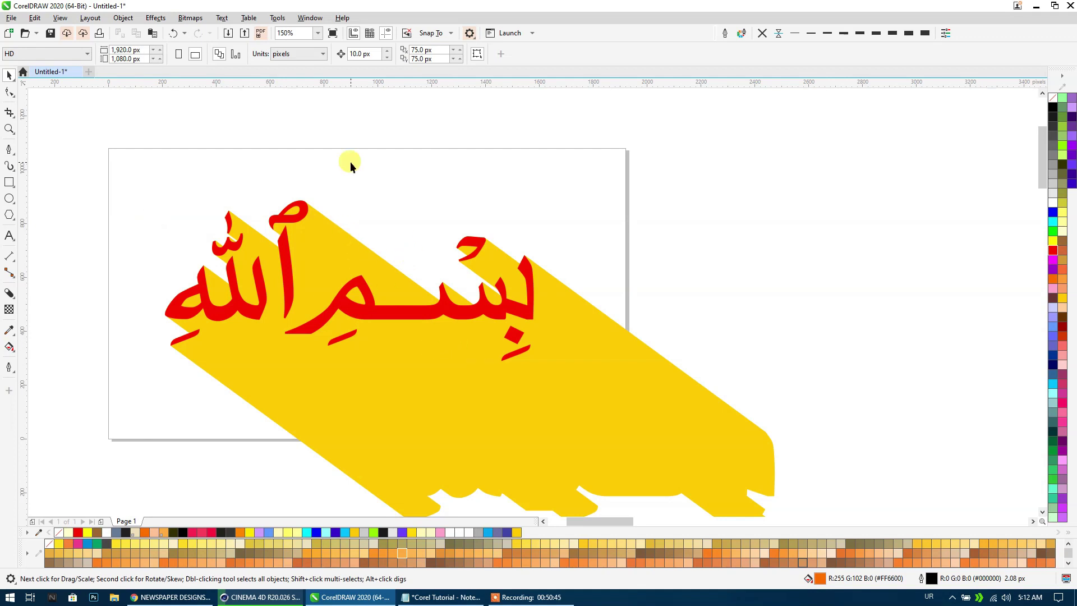
{"action": "left_click", "coordinate": [320, 226]}
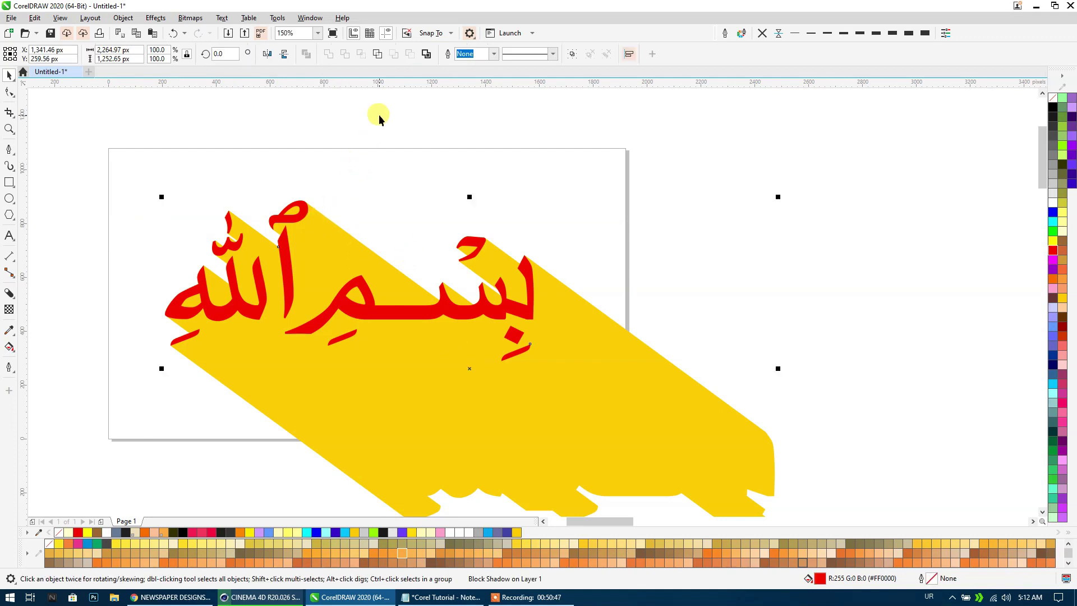
{"action": "left_click", "coordinate": [597, 337]}
{"action": "left_click", "coordinate": [568, 368]}
{"action": "left_click", "coordinate": [9, 309]}
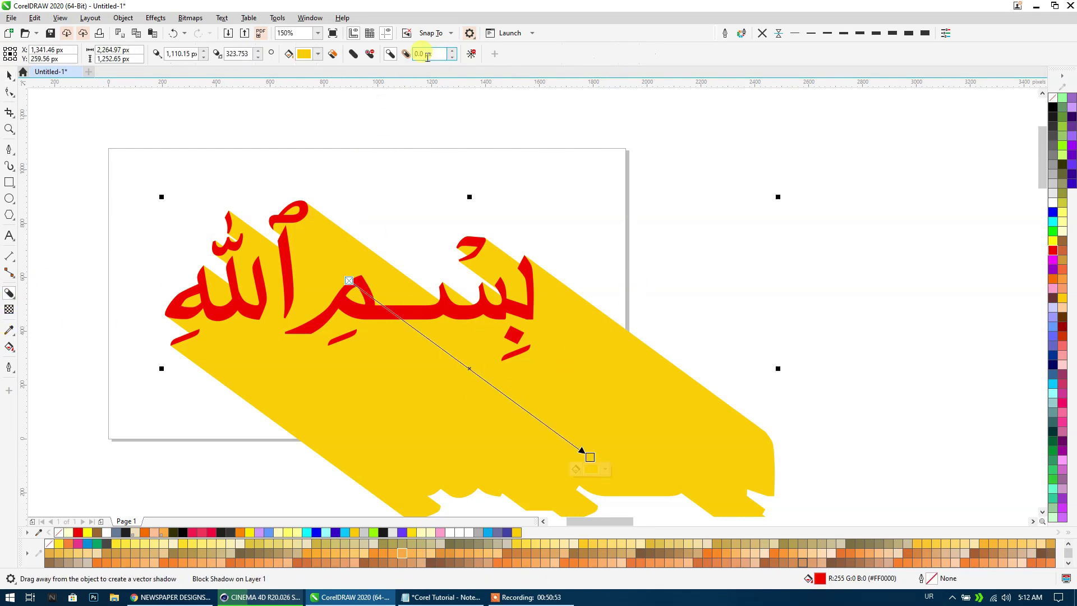
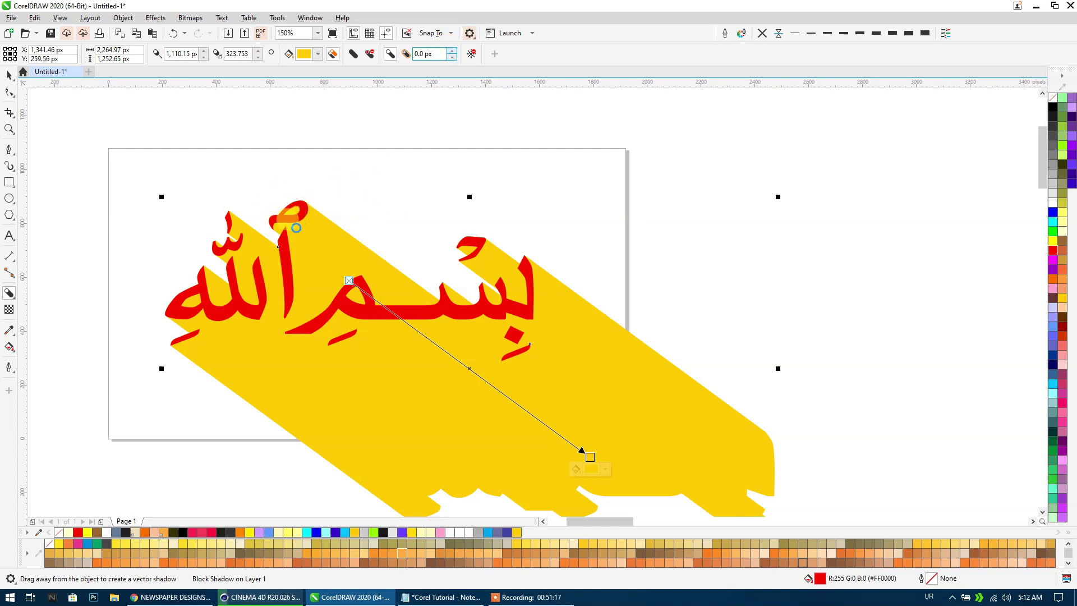
Set the block shadow width to 5 px and its expansion to 0.
{"action": "left_click", "coordinate": [452, 50]}
{"action": "type", "text": "5"}
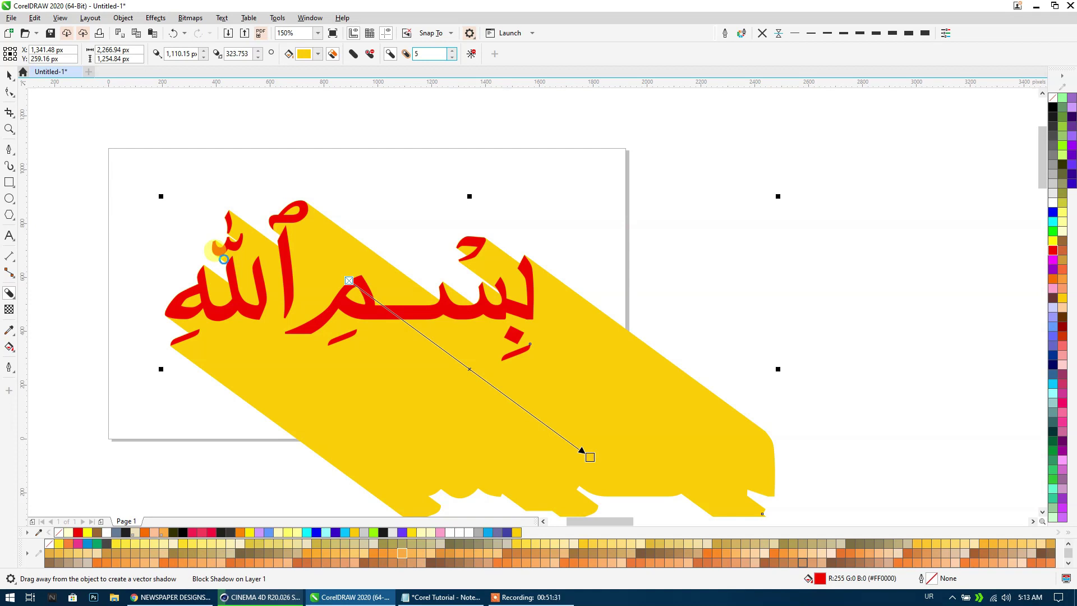
{"action": "key", "text": "Return"}
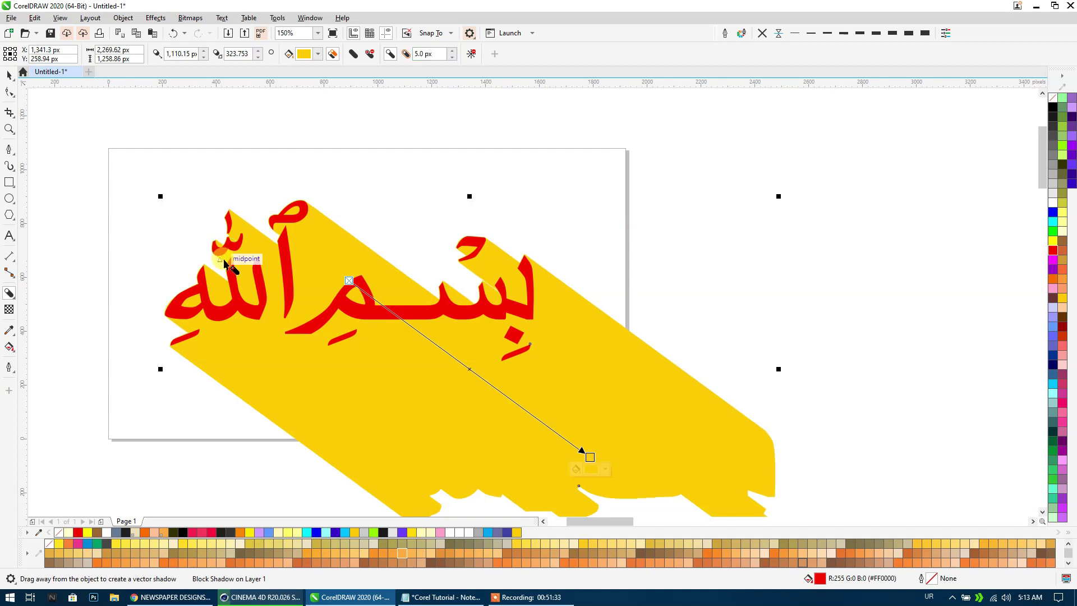
{"action": "scroll", "coordinate": [225, 261], "scroll_direction": "up", "scroll_amount": 1}
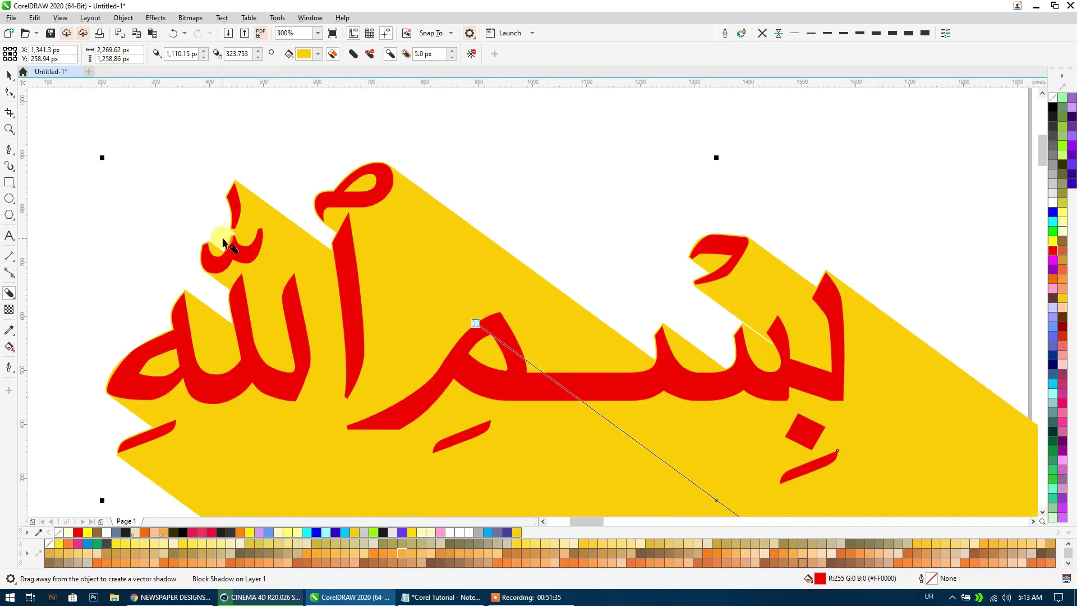
{"action": "scroll", "coordinate": [232, 241], "scroll_direction": "up", "scroll_amount": 1}
{"action": "scroll", "coordinate": [234, 212], "scroll_direction": "up", "scroll_amount": 1}
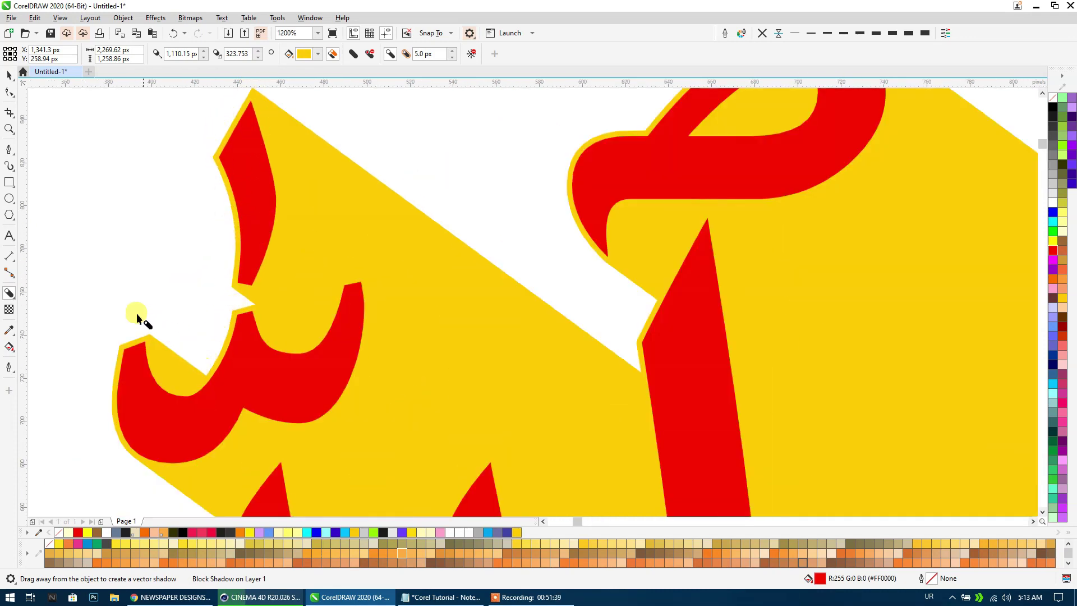
{"action": "triple_click", "coordinate": [438, 53]}
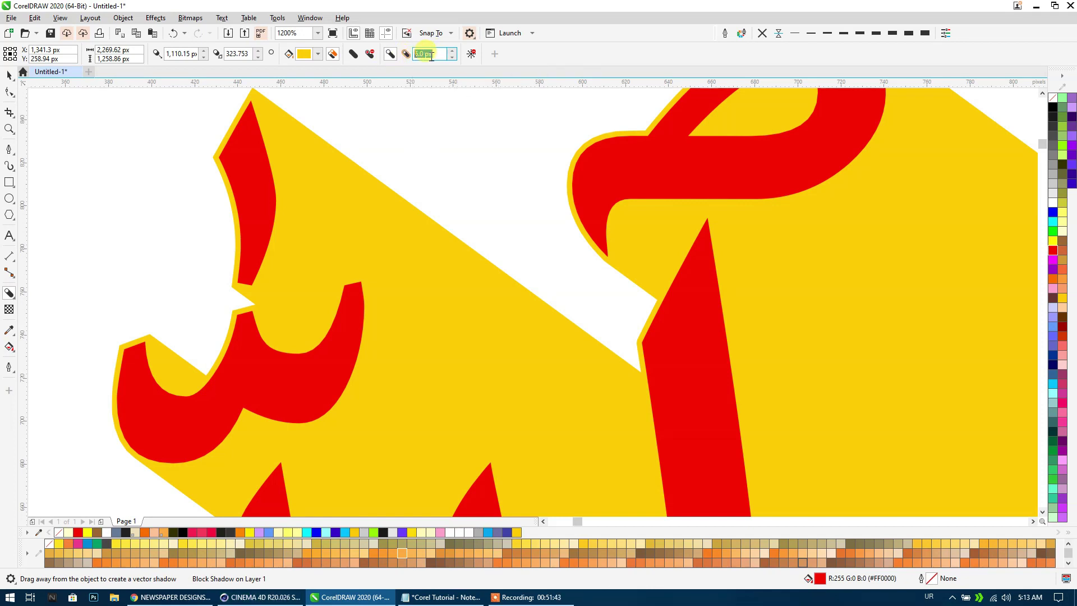
{"action": "type", "text": "0"}
{"action": "key", "text": "Return"}
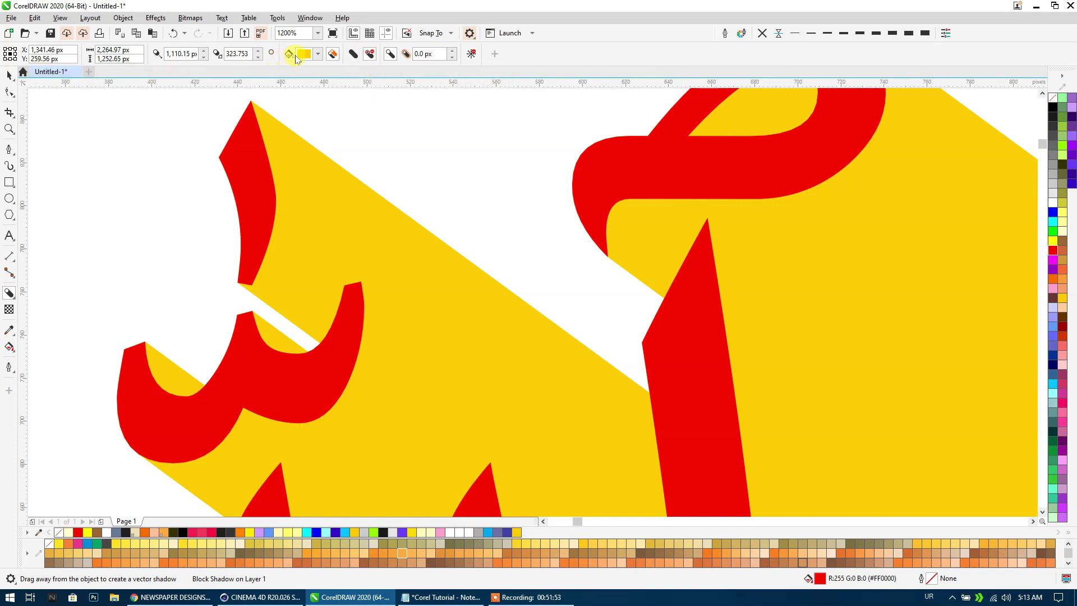
Clear the yellow block shadow so only the red lettering remains, zoomed to fit.
{"action": "left_click", "coordinate": [300, 59]}
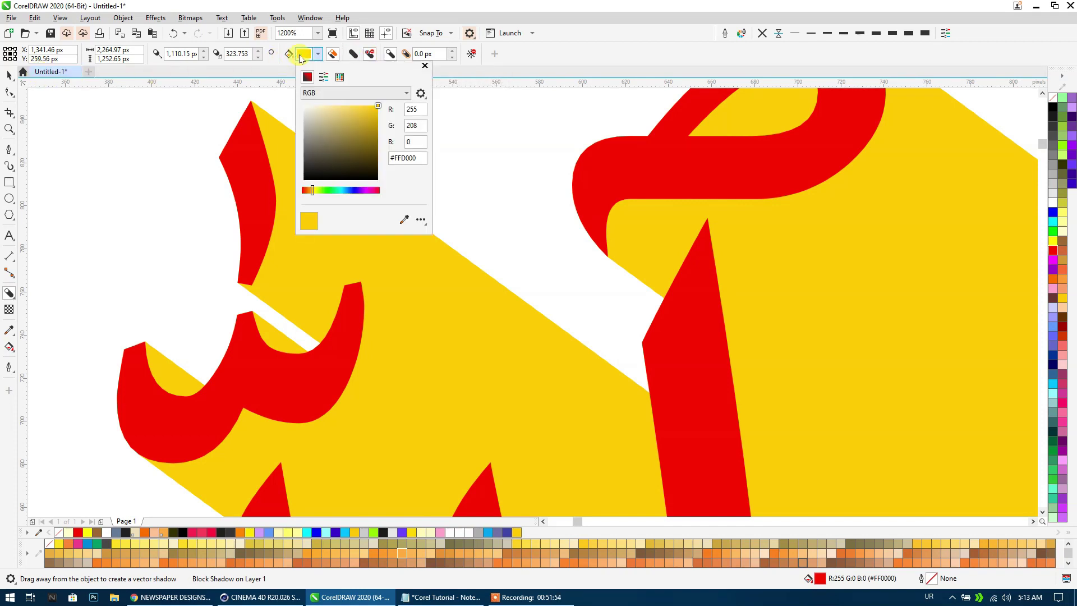
{"action": "left_click", "coordinate": [505, 61]}
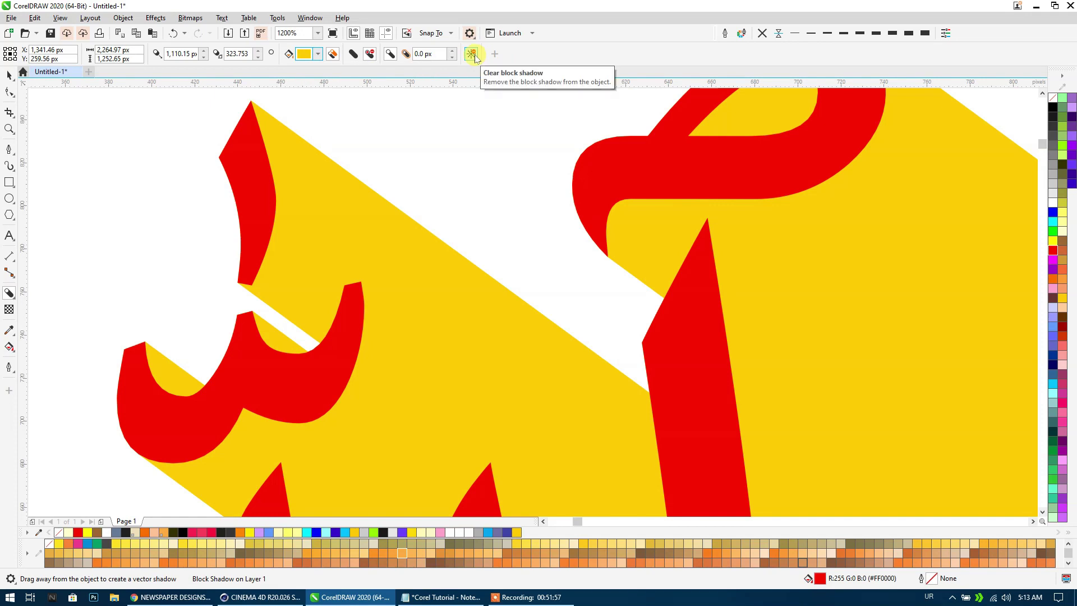
{"action": "left_click", "coordinate": [472, 54]}
{"action": "key", "text": "F4"}
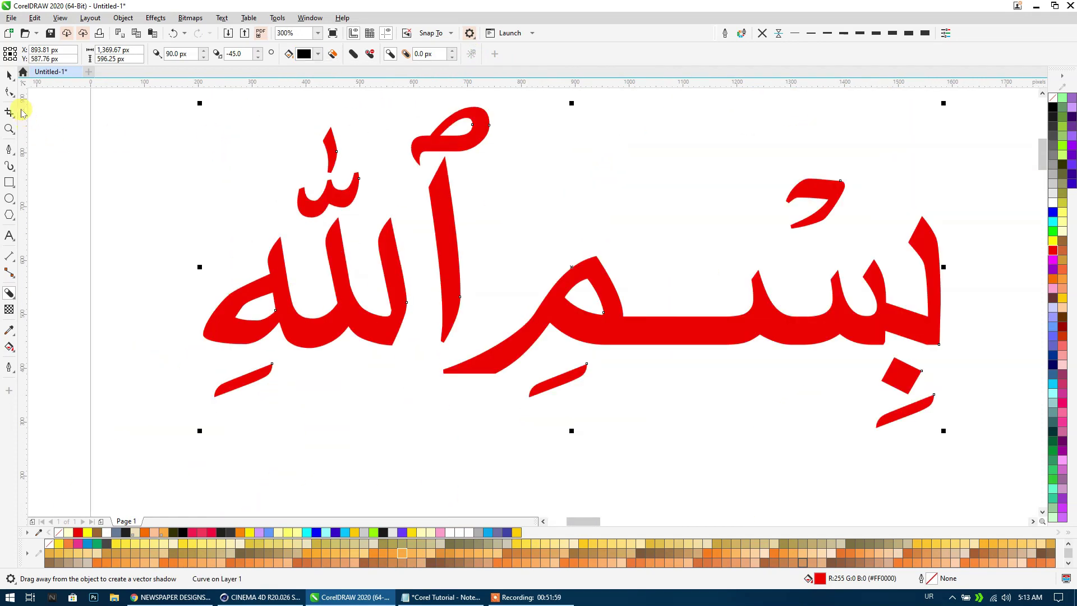
Delete the red Arabic calligraphy from the page.
{"action": "left_click", "coordinate": [9, 75]}
{"action": "left_click", "coordinate": [133, 197]}
{"action": "scroll", "coordinate": [130, 194], "scroll_direction": "down", "scroll_amount": 2}
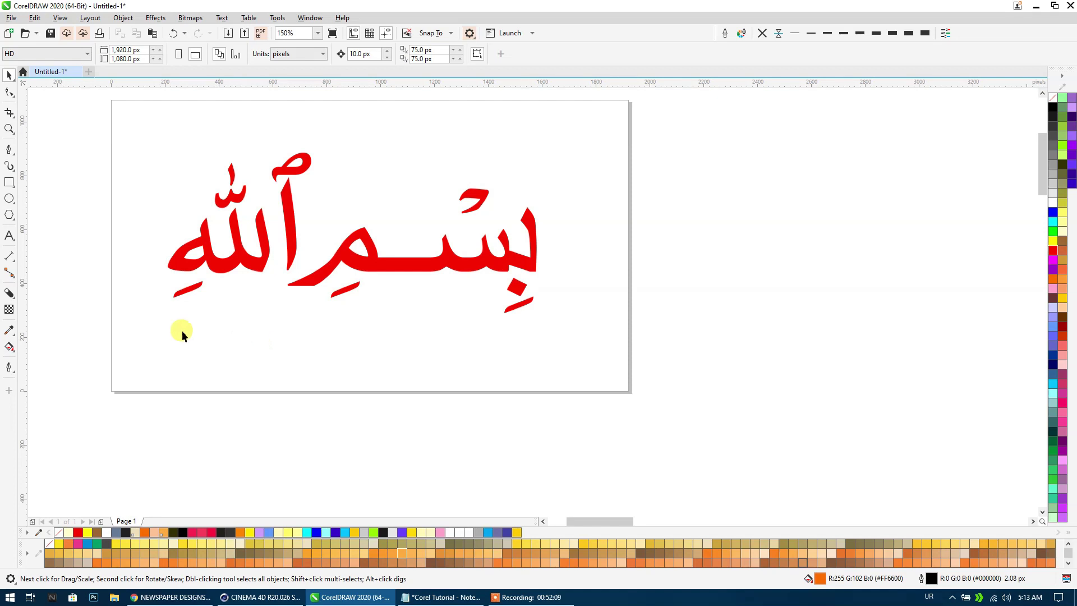
{"action": "left_click", "coordinate": [266, 257]}
{"action": "key", "text": "Delete"}
Draw a square near the top-left and duplicate it downward into a column of five.
{"action": "left_click", "coordinate": [9, 181]}
{"action": "left_click_drag", "start_coordinate": [115, 106], "coordinate": [147, 136]}
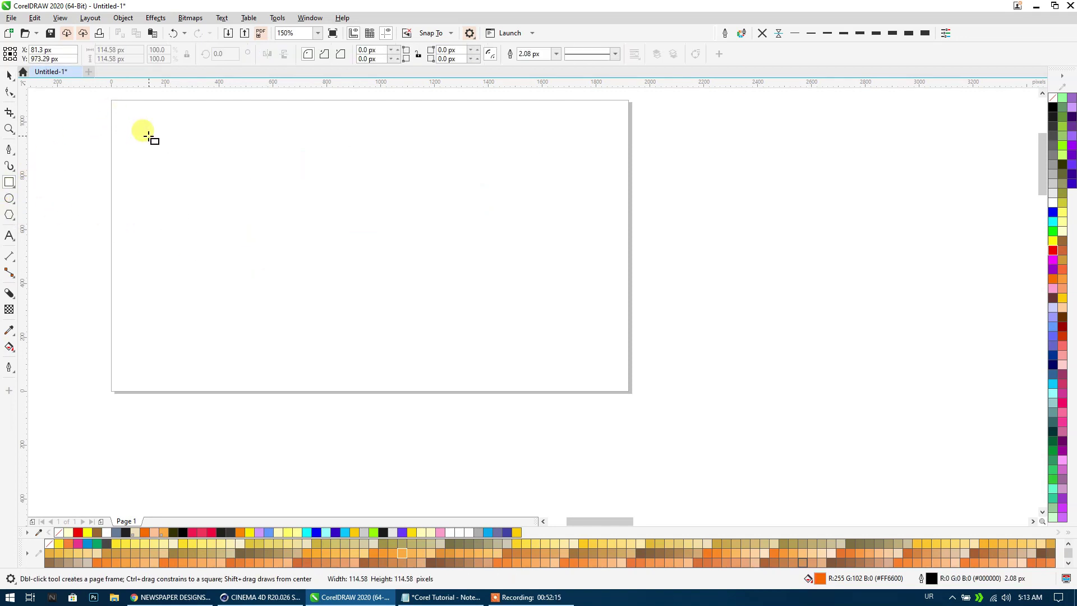
{"action": "left_click", "coordinate": [9, 75]}
{"action": "left_click_drag", "start_coordinate": [136, 127], "coordinate": [136, 165]}
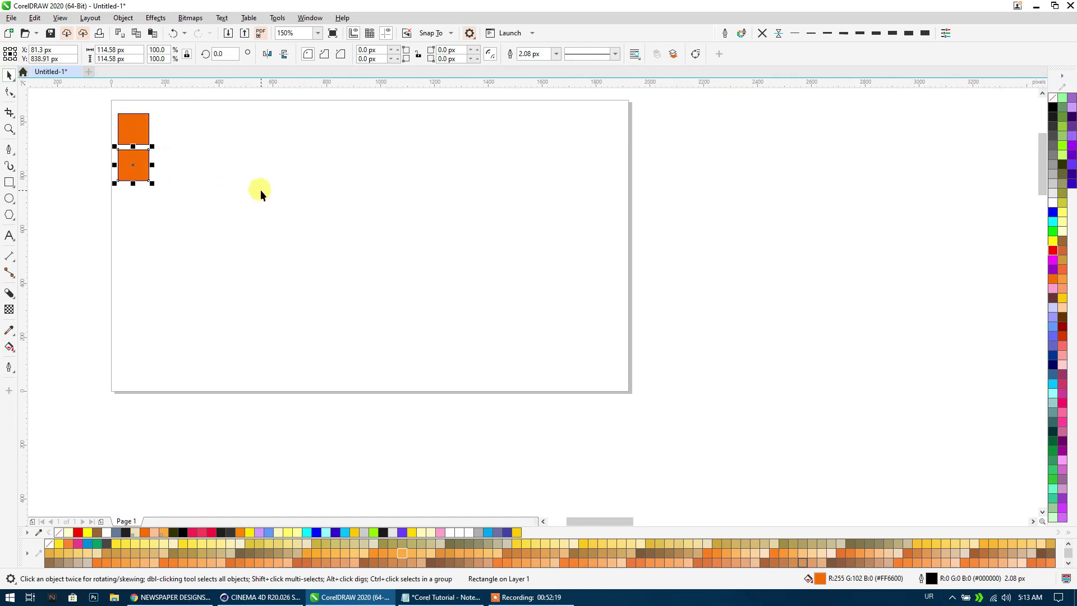
{"action": "key", "text": "ctrl+r"}
{"action": "key", "text": "ctrl+r"}
{"action": "key", "text": "ctrl+r"}
{"action": "key", "text": "Escape"}
Move the five-square column lower on the page and remove its orange fill.
{"action": "left_click_drag", "start_coordinate": [261, 190], "coordinate": [262, 209]}
{"action": "left_click_drag", "start_coordinate": [185, 105], "coordinate": [76, 332]}
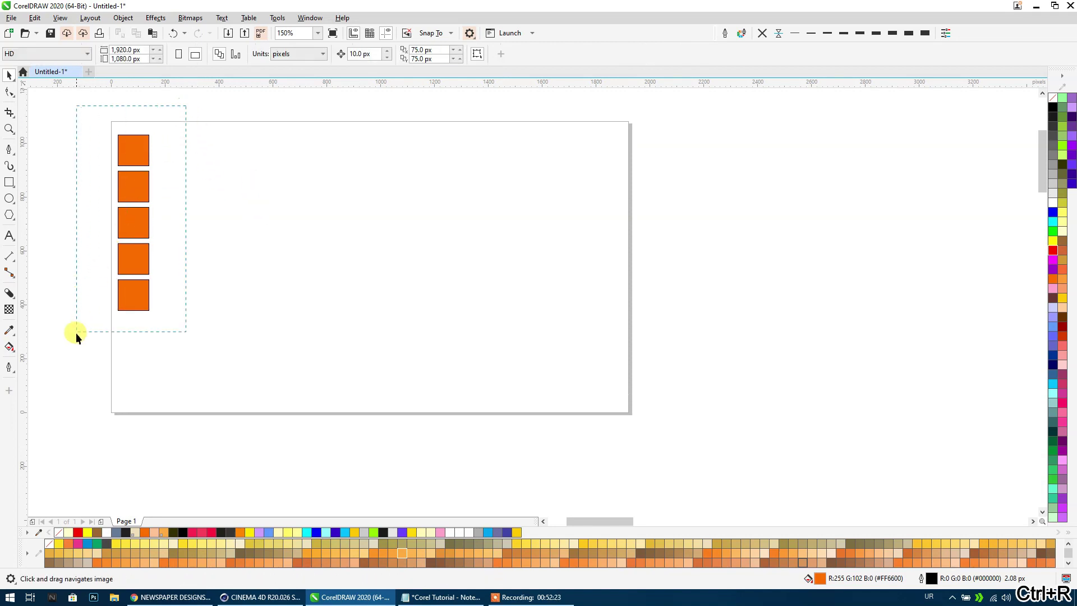
{"action": "mouse_move", "coordinate": [126, 271]}
{"action": "left_mouse_down"}
{"action": "mouse_move", "coordinate": [138, 281]}
{"action": "mouse_move", "coordinate": [135, 314]}
{"action": "left_mouse_up"}
{"action": "left_click", "coordinate": [178, 181]}
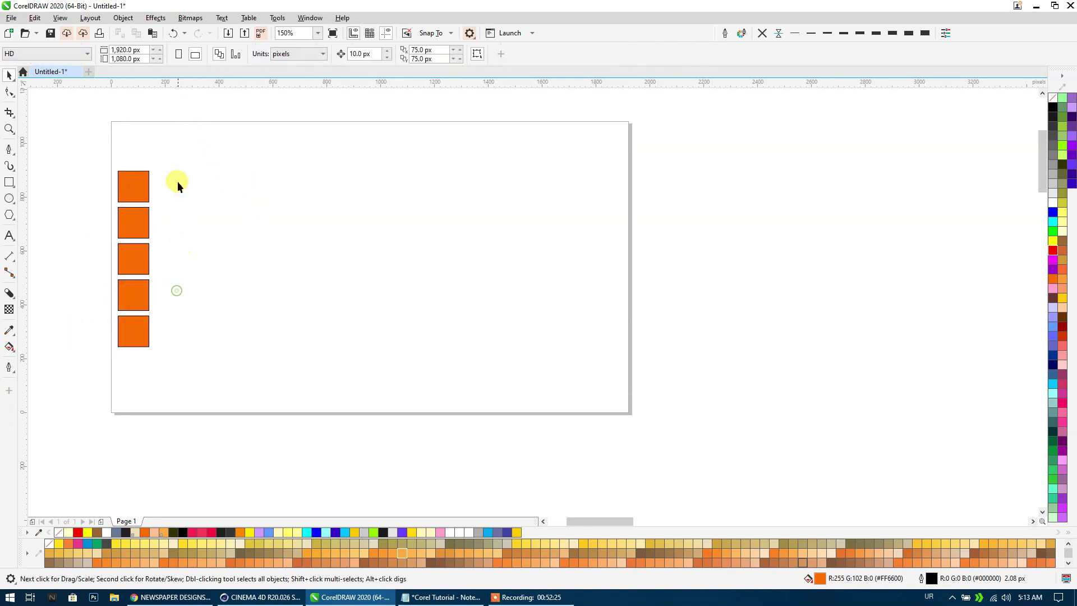
{"action": "left_click", "coordinate": [1051, 98]}
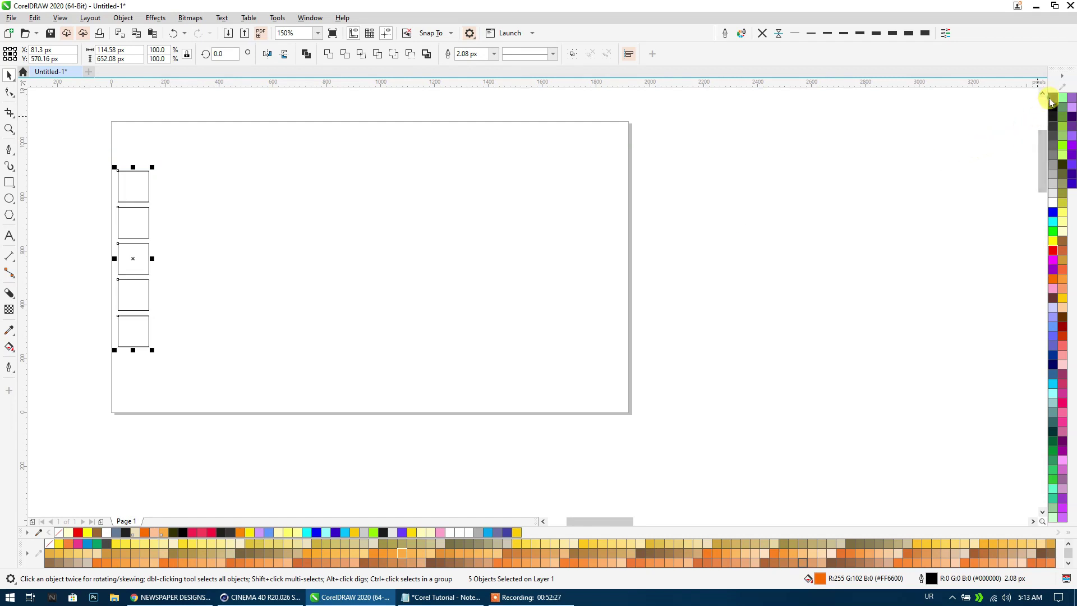
{"action": "left_click", "coordinate": [465, 213]}
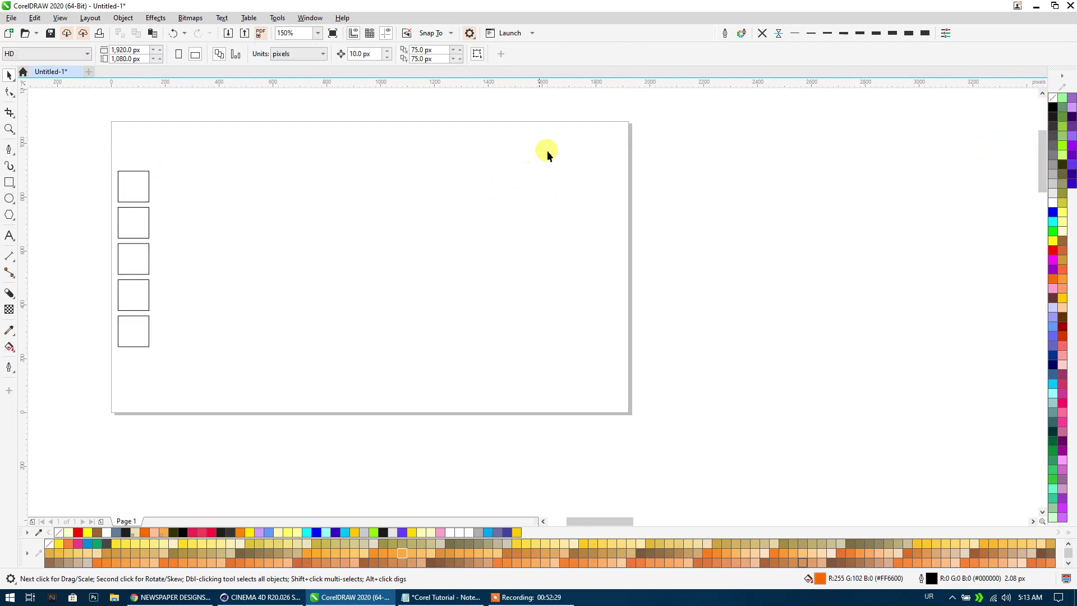
{"action": "left_click", "coordinate": [130, 193]}
{"action": "left_click", "coordinate": [271, 232]}
Snap Chrome's newspaper-design image results to the right half, with CorelDRAW on the left.
{"action": "left_click", "coordinate": [171, 597]}
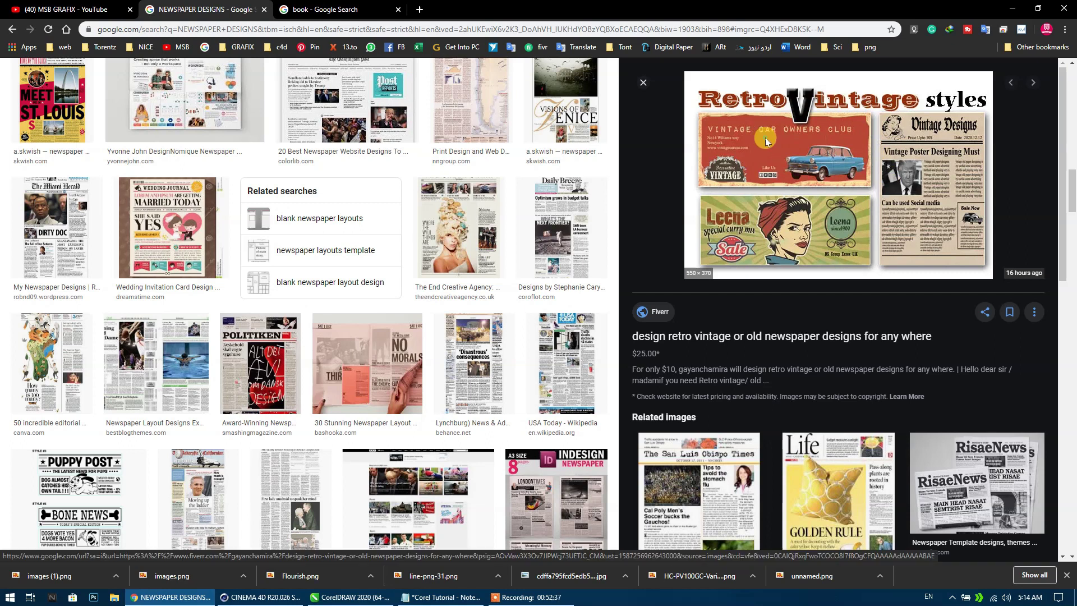
{"action": "left_click", "coordinate": [765, 137]}
{"action": "left_click", "coordinate": [233, 10]}
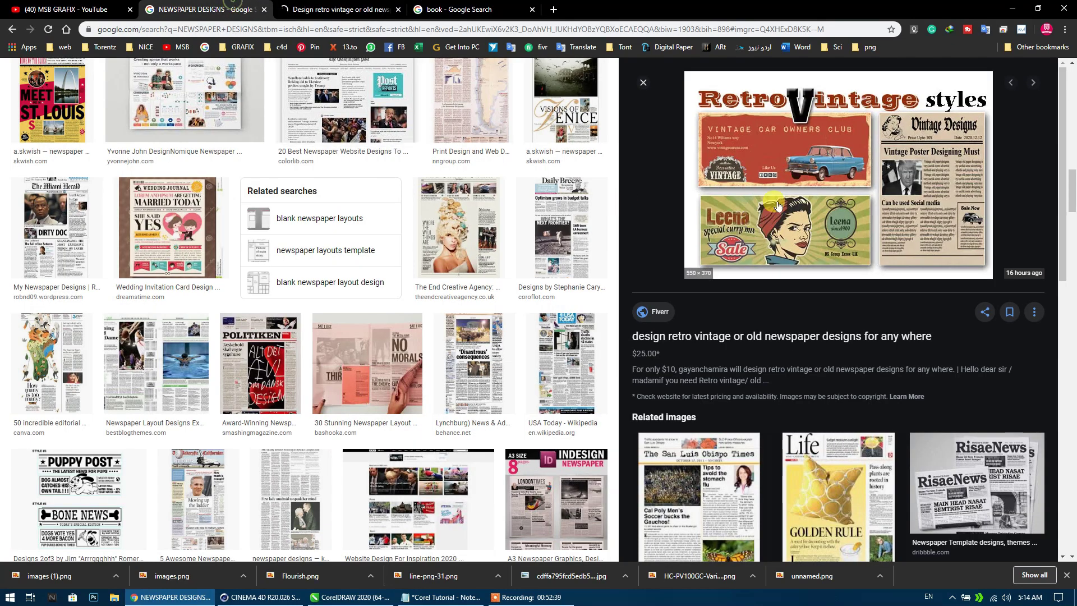
{"action": "left_click", "coordinate": [399, 10]}
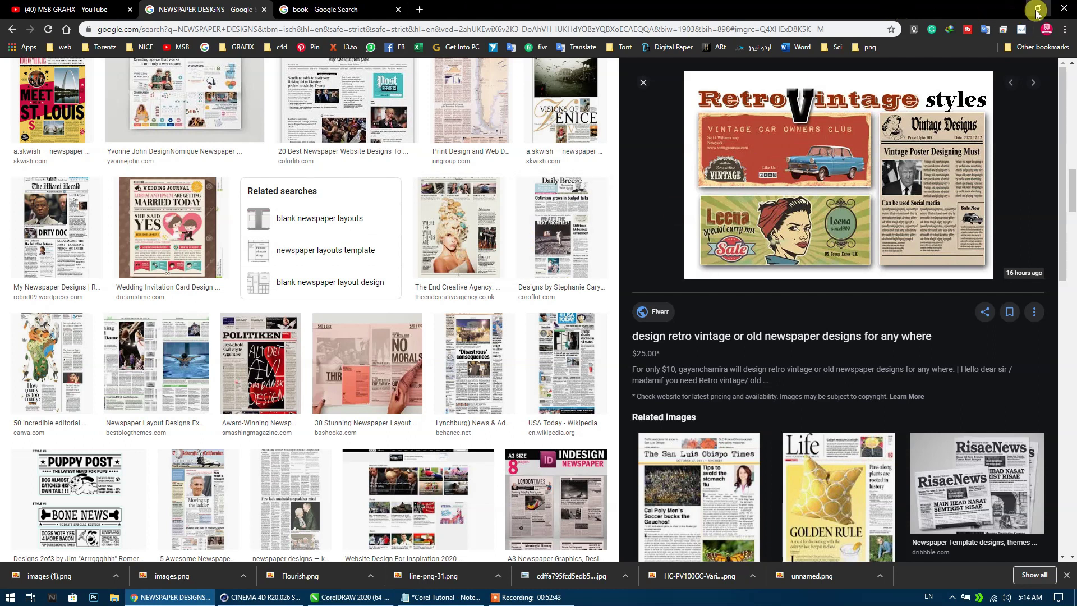
{"action": "key", "text": "super+Right"}
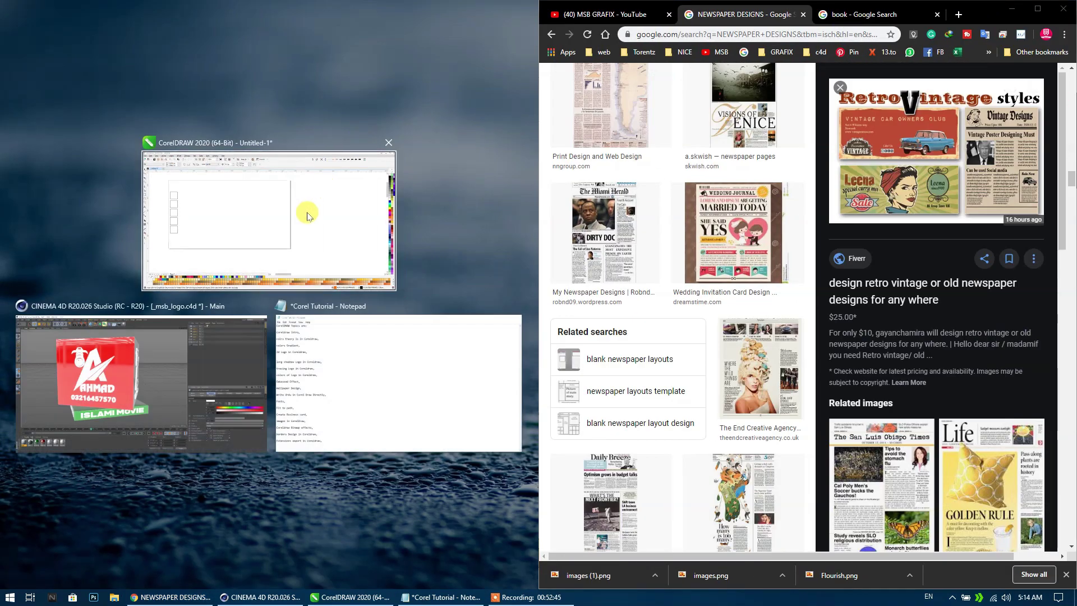
{"action": "left_click", "coordinate": [308, 212]}
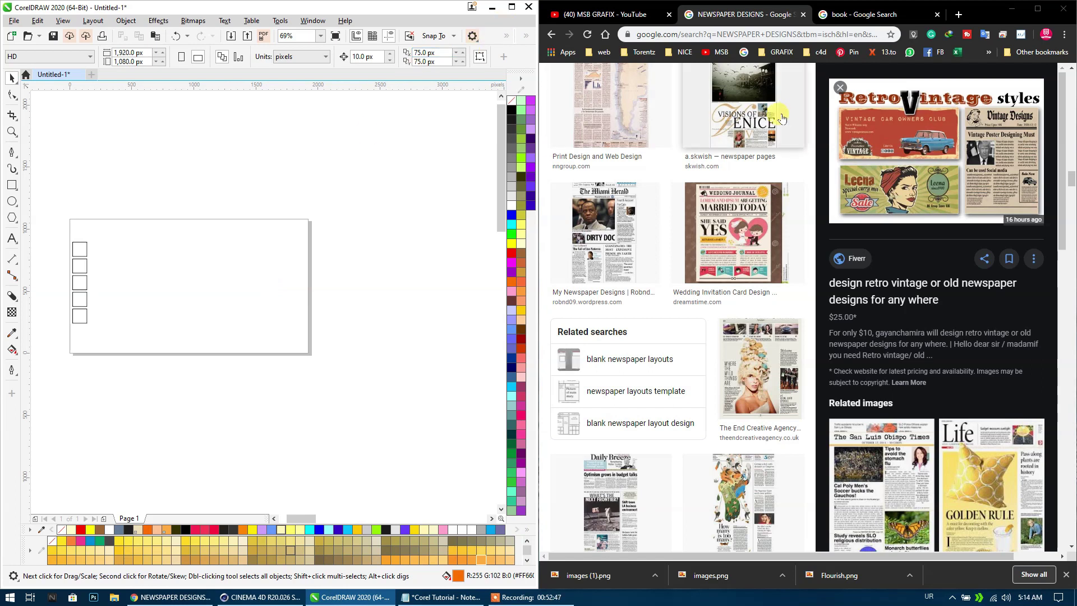
Pick the Color Eyedropper tool in CorelDRAW.
{"action": "scroll", "coordinate": [864, 188], "scroll_direction": "up", "scroll_amount": 1}
{"action": "scroll", "coordinate": [864, 188], "scroll_direction": "up", "scroll_amount": 1}
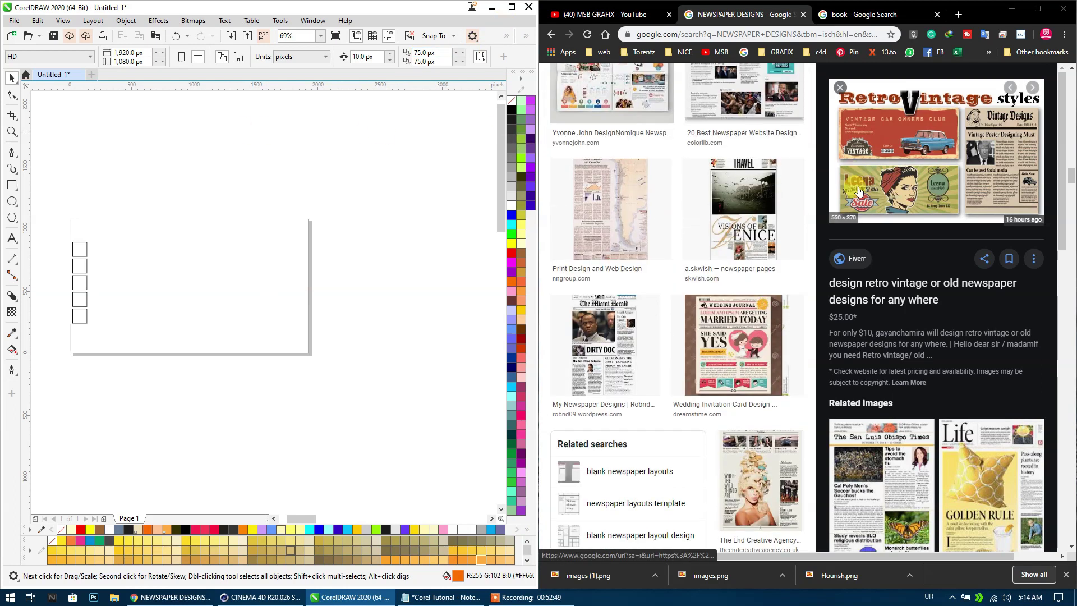
{"action": "scroll", "coordinate": [858, 186], "scroll_direction": "up", "scroll_amount": 6}
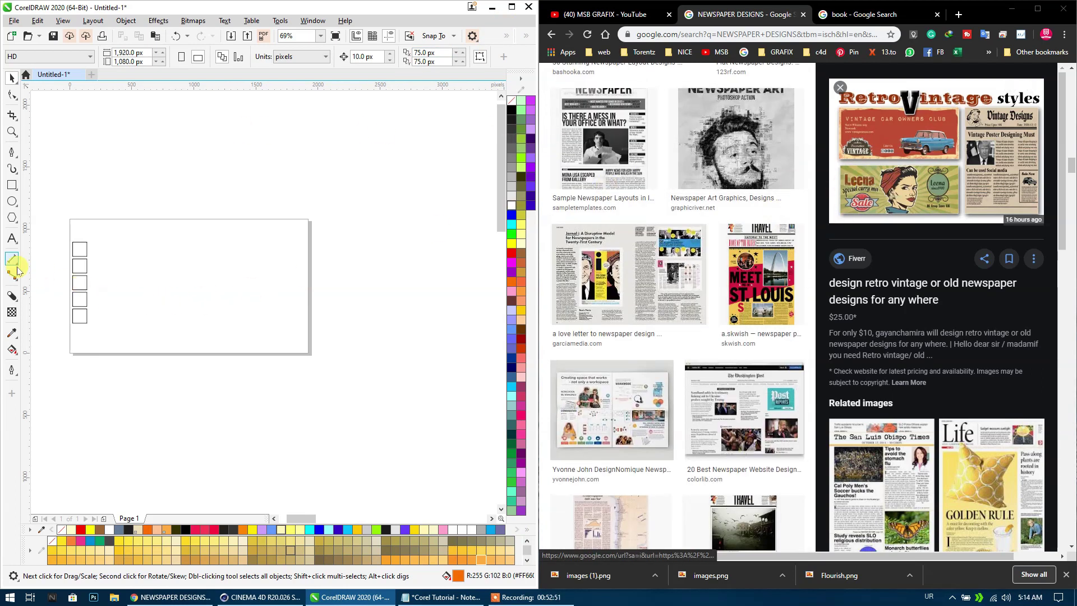
{"action": "left_click", "coordinate": [12, 335]}
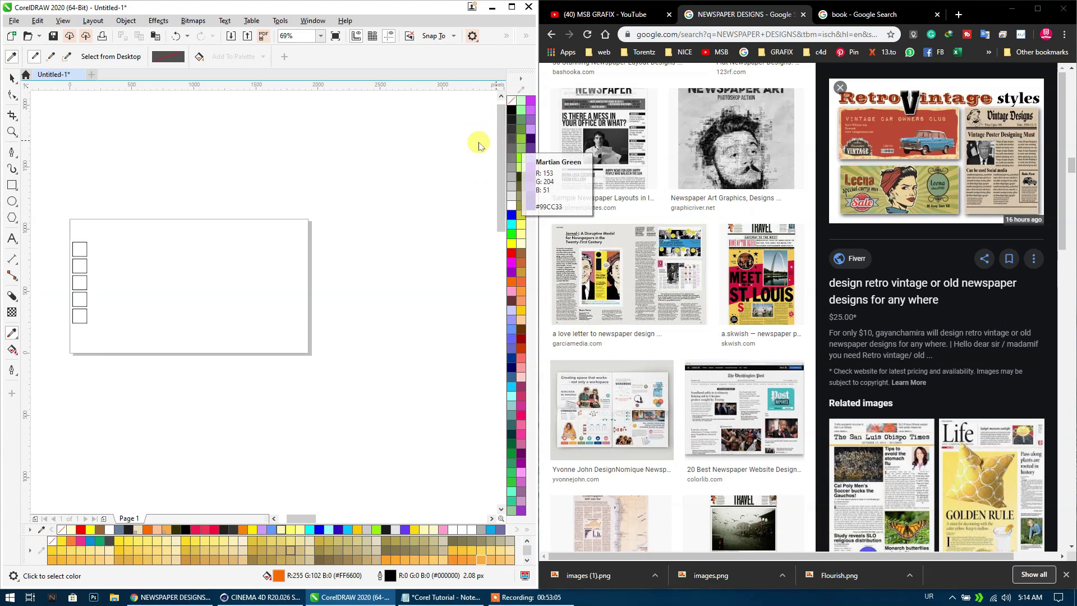
Sample red from the vintage poster and fill the top square with it.
{"action": "left_click", "coordinate": [110, 59]}
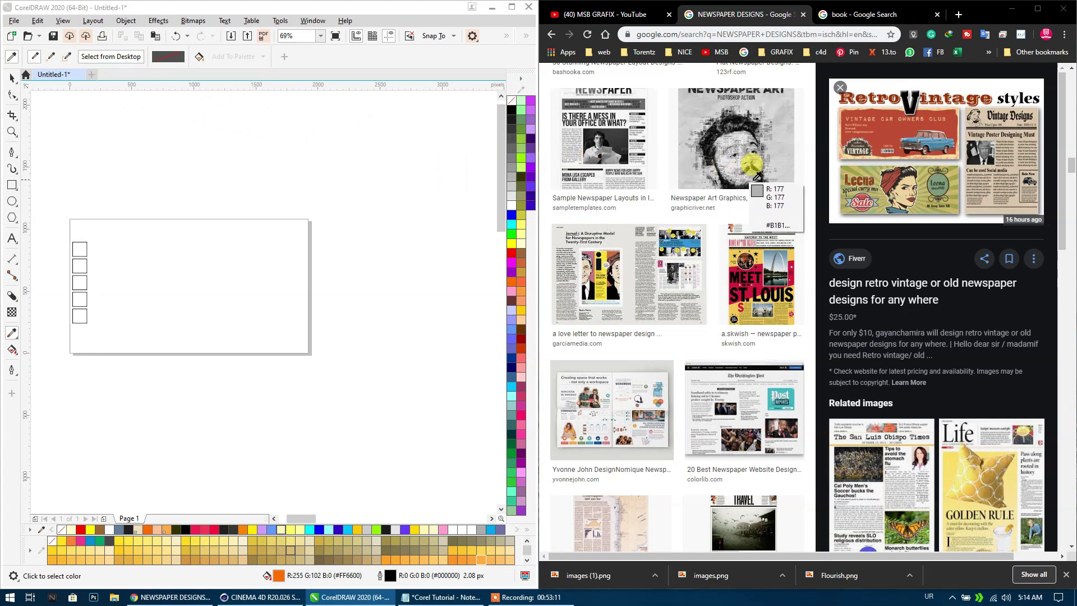
{"action": "left_click", "coordinate": [867, 127]}
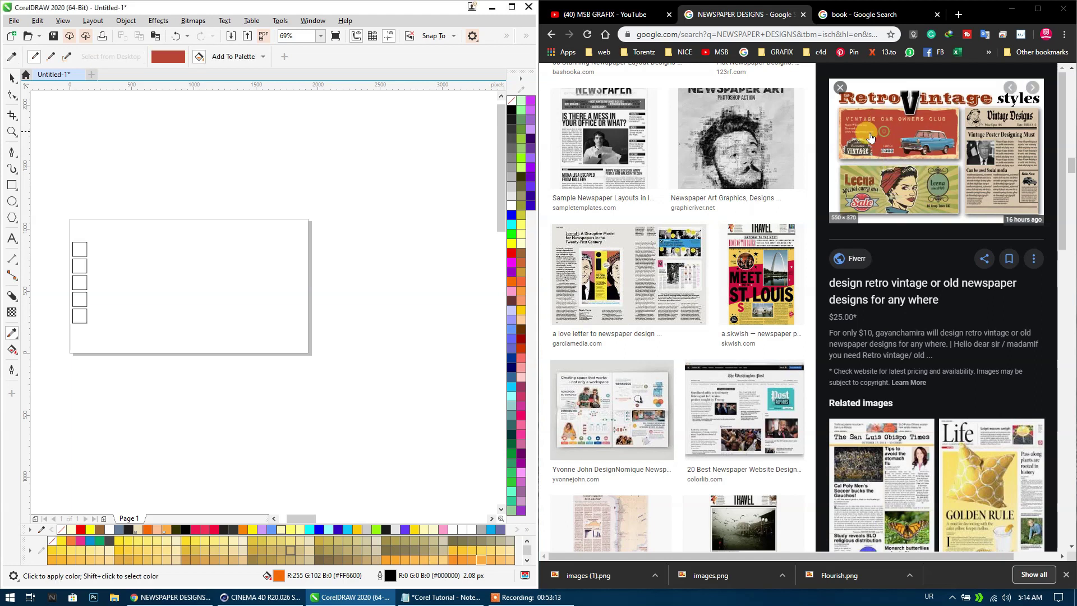
{"action": "left_click", "coordinate": [78, 247]}
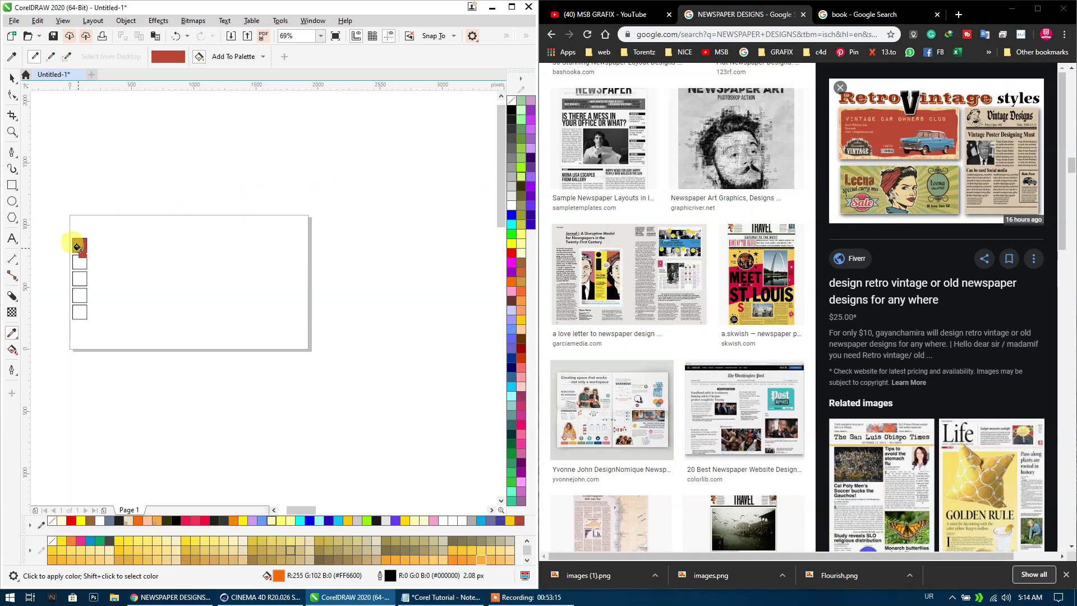
{"action": "scroll", "coordinate": [81, 241], "scroll_direction": "up", "scroll_amount": 2}
{"action": "scroll", "coordinate": [84, 236], "scroll_direction": "up", "scroll_amount": 2}
{"action": "left_click_drag", "start_coordinate": [107, 246], "coordinate": [265, 184]}
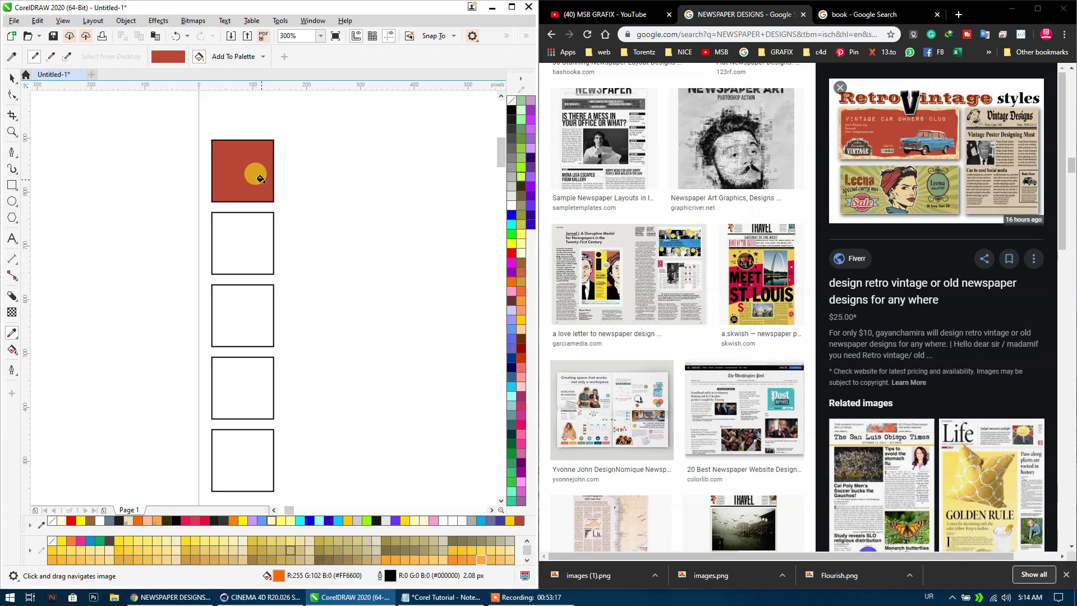
Fill the second square with the poster's peach and the third with the car's blue.
{"action": "left_click", "coordinate": [110, 56]}
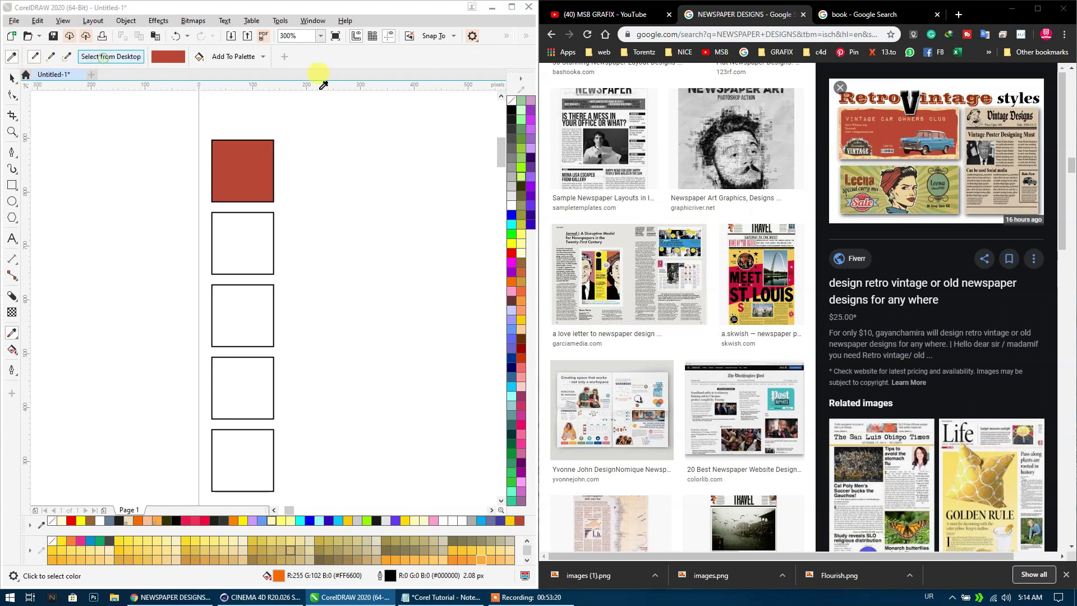
{"action": "left_click", "coordinate": [939, 115]}
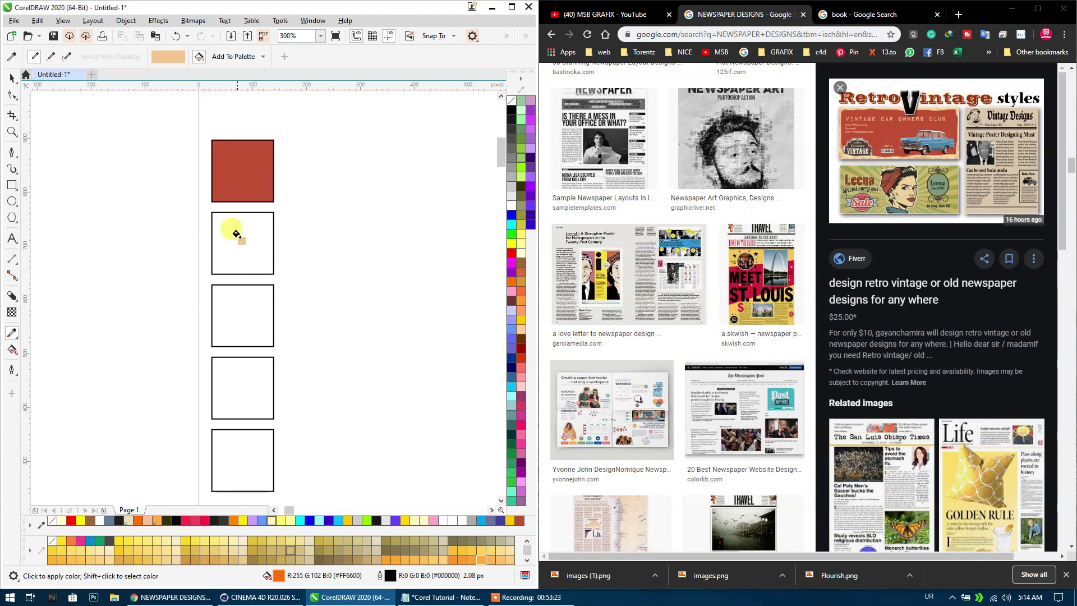
{"action": "left_click", "coordinate": [234, 231]}
{"action": "left_click", "coordinate": [10, 57]}
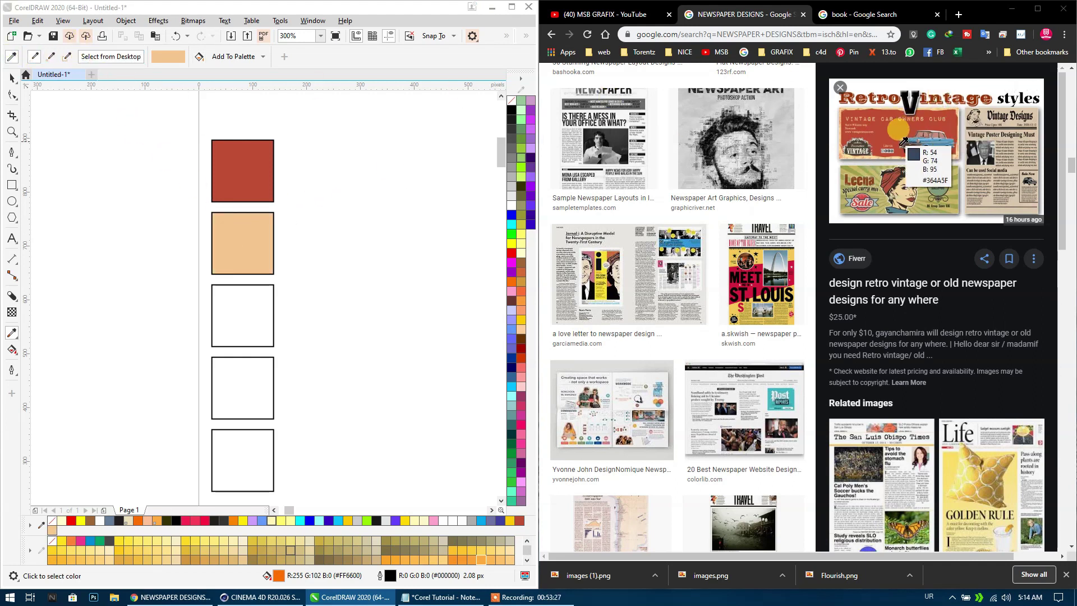
{"action": "left_click", "coordinate": [933, 141]}
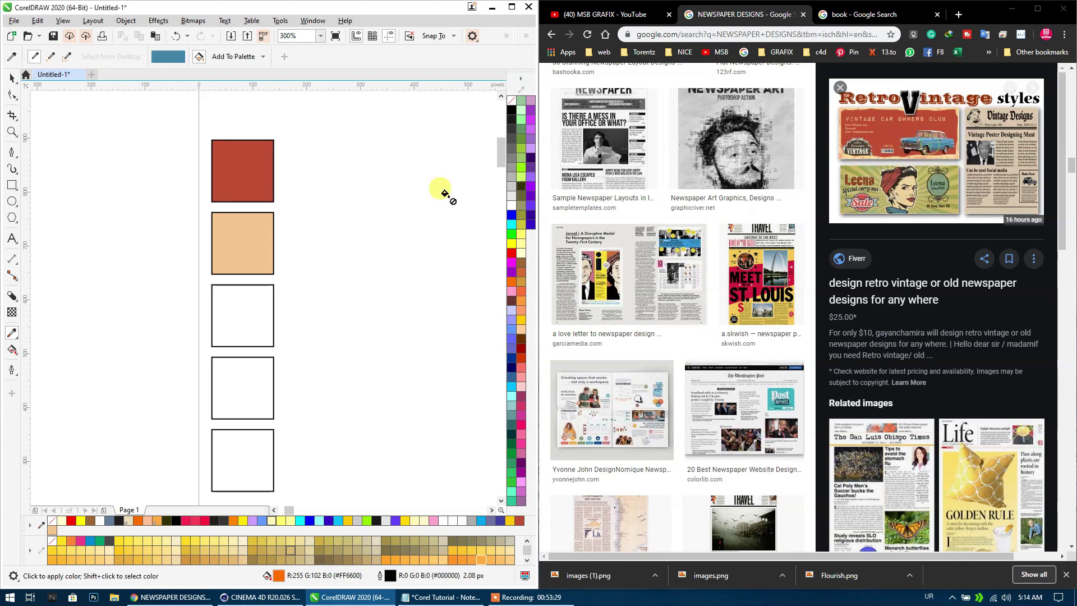
{"action": "left_click", "coordinate": [239, 294]}
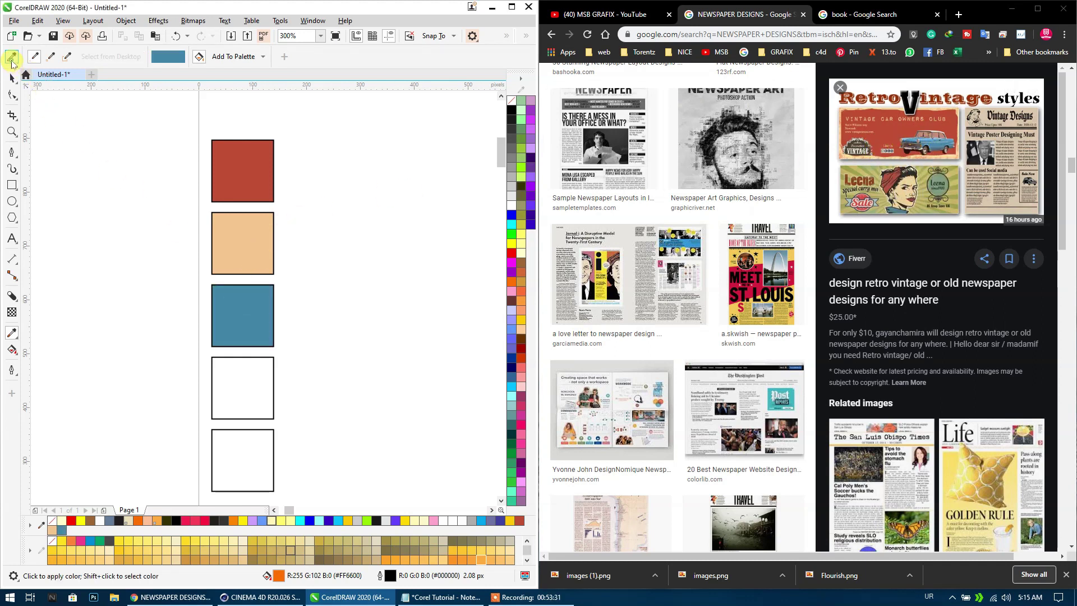
Fill the fourth square with sampled beige and the fifth with sampled yellow.
{"action": "left_click", "coordinate": [110, 56]}
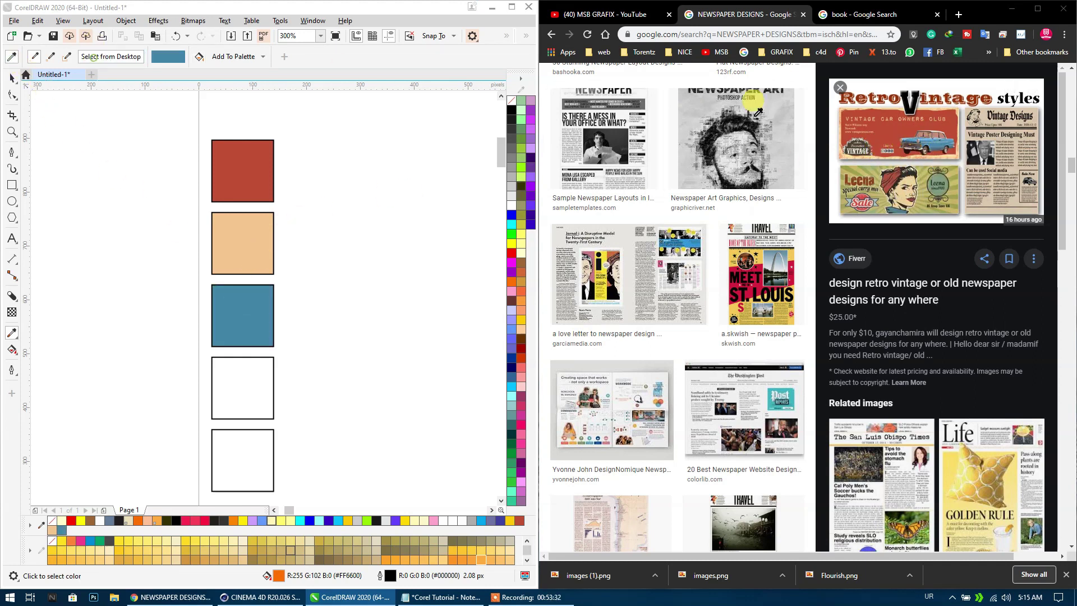
{"action": "left_click", "coordinate": [987, 113]}
{"action": "left_click", "coordinate": [235, 369]}
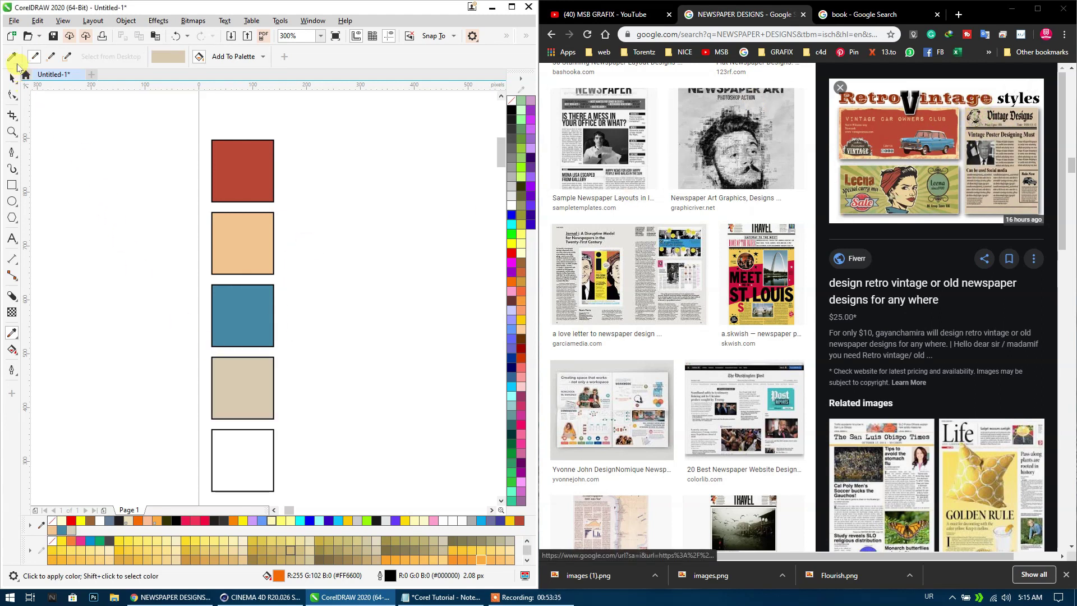
{"action": "left_click", "coordinate": [98, 56]}
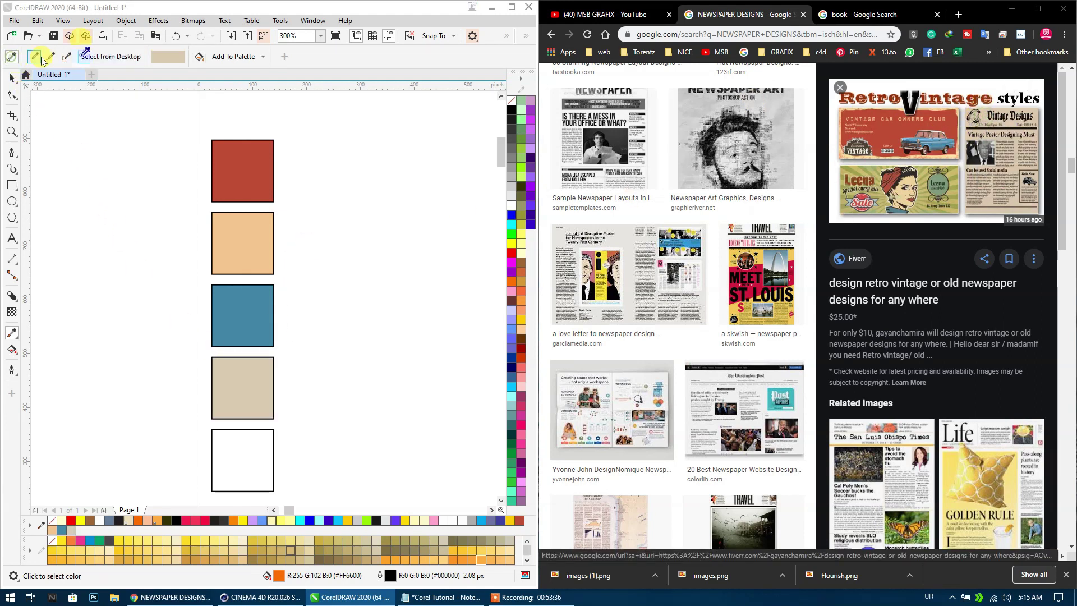
{"action": "left_click", "coordinate": [955, 468]}
{"action": "left_click", "coordinate": [235, 455]}
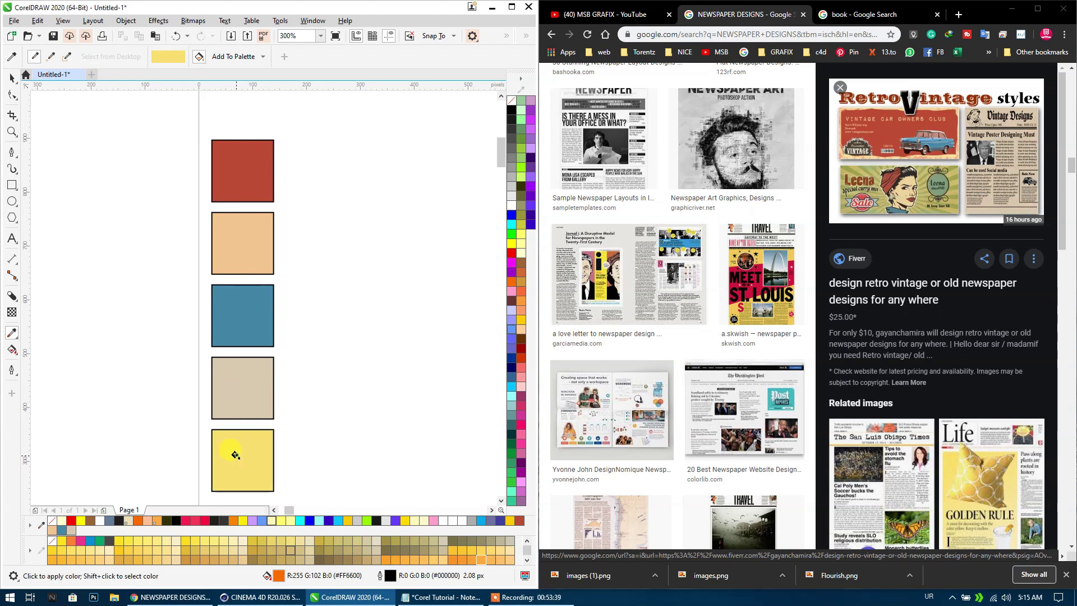
{"action": "scroll", "coordinate": [147, 162], "scroll_direction": "down", "scroll_amount": 2}
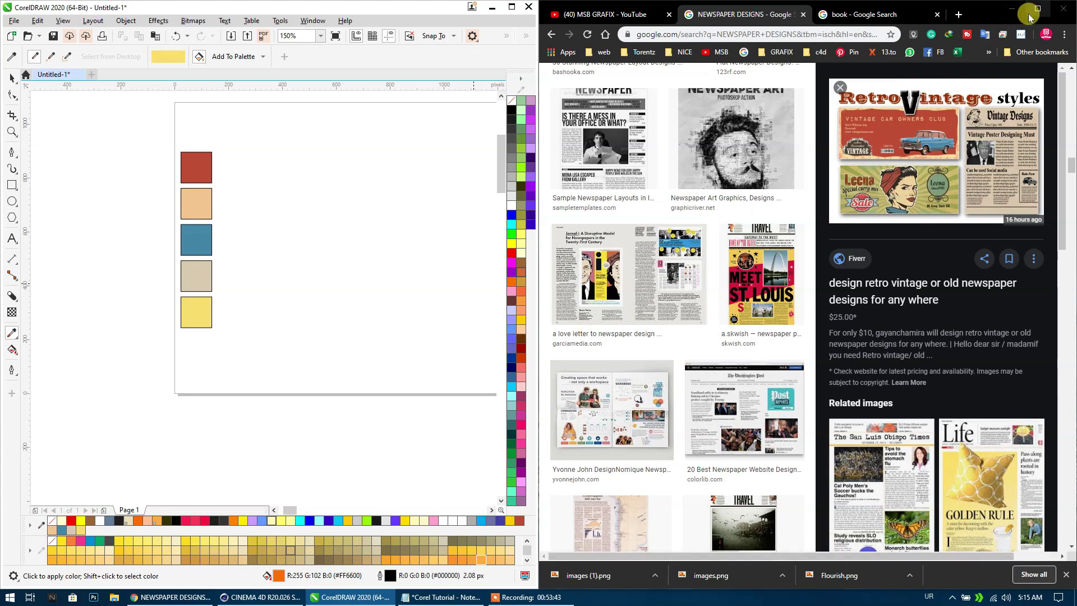
Minimize Chrome, maximize CorelDRAW, and choose Import from the canvas context menu.
{"action": "left_click", "coordinate": [998, 8]}
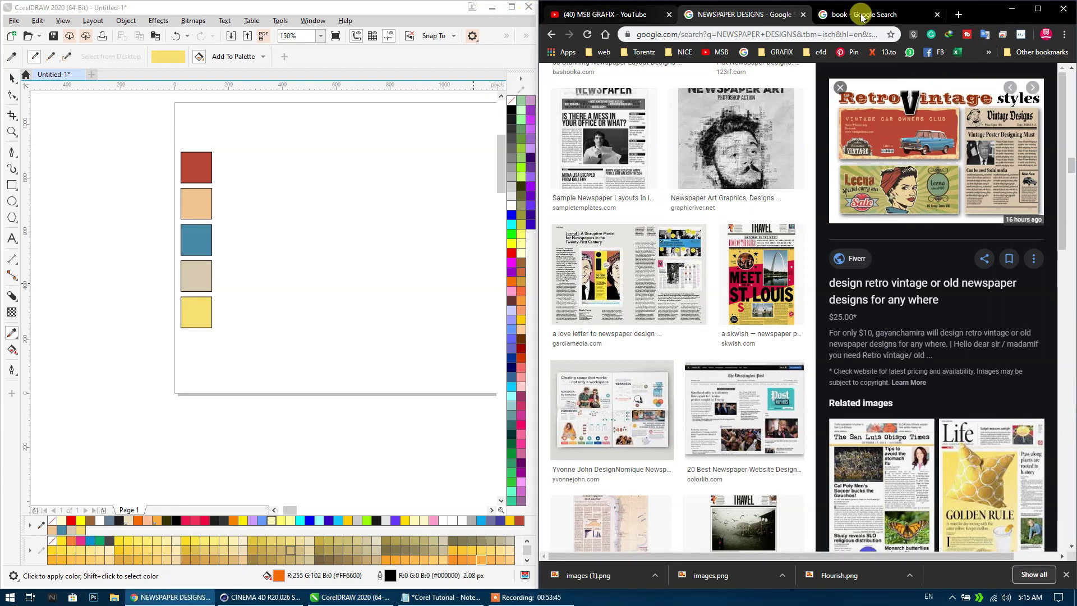
{"action": "left_click", "coordinate": [1011, 9]}
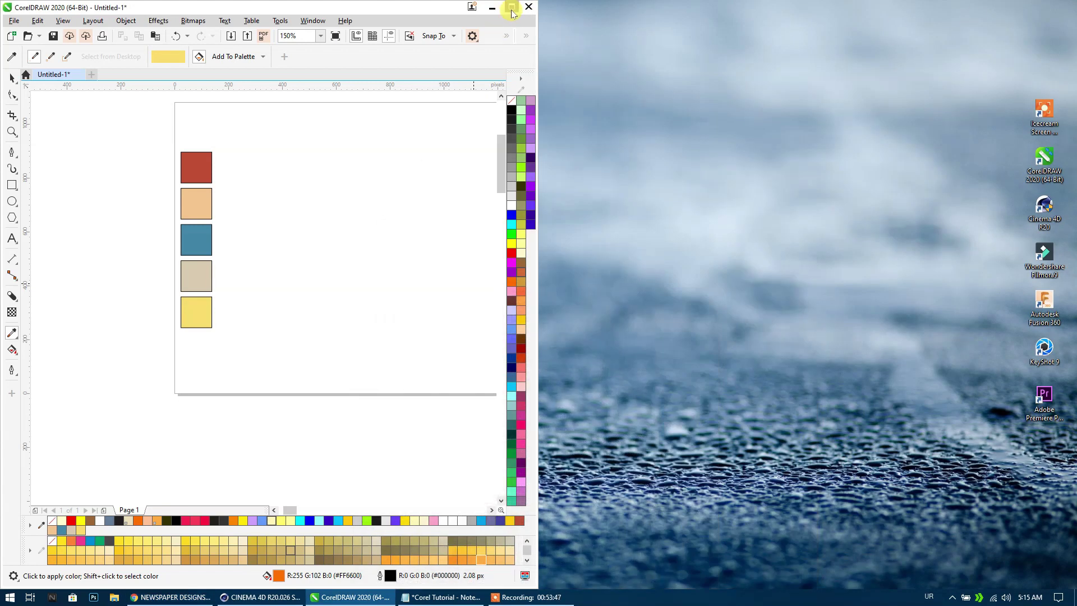
{"action": "left_click", "coordinate": [511, 8]}
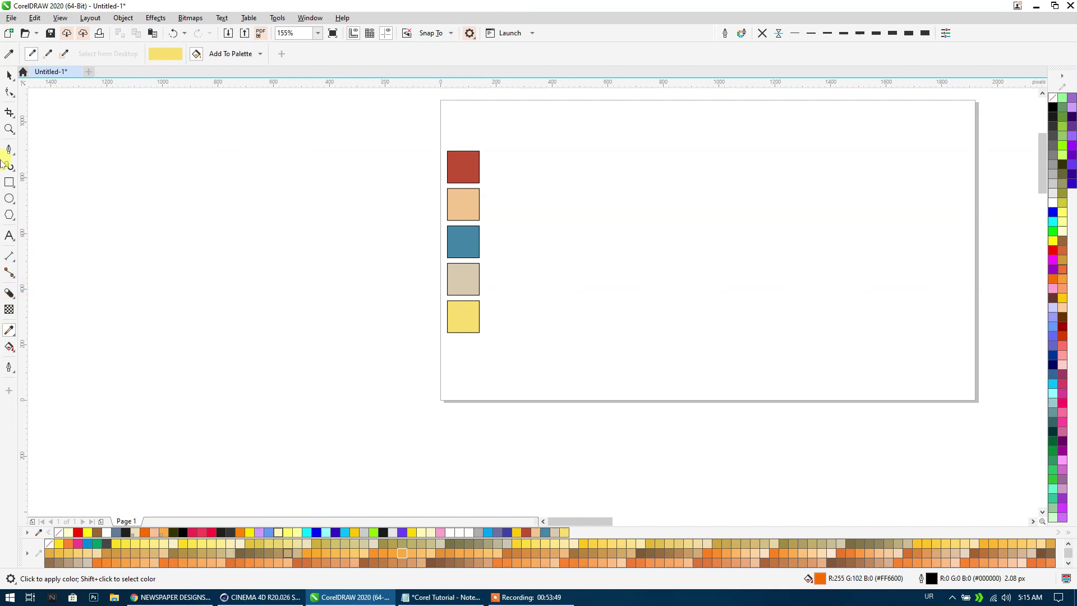
{"action": "left_click", "coordinate": [9, 76]}
{"action": "right_click", "coordinate": [344, 194]}
{"action": "left_click", "coordinate": [375, 257]}
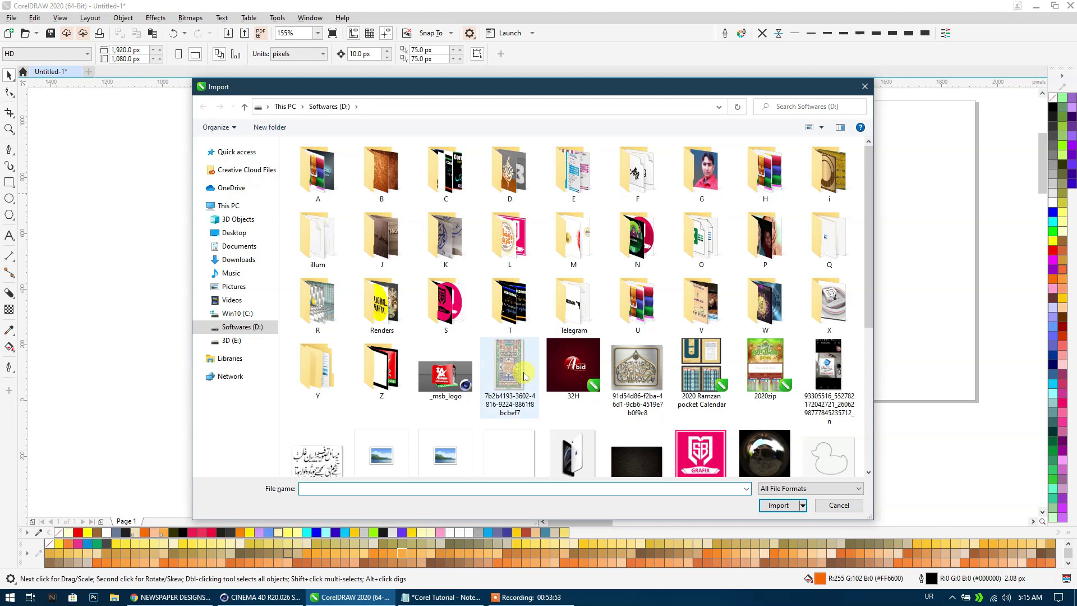
Import the balloon photo and place it on the page.
{"action": "scroll", "coordinate": [617, 376], "scroll_direction": "down", "scroll_amount": 2}
{"action": "scroll", "coordinate": [694, 370], "scroll_direction": "down", "scroll_amount": 3}
{"action": "scroll", "coordinate": [694, 373], "scroll_direction": "up", "scroll_amount": 2}
{"action": "scroll", "coordinate": [694, 373], "scroll_direction": "down", "scroll_amount": 2}
{"action": "double_click", "coordinate": [378, 272]}
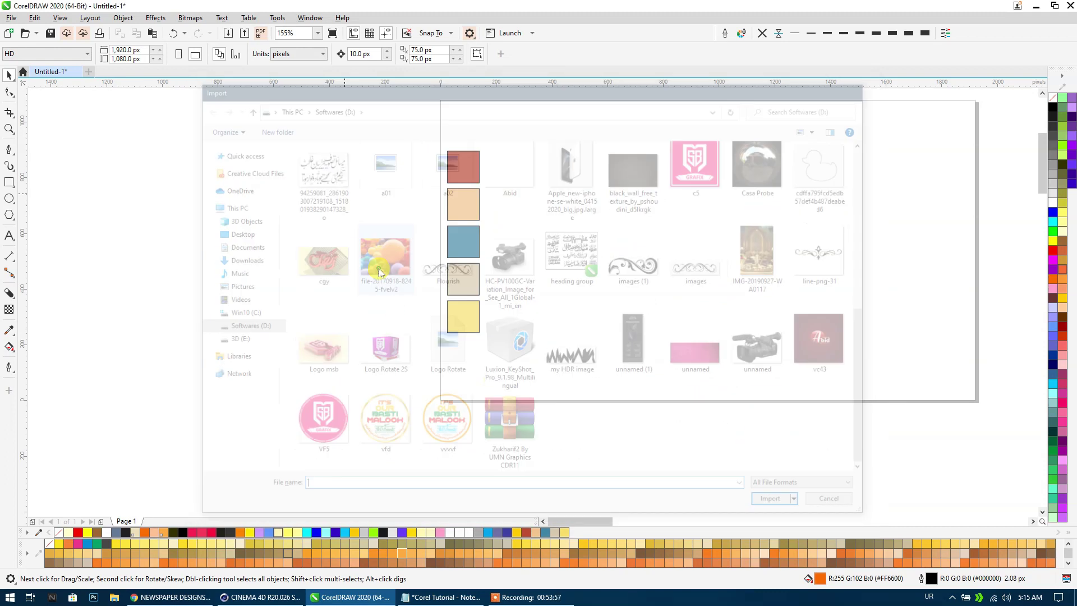
{"action": "left_click_drag", "start_coordinate": [662, 174], "coordinate": [825, 294]}
{"action": "scroll", "coordinate": [847, 247], "scroll_direction": "up", "scroll_amount": 3}
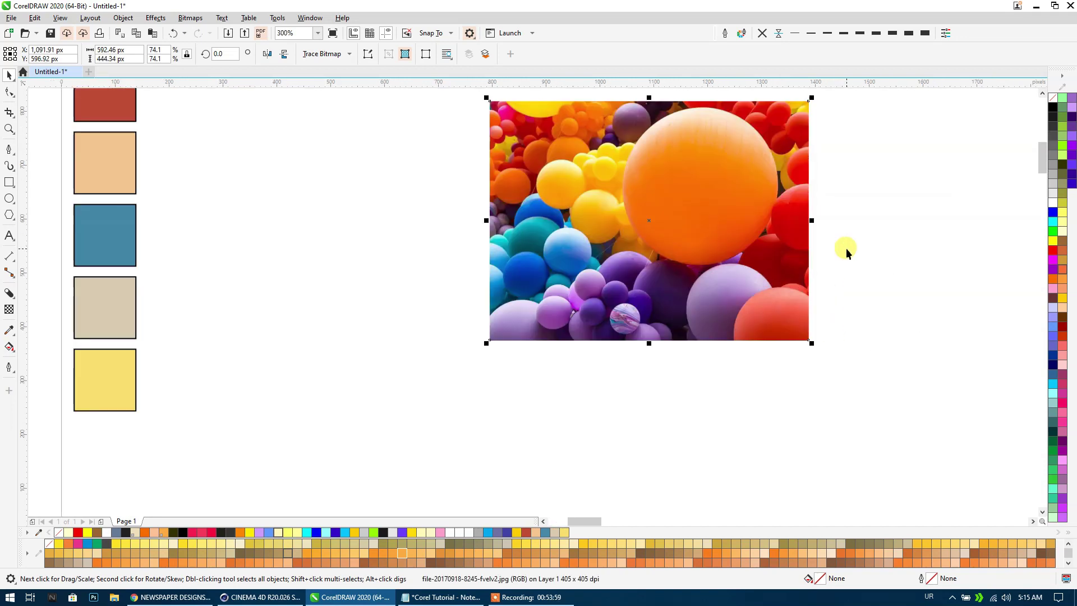
{"action": "left_click", "coordinate": [201, 192]}
Duplicate the five-square column, shrink the copy, and move it beside the photo.
{"action": "scroll", "coordinate": [194, 174], "scroll_direction": "down", "scroll_amount": 3}
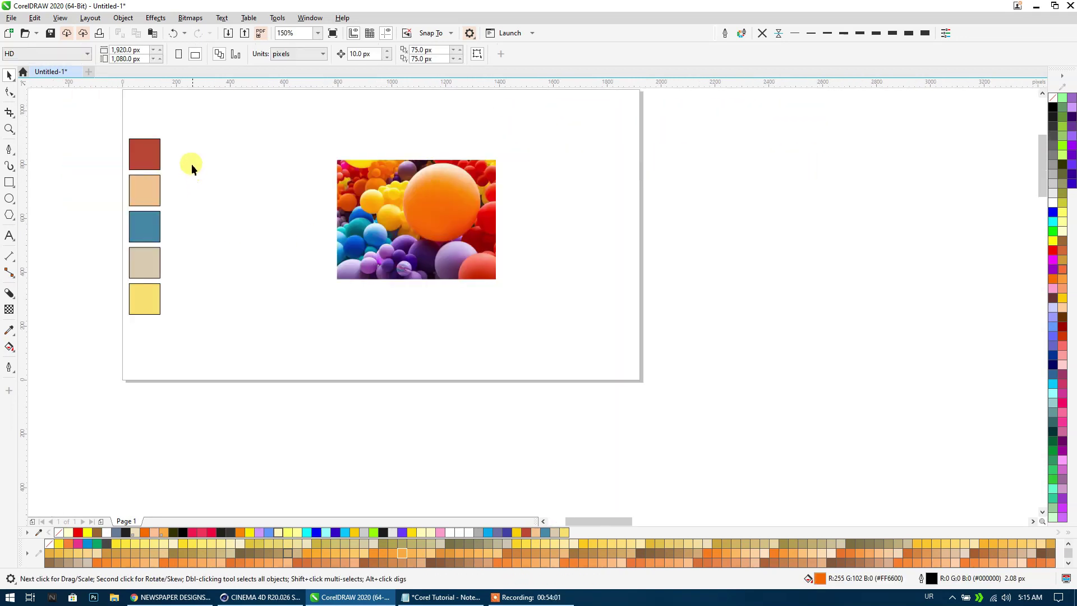
{"action": "left_click_drag", "start_coordinate": [191, 136], "coordinate": [123, 308]}
{"action": "left_click_drag", "start_coordinate": [142, 265], "coordinate": [186, 265]}
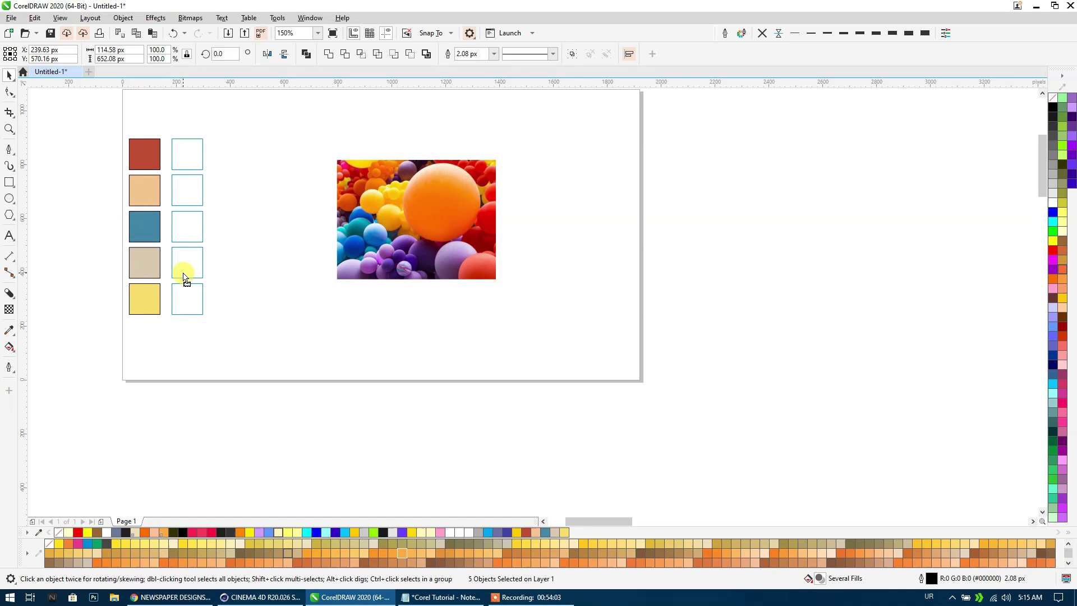
{"action": "left_click_drag", "start_coordinate": [169, 226], "coordinate": [184, 226]}
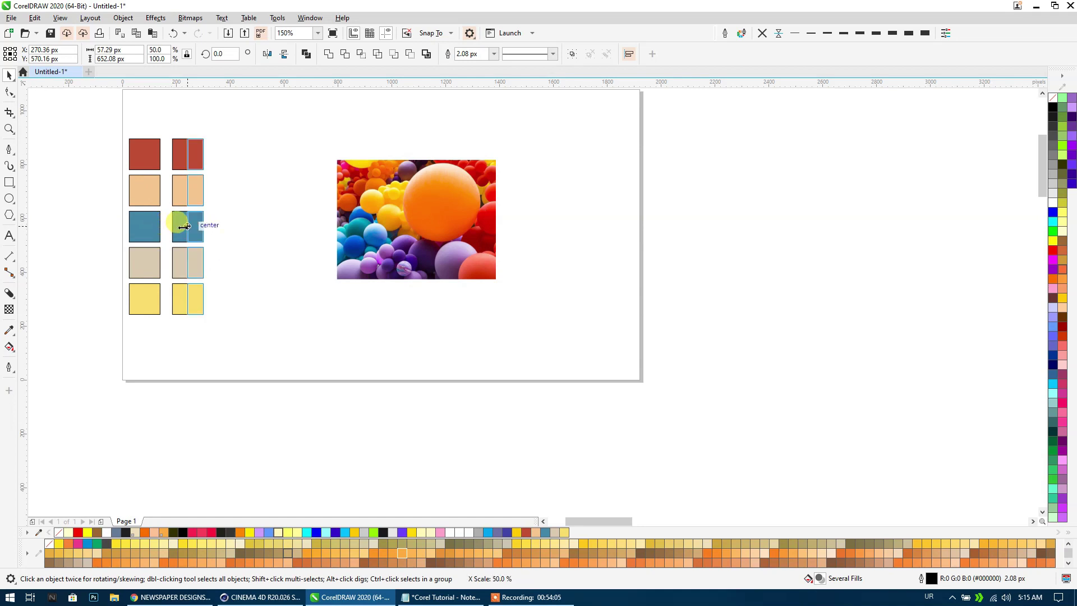
{"action": "scroll", "coordinate": [207, 213], "scroll_direction": "up", "scroll_amount": 2}
{"action": "scroll", "coordinate": [208, 212], "scroll_direction": "up", "scroll_amount": 1}
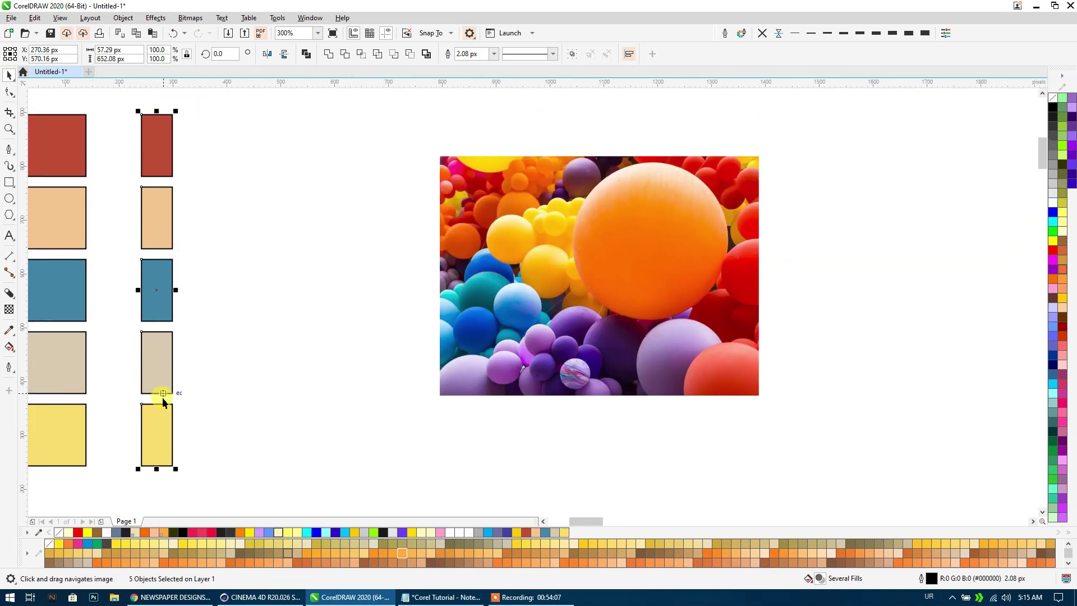
{"action": "left_click_drag", "start_coordinate": [156, 469], "coordinate": [156, 301]}
{"action": "left_click_drag", "start_coordinate": [158, 217], "coordinate": [408, 303]}
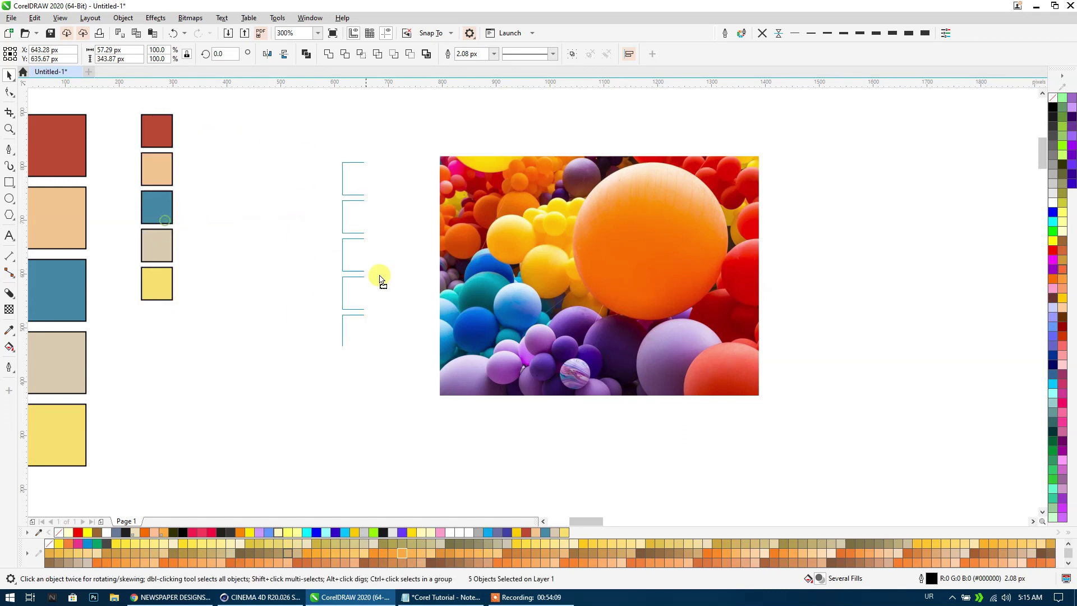
Remove the fills from the copied five squares.
{"action": "scroll", "coordinate": [337, 281], "scroll_direction": "right", "scroll_amount": 3}
{"action": "scroll", "coordinate": [272, 271], "scroll_direction": "up", "scroll_amount": 2}
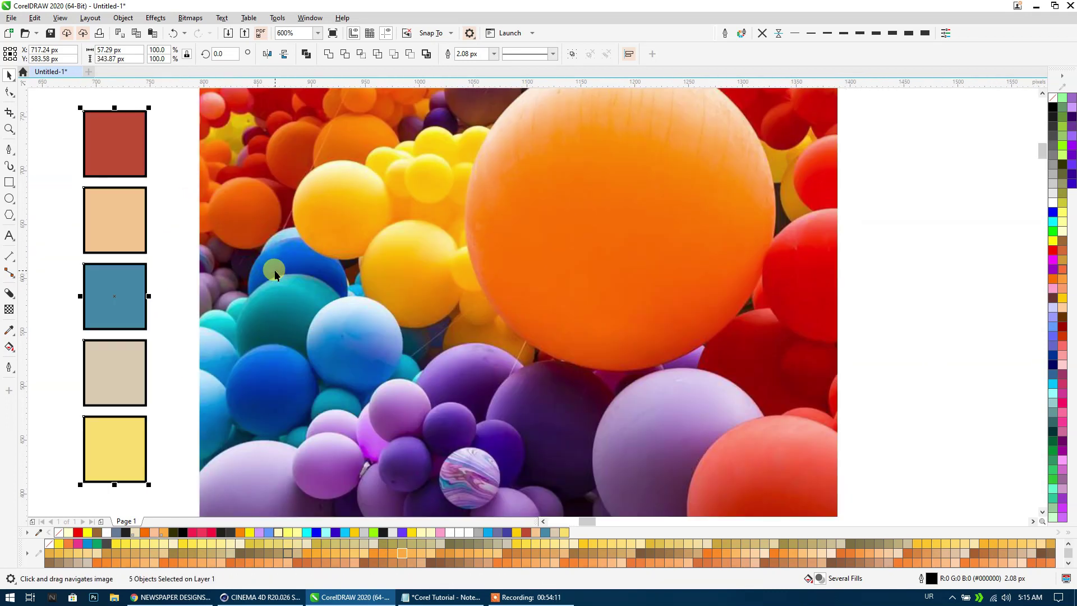
{"action": "left_click", "coordinate": [460, 534]}
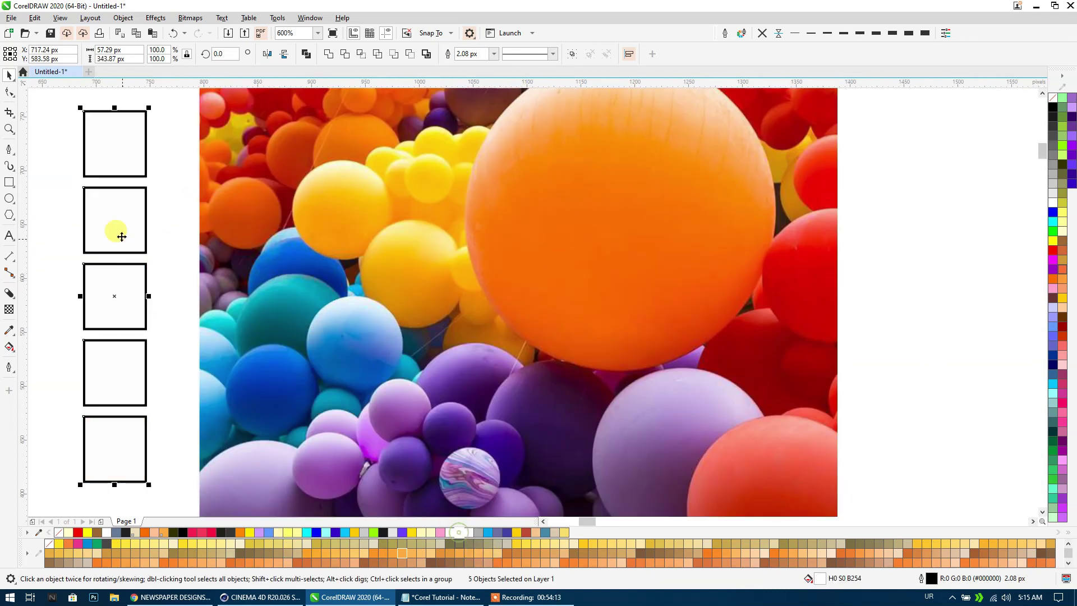
{"action": "left_click", "coordinate": [901, 168]}
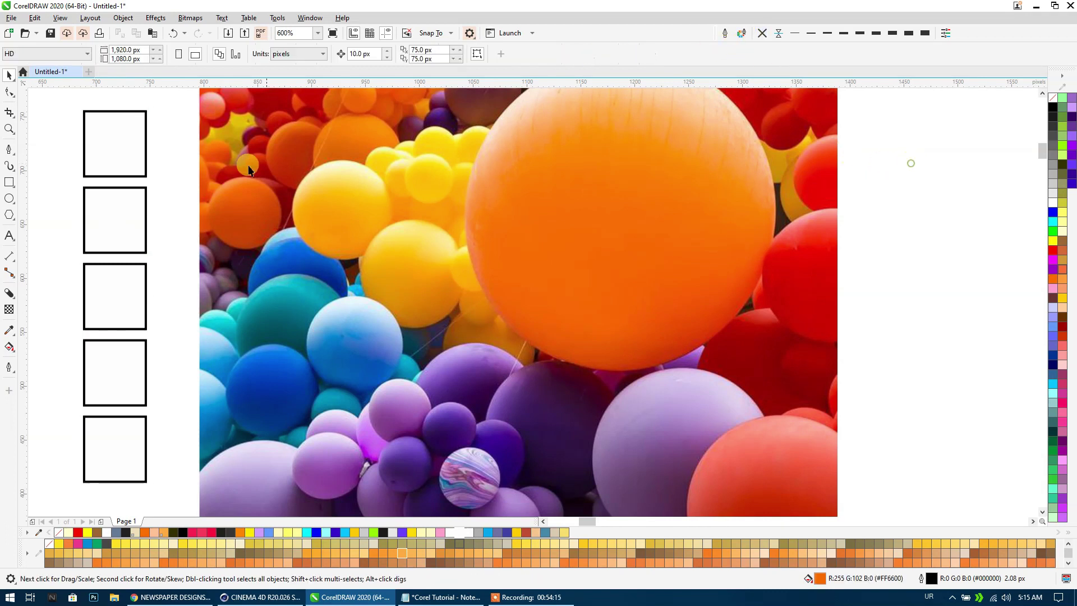
Fill the five squares with balloon colours: orange, orange, dark orange, teal, dark blue.
{"action": "left_click", "coordinate": [10, 331]}
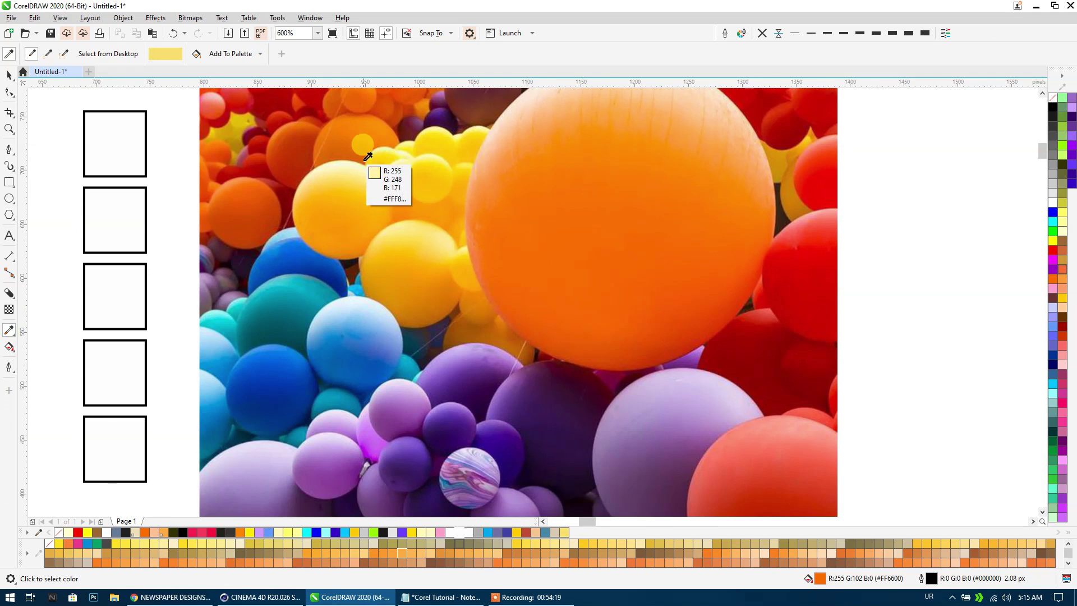
{"action": "left_click", "coordinate": [339, 137]}
{"action": "left_click", "coordinate": [154, 135]}
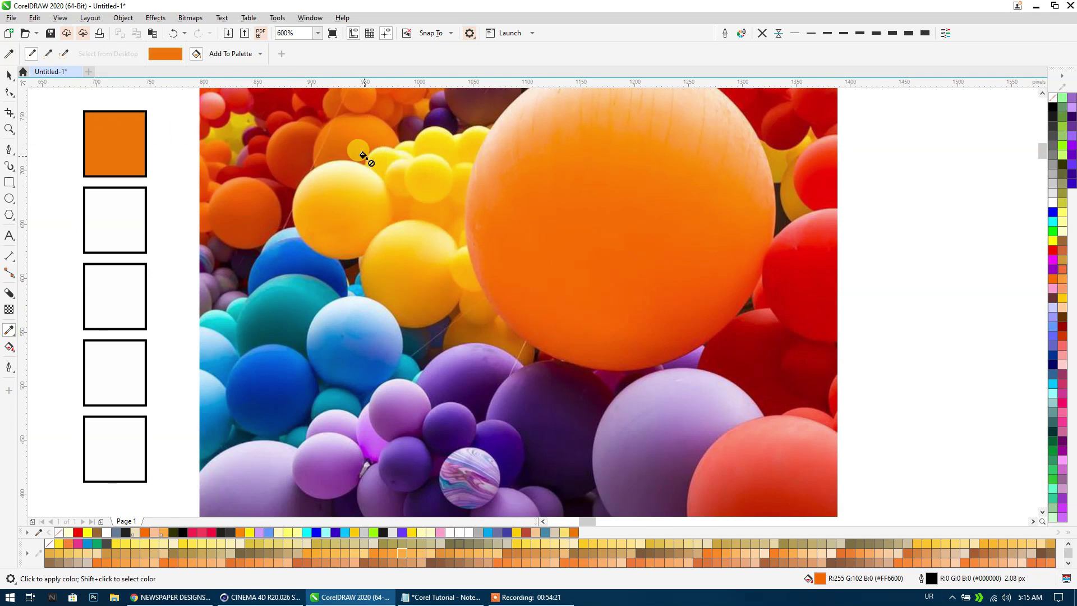
{"action": "key", "text": "shift"}
{"action": "left_click", "coordinate": [544, 157]}
{"action": "left_click", "coordinate": [120, 214]}
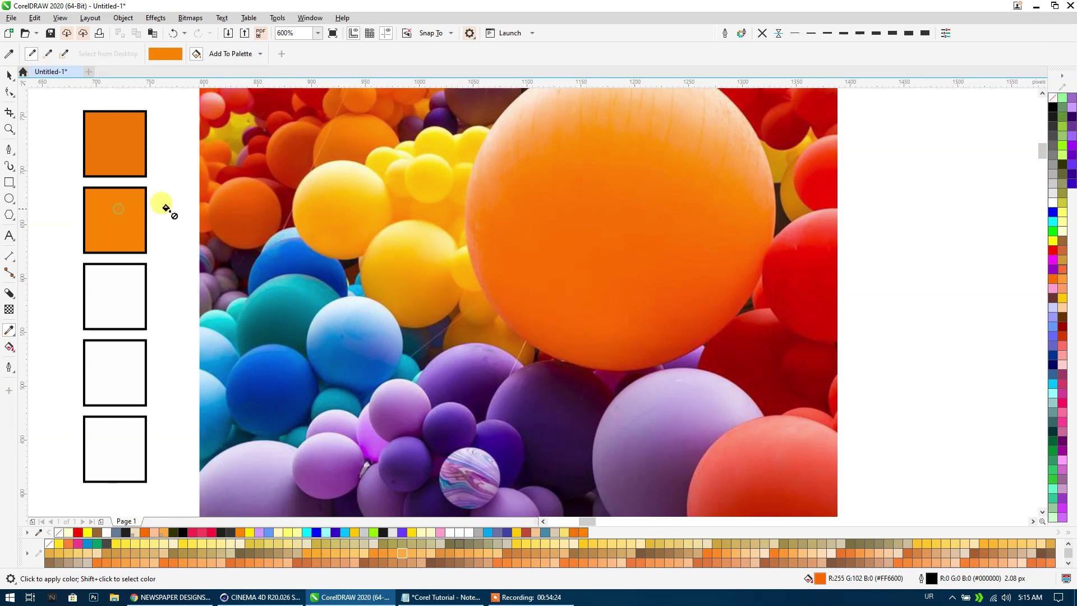
{"action": "left_click", "coordinate": [254, 203]}
{"action": "left_click", "coordinate": [122, 287]}
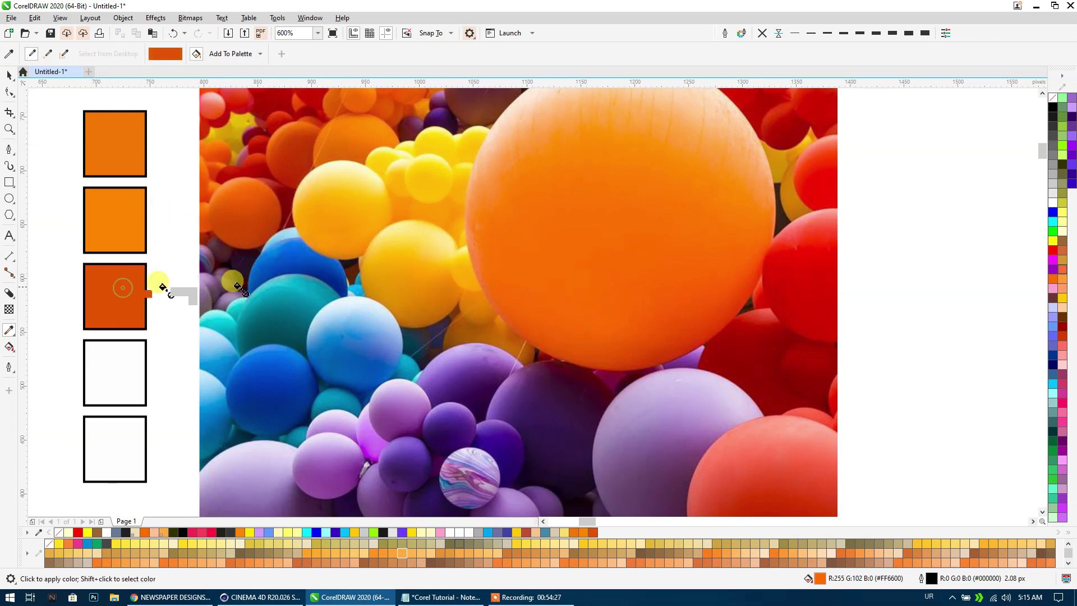
{"action": "left_click", "coordinate": [285, 287]}
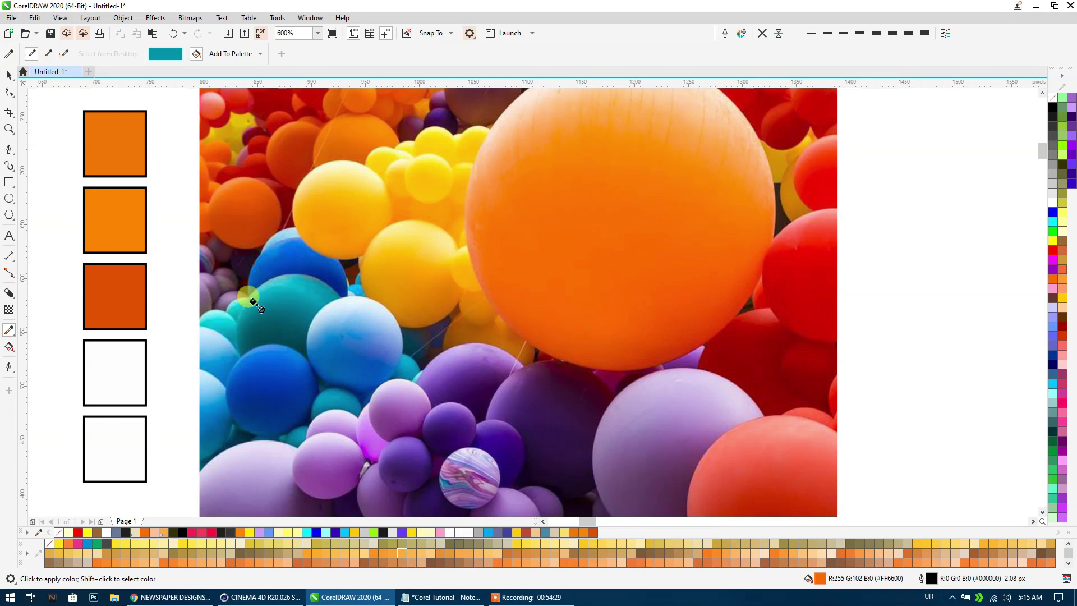
{"action": "left_click", "coordinate": [110, 353]}
{"action": "left_click", "coordinate": [271, 367]}
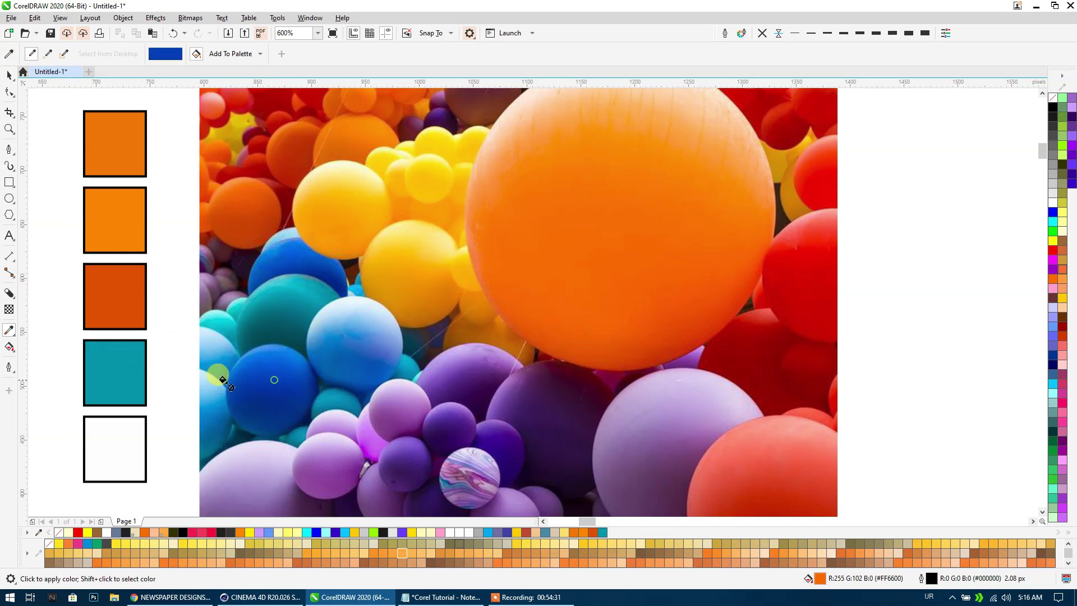
{"action": "left_click", "coordinate": [97, 432]}
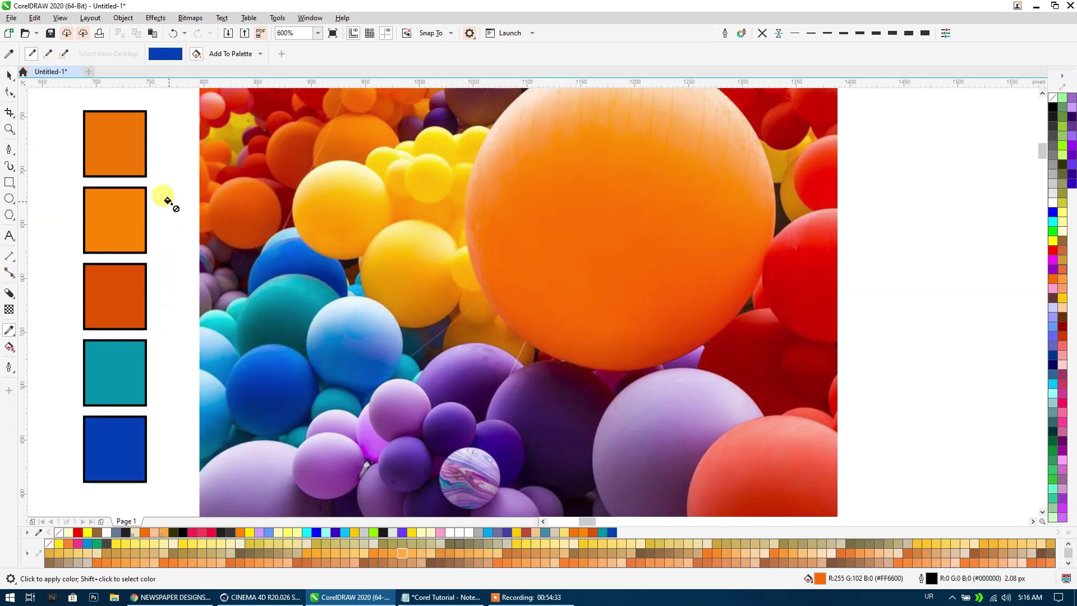
Refill the first square dark red and the second and third with big-balloon orange.
{"action": "left_click", "coordinate": [475, 475]}
{"action": "left_click", "coordinate": [91, 205]}
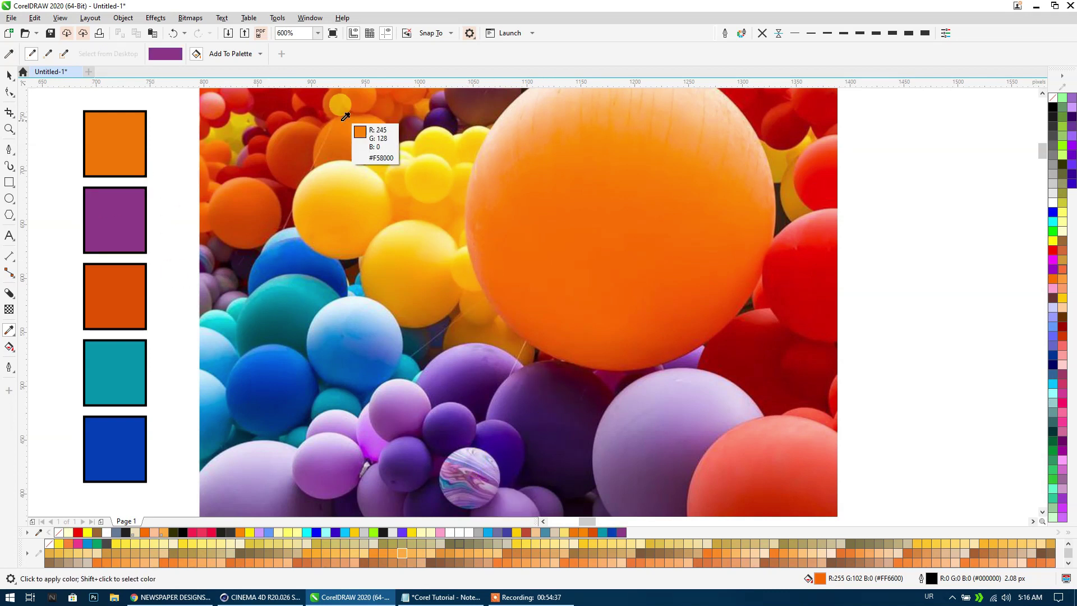
{"action": "left_click", "coordinate": [283, 105]}
{"action": "left_click", "coordinate": [133, 142]}
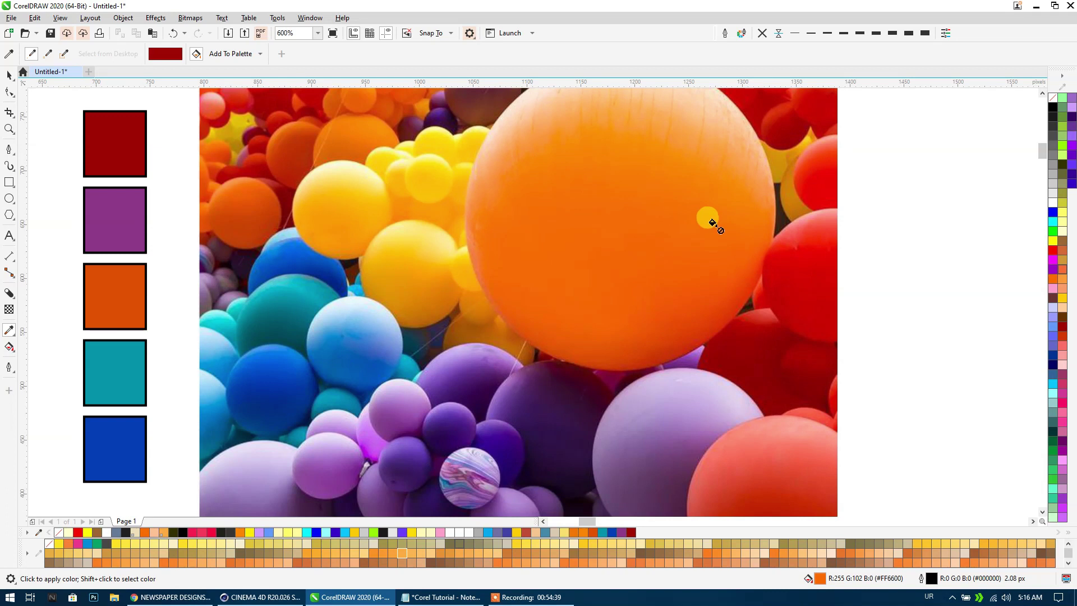
{"action": "left_click", "coordinate": [750, 228]}
{"action": "left_click", "coordinate": [104, 216]}
{"action": "left_click", "coordinate": [507, 243]}
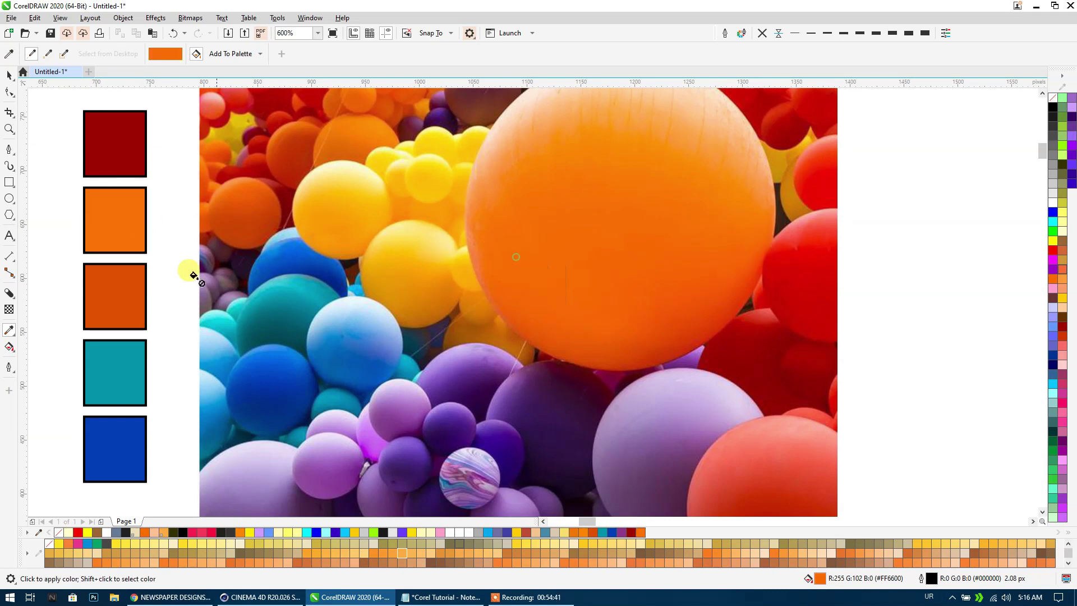
{"action": "left_click", "coordinate": [125, 289]}
Fill the fourth square dark red and the fifth bright red from the balloons.
{"action": "left_click", "coordinate": [770, 335]}
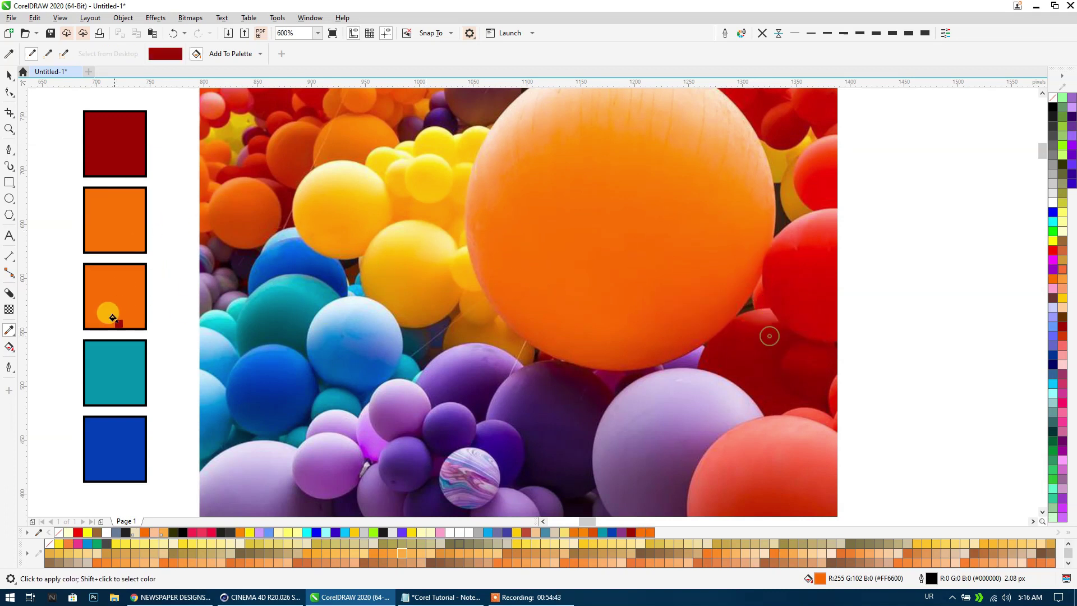
{"action": "left_click", "coordinate": [103, 366]}
{"action": "left_click", "coordinate": [788, 263]}
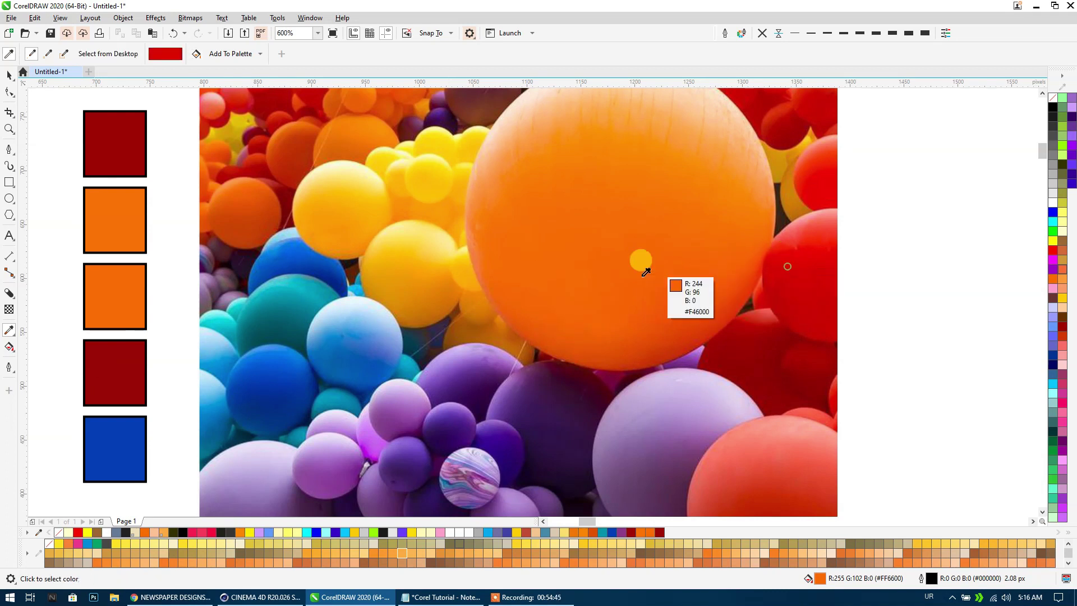
{"action": "left_click", "coordinate": [110, 419]}
{"action": "left_click", "coordinate": [9, 53]}
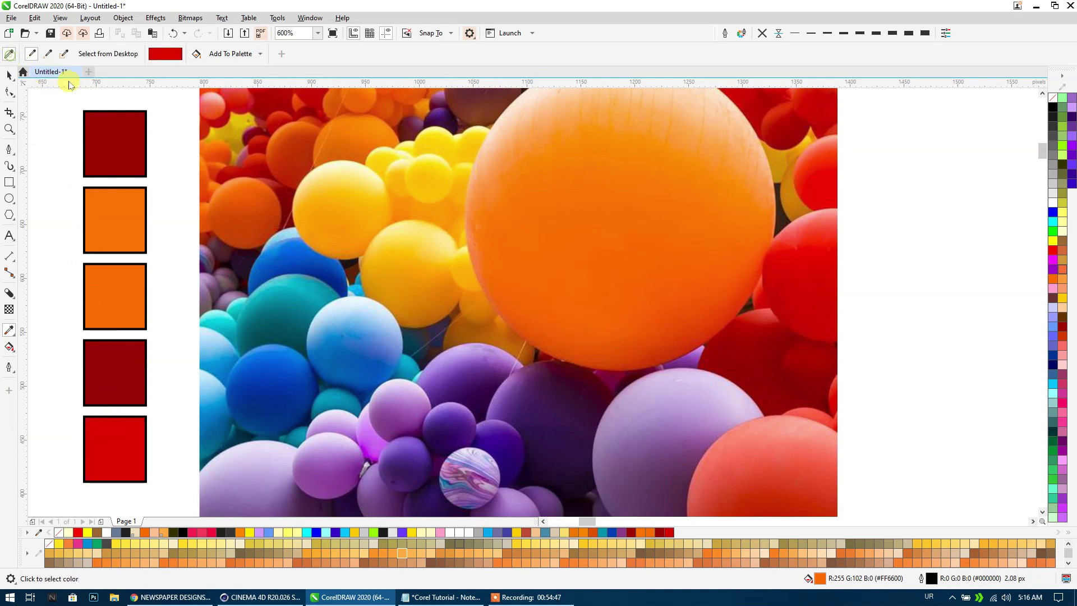
Sample balloon yellow and refill the second square with it.
{"action": "left_click", "coordinate": [545, 224]}
{"action": "left_click", "coordinate": [121, 225]}
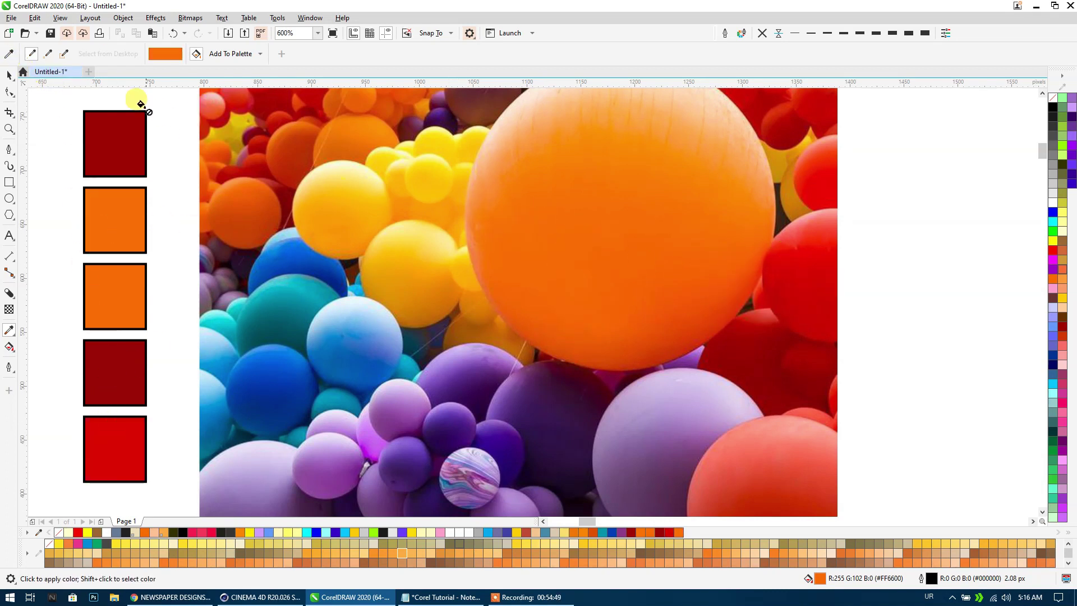
{"action": "left_click", "coordinate": [8, 56]}
{"action": "left_click", "coordinate": [420, 168]}
{"action": "left_click", "coordinate": [100, 223]}
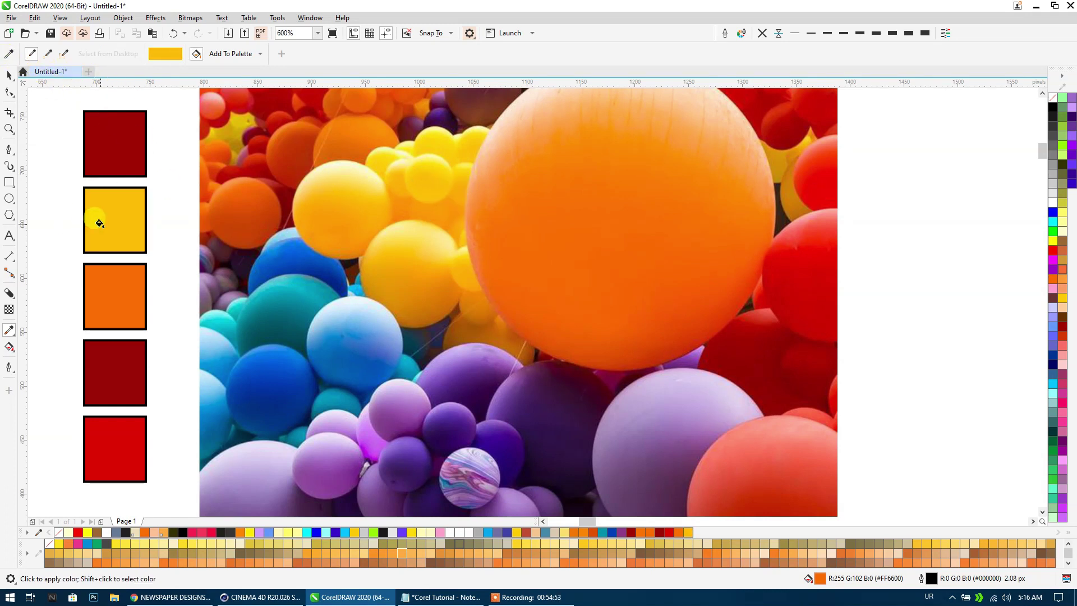
{"action": "scroll", "coordinate": [99, 224], "scroll_direction": "down", "scroll_amount": 2}
{"action": "scroll", "coordinate": [163, 219], "scroll_direction": "down", "scroll_amount": 2}
With a 2x2 eyedropper sample, fill the left column's peach square with big-balloon orange.
{"action": "left_click_drag", "start_coordinate": [360, 286], "coordinate": [736, 321]}
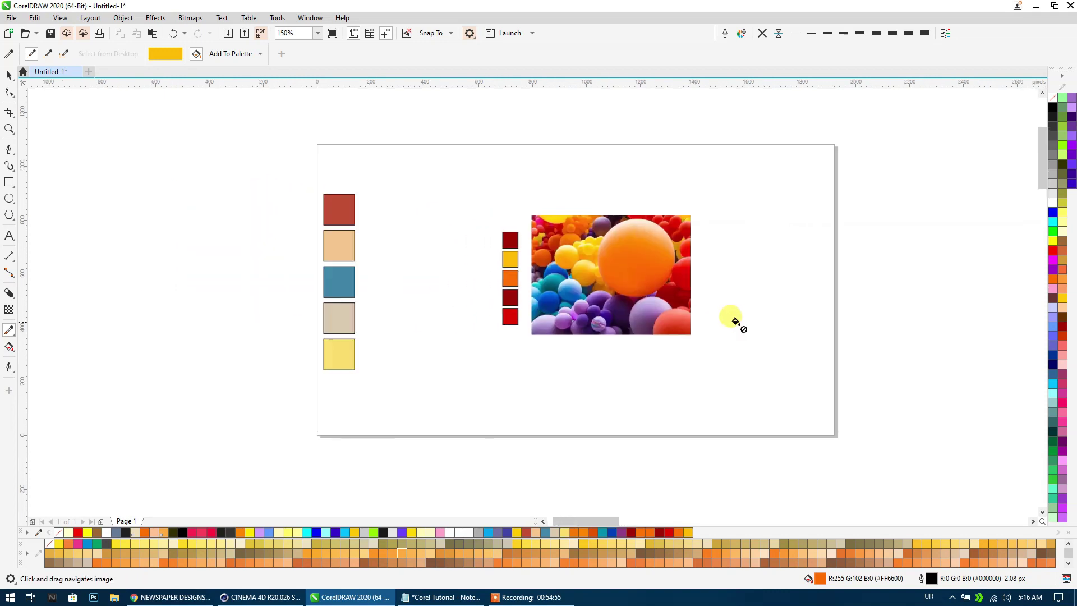
{"action": "key", "text": "space"}
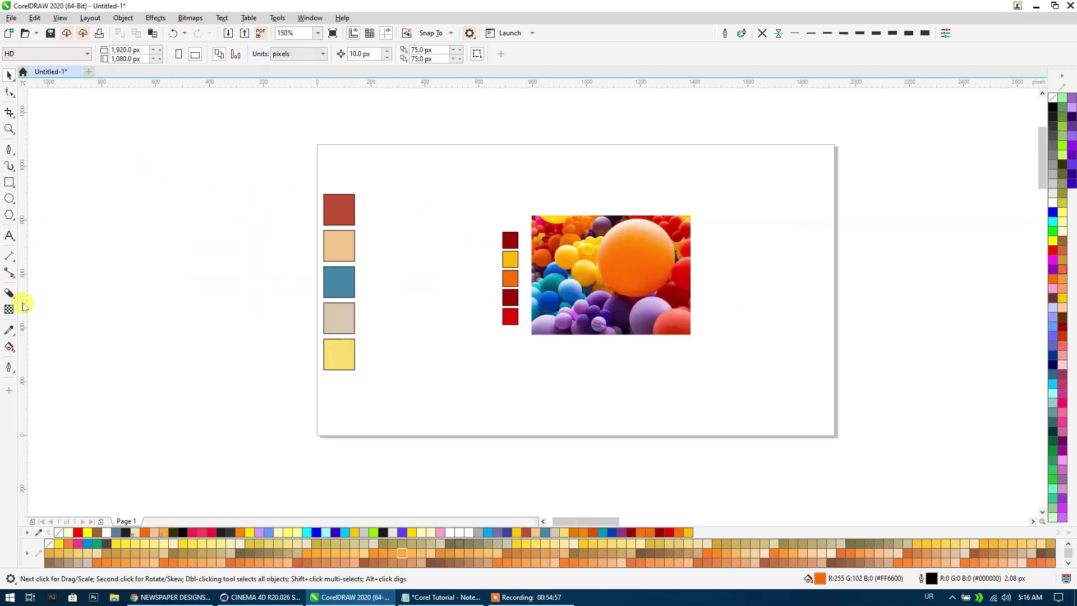
{"action": "left_click", "coordinate": [8, 331]}
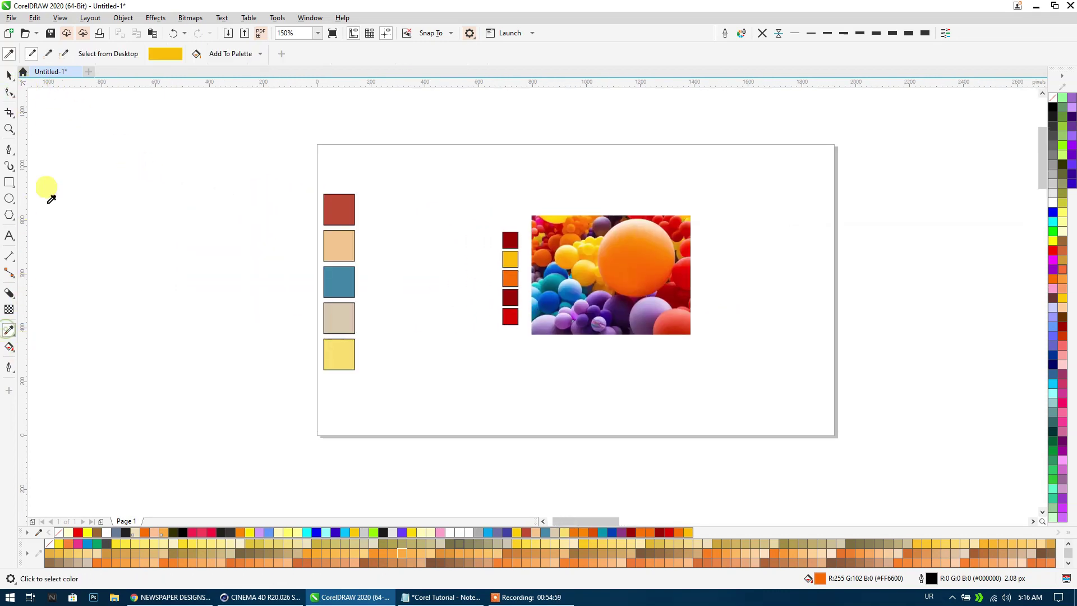
{"action": "left_click", "coordinate": [48, 57]}
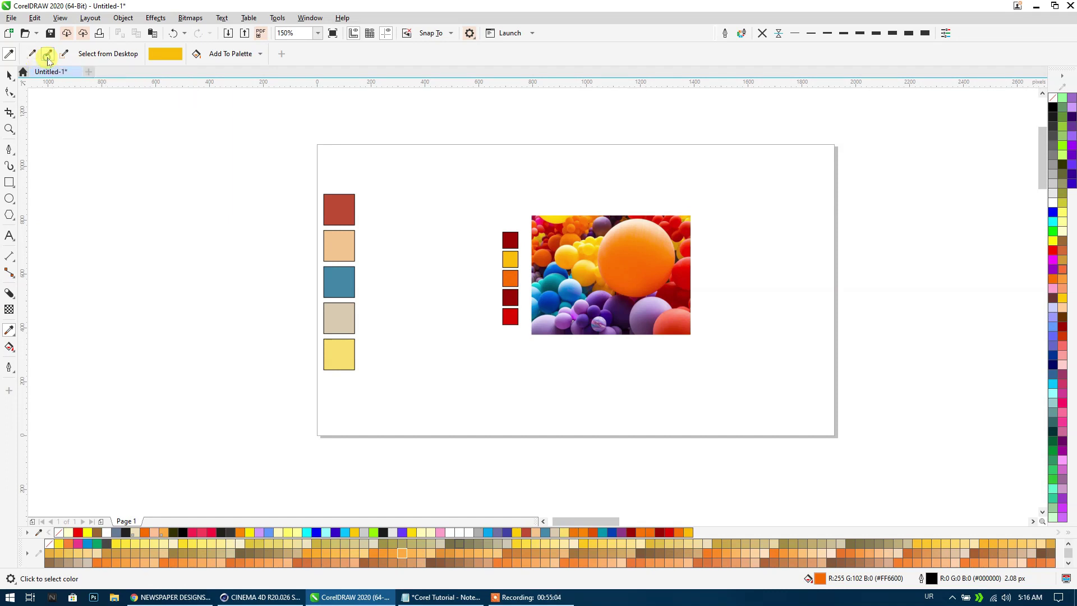
{"action": "left_click", "coordinate": [621, 250]}
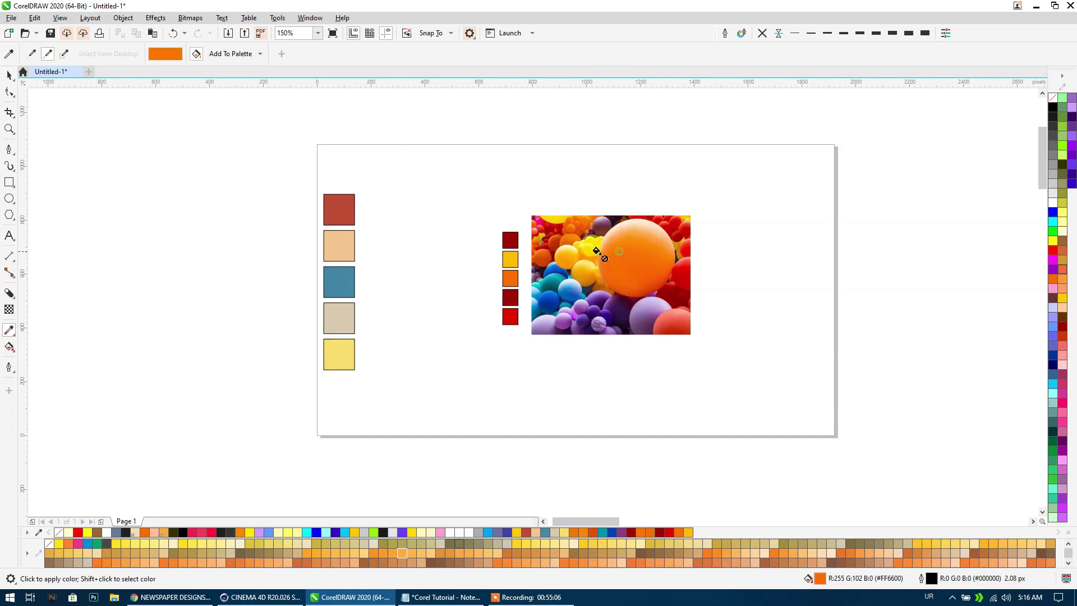
{"action": "left_click", "coordinate": [331, 241]}
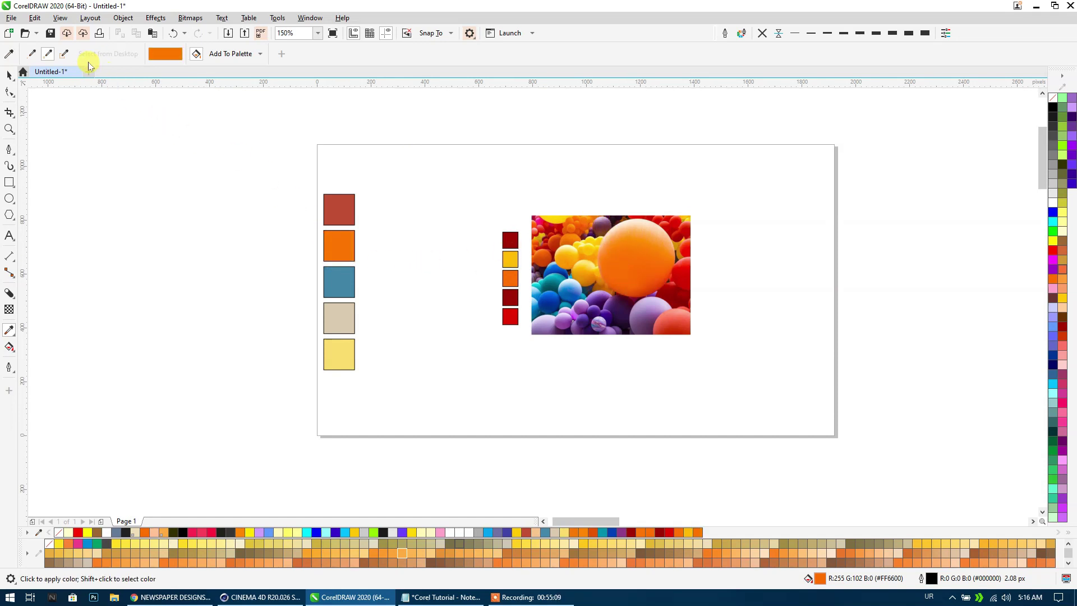
{"action": "left_click", "coordinate": [65, 54]}
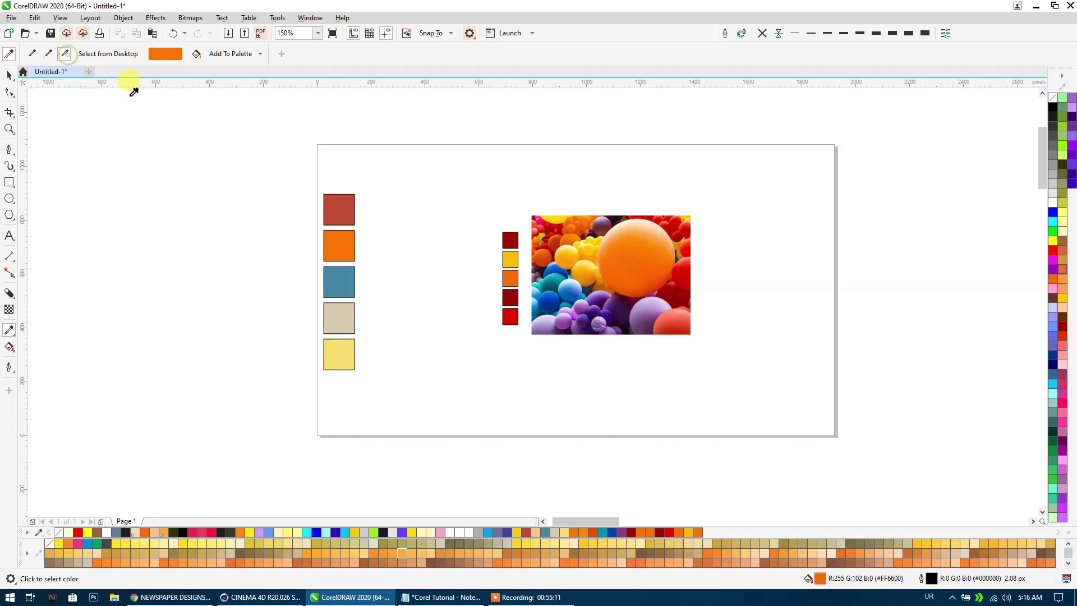
{"action": "left_click", "coordinate": [617, 259]}
{"action": "scroll", "coordinate": [340, 258], "scroll_direction": "up", "scroll_amount": 1}
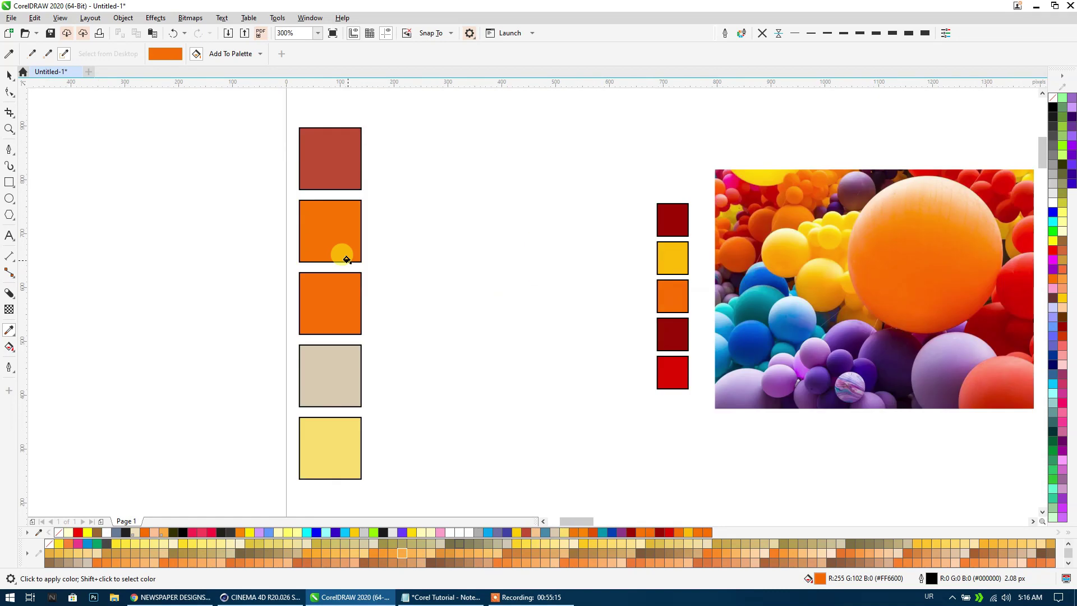
{"action": "scroll", "coordinate": [336, 263], "scroll_direction": "up", "scroll_amount": 1}
{"action": "left_click", "coordinate": [6, 73]}
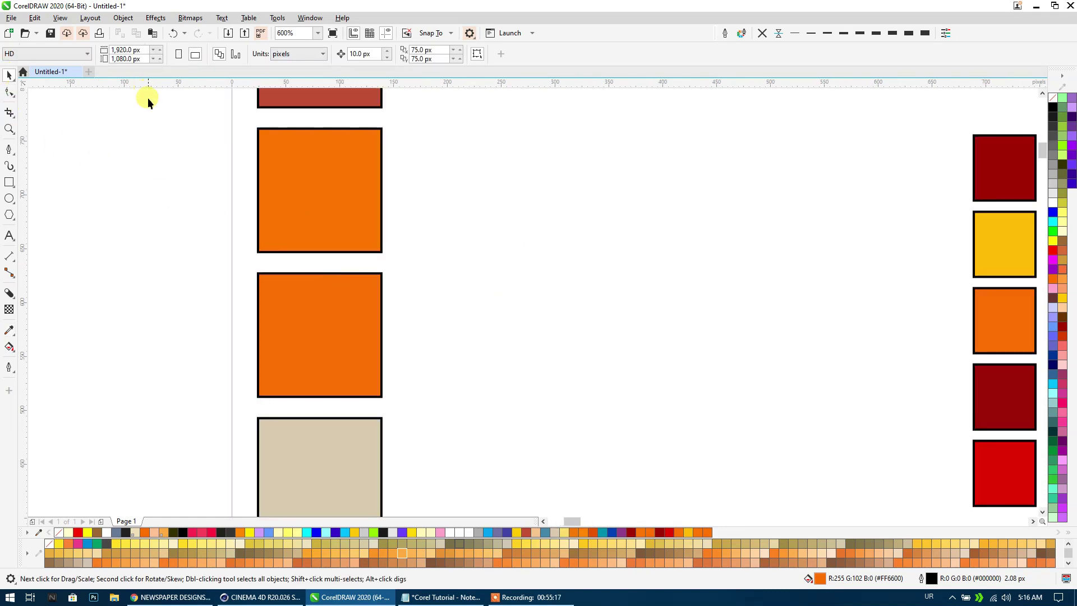
{"action": "scroll", "coordinate": [183, 218], "scroll_direction": "down", "scroll_amount": 1}
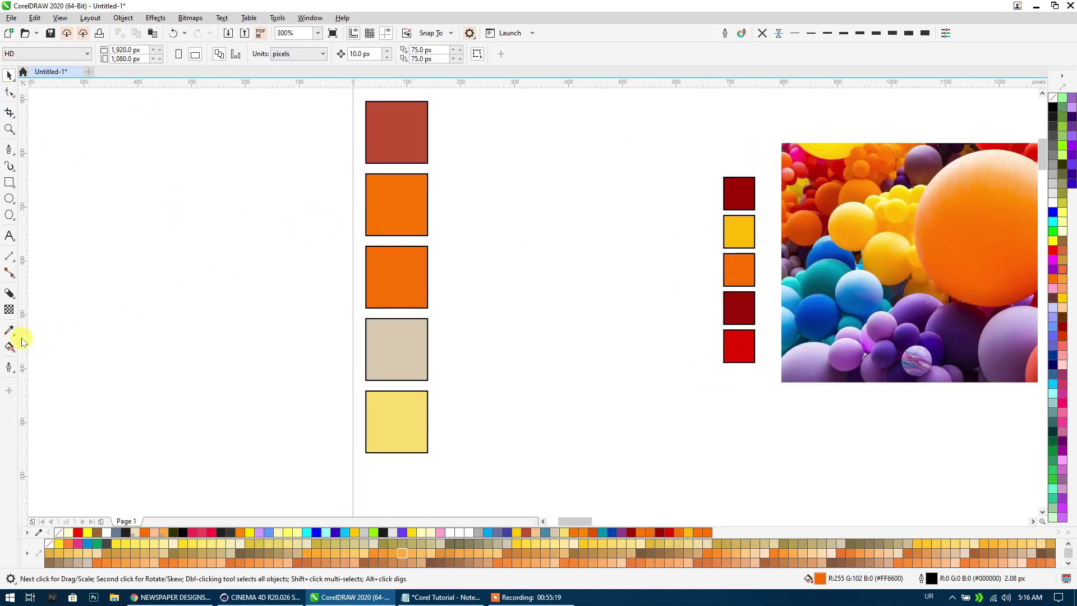
Add the sampled orange #F97100 to the Document Palette and check the square's fill.
{"action": "left_click", "coordinate": [12, 332]}
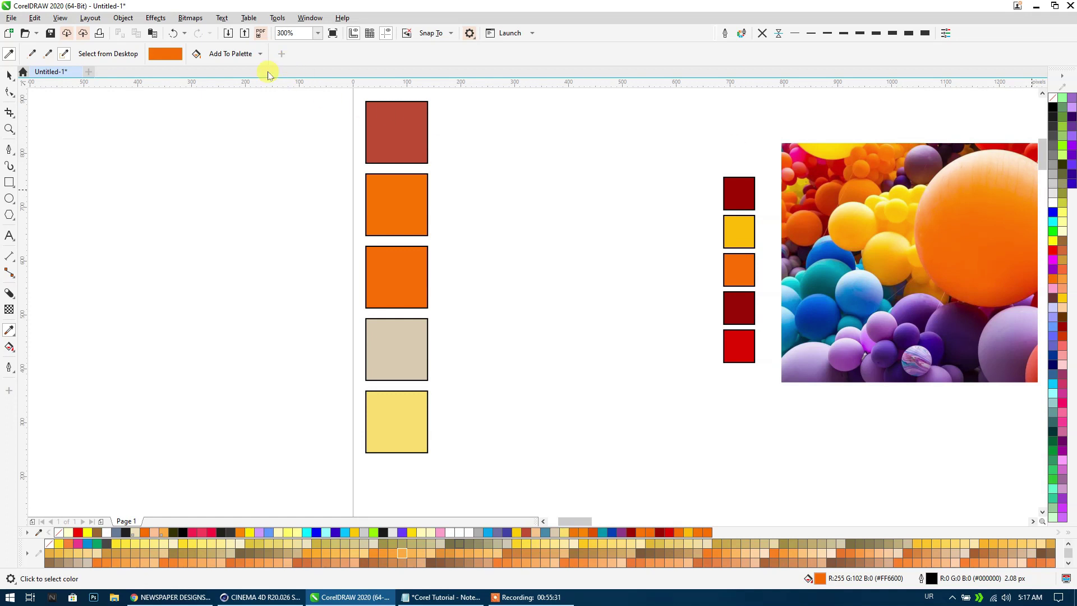
{"action": "left_click", "coordinate": [221, 60]}
{"action": "left_click", "coordinate": [261, 54]}
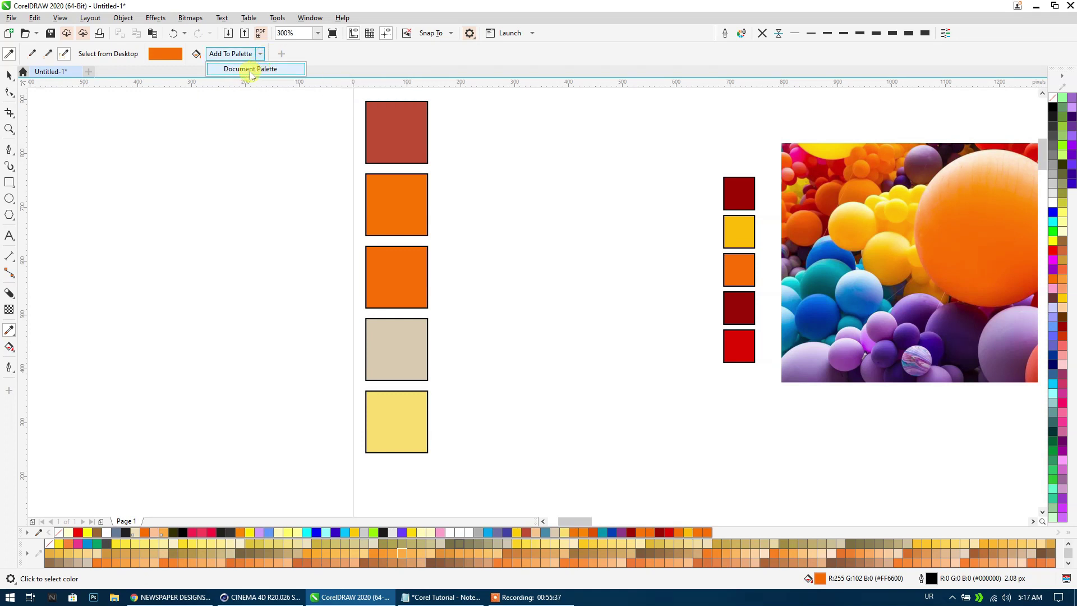
{"action": "left_click", "coordinate": [250, 69]}
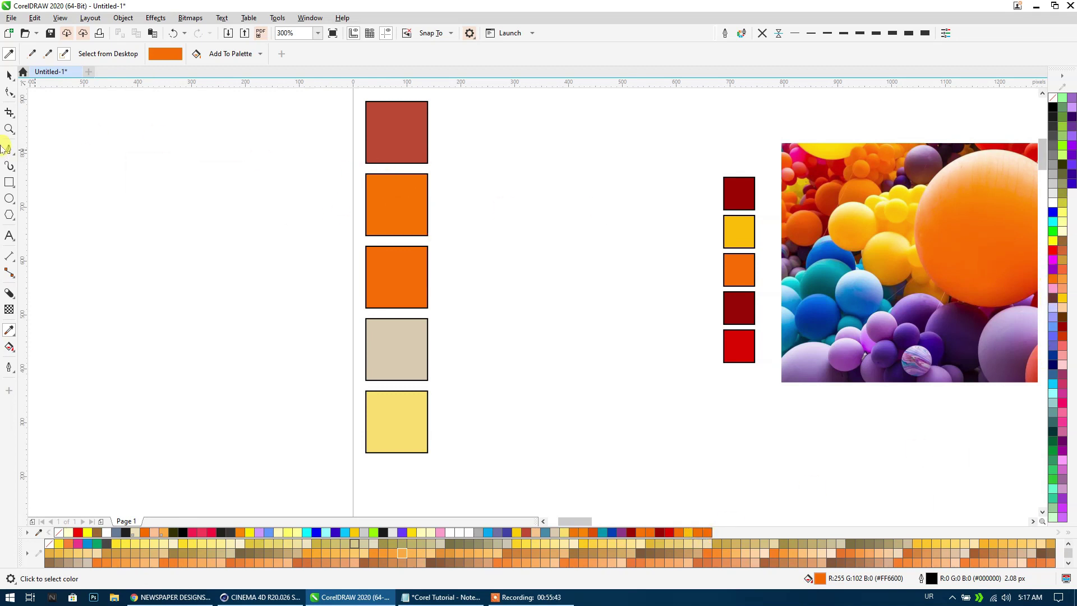
{"action": "left_click", "coordinate": [8, 76]}
{"action": "mouse_move", "coordinate": [405, 203]}
{"action": "left_mouse_down"}
{"action": "mouse_move", "coordinate": [577, 221]}
{"action": "mouse_move", "coordinate": [1073, 202]}
{"action": "left_mouse_up"}
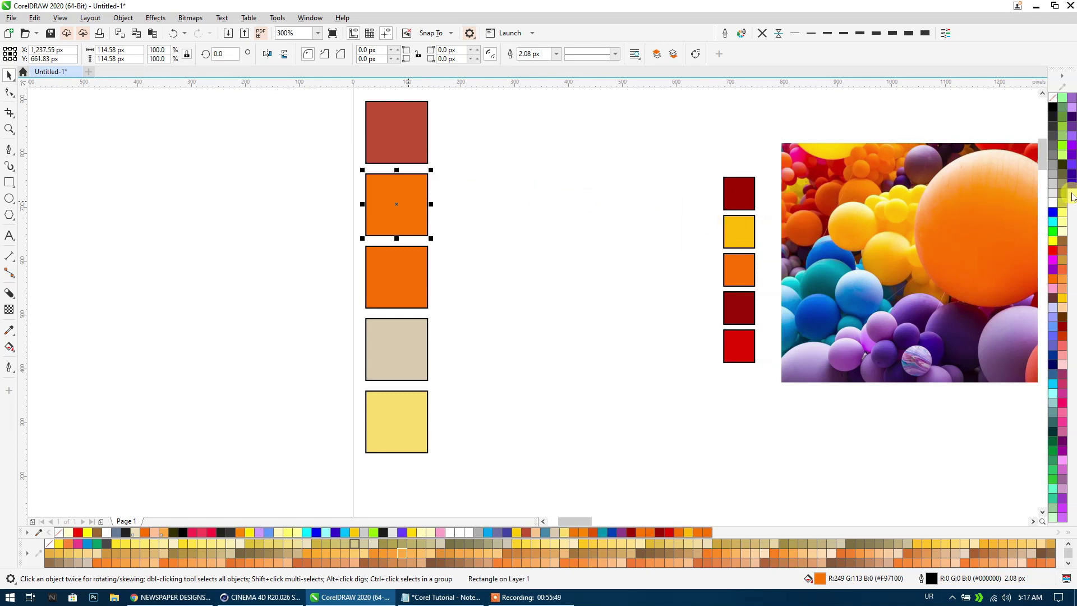
{"action": "mouse_move", "coordinate": [397, 271]}
{"action": "left_mouse_down"}
{"action": "mouse_move", "coordinate": [712, 537]}
{"action": "mouse_move", "coordinate": [686, 556]}
{"action": "left_mouse_up"}
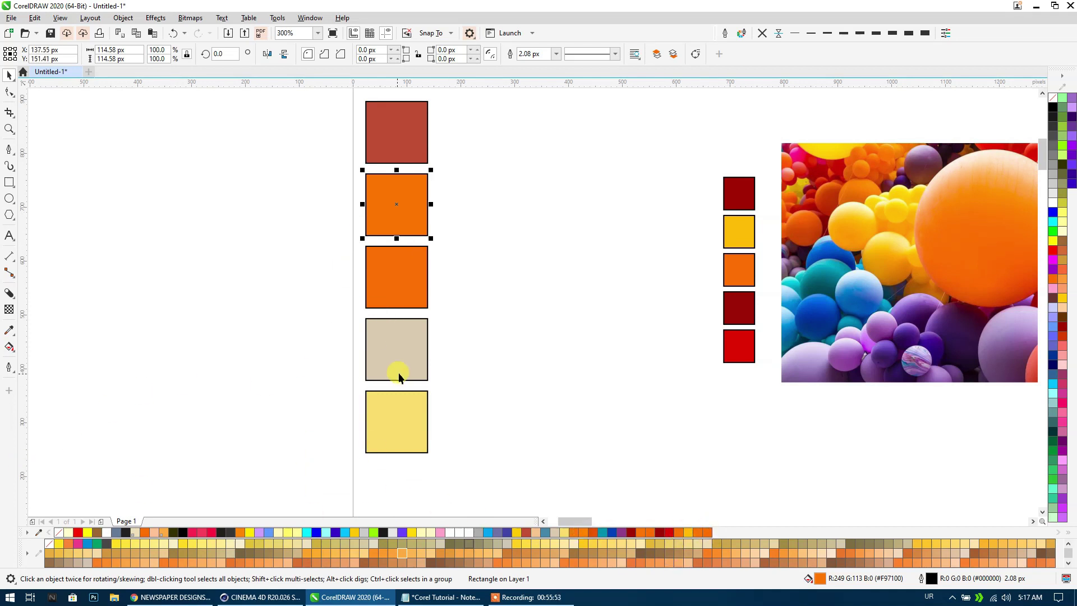
{"action": "right_click", "coordinate": [1019, 52]}
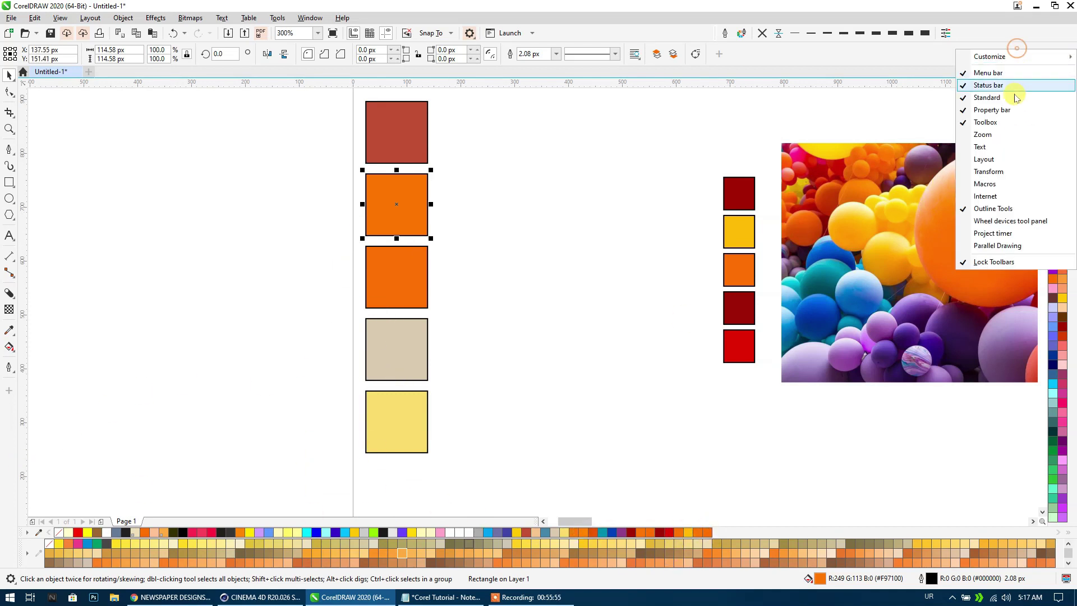
{"action": "left_click", "coordinate": [988, 261]}
{"action": "mouse_move", "coordinate": [392, 282]}
{"action": "left_mouse_down"}
{"action": "mouse_move", "coordinate": [1073, 247]}
{"action": "mouse_move", "coordinate": [1071, 228]}
{"action": "left_mouse_up"}
{"action": "left_click", "coordinate": [748, 237]}
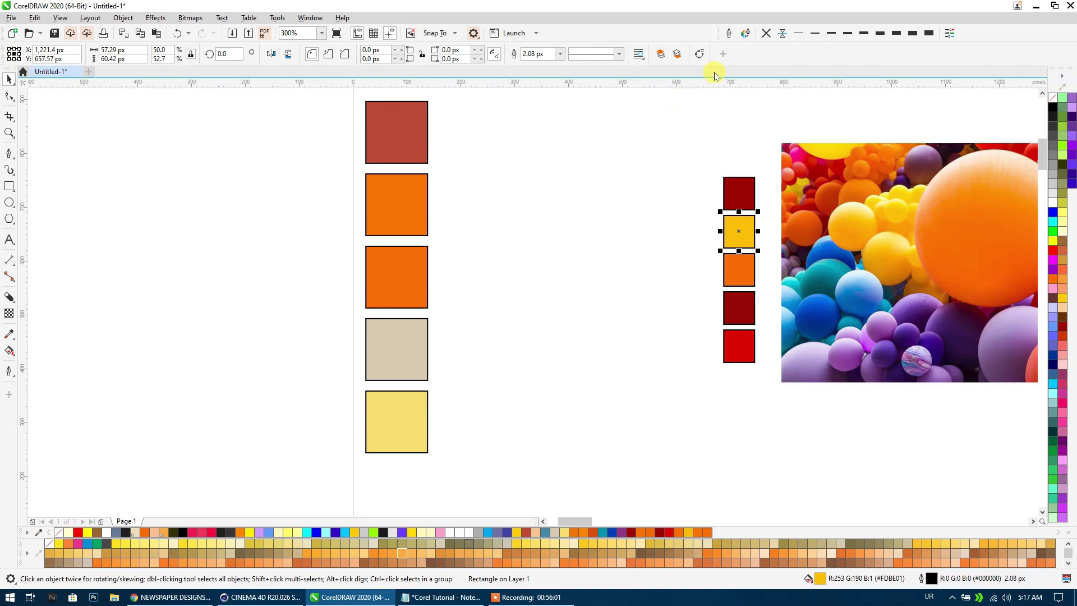
{"action": "right_click", "coordinate": [752, 54]}
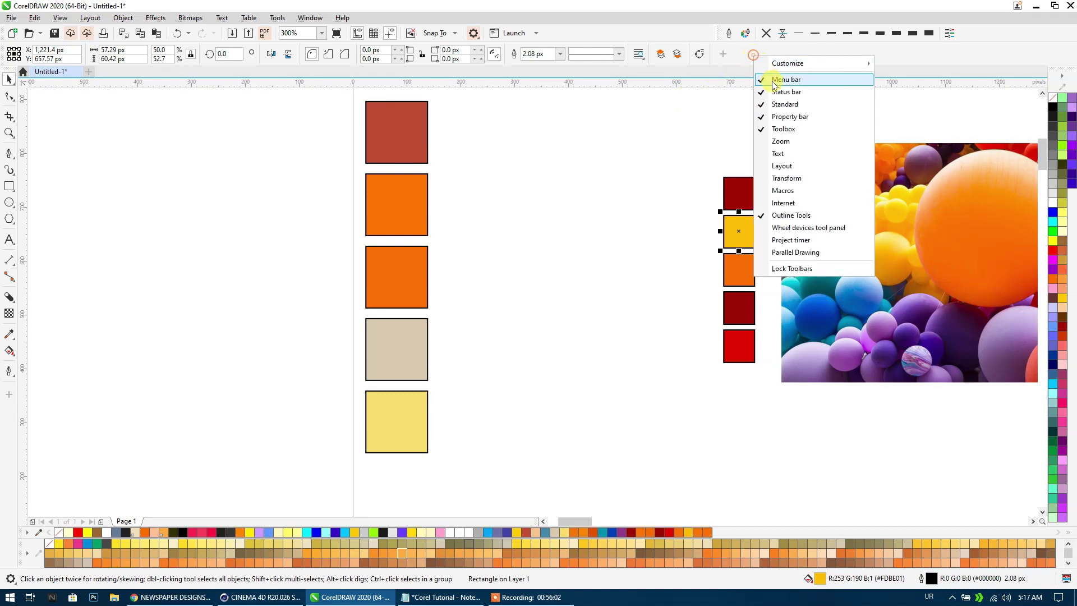
{"action": "right_click", "coordinate": [1065, 80]}
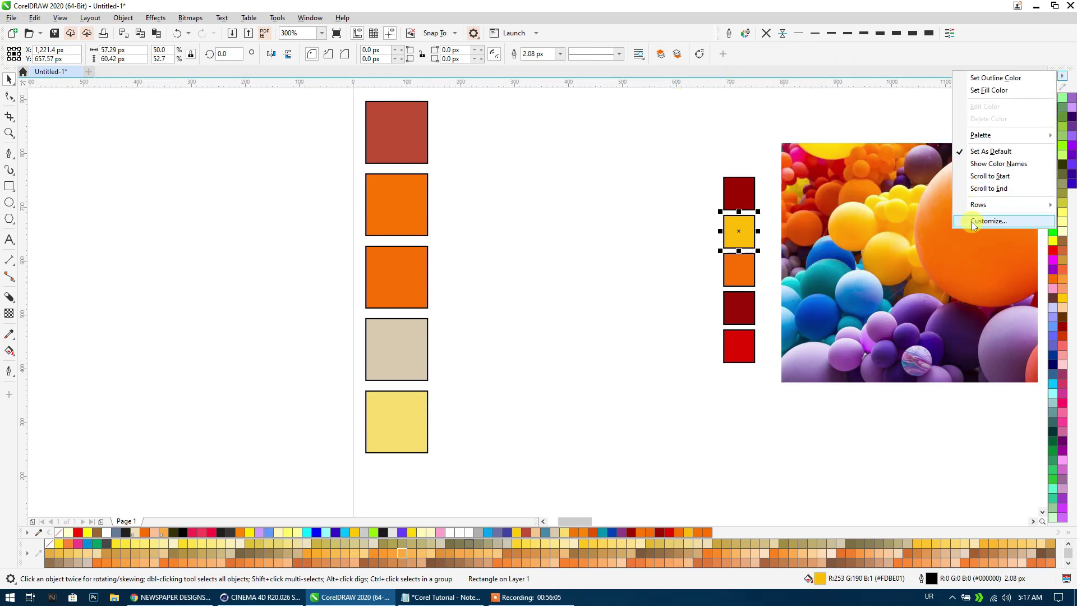
{"action": "left_click", "coordinate": [989, 221]}
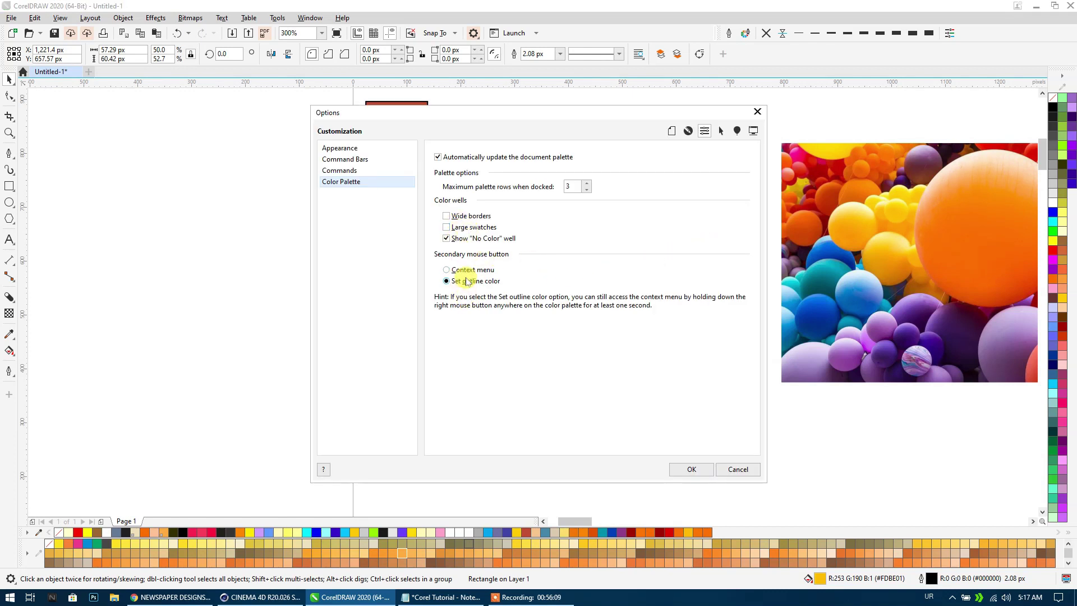
{"action": "left_click", "coordinate": [736, 469]}
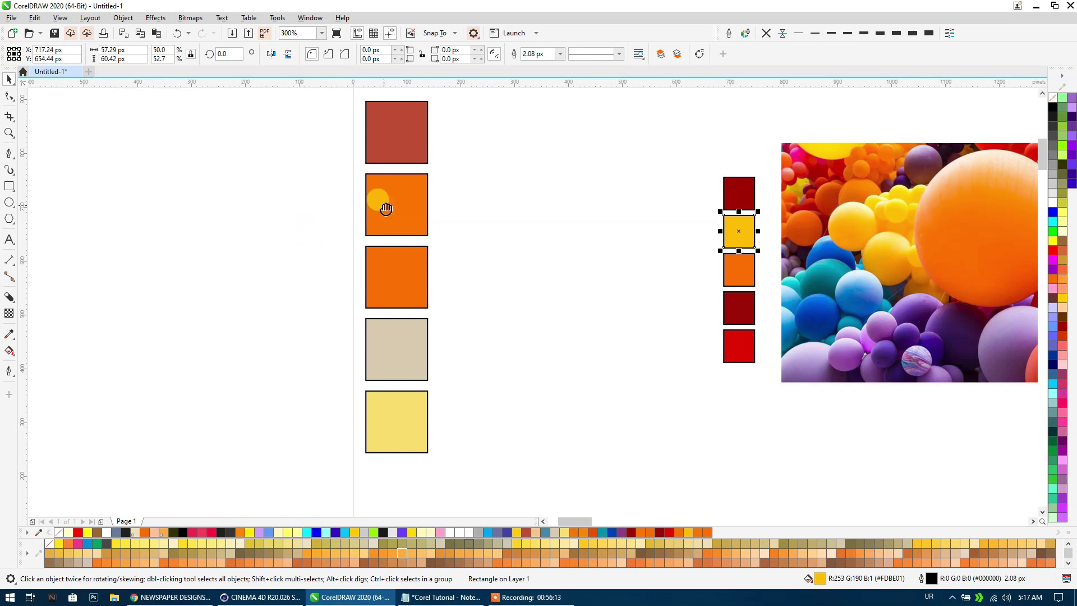
Set the Attributes Eyedropper to sample whole-object attributes and review which properties it copies.
{"action": "left_click_drag", "start_coordinate": [383, 210], "coordinate": [109, 210]}
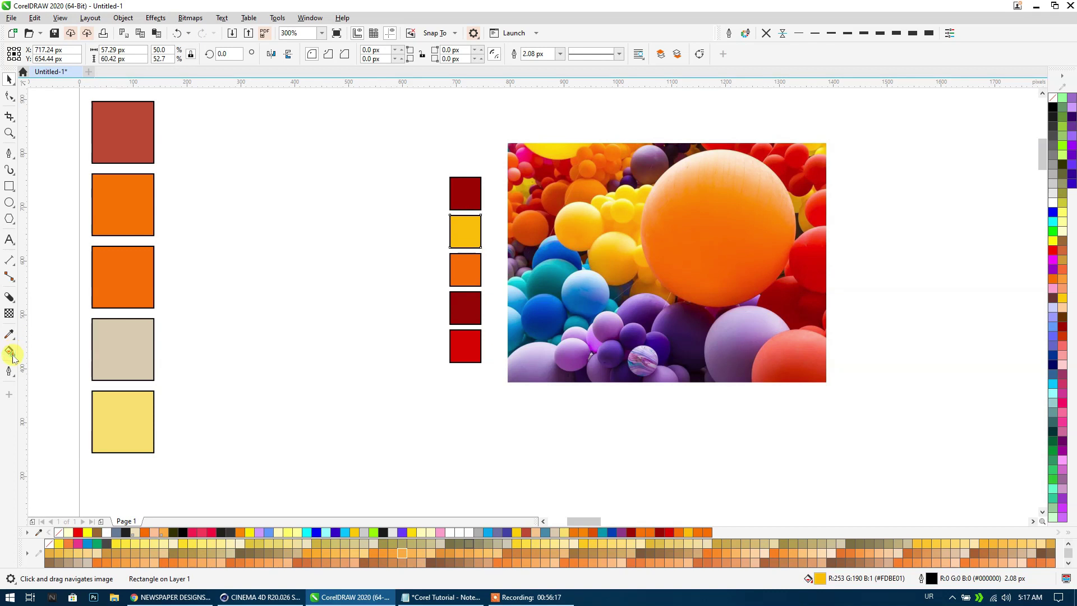
{"action": "left_click", "coordinate": [9, 334]}
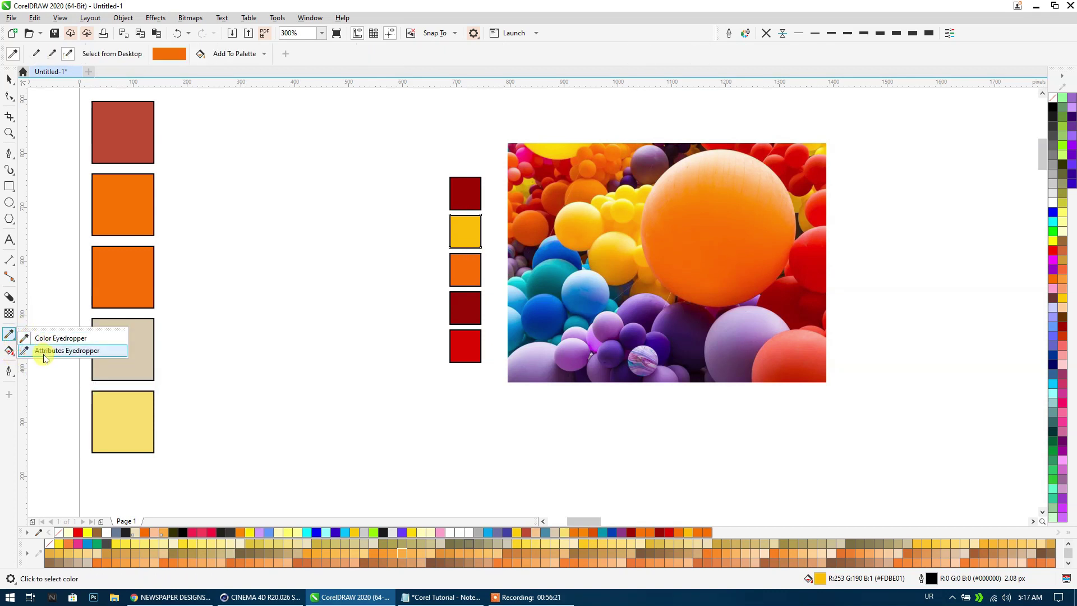
{"action": "left_click", "coordinate": [52, 352]}
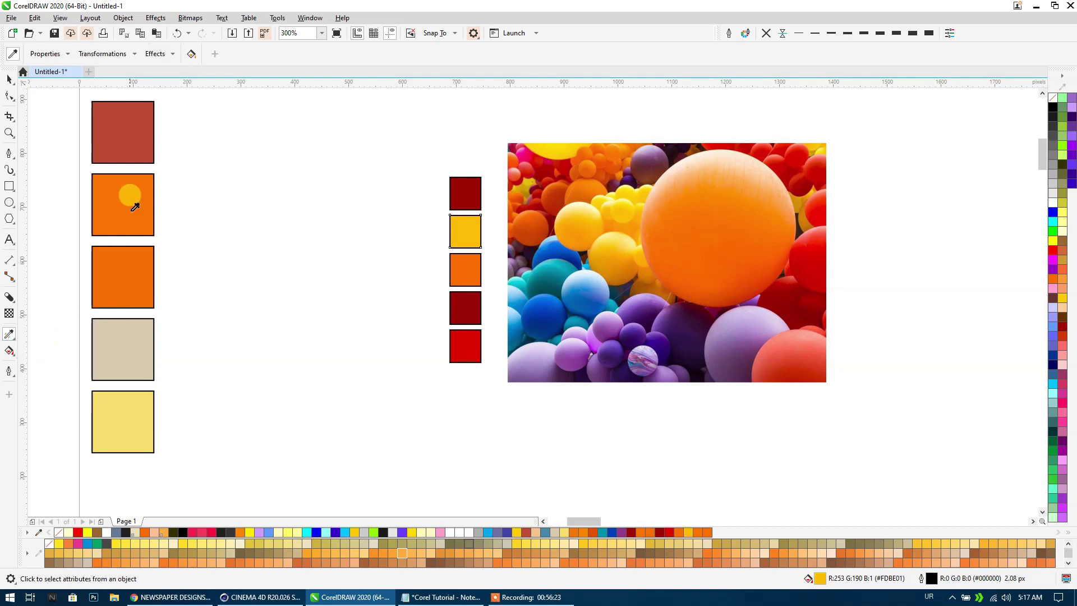
{"action": "left_click", "coordinate": [49, 55]}
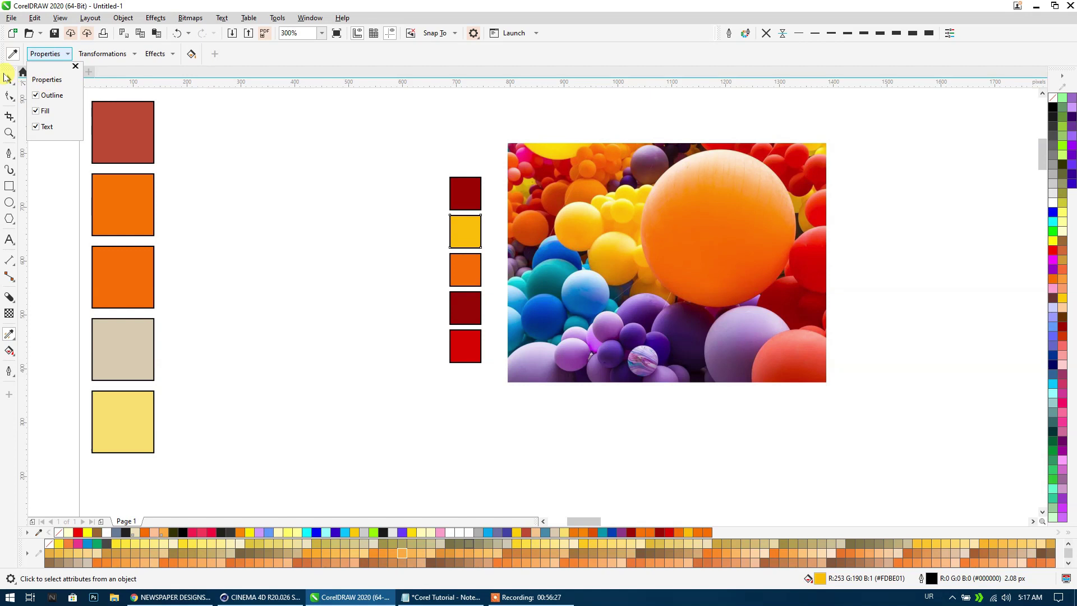
{"action": "left_click", "coordinate": [9, 79]}
{"action": "scroll", "coordinate": [255, 163], "scroll_direction": "down", "scroll_amount": 2}
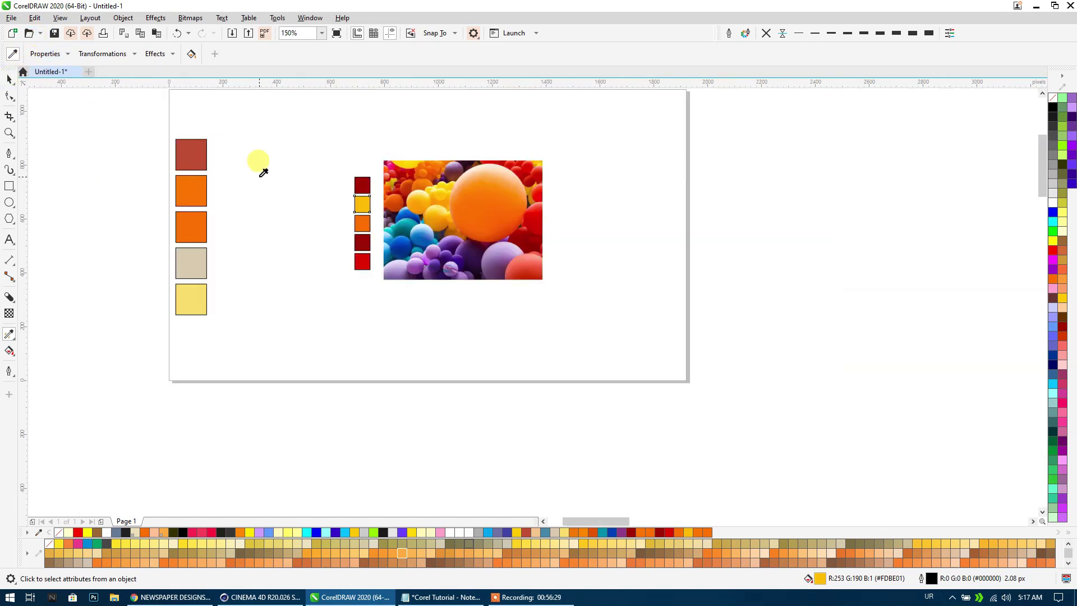
{"action": "left_click_drag", "start_coordinate": [260, 168], "coordinate": [264, 200]}
{"action": "left_click", "coordinate": [10, 82]}
{"action": "left_click", "coordinate": [264, 182]}
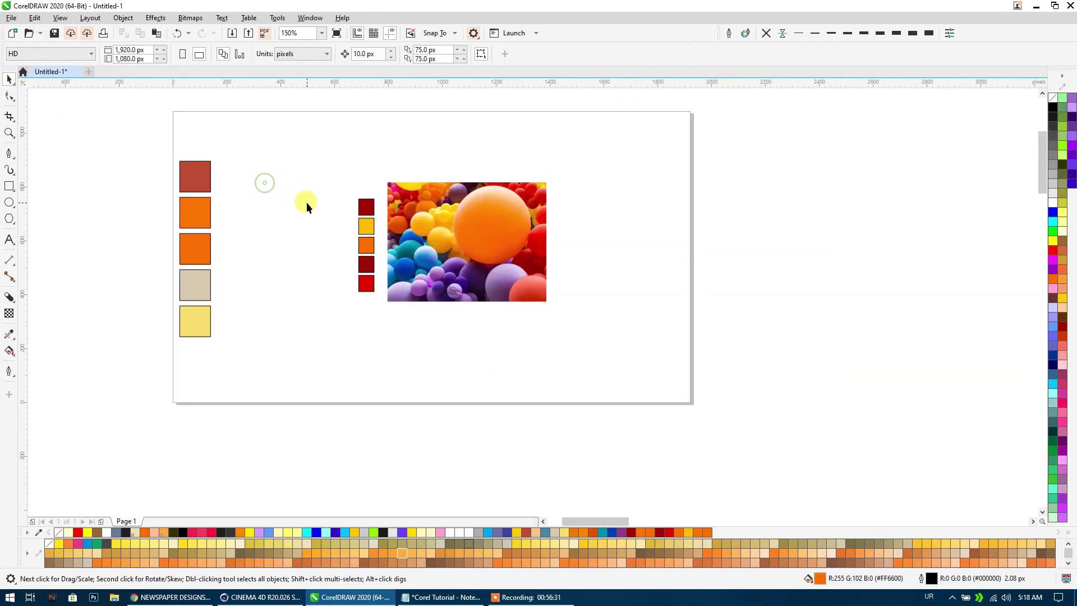
Pan to the right-hand objects and move the dark red dotted star shape closer to the page.
{"action": "scroll", "coordinate": [313, 247], "scroll_direction": "down", "scroll_amount": 2}
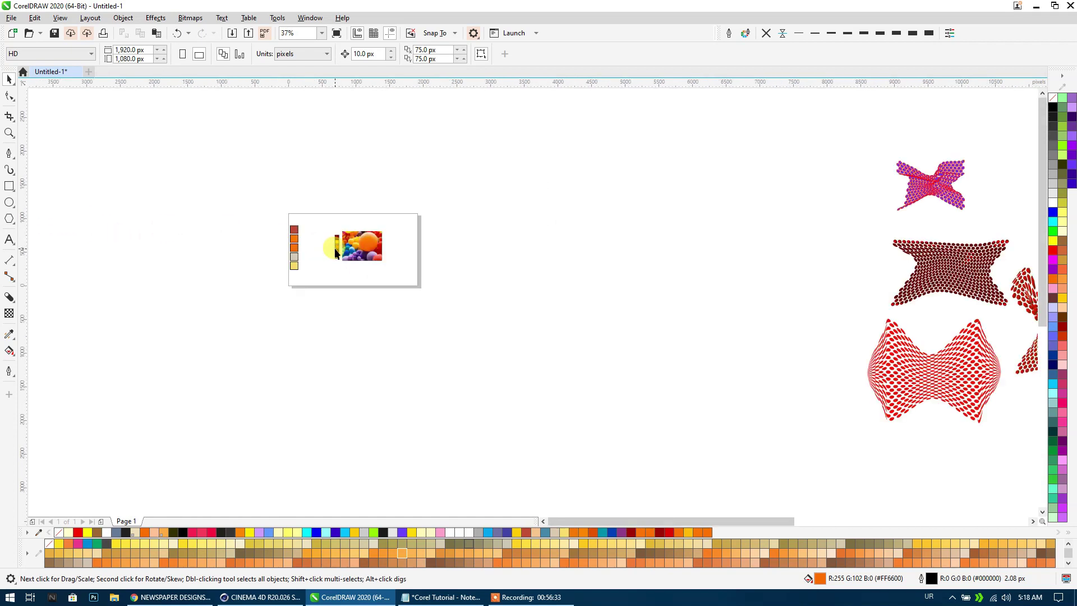
{"action": "left_click_drag", "start_coordinate": [695, 282], "coordinate": [349, 186]}
{"action": "scroll", "coordinate": [730, 264], "scroll_direction": "down", "scroll_amount": 2}
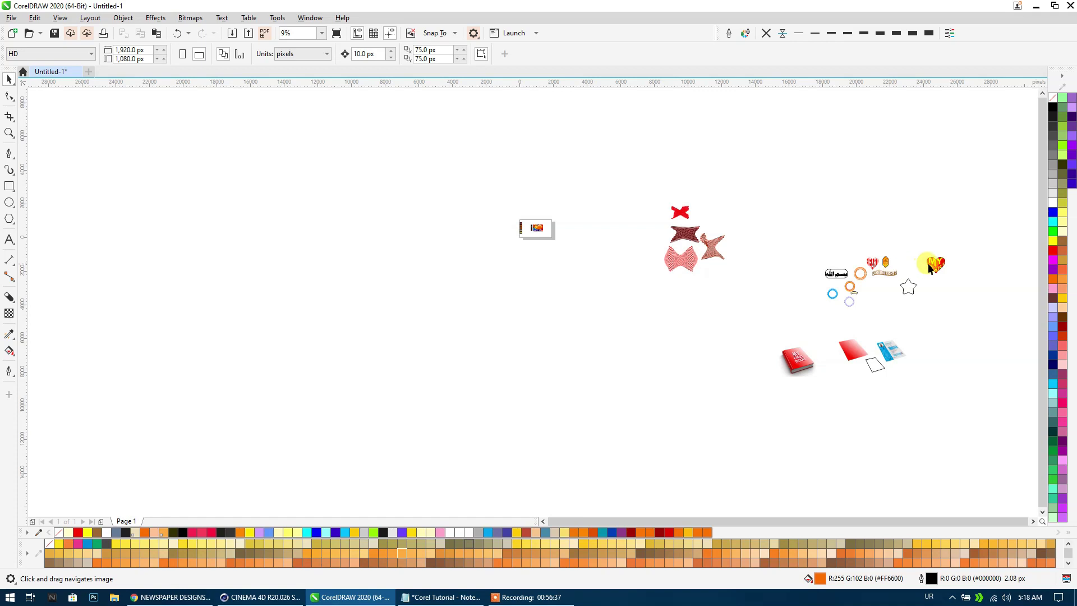
{"action": "left_click", "coordinate": [578, 228]}
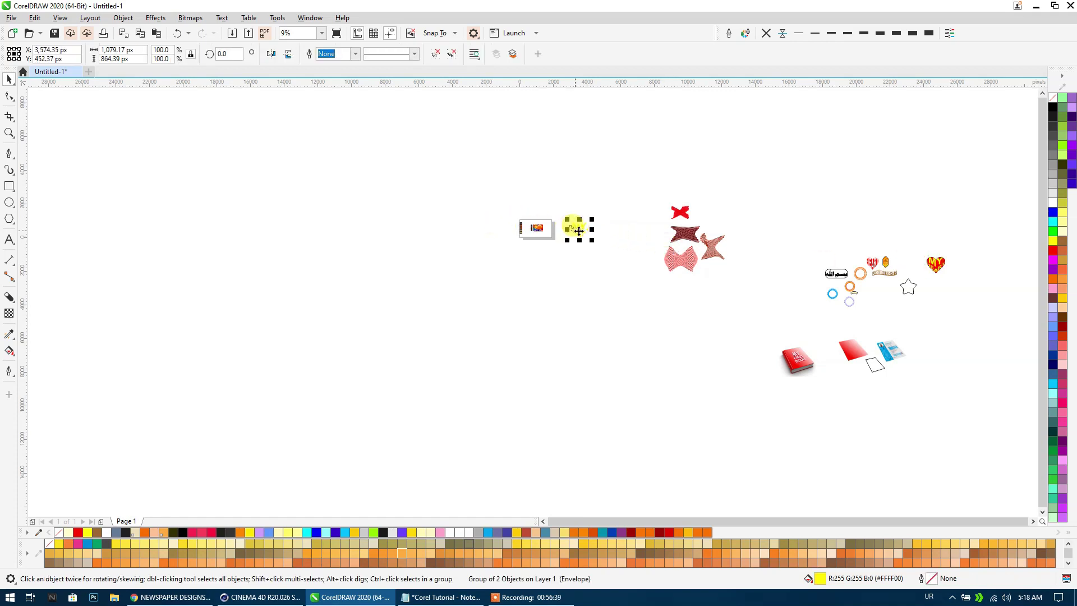
{"action": "scroll", "coordinate": [579, 231], "scroll_direction": "up", "scroll_amount": 3}
{"action": "scroll", "coordinate": [580, 231], "scroll_direction": "up", "scroll_amount": 2}
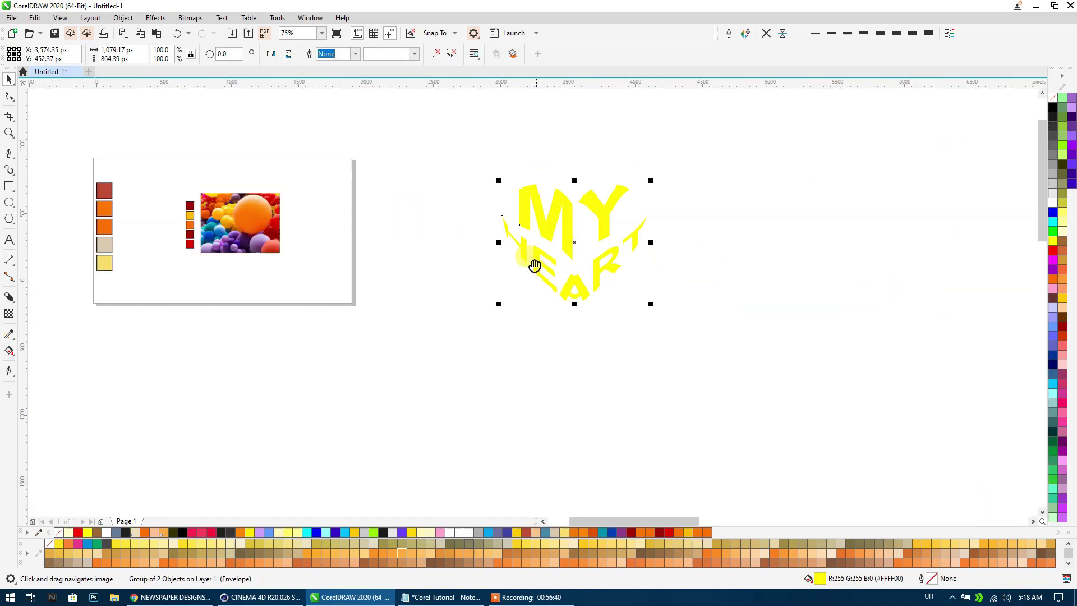
{"action": "left_click", "coordinate": [9, 334]}
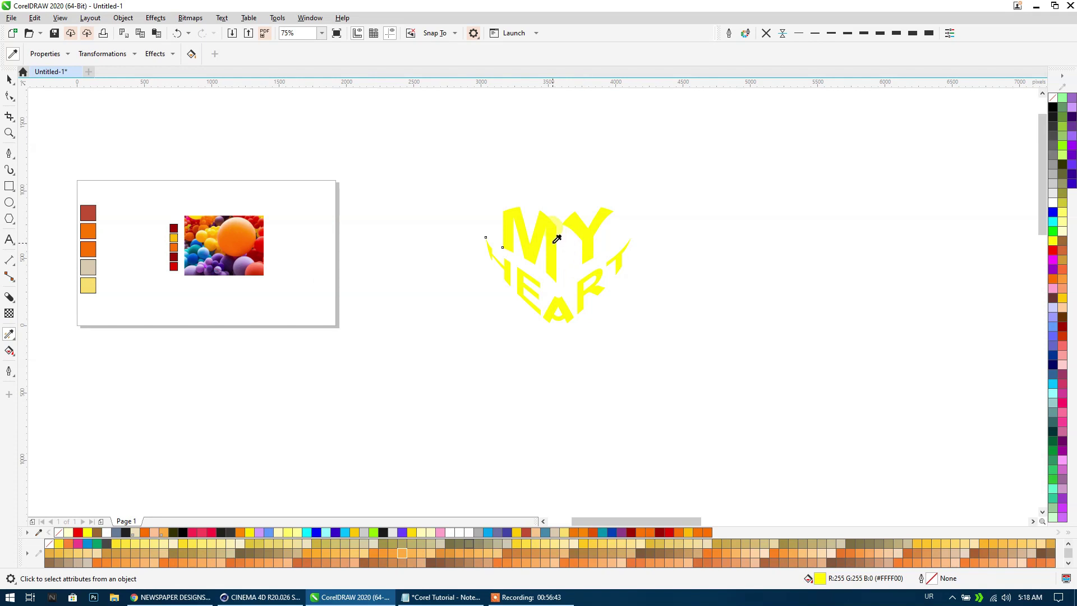
{"action": "left_click", "coordinate": [9, 79]}
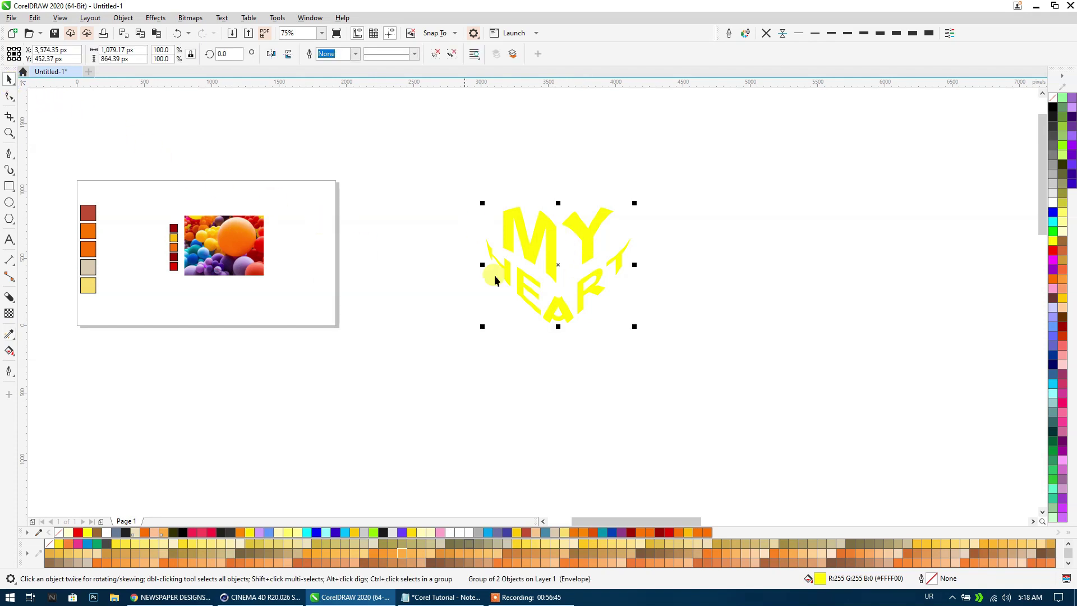
{"action": "scroll", "coordinate": [495, 281], "scroll_direction": "down", "scroll_amount": 5}
{"action": "left_click", "coordinate": [733, 287]}
{"action": "left_click_drag", "start_coordinate": [675, 263], "coordinate": [497, 231]}
Sample the dotted star's radial red gradient and apply it to the orange square.
{"action": "scroll", "coordinate": [425, 244], "scroll_direction": "up", "scroll_amount": 4}
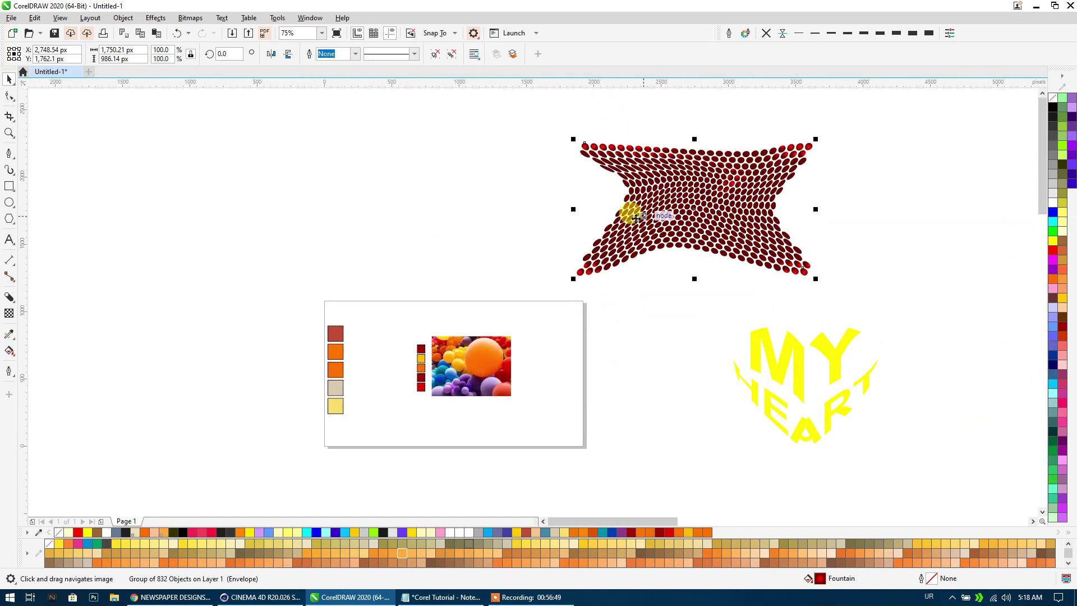
{"action": "left_click", "coordinate": [9, 335]}
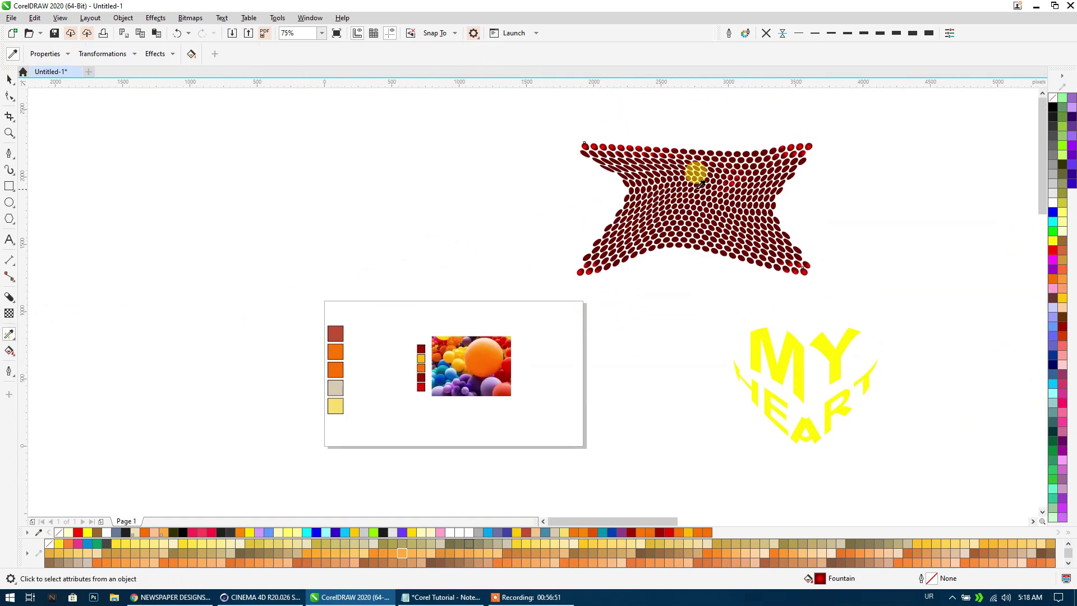
{"action": "left_click", "coordinate": [732, 180]}
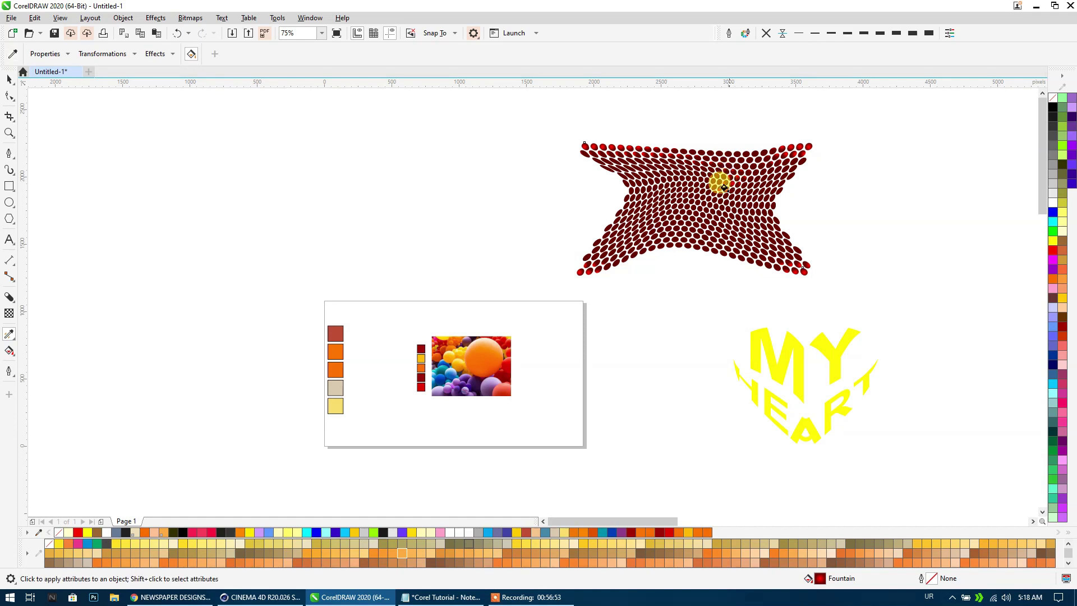
{"action": "scroll", "coordinate": [421, 376], "scroll_direction": "up", "scroll_amount": 5}
{"action": "left_click", "coordinate": [411, 292]}
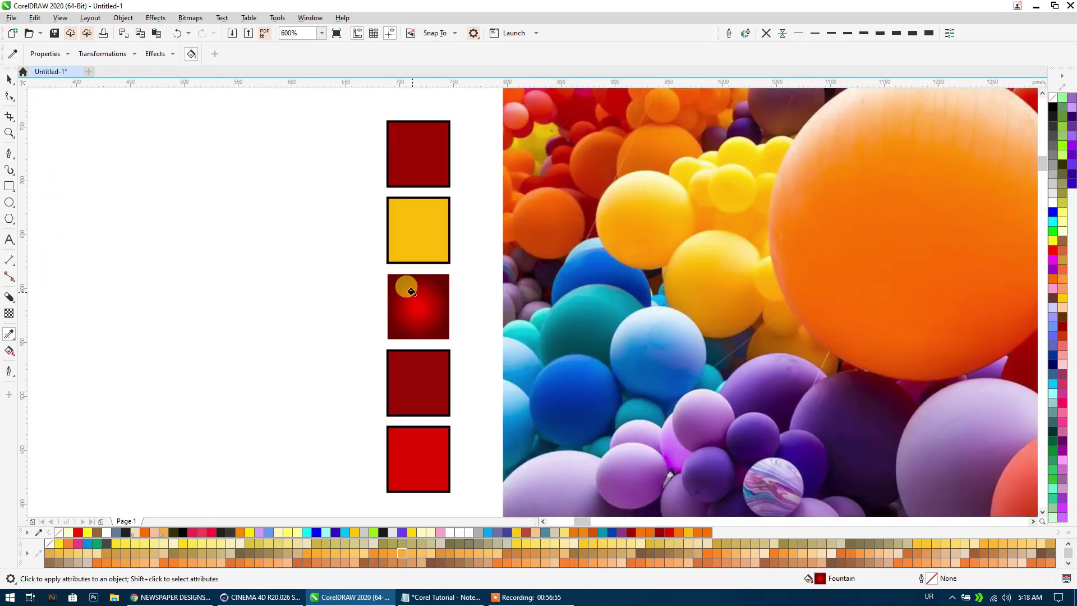
{"action": "scroll", "coordinate": [411, 292], "scroll_direction": "down", "scroll_amount": 5}
Review the eyedropper's Transformations and Effects copy options.
{"action": "scroll", "coordinate": [411, 292], "scroll_direction": "down", "scroll_amount": 3}
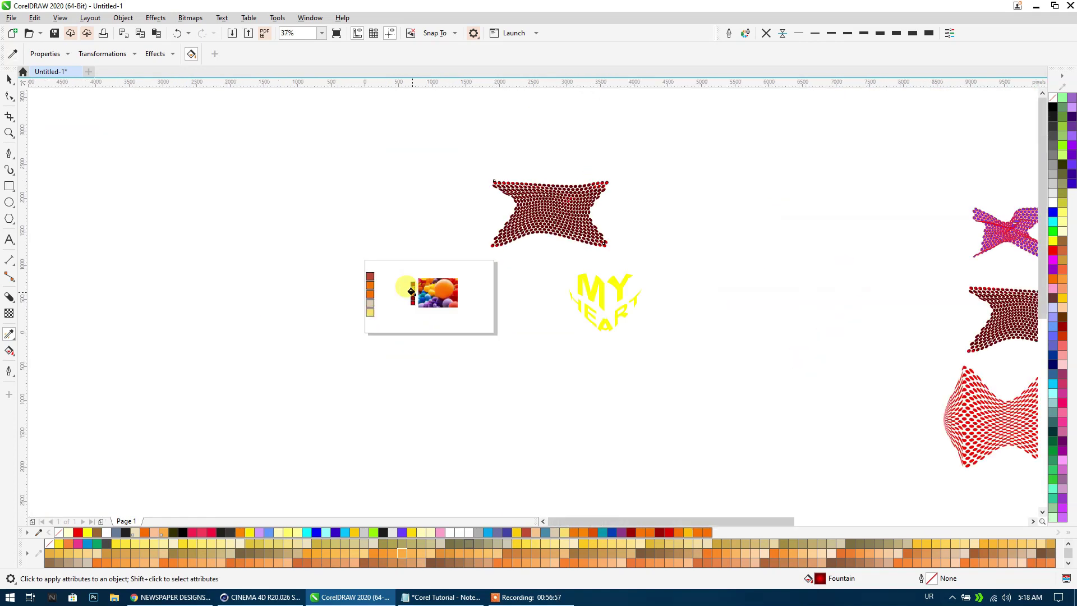
{"action": "scroll", "coordinate": [555, 204], "scroll_direction": "up", "scroll_amount": 4}
{"action": "scroll", "coordinate": [556, 205], "scroll_direction": "up", "scroll_amount": 2}
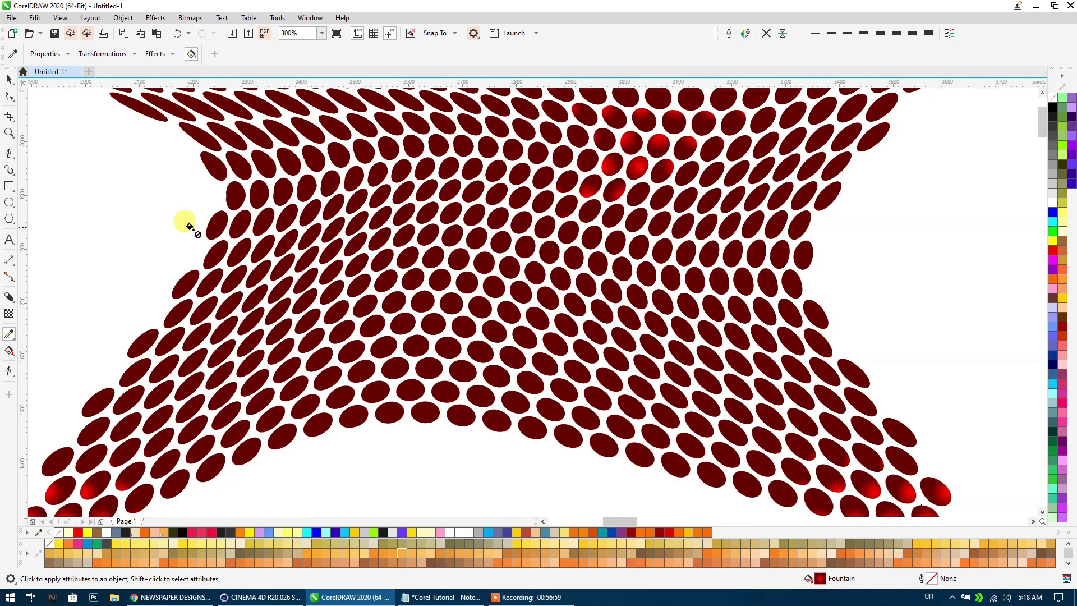
{"action": "scroll", "coordinate": [210, 223], "scroll_direction": "down", "scroll_amount": 5}
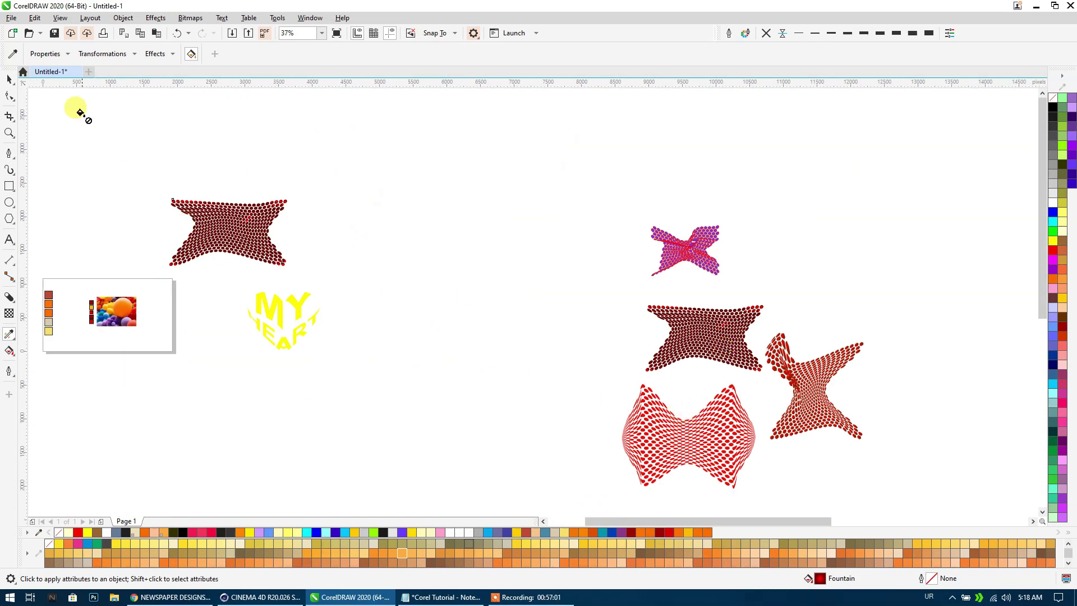
{"action": "left_click", "coordinate": [118, 56]}
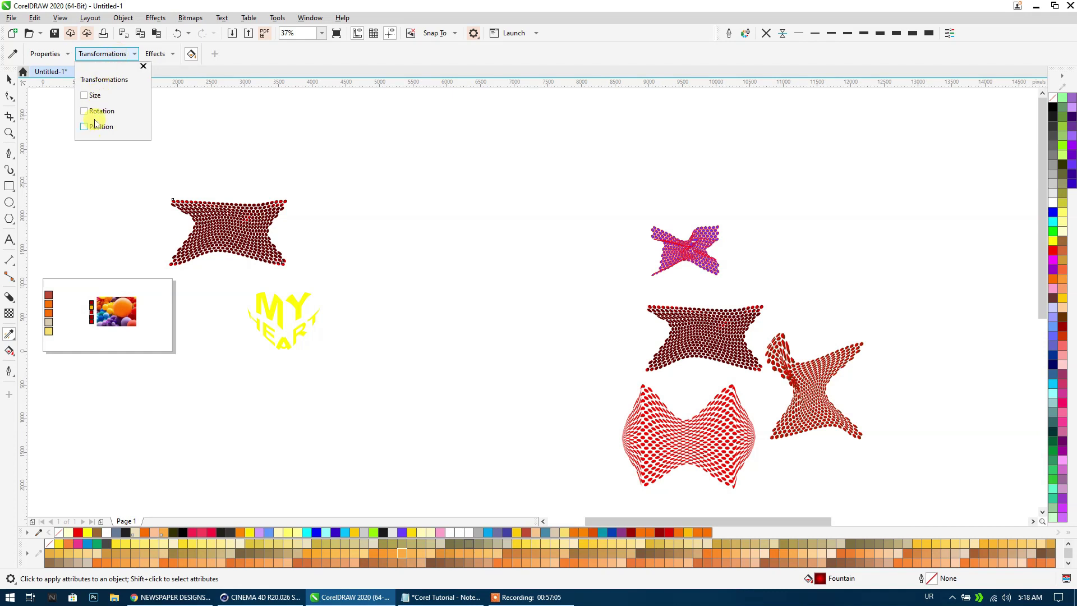
{"action": "left_click", "coordinate": [162, 60]}
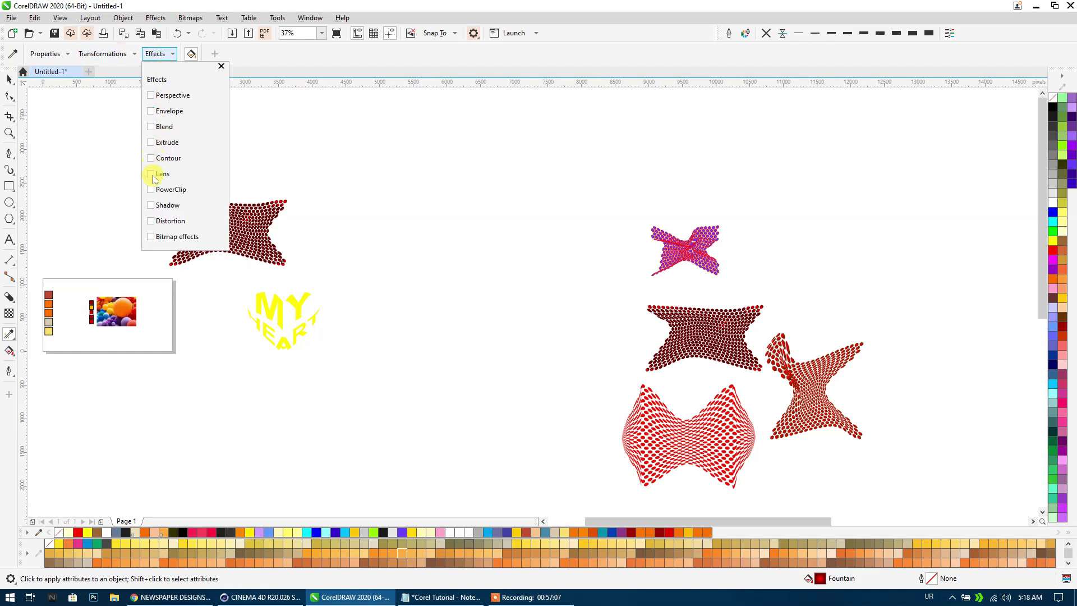
{"action": "left_click", "coordinate": [247, 60]}
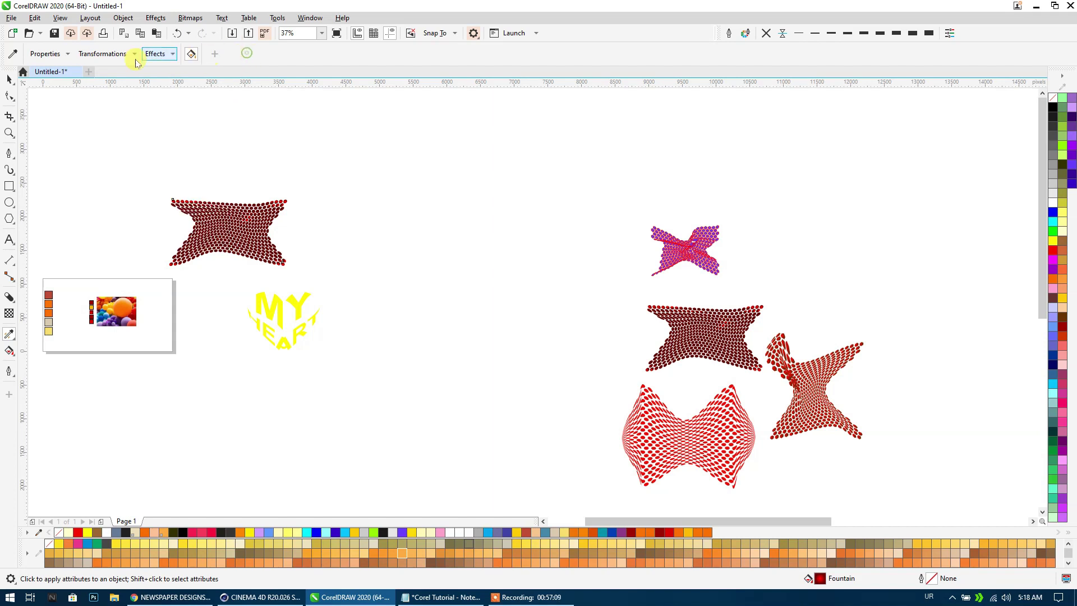
{"action": "left_click", "coordinate": [12, 53]}
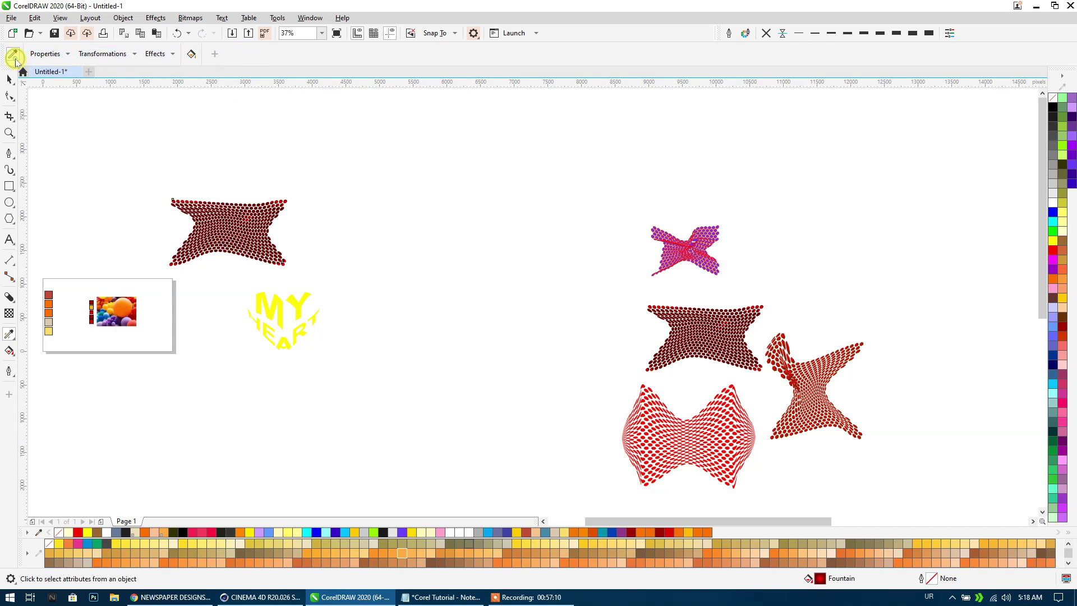
Sample the dark red dotted shape and apply its fill to MY and HEART.
{"action": "left_click", "coordinate": [702, 324]}
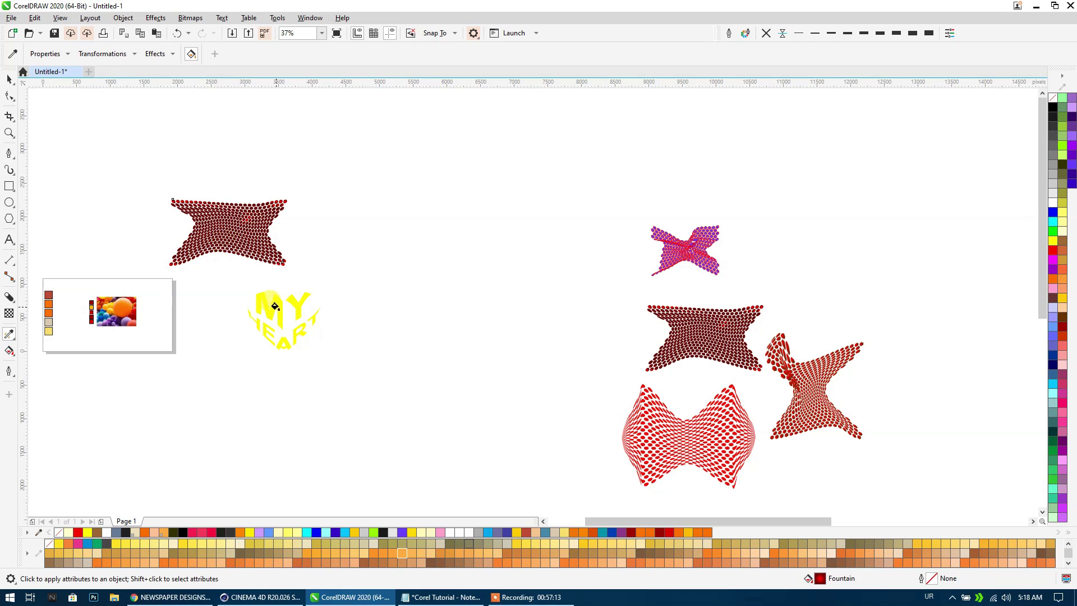
{"action": "left_click", "coordinate": [254, 327]}
{"action": "left_click", "coordinate": [279, 341]}
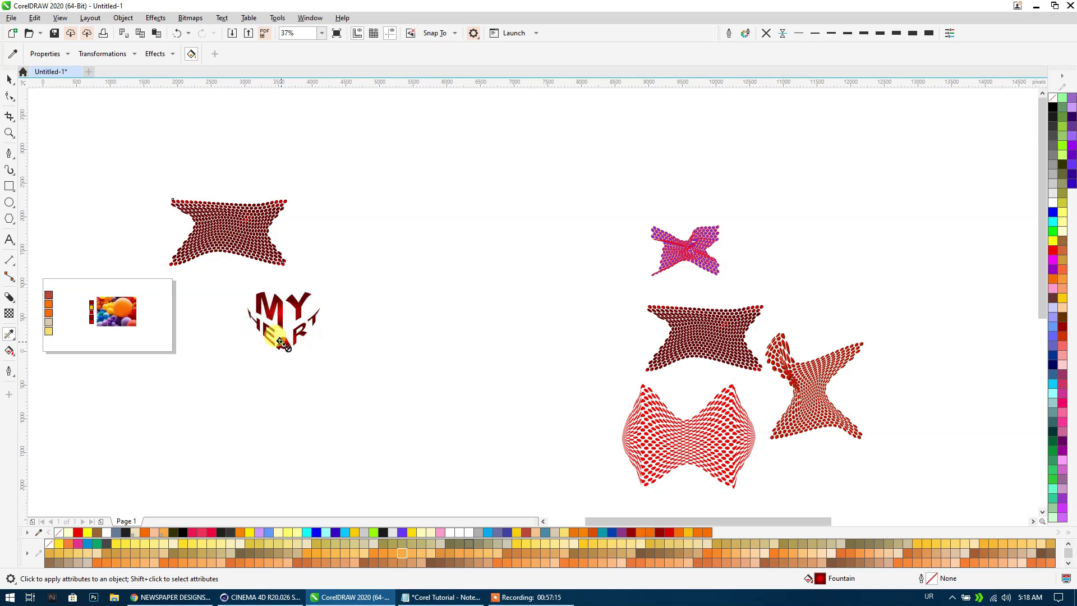
{"action": "left_click", "coordinate": [149, 57]}
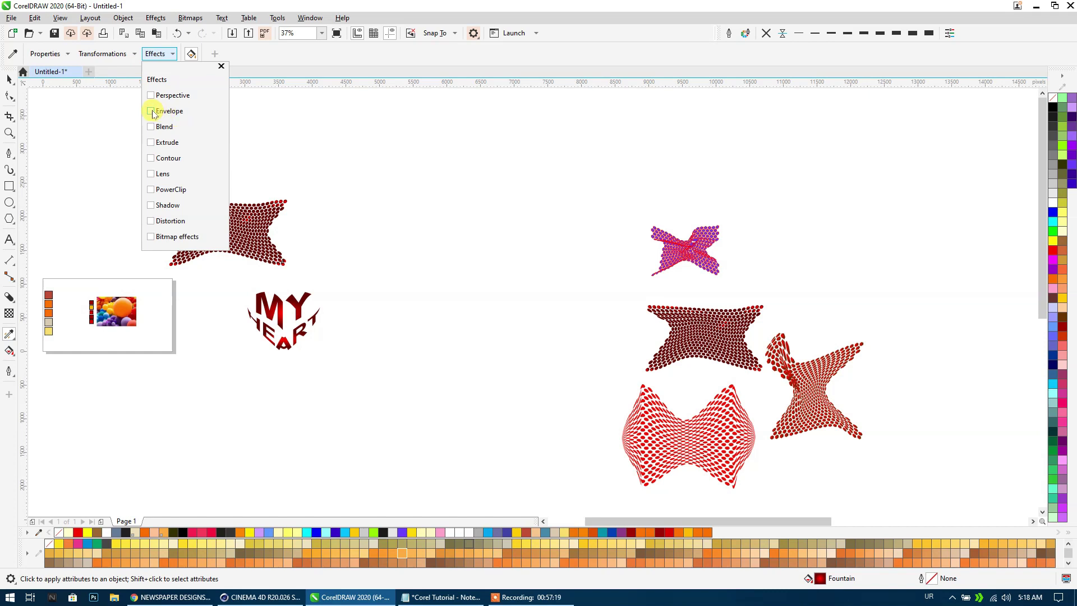
Sample attributes from a canvas object and apply them to the swatch group and a small square.
{"action": "left_click", "coordinate": [269, 69]}
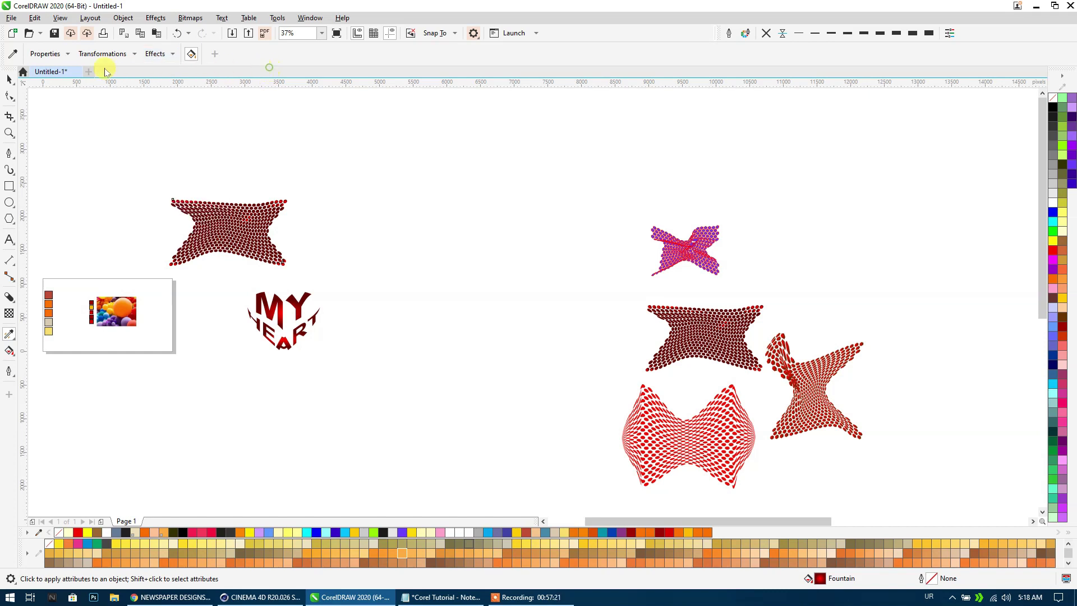
{"action": "left_click", "coordinate": [13, 54]}
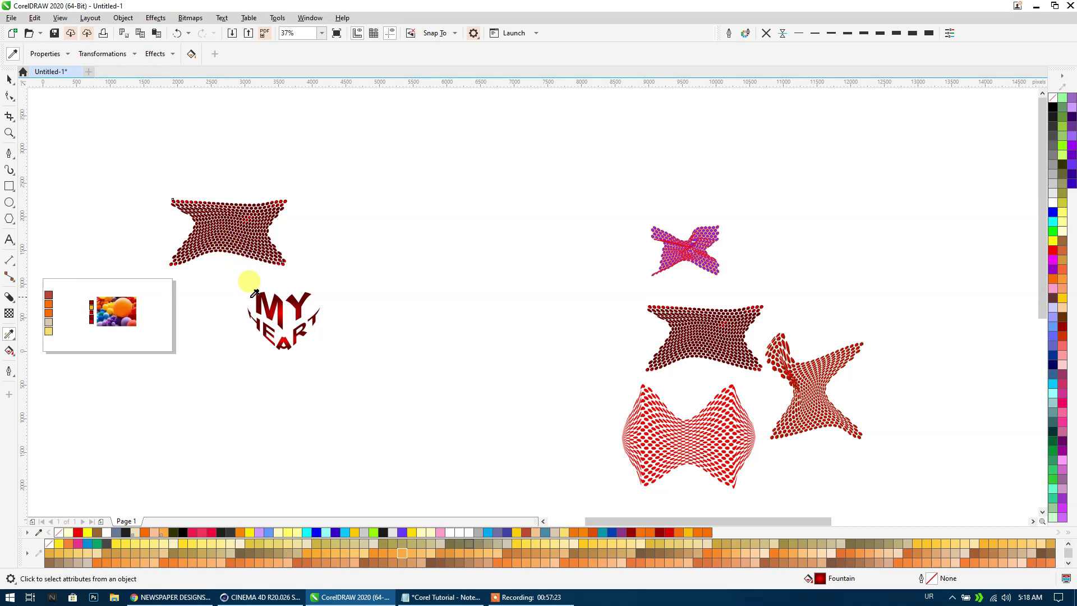
{"action": "left_click", "coordinate": [283, 317]}
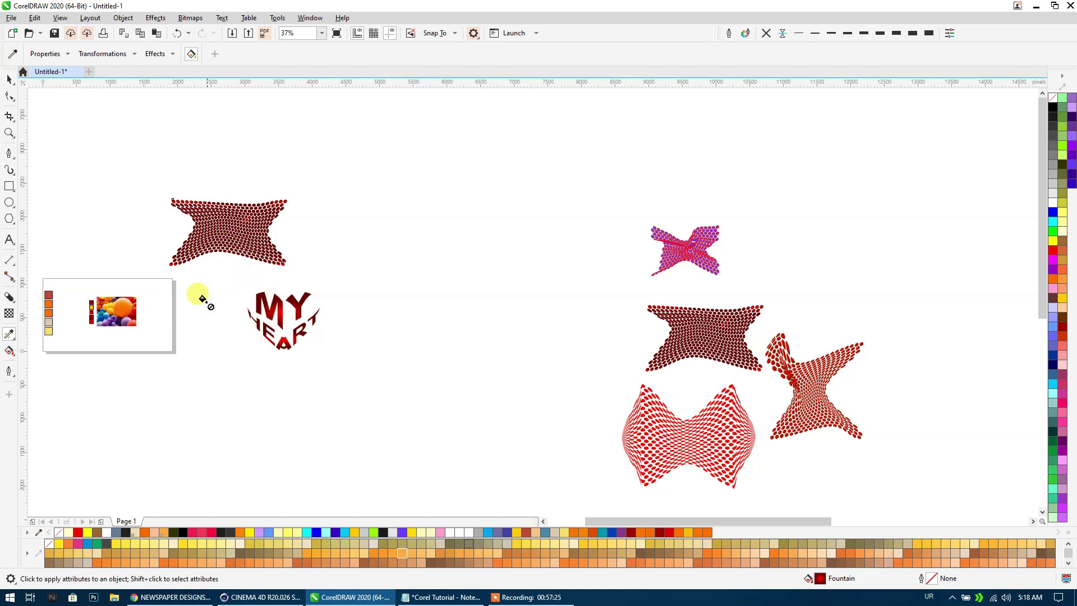
{"action": "left_click", "coordinate": [48, 318]}
{"action": "scroll", "coordinate": [47, 317], "scroll_direction": "up", "scroll_amount": 3}
{"action": "scroll", "coordinate": [140, 315], "scroll_direction": "up", "scroll_amount": 3}
{"action": "left_click", "coordinate": [264, 265]}
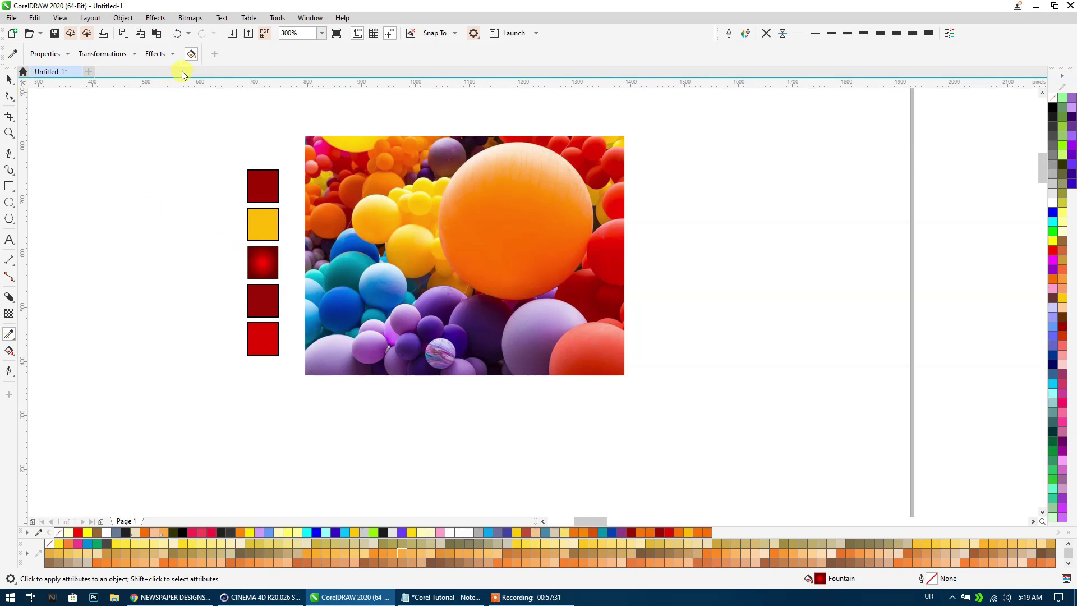
Include Size in copied transformations and apply it to the yellow and radial red squares.
{"action": "left_click", "coordinate": [164, 59]}
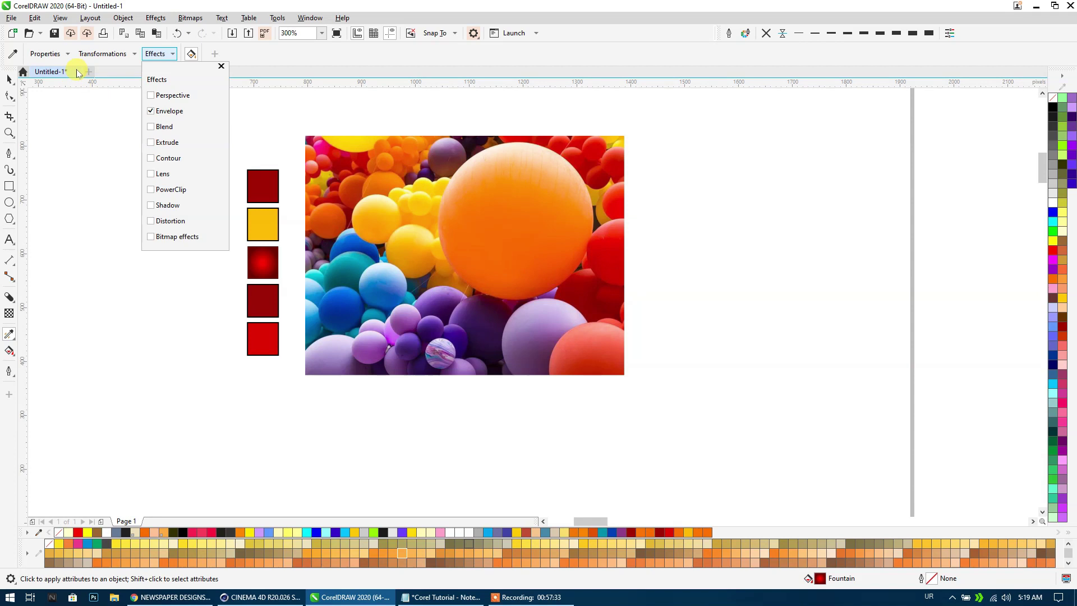
{"action": "left_click", "coordinate": [103, 56]}
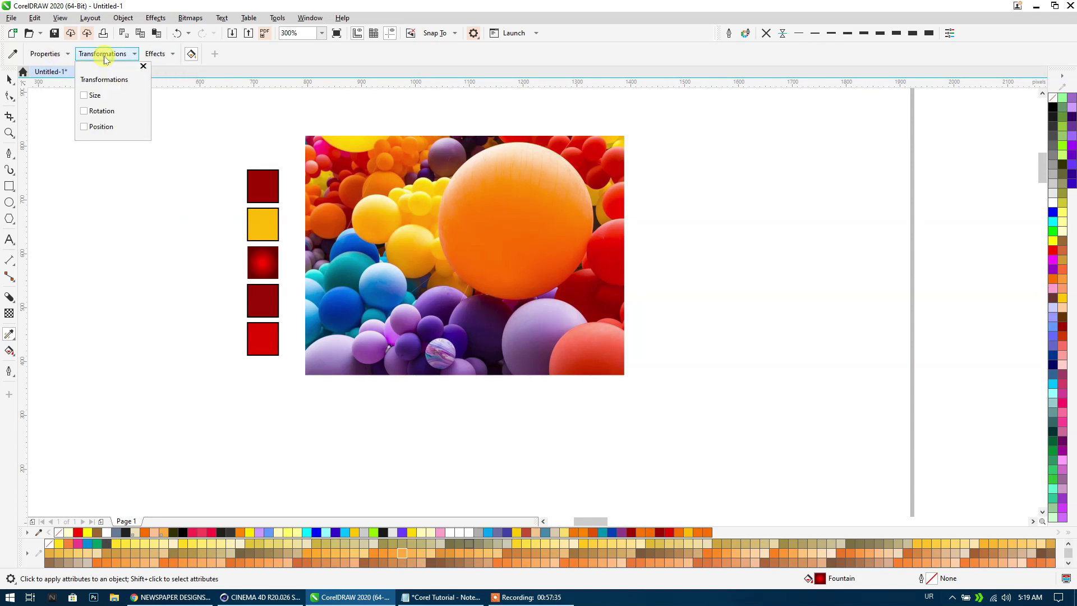
{"action": "left_click", "coordinate": [84, 95]}
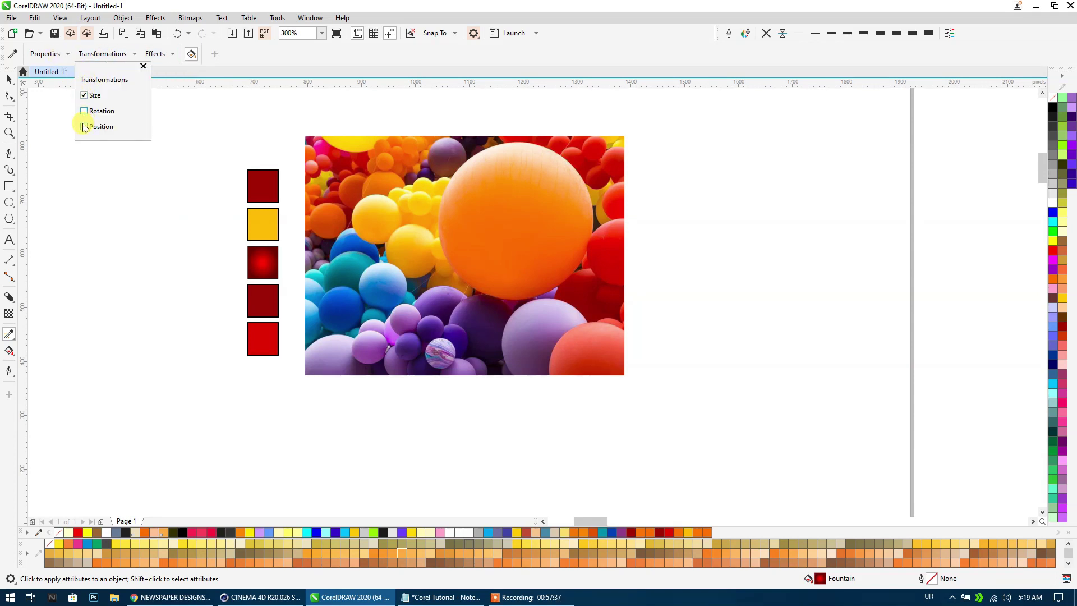
{"action": "left_click", "coordinate": [254, 223]}
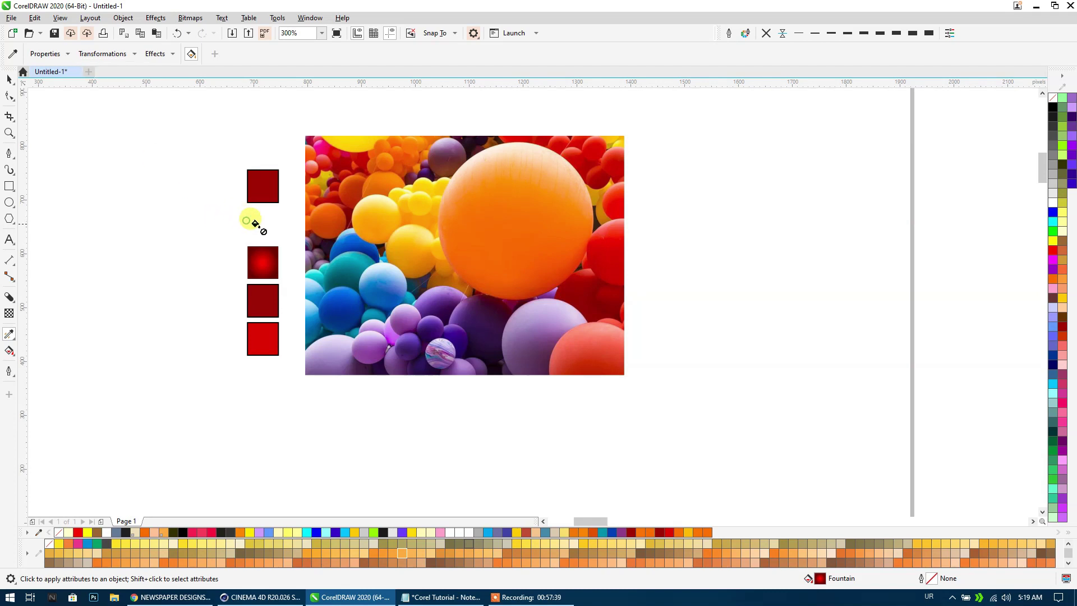
{"action": "left_click", "coordinate": [261, 259]}
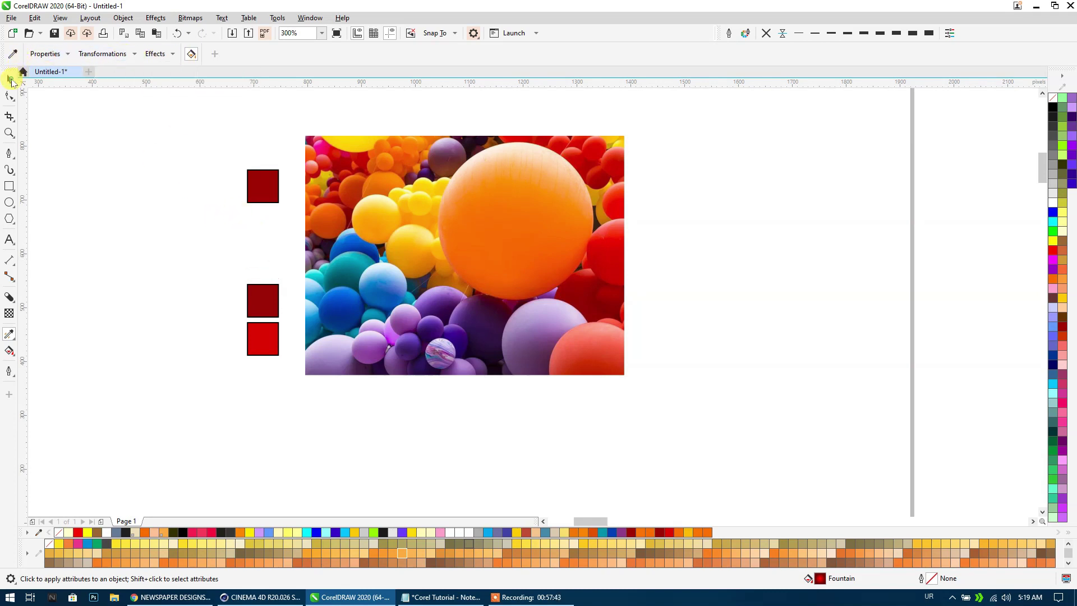
Duplicate the red rectangle and test-move the MY HEART text and rectangle copy.
{"action": "left_click", "coordinate": [10, 79]}
{"action": "scroll", "coordinate": [449, 188], "scroll_direction": "down", "scroll_amount": 3}
{"action": "scroll", "coordinate": [433, 186], "scroll_direction": "down", "scroll_amount": 2}
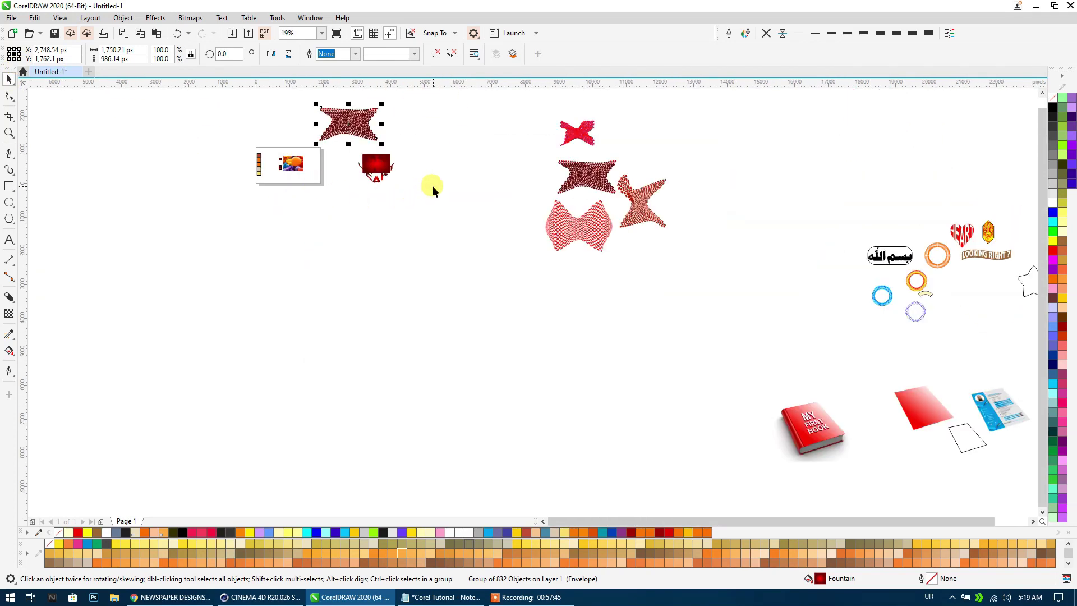
{"action": "scroll", "coordinate": [393, 190], "scroll_direction": "up", "scroll_amount": 2}
{"action": "scroll", "coordinate": [380, 175], "scroll_direction": "up", "scroll_amount": 1}
{"action": "left_click_drag", "start_coordinate": [380, 174], "coordinate": [284, 257]}
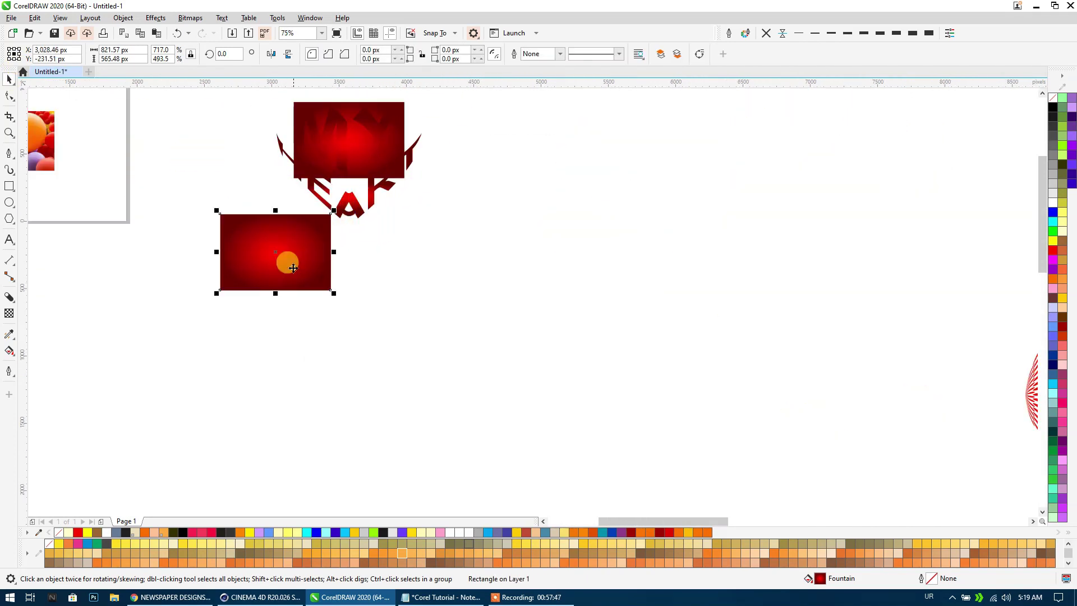
{"action": "scroll", "coordinate": [342, 190], "scroll_direction": "down", "scroll_amount": 1}
{"action": "left_click_drag", "start_coordinate": [342, 192], "coordinate": [413, 272]}
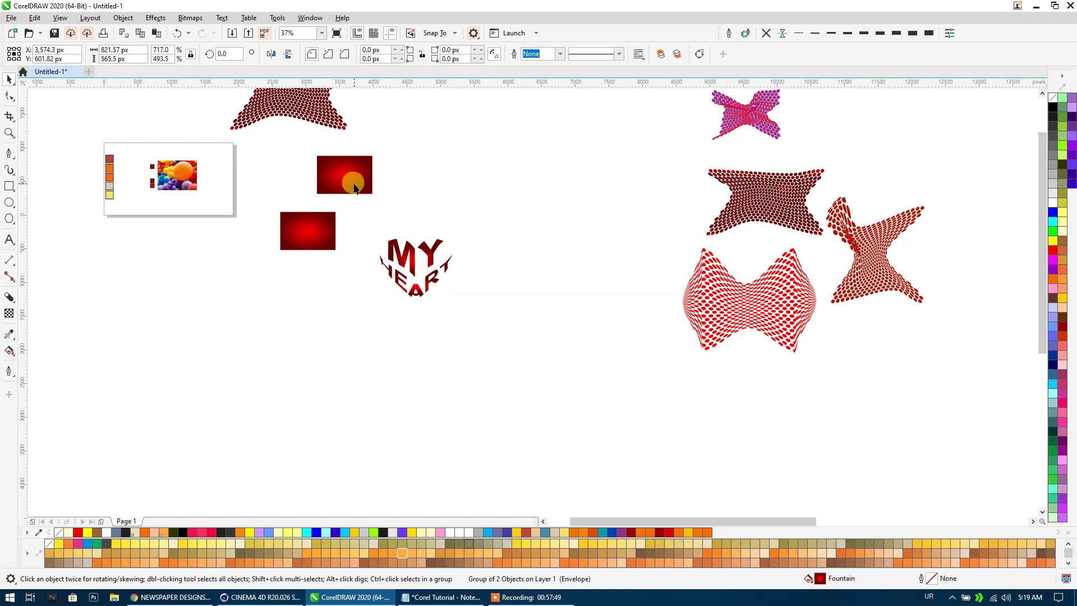
{"action": "left_click_drag", "start_coordinate": [345, 176], "coordinate": [408, 156]}
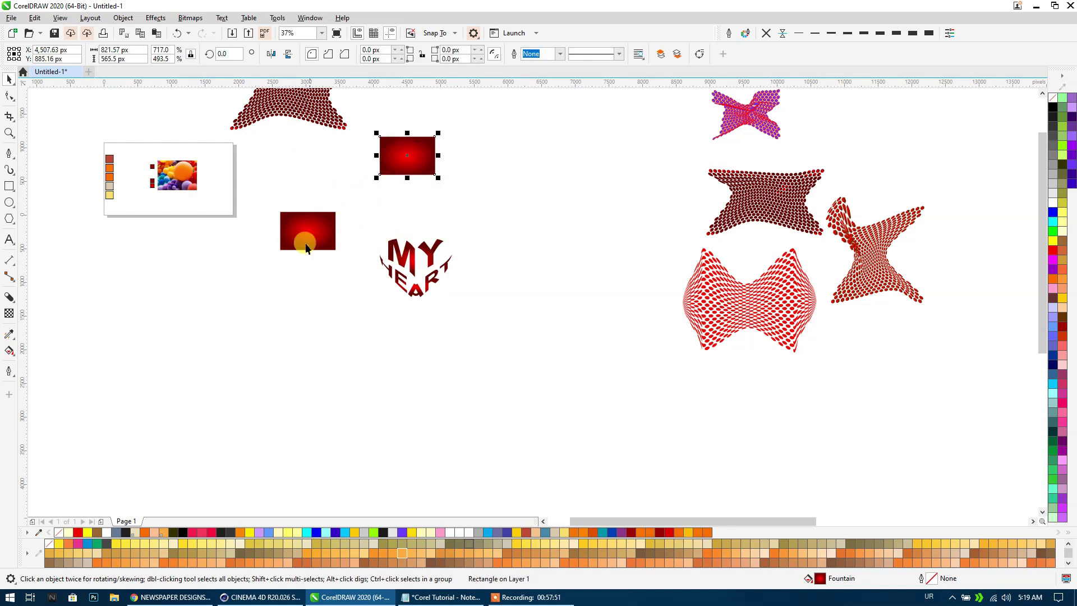
Undo the test moves and rectangle copy, then exclude Size from copied transformations.
{"action": "left_click", "coordinate": [175, 34]}
{"action": "left_click", "coordinate": [176, 33]}
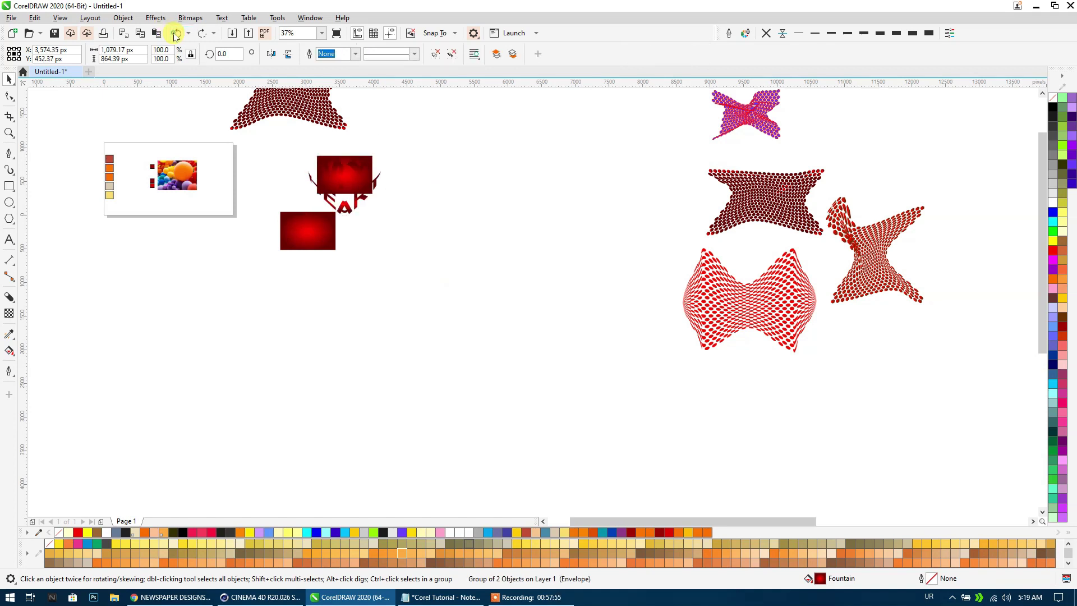
{"action": "left_click", "coordinate": [176, 34]}
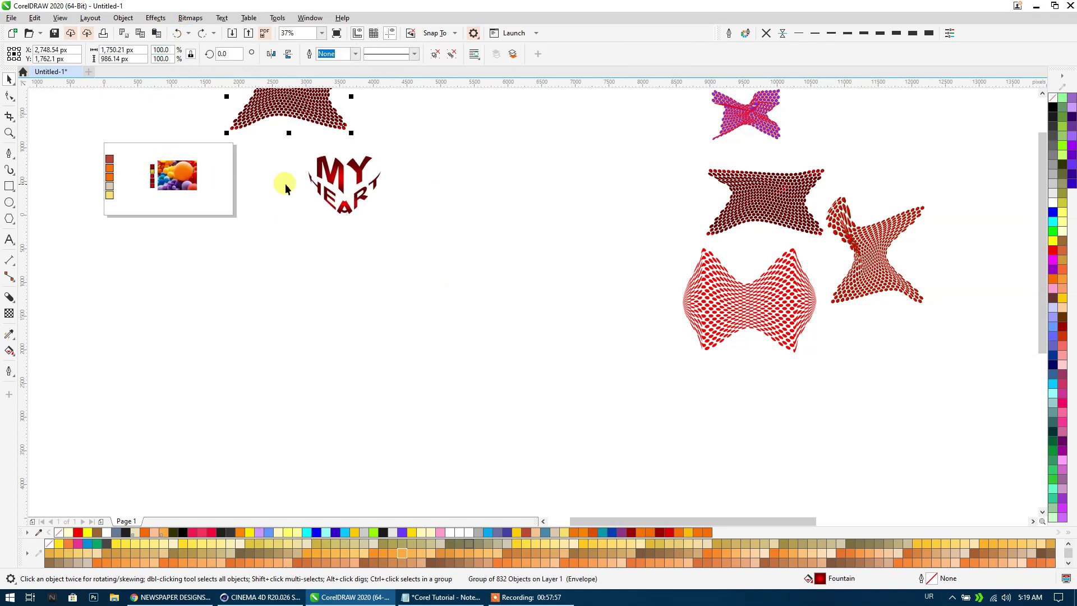
{"action": "left_click", "coordinate": [8, 332]}
{"action": "left_click", "coordinate": [86, 54]}
{"action": "left_click", "coordinate": [84, 96]}
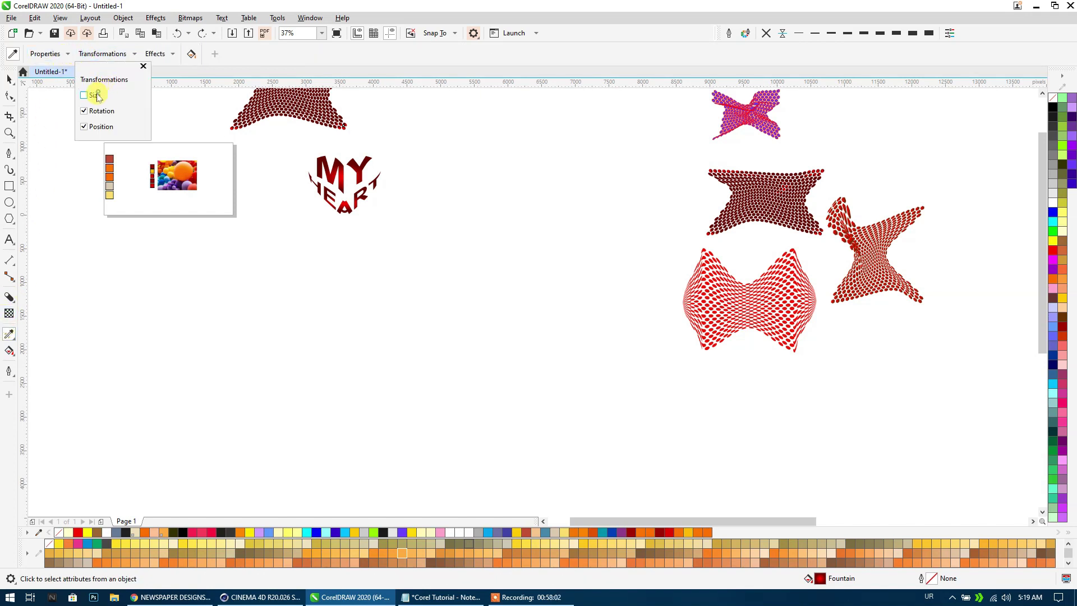
Tick Extrude in the eyedropper's Effects list so it gets copied.
{"action": "left_click", "coordinate": [159, 60]}
{"action": "left_click", "coordinate": [160, 55]}
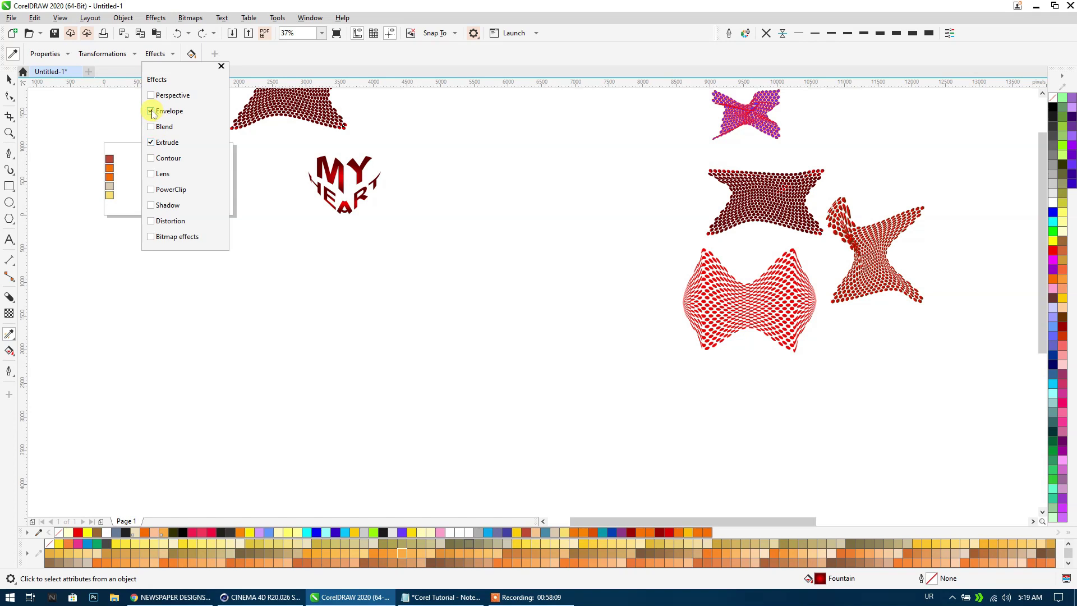
{"action": "left_click", "coordinate": [177, 157]}
{"action": "left_click", "coordinate": [10, 97]}
Move the MY HEART text lower on the page and nudge the small faint text left.
{"action": "key", "text": "space"}
{"action": "left_click", "coordinate": [312, 188]}
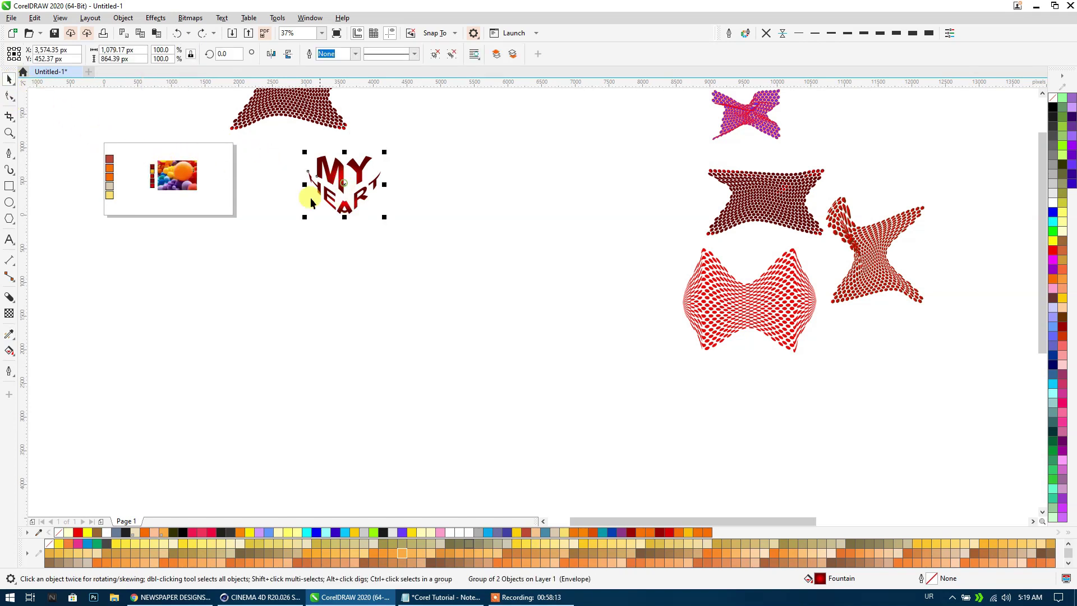
{"action": "scroll", "coordinate": [284, 200], "scroll_direction": "down", "scroll_amount": 2}
{"action": "left_click_drag", "start_coordinate": [303, 203], "coordinate": [385, 344]}
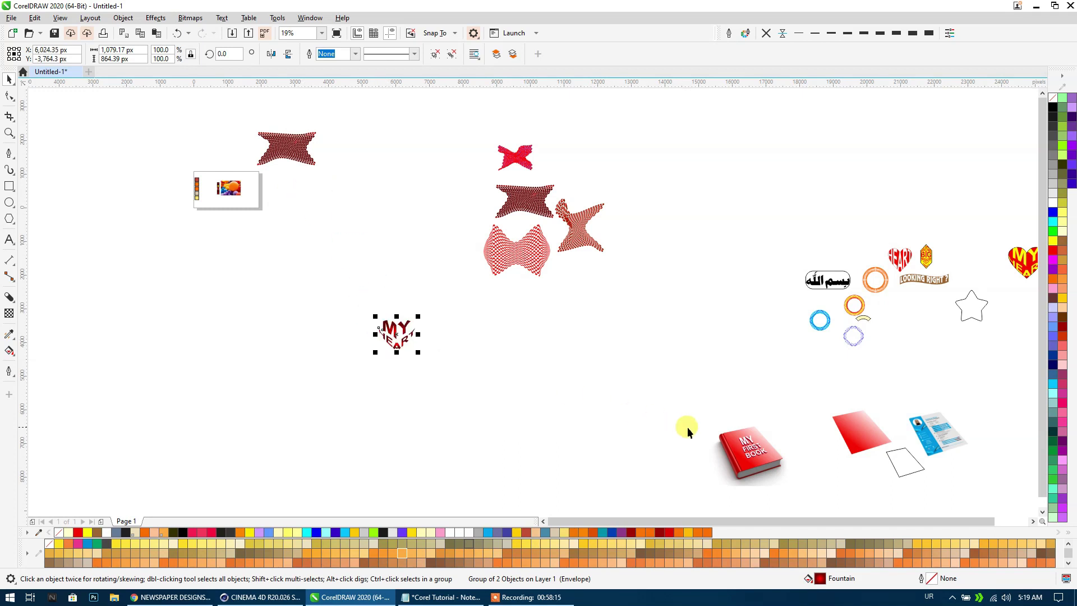
{"action": "left_click", "coordinate": [739, 449]}
{"action": "left_click_drag", "start_coordinate": [576, 389], "coordinate": [543, 383]}
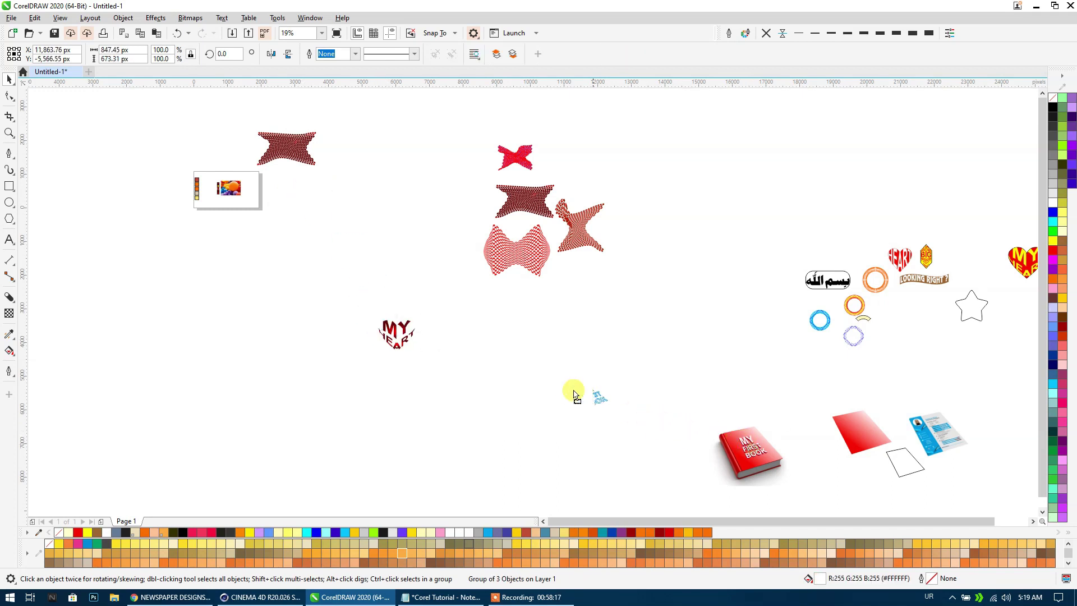
{"action": "scroll", "coordinate": [543, 383], "scroll_direction": "up", "scroll_amount": 2}
{"action": "scroll", "coordinate": [553, 384], "scroll_direction": "up", "scroll_amount": 3}
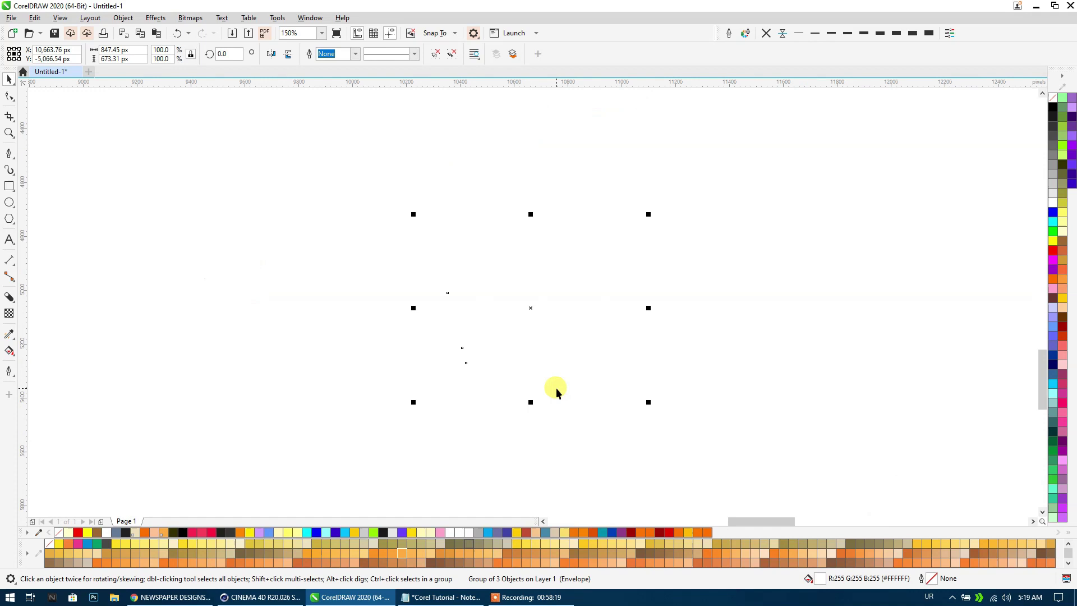
{"action": "scroll", "coordinate": [507, 342], "scroll_direction": "up", "scroll_amount": 1}
{"action": "scroll", "coordinate": [507, 342], "scroll_direction": "down", "scroll_amount": 5}
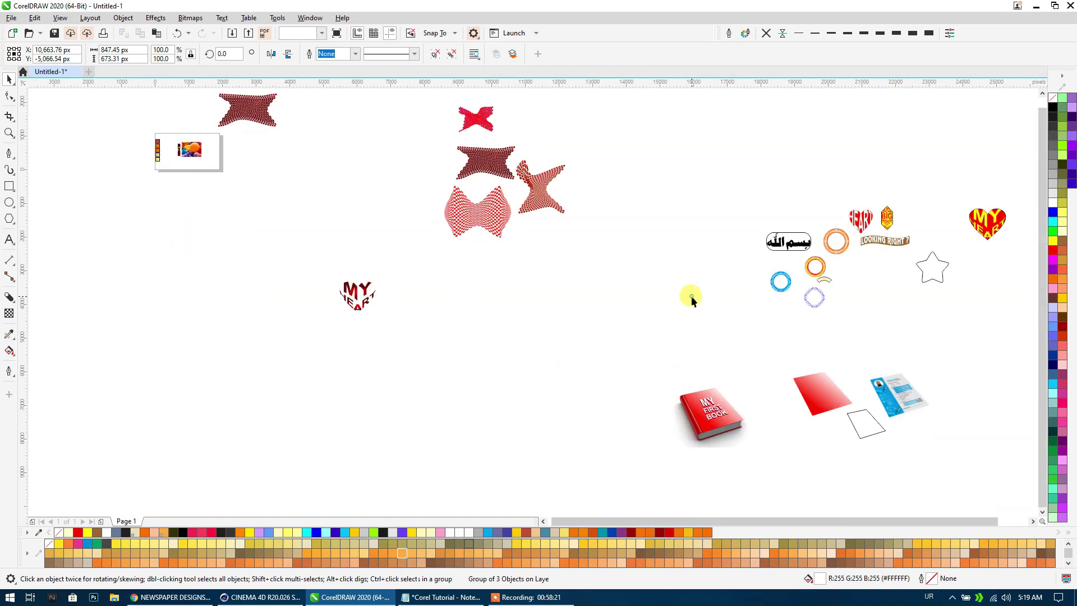
{"action": "key", "text": "Escape"}
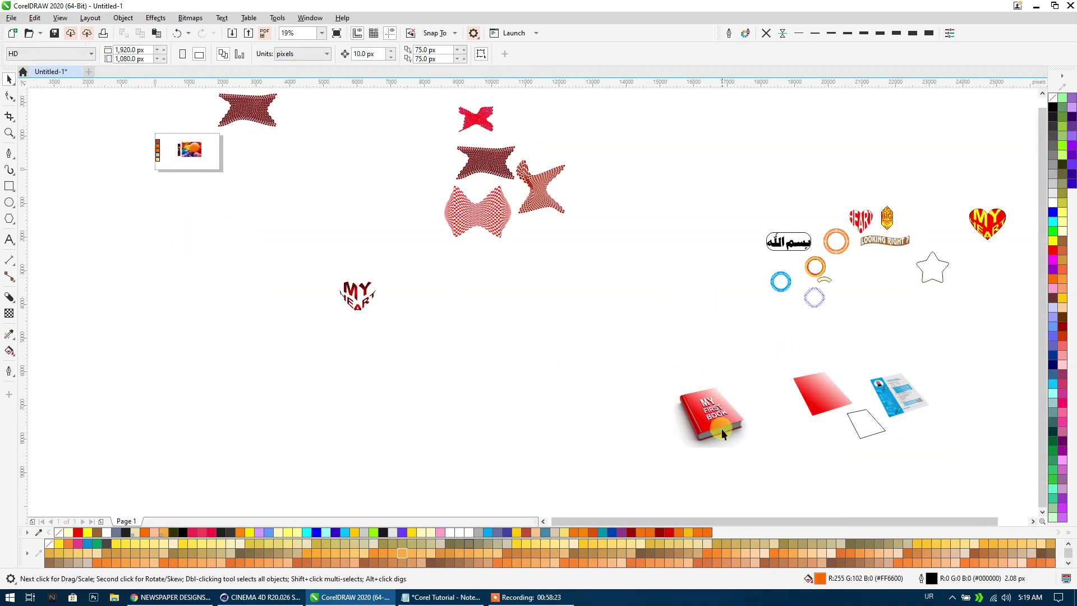
Pull the MY FIRST BOOK text off the book and place it beside MY HEART.
{"action": "scroll", "coordinate": [724, 444], "scroll_direction": "up", "scroll_amount": 4}
{"action": "scroll", "coordinate": [625, 264], "scroll_direction": "up", "scroll_amount": 2}
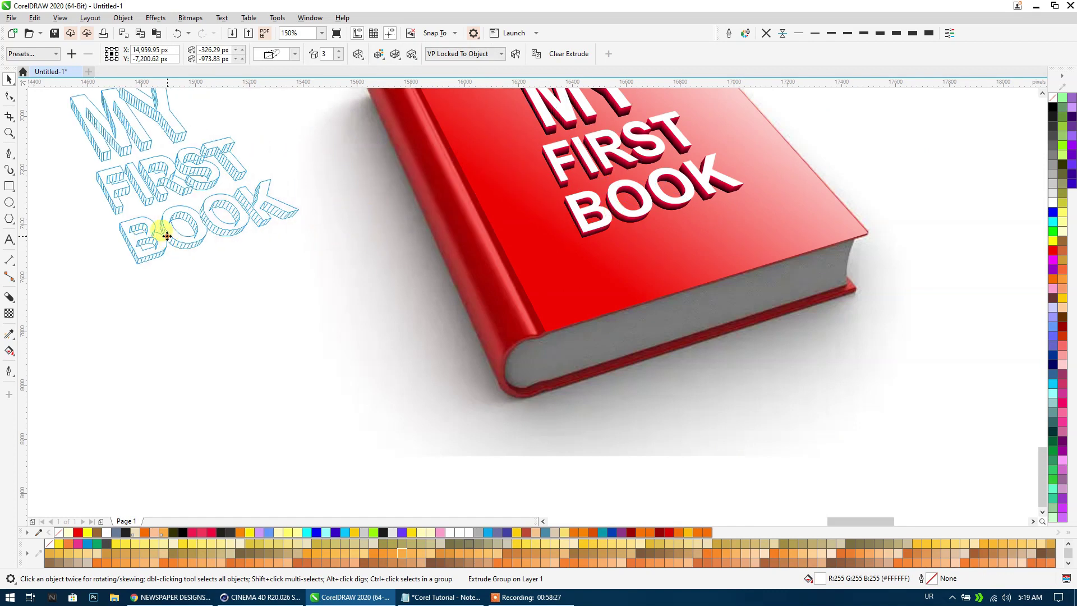
{"action": "left_click_drag", "start_coordinate": [611, 213], "coordinate": [162, 230]}
{"action": "scroll", "coordinate": [385, 275], "scroll_direction": "down", "scroll_amount": 3}
{"action": "scroll", "coordinate": [385, 274], "scroll_direction": "down", "scroll_amount": 3}
{"action": "left_click_drag", "start_coordinate": [337, 253], "coordinate": [108, 247]}
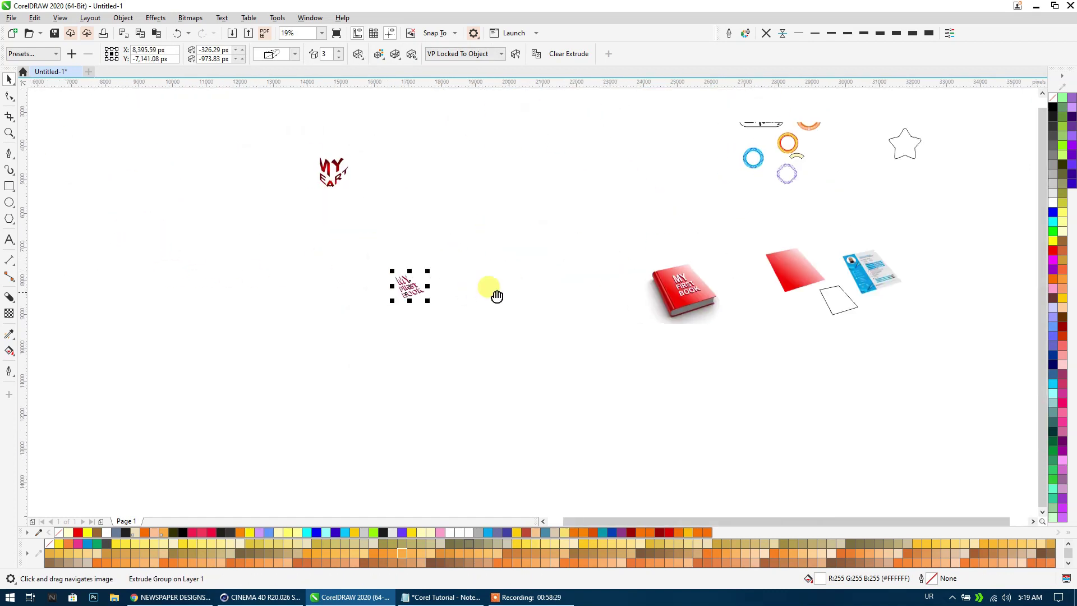
{"action": "scroll", "coordinate": [437, 294], "scroll_direction": "up", "scroll_amount": 3}
{"action": "mouse_move", "coordinate": [436, 294]}
{"action": "left_mouse_down"}
{"action": "mouse_move", "coordinate": [458, 317]}
{"action": "mouse_move", "coordinate": [368, 103]}
{"action": "left_mouse_up"}
{"action": "scroll", "coordinate": [445, 198], "scroll_direction": "down", "scroll_amount": 3}
{"action": "scroll", "coordinate": [449, 279], "scroll_direction": "up", "scroll_amount": 3}
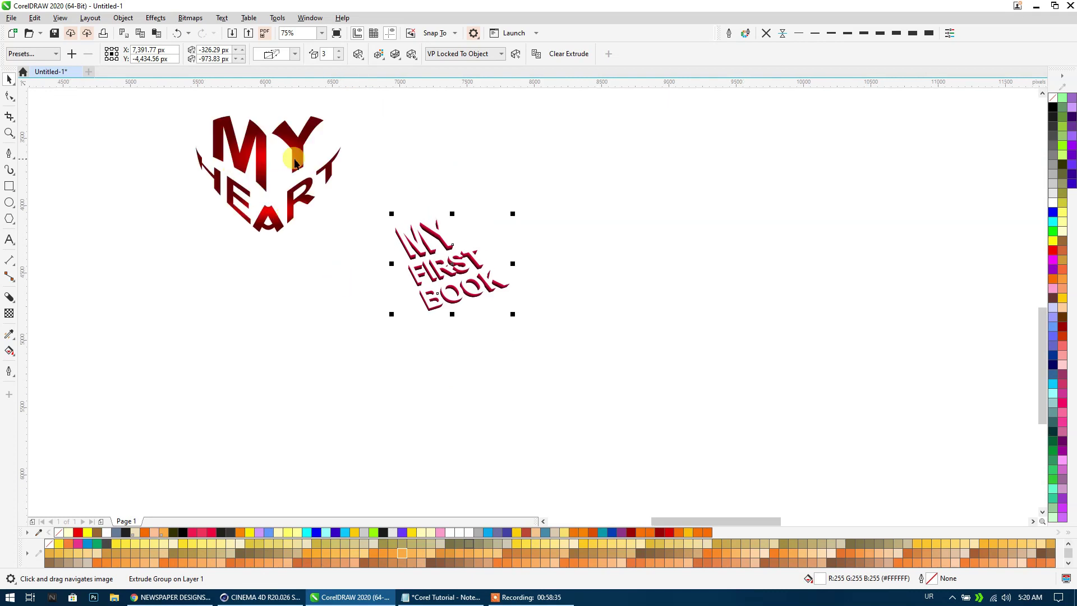
Copy MY FIRST BOOK's white fill and extrusion onto the MY and HEART letters.
{"action": "left_click", "coordinate": [299, 161]}
{"action": "left_click", "coordinate": [409, 168]}
{"action": "left_click", "coordinate": [436, 243]}
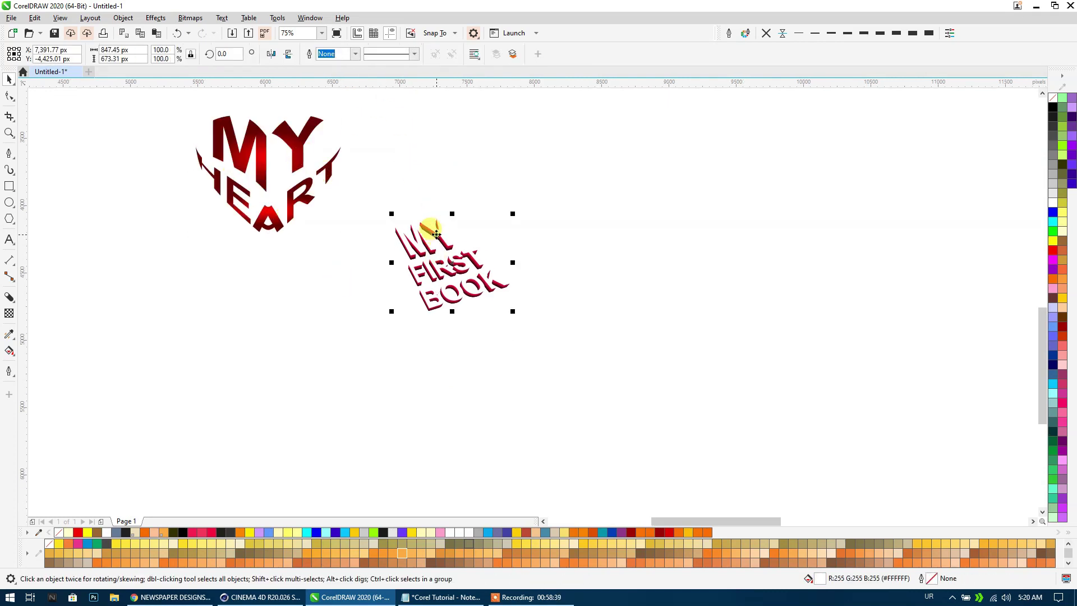
{"action": "left_click", "coordinate": [9, 335]}
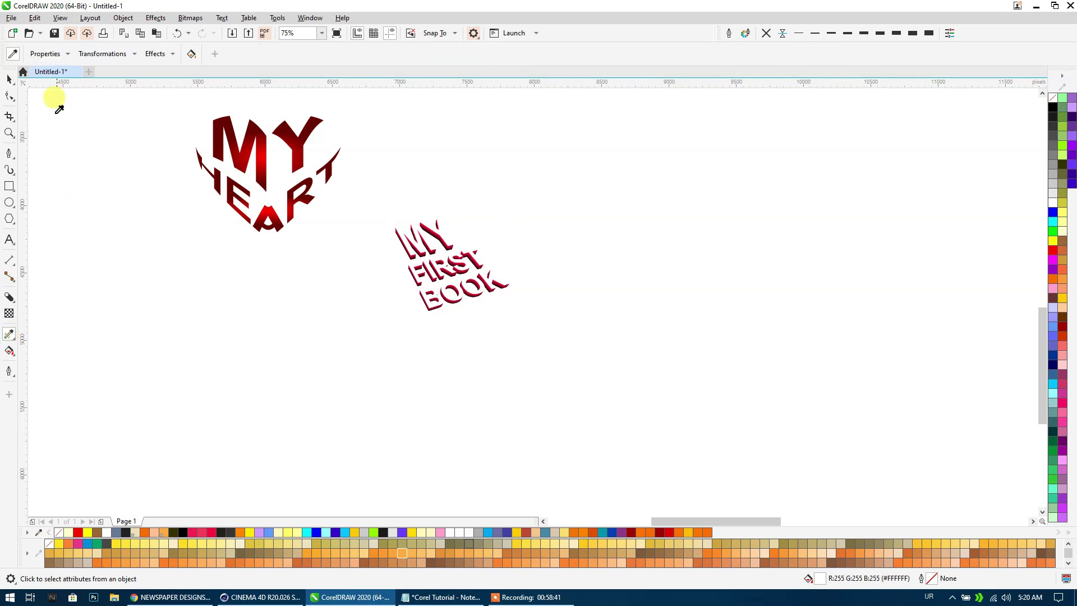
{"action": "left_click", "coordinate": [151, 53]}
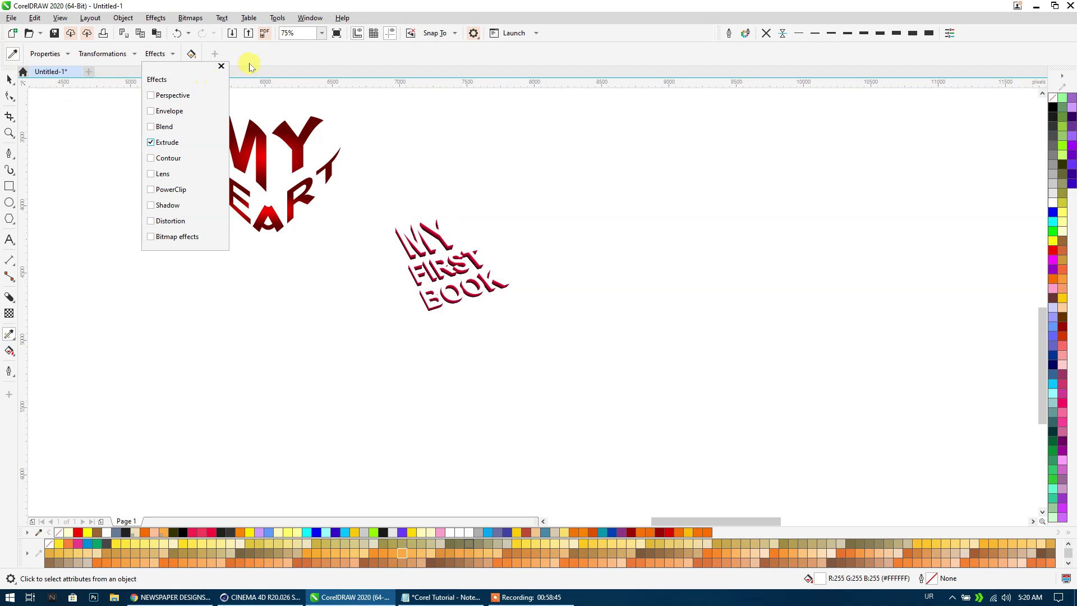
{"action": "scroll", "coordinate": [414, 269], "scroll_direction": "up", "scroll_amount": 5}
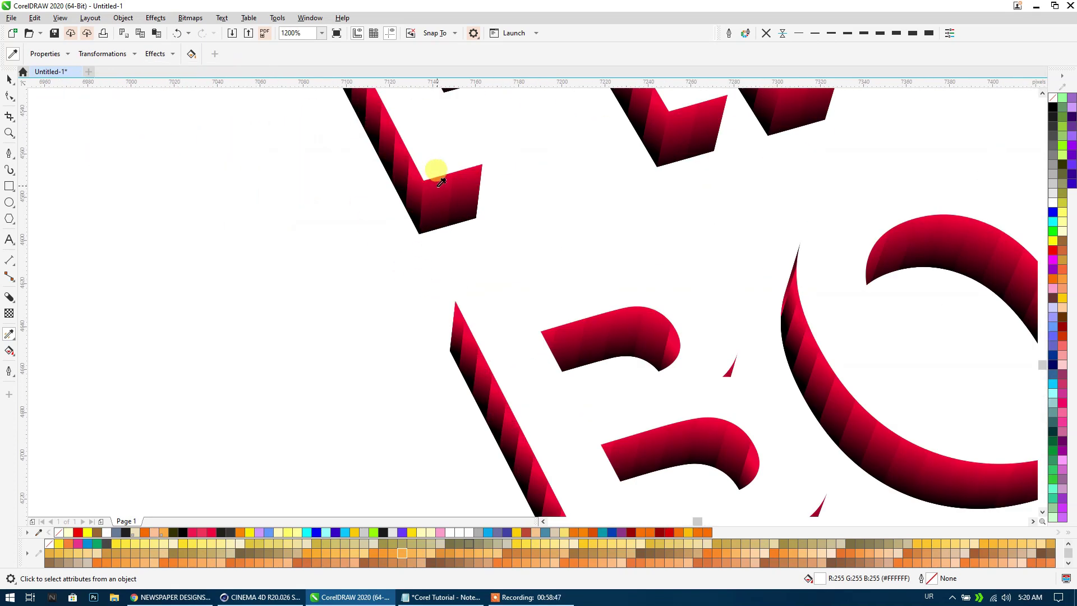
{"action": "scroll", "coordinate": [481, 269], "scroll_direction": "down", "scroll_amount": 3}
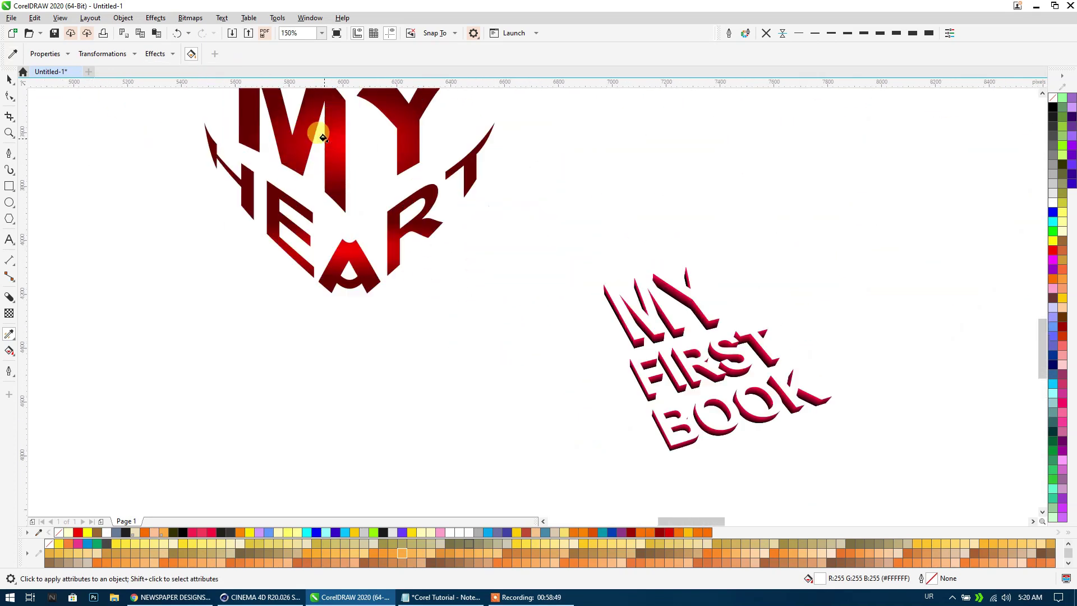
{"action": "scroll", "coordinate": [322, 138], "scroll_direction": "up", "scroll_amount": 2}
{"action": "left_click", "coordinate": [349, 145]}
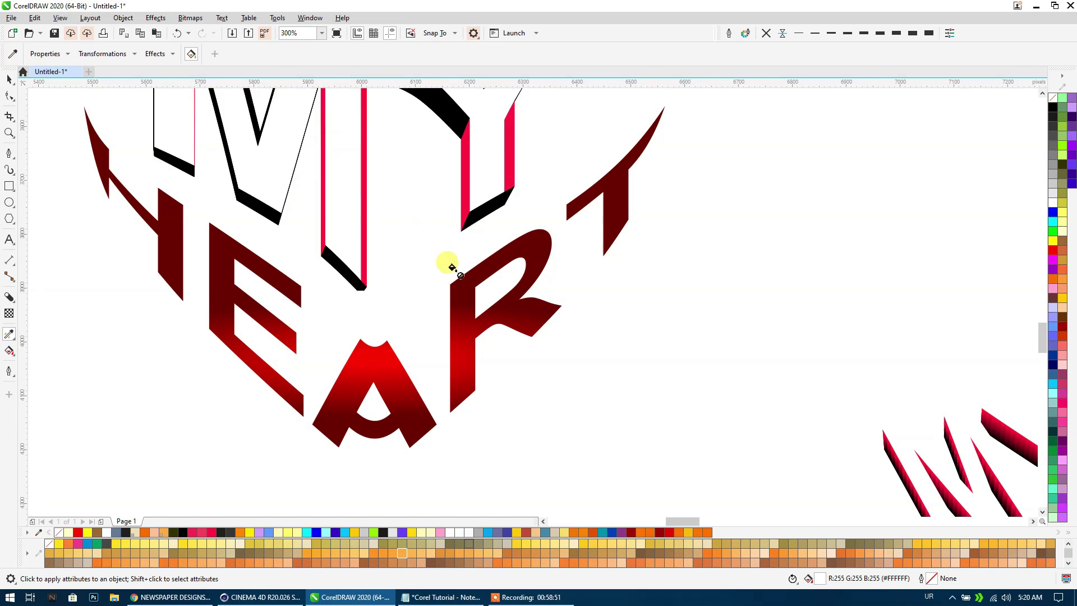
{"action": "left_click", "coordinate": [447, 295]}
Try a magenta fill on the MY HEART group, then undo it.
{"action": "scroll", "coordinate": [449, 299], "scroll_direction": "down", "scroll_amount": 1}
{"action": "scroll", "coordinate": [449, 299], "scroll_direction": "down", "scroll_amount": 1}
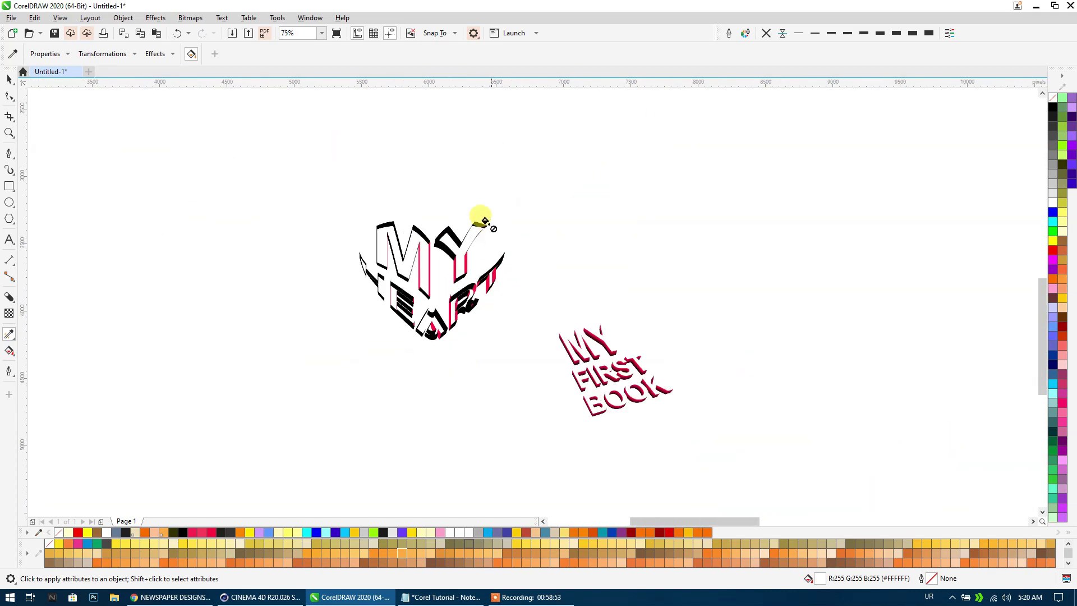
{"action": "scroll", "coordinate": [477, 257], "scroll_direction": "up", "scroll_amount": 1}
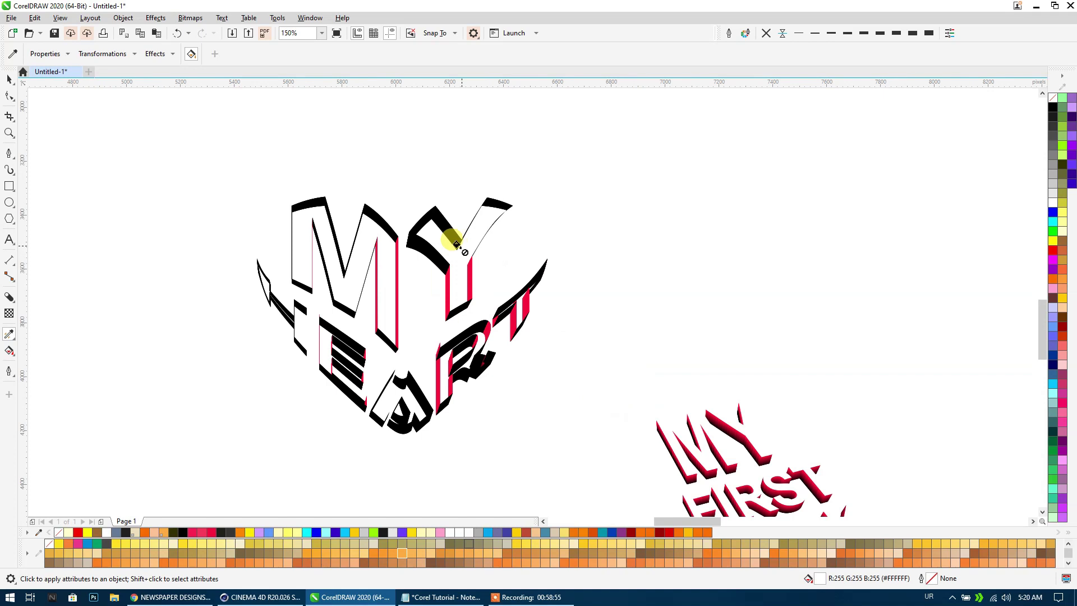
{"action": "left_click", "coordinate": [8, 80]}
{"action": "left_click", "coordinate": [344, 259]}
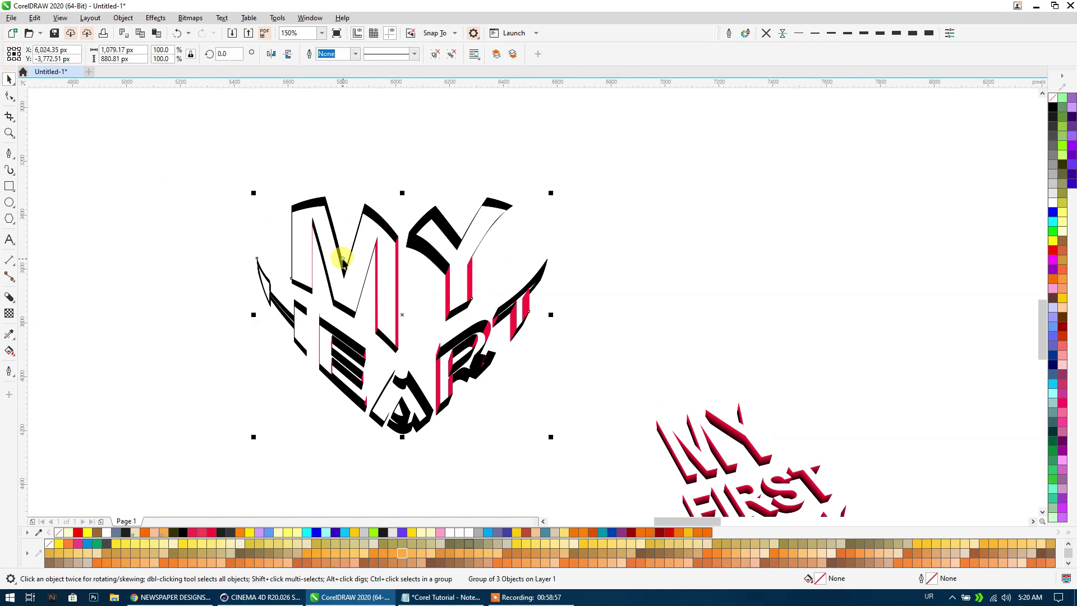
{"action": "left_click", "coordinate": [1053, 260]}
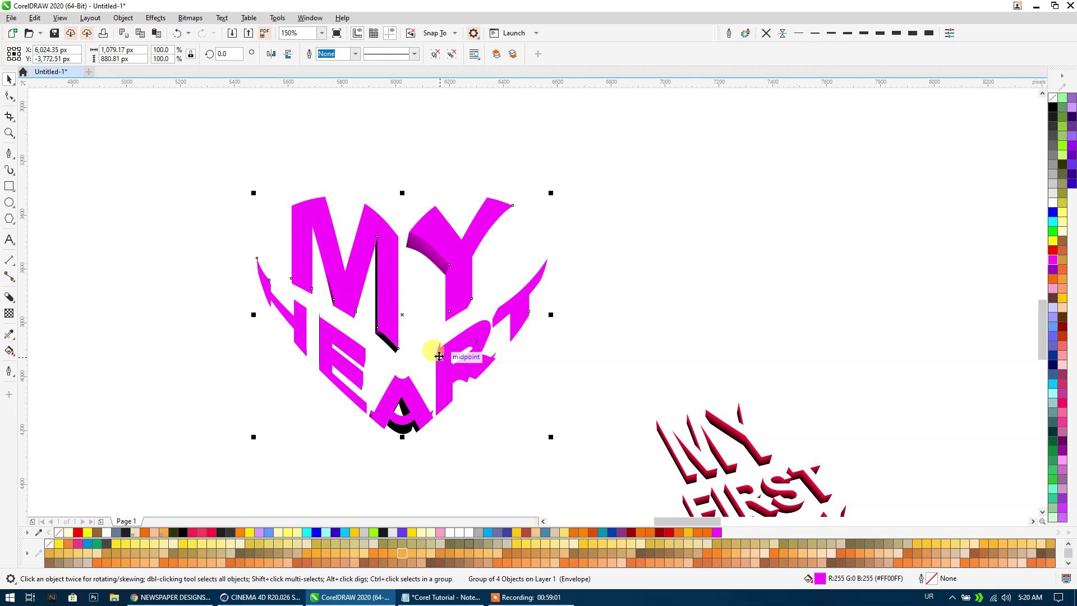
{"action": "key", "text": "ctrl+z"}
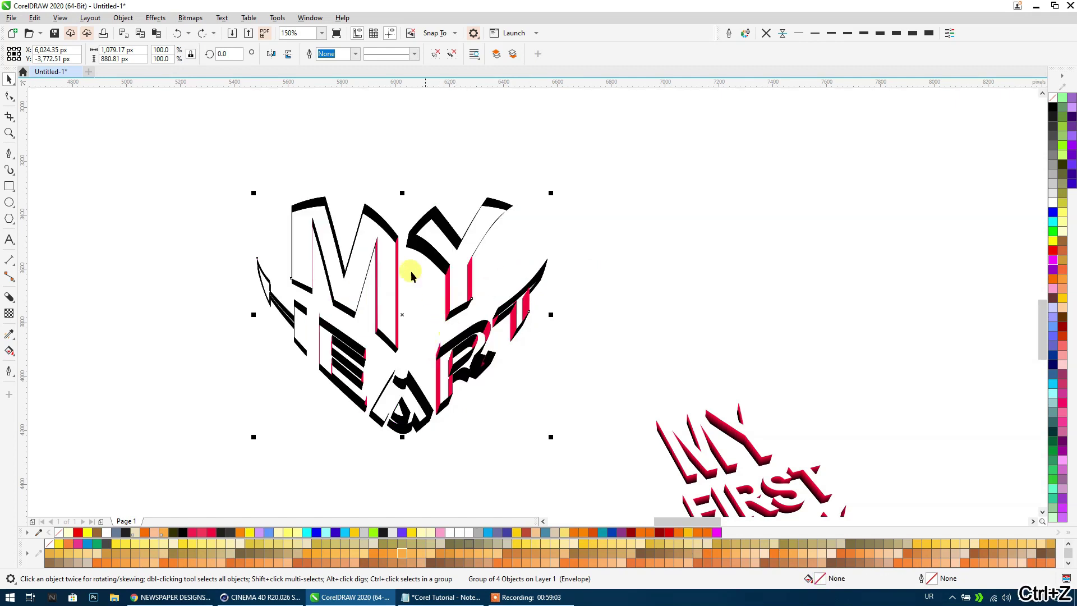
Delete all the earlier artwork from the page.
{"action": "left_click", "coordinate": [264, 176]}
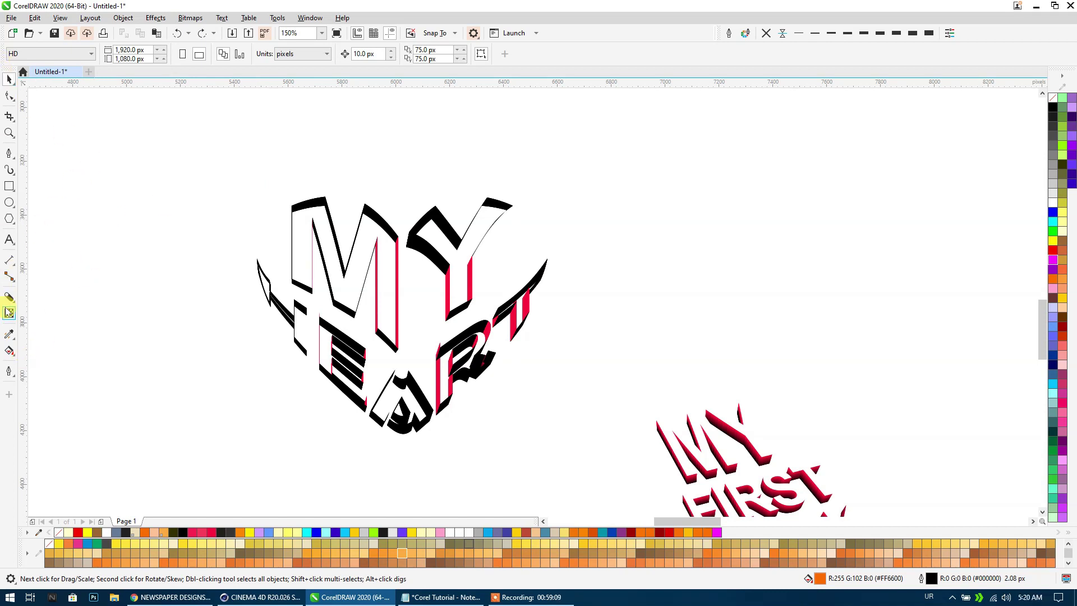
{"action": "left_click", "coordinate": [12, 337]}
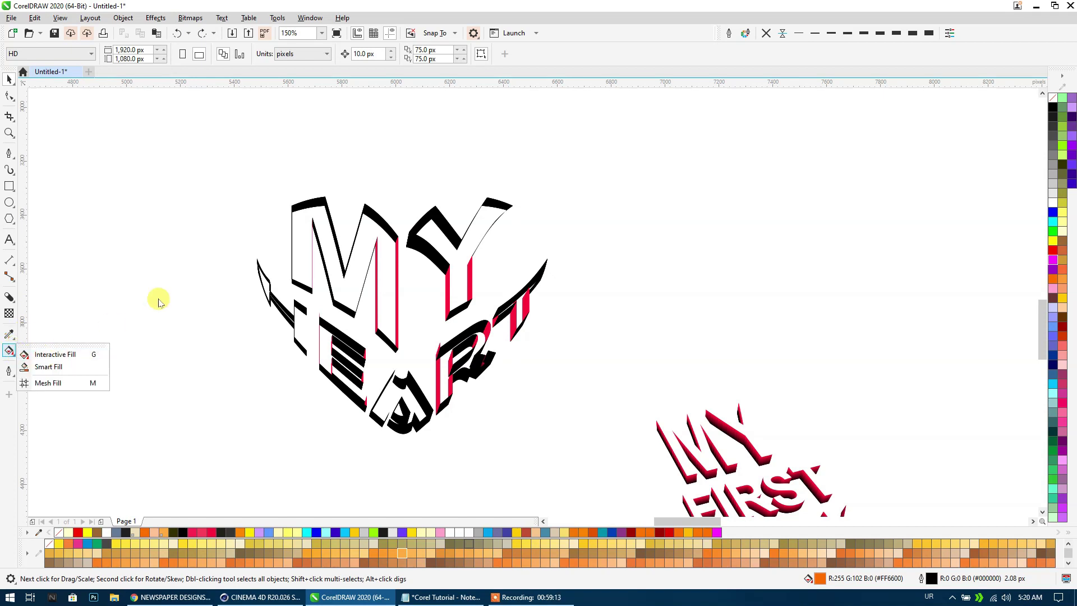
{"action": "scroll", "coordinate": [199, 193], "scroll_direction": "down", "scroll_amount": 7}
{"action": "scroll", "coordinate": [243, 223], "scroll_direction": "down", "scroll_amount": 2}
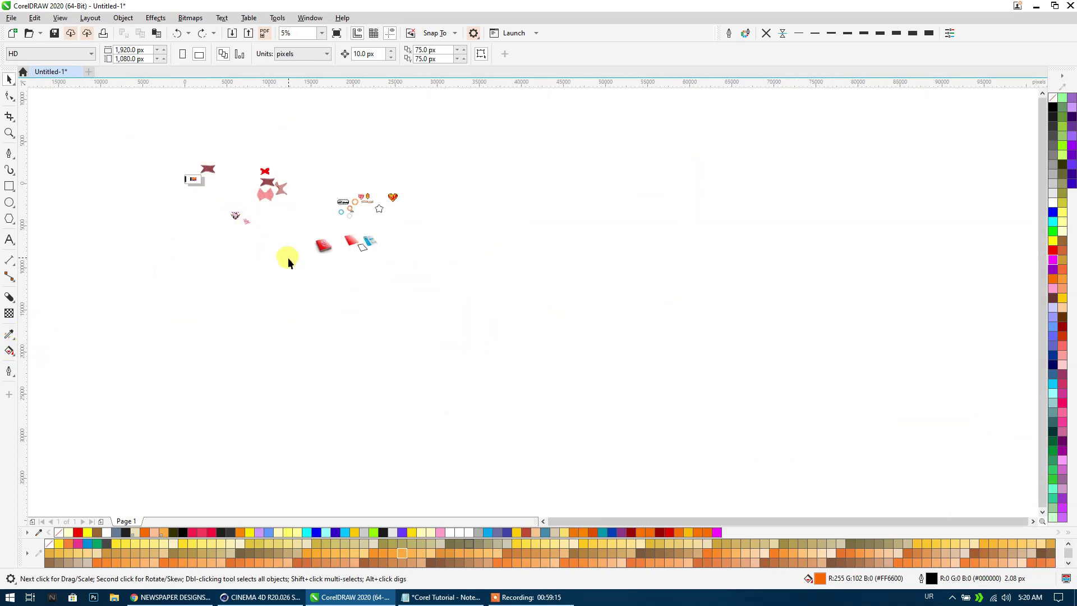
{"action": "key", "text": "ctrl+a"}
{"action": "key", "text": "Delete"}
{"action": "scroll", "coordinate": [245, 164], "scroll_direction": "up", "scroll_amount": 5}
{"action": "scroll", "coordinate": [246, 164], "scroll_direction": "up", "scroll_amount": 3}
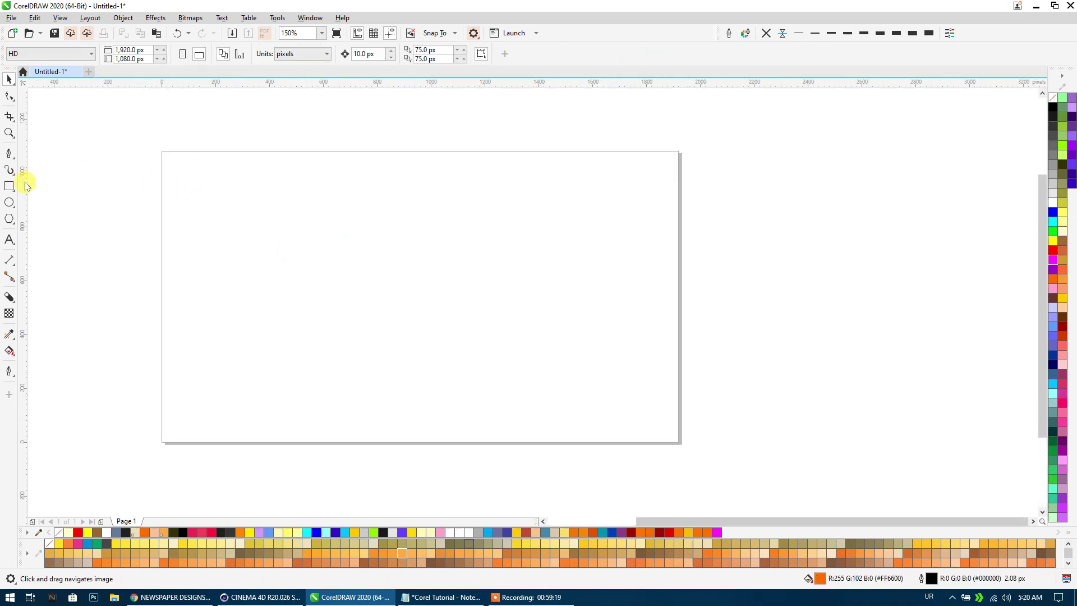
Draw an orange square, repeat-copy it into six, and scale the row to page width.
{"action": "key", "text": "F6"}
{"action": "left_click_drag", "start_coordinate": [163, 150], "coordinate": [243, 253]}
{"action": "left_click", "coordinate": [12, 82]}
{"action": "left_click_drag", "start_coordinate": [211, 172], "coordinate": [307, 198]}
{"action": "key", "text": "ctrl+r"}
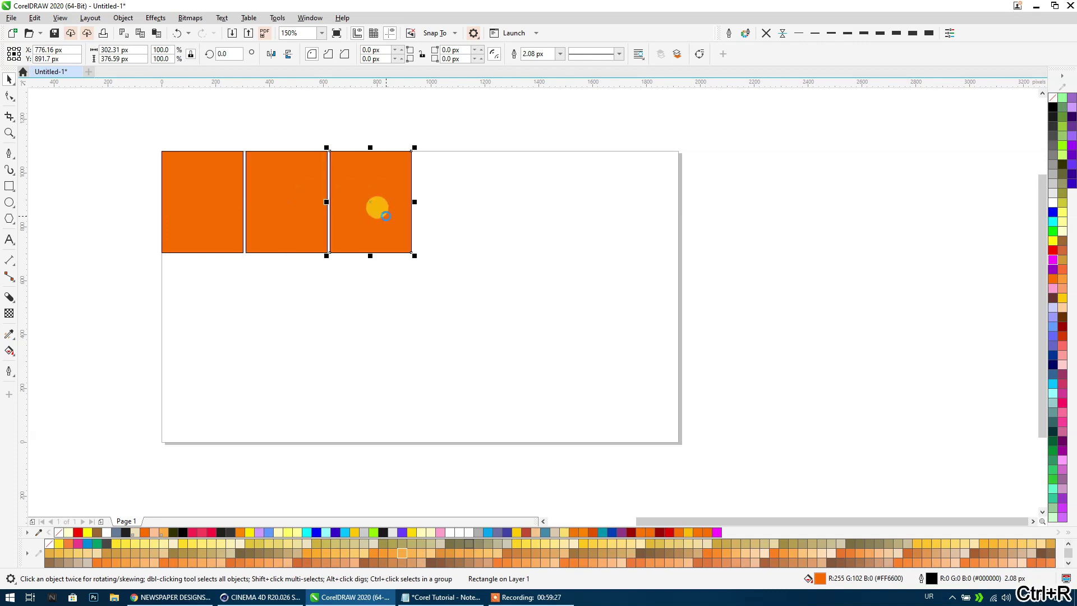
{"action": "key", "text": "ctrl+r"}
{"action": "key", "text": "ctrl+r"}
{"action": "key", "text": "ctrl+r"}
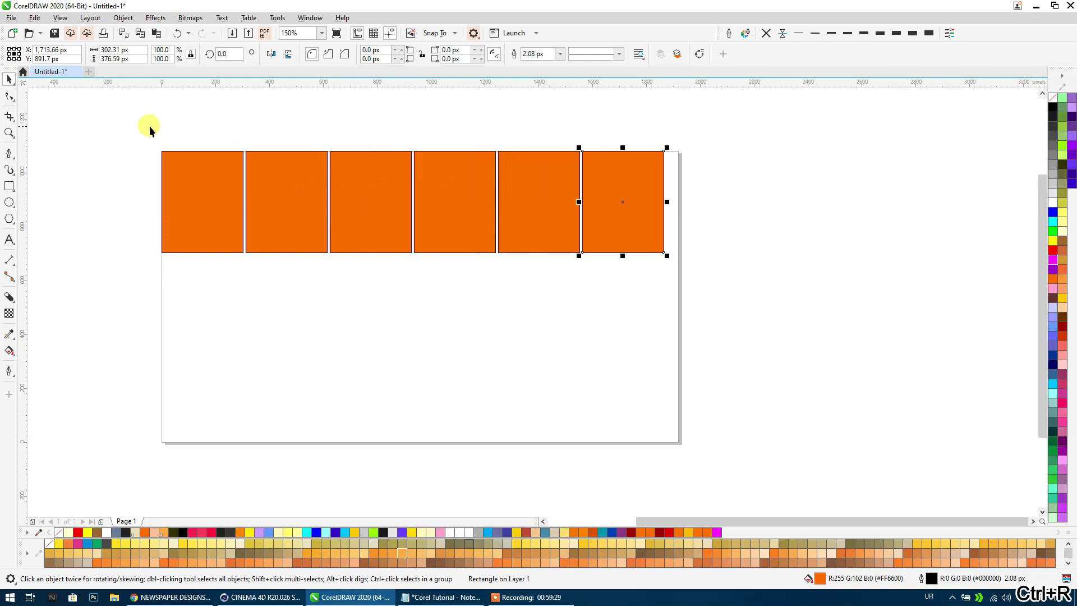
{"action": "left_click_drag", "start_coordinate": [150, 130], "coordinate": [635, 300]}
{"action": "left_click_drag", "start_coordinate": [141, 132], "coordinate": [678, 298]}
{"action": "left_click_drag", "start_coordinate": [668, 257], "coordinate": [681, 260]}
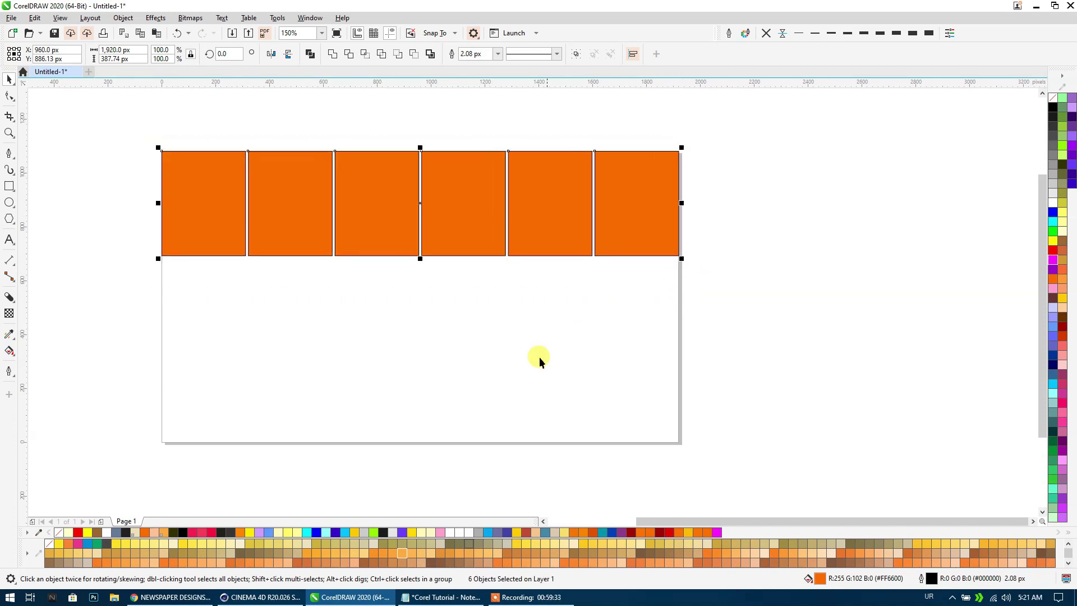
{"action": "left_click", "coordinate": [265, 598]}
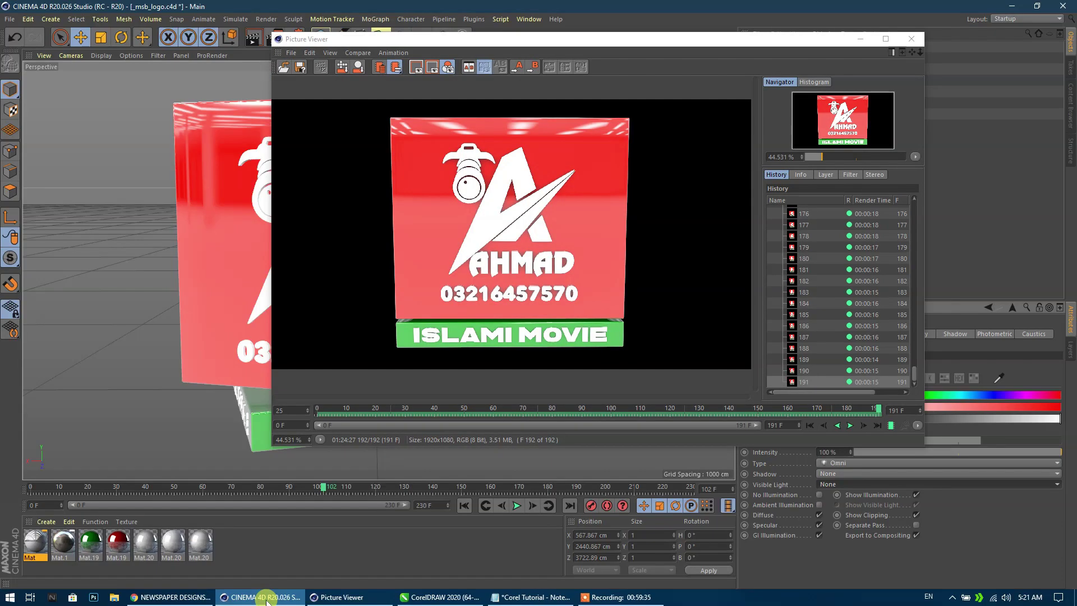
{"action": "left_click", "coordinate": [850, 425]}
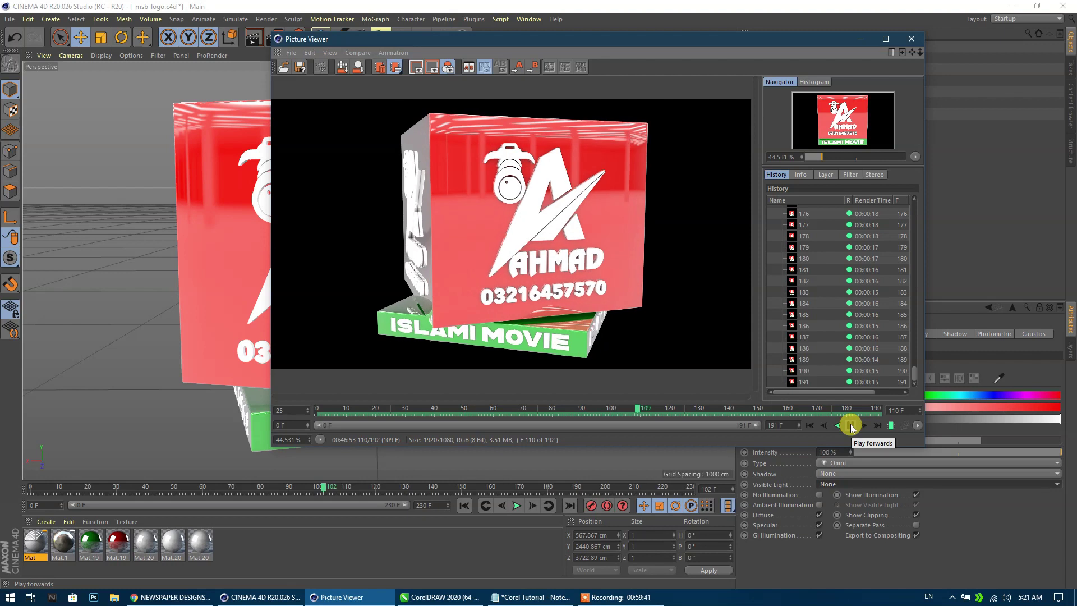
{"action": "left_click", "coordinate": [850, 426]}
{"action": "left_click", "coordinate": [861, 39]}
{"action": "left_click", "coordinate": [610, 599]}
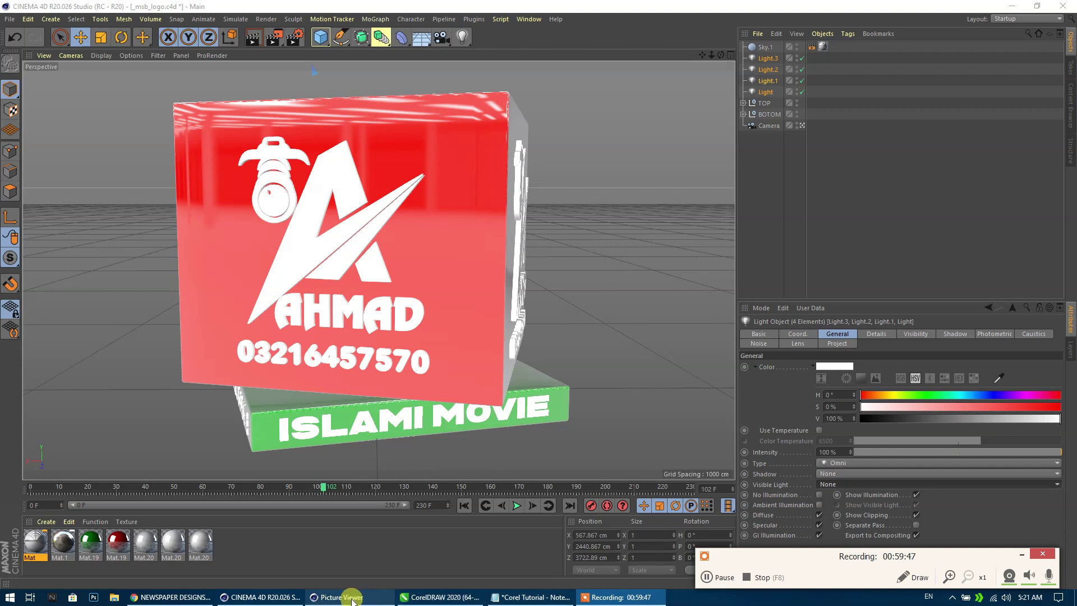
{"action": "left_click", "coordinate": [418, 596]}
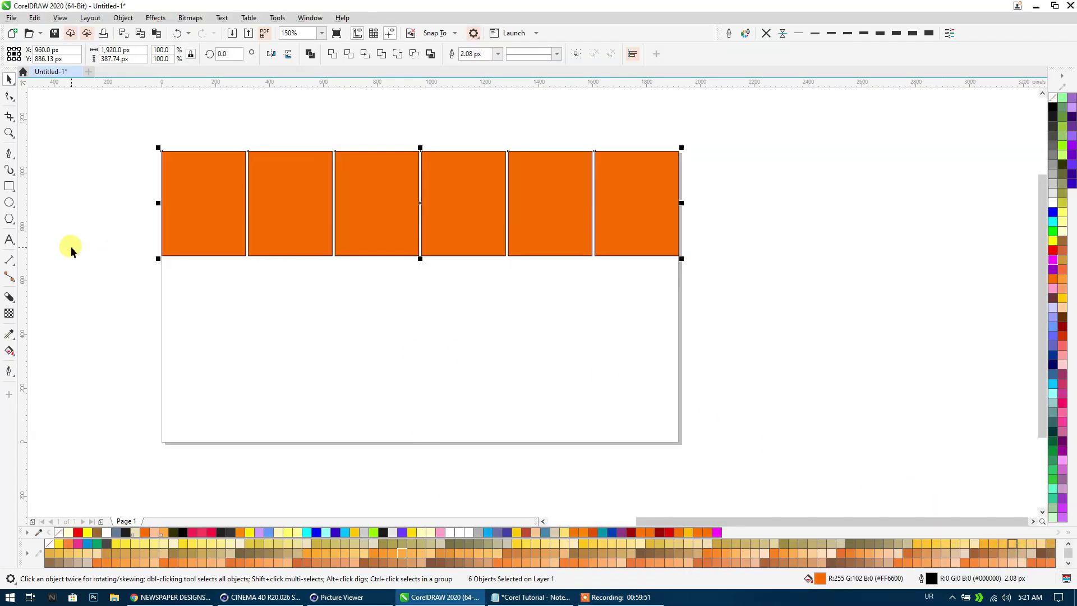
Fill the six squares yellow, cyan and green before settling on yellow-green #CCFF66.
{"action": "left_click", "coordinate": [10, 350]}
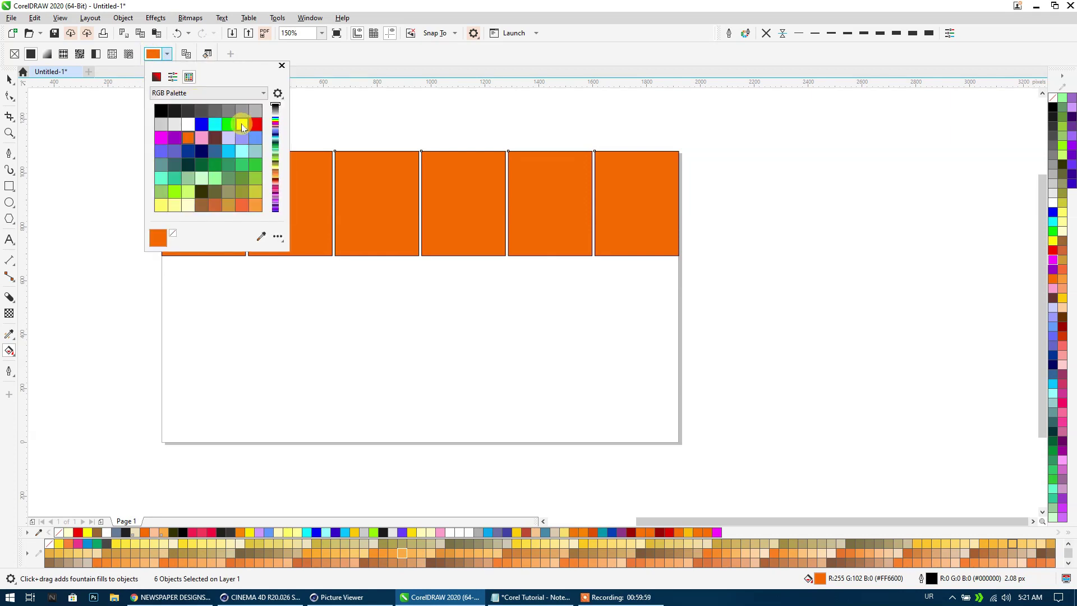
{"action": "left_click", "coordinate": [241, 124]}
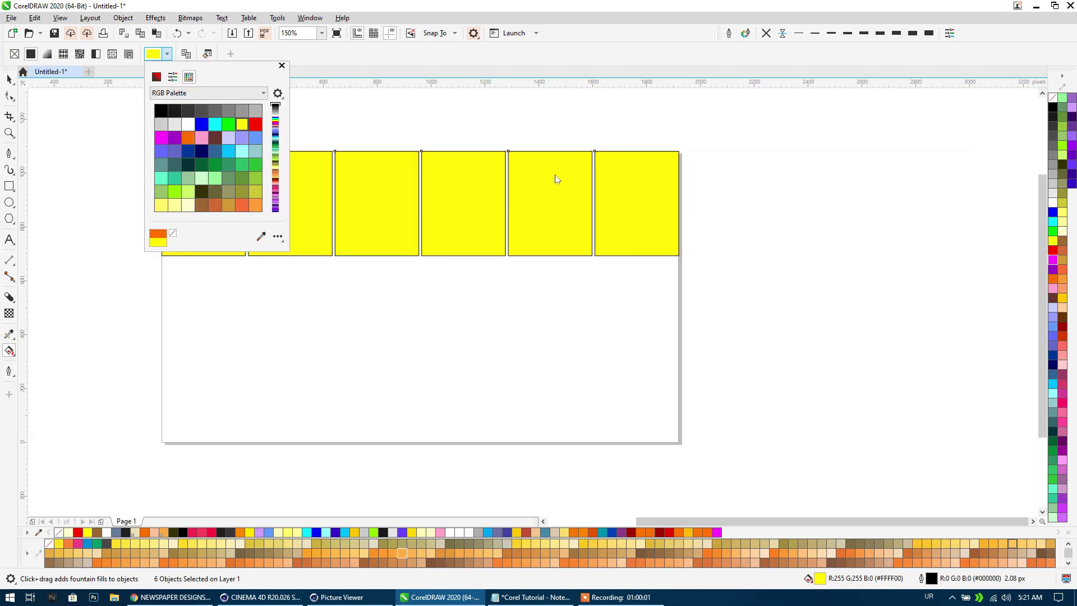
{"action": "left_click", "coordinate": [243, 170]}
{"action": "left_click", "coordinate": [191, 192]}
{"action": "left_click", "coordinate": [250, 58]}
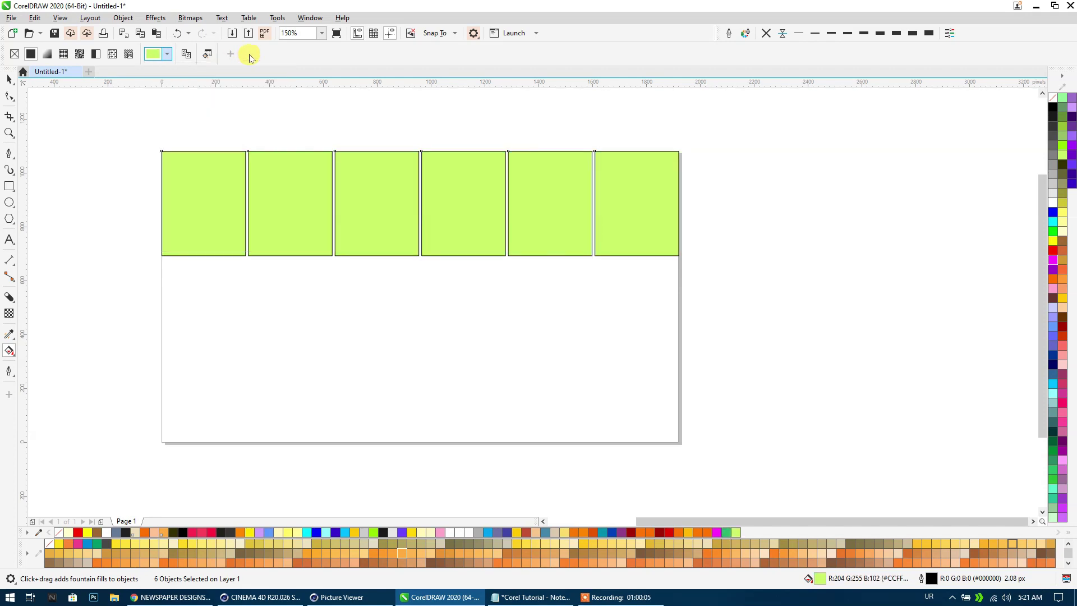
Apply the red radial fountain-fill preset to the squares after trying elliptical and rectangular types.
{"action": "left_click", "coordinate": [45, 54]}
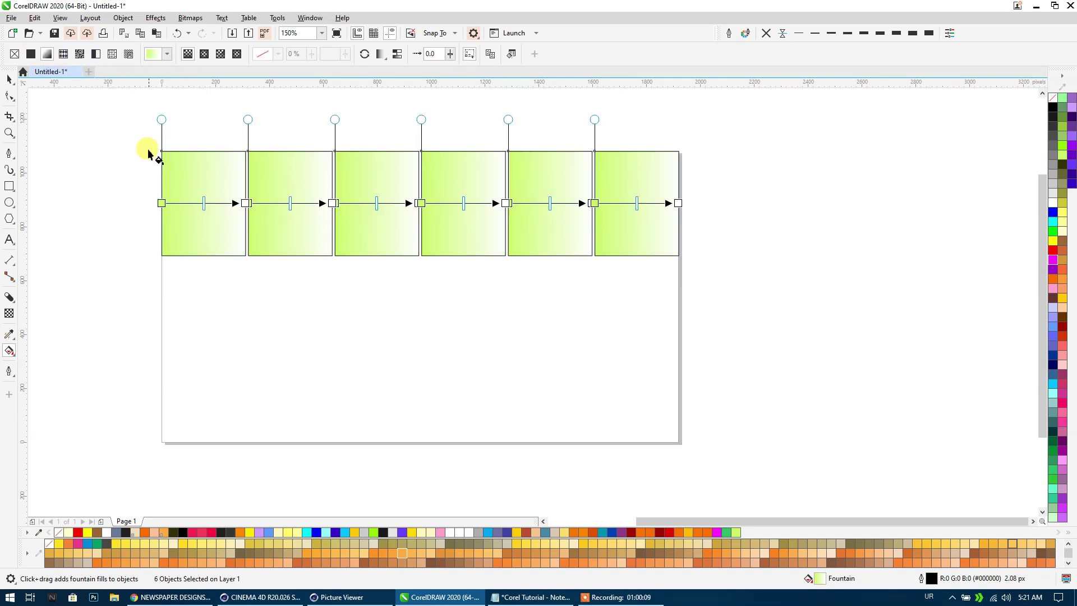
{"action": "left_click", "coordinate": [204, 57]}
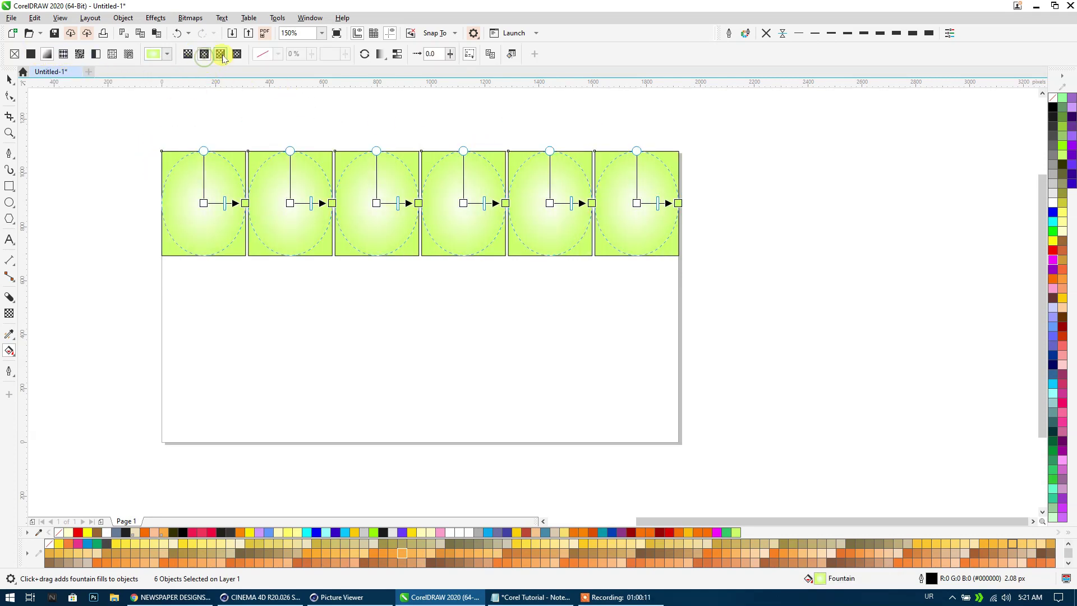
{"action": "left_click", "coordinate": [221, 56]}
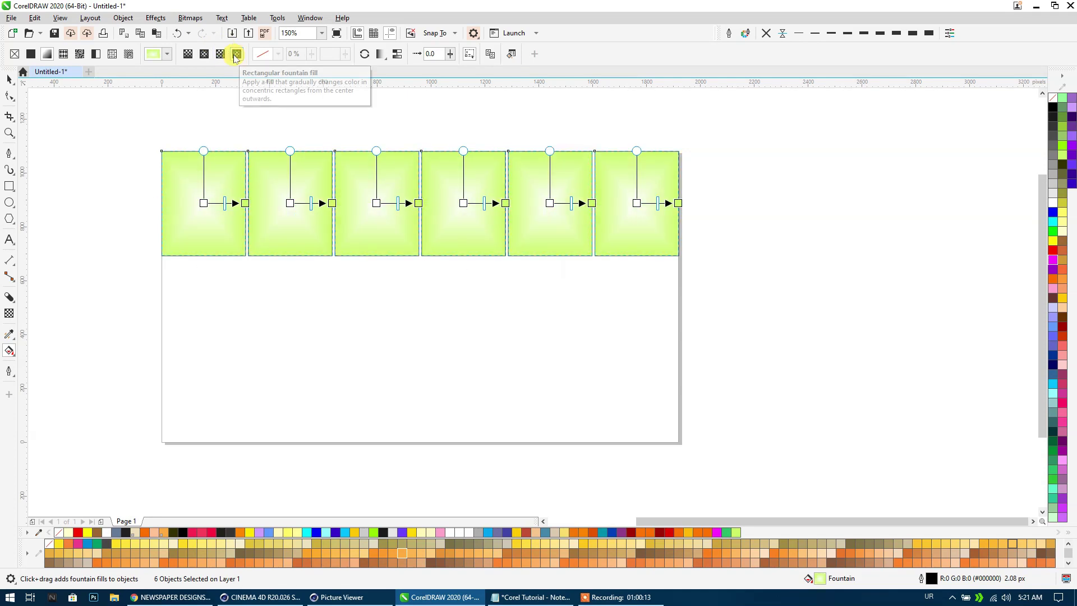
{"action": "left_click", "coordinate": [167, 55]}
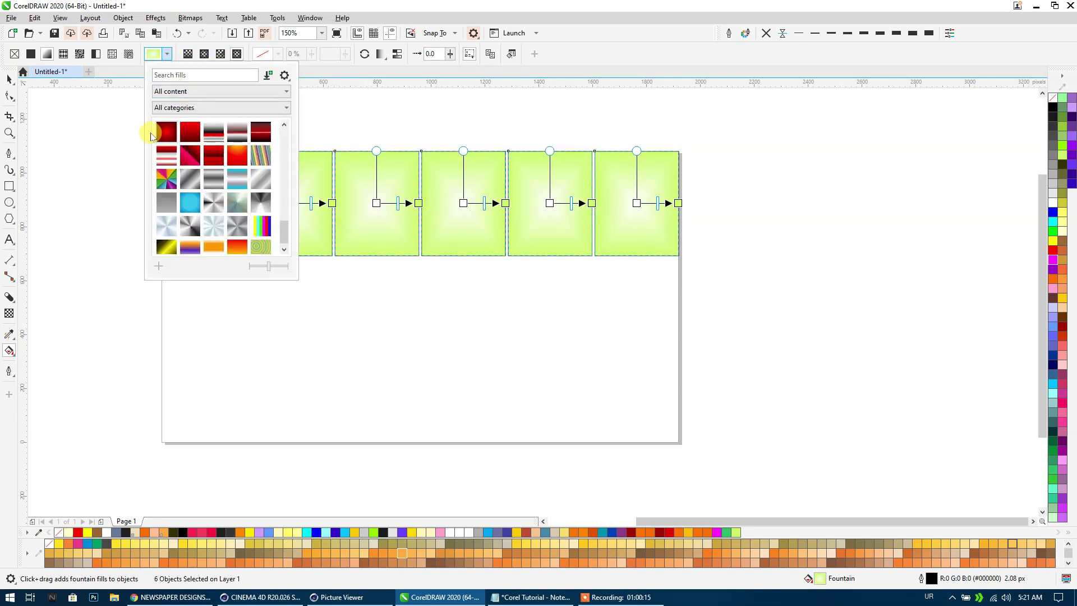
{"action": "key", "text": "Return"}
{"action": "key", "text": "space"}
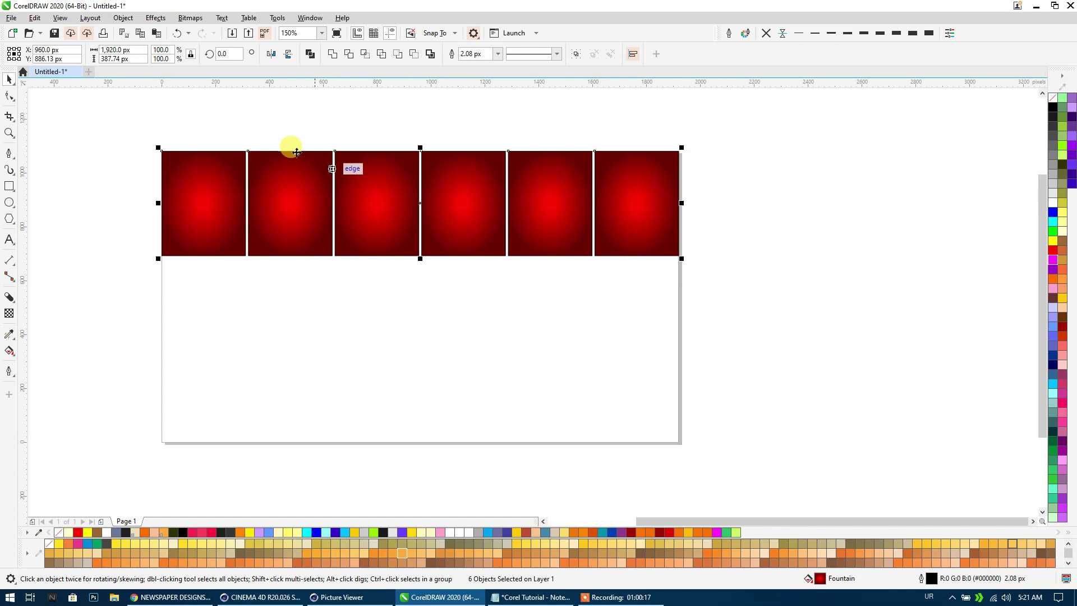
Reposition the radial gradients of the first two squares toward bottom-left and top edge.
{"action": "left_click", "coordinate": [9, 351]}
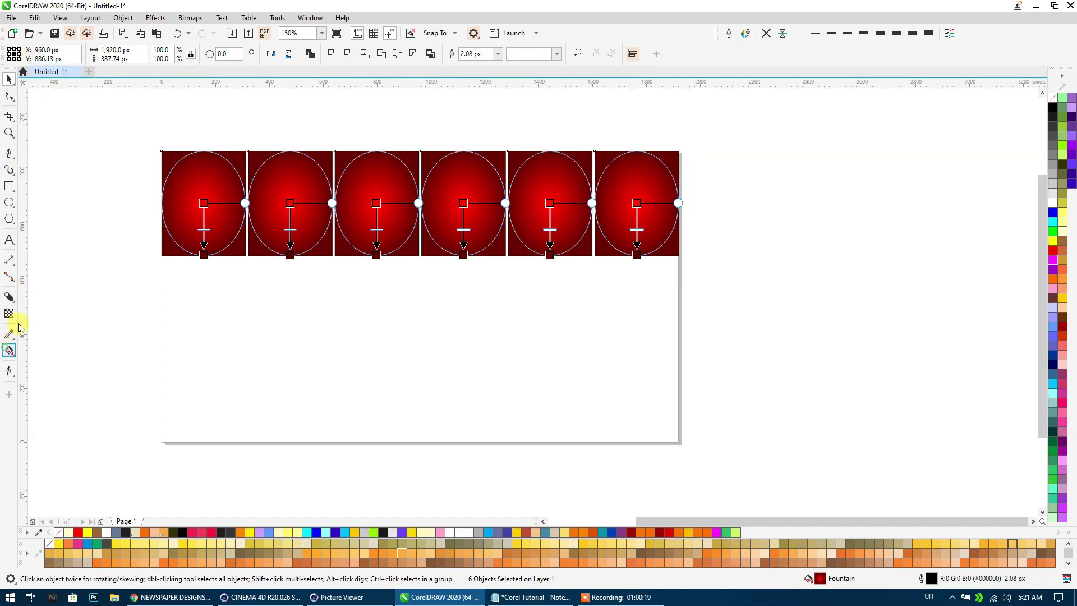
{"action": "left_click", "coordinate": [213, 272]}
{"action": "left_click", "coordinate": [207, 246]}
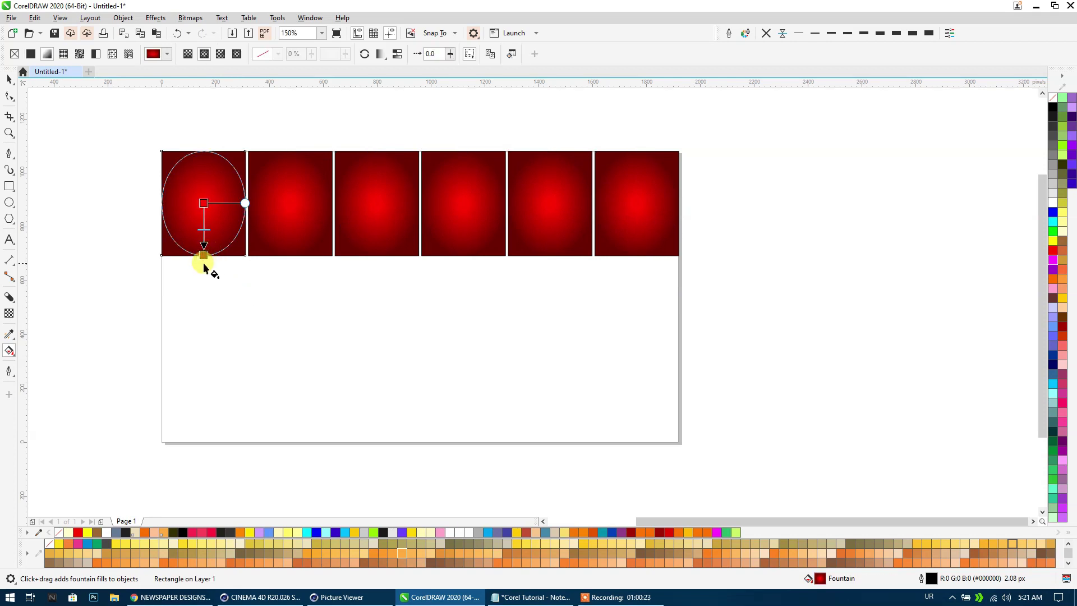
{"action": "left_click_drag", "start_coordinate": [203, 255], "coordinate": [166, 254]}
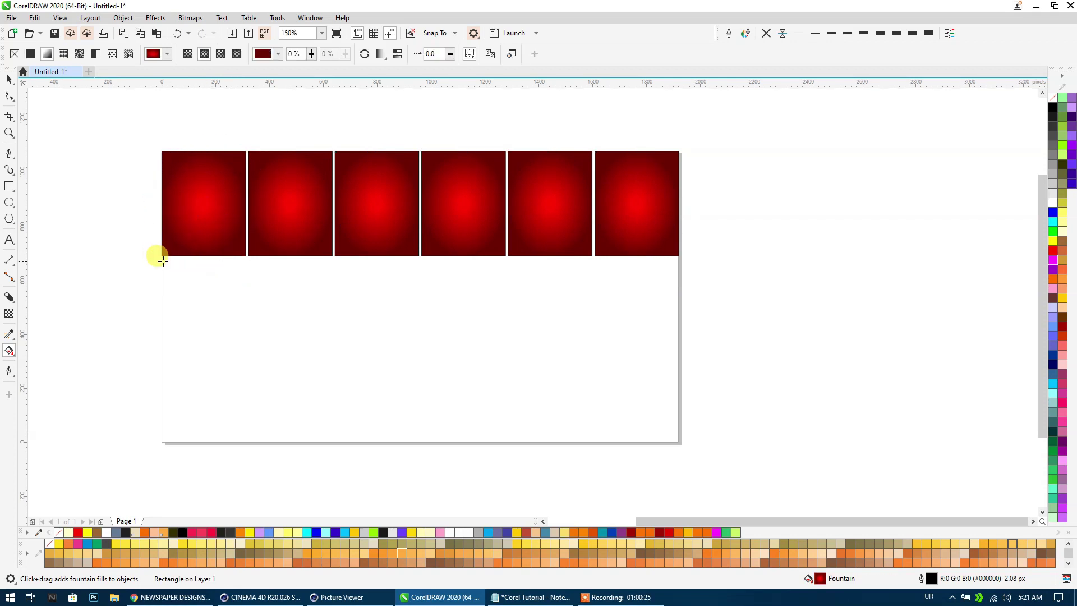
{"action": "left_click", "coordinate": [286, 213]}
{"action": "left_click_drag", "start_coordinate": [285, 205], "coordinate": [324, 159]}
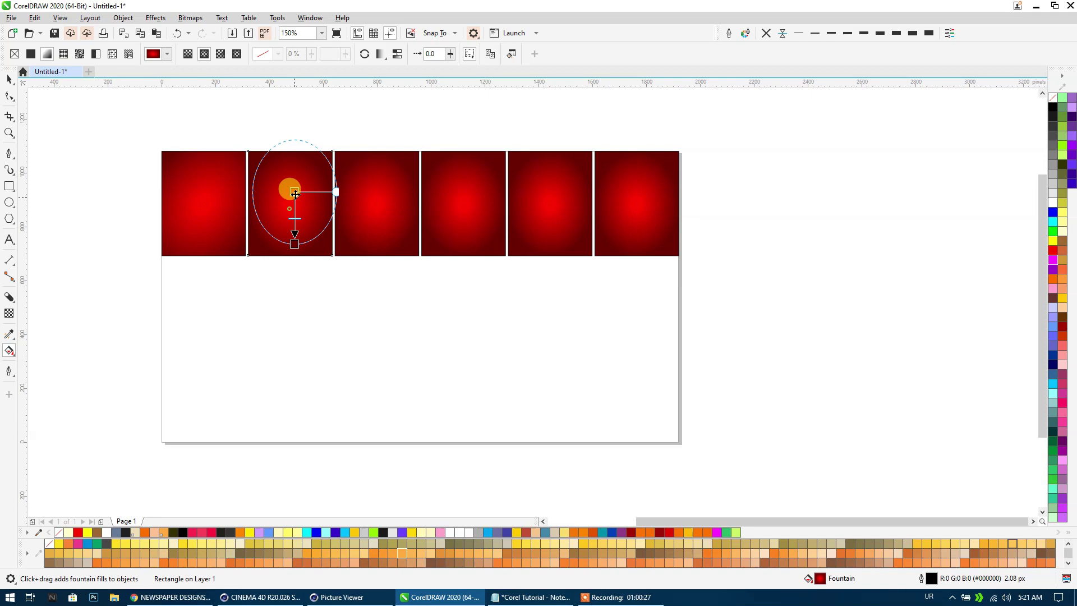
Shift the third square's gradient centre and enlarge the fourth square's gradient circle.
{"action": "left_click", "coordinate": [385, 211]}
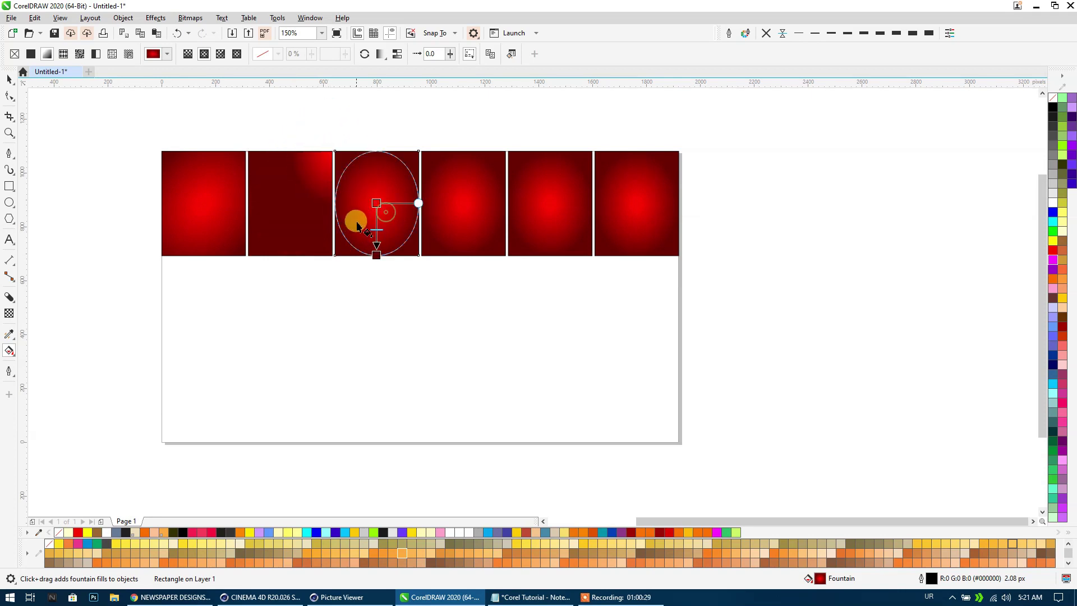
{"action": "mouse_move", "coordinate": [374, 200]}
{"action": "left_mouse_down"}
{"action": "mouse_move", "coordinate": [335, 255]}
{"action": "mouse_move", "coordinate": [420, 150]}
{"action": "left_mouse_up"}
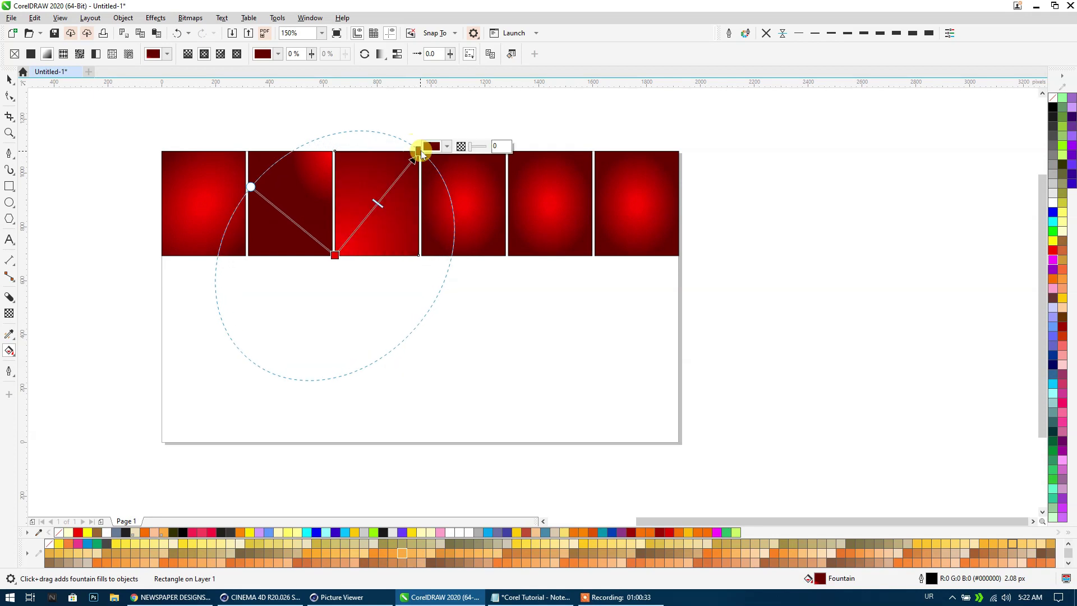
{"action": "left_click", "coordinate": [471, 238]}
{"action": "left_click_drag", "start_coordinate": [463, 203], "coordinate": [504, 203]}
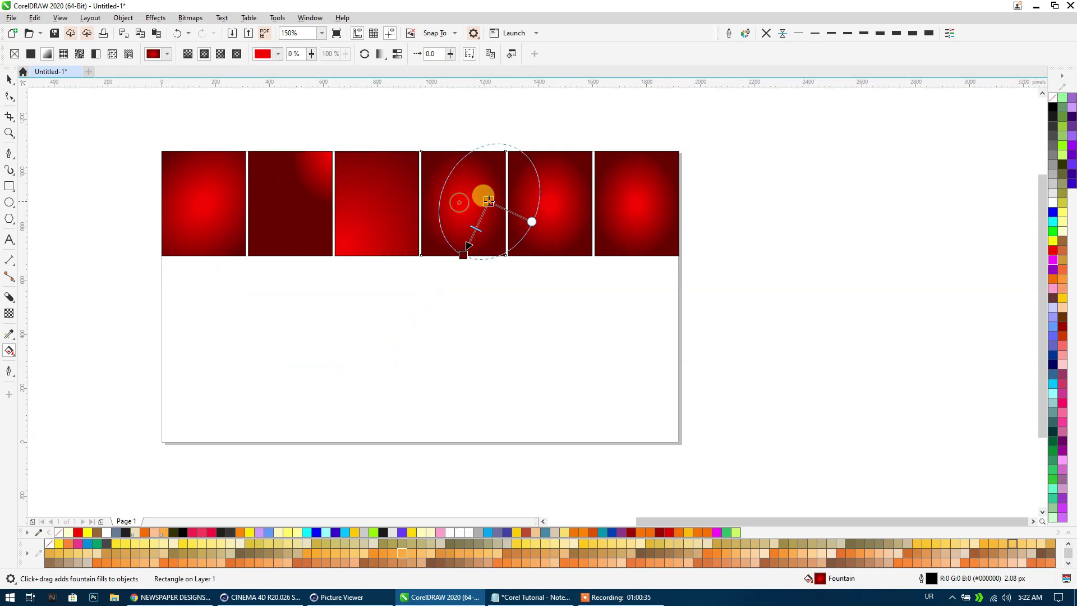
{"action": "left_click", "coordinate": [469, 240]}
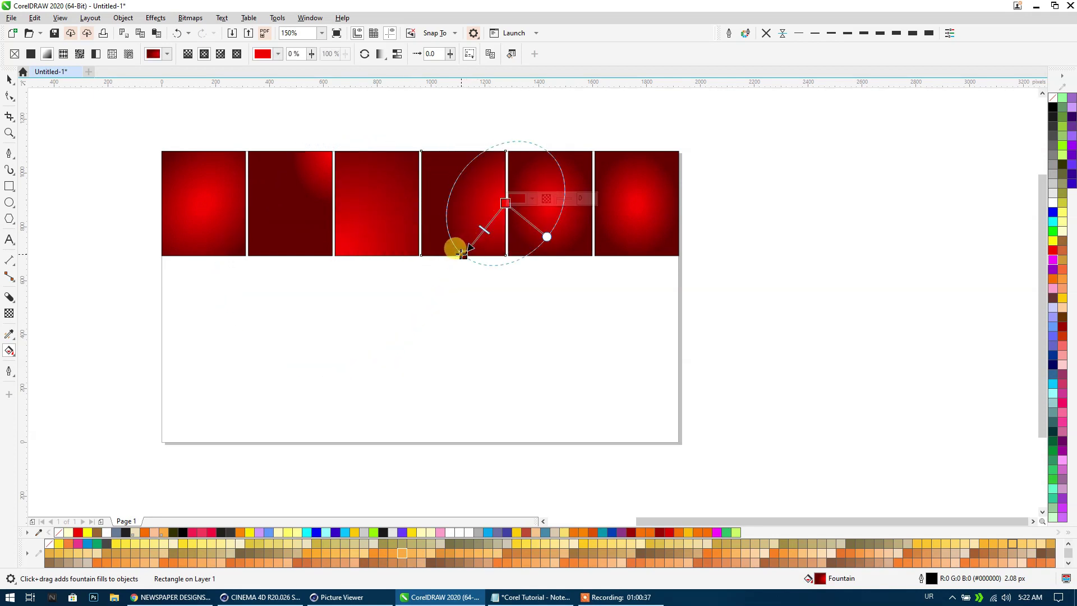
{"action": "left_click_drag", "start_coordinate": [461, 252], "coordinate": [421, 203]}
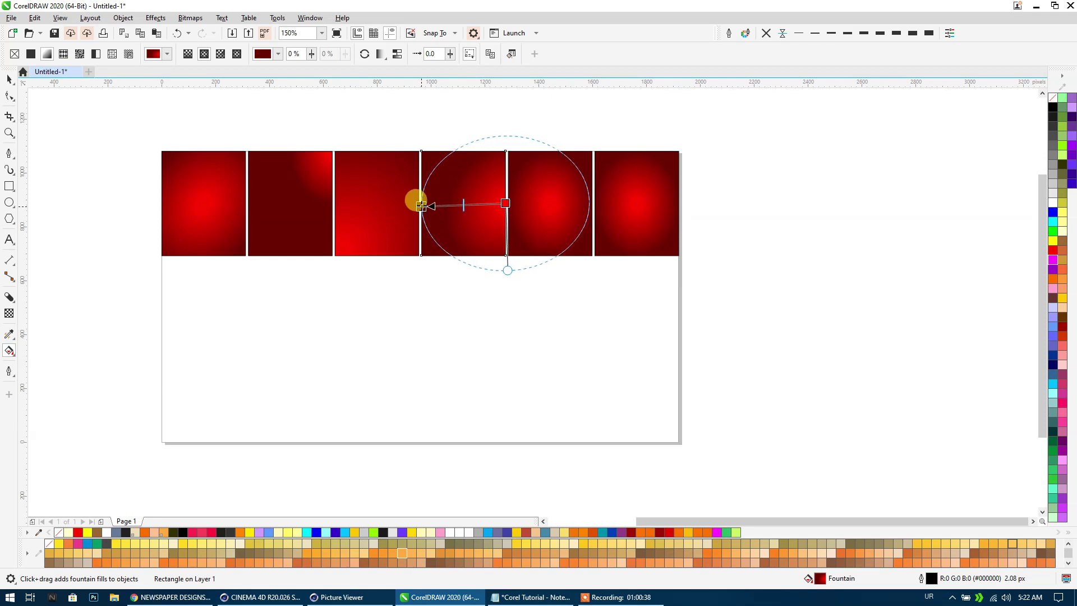
Move the fifth and sixth gradient centres to the edges and stretch their radii outward.
{"action": "left_click", "coordinate": [527, 202]}
{"action": "left_click_drag", "start_coordinate": [549, 204], "coordinate": [592, 202]}
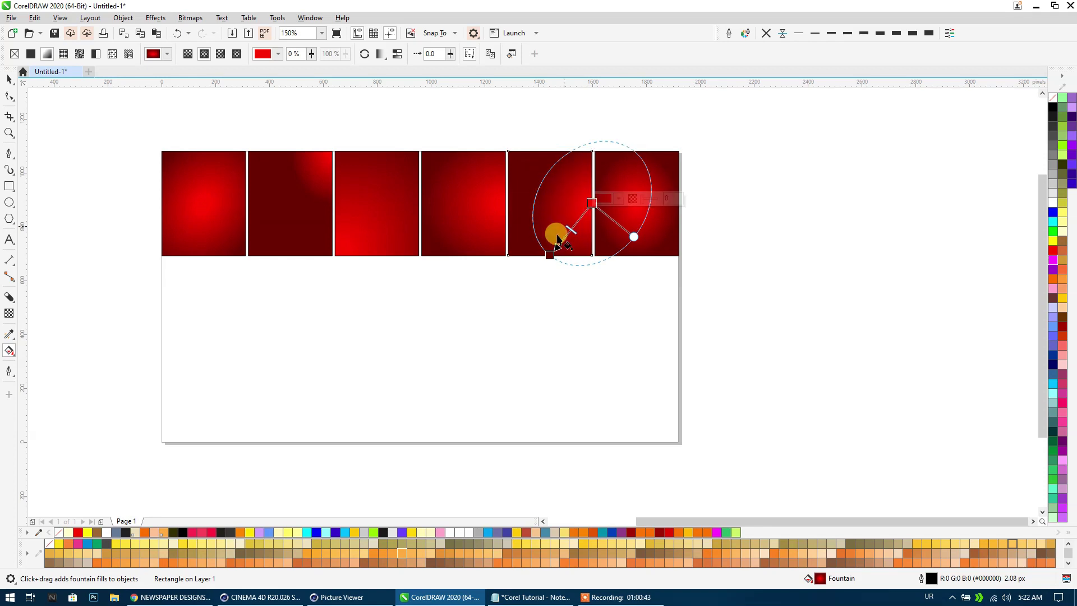
{"action": "left_click_drag", "start_coordinate": [550, 254], "coordinate": [511, 260]}
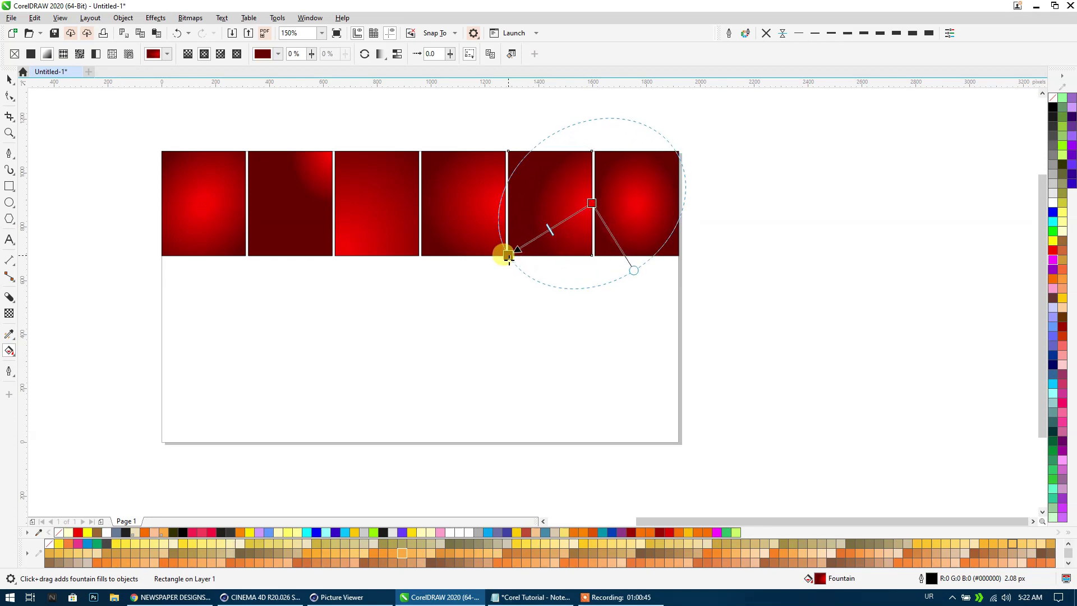
{"action": "left_click", "coordinate": [623, 191]}
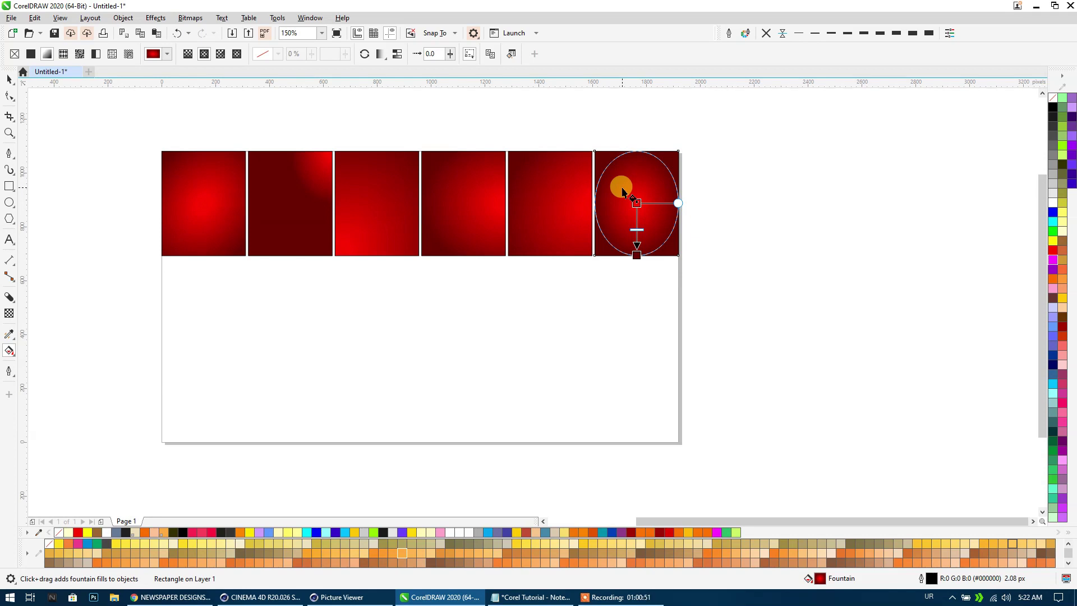
{"action": "left_click_drag", "start_coordinate": [636, 202], "coordinate": [637, 151]}
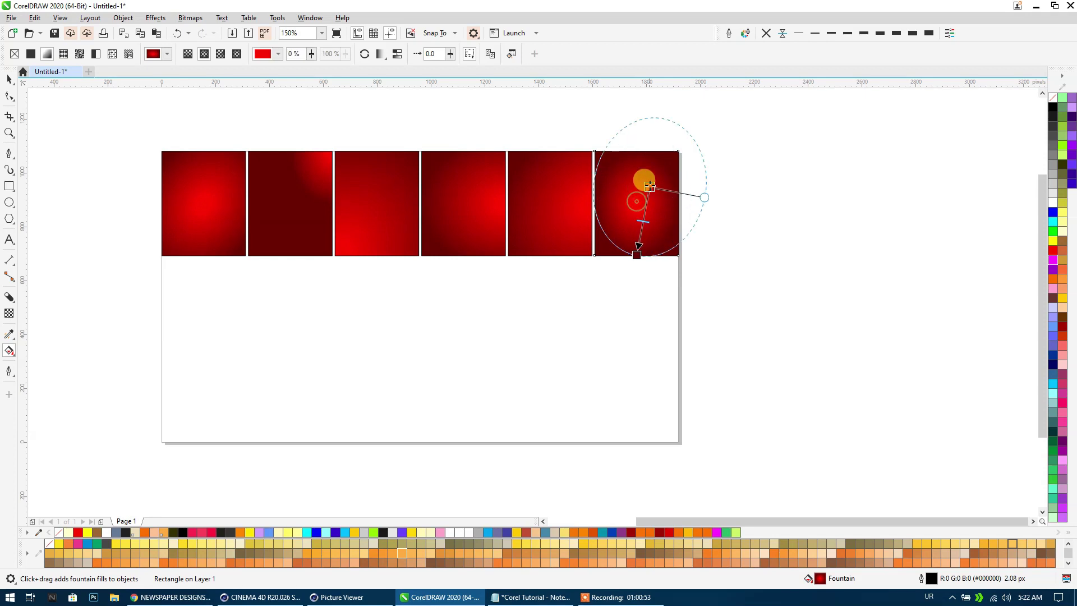
{"action": "left_click_drag", "start_coordinate": [636, 253], "coordinate": [741, 316]}
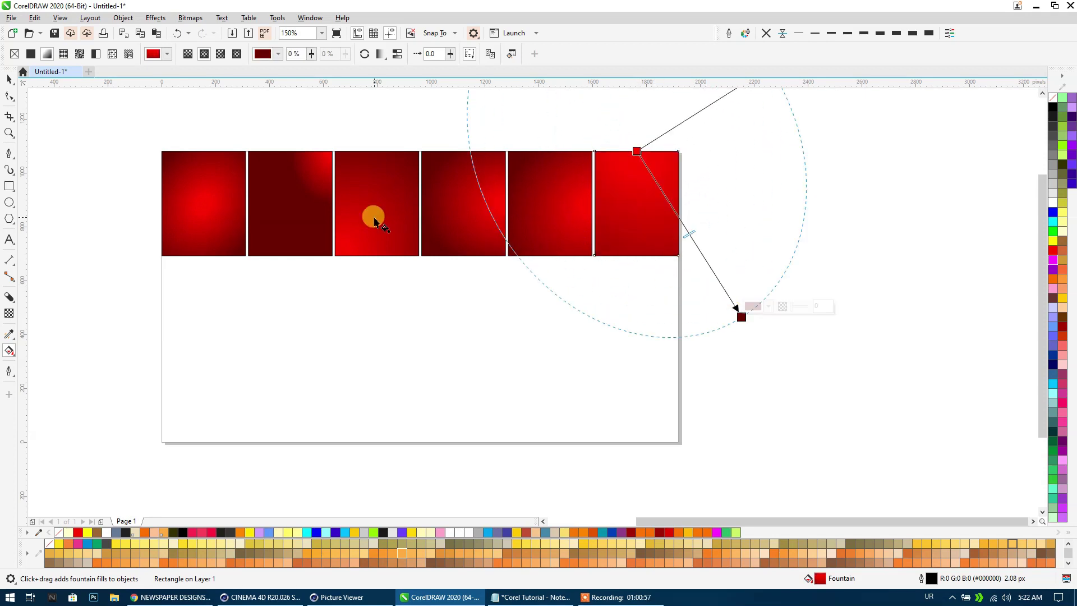
Stretch the fifth square's gradient further downward, then select all six squares.
{"action": "left_click", "coordinate": [510, 179]}
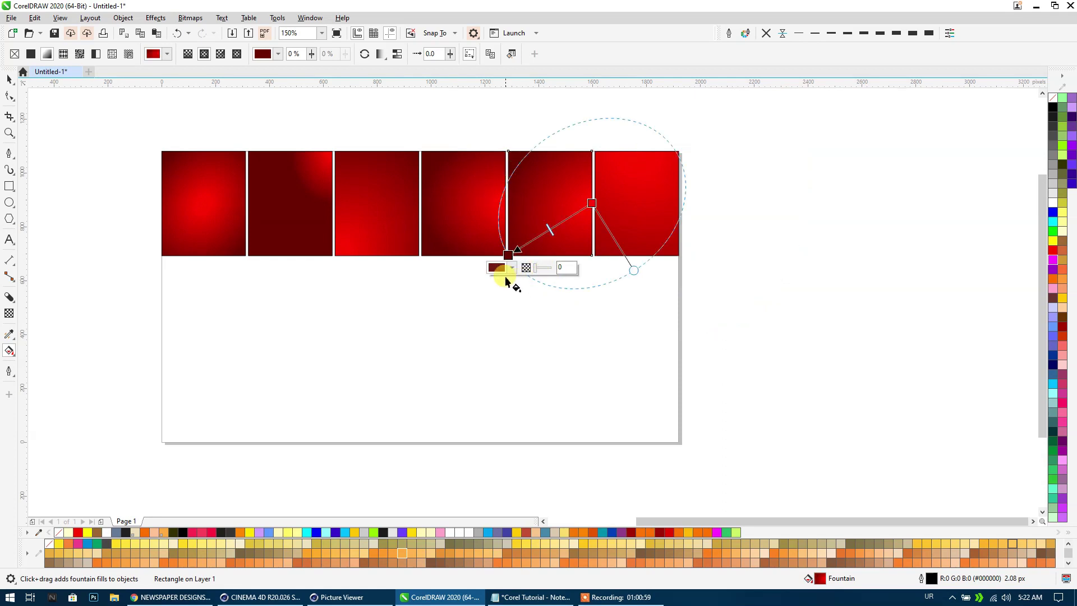
{"action": "left_click_drag", "start_coordinate": [506, 254], "coordinate": [504, 326]}
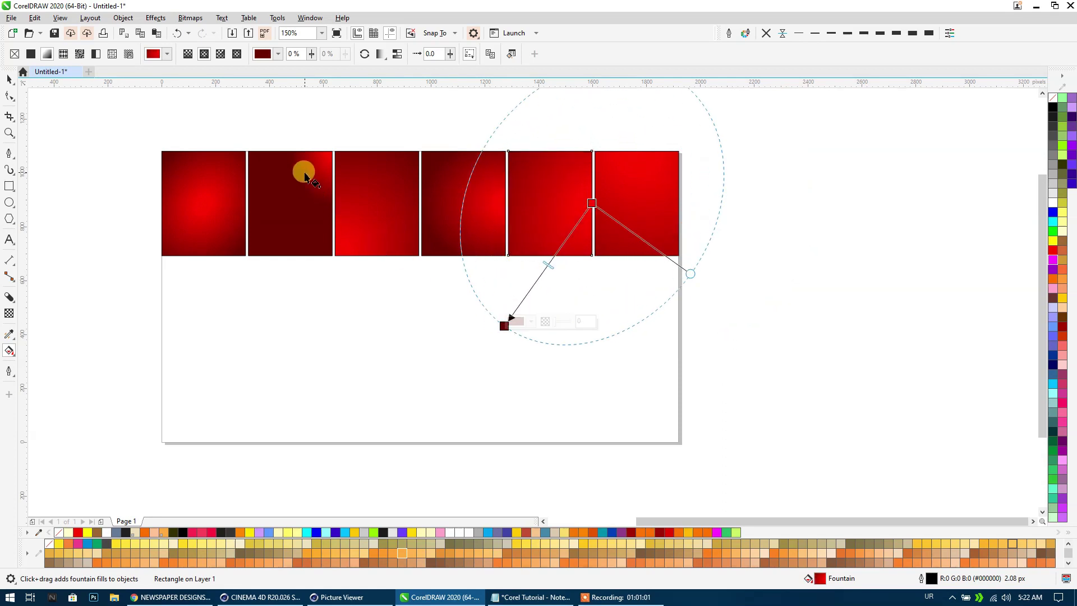
{"action": "left_click", "coordinate": [9, 79]}
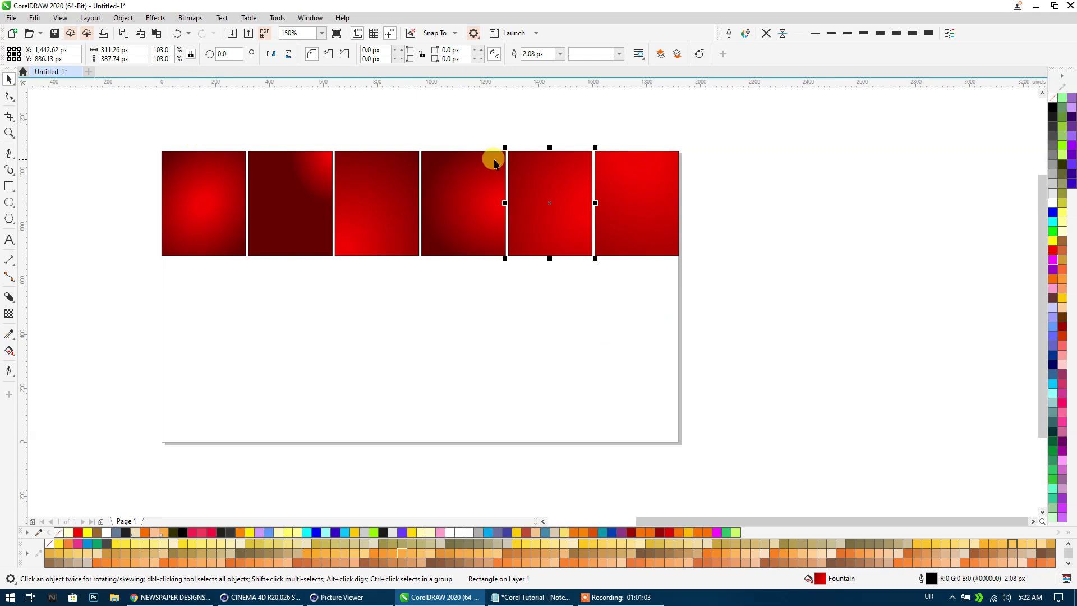
{"action": "left_click_drag", "start_coordinate": [138, 130], "coordinate": [704, 283]}
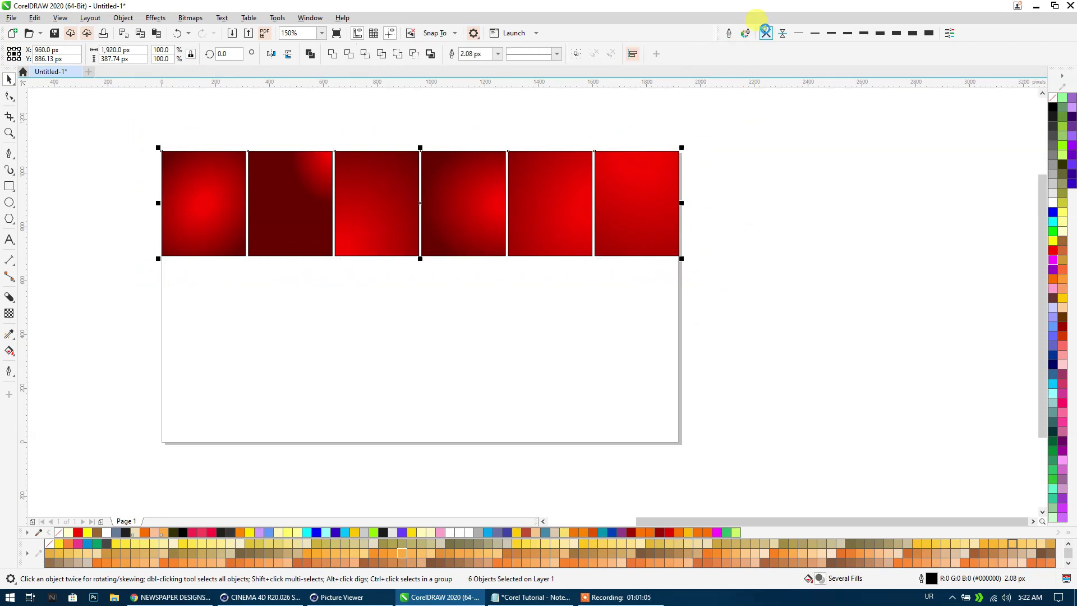
Drop a copy of the six-square row directly below and select its bottom-left square.
{"action": "key", "text": "Escape"}
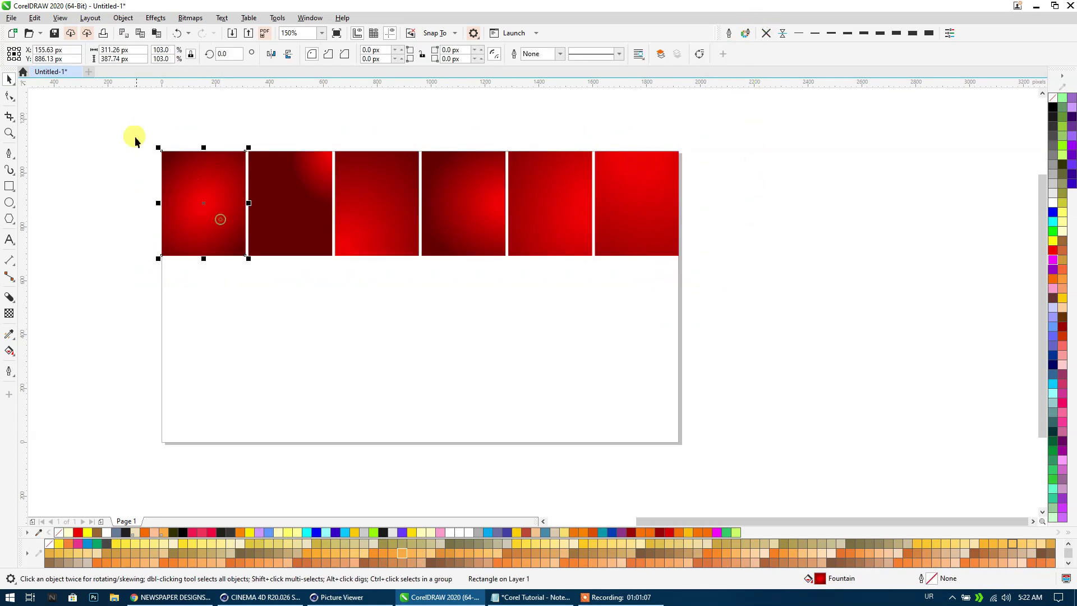
{"action": "left_click_drag", "start_coordinate": [134, 137], "coordinate": [764, 276]}
{"action": "left_click_drag", "start_coordinate": [606, 210], "coordinate": [608, 318]}
{"action": "left_click", "coordinate": [175, 316]}
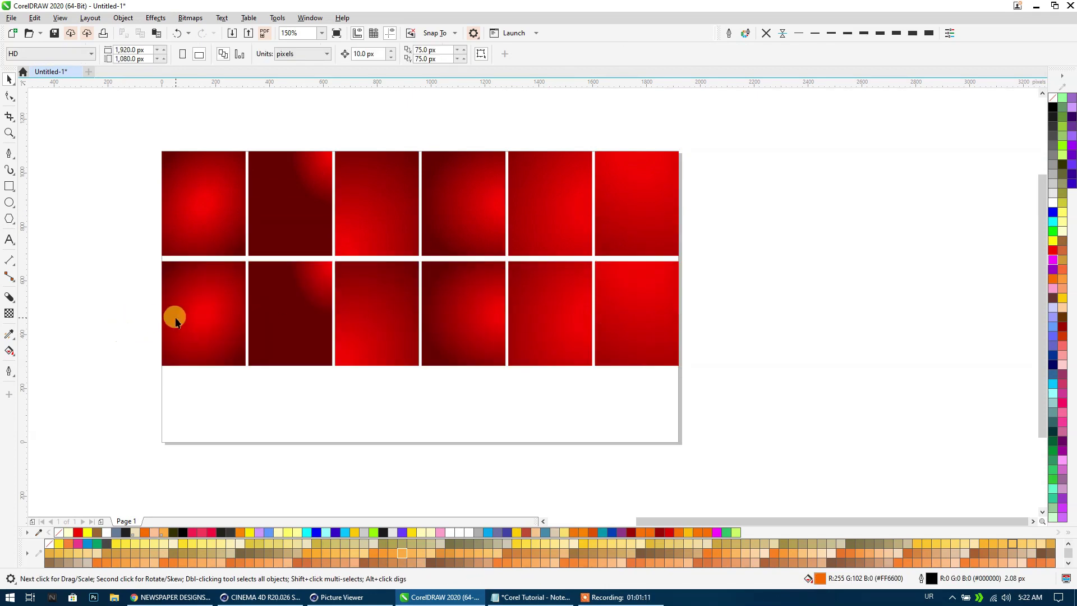
{"action": "left_click", "coordinate": [12, 353]}
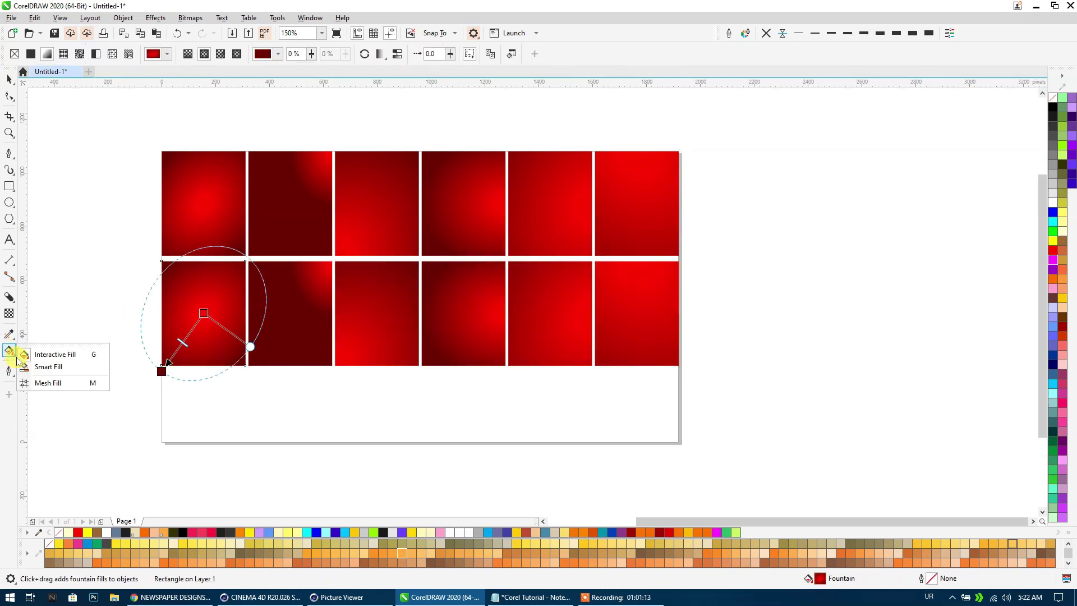
{"action": "left_click", "coordinate": [43, 356]}
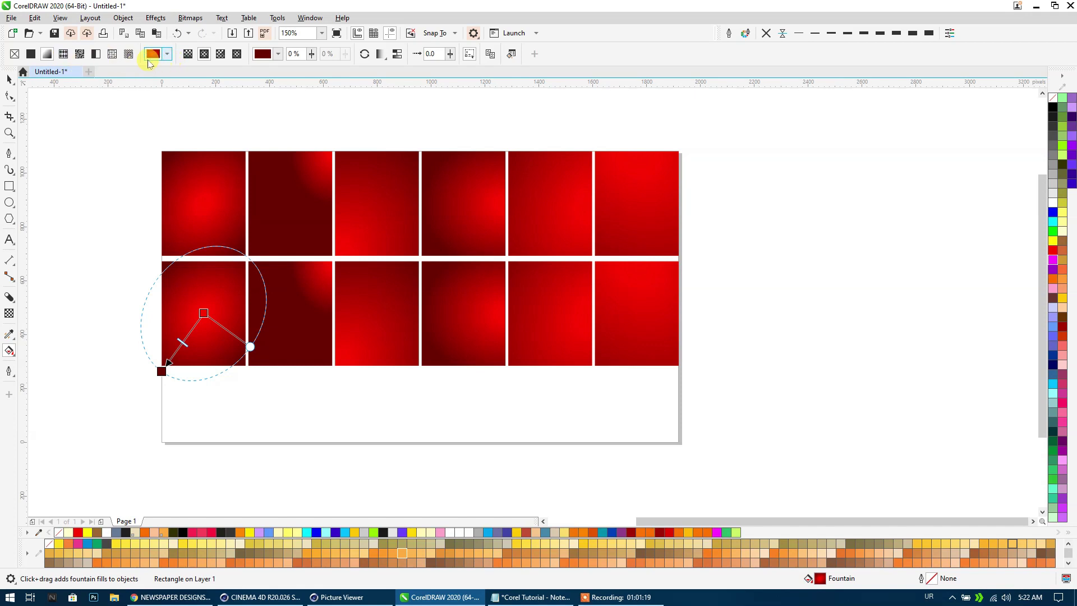
Switch the bottom-left square to a vector pattern fill and browse the fill library.
{"action": "left_click", "coordinate": [63, 54]}
{"action": "left_click", "coordinate": [161, 53]}
{"action": "left_click", "coordinate": [166, 56]}
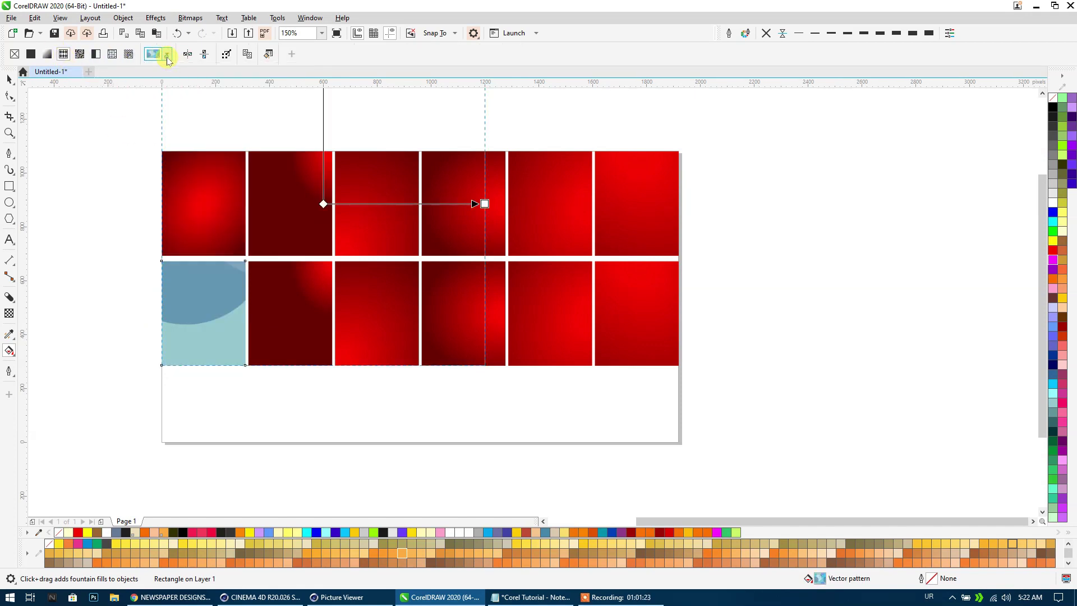
{"action": "left_click", "coordinate": [167, 54]}
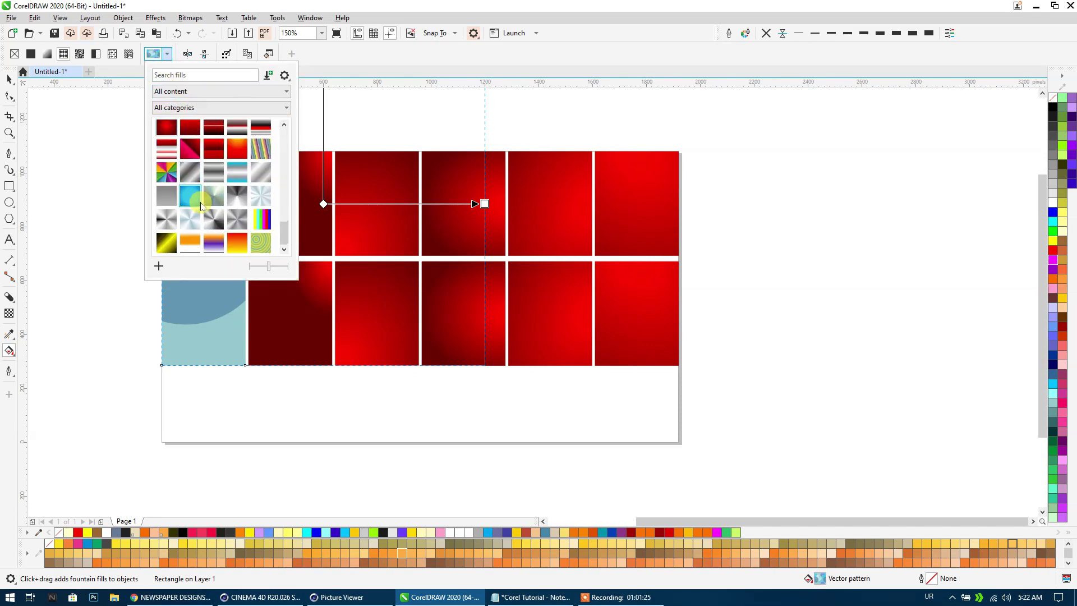
{"action": "left_click", "coordinate": [142, 71]}
{"action": "left_click", "coordinate": [168, 54]}
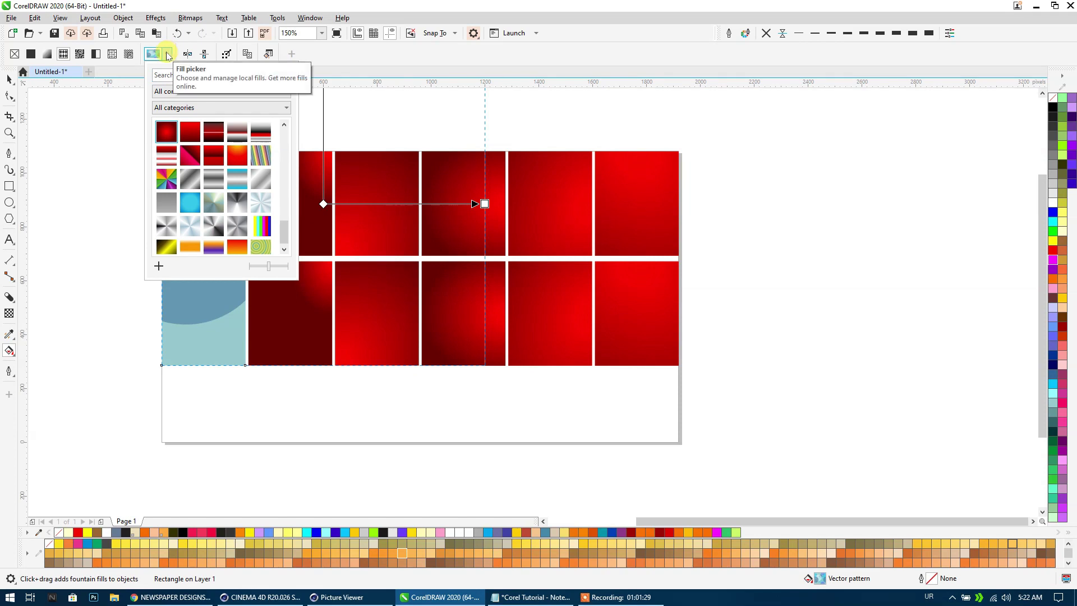
{"action": "left_click", "coordinate": [195, 93]}
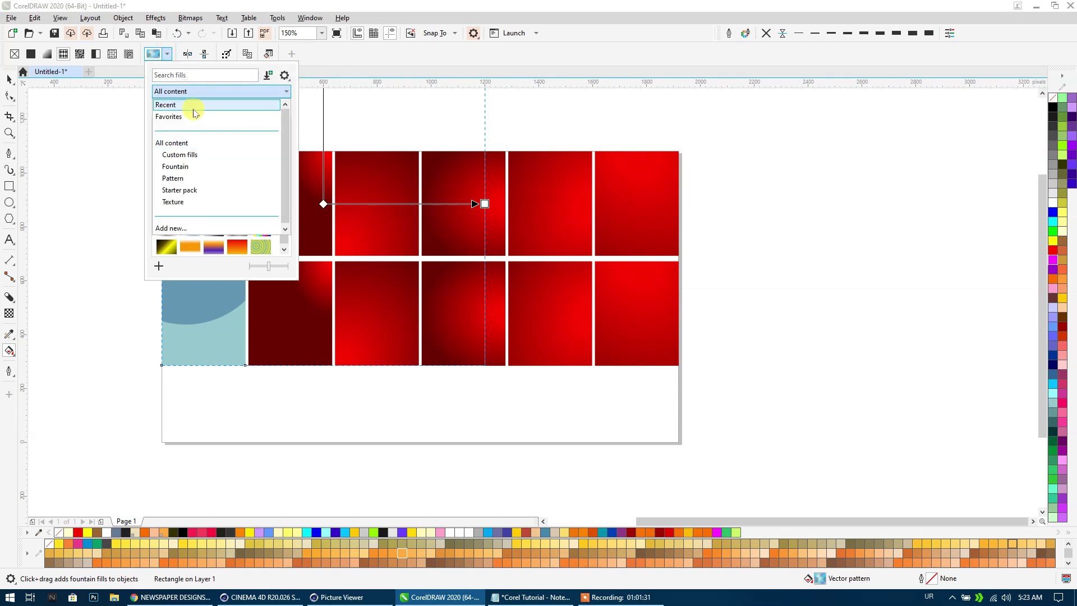
{"action": "left_click", "coordinate": [194, 144]}
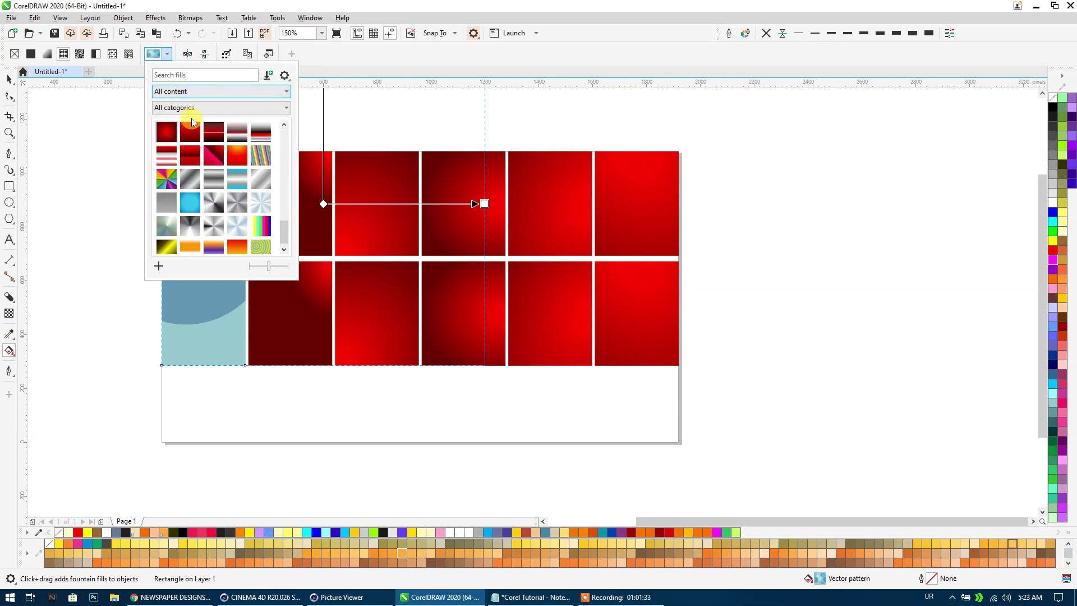
{"action": "left_click_drag", "start_coordinate": [286, 227], "coordinate": [283, 120]}
Browse the fill categories and apply the rainbow stripe texture to the bottom-left square.
{"action": "left_click", "coordinate": [209, 111]}
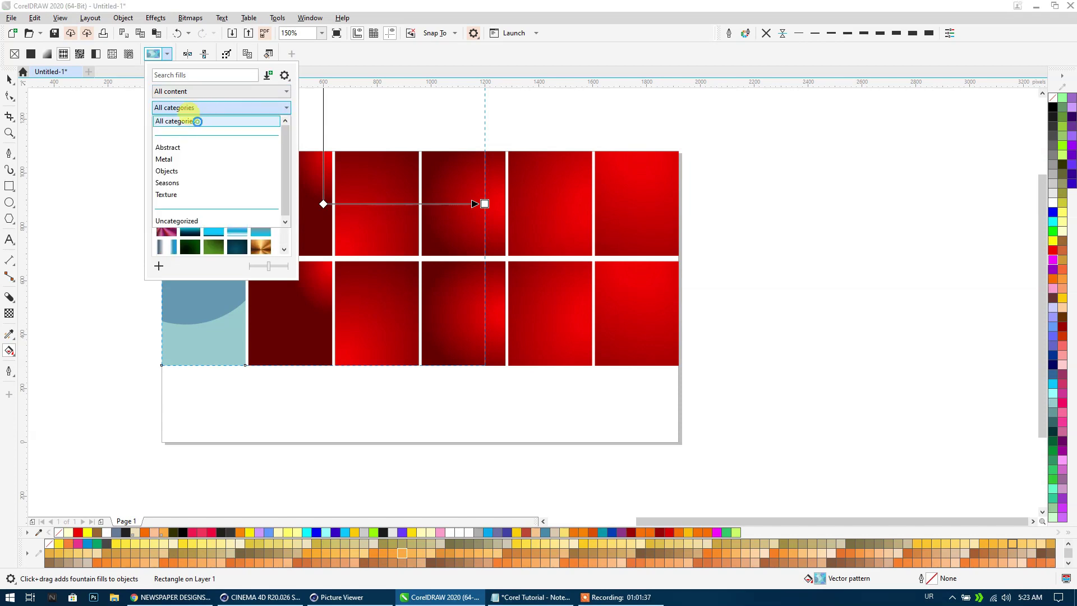
{"action": "left_click", "coordinate": [202, 119]}
{"action": "left_click", "coordinate": [199, 116]}
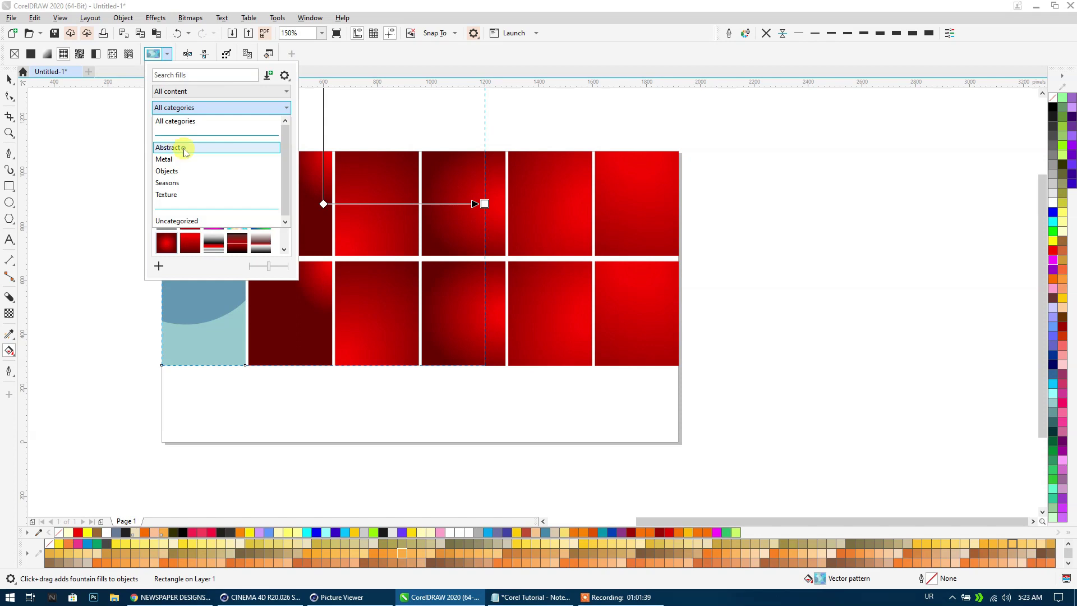
{"action": "left_click", "coordinate": [185, 148]}
{"action": "left_click", "coordinate": [192, 109]}
{"action": "left_click", "coordinate": [189, 162]}
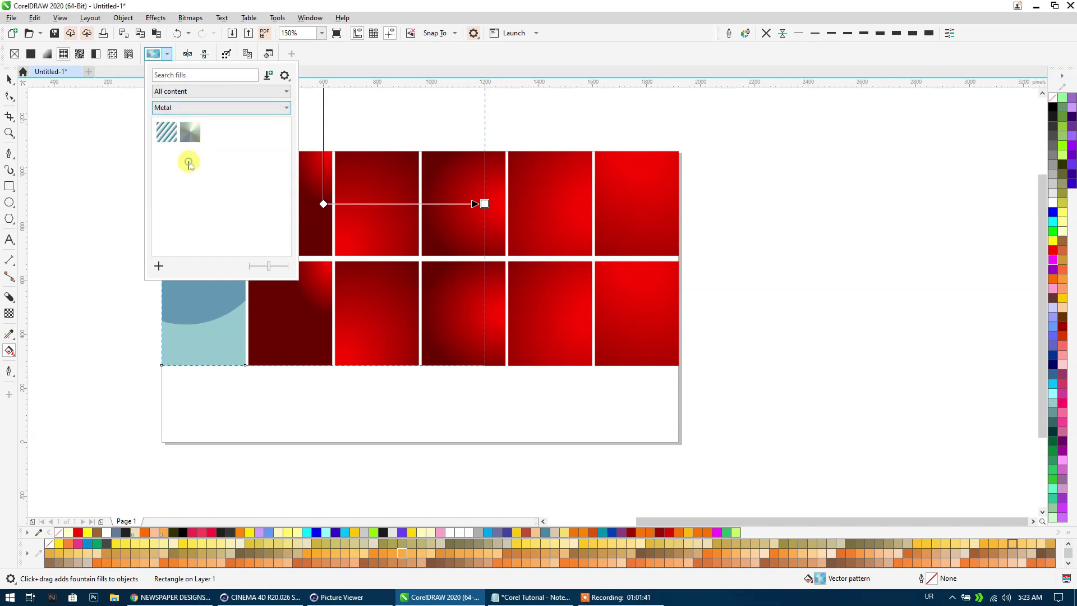
{"action": "left_click", "coordinate": [184, 107]}
{"action": "left_click", "coordinate": [184, 169]}
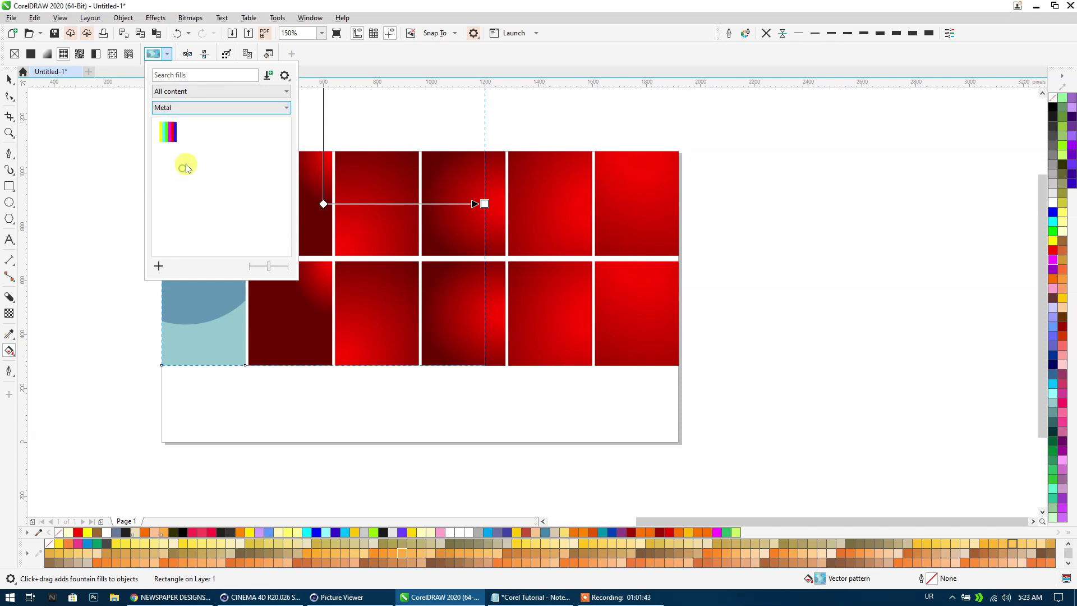
{"action": "left_click", "coordinate": [183, 112]}
{"action": "left_click", "coordinate": [180, 183]}
{"action": "left_click", "coordinate": [191, 107]}
{"action": "left_click", "coordinate": [179, 195]}
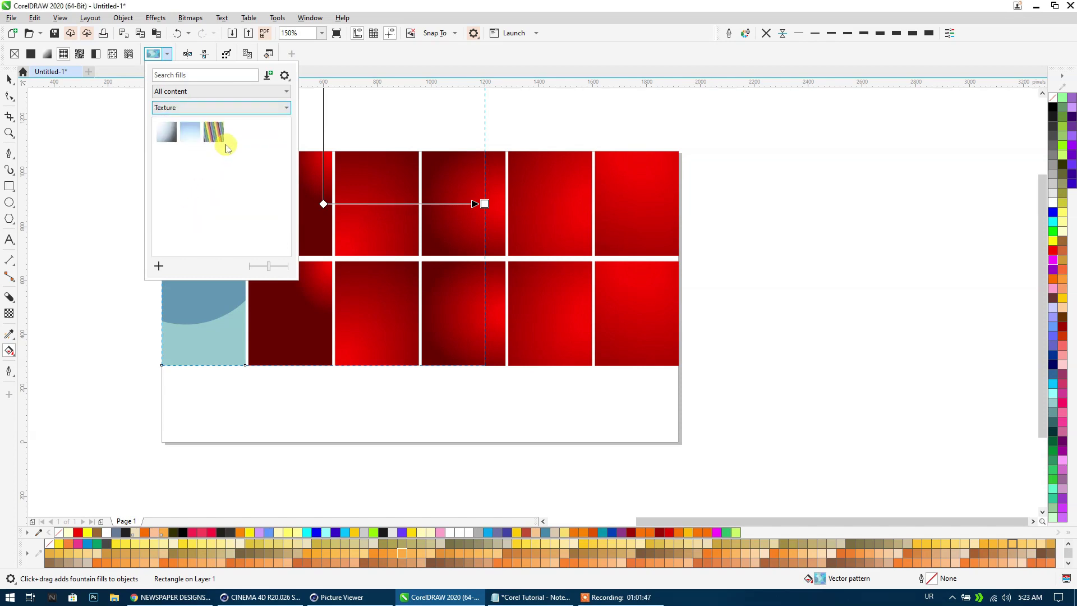
{"action": "left_click_drag", "start_coordinate": [213, 134], "coordinate": [225, 313]}
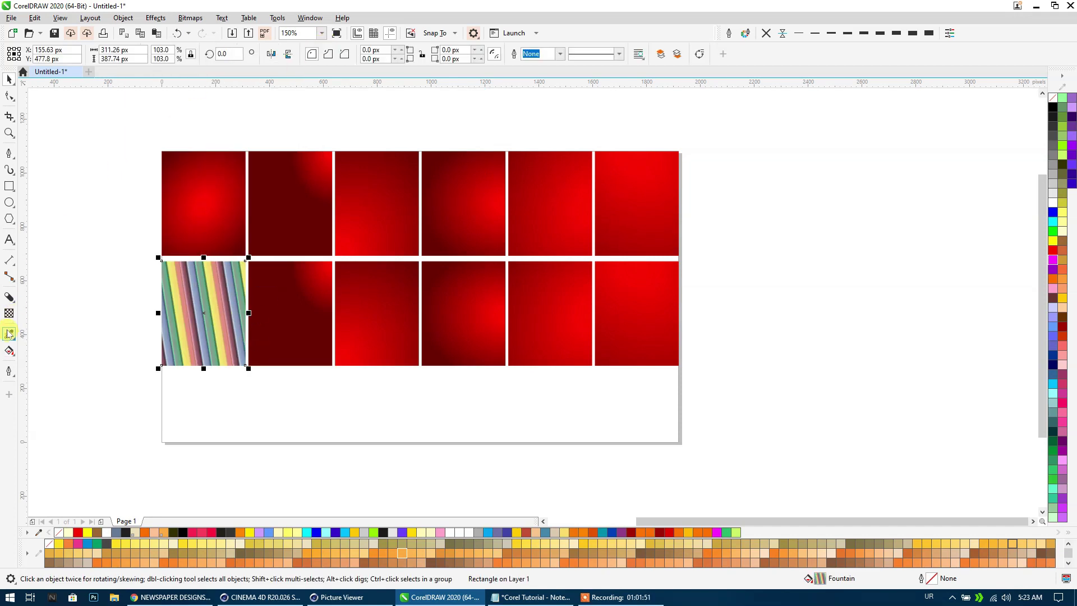
Give the second bottom square a bitmap pattern fill from the Abstract category.
{"action": "left_click", "coordinate": [9, 354]}
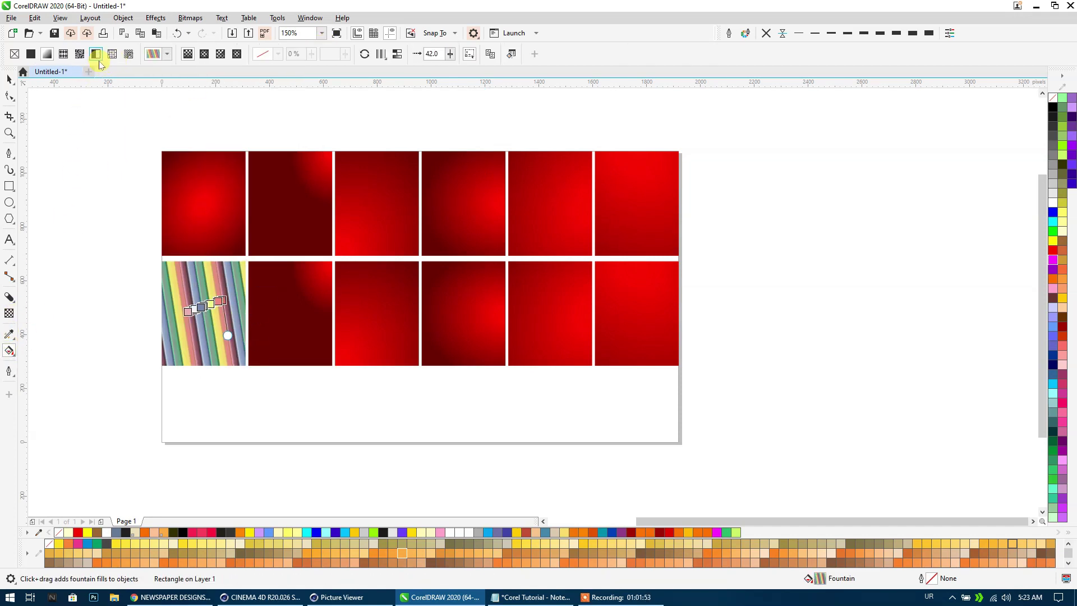
{"action": "left_click", "coordinate": [269, 289]}
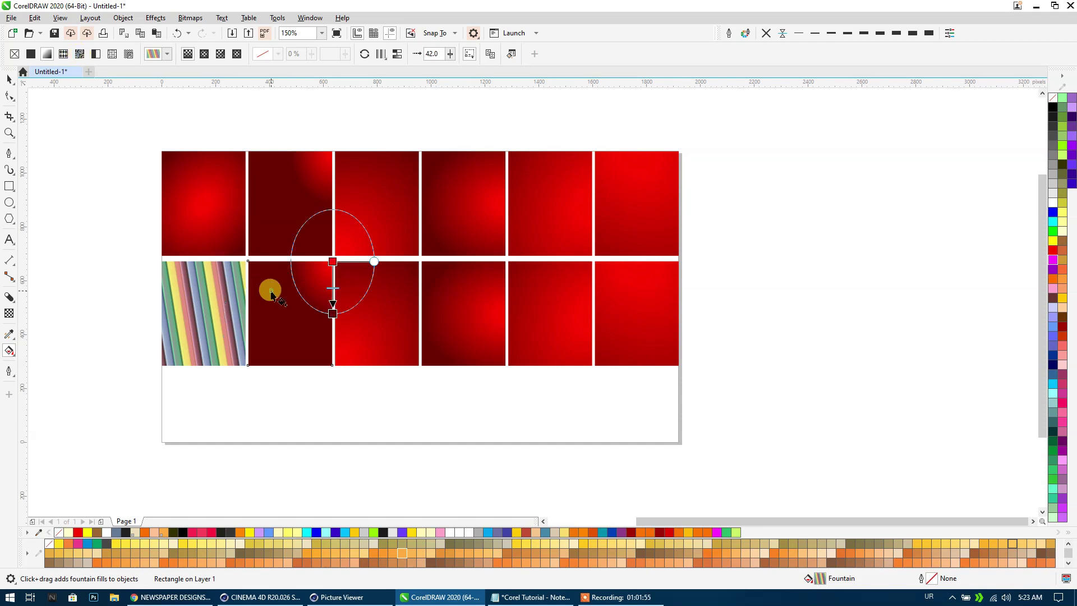
{"action": "left_click", "coordinate": [79, 53]}
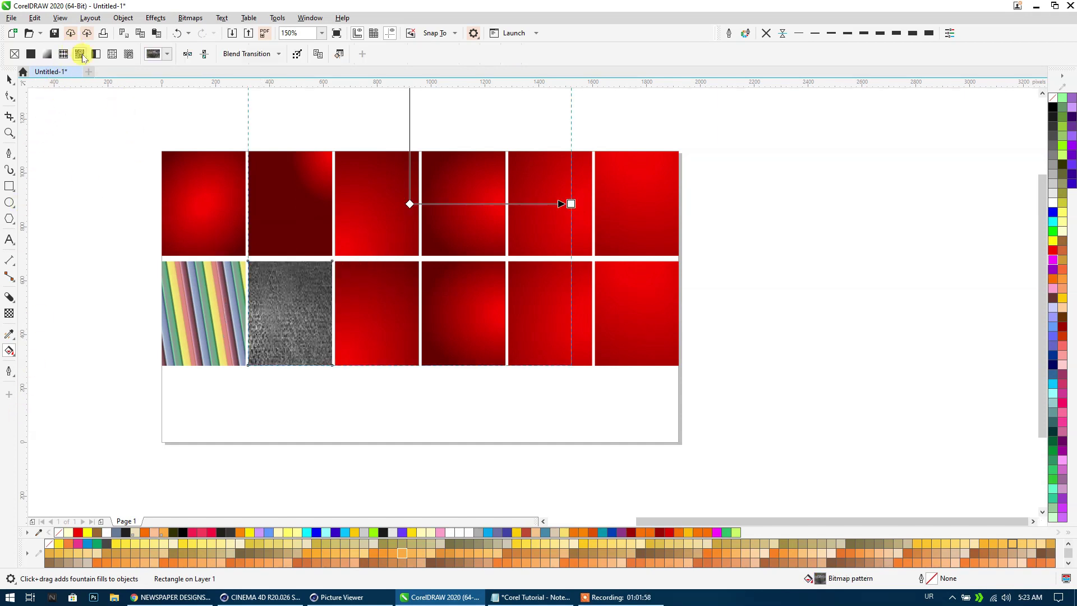
{"action": "left_click", "coordinate": [155, 54]}
{"action": "left_click", "coordinate": [176, 107]}
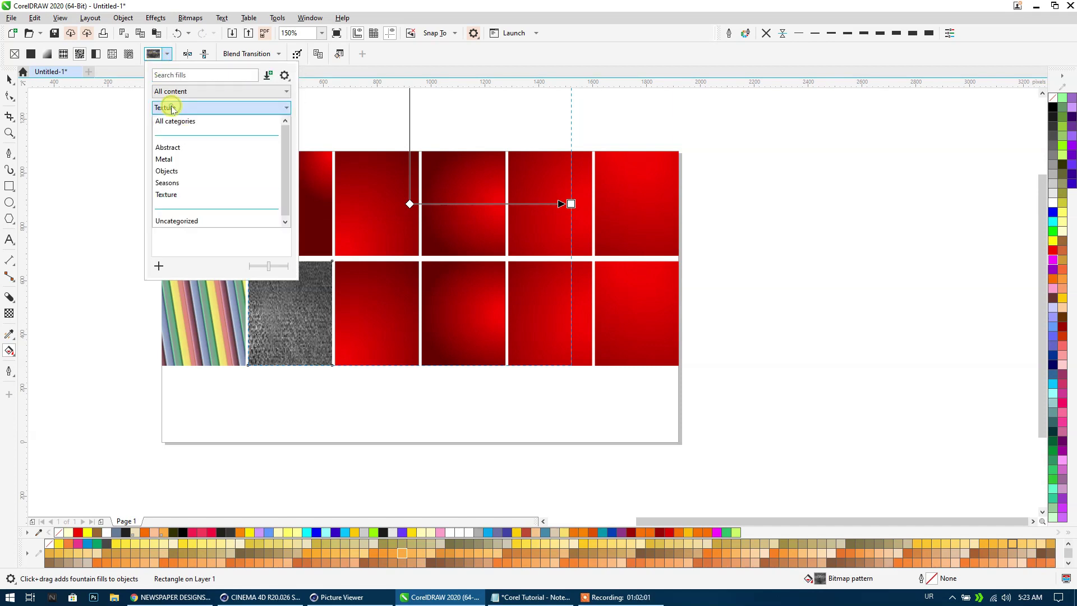
{"action": "left_click", "coordinate": [190, 147]}
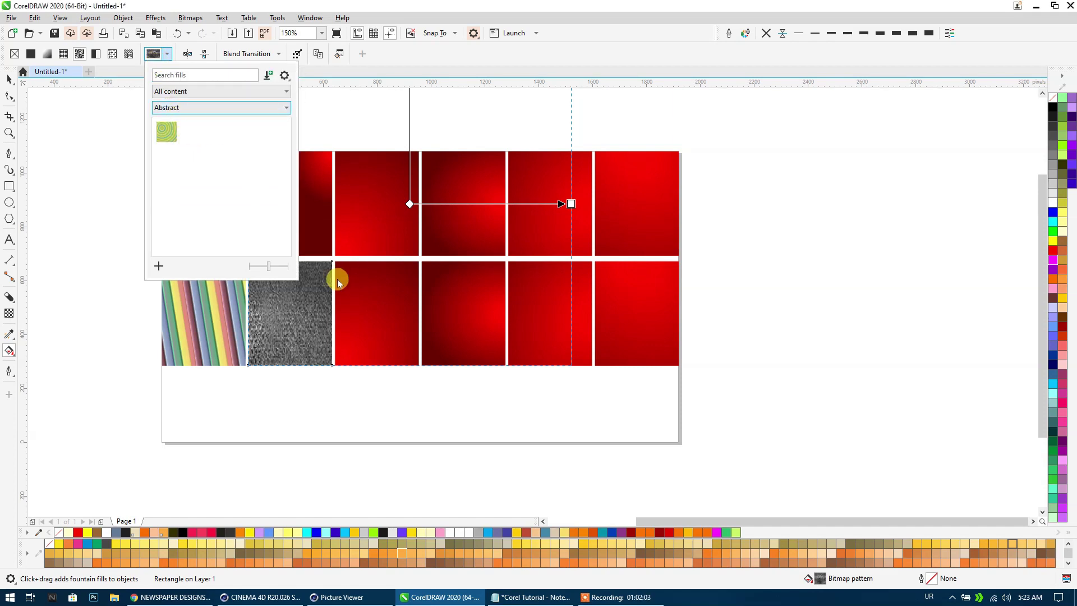
Enlarge and rotate the grey bitmap texture inside the second bottom square.
{"action": "left_click", "coordinate": [287, 332]}
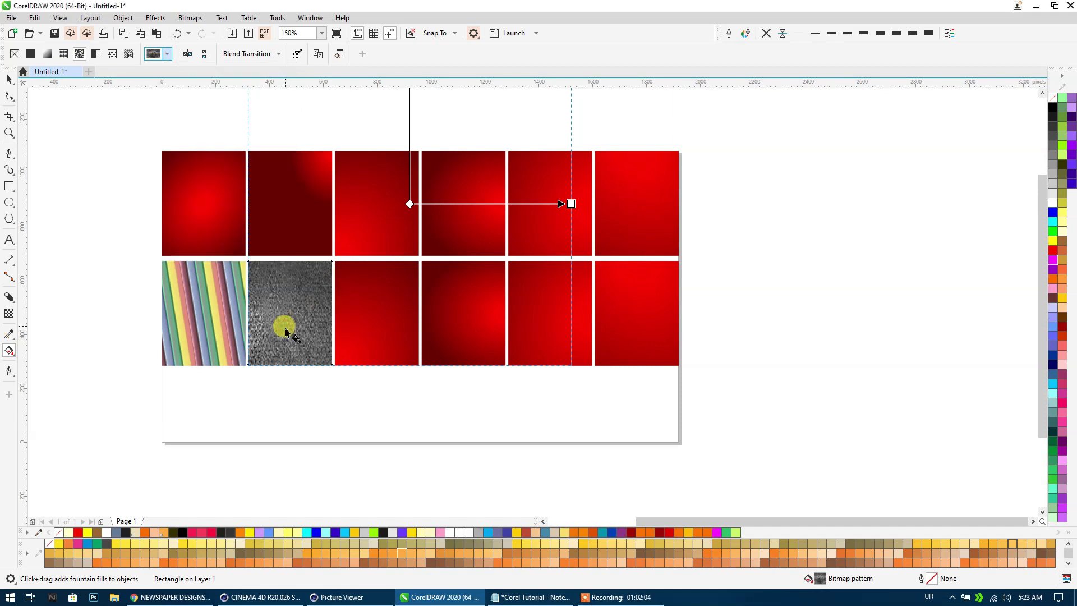
{"action": "left_click", "coordinate": [320, 269]}
{"action": "left_click_drag", "start_coordinate": [316, 336], "coordinate": [222, 132]}
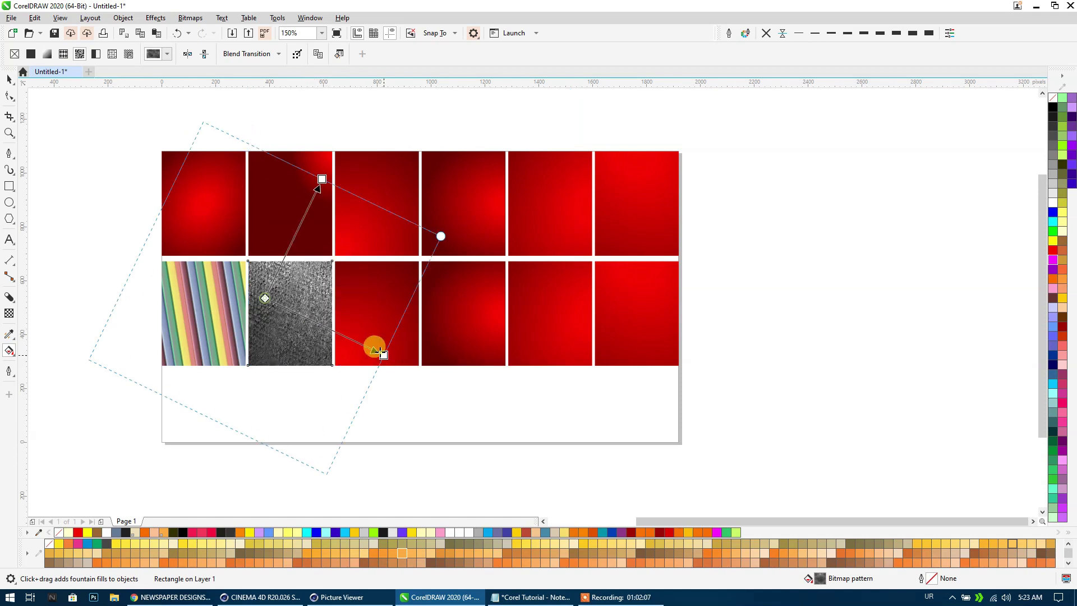
Enable edge match and brightness adjustments in the texture's blend transition settings.
{"action": "left_click", "coordinate": [254, 65]}
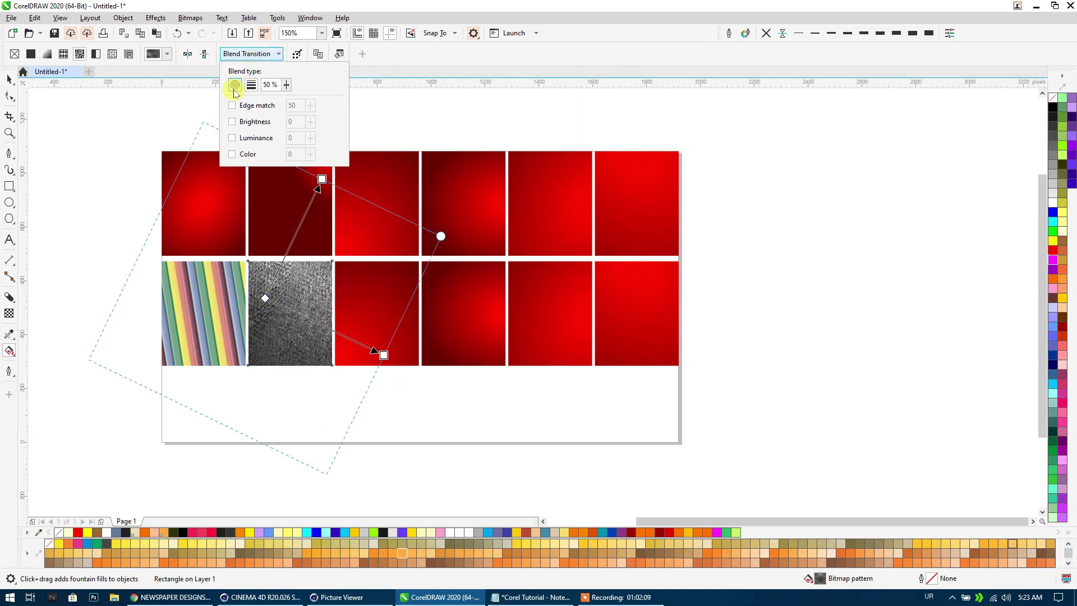
{"action": "left_click", "coordinate": [368, 70]}
{"action": "left_click", "coordinate": [279, 54]}
{"action": "left_click", "coordinate": [252, 121]}
{"action": "left_click", "coordinate": [309, 121]}
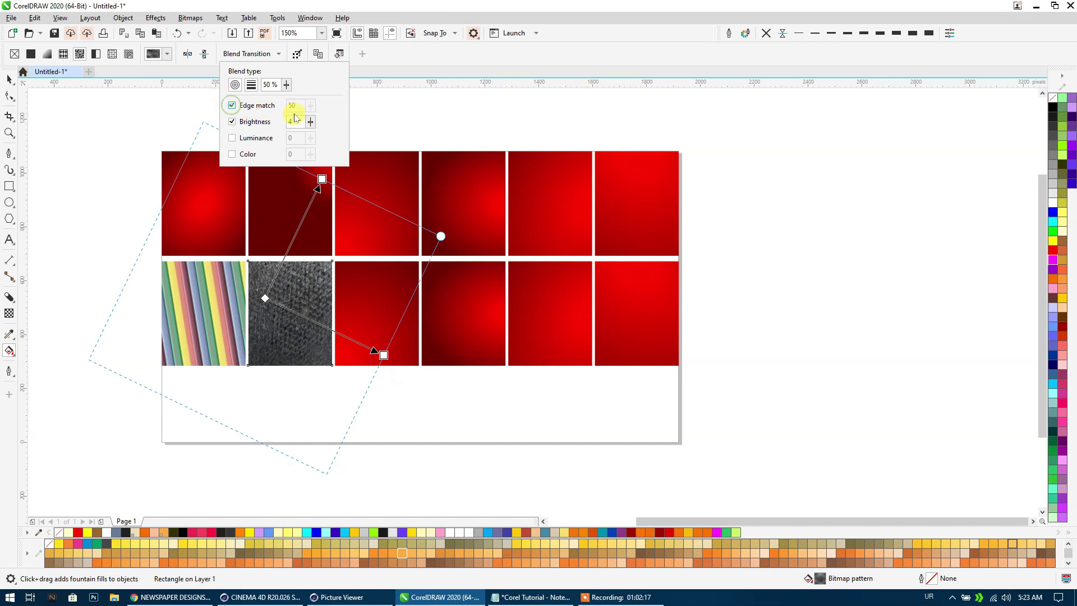
{"action": "left_click", "coordinate": [310, 106]}
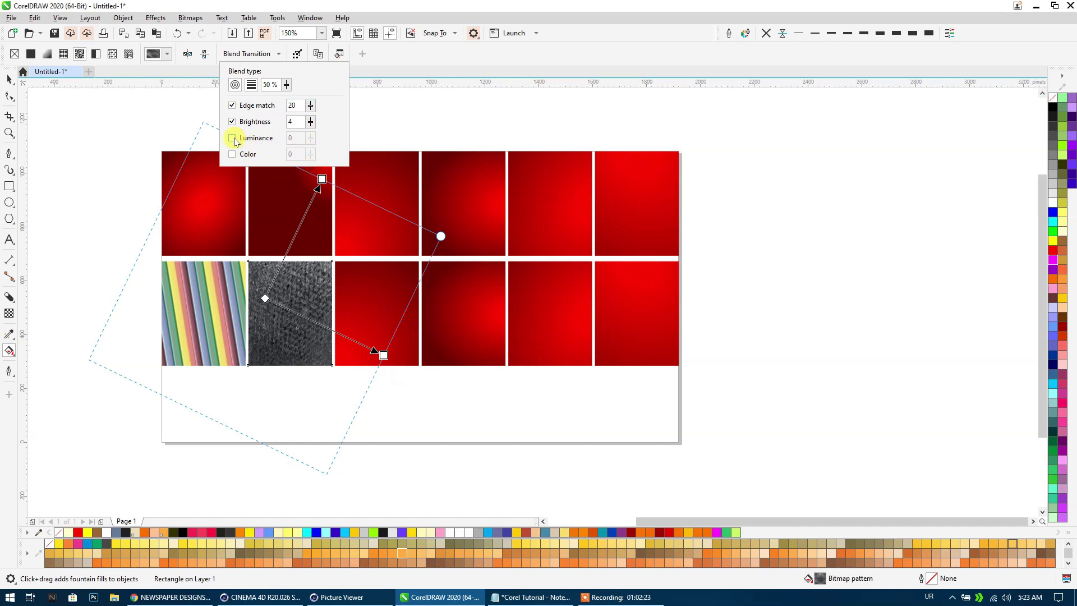
Turn on luminance and set the luminance and colour blending values for the texture.
{"action": "left_click", "coordinate": [311, 139]}
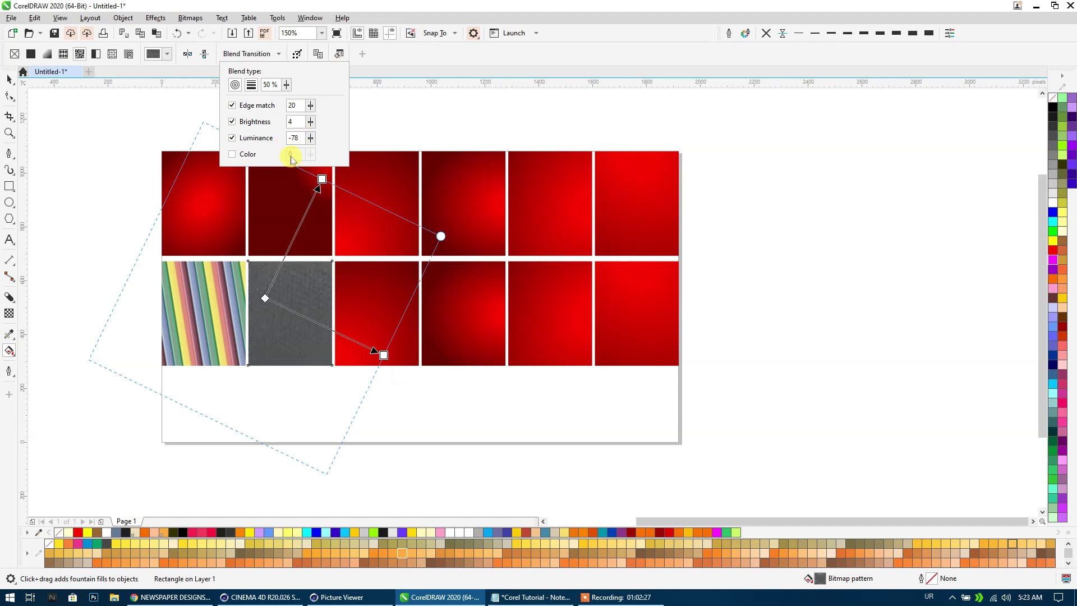
{"action": "left_click_drag", "start_coordinate": [308, 140], "coordinate": [351, 152]}
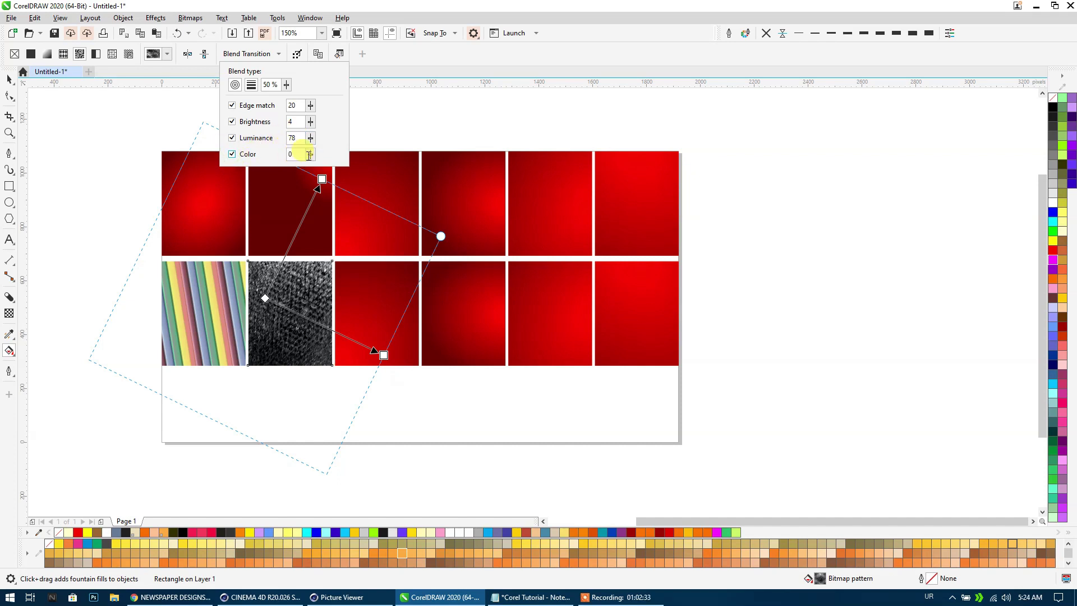
{"action": "left_click_drag", "start_coordinate": [309, 155], "coordinate": [312, 161]}
{"action": "left_click", "coordinate": [312, 160]}
{"action": "left_click_drag", "start_coordinate": [291, 170], "coordinate": [287, 170]}
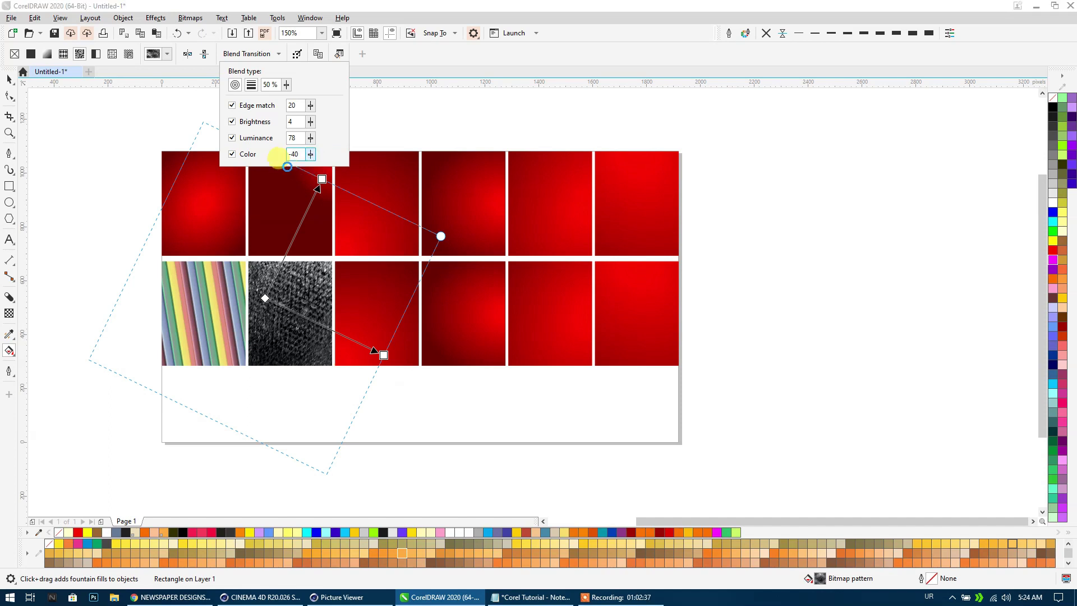
{"action": "left_click", "coordinate": [295, 56]}
{"action": "left_click", "coordinate": [216, 278]}
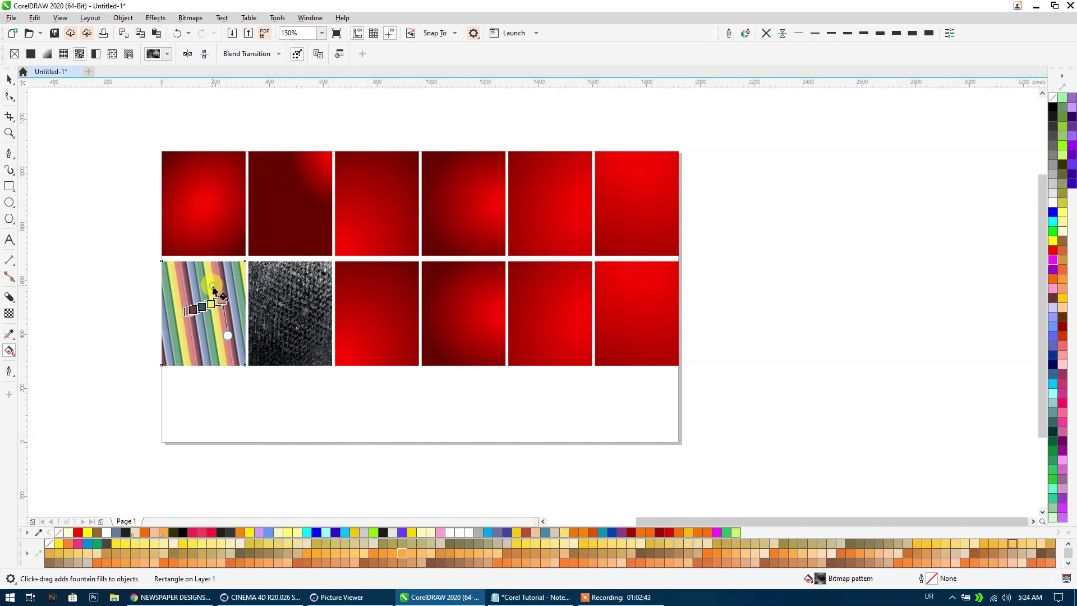
Mirror the tiles of the grey texture in the second bottom square.
{"action": "left_click", "coordinate": [273, 289]}
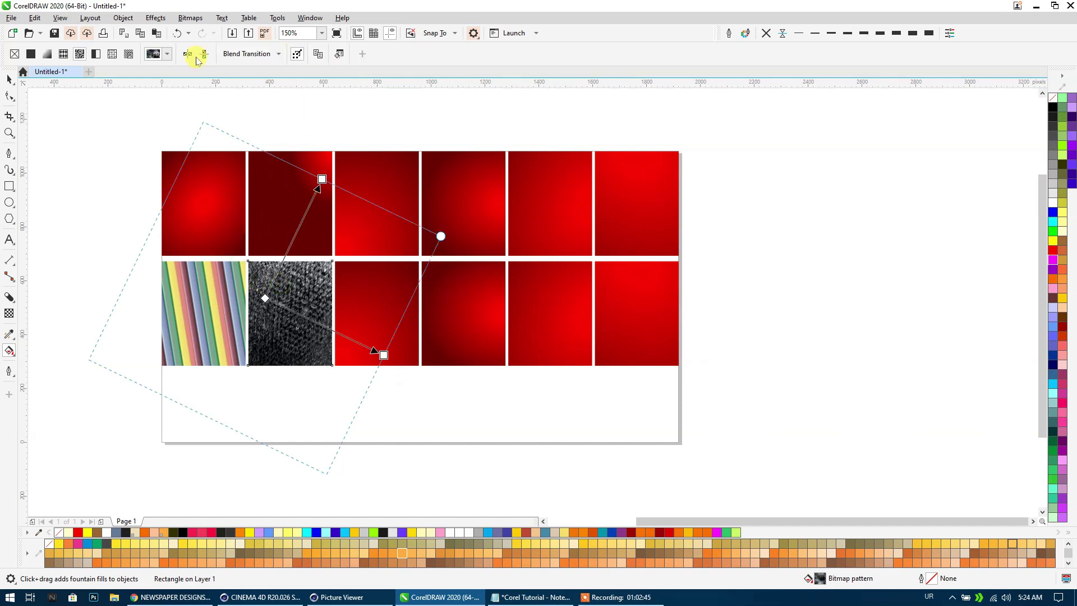
{"action": "left_click", "coordinate": [204, 54]}
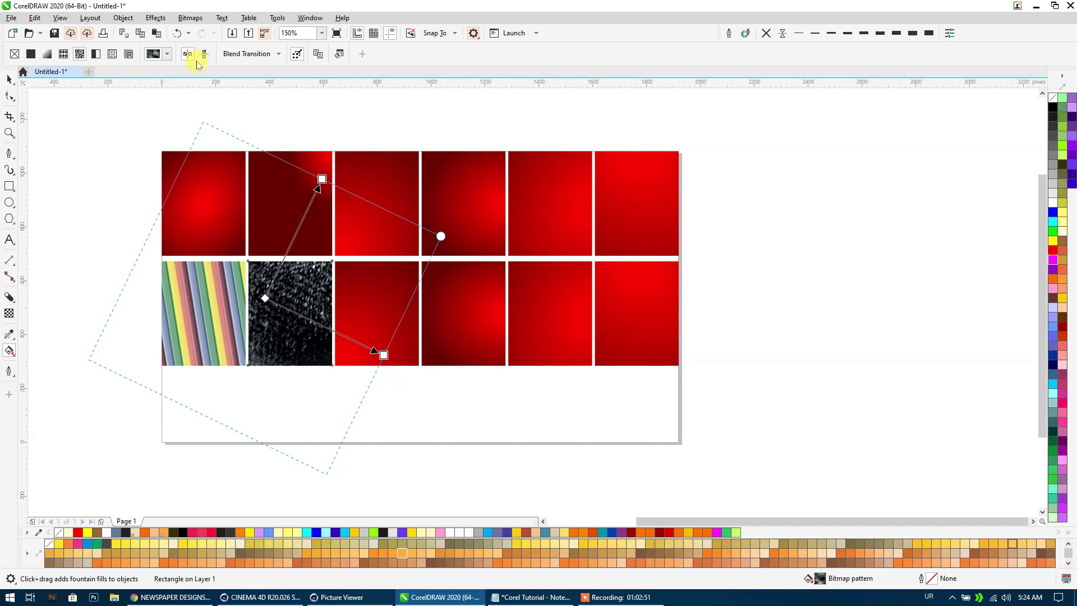
{"action": "left_click", "coordinate": [307, 294]}
{"action": "left_click", "coordinate": [154, 54]}
Replace the texture with a two-colour polka dot pattern and adjust the dot size.
{"action": "left_click", "coordinate": [97, 54]}
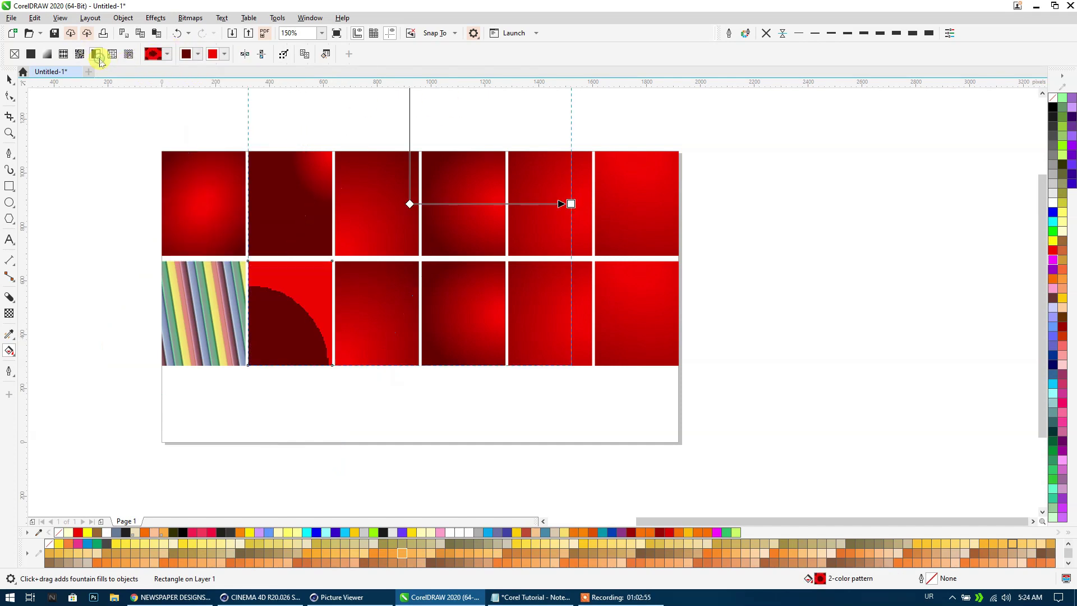
{"action": "left_click", "coordinate": [168, 55]}
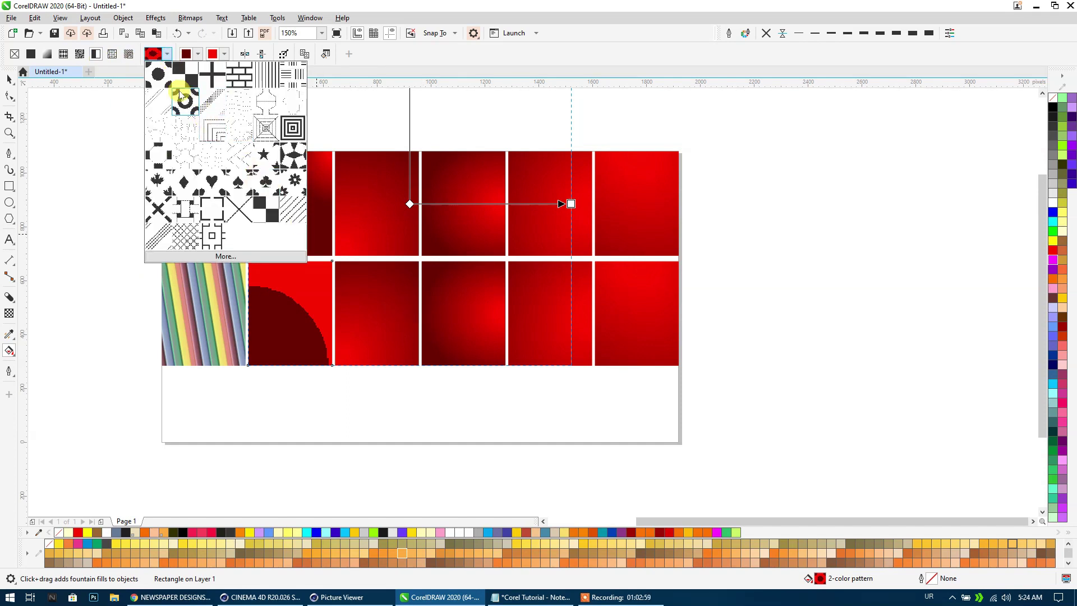
{"action": "left_click", "coordinate": [162, 72]}
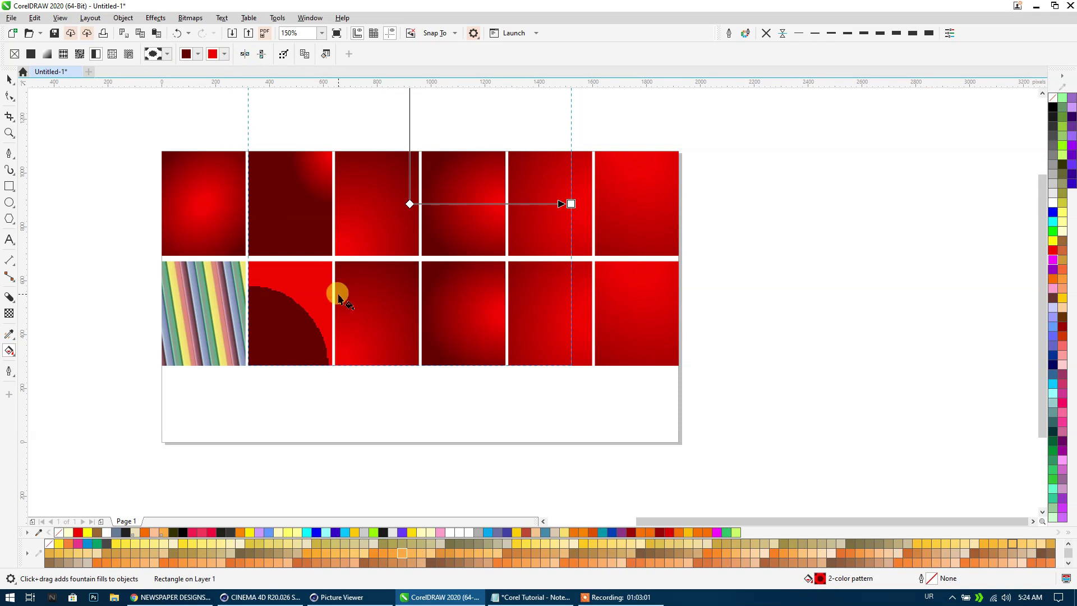
{"action": "left_click_drag", "start_coordinate": [297, 306], "coordinate": [292, 315]}
{"action": "scroll", "coordinate": [293, 316], "scroll_direction": "up", "scroll_amount": 3}
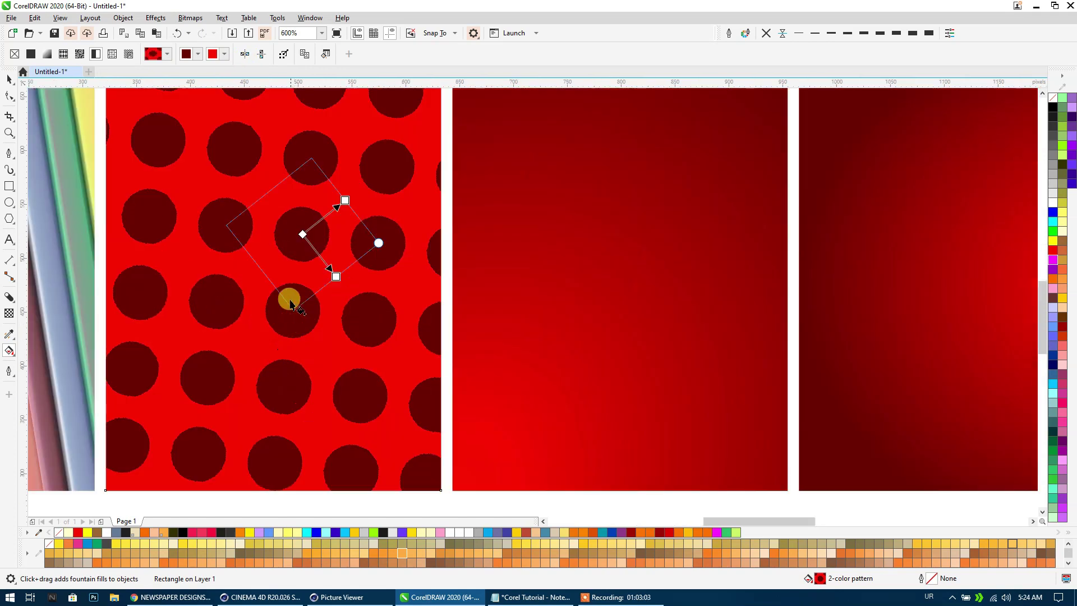
{"action": "scroll", "coordinate": [284, 251], "scroll_direction": "up", "scroll_amount": 2}
{"action": "scroll", "coordinate": [314, 263], "scroll_direction": "up", "scroll_amount": 1}
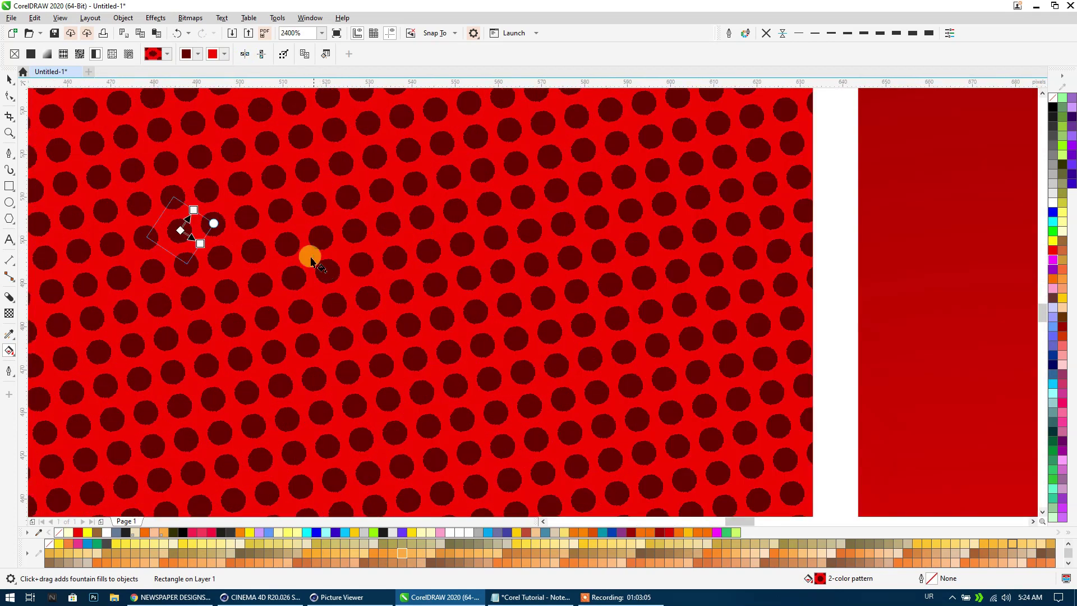
{"action": "left_click_drag", "start_coordinate": [311, 261], "coordinate": [306, 248]}
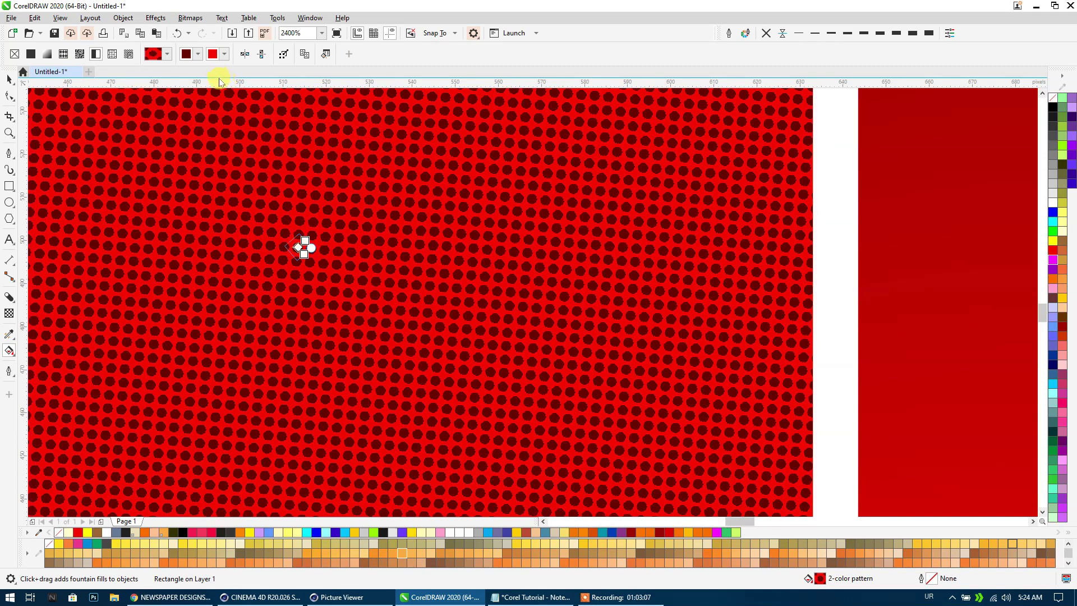
{"action": "scroll", "coordinate": [273, 286], "scroll_direction": "down", "scroll_amount": 2}
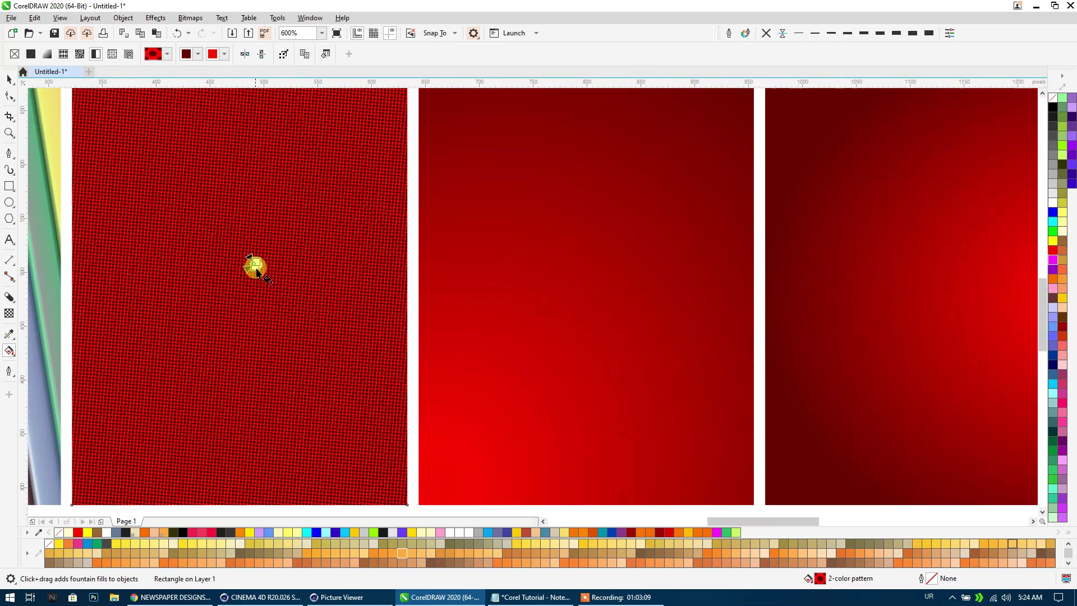
{"action": "left_click_drag", "start_coordinate": [273, 284], "coordinate": [254, 266]}
Recolour the polka dot pattern to cyan dots on a blue background.
{"action": "left_click", "coordinate": [214, 56]}
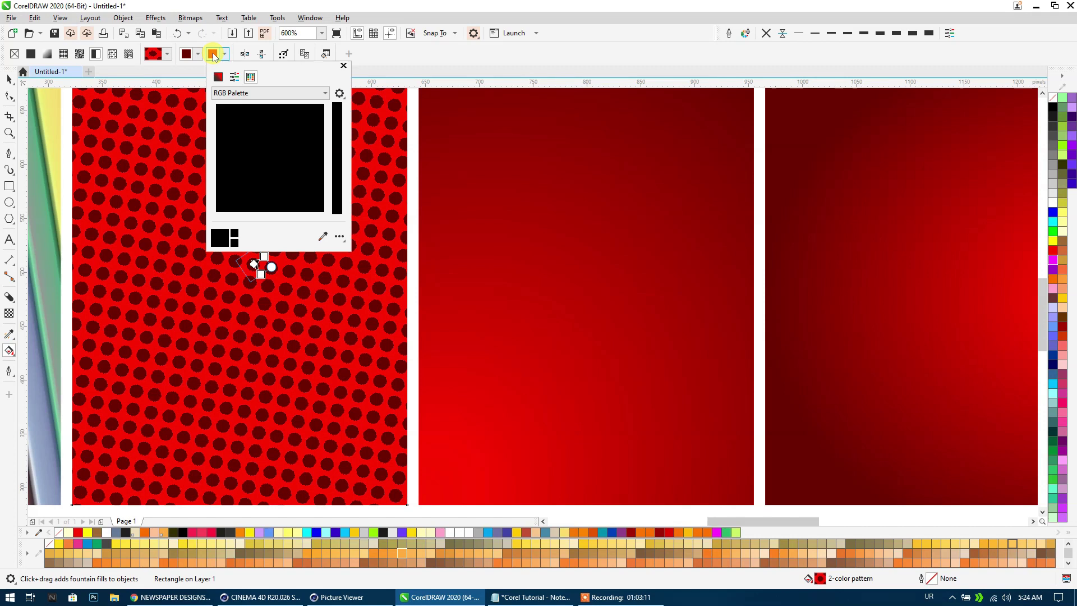
{"action": "left_click", "coordinate": [264, 129]}
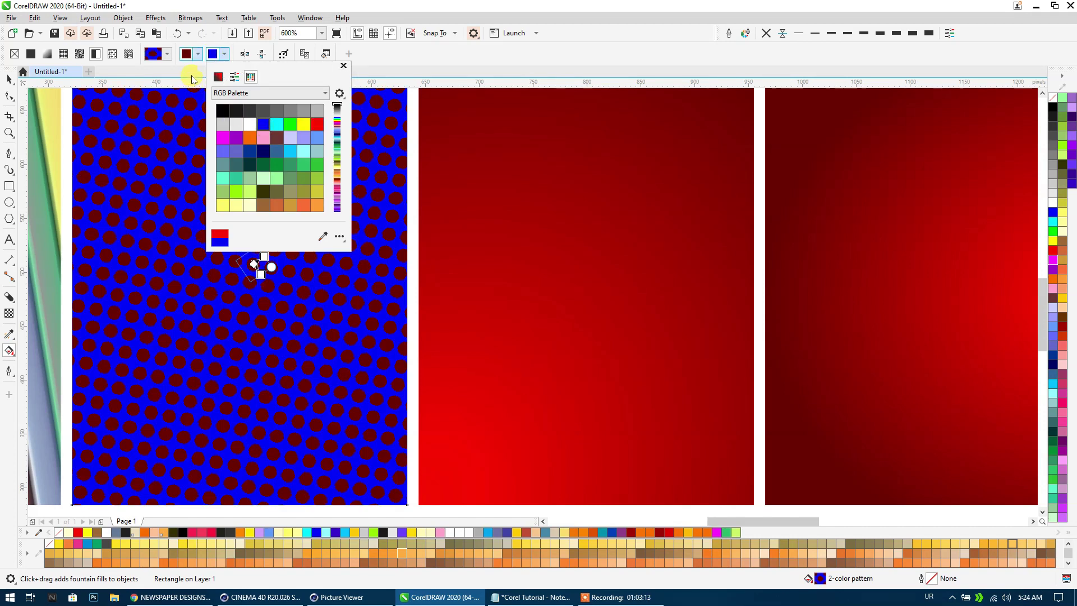
{"action": "left_click", "coordinate": [185, 57]}
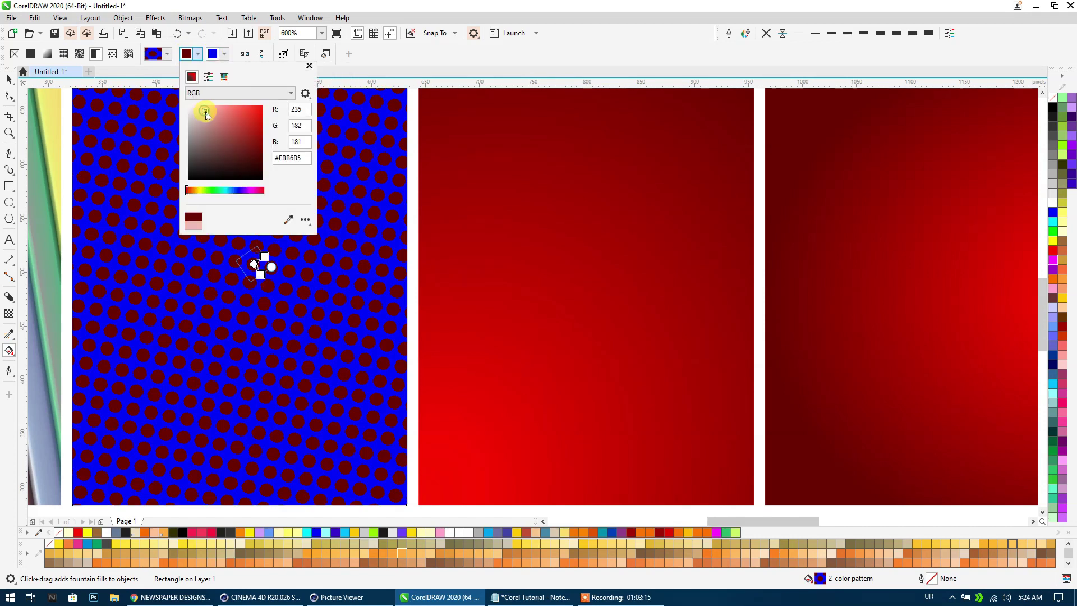
{"action": "left_click", "coordinate": [203, 106]}
{"action": "left_click_drag", "start_coordinate": [238, 190], "coordinate": [224, 190]}
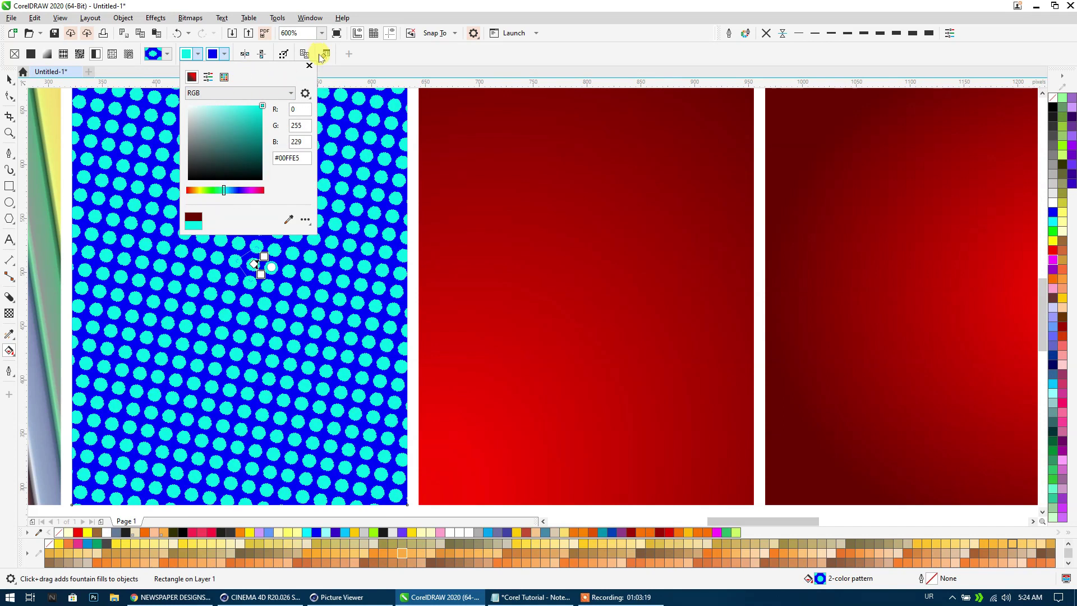
{"action": "left_click", "coordinate": [309, 66]}
{"action": "scroll", "coordinate": [240, 193], "scroll_direction": "down", "scroll_amount": 2}
Give the third bottom square a fine two-colour pattern fill and enlarge its tiles.
{"action": "left_click", "coordinate": [342, 257]}
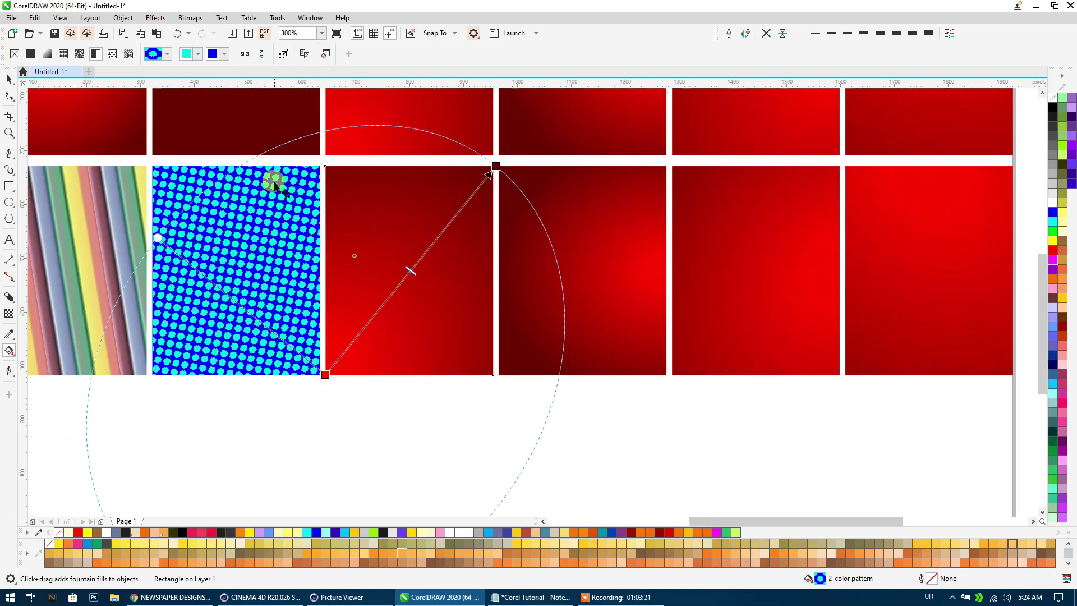
{"action": "left_click", "coordinate": [102, 59]}
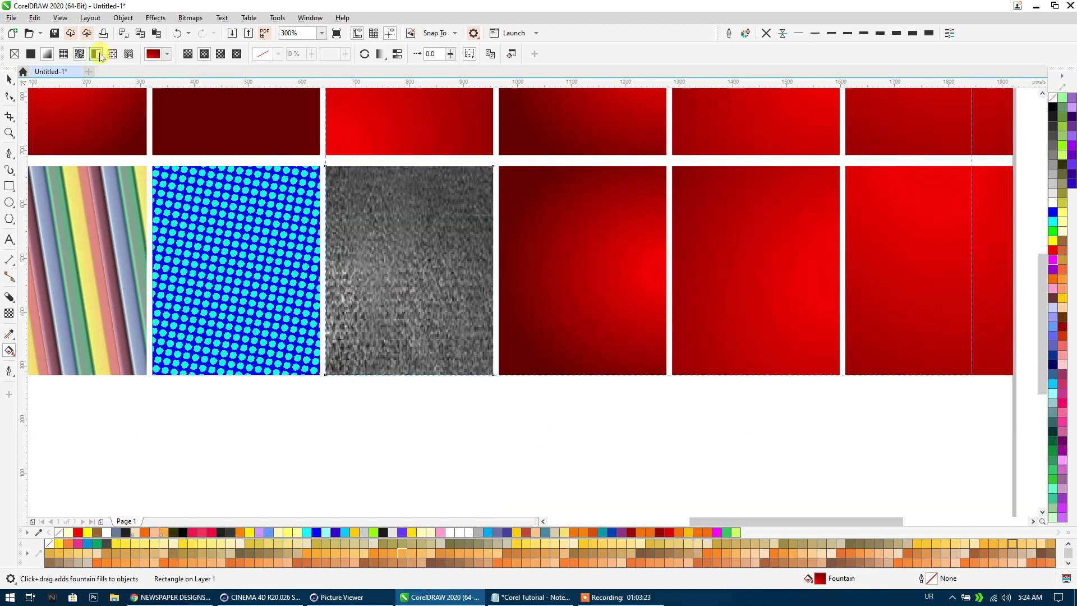
{"action": "left_click", "coordinate": [158, 54]}
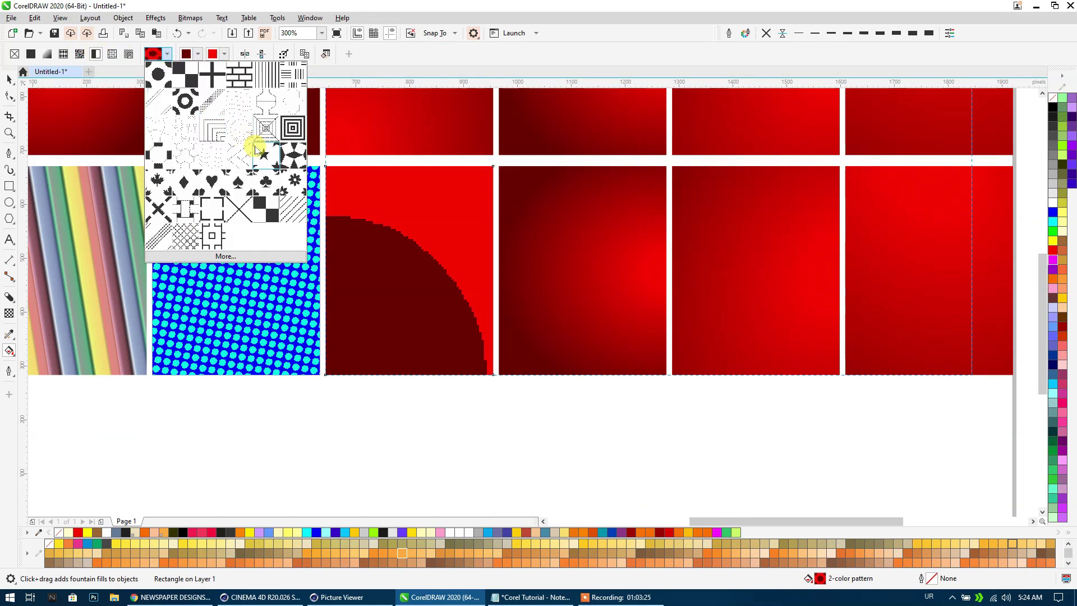
{"action": "left_click", "coordinate": [217, 134]}
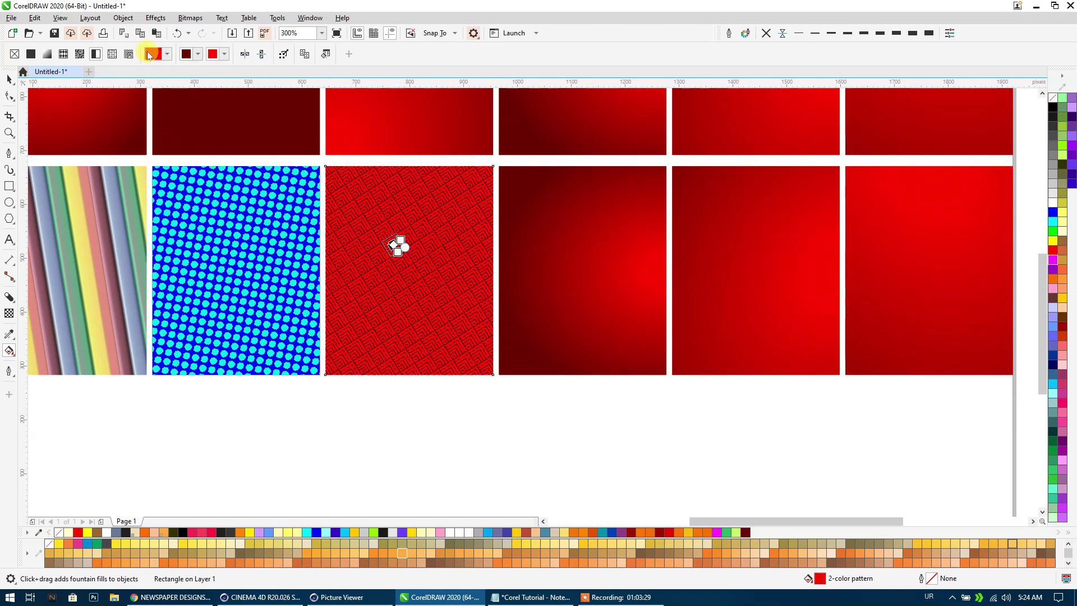
{"action": "left_click", "coordinate": [154, 54]}
{"action": "left_click", "coordinate": [216, 229]}
{"action": "mouse_move", "coordinate": [391, 245]}
{"action": "left_mouse_down"}
{"action": "mouse_move", "coordinate": [378, 224]}
{"action": "mouse_move", "coordinate": [414, 243]}
{"action": "left_mouse_up"}
Try a maple-leaf pattern, then settle on rows of dots and resize the tiles.
{"action": "scroll", "coordinate": [415, 245], "scroll_direction": "up", "scroll_amount": 1}
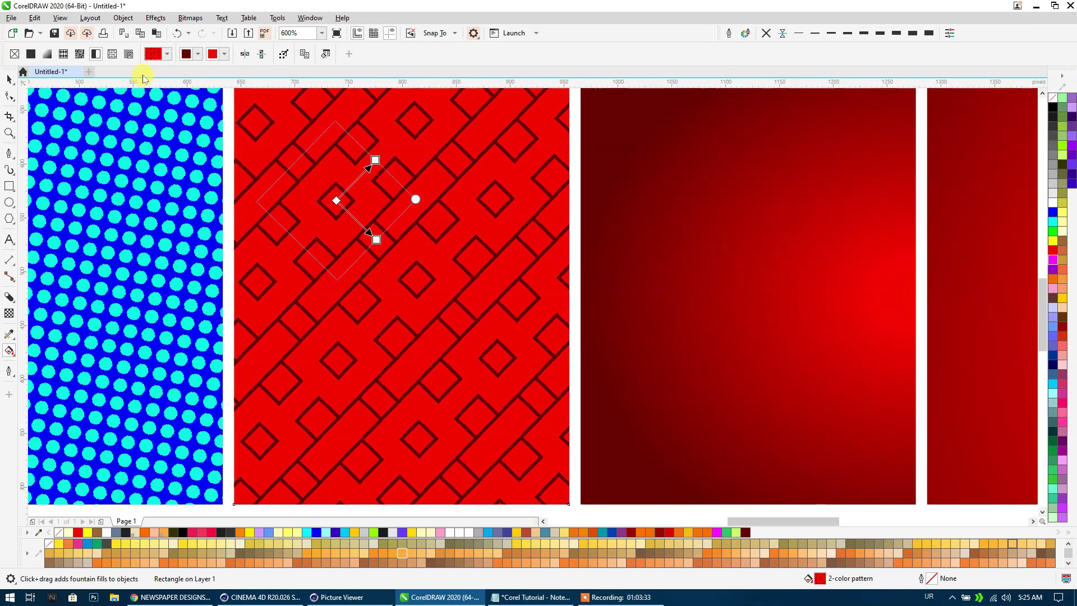
{"action": "left_click", "coordinate": [154, 54]}
{"action": "left_click", "coordinate": [163, 185]}
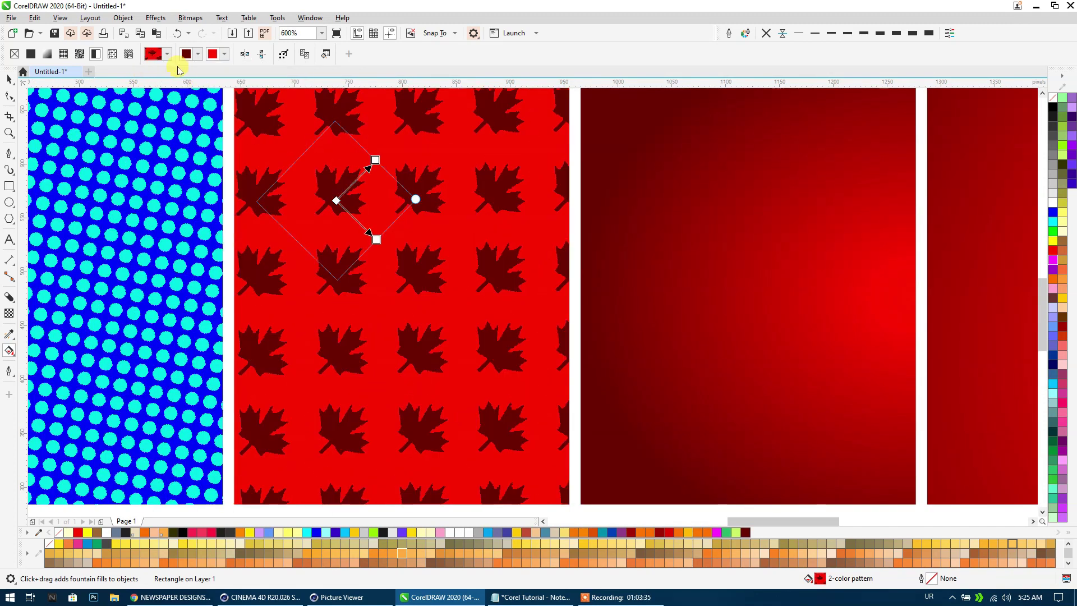
{"action": "left_click", "coordinate": [168, 54]}
{"action": "left_click", "coordinate": [170, 230]}
{"action": "mouse_move", "coordinate": [376, 239]}
{"action": "left_mouse_down"}
{"action": "mouse_move", "coordinate": [297, 238]}
{"action": "mouse_move", "coordinate": [401, 263]}
{"action": "left_mouse_up"}
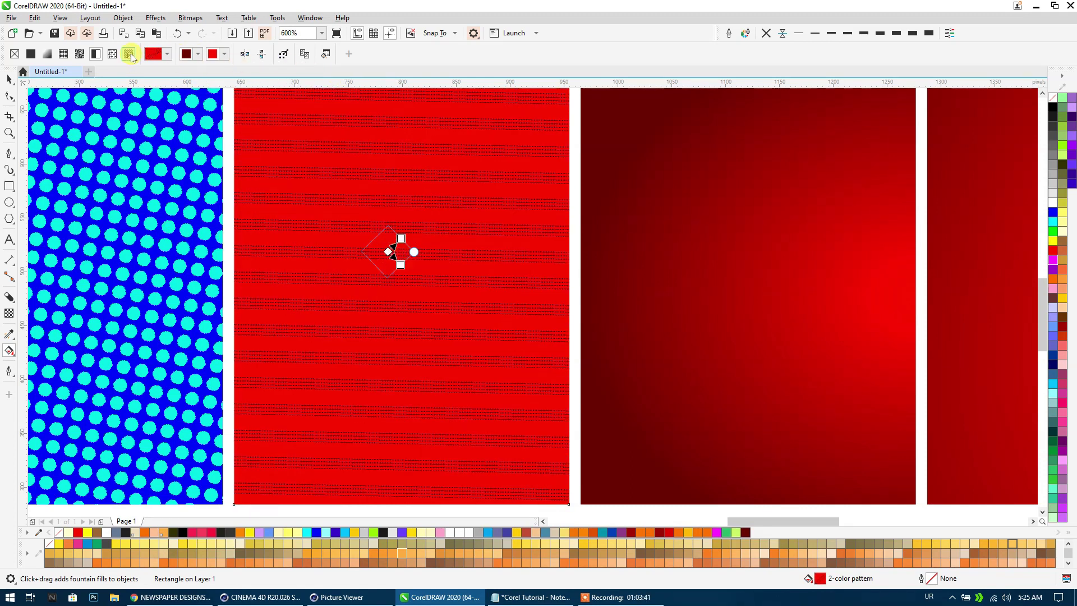
{"action": "left_click", "coordinate": [625, 208]}
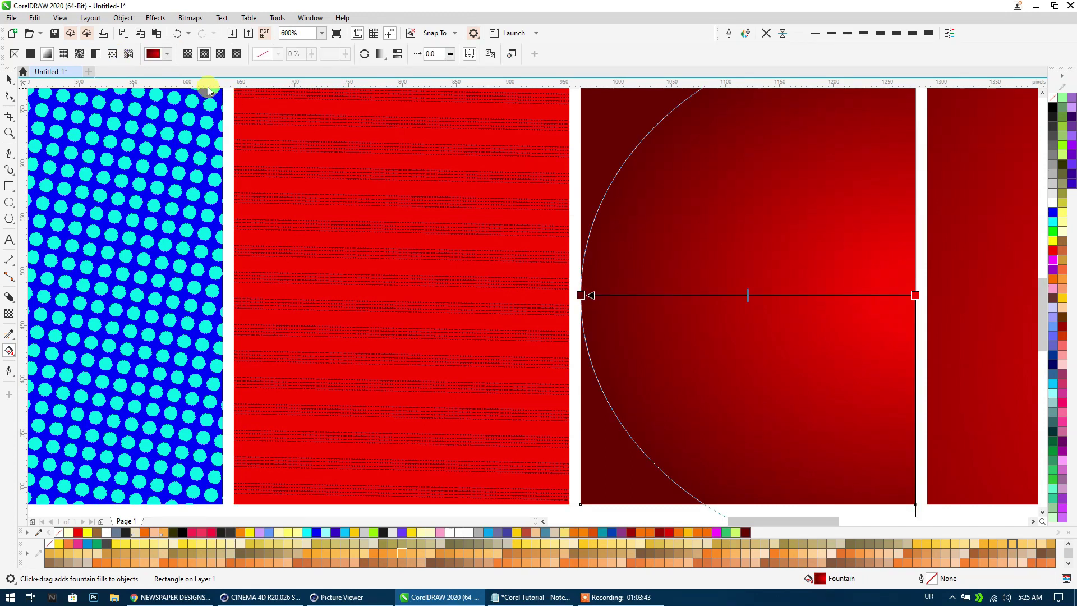
Give the square a red texture fill and shrink its texture tile.
{"action": "left_click", "coordinate": [111, 54]}
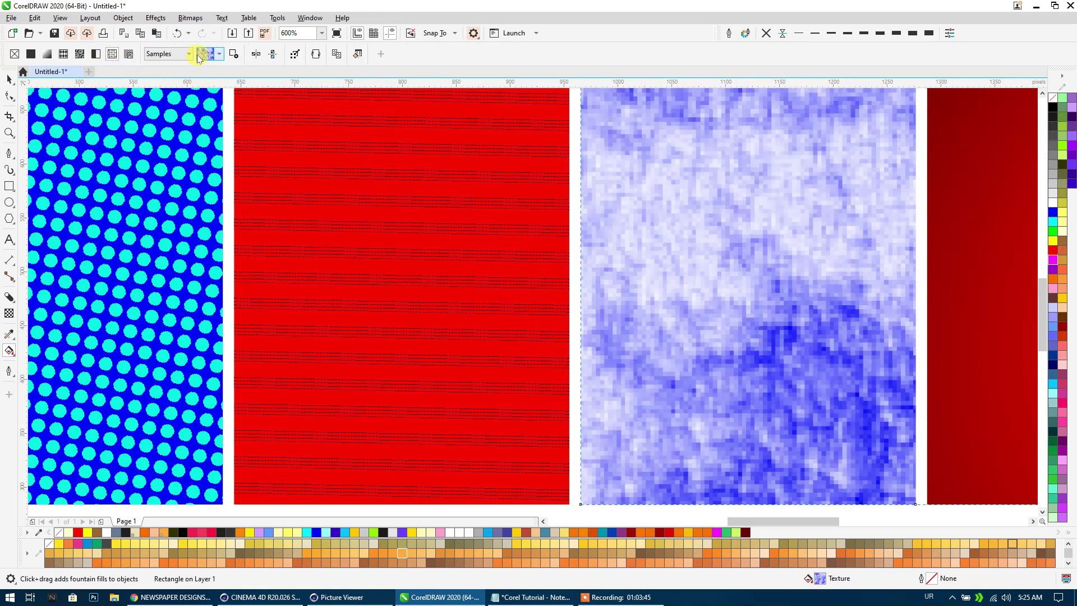
{"action": "left_click", "coordinate": [202, 54]}
{"action": "left_click", "coordinate": [340, 155]}
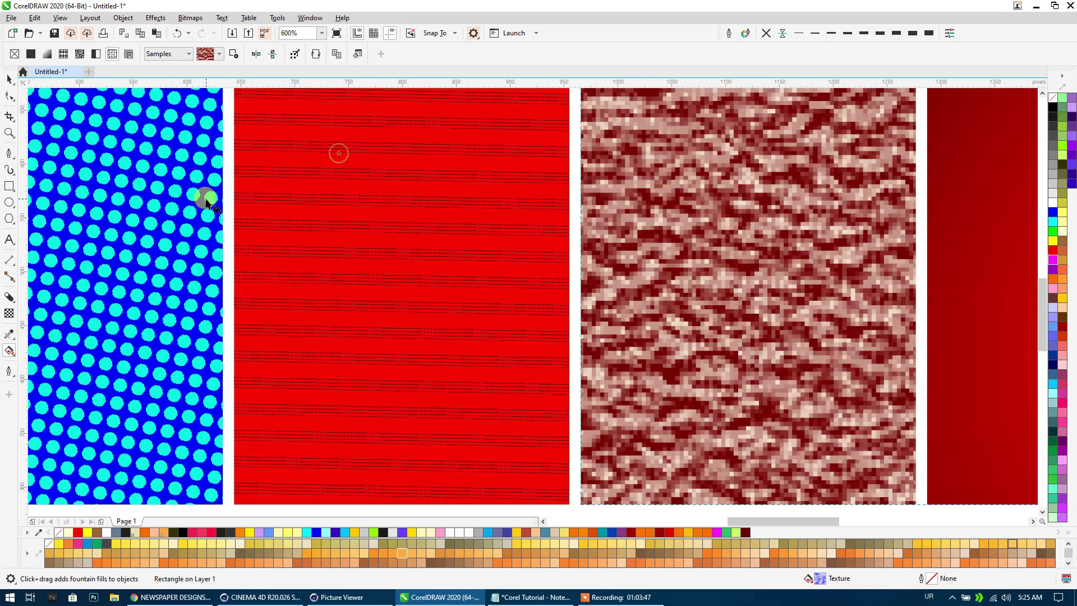
{"action": "scroll", "coordinate": [204, 202], "scroll_direction": "down", "scroll_amount": 1}
{"action": "scroll", "coordinate": [203, 202], "scroll_direction": "down", "scroll_amount": 1}
{"action": "scroll", "coordinate": [368, 224], "scroll_direction": "up", "scroll_amount": 1}
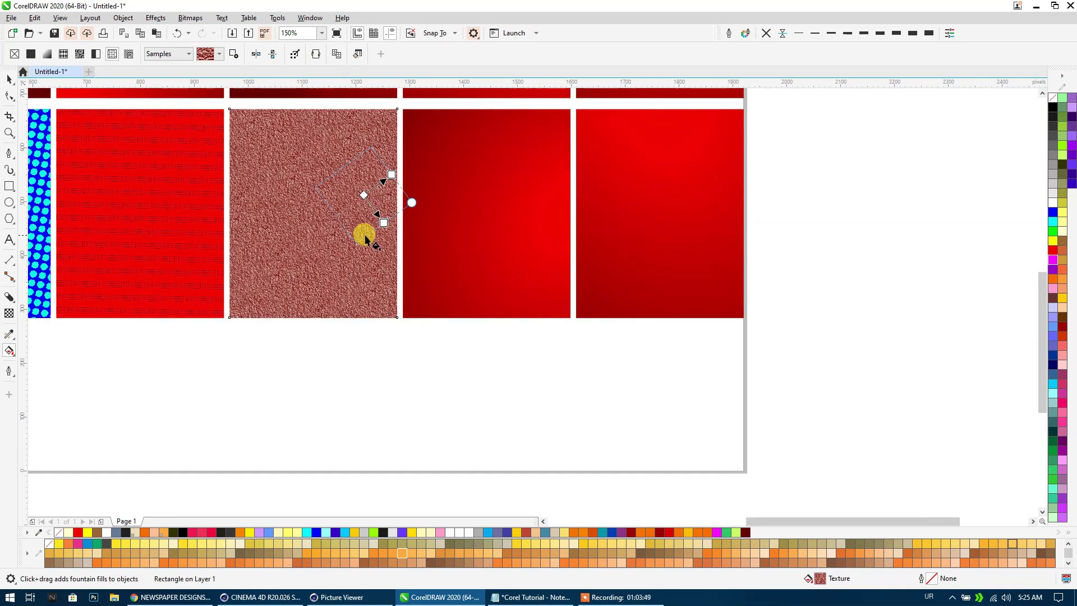
{"action": "scroll", "coordinate": [364, 230], "scroll_direction": "up", "scroll_amount": 1}
{"action": "left_click_drag", "start_coordinate": [267, 184], "coordinate": [179, 208]}
Try a dark teal texture from the Samples 6 library, moving and shrinking its tile.
{"action": "left_click", "coordinate": [163, 56]}
{"action": "left_click", "coordinate": [167, 79]}
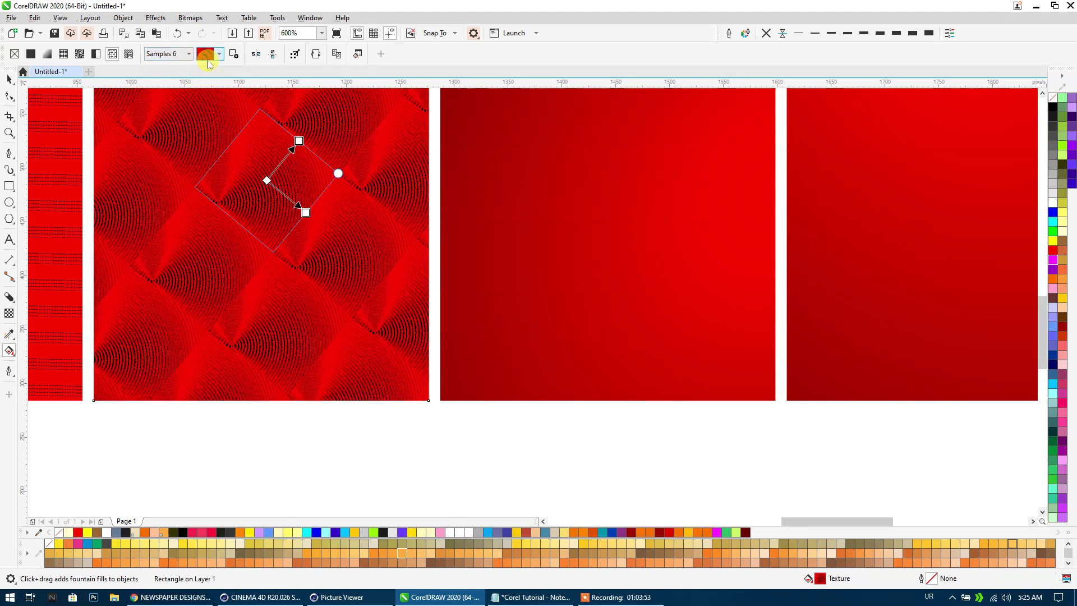
{"action": "left_click", "coordinate": [207, 56]}
{"action": "left_click", "coordinate": [283, 127]}
{"action": "left_click_drag", "start_coordinate": [267, 180], "coordinate": [228, 156]}
Apply the red concentric-circle texture from the Samples 9 library and enlarge its tile.
{"action": "left_click", "coordinate": [161, 54]}
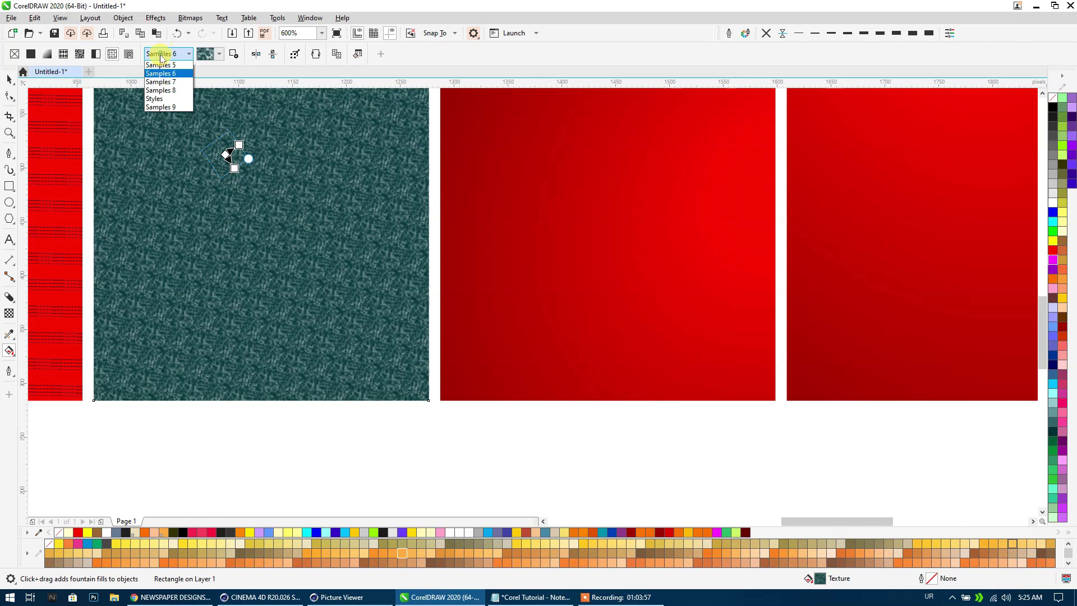
{"action": "left_click", "coordinate": [161, 90]}
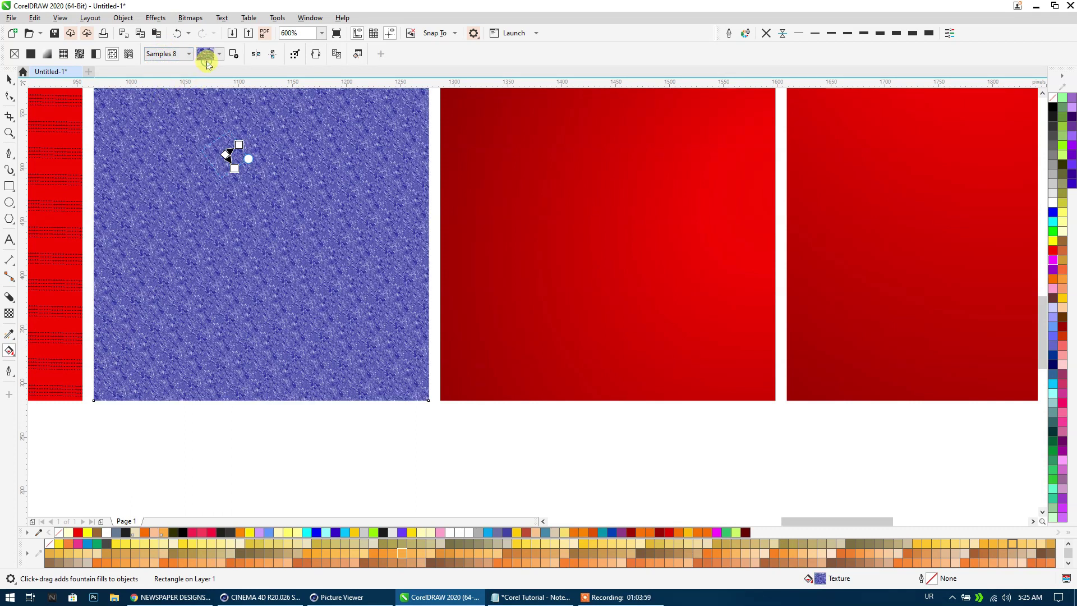
{"action": "left_click", "coordinate": [207, 56]}
{"action": "scroll", "coordinate": [333, 147], "scroll_direction": "down", "scroll_amount": 3}
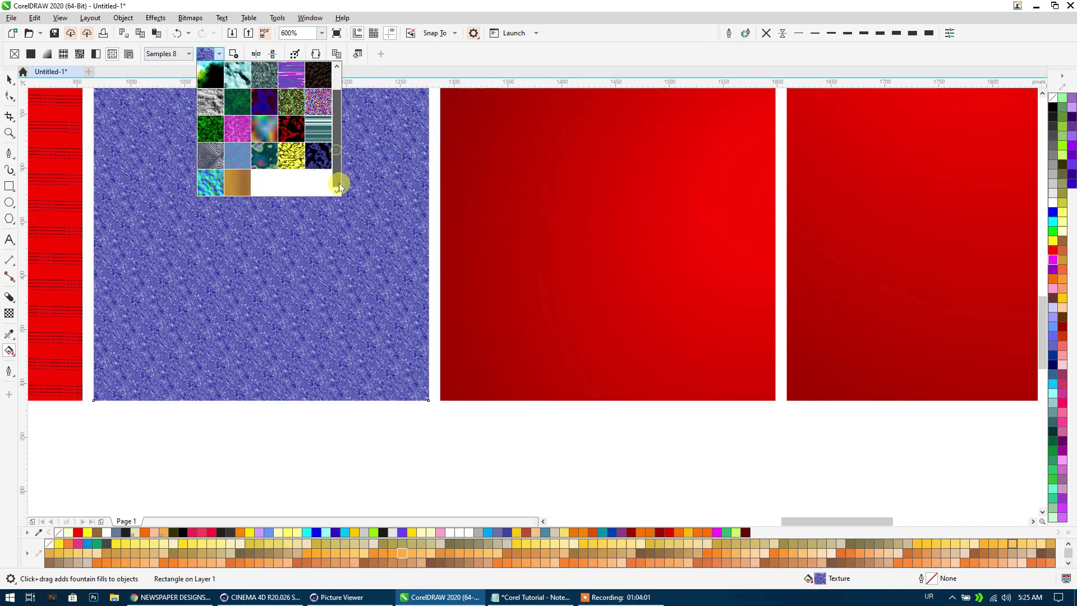
{"action": "left_click", "coordinate": [164, 54]}
{"action": "left_click", "coordinate": [167, 116]}
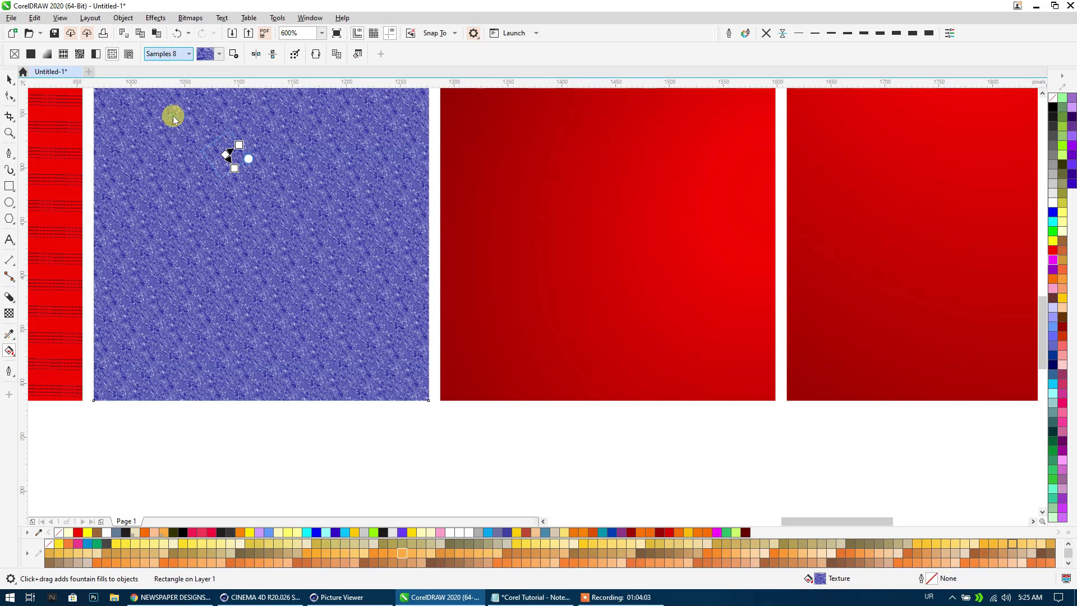
{"action": "left_click", "coordinate": [204, 57]}
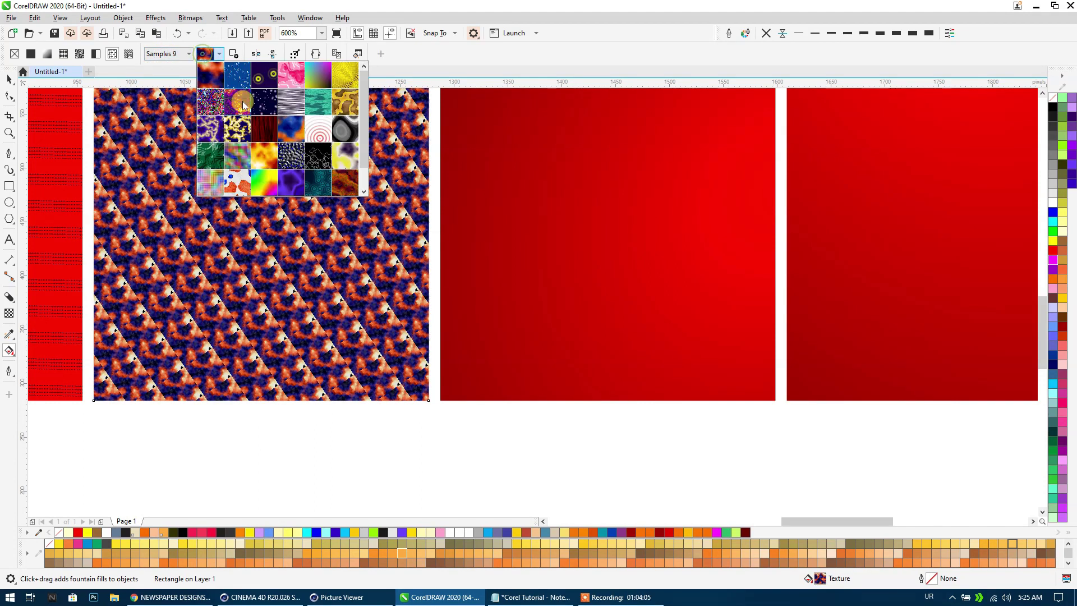
{"action": "left_click", "coordinate": [302, 125]}
{"action": "left_click_drag", "start_coordinate": [248, 166], "coordinate": [294, 218]}
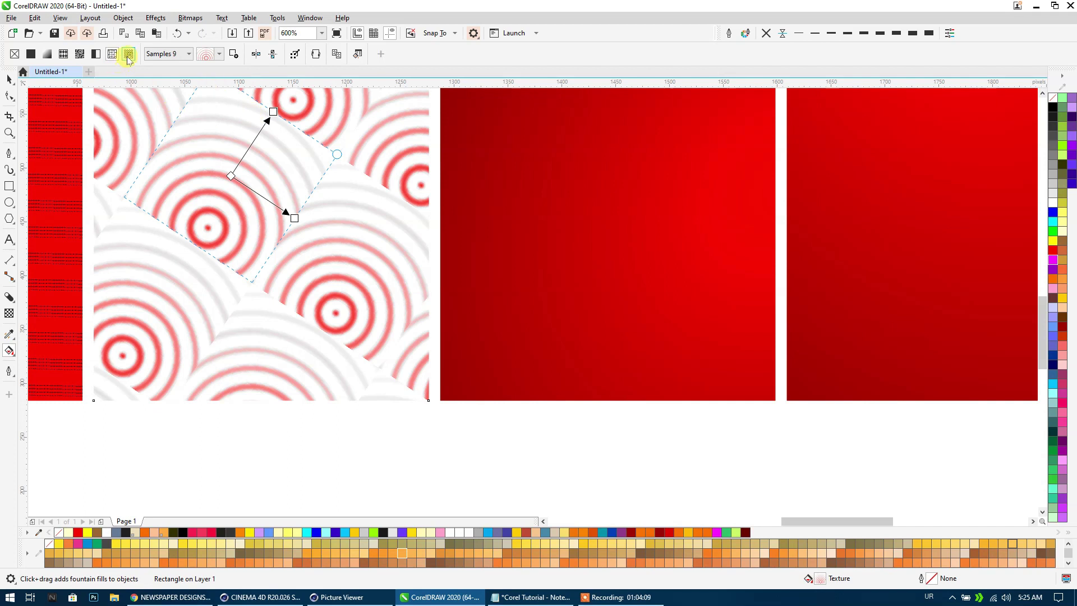
Give the next red gradient square a PostScript fill, trying the Birds and Carpet patterns.
{"action": "left_click", "coordinate": [498, 182]}
{"action": "left_click", "coordinate": [129, 53]}
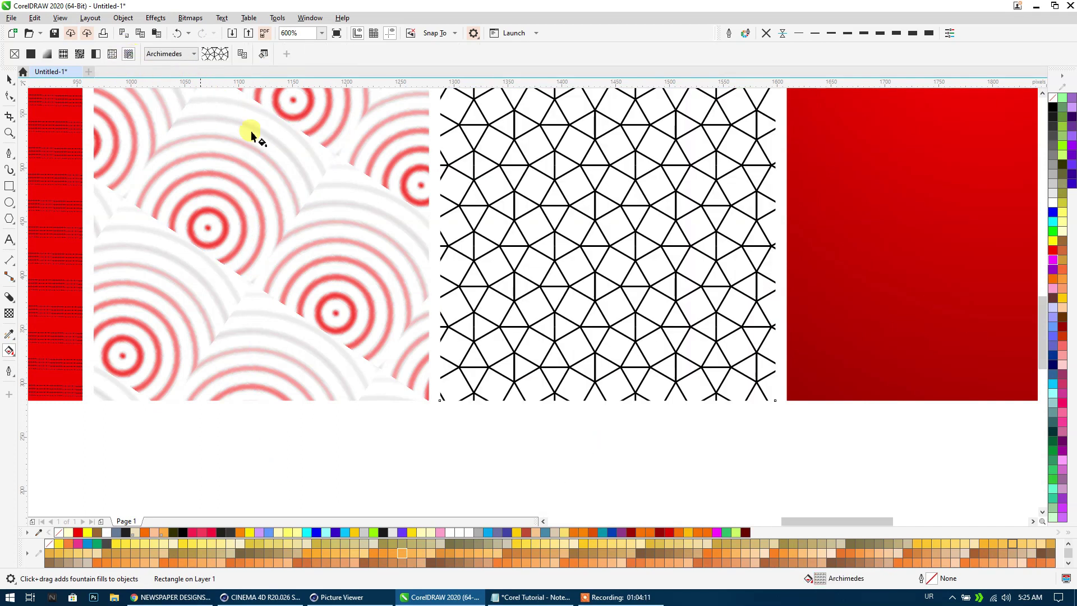
{"action": "scroll", "coordinate": [168, 185], "scroll_direction": "right", "scroll_amount": 5}
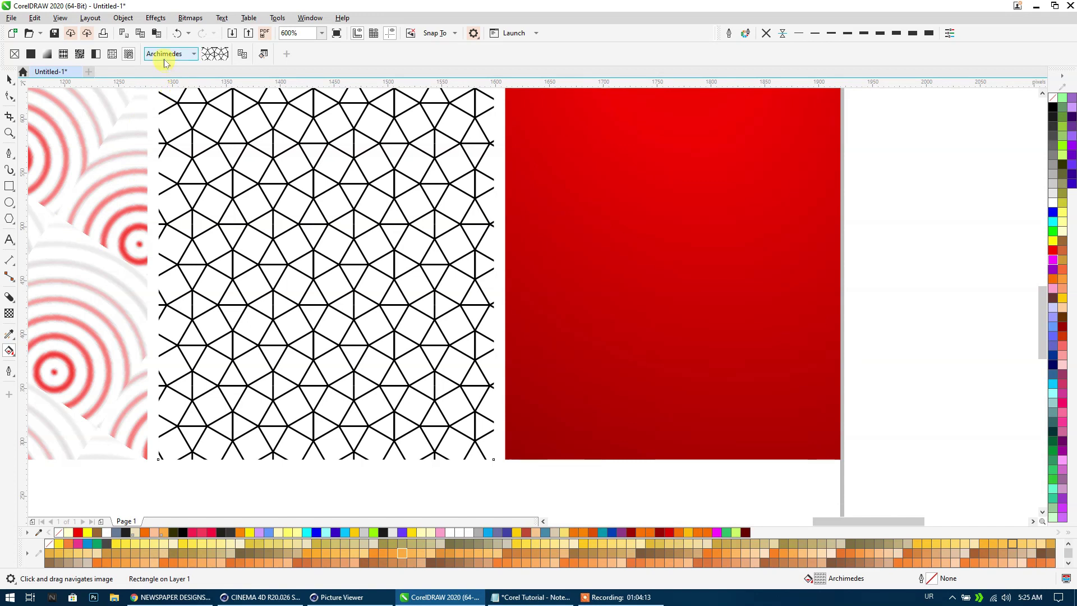
{"action": "left_click", "coordinate": [165, 56]}
{"action": "left_click", "coordinate": [181, 81]}
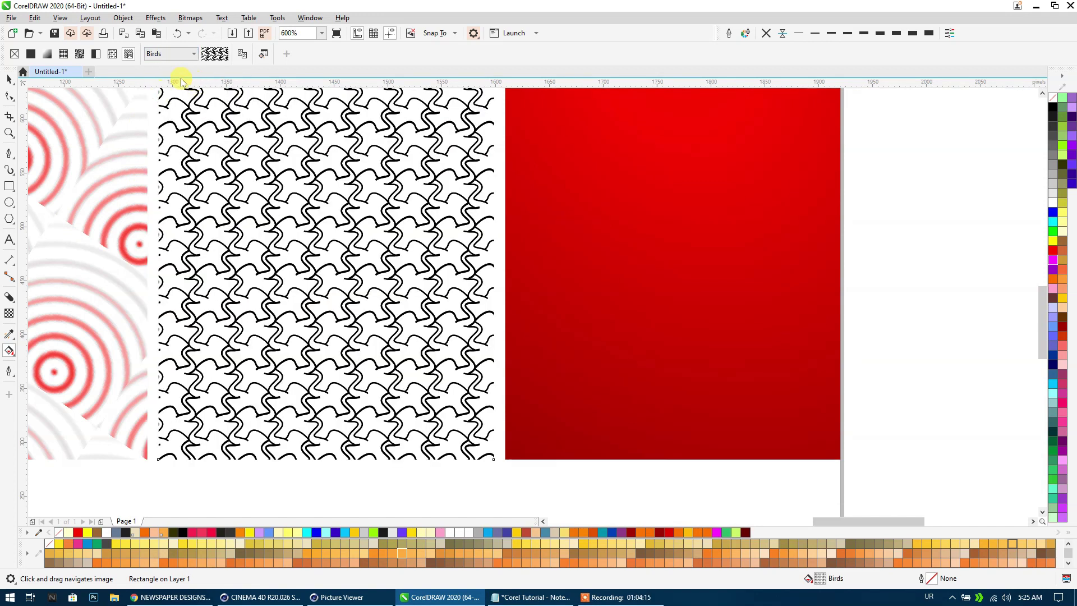
{"action": "left_click", "coordinate": [169, 54]}
{"action": "left_click", "coordinate": [162, 110]}
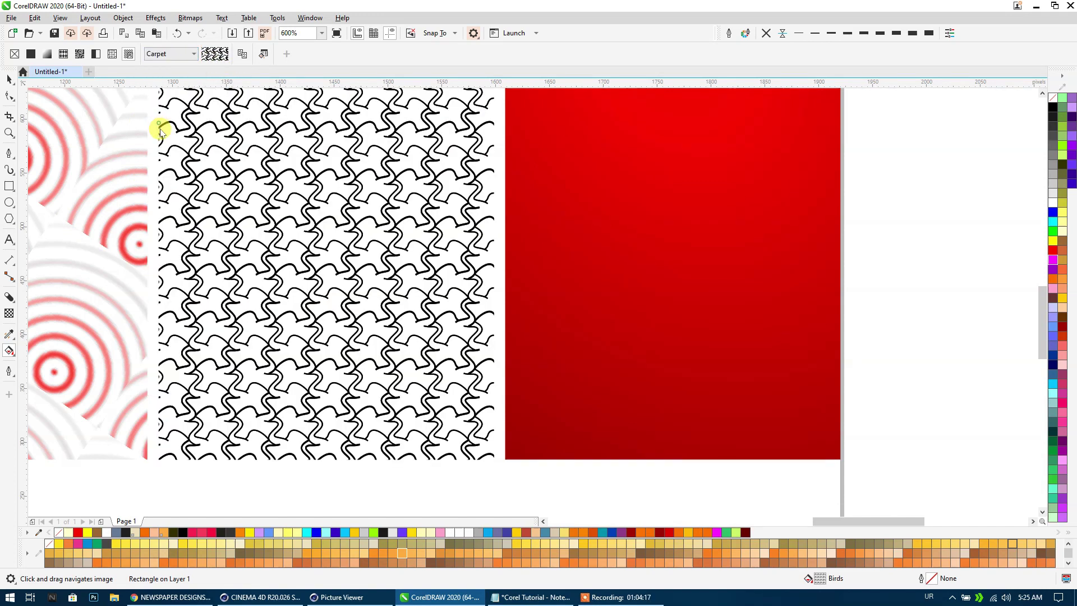
Try the ColorCrosshatching, Craters and Hexagons PostScript patterns on the square.
{"action": "left_click", "coordinate": [168, 54]}
{"action": "left_click", "coordinate": [174, 167]}
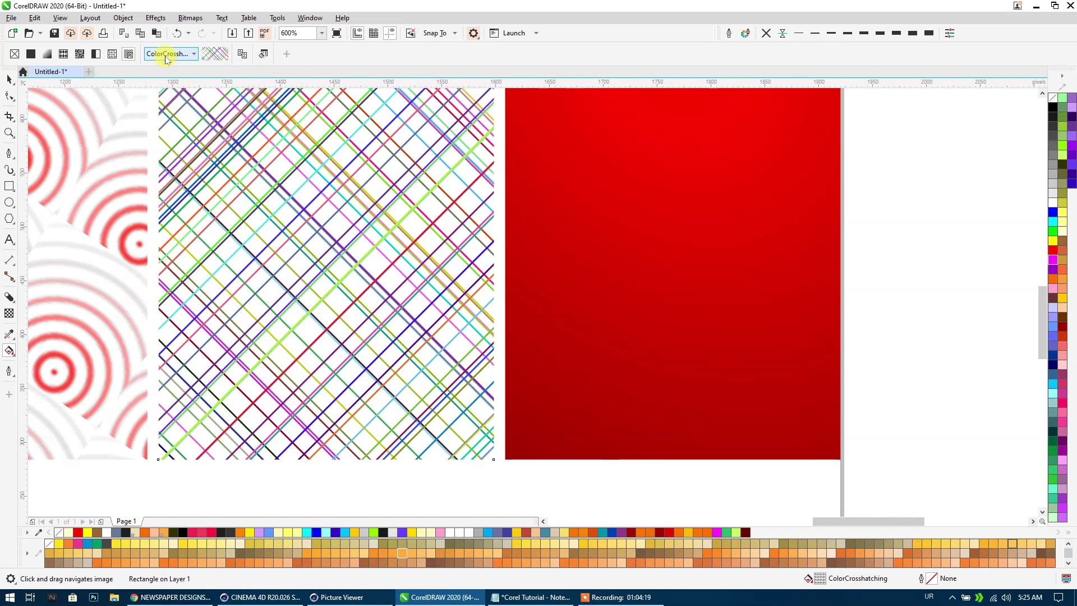
{"action": "left_click", "coordinate": [168, 54]}
{"action": "left_click", "coordinate": [162, 237]}
{"action": "left_click", "coordinate": [157, 55]}
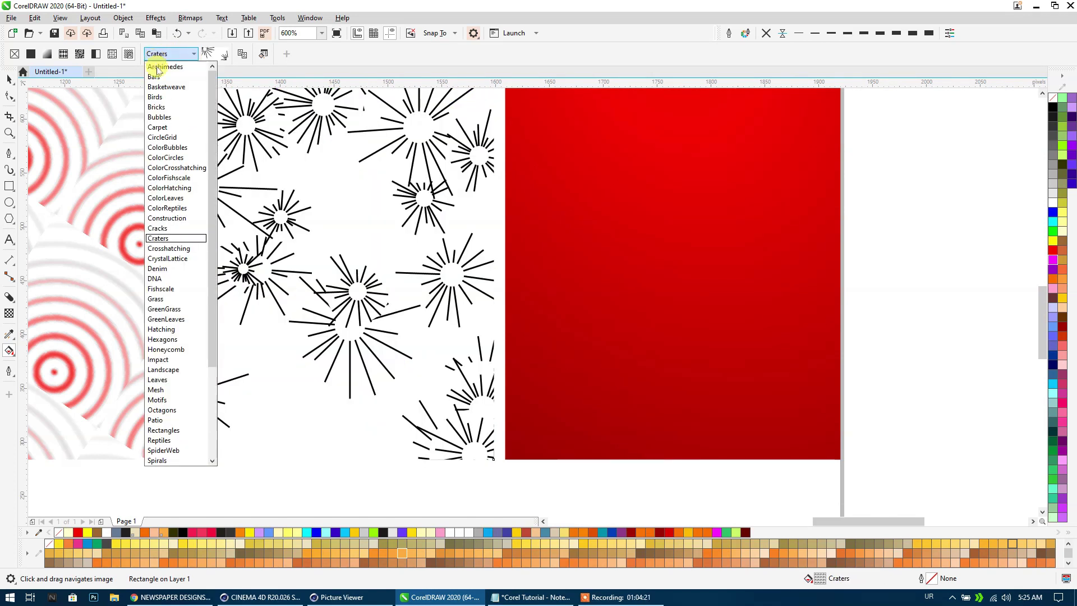
{"action": "left_click", "coordinate": [163, 340]}
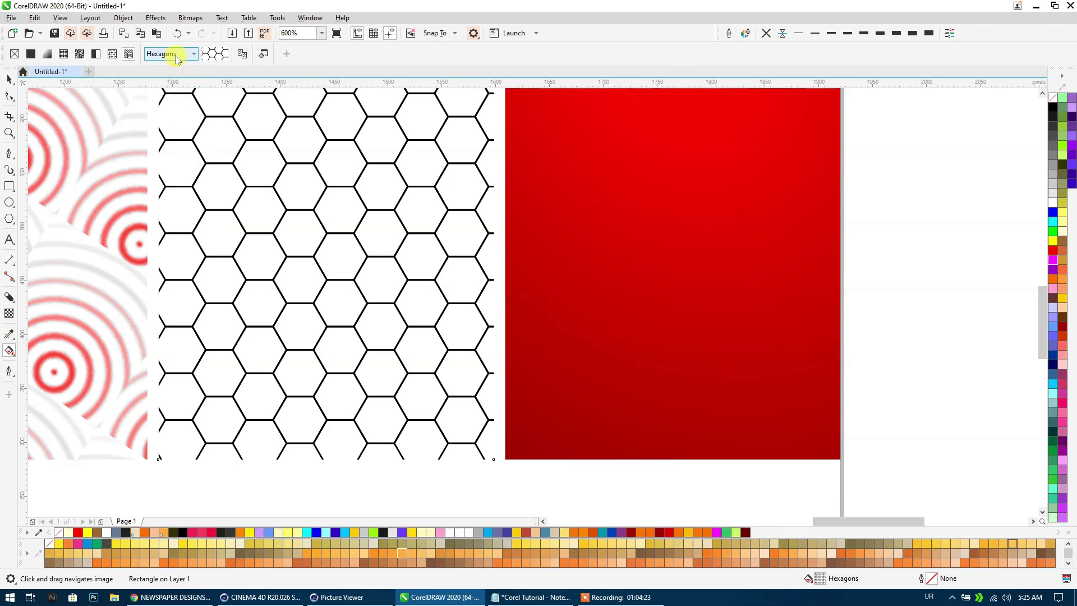
Set the PostScript fill to Landscape in the fill's detailed settings and confirm.
{"action": "left_click", "coordinate": [264, 54]}
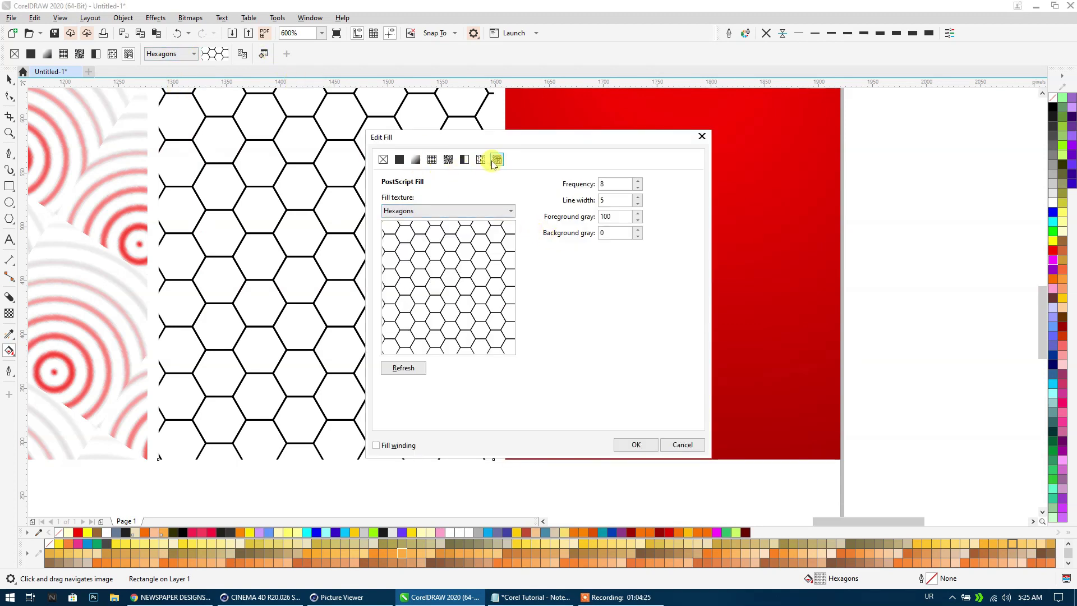
{"action": "left_click", "coordinate": [429, 212]}
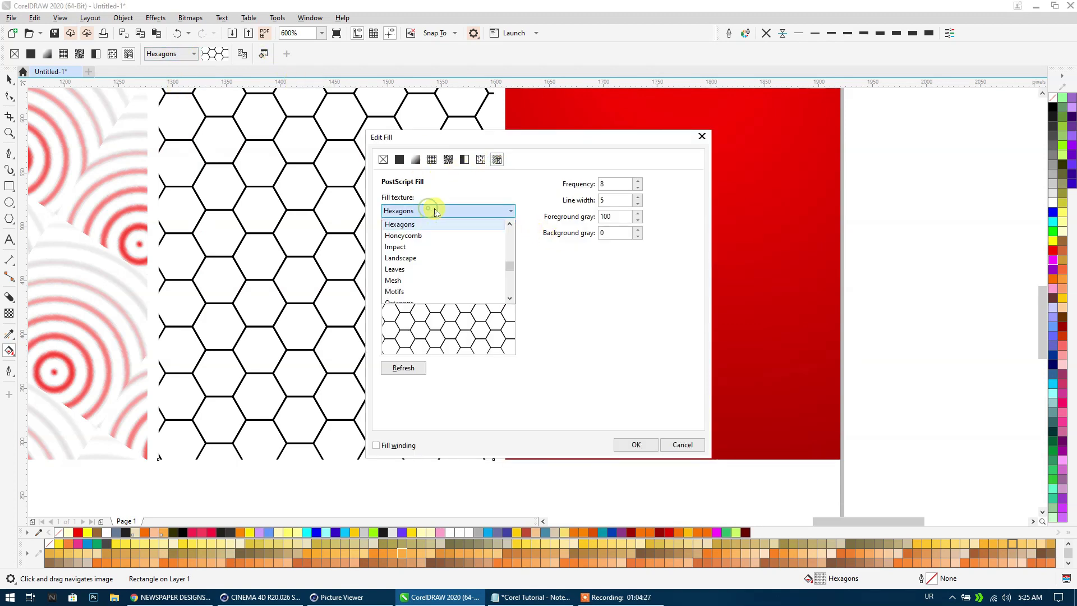
{"action": "left_click", "coordinate": [440, 210]}
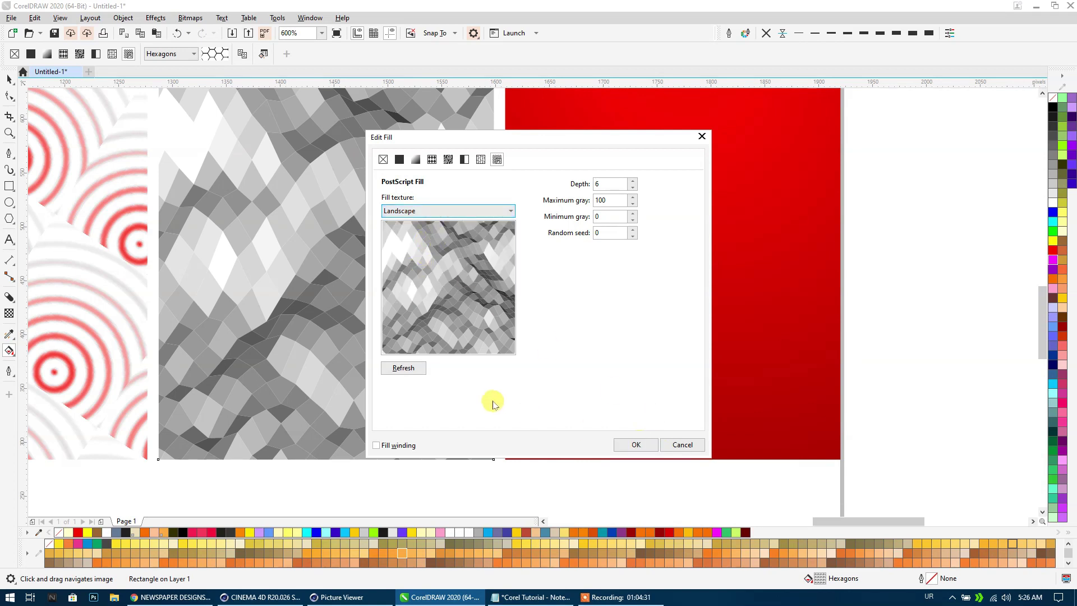
{"action": "left_click", "coordinate": [635, 443]}
Give the last red square a PostScript fill, trying Landscape and GreenLeaves, then a black-to-white gradient.
{"action": "left_click", "coordinate": [559, 226]}
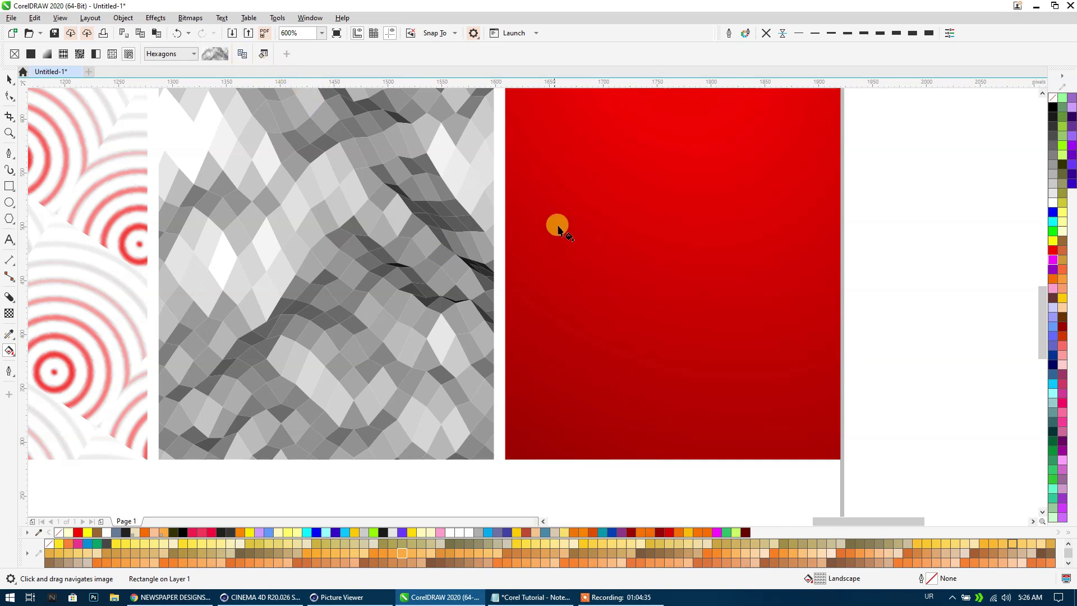
{"action": "left_click", "coordinate": [129, 55]}
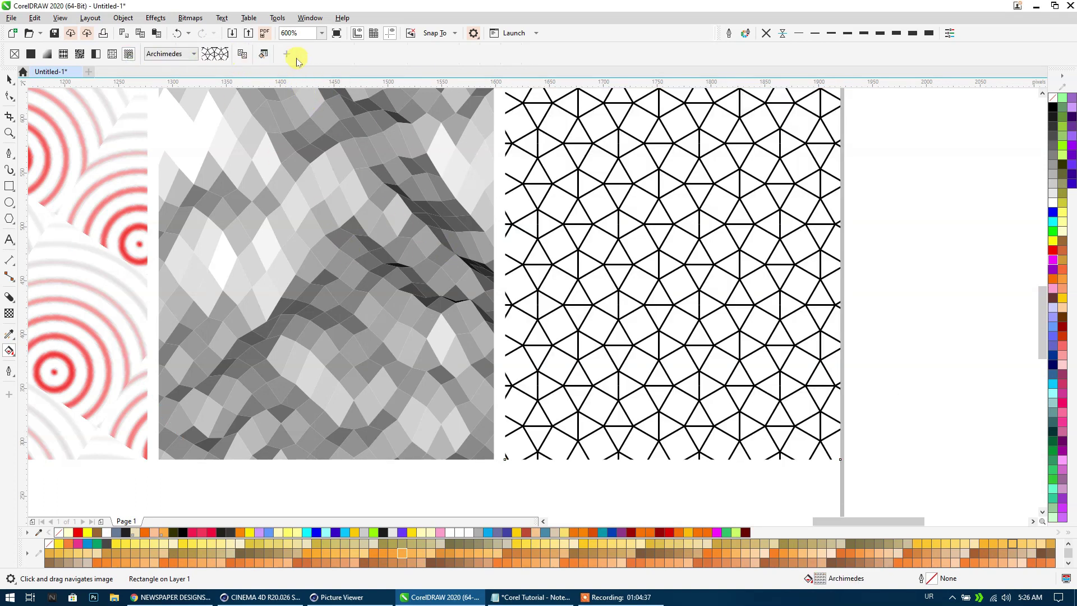
{"action": "left_click", "coordinate": [263, 53]}
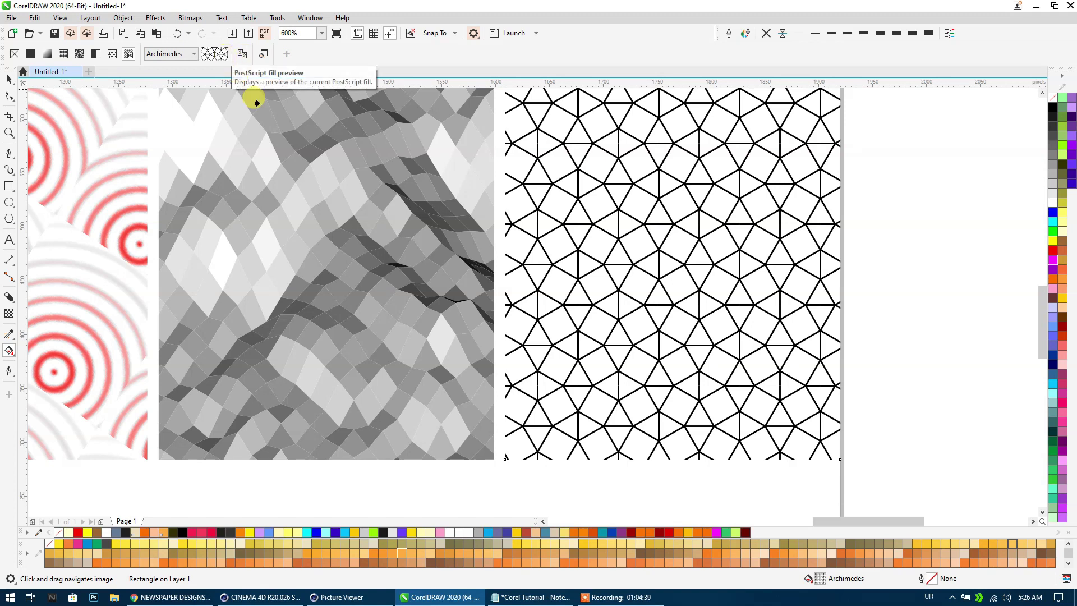
{"action": "left_click", "coordinate": [295, 149]}
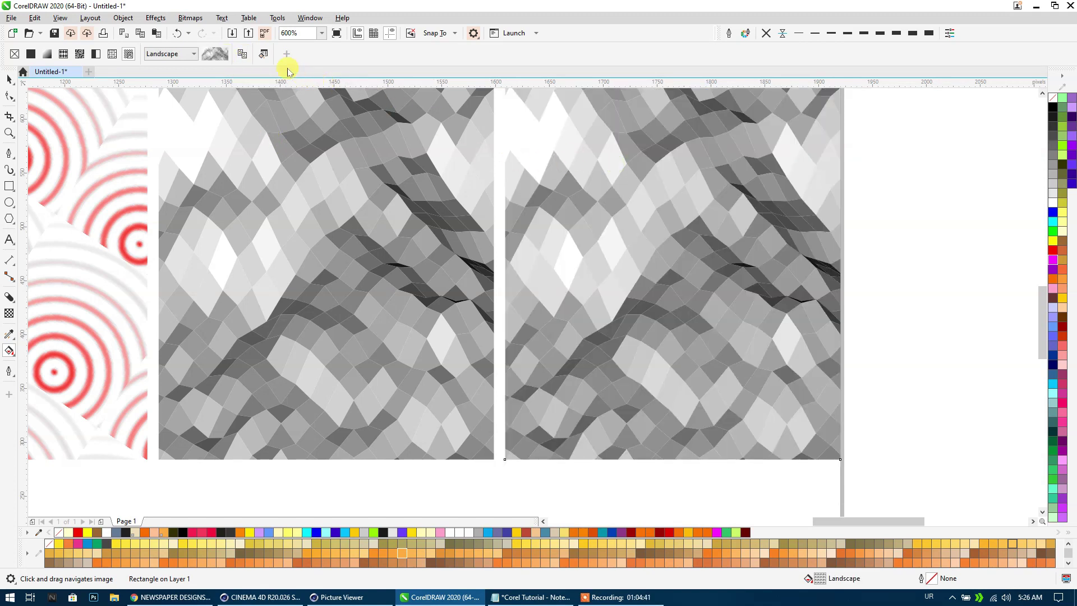
{"action": "left_click", "coordinate": [227, 60]}
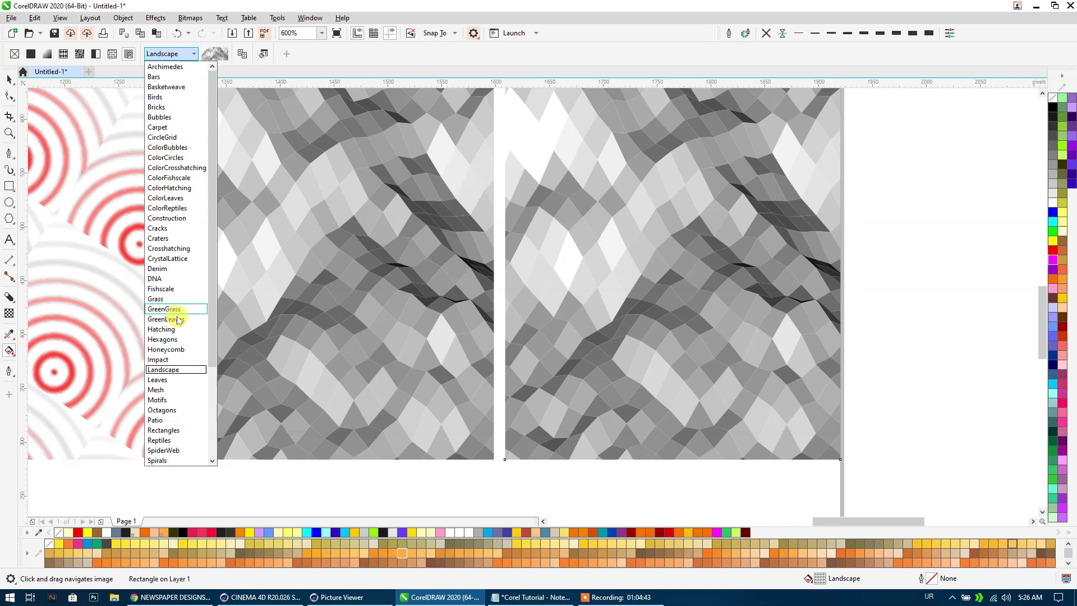
{"action": "left_click", "coordinate": [185, 321]}
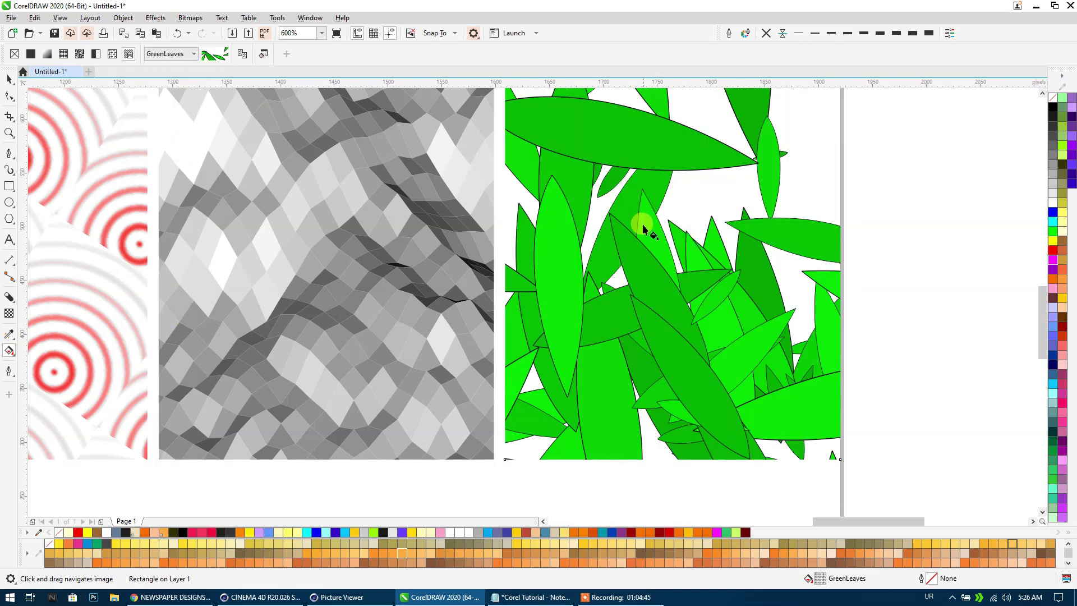
{"action": "left_click_drag", "start_coordinate": [644, 225], "coordinate": [654, 239]}
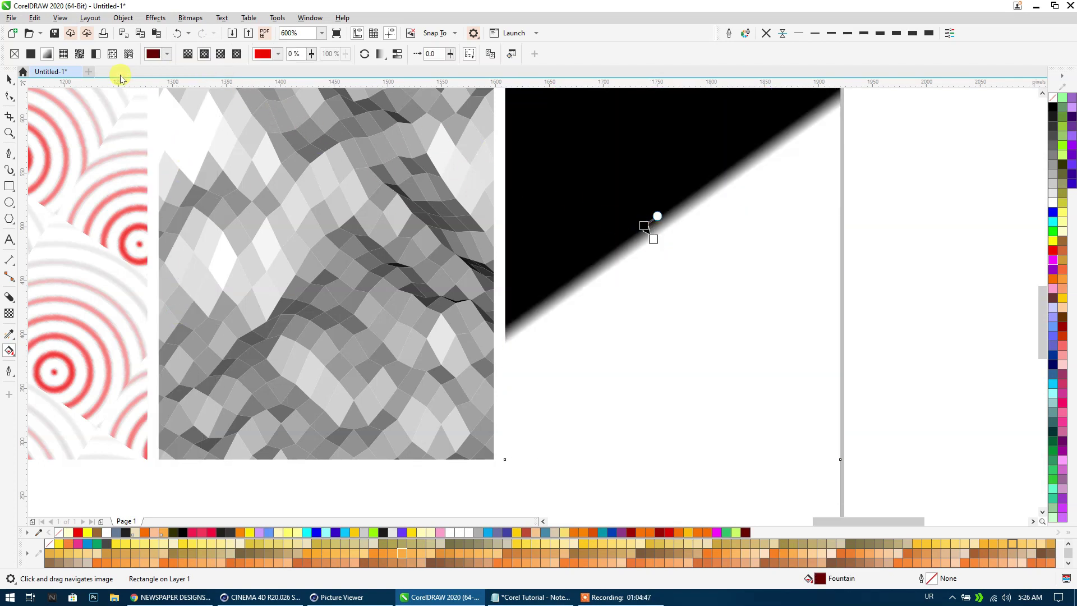
Switch the square back to PostScript, trying GreenLeaves, Octagons and ColorFishscale patterns.
{"action": "left_click", "coordinate": [128, 56]}
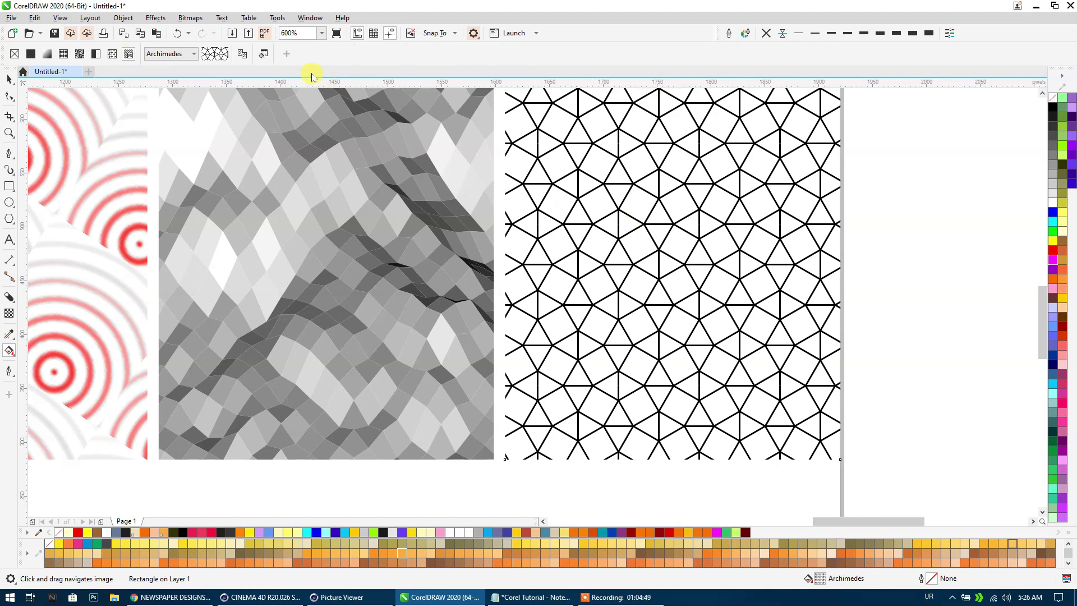
{"action": "left_click", "coordinate": [194, 53]}
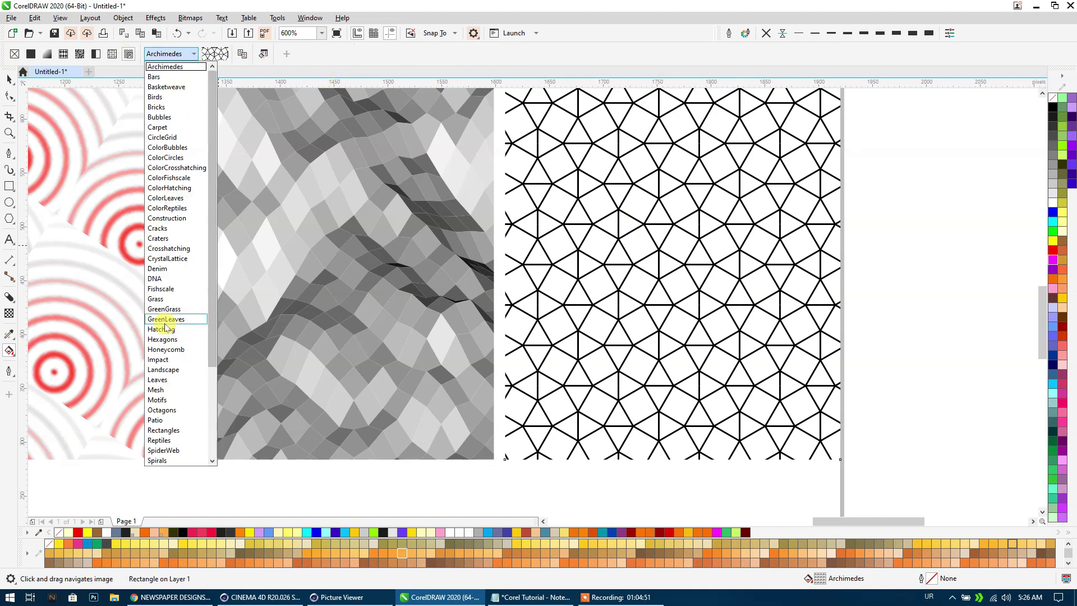
{"action": "left_click", "coordinate": [168, 316]}
{"action": "left_click", "coordinate": [174, 54]}
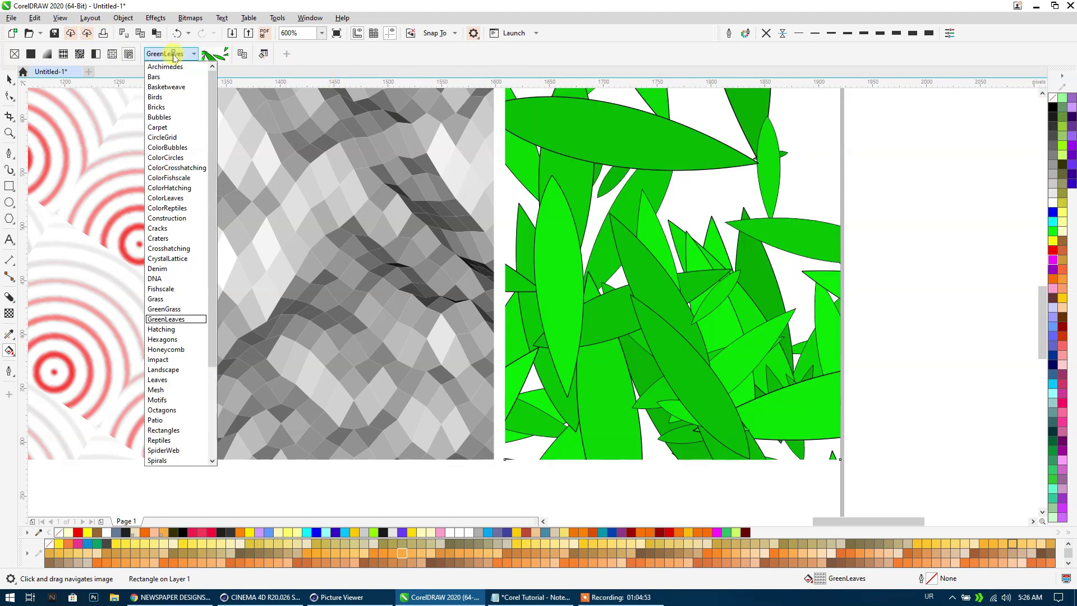
{"action": "left_click", "coordinate": [160, 407]}
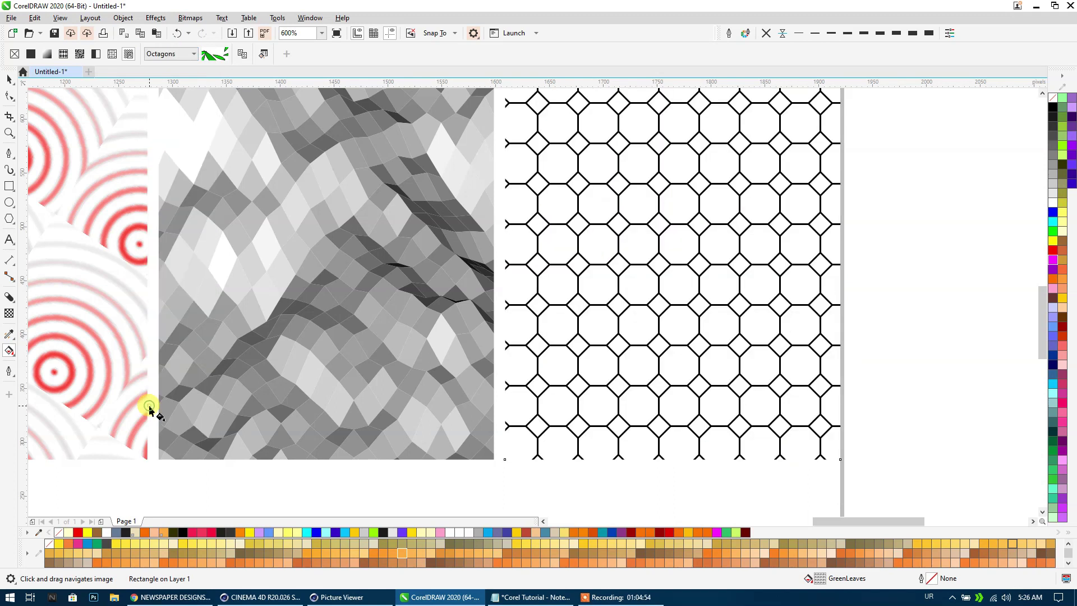
{"action": "left_click", "coordinate": [168, 55]}
{"action": "left_click", "coordinate": [212, 154]}
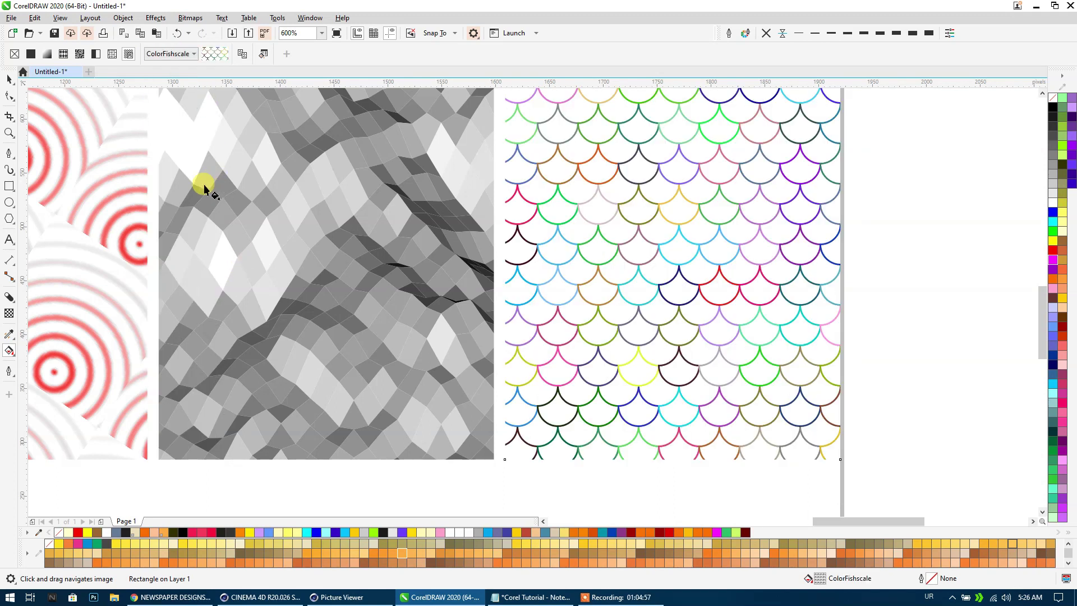
Settle on the TreeRings PostScript pattern and return to the Pick tool.
{"action": "left_click", "coordinate": [181, 54]}
{"action": "scroll", "coordinate": [209, 437], "scroll_direction": "down", "scroll_amount": 2}
{"action": "left_click", "coordinate": [167, 440]}
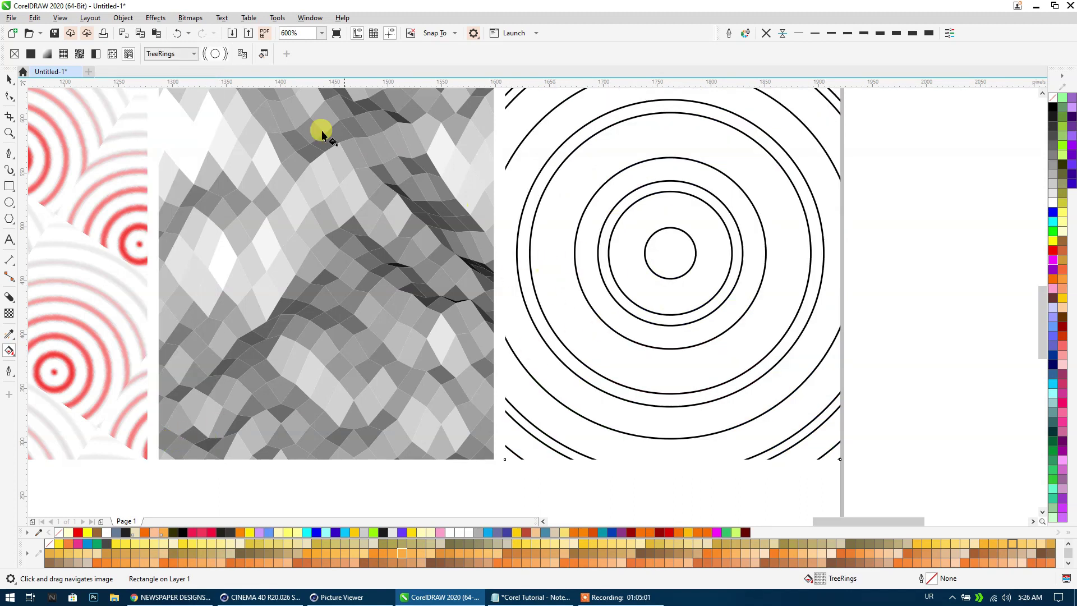
{"action": "scroll", "coordinate": [319, 182], "scroll_direction": "down", "scroll_amount": 5}
{"action": "left_click", "coordinate": [8, 80]}
Pan to empty canvas and draw a circle with the Ellipse tool.
{"action": "left_click", "coordinate": [104, 312]}
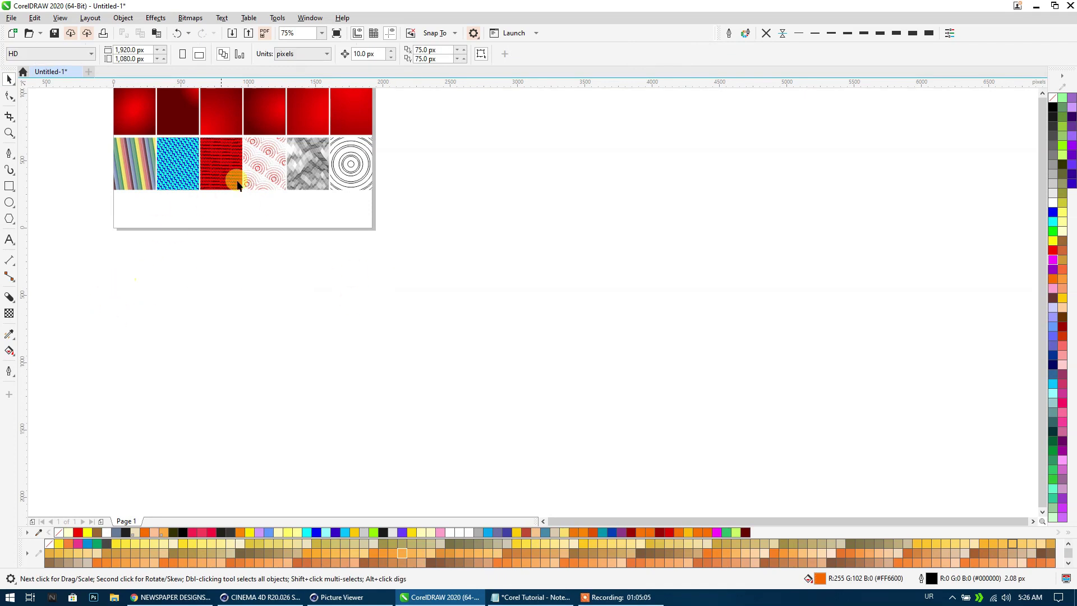
{"action": "left_click_drag", "start_coordinate": [321, 233], "coordinate": [371, 303]}
{"action": "left_click_drag", "start_coordinate": [256, 245], "coordinate": [254, 202]}
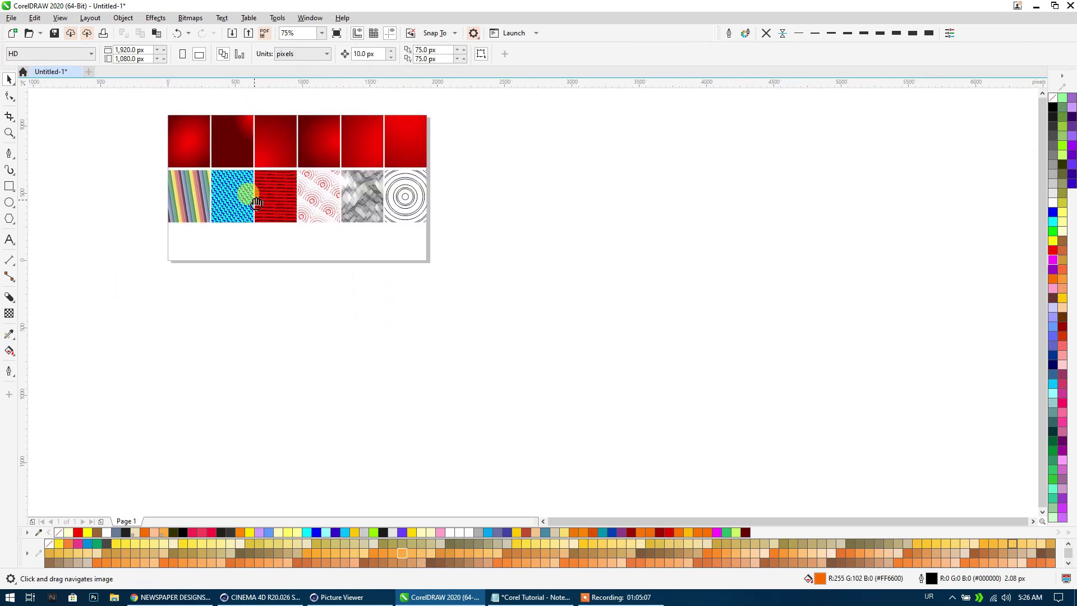
{"action": "left_click", "coordinate": [9, 202]}
{"action": "mouse_move", "coordinate": [516, 161]}
{"action": "left_mouse_down"}
{"action": "mouse_move", "coordinate": [663, 260]}
{"action": "mouse_move", "coordinate": [480, 359]}
{"action": "left_mouse_up"}
Duplicate the circle twice to the right, overlapping, and remove the fill from all three.
{"action": "scroll", "coordinate": [668, 256], "scroll_direction": "up", "scroll_amount": 2}
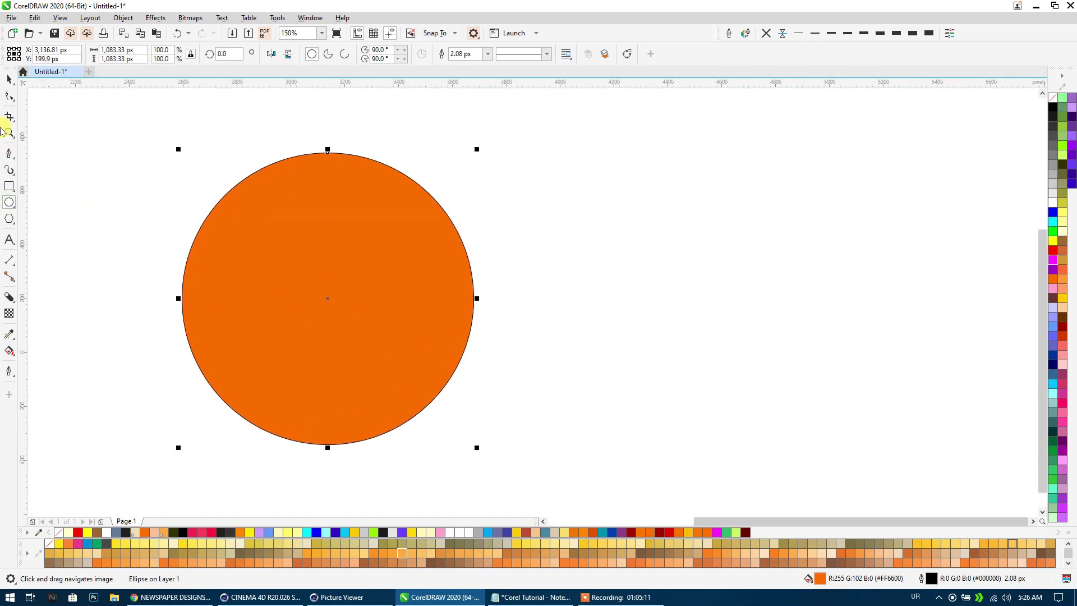
{"action": "left_click_drag", "start_coordinate": [337, 272], "coordinate": [427, 275]}
{"action": "mouse_move", "coordinate": [355, 295]}
{"action": "left_mouse_down"}
{"action": "mouse_move", "coordinate": [482, 321]}
{"action": "mouse_move", "coordinate": [484, 311]}
{"action": "left_mouse_up"}
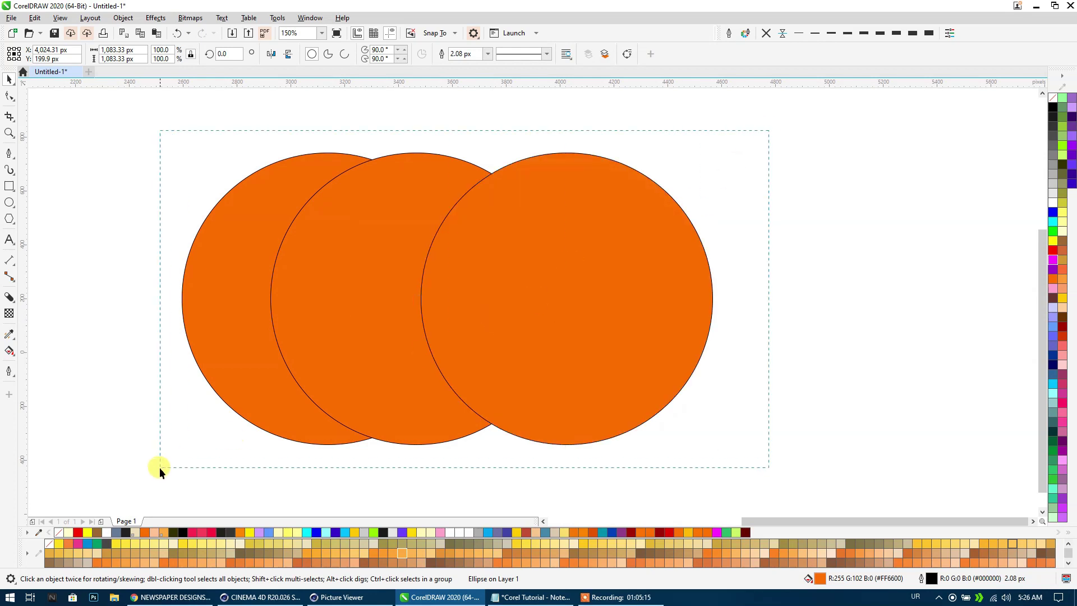
{"action": "left_click_drag", "start_coordinate": [769, 131], "coordinate": [159, 467]}
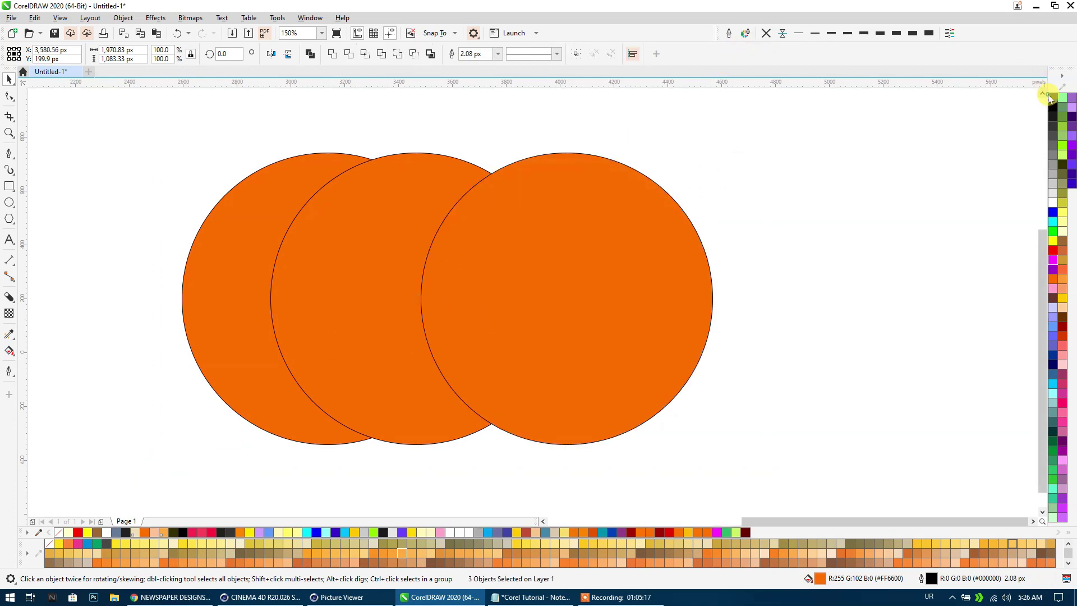
{"action": "left_click", "coordinate": [1050, 99]}
{"action": "left_click", "coordinate": [746, 143]}
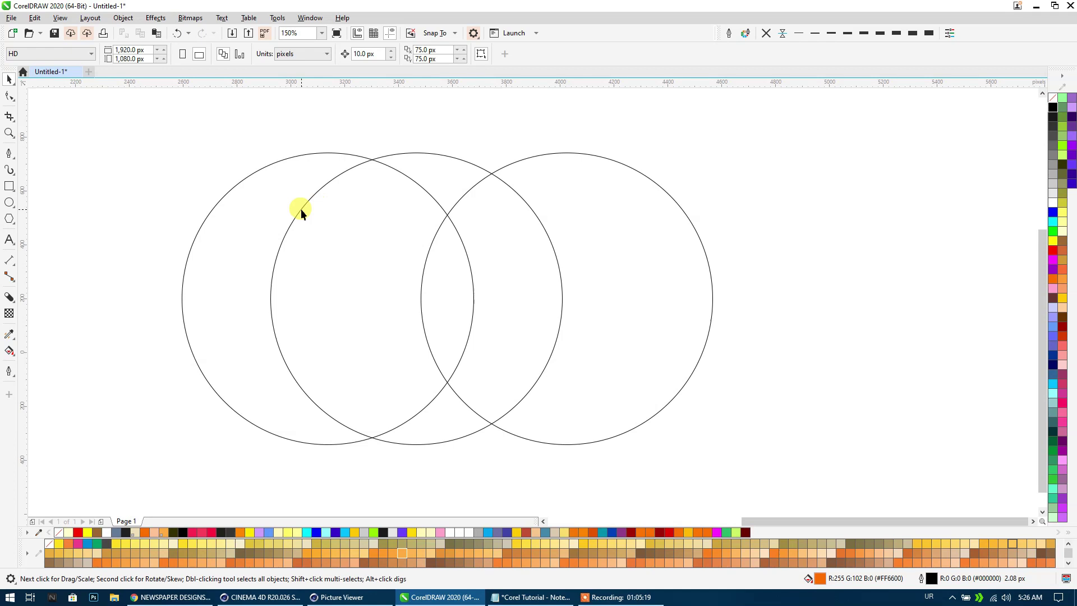
{"action": "left_click", "coordinate": [14, 358]}
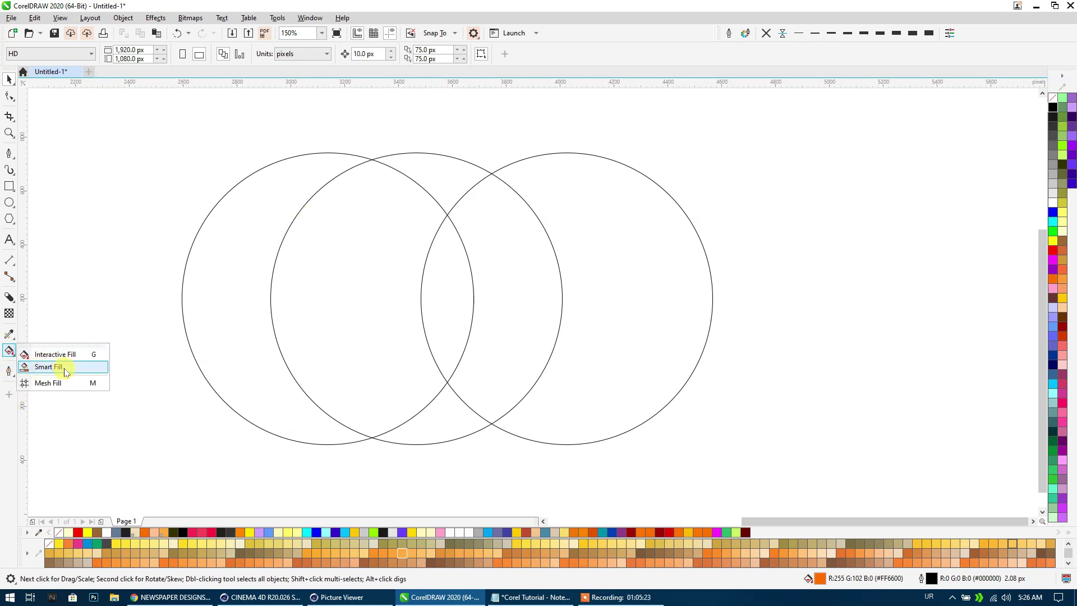
Smart Fill the seven enclosed regions: crescents, lenses, centre, and top and bottom gaps.
{"action": "left_click", "coordinate": [51, 367]}
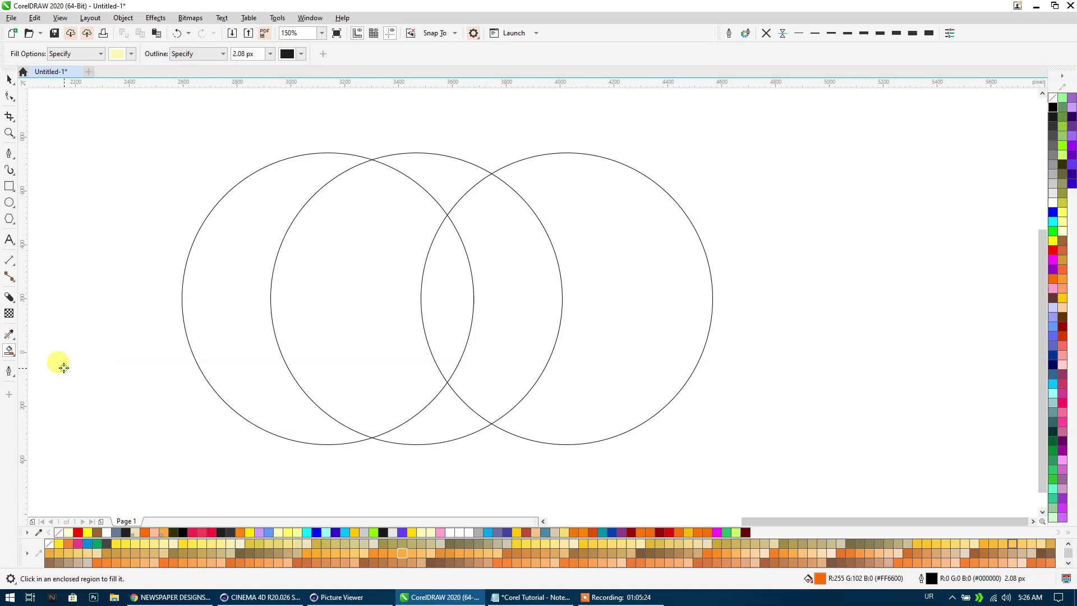
{"action": "left_click", "coordinate": [250, 282]}
{"action": "left_click", "coordinate": [310, 274]}
{"action": "left_click", "coordinate": [427, 271]}
{"action": "left_click", "coordinate": [486, 259]}
{"action": "left_click", "coordinate": [571, 242]}
{"action": "left_click", "coordinate": [442, 409]}
{"action": "left_click", "coordinate": [433, 184]}
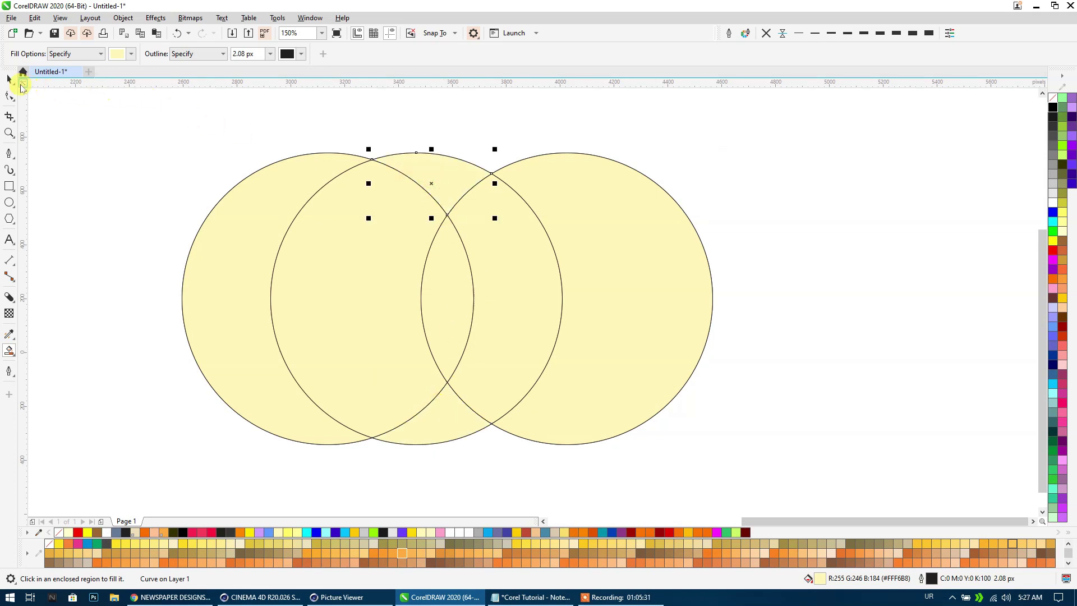
Drag the filled pieces away from the circles and marquee-select everything.
{"action": "left_click", "coordinate": [13, 82]}
{"action": "left_click", "coordinate": [29, 83]}
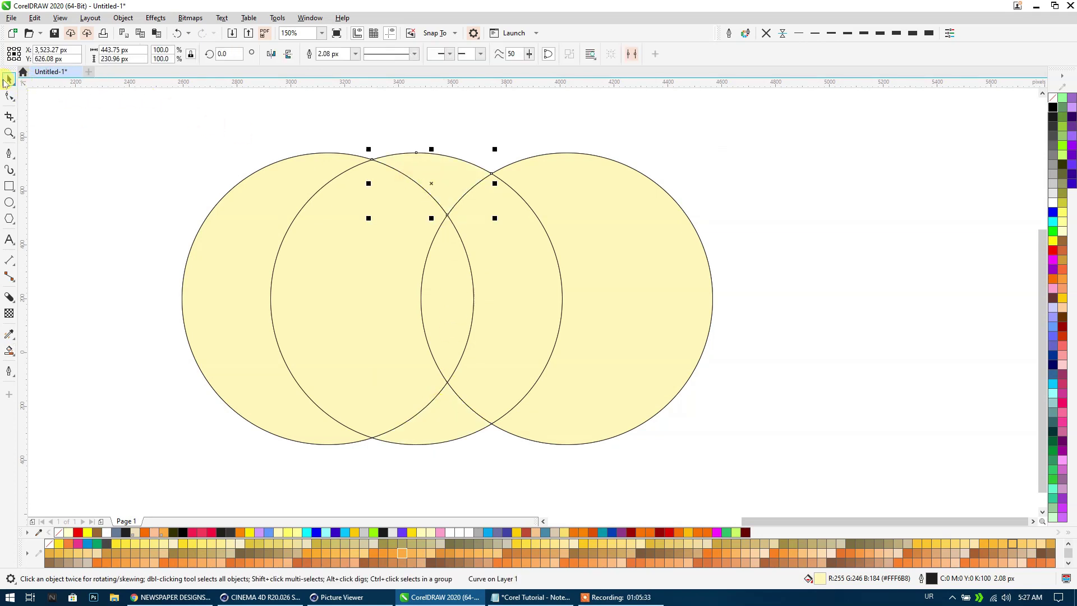
{"action": "scroll", "coordinate": [116, 177], "scroll_direction": "down", "scroll_amount": 2}
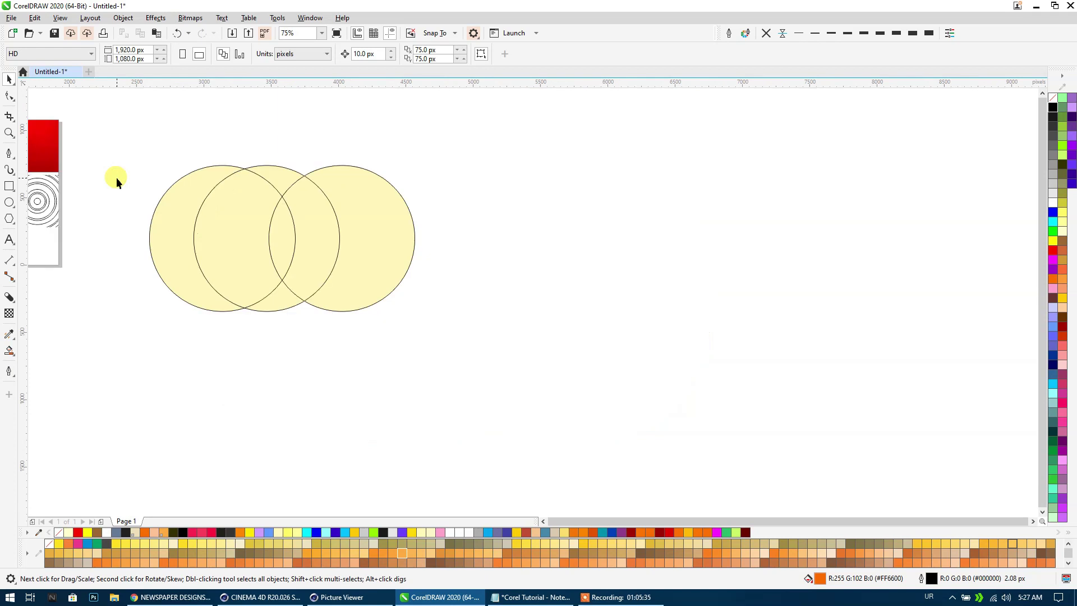
{"action": "left_click", "coordinate": [367, 233]}
{"action": "left_click_drag", "start_coordinate": [600, 333], "coordinate": [599, 333]}
{"action": "left_click_drag", "start_coordinate": [342, 408], "coordinate": [342, 408]}
{"action": "left_click_drag", "start_coordinate": [282, 239], "coordinate": [518, 129]}
{"action": "left_click_drag", "start_coordinate": [267, 258], "coordinate": [190, 425]}
{"action": "left_click_drag", "start_coordinate": [277, 306], "coordinate": [421, 354]}
{"action": "left_click_drag", "start_coordinate": [174, 264], "coordinate": [112, 140]}
{"action": "left_click_drag", "start_coordinate": [284, 168], "coordinate": [353, 126]}
{"action": "scroll", "coordinate": [395, 259], "scroll_direction": "down", "scroll_amount": 2}
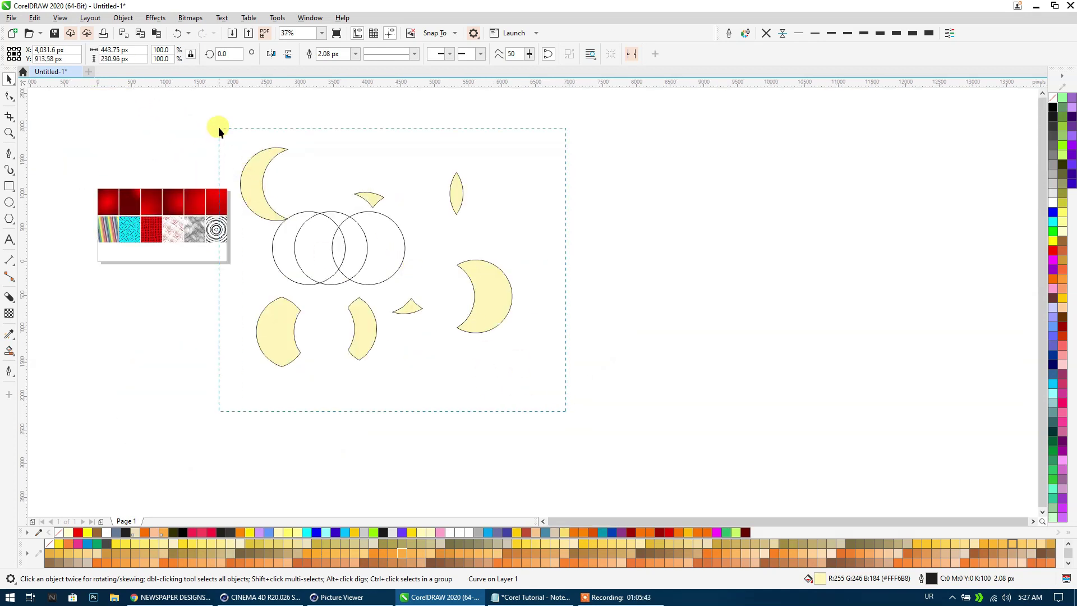
{"action": "left_click_drag", "start_coordinate": [423, 308], "coordinate": [220, 130]}
Delete the circles and yellow pieces, then start an artistic text object typing 'a'.
{"action": "key", "text": "Delete"}
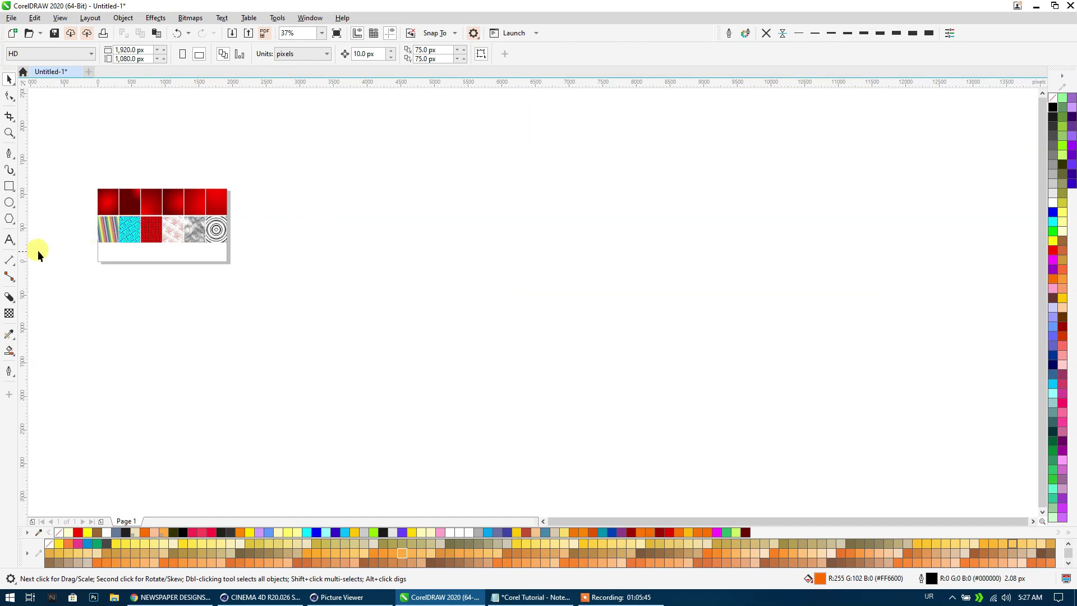
{"action": "left_click", "coordinate": [8, 241]}
{"action": "left_click", "coordinate": [589, 274]}
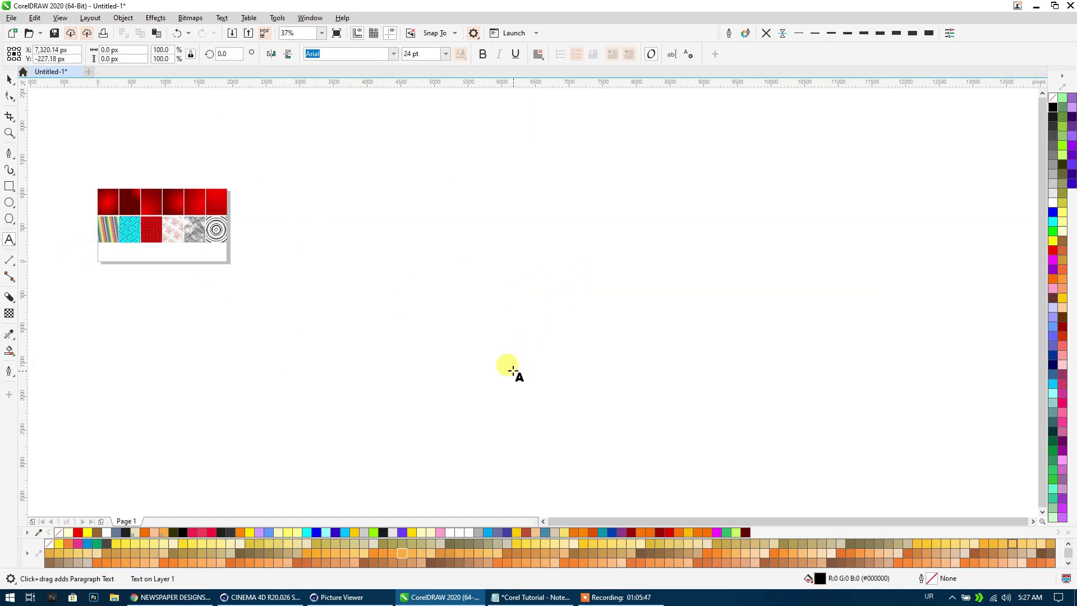
{"action": "type", "text": "a"}
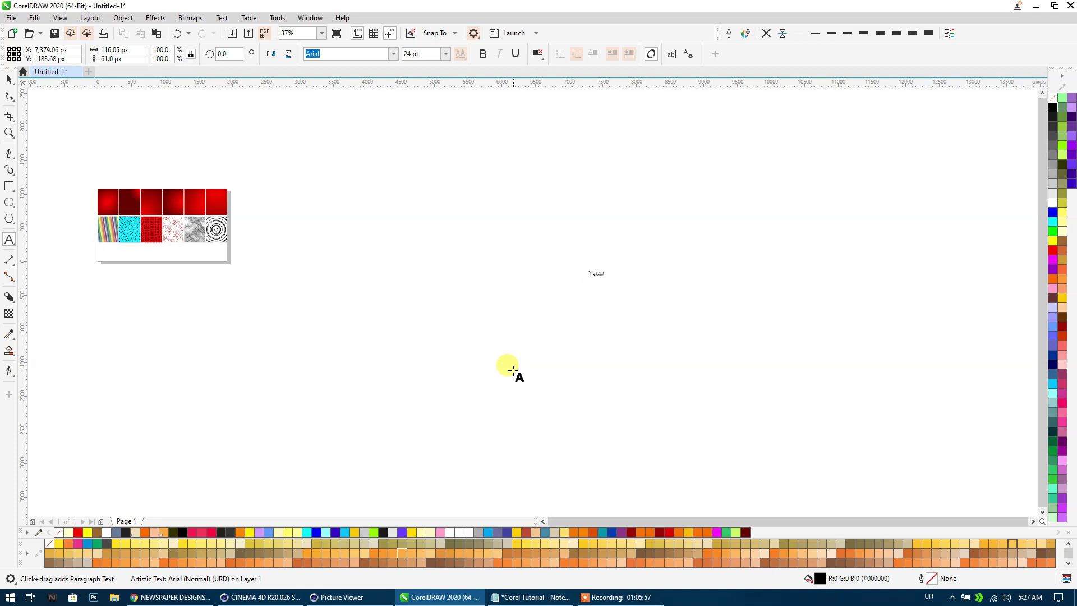
Scale up the small Arabic lettering with the Pick tool.
{"action": "left_click", "coordinate": [7, 80]}
{"action": "left_click_drag", "start_coordinate": [585, 280], "coordinate": [589, 323]}
{"action": "scroll", "coordinate": [589, 286], "scroll_direction": "up", "scroll_amount": 2}
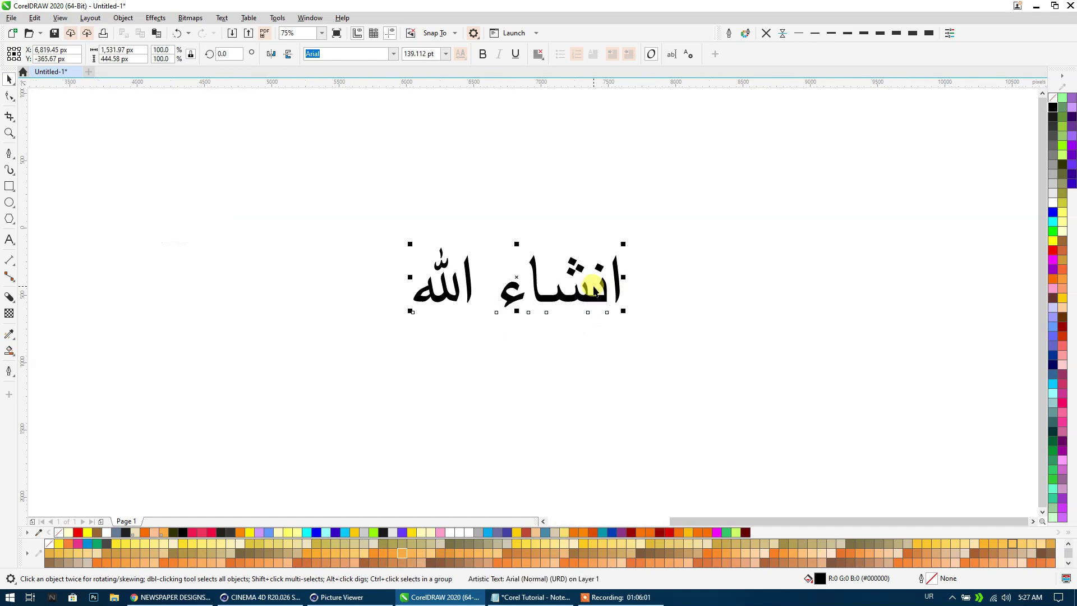
{"action": "scroll", "coordinate": [552, 289], "scroll_direction": "up", "scroll_amount": 2}
{"action": "scroll", "coordinate": [449, 290], "scroll_direction": "up", "scroll_amount": 2}
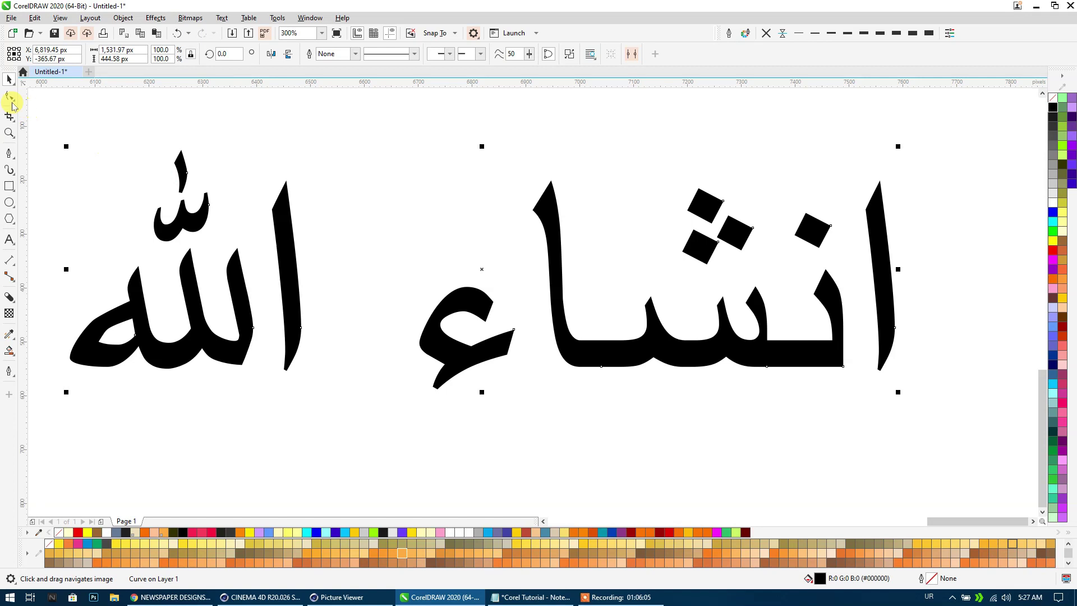
Marquee-select the left word الله's nodes and slide it right against the other word.
{"action": "left_click", "coordinate": [10, 96]}
{"action": "scroll", "coordinate": [325, 227], "scroll_direction": "down", "scroll_amount": 2}
{"action": "left_click_drag", "start_coordinate": [339, 153], "coordinate": [146, 365]}
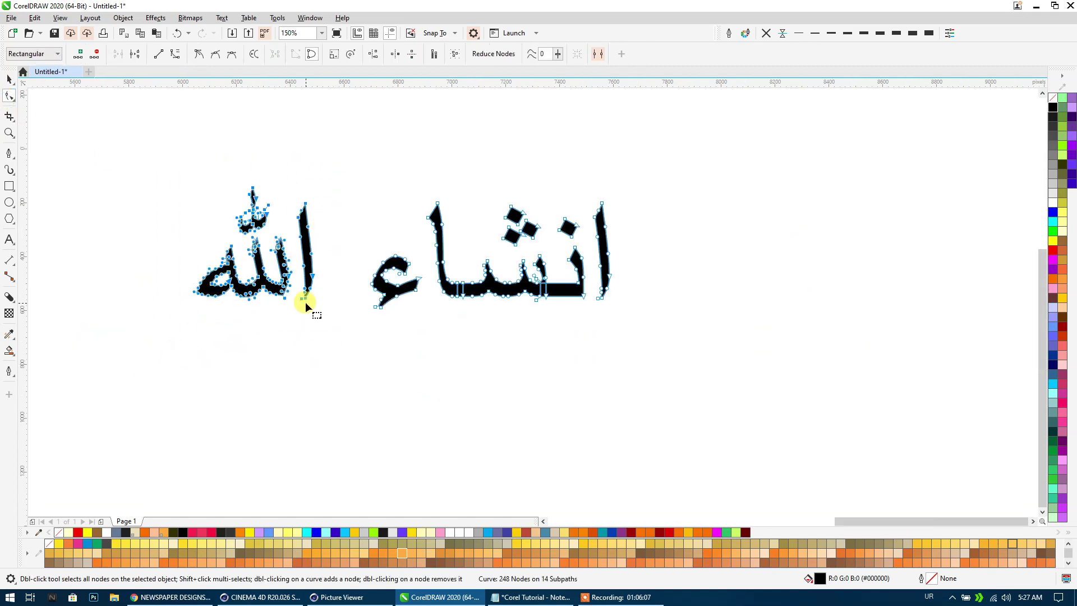
{"action": "left_click_drag", "start_coordinate": [306, 297], "coordinate": [352, 297]}
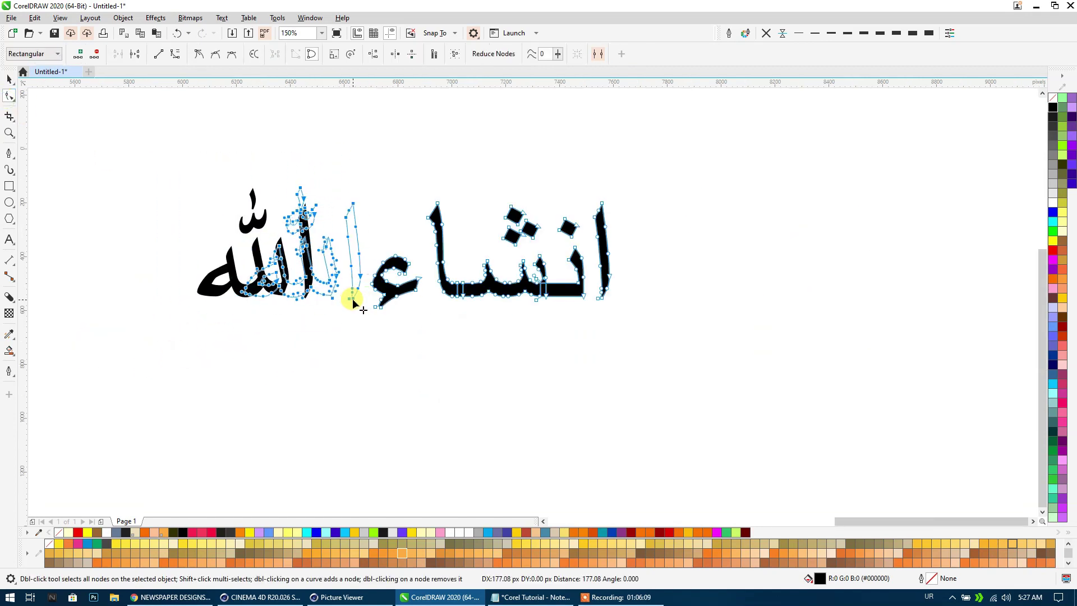
{"action": "left_click", "coordinate": [9, 79]}
{"action": "left_click", "coordinate": [107, 130]}
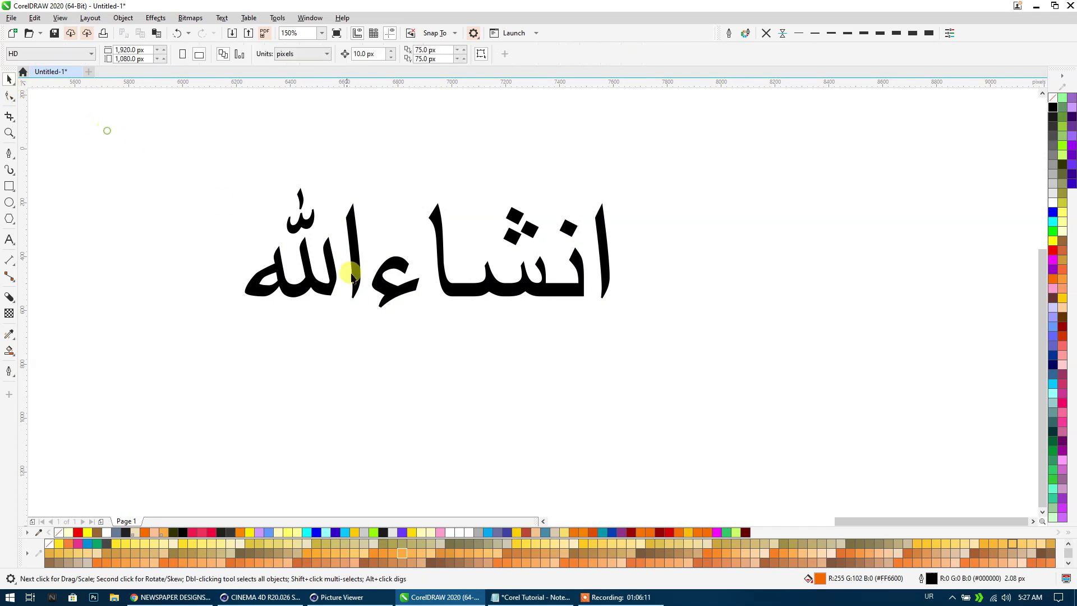
{"action": "left_click", "coordinate": [397, 291]}
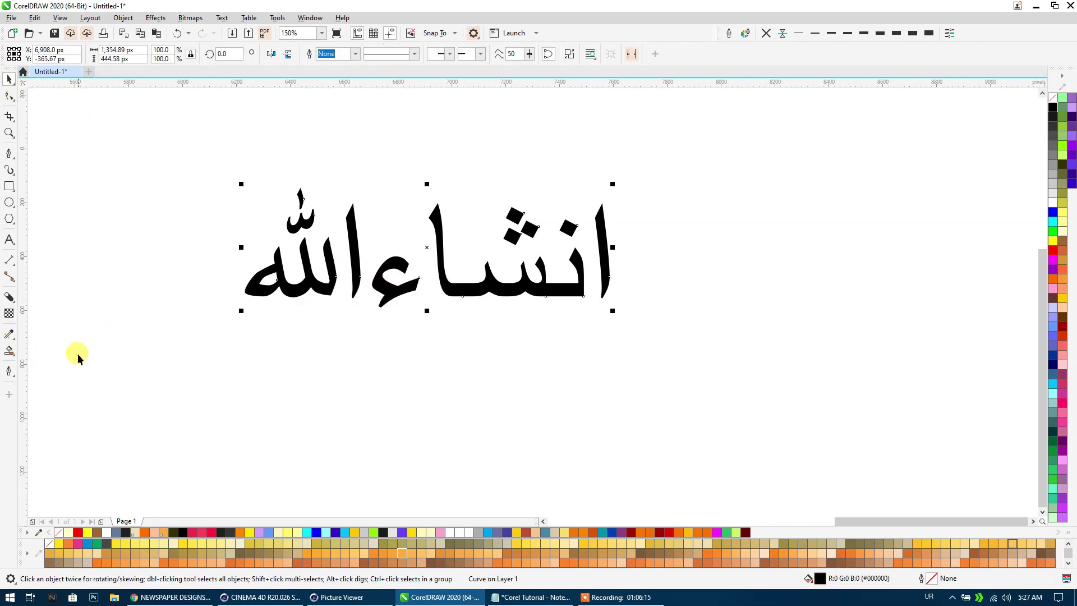
{"action": "left_click", "coordinate": [9, 350]}
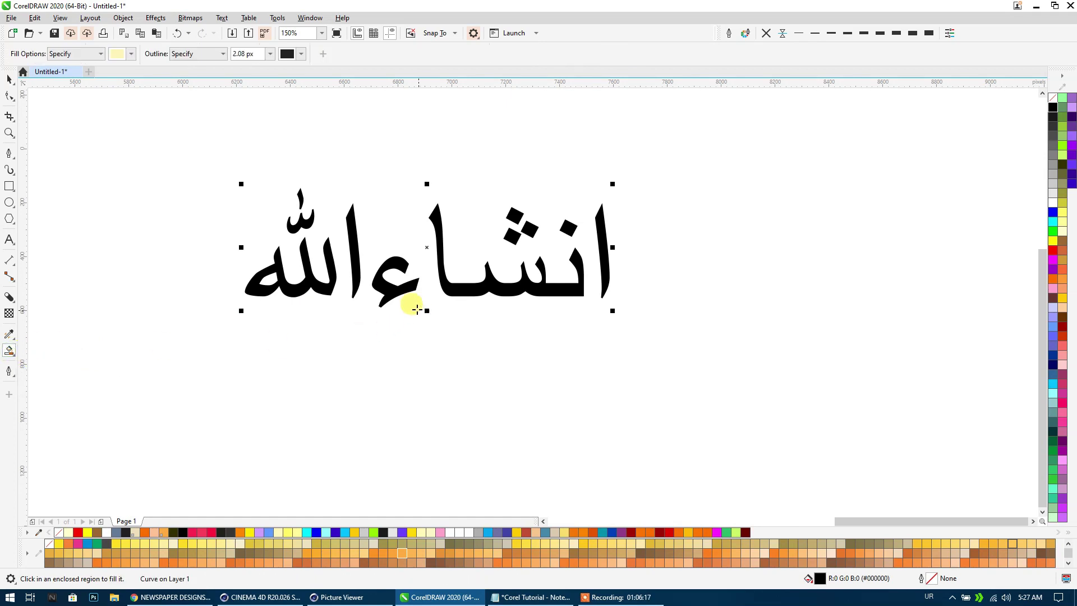
{"action": "left_click", "coordinate": [403, 292]}
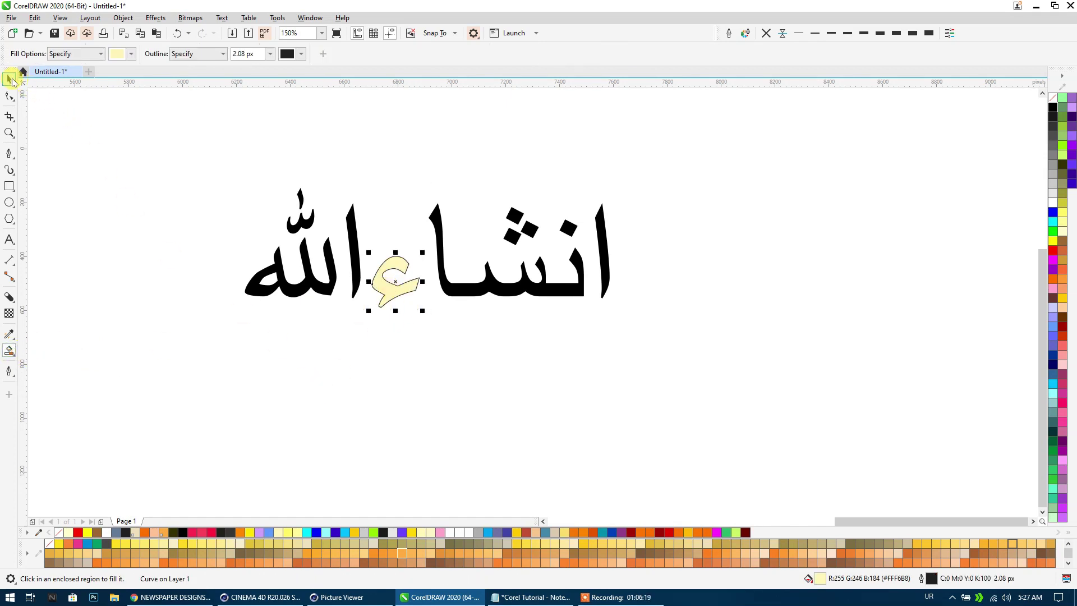
{"action": "left_click", "coordinate": [10, 79]}
{"action": "left_click_drag", "start_coordinate": [393, 280], "coordinate": [204, 254]}
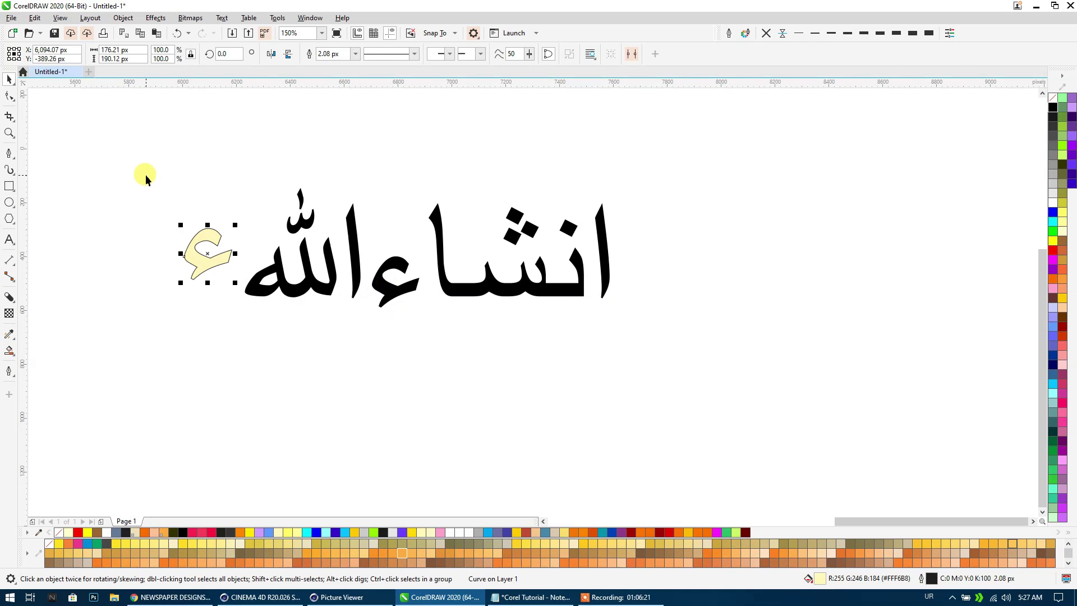
{"action": "left_click", "coordinate": [9, 351]}
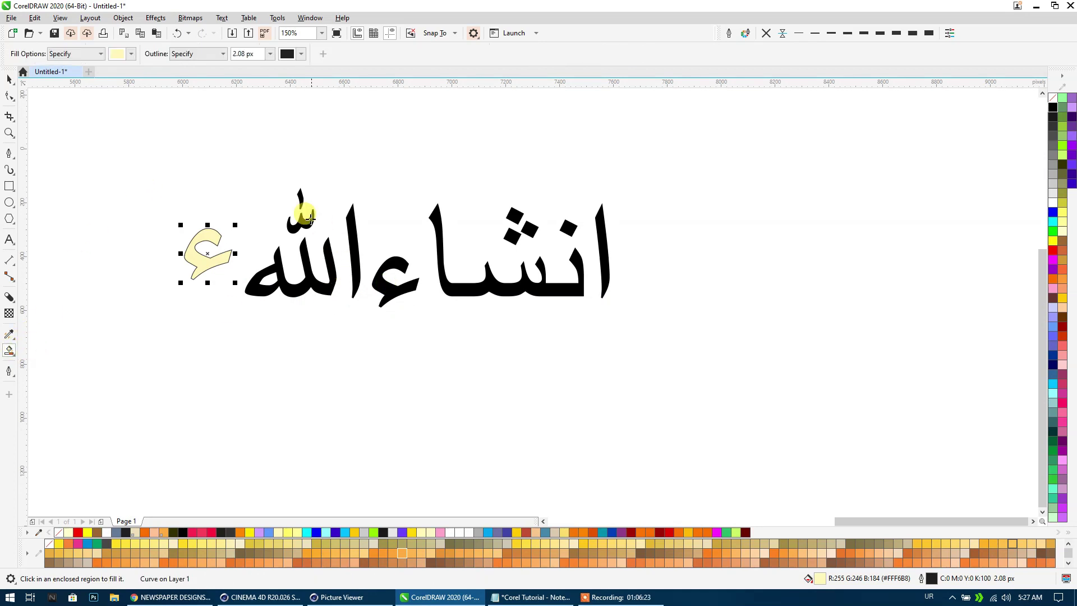
{"action": "left_click", "coordinate": [306, 223]}
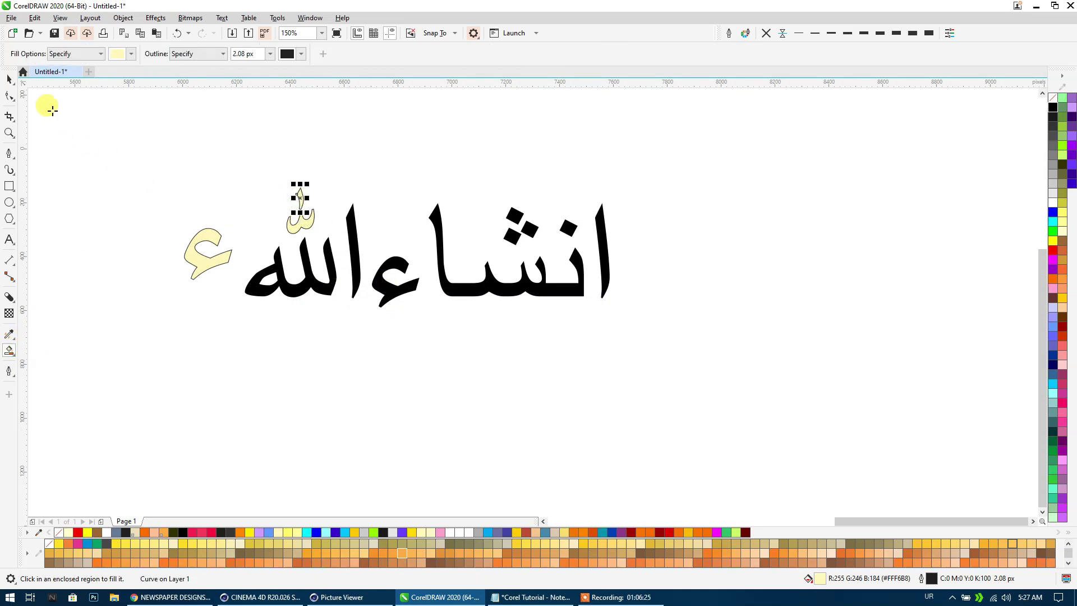
{"action": "left_click", "coordinate": [10, 81]}
{"action": "mouse_move", "coordinate": [211, 133]}
{"action": "left_mouse_down"}
{"action": "mouse_move", "coordinate": [337, 247]}
{"action": "mouse_move", "coordinate": [175, 183]}
{"action": "left_mouse_up"}
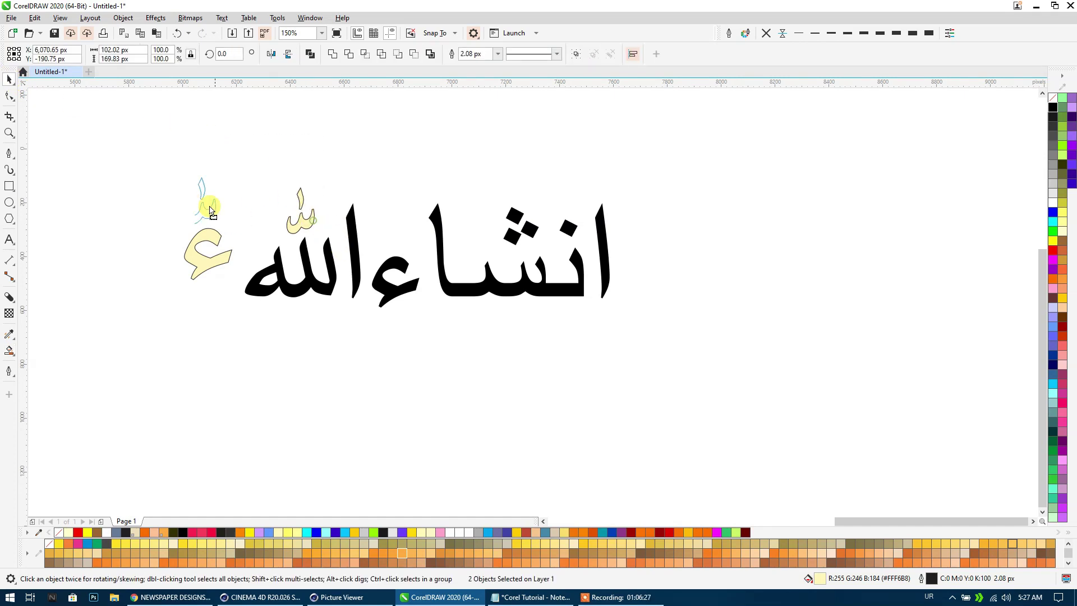
{"action": "left_click_drag", "start_coordinate": [109, 141], "coordinate": [230, 311]}
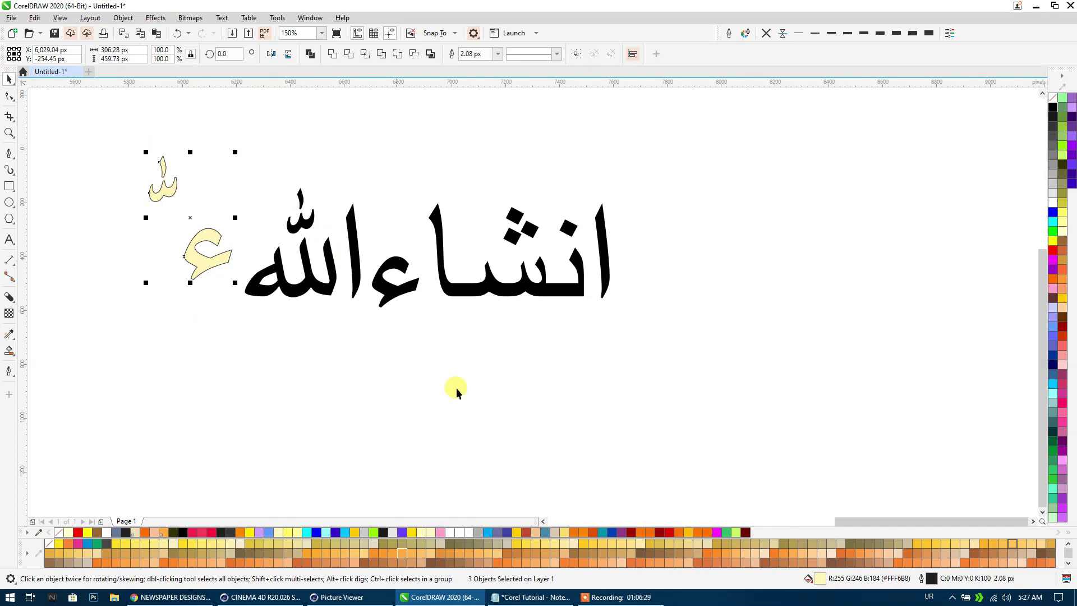
{"action": "left_click", "coordinate": [1053, 250]}
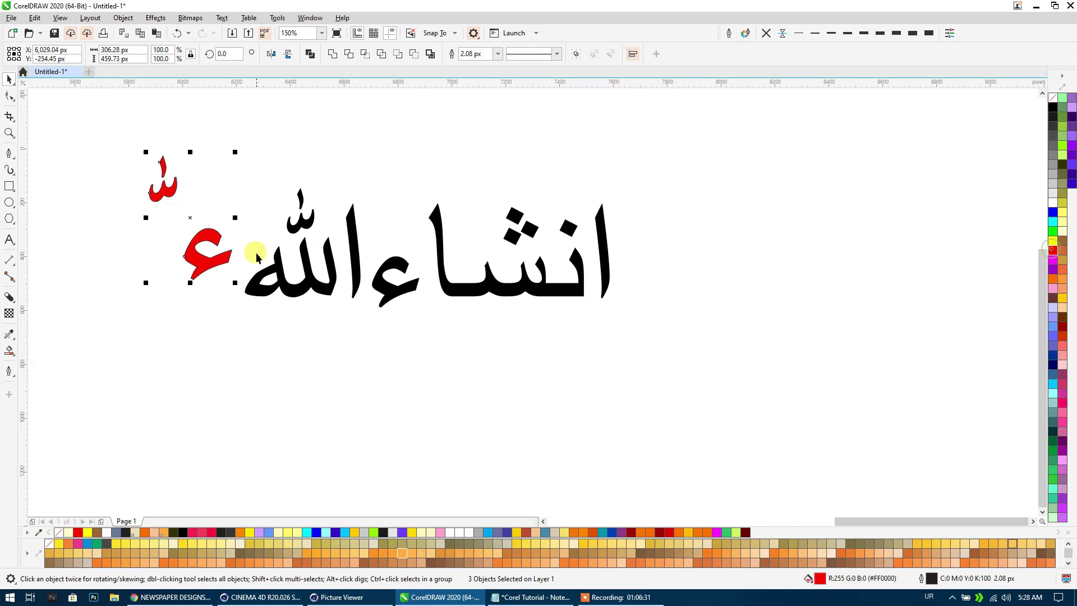
{"action": "key", "text": "Delete"}
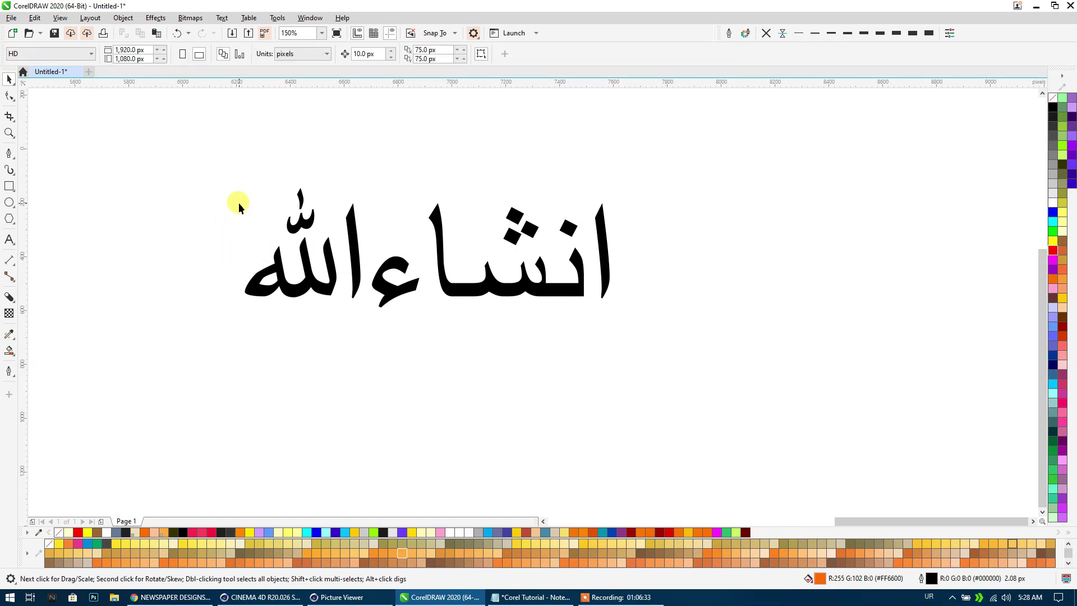
Draw a large ellipse over the lettering and remove its fill.
{"action": "left_click", "coordinate": [9, 203]}
{"action": "mouse_move", "coordinate": [632, 447]}
{"action": "left_mouse_down"}
{"action": "mouse_move", "coordinate": [193, 254]}
{"action": "mouse_move", "coordinate": [217, 229]}
{"action": "left_mouse_up"}
{"action": "left_click", "coordinate": [10, 79]}
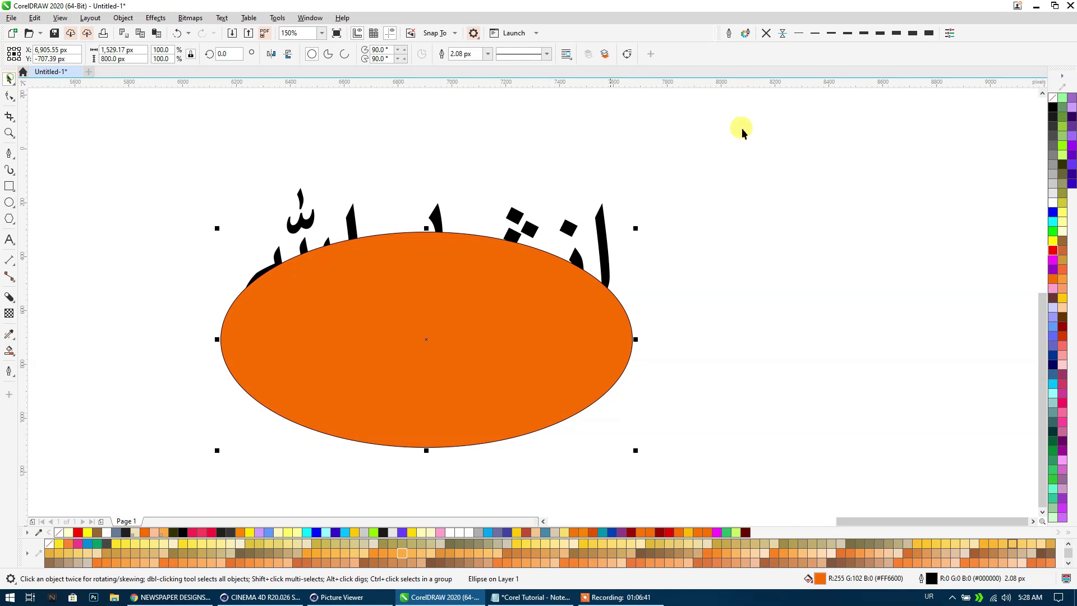
{"action": "left_click", "coordinate": [1053, 99]}
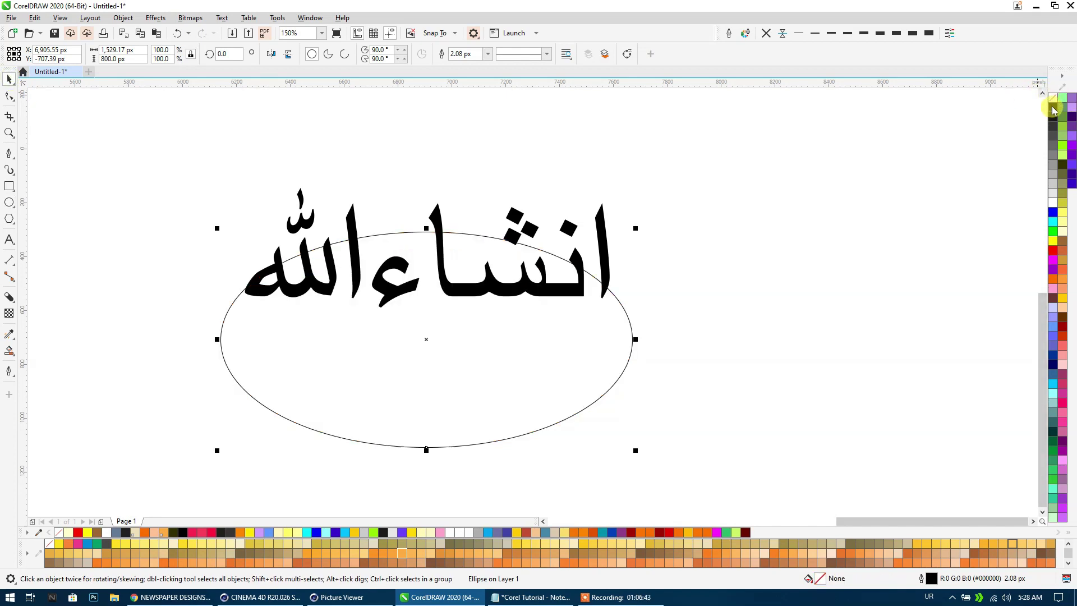
Fill the Arabic lettering red.
{"action": "left_click", "coordinate": [598, 234]}
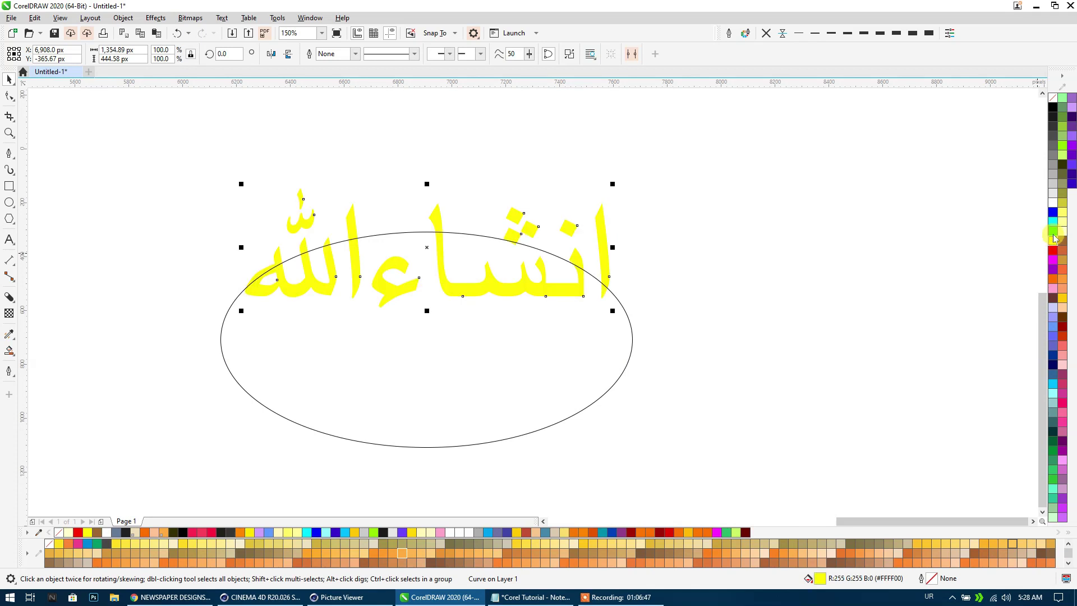
{"action": "left_click", "coordinate": [1054, 252]}
{"action": "left_click", "coordinate": [769, 274]}
Apply an envelope to the ellipse and pull its top edge down into a dip.
{"action": "left_click_drag", "start_coordinate": [613, 288], "coordinate": [410, 307]}
{"action": "scroll", "coordinate": [437, 308], "scroll_direction": "up", "scroll_amount": 2}
{"action": "key", "text": "space"}
{"action": "left_click", "coordinate": [608, 340]}
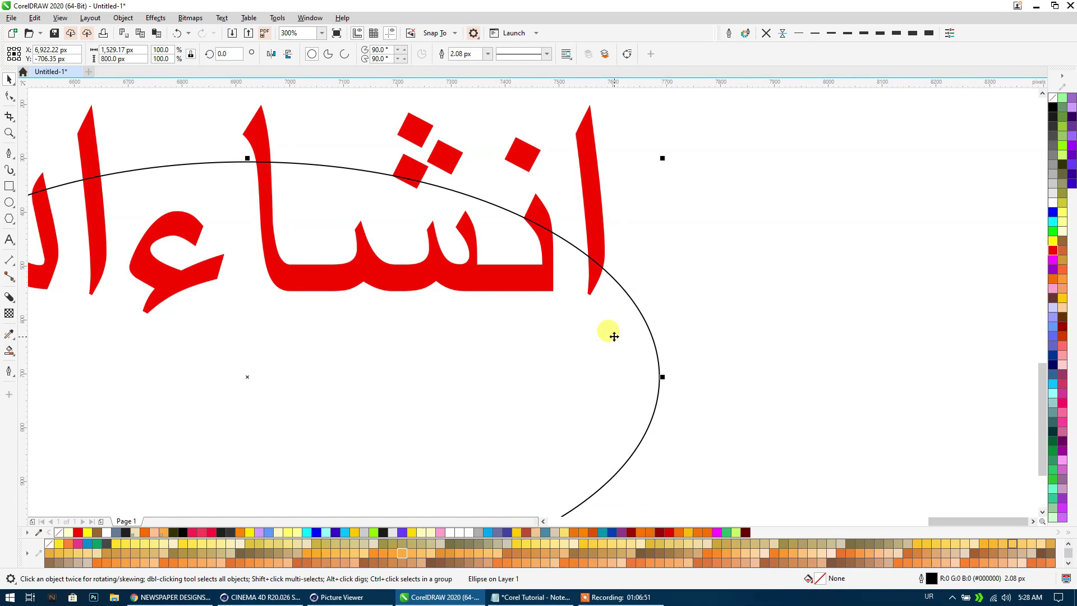
{"action": "scroll", "coordinate": [594, 331], "scroll_direction": "down", "scroll_amount": 2}
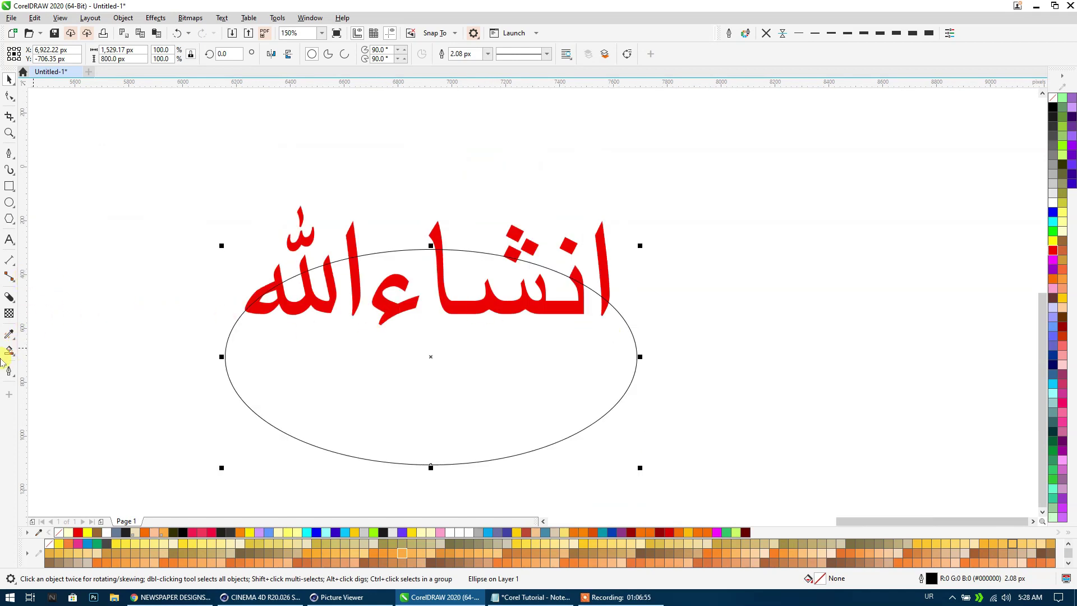
{"action": "left_click_drag", "start_coordinate": [10, 297], "coordinate": [32, 351]}
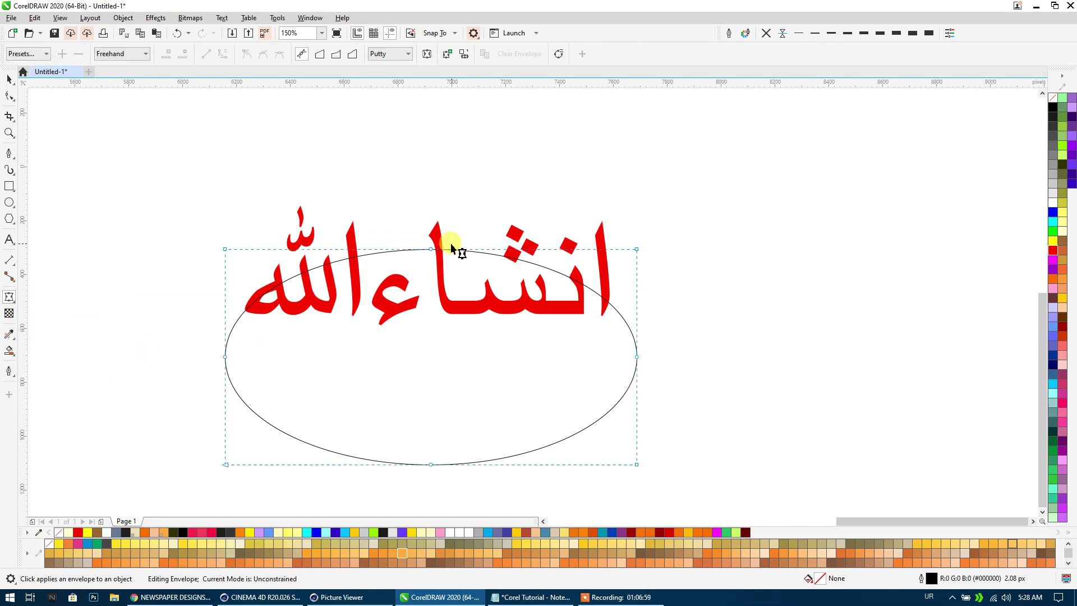
{"action": "left_click_drag", "start_coordinate": [431, 249], "coordinate": [430, 300]}
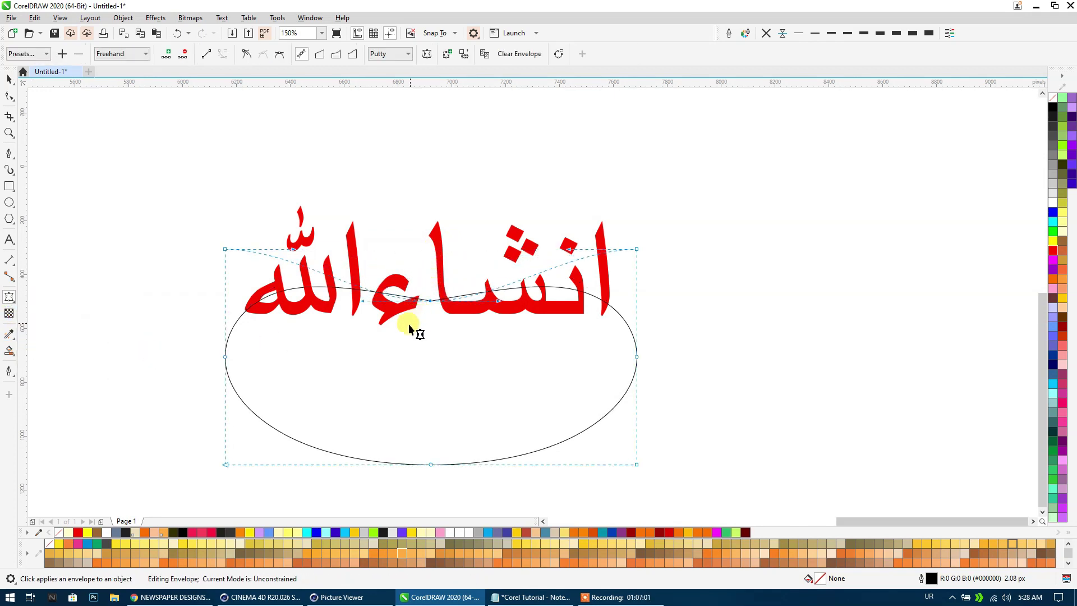
{"action": "left_click", "coordinate": [9, 79]}
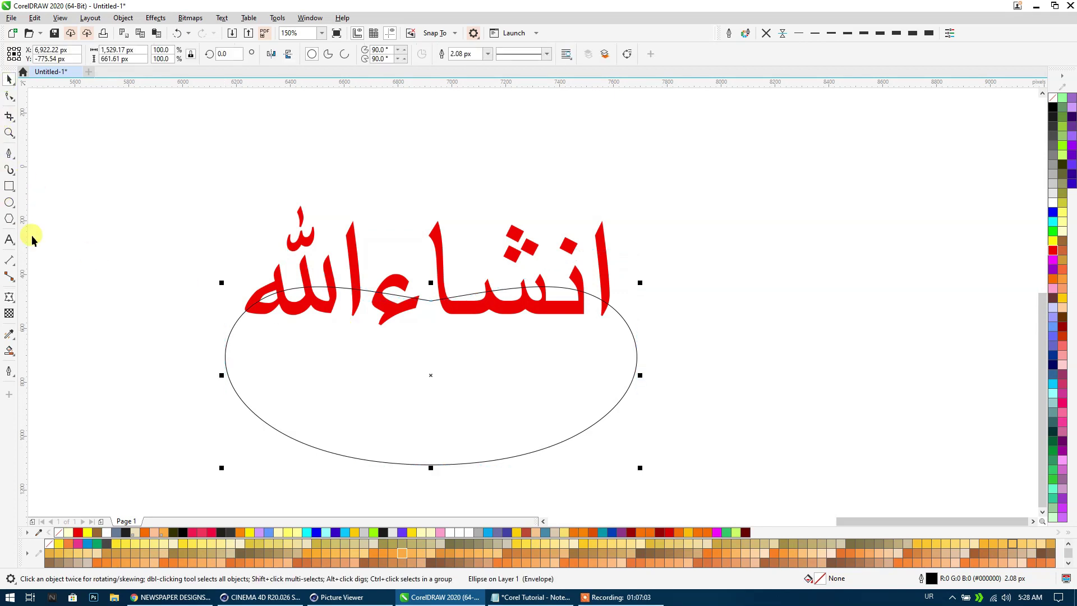
Smart-fill the lower parts of the letters below the curve, undoing one unwanted fill.
{"action": "left_click", "coordinate": [9, 351]}
{"action": "scroll", "coordinate": [533, 305], "scroll_direction": "up", "scroll_amount": 2}
{"action": "left_click", "coordinate": [665, 304]}
{"action": "left_click", "coordinate": [620, 302]}
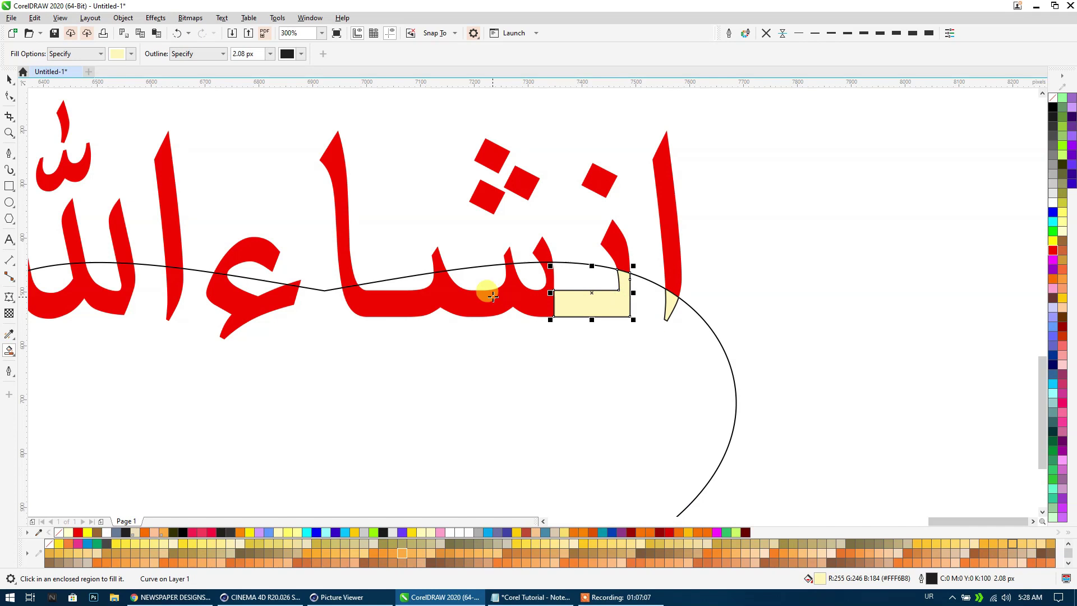
{"action": "left_click", "coordinate": [540, 298]}
{"action": "left_click", "coordinate": [548, 299]}
{"action": "left_click", "coordinate": [392, 296]}
{"action": "left_click", "coordinate": [346, 291]}
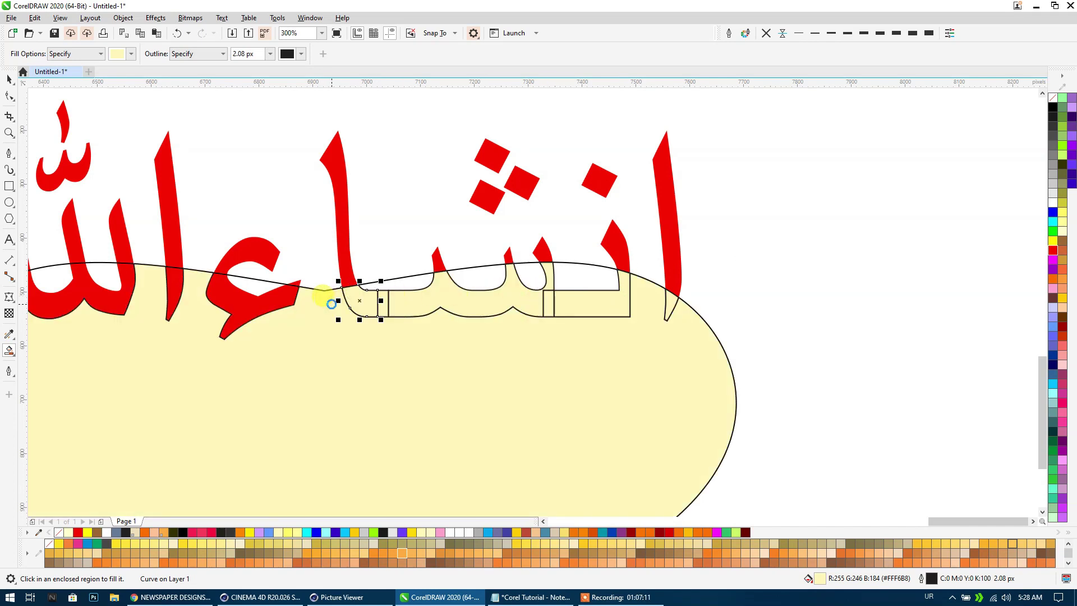
{"action": "key", "text": "ctrl+z"}
{"action": "key", "text": "ctrl+z"}
{"action": "left_click", "coordinate": [240, 299]}
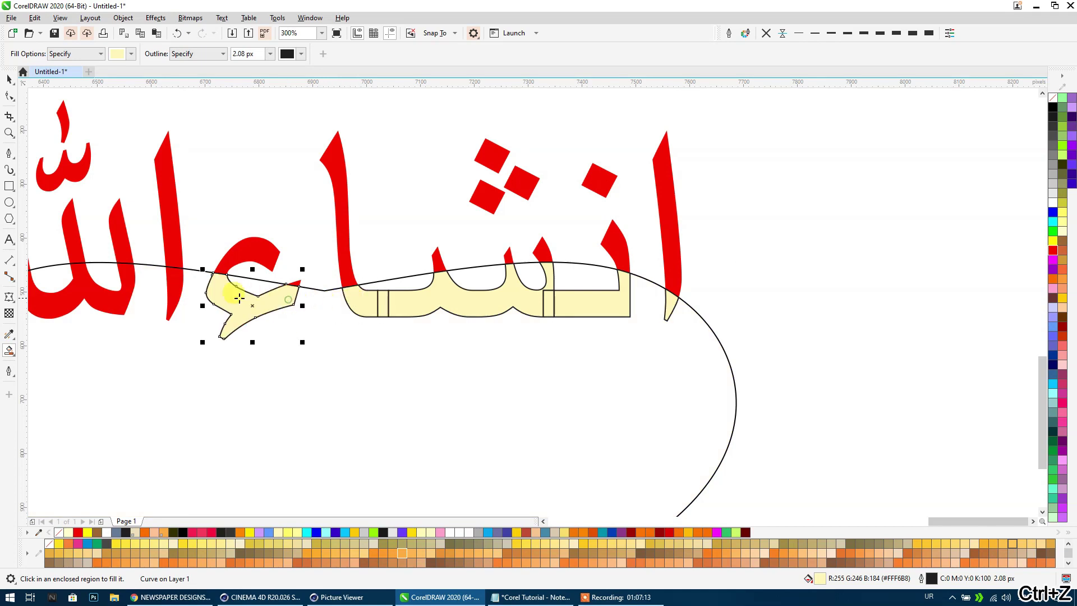
{"action": "left_click", "coordinate": [90, 286]}
{"action": "scroll", "coordinate": [280, 301], "scroll_direction": "left", "scroll_amount": 5}
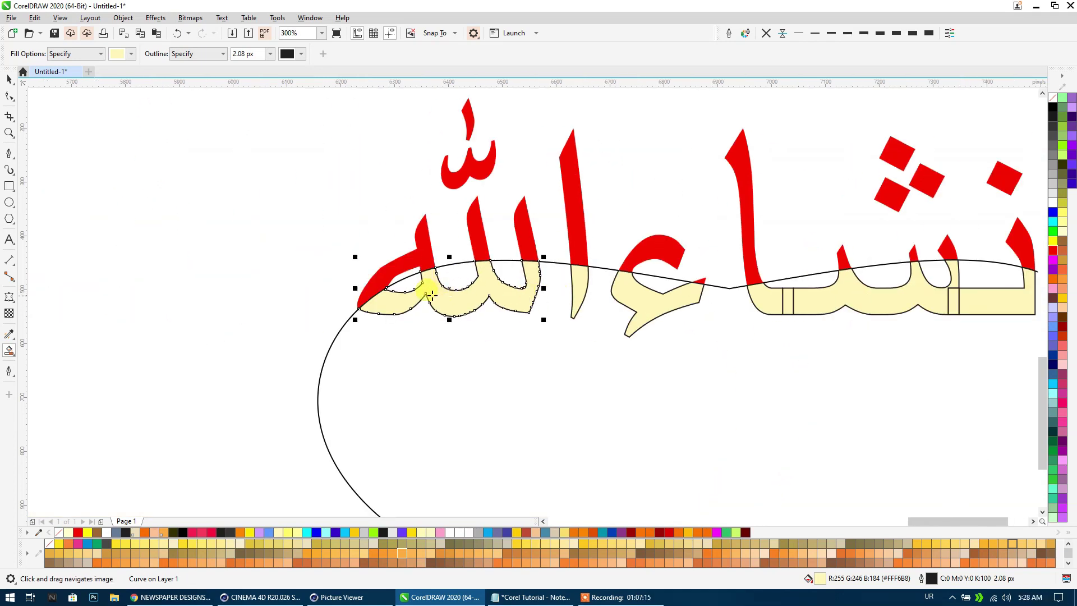
{"action": "scroll", "coordinate": [258, 200], "scroll_direction": "down", "scroll_amount": 2}
Delete the ellipse and the leftover enveloped shape, keeping only the lettering.
{"action": "left_click", "coordinate": [9, 79]}
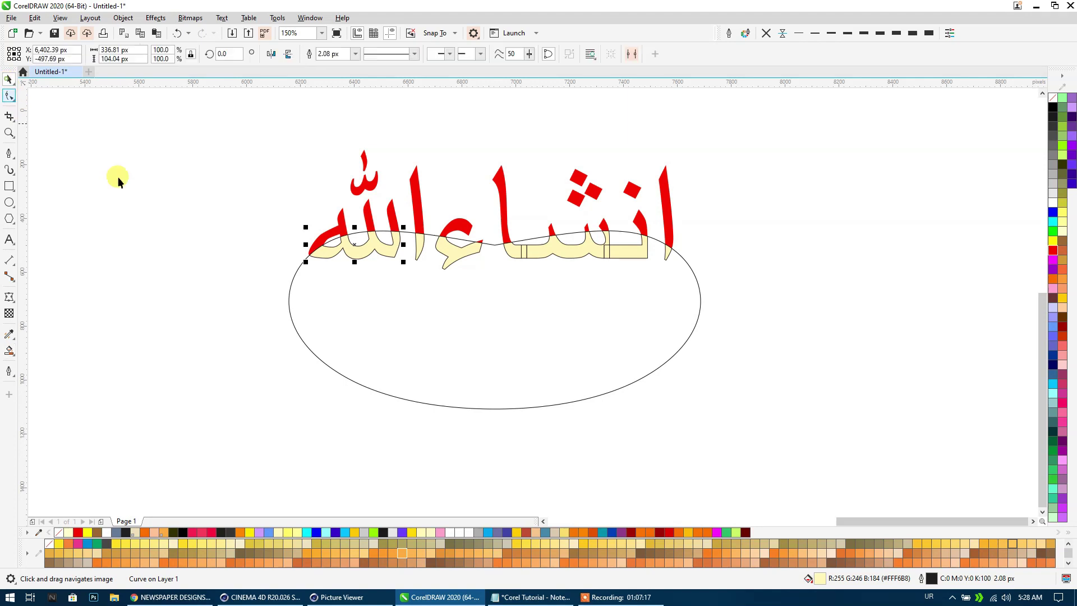
{"action": "key", "text": "Delete"}
{"action": "left_click", "coordinate": [716, 470]}
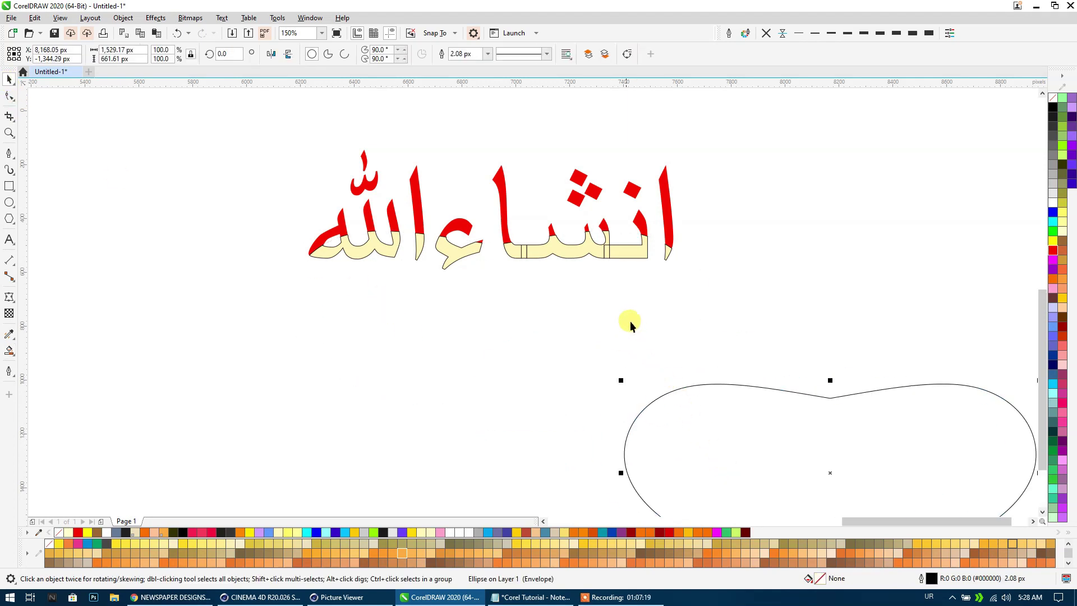
{"action": "key", "text": "Delete"}
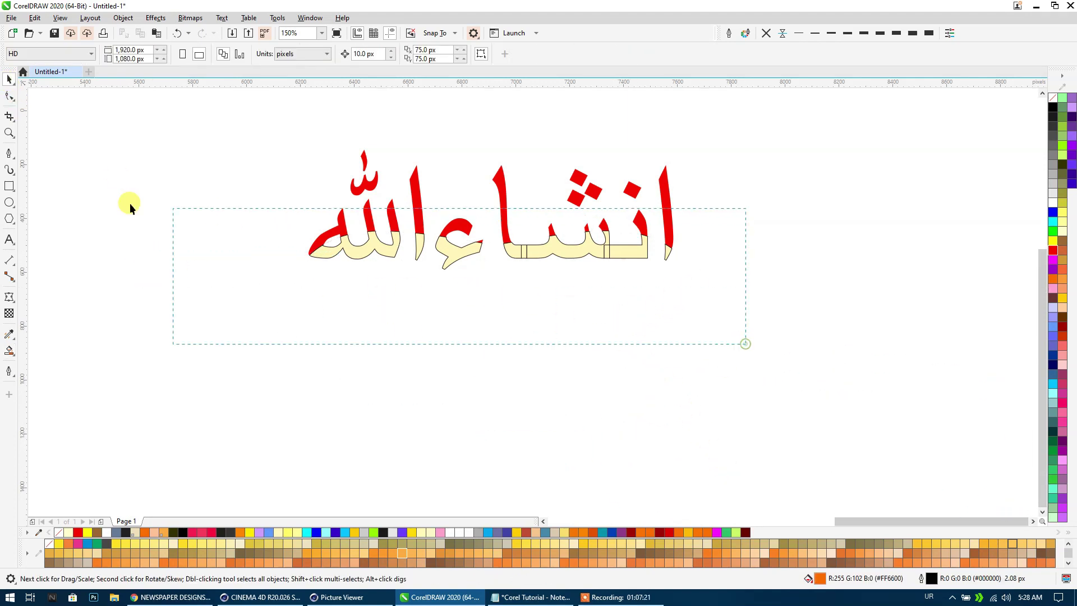
Weld the cream lower pieces into one shape and remove its outline.
{"action": "left_click_drag", "start_coordinate": [70, 217], "coordinate": [70, 220]}
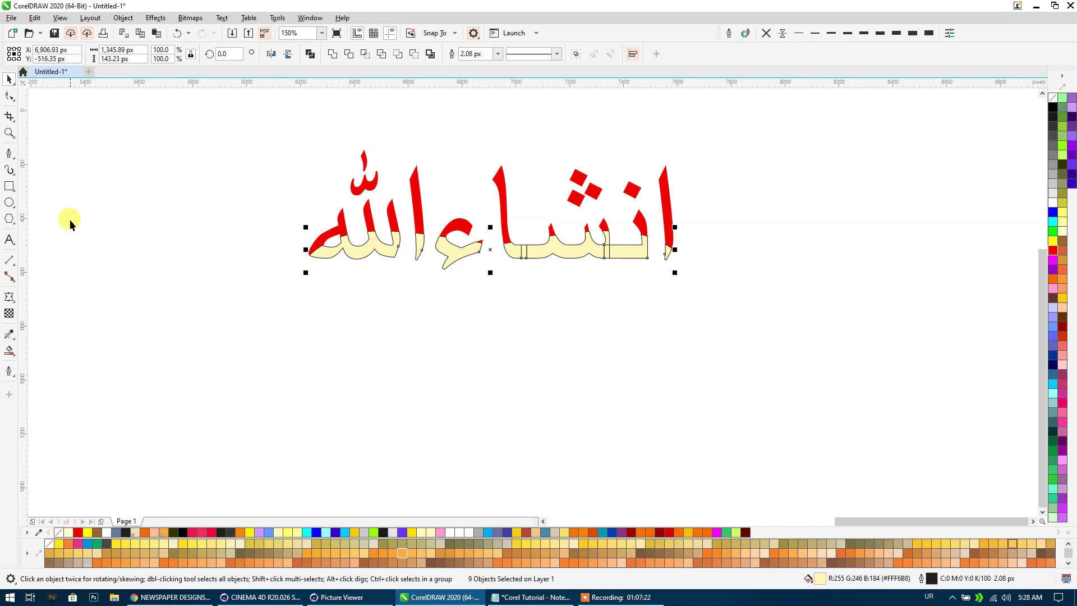
{"action": "left_click", "coordinate": [331, 55]}
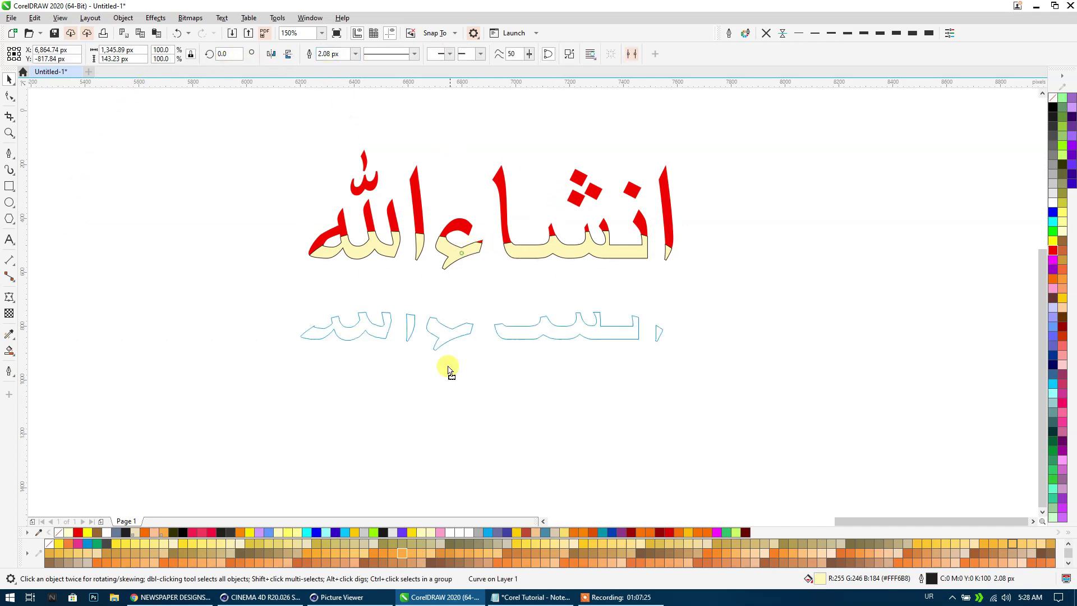
{"action": "left_click_drag", "start_coordinate": [484, 254], "coordinate": [441, 396]}
{"action": "key", "text": "ctrl+z"}
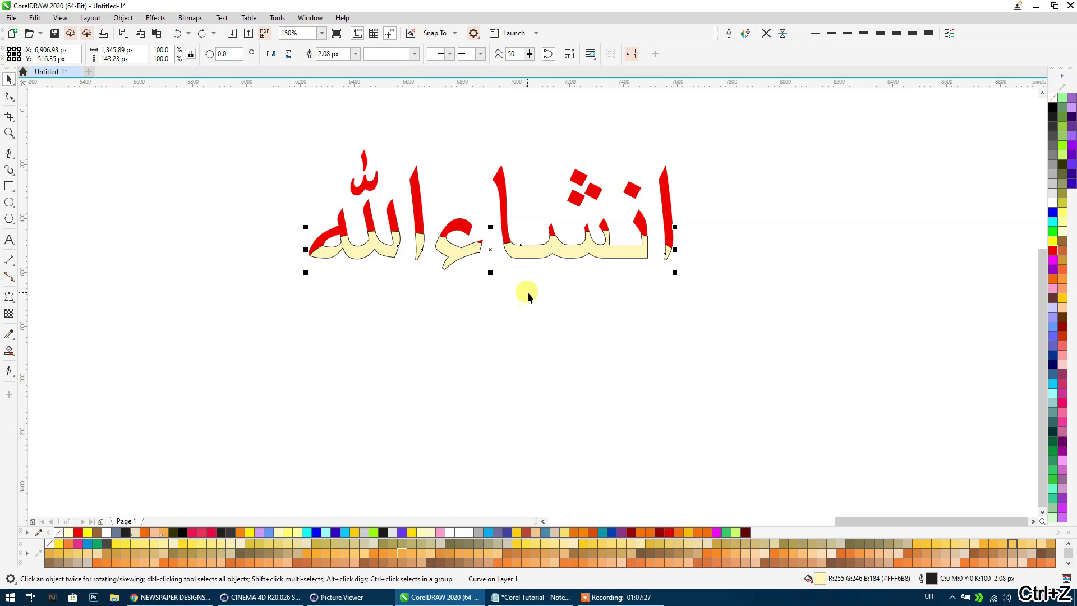
{"action": "left_click", "coordinate": [765, 33]}
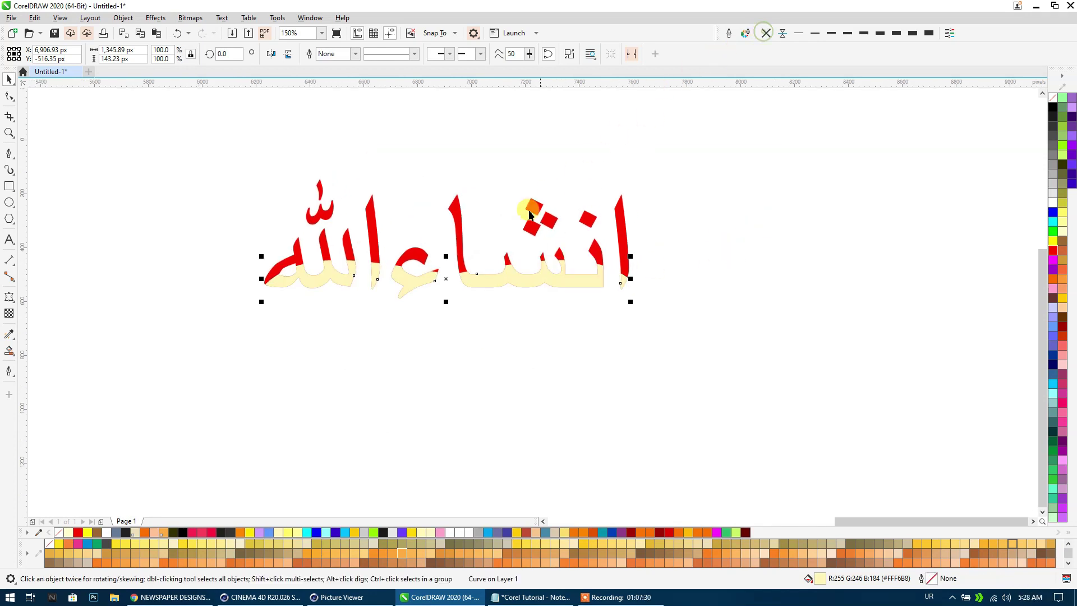
Lay a vertical linear fountain fill over the merged lower shape with a red end.
{"action": "left_click", "coordinate": [12, 356]}
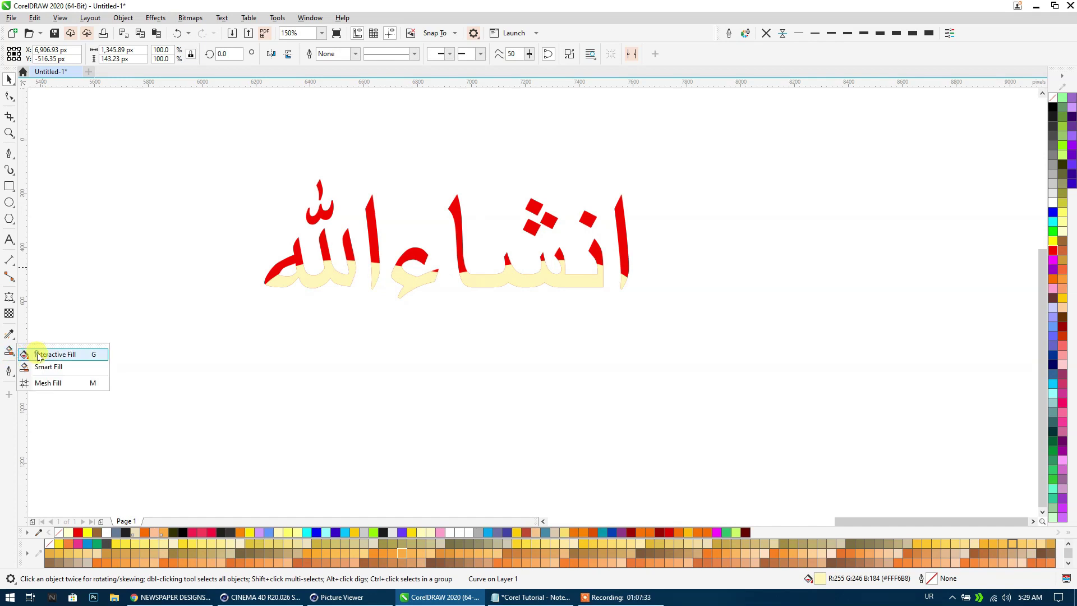
{"action": "left_click", "coordinate": [28, 352]}
{"action": "scroll", "coordinate": [481, 277], "scroll_direction": "up", "scroll_amount": 1}
{"action": "left_click_drag", "start_coordinate": [445, 321], "coordinate": [444, 212]}
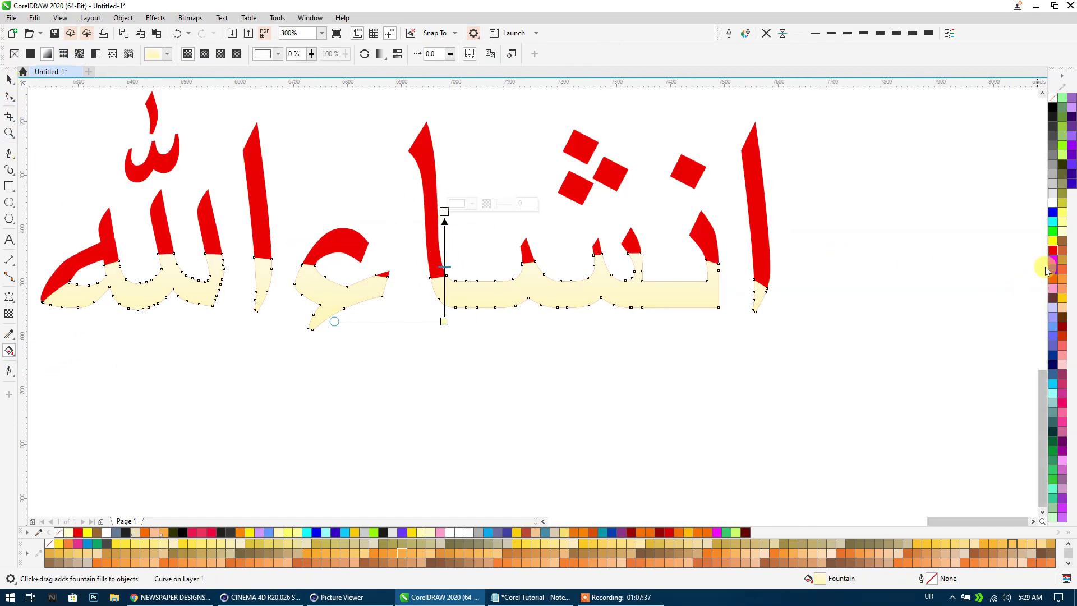
{"action": "left_click", "coordinate": [1053, 250]}
{"action": "left_click_drag", "start_coordinate": [445, 322], "coordinate": [445, 305]}
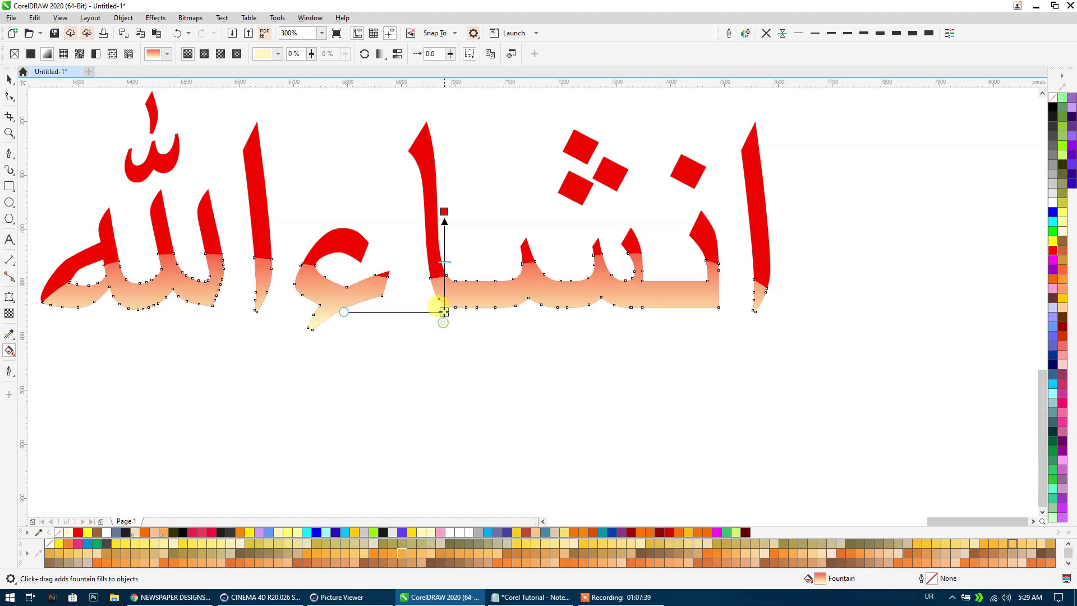
{"action": "mouse_move", "coordinate": [442, 210]}
{"action": "left_mouse_down"}
{"action": "mouse_move", "coordinate": [427, 319]}
{"action": "mouse_move", "coordinate": [428, 264]}
{"action": "left_mouse_up"}
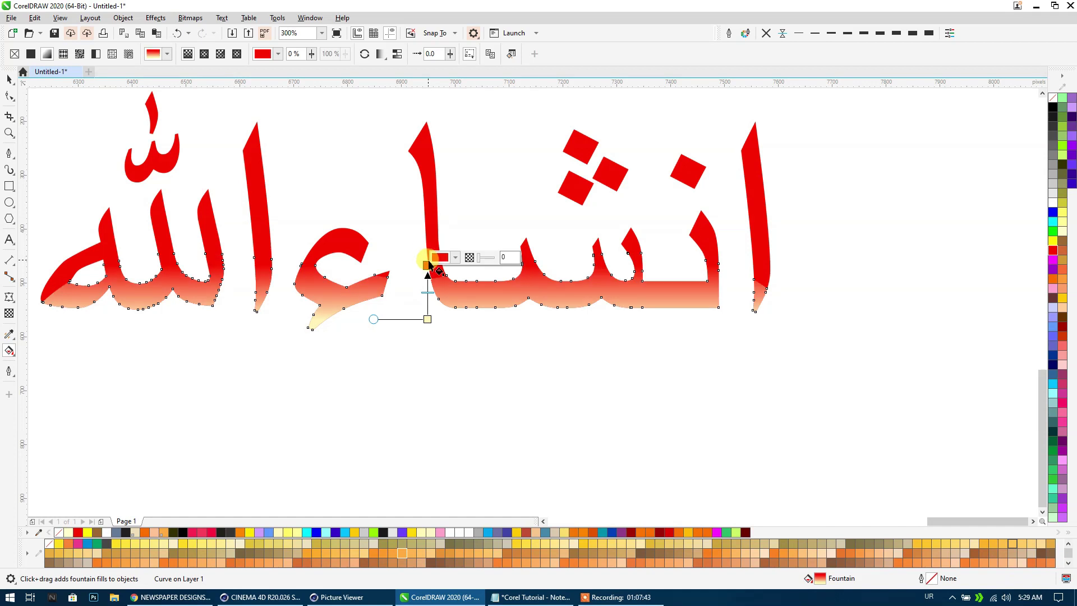
{"action": "scroll", "coordinate": [423, 324], "scroll_direction": "up", "scroll_amount": 1}
{"action": "mouse_move", "coordinate": [429, 318]}
{"action": "left_mouse_down"}
{"action": "mouse_move", "coordinate": [424, 286]}
{"action": "mouse_move", "coordinate": [435, 287]}
{"action": "left_mouse_up"}
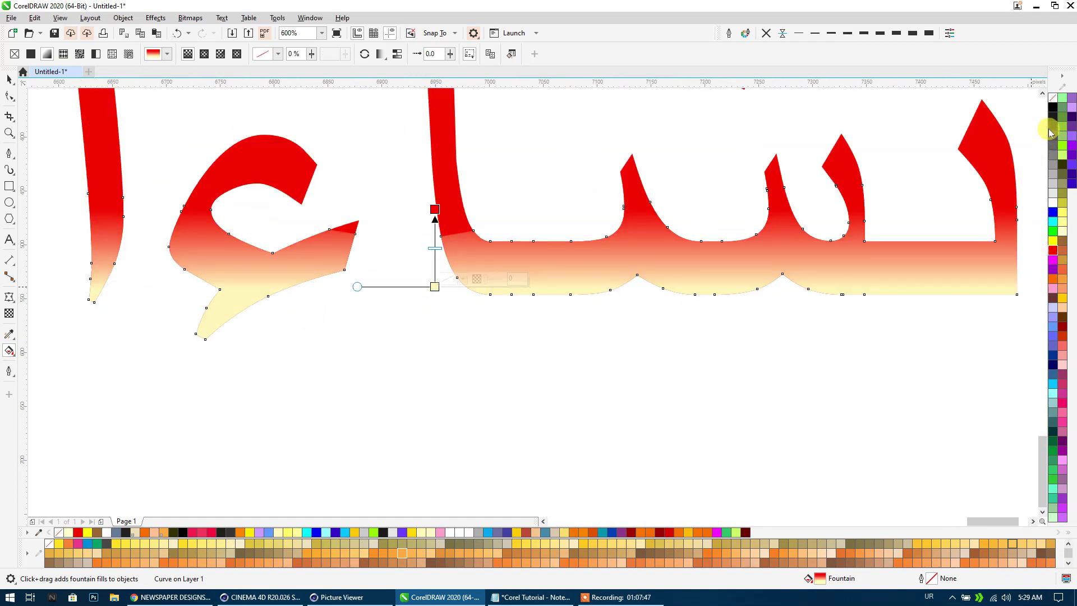
Set the gradient's start node black and top red, pushing the dark end lower.
{"action": "left_click", "coordinate": [1053, 107]}
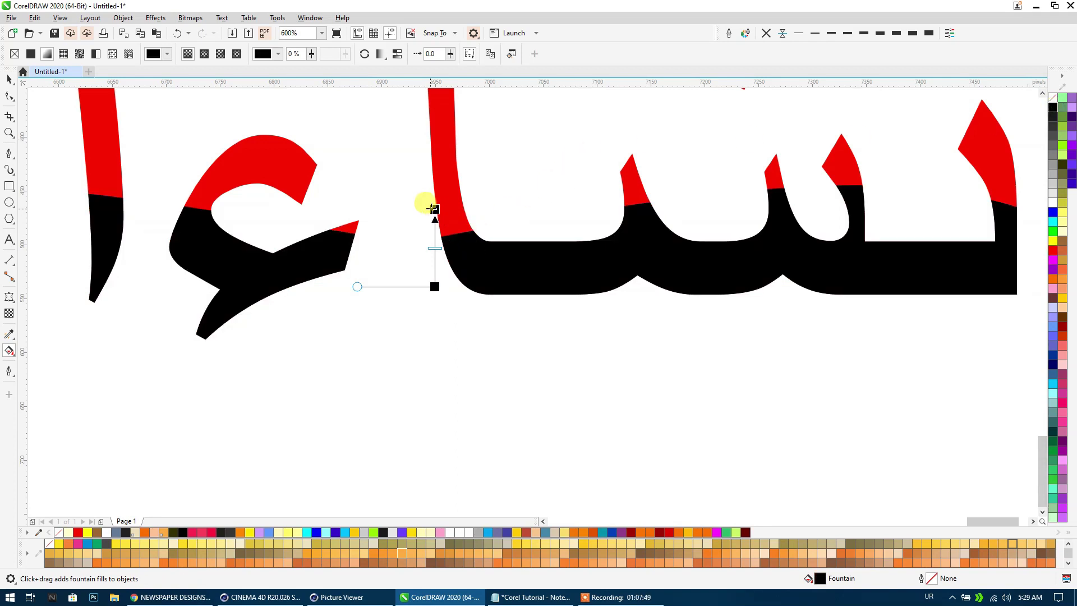
{"action": "left_click", "coordinate": [1053, 250]}
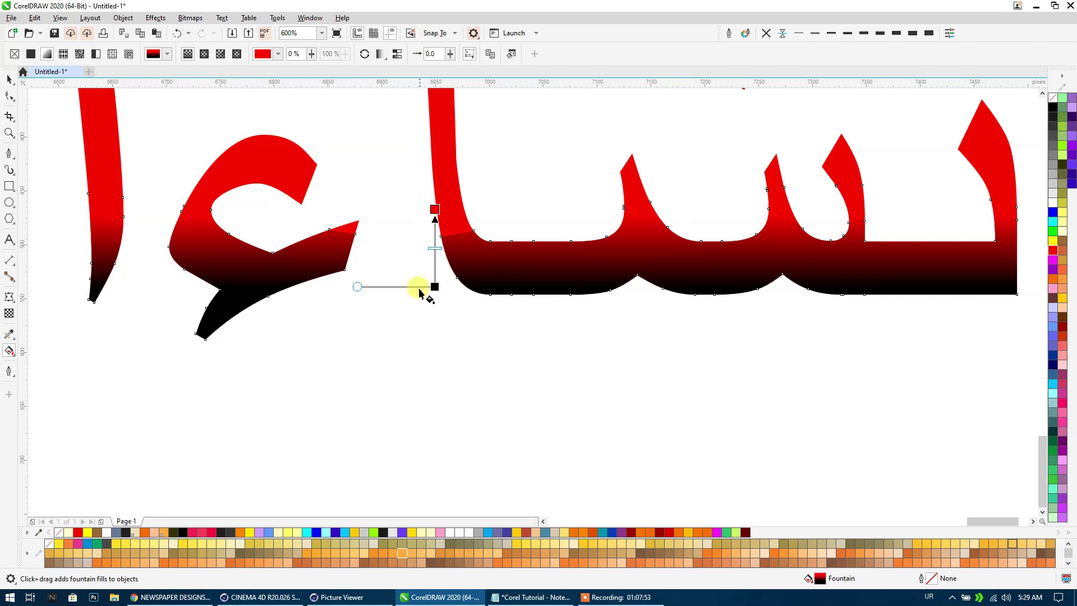
{"action": "left_click_drag", "start_coordinate": [433, 287], "coordinate": [435, 339]}
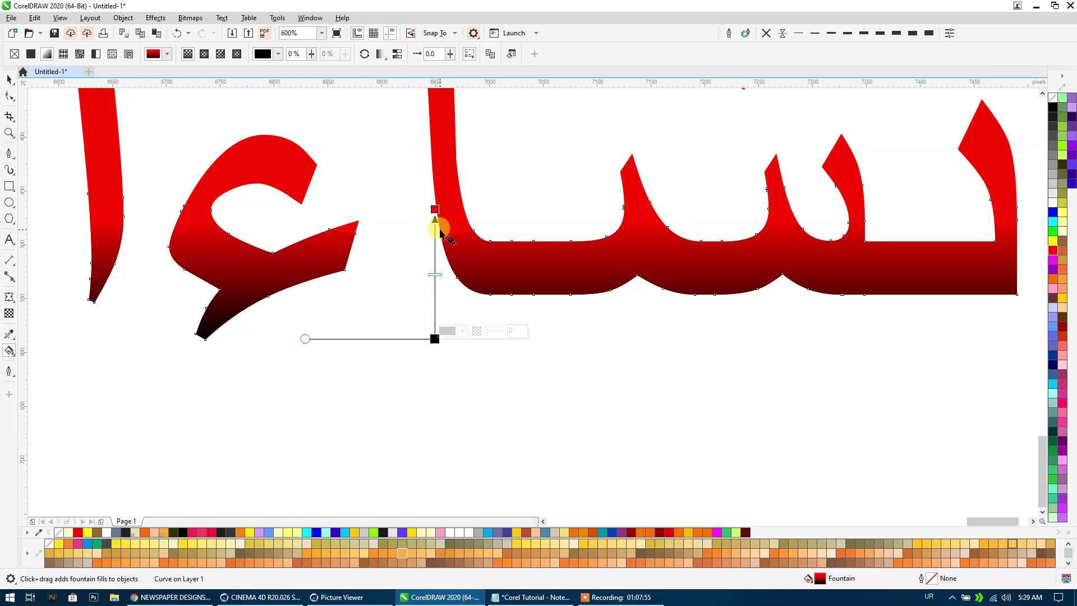
{"action": "scroll", "coordinate": [434, 209], "scroll_direction": "down", "scroll_amount": 3}
{"action": "scroll", "coordinate": [426, 224], "scroll_direction": "down", "scroll_amount": 1}
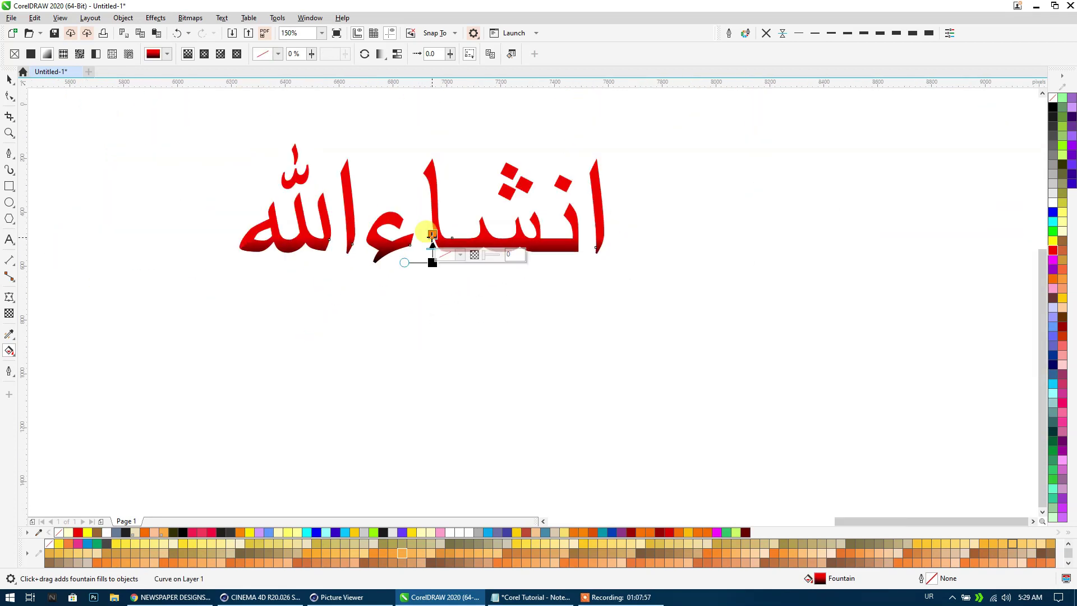
{"action": "left_click", "coordinate": [11, 80]}
{"action": "left_click", "coordinate": [63, 199]}
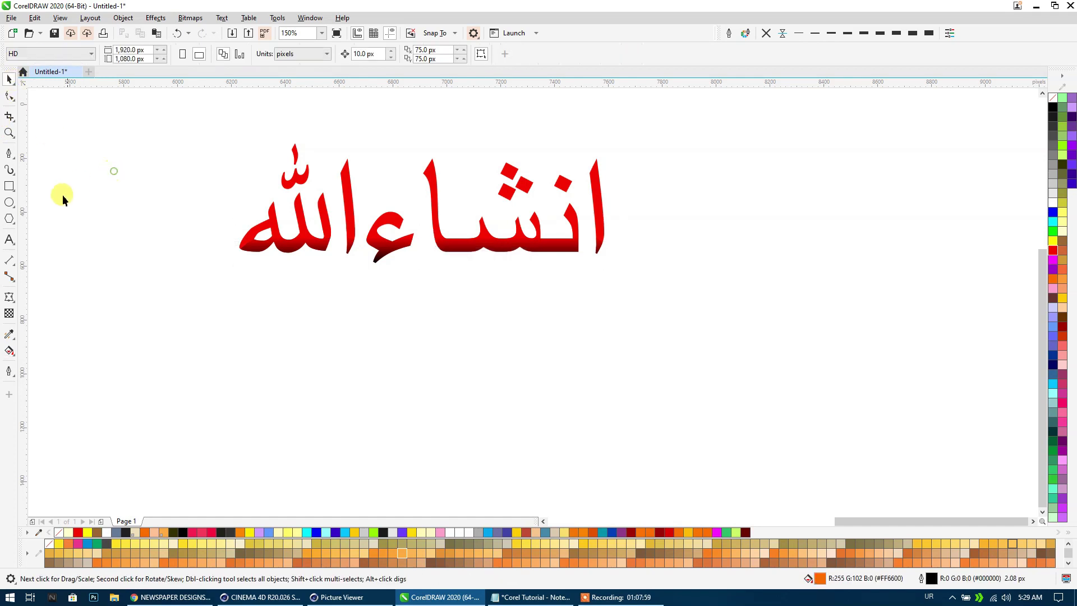
Draw an unfilled ellipse across the top of the lettering.
{"action": "left_click", "coordinate": [9, 202]}
{"action": "left_click_drag", "start_coordinate": [678, 128], "coordinate": [331, 199]}
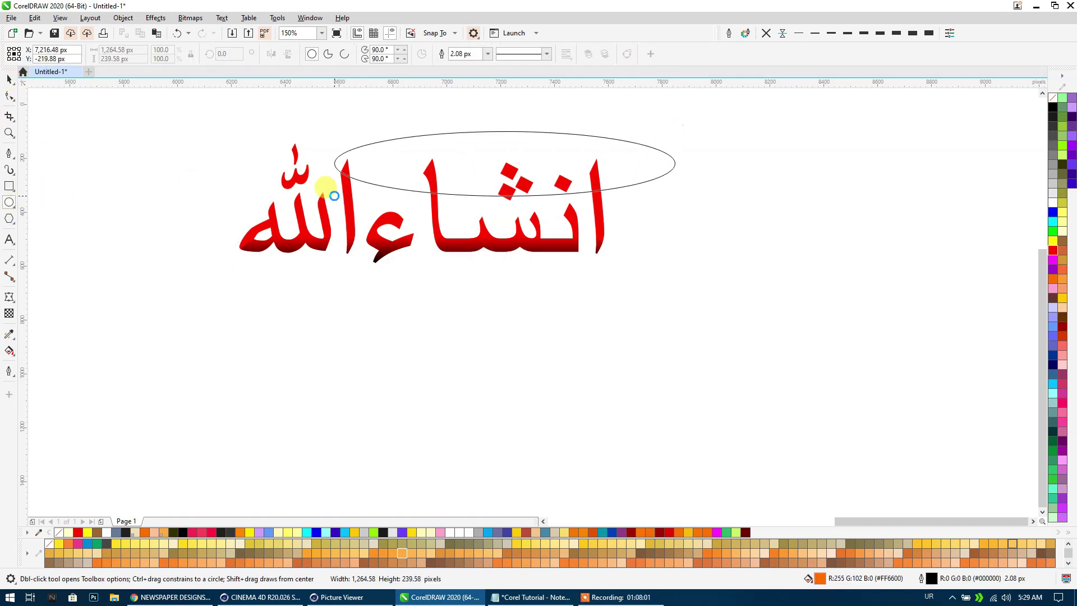
{"action": "left_click", "coordinate": [10, 79]}
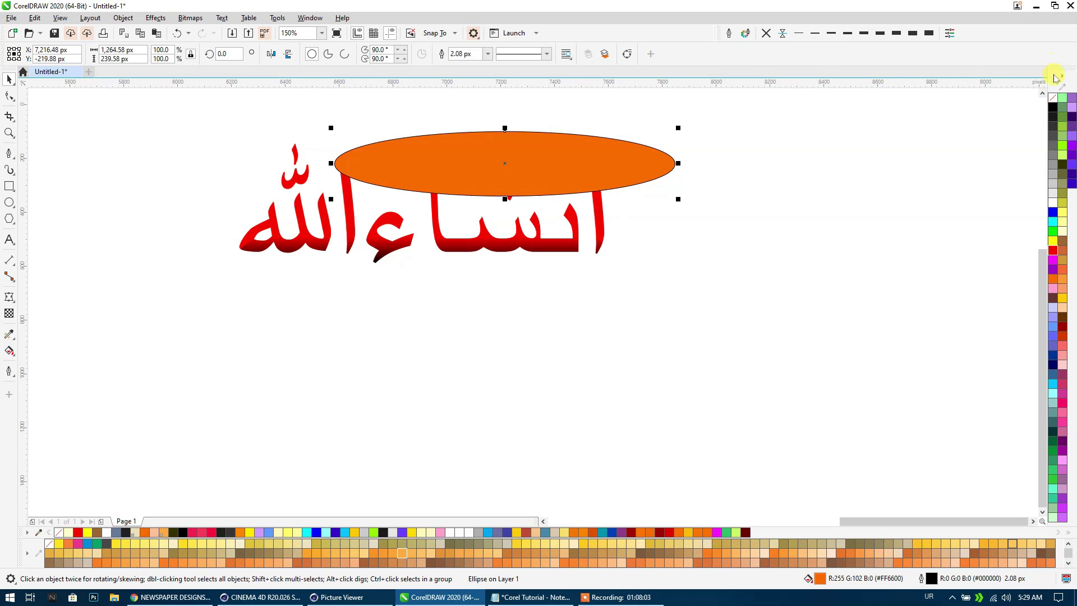
{"action": "left_click", "coordinate": [1053, 98]}
Rotate and tilt the ellipse, make it taller and move it left over the lettering.
{"action": "left_click", "coordinate": [668, 153]}
{"action": "left_click_drag", "start_coordinate": [679, 130], "coordinate": [698, 163]}
{"action": "left_click", "coordinate": [445, 168]}
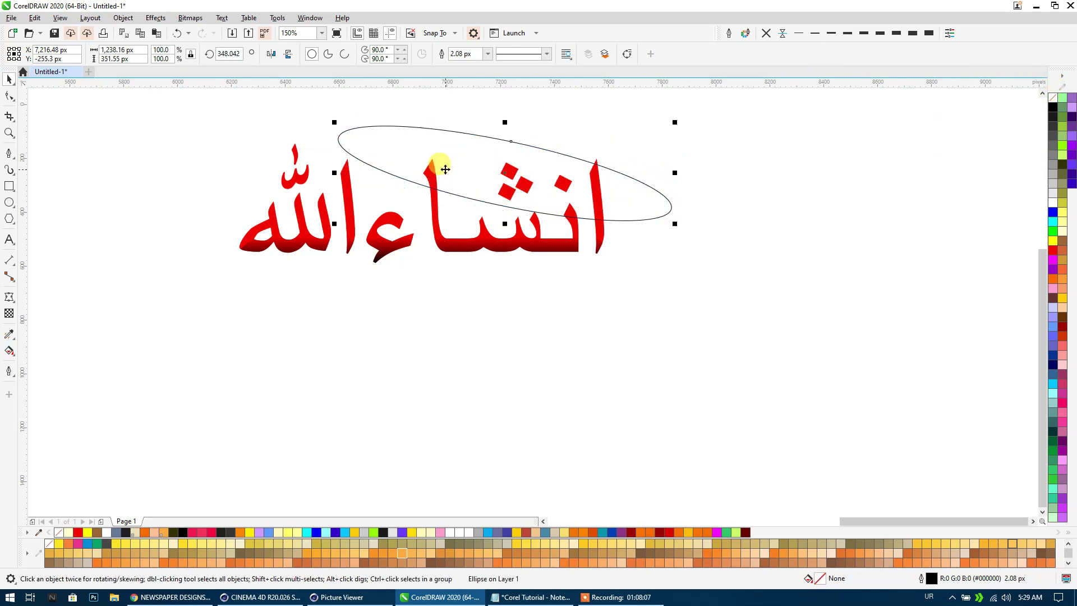
{"action": "left_click_drag", "start_coordinate": [503, 122], "coordinate": [502, 97]}
{"action": "left_click_drag", "start_coordinate": [522, 144], "coordinate": [468, 148]}
Nudge the ellipse up-right, skew its left end down and rotate its right end up.
{"action": "left_click", "coordinate": [598, 224]}
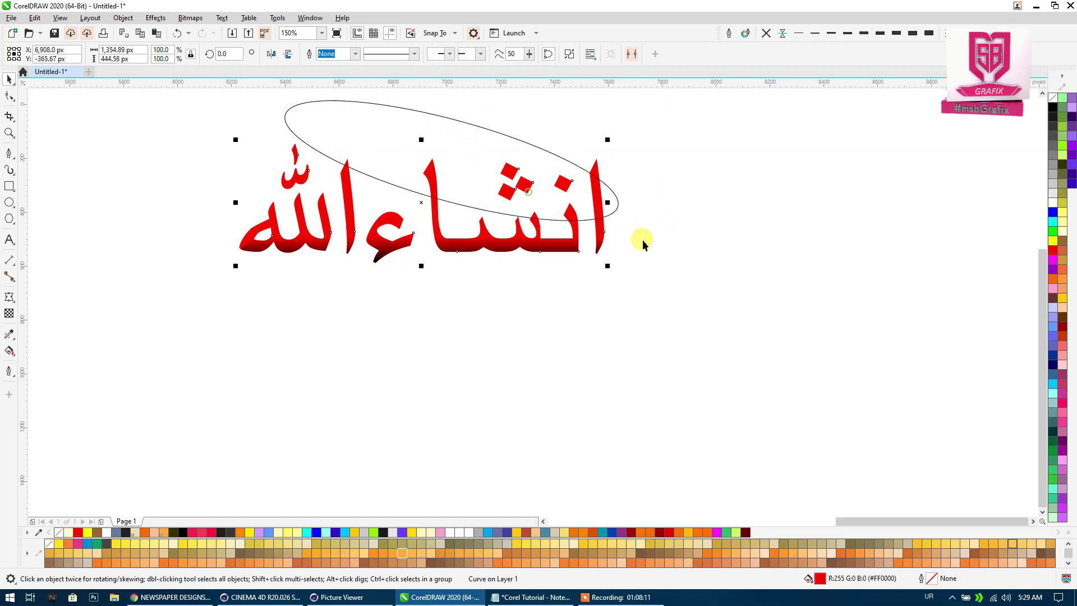
{"action": "left_click_drag", "start_coordinate": [606, 264], "coordinate": [618, 274]}
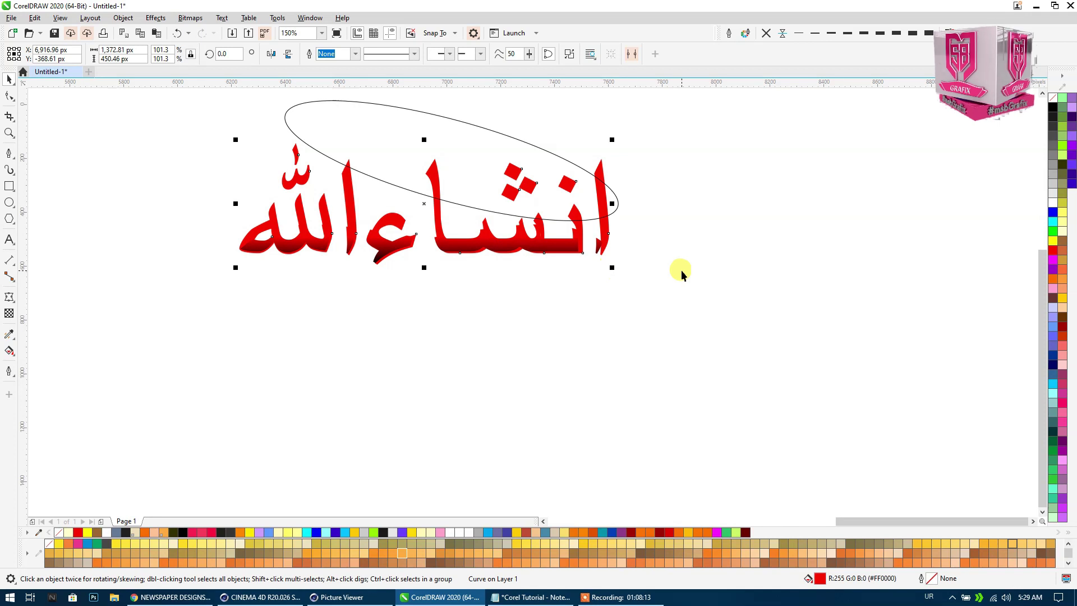
{"action": "key", "text": "ctrl+z"}
{"action": "key", "text": "ctrl+z"}
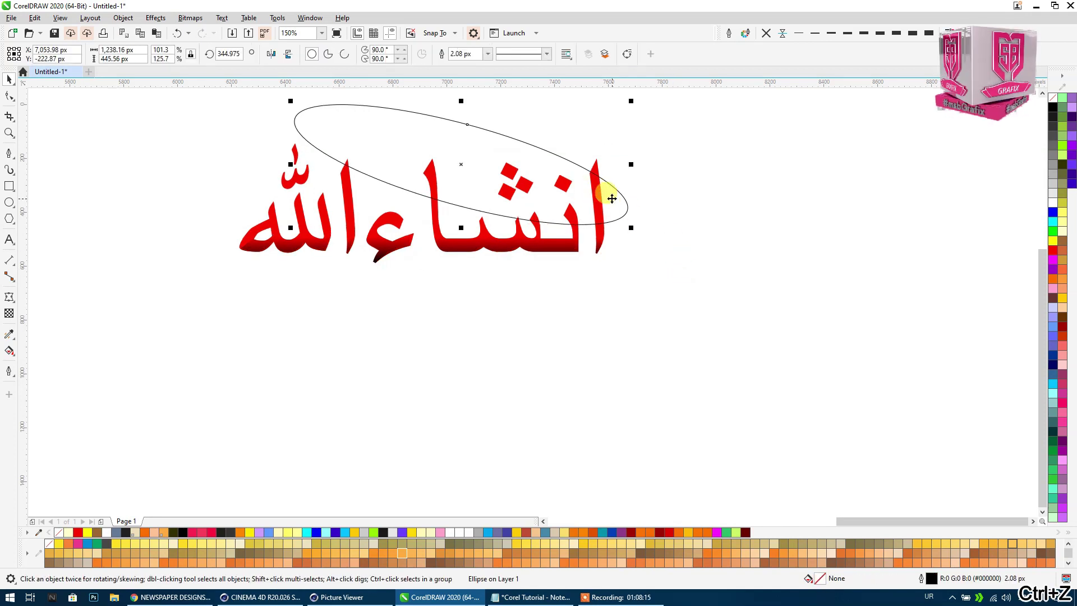
{"action": "left_click_drag", "start_coordinate": [617, 201], "coordinate": [621, 188]}
{"action": "left_click", "coordinate": [618, 177]}
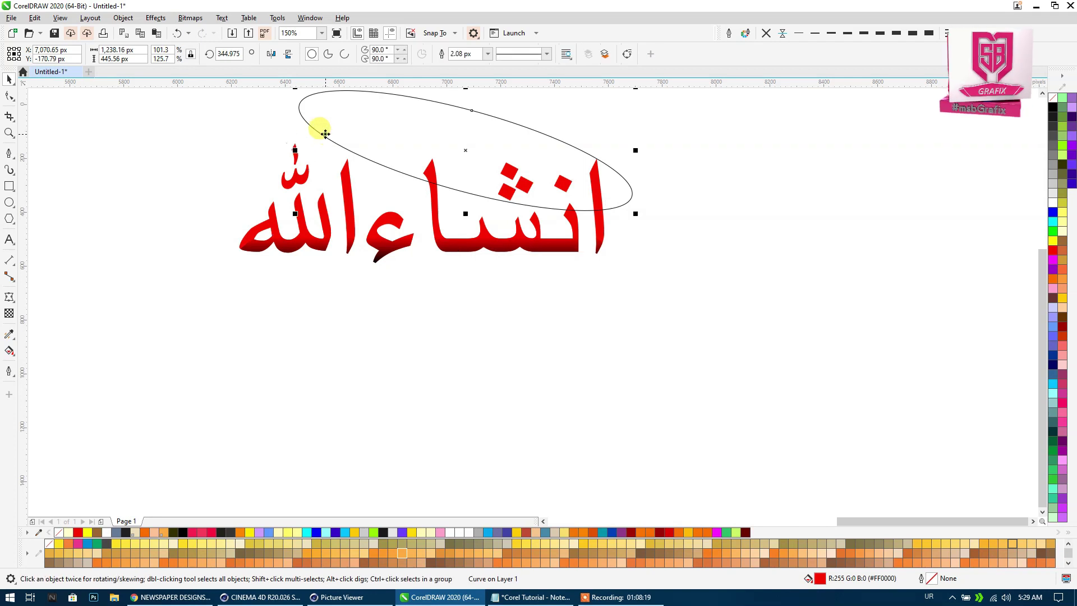
{"action": "left_click_drag", "start_coordinate": [292, 150], "coordinate": [297, 177]}
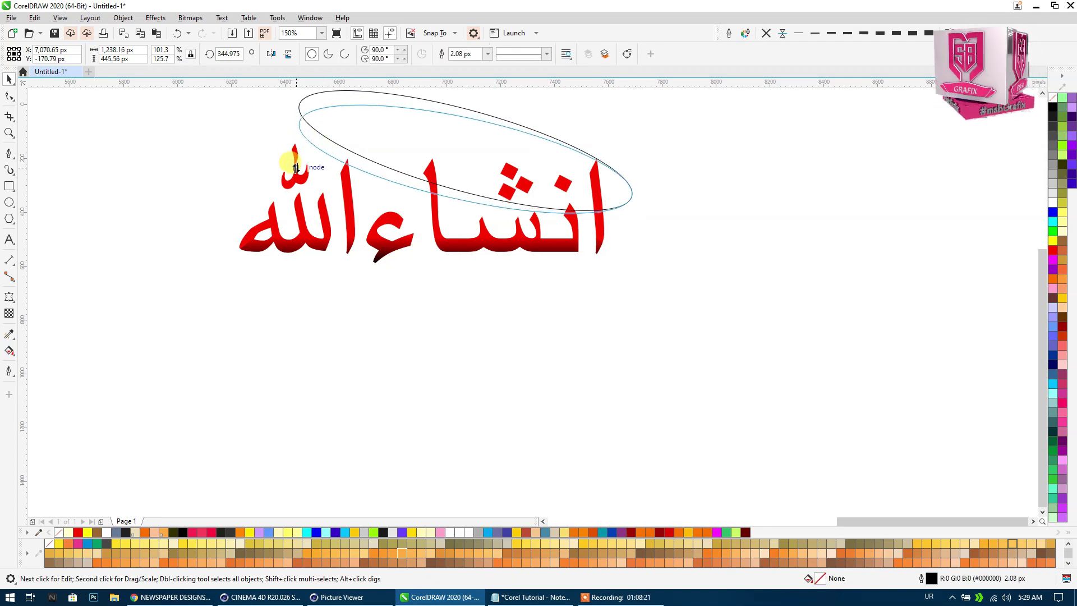
{"action": "left_click_drag", "start_coordinate": [634, 160], "coordinate": [658, 173]}
{"action": "left_click", "coordinate": [661, 182]}
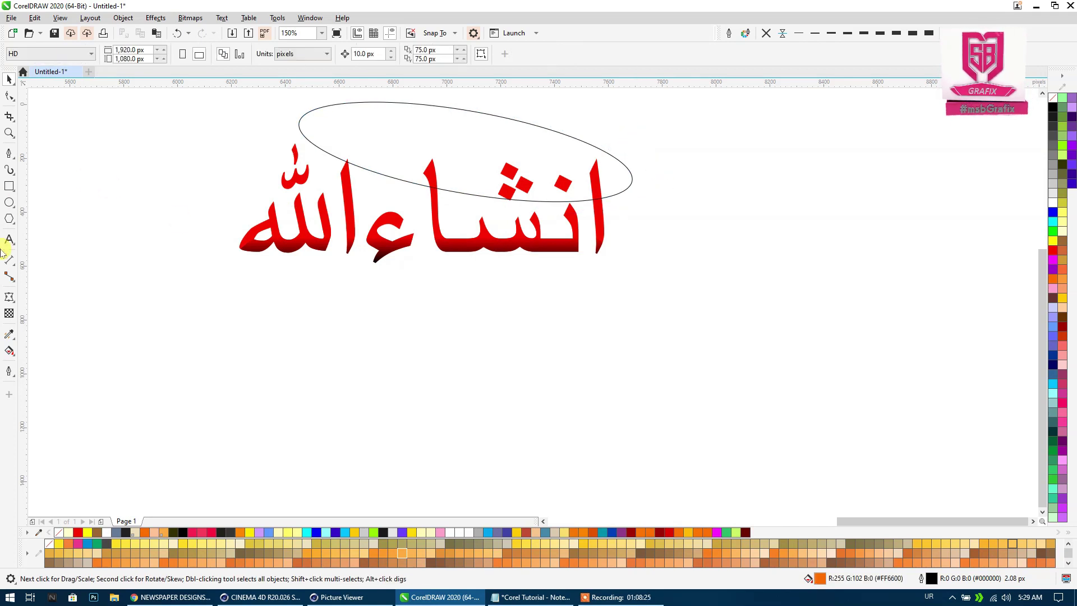
Smart-fill the shin dots, kashida tip and alif tip inside the ellipse pale yellow.
{"action": "left_click", "coordinate": [14, 358]}
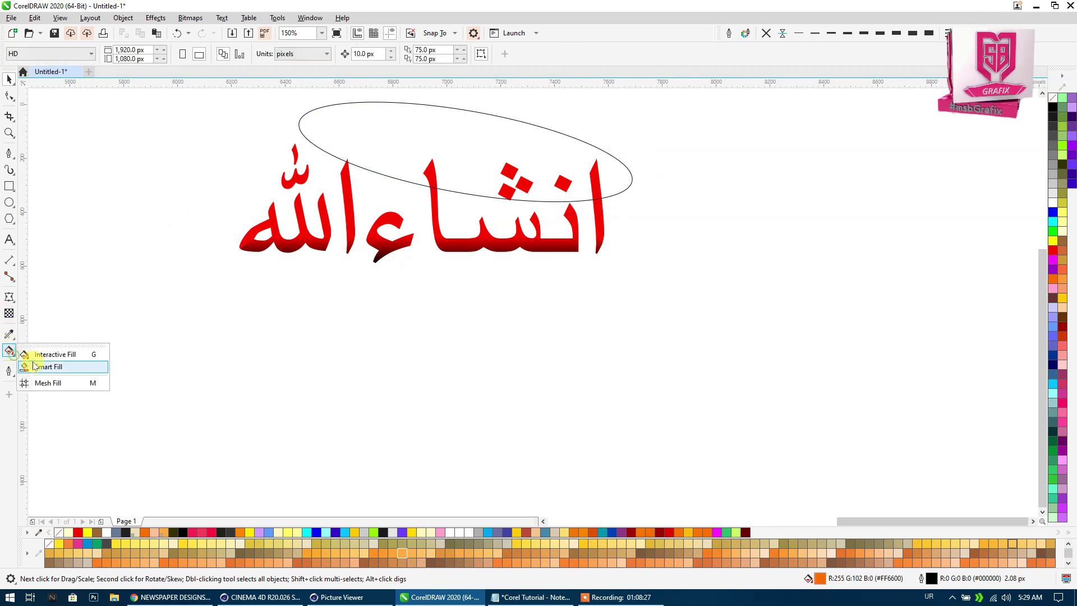
{"action": "left_click", "coordinate": [563, 184]}
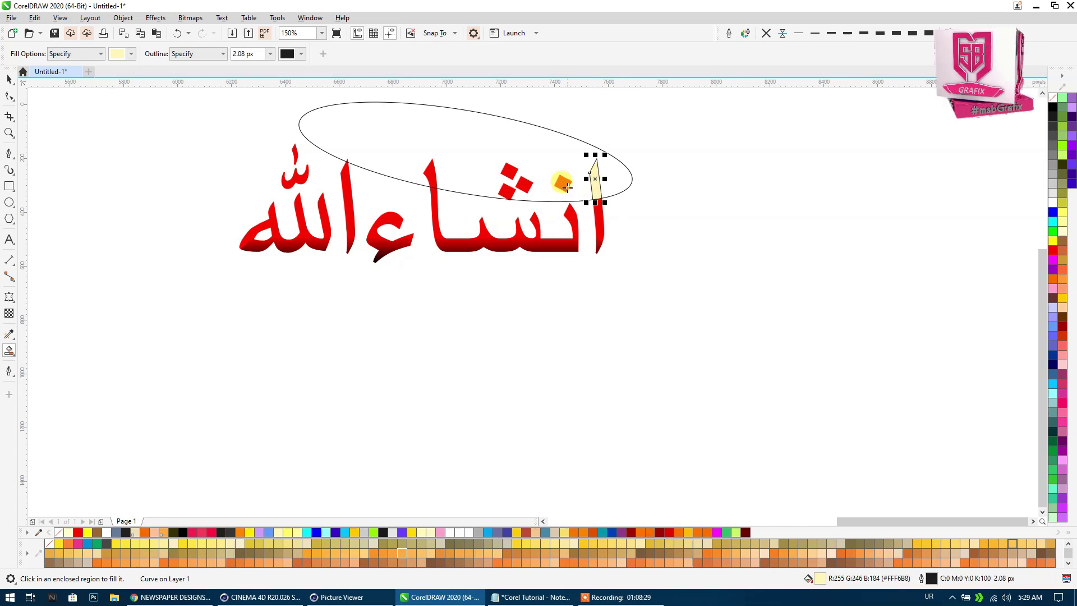
{"action": "left_click", "coordinate": [524, 185]}
{"action": "left_click", "coordinate": [506, 169]}
{"action": "left_click", "coordinate": [429, 171]}
{"action": "scroll", "coordinate": [347, 160], "scroll_direction": "up", "scroll_amount": 4}
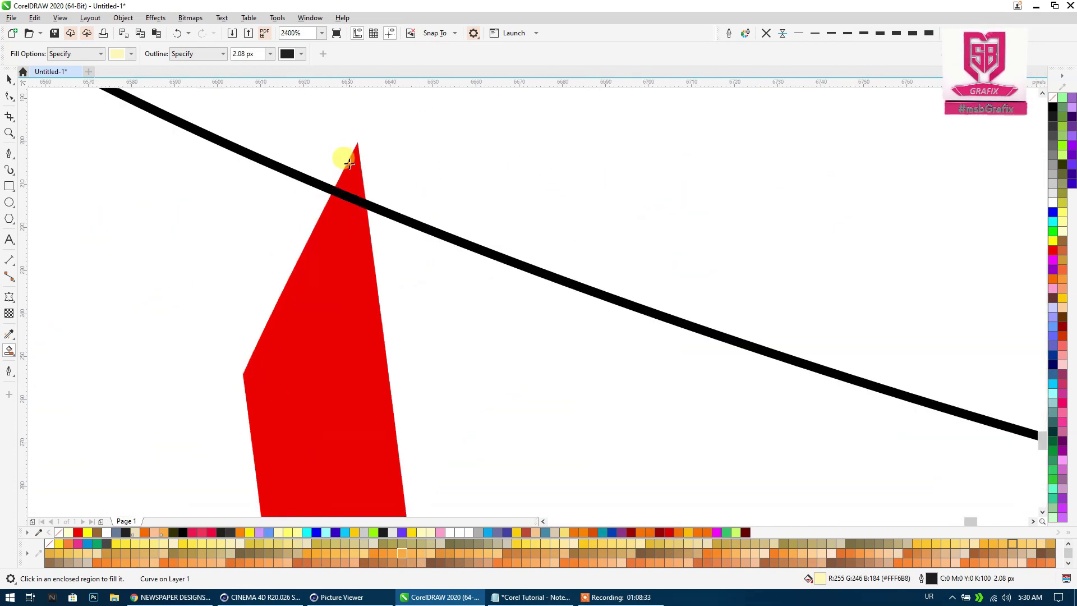
{"action": "left_click", "coordinate": [349, 163]}
{"action": "scroll", "coordinate": [349, 163], "scroll_direction": "down", "scroll_amount": 2}
{"action": "scroll", "coordinate": [337, 185], "scroll_direction": "down", "scroll_amount": 2}
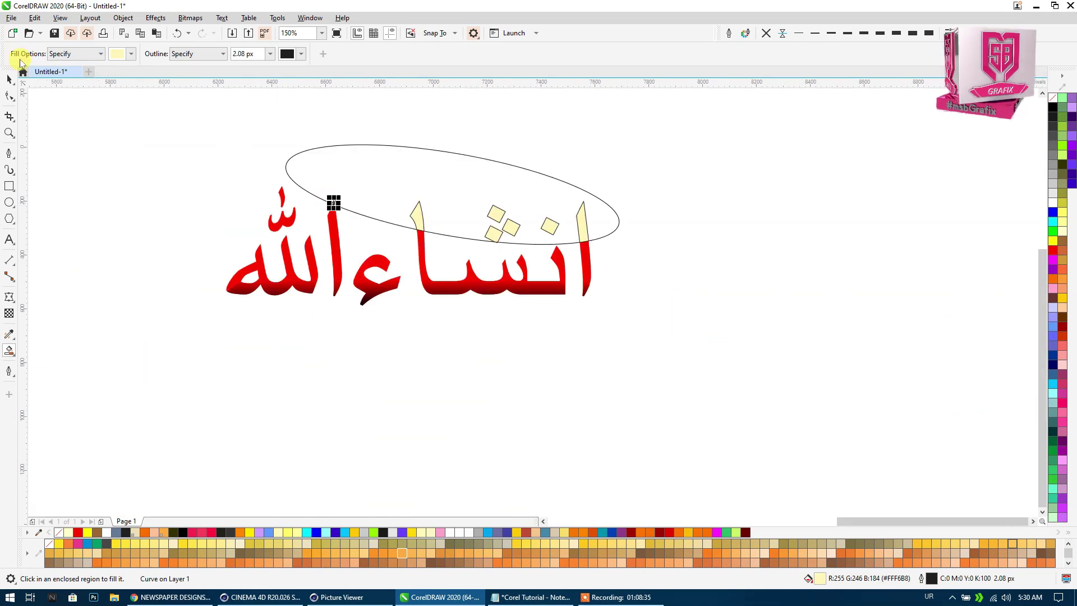
Delete the ellipse and combine the seven pale-yellow pieces into one shape.
{"action": "key", "text": "space"}
{"action": "left_click_drag", "start_coordinate": [347, 158], "coordinate": [652, 159]}
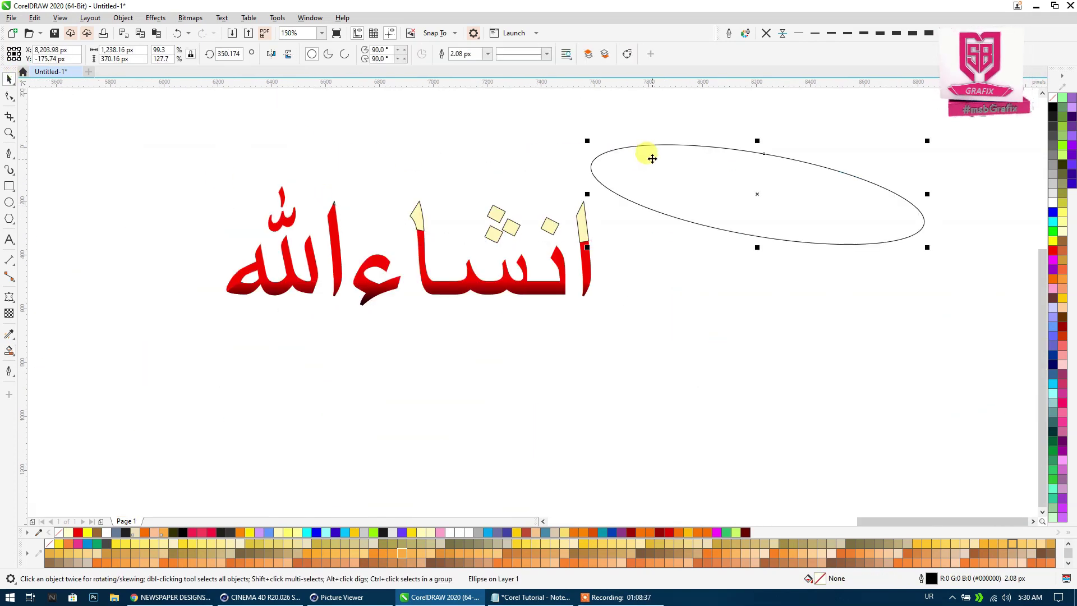
{"action": "key", "text": "Delete"}
{"action": "left_click_drag", "start_coordinate": [301, 253], "coordinate": [283, 250]}
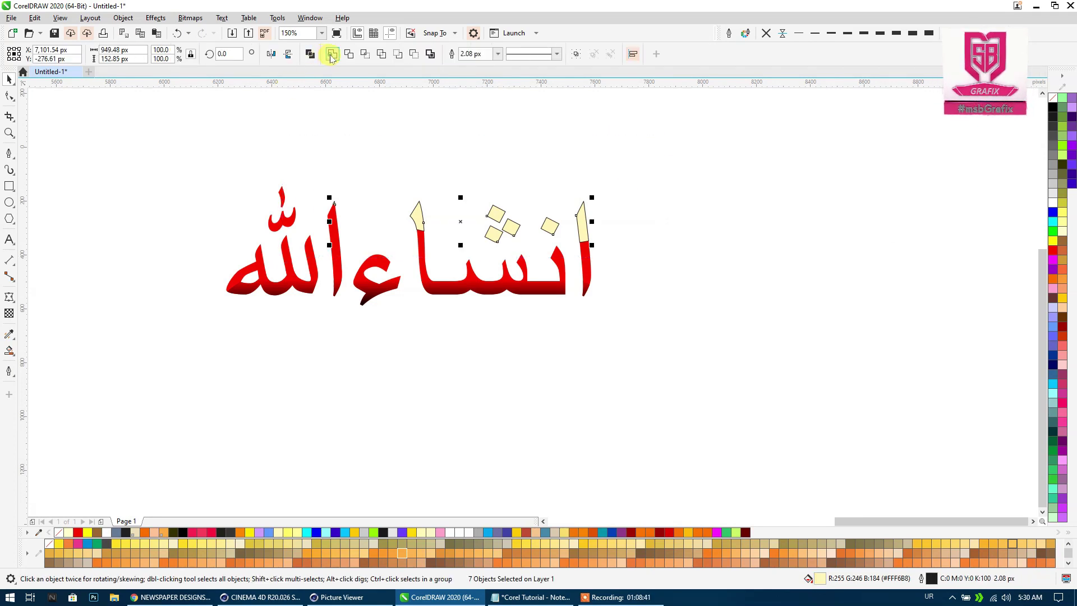
{"action": "left_click", "coordinate": [331, 55]}
Fill the combined tips and dots blue and lay a fountain fill with a magenta start node.
{"action": "left_click", "coordinate": [767, 34]}
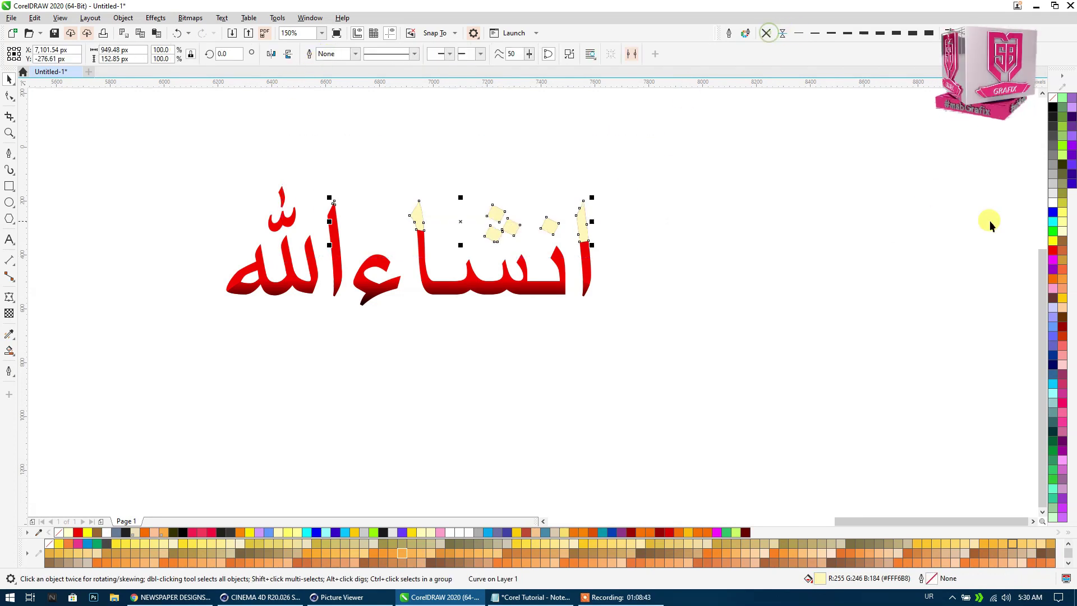
{"action": "left_click", "coordinate": [1053, 212]}
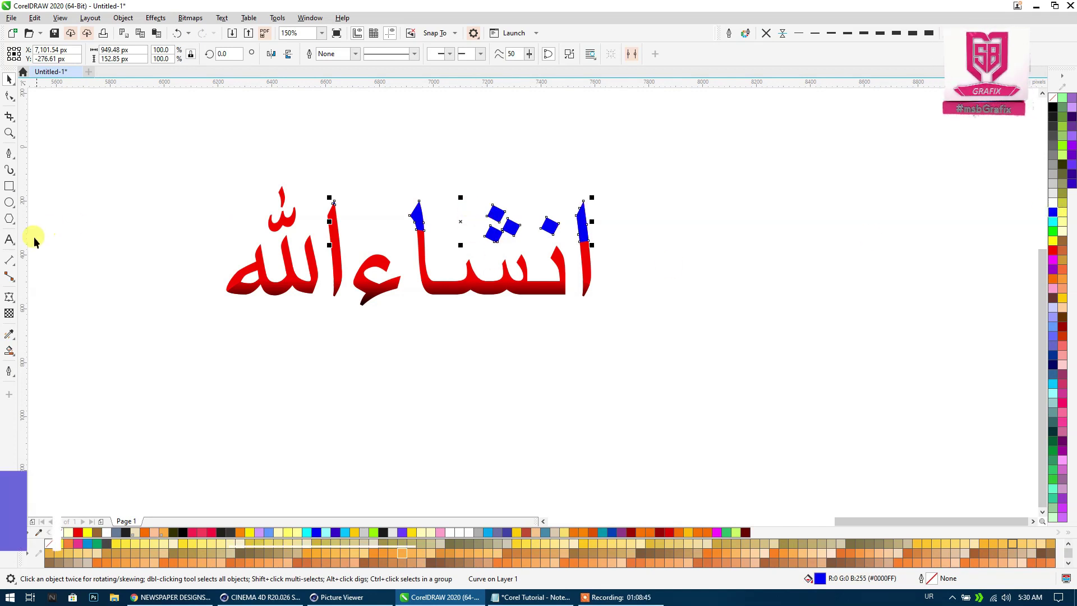
{"action": "left_click", "coordinate": [9, 350]}
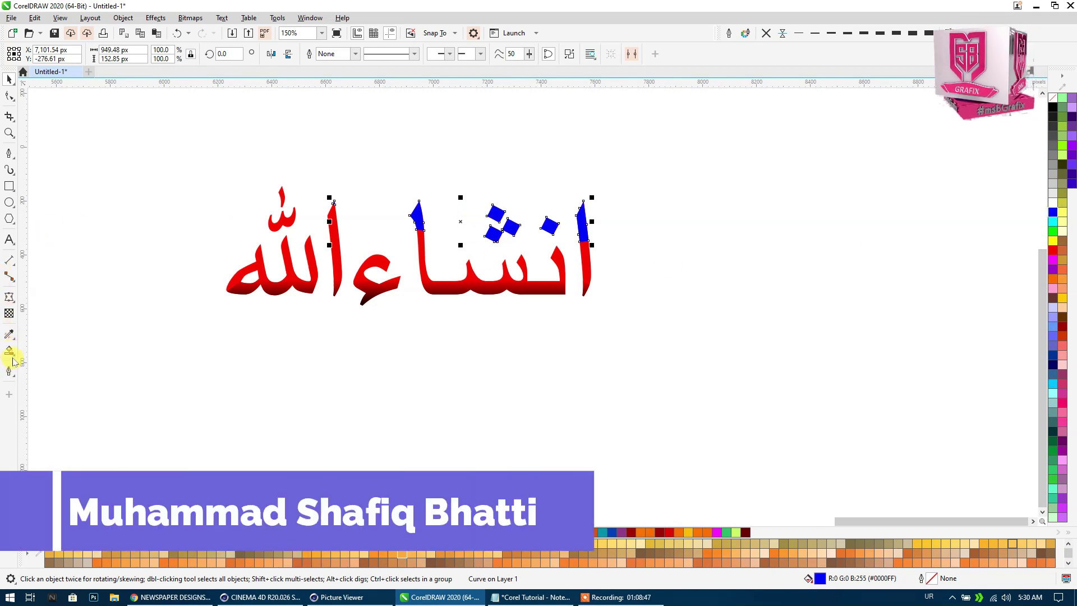
{"action": "left_click", "coordinate": [14, 362]}
{"action": "left_click", "coordinate": [45, 349]}
{"action": "left_click_drag", "start_coordinate": [585, 130], "coordinate": [501, 257]}
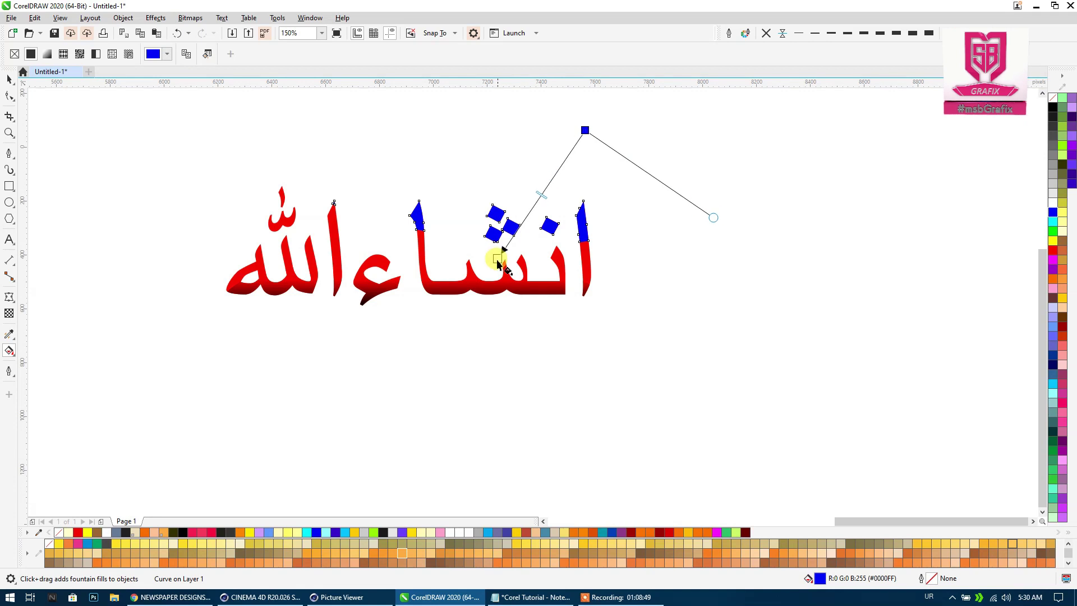
{"action": "left_click", "coordinate": [1053, 260]}
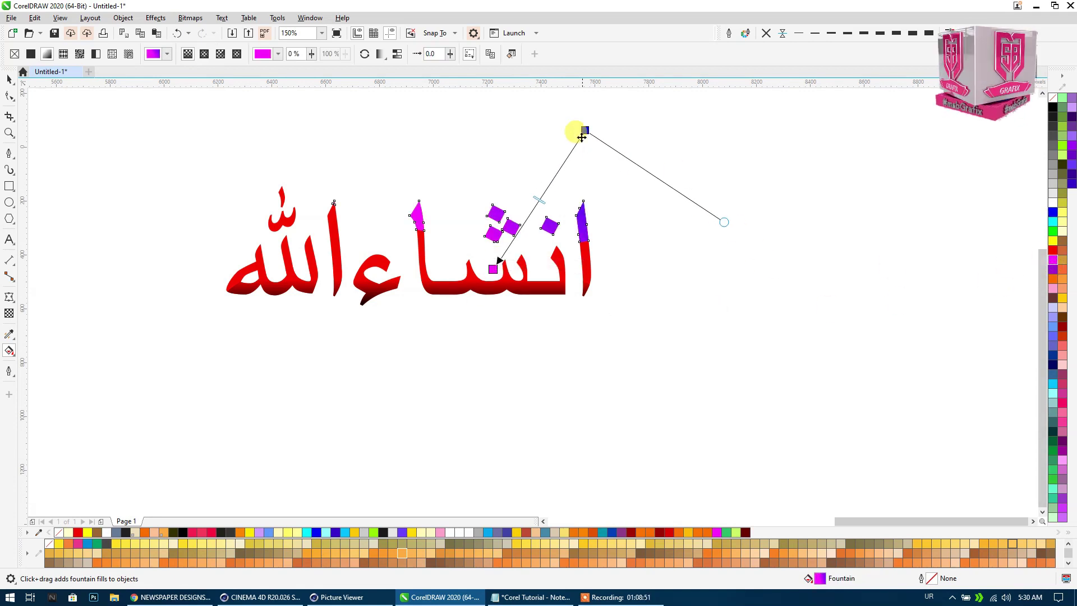
{"action": "mouse_move", "coordinate": [585, 131]}
{"action": "left_mouse_down"}
{"action": "mouse_move", "coordinate": [536, 127]}
{"action": "mouse_move", "coordinate": [524, 154]}
{"action": "left_mouse_up"}
Reposition the gradient's start and end nodes across the letter tips.
{"action": "scroll", "coordinate": [519, 228], "scroll_direction": "up", "scroll_amount": 1}
{"action": "mouse_move", "coordinate": [468, 308]}
{"action": "left_mouse_down"}
{"action": "mouse_move", "coordinate": [477, 285]}
{"action": "mouse_move", "coordinate": [495, 289]}
{"action": "left_mouse_up"}
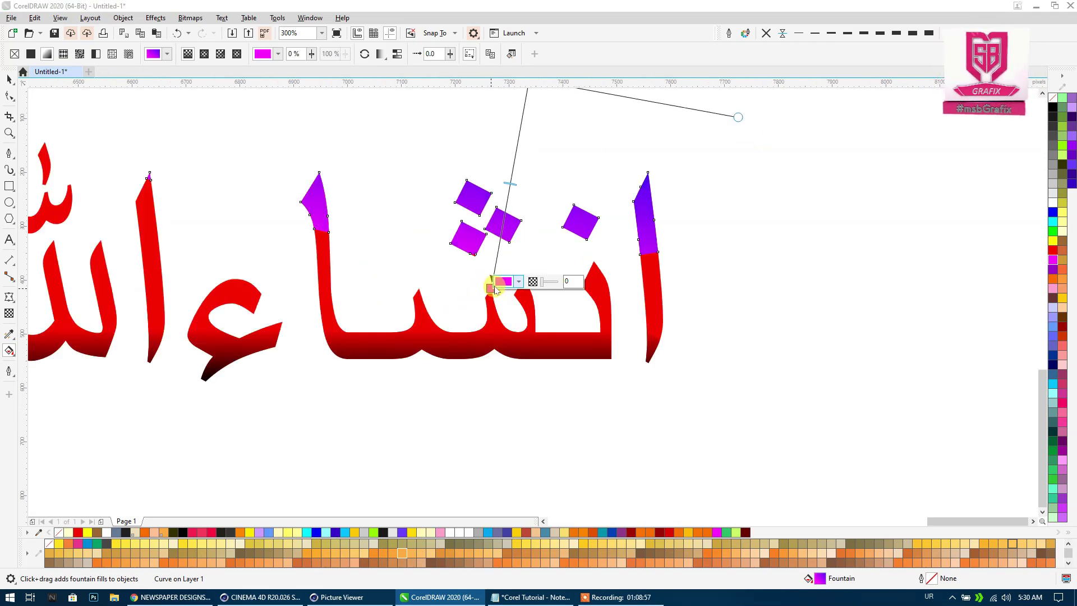
{"action": "left_click", "coordinate": [499, 282]}
{"action": "key", "text": "Escape"}
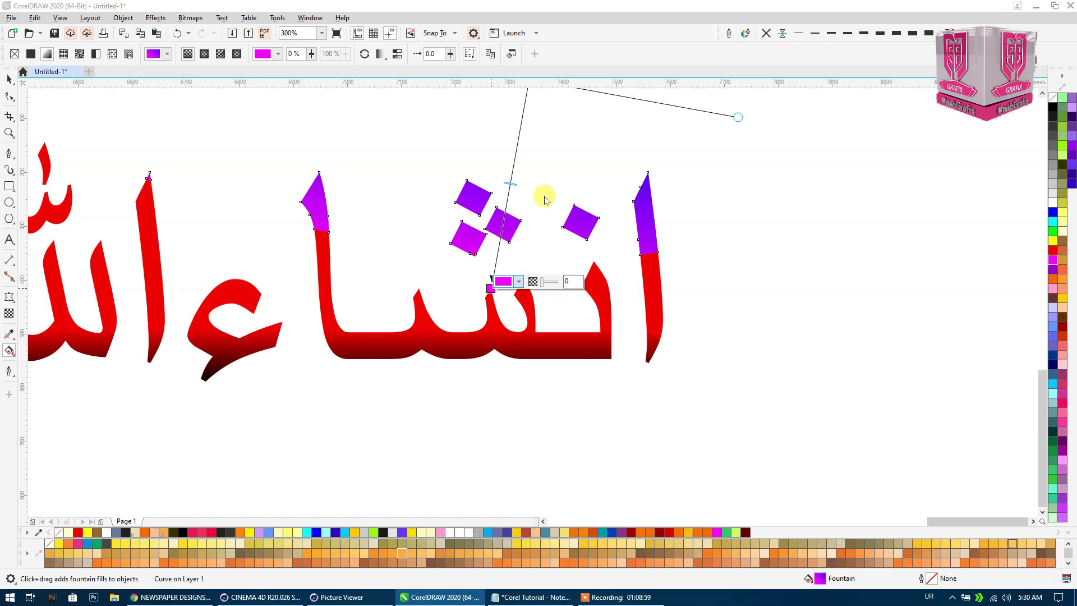
{"action": "scroll", "coordinate": [559, 233], "scroll_direction": "down", "scroll_amount": 1}
{"action": "left_click_drag", "start_coordinate": [545, 158], "coordinate": [543, 181]}
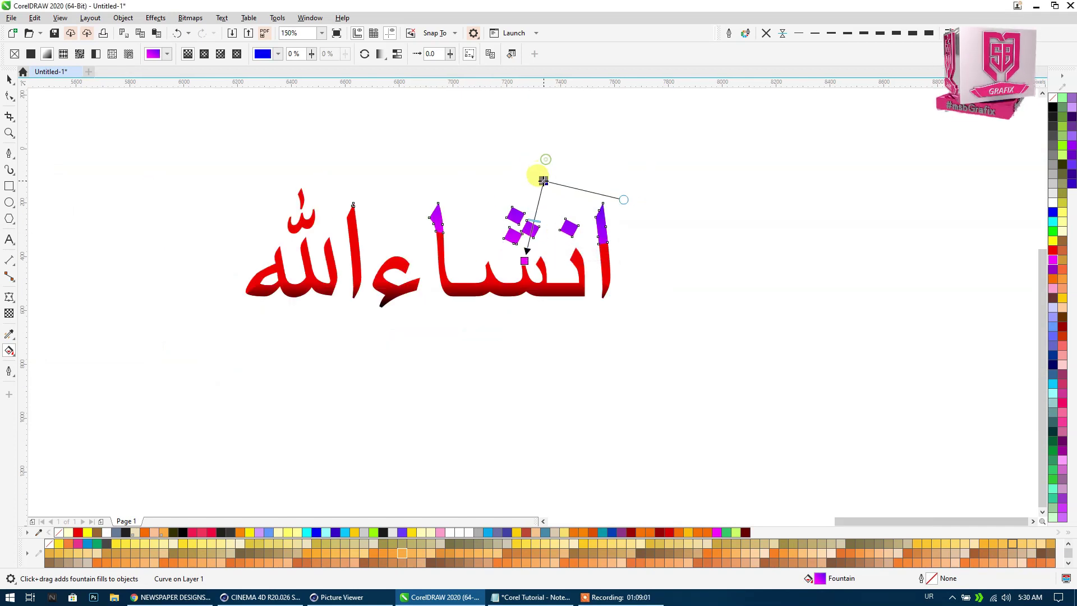
{"action": "scroll", "coordinate": [534, 214], "scroll_direction": "up", "scroll_amount": 1}
Recolour the gradient nodes with red and orange palette swatches and adjust their positions.
{"action": "left_click", "coordinate": [515, 306]}
{"action": "left_click", "coordinate": [1053, 250]}
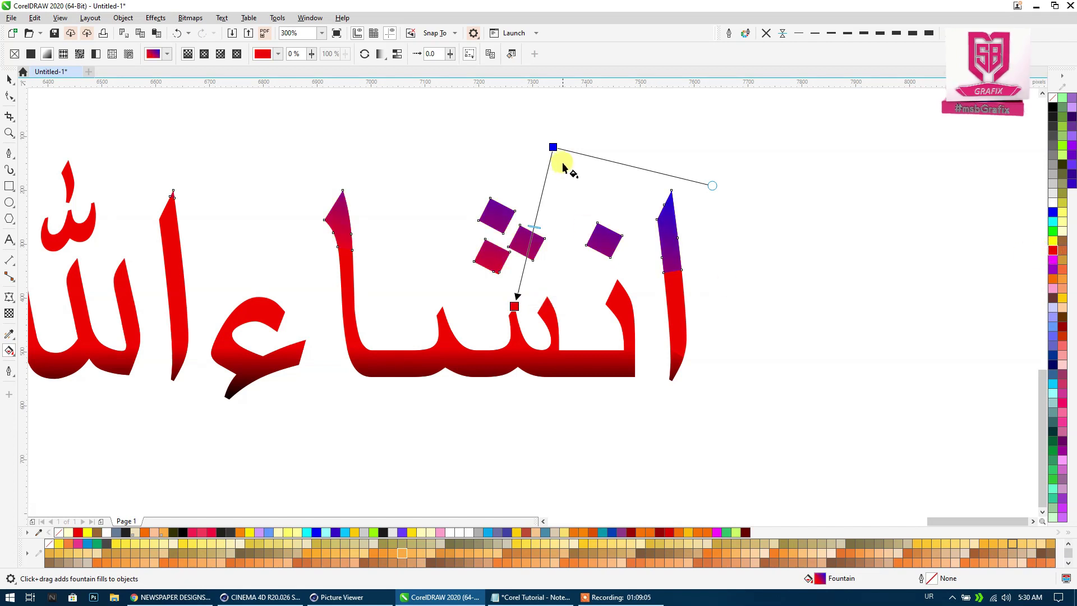
{"action": "left_click_drag", "start_coordinate": [548, 147], "coordinate": [576, 156]}
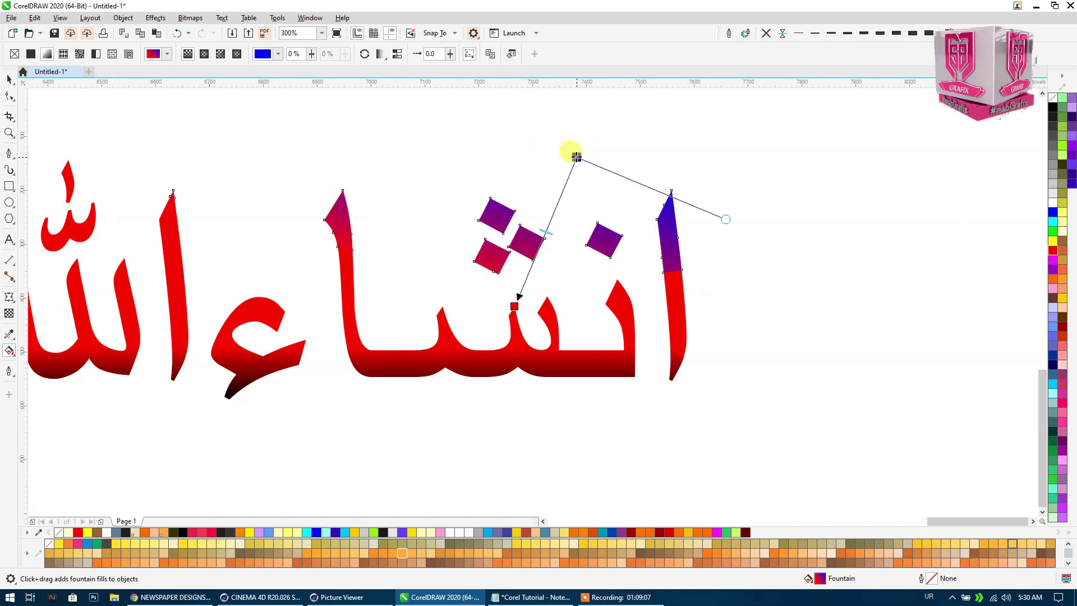
{"action": "left_click_drag", "start_coordinate": [1053, 243], "coordinate": [514, 307]}
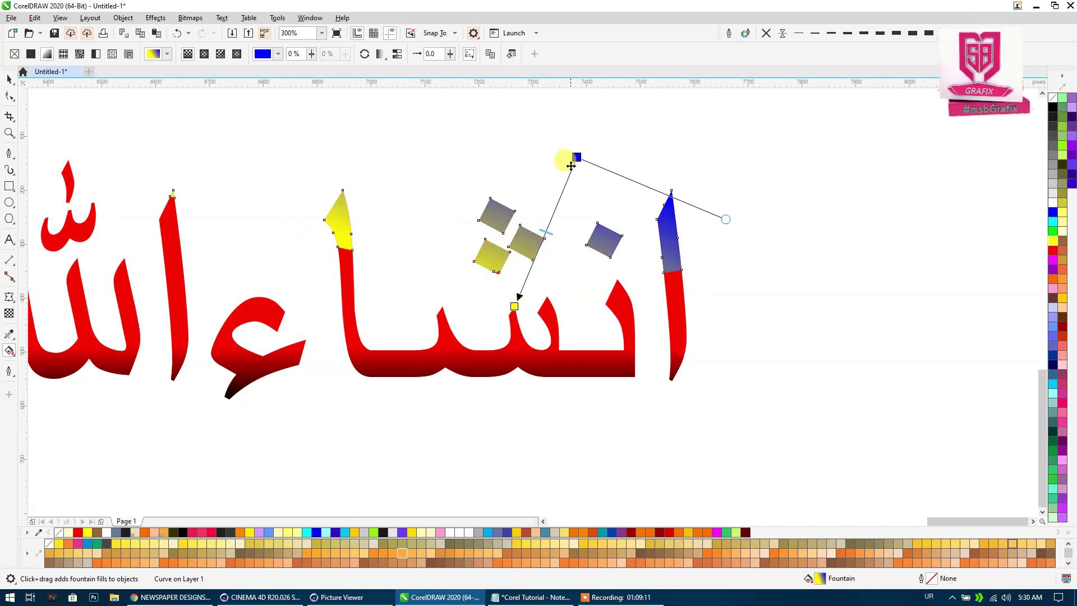
{"action": "left_click_drag", "start_coordinate": [576, 157], "coordinate": [564, 147]}
{"action": "left_click_drag", "start_coordinate": [1053, 250], "coordinate": [495, 130]}
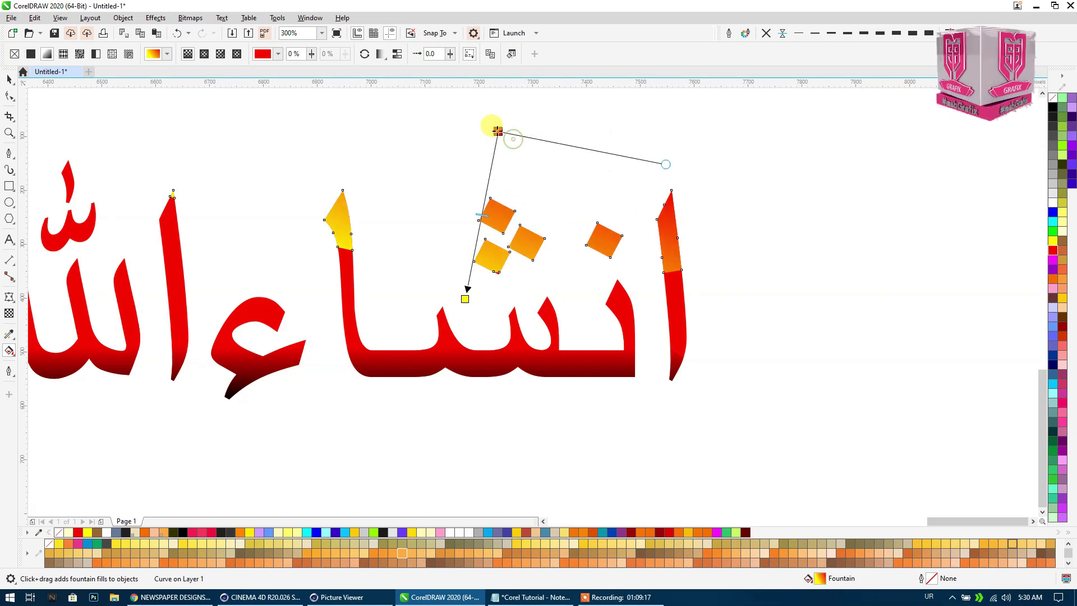
{"action": "left_click", "coordinate": [10, 80]}
{"action": "left_click", "coordinate": [190, 163]}
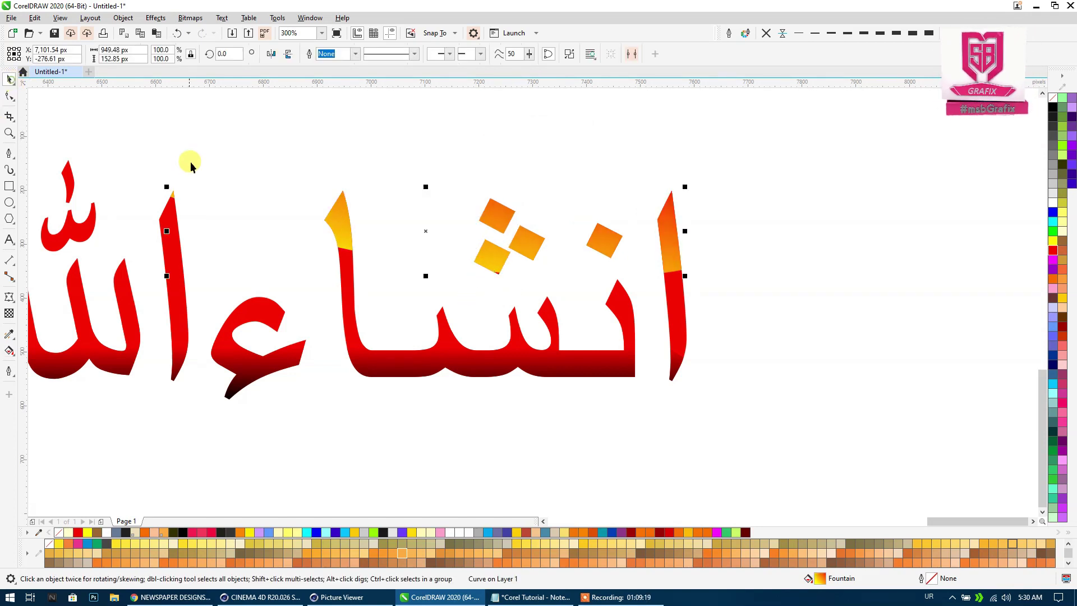
{"action": "scroll", "coordinate": [487, 243], "scroll_direction": "down", "scroll_amount": 1}
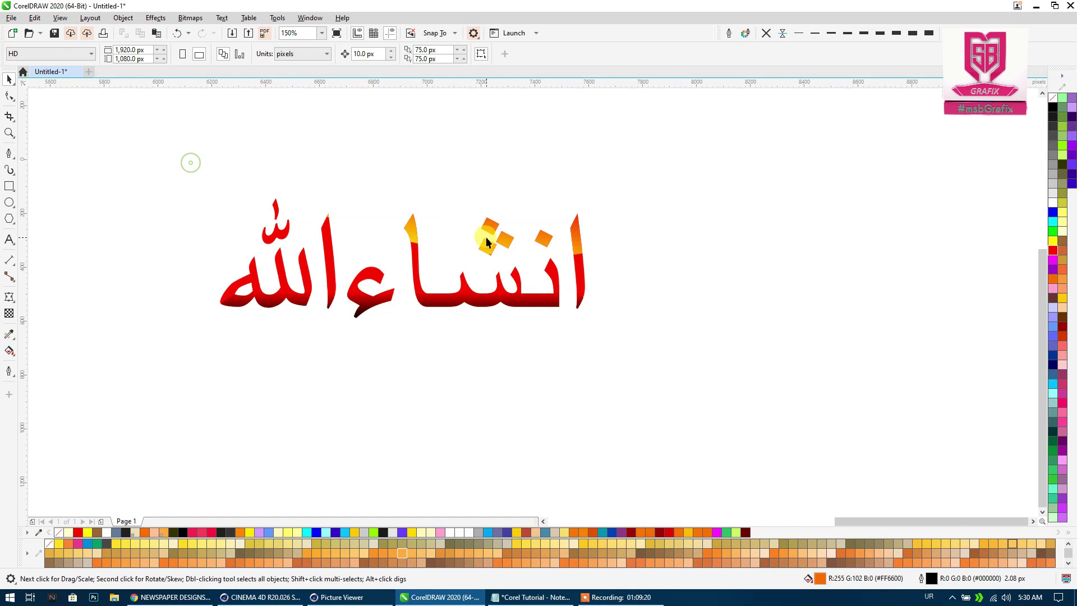
Fill the lower letter bodies purple and turn the tips and dots solid yellow.
{"action": "left_click", "coordinate": [465, 297]}
{"action": "left_click", "coordinate": [1053, 260]}
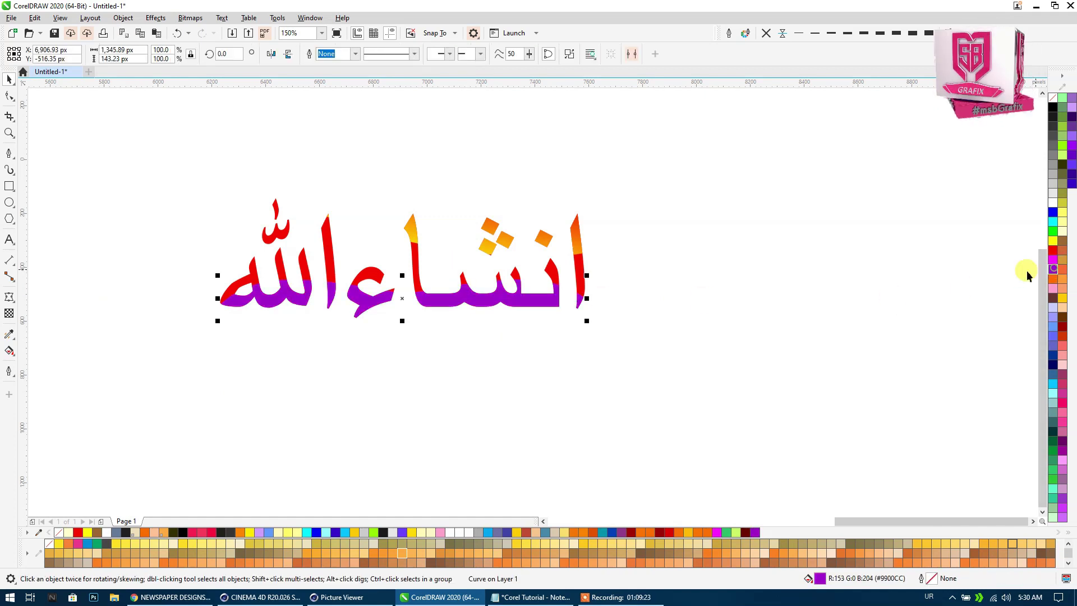
{"action": "key", "text": "Tab"}
{"action": "left_click", "coordinate": [1053, 252]}
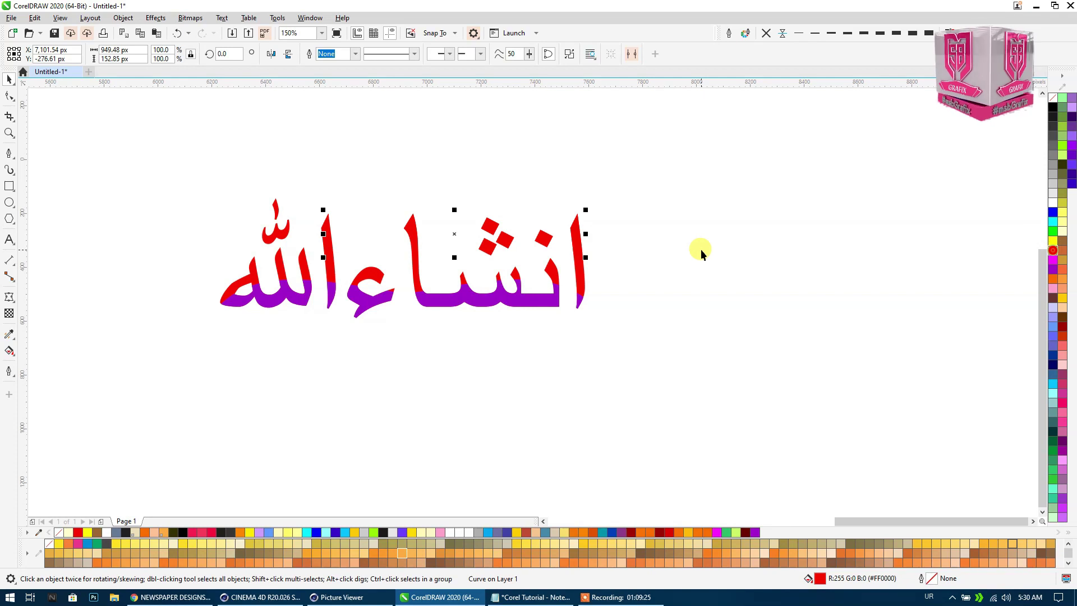
{"action": "left_click", "coordinate": [1053, 241]}
{"action": "left_click", "coordinate": [773, 243]}
{"action": "scroll", "coordinate": [472, 248], "scroll_direction": "down", "scroll_amount": 2}
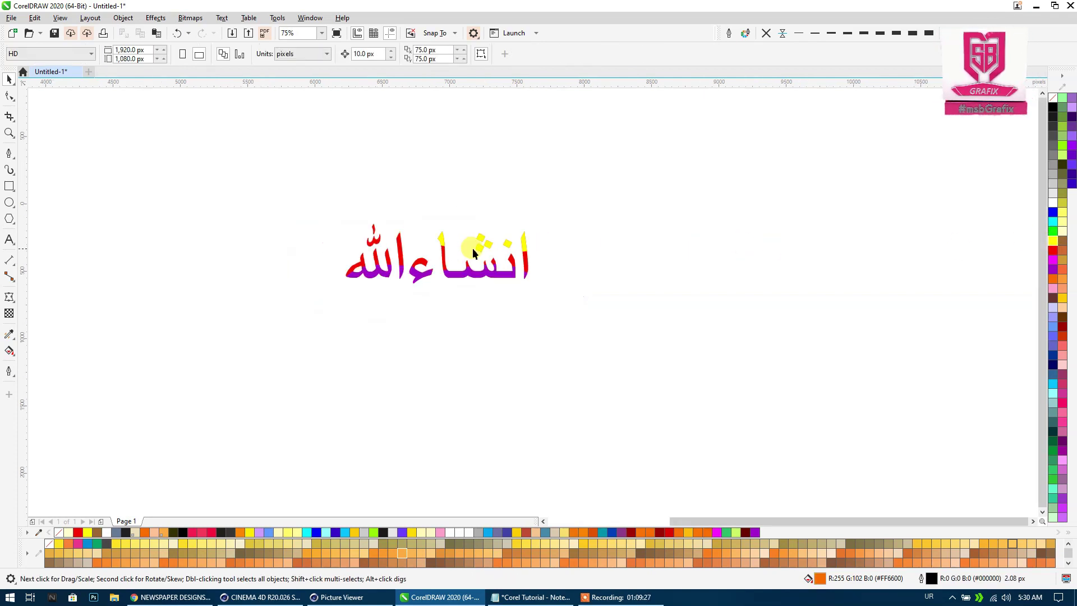
{"action": "scroll", "coordinate": [135, 314], "scroll_direction": "left", "scroll_amount": 5}
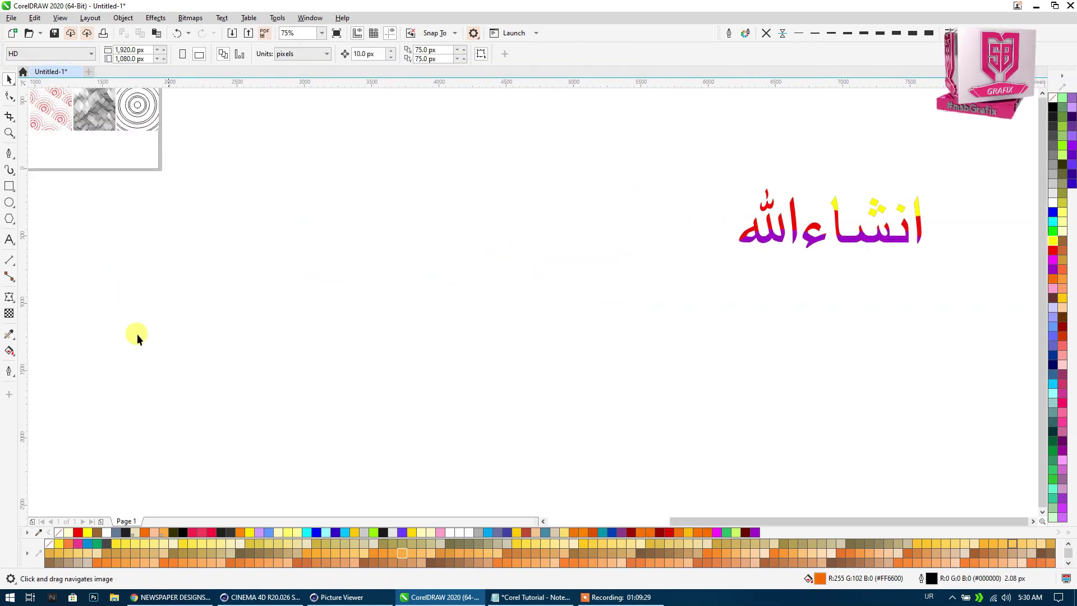
{"action": "left_click", "coordinate": [15, 357]}
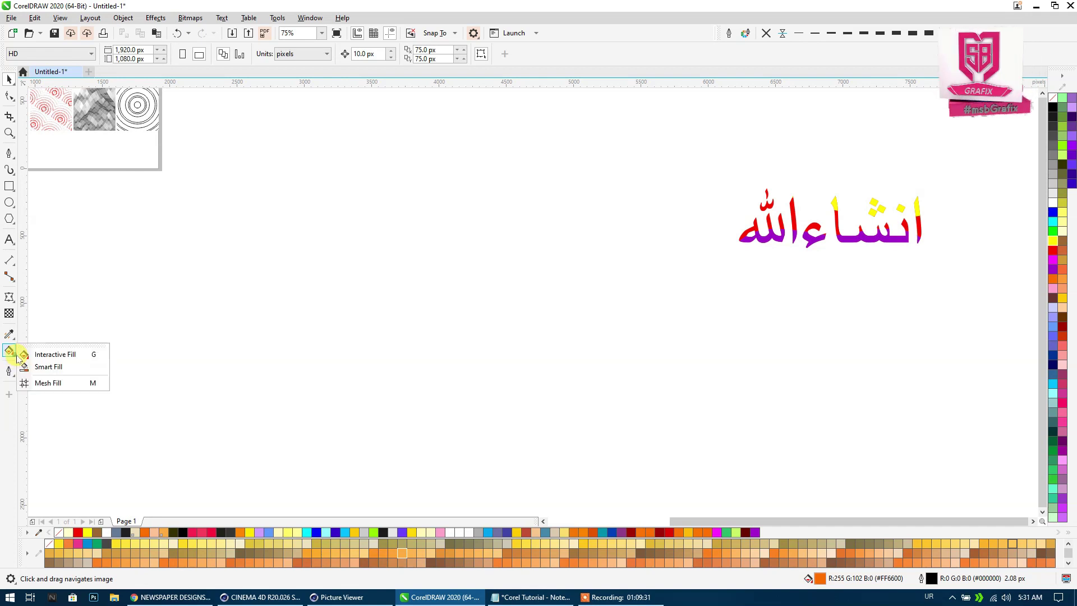
{"action": "left_click", "coordinate": [167, 273]}
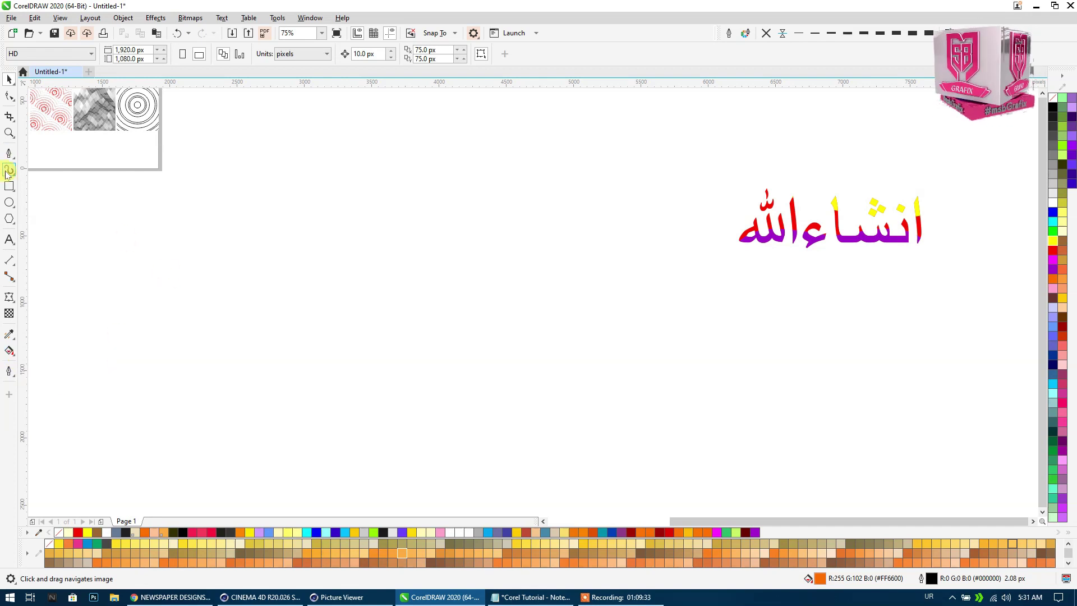
Draw a square left of the Arabic text and give it a mesh fill with two added grid lines.
{"action": "left_click", "coordinate": [9, 186]}
{"action": "left_click_drag", "start_coordinate": [161, 195], "coordinate": [378, 362]}
{"action": "left_click", "coordinate": [8, 81]}
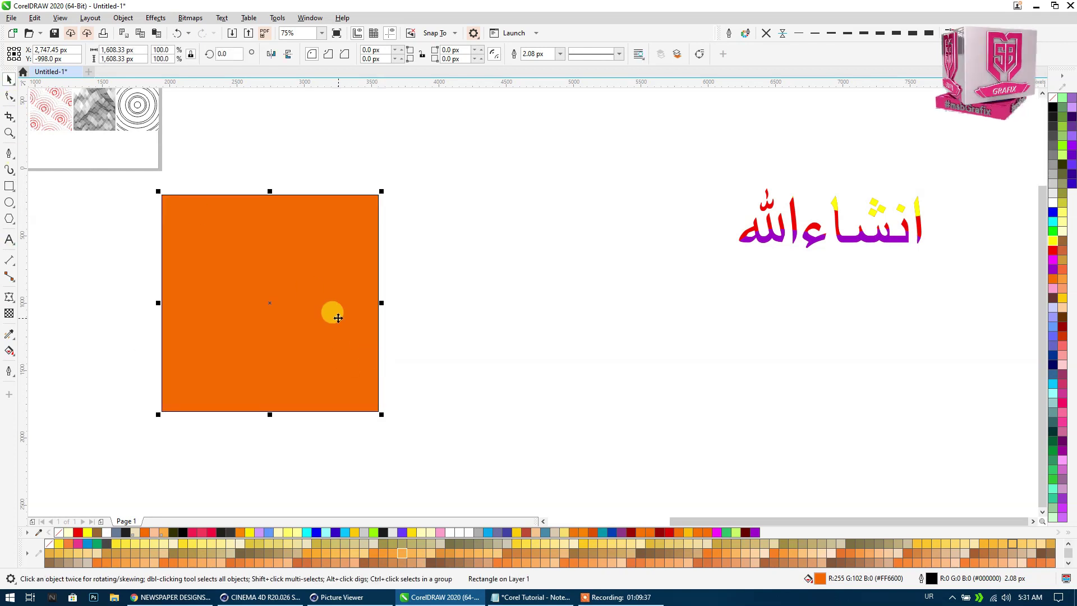
{"action": "left_click", "coordinate": [15, 358]}
{"action": "left_click", "coordinate": [34, 379]}
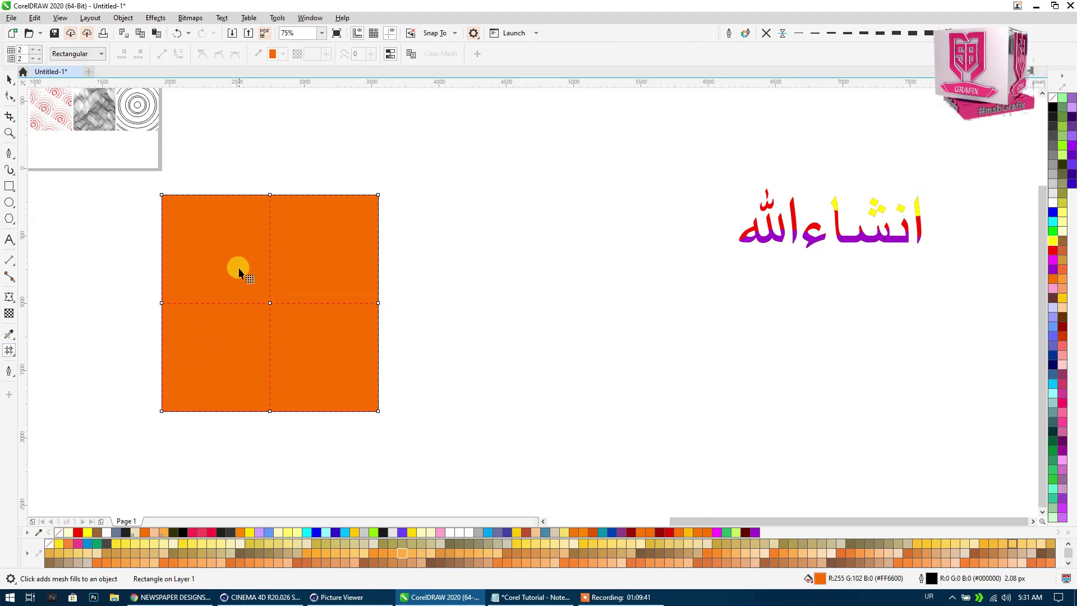
{"action": "double_click", "coordinate": [269, 244]}
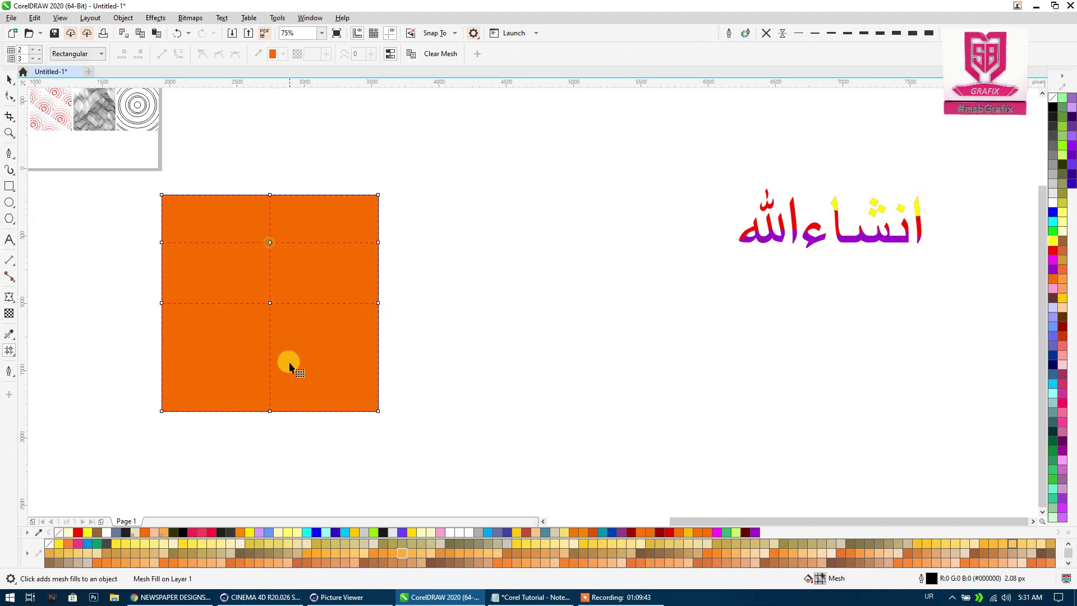
{"action": "double_click", "coordinate": [270, 382]}
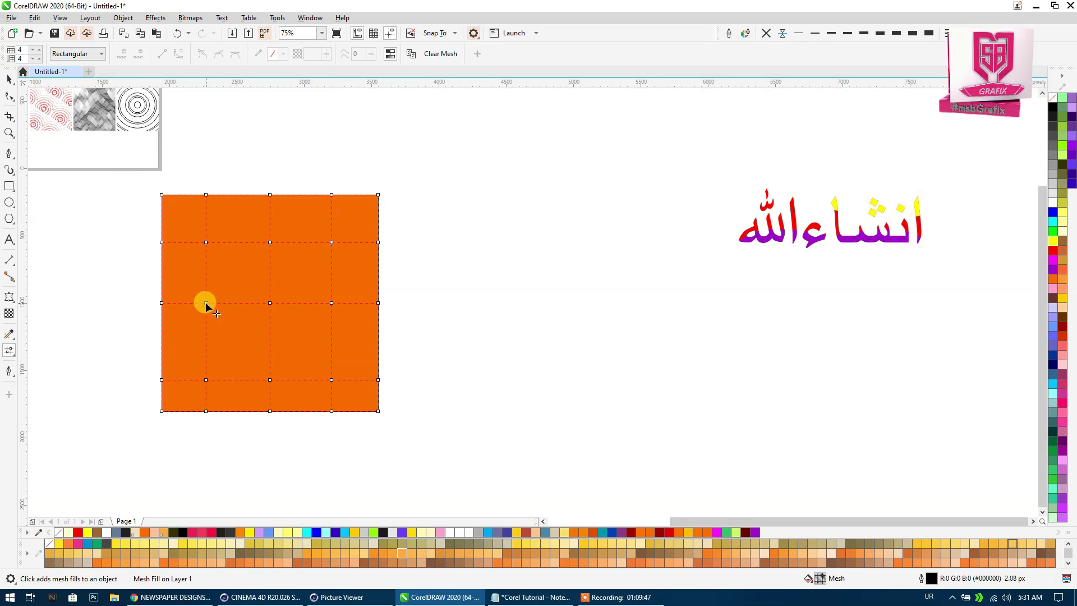
Stretch the square into a wide rectangle and reapply the mesh fill.
{"action": "scroll", "coordinate": [205, 306], "scroll_direction": "up", "scroll_amount": 3}
{"action": "scroll", "coordinate": [207, 306], "scroll_direction": "down", "scroll_amount": 3}
{"action": "left_click_drag", "start_coordinate": [231, 332], "coordinate": [254, 331]}
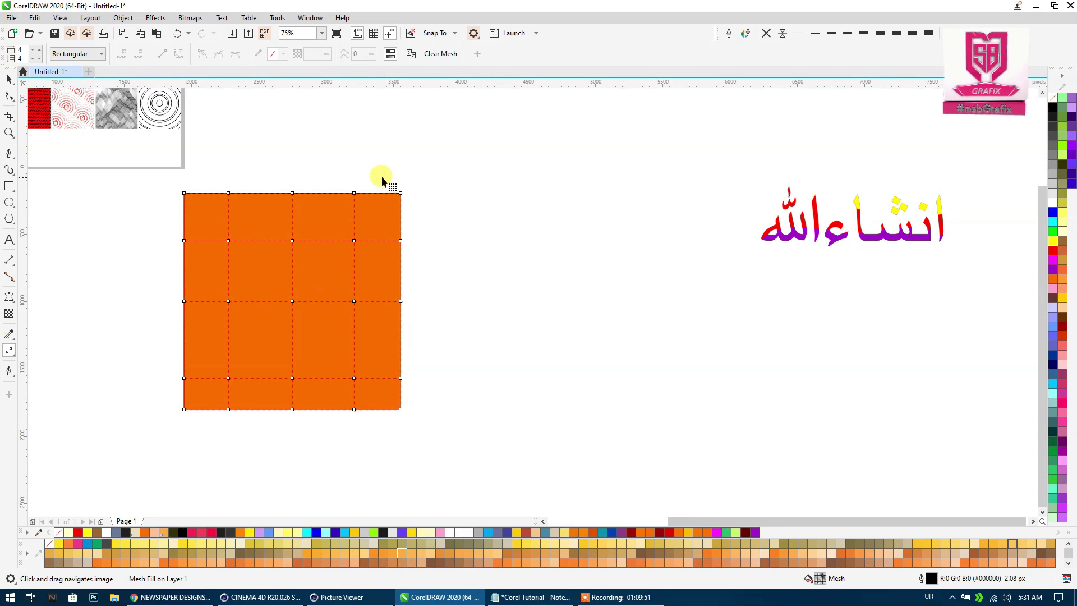
{"action": "left_click", "coordinate": [14, 79]}
{"action": "left_click_drag", "start_coordinate": [401, 301], "coordinate": [603, 303]}
{"action": "left_click_drag", "start_coordinate": [407, 319], "coordinate": [369, 299]}
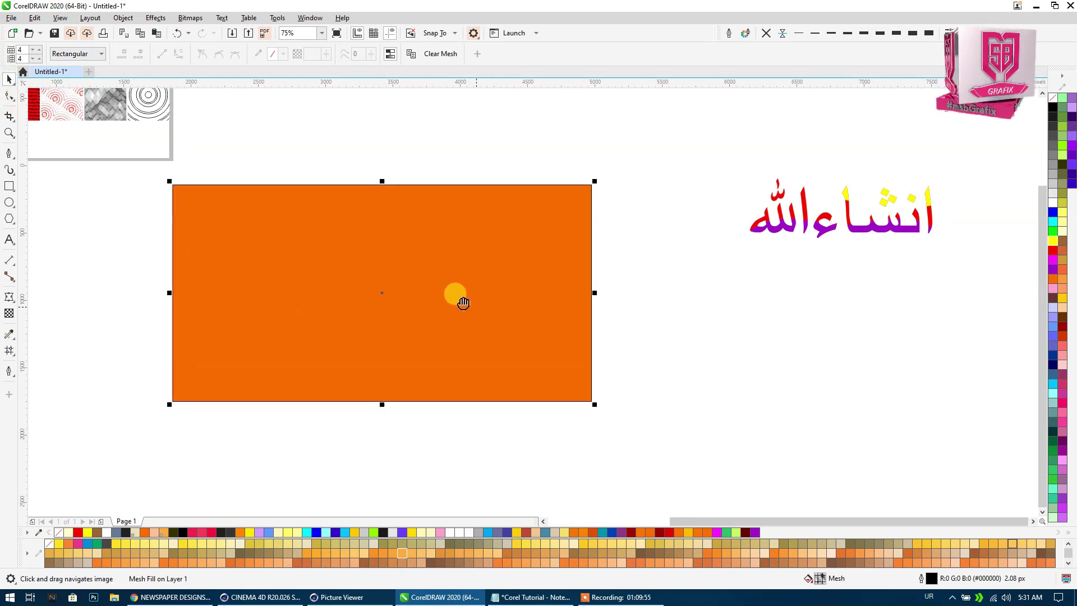
{"action": "left_click", "coordinate": [8, 316]}
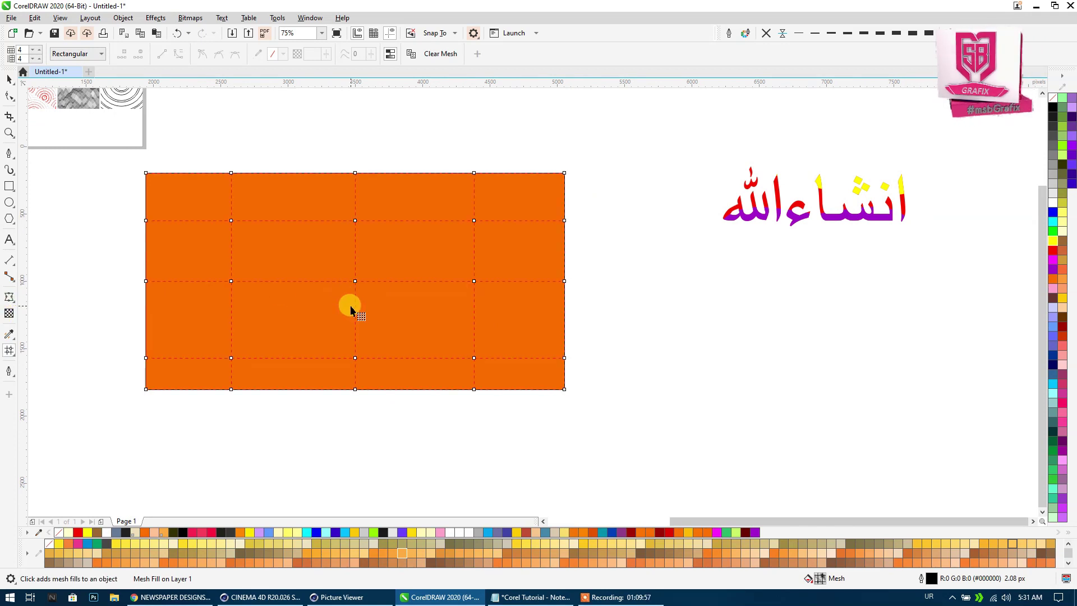
Colour the upper-right and centre mesh nodes yellow, red, green and light lavender.
{"action": "left_click", "coordinate": [474, 220]}
{"action": "left_click", "coordinate": [1053, 241]}
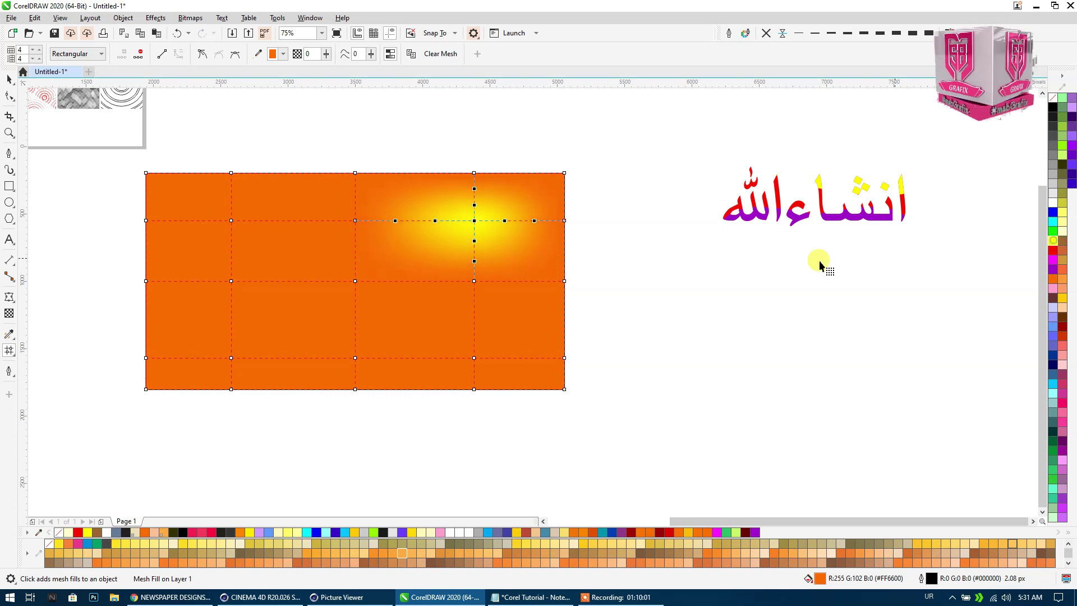
{"action": "left_click", "coordinate": [354, 220]}
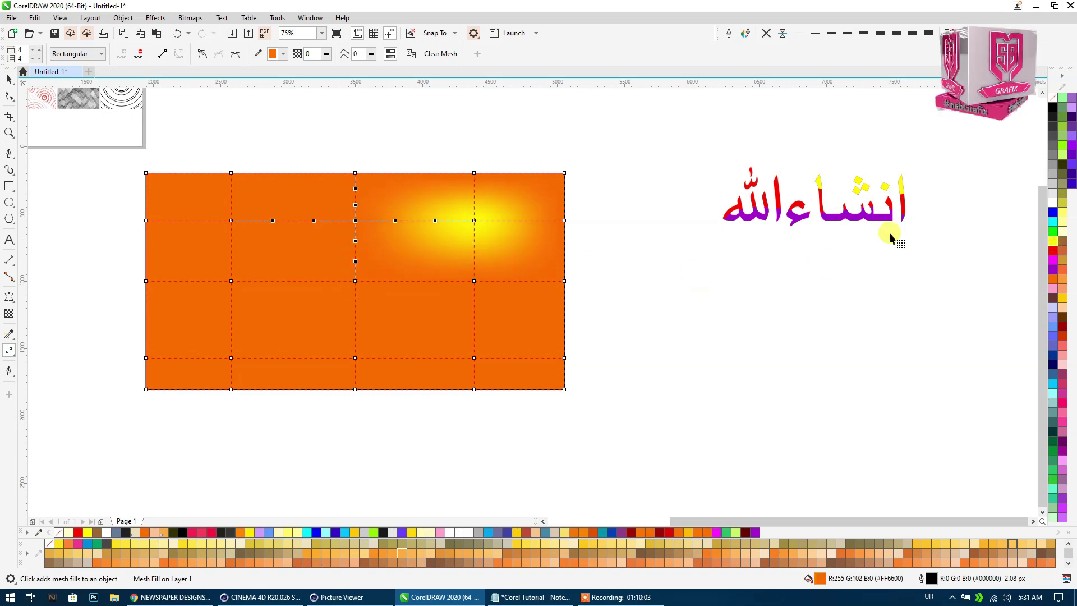
{"action": "left_click", "coordinate": [1048, 249]}
{"action": "left_click", "coordinate": [475, 281]}
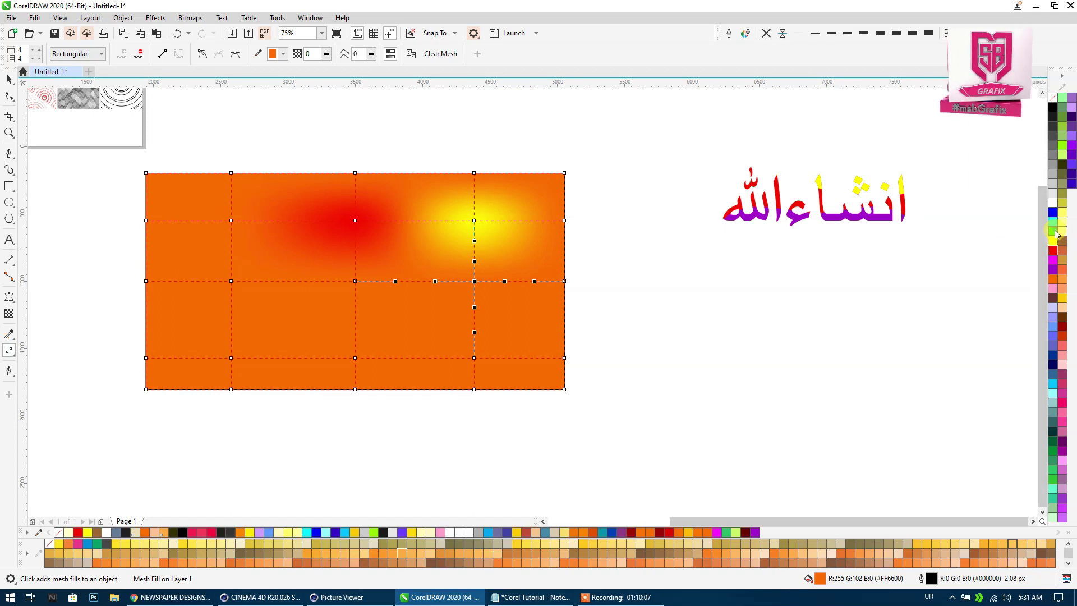
{"action": "left_click", "coordinate": [1054, 231]}
{"action": "left_click", "coordinate": [355, 281]}
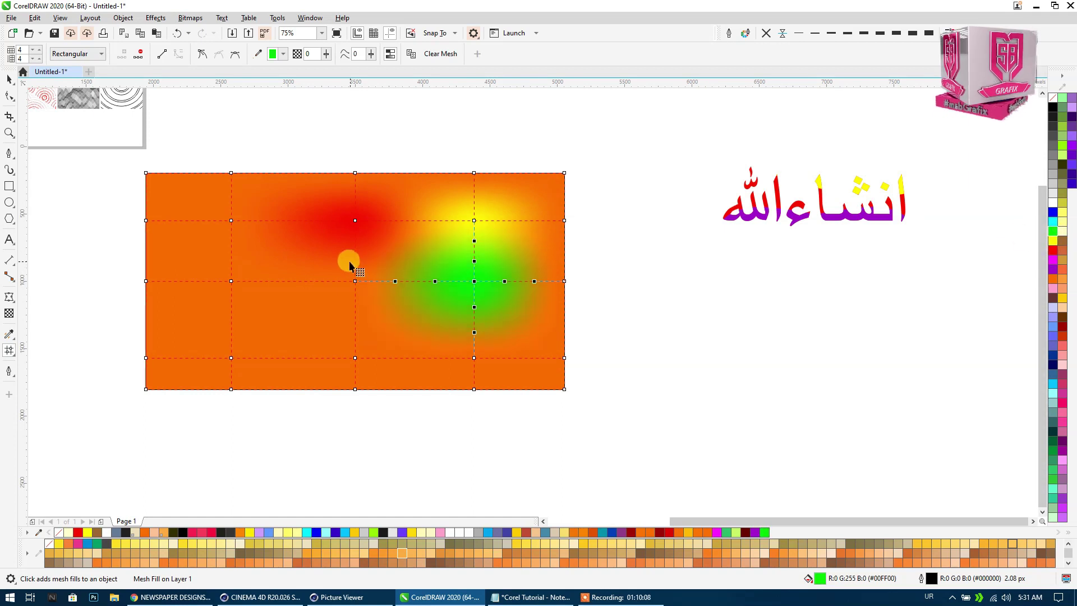
{"action": "left_click", "coordinate": [1053, 307]}
Colour the lower and left interior mesh nodes black, cyan, light purple and red-pink.
{"action": "left_click_drag", "start_coordinate": [292, 304], "coordinate": [380, 353]}
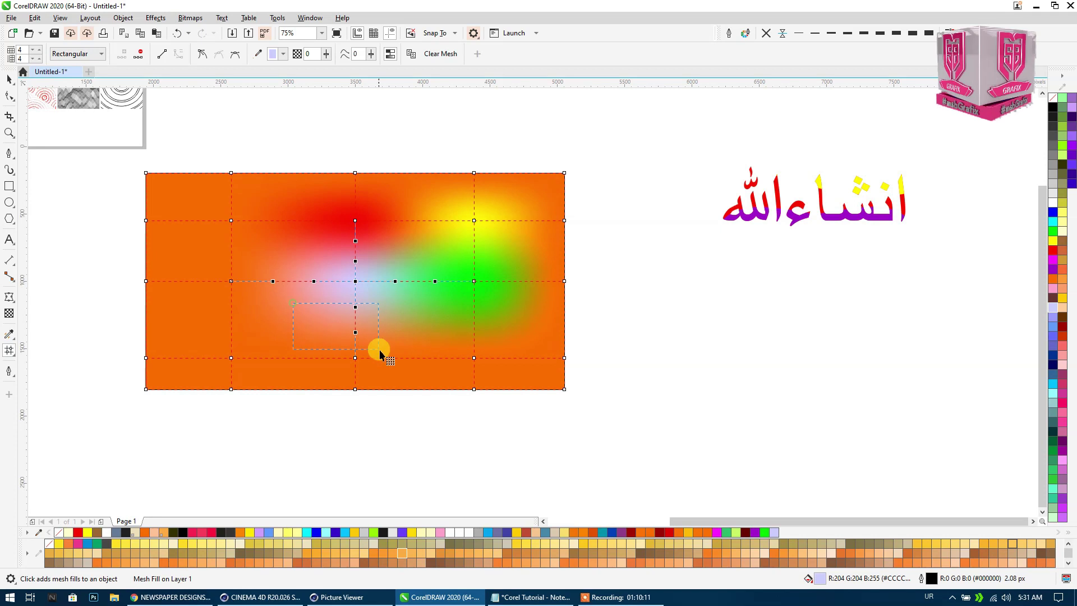
{"action": "left_click", "coordinate": [355, 357]}
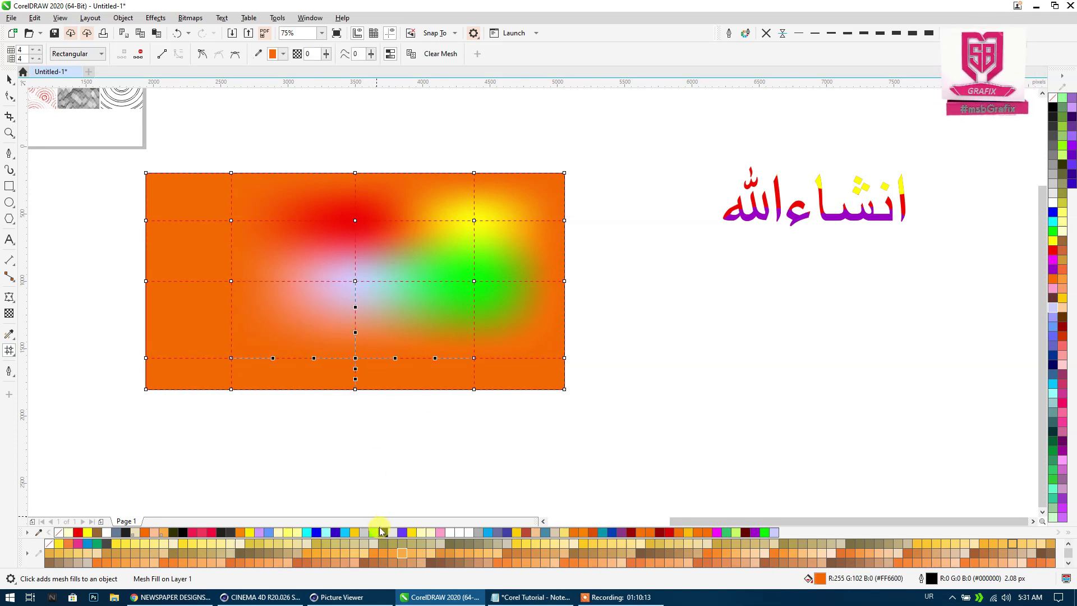
{"action": "left_click", "coordinate": [379, 531]}
{"action": "left_click", "coordinate": [208, 331]}
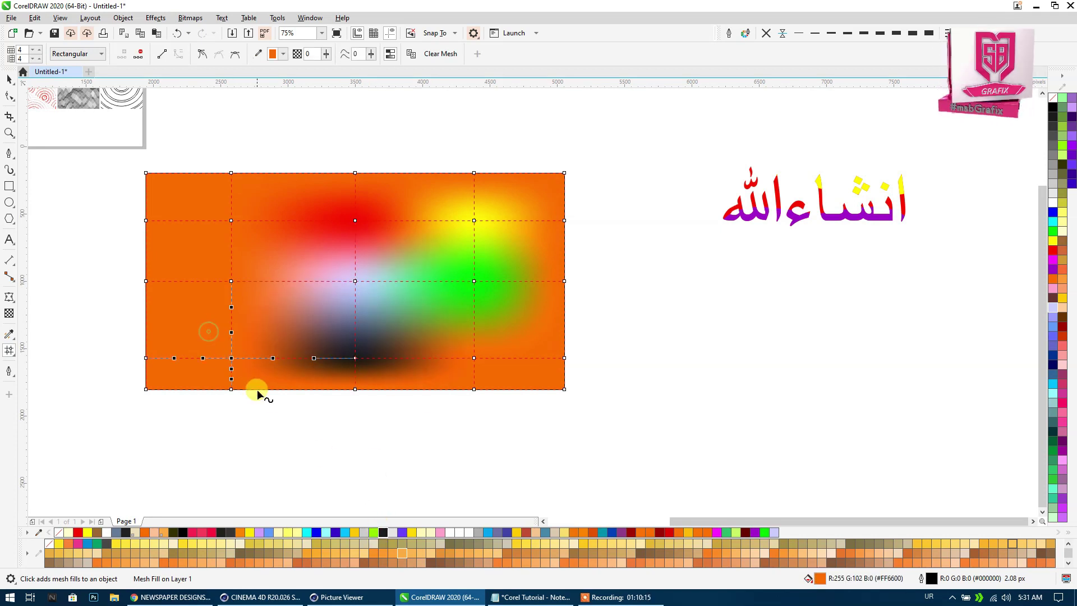
{"action": "left_click", "coordinate": [307, 531]}
{"action": "left_click", "coordinate": [222, 241]}
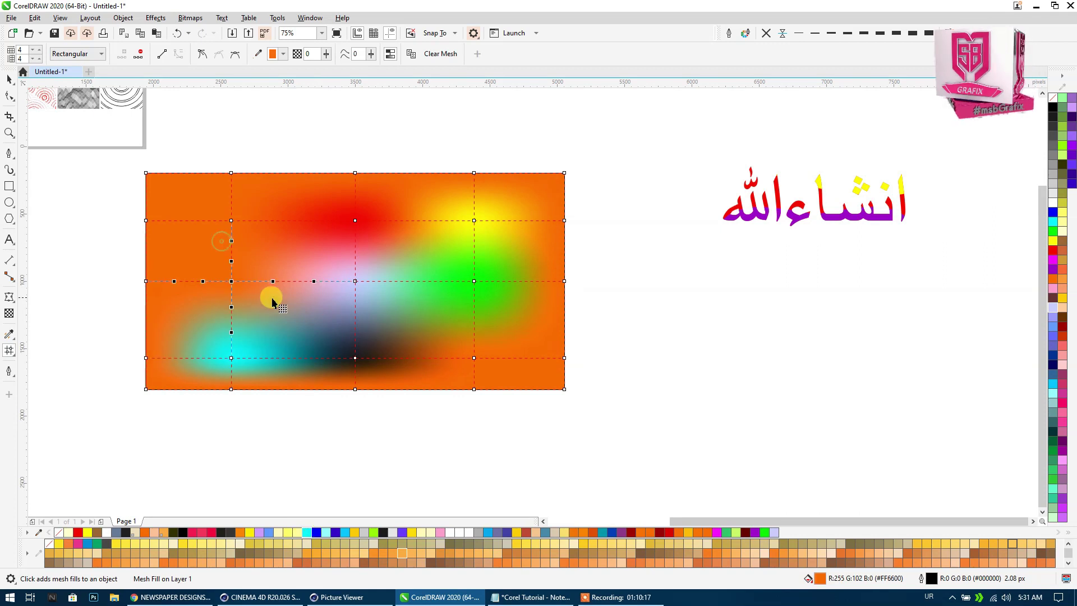
{"action": "left_click", "coordinate": [259, 531]}
{"action": "left_click", "coordinate": [232, 225]}
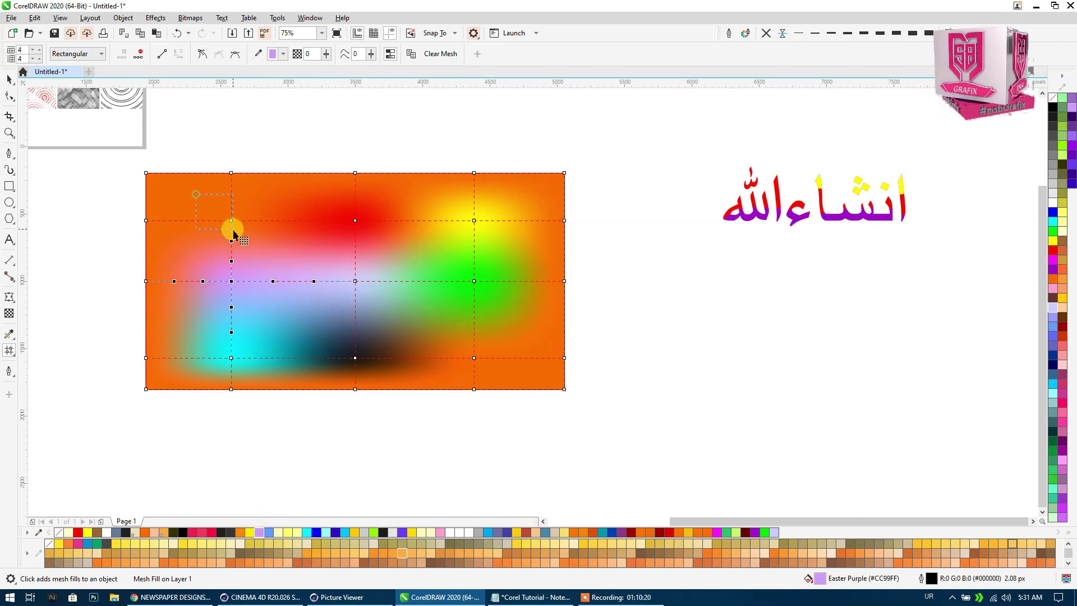
{"action": "left_click", "coordinate": [198, 531]}
Colour the top-edge mesh nodes purple, purple, lavender and cyan.
{"action": "left_click", "coordinate": [231, 172]}
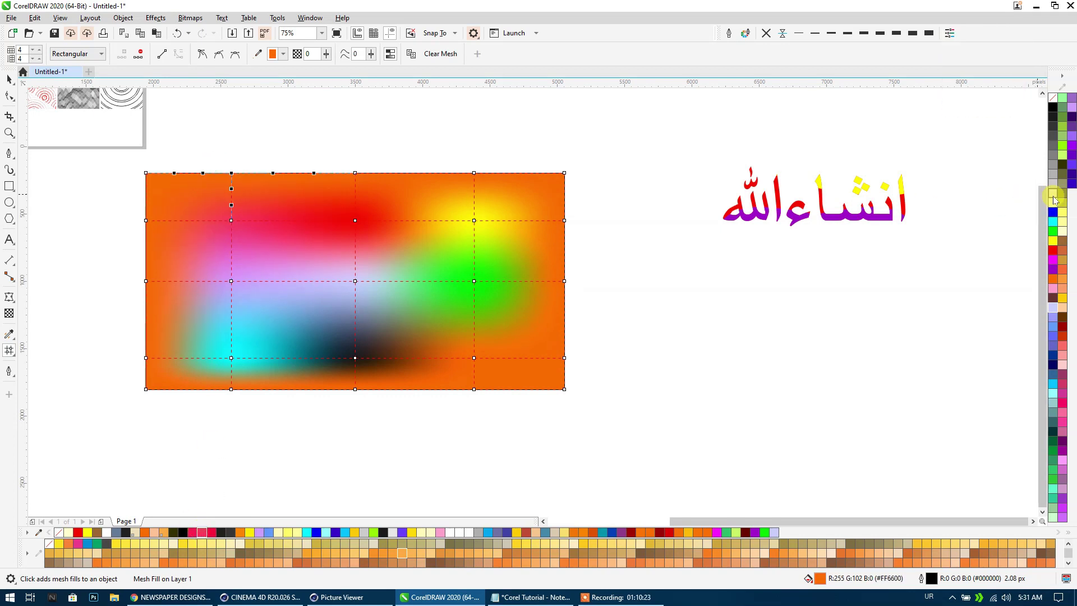
{"action": "left_click", "coordinate": [1071, 147]}
{"action": "left_click_drag", "start_coordinate": [544, 151], "coordinate": [577, 191]}
{"action": "left_click", "coordinate": [1072, 138]}
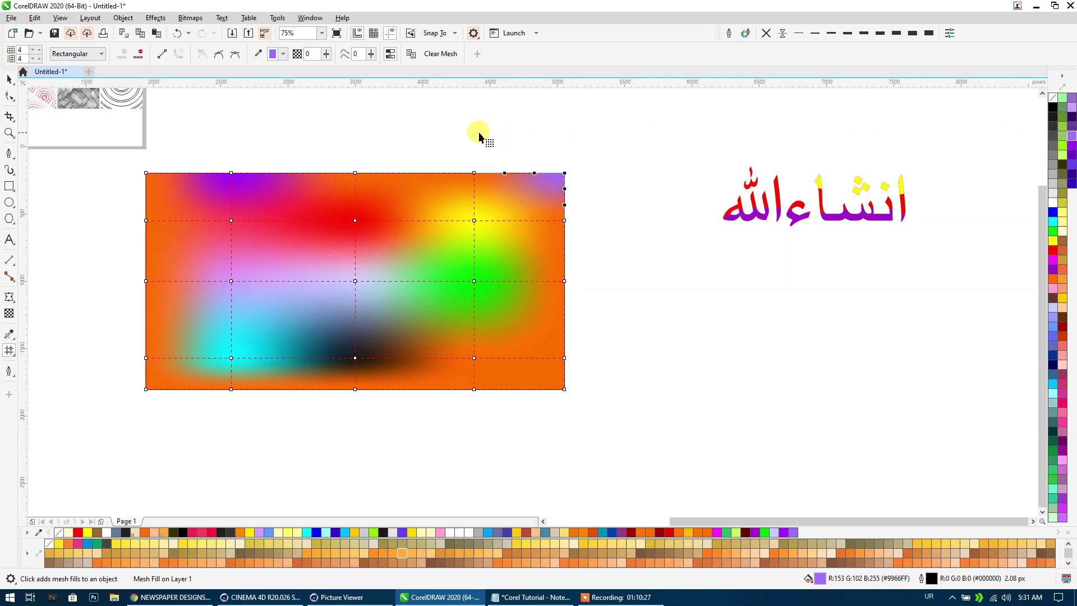
{"action": "left_click", "coordinate": [474, 172]}
{"action": "left_click", "coordinate": [1066, 116]}
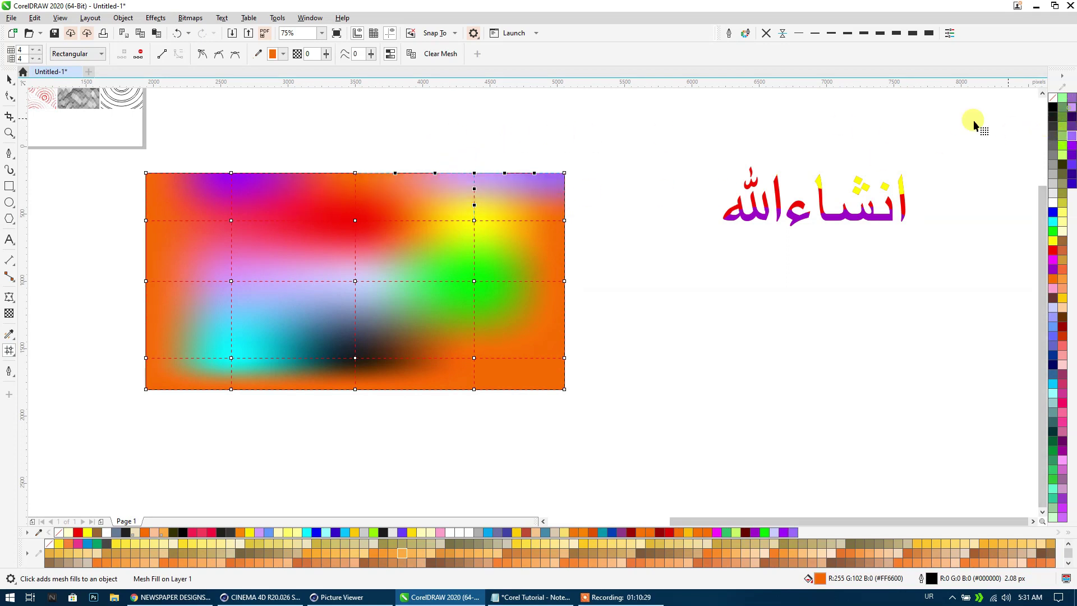
{"action": "left_click", "coordinate": [356, 173]}
{"action": "left_click", "coordinate": [1053, 384]}
Colour the right-edge nodes blue-purple, bottom-right pink-red, left-edge yellow and bottom-left near black.
{"action": "left_click_drag", "start_coordinate": [606, 247], "coordinate": [559, 377]}
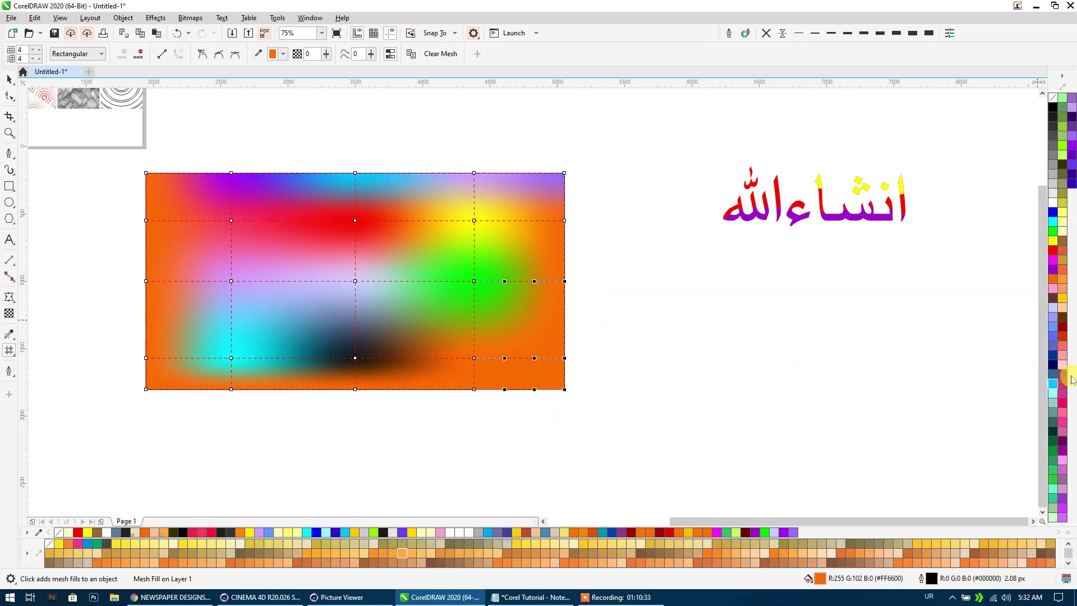
{"action": "left_click", "coordinate": [1052, 345]}
{"action": "left_click_drag", "start_coordinate": [536, 411], "coordinate": [460, 374]}
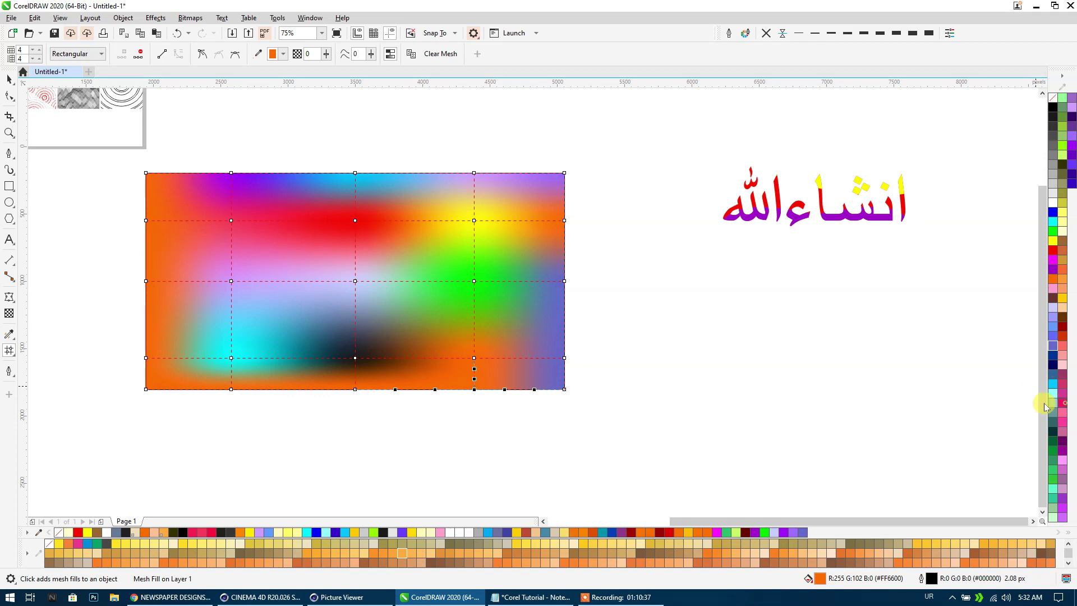
{"action": "left_click", "coordinate": [1062, 403]}
{"action": "left_click_drag", "start_coordinate": [106, 205], "coordinate": [177, 306]}
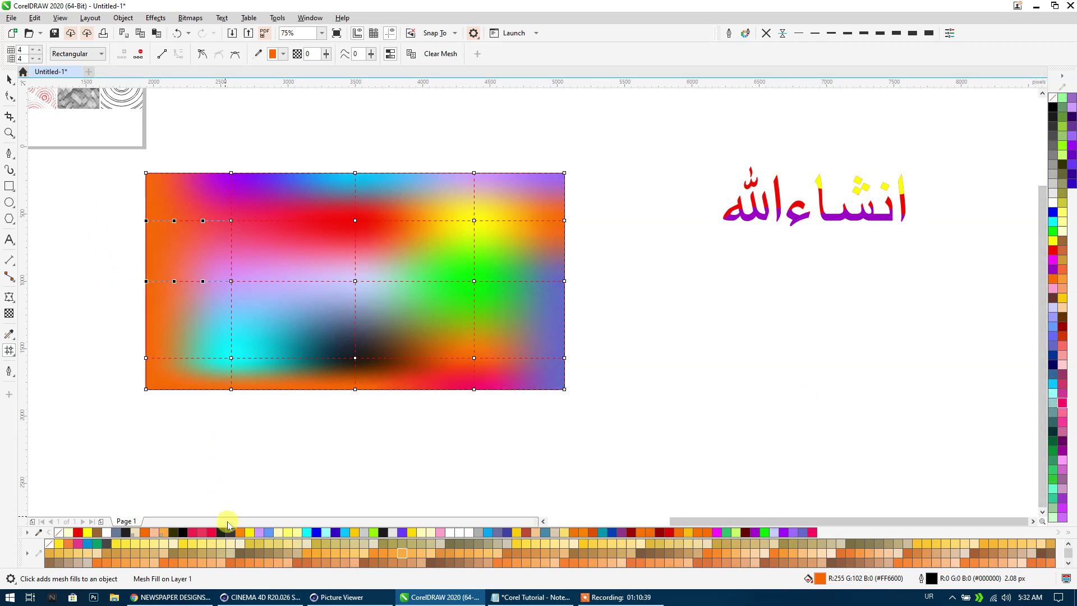
{"action": "left_click", "coordinate": [248, 531]}
{"action": "left_click_drag", "start_coordinate": [119, 347], "coordinate": [171, 407]}
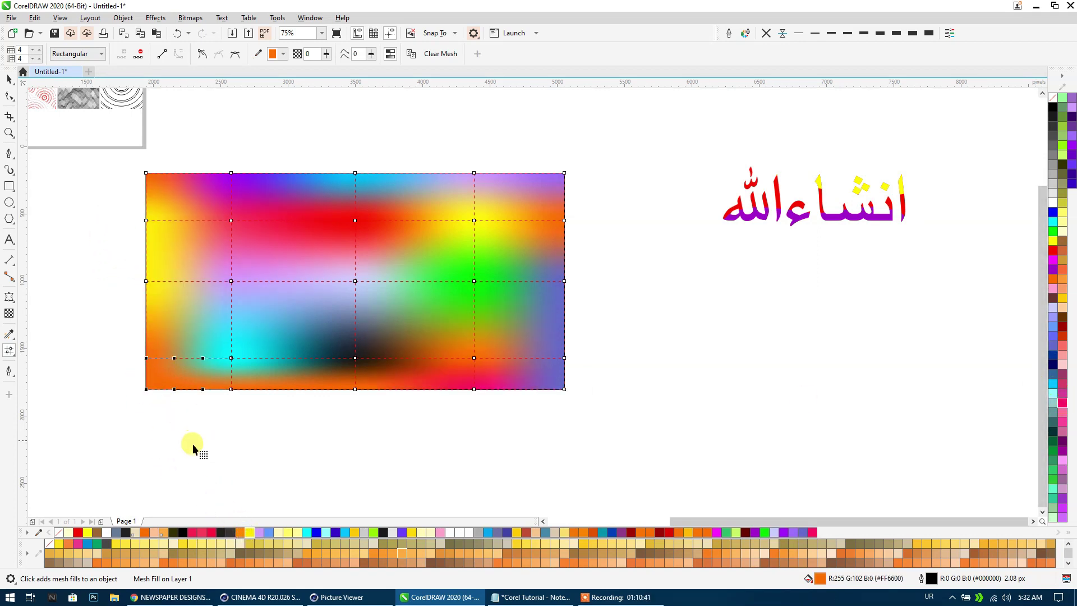
{"action": "left_click", "coordinate": [222, 532]}
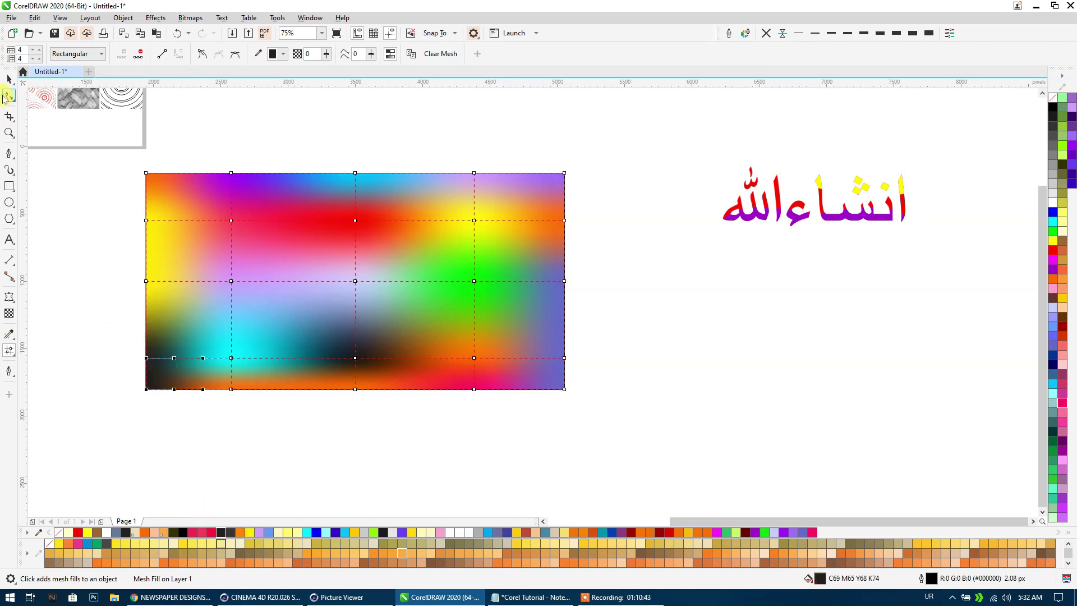
Move the mesh rectangle below the text and place a copy of the Arabic text on it, enlarged to 156.5%.
{"action": "left_click", "coordinate": [4, 76]}
{"action": "scroll", "coordinate": [432, 155], "scroll_direction": "down", "scroll_amount": 1}
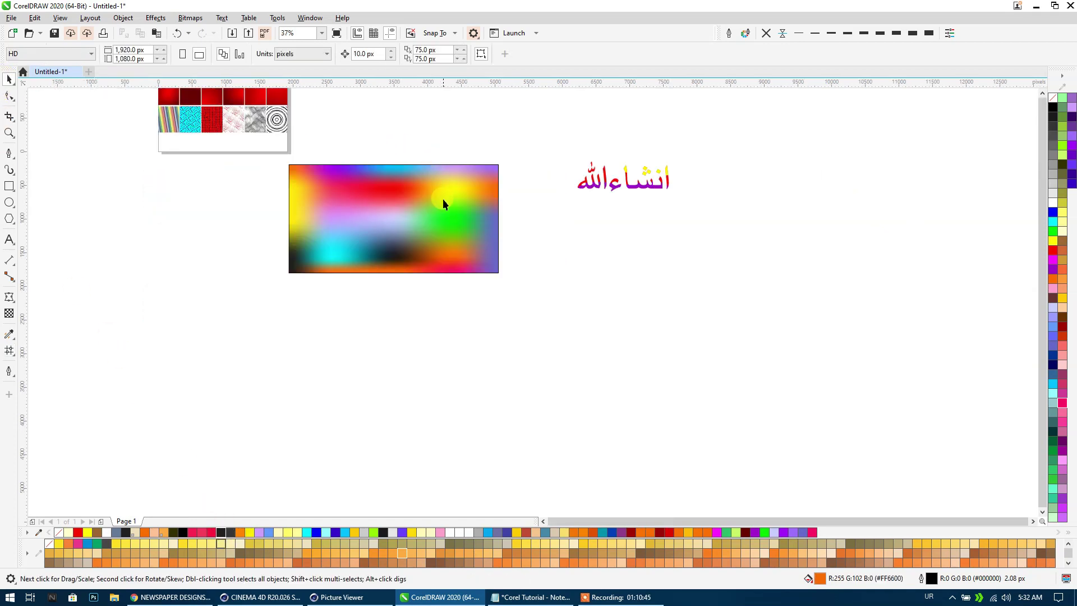
{"action": "left_click_drag", "start_coordinate": [444, 200], "coordinate": [520, 262]}
{"action": "left_click", "coordinate": [629, 186]}
{"action": "key", "text": "Escape"}
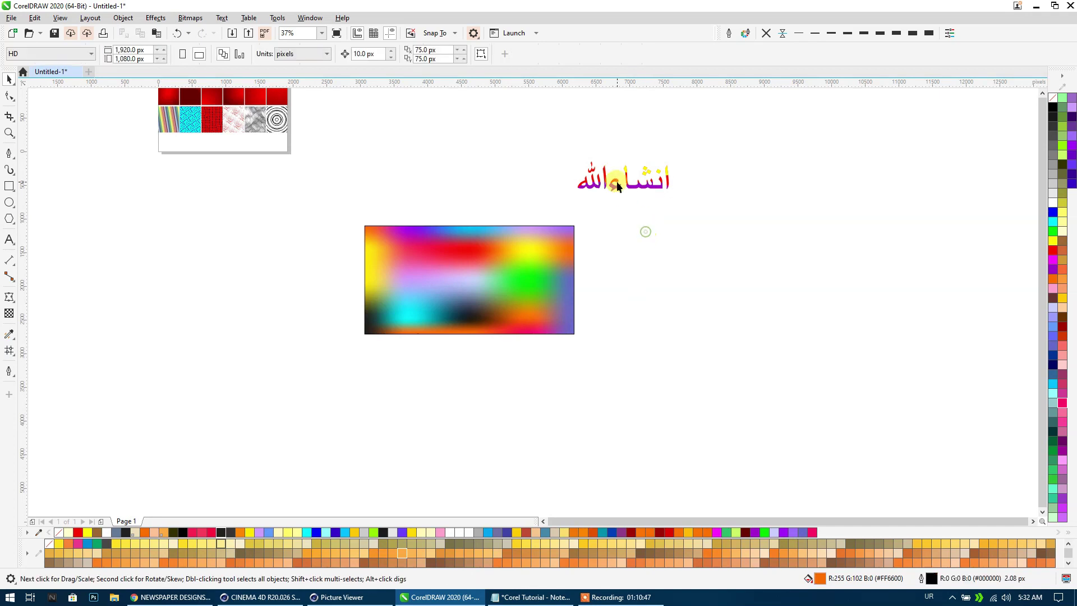
{"action": "left_click_drag", "start_coordinate": [626, 184], "coordinate": [456, 271]}
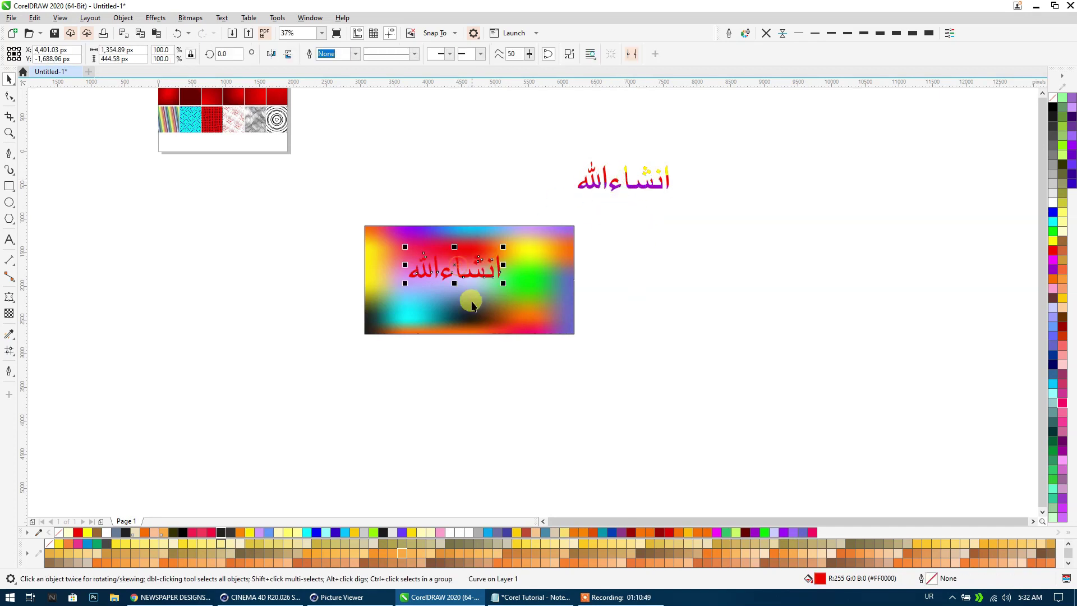
{"action": "left_click_drag", "start_coordinate": [507, 296], "coordinate": [558, 305]}
{"action": "left_click_drag", "start_coordinate": [462, 287], "coordinate": [457, 296]}
Centre the text copy on the rectangle and colour it white.
{"action": "left_click_drag", "start_coordinate": [329, 206], "coordinate": [598, 376]}
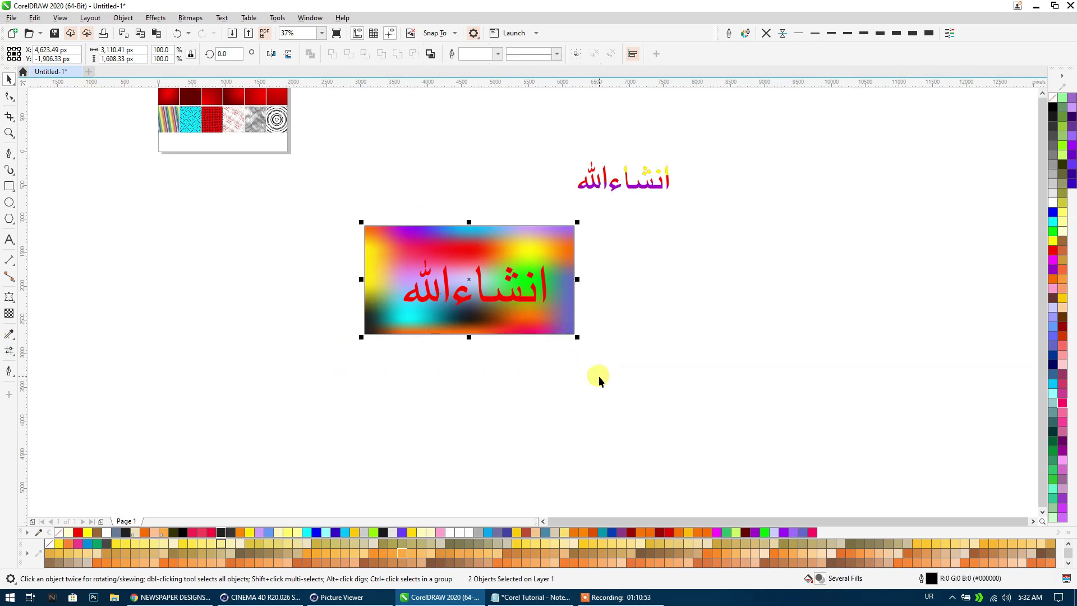
{"action": "key", "text": "c"}
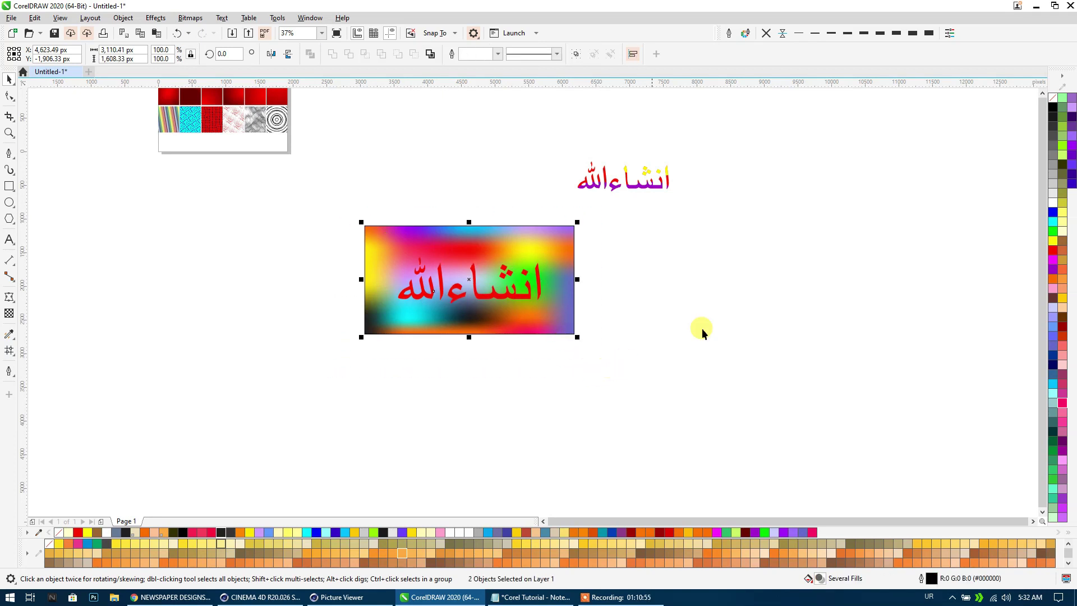
{"action": "left_click", "coordinate": [920, 283]}
{"action": "left_click", "coordinate": [510, 303]}
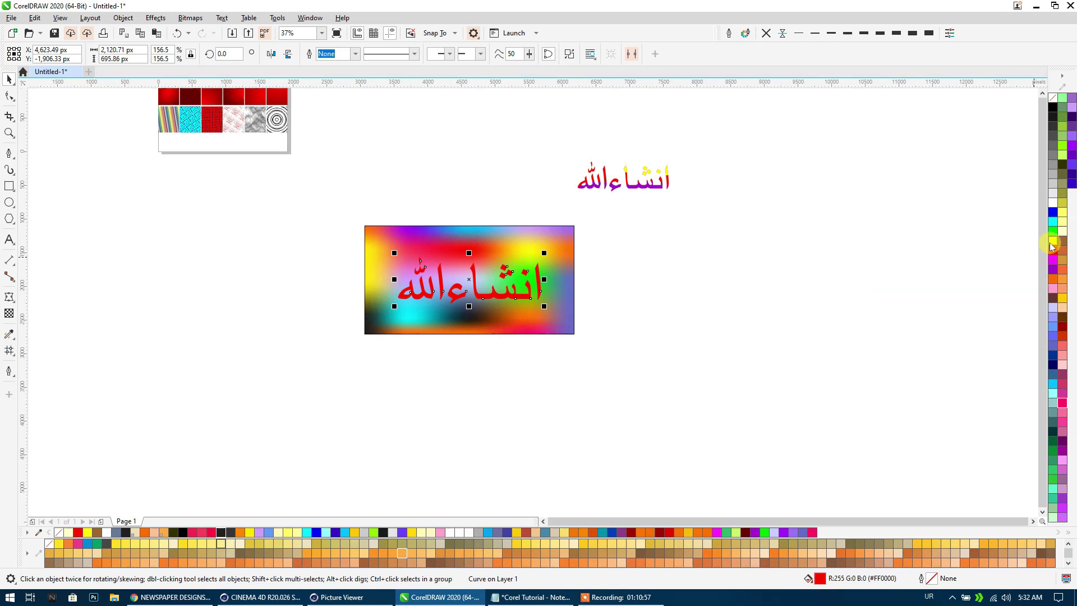
{"action": "left_click", "coordinate": [1053, 203]}
{"action": "scroll", "coordinate": [537, 306], "scroll_direction": "up", "scroll_amount": 2}
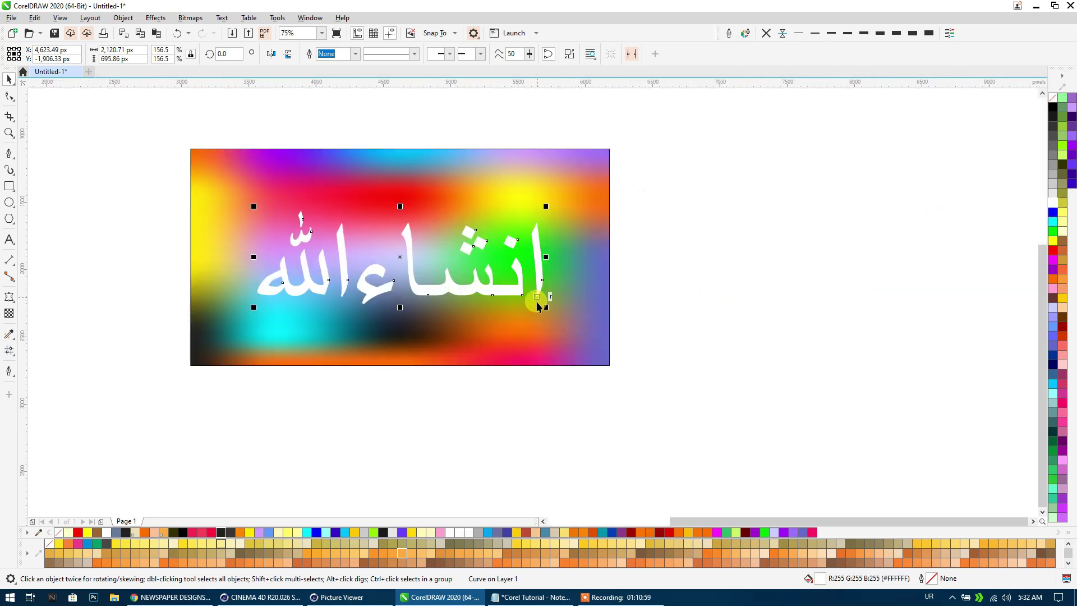
{"action": "left_click", "coordinate": [639, 274]}
{"action": "scroll", "coordinate": [640, 274], "scroll_direction": "down", "scroll_amount": 5}
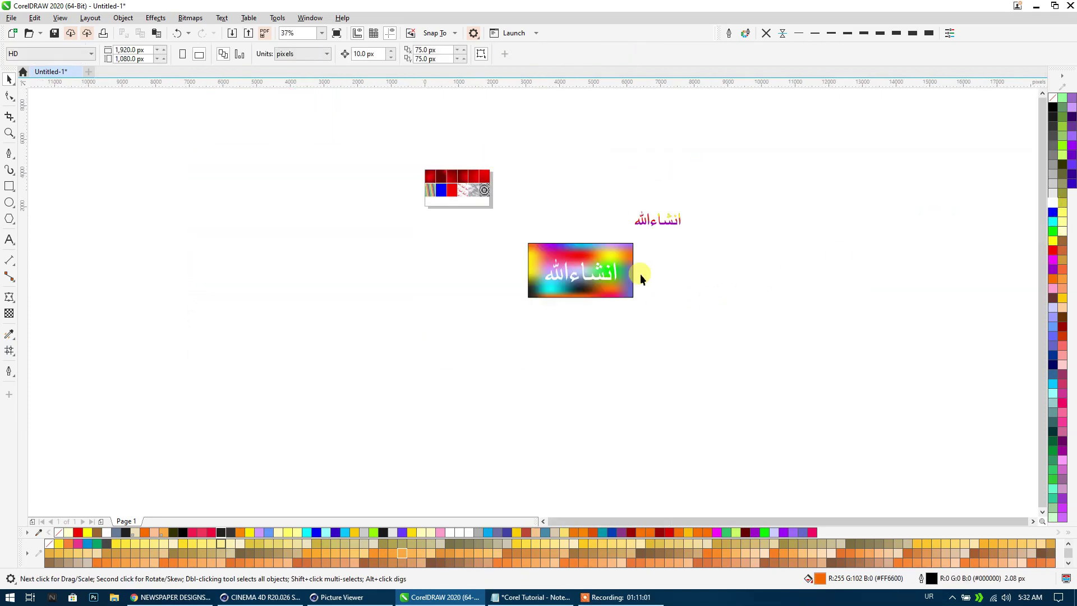
{"action": "scroll", "coordinate": [461, 274], "scroll_direction": "up", "scroll_amount": 2}
{"action": "scroll", "coordinate": [461, 275], "scroll_direction": "up", "scroll_amount": 2}
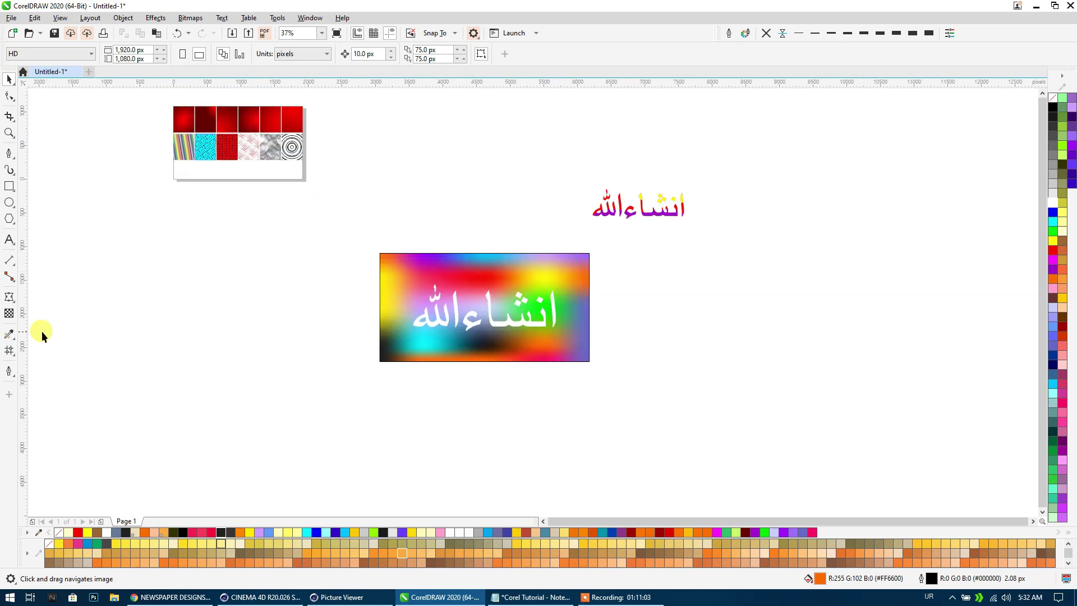
Draw a new rectangle left of the gradient panel and set its fill to none.
{"action": "left_click", "coordinate": [12, 353]}
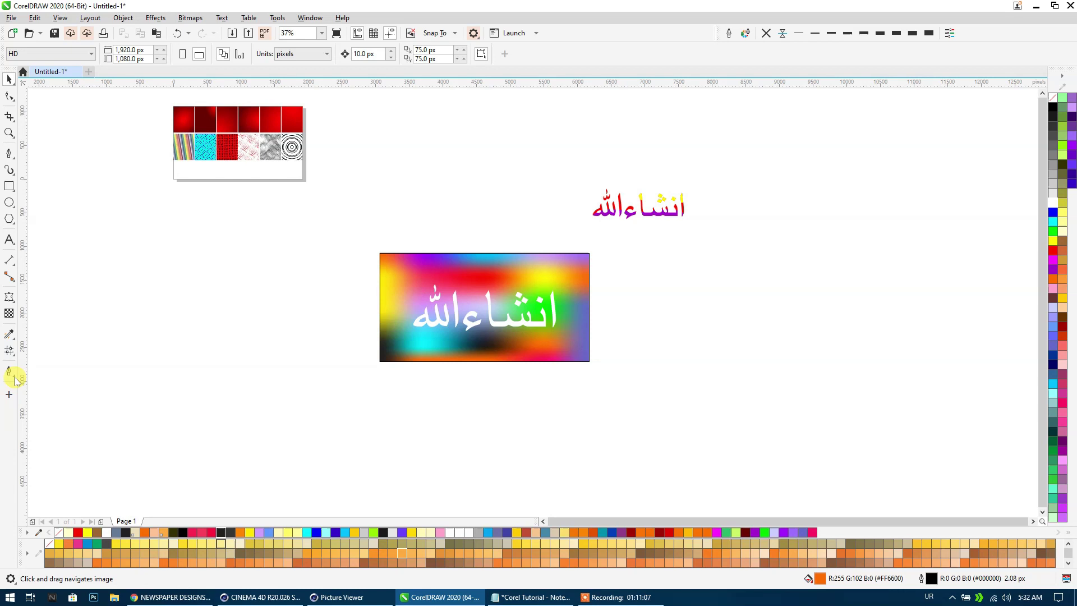
{"action": "left_click", "coordinate": [15, 378]}
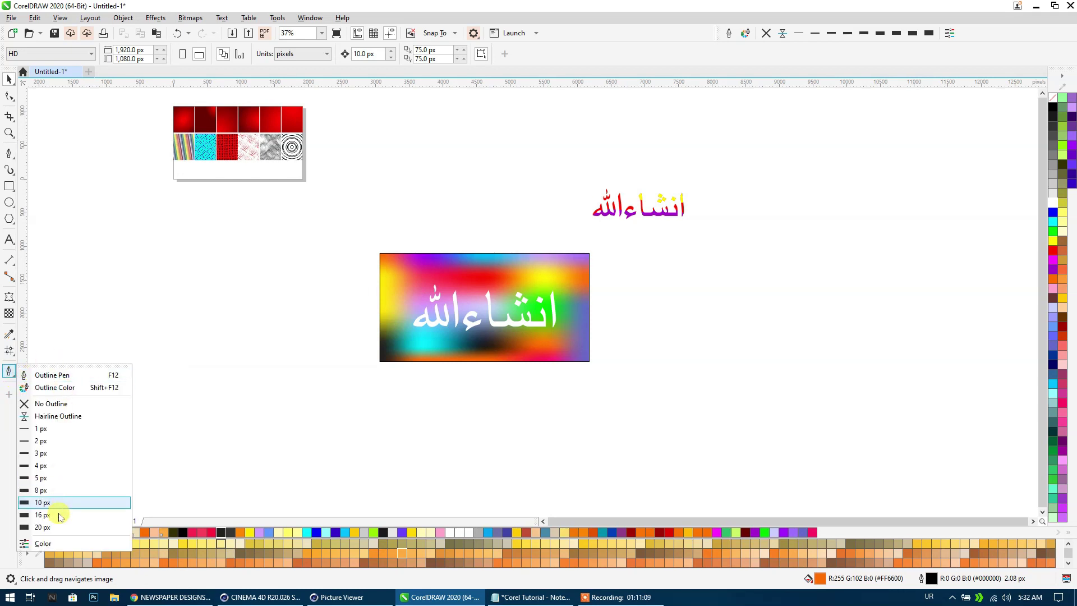
{"action": "scroll", "coordinate": [544, 317], "scroll_direction": "up", "scroll_amount": 2}
{"action": "scroll", "coordinate": [540, 318], "scroll_direction": "down", "scroll_amount": 2}
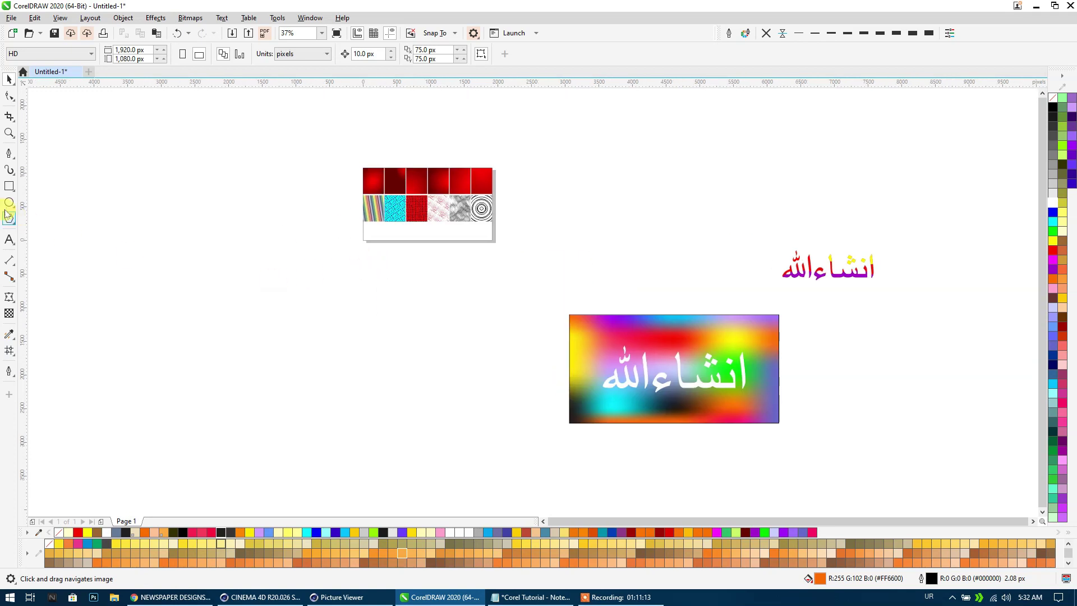
{"action": "left_click", "coordinate": [9, 186]}
{"action": "left_click_drag", "start_coordinate": [235, 323], "coordinate": [326, 397]}
{"action": "left_click", "coordinate": [9, 80]}
{"action": "left_click", "coordinate": [1053, 100]}
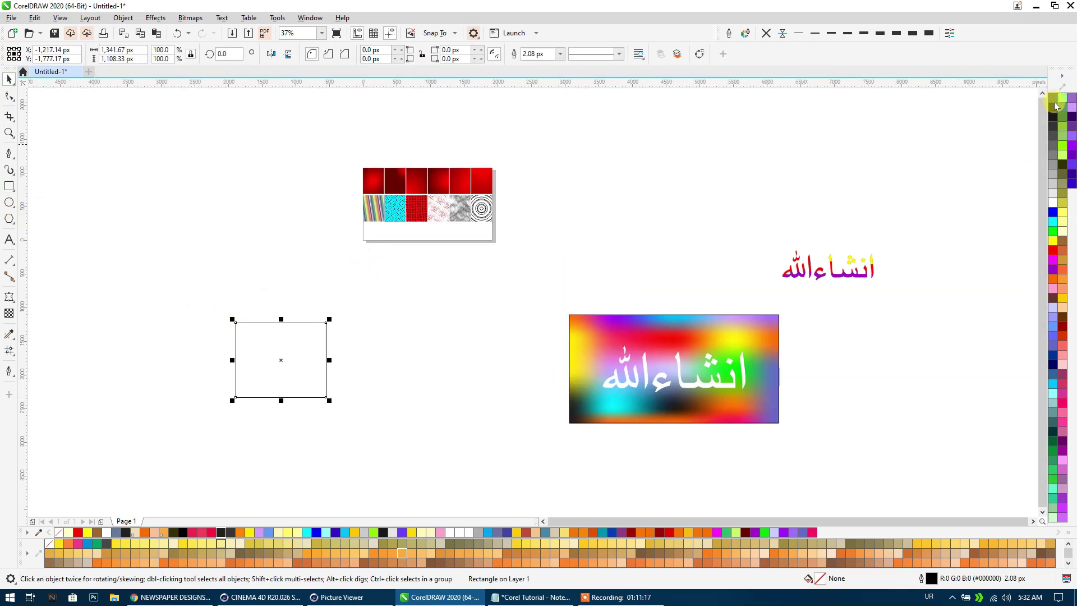
{"action": "scroll", "coordinate": [314, 385], "scroll_direction": "up", "scroll_amount": 2}
{"action": "scroll", "coordinate": [235, 336], "scroll_direction": "up", "scroll_amount": 2}
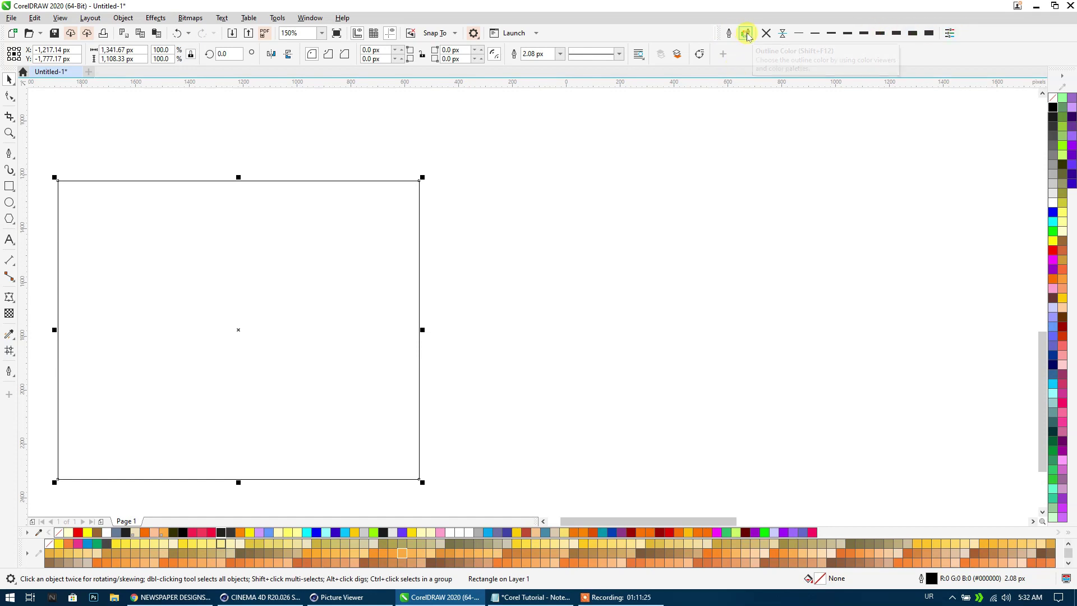
Set the rectangle's outline colour to red and its width to 25.0 px.
{"action": "left_click", "coordinate": [728, 35]}
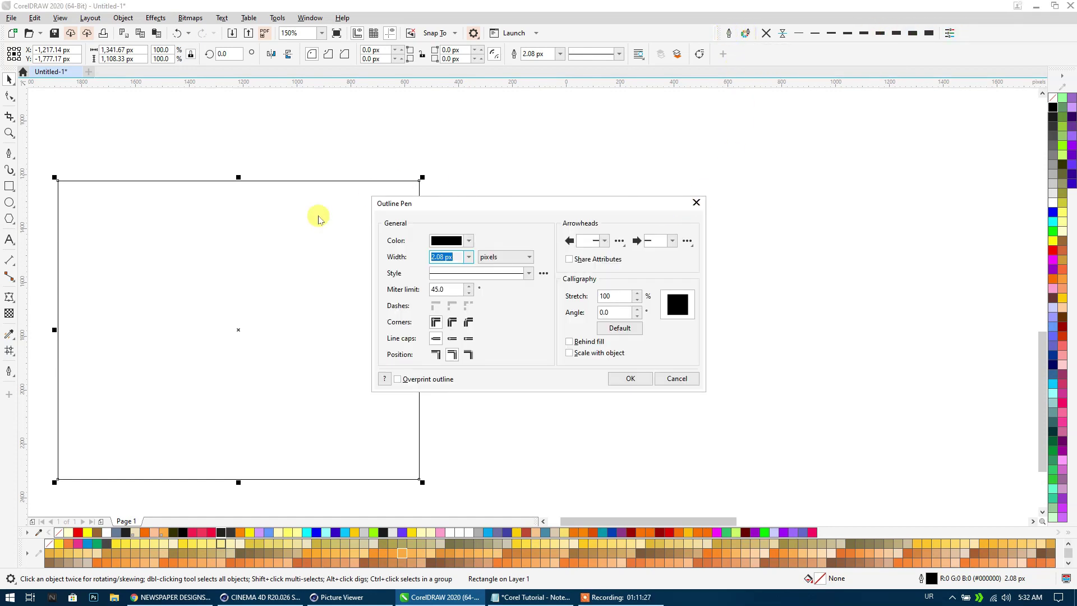
{"action": "left_click", "coordinate": [470, 243]}
{"action": "left_click", "coordinate": [469, 243]}
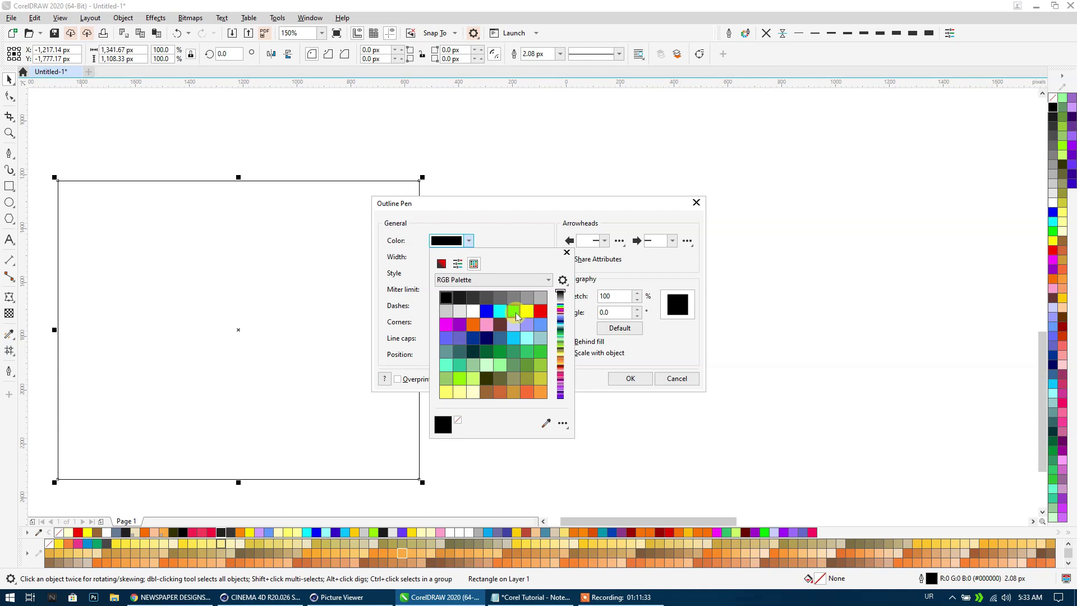
{"action": "left_click", "coordinate": [540, 312]}
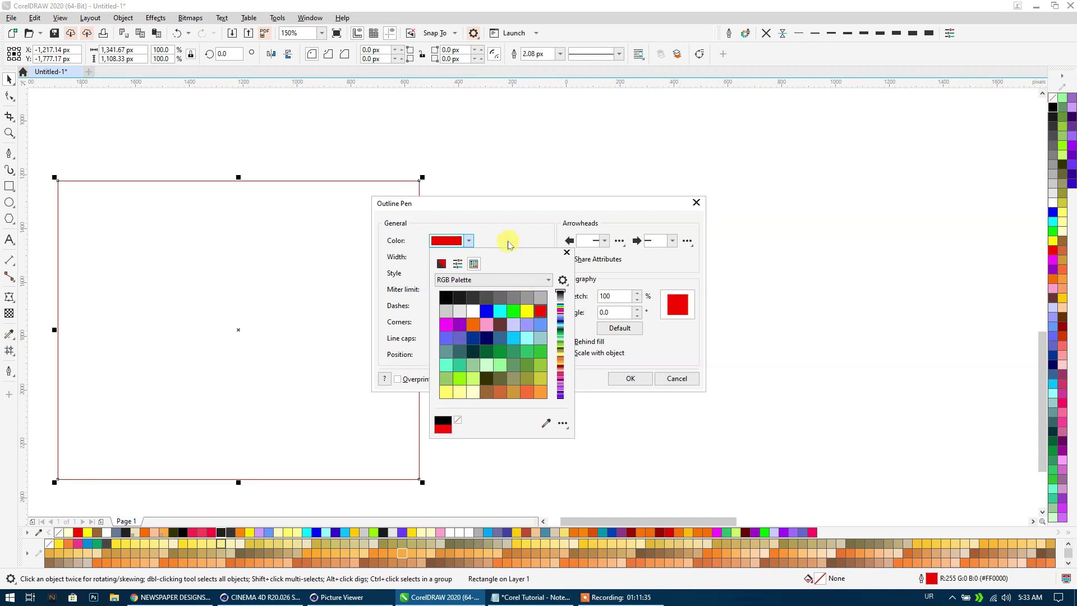
{"action": "left_click", "coordinate": [509, 245]}
{"action": "left_click", "coordinate": [469, 257]}
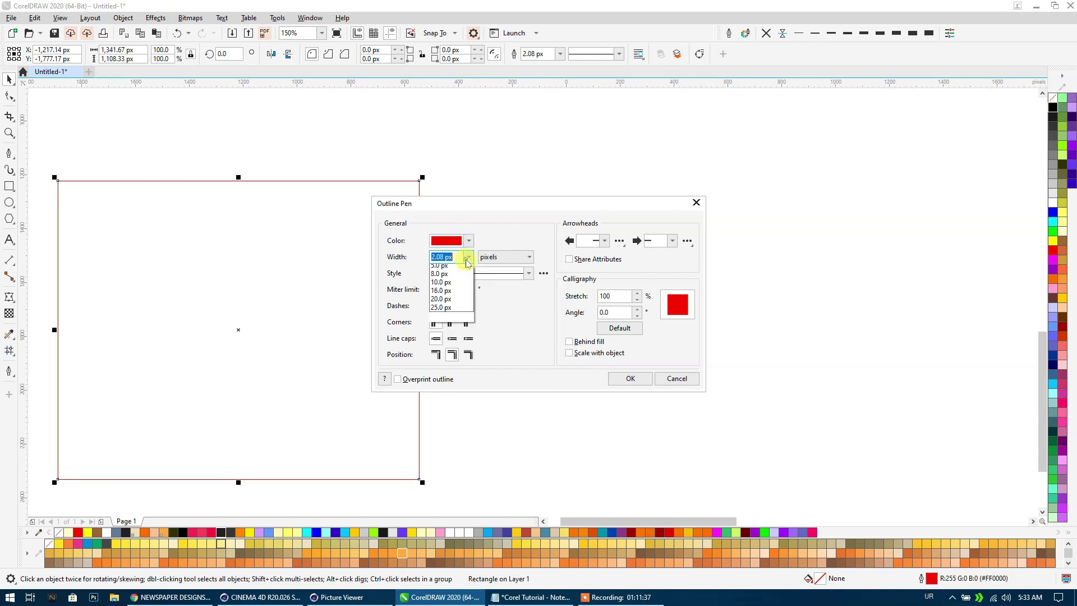
{"action": "left_click", "coordinate": [454, 340]}
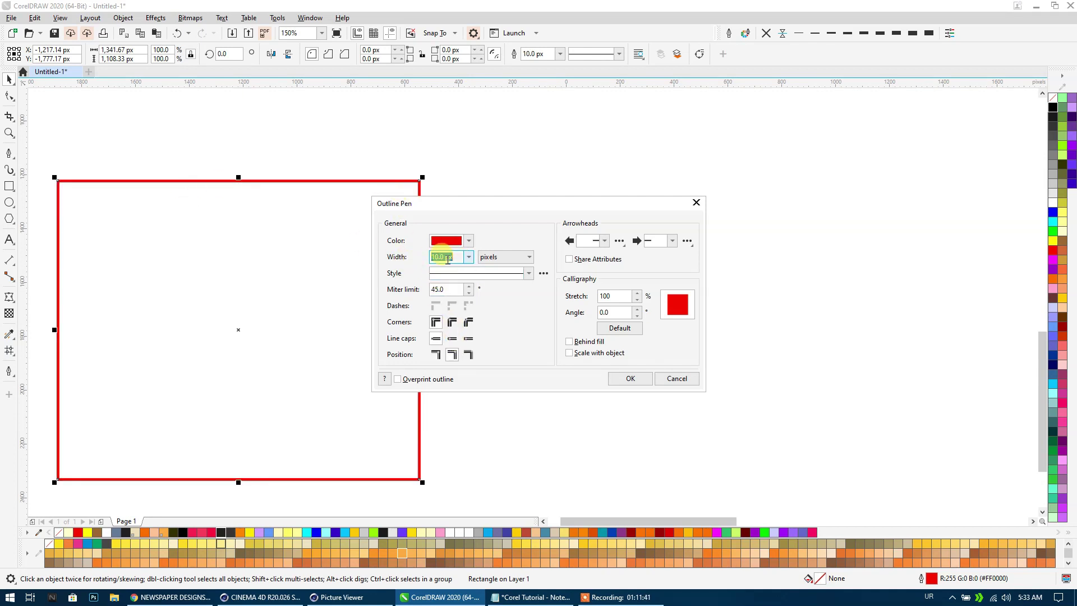
{"action": "left_click", "coordinate": [468, 257]}
{"action": "left_click", "coordinate": [453, 359]}
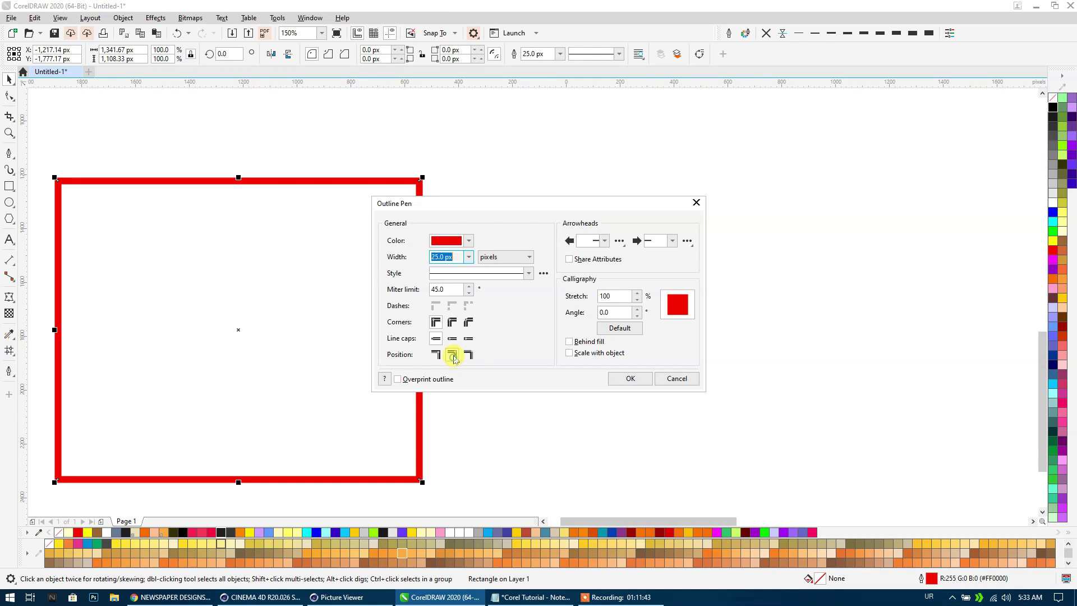
Set the miter limit to 1 and round corners and caps, then apply the outline.
{"action": "left_click", "coordinate": [469, 292]}
{"action": "left_click", "coordinate": [469, 293]}
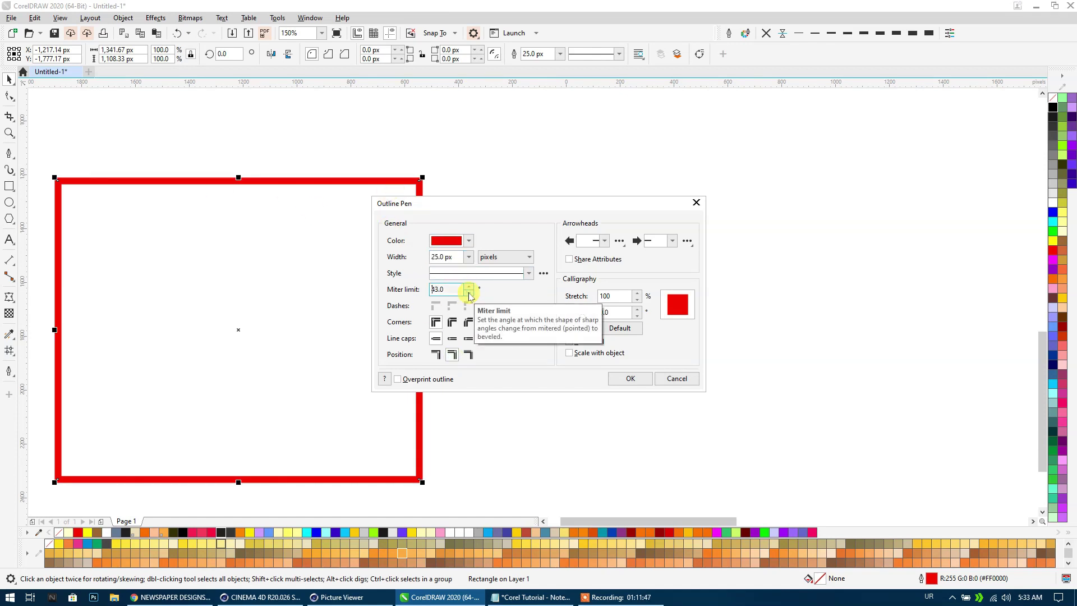
{"action": "left_click", "coordinate": [469, 292]}
{"action": "left_click", "coordinate": [469, 292]}
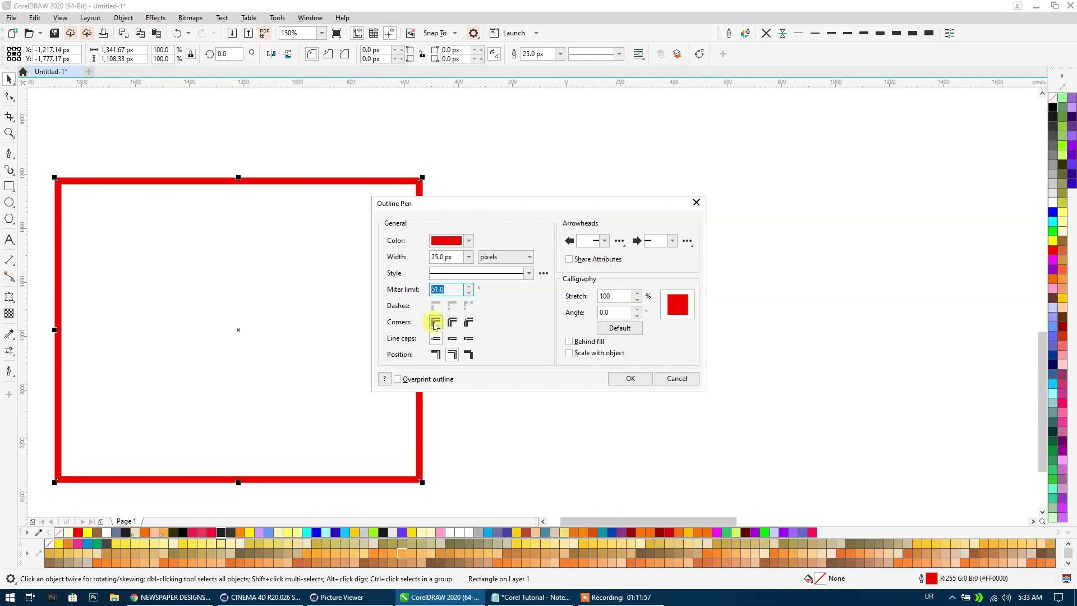
{"action": "type", "text": "1"}
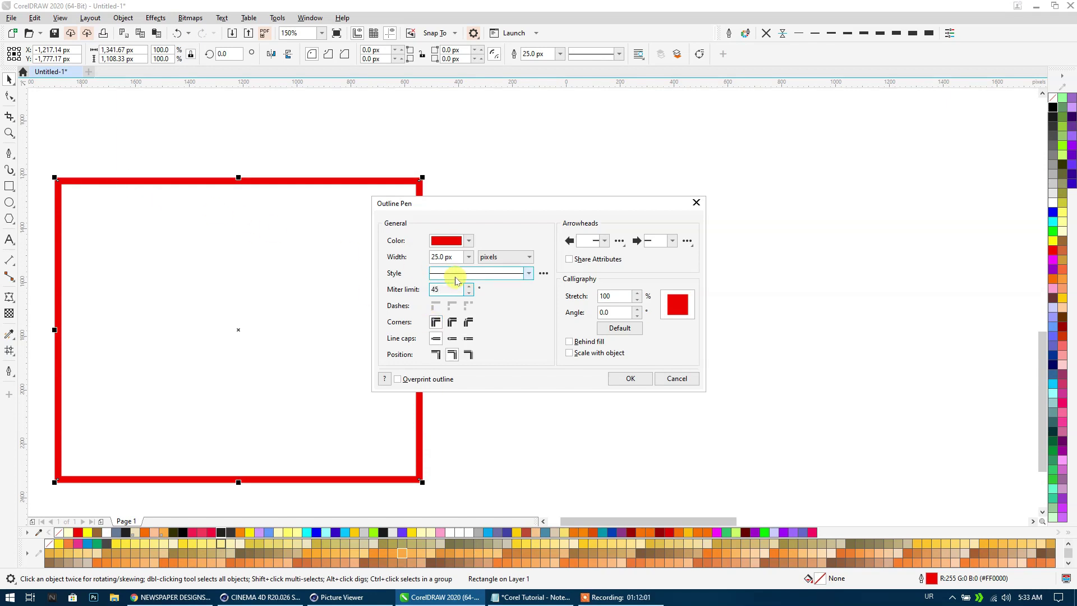
{"action": "left_click", "coordinate": [454, 322]}
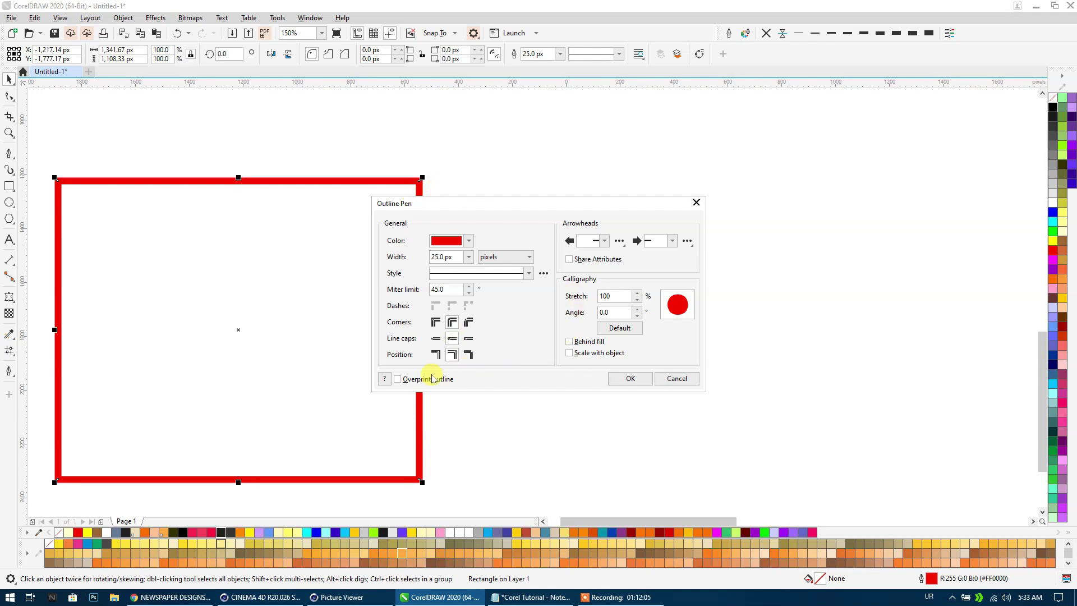
{"action": "left_click", "coordinate": [631, 379]}
Try several palette colours, then leave the rectangle unfilled with a green outline.
{"action": "scroll", "coordinate": [424, 171], "scroll_direction": "up", "scroll_amount": 5}
{"action": "scroll", "coordinate": [447, 164], "scroll_direction": "up", "scroll_amount": 2}
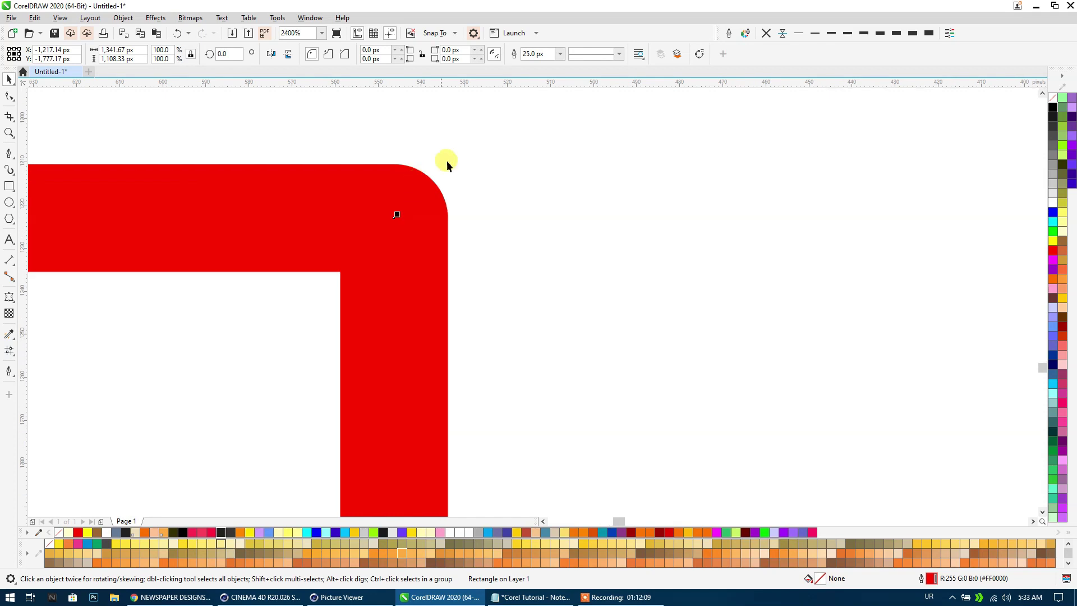
{"action": "right_click", "coordinate": [1053, 241]}
{"action": "scroll", "coordinate": [511, 184], "scroll_direction": "down", "scroll_amount": 5}
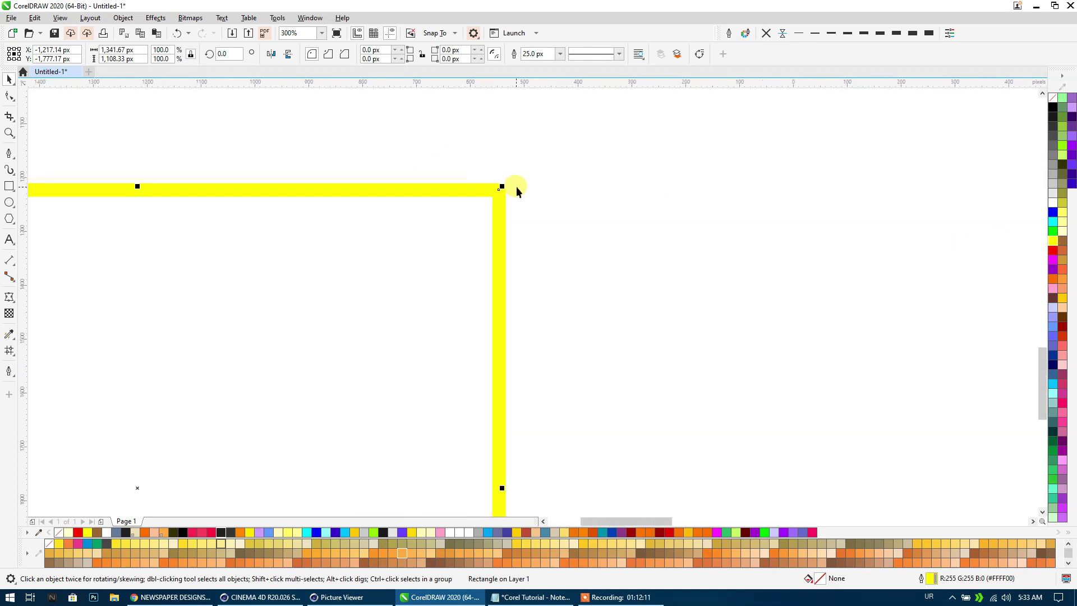
{"action": "left_click", "coordinate": [1053, 212]}
{"action": "scroll", "coordinate": [576, 176], "scroll_direction": "up", "scroll_amount": 2}
{"action": "scroll", "coordinate": [225, 236], "scroll_direction": "up", "scroll_amount": 2}
{"action": "scroll", "coordinate": [225, 236], "scroll_direction": "up", "scroll_amount": 5}
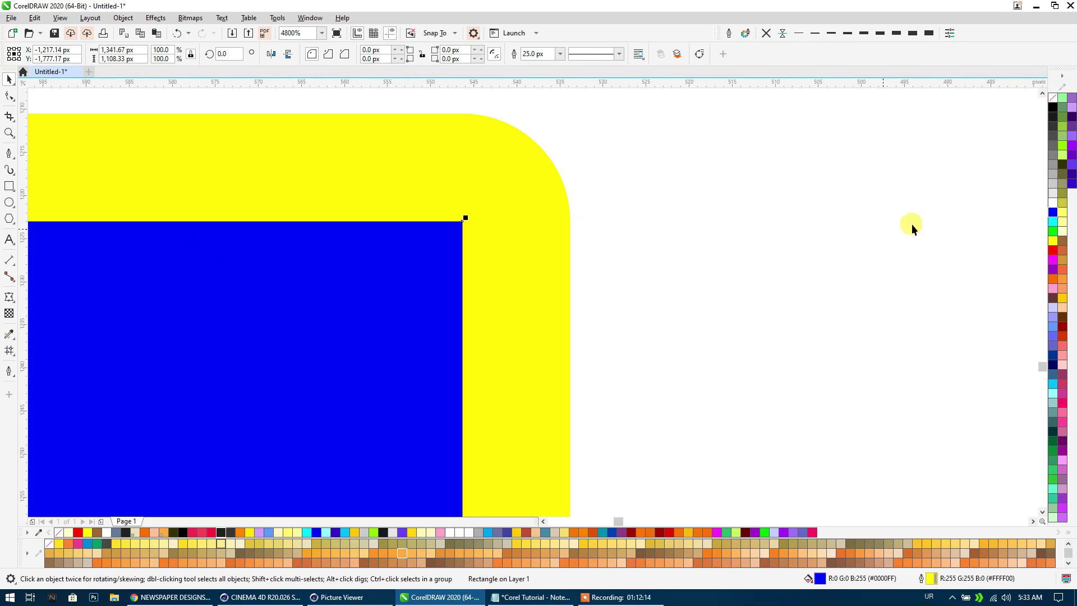
{"action": "left_click", "coordinate": [1053, 97]}
{"action": "right_click", "coordinate": [1053, 107]}
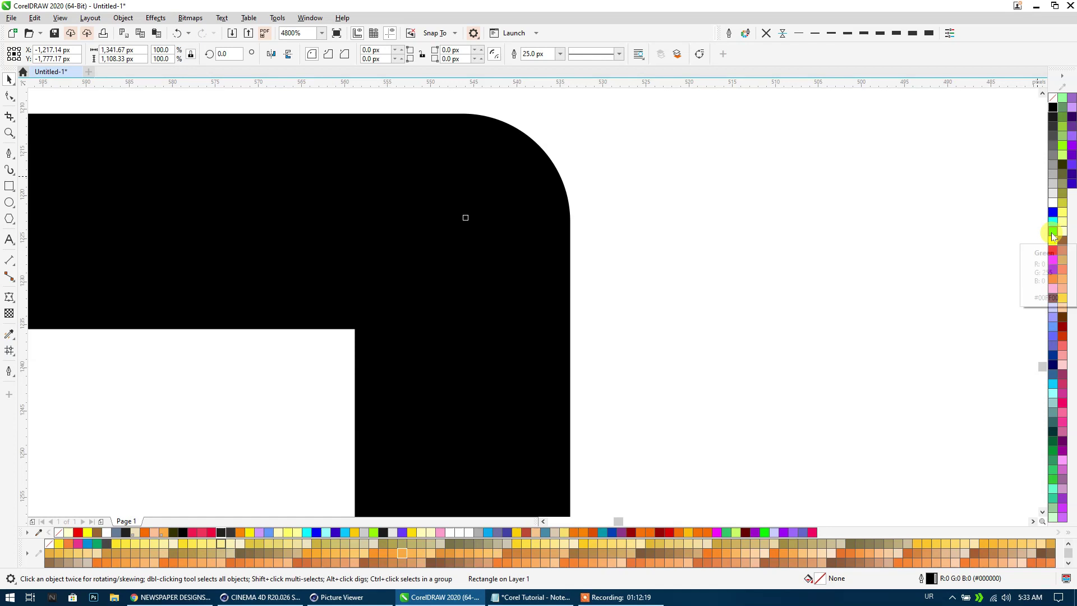
{"action": "right_click", "coordinate": [1053, 236]}
{"action": "scroll", "coordinate": [349, 168], "scroll_direction": "down", "scroll_amount": 2}
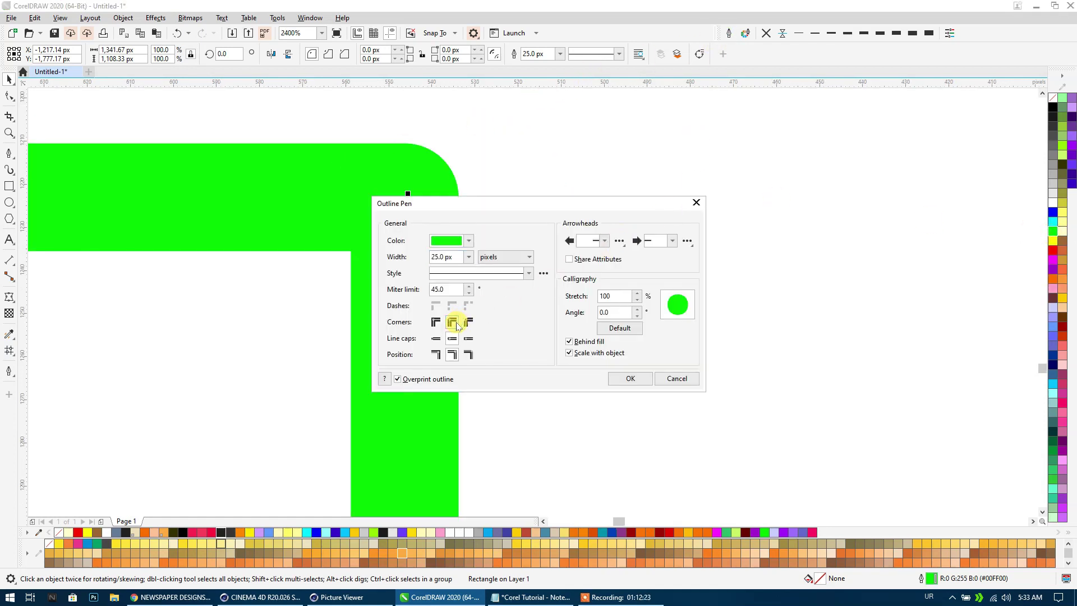
Set mitred corners and a centred outline, testing miter limits before confirming 45.
{"action": "left_click", "coordinate": [436, 323]}
{"action": "left_click", "coordinate": [452, 338]}
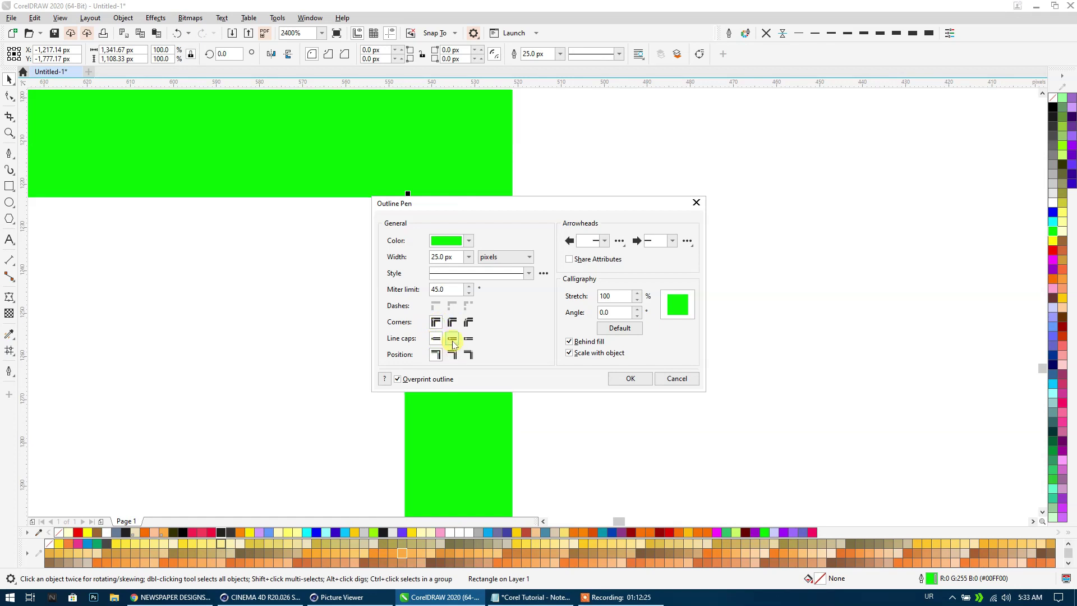
{"action": "left_click", "coordinate": [452, 355]}
{"action": "left_click_drag", "start_coordinate": [581, 206], "coordinate": [747, 182]}
{"action": "left_click_drag", "start_coordinate": [617, 265], "coordinate": [586, 266]}
{"action": "type", "text": "65"}
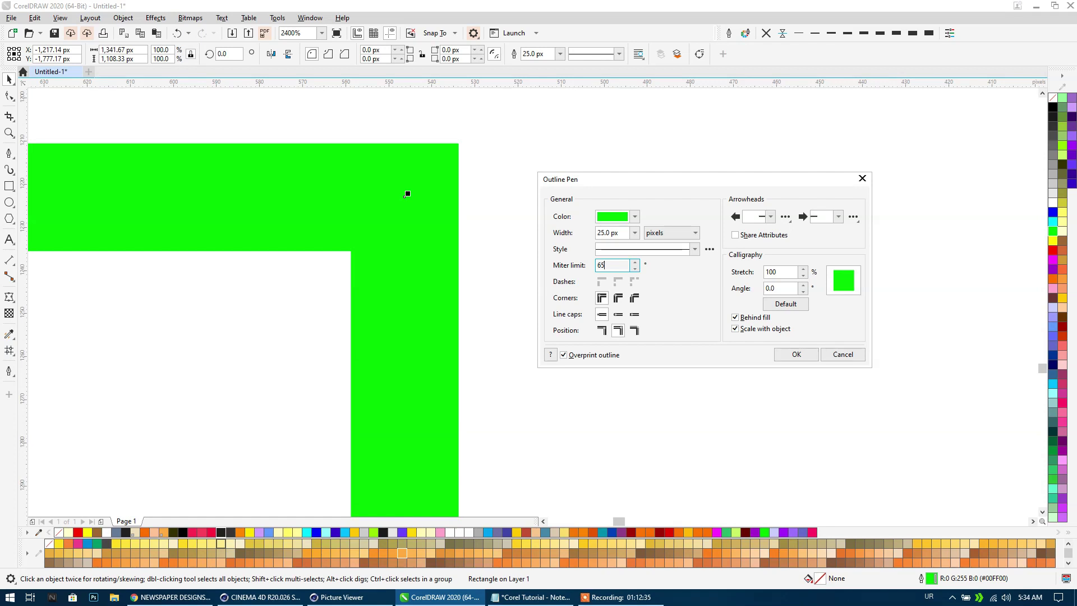
{"action": "left_click", "coordinate": [615, 233]}
{"action": "type", "text": "179.9"}
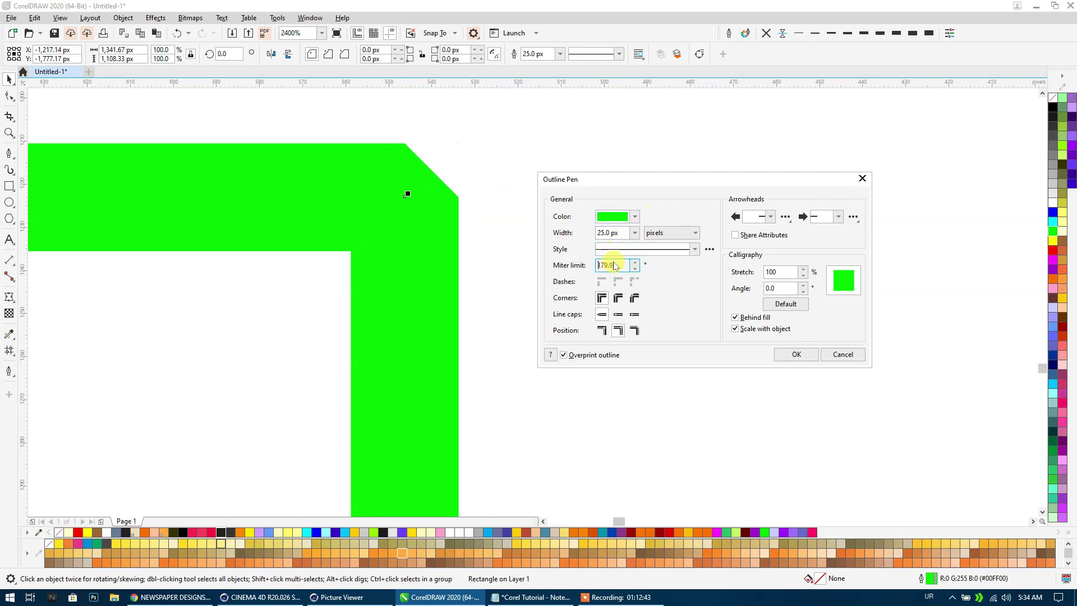
{"action": "left_click_drag", "start_coordinate": [633, 265], "coordinate": [634, 317]}
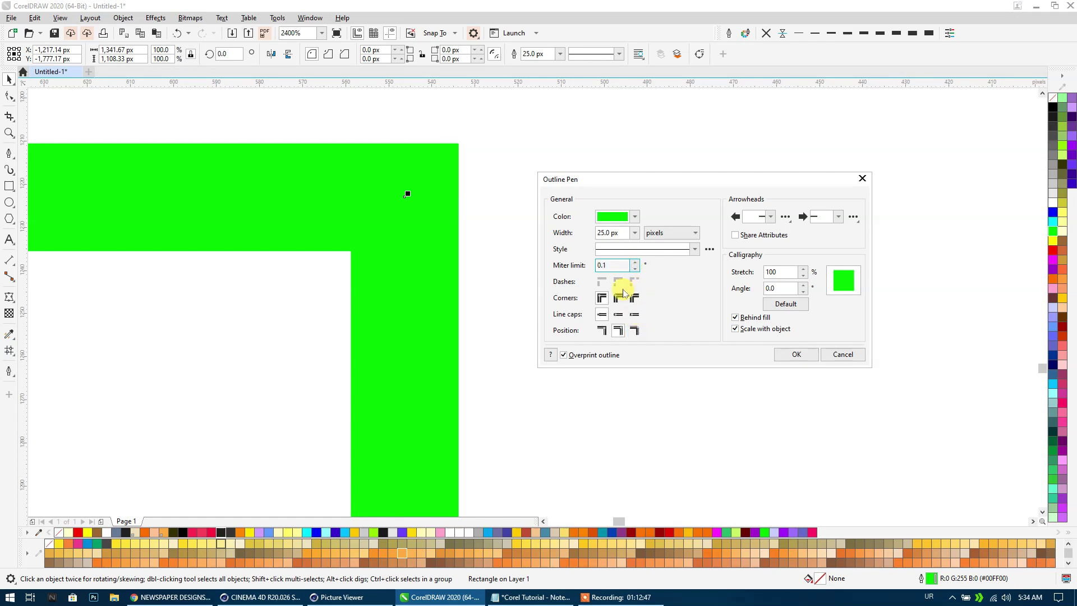
{"action": "left_click_drag", "start_coordinate": [633, 265], "coordinate": [630, 169]}
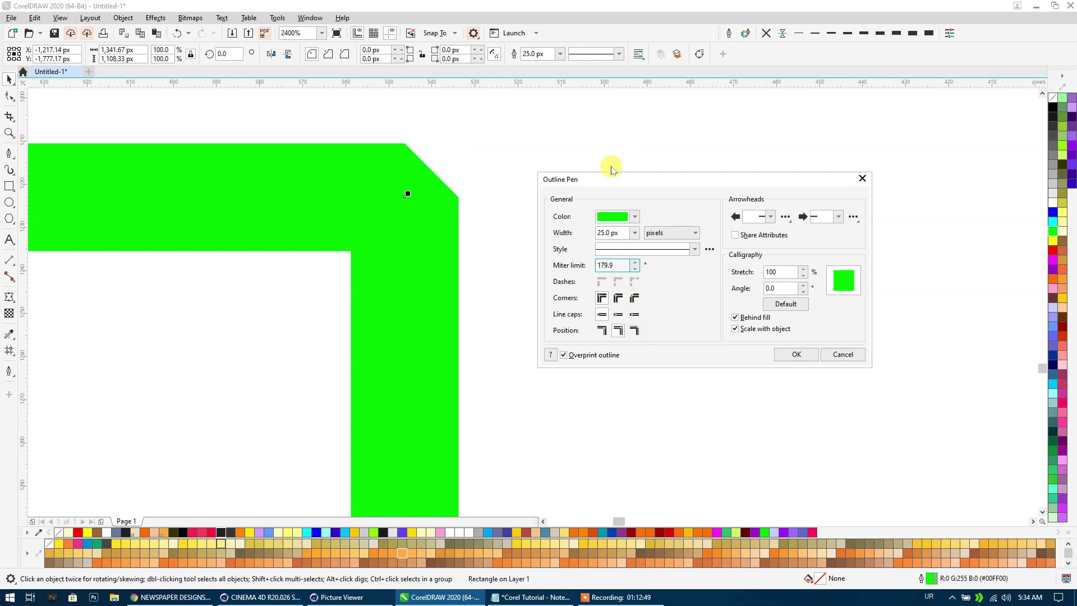
{"action": "double_click", "coordinate": [615, 265]}
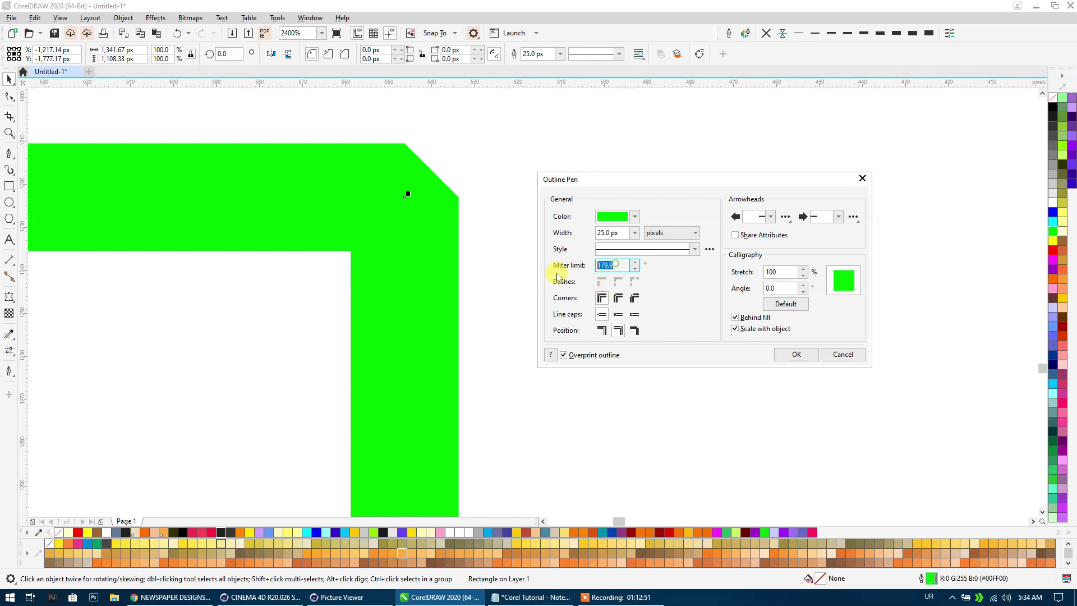
{"action": "type", "text": "45"}
{"action": "key", "text": "Return"}
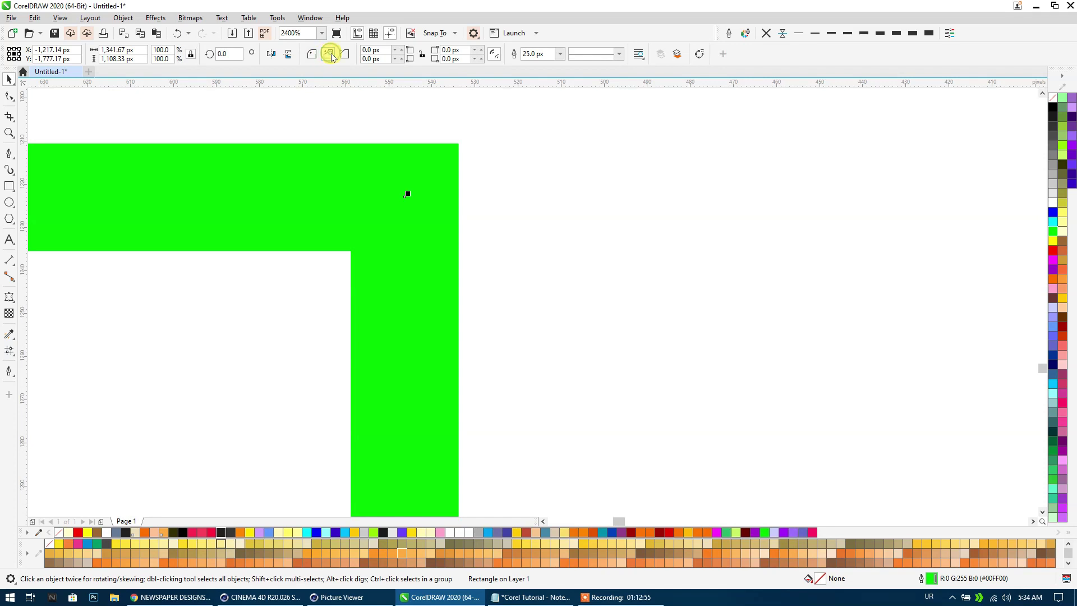
Give the rectangle scalloped corners of 45.57 px.
{"action": "left_click", "coordinate": [9, 95]}
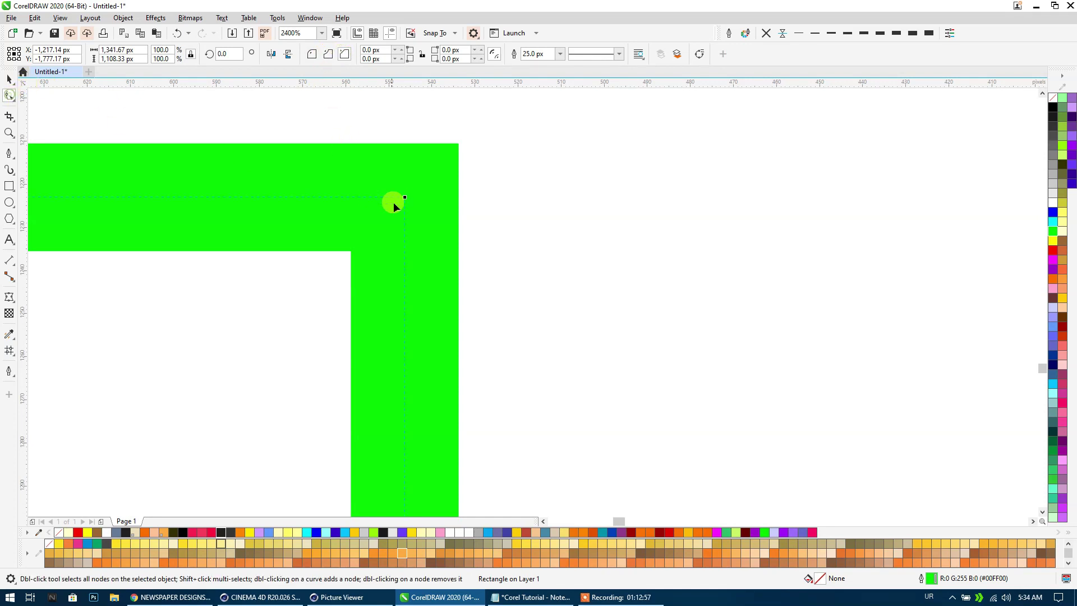
{"action": "left_click", "coordinate": [328, 54]}
{"action": "scroll", "coordinate": [403, 186], "scroll_direction": "down", "scroll_amount": 2}
{"action": "scroll", "coordinate": [403, 185], "scroll_direction": "down", "scroll_amount": 4}
{"action": "scroll", "coordinate": [385, 207], "scroll_direction": "up", "scroll_amount": 1}
{"action": "scroll", "coordinate": [340, 226], "scroll_direction": "up", "scroll_amount": 2}
{"action": "scroll", "coordinate": [340, 225], "scroll_direction": "down", "scroll_amount": 1}
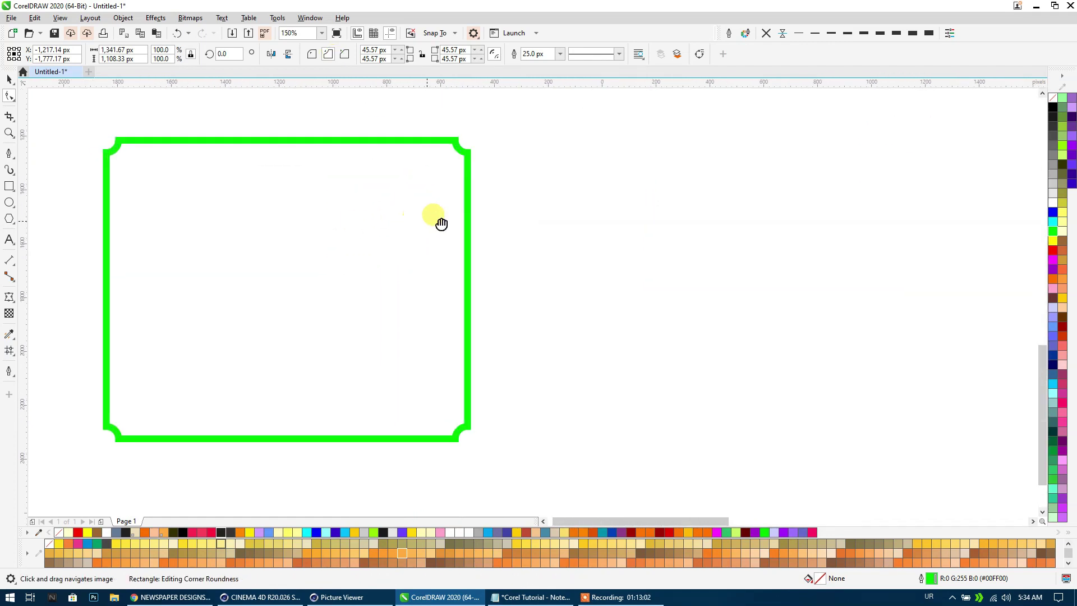
{"action": "left_click", "coordinate": [312, 55]}
{"action": "left_click", "coordinate": [328, 55]}
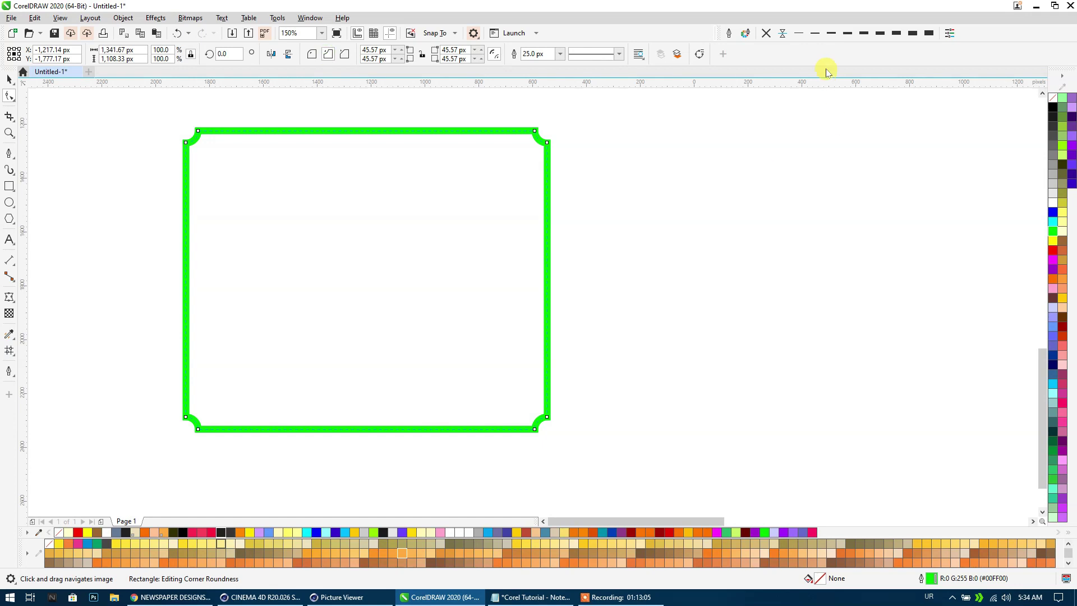
Set rounded outline joins, round line caps and overprinting in the Outline Pen.
{"action": "key", "text": "F12"}
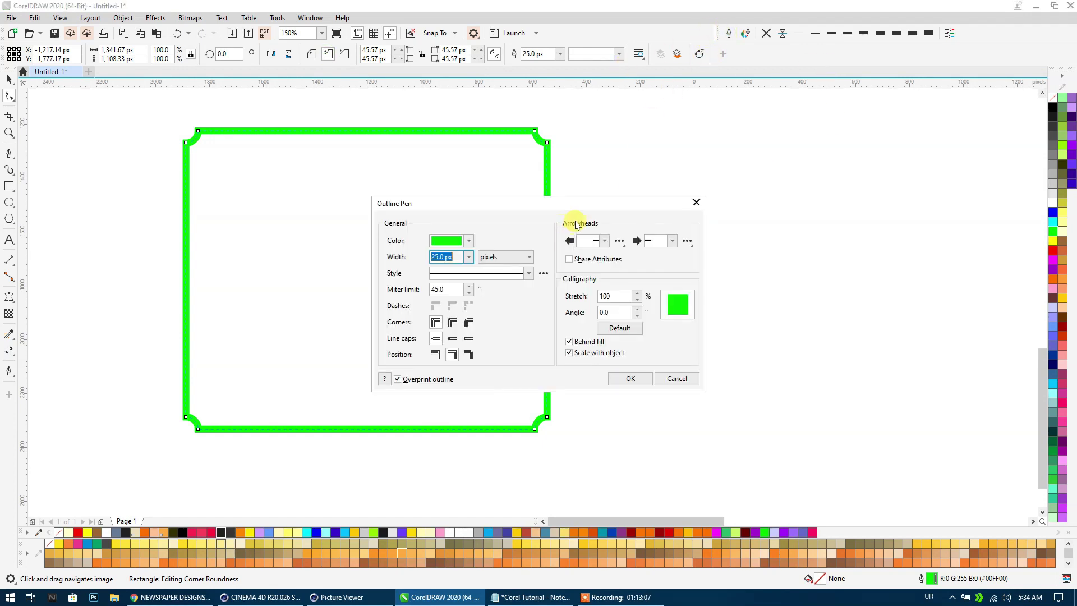
{"action": "left_click", "coordinate": [452, 321]}
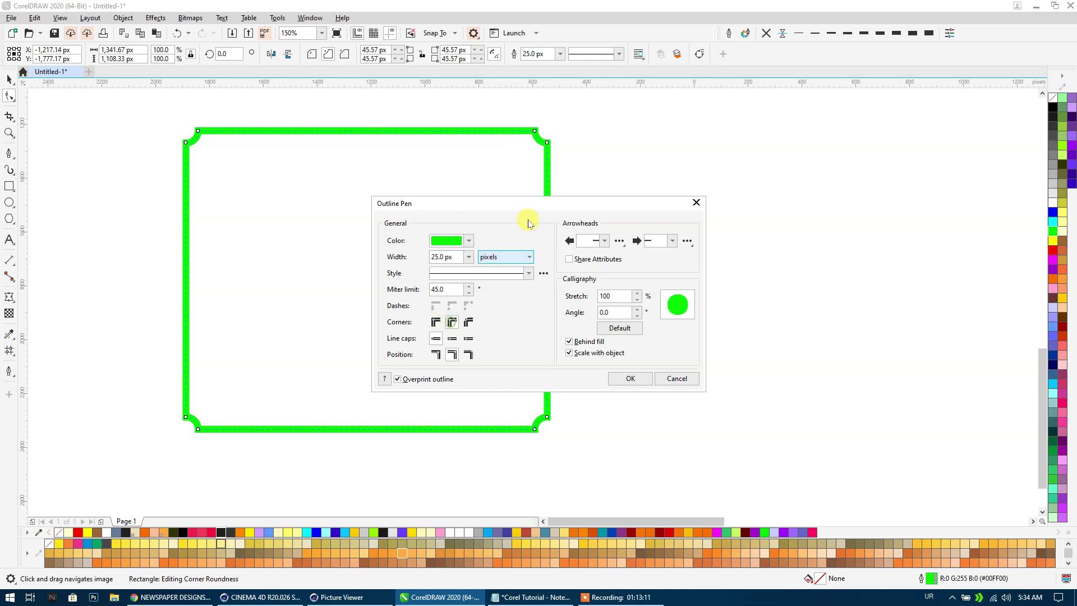
{"action": "left_click", "coordinate": [398, 379]}
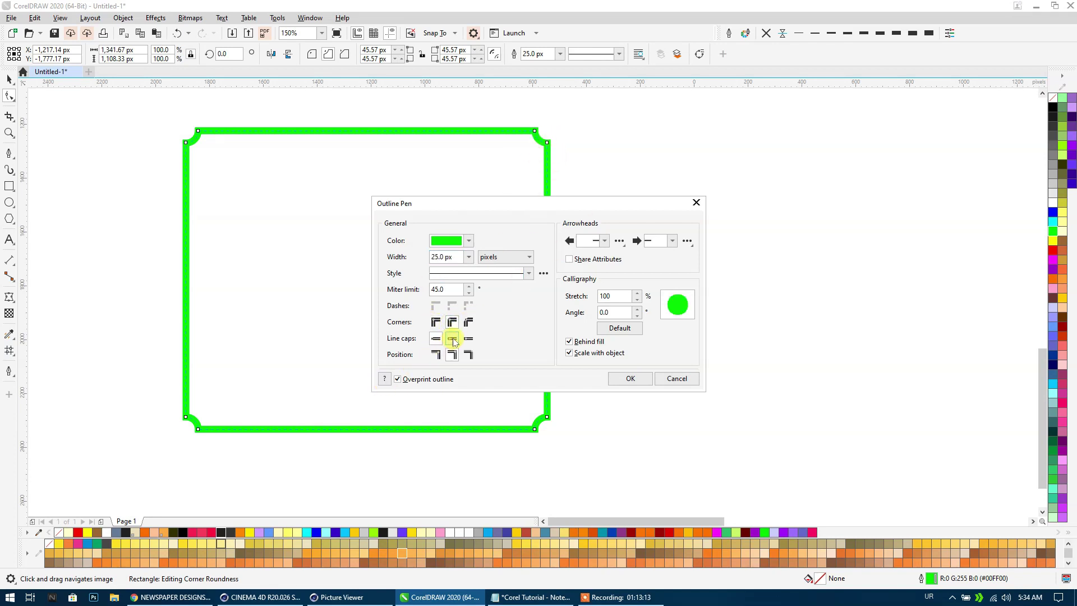
{"action": "left_click", "coordinate": [452, 339]}
{"action": "left_click", "coordinate": [633, 378]}
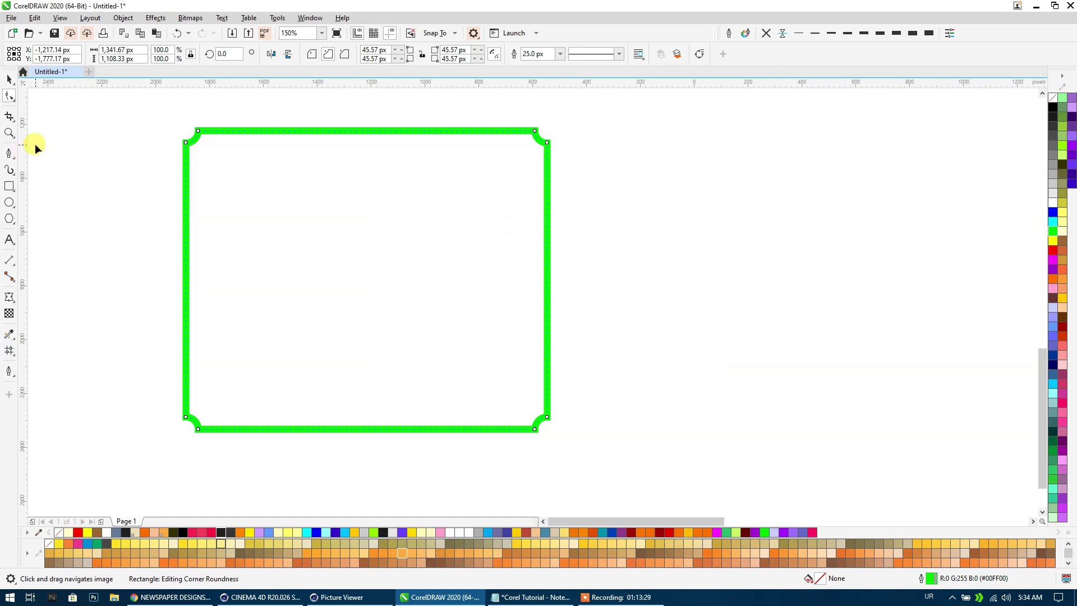
Add arrowheads to both the start and end of the outline.
{"action": "scroll", "coordinate": [193, 138], "scroll_direction": "up", "scroll_amount": 1}
{"action": "scroll", "coordinate": [193, 138], "scroll_direction": "down", "scroll_amount": 1}
{"action": "left_click", "coordinate": [728, 32]}
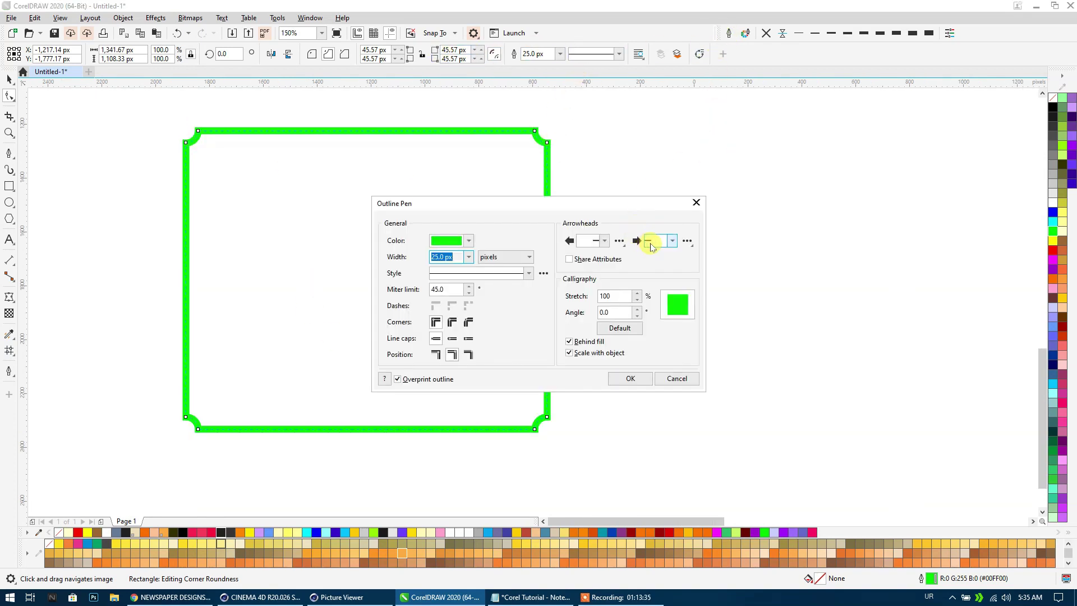
{"action": "left_click", "coordinate": [652, 247]}
{"action": "left_click", "coordinate": [679, 261]}
{"action": "left_click", "coordinate": [592, 242]}
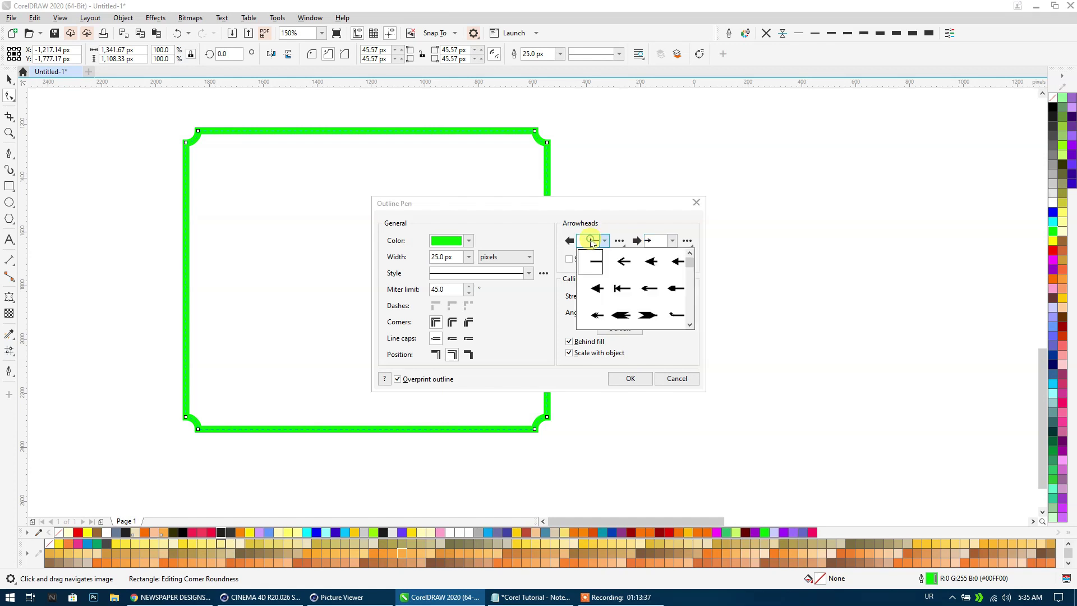
{"action": "left_click", "coordinate": [646, 288]}
{"action": "left_click", "coordinate": [630, 378]}
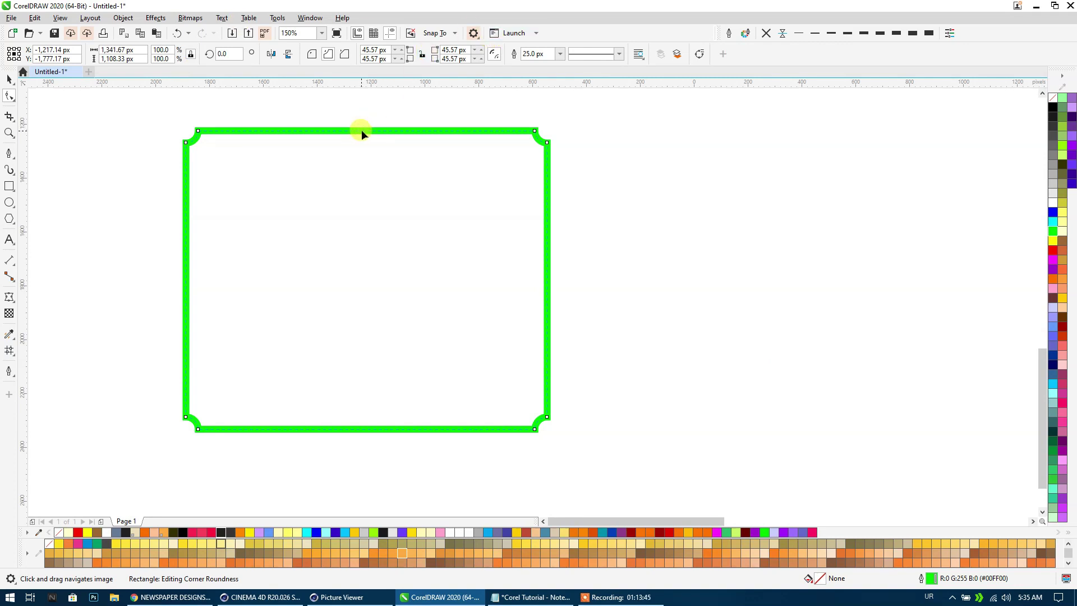
Convert the frame to curves, break it at a new top-centre node, and drag one end left.
{"action": "left_click", "coordinate": [187, 155]}
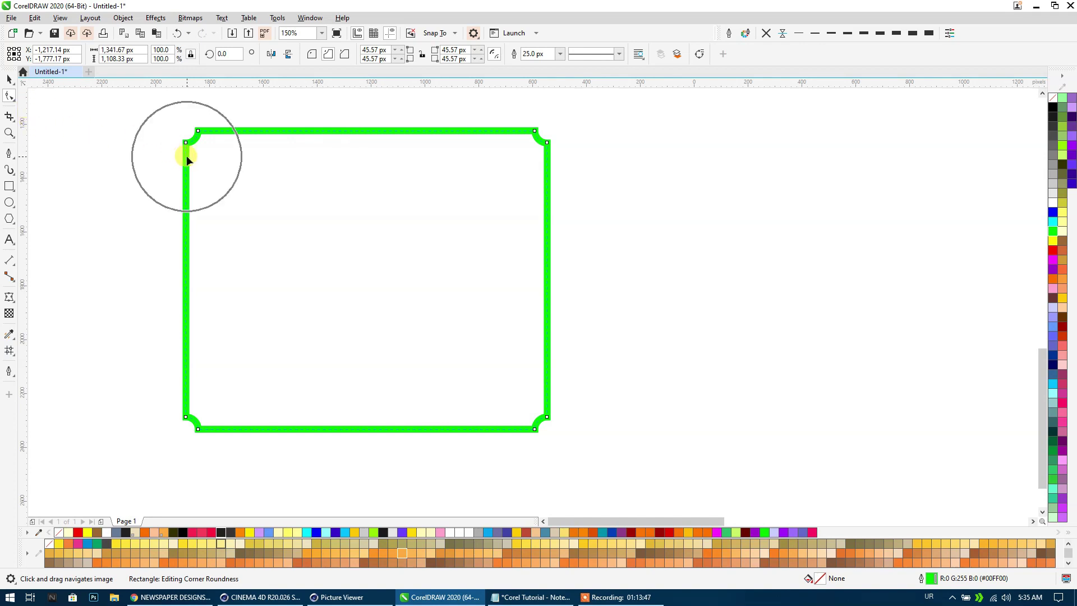
{"action": "key", "text": "ctrl+q"}
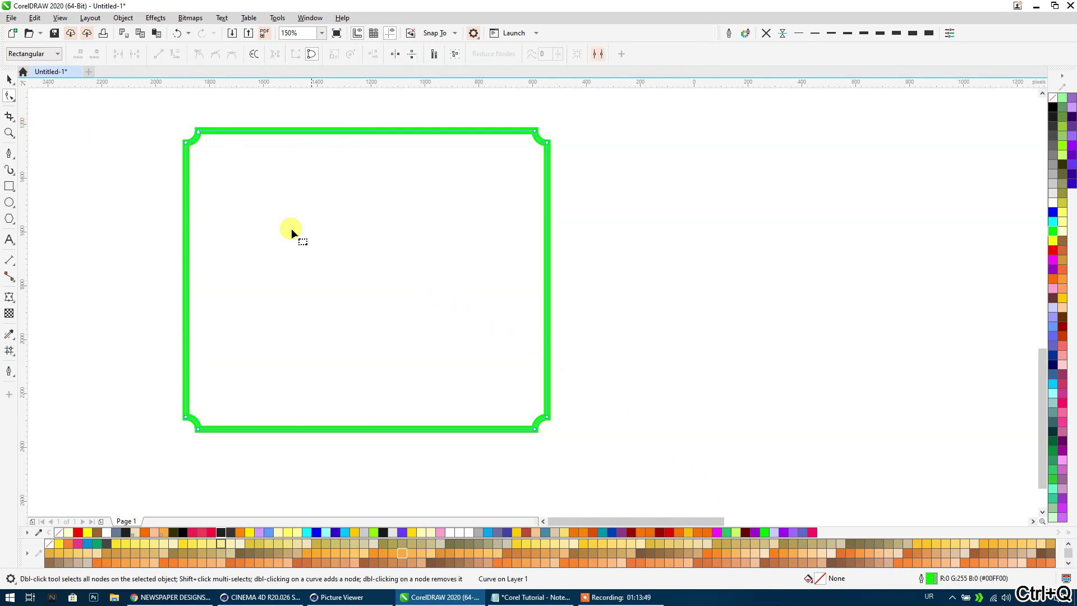
{"action": "left_click", "coordinate": [361, 132]}
{"action": "double_click", "coordinate": [360, 133]}
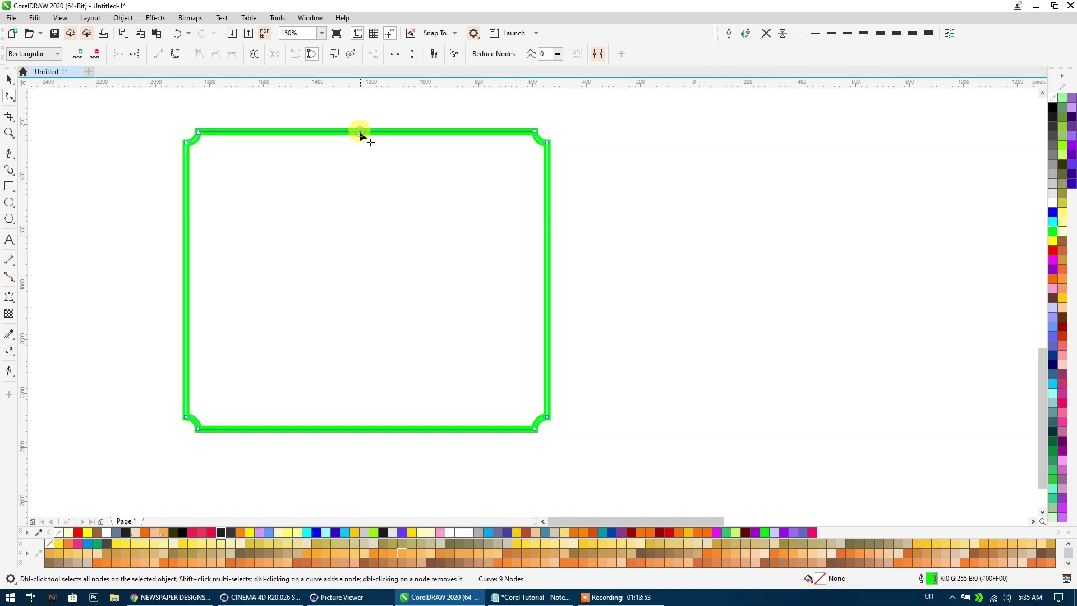
{"action": "left_click", "coordinate": [134, 55]}
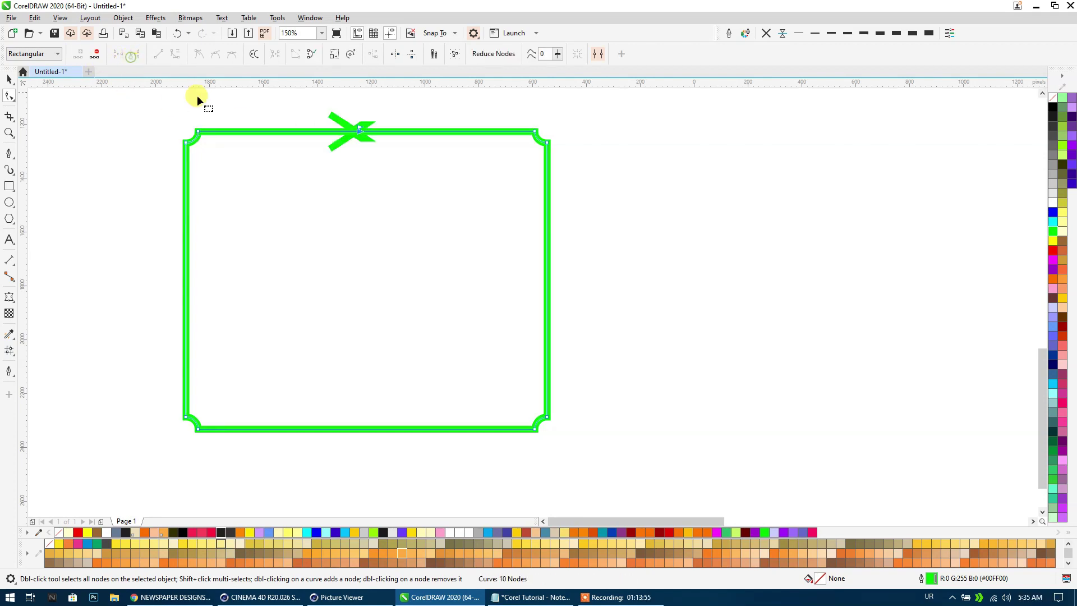
{"action": "left_click_drag", "start_coordinate": [360, 131], "coordinate": [307, 132]}
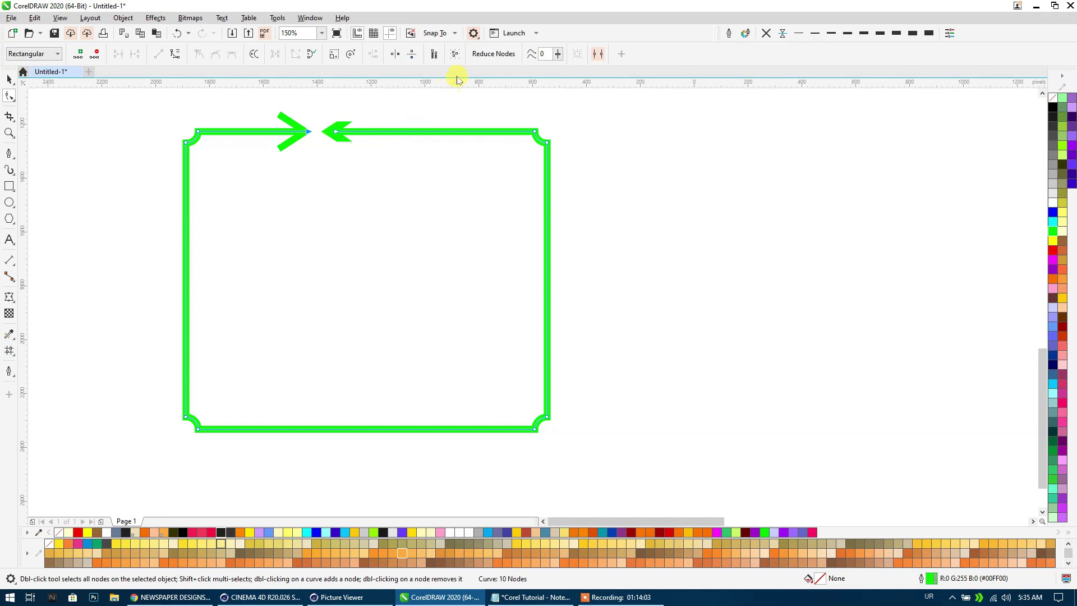
{"action": "left_click", "coordinate": [7, 79]}
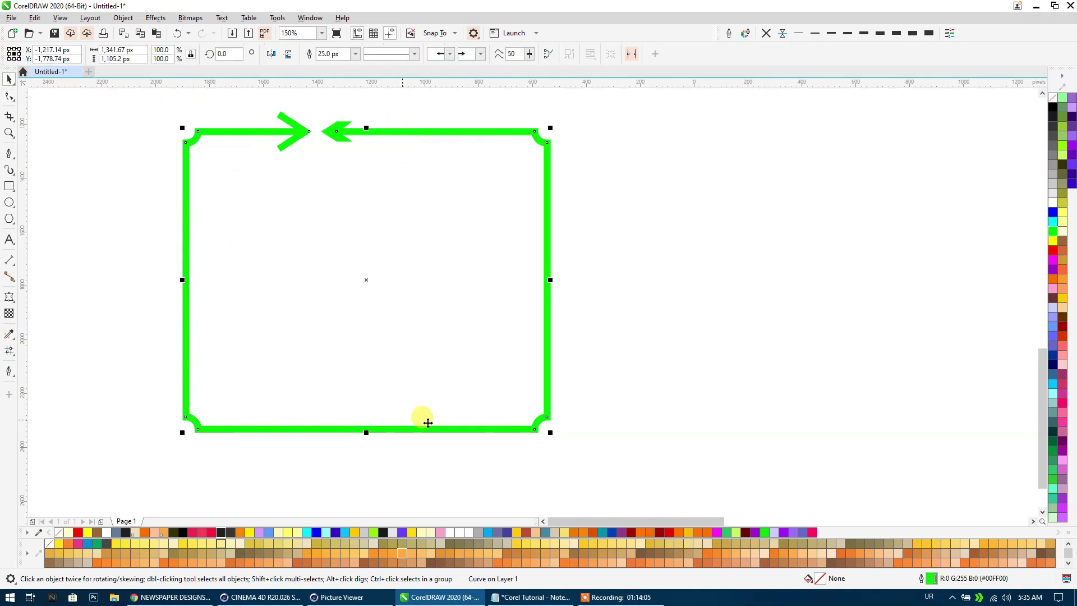
Set the start arrowhead to a small hook after trying a filled swallowtail.
{"action": "left_click", "coordinate": [452, 56]}
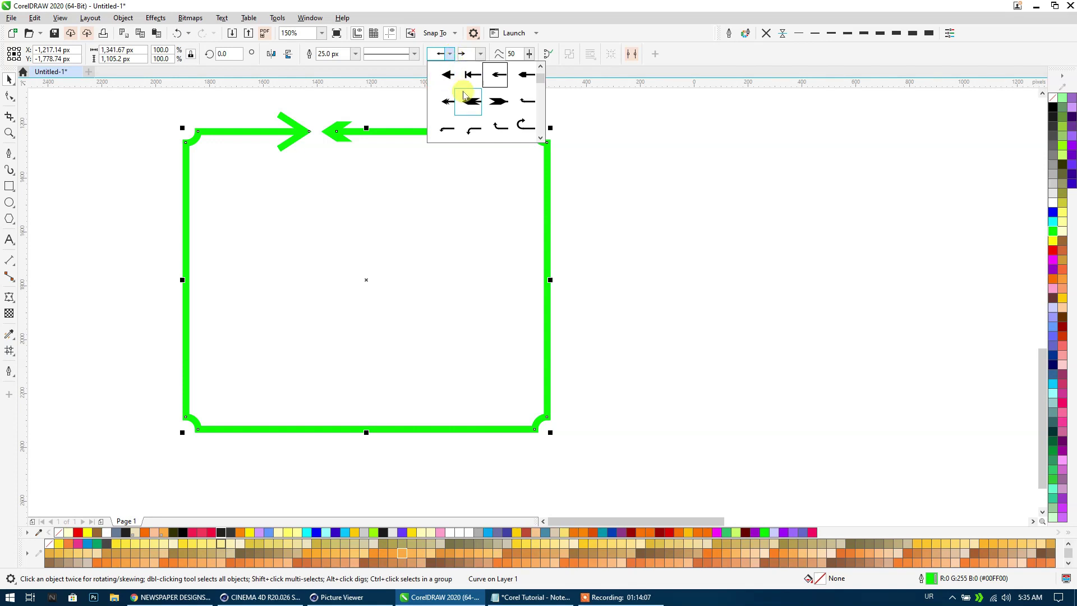
{"action": "left_click", "coordinate": [452, 101]}
{"action": "left_click", "coordinate": [450, 53]}
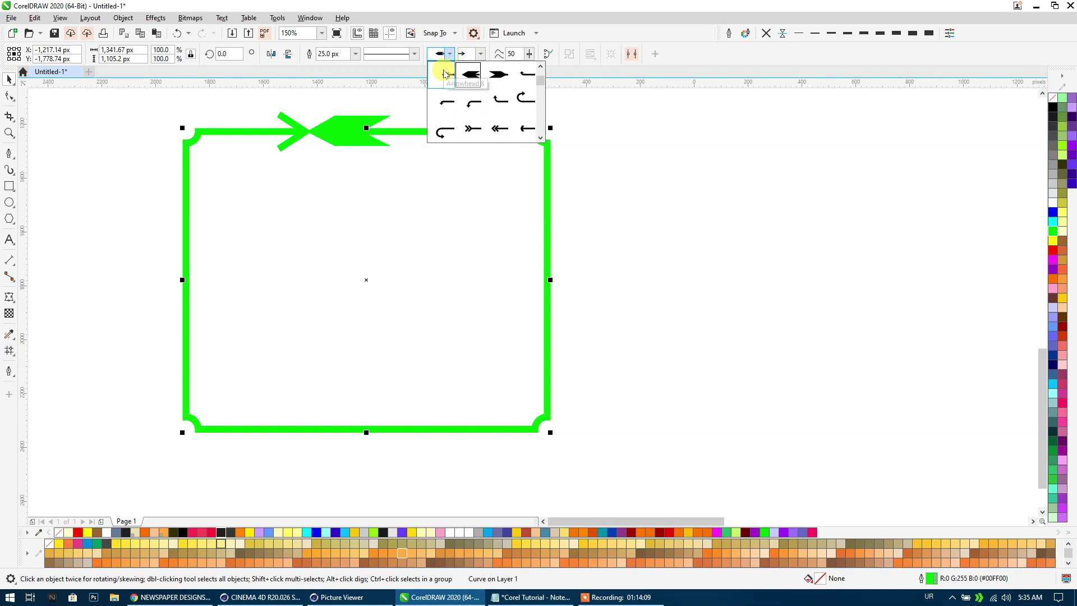
{"action": "left_click", "coordinate": [441, 75]}
{"action": "left_click", "coordinate": [450, 54]}
{"action": "left_click", "coordinate": [448, 102]}
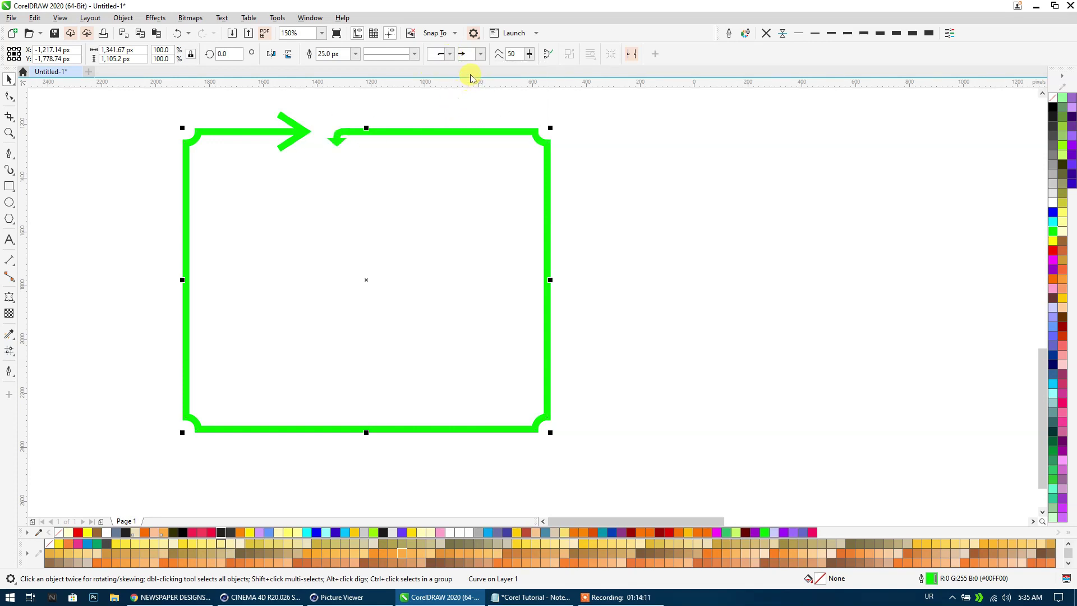
Try a large filled arrowhead, then the triple chevron Arrowhead 22, on the end.
{"action": "left_click", "coordinate": [480, 56]}
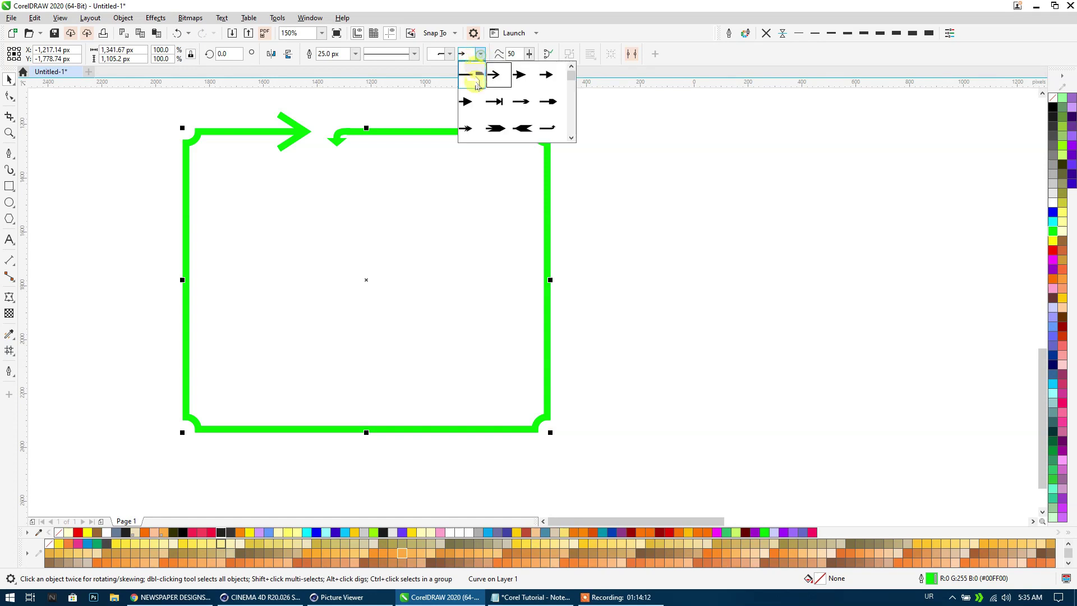
{"action": "left_click", "coordinate": [526, 125]}
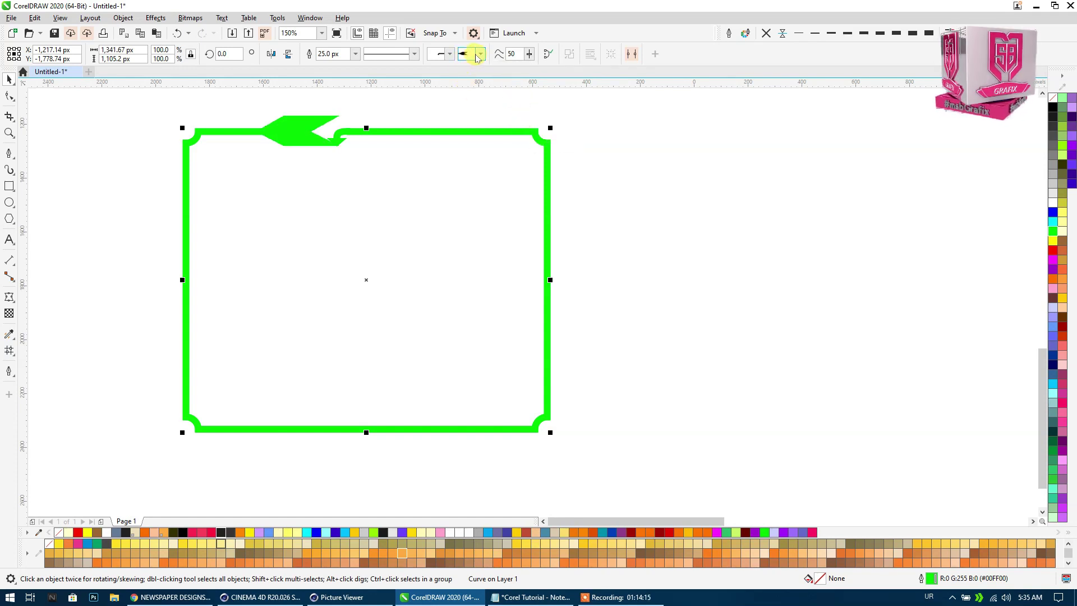
{"action": "left_click", "coordinate": [481, 56]}
{"action": "left_click", "coordinate": [547, 129]}
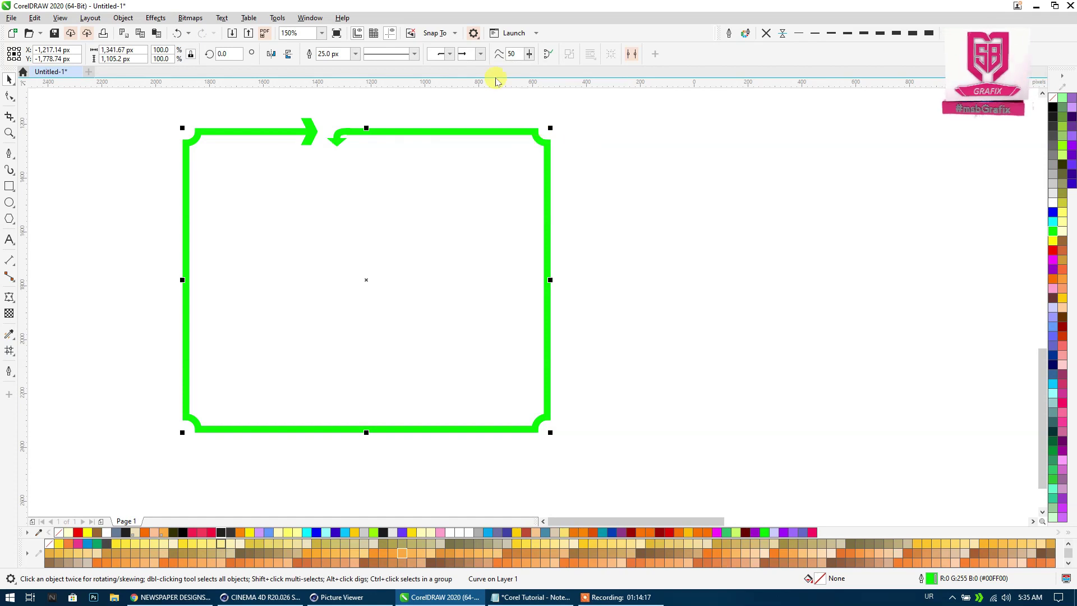
{"action": "left_click", "coordinate": [480, 56]}
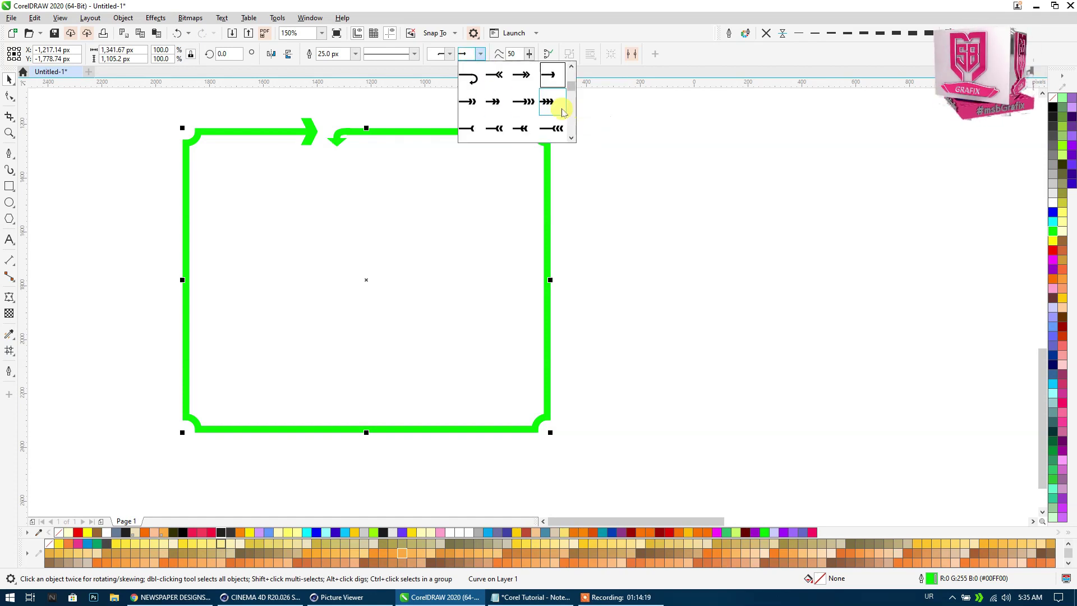
{"action": "left_click", "coordinate": [530, 103]}
Try plane, hand-and-pen and starburst end arrowheads, settling on the large notched arrow.
{"action": "left_click", "coordinate": [480, 56]}
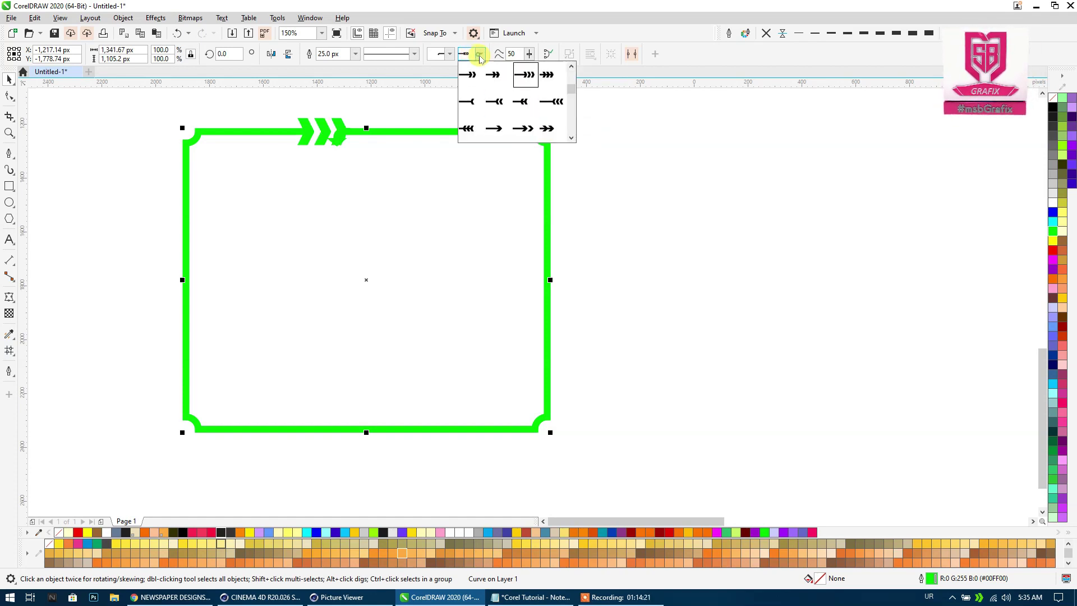
{"action": "scroll", "coordinate": [566, 118], "scroll_direction": "down", "scroll_amount": 2}
{"action": "scroll", "coordinate": [567, 117], "scroll_direction": "down", "scroll_amount": 2}
{"action": "scroll", "coordinate": [567, 118], "scroll_direction": "down", "scroll_amount": 2}
{"action": "scroll", "coordinate": [569, 126], "scroll_direction": "down", "scroll_amount": 2}
{"action": "scroll", "coordinate": [572, 128], "scroll_direction": "up", "scroll_amount": 1}
{"action": "scroll", "coordinate": [572, 125], "scroll_direction": "up", "scroll_amount": 1}
{"action": "left_click", "coordinate": [548, 128]}
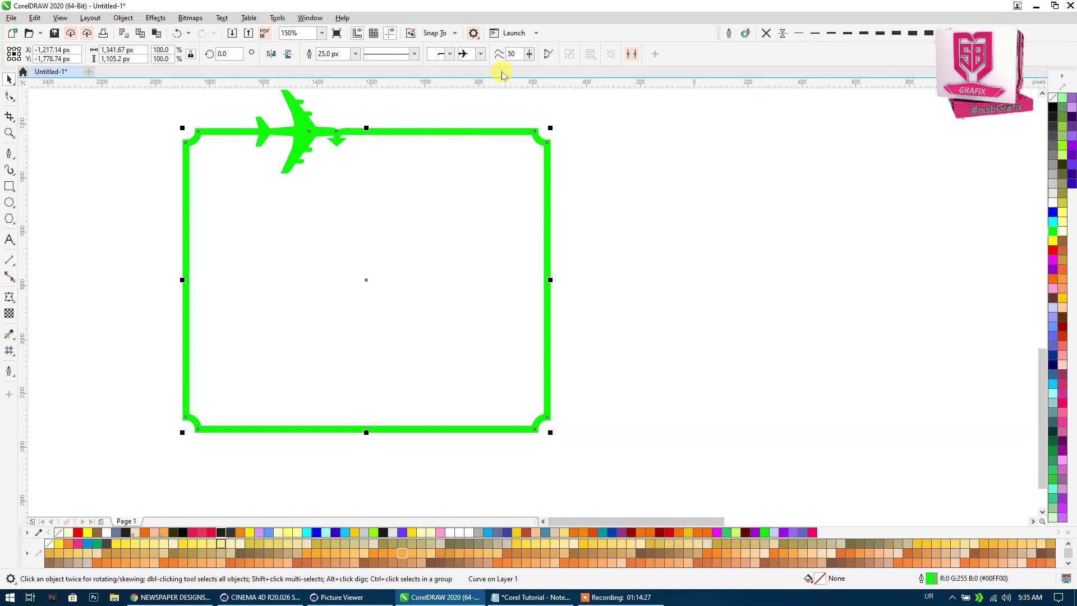
{"action": "left_click", "coordinate": [480, 54]}
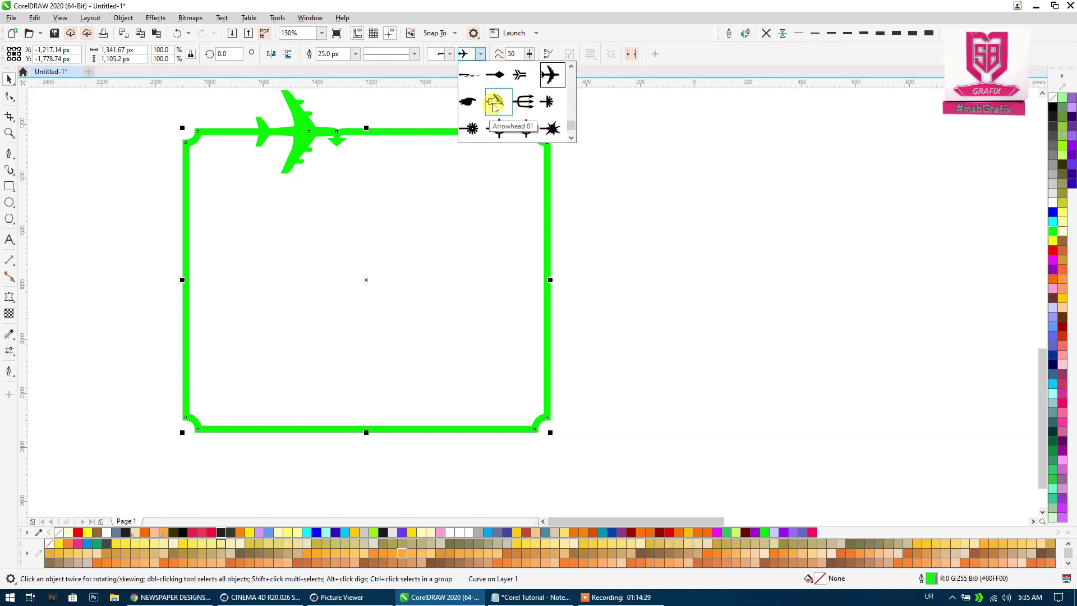
{"action": "left_click", "coordinate": [494, 104]}
{"action": "left_click", "coordinate": [480, 54]}
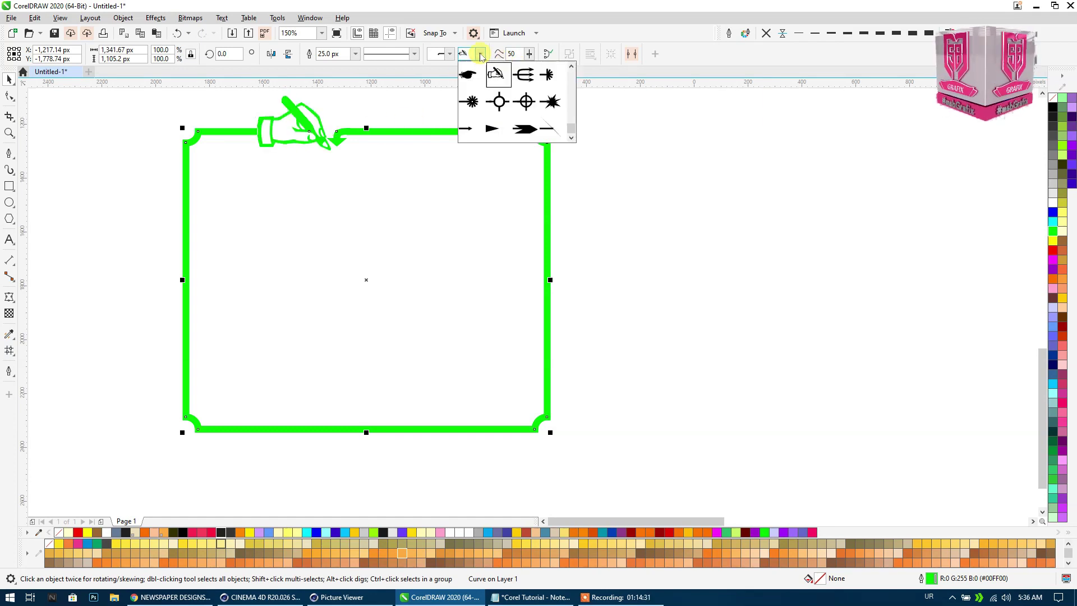
{"action": "left_click", "coordinate": [471, 101]}
{"action": "left_click", "coordinate": [480, 54]}
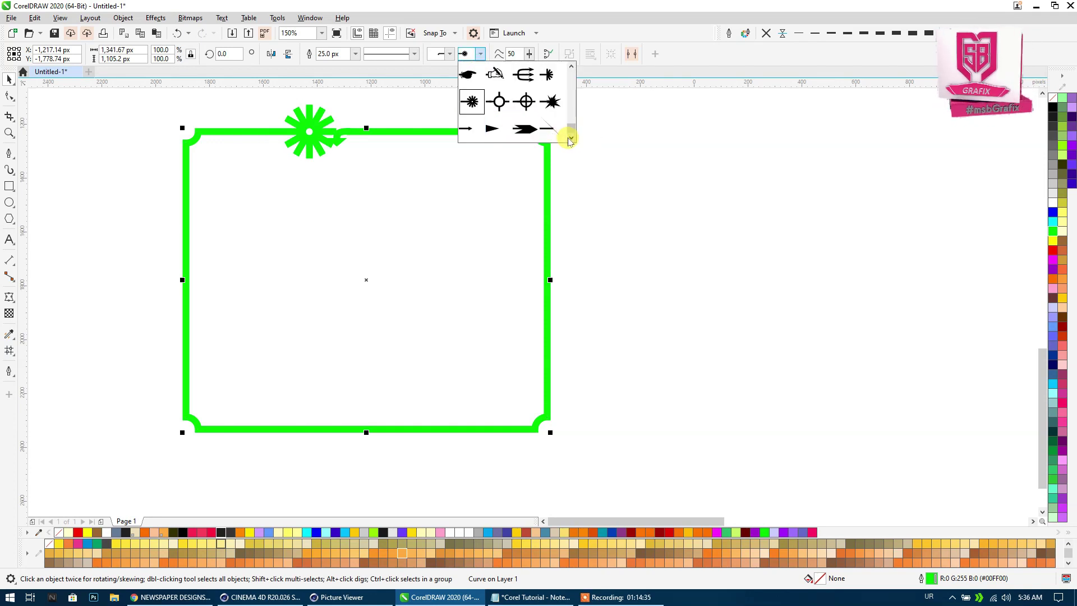
{"action": "left_click", "coordinate": [526, 129]}
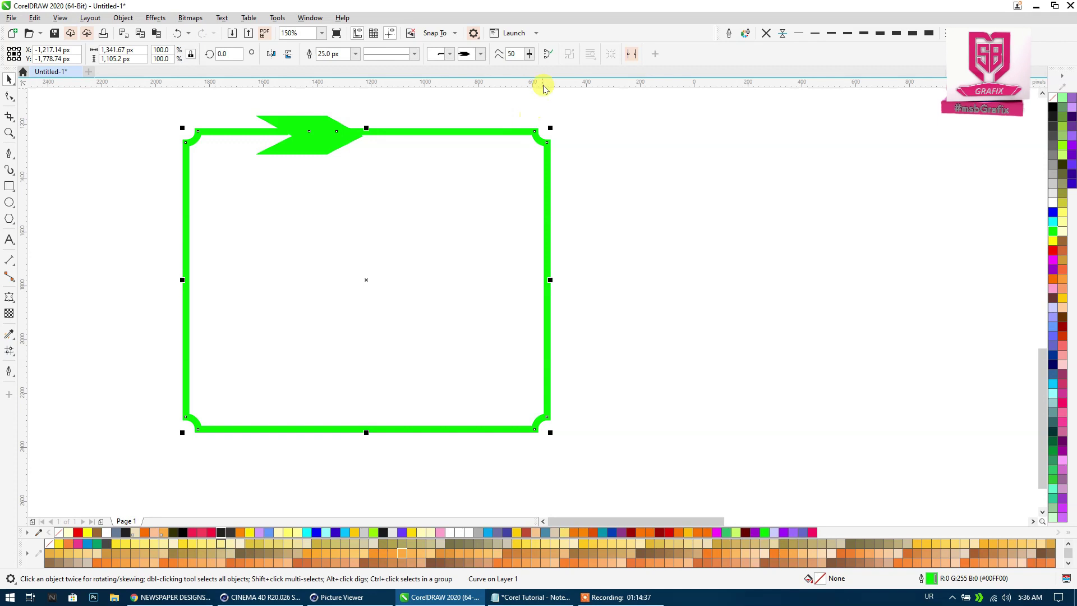
With Parallel Drawing on, slide the arrow's end node right along the top edge.
{"action": "left_click", "coordinate": [635, 54]}
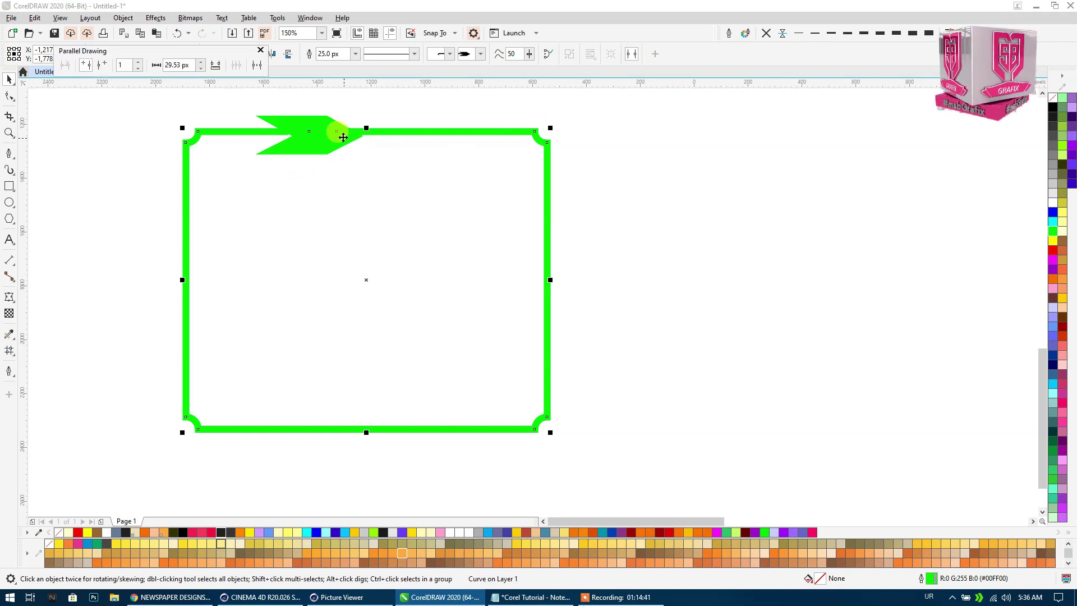
{"action": "left_click", "coordinate": [10, 96]}
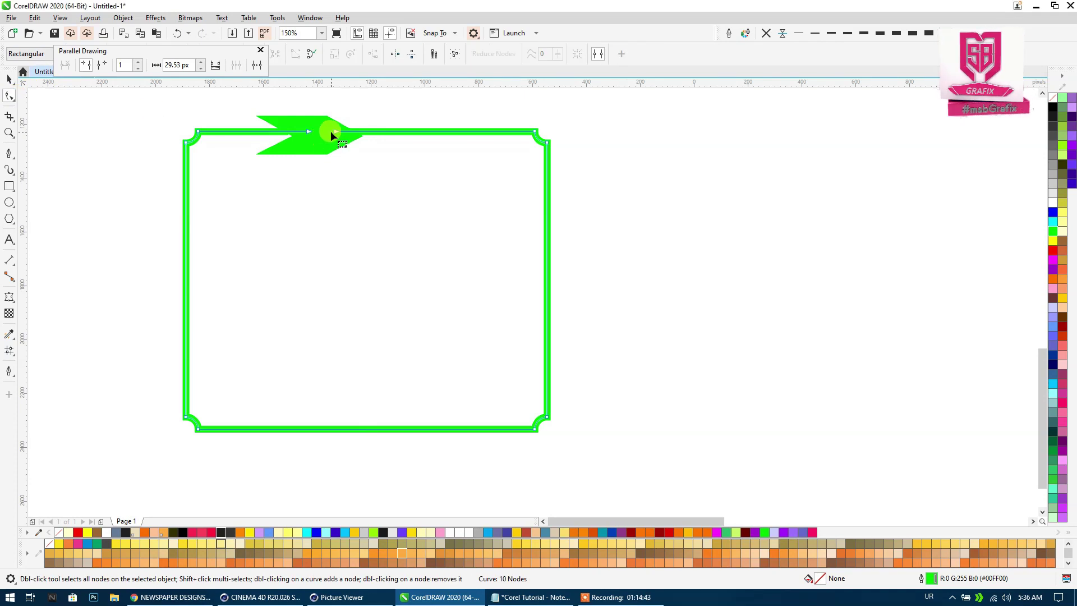
{"action": "left_click_drag", "start_coordinate": [337, 130], "coordinate": [418, 137]}
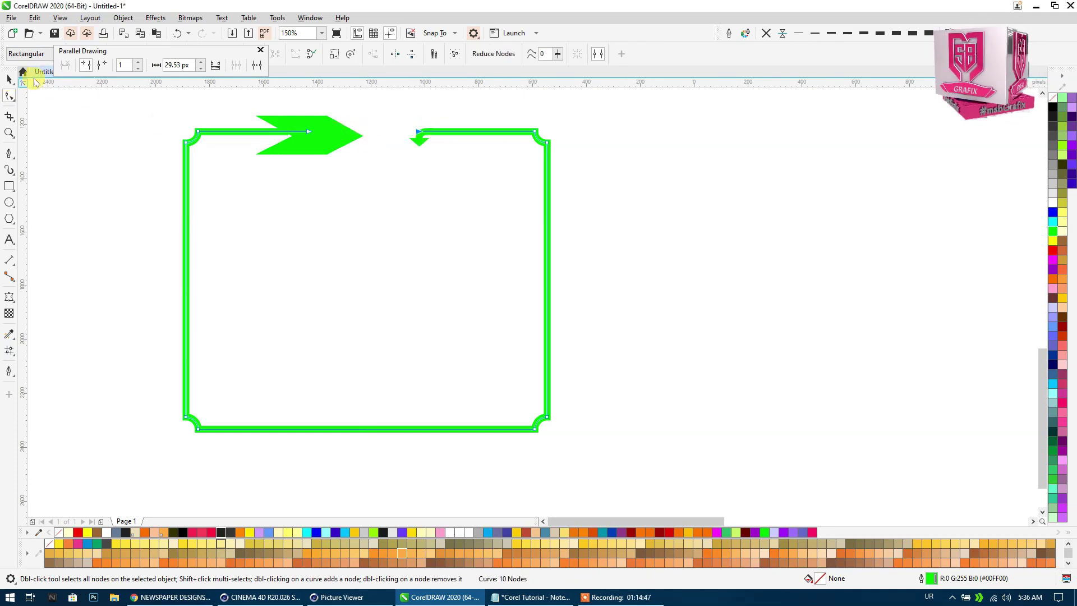
{"action": "left_click", "coordinate": [9, 79]}
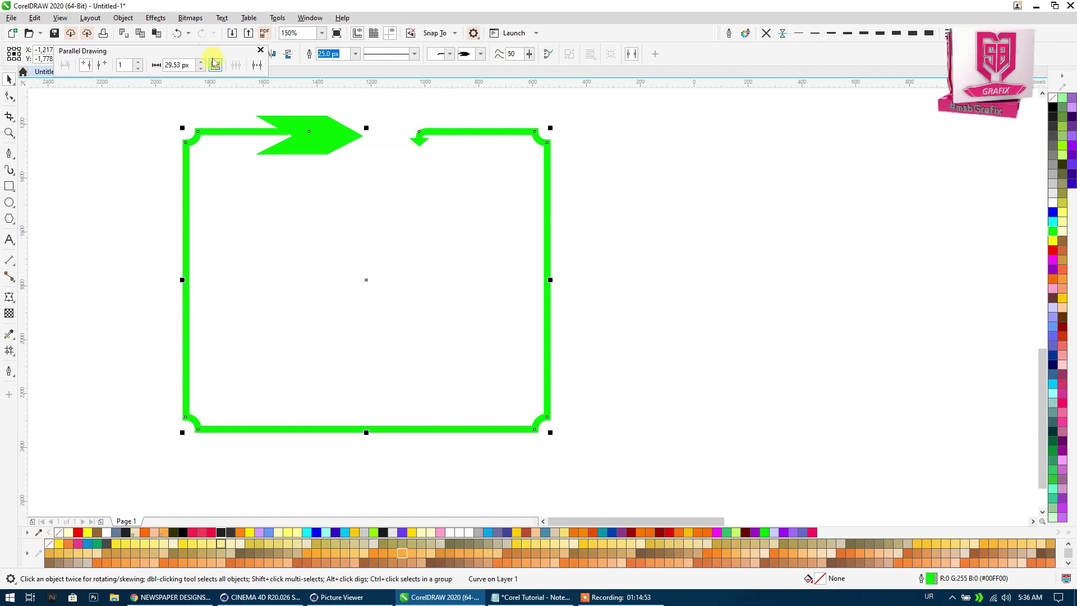
Close Parallel Drawing and join the open ends into a closed frame curve.
{"action": "left_click", "coordinate": [260, 50]}
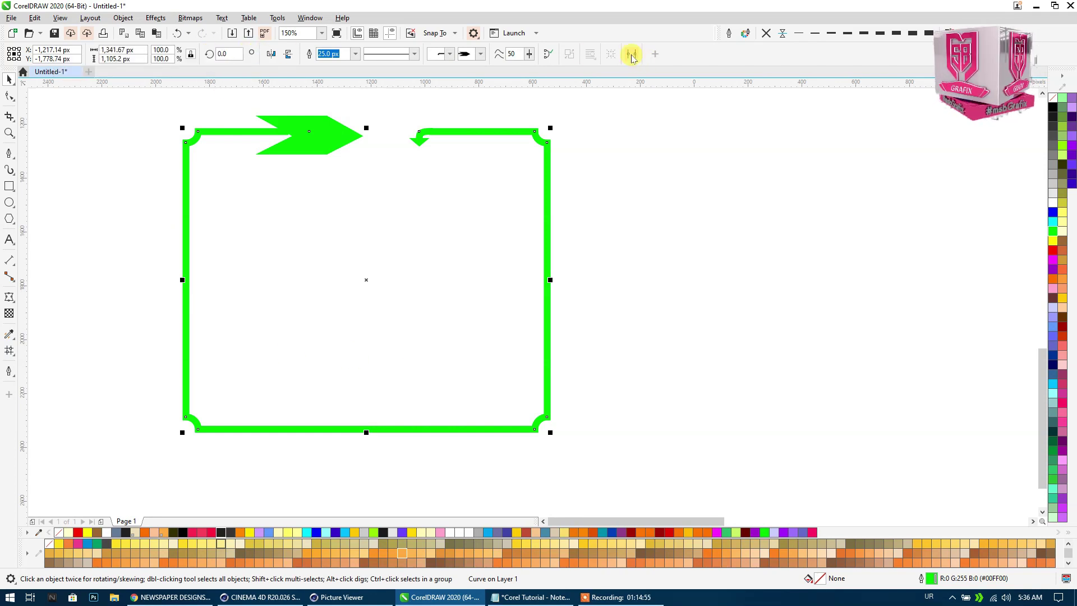
{"action": "left_click", "coordinate": [549, 57]}
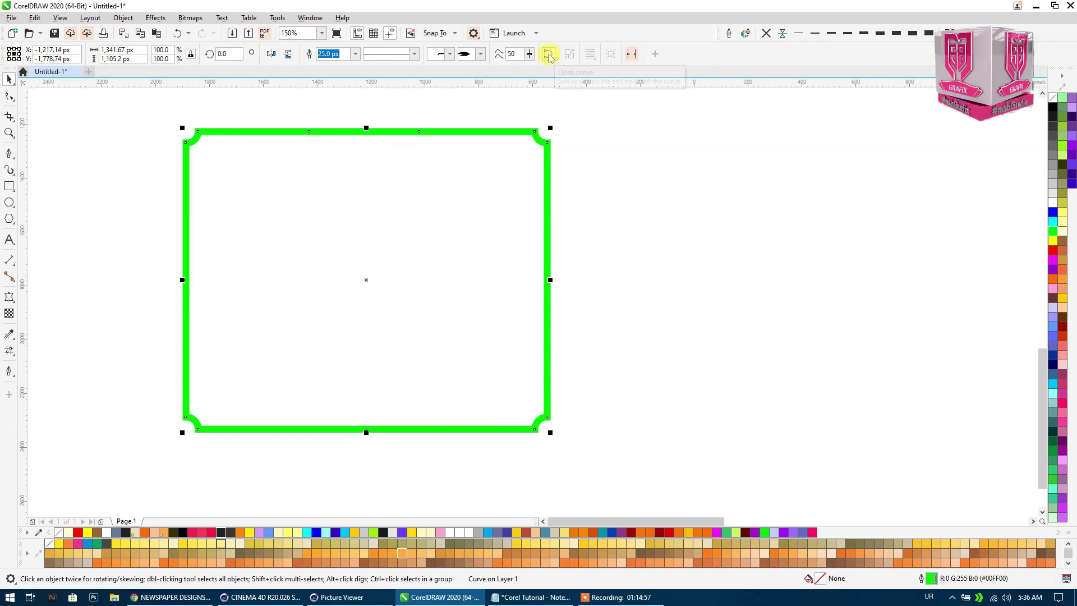
{"action": "left_click", "coordinate": [549, 54]}
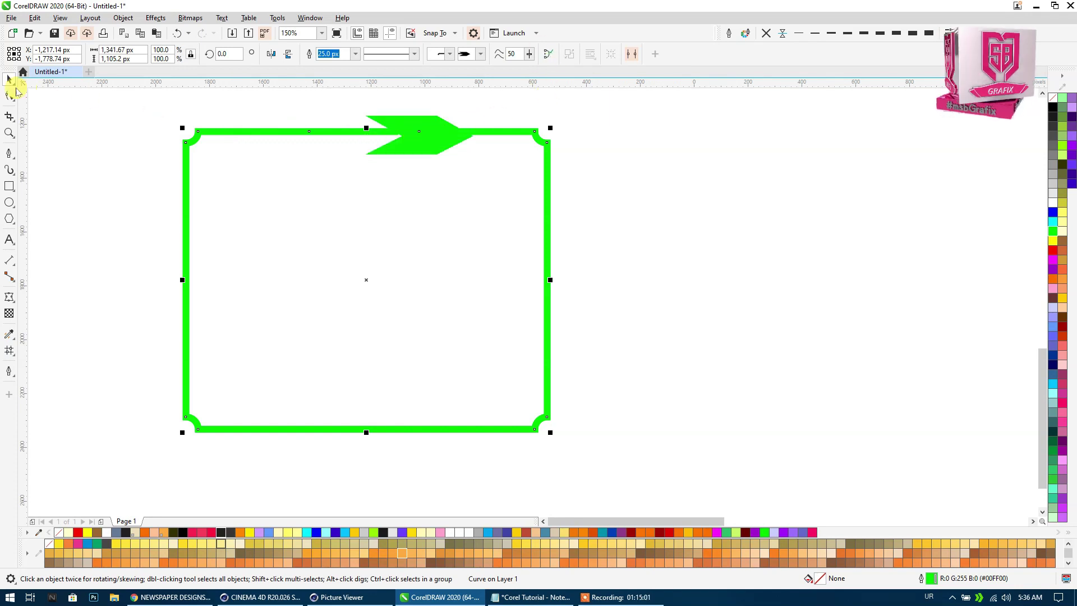
Reposition the top-edge nodes and small arrow end, using elastic node editing.
{"action": "left_click", "coordinate": [9, 96]}
{"action": "left_click_drag", "start_coordinate": [419, 132], "coordinate": [290, 132]}
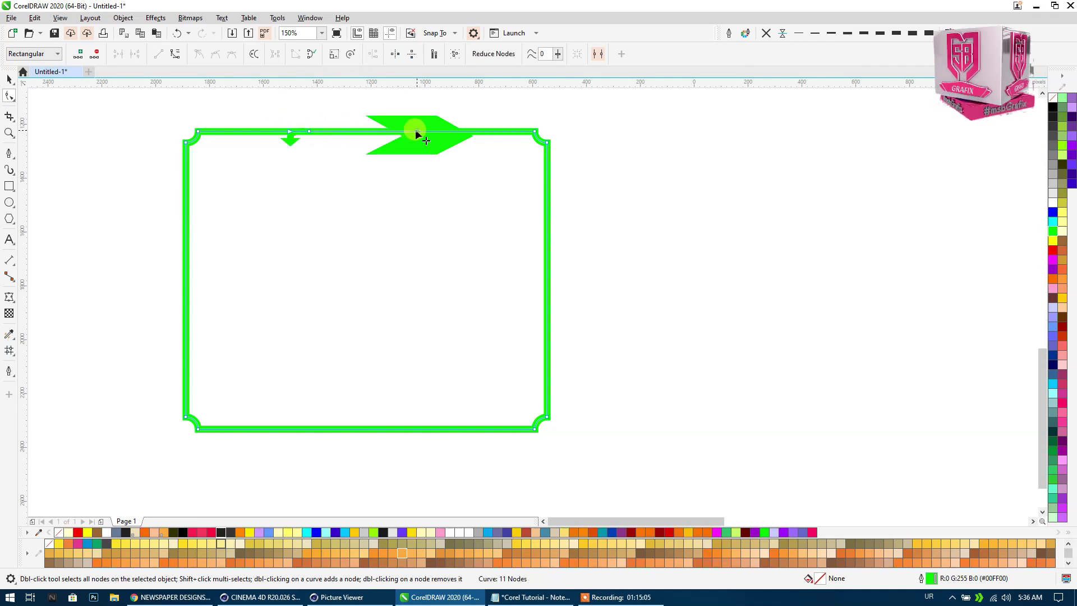
{"action": "left_click_drag", "start_coordinate": [416, 135], "coordinate": [433, 135]}
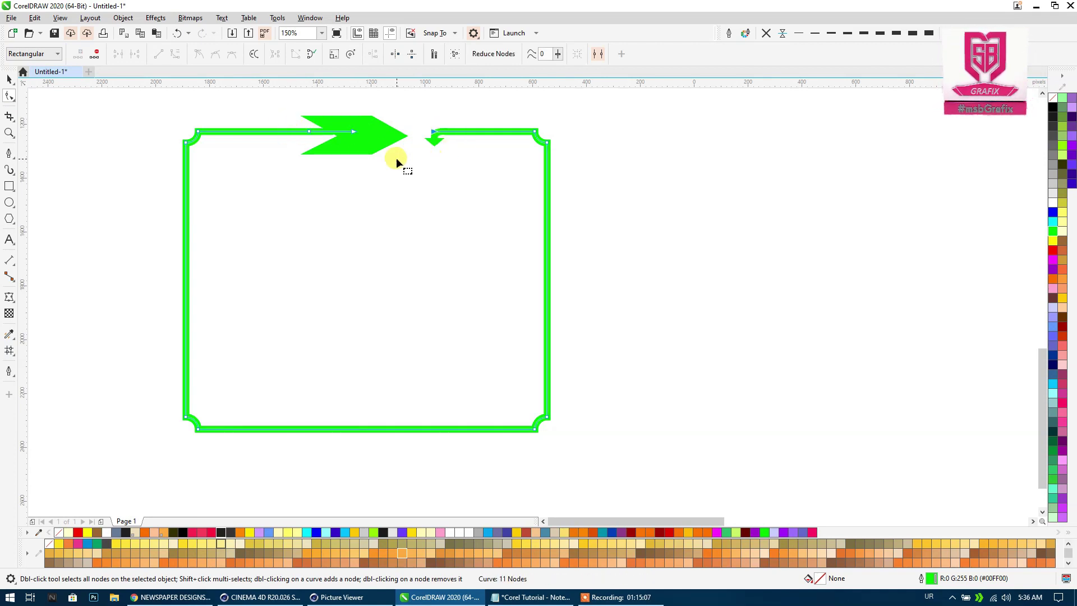
{"action": "left_click", "coordinate": [436, 55]}
{"action": "mouse_move", "coordinate": [433, 132]}
{"action": "left_mouse_down"}
{"action": "mouse_move", "coordinate": [431, 170]}
{"action": "mouse_move", "coordinate": [430, 116]}
{"action": "left_mouse_up"}
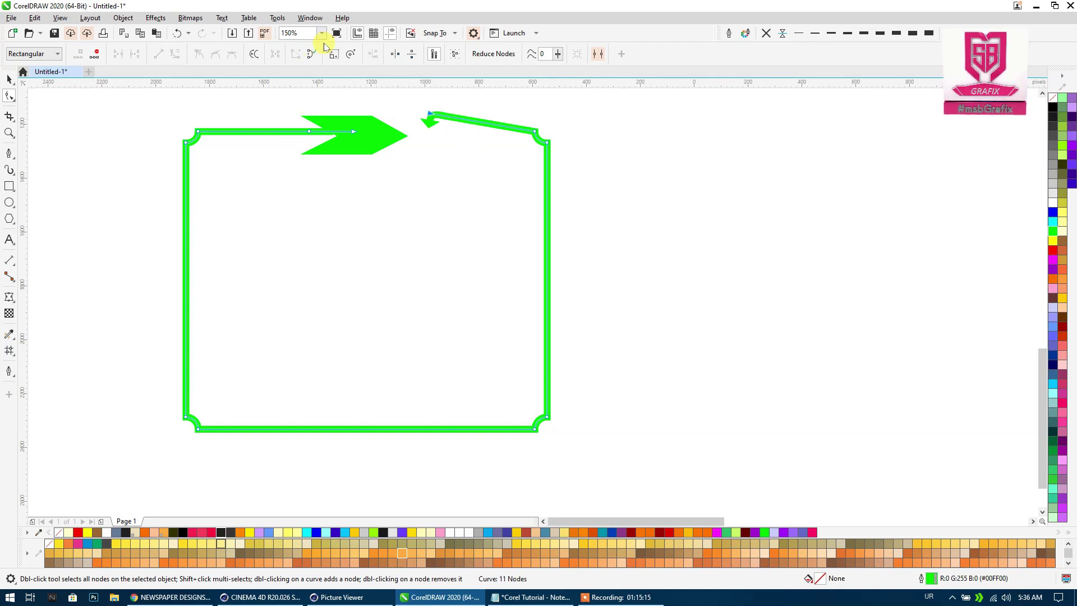
Undo the drag-down of the small-arrow end and select the whole frame path.
{"action": "left_click", "coordinate": [176, 33]}
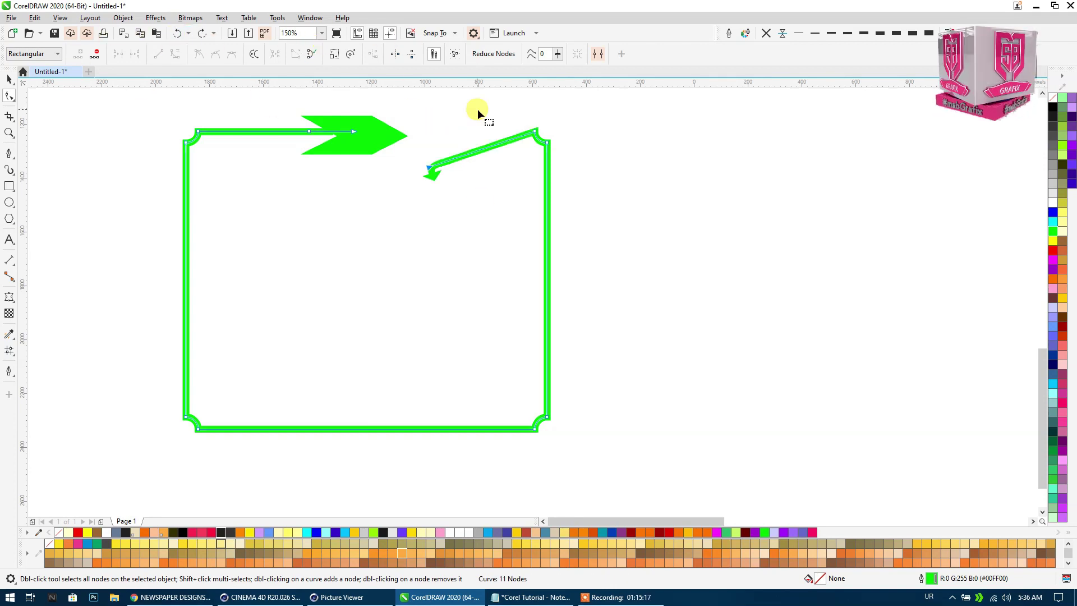
{"action": "left_click", "coordinate": [177, 34]}
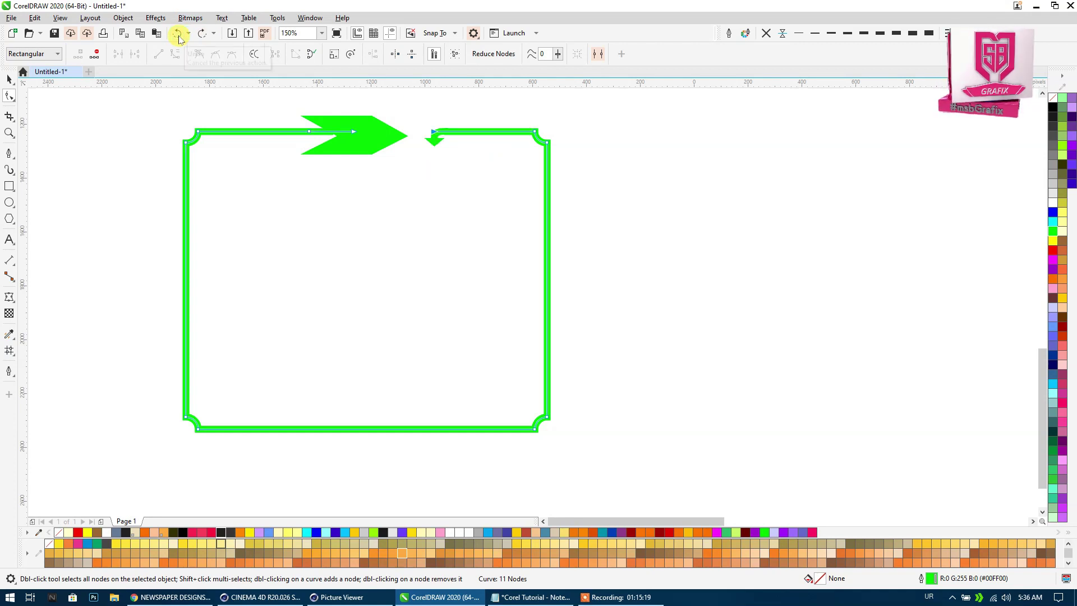
{"action": "left_click", "coordinate": [349, 134]}
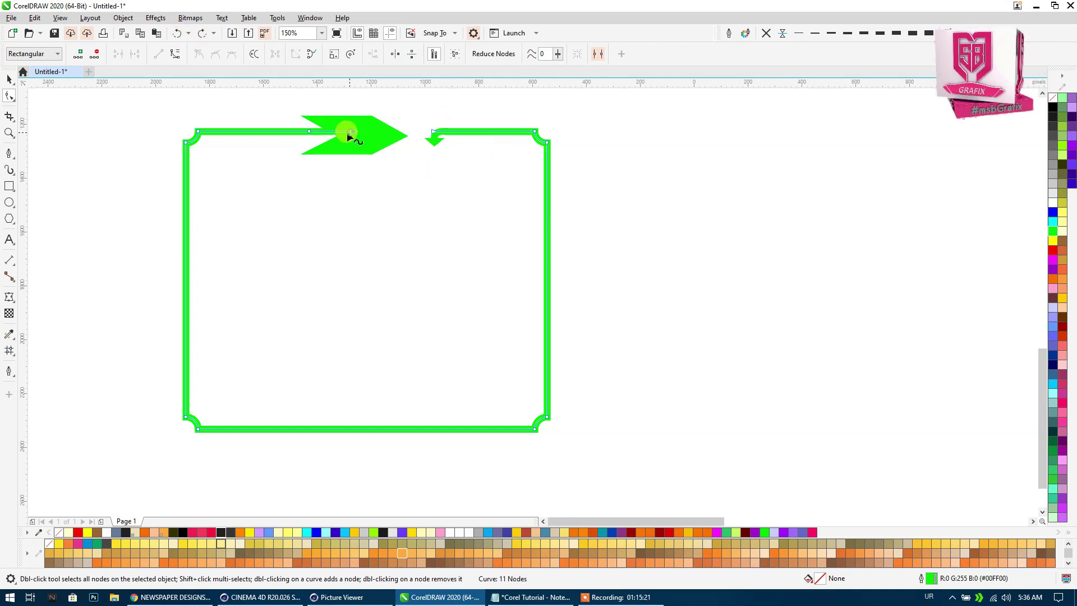
{"action": "left_click", "coordinate": [9, 80]}
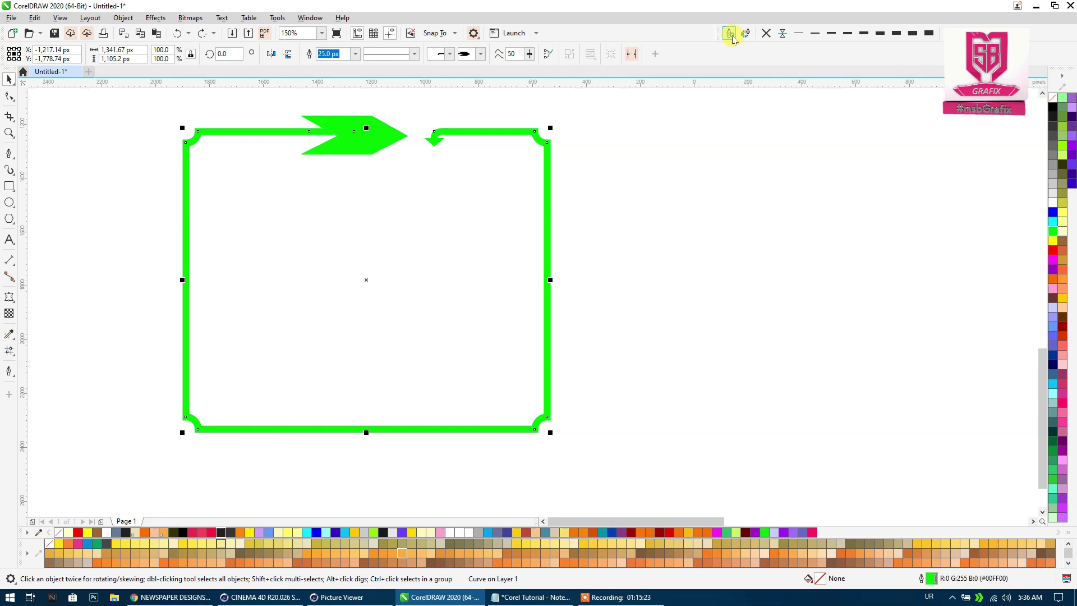
In Outline Pen, set the starting arrowhead to a circle.
{"action": "left_click", "coordinate": [731, 35]}
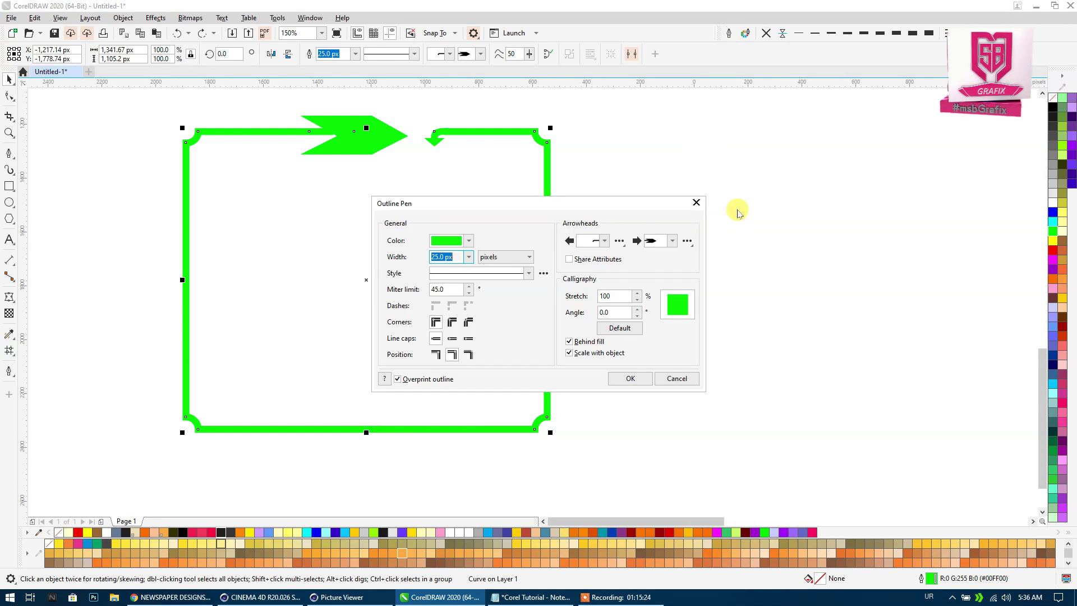
{"action": "left_click", "coordinate": [605, 242]}
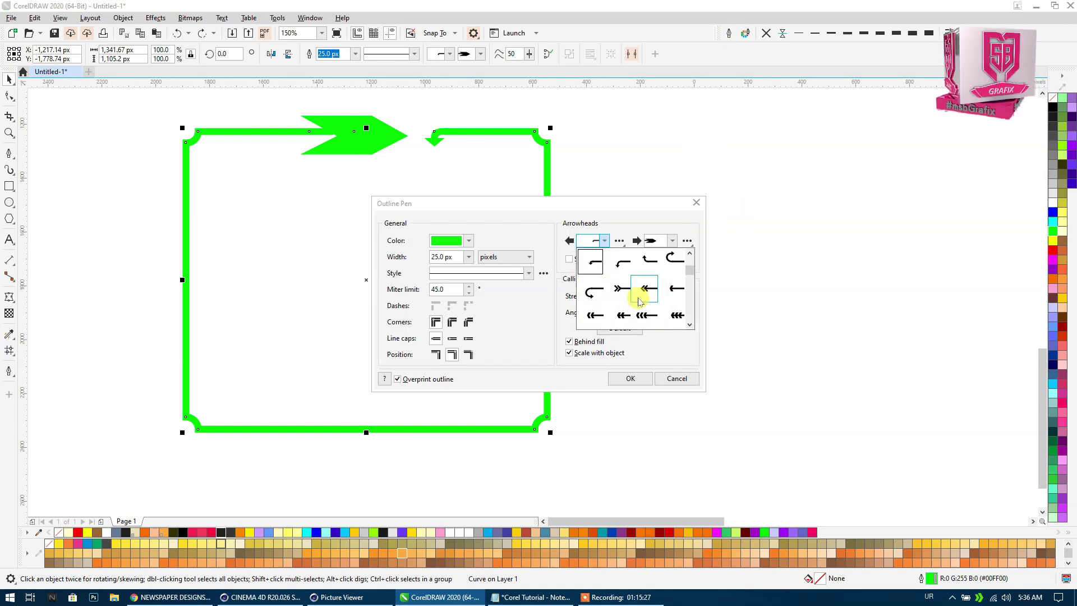
{"action": "scroll", "coordinate": [685, 298], "scroll_direction": "down", "scroll_amount": 3}
{"action": "scroll", "coordinate": [690, 299], "scroll_direction": "down", "scroll_amount": 3}
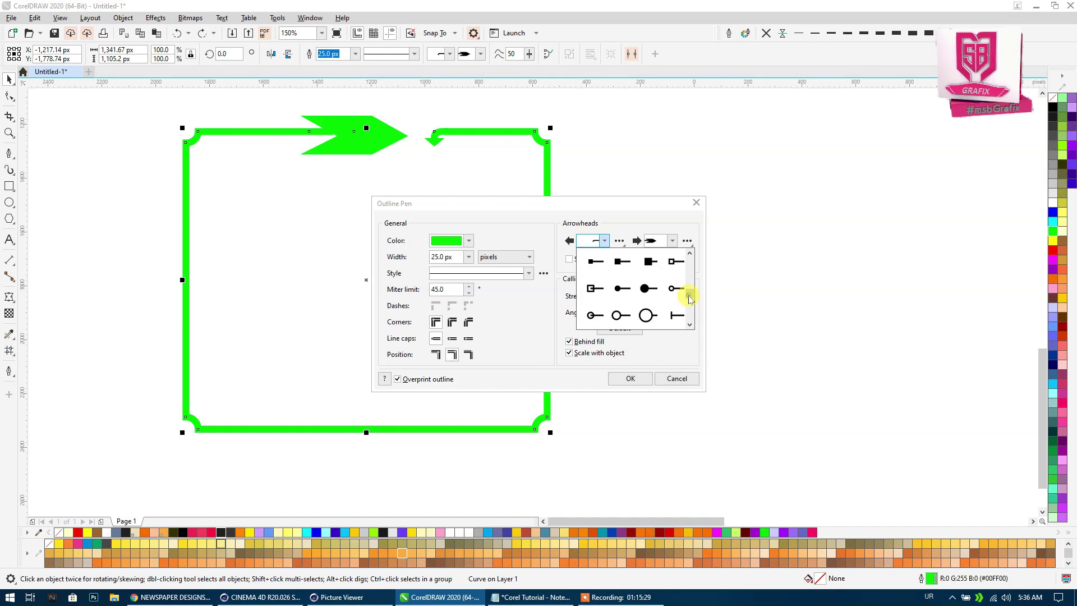
{"action": "left_click", "coordinate": [648, 315]}
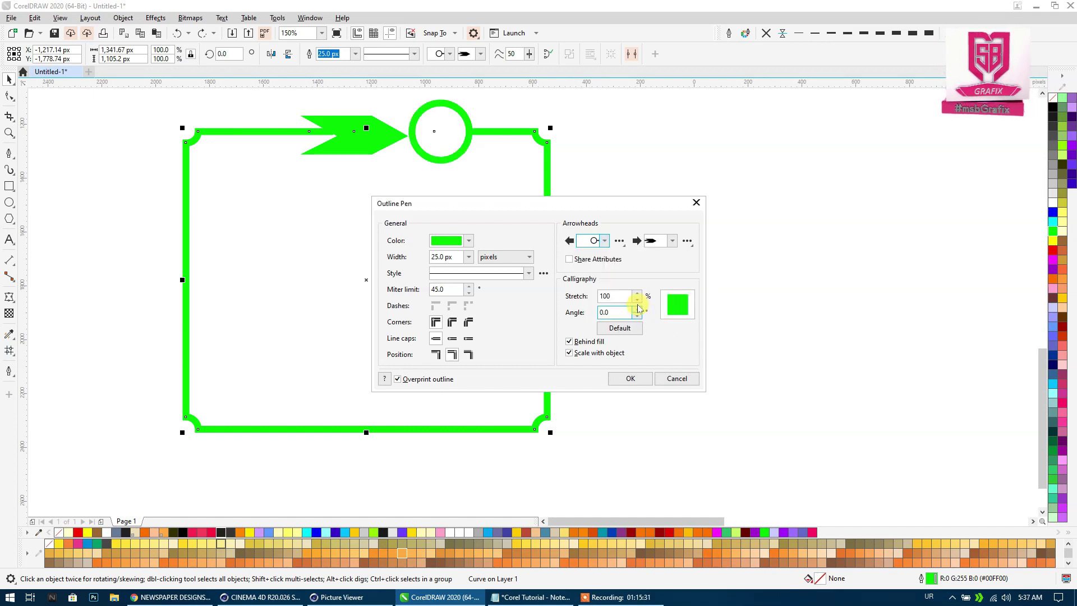
Set the ending arrowhead to the airplane and start a New arrowhead from it.
{"action": "left_click", "coordinate": [653, 245]}
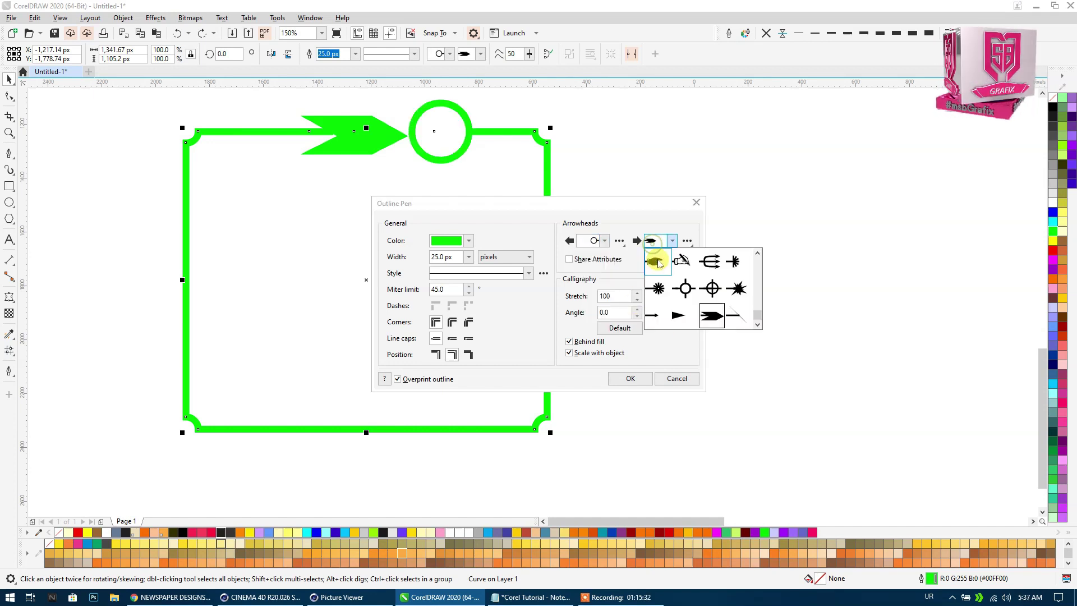
{"action": "left_click", "coordinate": [737, 288]}
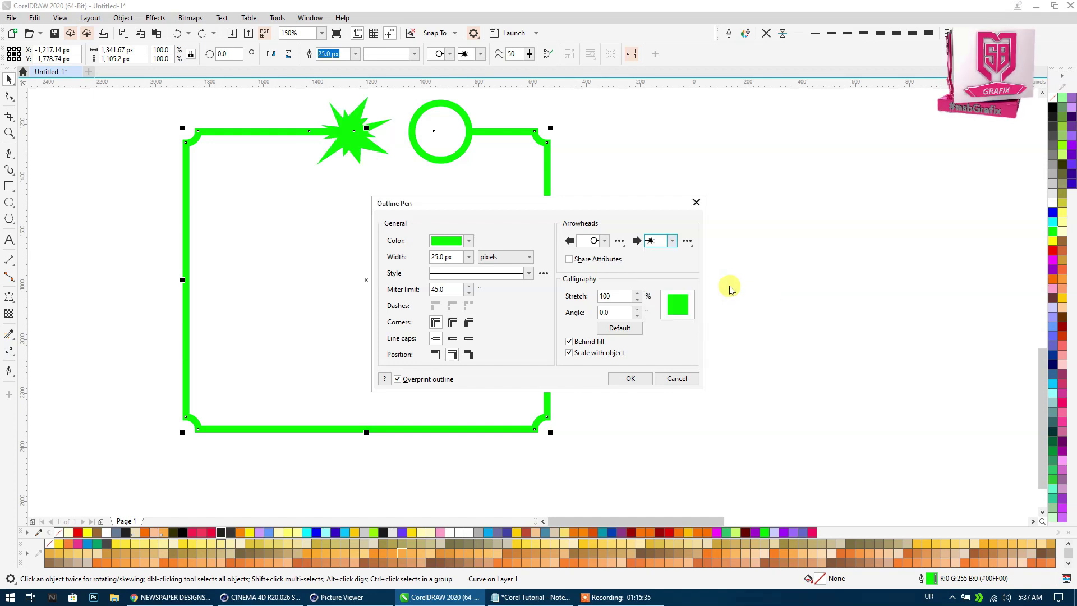
{"action": "left_click", "coordinate": [672, 246]}
{"action": "scroll", "coordinate": [754, 294], "scroll_direction": "up", "scroll_amount": 2}
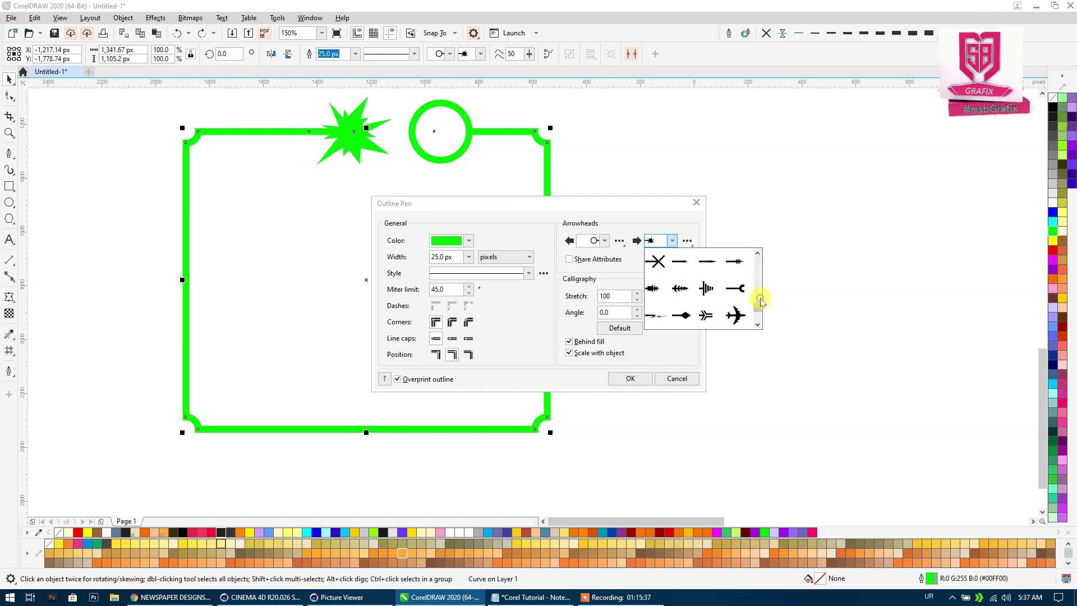
{"action": "left_click", "coordinate": [734, 315]}
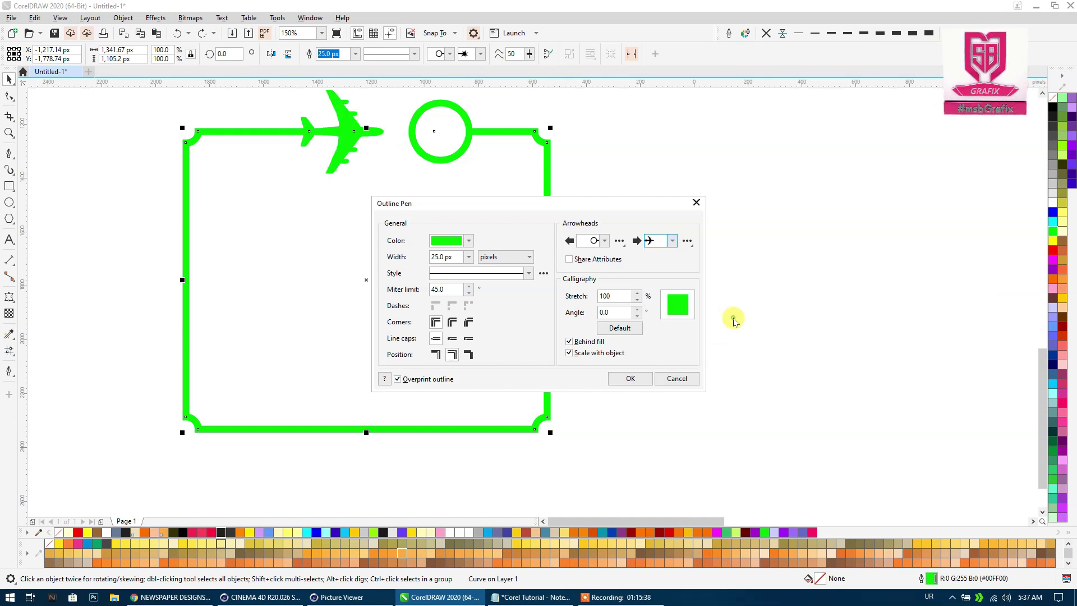
{"action": "left_click", "coordinate": [687, 241]}
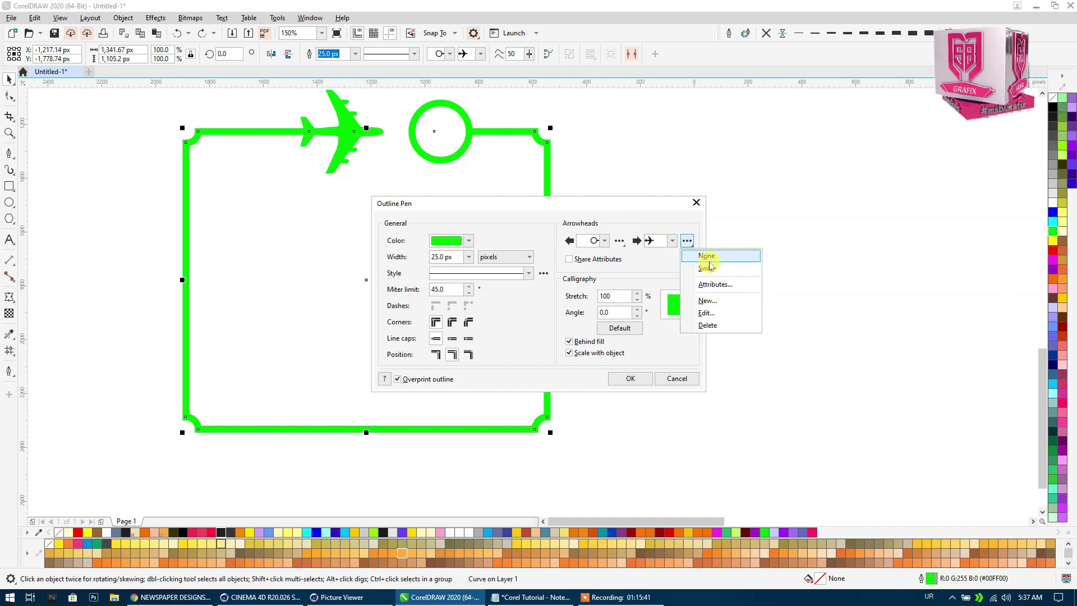
{"action": "left_click", "coordinate": [708, 302]}
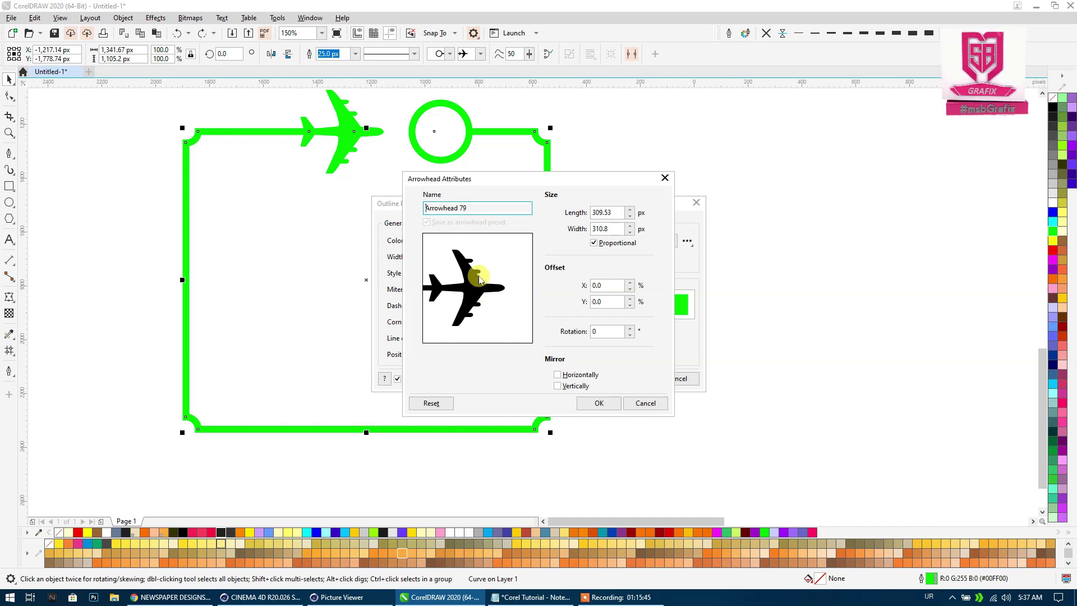
Cancel Arrowhead Attributes and replace the airplane end with a plain line ending.
{"action": "left_click", "coordinate": [644, 405]}
{"action": "left_click", "coordinate": [688, 240]}
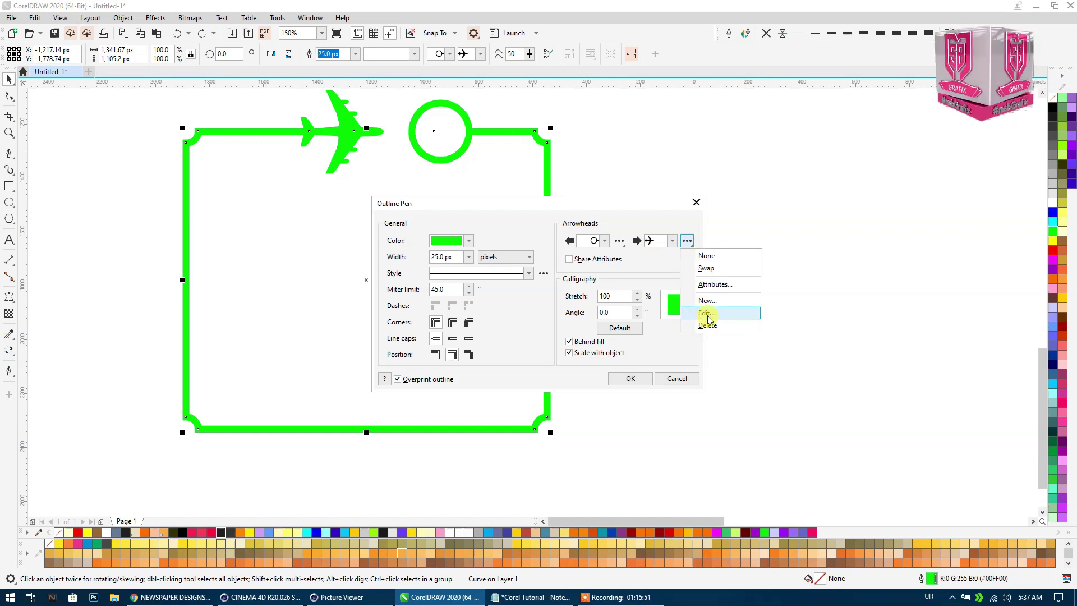
{"action": "left_click", "coordinate": [672, 240]}
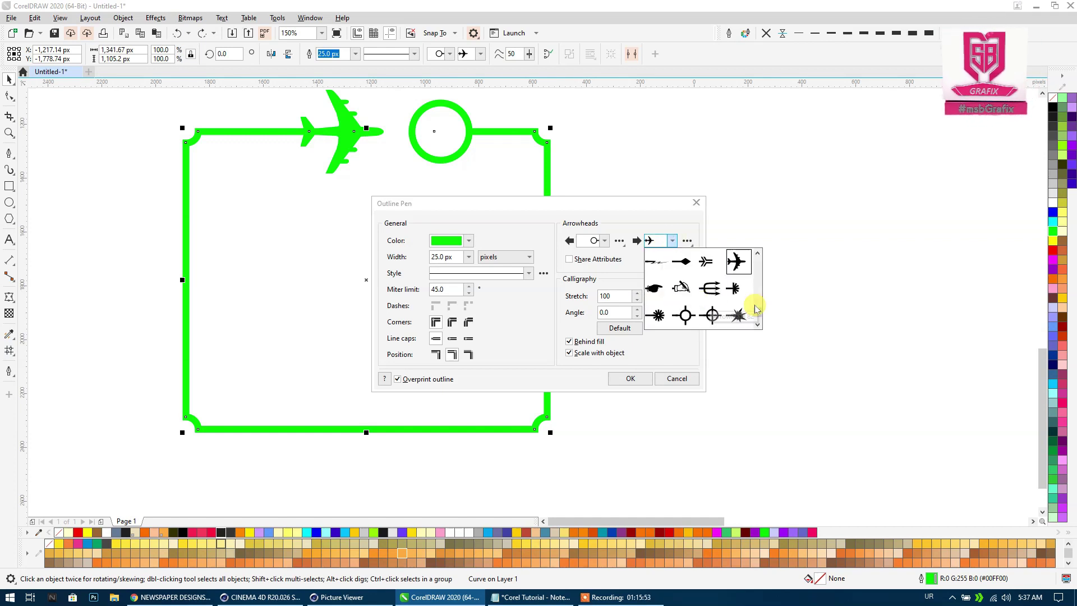
{"action": "left_click", "coordinate": [756, 325]}
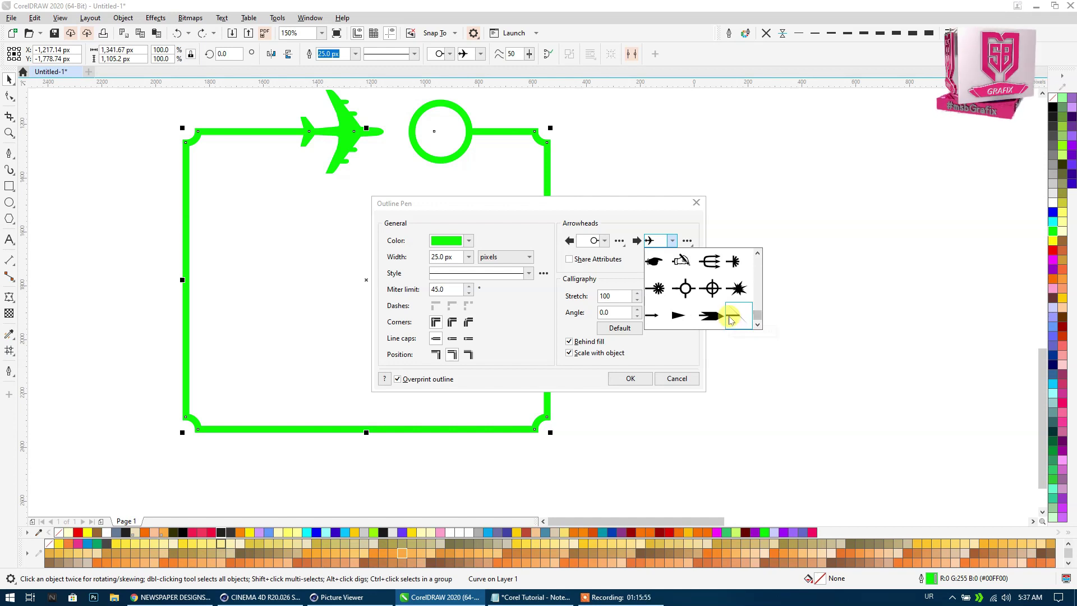
{"action": "left_click", "coordinate": [730, 315]}
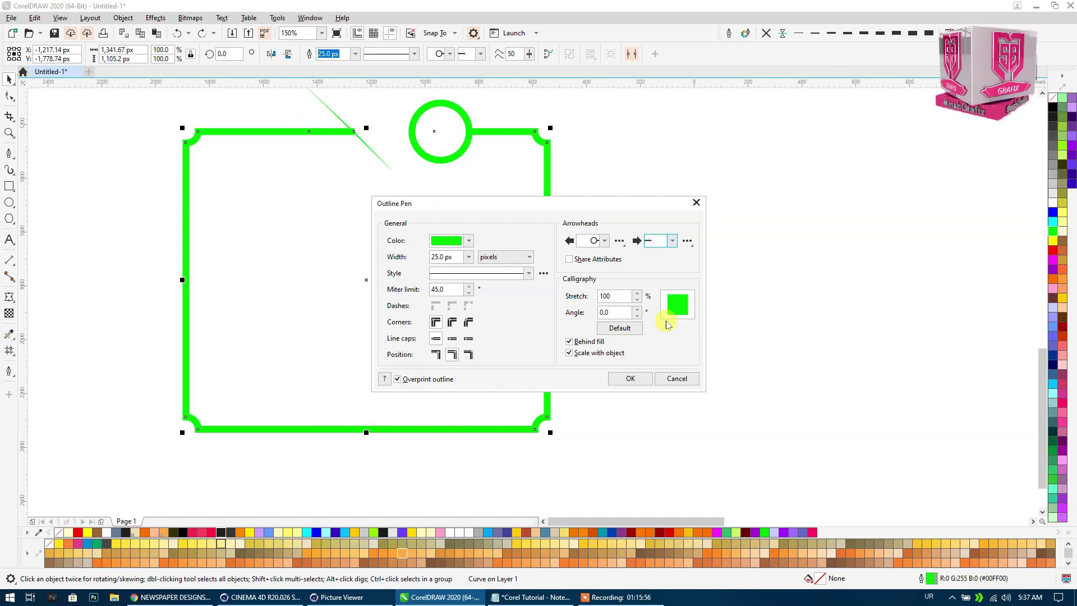
Change the circle start to a triangle arrowhead and apply the Outline Pen settings.
{"action": "left_click", "coordinate": [605, 241]}
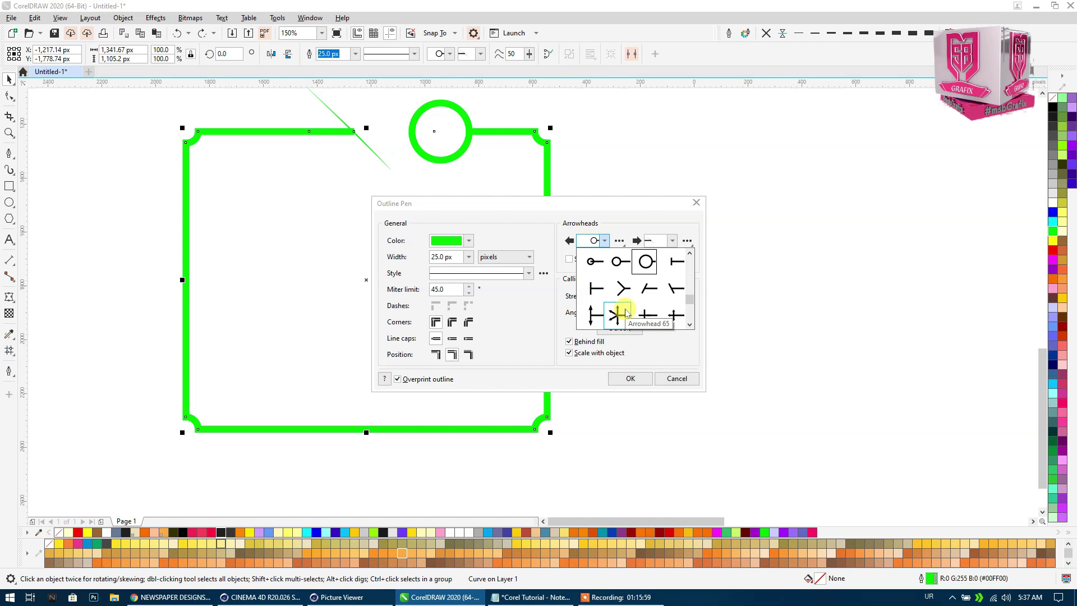
{"action": "left_click_drag", "start_coordinate": [690, 281], "coordinate": [690, 320]}
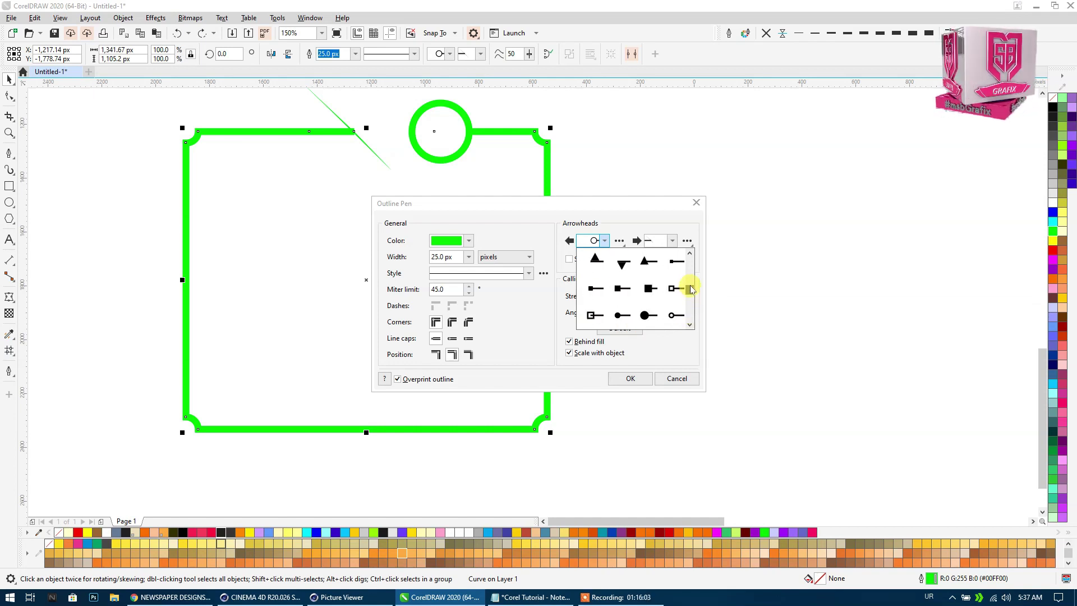
{"action": "left_click", "coordinate": [686, 285]}
{"action": "left_click", "coordinate": [631, 378]}
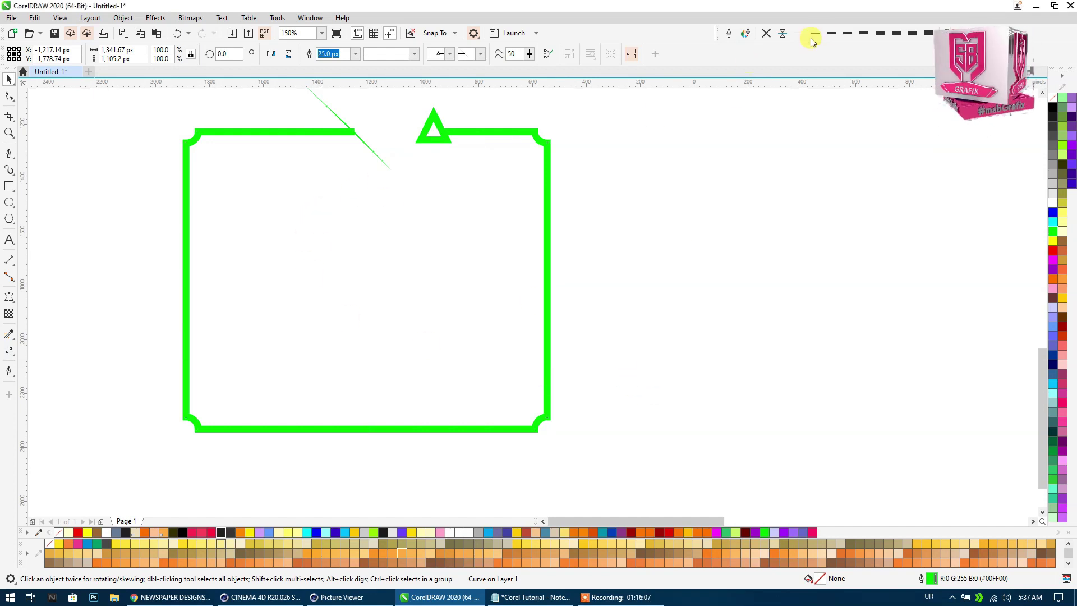
{"action": "type", "text": "20"}
Set the frame's outline width to 100 px after trying 20 px and 25 px.
{"action": "left_click", "coordinate": [846, 35]}
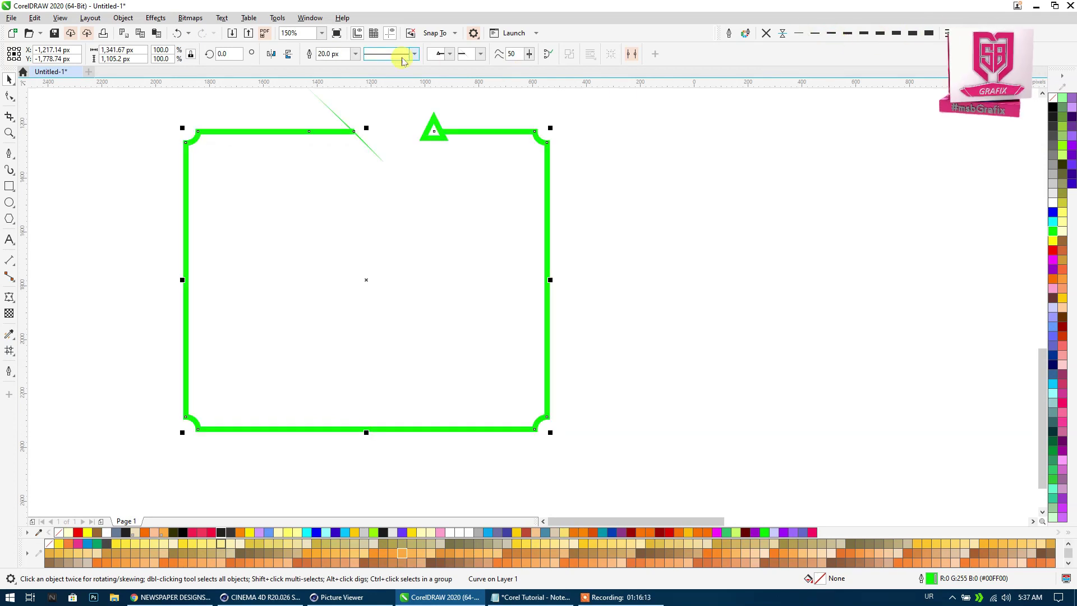
{"action": "left_click", "coordinate": [356, 53]}
{"action": "left_click", "coordinate": [315, 159]}
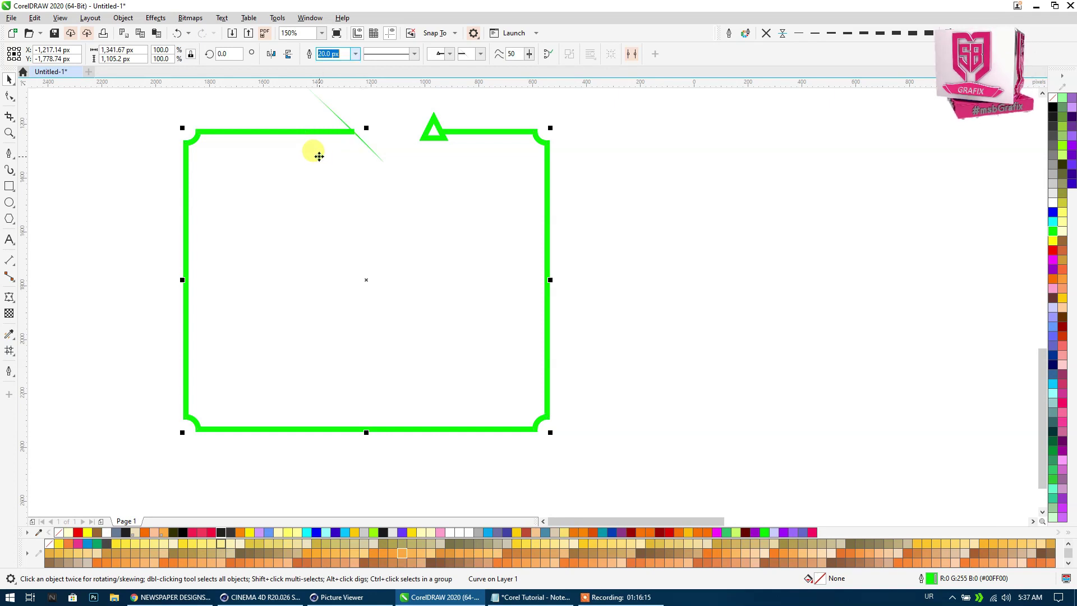
{"action": "type", "text": "25"}
{"action": "left_click", "coordinate": [348, 54]}
{"action": "type", "text": "100"}
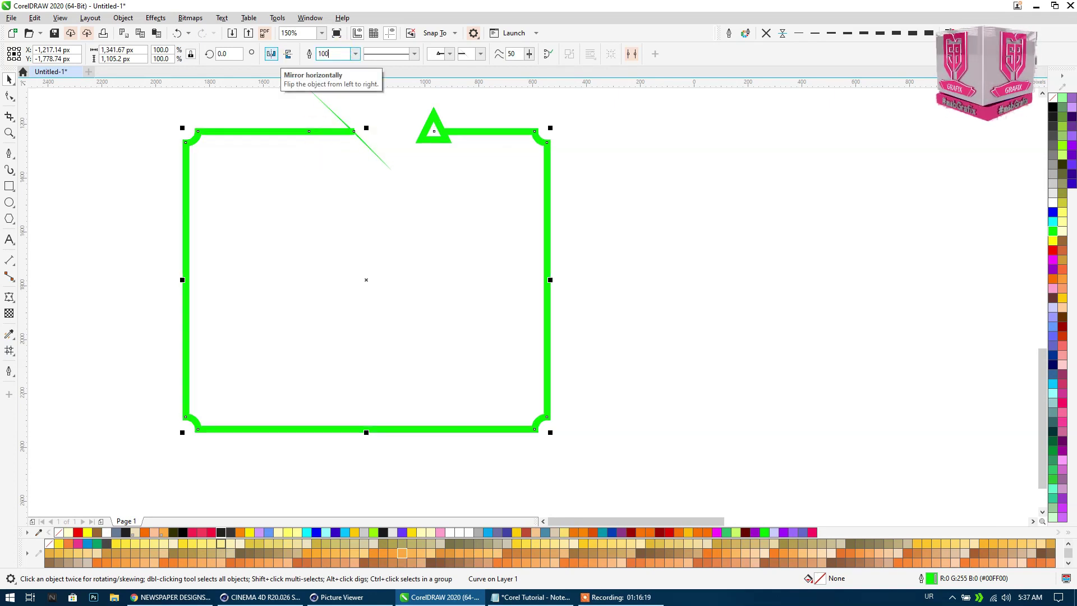
{"action": "key", "text": "Return"}
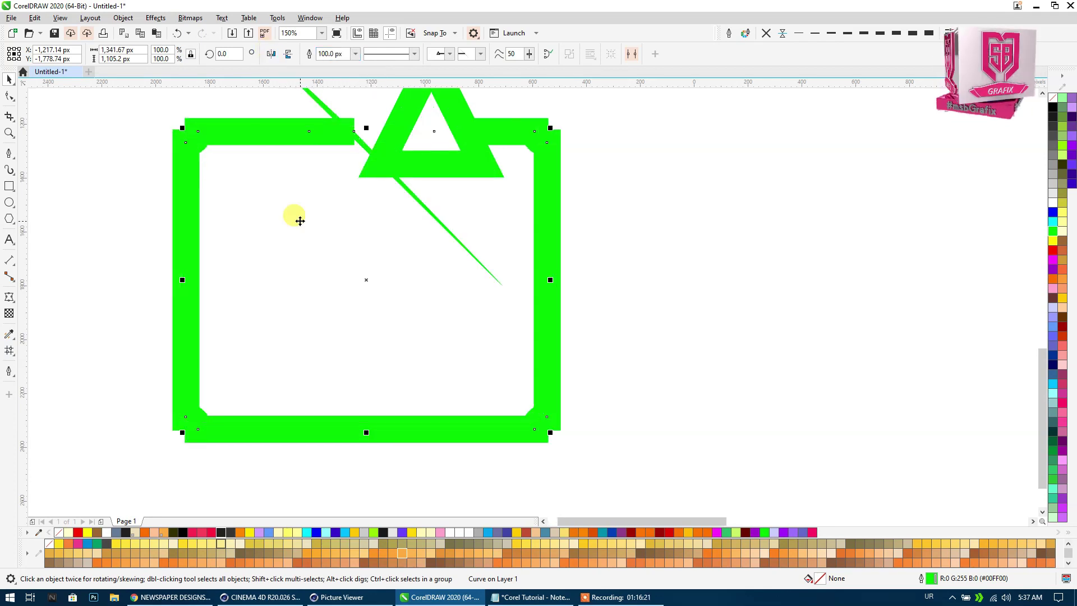
{"action": "scroll", "coordinate": [300, 221], "scroll_direction": "down", "scroll_amount": 2}
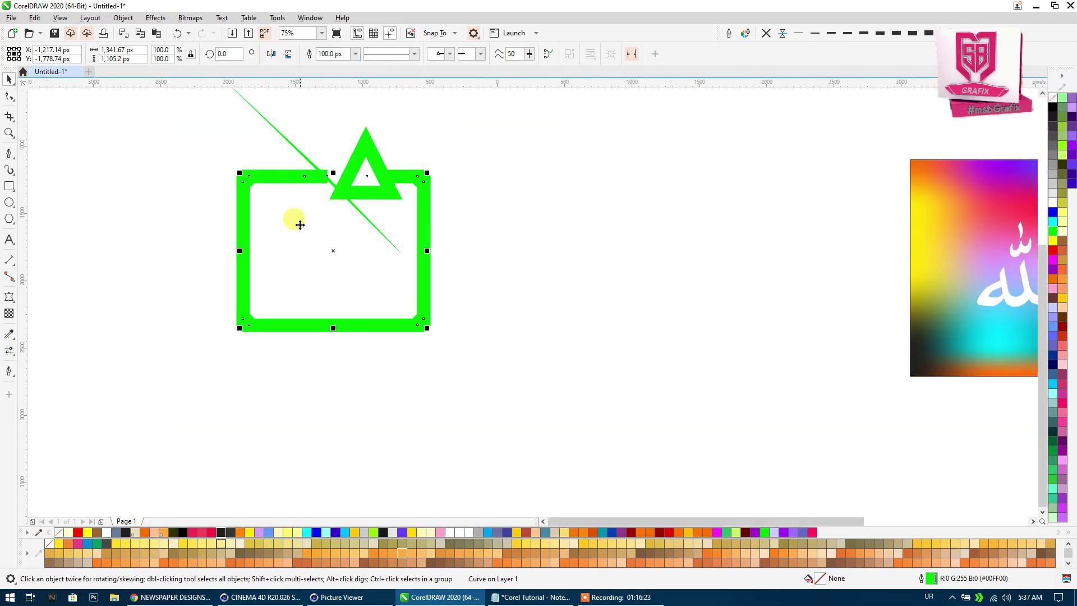